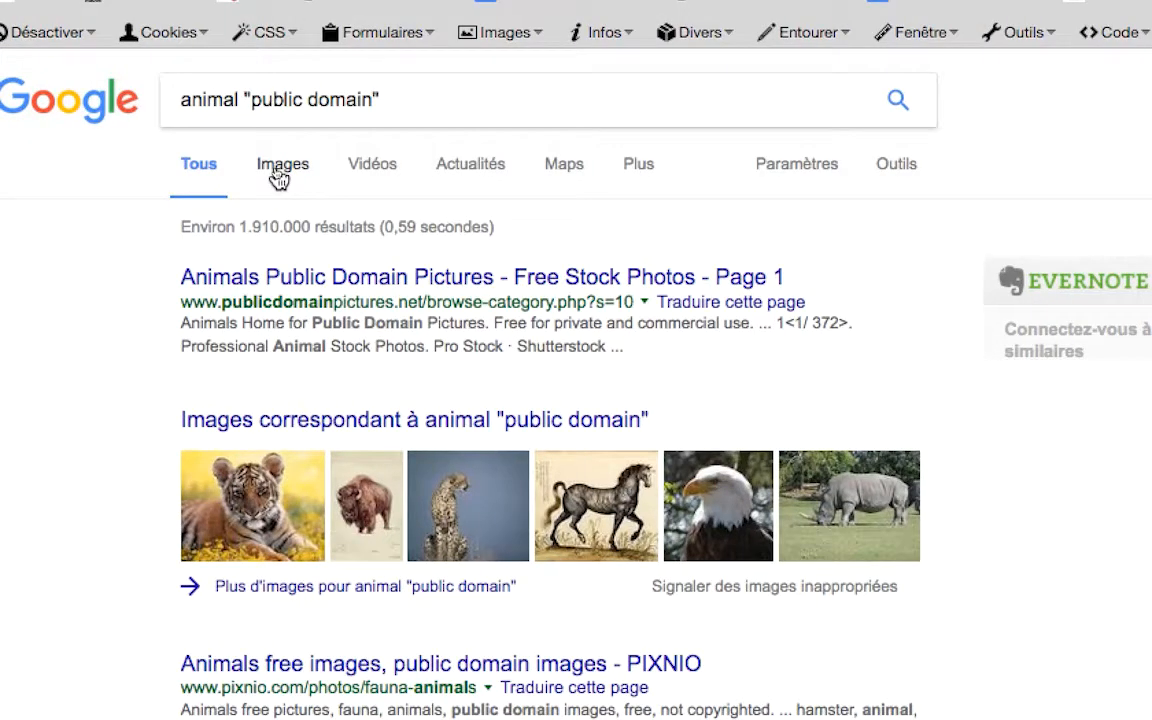
Step: Show the image results of the animal "public domain" search and filter them to clipart in black
{"action": "left_click", "coordinate": [279, 178]}
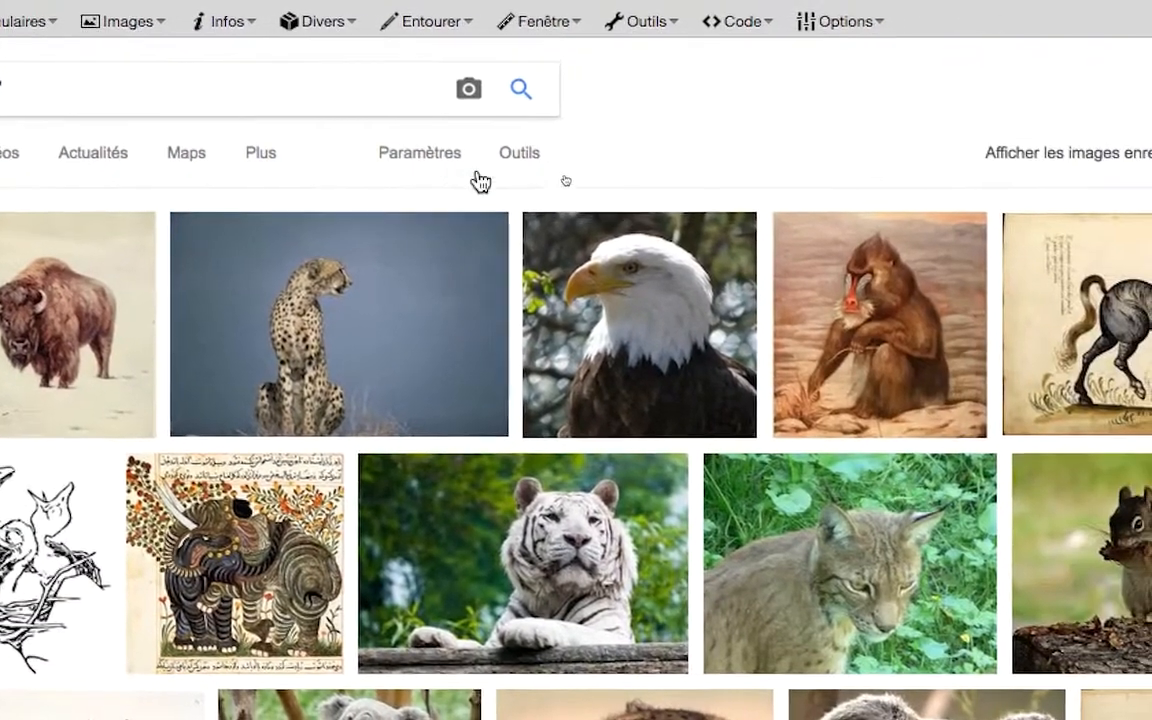
{"action": "left_click", "coordinate": [505, 163]}
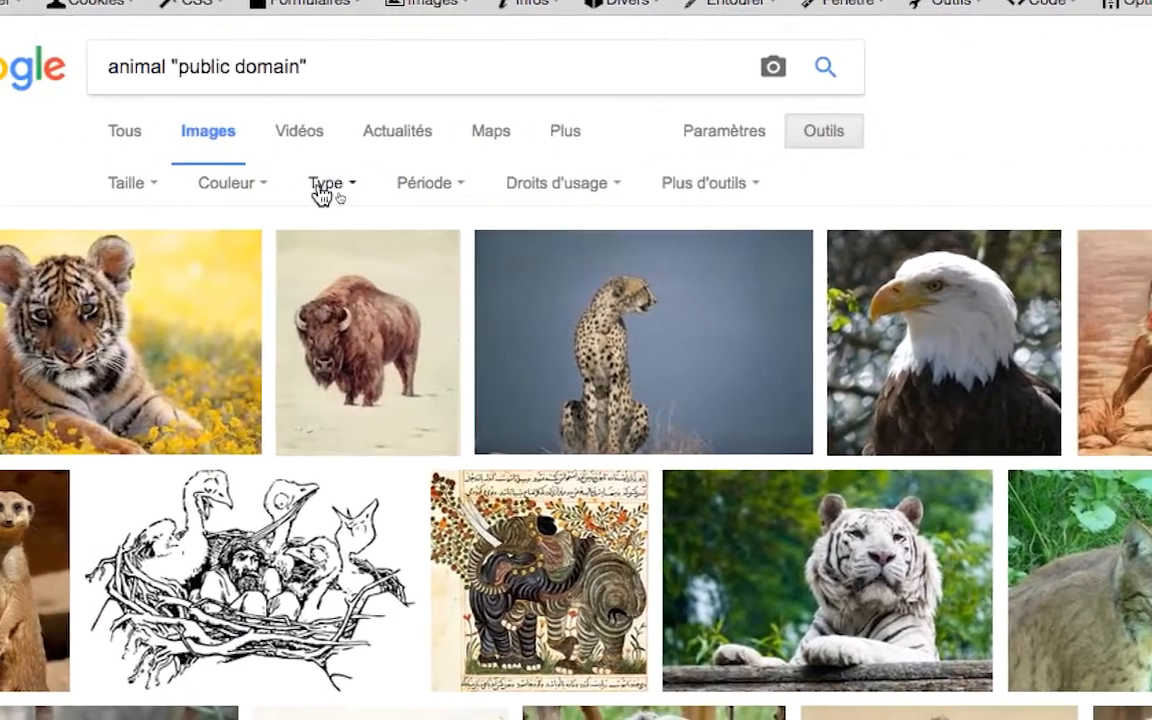
{"action": "left_click", "coordinate": [323, 188]}
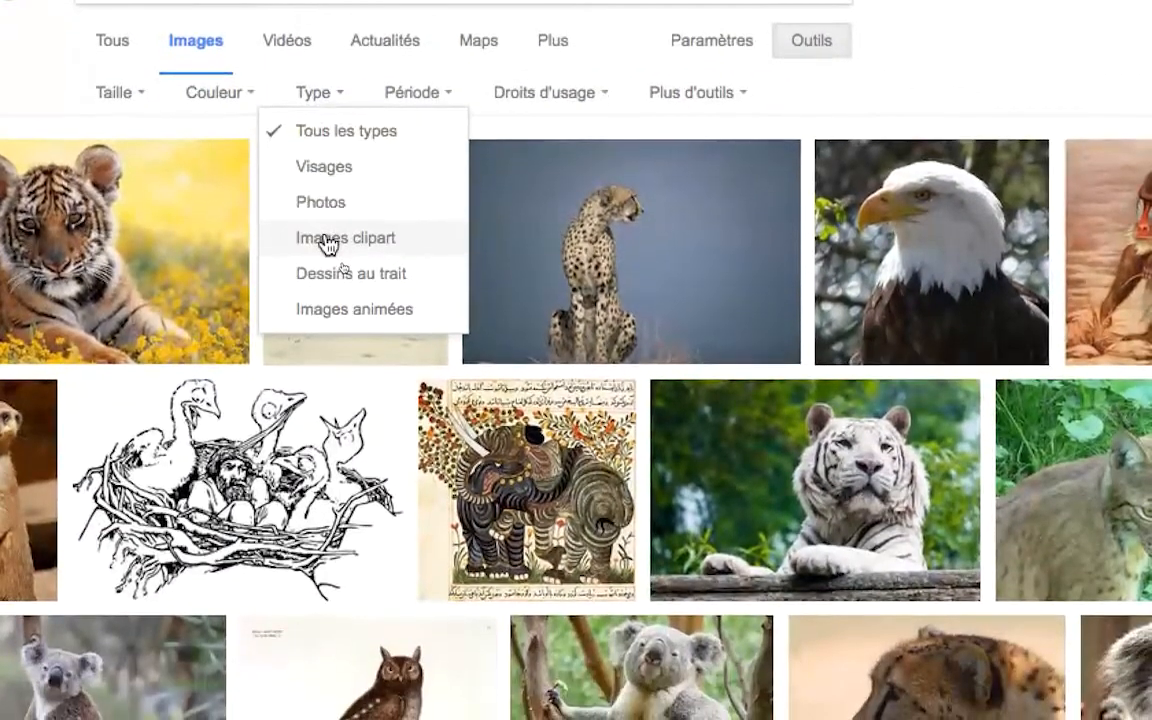
{"action": "left_click", "coordinate": [329, 240]}
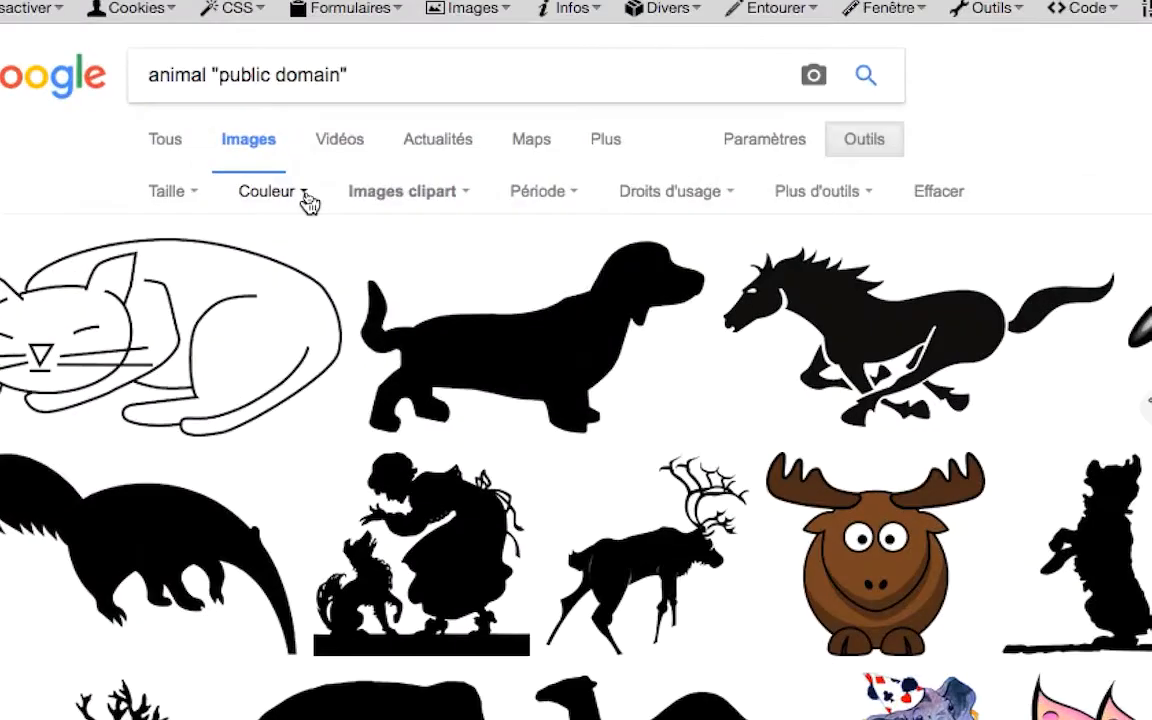
{"action": "left_click", "coordinate": [306, 196]}
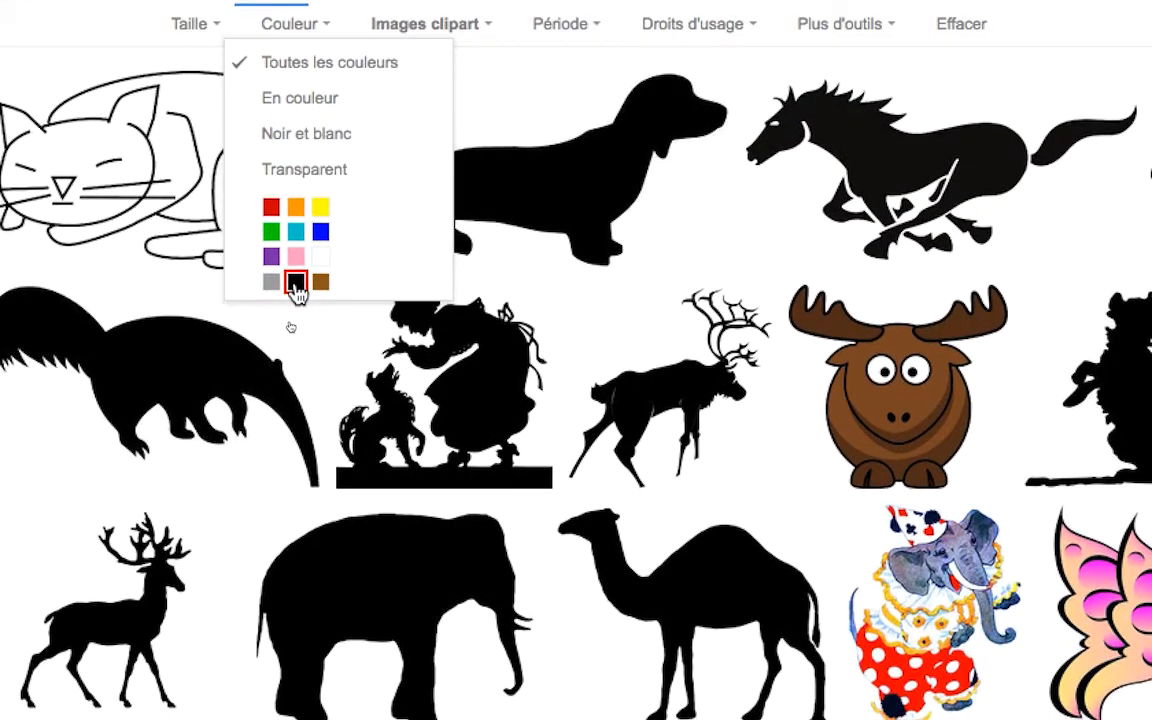
{"action": "left_click", "coordinate": [296, 283]}
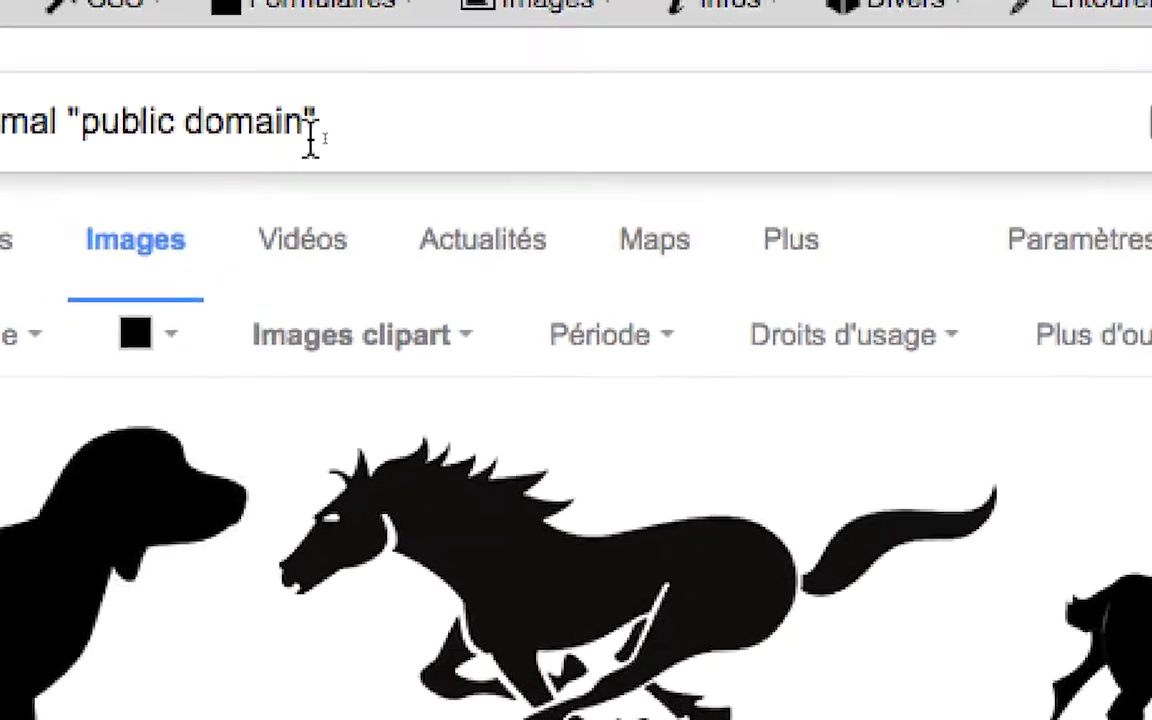
{"action": "left_click_drag", "start_coordinate": [312, 132], "coordinate": [69, 127]}
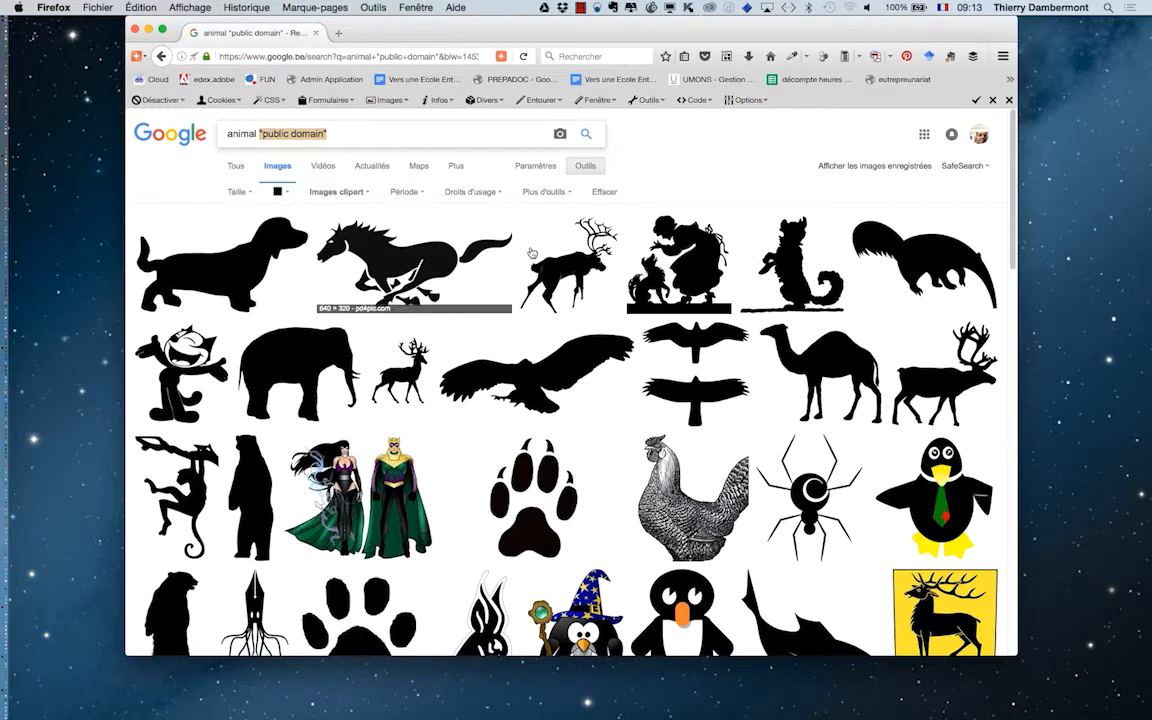
Step: Open the camel silhouette result in its own tab and display the full image alone
{"action": "left_click", "coordinate": [829, 367], "text": "super"}
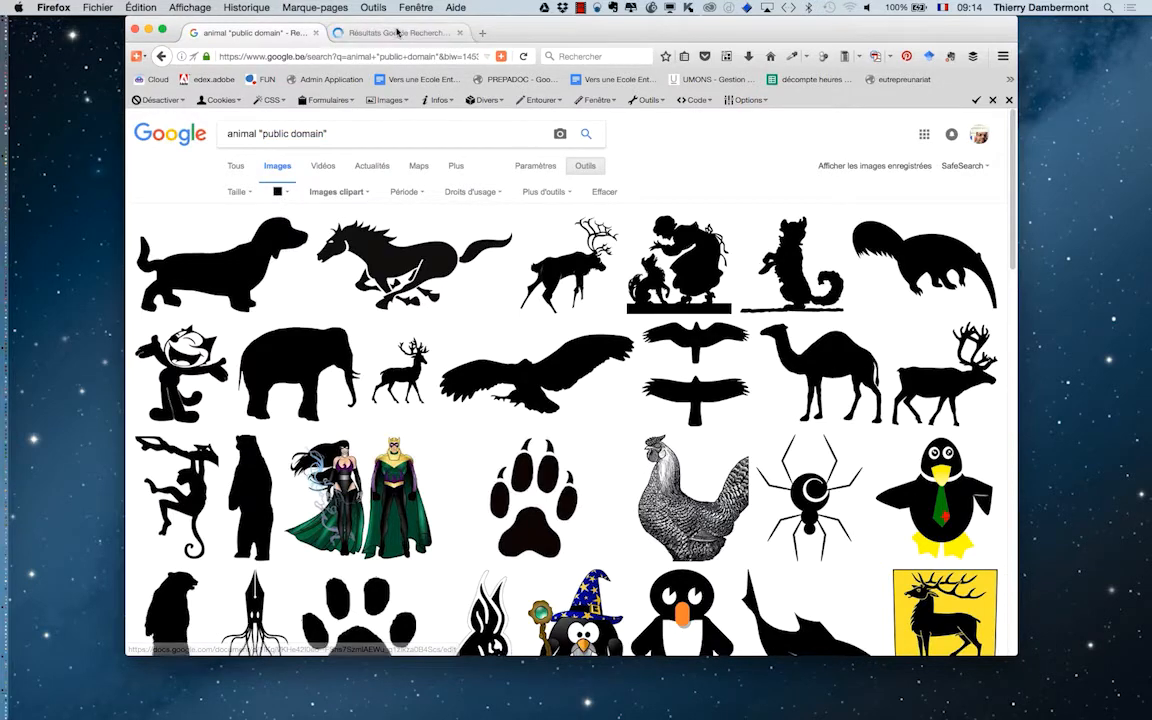
{"action": "left_click", "coordinate": [400, 32]}
{"action": "left_click", "coordinate": [845, 333]}
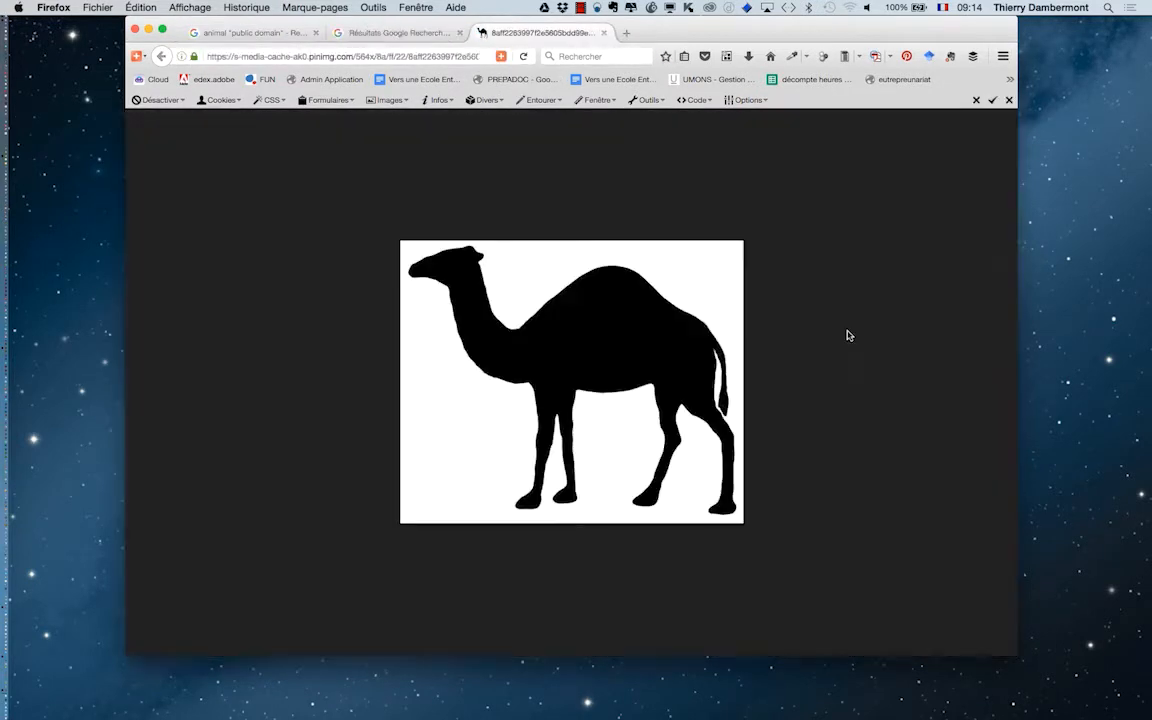
Step: Save the camel image as camel.jpg in a new Desktop folder named Illustrator mardi
{"action": "right_click", "coordinate": [597, 325]}
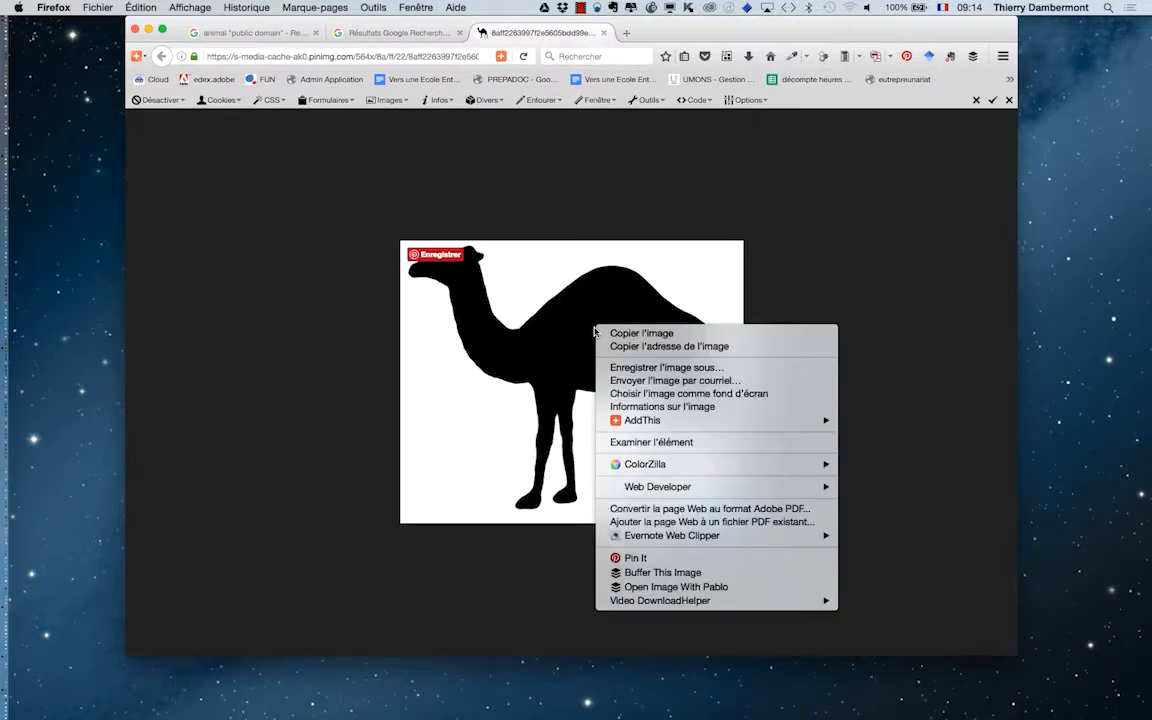
{"action": "left_click", "coordinate": [640, 368]}
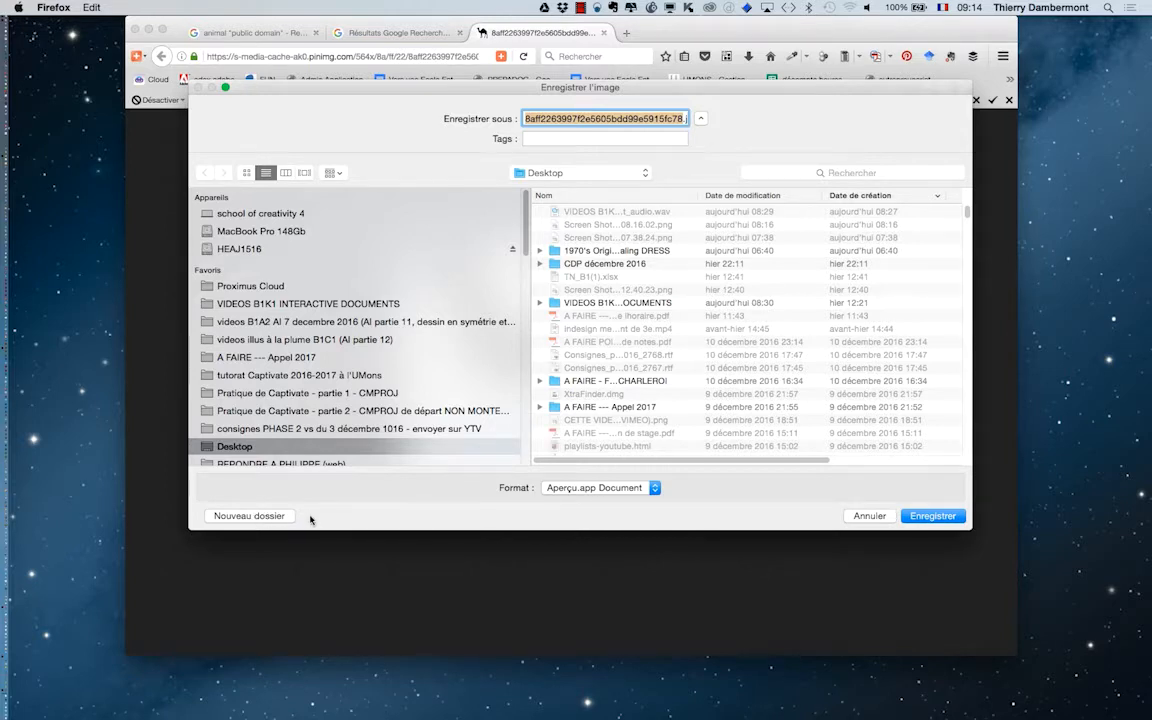
{"action": "left_click", "coordinate": [249, 515]}
{"action": "type", "text": "Illustrator mardi"}
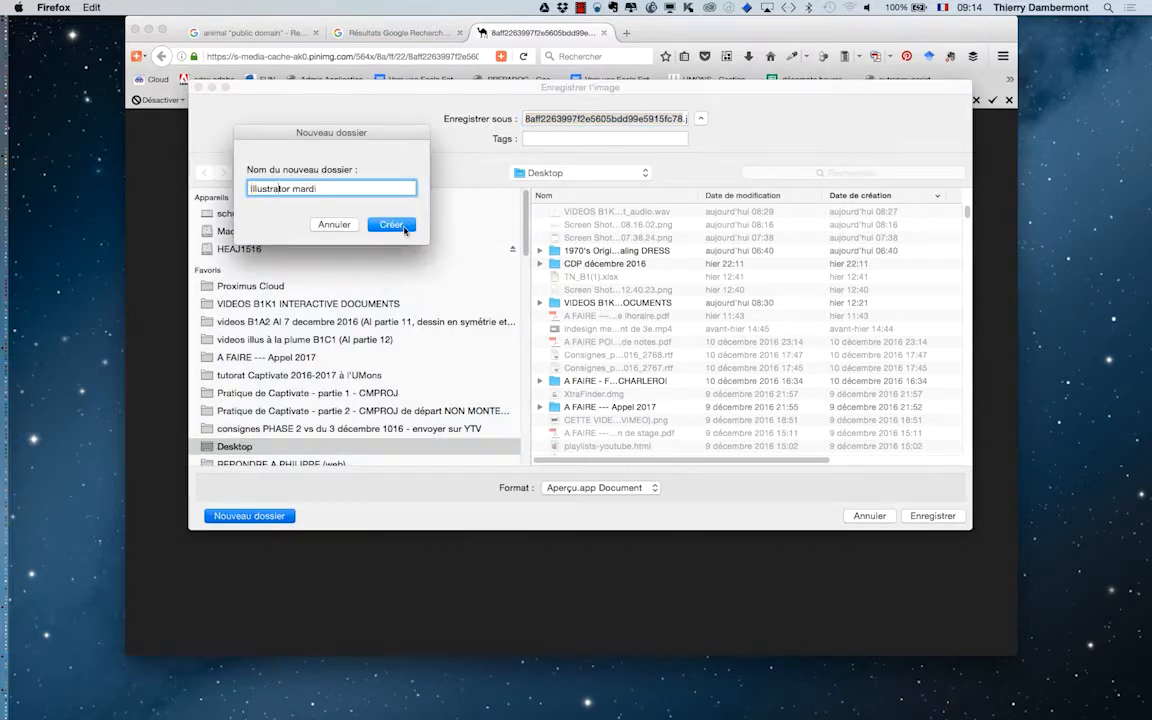
{"action": "left_click", "coordinate": [391, 224]}
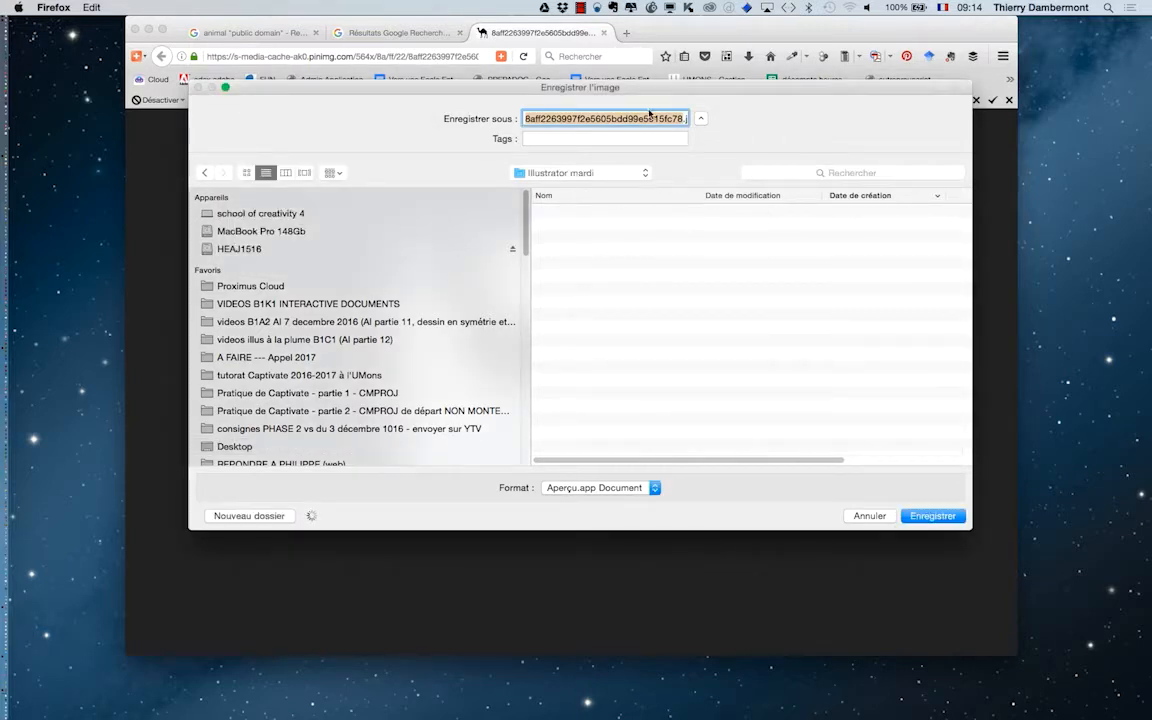
{"action": "key", "text": "BackSpace"}
{"action": "type", "text": "camel.jpg"}
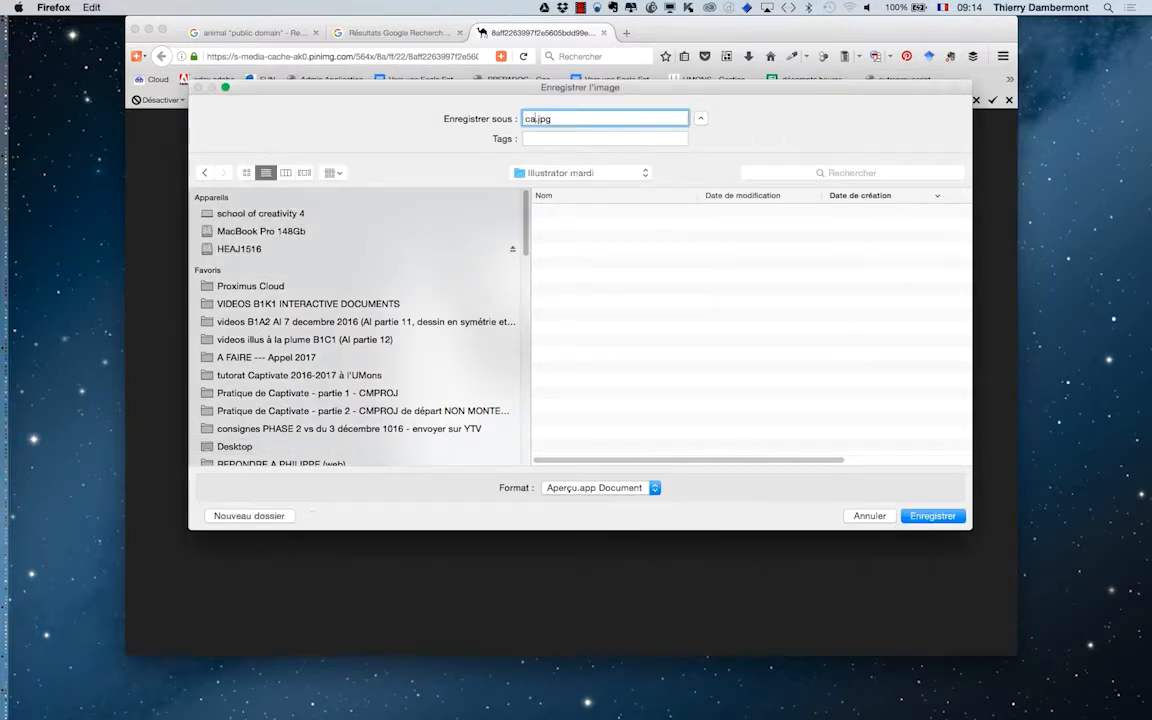
{"action": "left_click", "coordinate": [930, 515]}
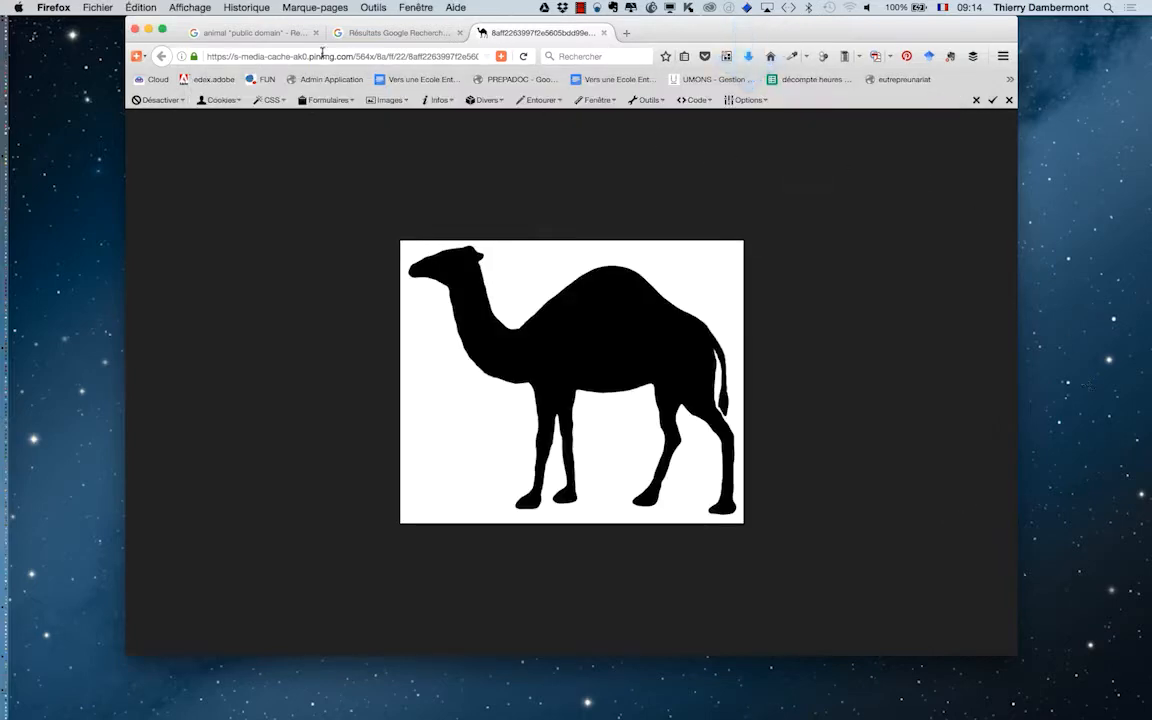
Step: Minimize the browser window and switch to Illustrator CC
{"action": "left_click", "coordinate": [149, 29]}
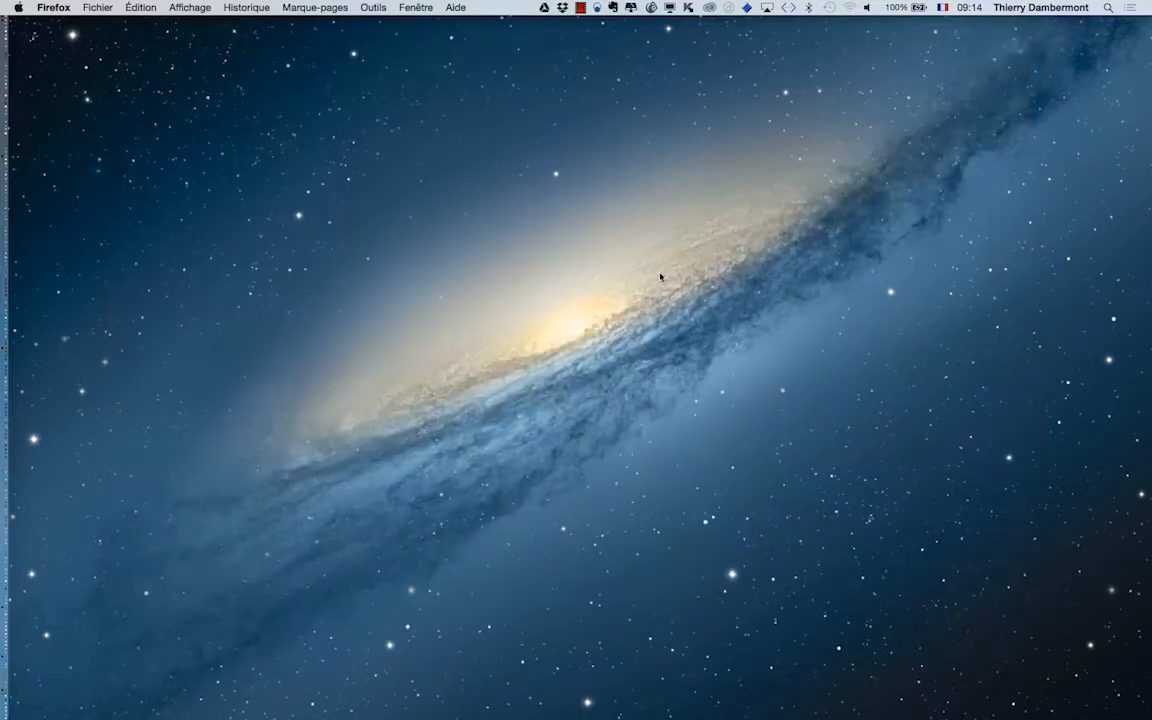
{"action": "left_click", "coordinate": [661, 275]}
{"action": "left_click", "coordinate": [125, 28]}
{"action": "key", "text": "super+Tab"}
{"action": "key", "text": "super+Tab"}
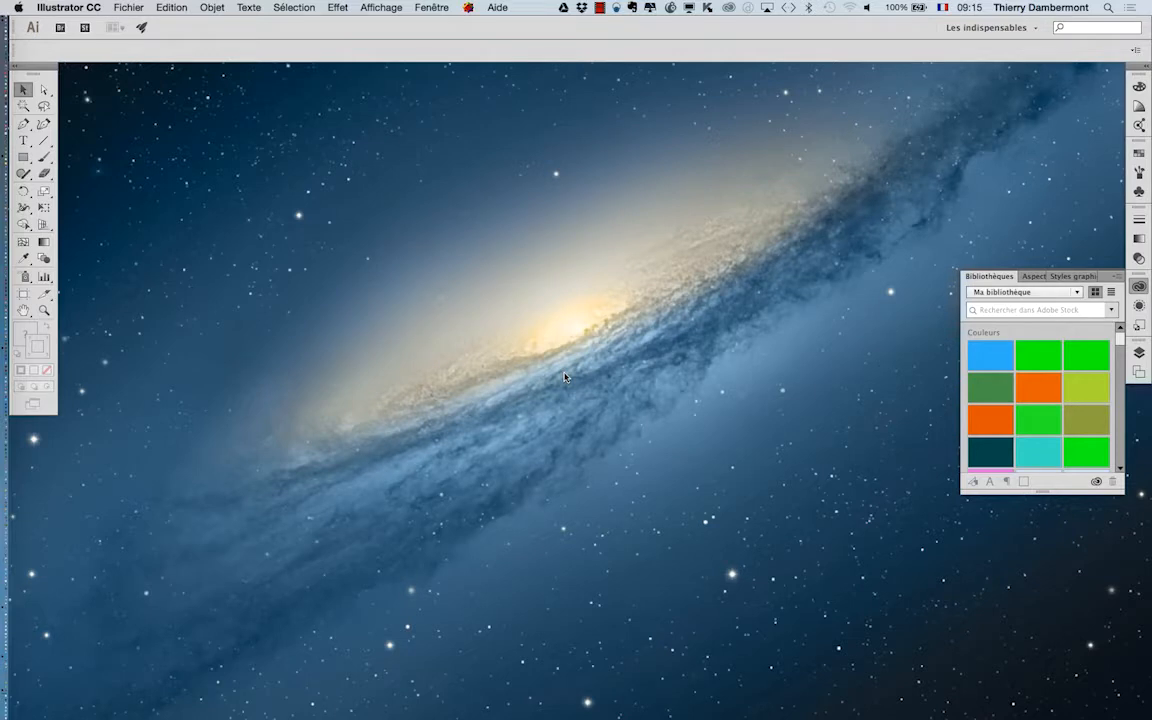
Step: Start a new A4 document with one artboard in landscape orientation, 297 by 210 mm
{"action": "left_click", "coordinate": [127, 8]}
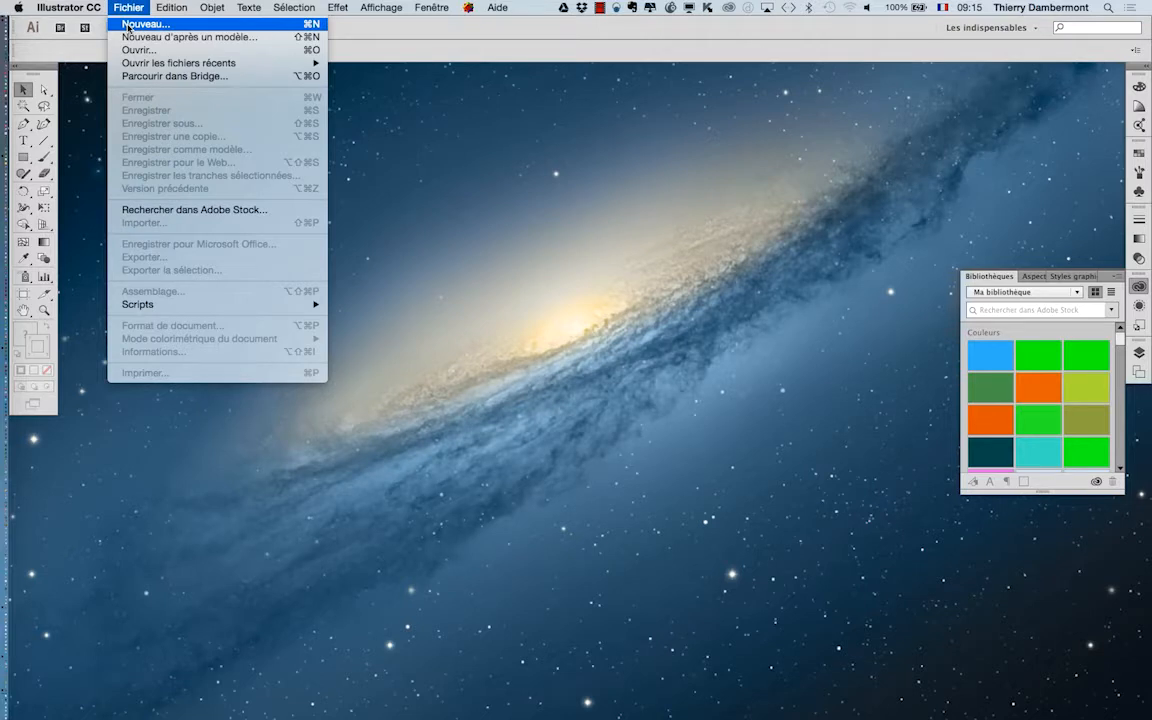
{"action": "left_click", "coordinate": [128, 27]}
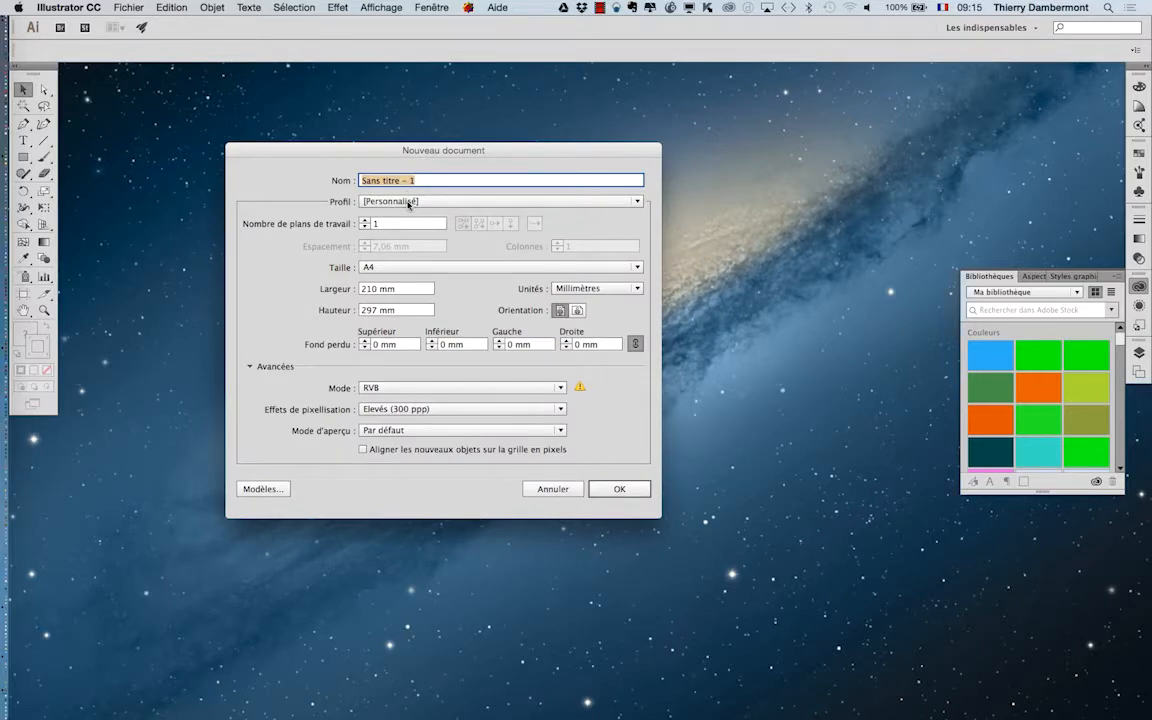
{"action": "left_click", "coordinate": [408, 204]}
{"action": "left_click", "coordinate": [410, 228]}
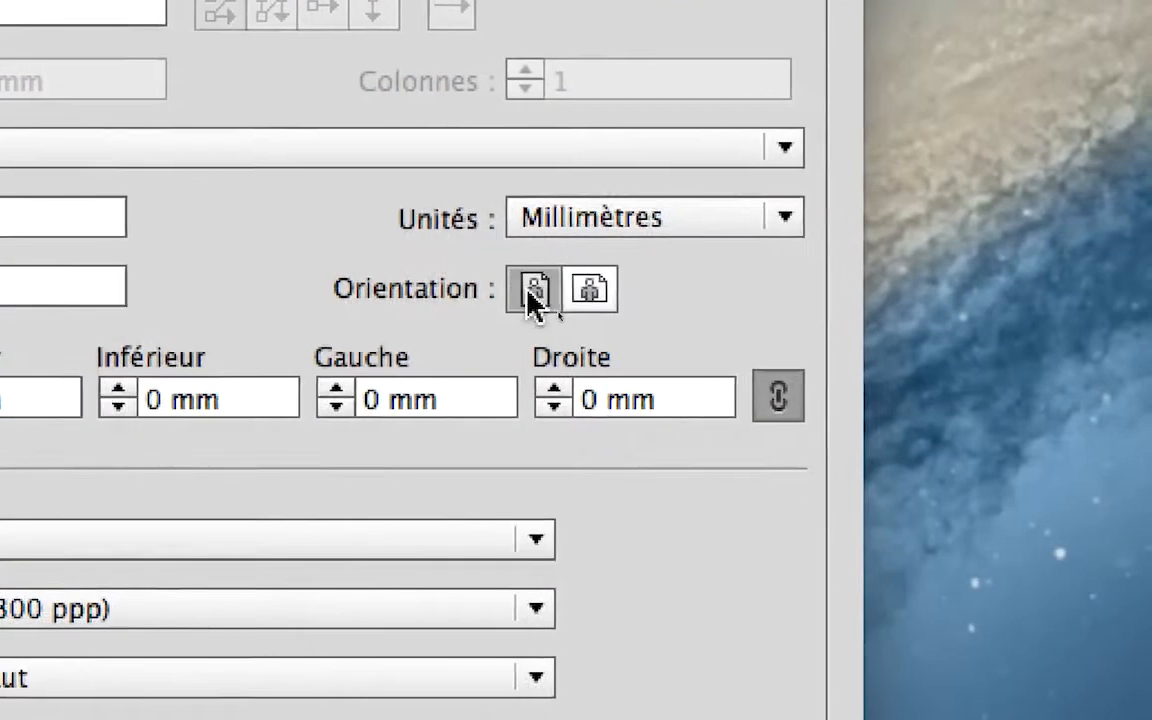
{"action": "left_click", "coordinate": [590, 289]}
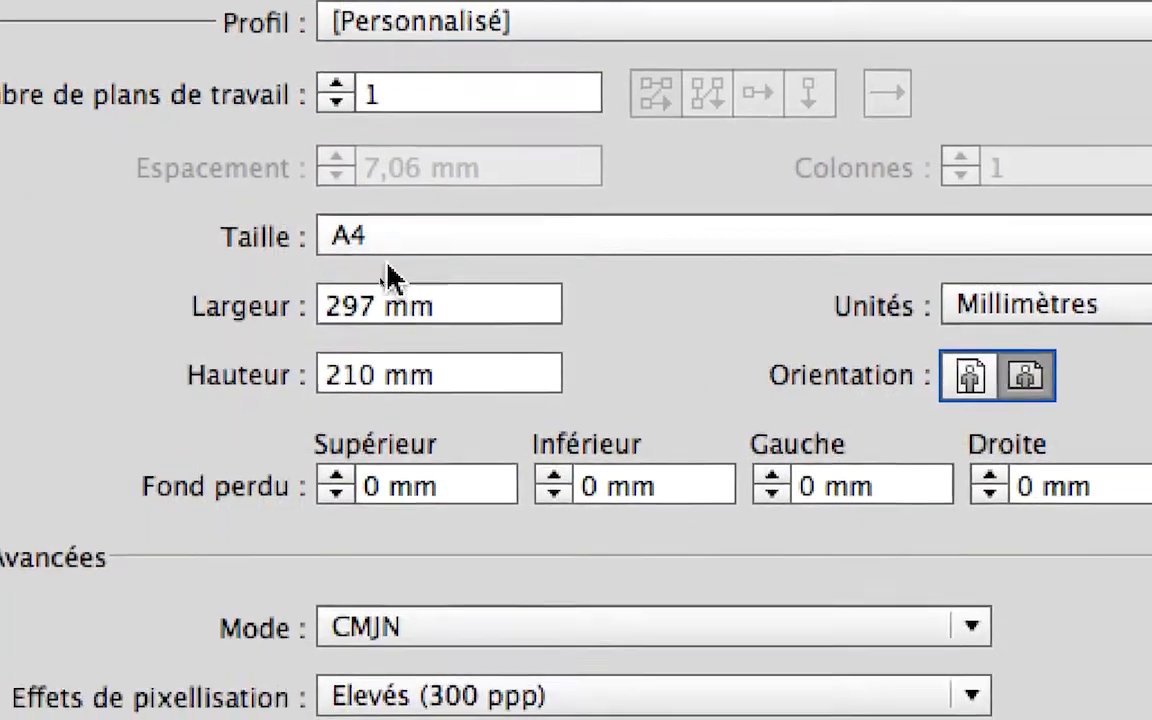
Step: Set the new document's colour mode to RVB and create it
{"action": "left_click", "coordinate": [0, 560]}
{"action": "left_click", "coordinate": [0, 560]}
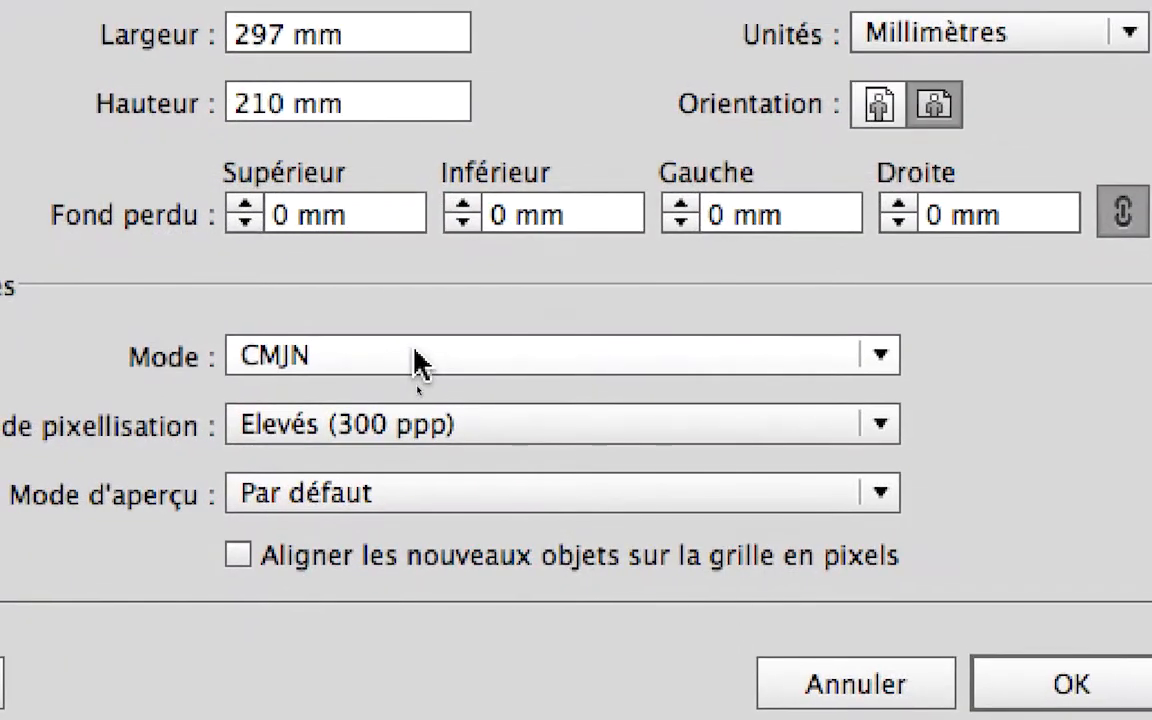
{"action": "left_click", "coordinate": [823, 409]}
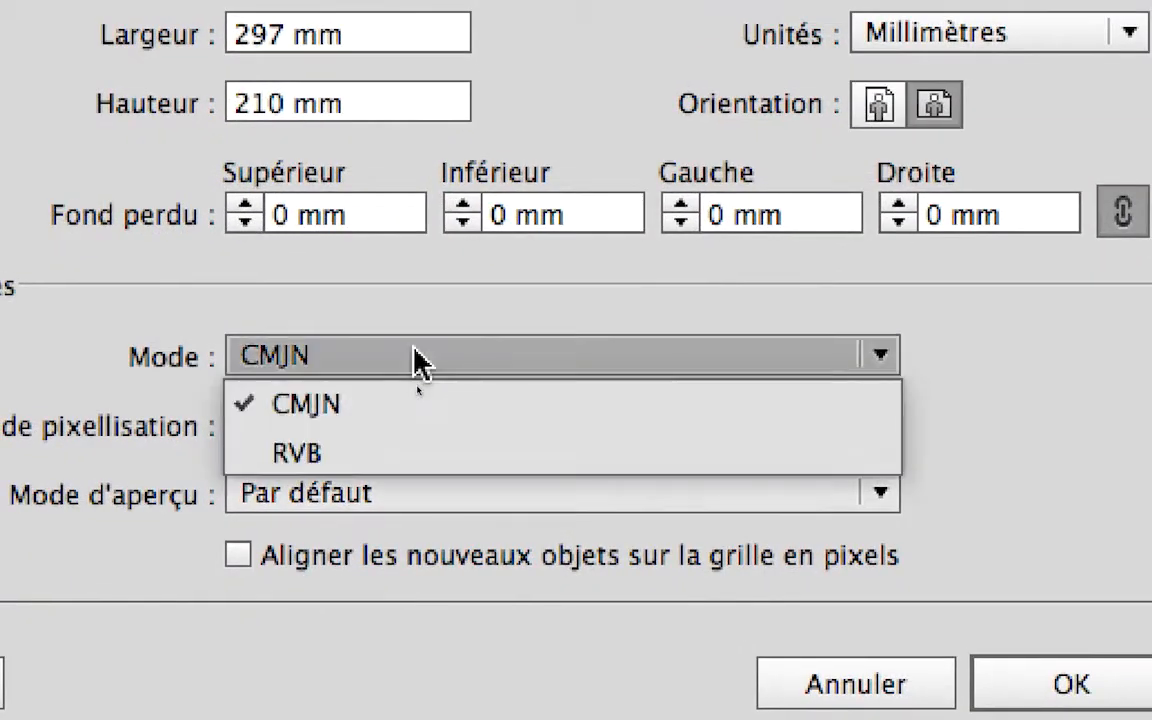
{"action": "left_click", "coordinate": [405, 446]}
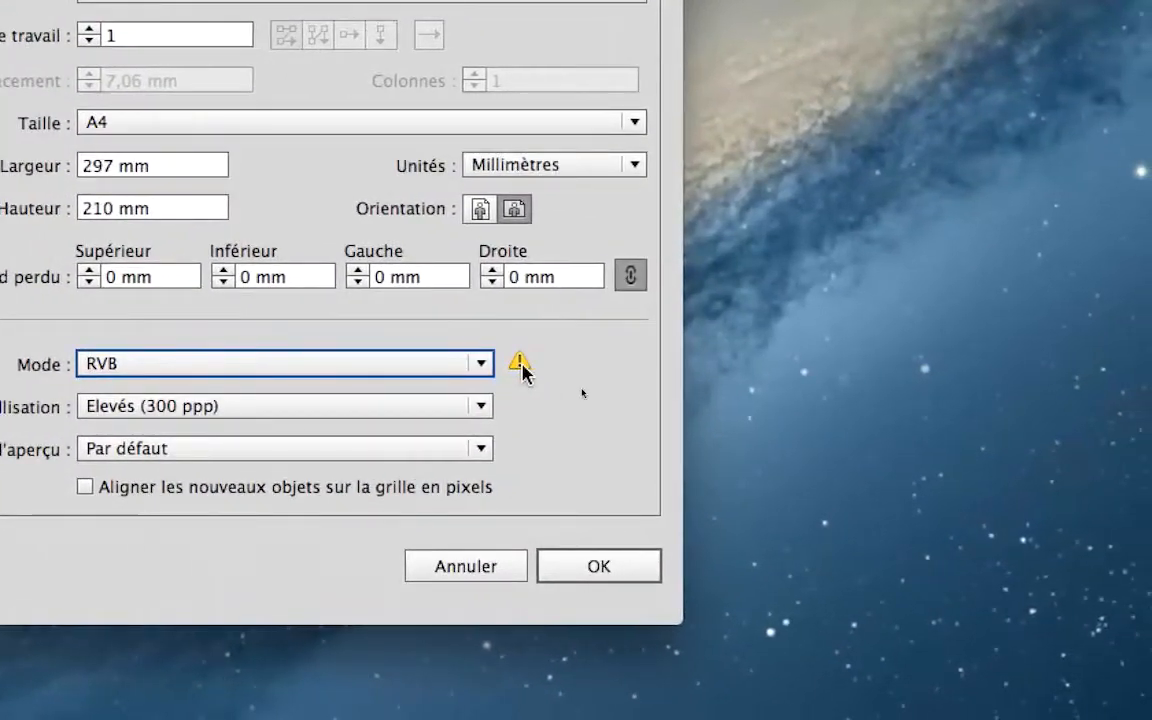
{"action": "mouse_move", "coordinate": [522, 371]}
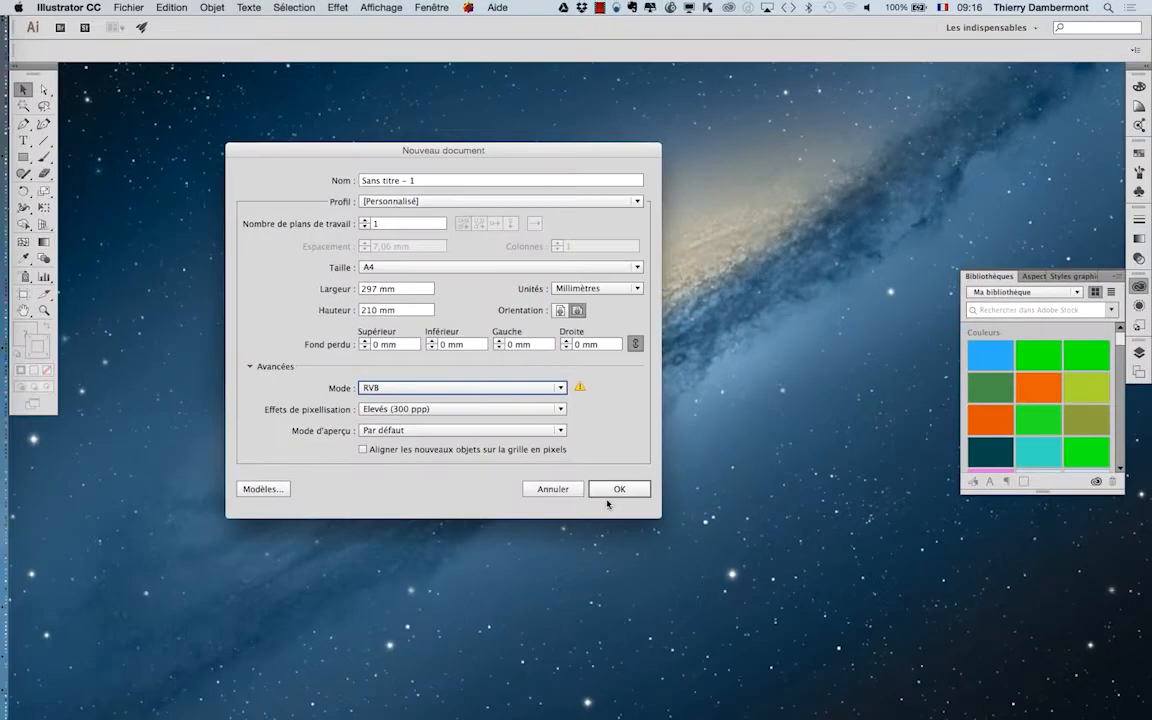
{"action": "left_click", "coordinate": [615, 489]}
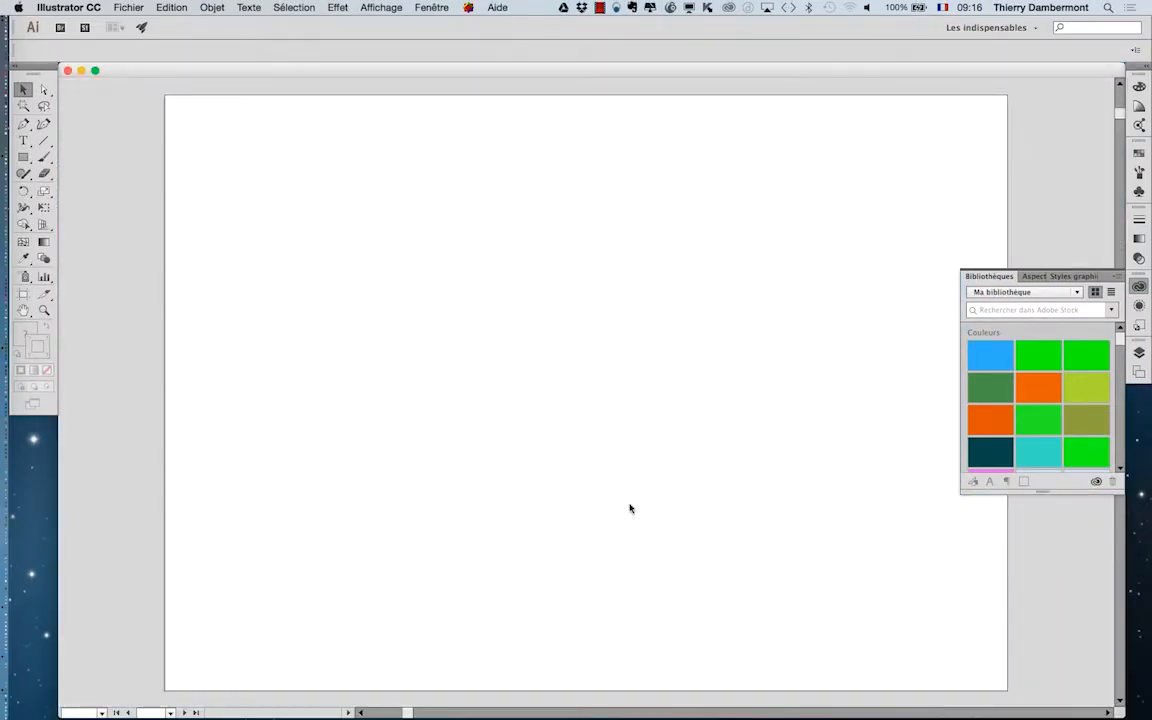
Step: Save the document as motif - 01.ai in Adobe Illustrator format in the Illustrator mardi folder
{"action": "left_click", "coordinate": [129, 7]}
{"action": "left_click", "coordinate": [160, 123]}
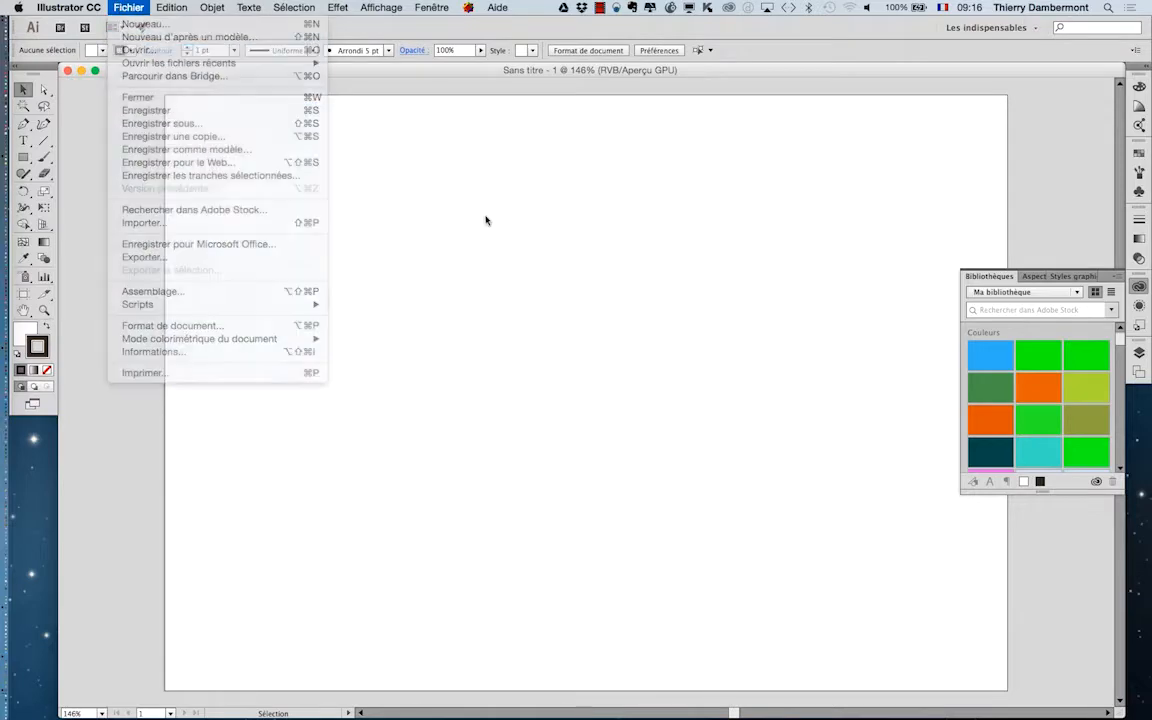
{"action": "left_click", "coordinate": [318, 282]}
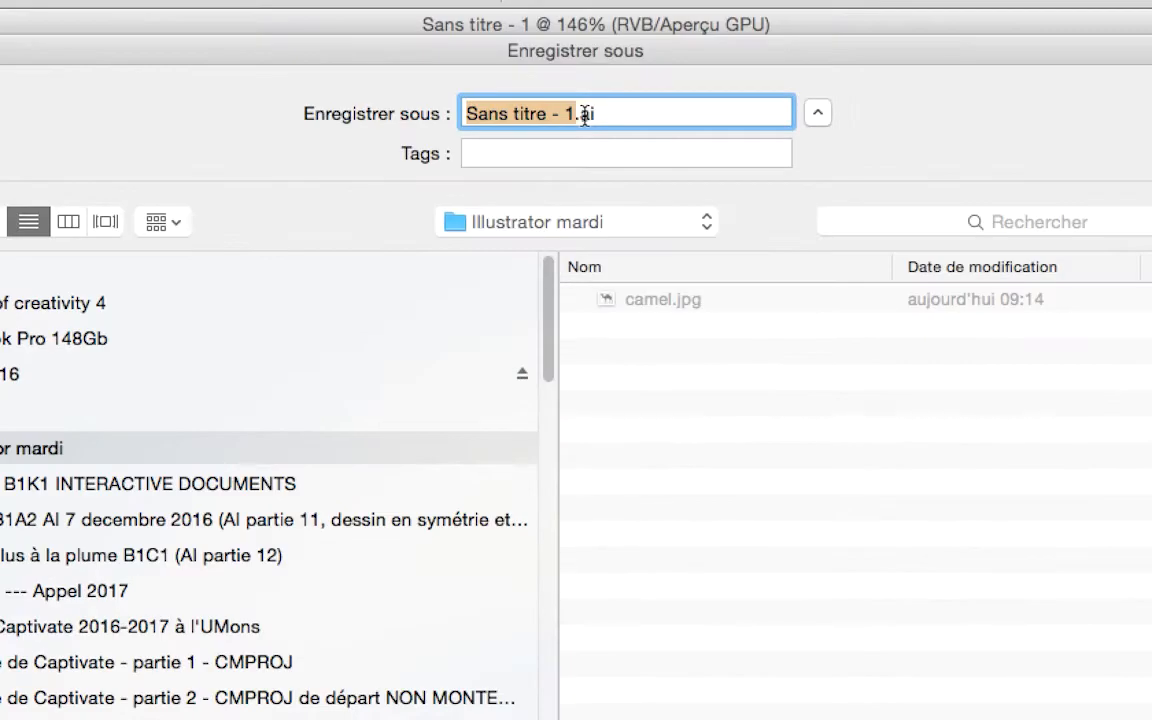
{"action": "type", "text": "moti"}
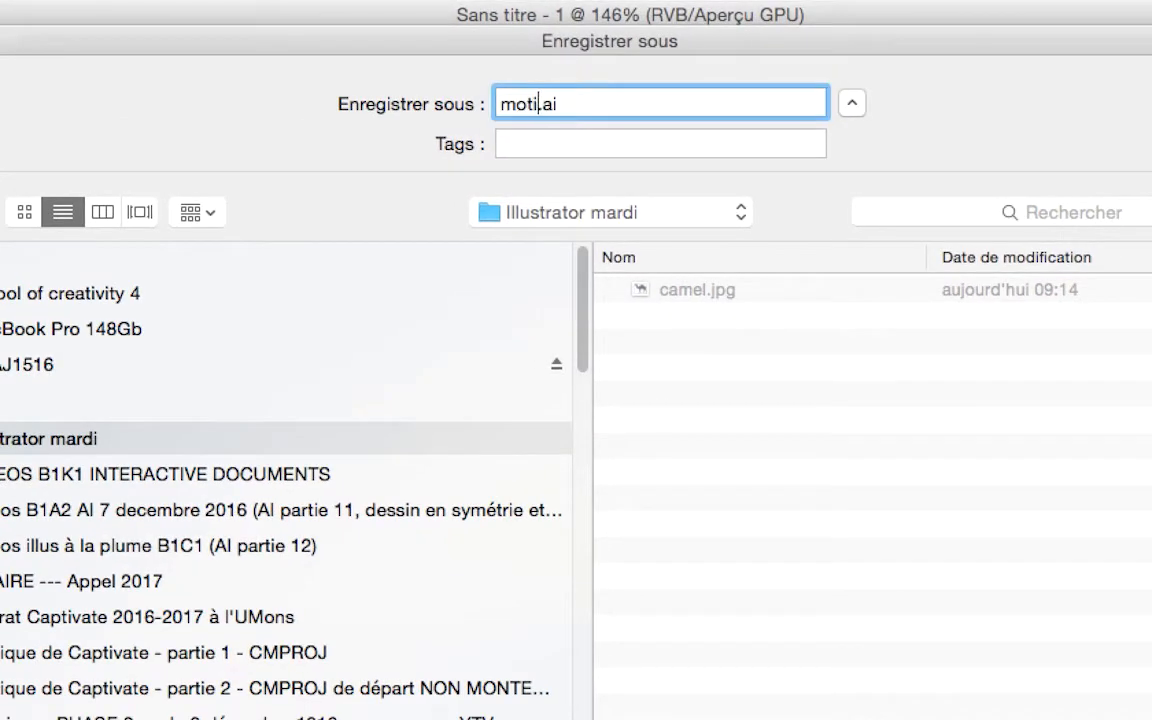
{"action": "type", "text": "f"}
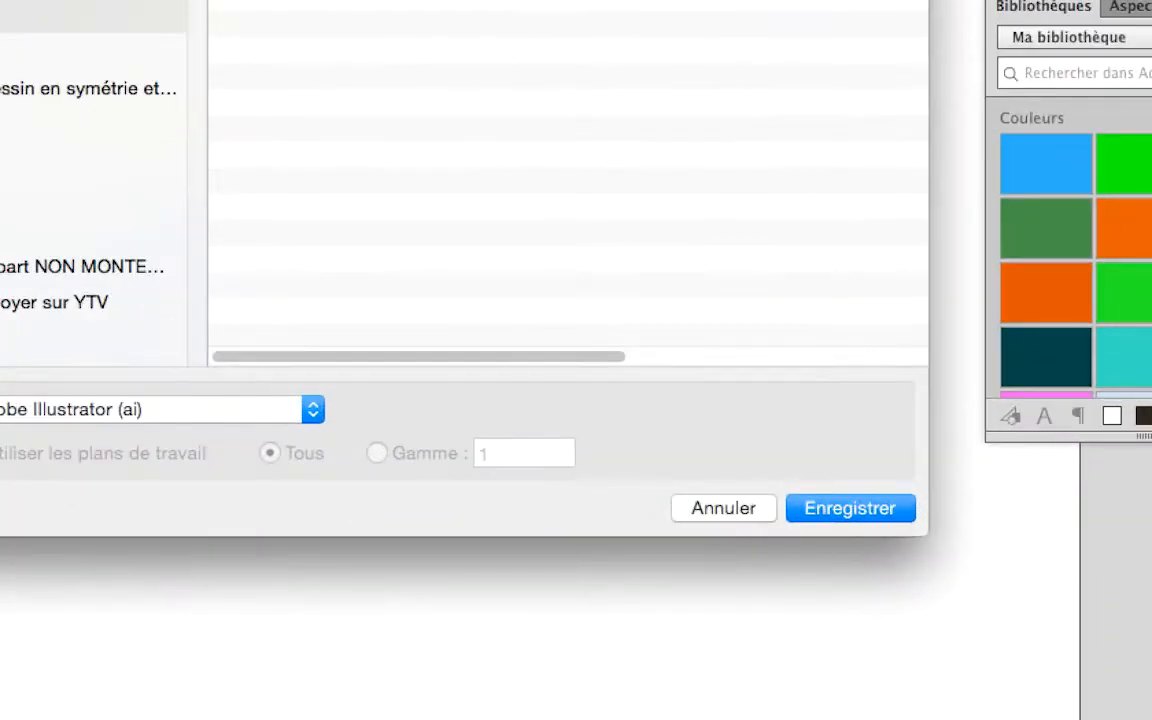
{"action": "type", "text": " - 01.ai"}
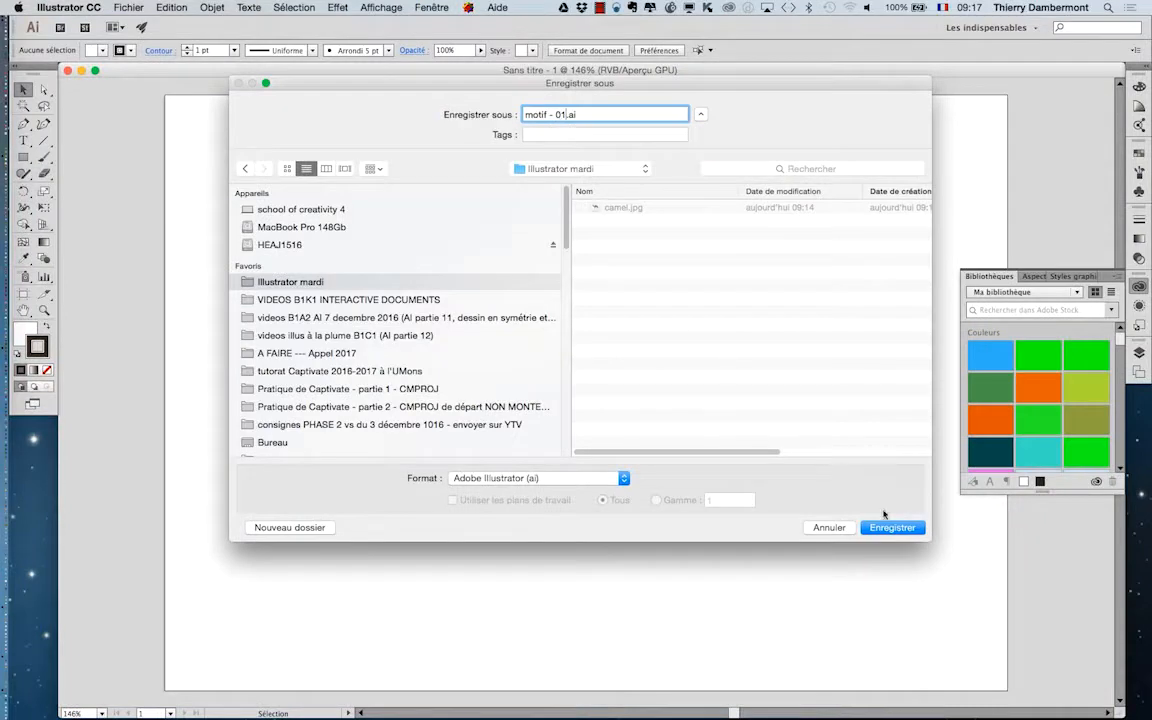
{"action": "left_click", "coordinate": [899, 531]}
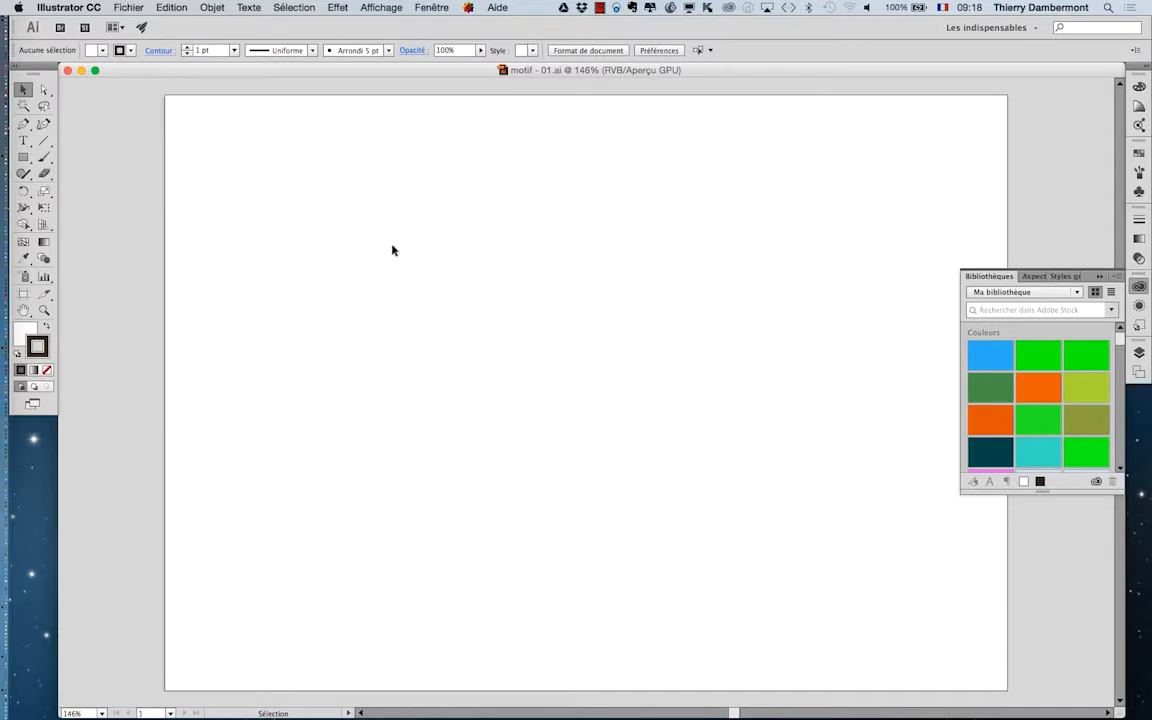
Step: Switch the document window to full-screen display with the menu bar and reposition the artboard
{"action": "key", "text": "f"}
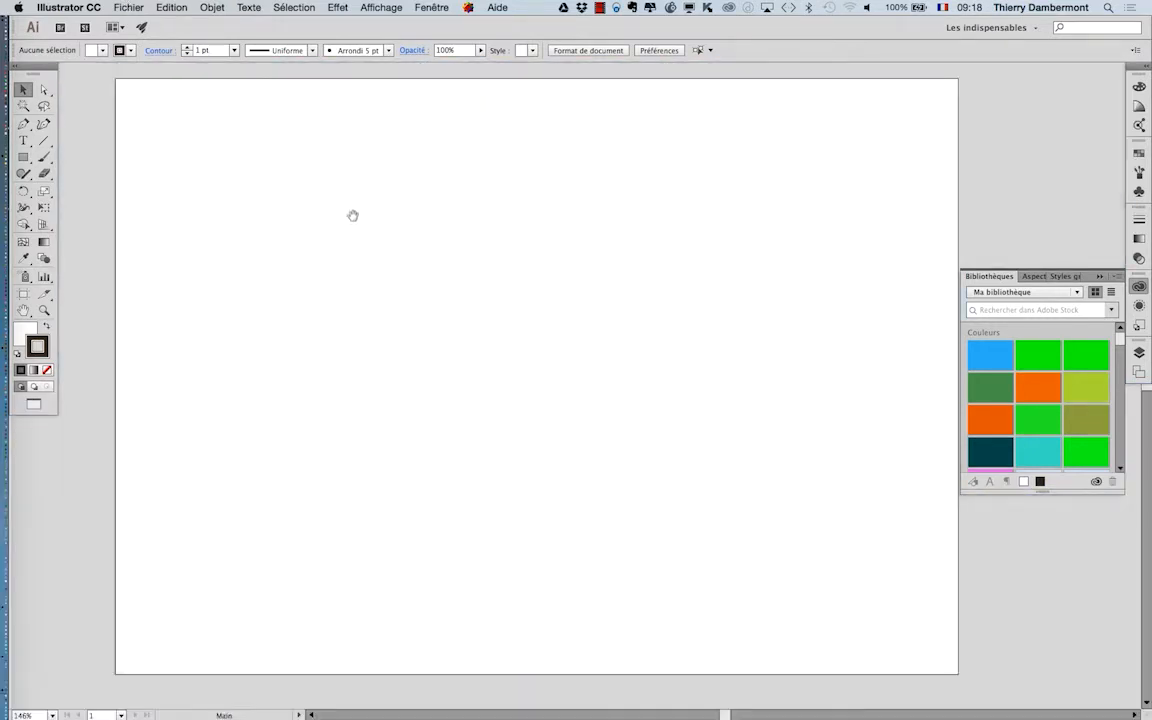
{"action": "mouse_move", "coordinate": [352, 213]}
{"action": "left_mouse_down"}
{"action": "mouse_move", "coordinate": [753, 465]}
{"action": "mouse_move", "coordinate": [1118, 609]}
{"action": "mouse_move", "coordinate": [360, 463]}
{"action": "mouse_move", "coordinate": [417, 69]}
{"action": "mouse_move", "coordinate": [707, 306]}
{"action": "mouse_move", "coordinate": [380, 217]}
{"action": "mouse_move", "coordinate": [306, 213]}
{"action": "mouse_move", "coordinate": [342, 234]}
{"action": "left_mouse_up"}
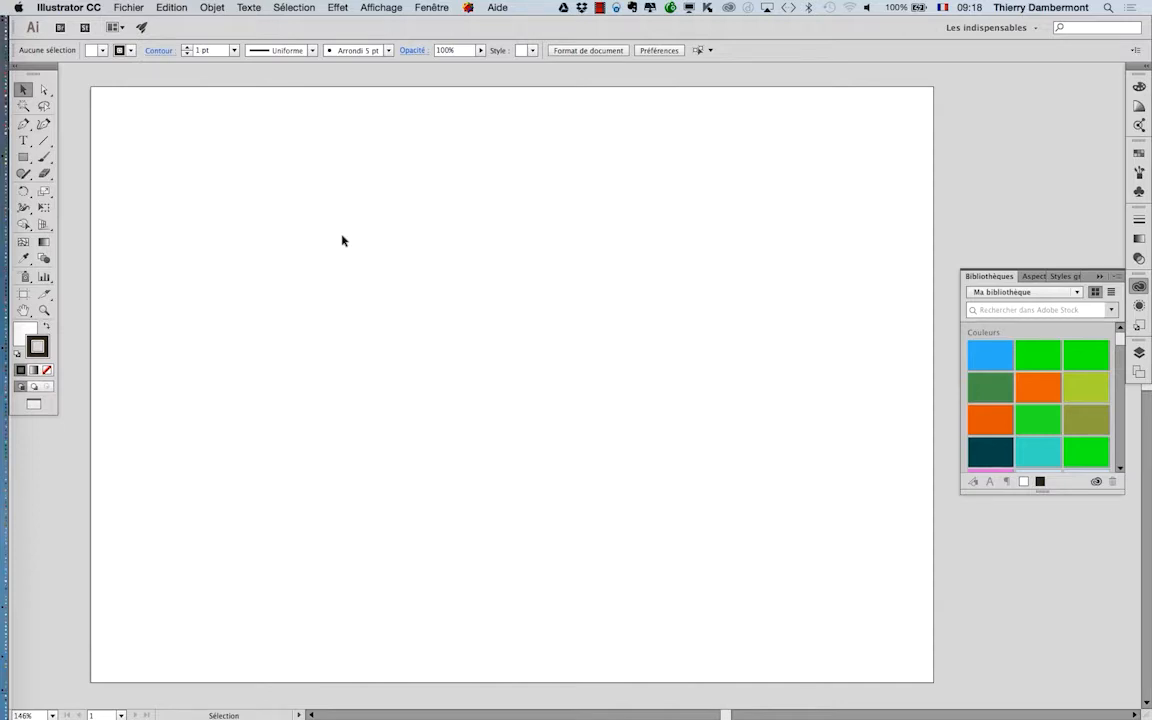
Step: Import camel.jpg as a linked image, place it about 104 mm wide and move it to the middle of the artboard
{"action": "left_click", "coordinate": [127, 9]}
{"action": "left_click", "coordinate": [168, 223]}
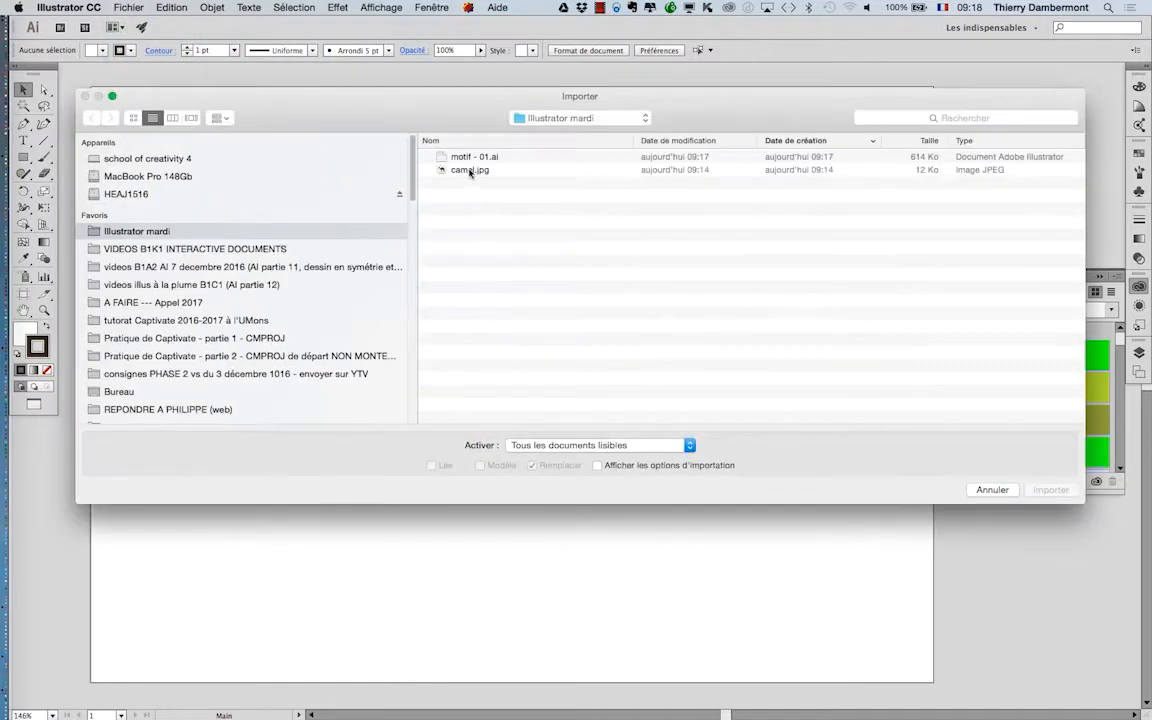
{"action": "left_click", "coordinate": [469, 172]}
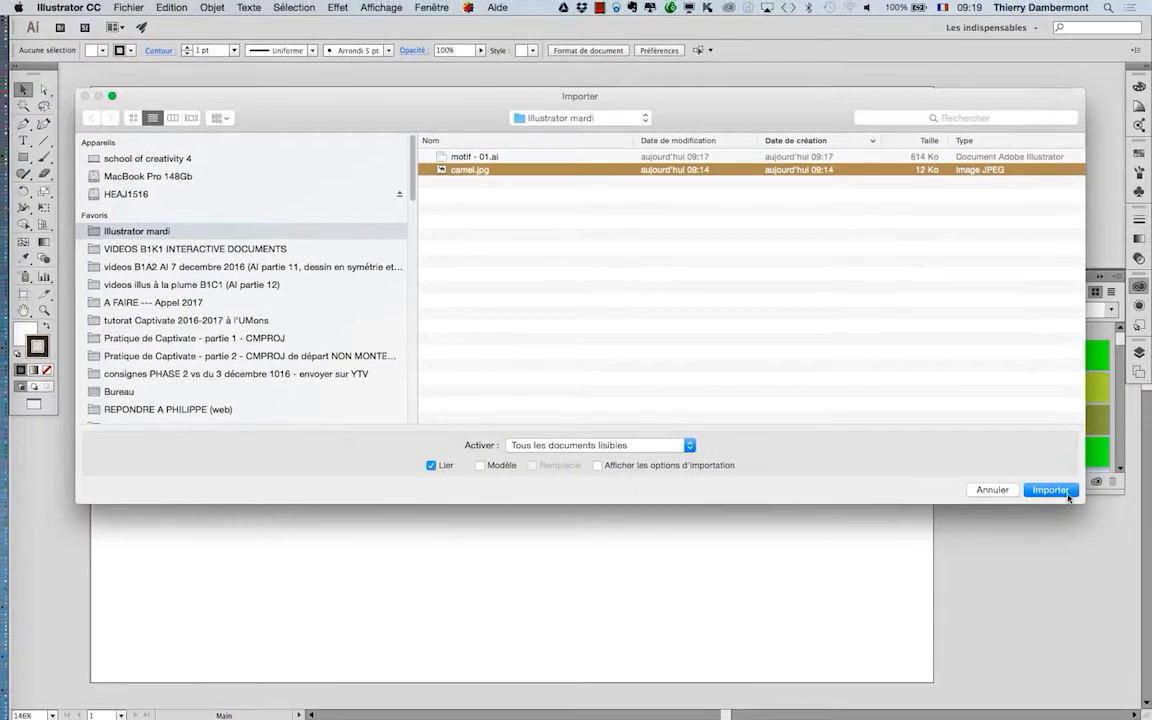
{"action": "left_click", "coordinate": [1068, 490]}
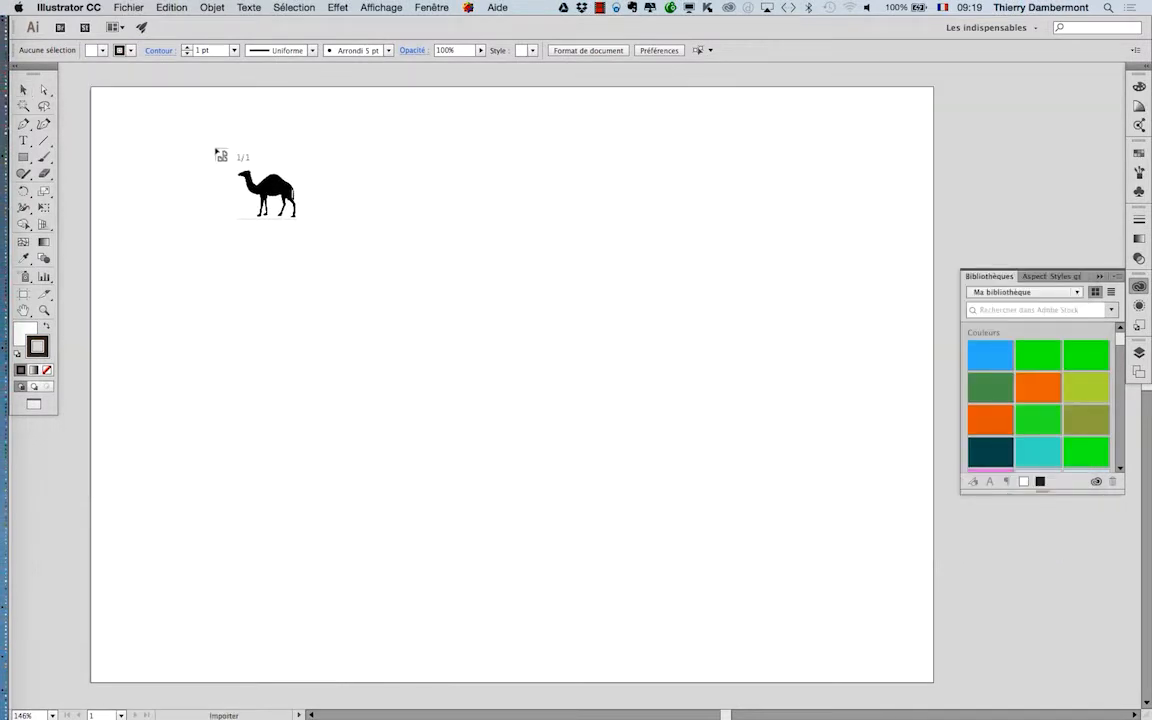
{"action": "left_click_drag", "start_coordinate": [215, 149], "coordinate": [618, 400]}
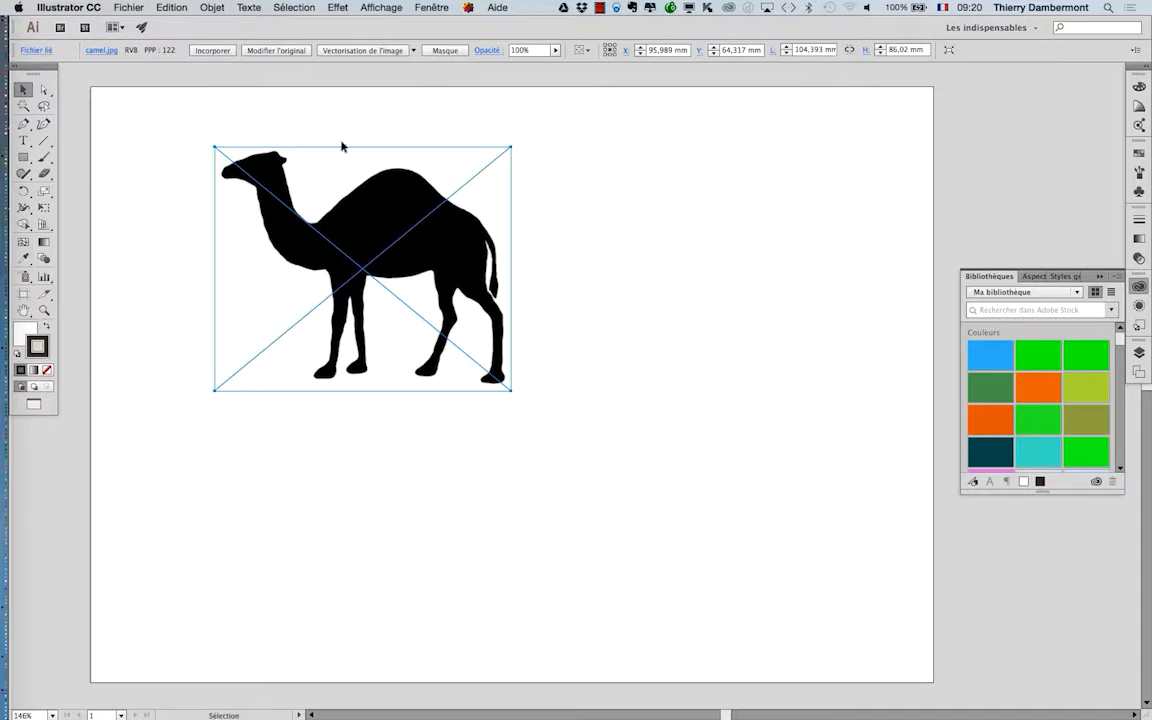
{"action": "left_click_drag", "start_coordinate": [391, 208], "coordinate": [568, 316]}
{"action": "mouse_move", "coordinate": [499, 355]}
{"action": "left_mouse_down"}
{"action": "mouse_move", "coordinate": [569, 369]}
{"action": "mouse_move", "coordinate": [487, 335]}
{"action": "left_mouse_up"}
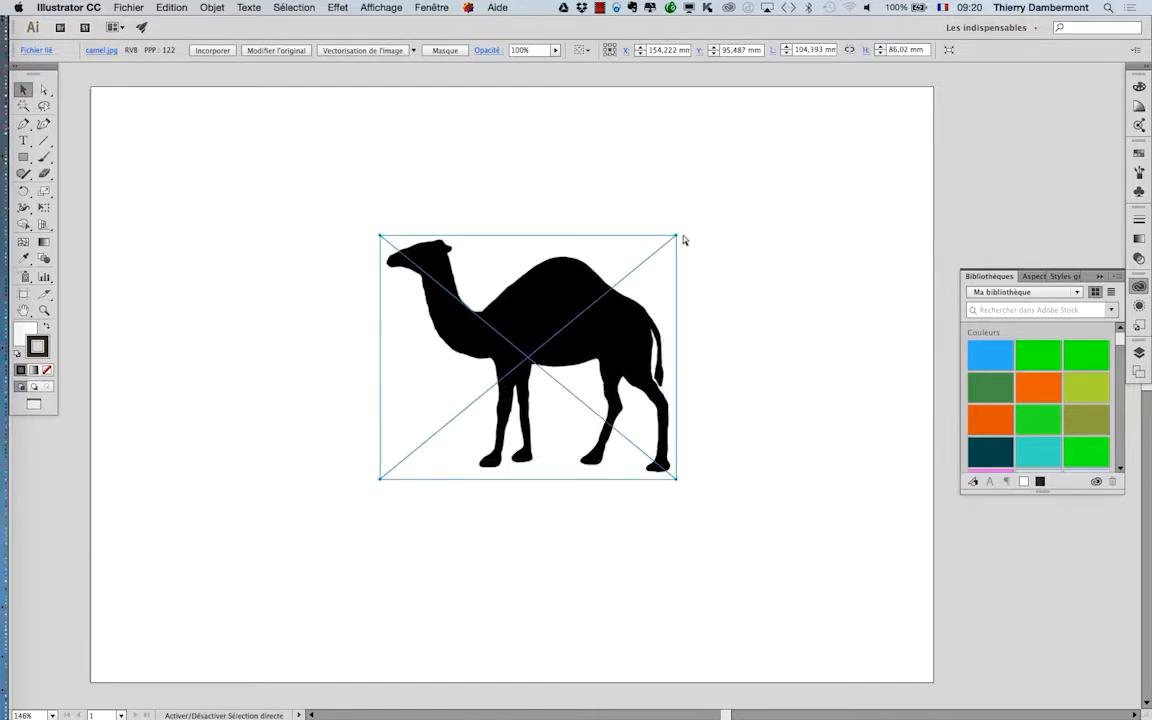
Step: Scale the camel image down proportionally to about 12 by 10 mm with the Free Transform tool
{"action": "left_click_drag", "start_coordinate": [41, 67], "coordinate": [176, 154]}
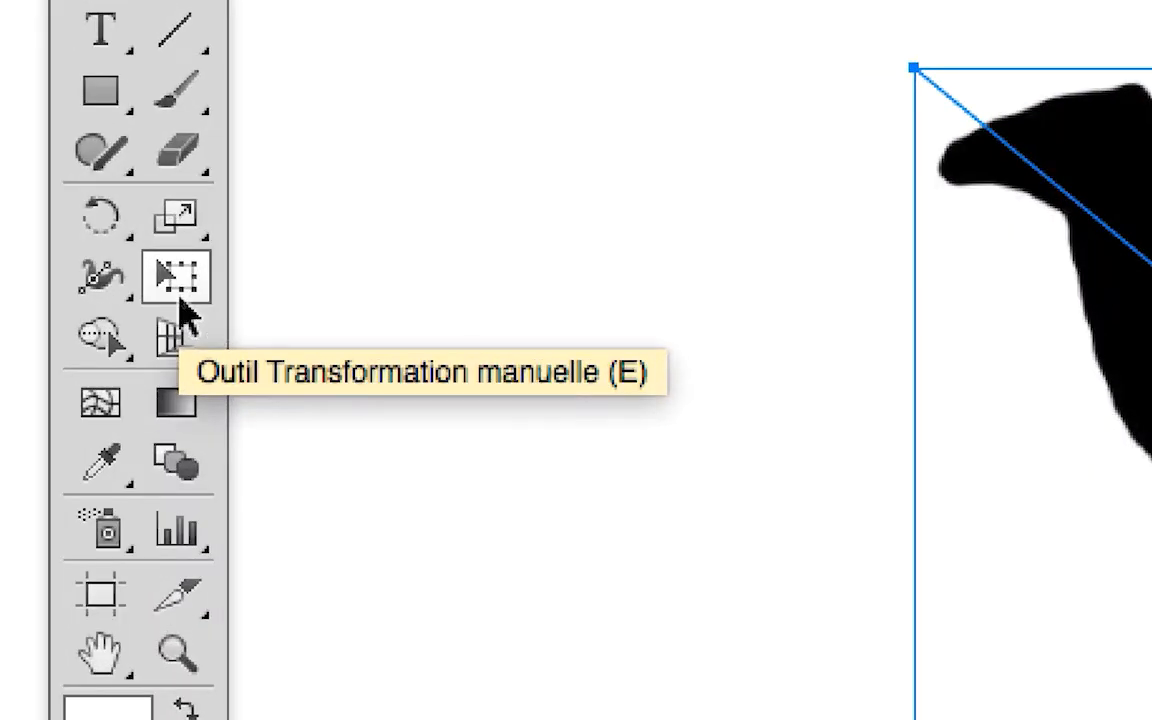
{"action": "left_click", "coordinate": [180, 298]}
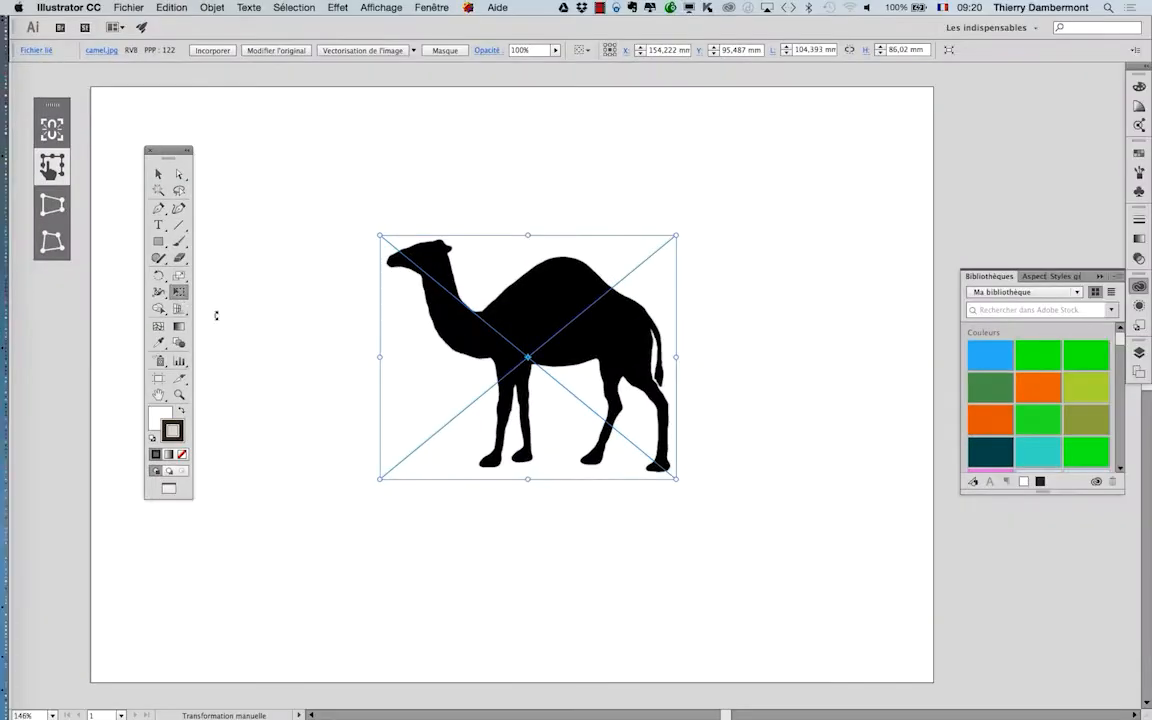
{"action": "left_click_drag", "start_coordinate": [674, 476], "coordinate": [492, 326]}
{"action": "left_click_drag", "start_coordinate": [189, 152], "coordinate": [758, 177]}
{"action": "left_click_drag", "start_coordinate": [492, 235], "coordinate": [432, 284]}
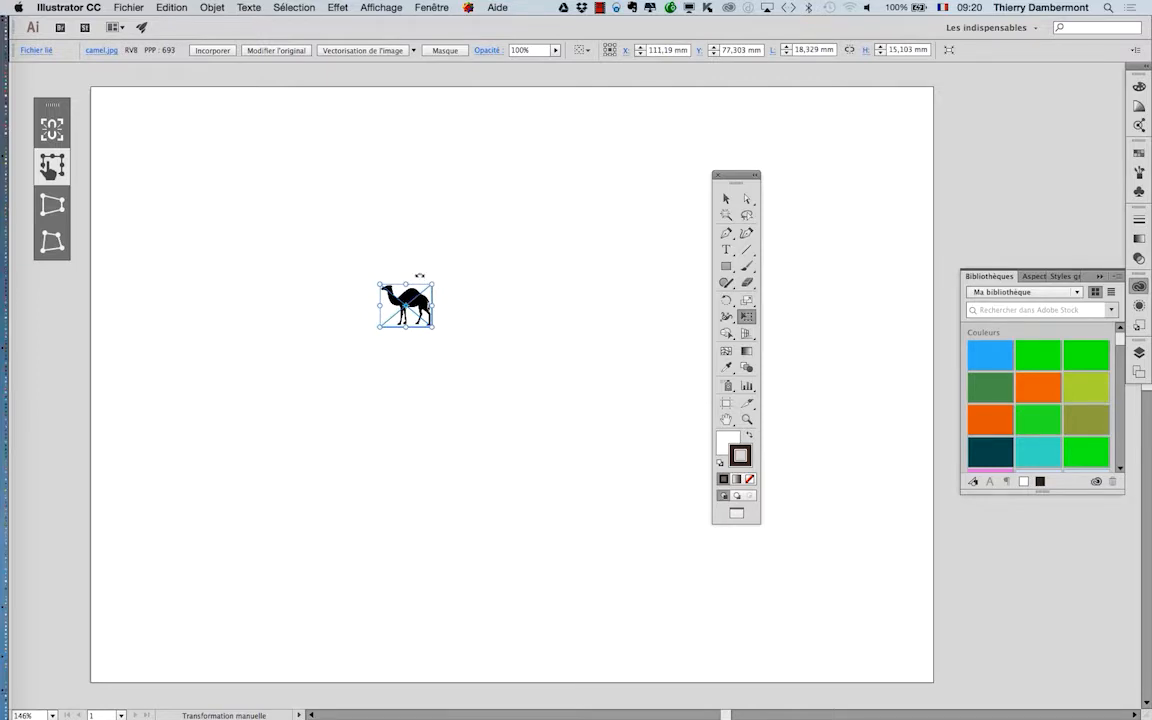
{"action": "left_click_drag", "start_coordinate": [431, 284], "coordinate": [417, 297]}
{"action": "left_click_drag", "start_coordinate": [730, 176], "coordinate": [169, 100]}
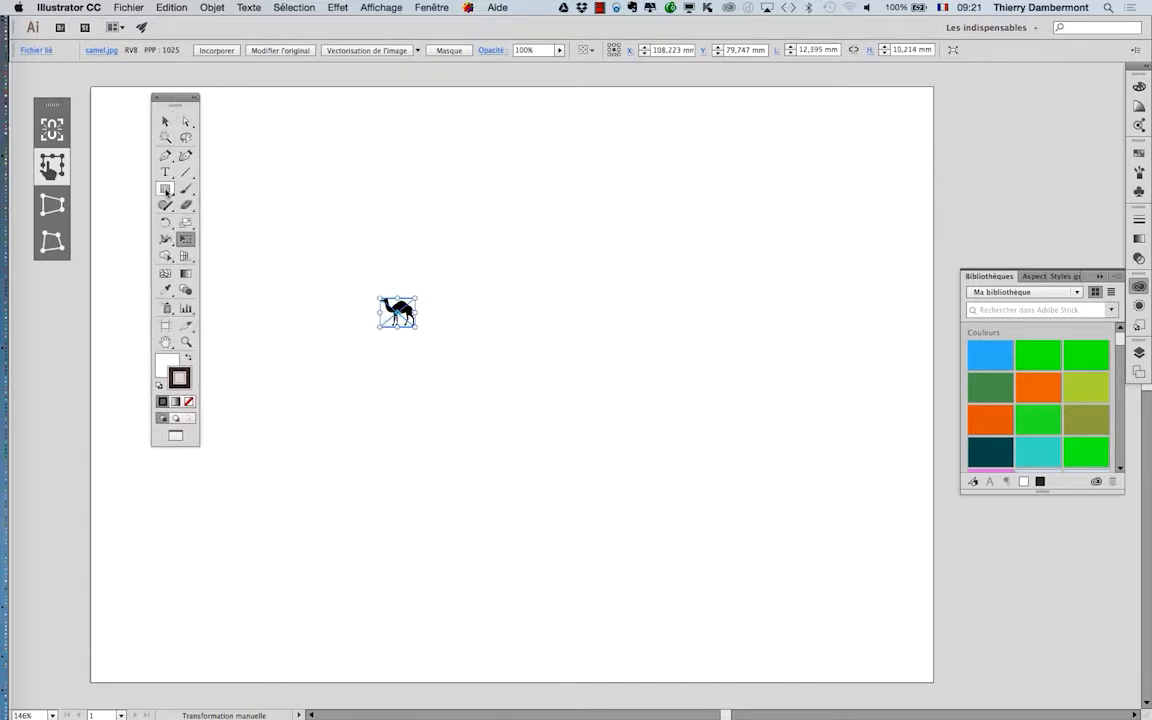
Step: Draw a circle about 133 mm in diameter to the right of the small camel with the Ellipse tool
{"action": "left_click_drag", "start_coordinate": [165, 188], "coordinate": [231, 224]}
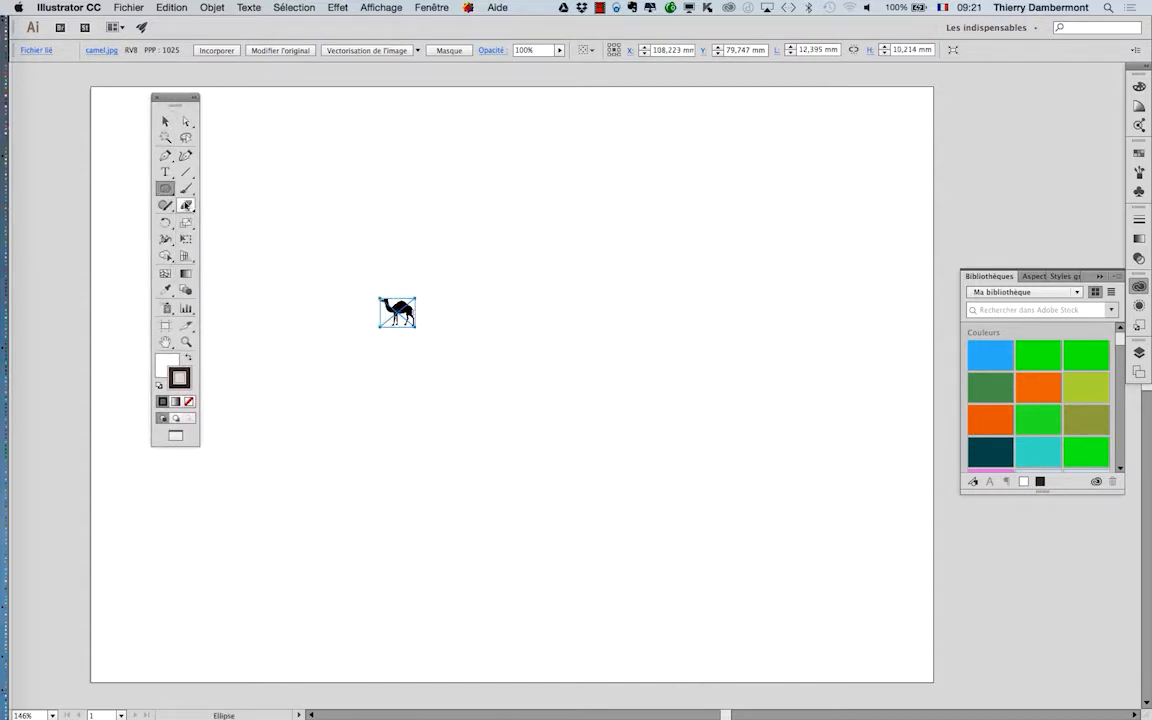
{"action": "left_click_drag", "start_coordinate": [165, 188], "coordinate": [232, 250]}
{"action": "left_click_drag", "start_coordinate": [504, 182], "coordinate": [881, 557]}
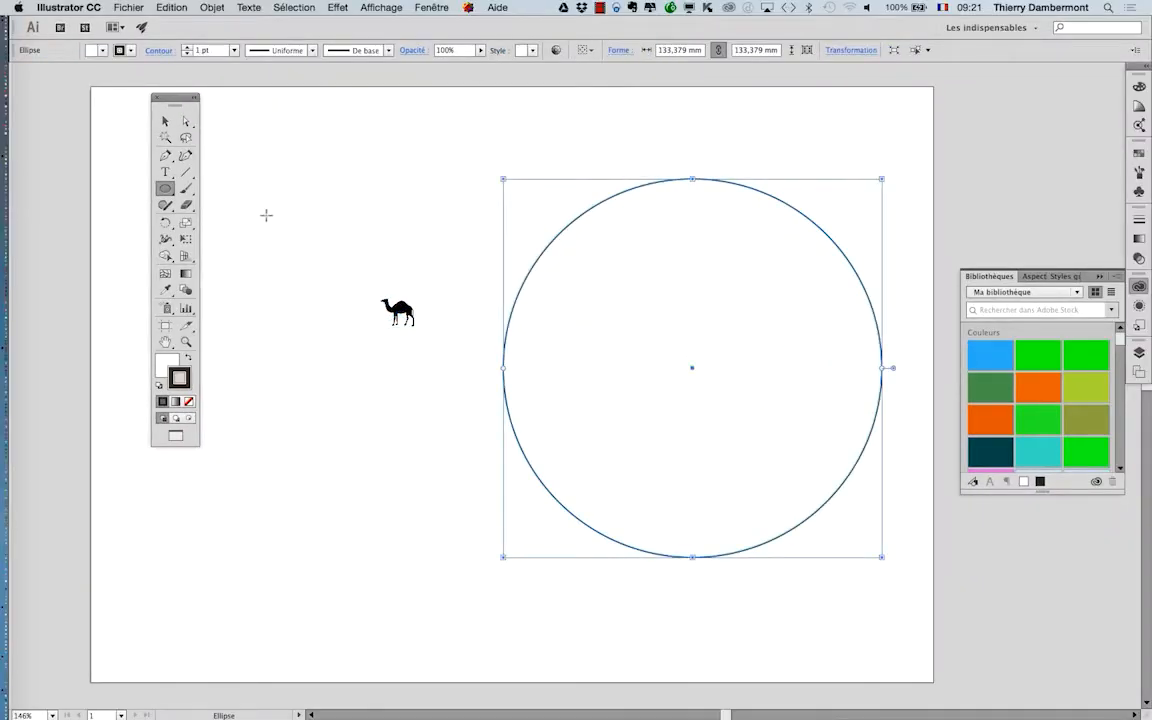
{"action": "left_click", "coordinate": [163, 121]}
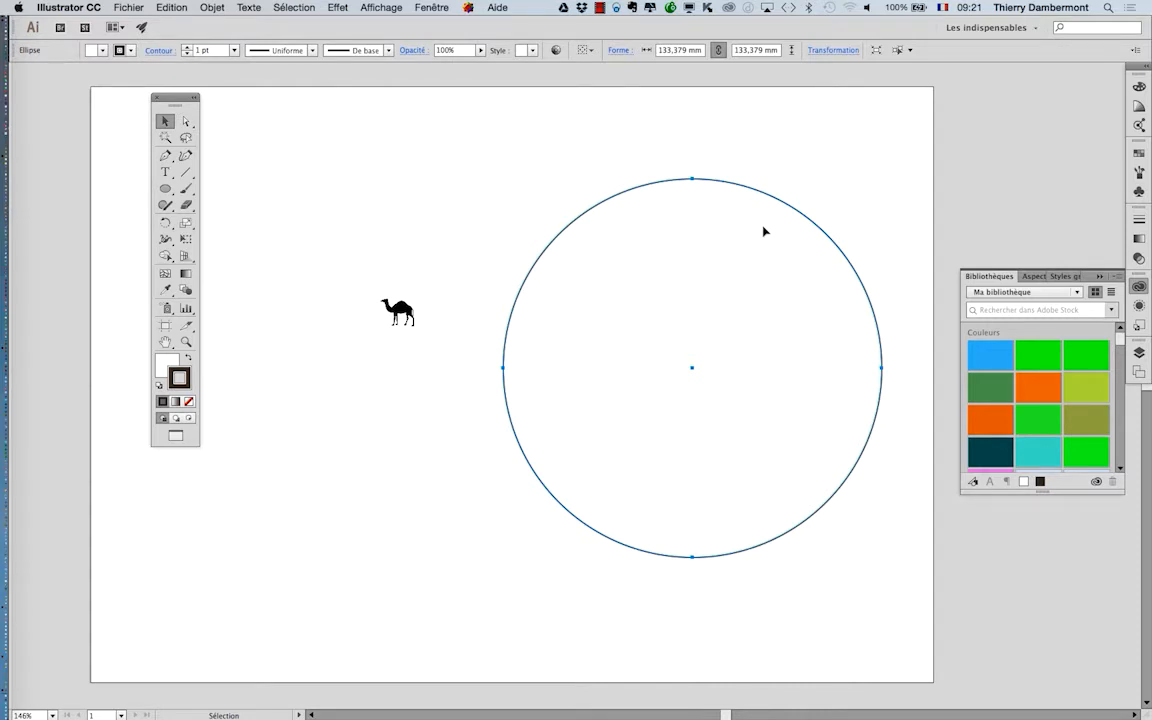
Step: Select the camel image and show the transparency grid to examine the background around its silhouette up close
{"action": "left_click", "coordinate": [398, 313]}
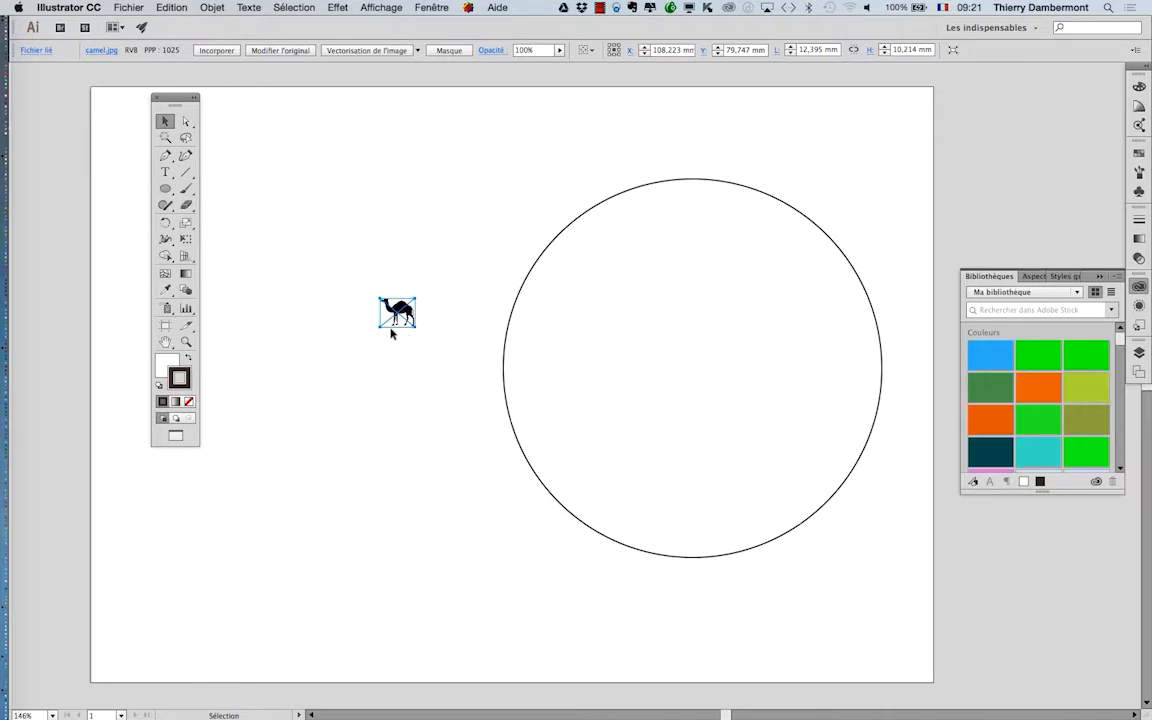
{"action": "left_click", "coordinate": [381, 7]}
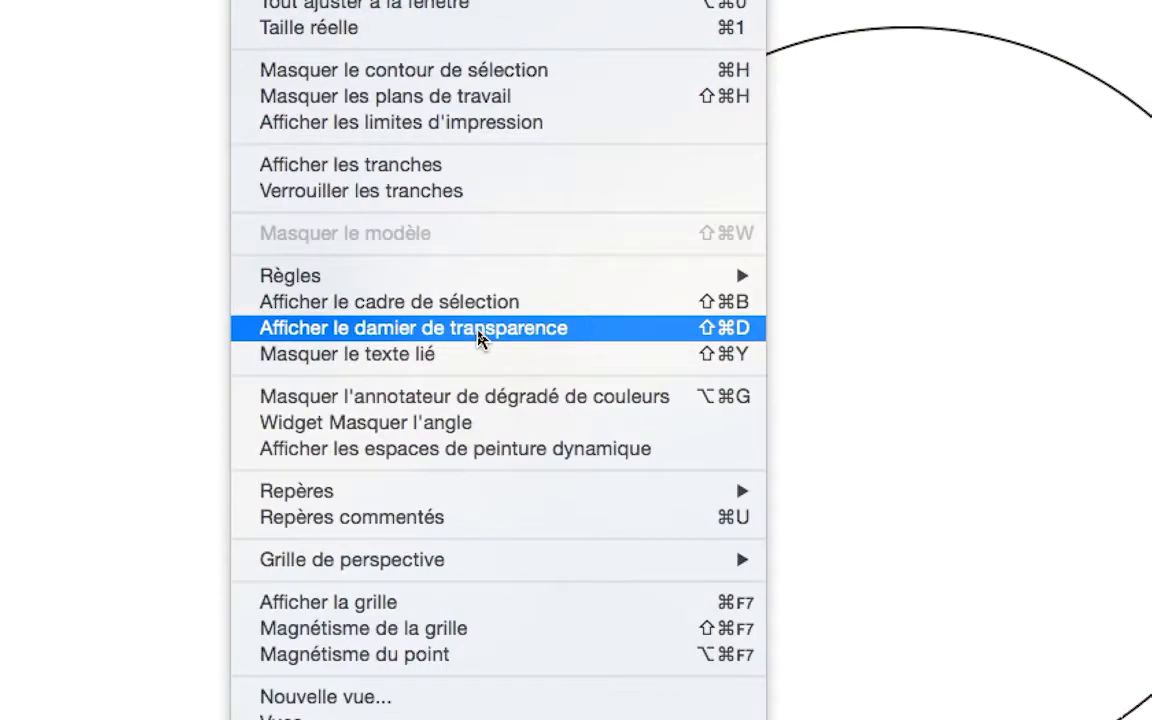
{"action": "left_click", "coordinate": [478, 338]}
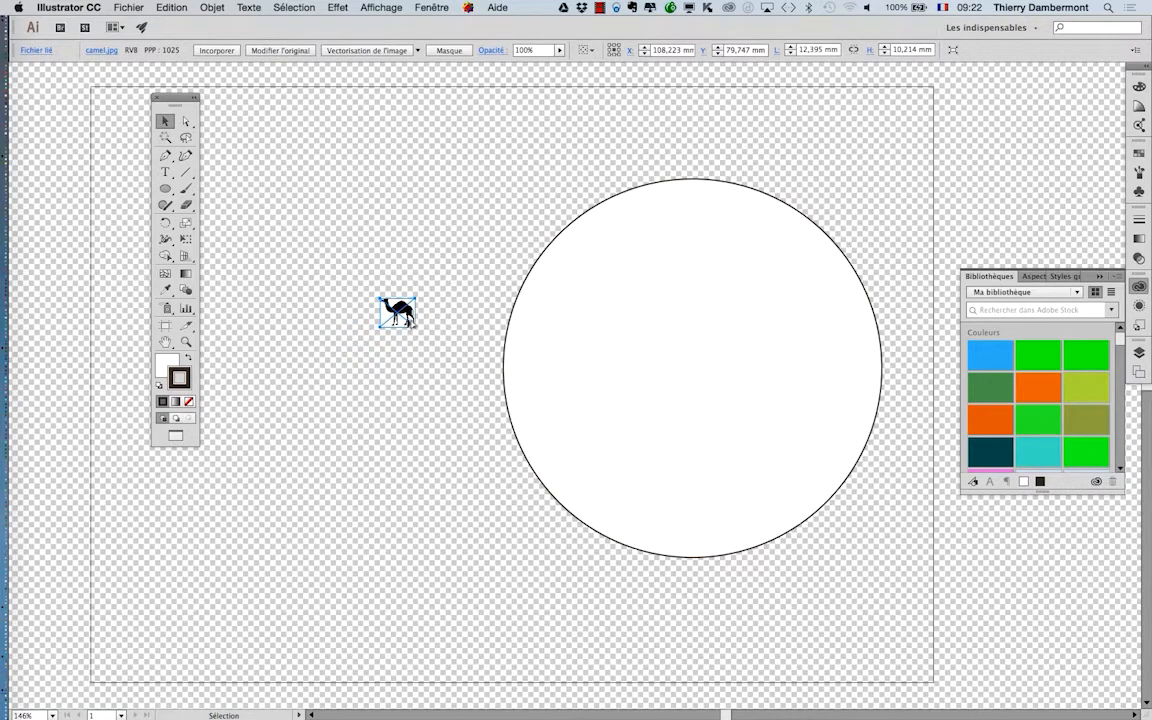
{"action": "scroll", "coordinate": [402, 310], "scroll_direction": "up", "scroll_amount": 5}
{"action": "scroll", "coordinate": [397, 307], "scroll_direction": "up", "scroll_amount": 2}
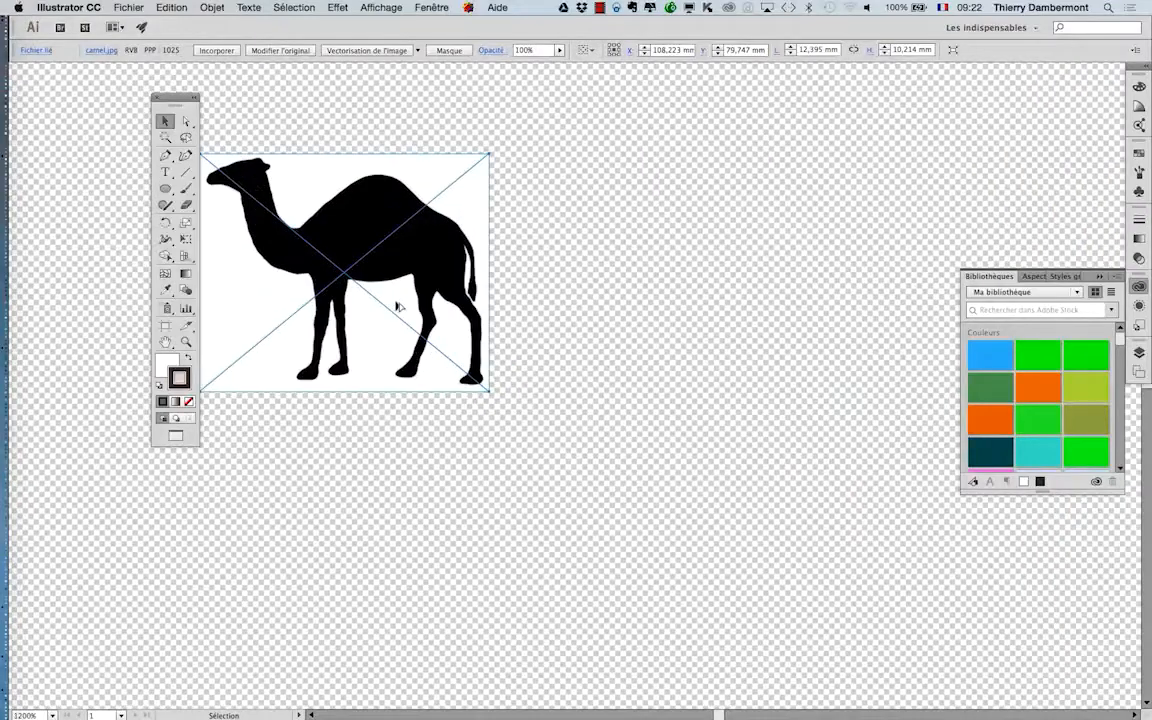
{"action": "scroll", "coordinate": [395, 305], "scroll_direction": "down", "scroll_amount": 2}
{"action": "scroll", "coordinate": [395, 306], "scroll_direction": "down", "scroll_amount": 3}
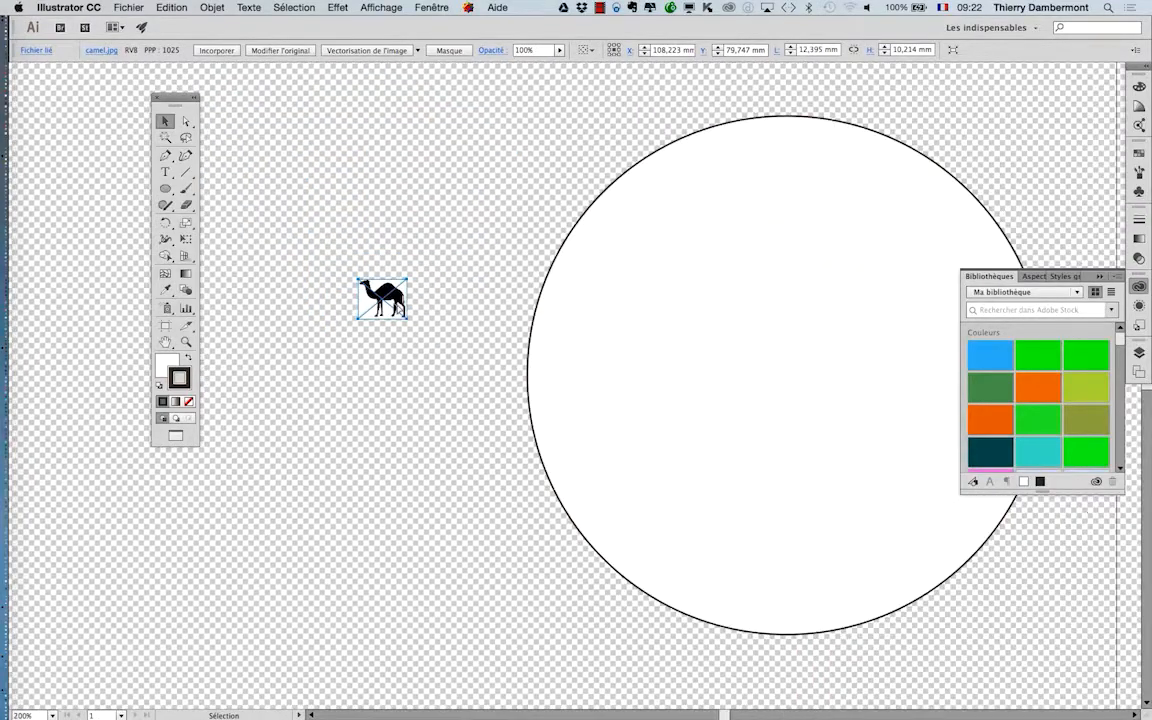
{"action": "scroll", "coordinate": [398, 308], "scroll_direction": "down", "scroll_amount": 1}
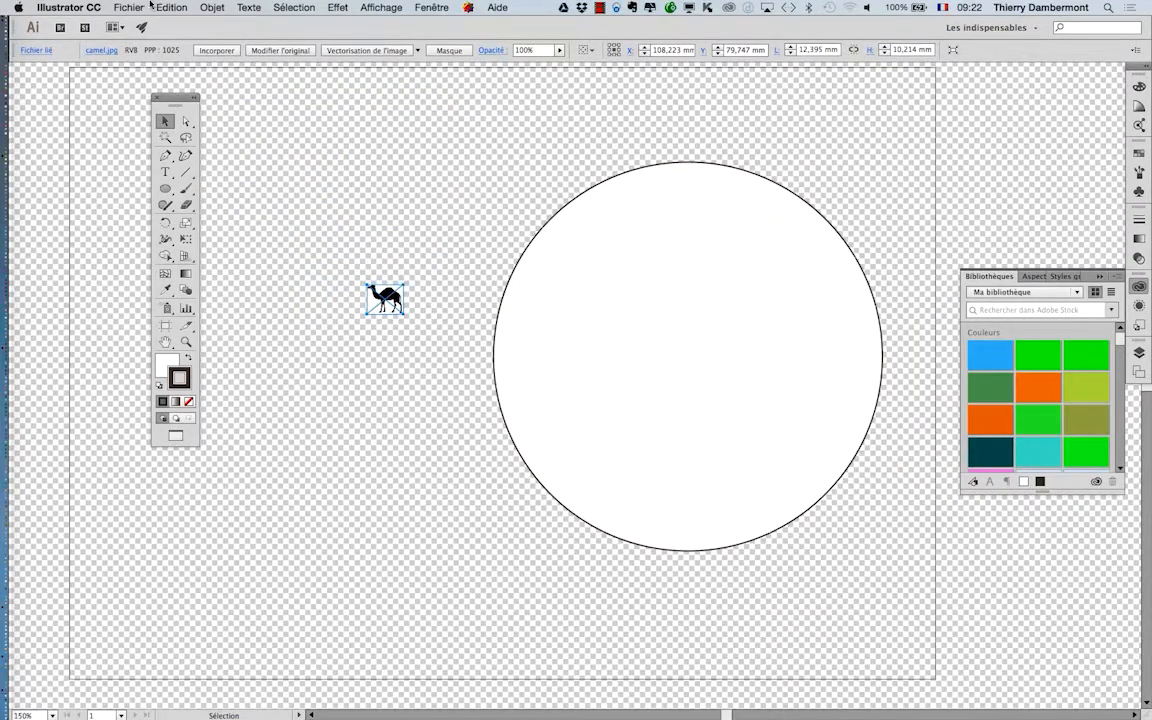
Step: In the document setup, set the transparency grid size to Grande and its colour to Moyenne
{"action": "left_click", "coordinate": [128, 7]}
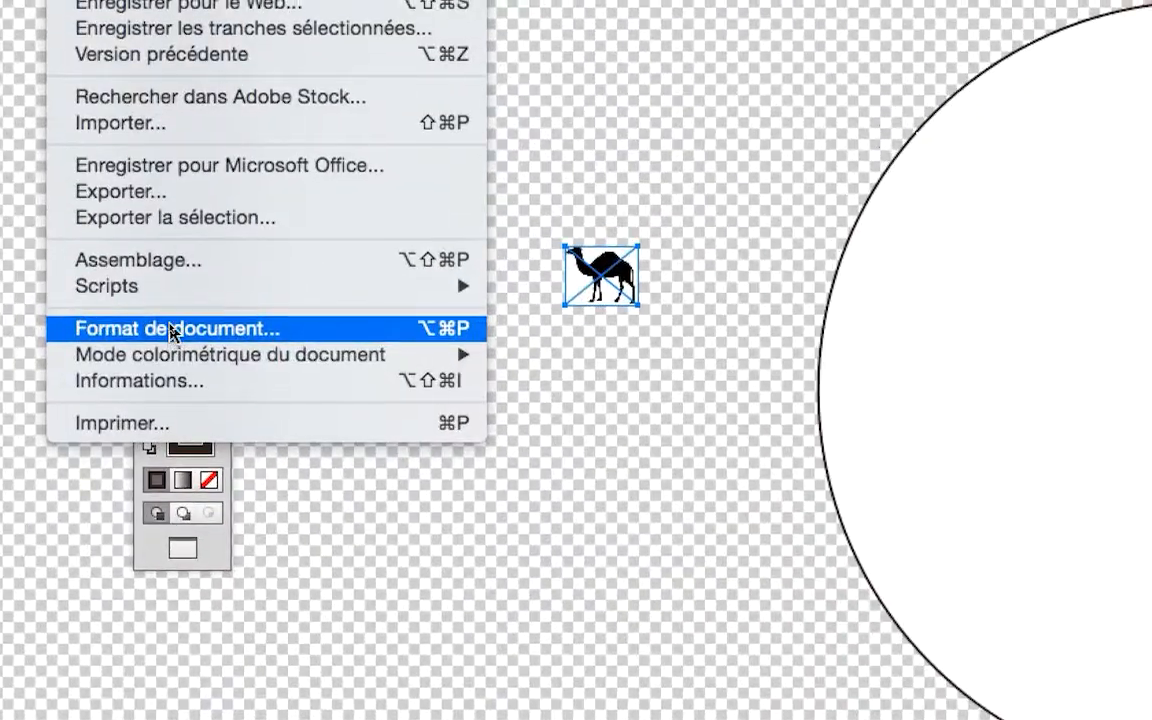
{"action": "left_click", "coordinate": [172, 328]}
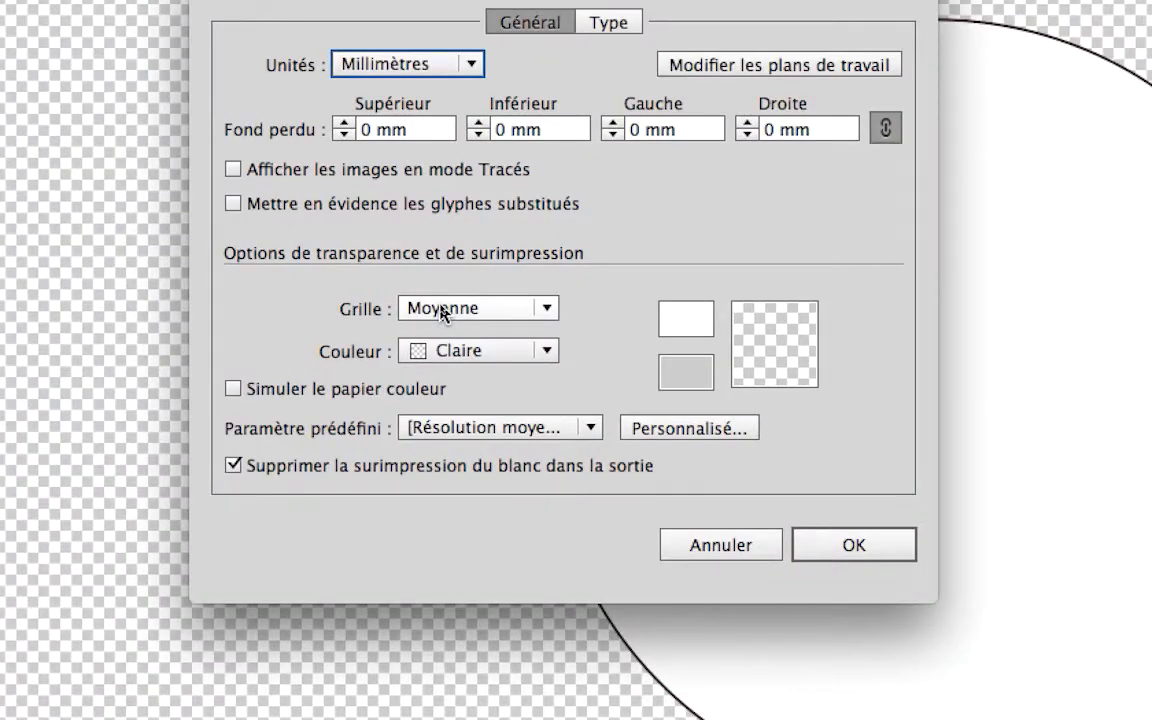
{"action": "left_click", "coordinate": [442, 313]}
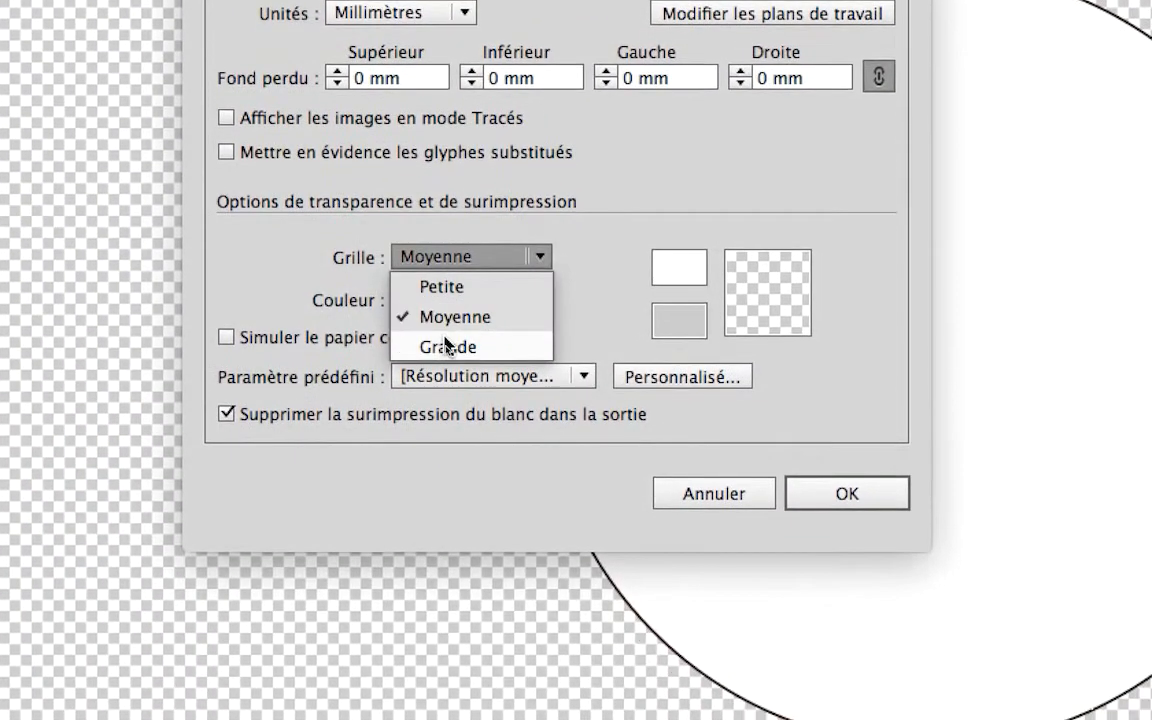
{"action": "left_click", "coordinate": [447, 346]}
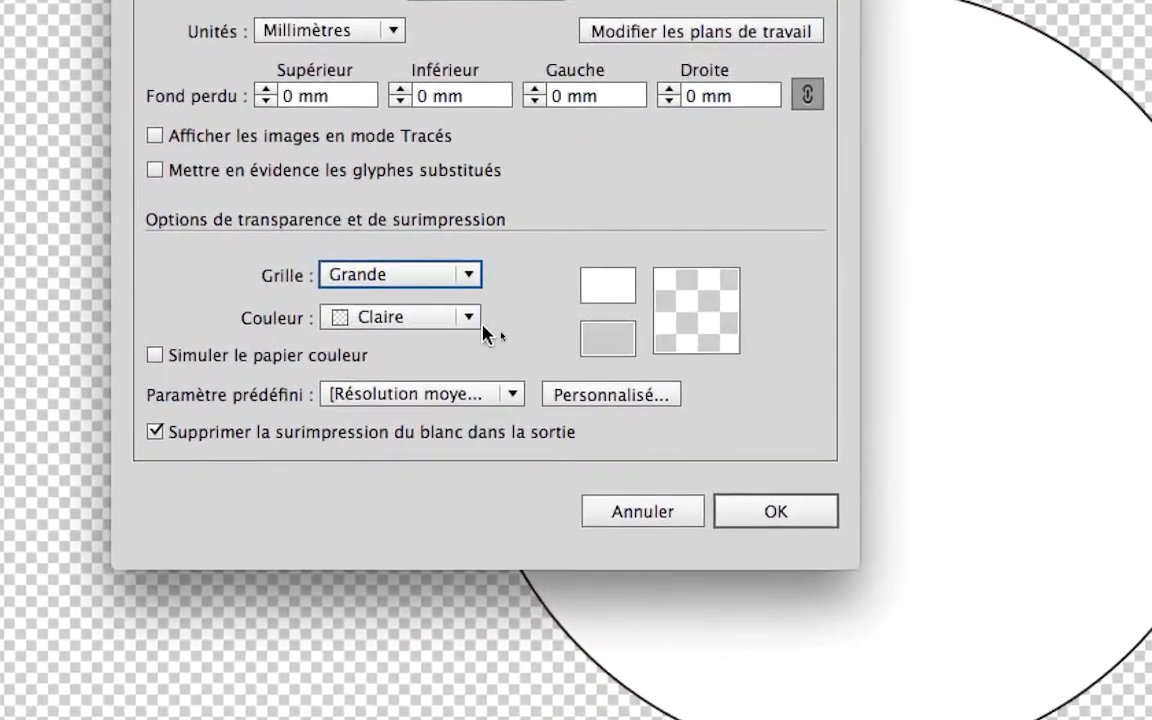
{"action": "left_click", "coordinate": [424, 327]}
{"action": "left_click", "coordinate": [467, 358]}
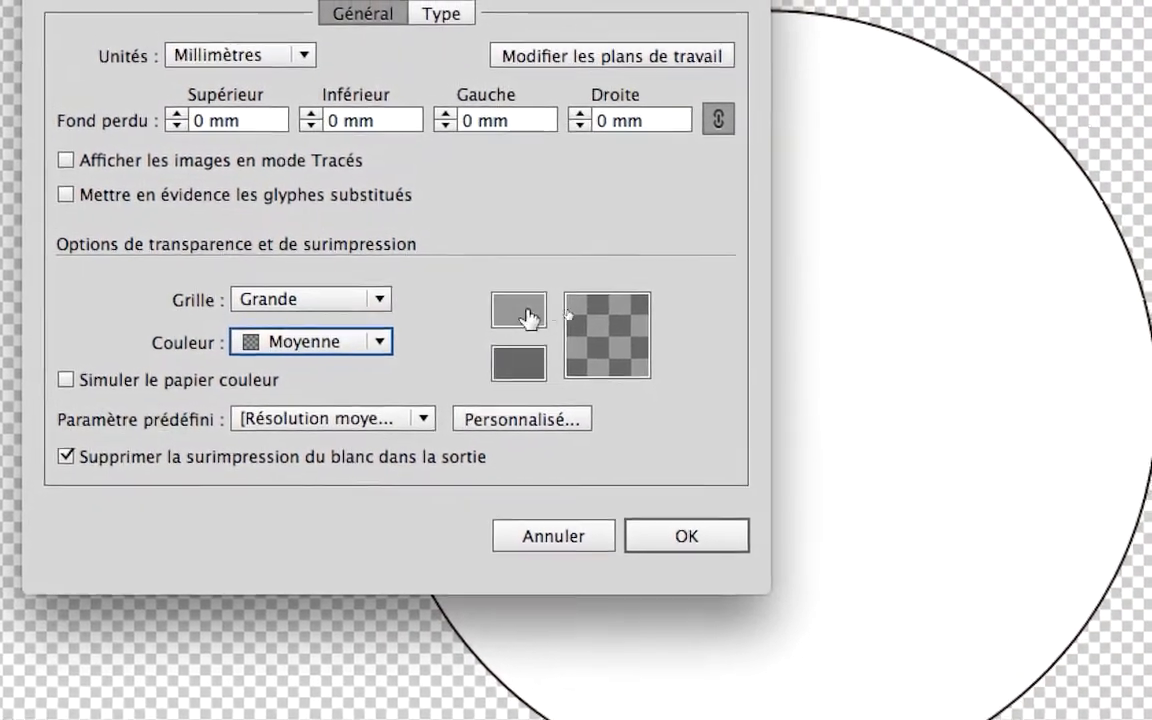
Step: Darken the first transparency grid colour to a dark grey, apply the document setup and move the toolbox clear of the artwork
{"action": "left_click", "coordinate": [521, 320]}
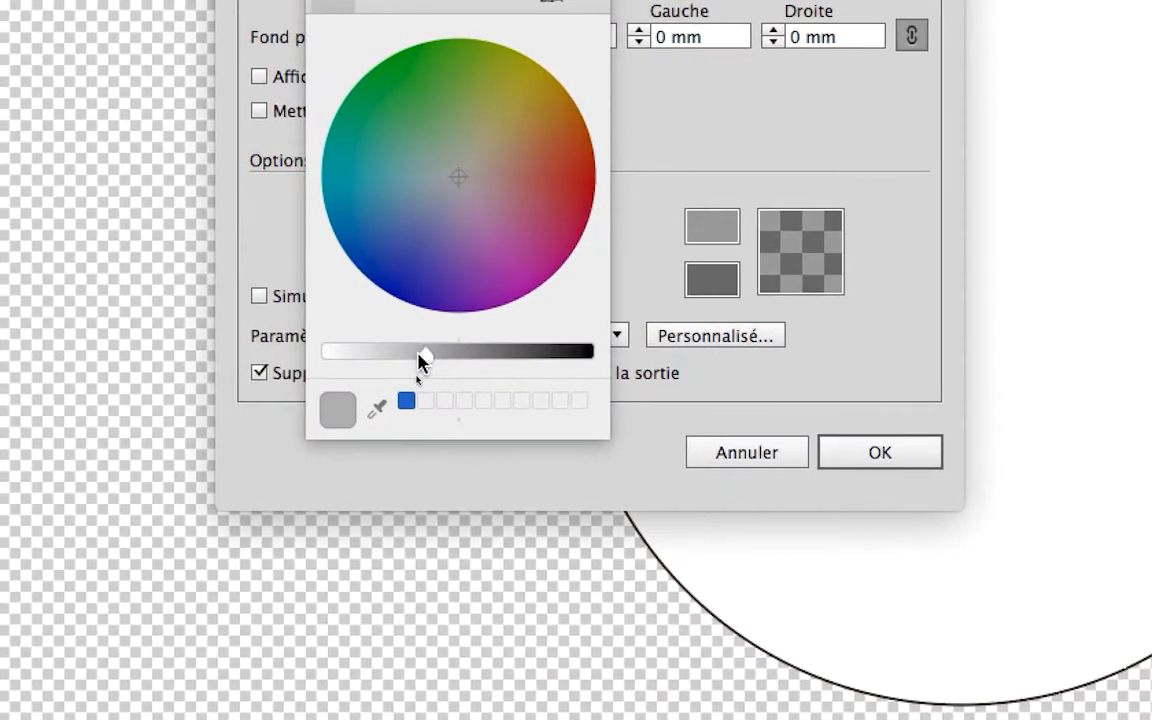
{"action": "left_click_drag", "start_coordinate": [429, 355], "coordinate": [481, 355]}
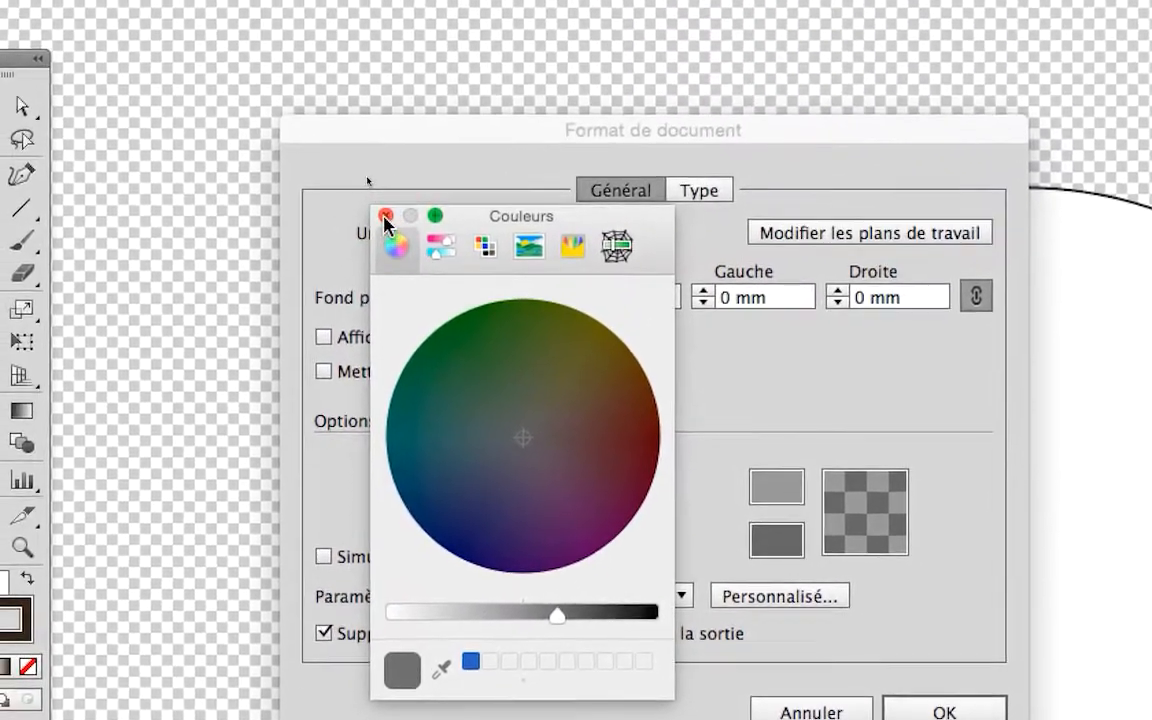
{"action": "left_click", "coordinate": [337, 138]}
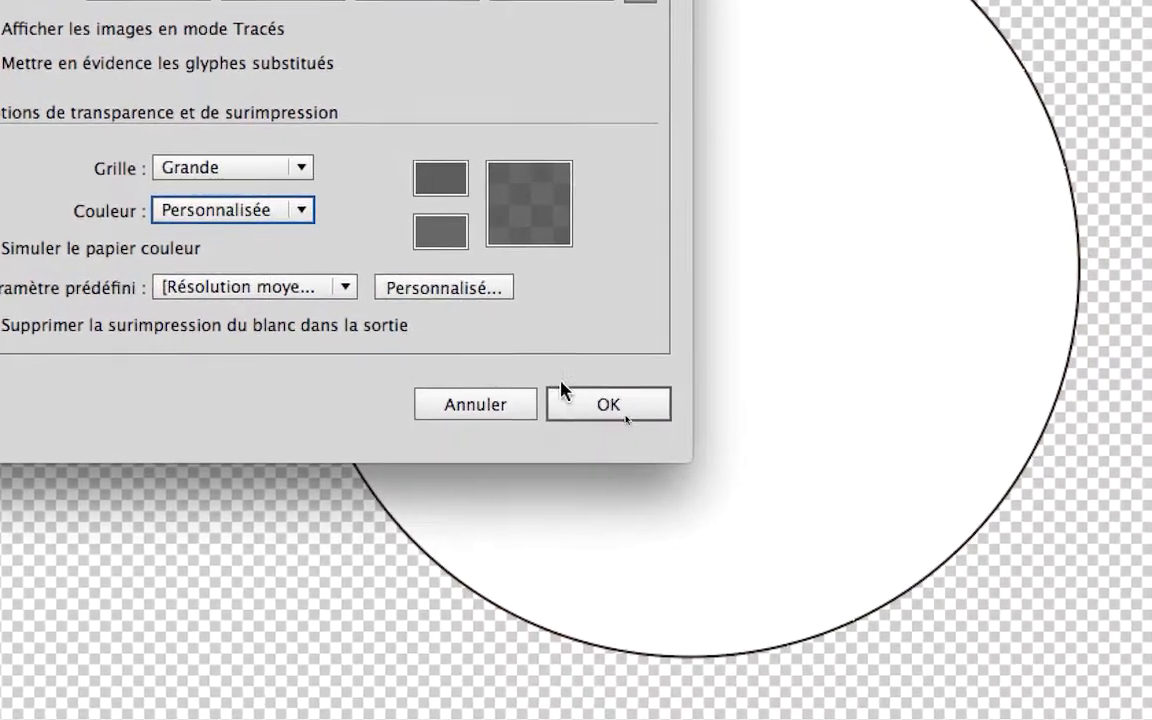
{"action": "left_click", "coordinate": [590, 518]}
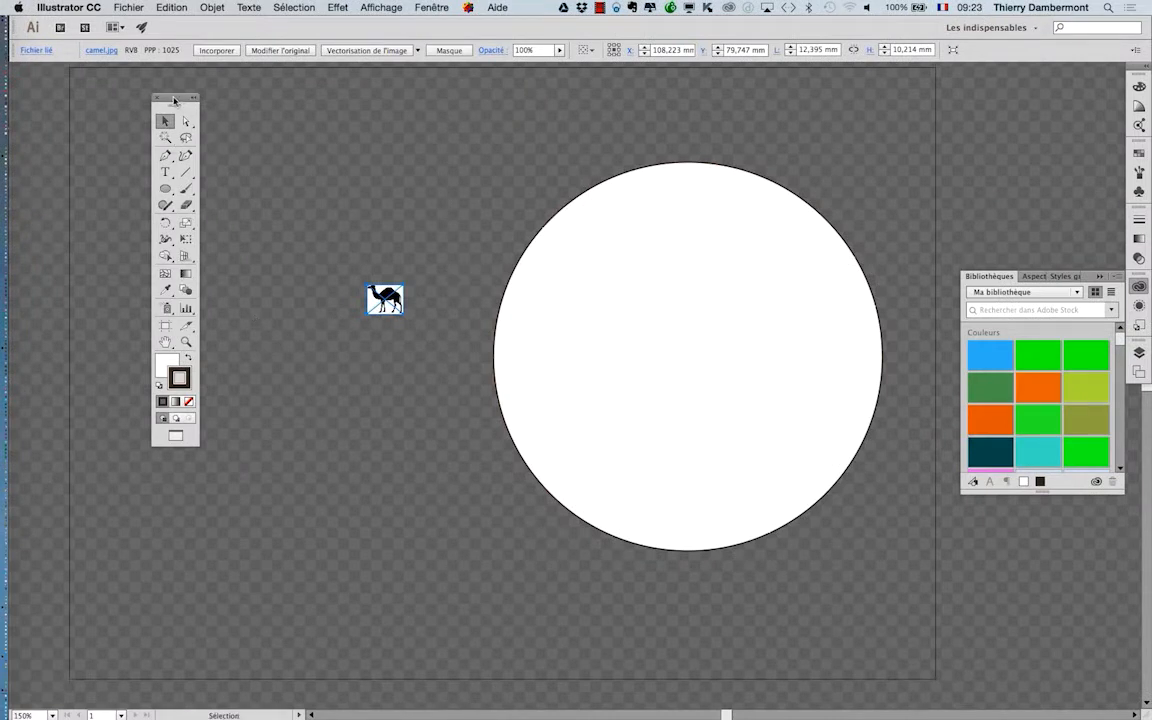
{"action": "left_click_drag", "start_coordinate": [172, 97], "coordinate": [52, 88]}
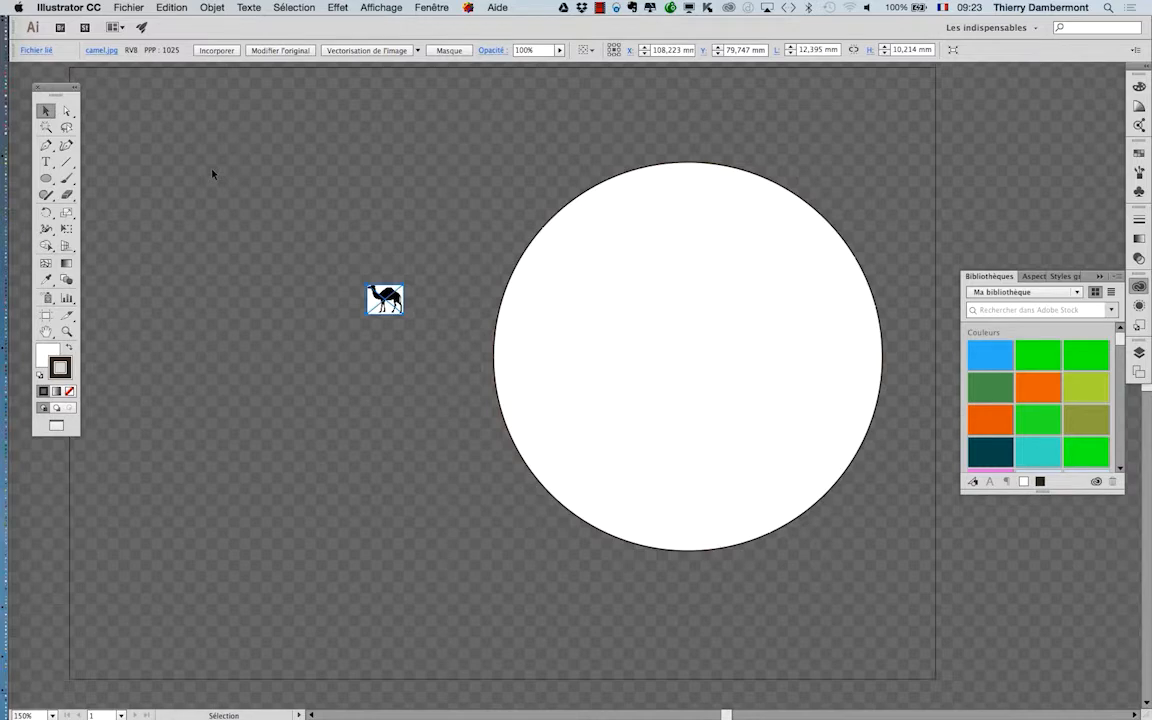
Step: Examine the profiles offered for a new document, leaving the settings without creating one
{"action": "left_click", "coordinate": [128, 7]}
{"action": "left_click", "coordinate": [140, 27]}
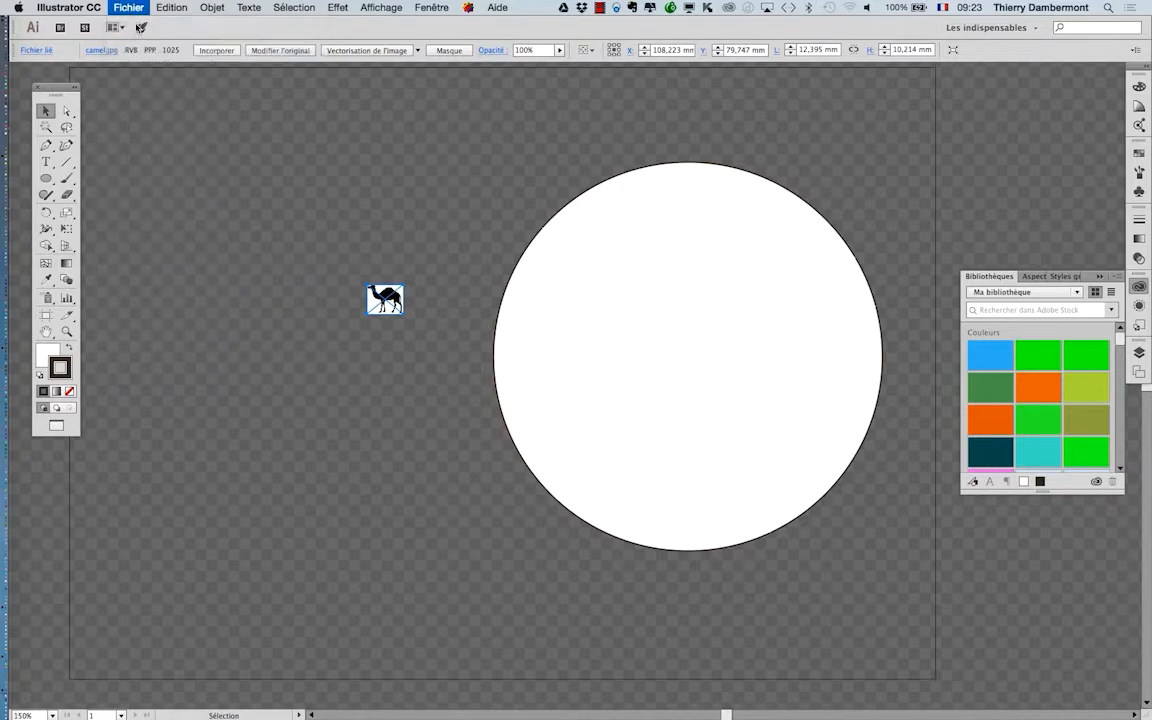
{"action": "left_click", "coordinate": [395, 203]}
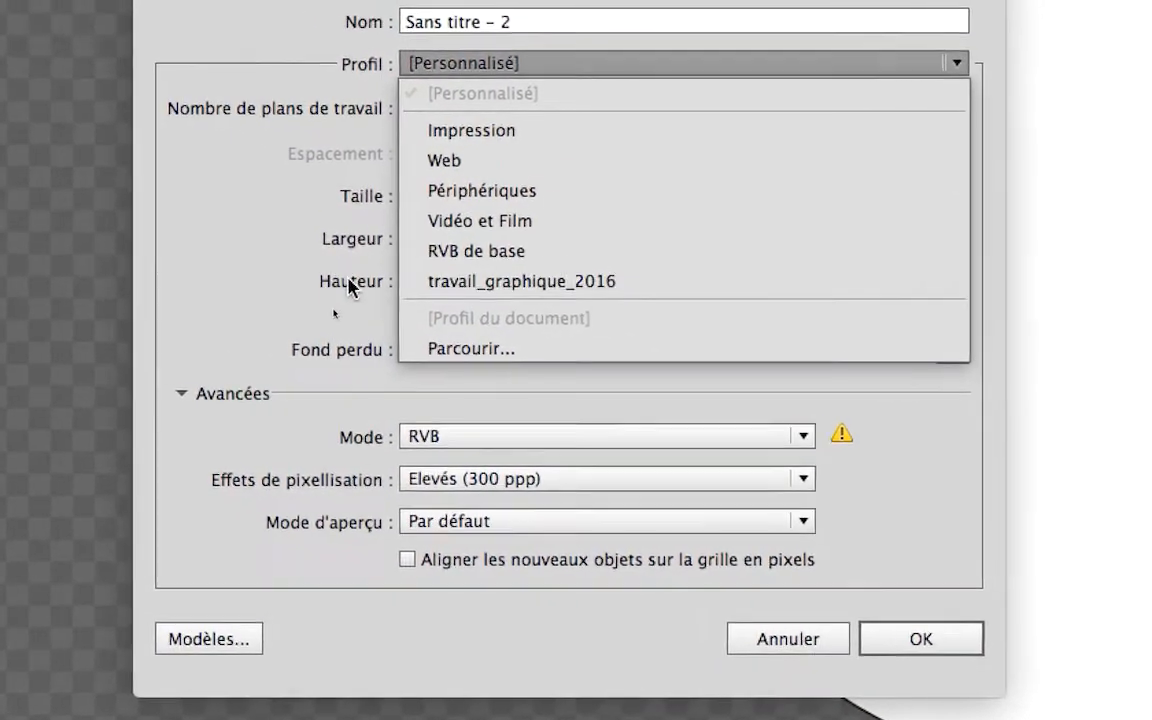
{"action": "left_click", "coordinate": [266, 287]}
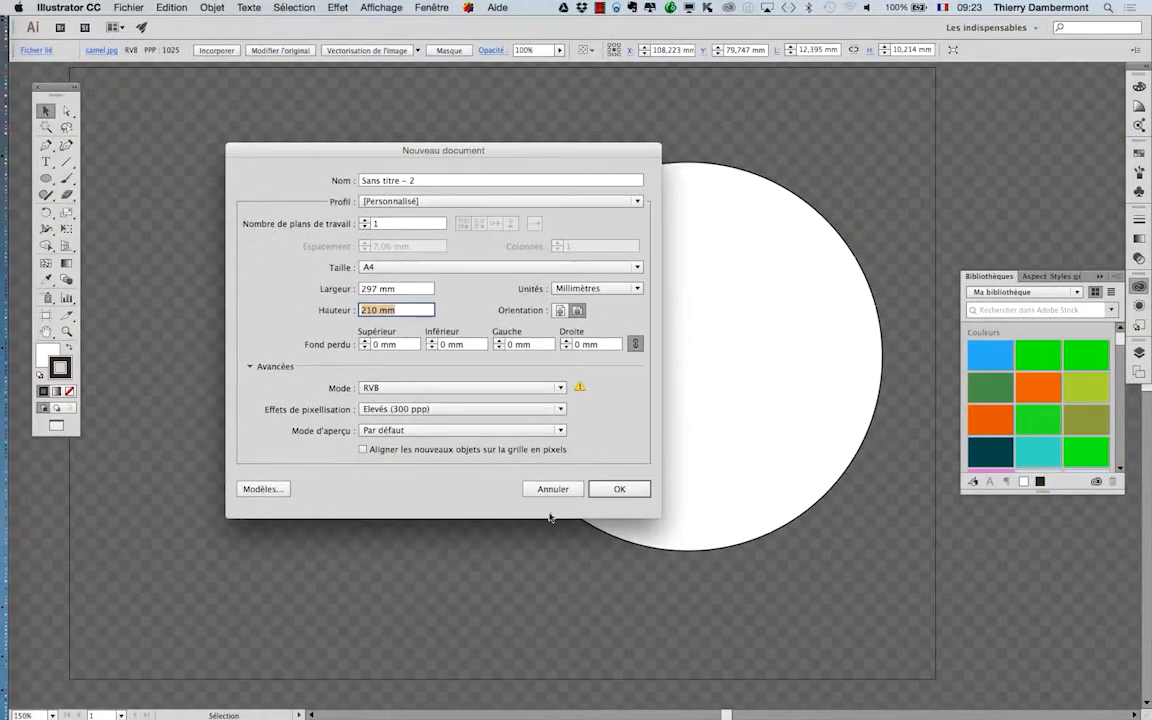
{"action": "left_click", "coordinate": [801, 678]}
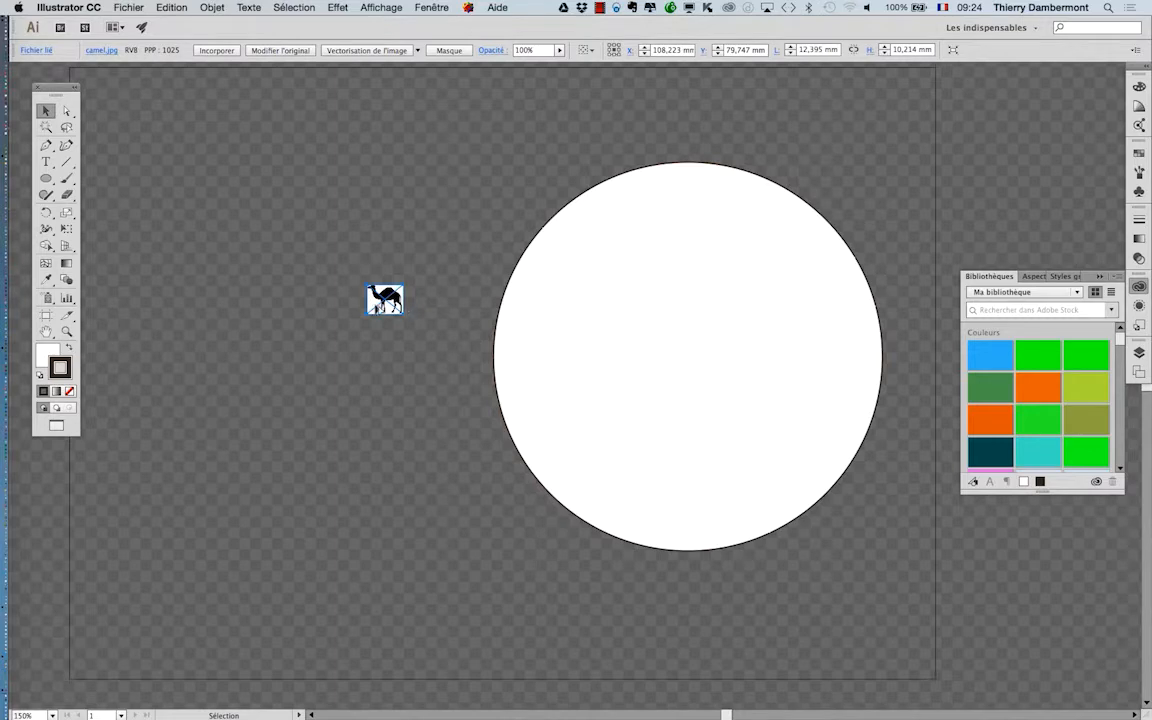
Step: Save the document as a new version named motif - 02.ai, keeping the Illustrator CC format options
{"action": "scroll", "coordinate": [381, 305], "scroll_direction": "up", "scroll_amount": 5}
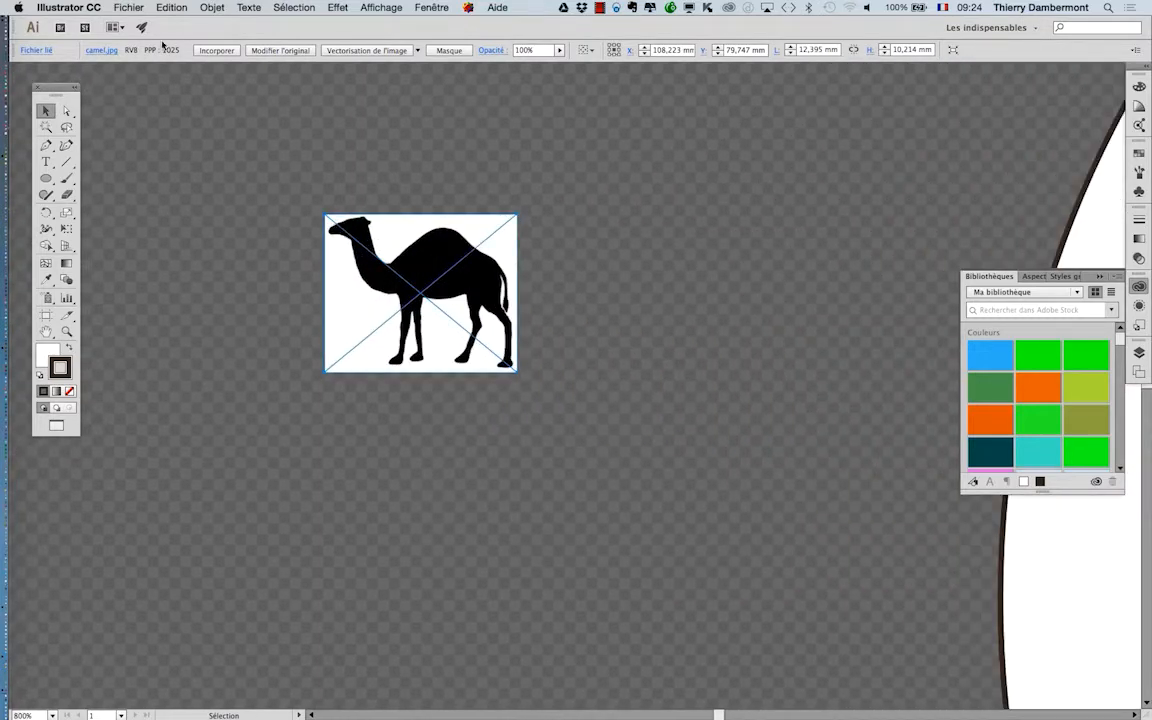
{"action": "left_click", "coordinate": [118, 7]}
{"action": "left_click", "coordinate": [195, 123]}
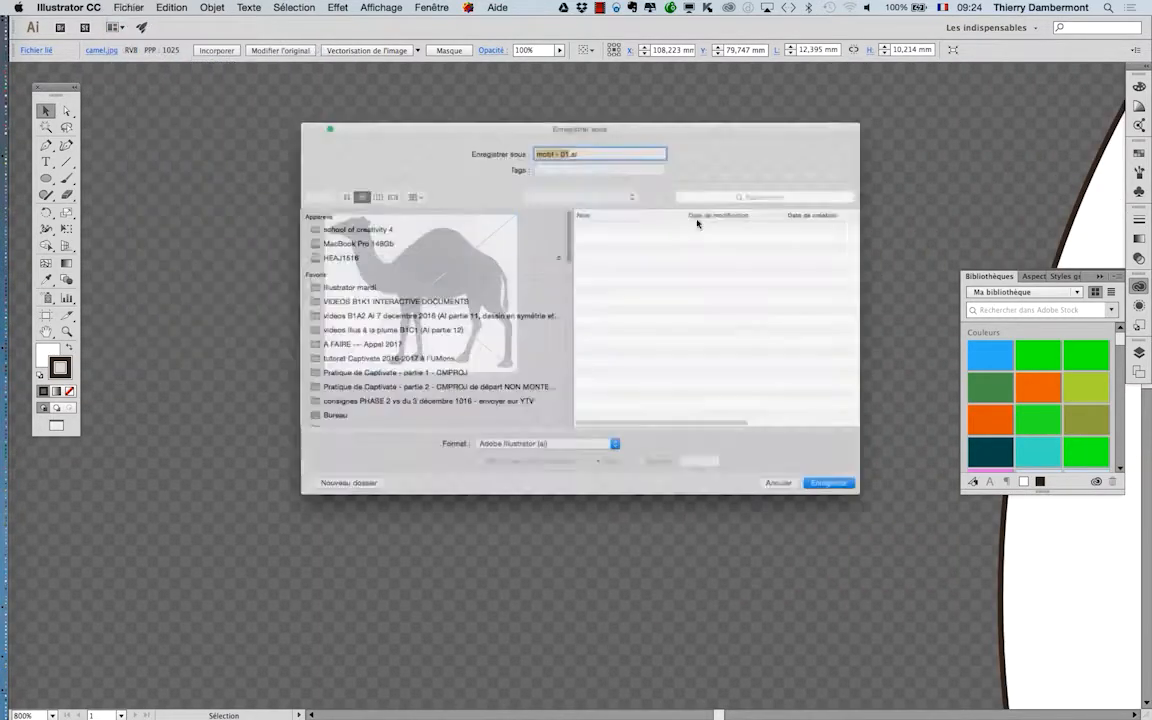
{"action": "key", "text": "Right"}
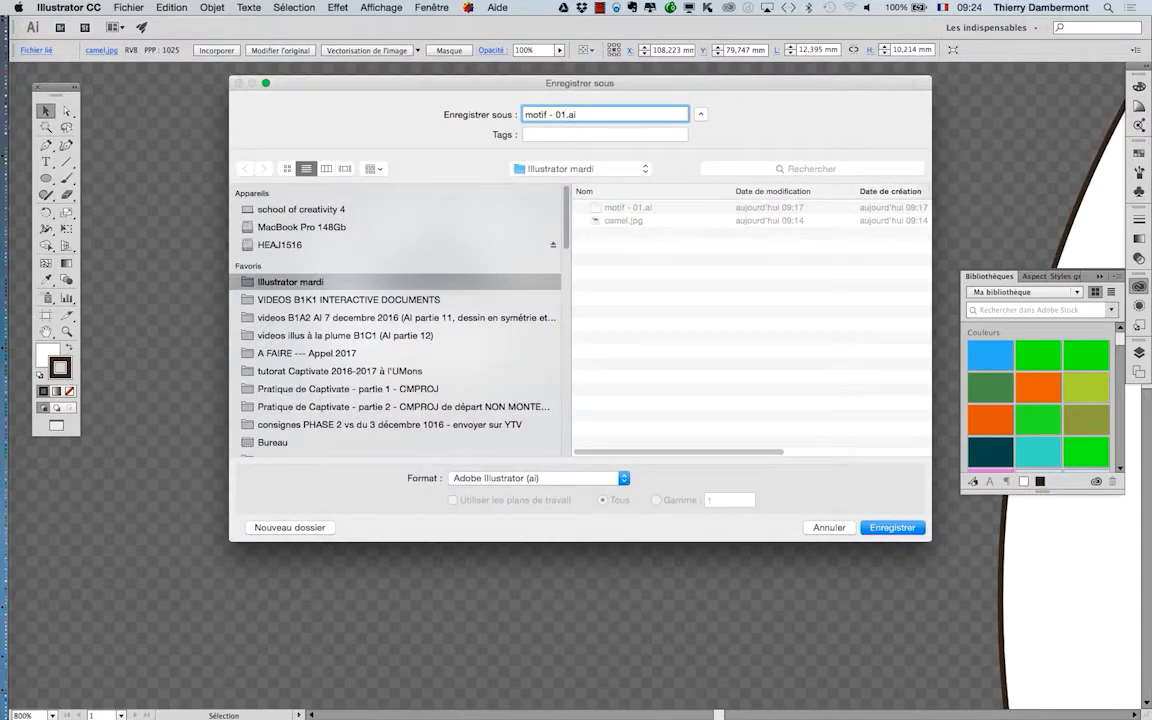
{"action": "key", "text": "Return"}
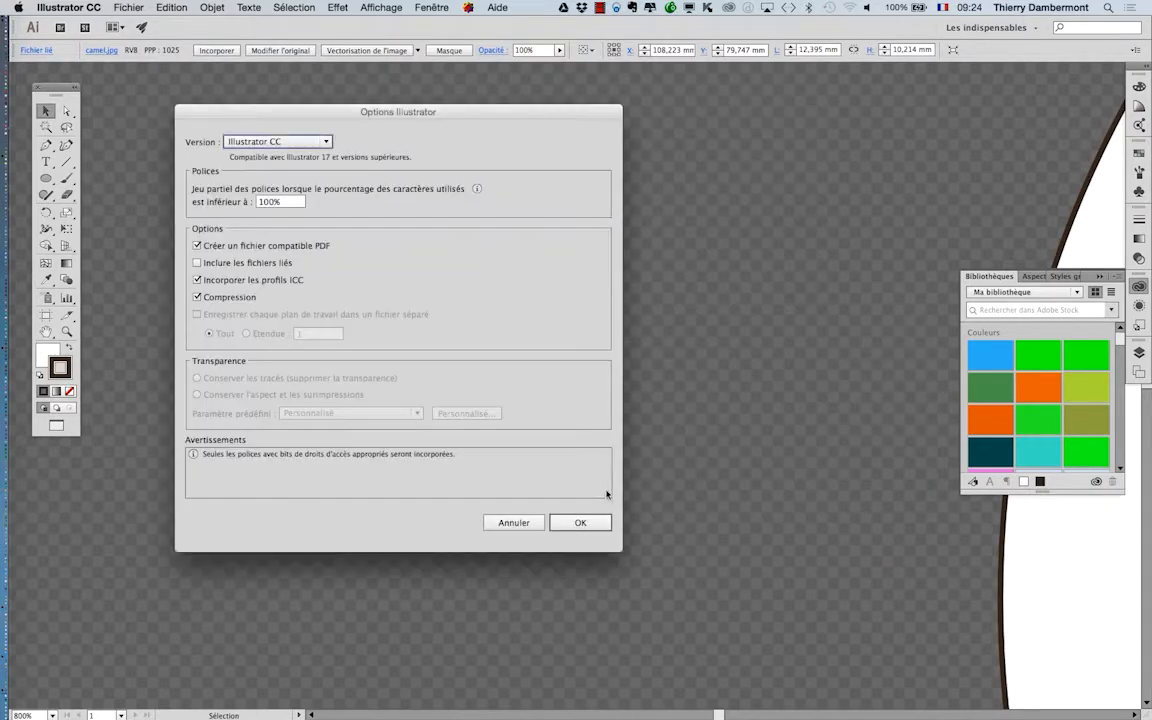
{"action": "left_click", "coordinate": [607, 519]}
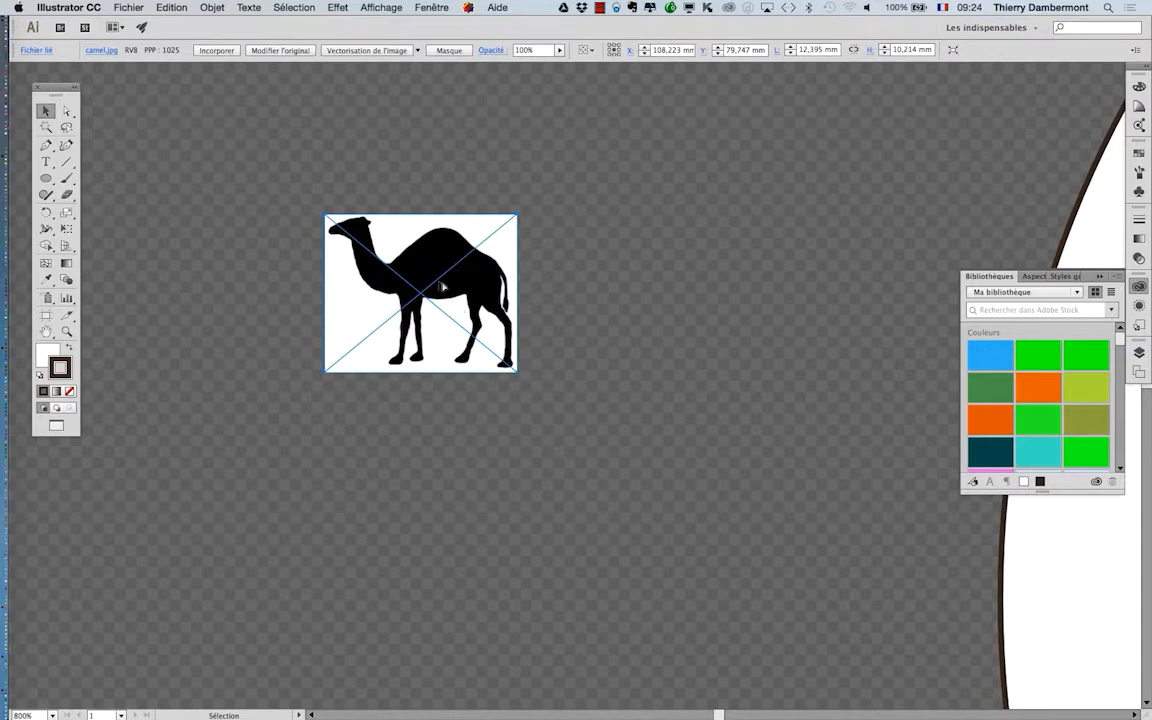
Step: Bring up the image tracing settings for the camel image and enable the preview with the default black and white trace
{"action": "scroll", "coordinate": [440, 277], "scroll_direction": "up", "scroll_amount": 2}
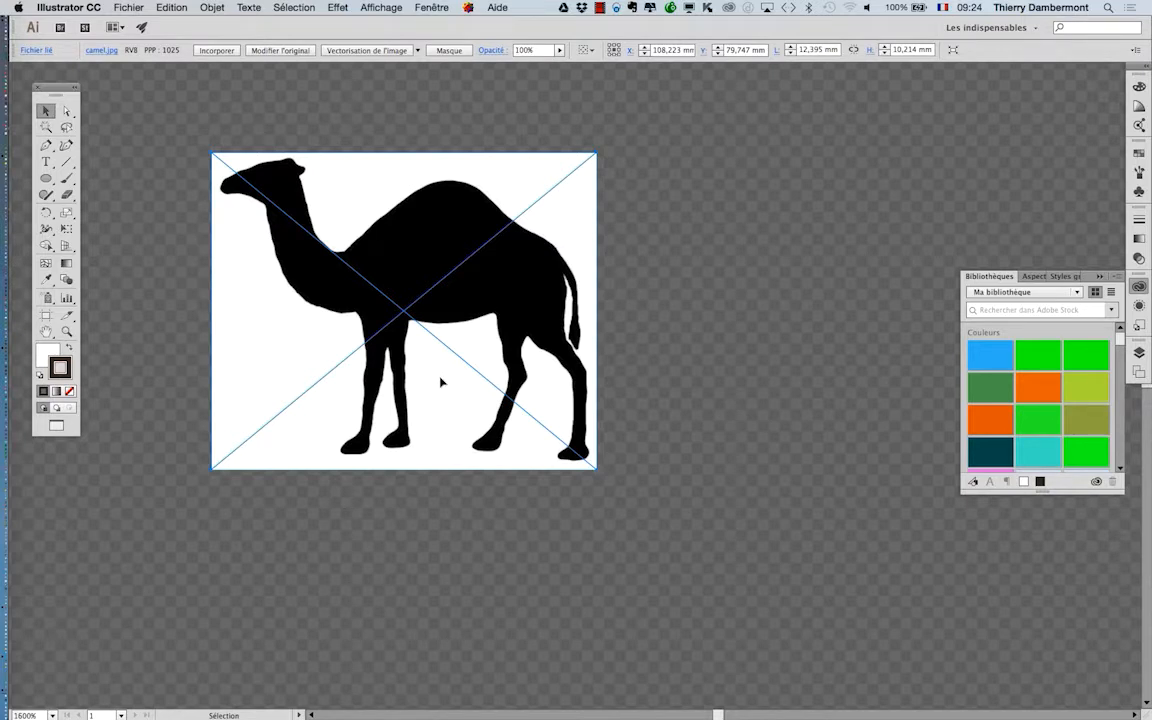
{"action": "left_click", "coordinate": [430, 7]}
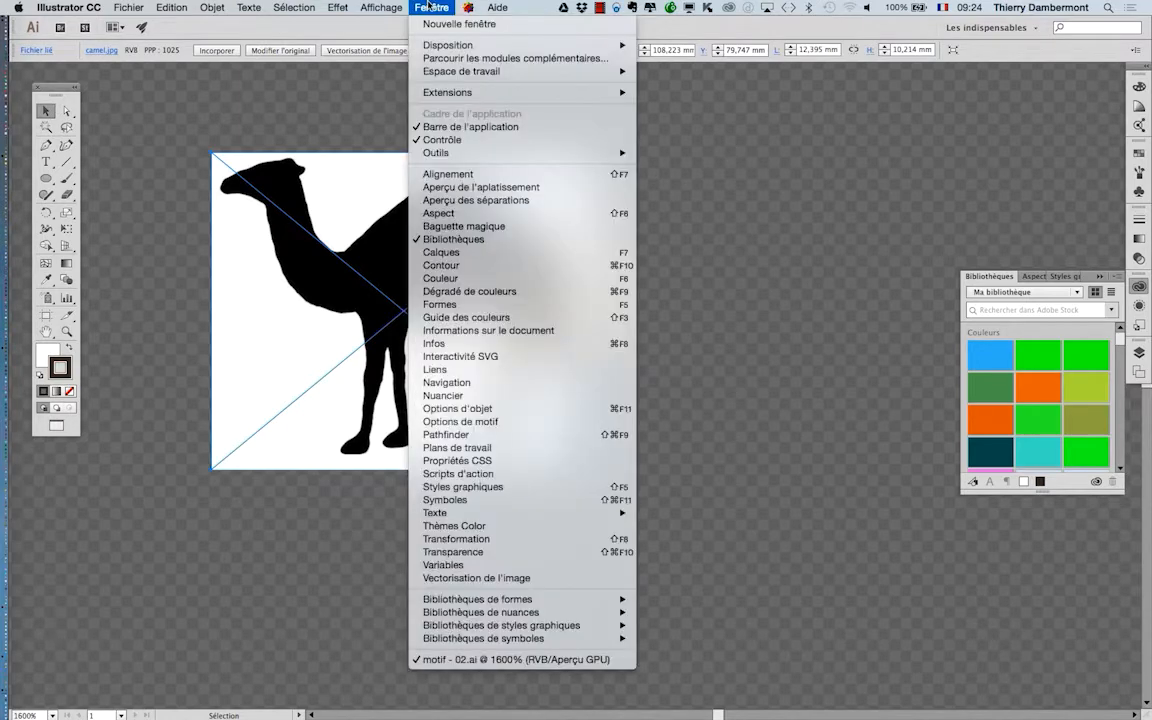
{"action": "left_click", "coordinate": [540, 585]}
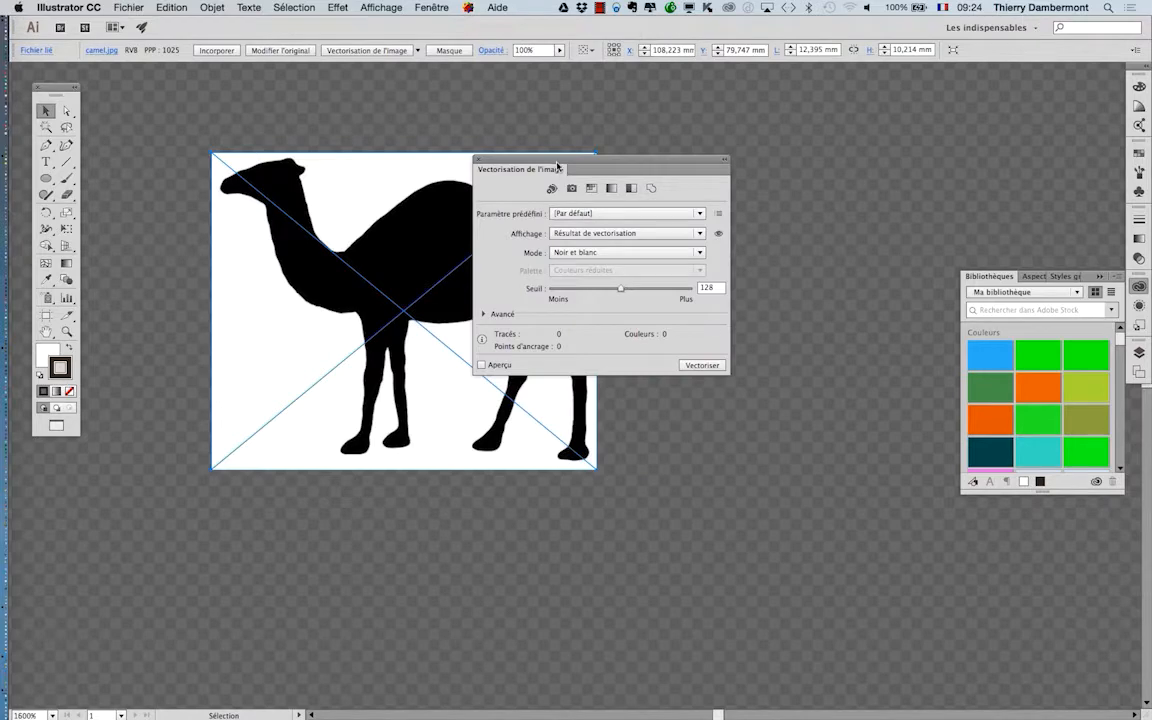
{"action": "left_click_drag", "start_coordinate": [557, 167], "coordinate": [690, 149]}
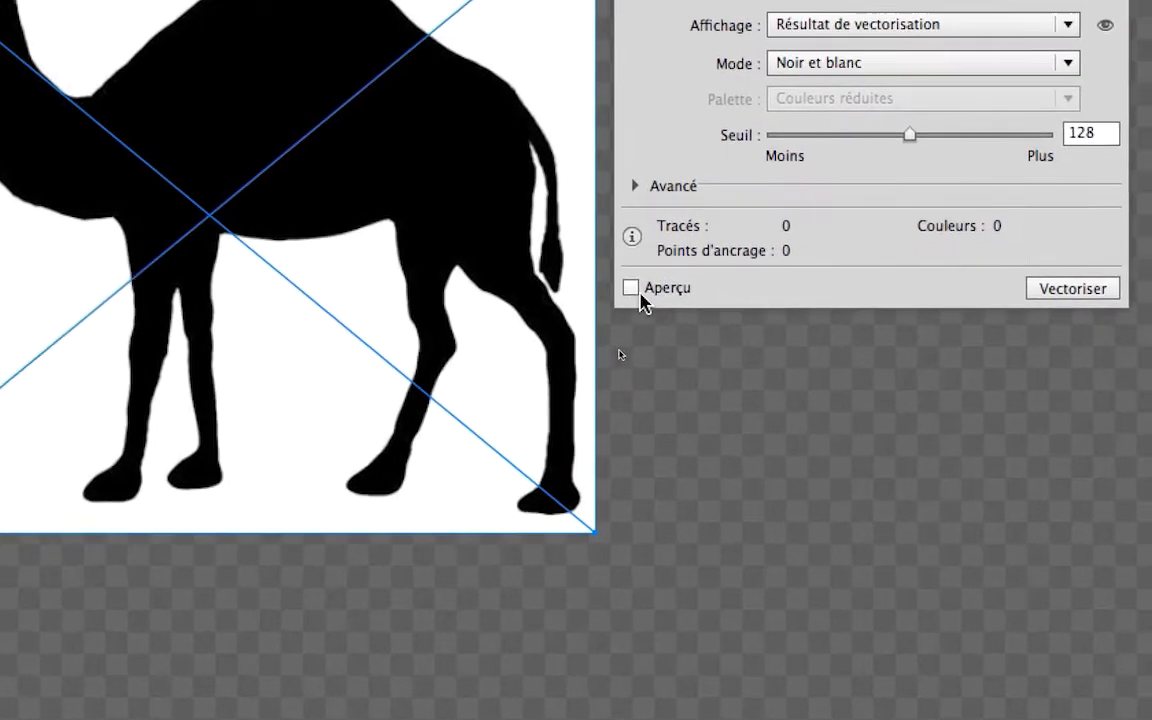
{"action": "left_click", "coordinate": [640, 292]}
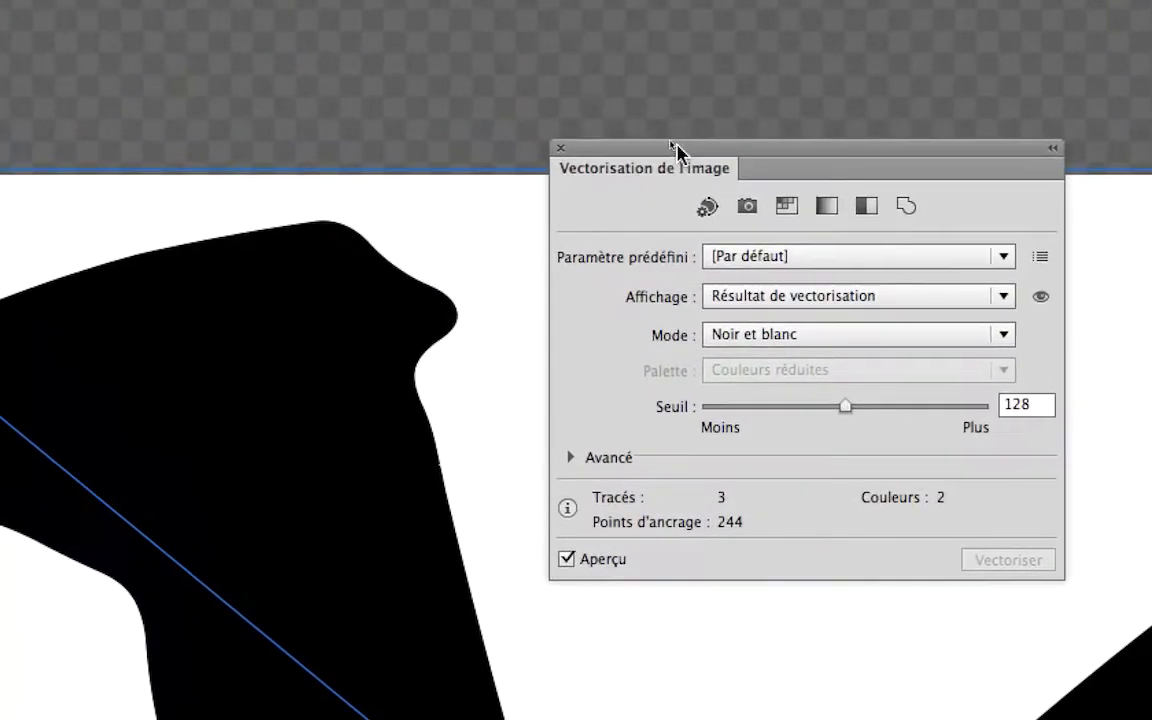
Step: Compare the source image with the tracing result around the camel's head, returning to the Résultat de vectorisation view
{"action": "left_click_drag", "start_coordinate": [676, 147], "coordinate": [536, 200]}
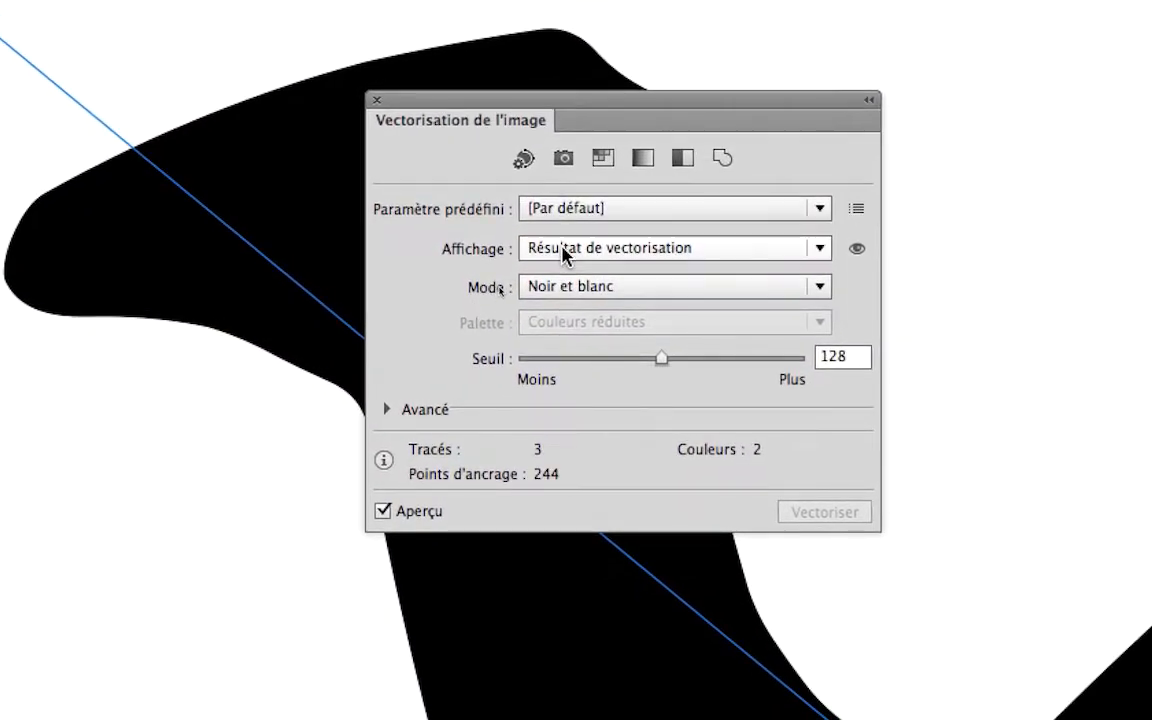
{"action": "left_click", "coordinate": [610, 344]}
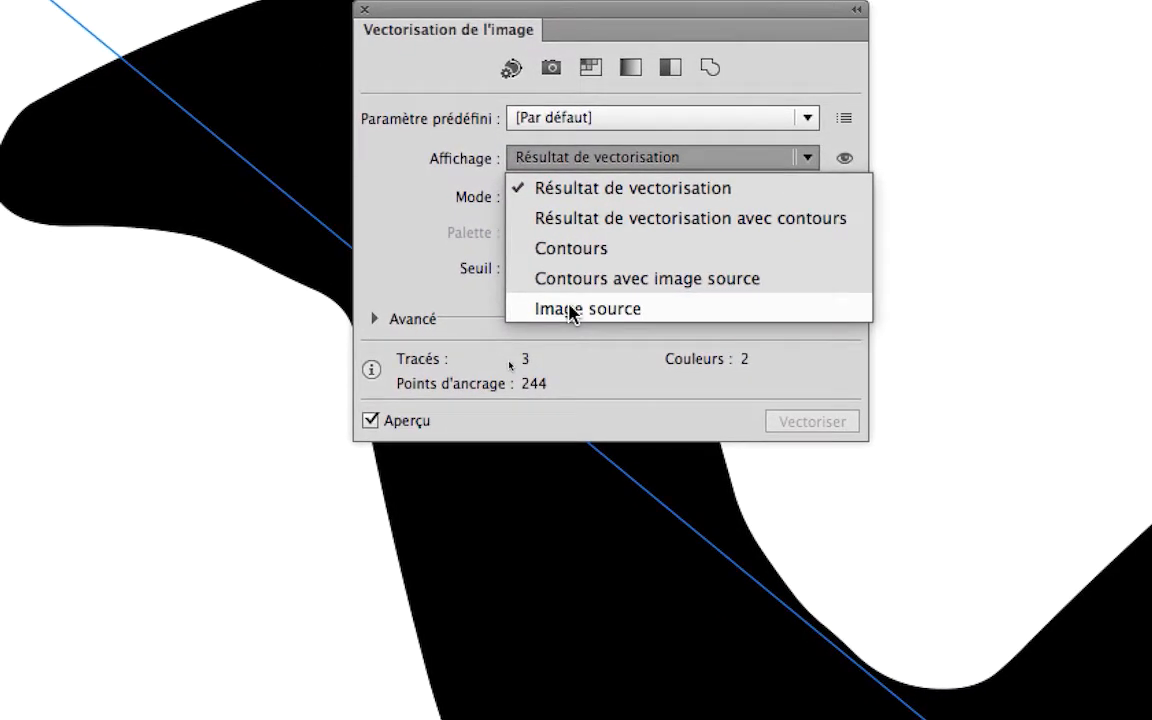
{"action": "left_click", "coordinate": [569, 310]}
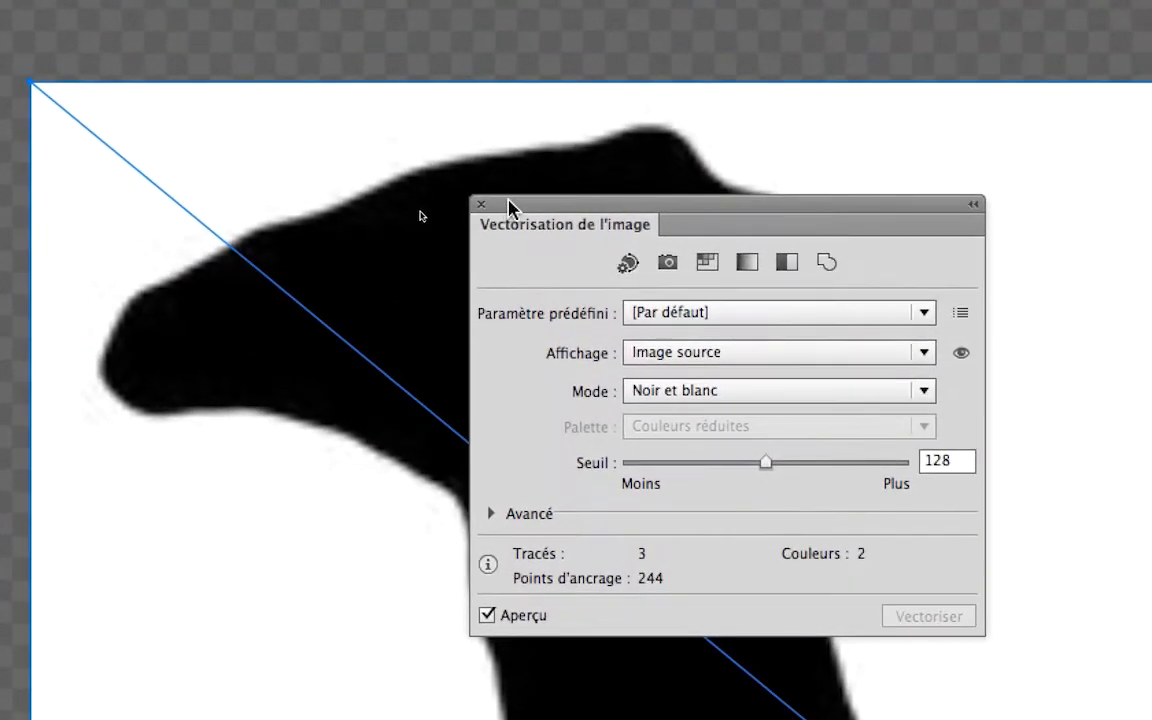
{"action": "left_click_drag", "start_coordinate": [508, 207], "coordinate": [683, 221]}
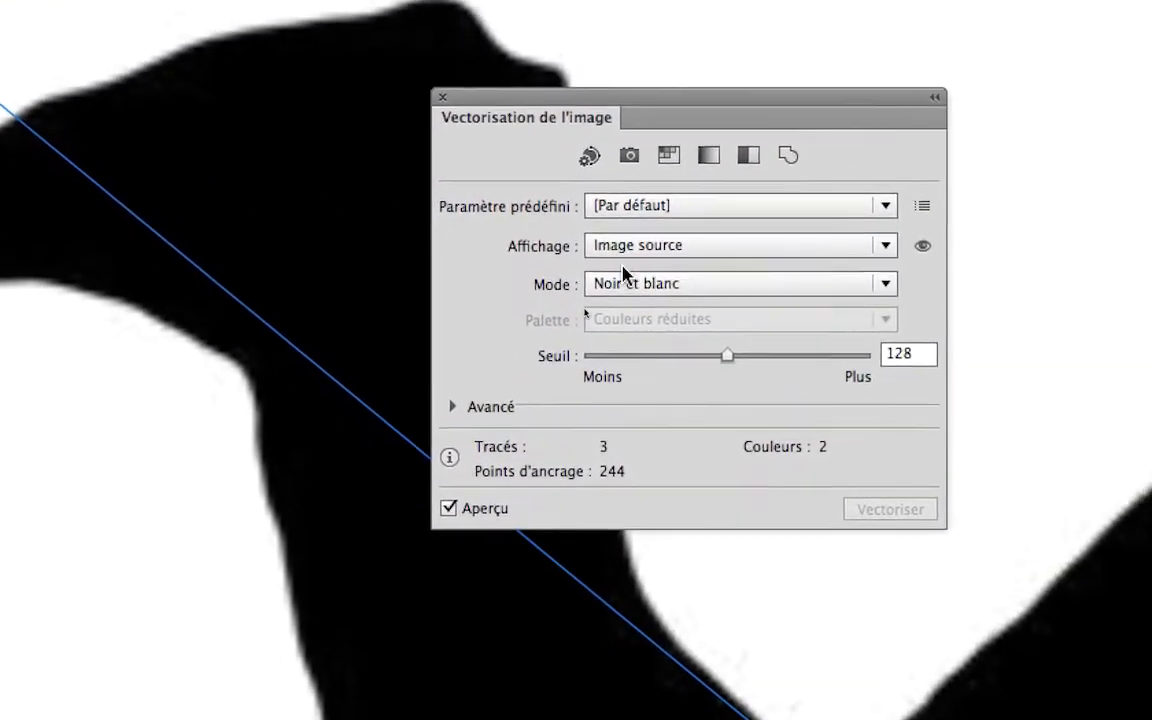
{"action": "left_click", "coordinate": [817, 313]}
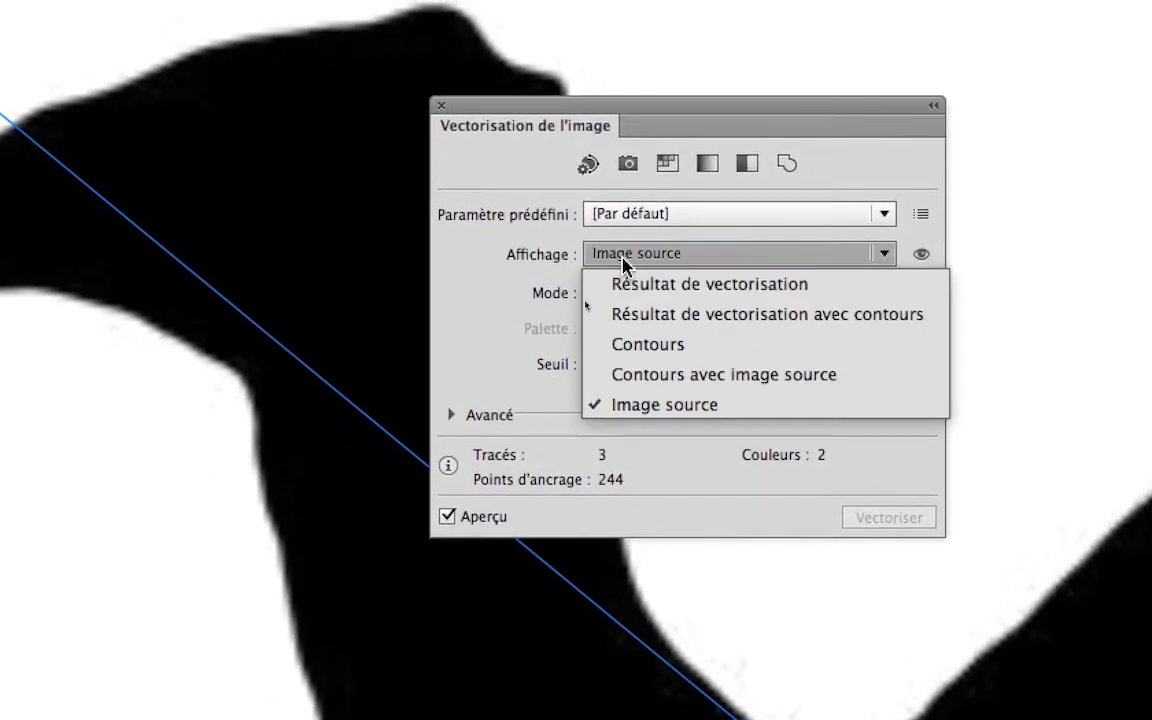
{"action": "left_click", "coordinate": [624, 275]}
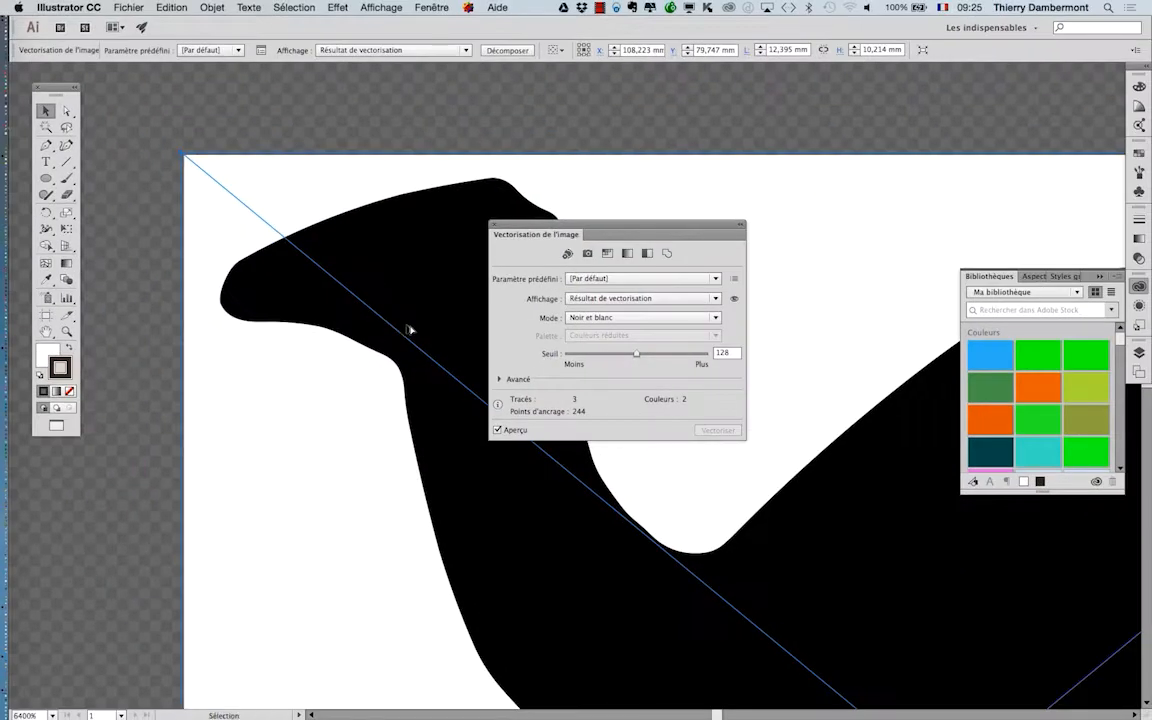
Step: Fit the whole camel in view, move the image tracing settings clear of it and collapse the libraries
{"action": "scroll", "coordinate": [522, 310], "scroll_direction": "down", "scroll_amount": 2}
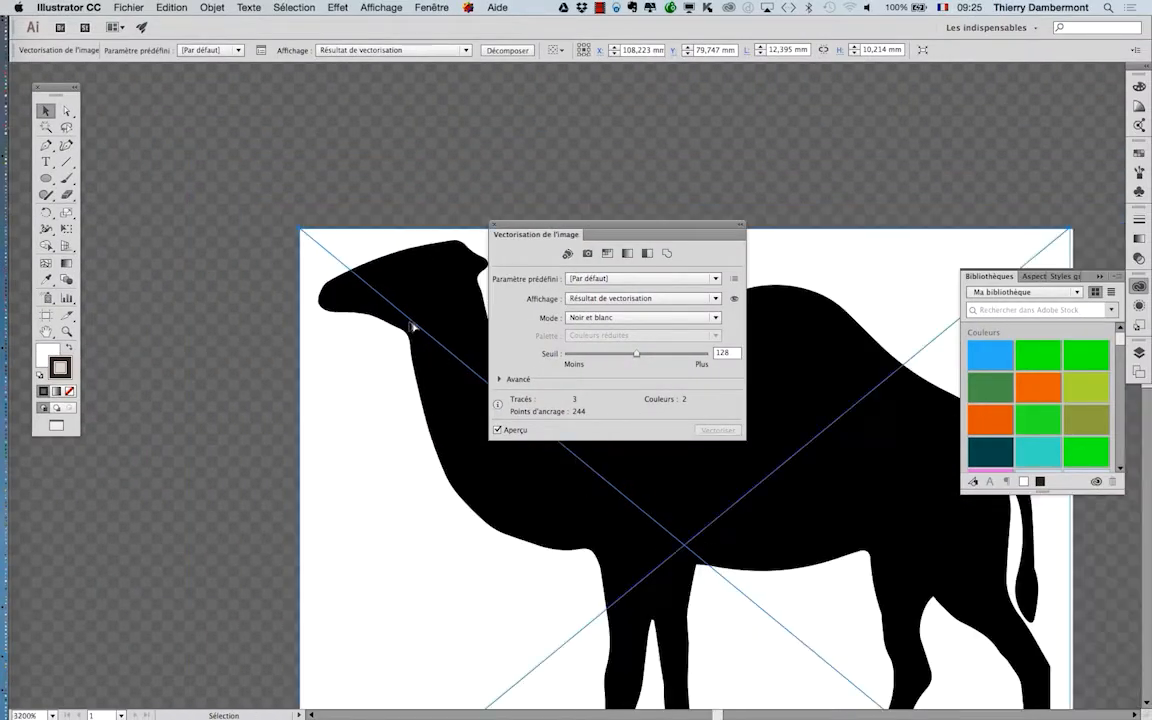
{"action": "scroll", "coordinate": [413, 327], "scroll_direction": "down", "scroll_amount": 2}
{"action": "left_click_drag", "start_coordinate": [565, 224], "coordinate": [727, 175]}
{"action": "left_click_drag", "start_coordinate": [609, 226], "coordinate": [411, 183]}
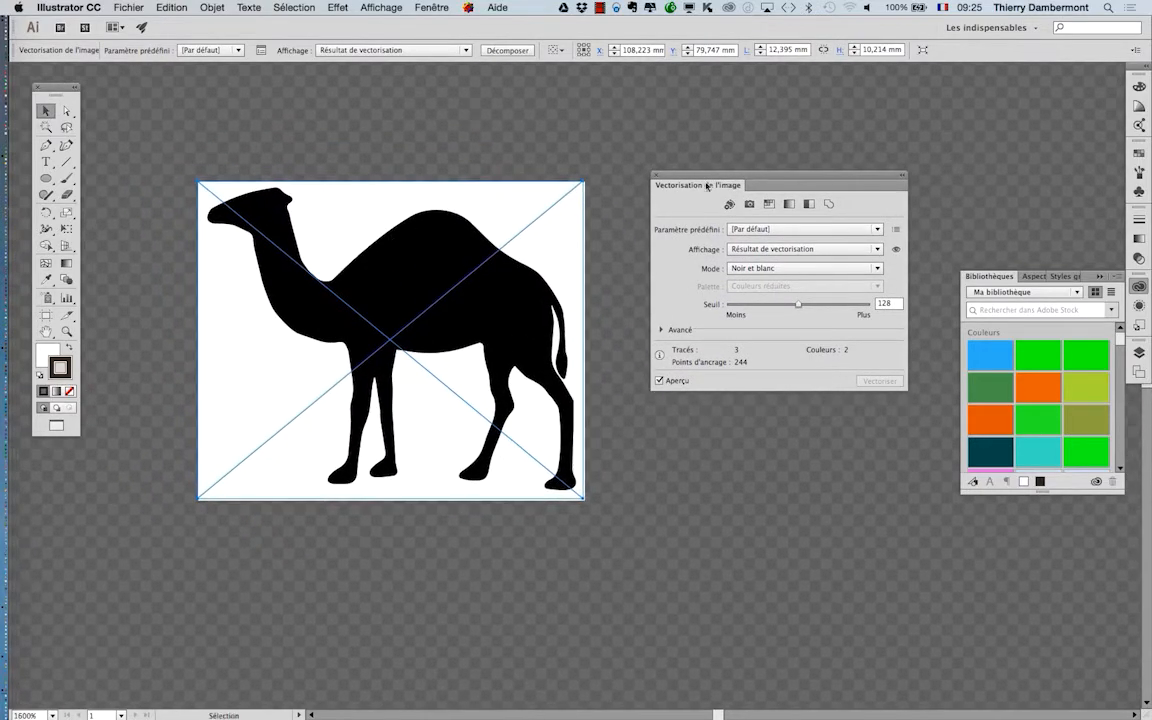
{"action": "left_click_drag", "start_coordinate": [707, 186], "coordinate": [779, 177]}
{"action": "scroll", "coordinate": [404, 240], "scroll_direction": "up", "scroll_amount": 1}
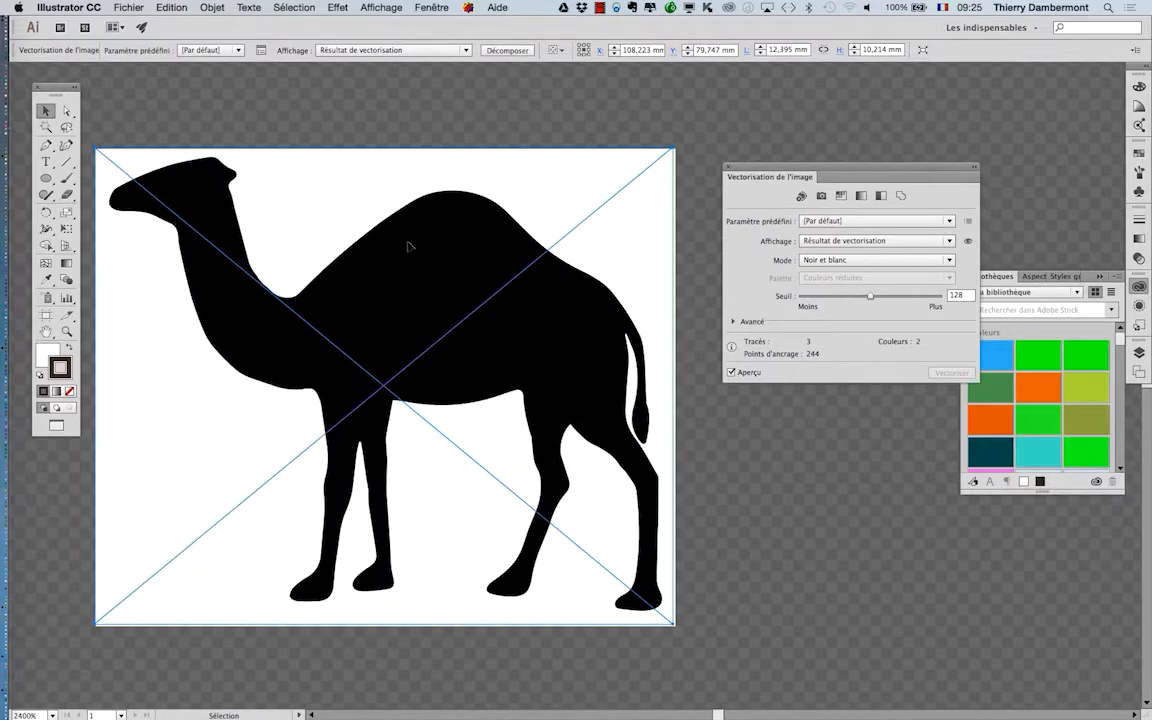
{"action": "left_click_drag", "start_coordinate": [408, 245], "coordinate": [453, 237]}
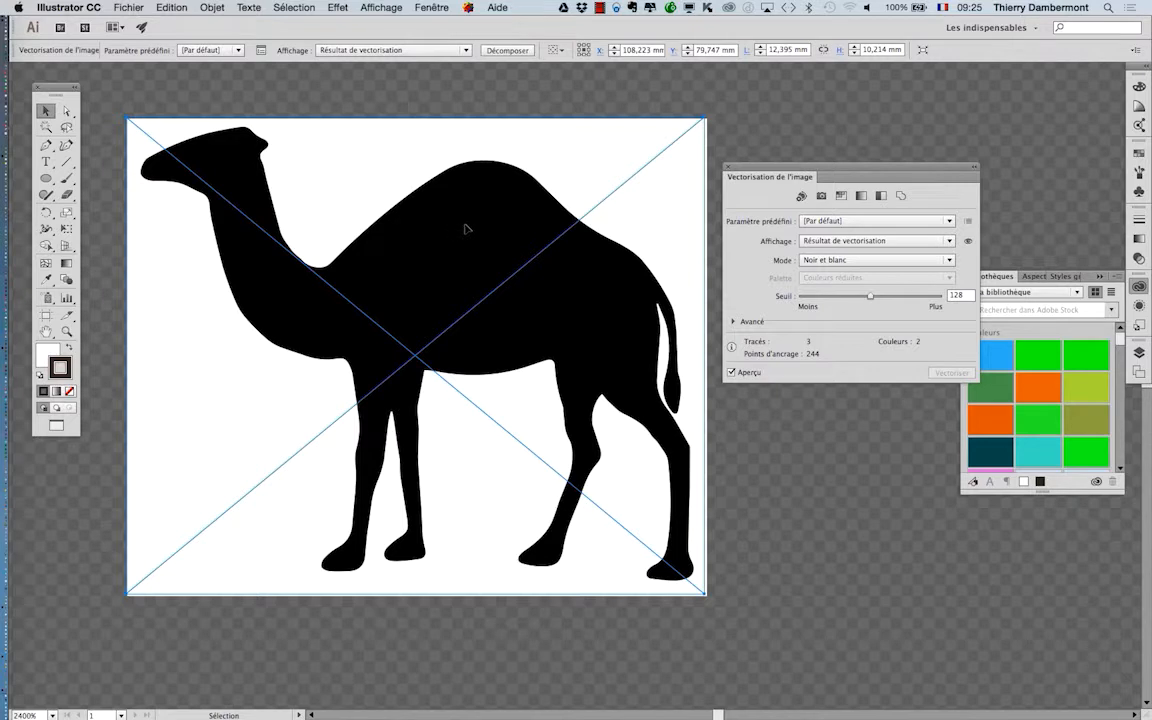
{"action": "left_click_drag", "start_coordinate": [832, 171], "coordinate": [833, 171]}
{"action": "left_click_drag", "start_coordinate": [845, 100], "coordinate": [835, 97]}
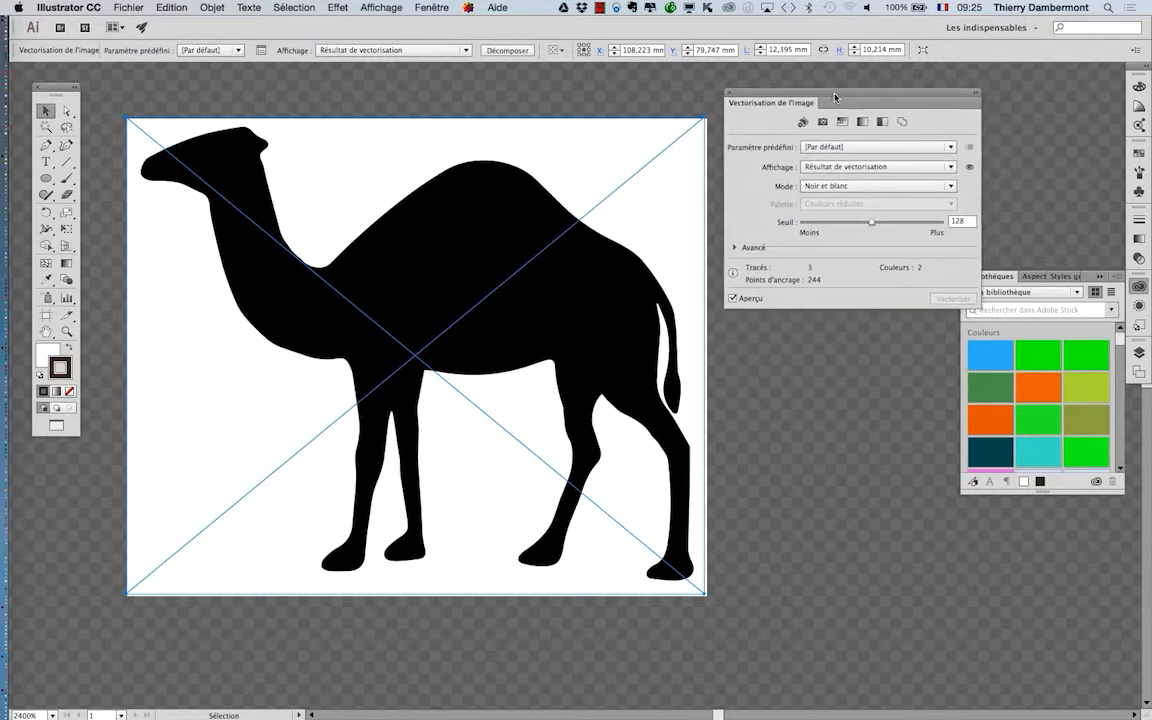
{"action": "left_click", "coordinate": [1098, 276]}
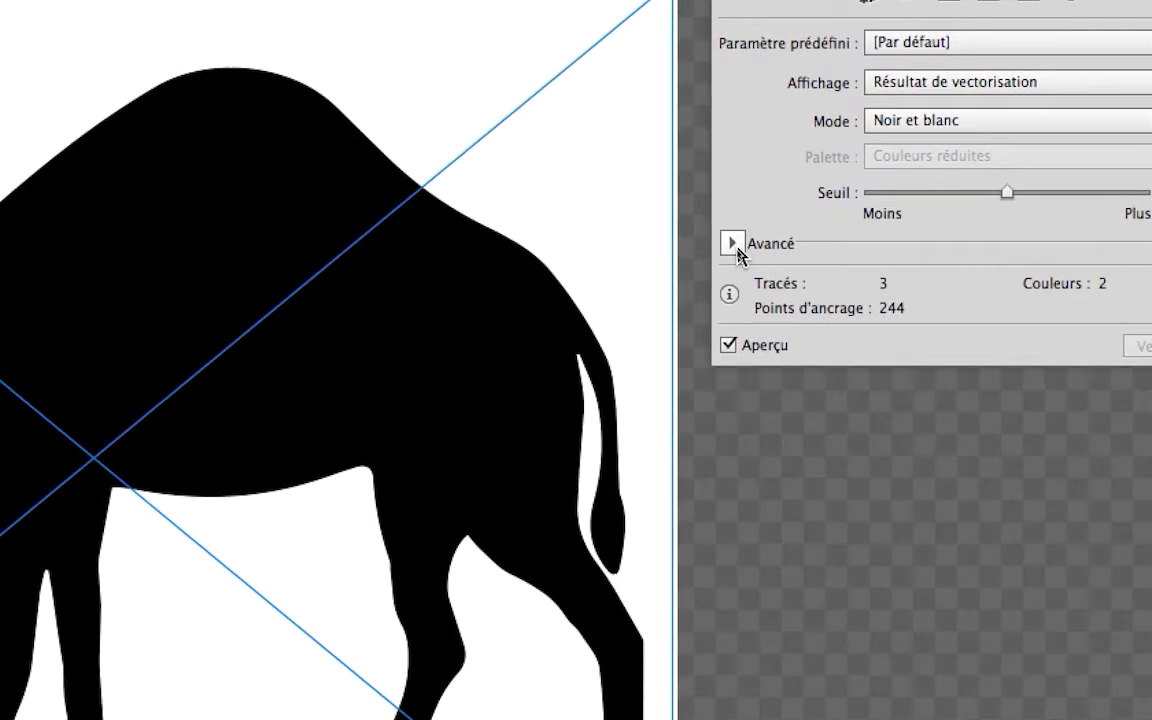
Step: Reveal the advanced tracing options and enable Ignorer le blanc to remove the white background around the camel
{"action": "left_click", "coordinate": [734, 246]}
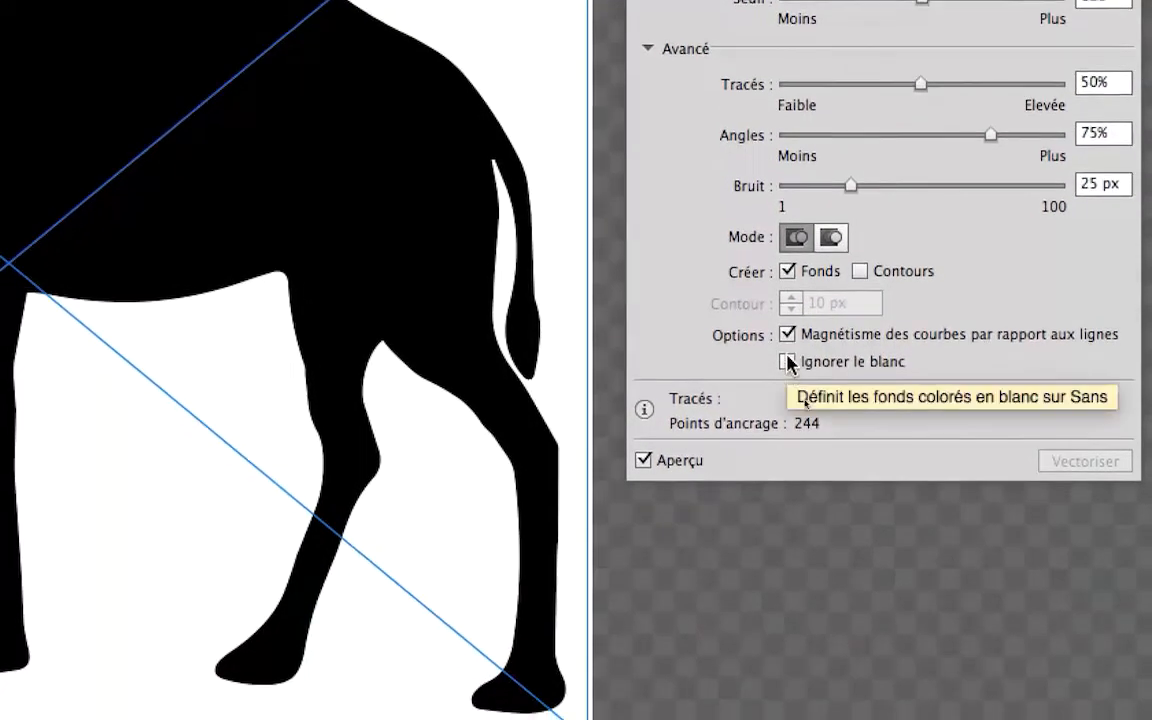
{"action": "left_click", "coordinate": [788, 359]}
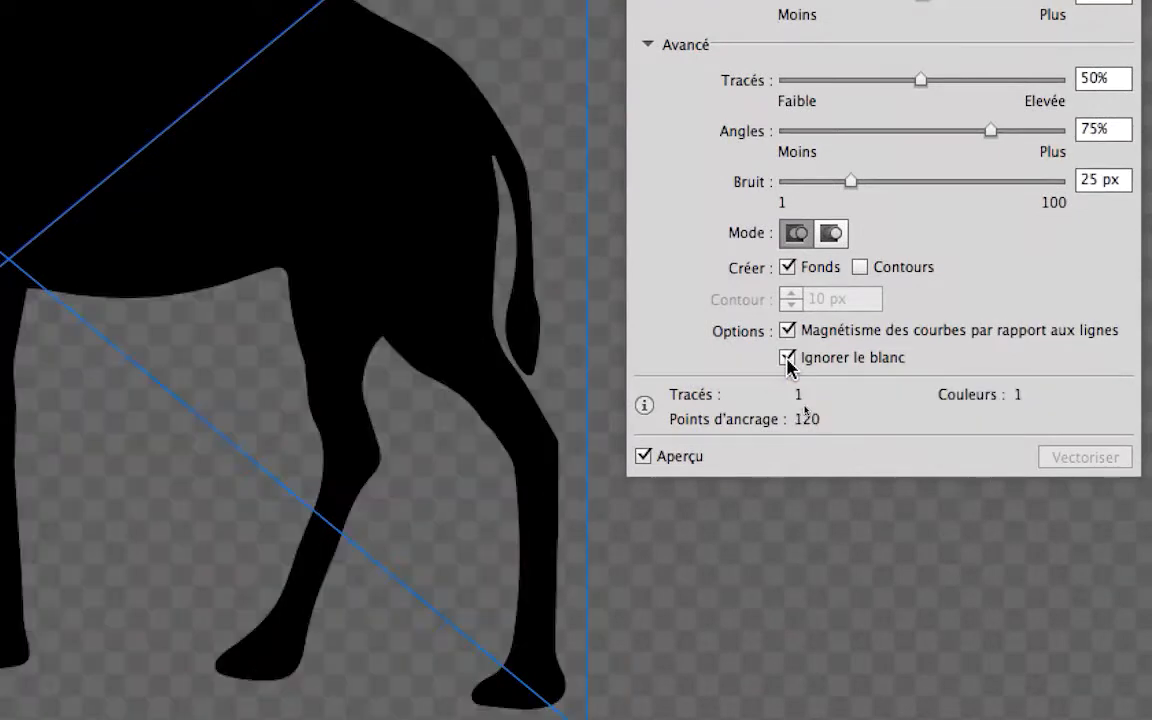
{"action": "left_click", "coordinate": [788, 359]}
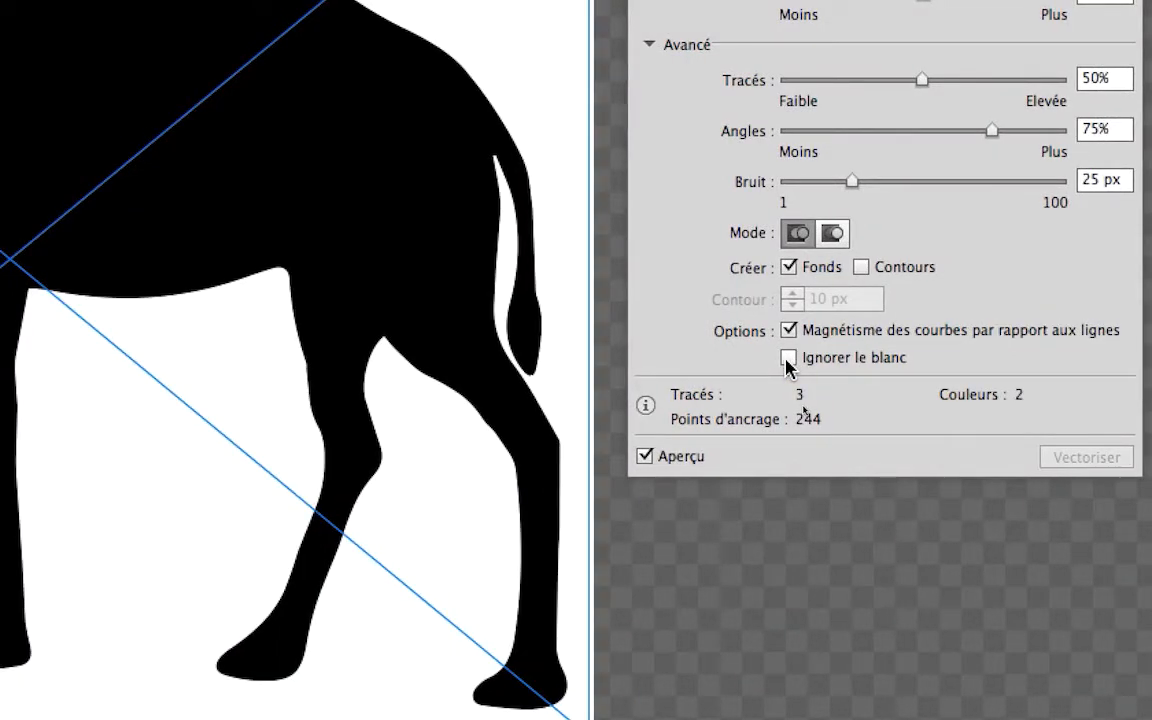
{"action": "left_click", "coordinate": [788, 360]}
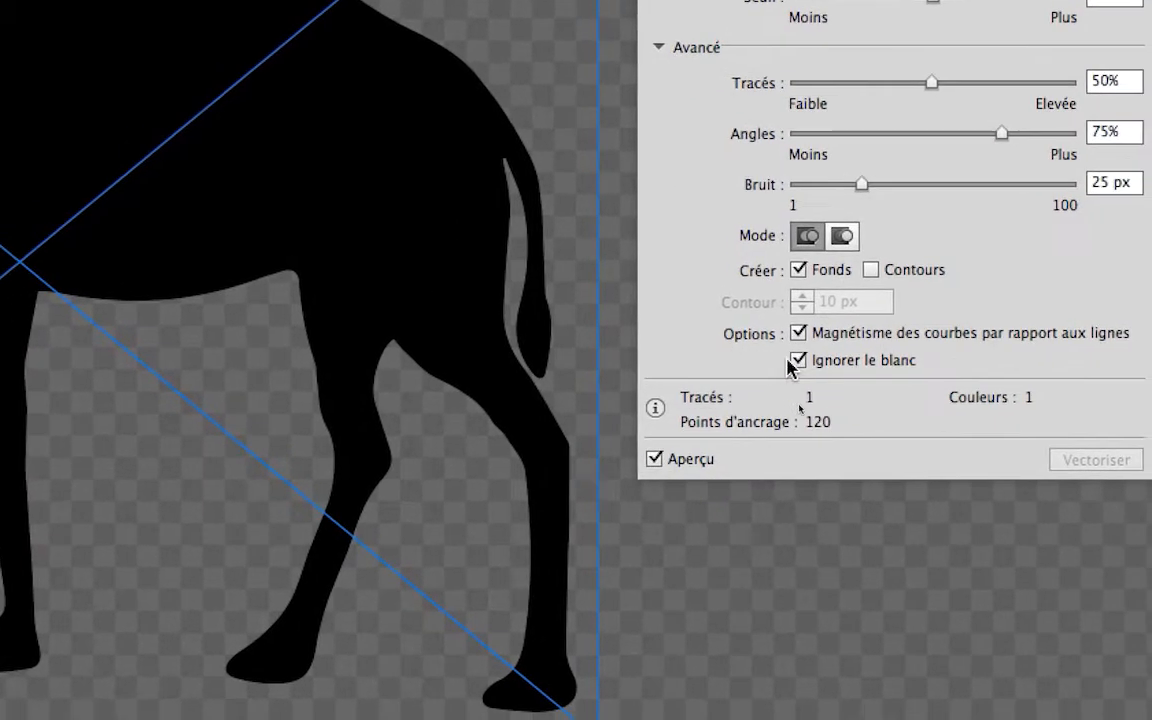
{"action": "left_click", "coordinate": [793, 364]}
{"action": "left_click", "coordinate": [794, 364]}
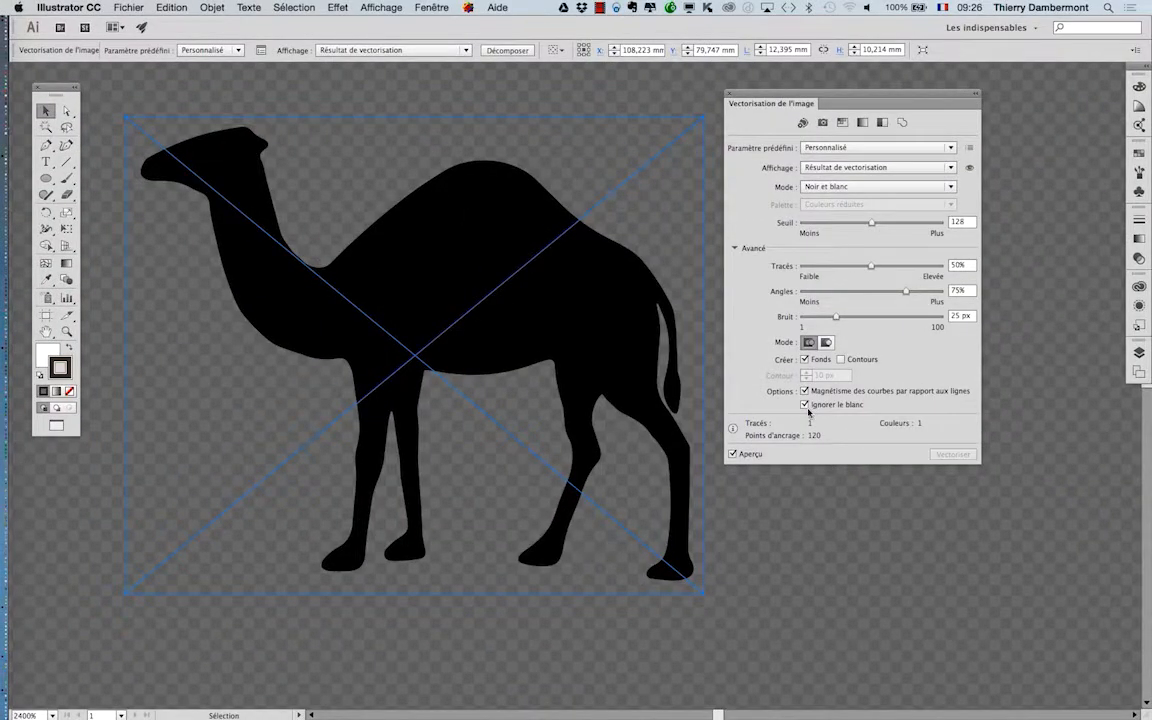
Step: Try a simpler camel outline by lowering the tracing's Tracés value to 12% and Angles to 0%
{"action": "left_click_drag", "start_coordinate": [770, 92], "coordinate": [911, 100]}
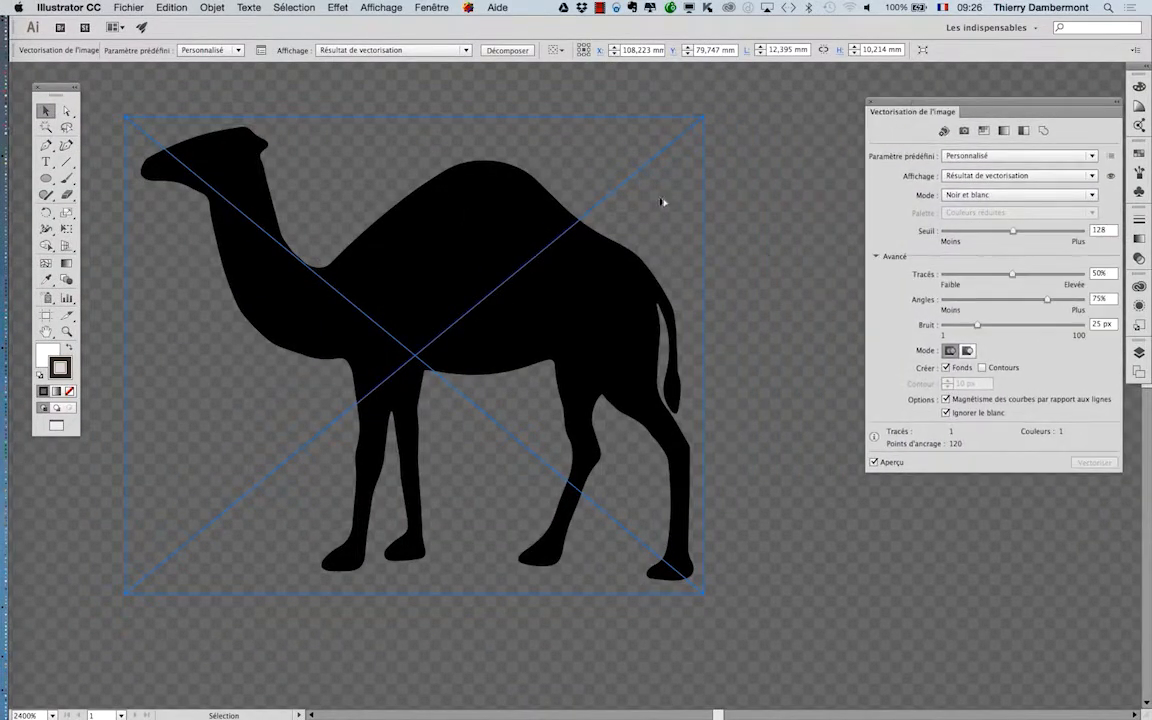
{"action": "scroll", "coordinate": [660, 204], "scroll_direction": "down", "scroll_amount": 1}
{"action": "scroll", "coordinate": [662, 204], "scroll_direction": "up", "scroll_amount": 1}
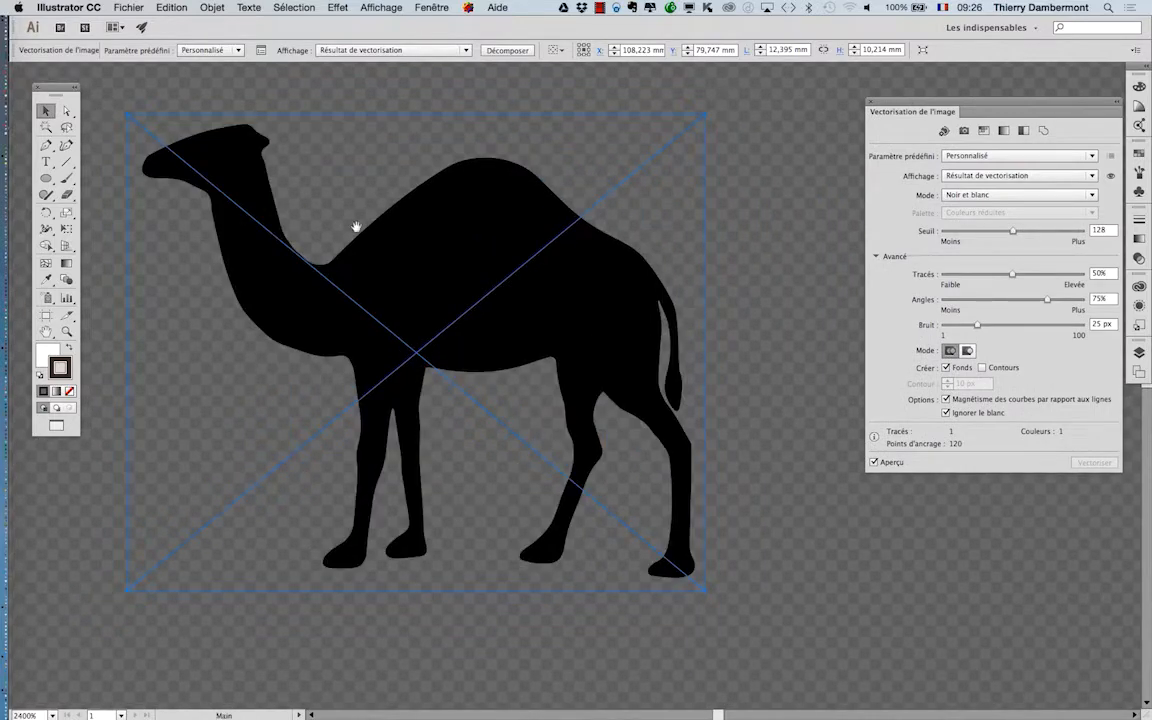
{"action": "left_click_drag", "start_coordinate": [355, 226], "coordinate": [452, 244]}
{"action": "left_click_drag", "start_coordinate": [891, 104], "coordinate": [792, 124]}
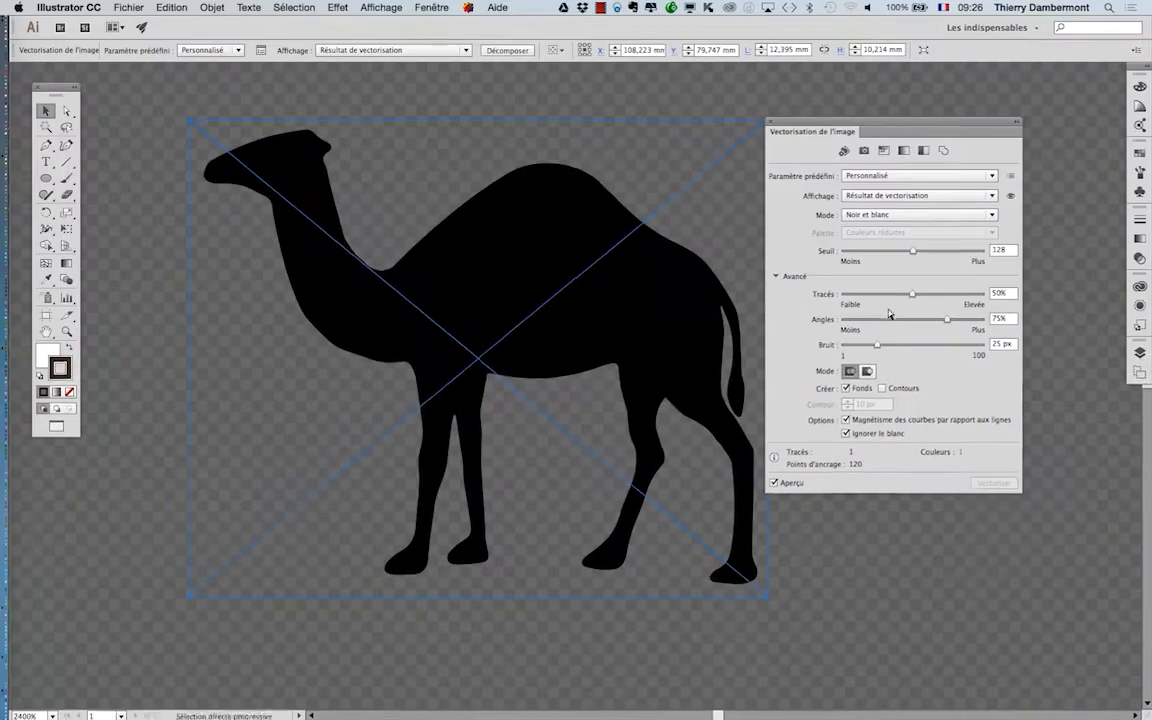
{"action": "left_click_drag", "start_coordinate": [910, 294], "coordinate": [874, 297]}
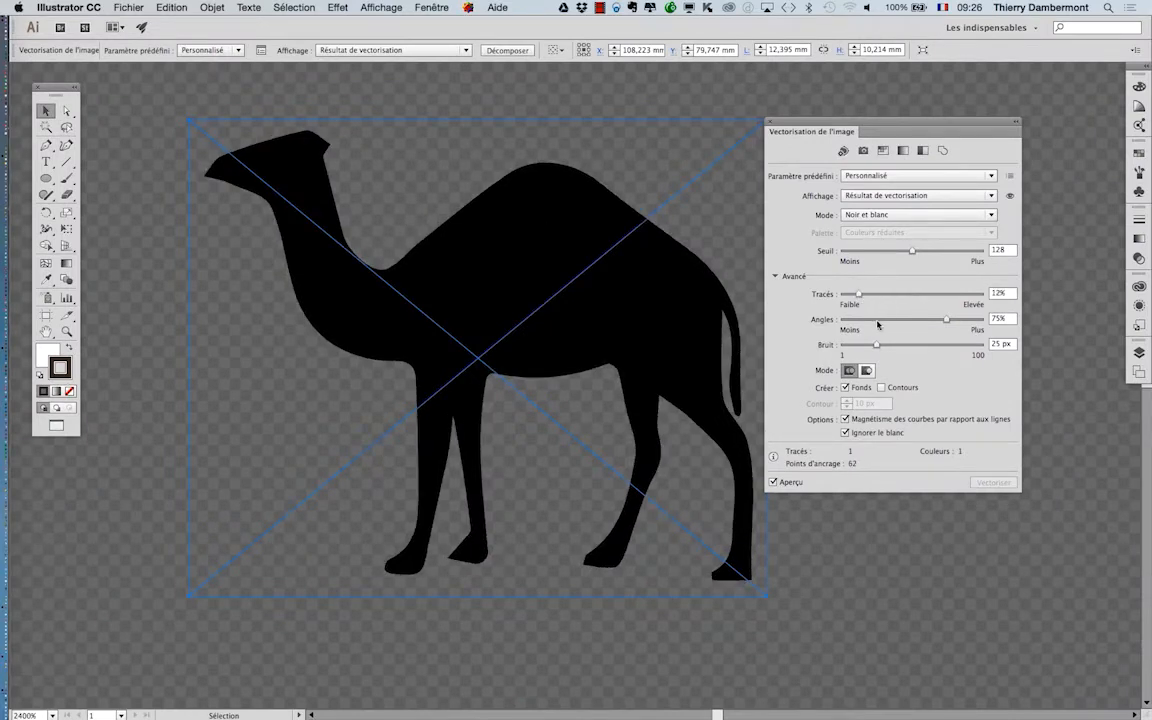
{"action": "left_click", "coordinate": [867, 320]}
{"action": "left_click_drag", "start_coordinate": [867, 322], "coordinate": [785, 292]}
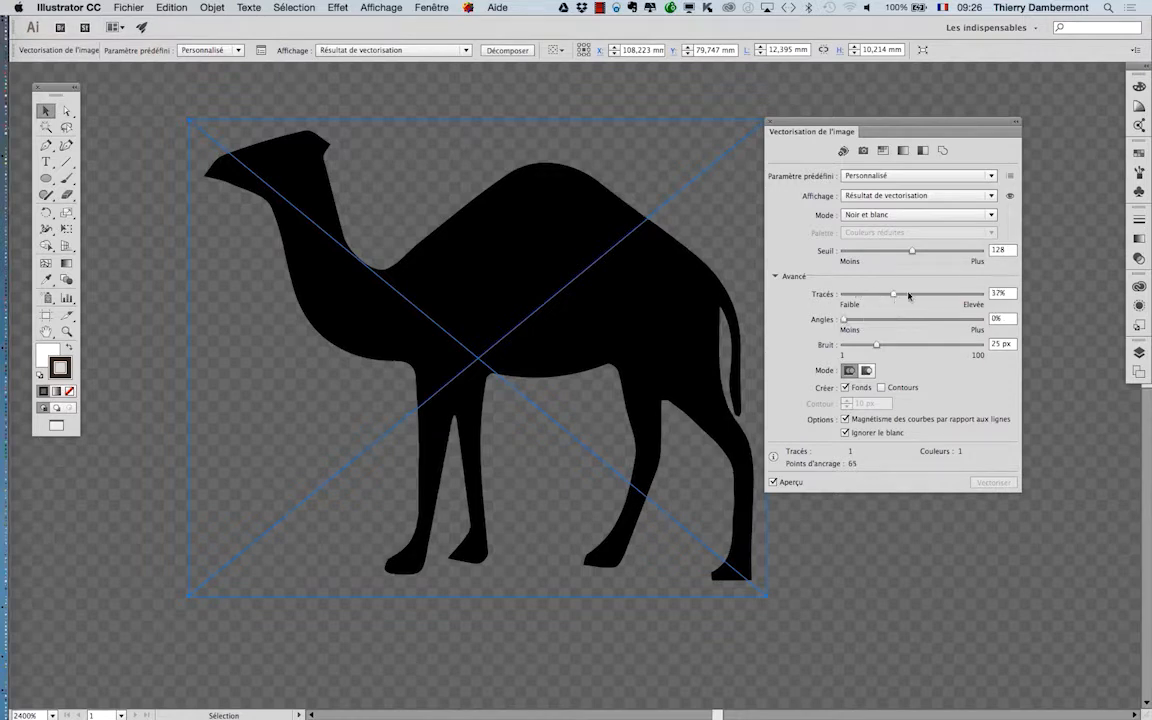
Step: Set the trace's Tracés value to 87% and Angles to 41% for a more faithful camel outline
{"action": "left_click", "coordinate": [910, 295]}
{"action": "left_click_drag", "start_coordinate": [912, 296], "coordinate": [974, 296]}
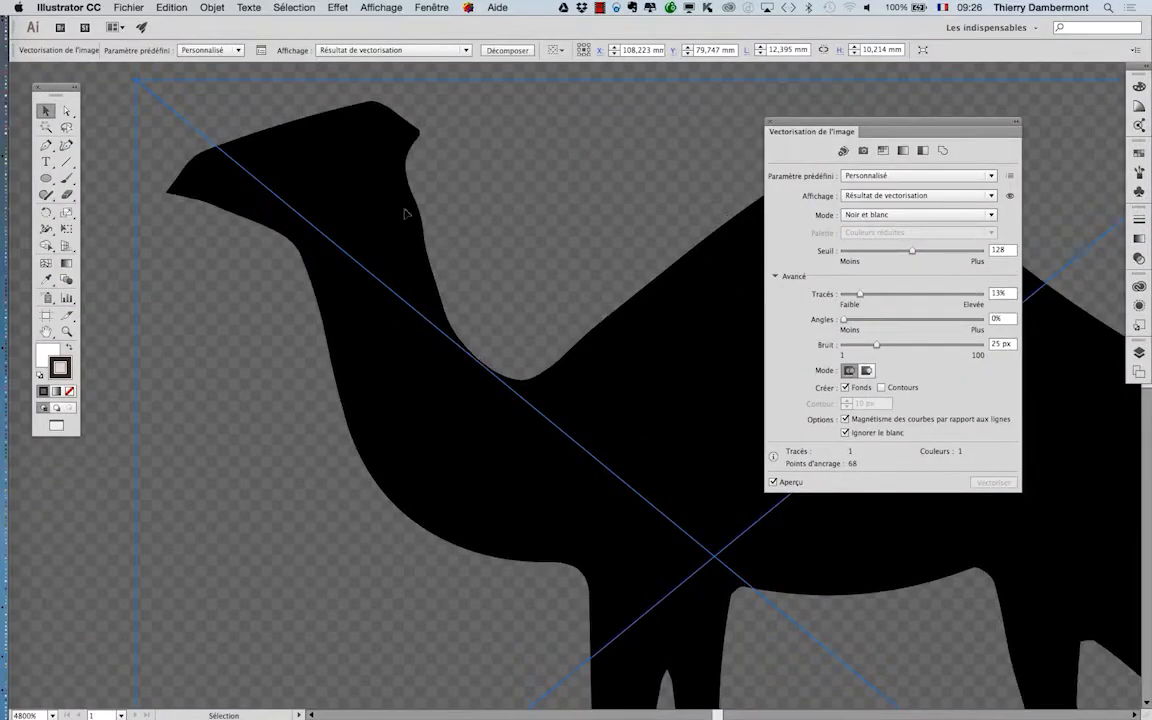
{"action": "left_click_drag", "start_coordinate": [860, 294], "coordinate": [890, 294]}
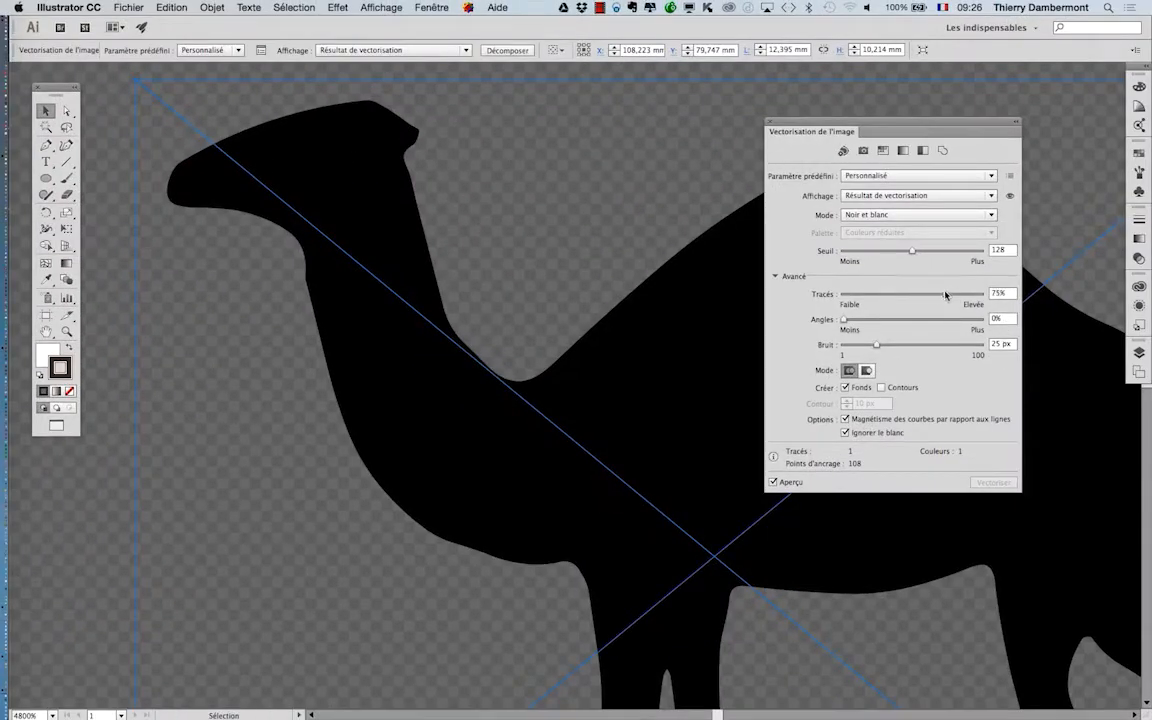
{"action": "left_click_drag", "start_coordinate": [889, 294], "coordinate": [963, 294]}
{"action": "left_click", "coordinate": [900, 321]}
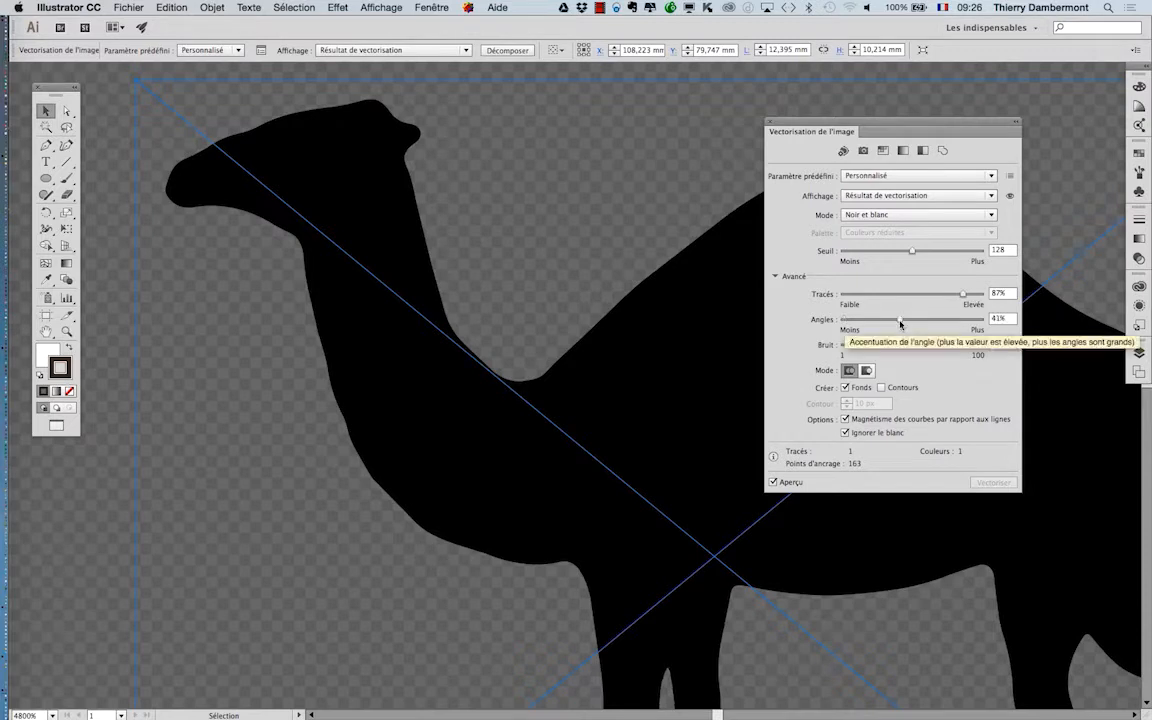
Step: Set the trace's Bruit value to 59 px and save the document as motif - 03.ai with the default Illustrator CC options
{"action": "left_click_drag", "start_coordinate": [883, 345], "coordinate": [925, 344]}
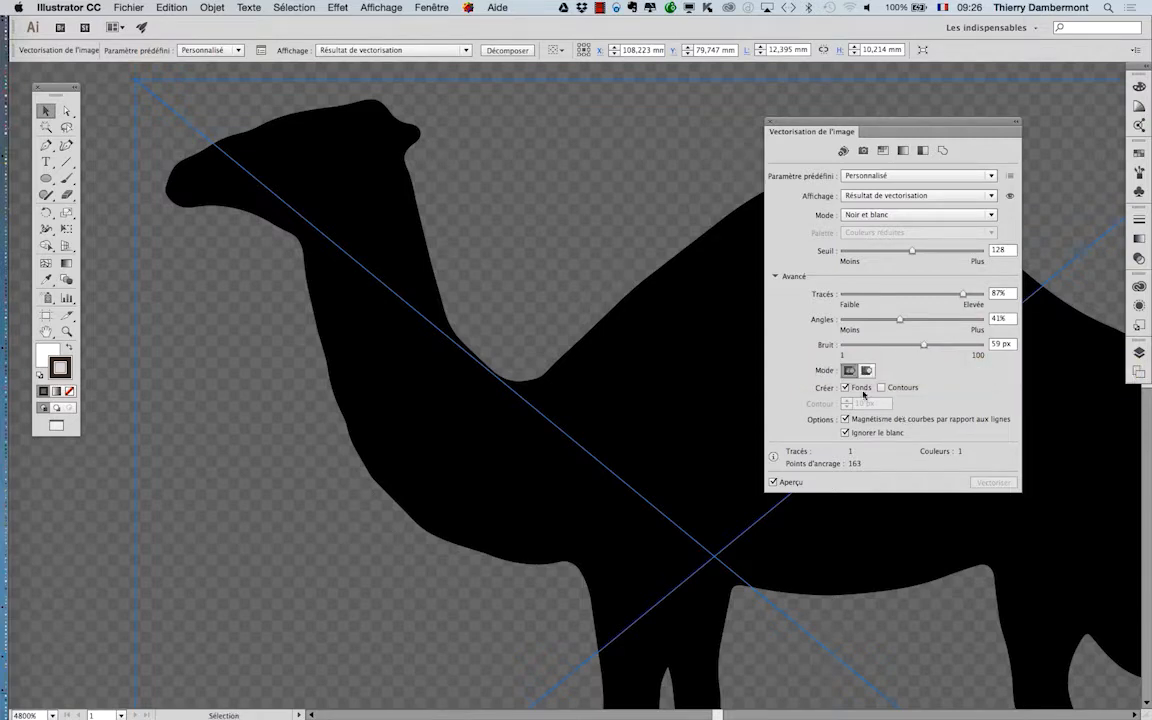
{"action": "left_click", "coordinate": [128, 7]}
{"action": "left_click", "coordinate": [160, 113]}
{"action": "left_click", "coordinate": [563, 114]}
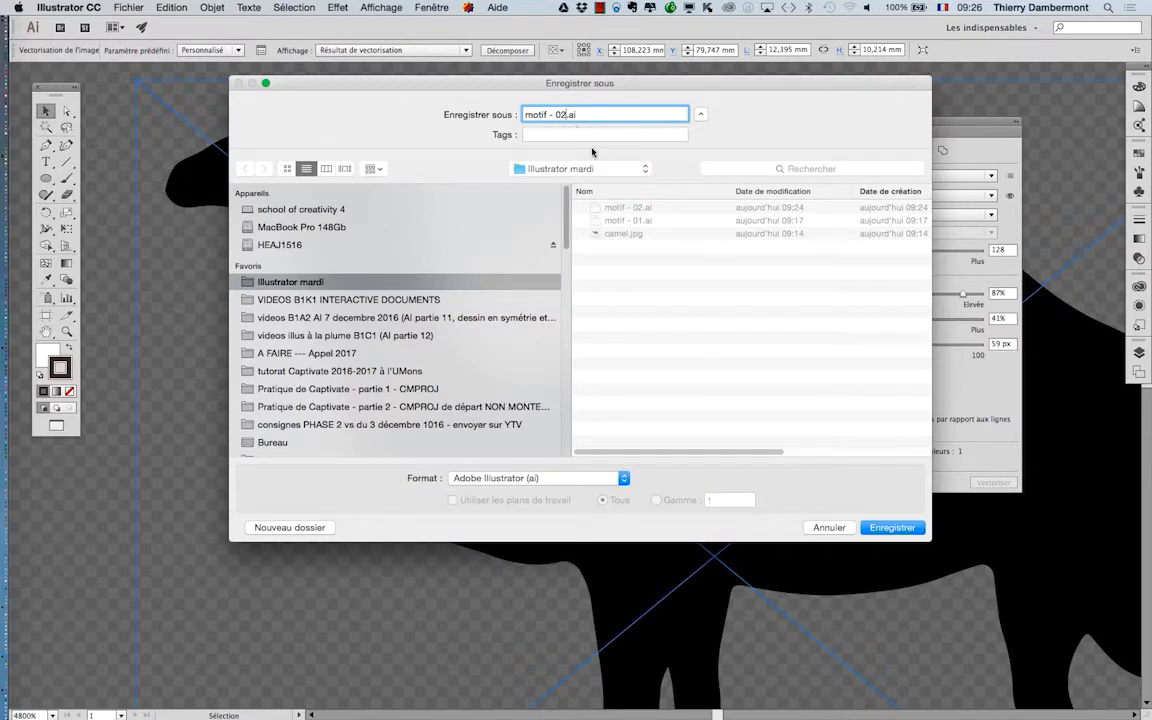
{"action": "key", "text": "BackSpace"}
{"action": "type", "text": "3"}
{"action": "key", "text": "Return"}
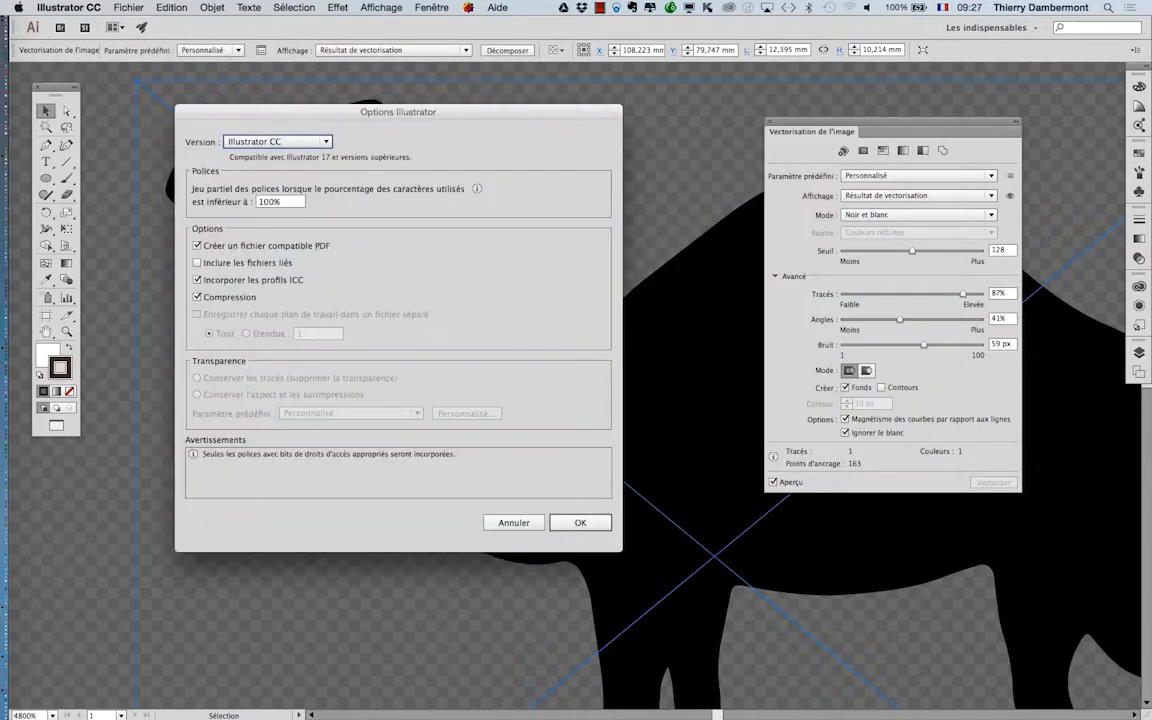
{"action": "left_click", "coordinate": [579, 523]}
Step: Expand the camel's image tracing into editable vector paths with Décomposer and move the tracing settings farther from the artwork
{"action": "scroll", "coordinate": [668, 481], "scroll_direction": "down", "scroll_amount": 2}
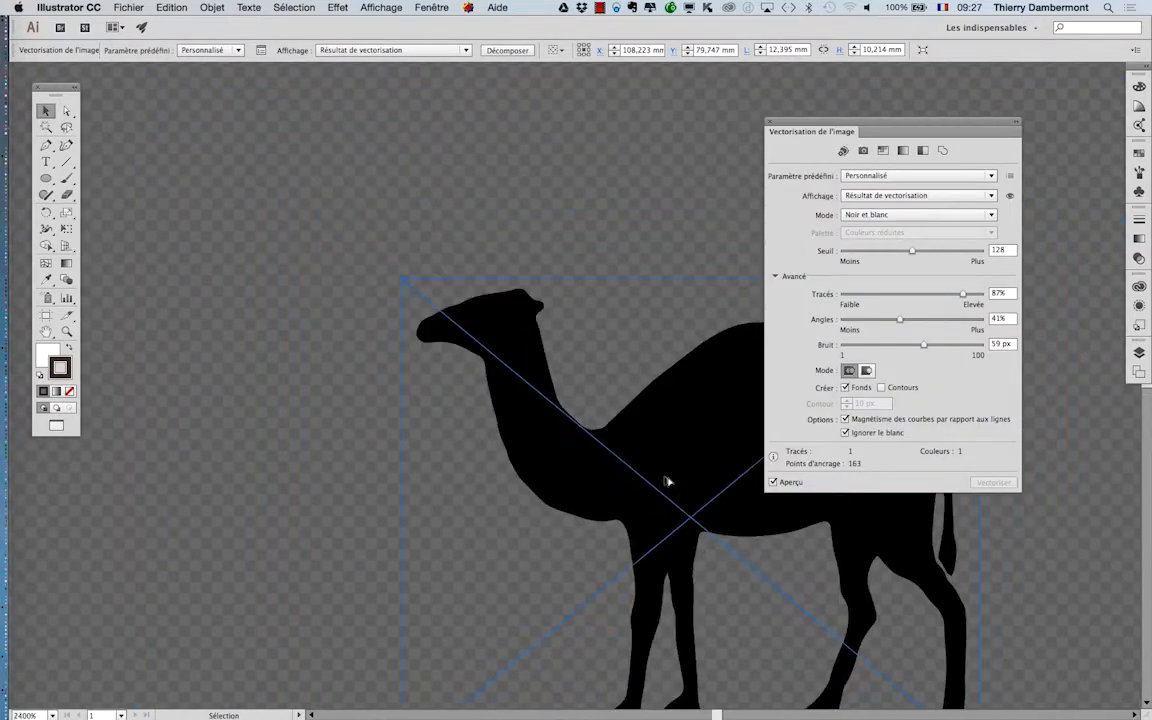
{"action": "left_click_drag", "start_coordinate": [606, 455], "coordinate": [418, 326]}
{"action": "left_click_drag", "start_coordinate": [498, 298], "coordinate": [450, 289]}
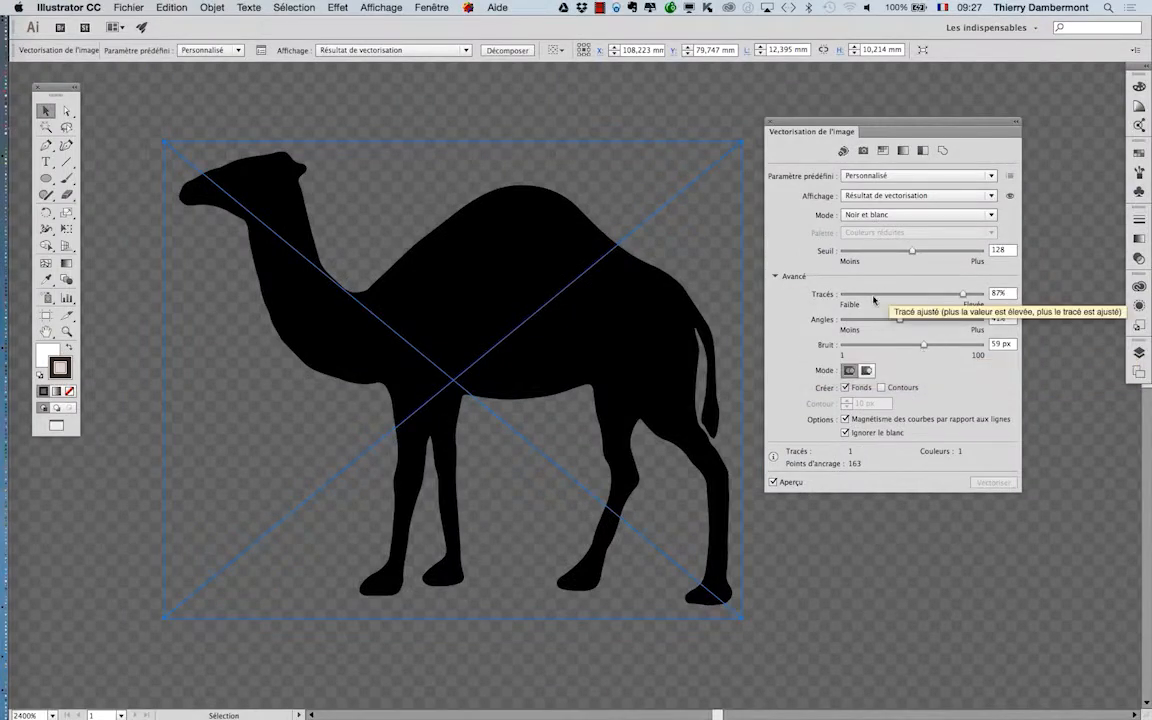
{"action": "left_click", "coordinate": [211, 7]}
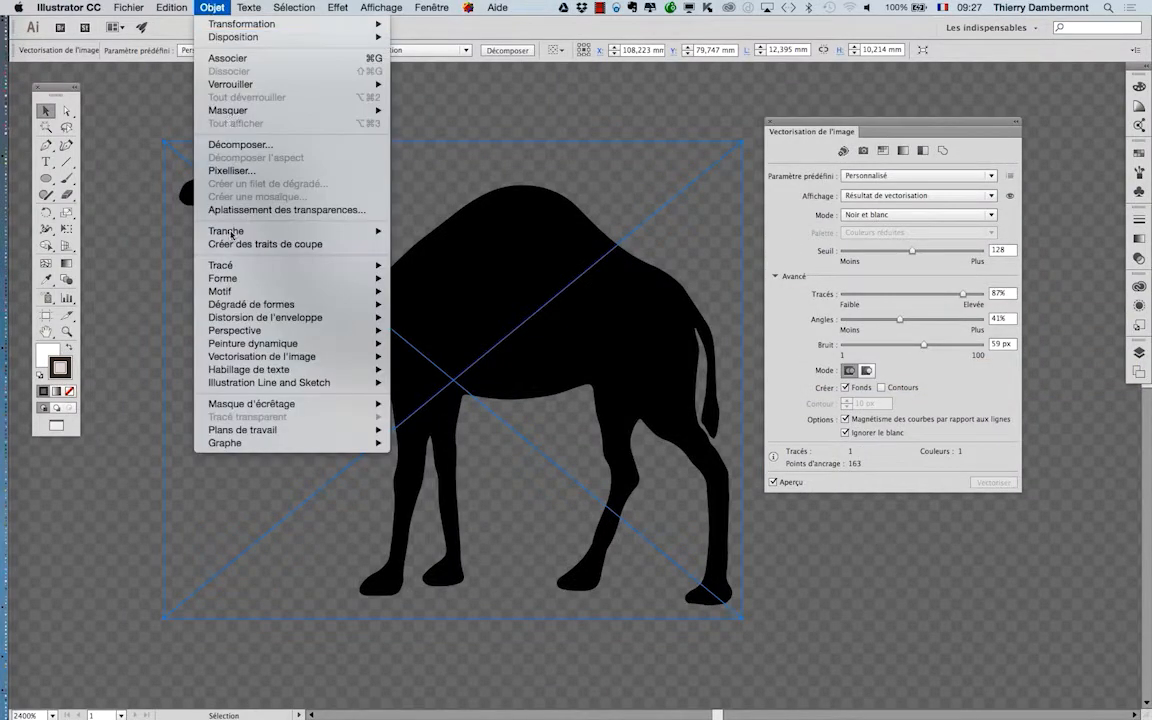
{"action": "mouse_move", "coordinate": [290, 356]}
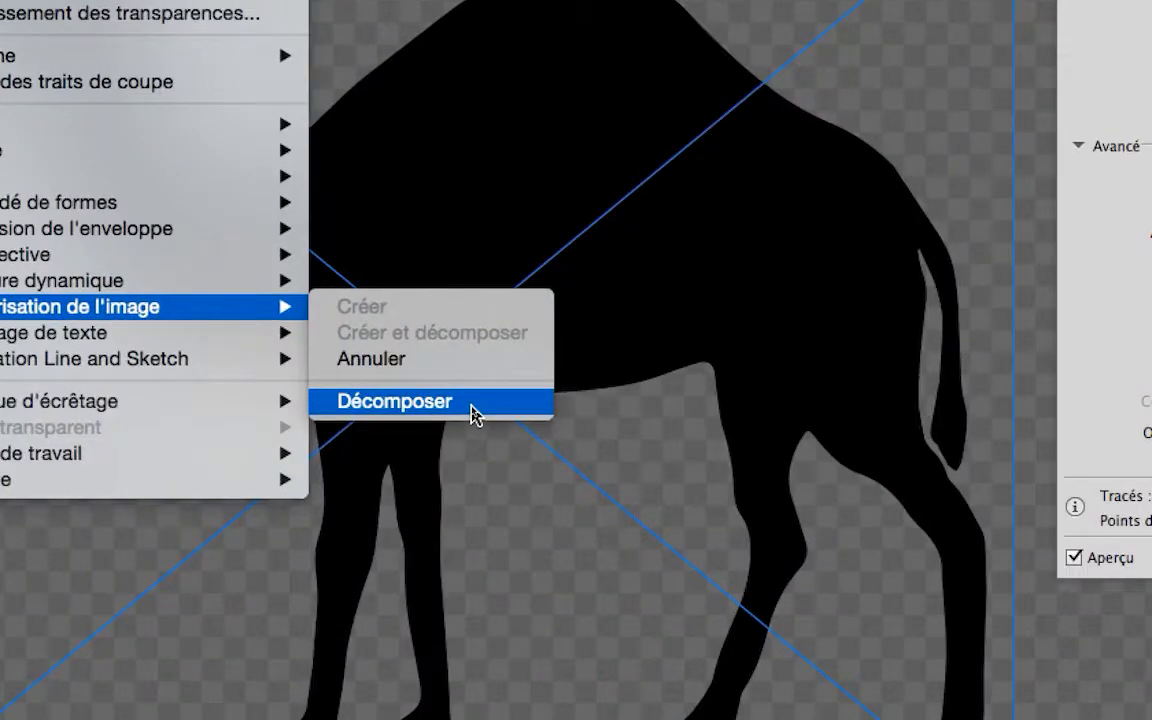
{"action": "left_click", "coordinate": [474, 413]}
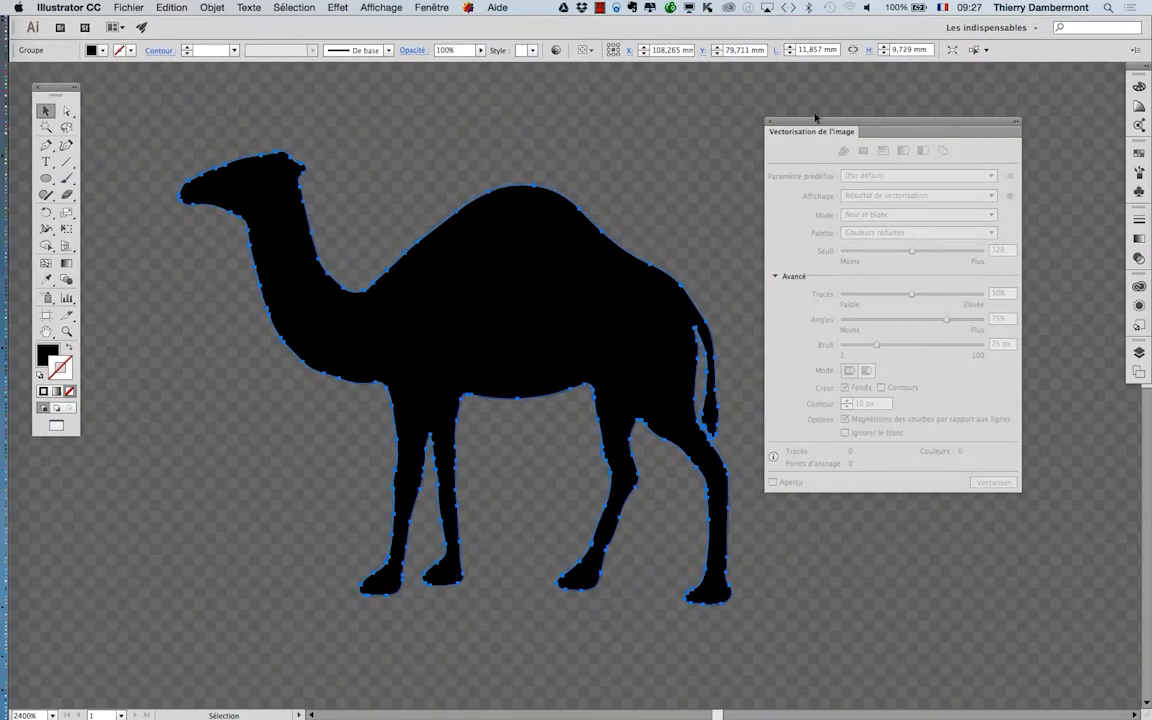
{"action": "left_click_drag", "start_coordinate": [815, 117], "coordinate": [882, 117]}
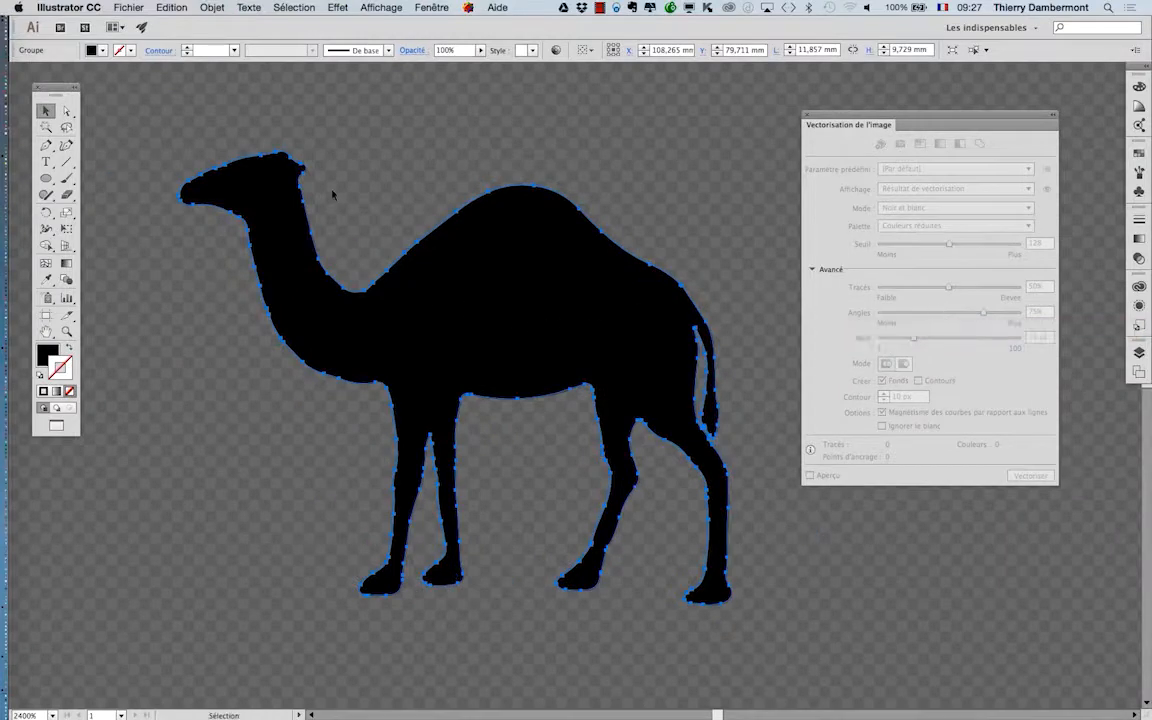
Step: Display the layers list, detach it beside the selected camel and collapse the artboards list
{"action": "left_click", "coordinate": [333, 194]}
{"action": "left_click", "coordinate": [415, 305]}
{"action": "scroll", "coordinate": [445, 352], "scroll_direction": "down", "scroll_amount": 2}
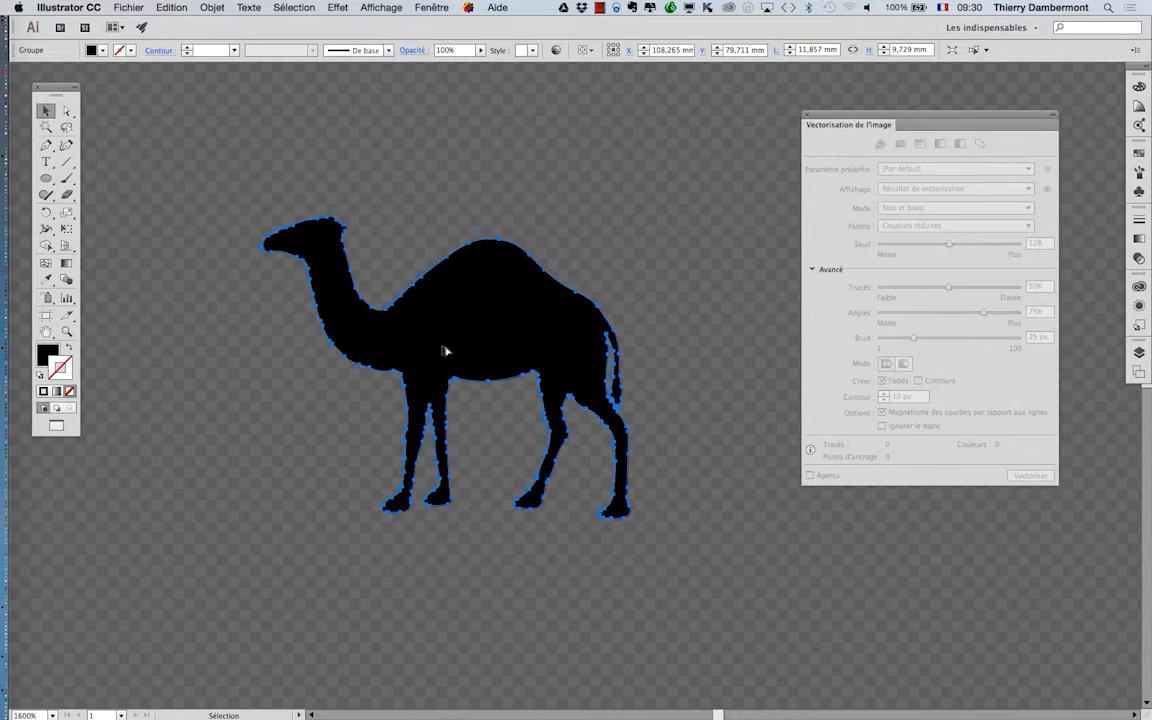
{"action": "left_click_drag", "start_coordinate": [445, 352], "coordinate": [293, 94]}
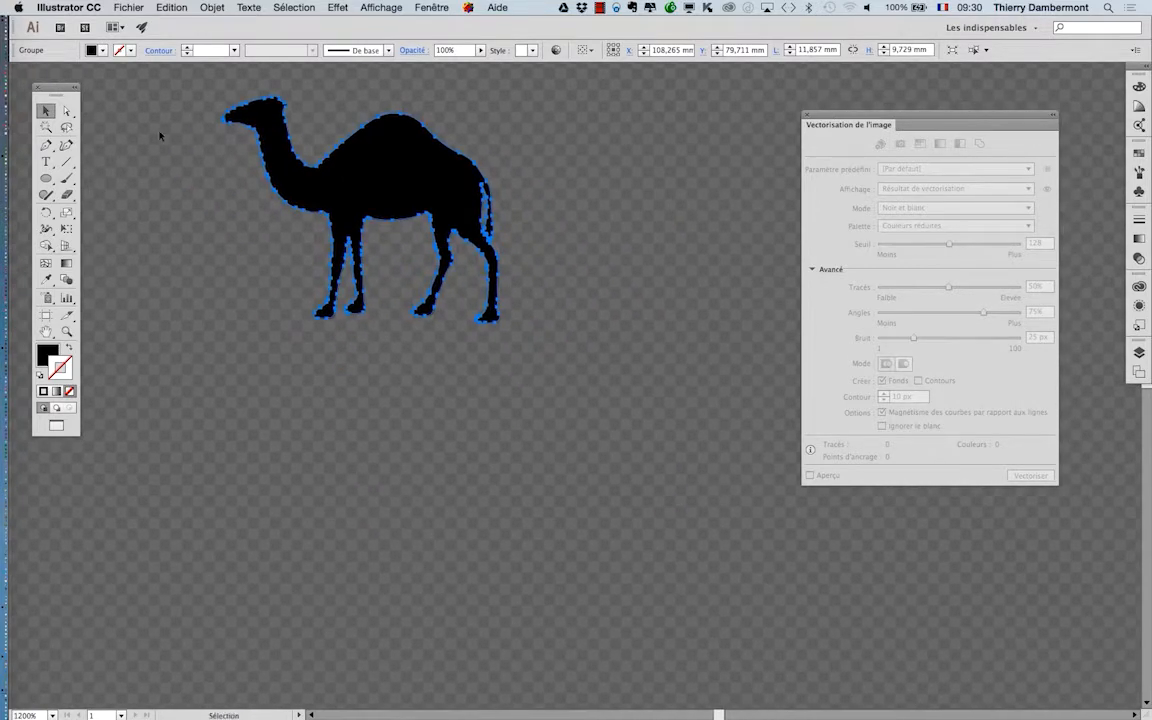
{"action": "left_click", "coordinate": [178, 155]}
{"action": "left_click", "coordinate": [392, 210]}
{"action": "left_click", "coordinate": [422, 7]}
{"action": "left_click", "coordinate": [427, 231]}
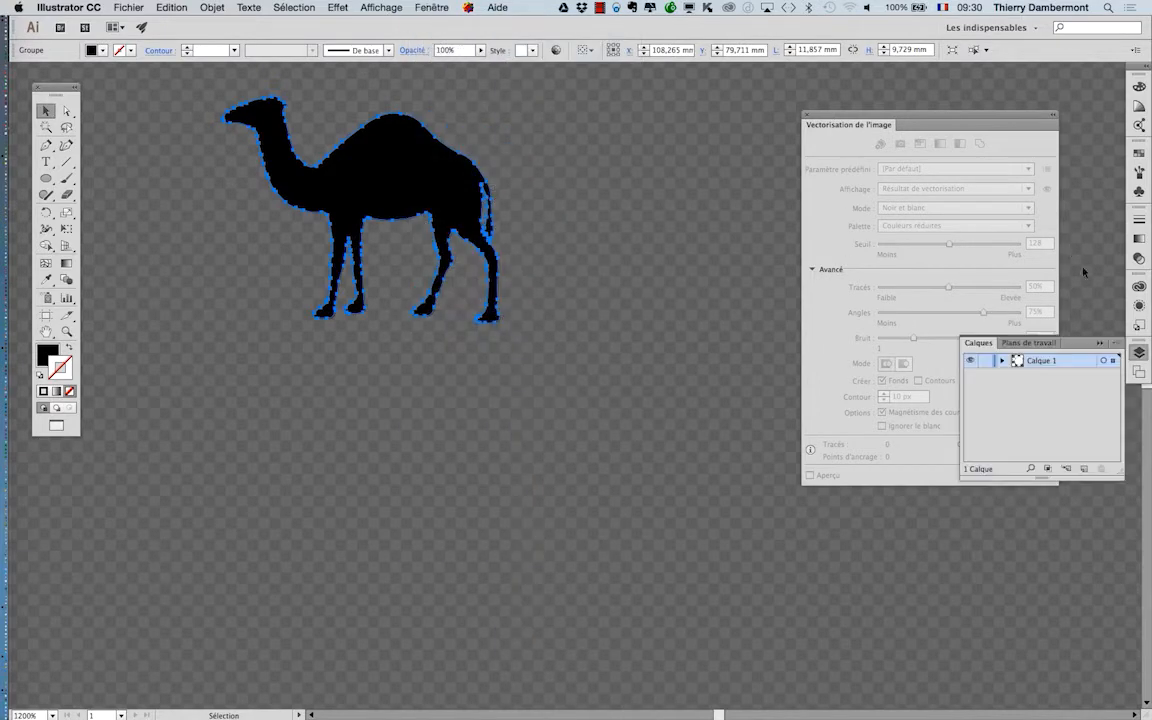
{"action": "left_click_drag", "start_coordinate": [979, 342], "coordinate": [522, 162]}
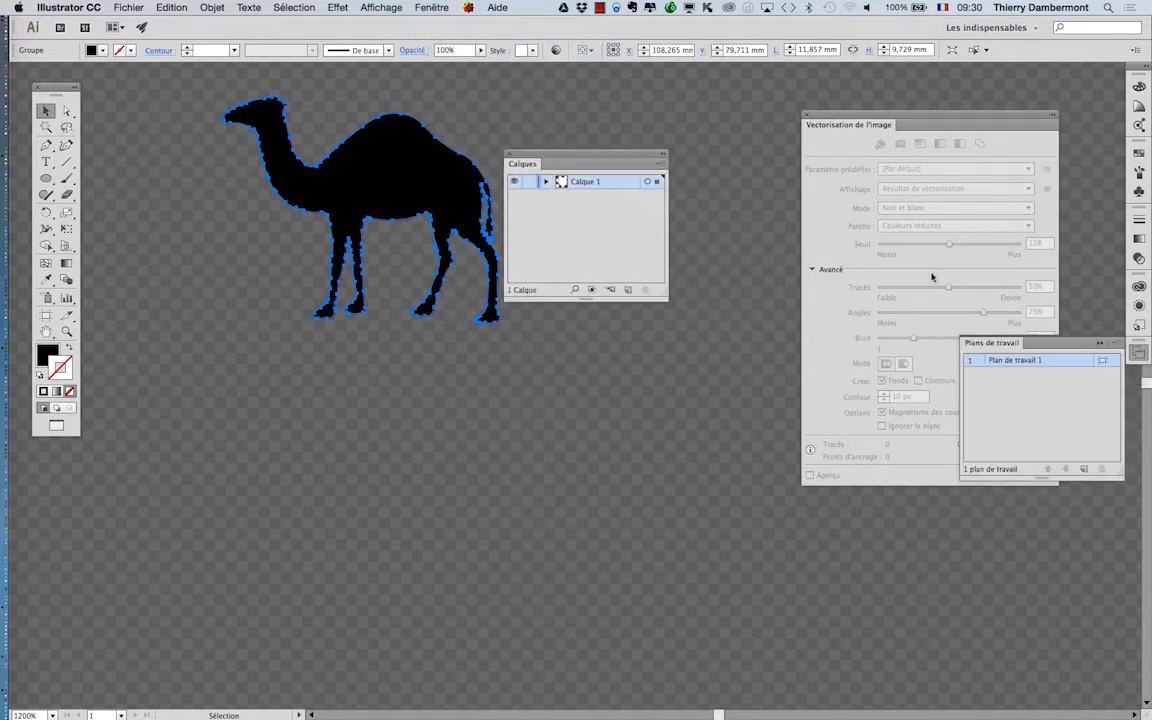
{"action": "left_click", "coordinate": [1100, 343]}
Step: Set the layers list to a larger custom row size using the Autre option
{"action": "left_click", "coordinate": [659, 163]}
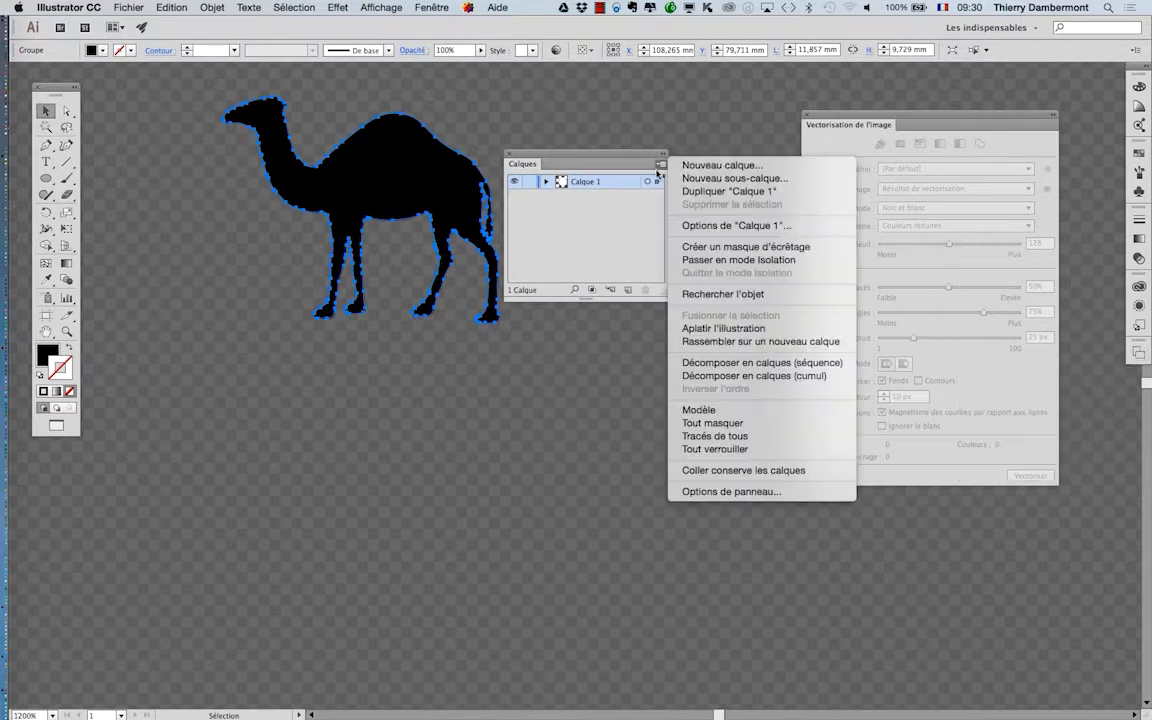
{"action": "left_click", "coordinate": [723, 494]}
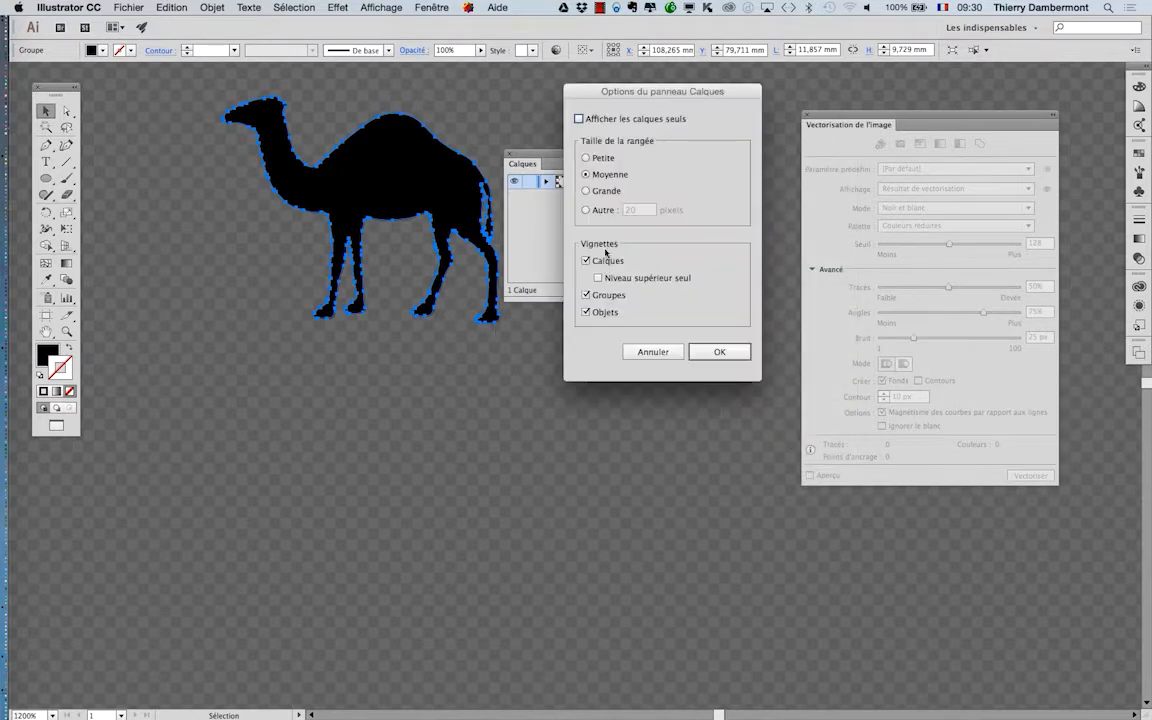
{"action": "left_click", "coordinate": [599, 211]}
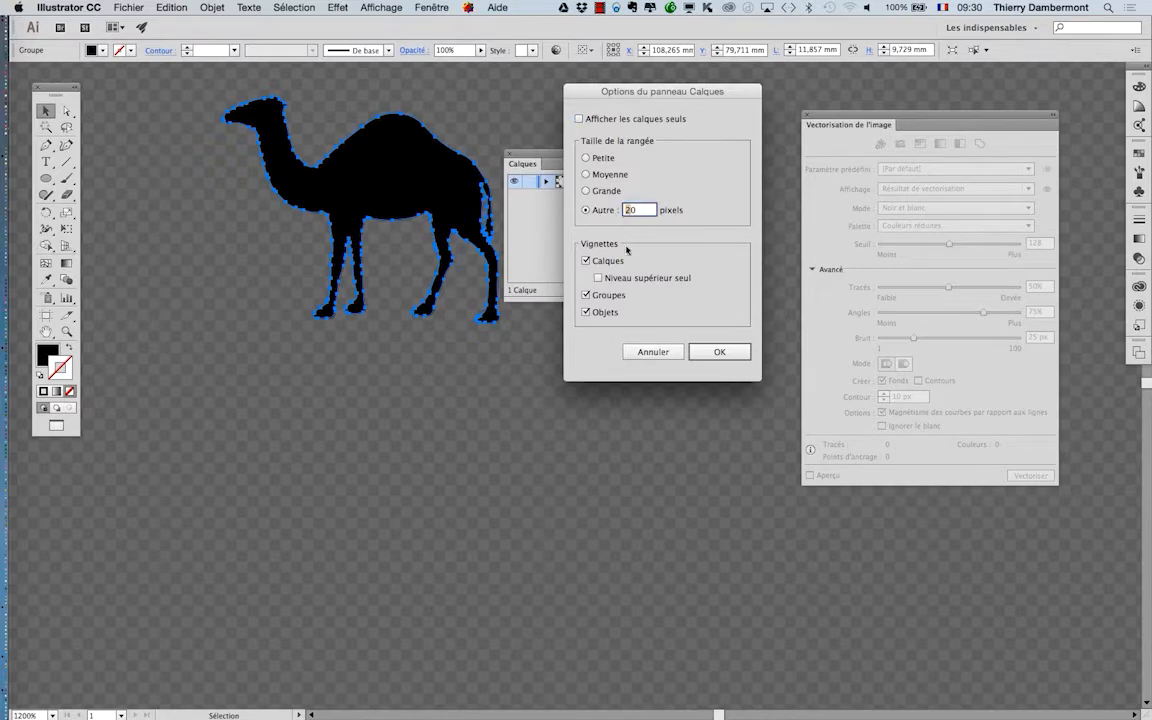
{"action": "left_click", "coordinate": [739, 357]}
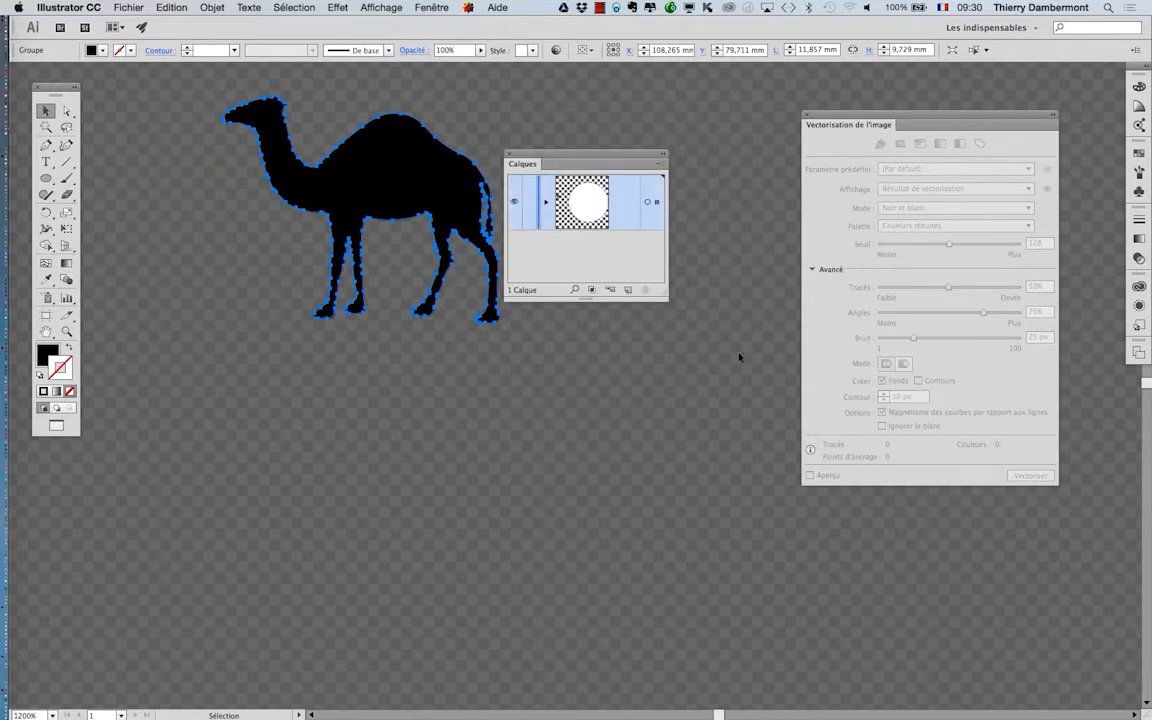
Step: Enlarge the layers list and expand Calque 1 and its camel group down to the traced path
{"action": "left_click_drag", "start_coordinate": [662, 292], "coordinate": [761, 376]}
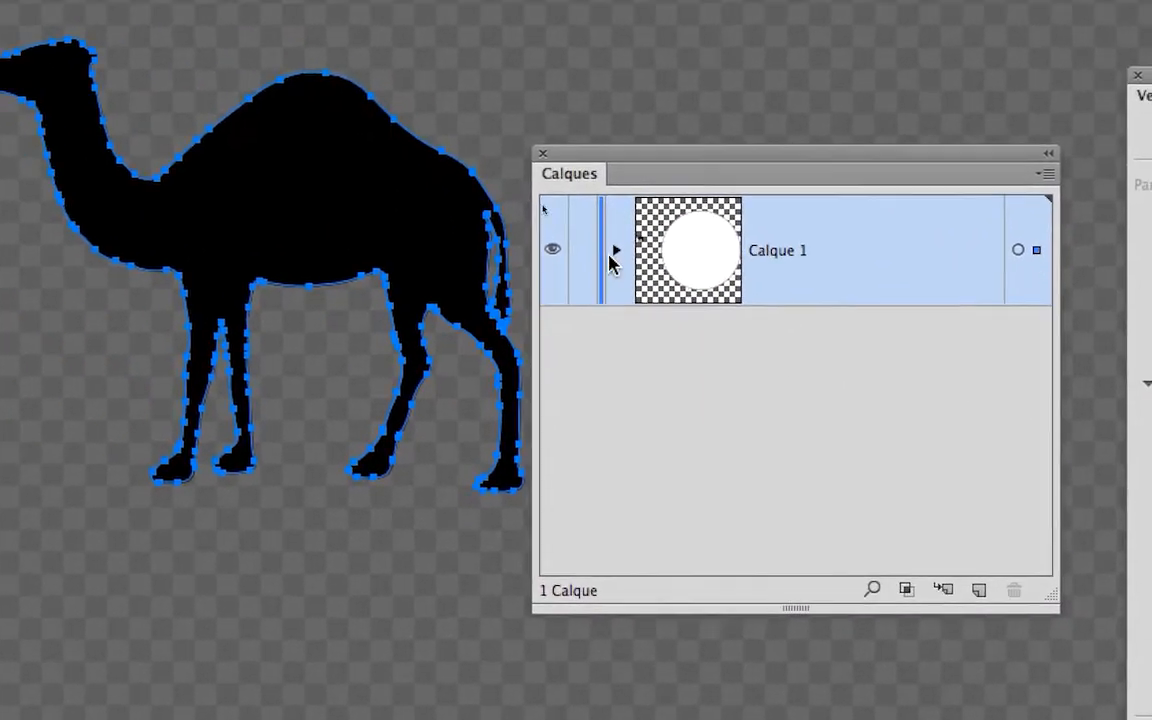
{"action": "left_click", "coordinate": [336, 34]}
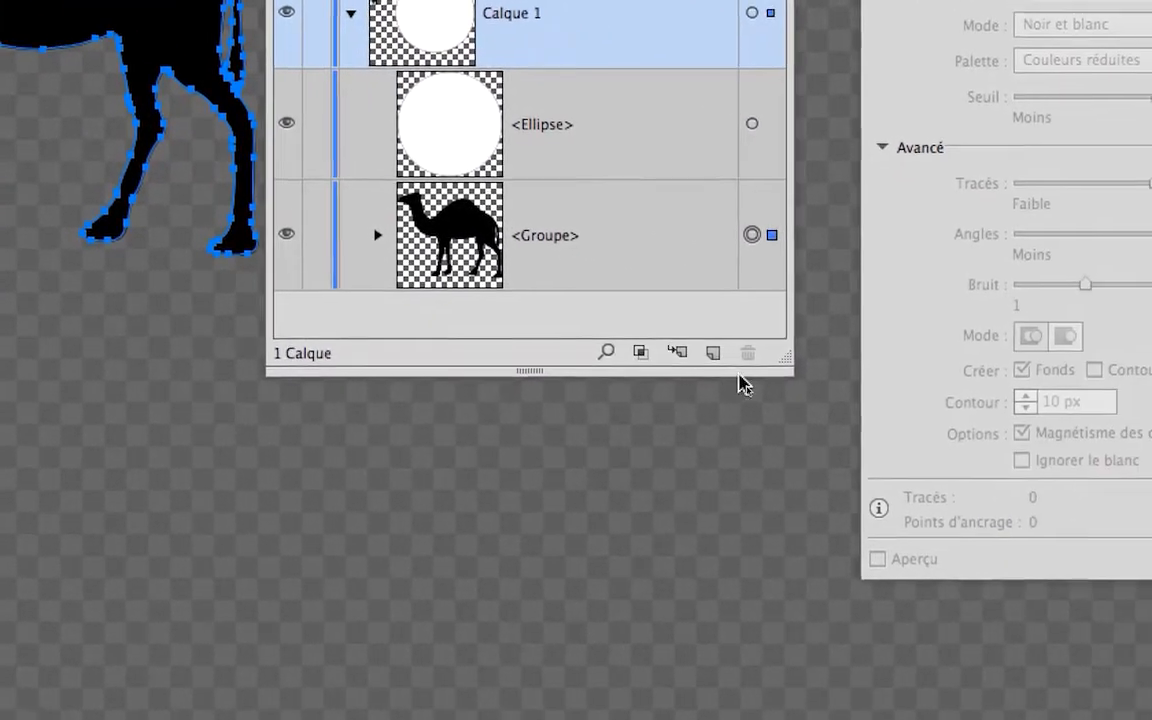
{"action": "left_click_drag", "start_coordinate": [785, 360], "coordinate": [843, 530]}
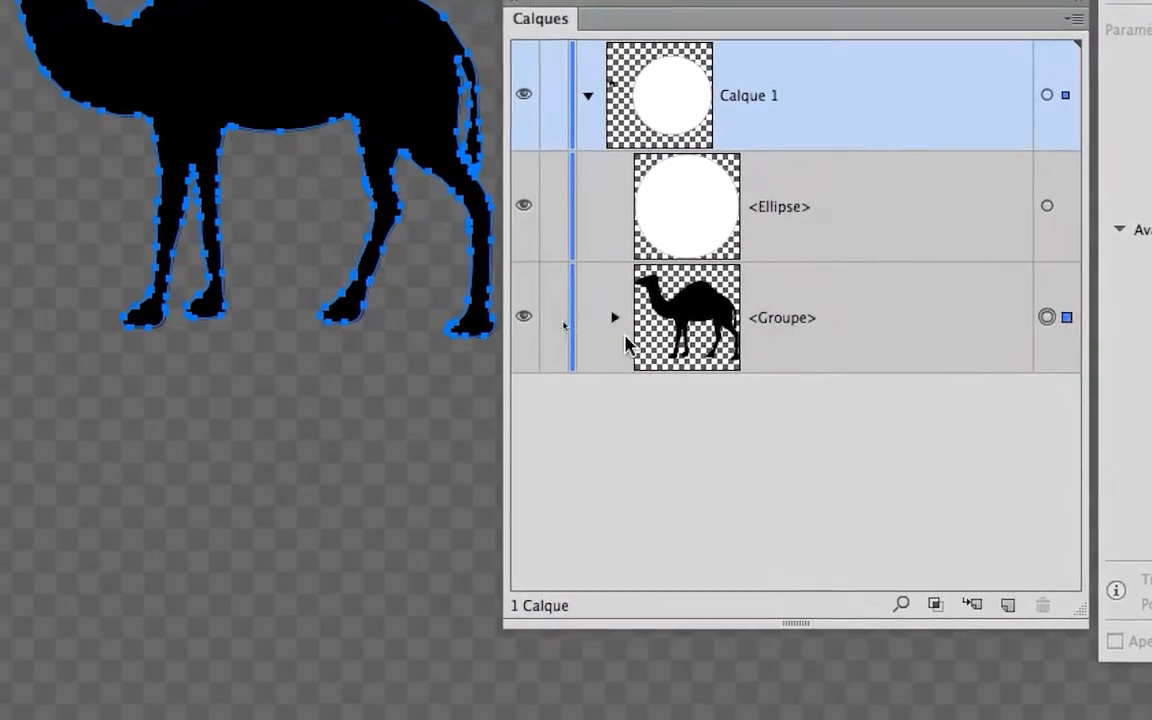
{"action": "left_click", "coordinate": [615, 318]}
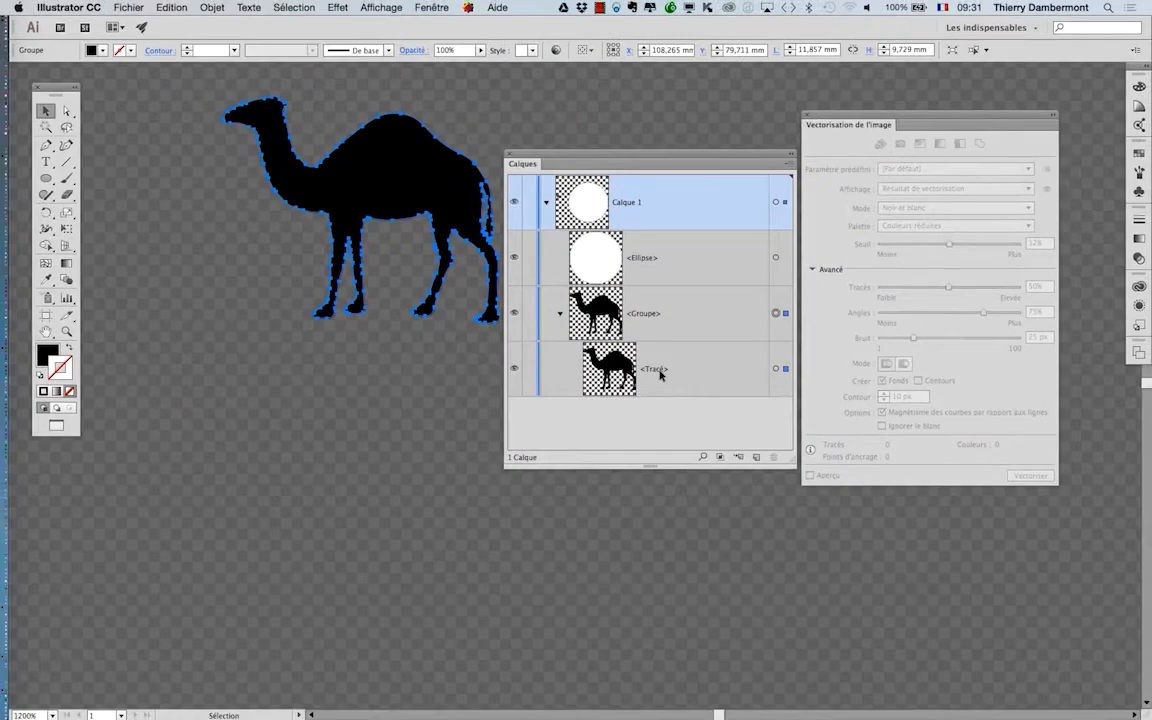
Step: Switch to Firefox and bring forward the Google Images search for animal "public domain"
{"action": "key", "text": "super+Tab"}
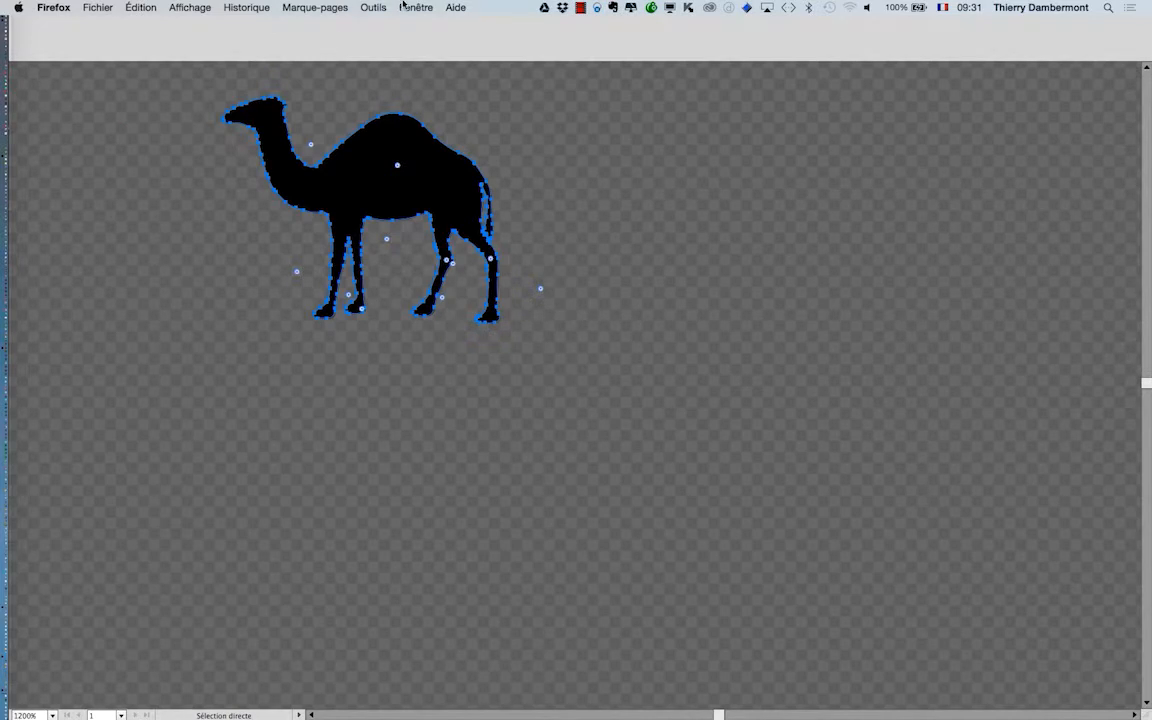
{"action": "left_click", "coordinate": [412, 7]}
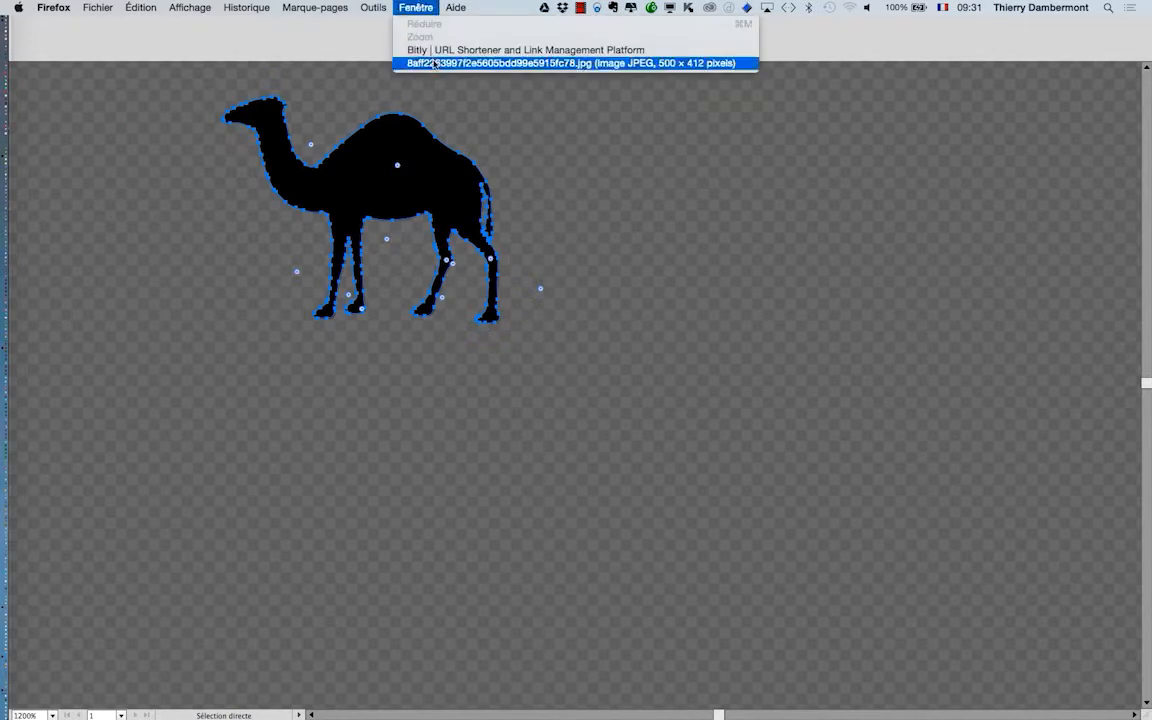
{"action": "left_click", "coordinate": [434, 63]}
{"action": "key", "text": "super+Tab"}
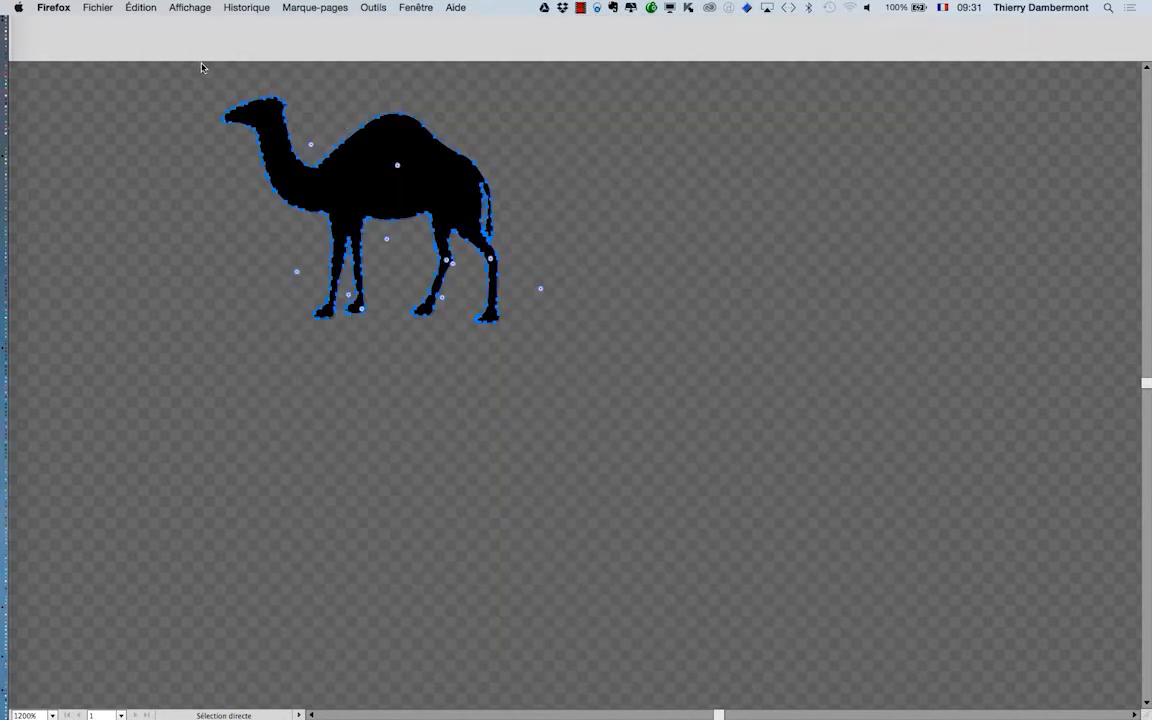
{"action": "left_click", "coordinate": [245, 36]}
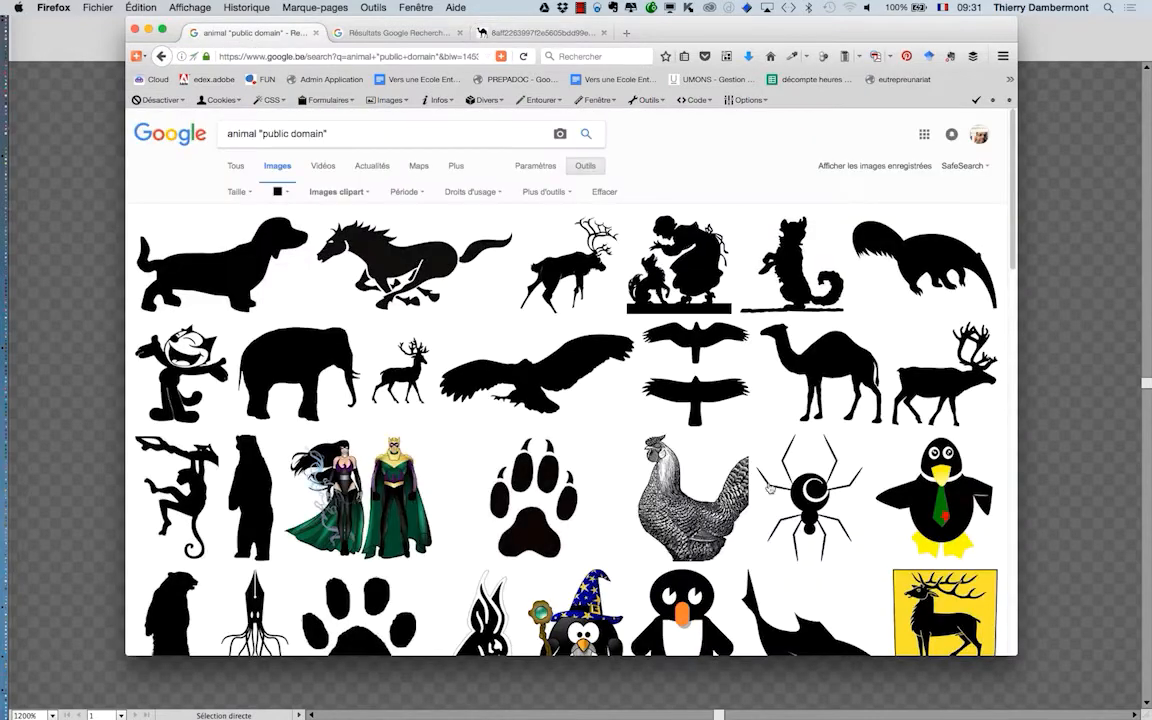
Step: Look through the clipart results for animal silhouettes suited to image tracing
{"action": "scroll", "coordinate": [770, 480], "scroll_direction": "down", "scroll_amount": 1}
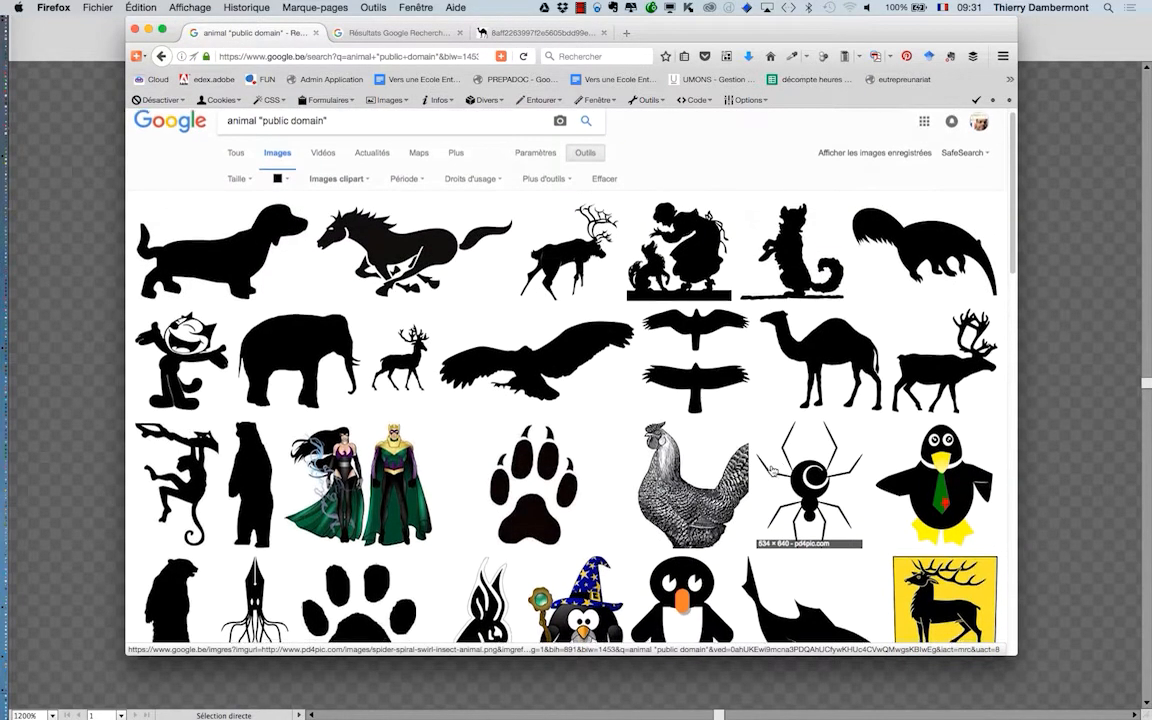
{"action": "scroll", "coordinate": [770, 470], "scroll_direction": "down", "scroll_amount": 4}
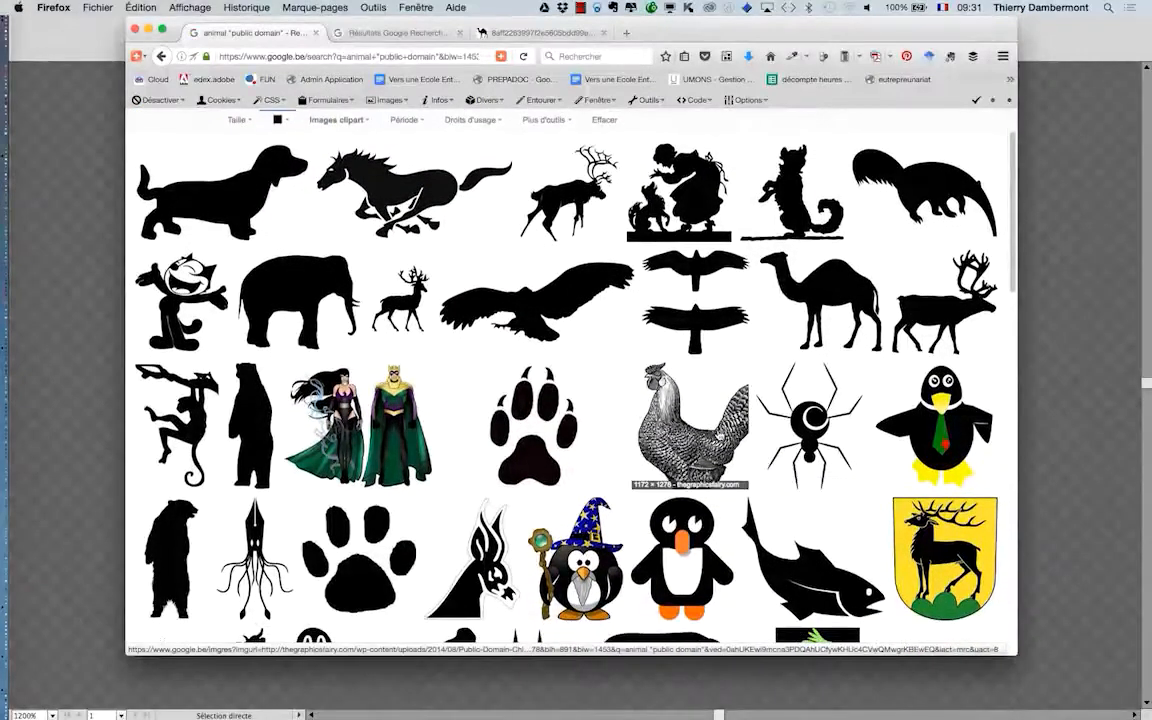
{"action": "scroll", "coordinate": [648, 395], "scroll_direction": "down", "scroll_amount": 6}
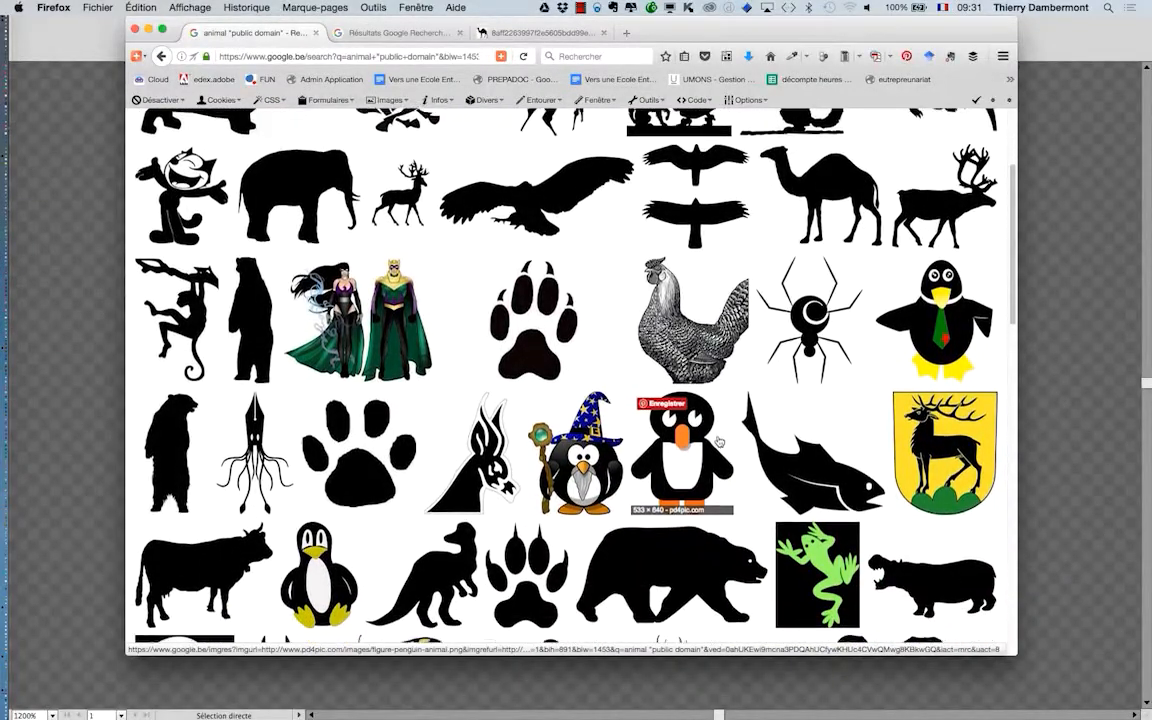
{"action": "scroll", "coordinate": [718, 440], "scroll_direction": "down", "scroll_amount": 3}
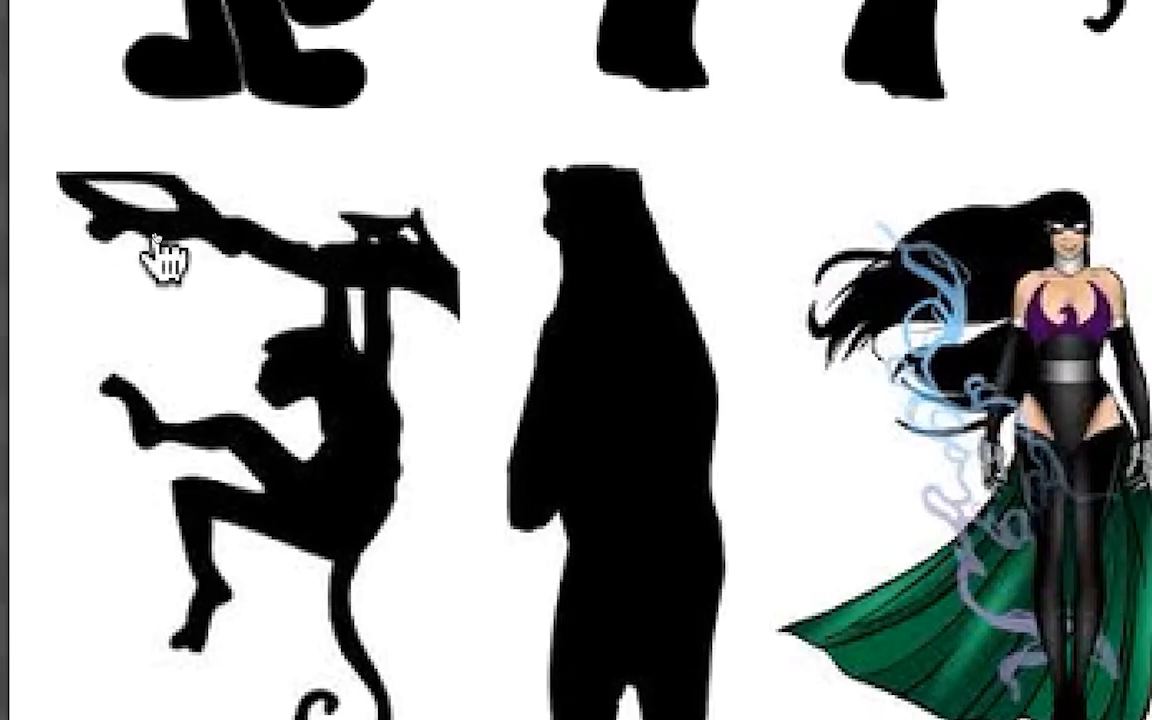
{"action": "scroll", "coordinate": [200, 266], "scroll_direction": "down", "scroll_amount": 1}
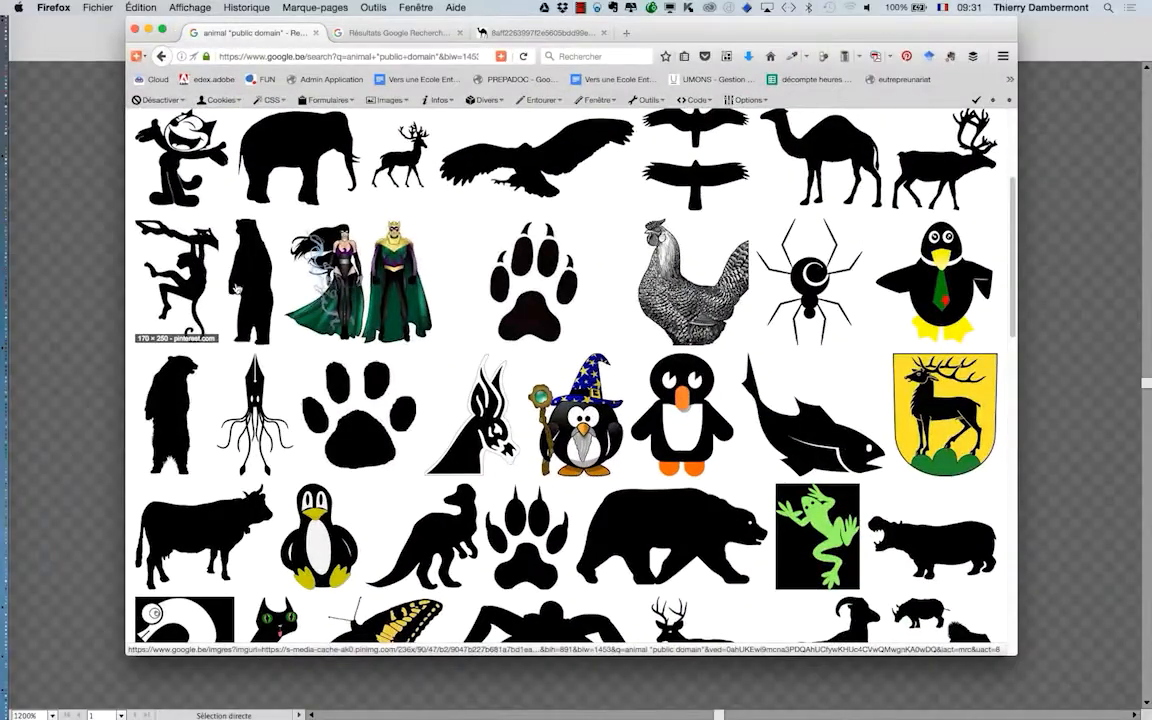
{"action": "scroll", "coordinate": [670, 470], "scroll_direction": "down", "scroll_amount": 2}
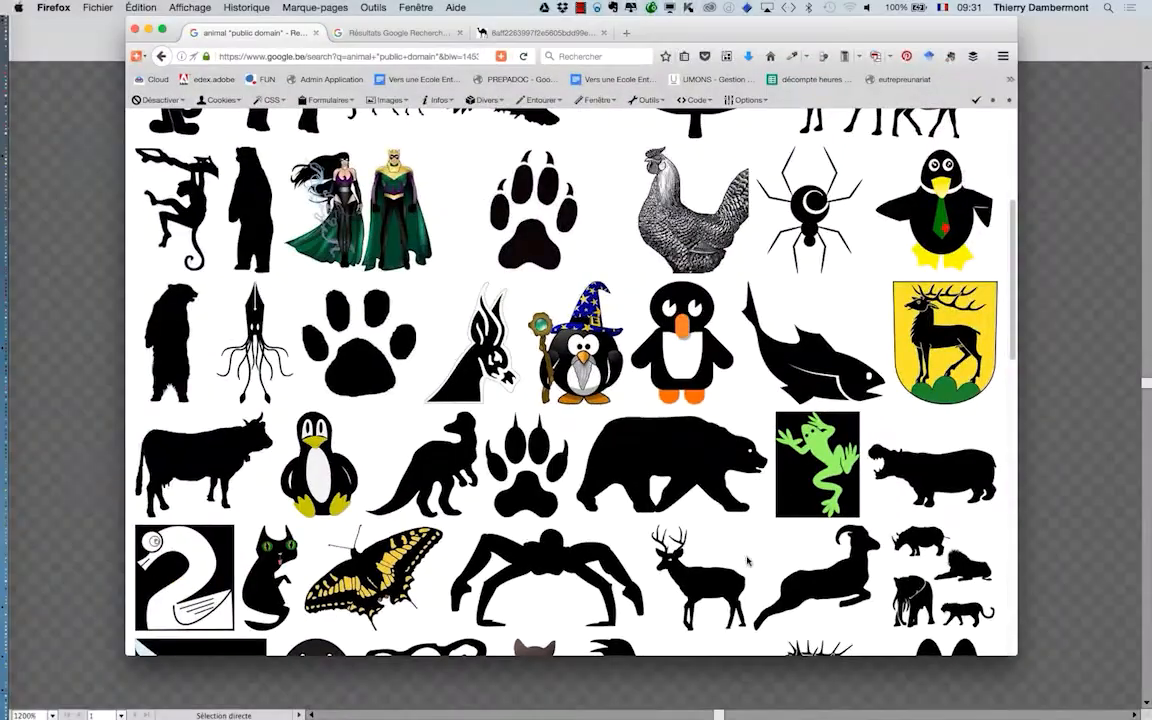
{"action": "scroll", "coordinate": [650, 470], "scroll_direction": "down", "scroll_amount": 2}
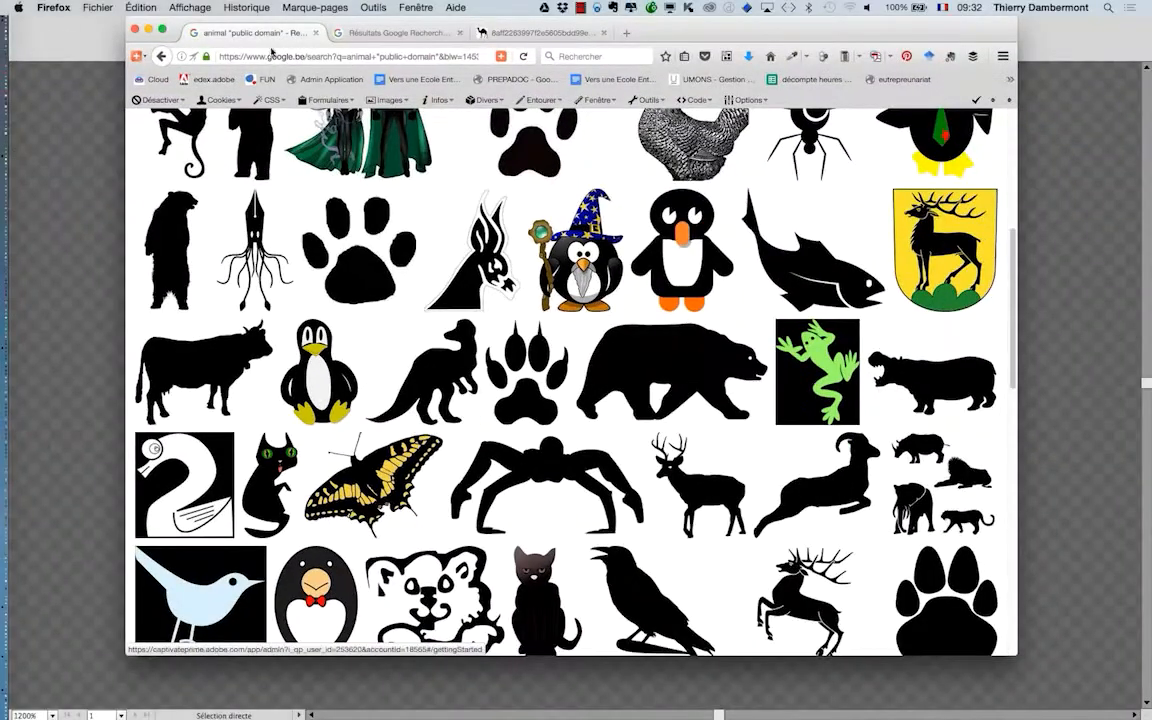
Step: Minimise the browser, switch back to Illustrator and move the layers list farther from the camel
{"action": "left_click", "coordinate": [148, 29]}
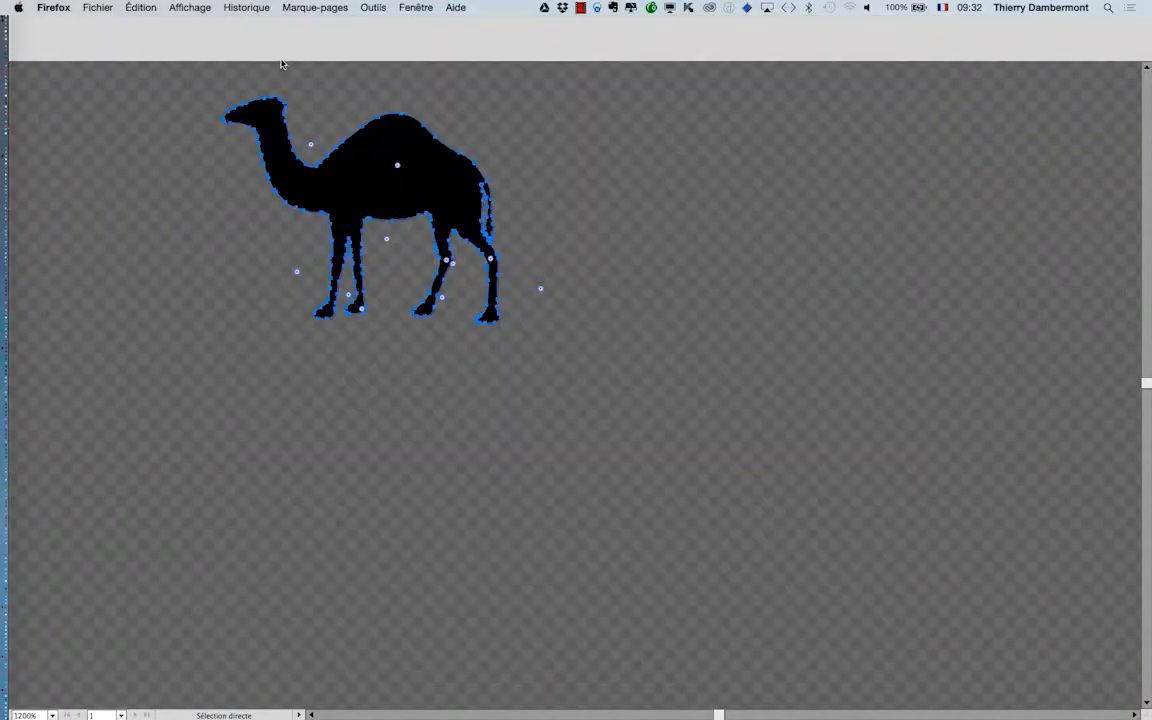
{"action": "left_click", "coordinate": [222, 94]}
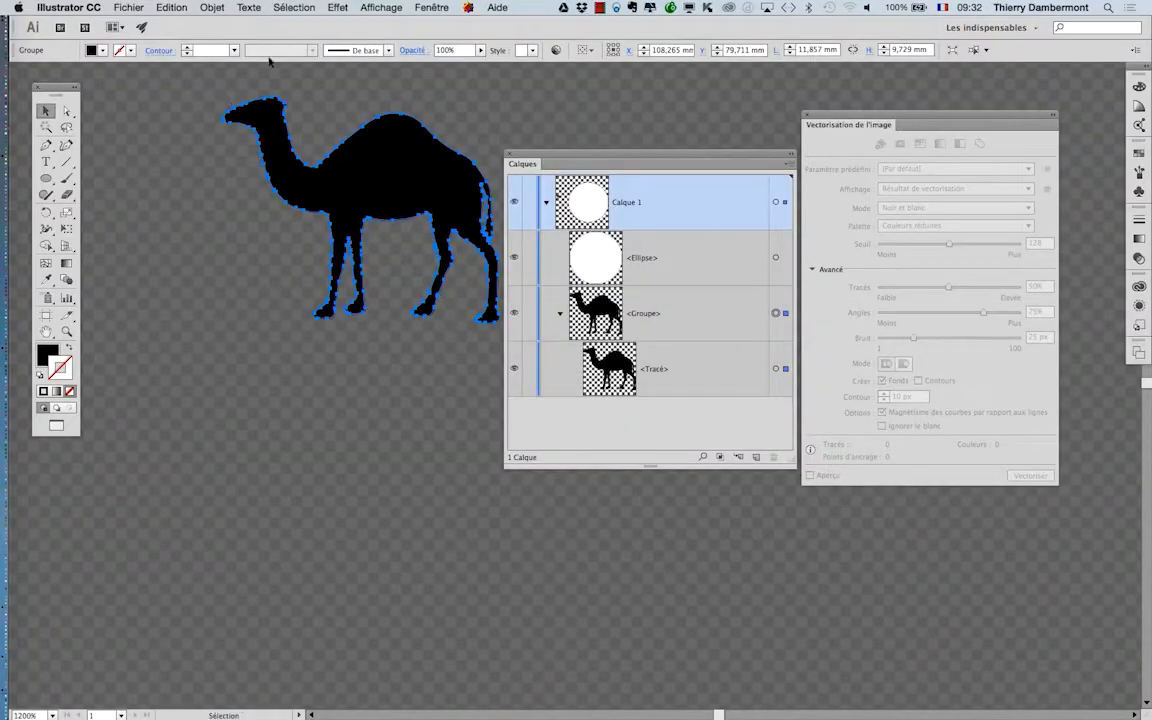
{"action": "left_click_drag", "start_coordinate": [608, 166], "coordinate": [678, 128]}
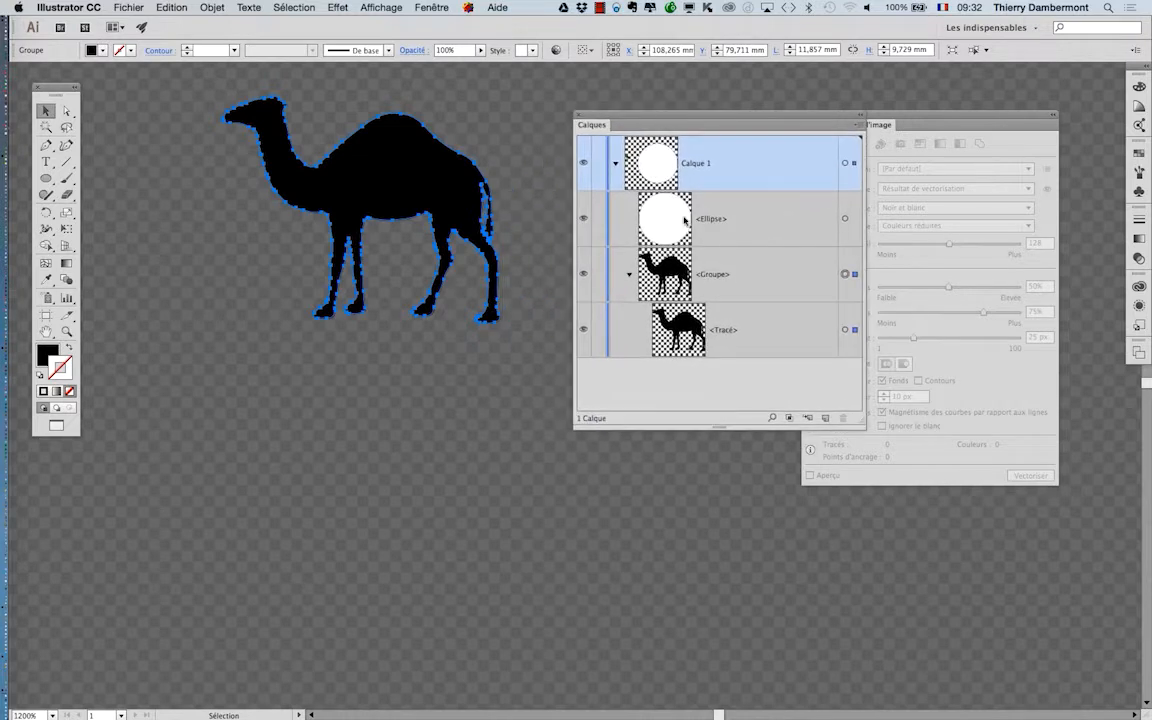
Step: Collapse the camel group in the layers list and place a duplicate of the camel directly below the original
{"action": "left_click", "coordinate": [628, 276]}
{"action": "left_click", "coordinate": [180, 187]}
{"action": "left_click", "coordinate": [316, 190]}
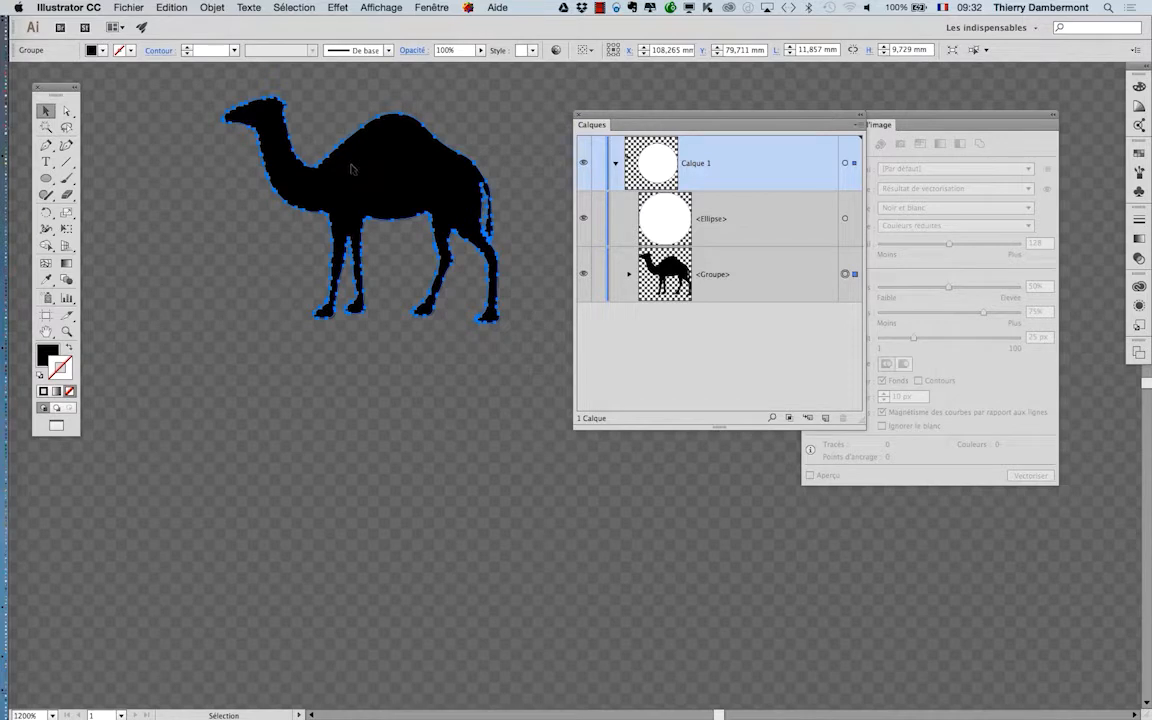
{"action": "left_click_drag", "start_coordinate": [351, 169], "coordinate": [361, 394]}
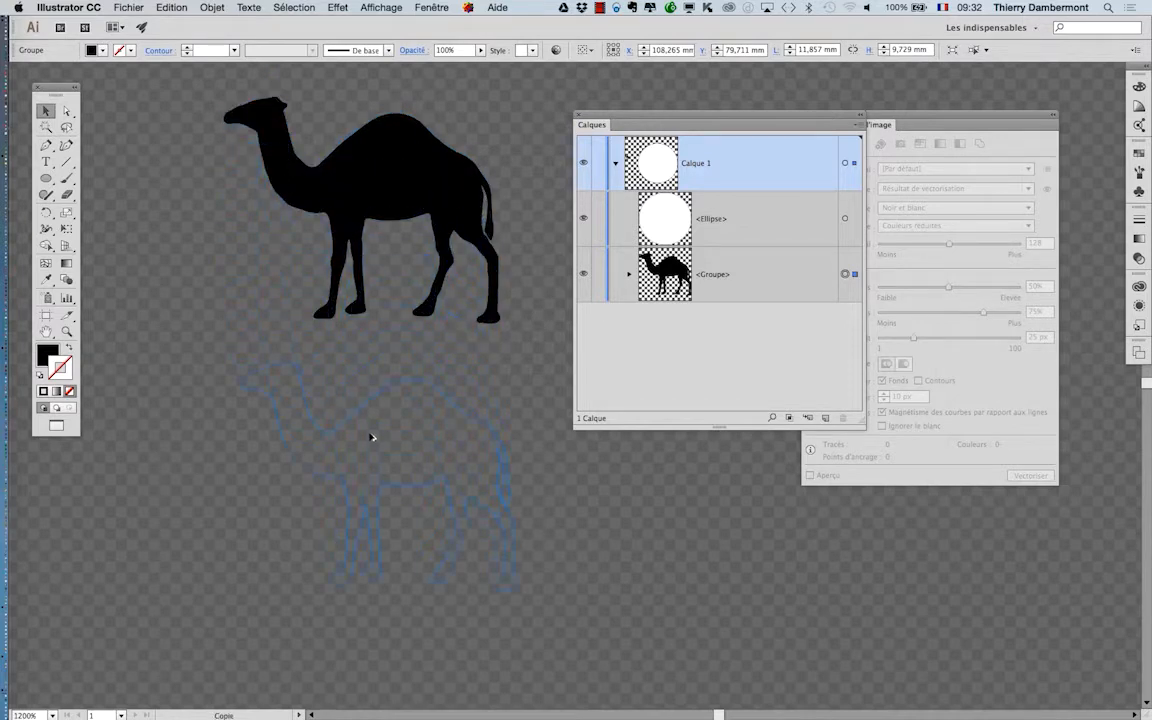
{"action": "left_click_drag", "start_coordinate": [371, 437], "coordinate": [375, 437]}
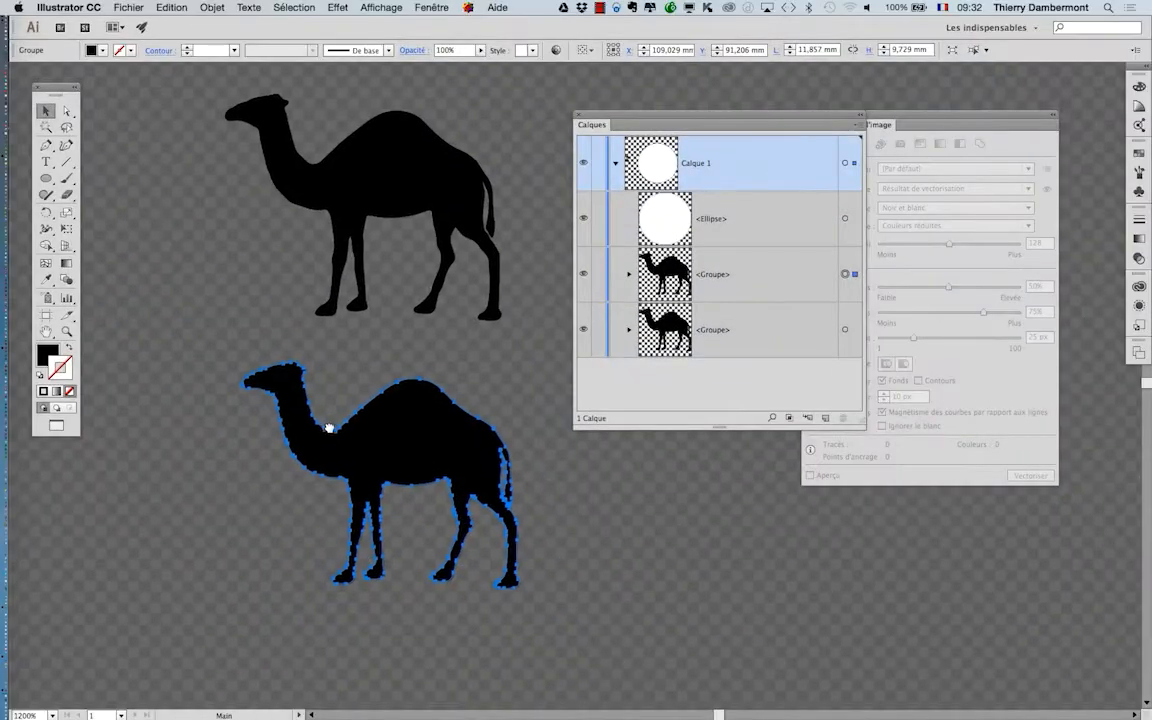
{"action": "left_click_drag", "start_coordinate": [329, 419], "coordinate": [265, 296]}
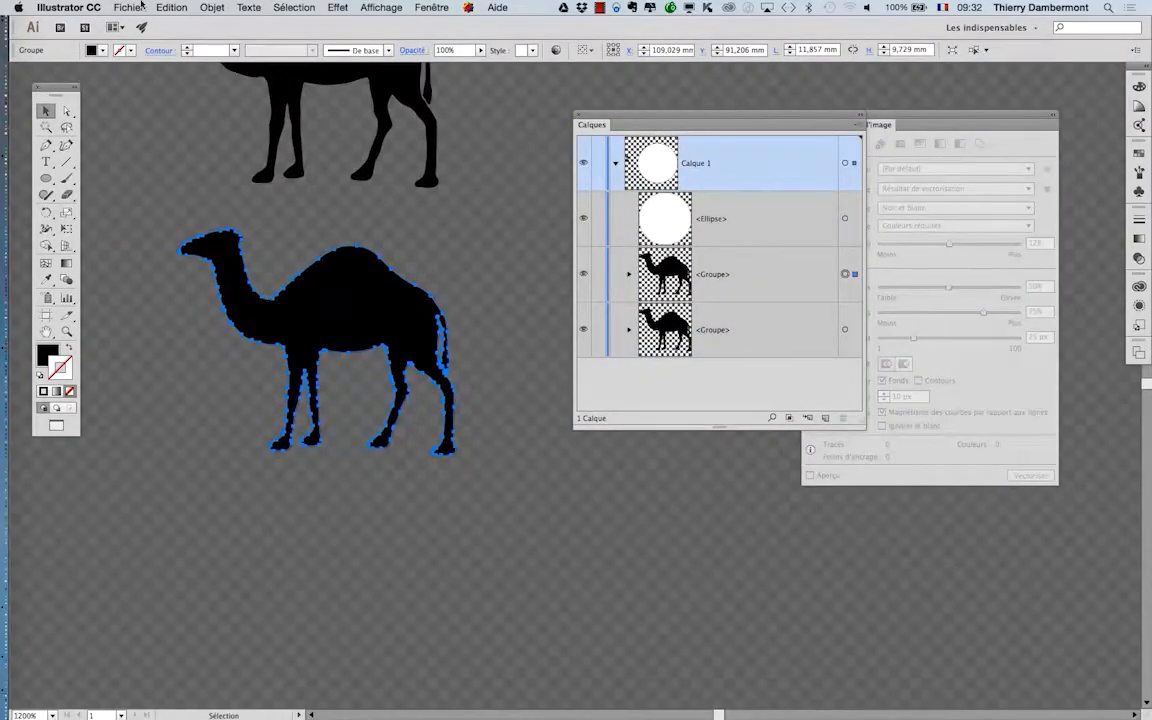
Step: Save the document as a new version named motif - 04.ai, keeping the Illustrator CC options
{"action": "left_click", "coordinate": [141, 5]}
{"action": "left_click", "coordinate": [147, 118]}
{"action": "left_click_drag", "start_coordinate": [588, 86], "coordinate": [774, 139]}
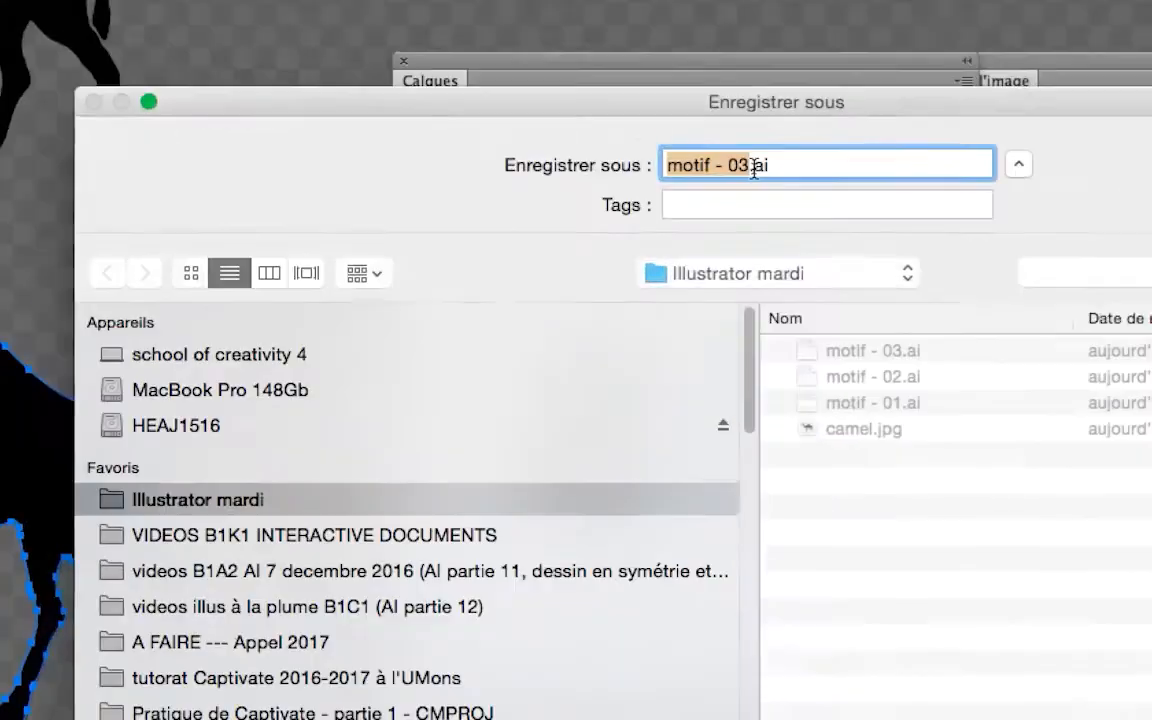
{"action": "left_click", "coordinate": [750, 167]}
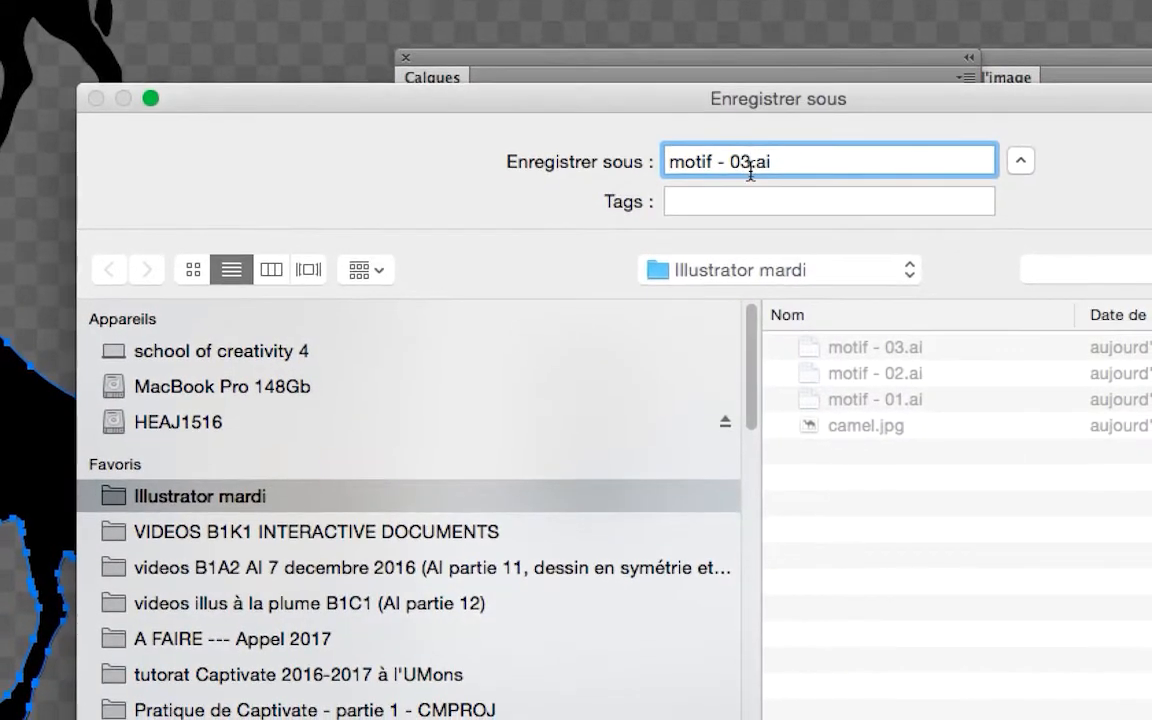
{"action": "key", "text": "BackSpace"}
{"action": "type", "text": "4"}
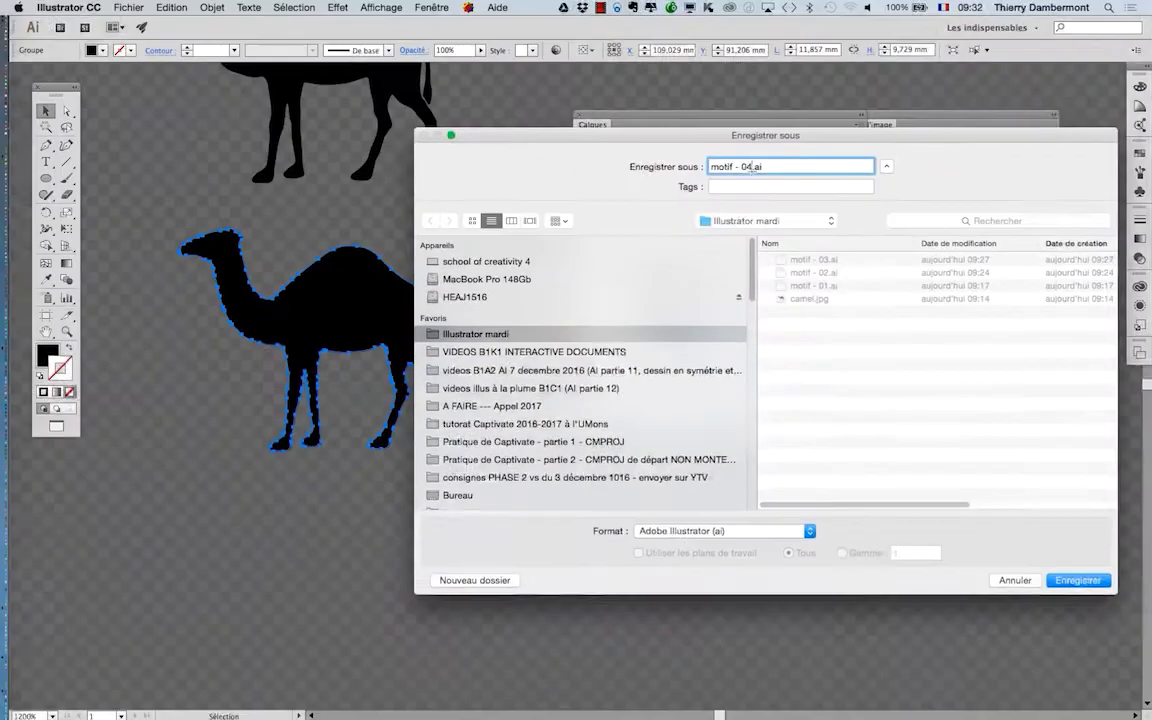
{"action": "key", "text": "Return"}
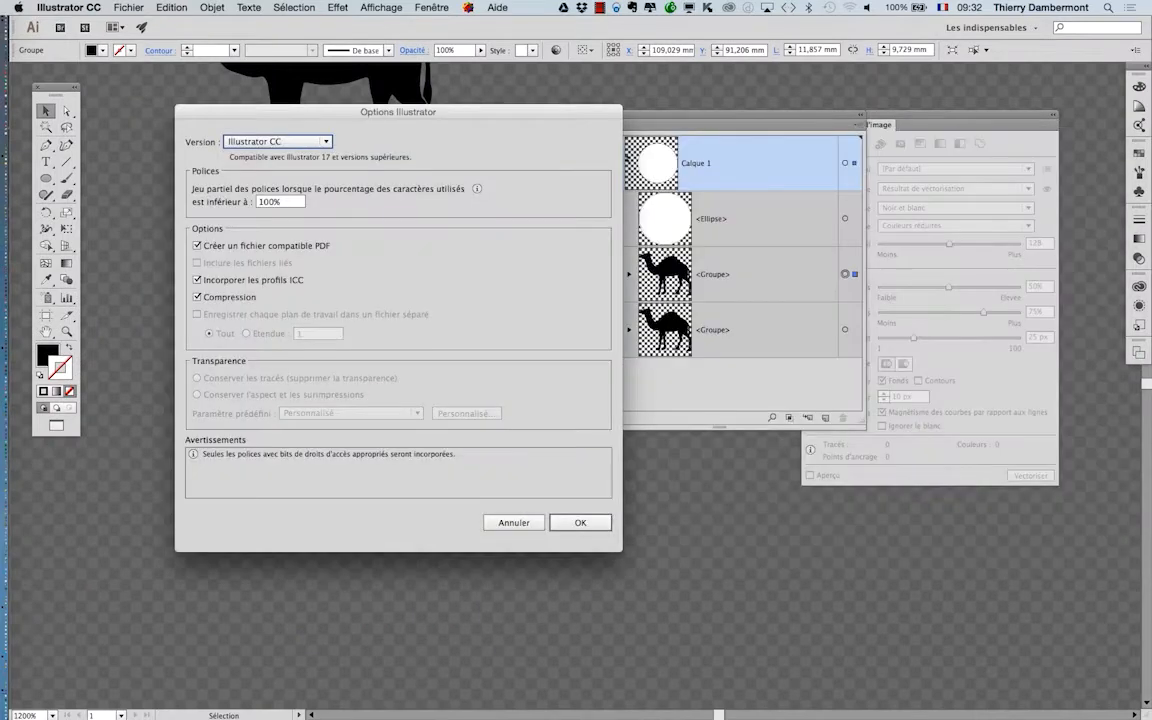
{"action": "key", "text": "Return"}
Step: Reselect the lower camel copy and clear the space around it by moving the image tracing settings aside and closing the layers list
{"action": "mouse_move", "coordinate": [320, 300]}
{"action": "left_mouse_down"}
{"action": "mouse_move", "coordinate": [322, 390]}
{"action": "mouse_move", "coordinate": [315, 297]}
{"action": "left_mouse_up"}
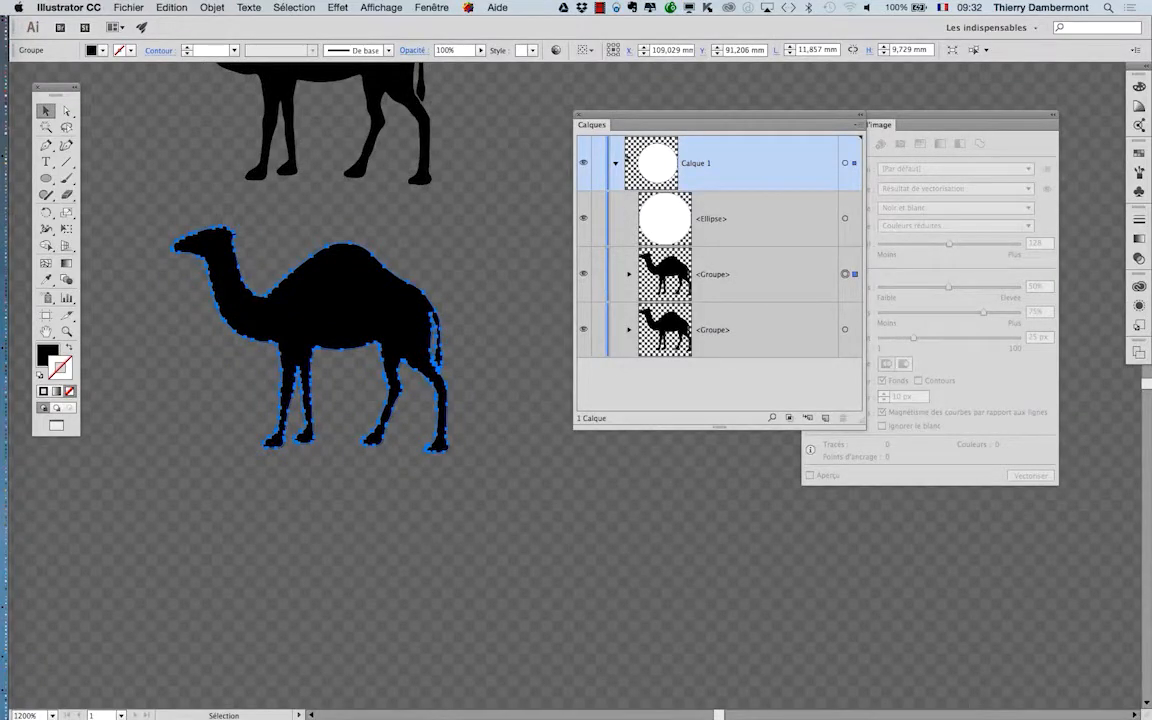
{"action": "key", "text": "super+shift+a"}
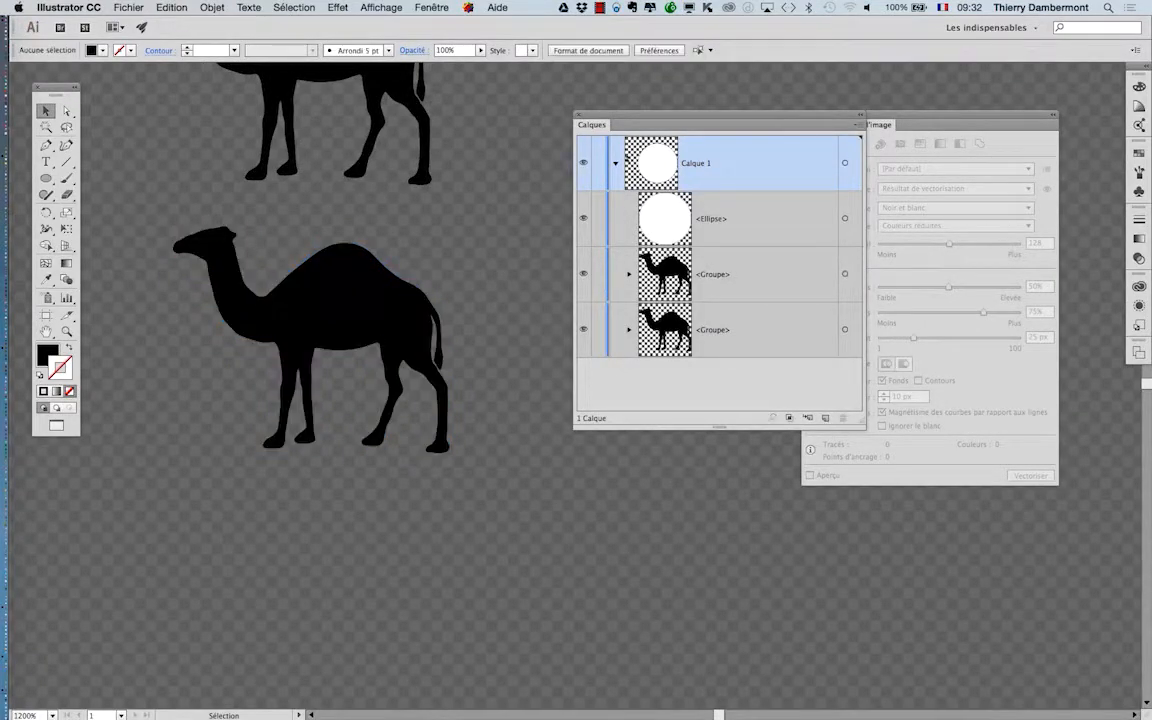
{"action": "left_click", "coordinate": [309, 300]}
{"action": "scroll", "coordinate": [250, 341], "scroll_direction": "up", "scroll_amount": 1}
{"action": "scroll", "coordinate": [330, 380], "scroll_direction": "up", "scroll_amount": 3}
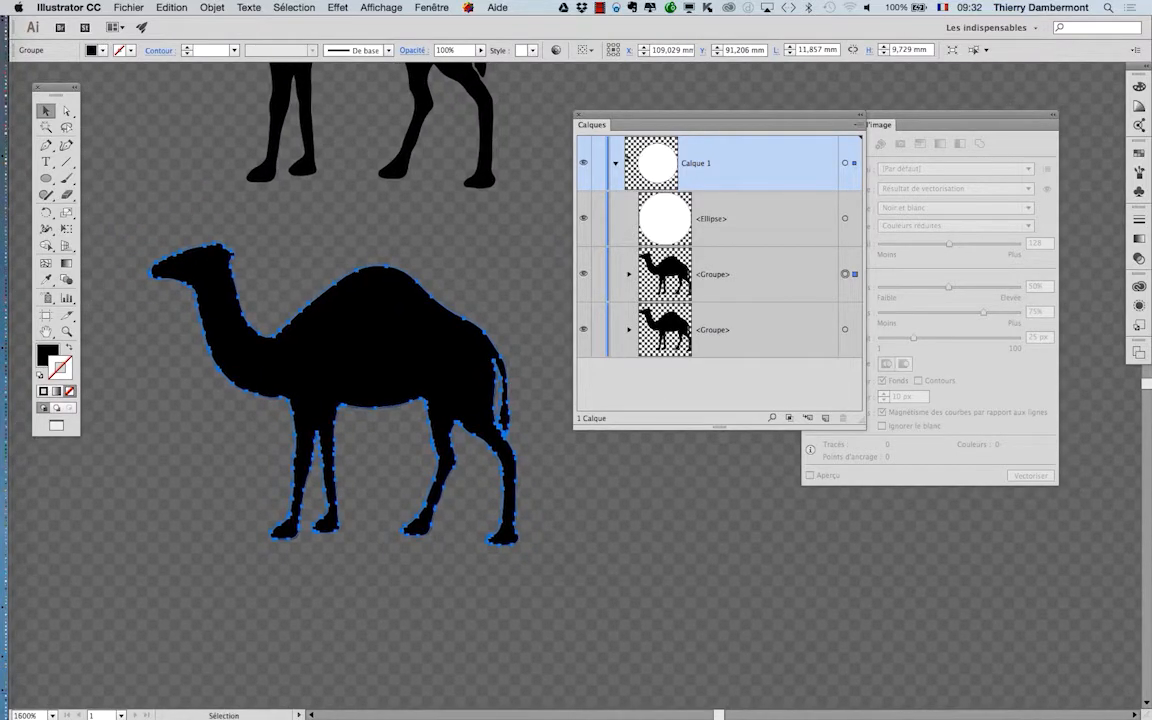
{"action": "left_click_drag", "start_coordinate": [600, 124], "coordinate": [170, 599]}
{"action": "left_click_drag", "start_coordinate": [925, 115], "coordinate": [1114, 82]}
{"action": "left_click_drag", "start_coordinate": [288, 591], "coordinate": [288, 402]}
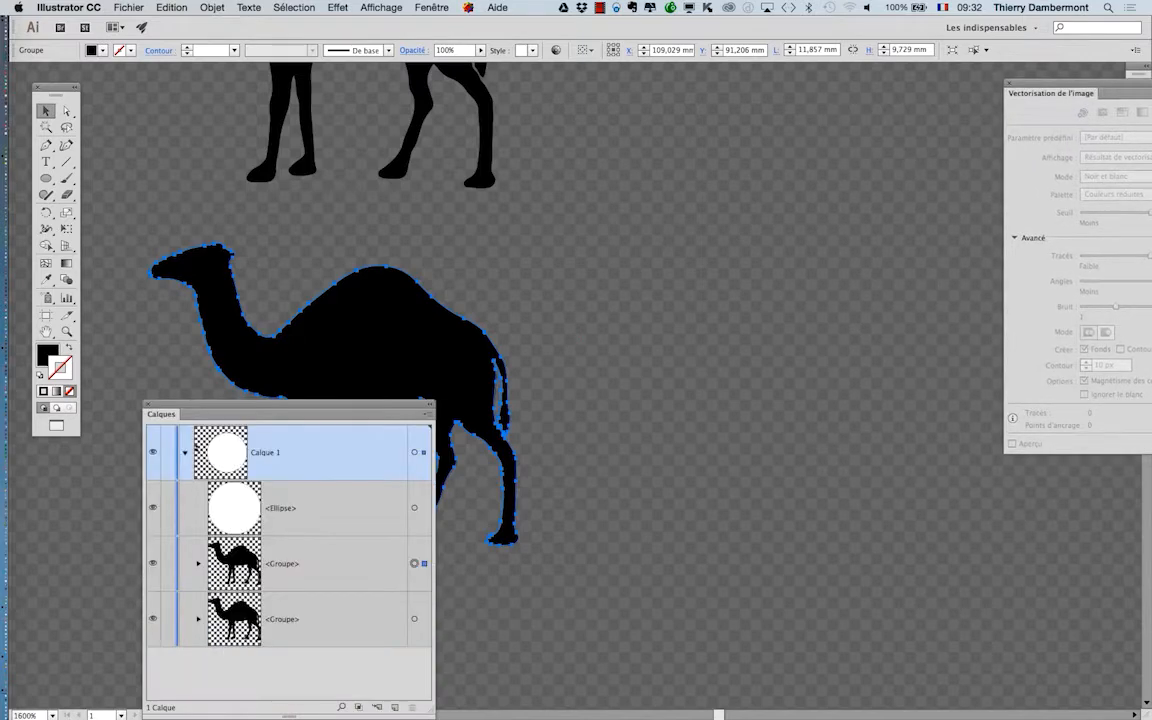
{"action": "left_click", "coordinate": [211, 7]}
{"action": "left_click", "coordinate": [156, 413]}
{"action": "left_click", "coordinate": [148, 404]}
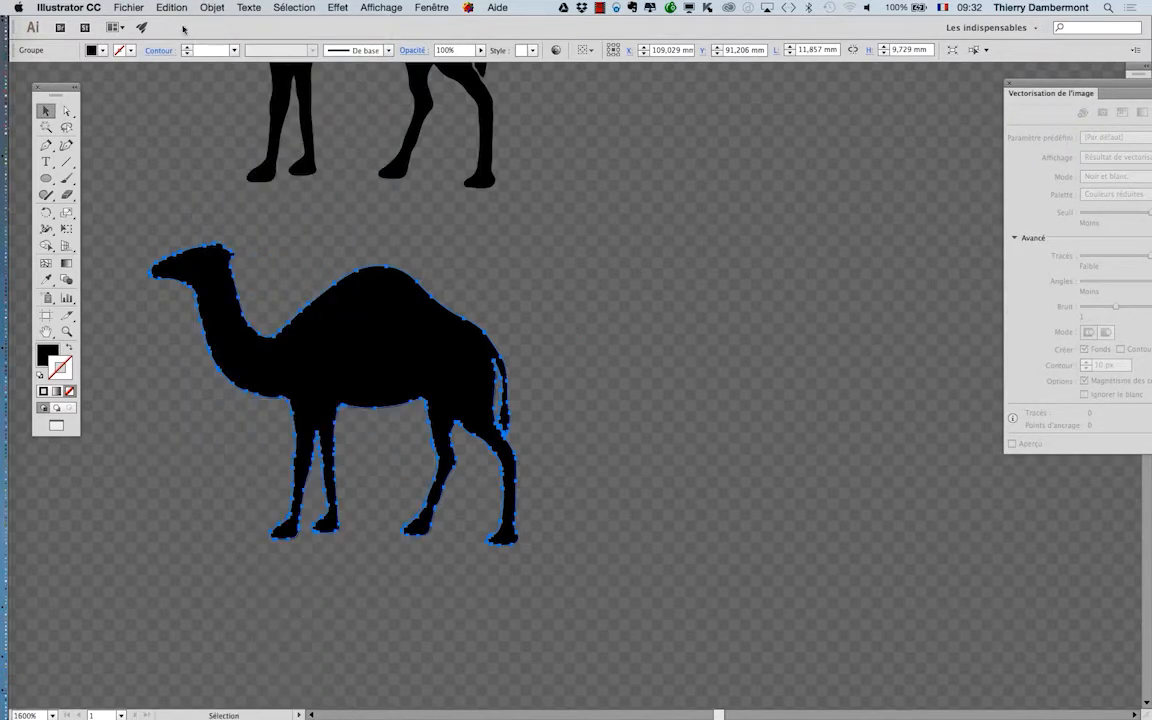
Step: Start simplifying the lower camel's path with the preview on, trying 94% curve precision and a 98° angle threshold
{"action": "left_click", "coordinate": [205, 7]}
{"action": "mouse_move", "coordinate": [290, 265]}
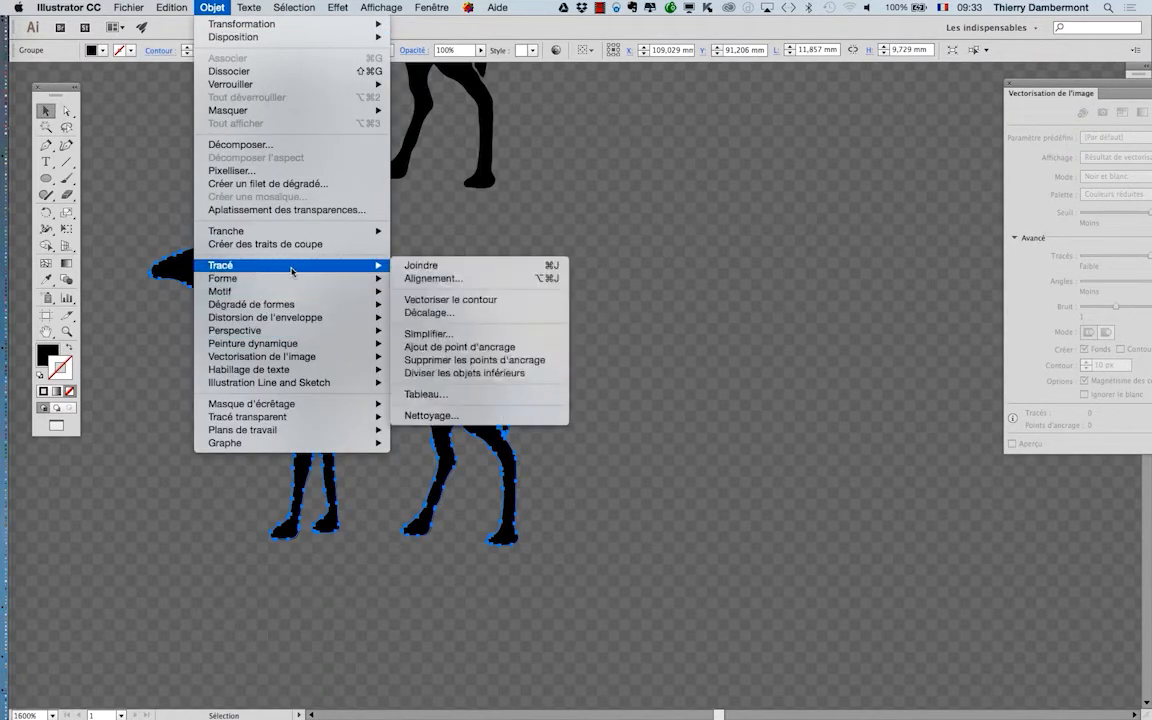
{"action": "left_click", "coordinate": [505, 333]}
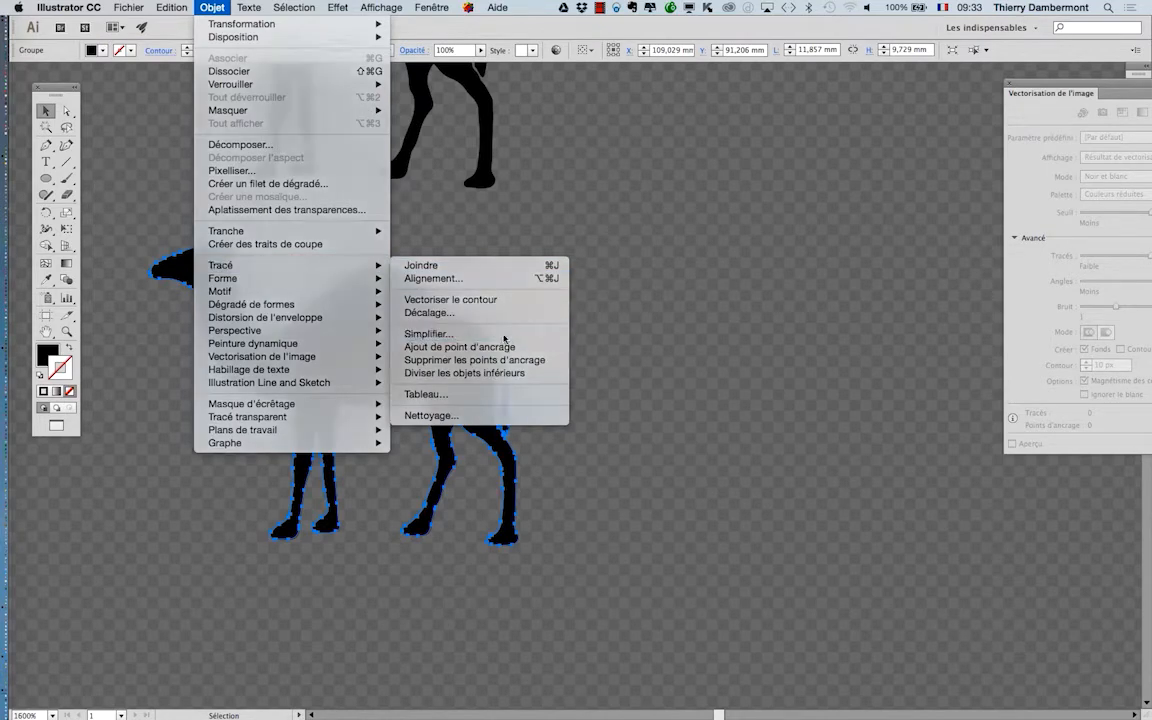
{"action": "left_click_drag", "start_coordinate": [495, 273], "coordinate": [689, 277]}
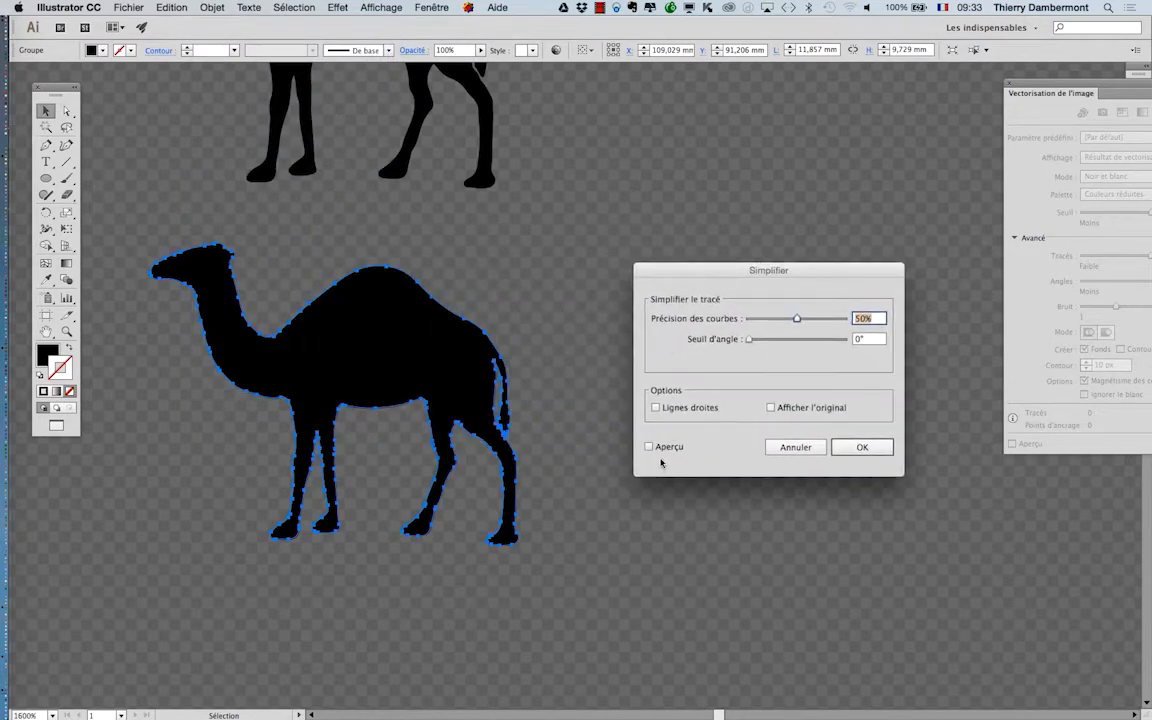
{"action": "left_click", "coordinate": [649, 447]}
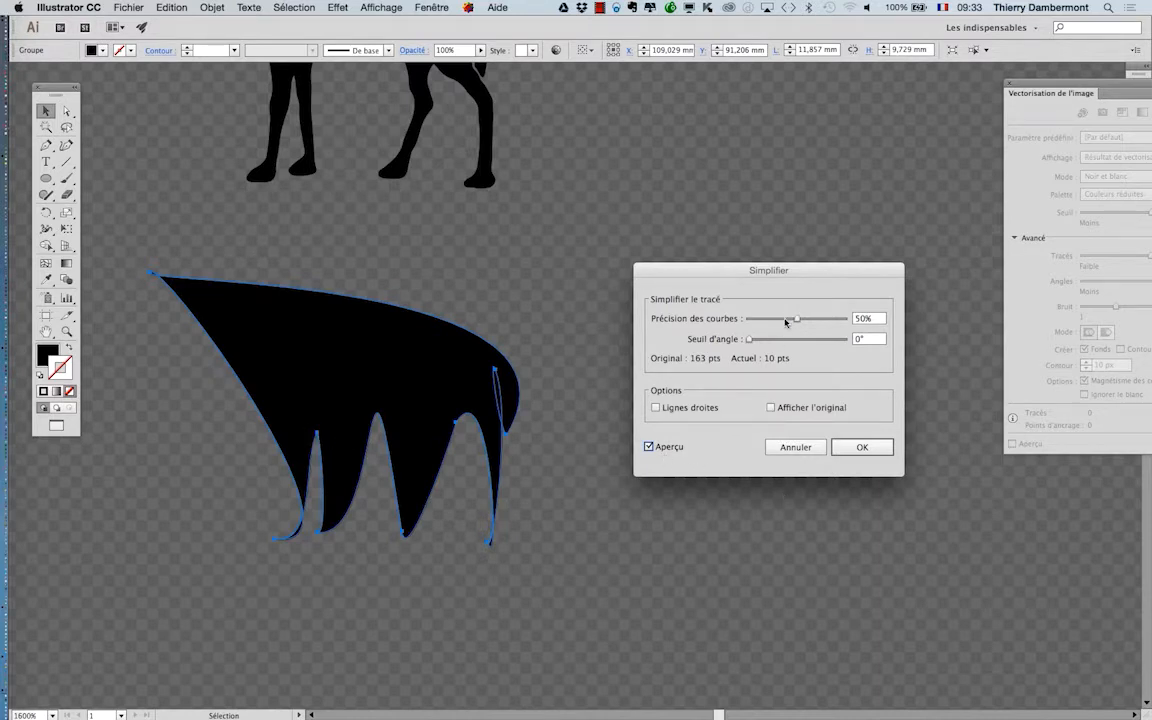
{"action": "left_click_drag", "start_coordinate": [786, 322], "coordinate": [839, 319]}
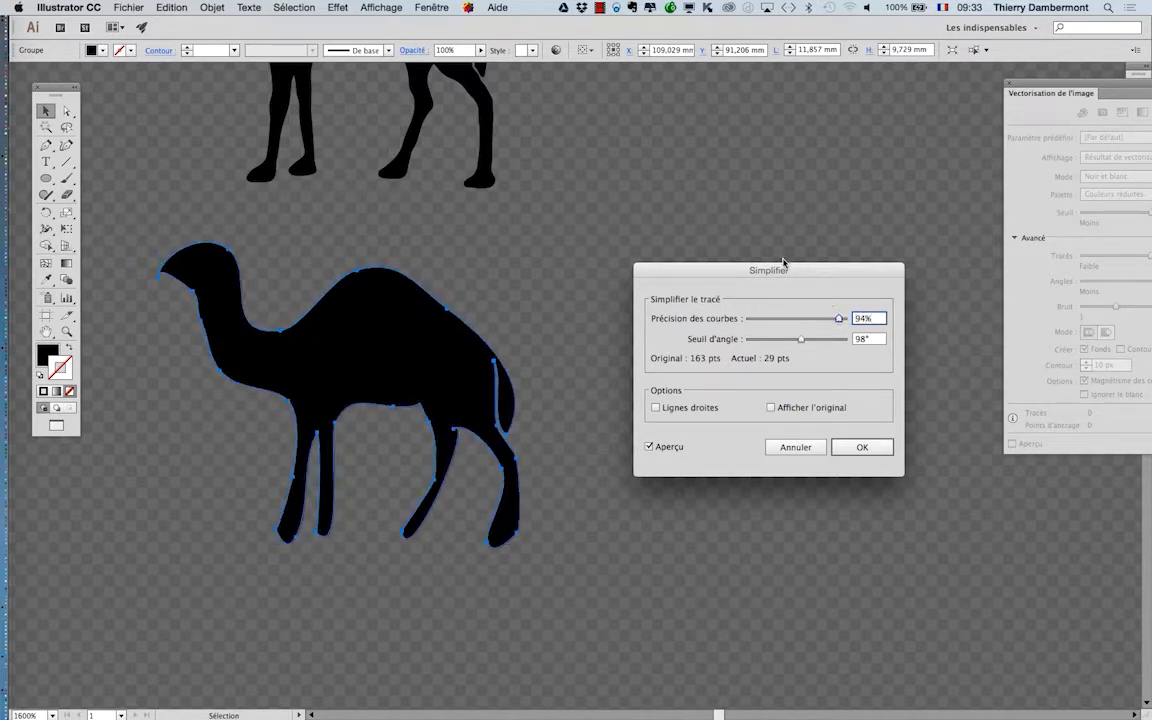
{"action": "left_click_drag", "start_coordinate": [788, 275], "coordinate": [848, 248]}
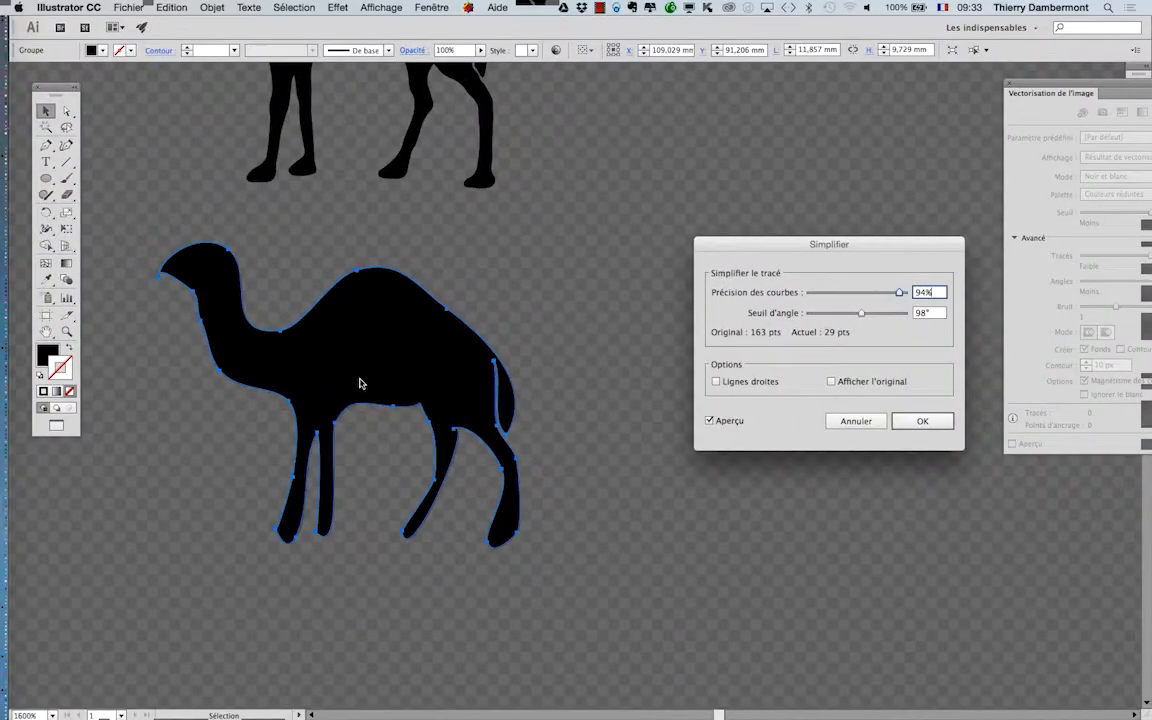
Step: Try 100% curve precision, then set the precision to 95% and the angle threshold to 152°
{"action": "left_click_drag", "start_coordinate": [877, 304], "coordinate": [766, 208]}
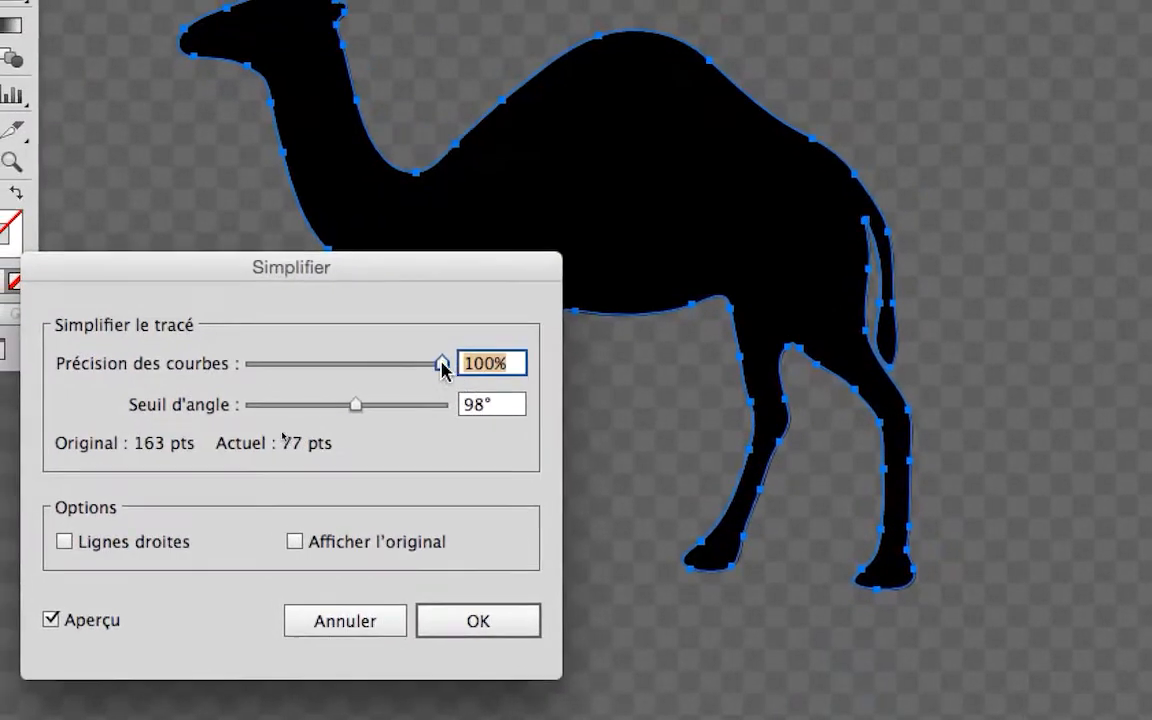
{"action": "left_click", "coordinate": [637, 387]}
{"action": "left_click_drag", "start_coordinate": [442, 367], "coordinate": [437, 368]}
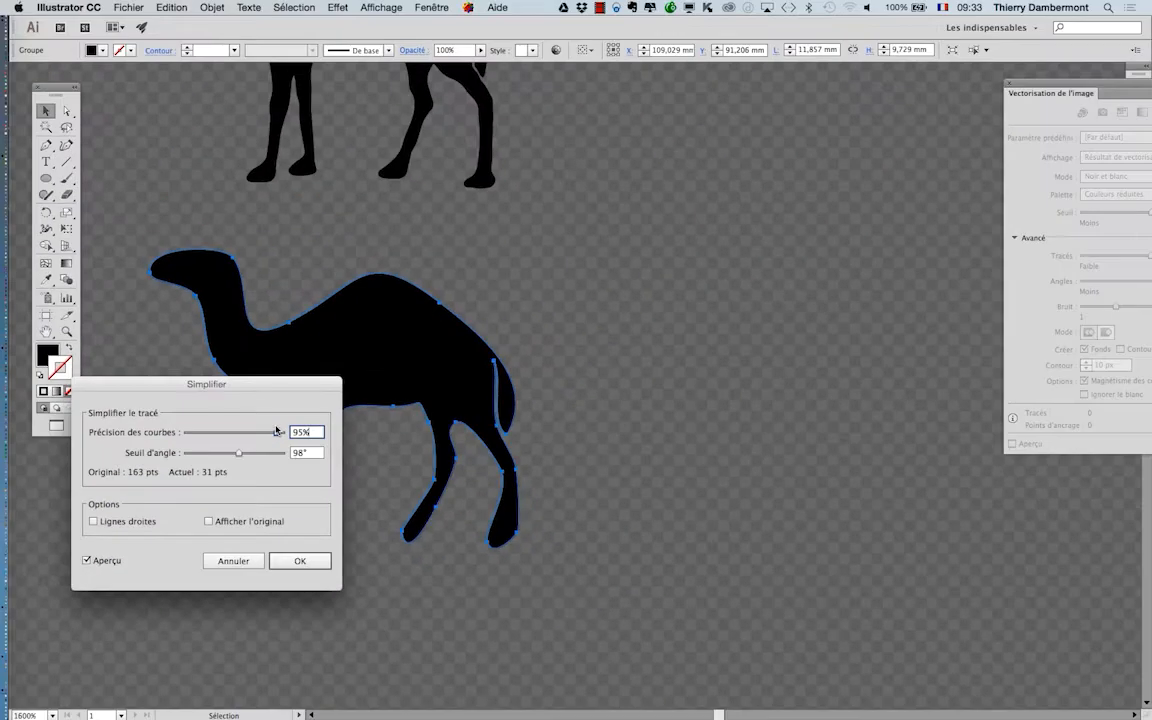
{"action": "left_click_drag", "start_coordinate": [267, 316], "coordinate": [830, 224]}
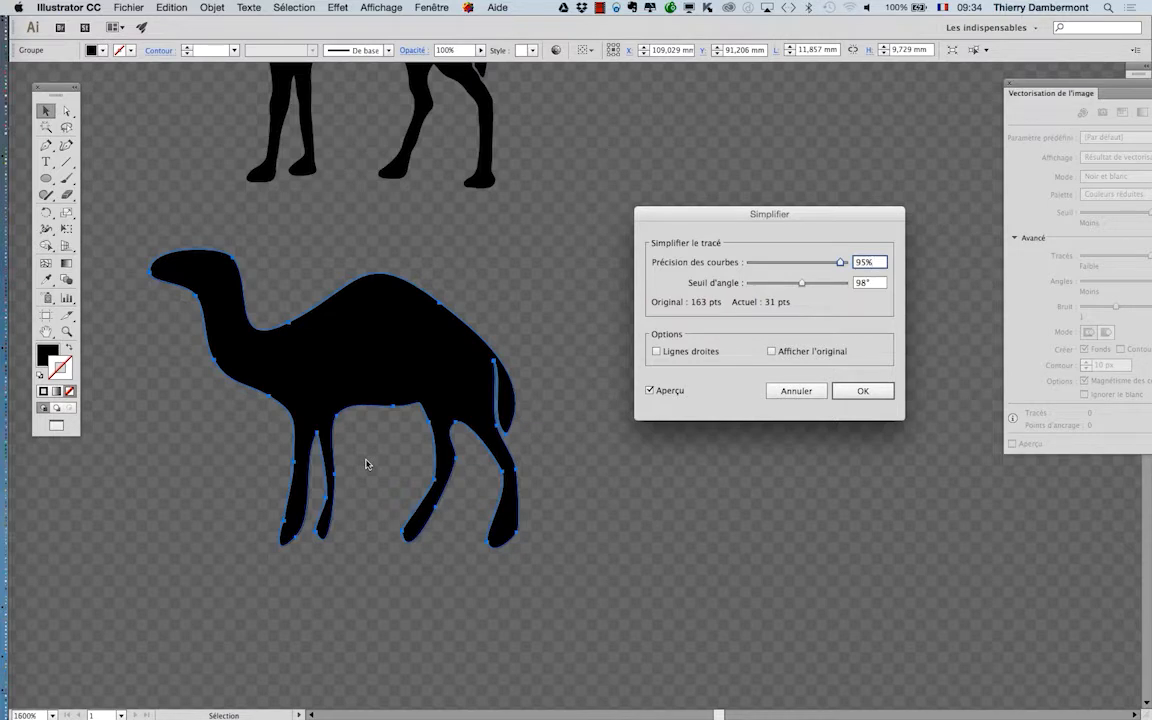
{"action": "left_click_drag", "start_coordinate": [796, 286], "coordinate": [829, 285]}
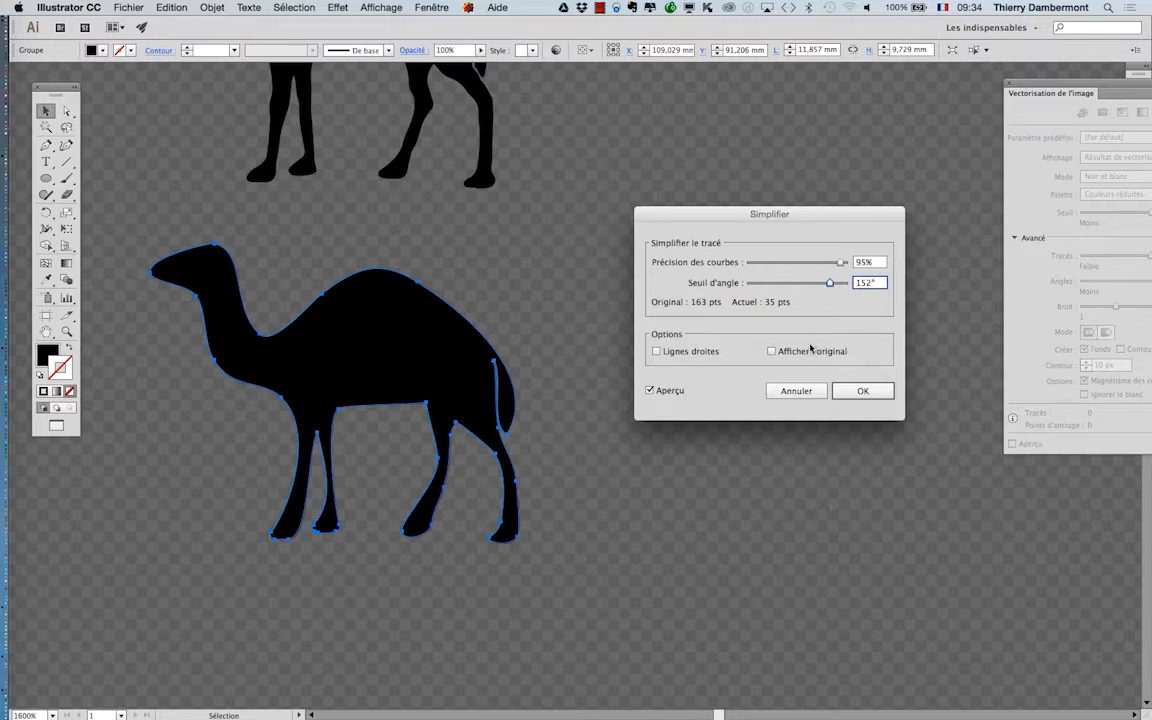
Step: Preview the original outline and the straight-lines option, leave both off and apply the simplification
{"action": "left_click", "coordinate": [771, 351]}
{"action": "left_click", "coordinate": [812, 351]}
{"action": "left_click", "coordinate": [810, 351]}
{"action": "left_click", "coordinate": [803, 351]}
{"action": "left_click", "coordinate": [660, 351]}
{"action": "left_click", "coordinate": [660, 351]}
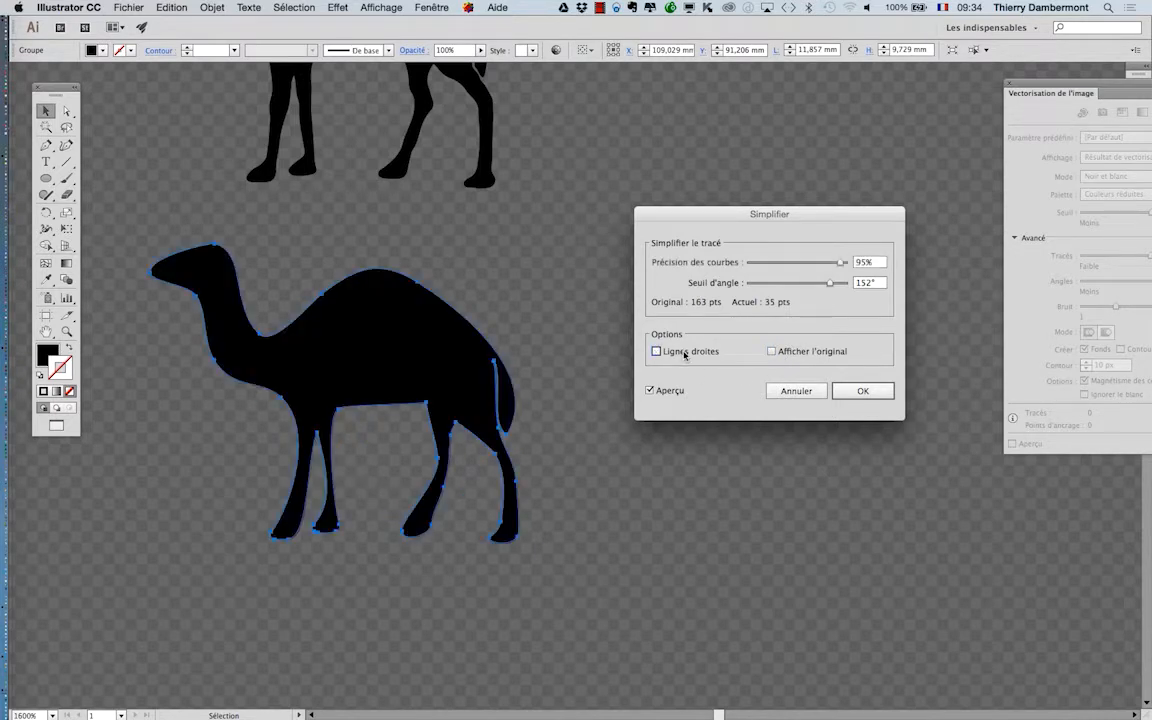
{"action": "left_click", "coordinate": [884, 397]}
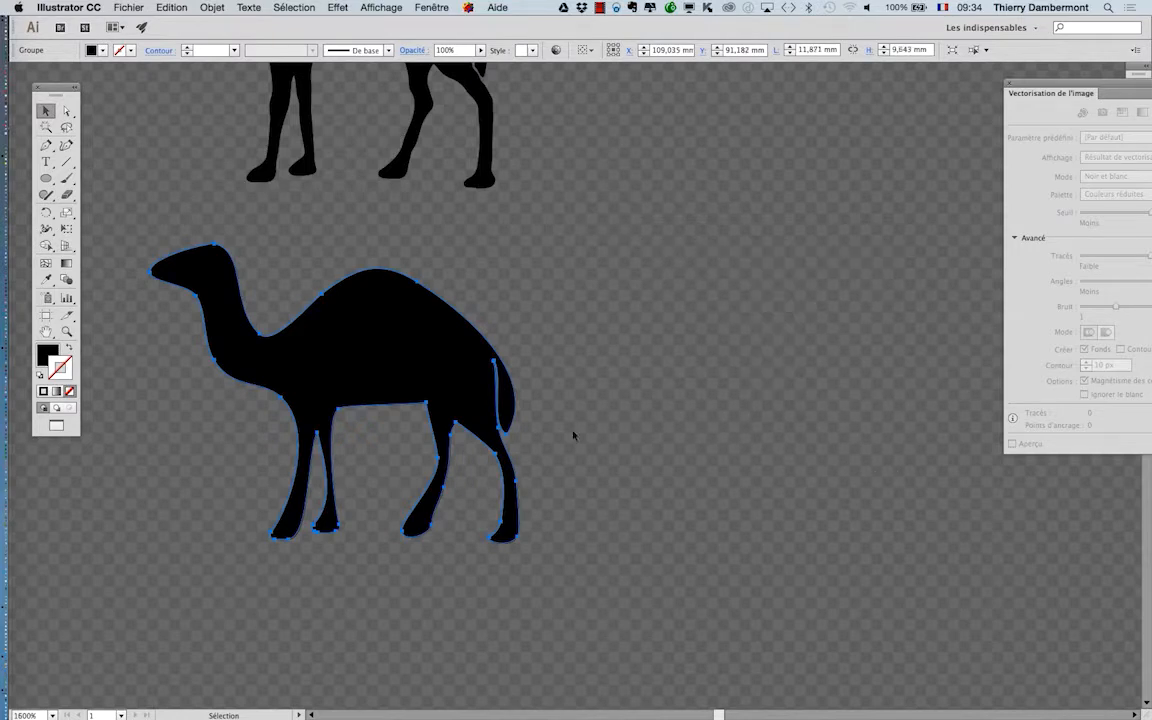
Step: Move the simplified camel to the right of the original, level with it, and compare both outlines with and without the selection
{"action": "scroll", "coordinate": [573, 435], "scroll_direction": "down", "scroll_amount": 1}
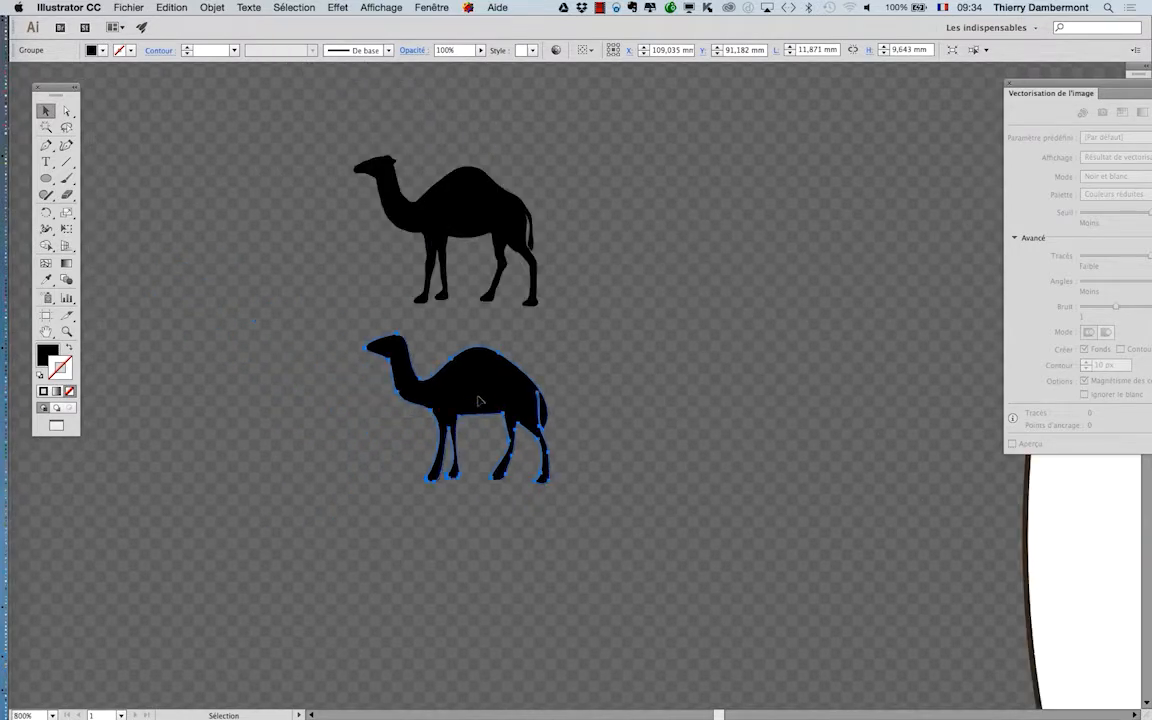
{"action": "left_click_drag", "start_coordinate": [479, 401], "coordinate": [659, 213]}
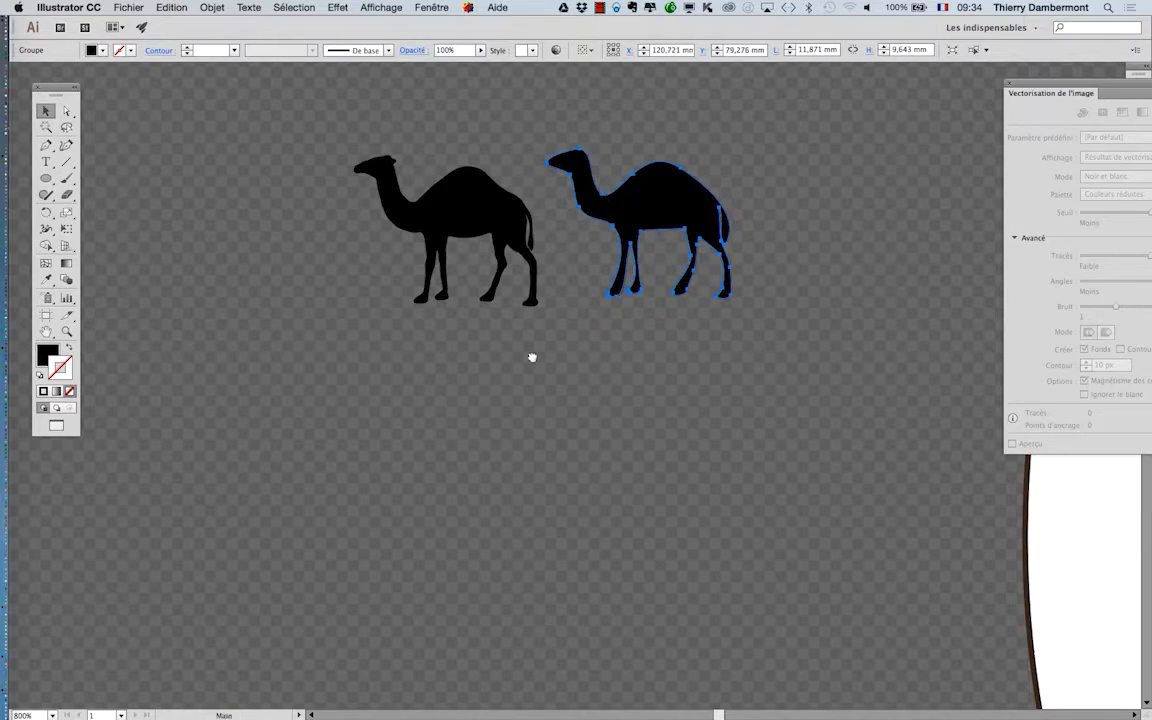
{"action": "left_click_drag", "start_coordinate": [532, 357], "coordinate": [419, 458]}
{"action": "scroll", "coordinate": [404, 404], "scroll_direction": "up", "scroll_amount": 1}
{"action": "scroll", "coordinate": [404, 404], "scroll_direction": "up", "scroll_amount": 1}
{"action": "scroll", "coordinate": [591, 543], "scroll_direction": "up", "scroll_amount": 2}
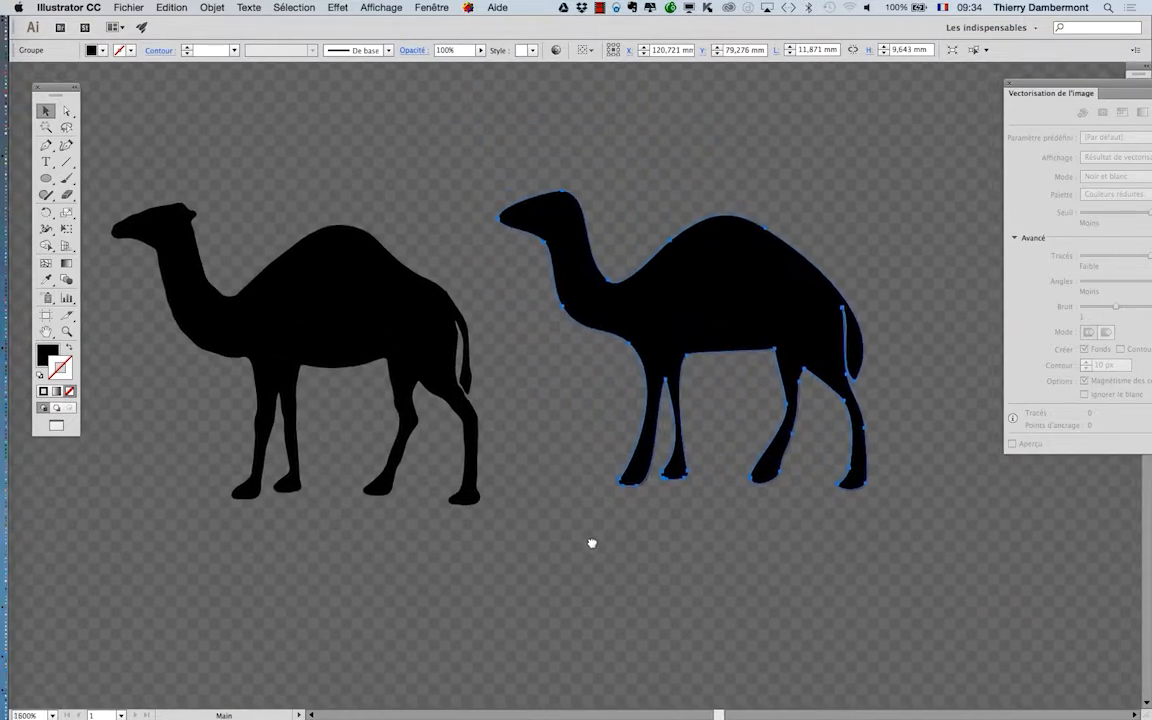
{"action": "left_click", "coordinate": [590, 560]}
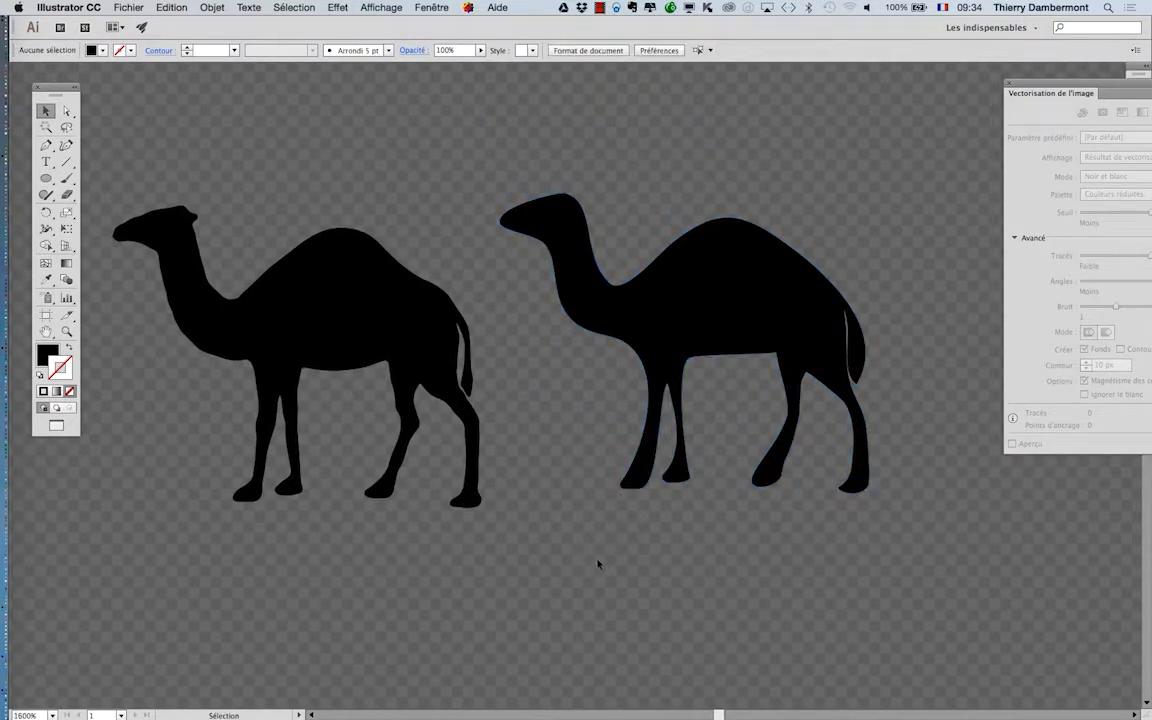
{"action": "left_click", "coordinate": [604, 305]}
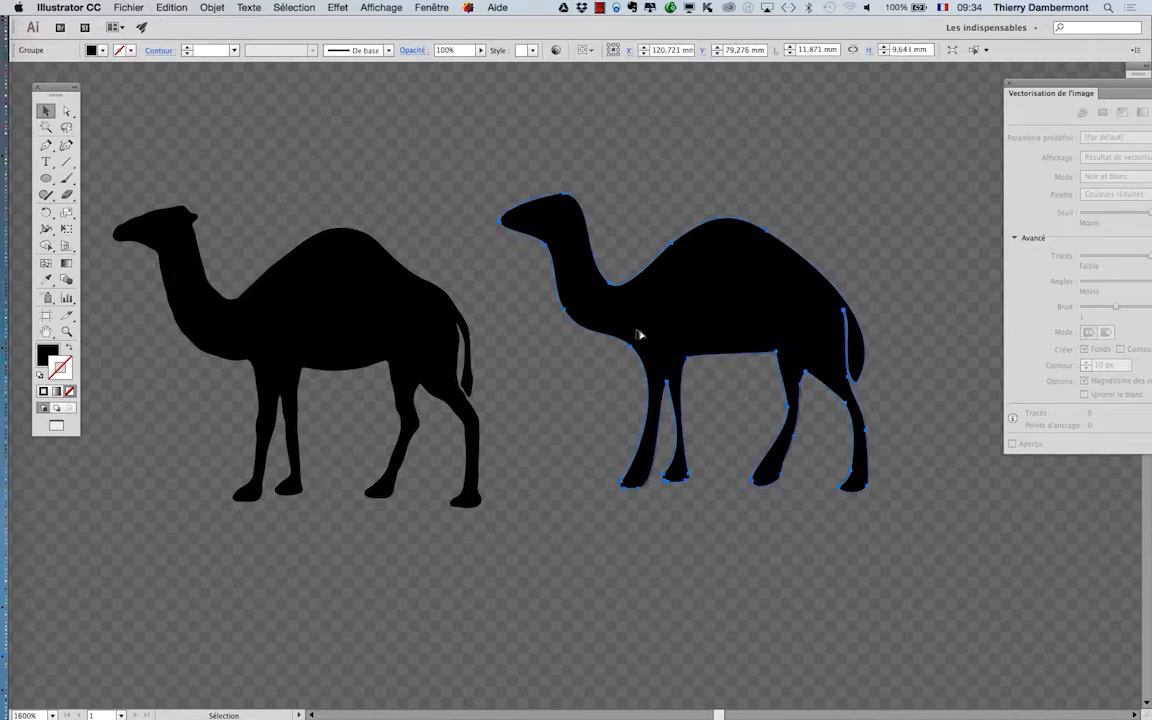
Step: Move the toolbox closer to the simplified camel and save the document as a new version named motif - 05.ai
{"action": "left_click_drag", "start_coordinate": [55, 89], "coordinate": [329, 80]}
{"action": "left_click", "coordinate": [128, 7]}
{"action": "left_click", "coordinate": [160, 115]}
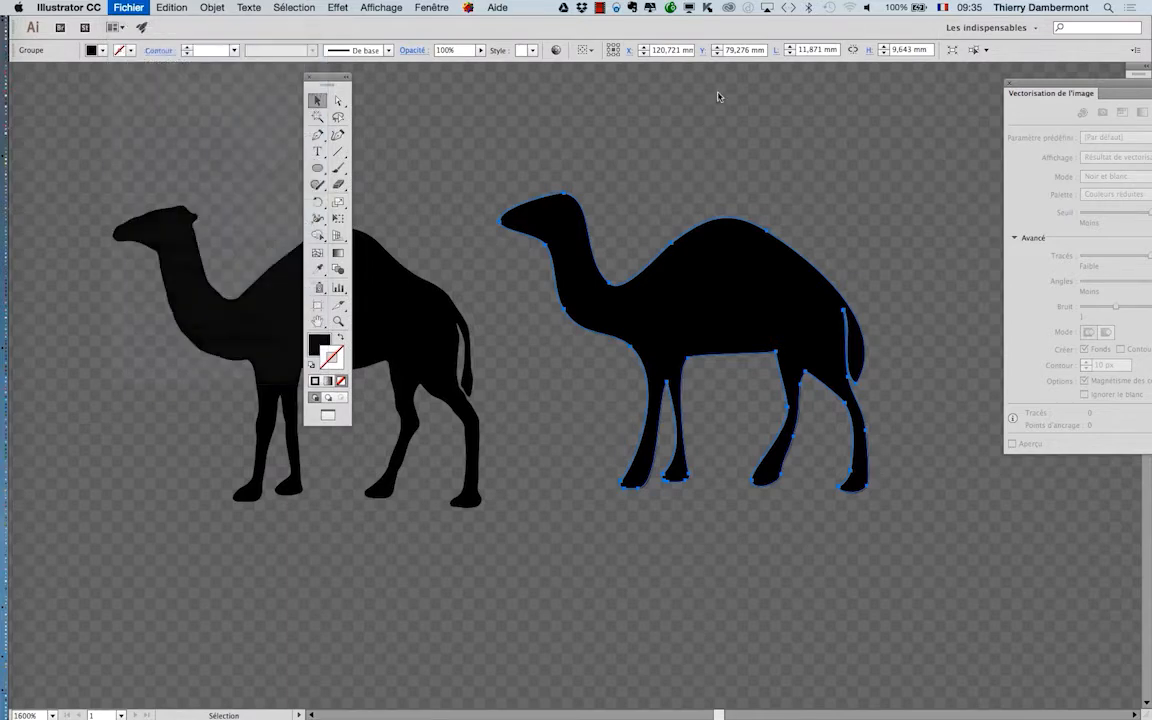
{"action": "left_click", "coordinate": [566, 109]}
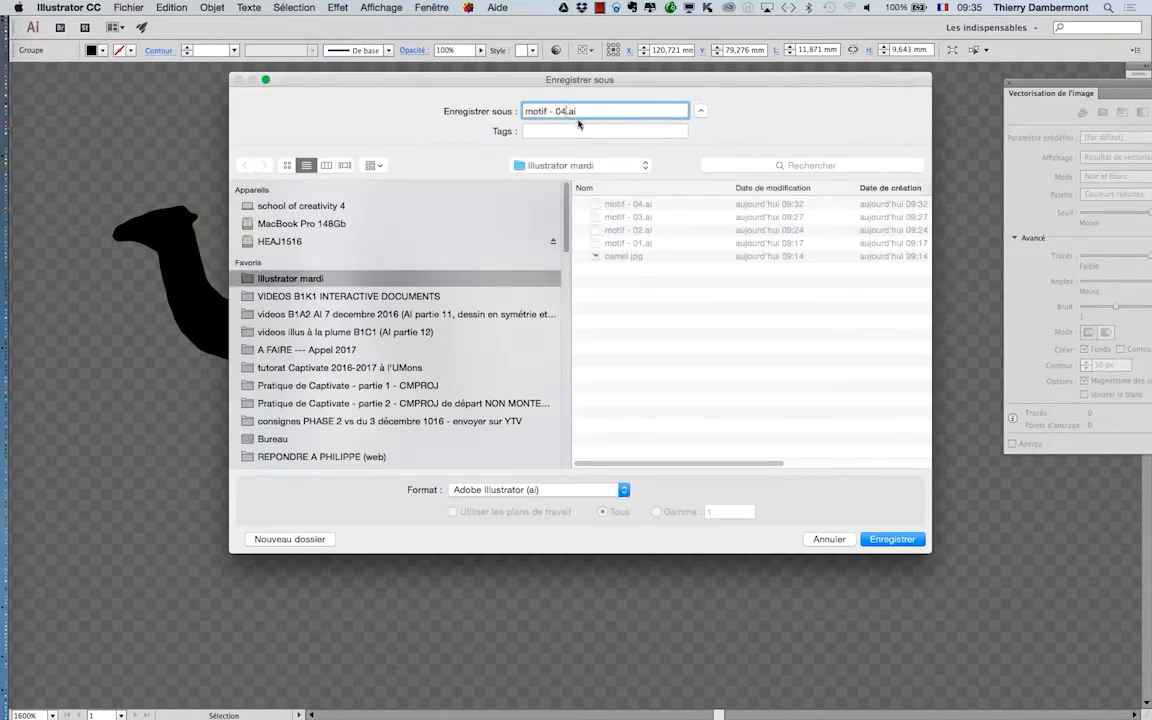
{"action": "type", "text": "5"}
{"action": "key", "text": "Return"}
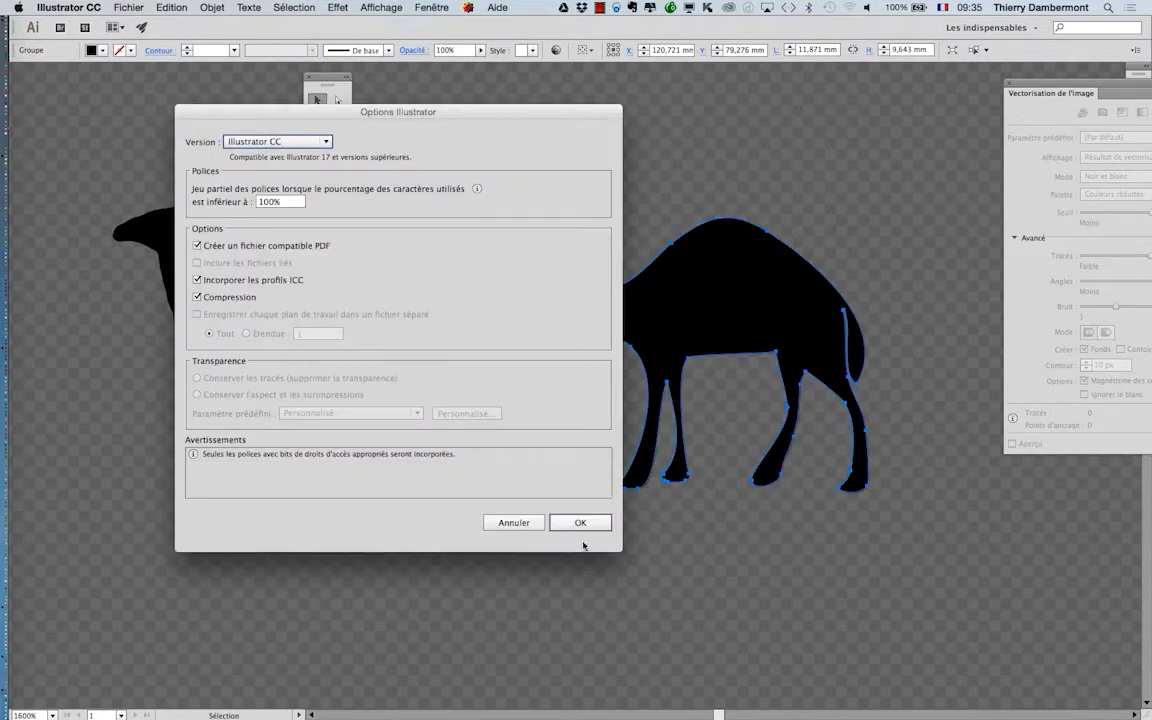
{"action": "left_click", "coordinate": [598, 527]}
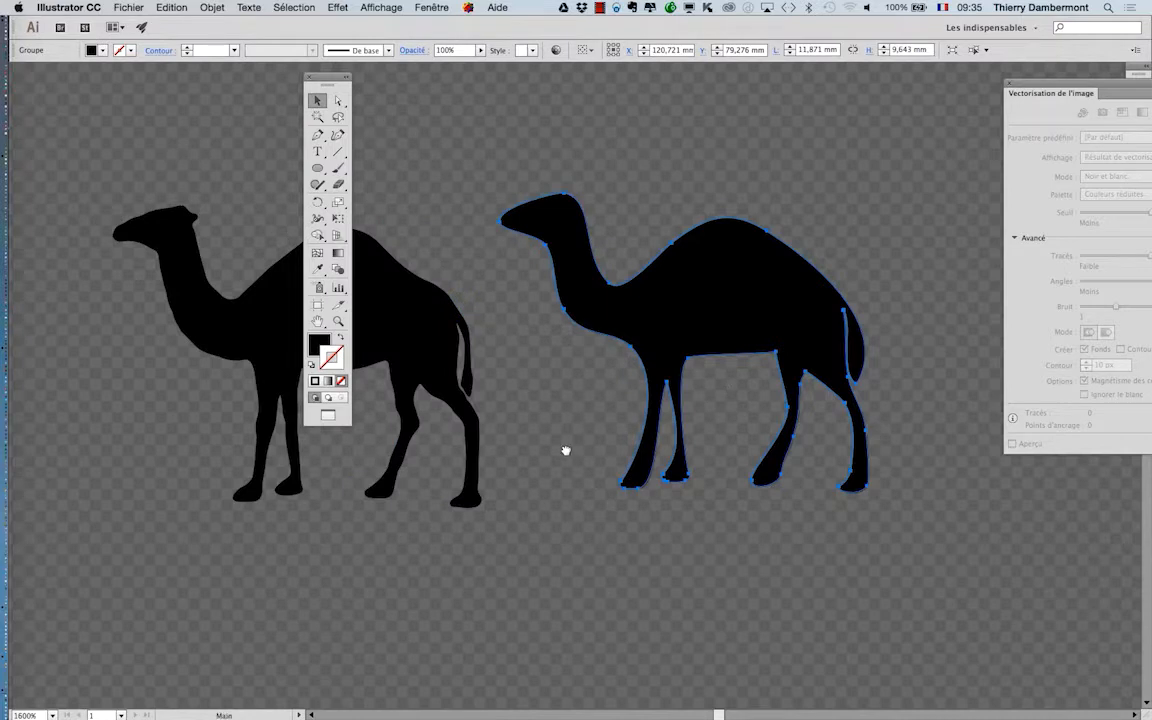
{"action": "left_click_drag", "start_coordinate": [566, 452], "coordinate": [216, 472]}
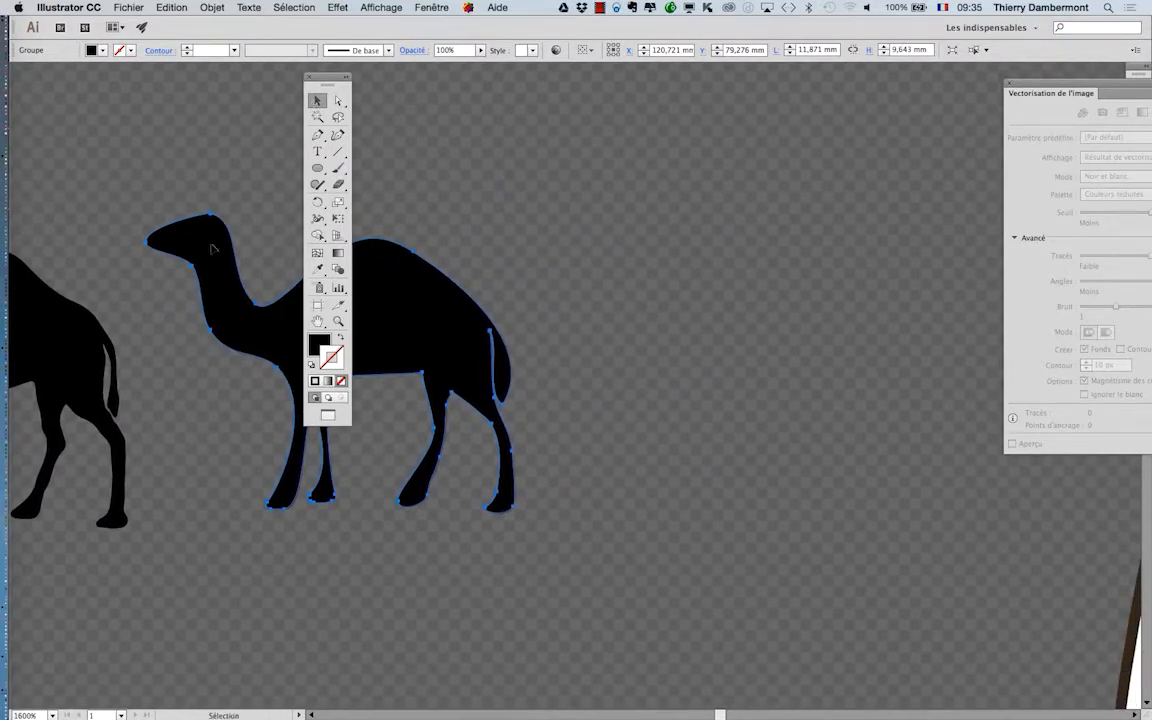
Step: Duplicate the simplified camel to its right and move the toolbox clear of the new copy
{"action": "left_click_drag", "start_coordinate": [213, 288], "coordinate": [614, 280]}
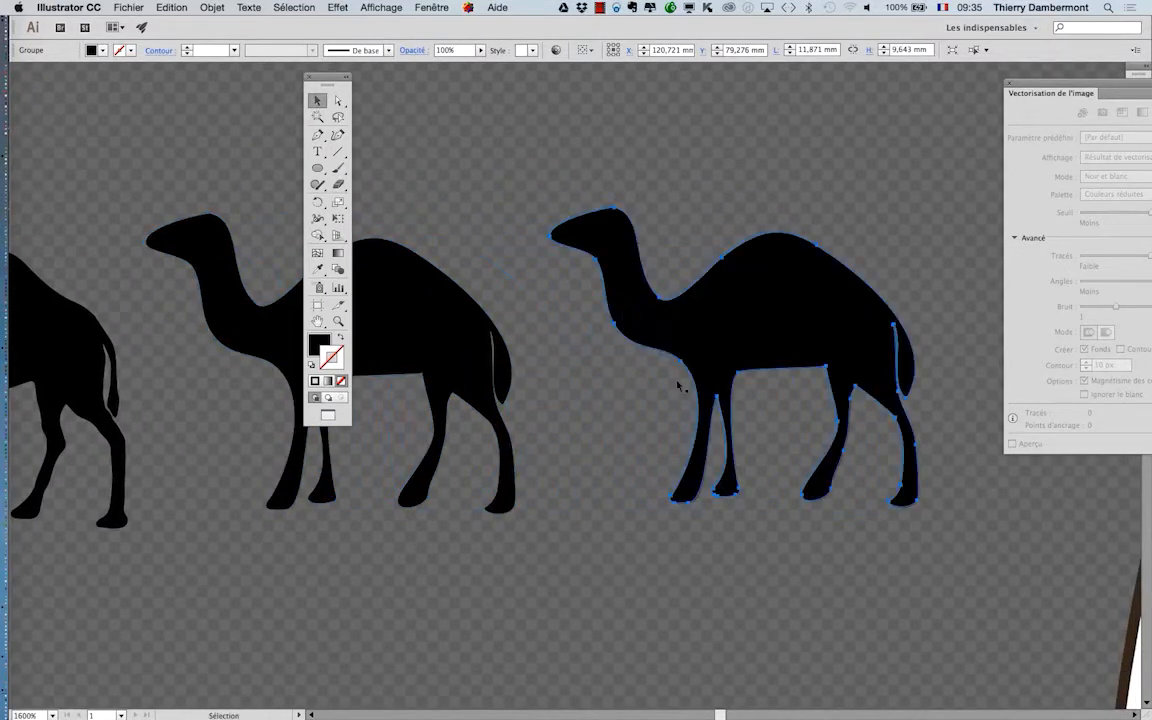
{"action": "scroll", "coordinate": [574, 487], "scroll_direction": "right", "scroll_amount": 5}
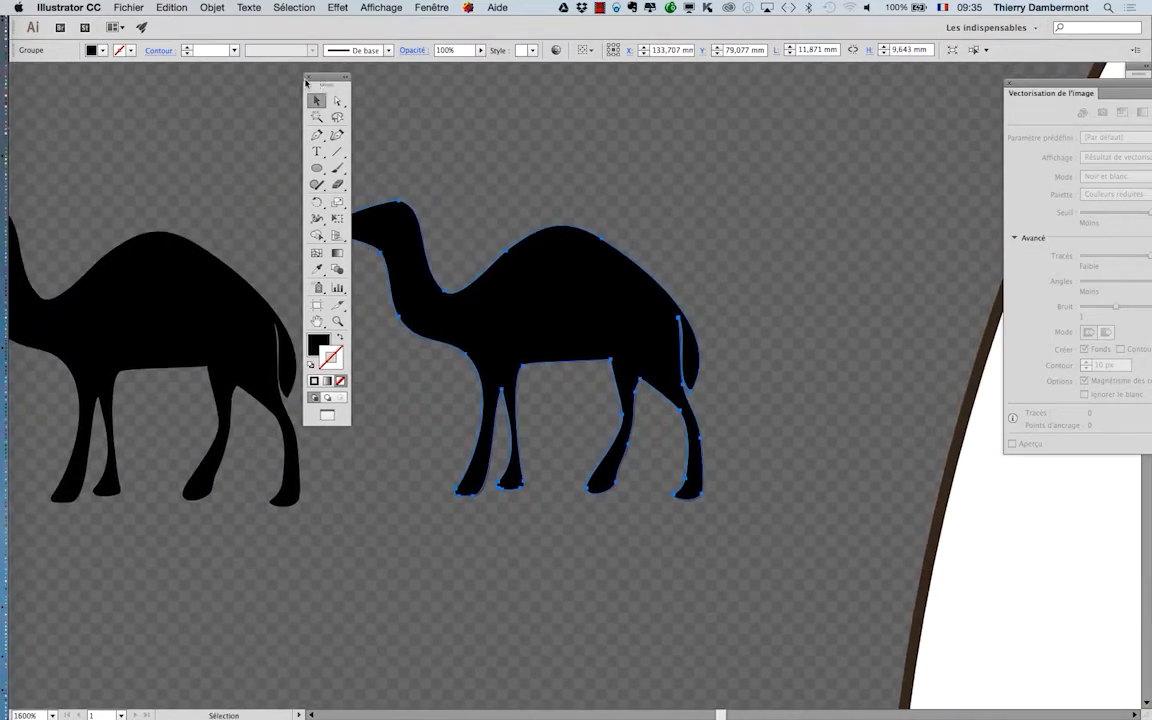
{"action": "left_click_drag", "start_coordinate": [332, 82], "coordinate": [170, 95]}
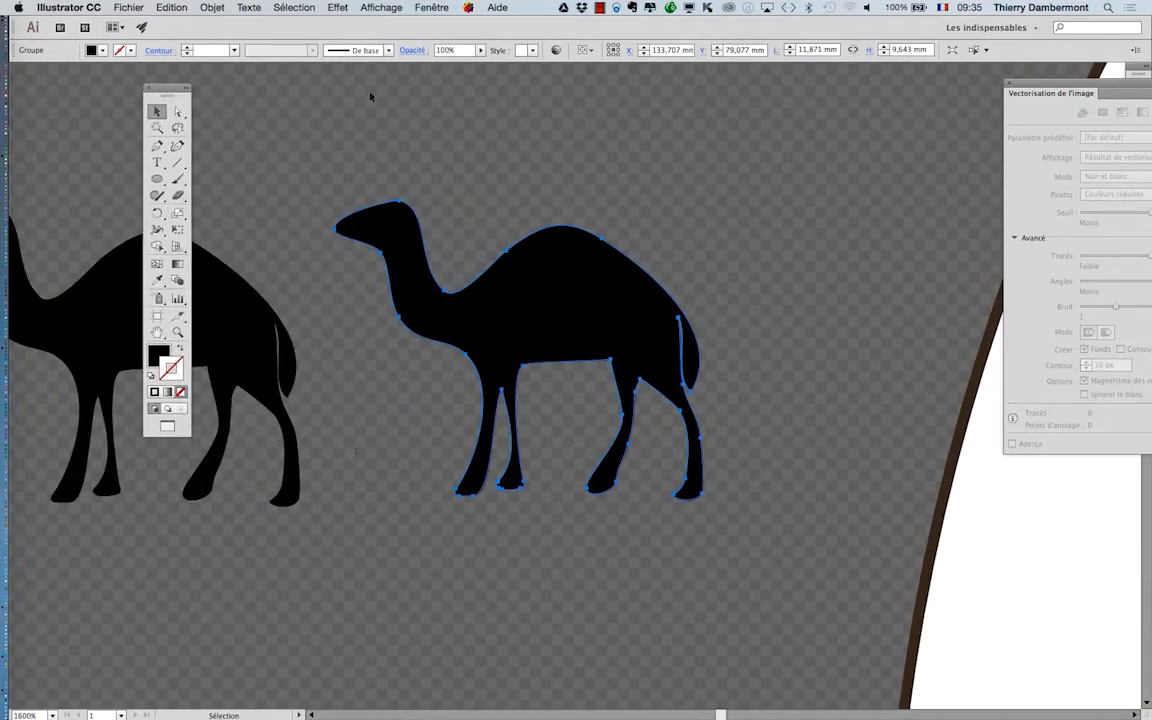
Step: Hide the transparency grid and display it again
{"action": "left_click", "coordinate": [365, 7]}
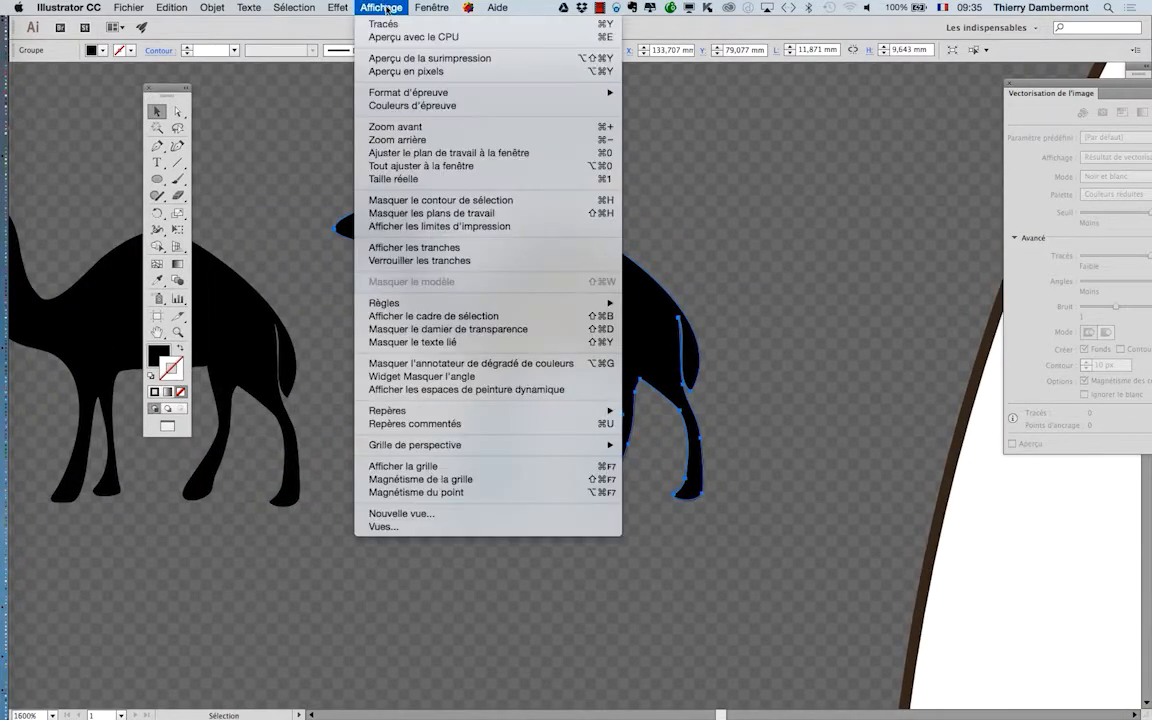
{"action": "left_click", "coordinate": [473, 331]}
{"action": "left_click", "coordinate": [387, 6]}
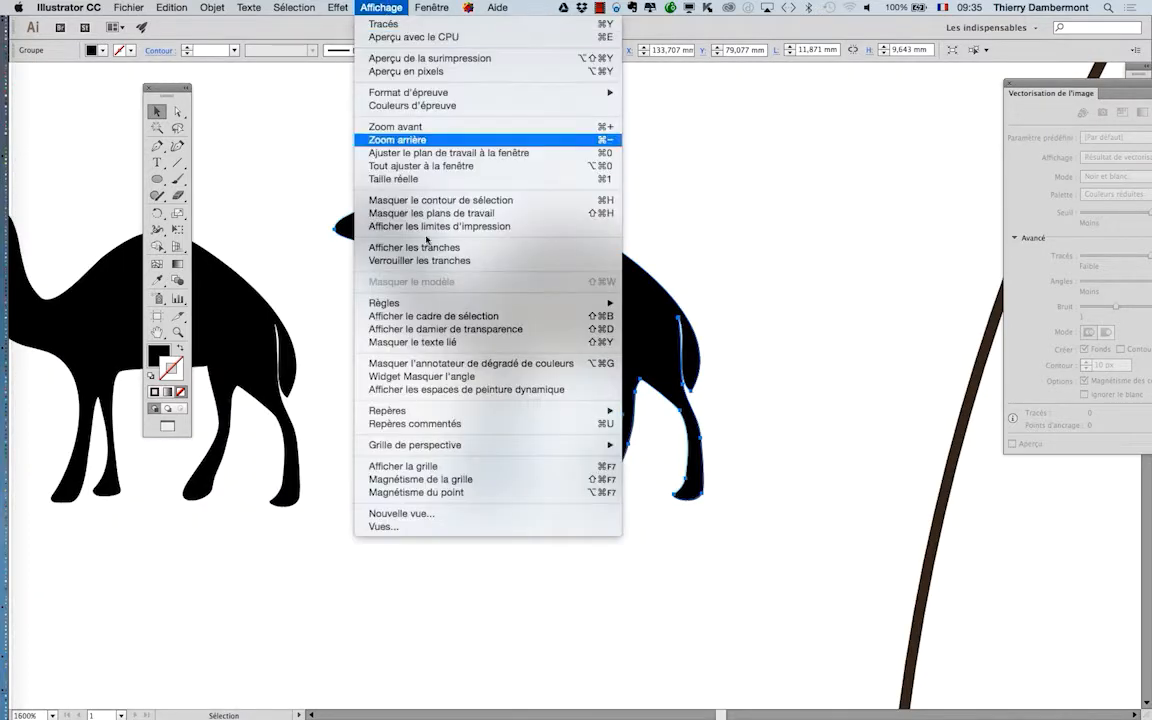
{"action": "left_click", "coordinate": [508, 332]}
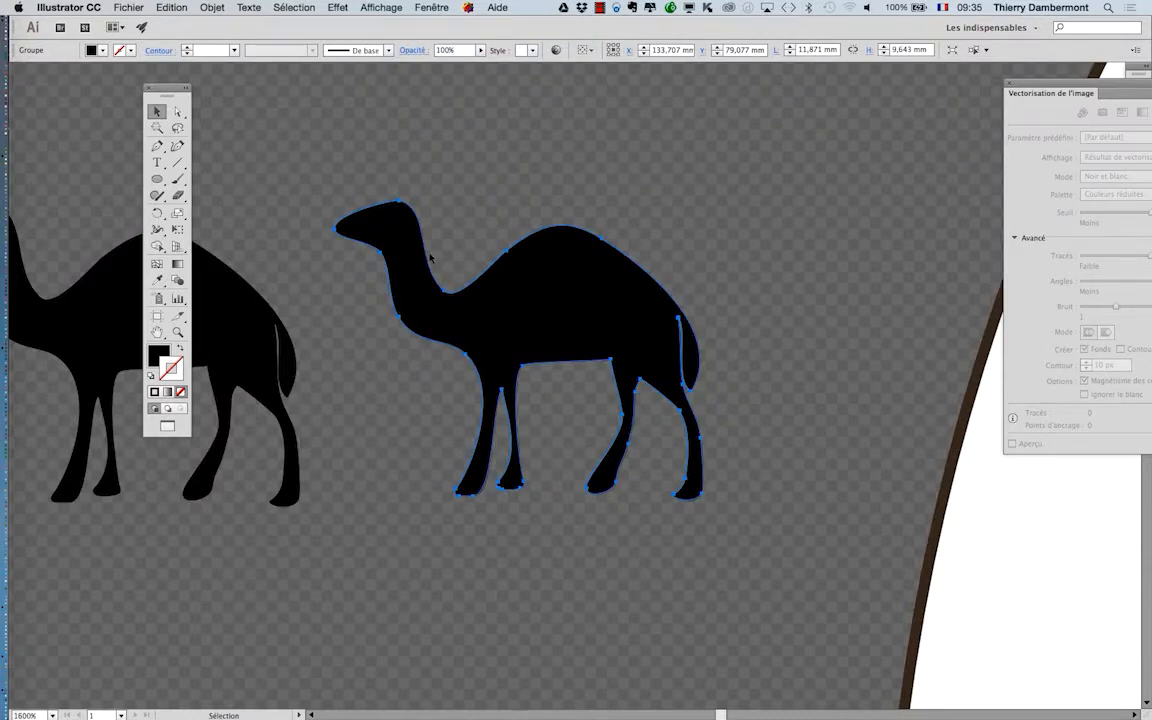
Step: Activate the Déformation (Warp) tool for the selected camel copy
{"action": "scroll", "coordinate": [431, 258], "scroll_direction": "up", "scroll_amount": 1}
{"action": "scroll", "coordinate": [340, 187], "scroll_direction": "up", "scroll_amount": 1}
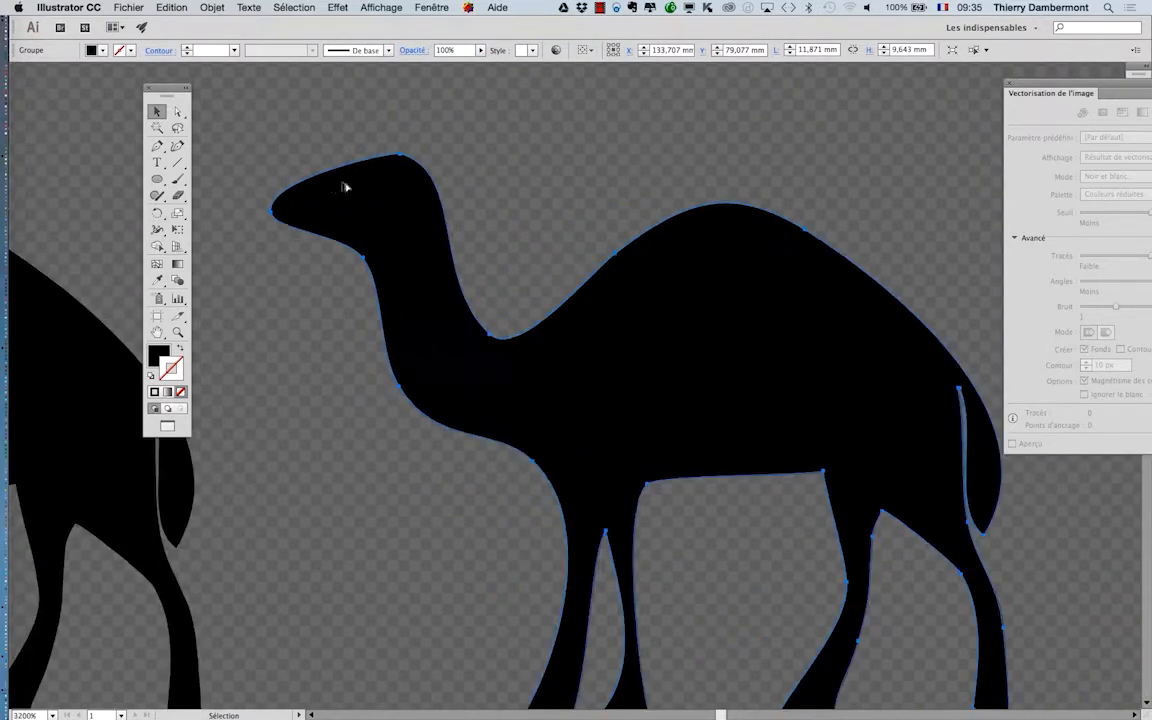
{"action": "left_click", "coordinate": [163, 235]}
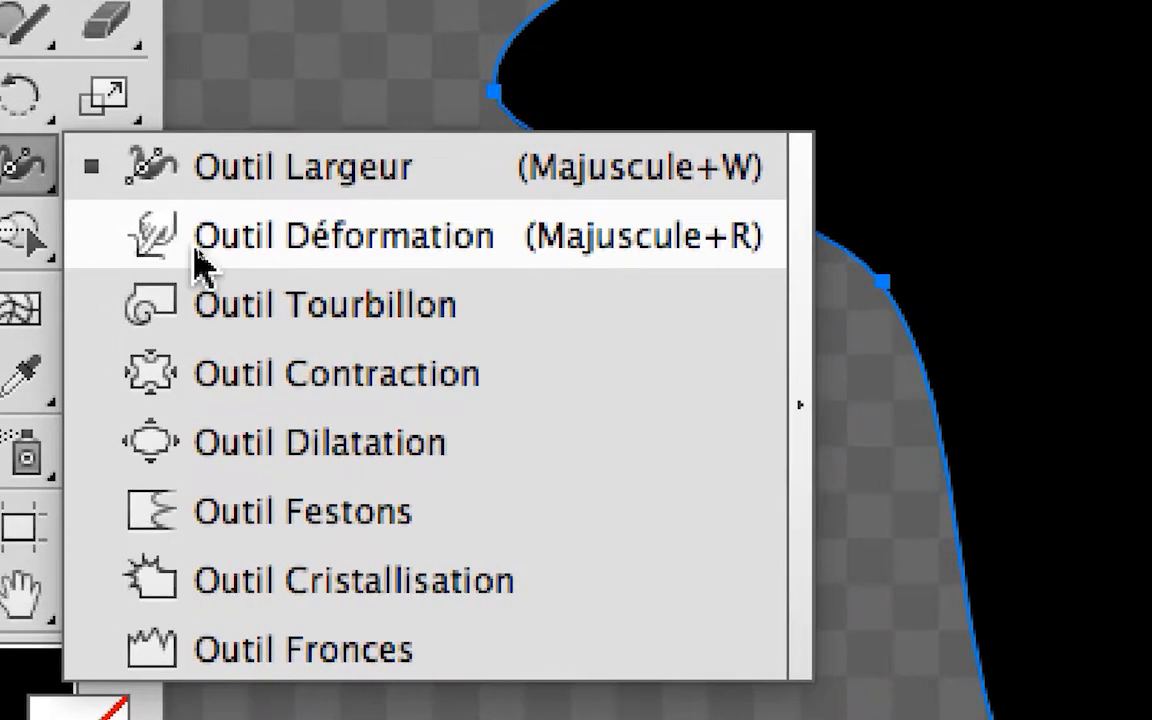
{"action": "left_click", "coordinate": [200, 250]}
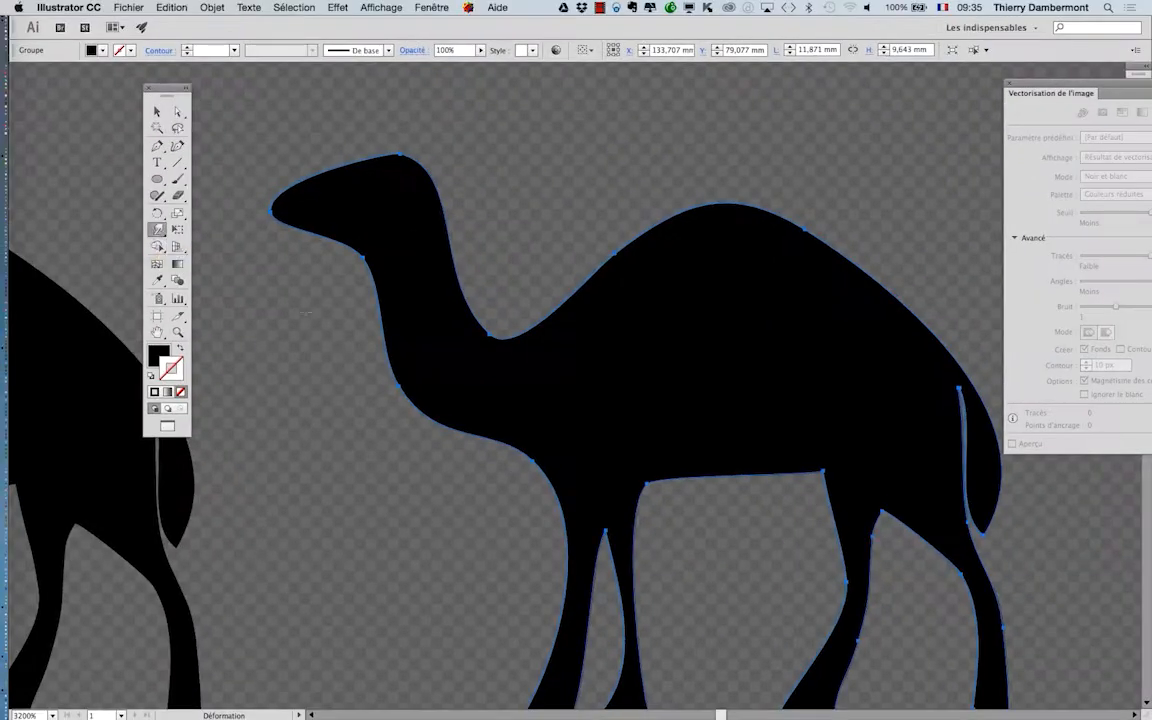
Step: Compare the Déformation brush's diameter with the three camels at different magnifications
{"action": "scroll", "coordinate": [491, 371], "scroll_direction": "down", "scroll_amount": 3}
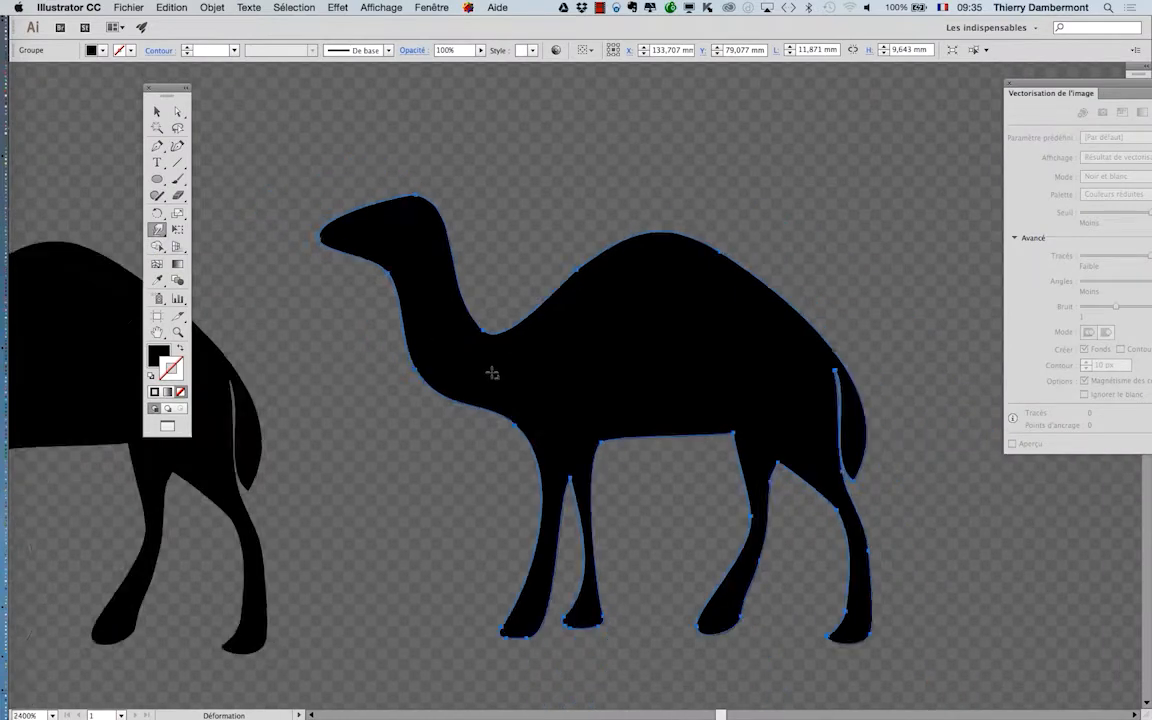
{"action": "scroll", "coordinate": [491, 371], "scroll_direction": "down", "scroll_amount": 1}
{"action": "scroll", "coordinate": [491, 371], "scroll_direction": "down", "scroll_amount": 2}
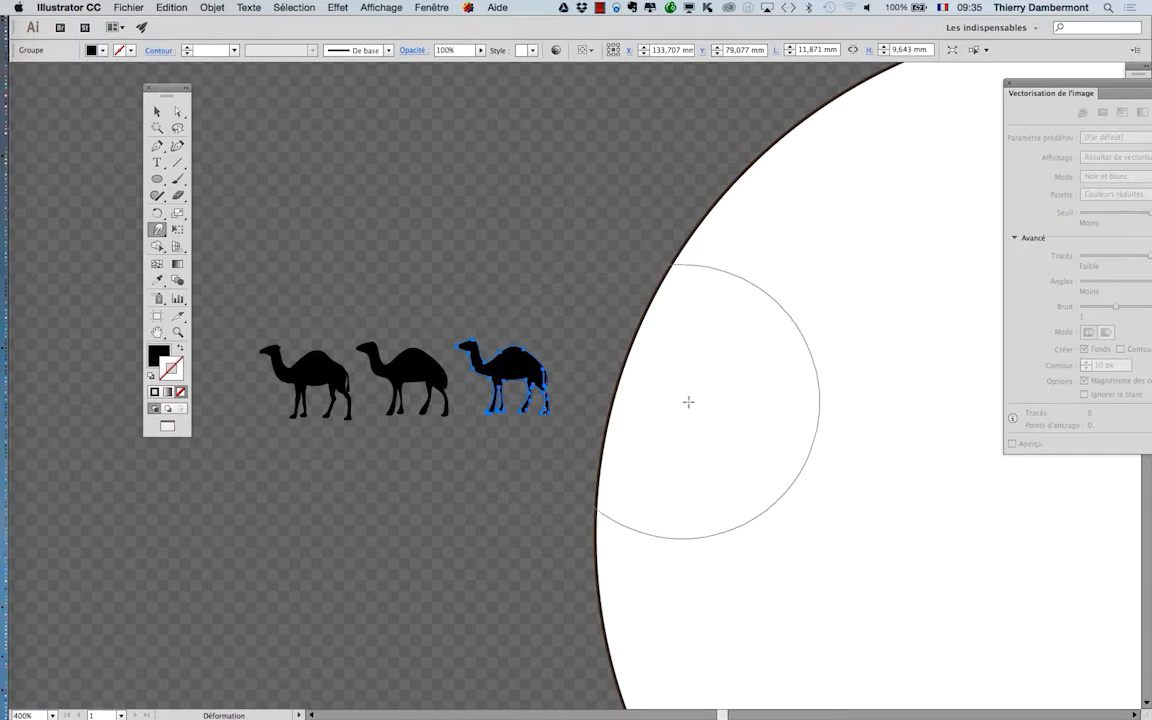
{"action": "scroll", "coordinate": [681, 404], "scroll_direction": "down", "scroll_amount": 1}
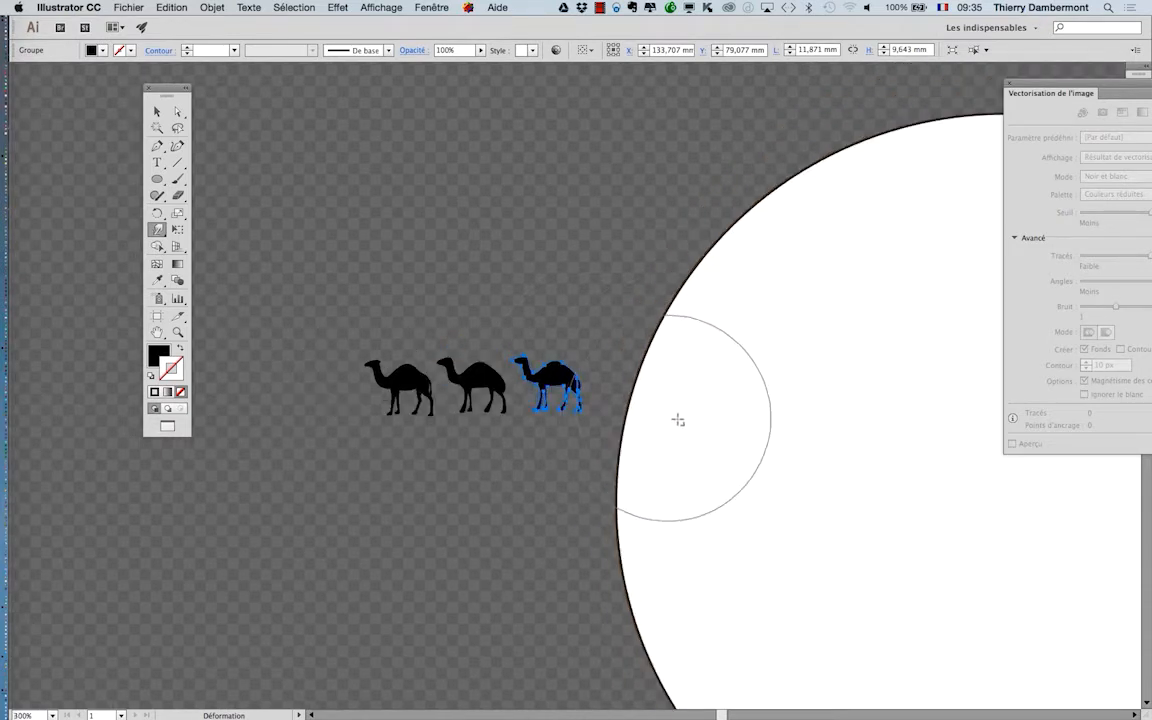
{"action": "scroll", "coordinate": [681, 417], "scroll_direction": "down", "scroll_amount": 2}
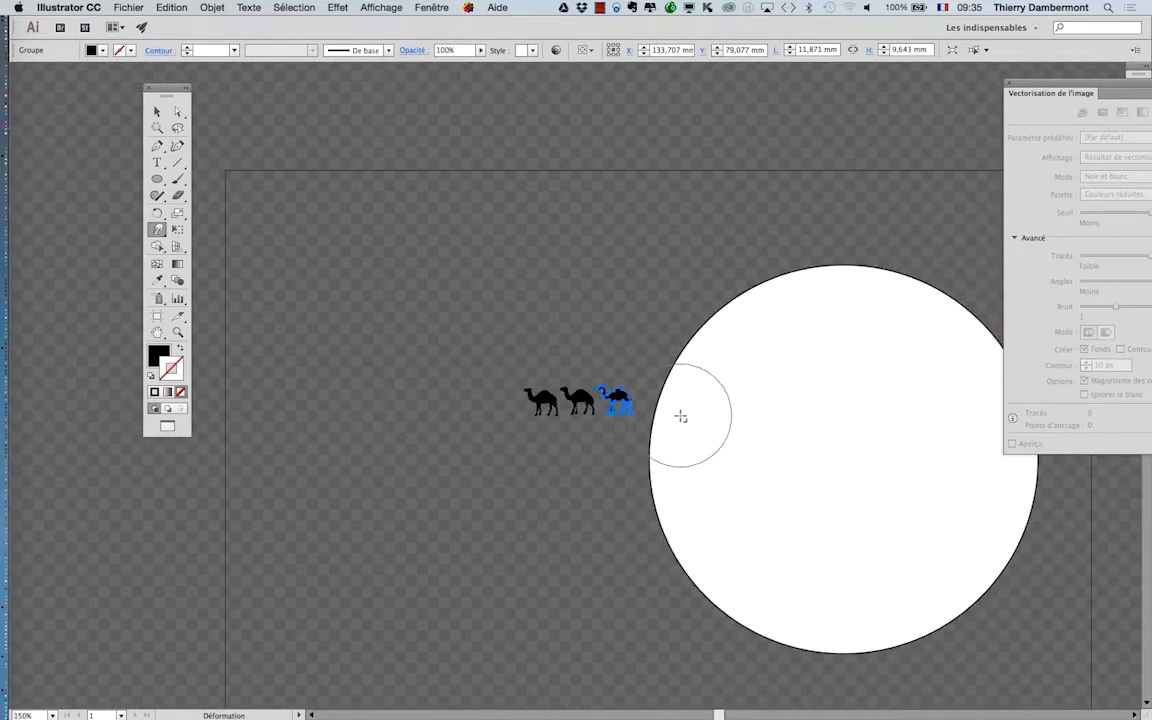
{"action": "scroll", "coordinate": [681, 416], "scroll_direction": "up", "scroll_amount": 3}
{"action": "scroll", "coordinate": [681, 416], "scroll_direction": "down", "scroll_amount": 4}
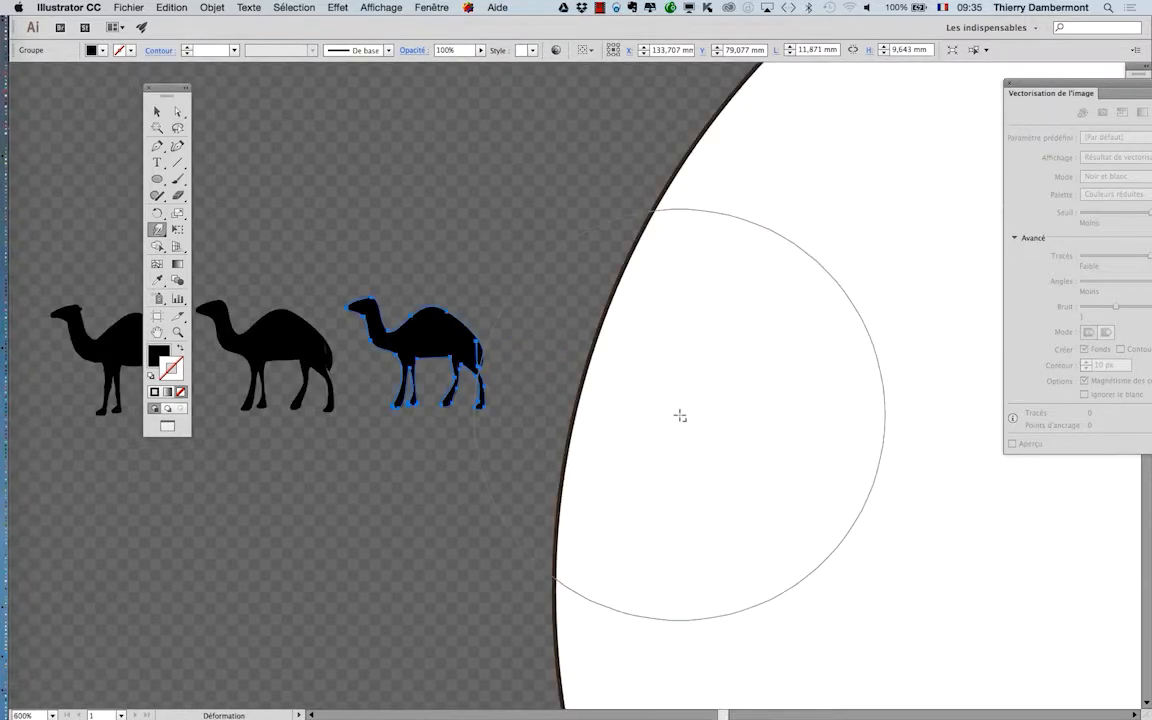
{"action": "scroll", "coordinate": [678, 414], "scroll_direction": "up", "scroll_amount": 5}
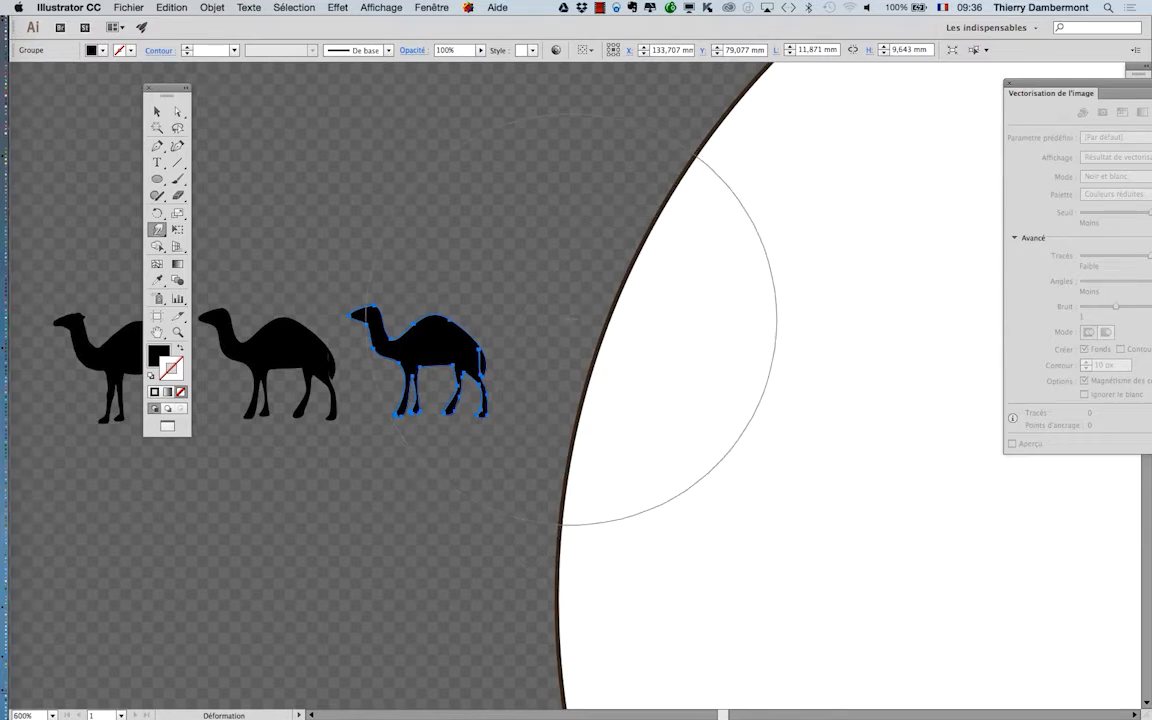
{"action": "scroll", "coordinate": [535, 347], "scroll_direction": "up", "scroll_amount": 1}
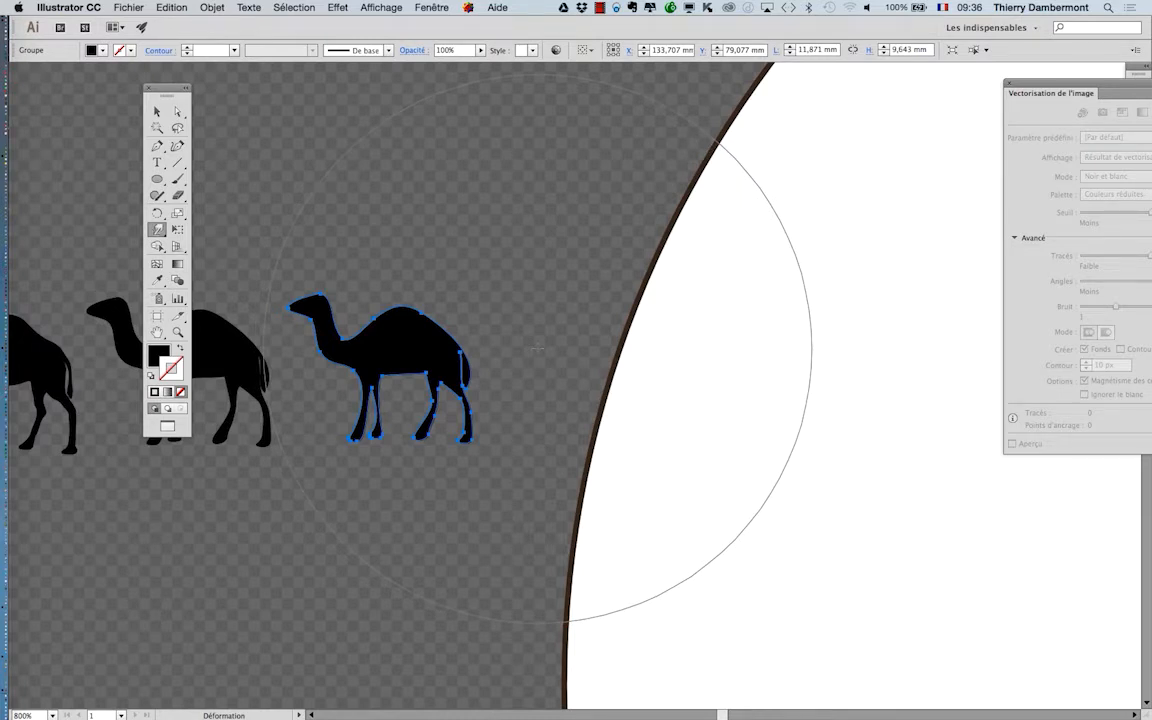
Step: Hide the transparency grid and shrink the Déformation brush to a circle much smaller than the camel
{"action": "left_click", "coordinate": [381, 7]}
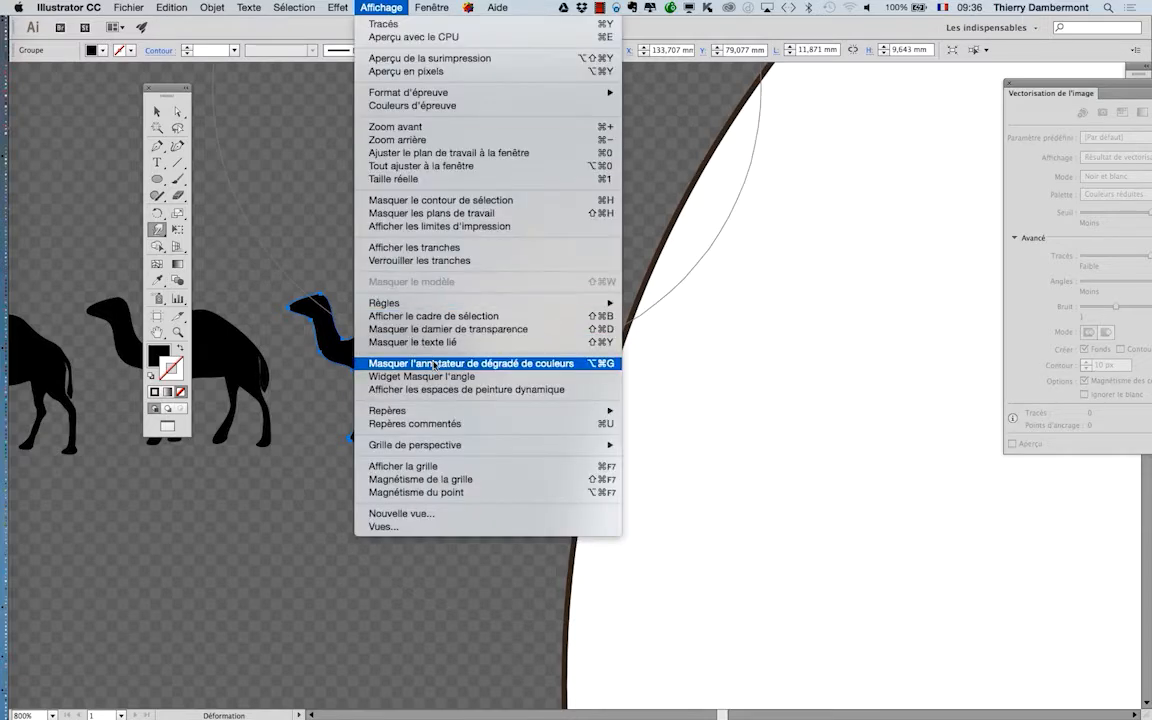
{"action": "left_click", "coordinate": [469, 330]}
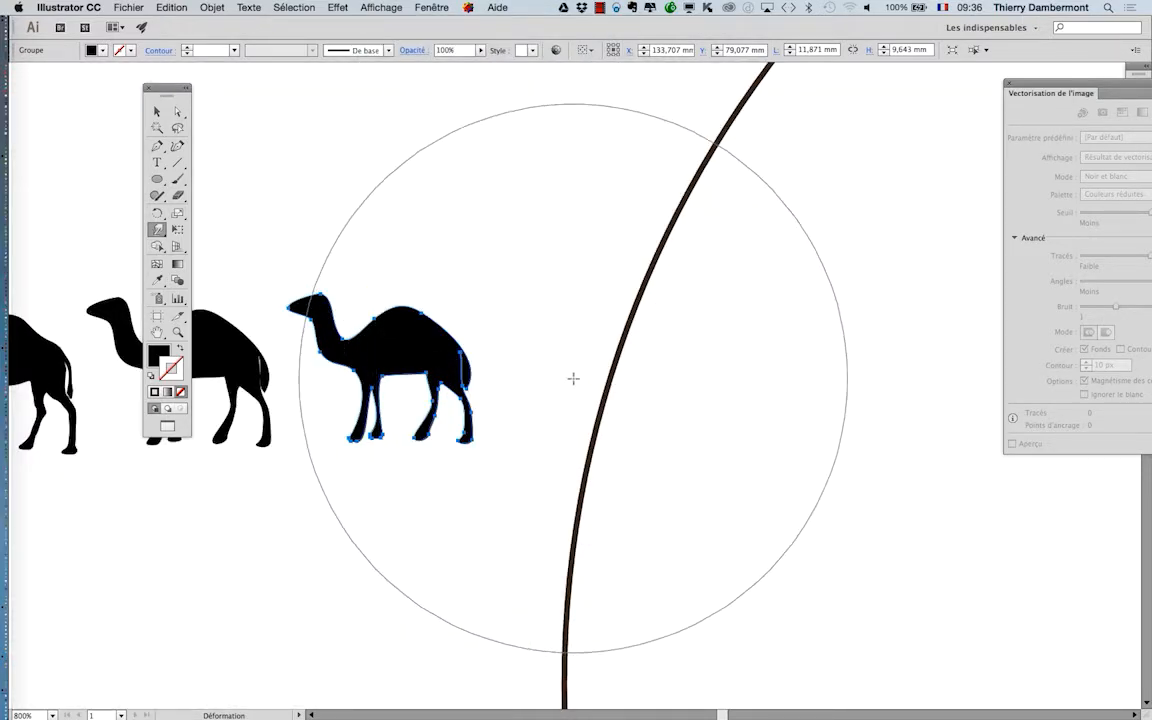
{"action": "mouse_move", "coordinate": [573, 380]}
{"action": "left_mouse_down"}
{"action": "mouse_move", "coordinate": [501, 417]}
{"action": "mouse_move", "coordinate": [301, 568]}
{"action": "mouse_move", "coordinate": [566, 352]}
{"action": "mouse_move", "coordinate": [630, 283]}
{"action": "mouse_move", "coordinate": [326, 612]}
{"action": "mouse_move", "coordinate": [722, 298]}
{"action": "mouse_move", "coordinate": [355, 609]}
{"action": "mouse_move", "coordinate": [635, 278]}
{"action": "mouse_move", "coordinate": [486, 432]}
{"action": "mouse_move", "coordinate": [419, 406]}
{"action": "mouse_move", "coordinate": [629, 417]}
{"action": "mouse_move", "coordinate": [651, 429]}
{"action": "mouse_move", "coordinate": [473, 591]}
{"action": "mouse_move", "coordinate": [684, 327]}
{"action": "mouse_move", "coordinate": [502, 577]}
{"action": "mouse_move", "coordinate": [373, 665]}
{"action": "left_mouse_up"}
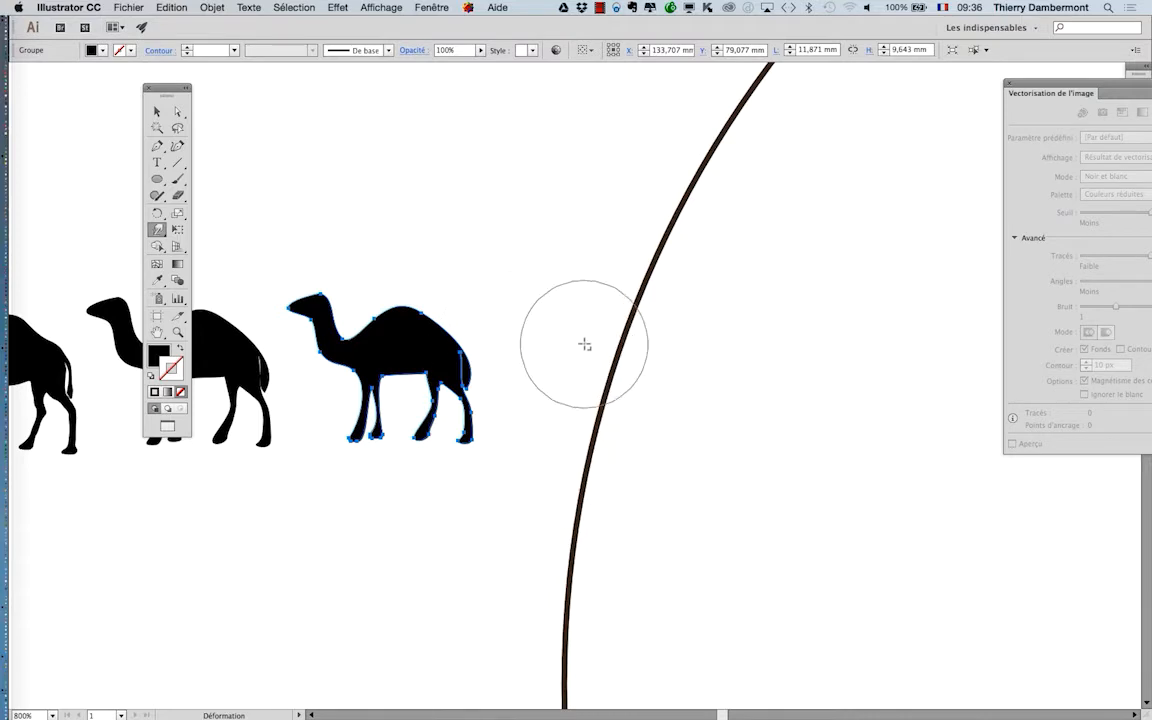
{"action": "left_click_drag", "start_coordinate": [584, 342], "coordinate": [531, 403]}
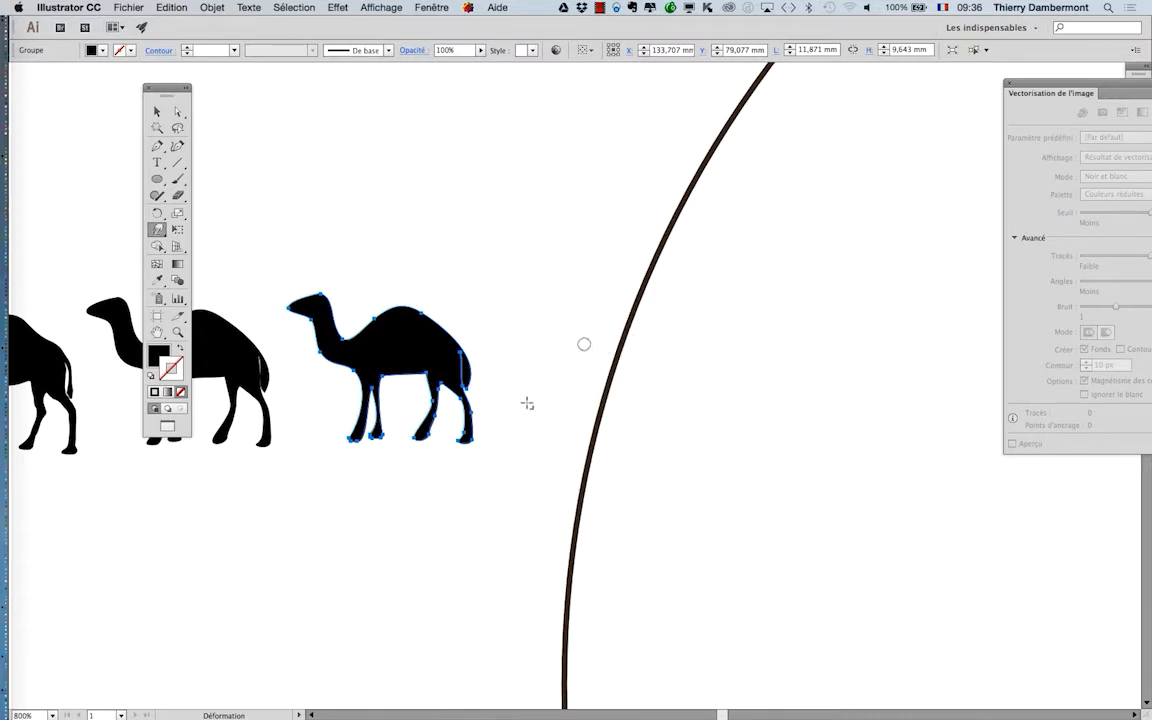
Step: Try the reduced Déformation brush around the camel copy's head and neck
{"action": "left_click", "coordinate": [318, 308]}
{"action": "left_click_drag", "start_coordinate": [355, 316], "coordinate": [456, 307]}
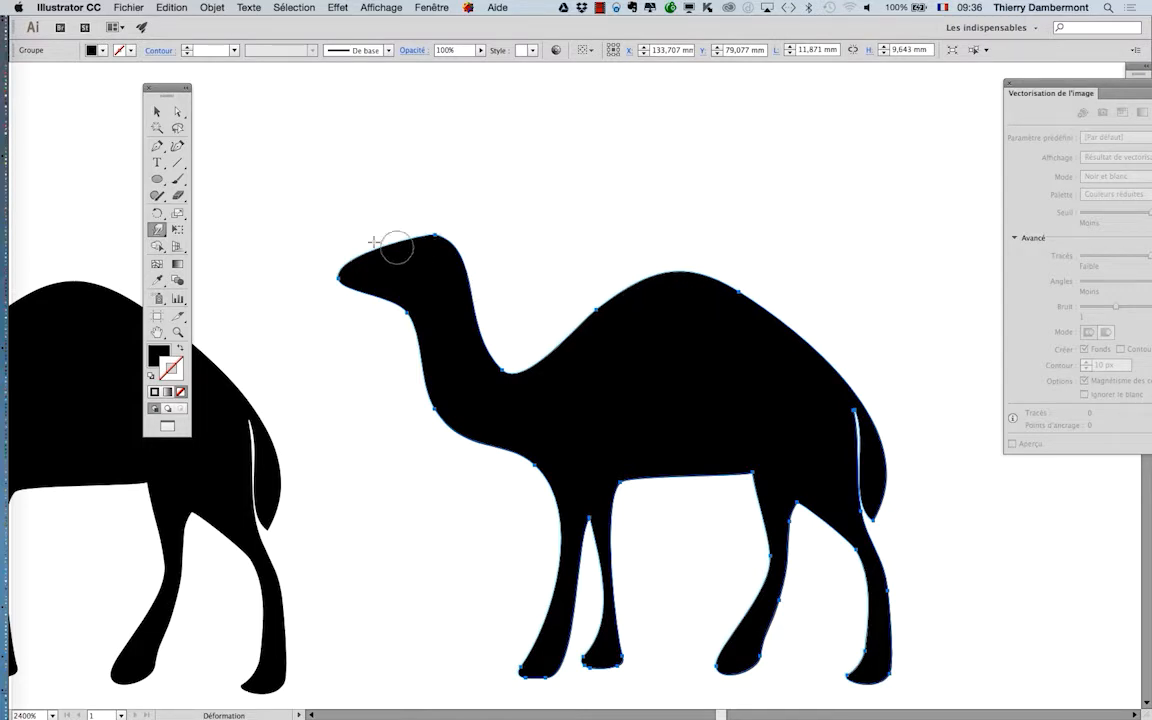
{"action": "mouse_move", "coordinate": [366, 310]}
{"action": "left_mouse_down"}
{"action": "mouse_move", "coordinate": [409, 304]}
{"action": "mouse_move", "coordinate": [421, 323]}
{"action": "mouse_move", "coordinate": [410, 339]}
{"action": "mouse_move", "coordinate": [475, 469]}
{"action": "left_mouse_up"}
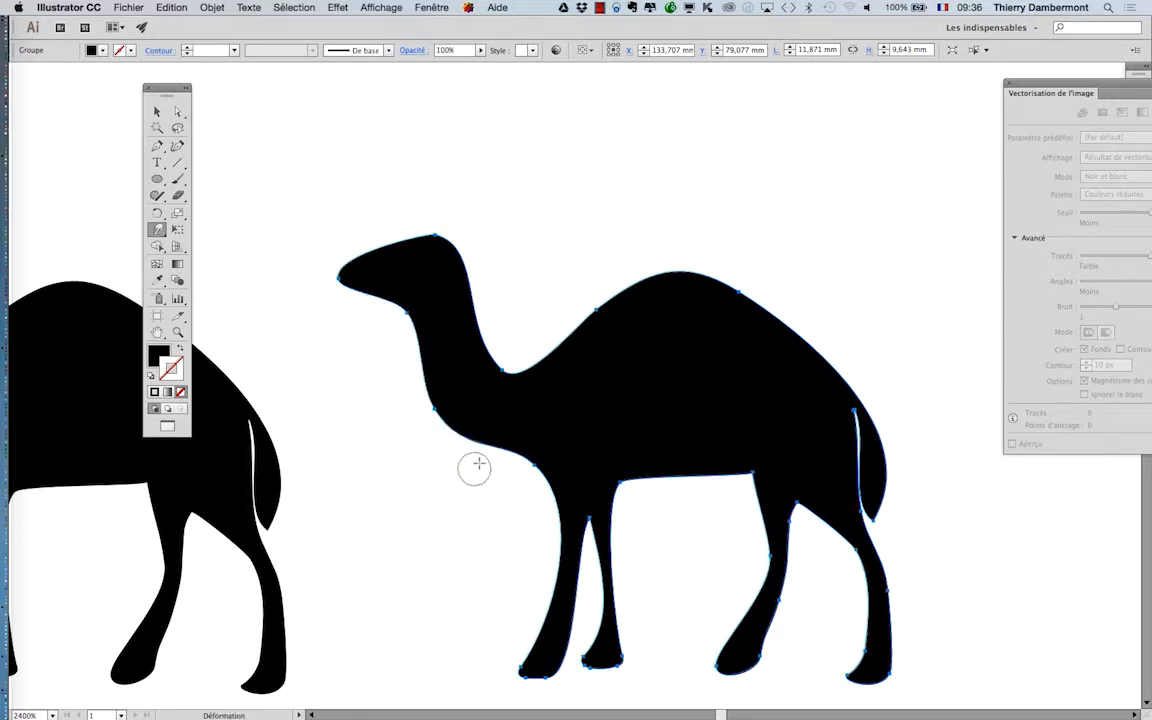
Step: Enlarge the rightmost camel copy proportionally with the Free Transform tool to about 129 × 105 mm
{"action": "scroll", "coordinate": [472, 470], "scroll_direction": "down", "scroll_amount": 4}
{"action": "scroll", "coordinate": [476, 438], "scroll_direction": "down", "scroll_amount": 5}
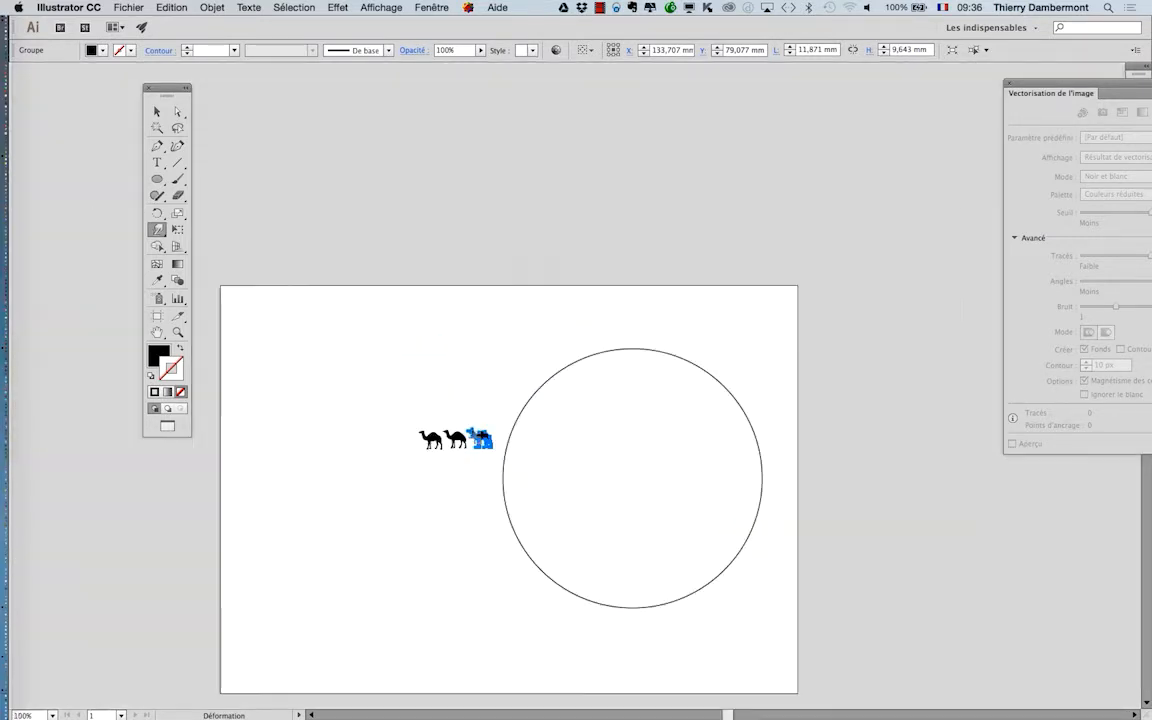
{"action": "left_click_drag", "start_coordinate": [484, 404], "coordinate": [417, 158]}
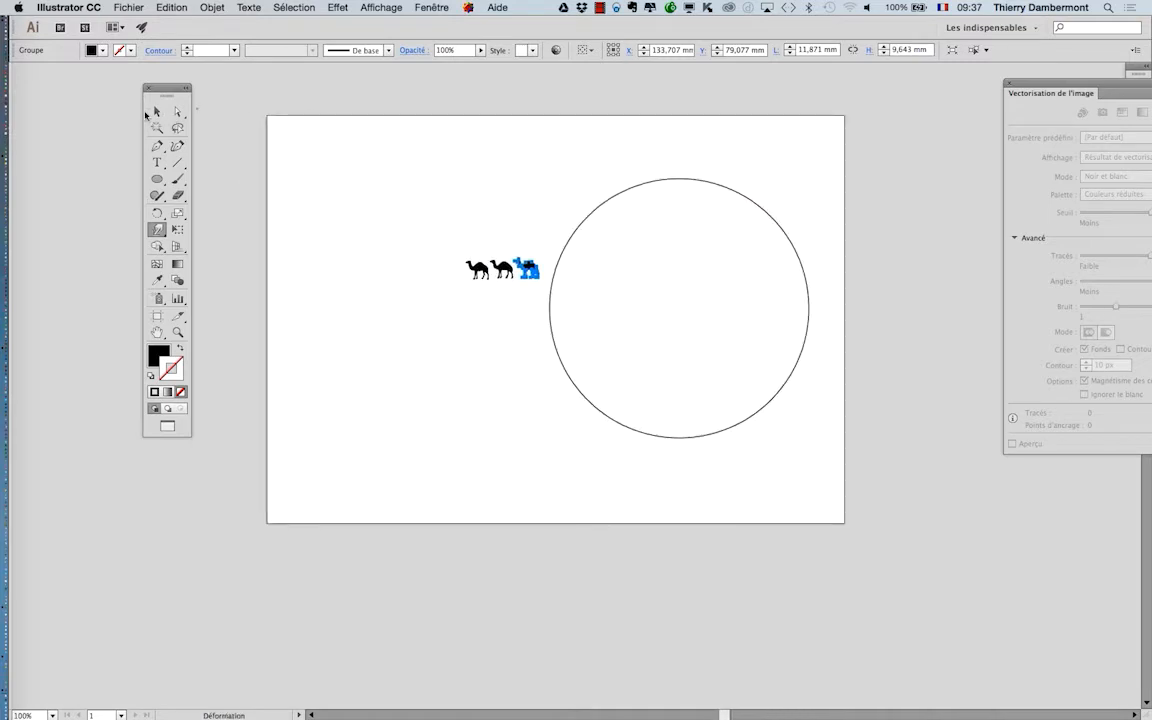
{"action": "left_click", "coordinate": [157, 114]}
{"action": "left_click", "coordinate": [530, 272]}
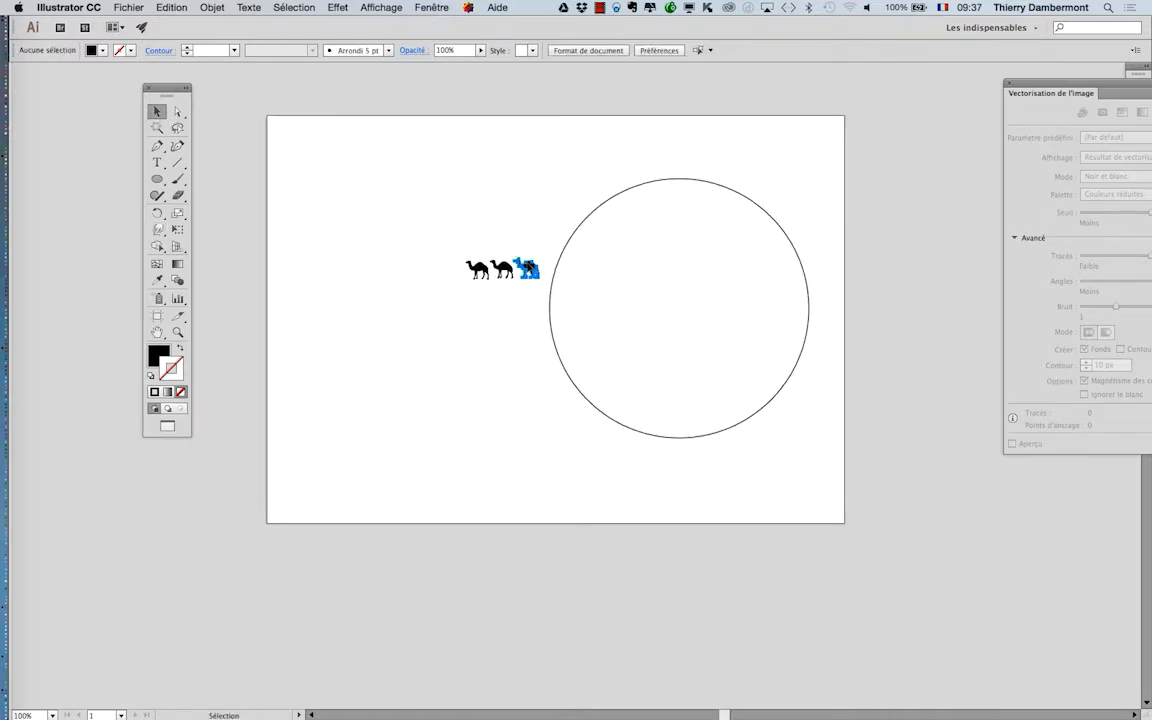
{"action": "left_click", "coordinate": [529, 270]}
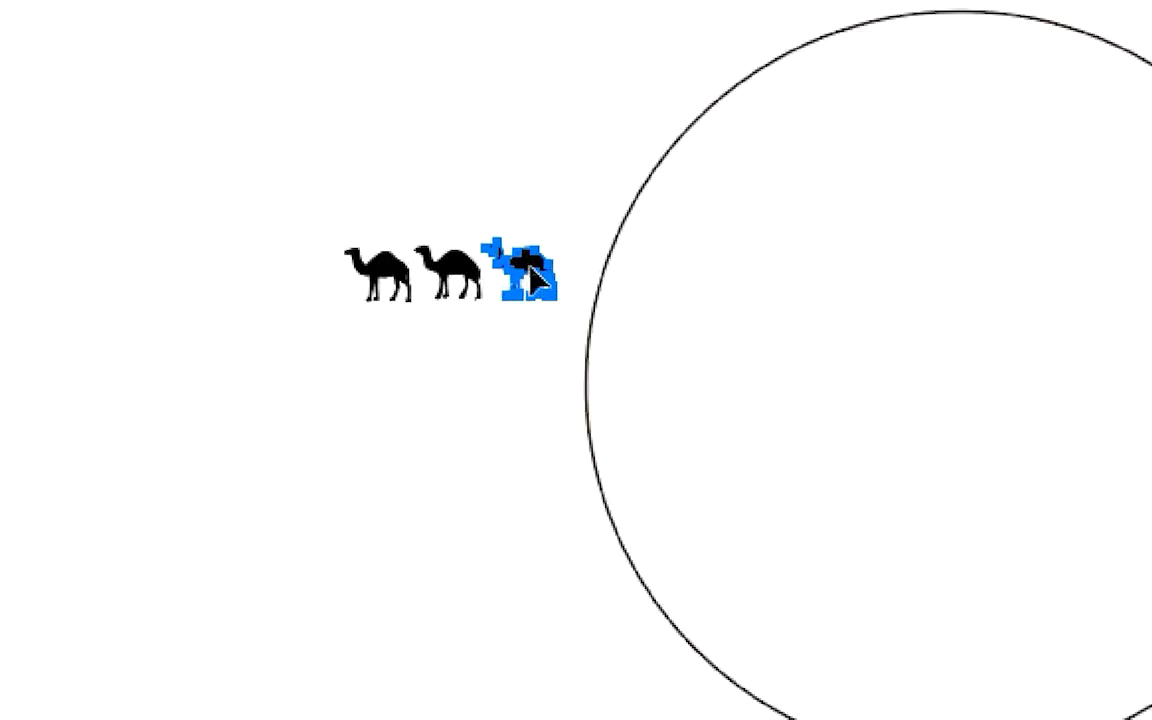
{"action": "left_click", "coordinate": [568, 224]}
{"action": "left_click", "coordinate": [538, 267]}
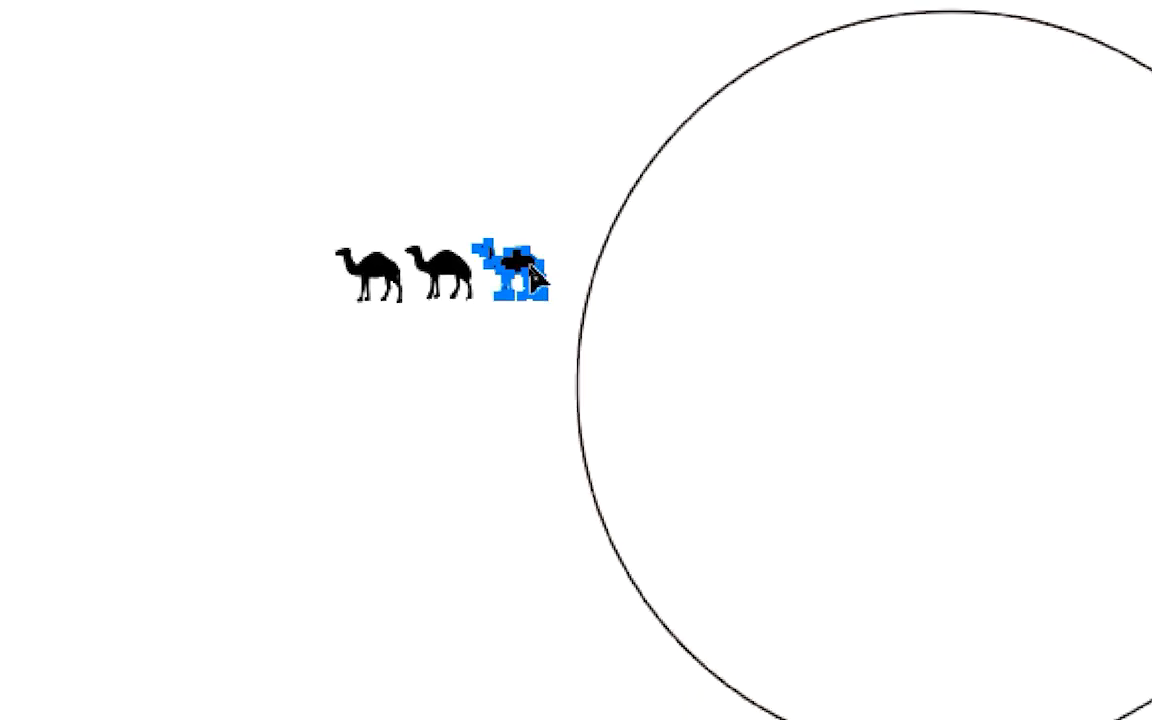
{"action": "left_click", "coordinate": [304, 238]}
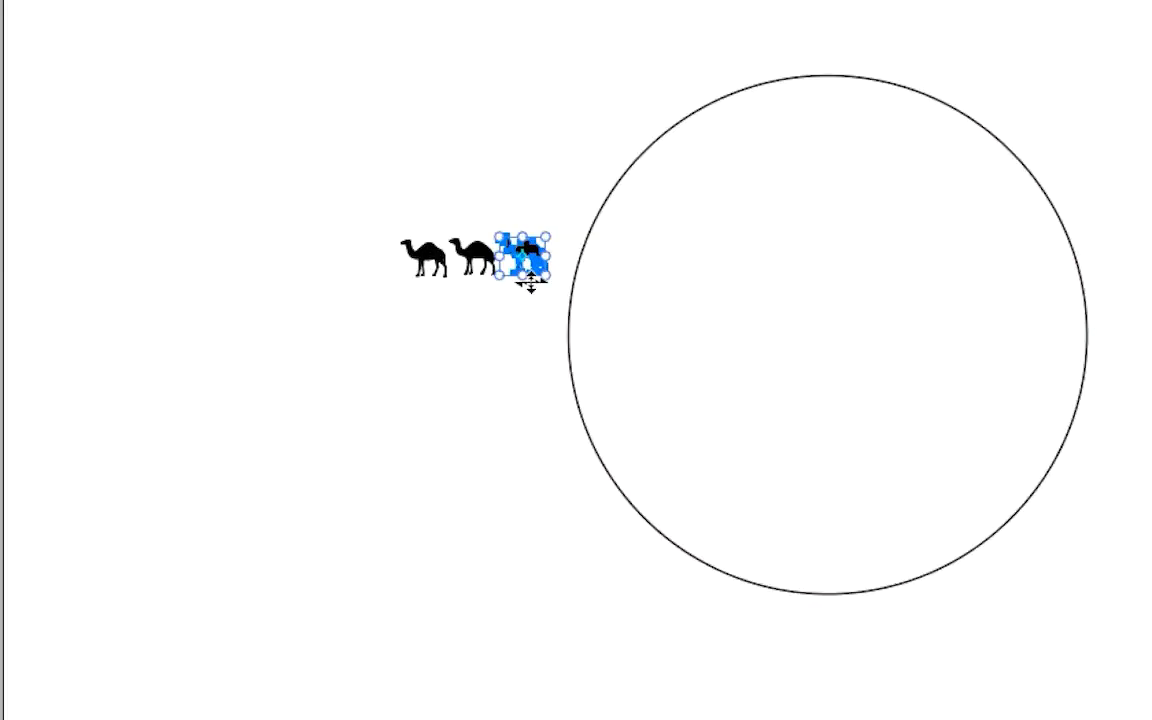
{"action": "left_click_drag", "start_coordinate": [520, 275], "coordinate": [228, 618]}
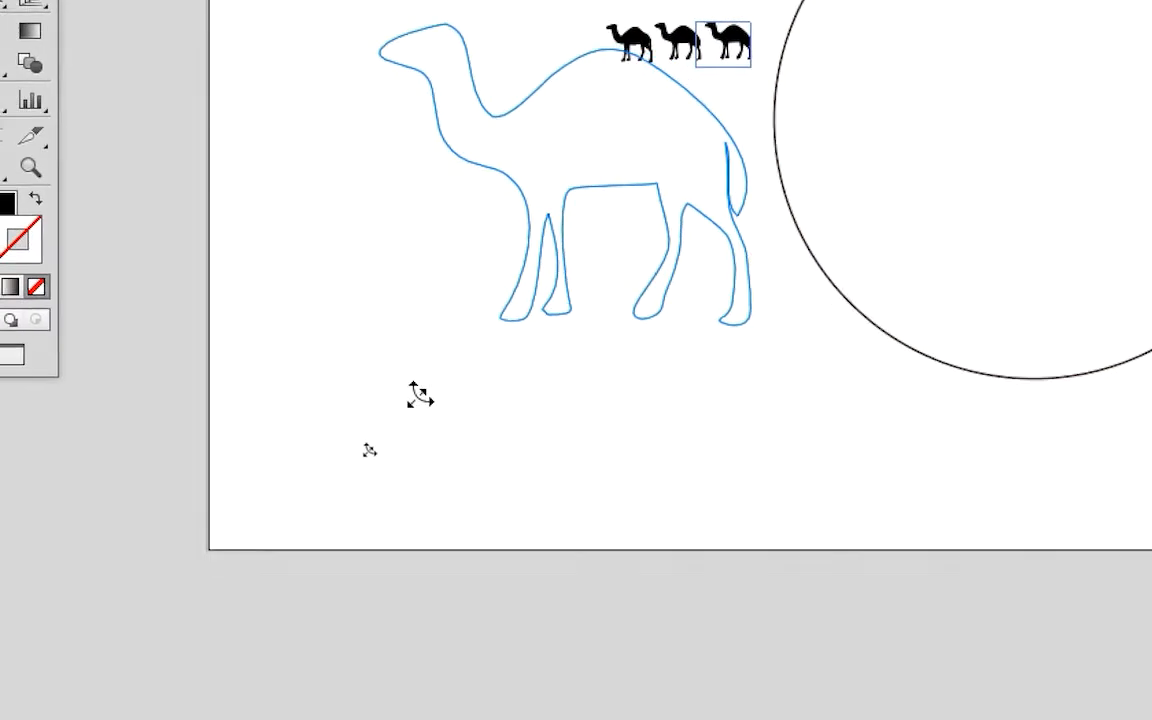
{"action": "left_click_drag", "start_coordinate": [420, 395], "coordinate": [320, 519]}
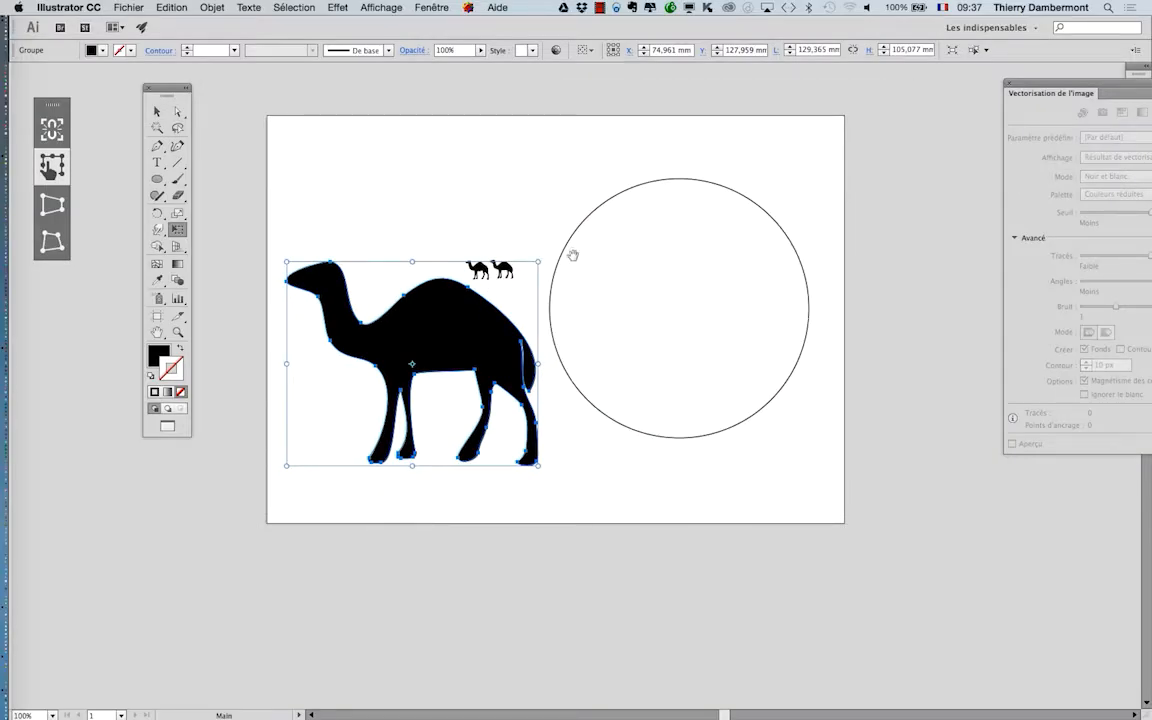
Step: Move the enlarged camel slightly right and down to about X 83.4 mm, Y 136.8 mm
{"action": "scroll", "coordinate": [571, 255], "scroll_direction": "down", "scroll_amount": 5}
{"action": "left_click_drag", "start_coordinate": [430, 180], "coordinate": [494, 220]}
{"action": "key", "text": "space"}
{"action": "left_click_drag", "start_coordinate": [642, 162], "coordinate": [628, 258]}
Step: Display the layers (Calques) of the document, placed beside the large camel and extended to list all objects in Calque 1
{"action": "left_click", "coordinate": [432, 7]}
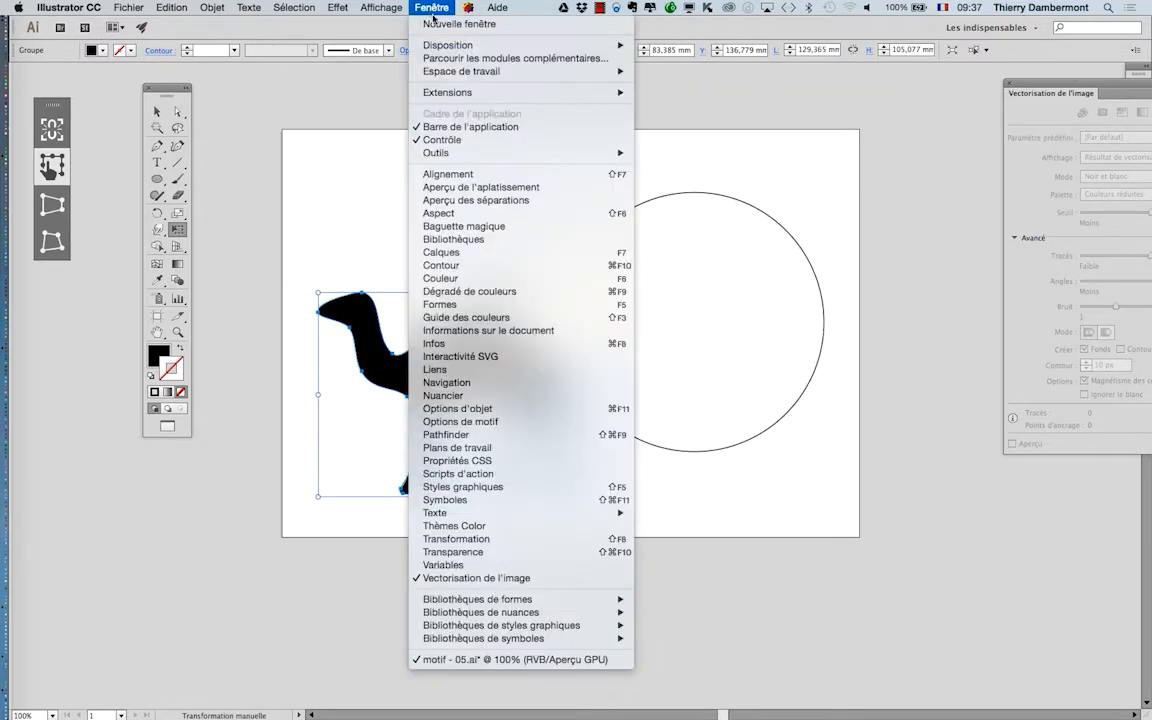
{"action": "left_click", "coordinate": [435, 250]}
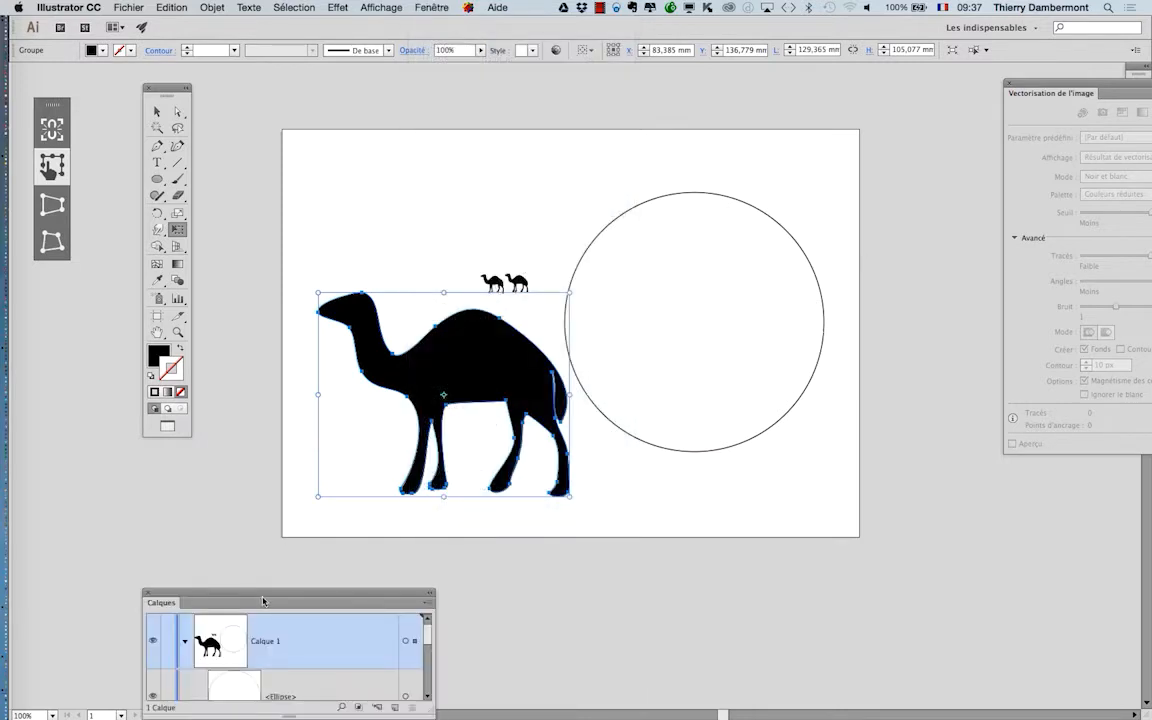
{"action": "left_click_drag", "start_coordinate": [268, 596], "coordinate": [730, 63]}
{"action": "left_click_drag", "start_coordinate": [895, 188], "coordinate": [931, 452]}
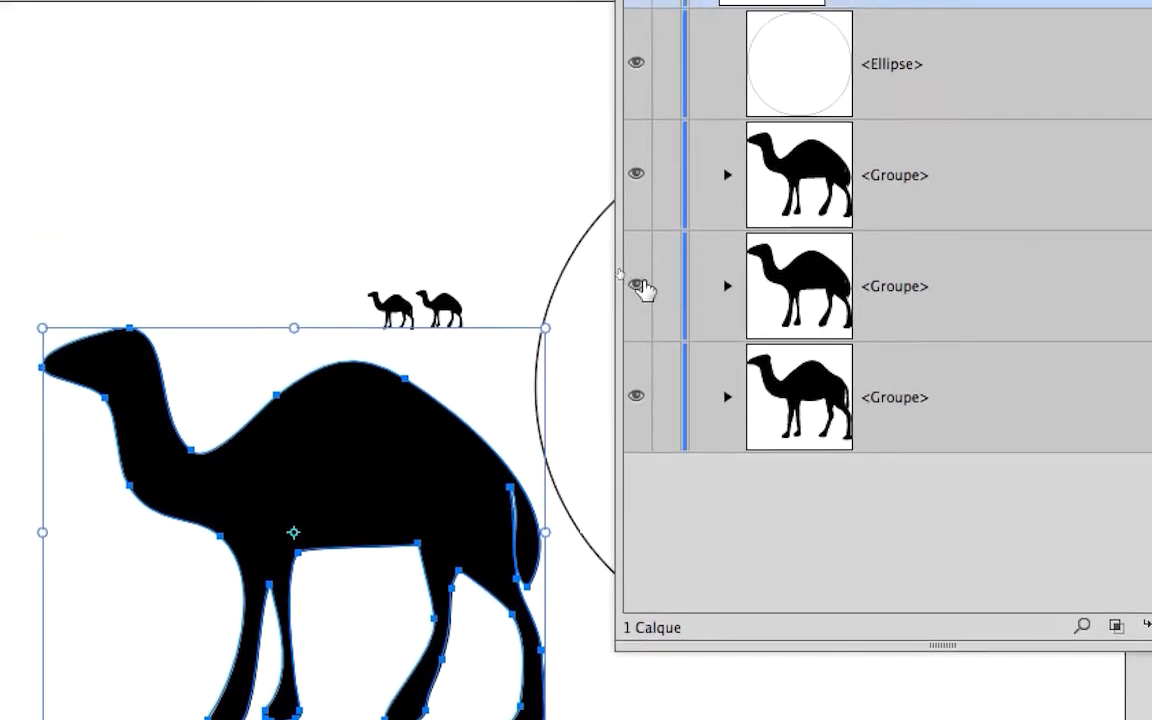
Step: Hide the two small camel groups and the circle in Calque 1, and place the layers clear of the large camel
{"action": "left_click", "coordinate": [638, 287]}
{"action": "left_click", "coordinate": [638, 402]}
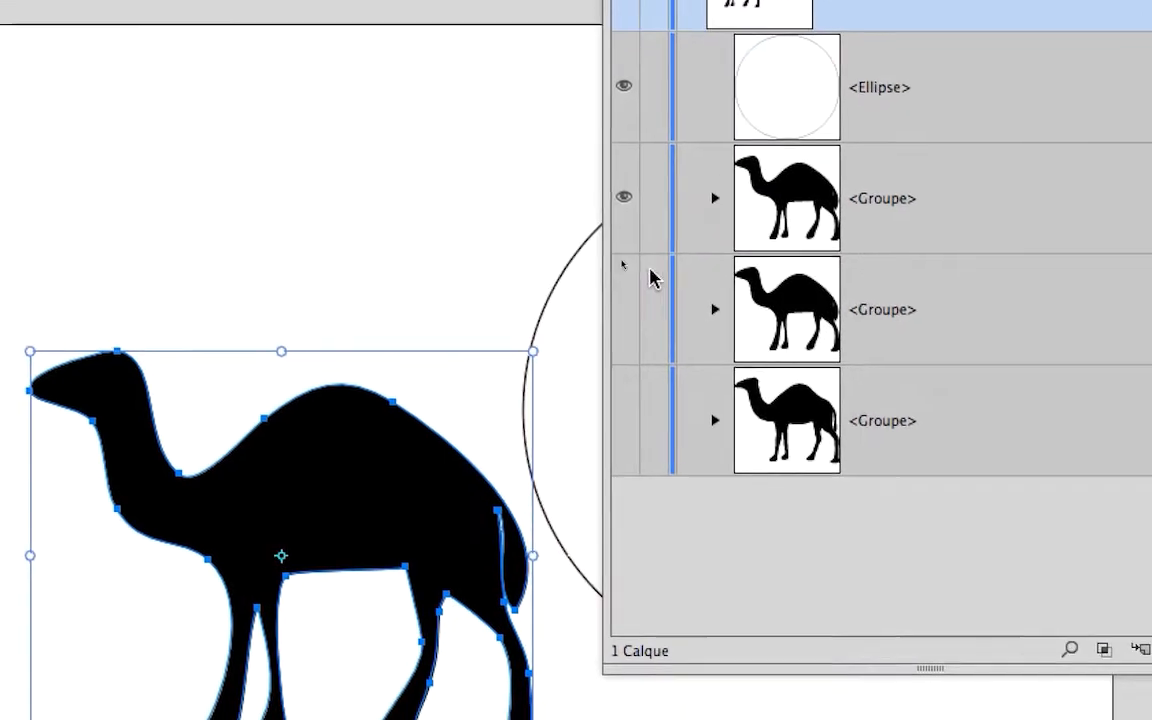
{"action": "left_click", "coordinate": [538, 351]}
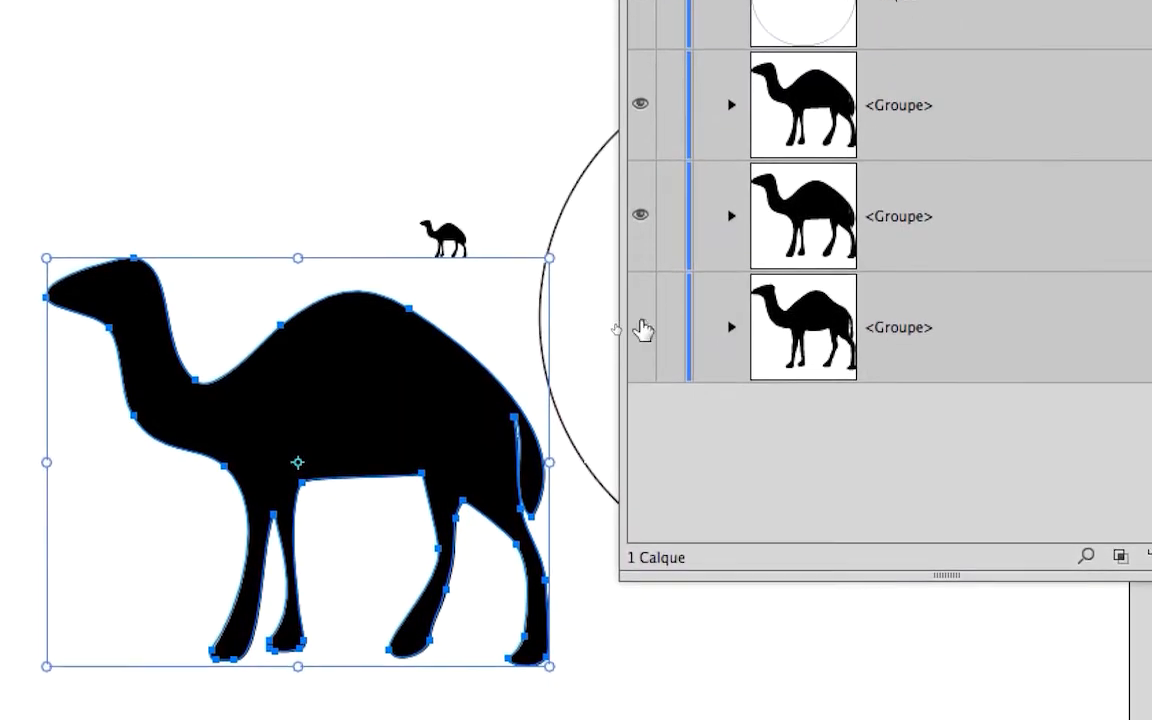
{"action": "left_click", "coordinate": [641, 323]}
{"action": "left_click", "coordinate": [641, 326]}
{"action": "left_click", "coordinate": [640, 219]}
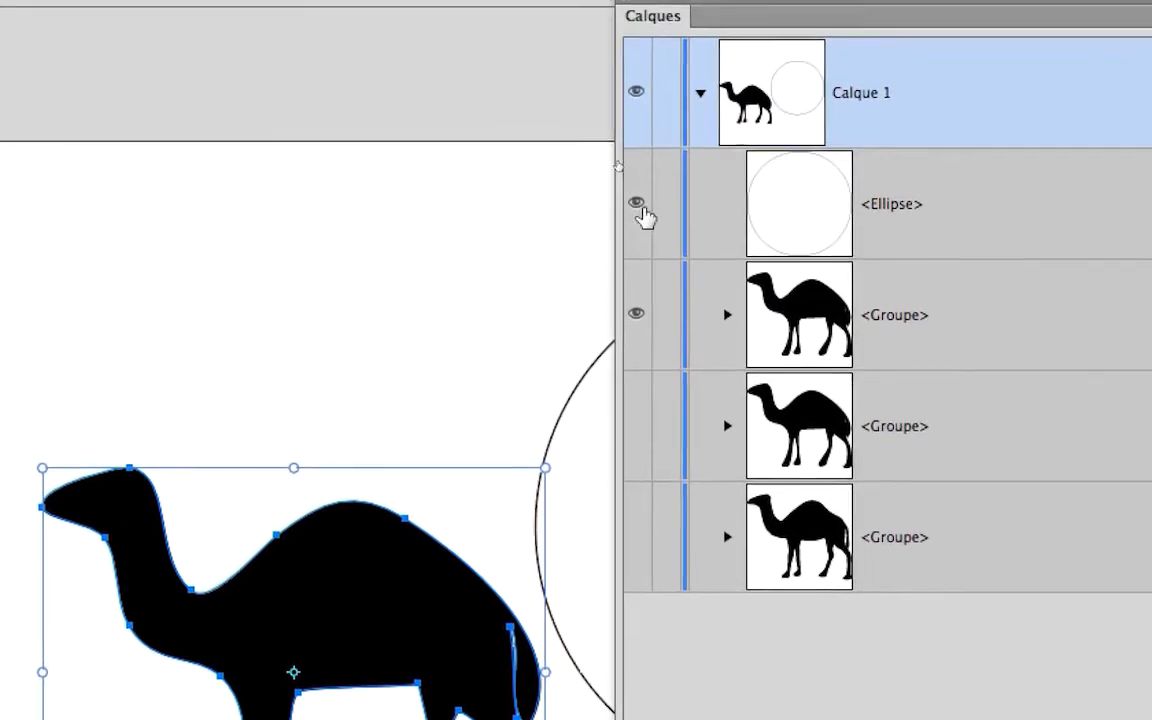
{"action": "left_click", "coordinate": [638, 206]}
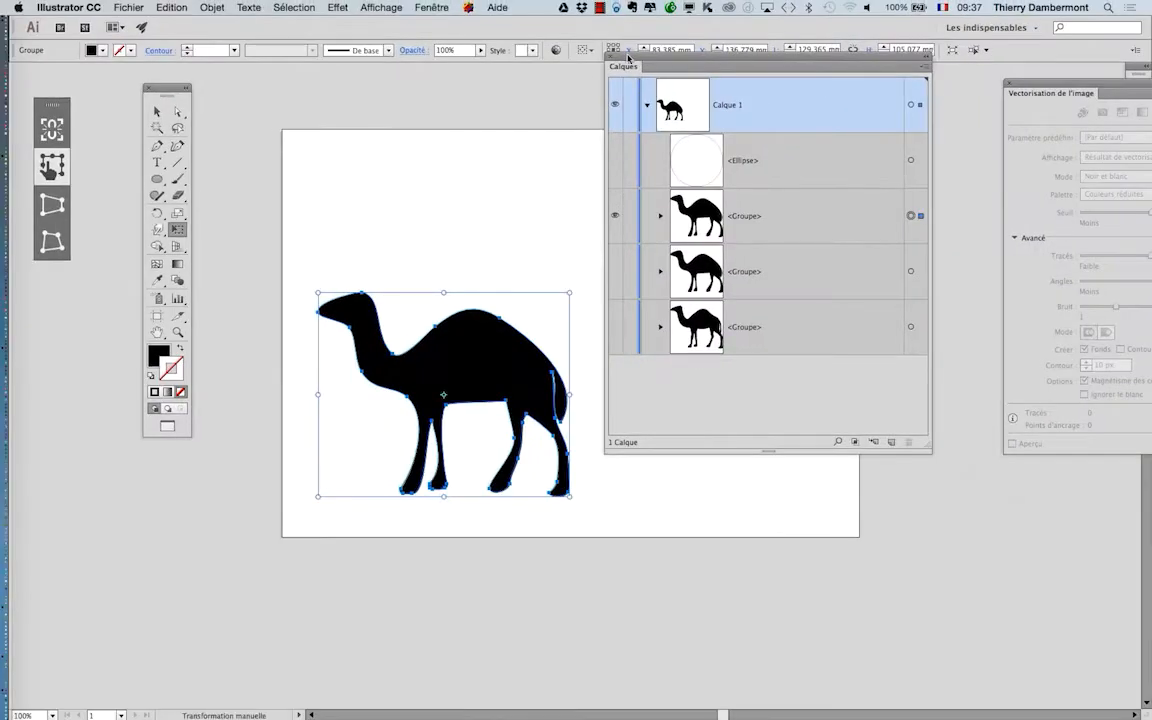
{"action": "left_click_drag", "start_coordinate": [628, 60], "coordinate": [825, 110]}
Step: Save the document under the next motif version number in the Illustrator mardi folder, in Illustrator CC format
{"action": "left_click", "coordinate": [134, 8]}
{"action": "left_click", "coordinate": [165, 117]}
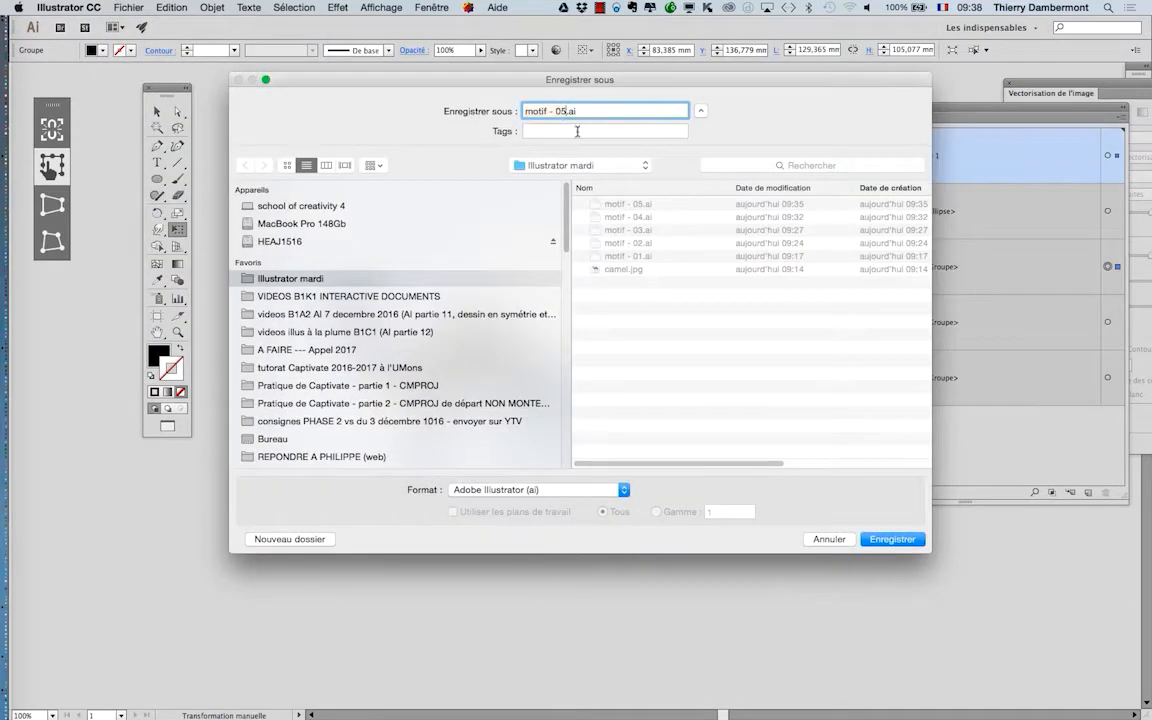
{"action": "key", "text": "Return"}
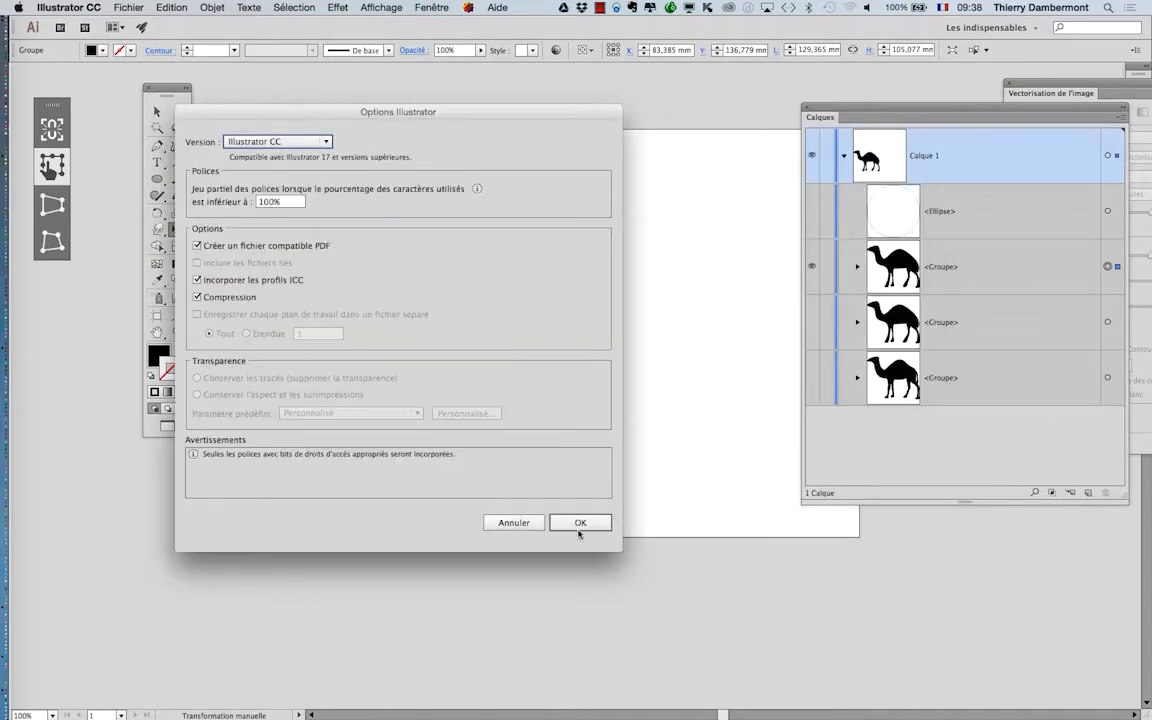
{"action": "left_click", "coordinate": [579, 523]}
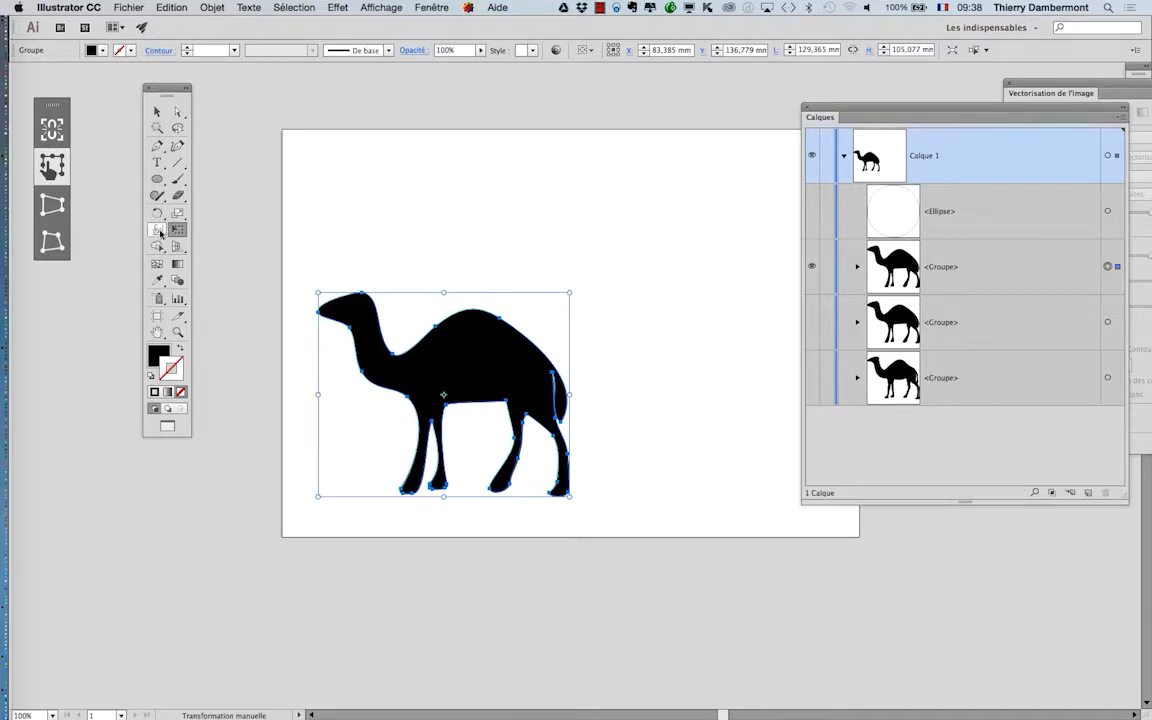
Step: Pull two short horns out of the top of the large camel's head with a small Déformation brush
{"action": "left_click", "coordinate": [160, 233]}
{"action": "mouse_move", "coordinate": [460, 283]}
{"action": "left_mouse_down", "text": "alt+shift"}
{"action": "mouse_move", "coordinate": [504, 262]}
{"action": "mouse_move", "coordinate": [472, 278]}
{"action": "left_mouse_up", "text": "alt+shift"}
{"action": "scroll", "coordinate": [309, 341], "scroll_direction": "up", "scroll_amount": 2}
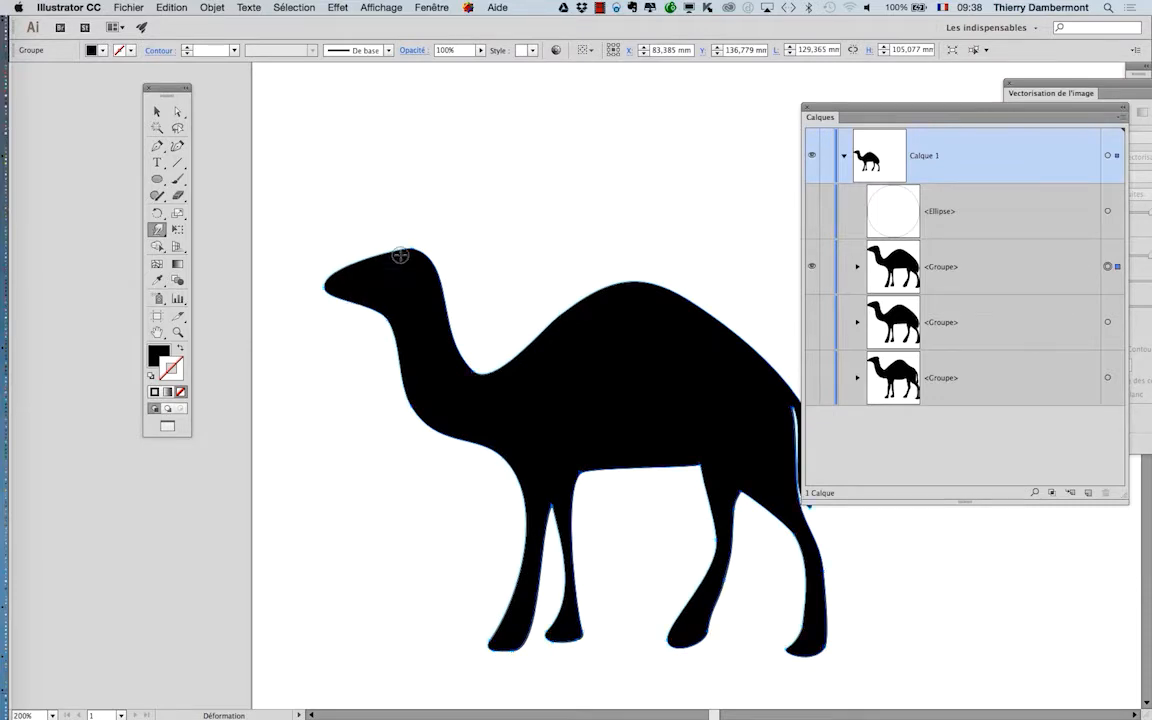
{"action": "mouse_move", "coordinate": [397, 223]}
{"action": "left_mouse_down"}
{"action": "mouse_move", "coordinate": [405, 256]}
{"action": "mouse_move", "coordinate": [386, 231]}
{"action": "mouse_move", "coordinate": [376, 243]}
{"action": "left_mouse_up"}
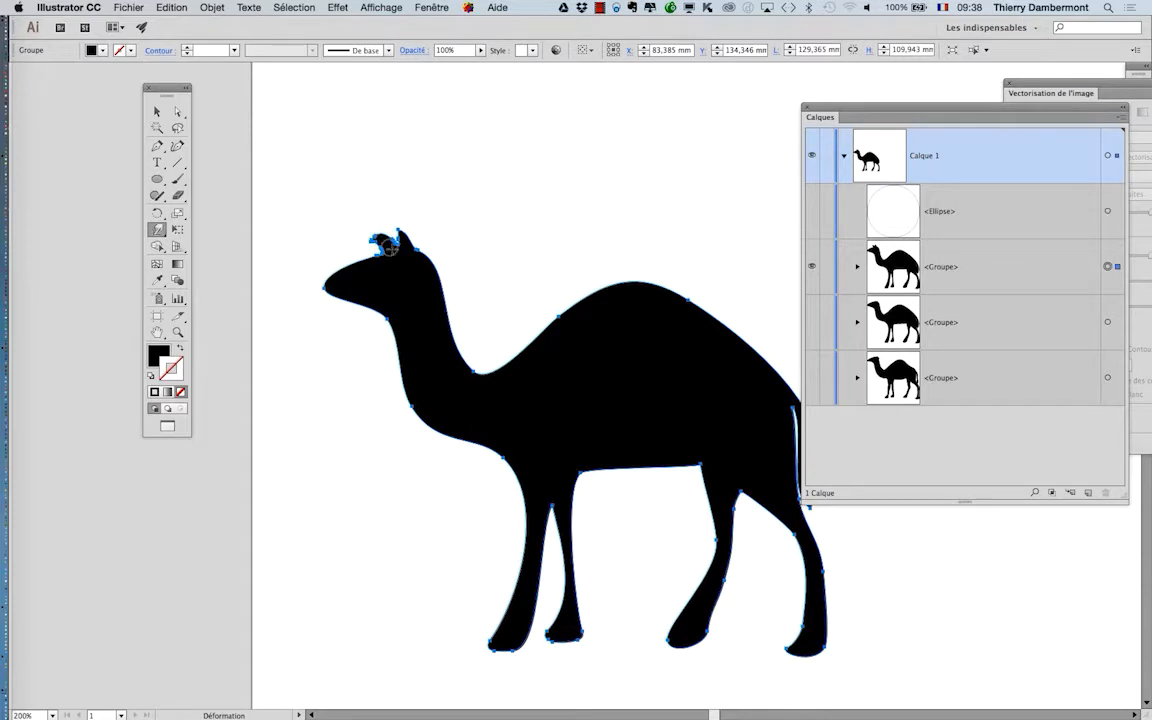
{"action": "scroll", "coordinate": [391, 252], "scroll_direction": "up", "scroll_amount": 1}
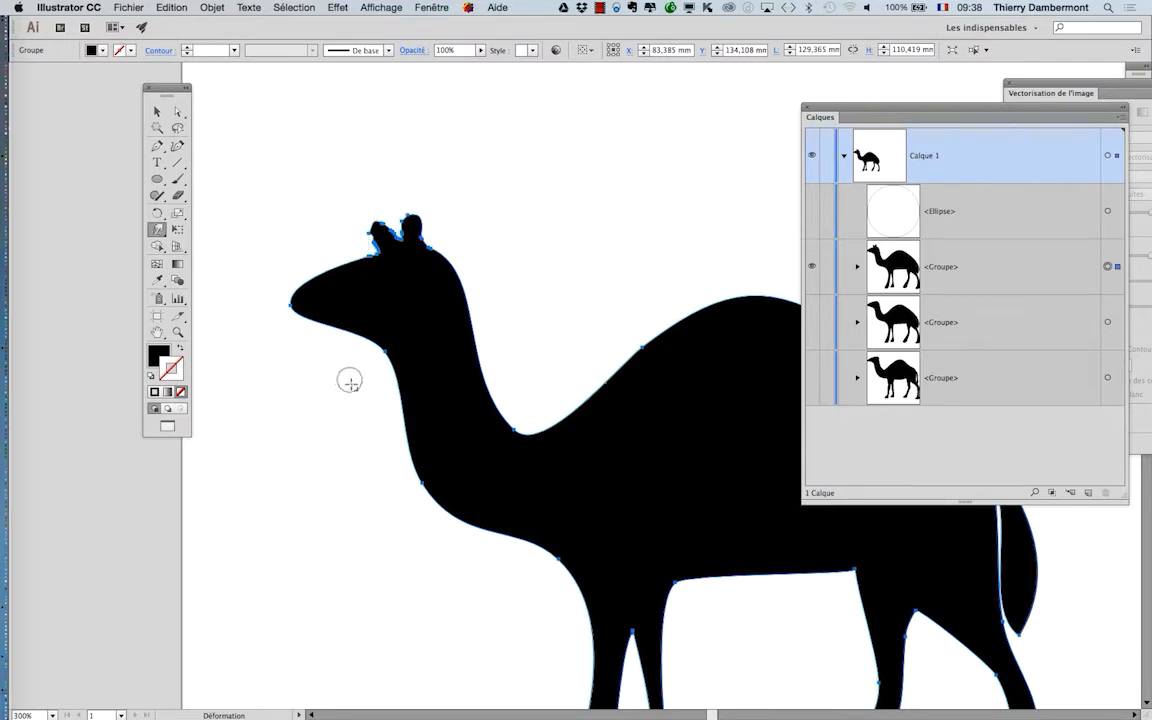
Step: Enlarge the Déformation brush to 23,52 mm and set its intensity to 90%
{"action": "left_click_drag", "start_coordinate": [350, 384], "coordinate": [407, 371]}
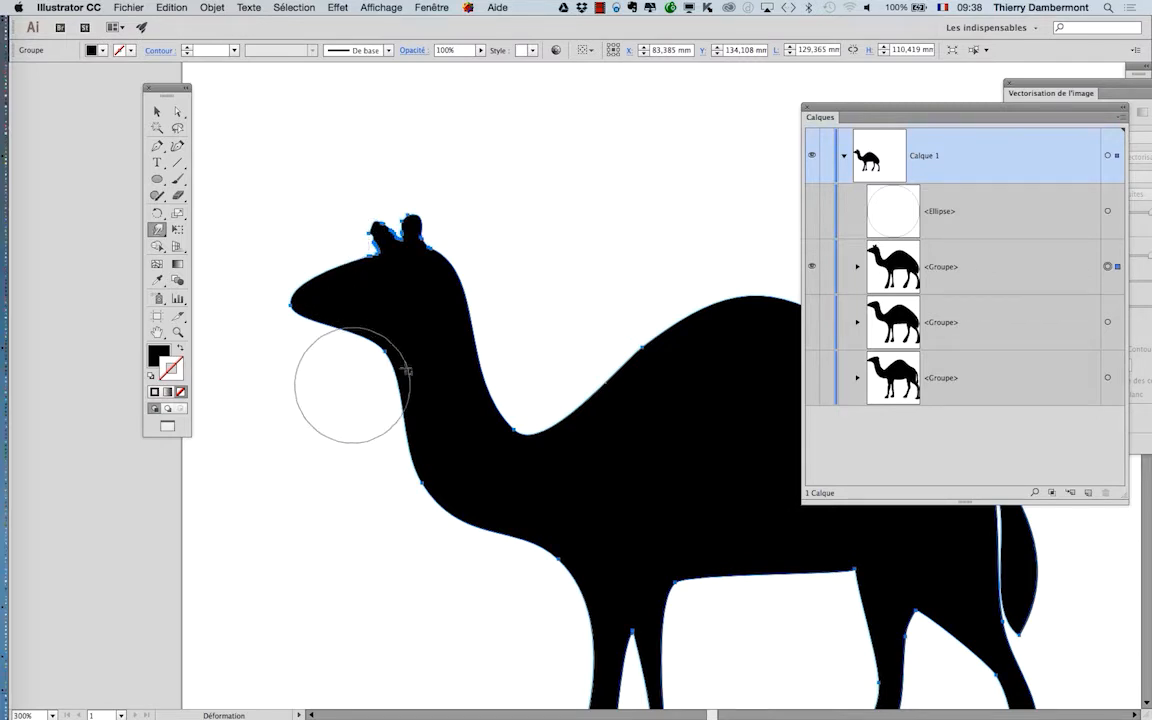
{"action": "double_click", "coordinate": [157, 230]}
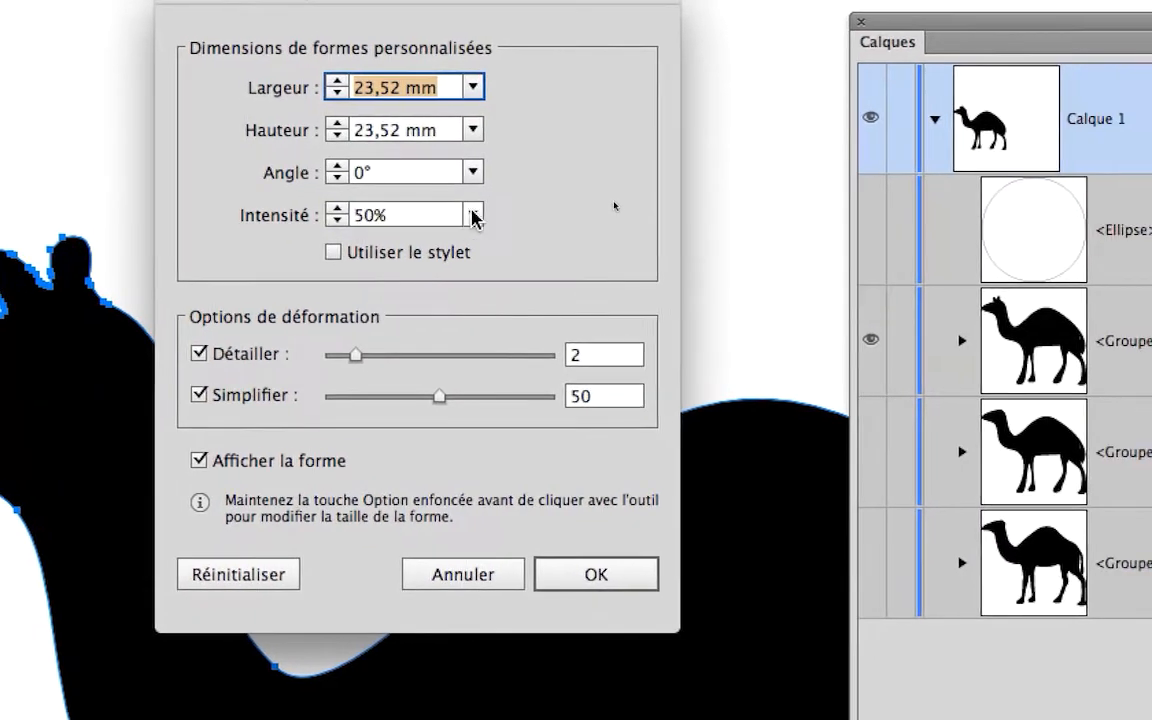
{"action": "left_click", "coordinate": [474, 216]}
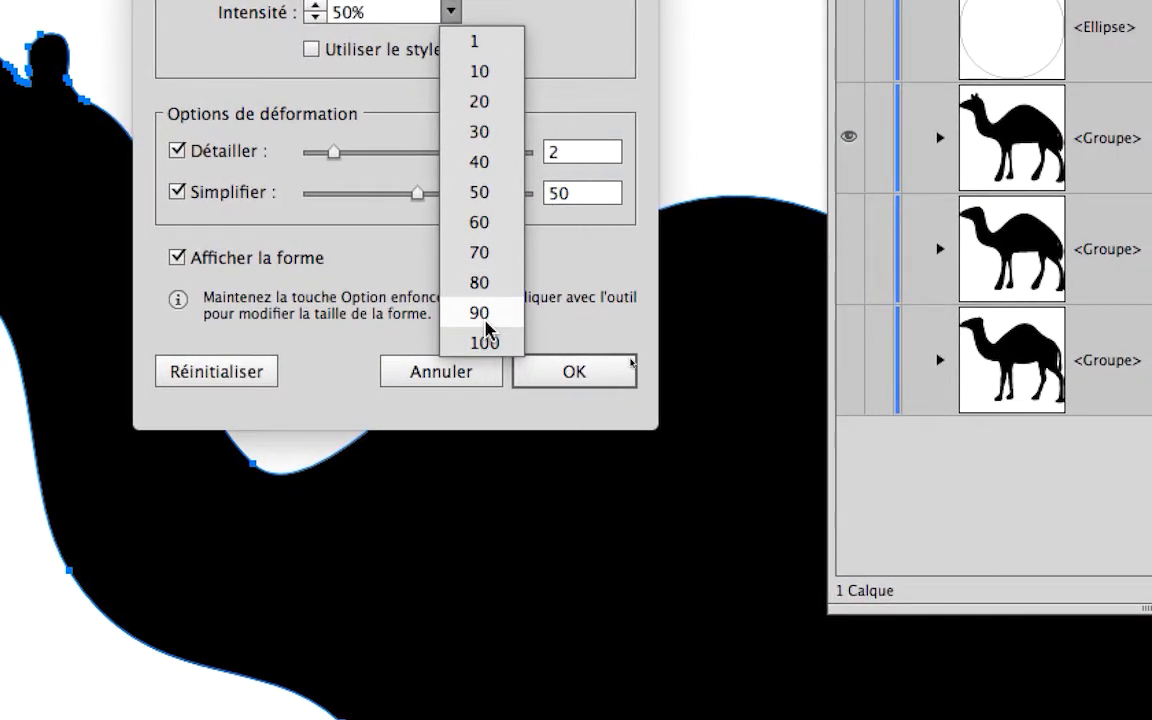
{"action": "left_click", "coordinate": [484, 318]}
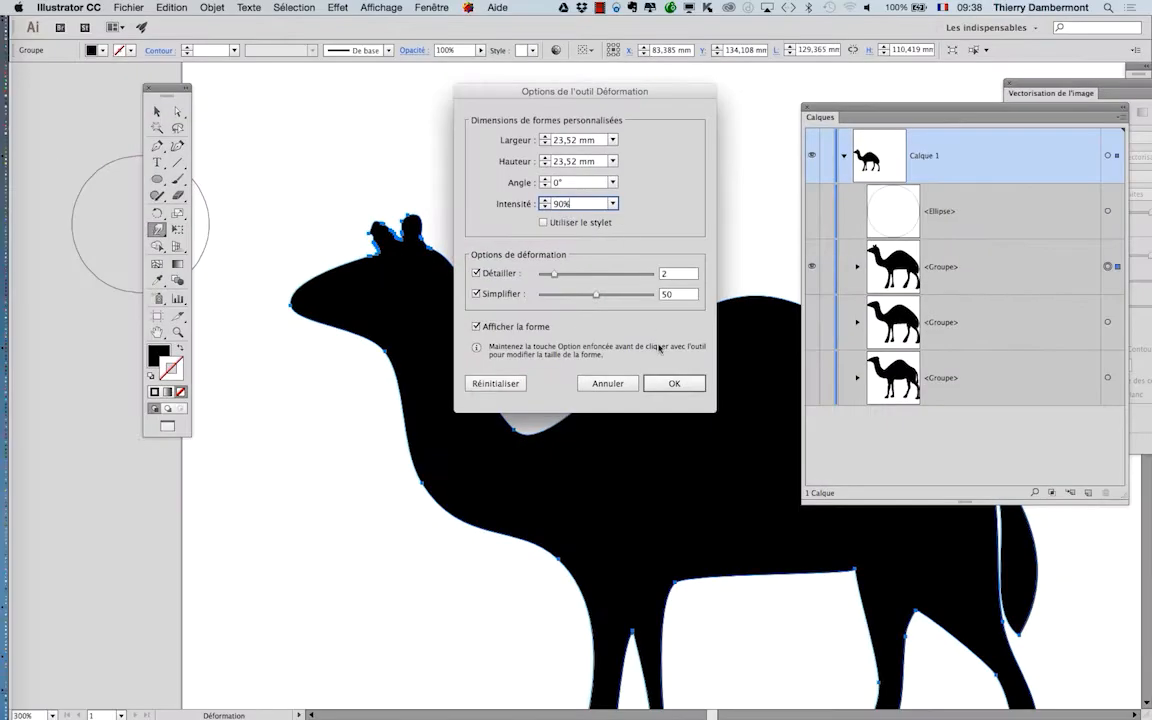
{"action": "left_click", "coordinate": [674, 383]}
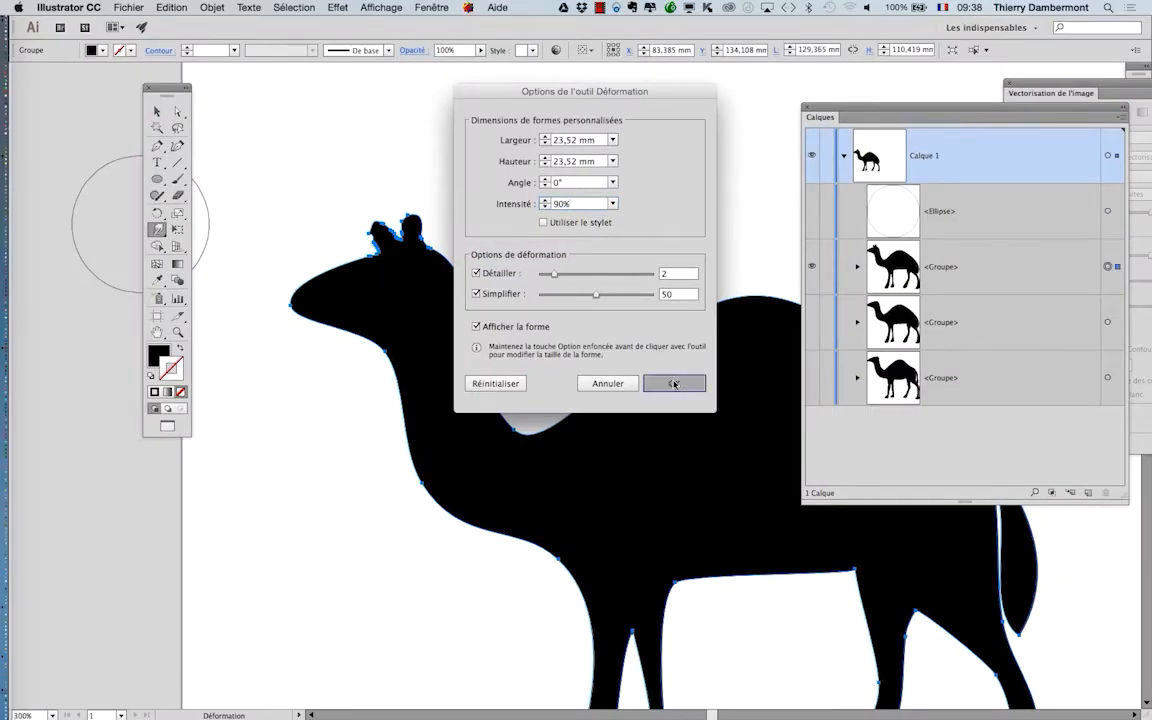
Step: Stretch the camel's two horns and reshape the underside of its muzzle and throat with the Déformation tool
{"action": "left_click_drag", "start_coordinate": [369, 297], "coordinate": [272, 352]}
{"action": "mouse_move", "coordinate": [383, 242]}
{"action": "left_mouse_down"}
{"action": "mouse_move", "coordinate": [377, 210]}
{"action": "mouse_move", "coordinate": [434, 196]}
{"action": "mouse_move", "coordinate": [356, 219]}
{"action": "left_mouse_up"}
{"action": "left_click_drag", "start_coordinate": [339, 388], "coordinate": [376, 377]}
{"action": "left_click_drag", "start_coordinate": [311, 365], "coordinate": [390, 339]}
Step: Deform the camel's back with the Déformation tool to make the hump narrower and more pronounced
{"action": "key", "text": "space"}
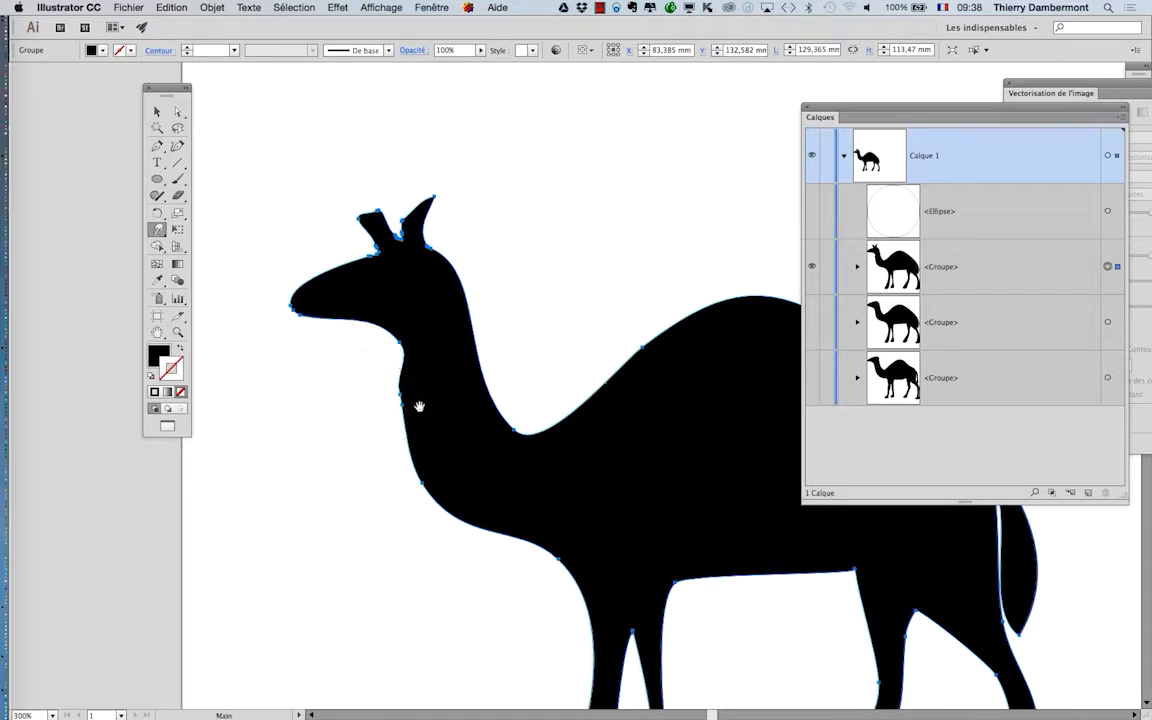
{"action": "scroll", "coordinate": [442, 410], "scroll_direction": "down", "scroll_amount": 1}
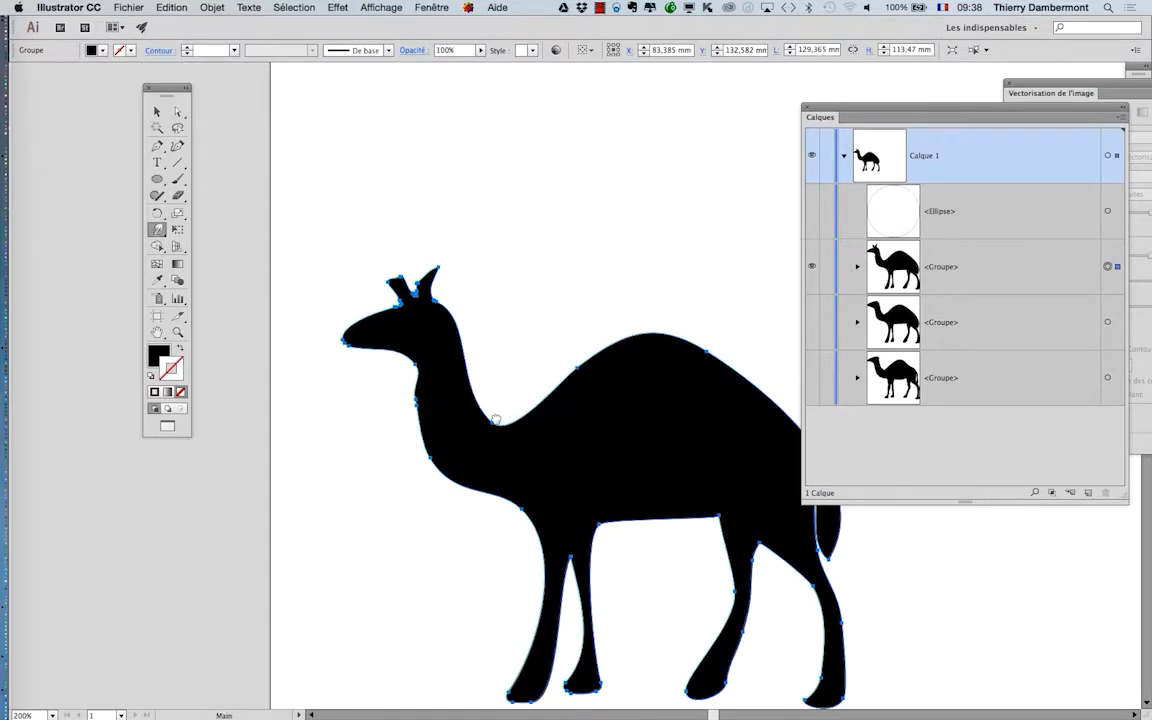
{"action": "key", "text": "space"}
{"action": "mouse_move", "coordinate": [497, 418]}
{"action": "left_mouse_down"}
{"action": "mouse_move", "coordinate": [404, 344]}
{"action": "mouse_move", "coordinate": [416, 325]}
{"action": "mouse_move", "coordinate": [591, 252]}
{"action": "mouse_move", "coordinate": [638, 290]}
{"action": "mouse_move", "coordinate": [671, 404]}
{"action": "left_mouse_up"}
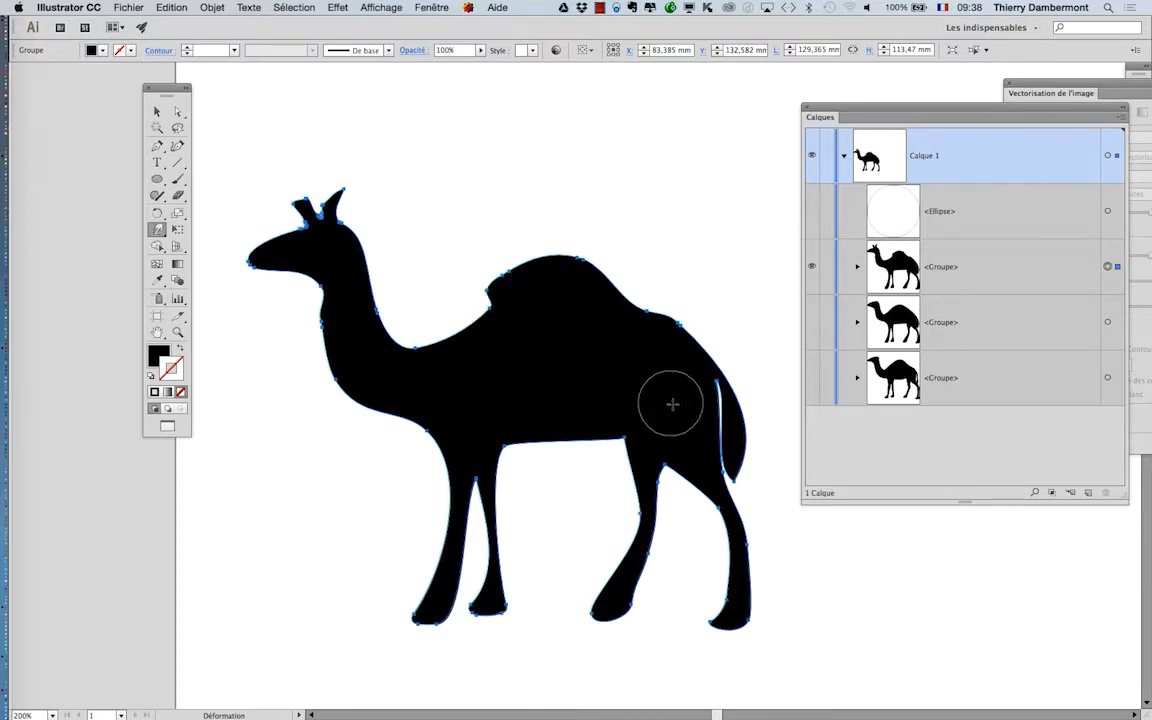
Step: Try deforming the foremost leg upward with the Déformation brush, and undo the stroke
{"action": "key", "text": "space"}
{"action": "left_click_drag", "start_coordinate": [485, 411], "coordinate": [453, 314]}
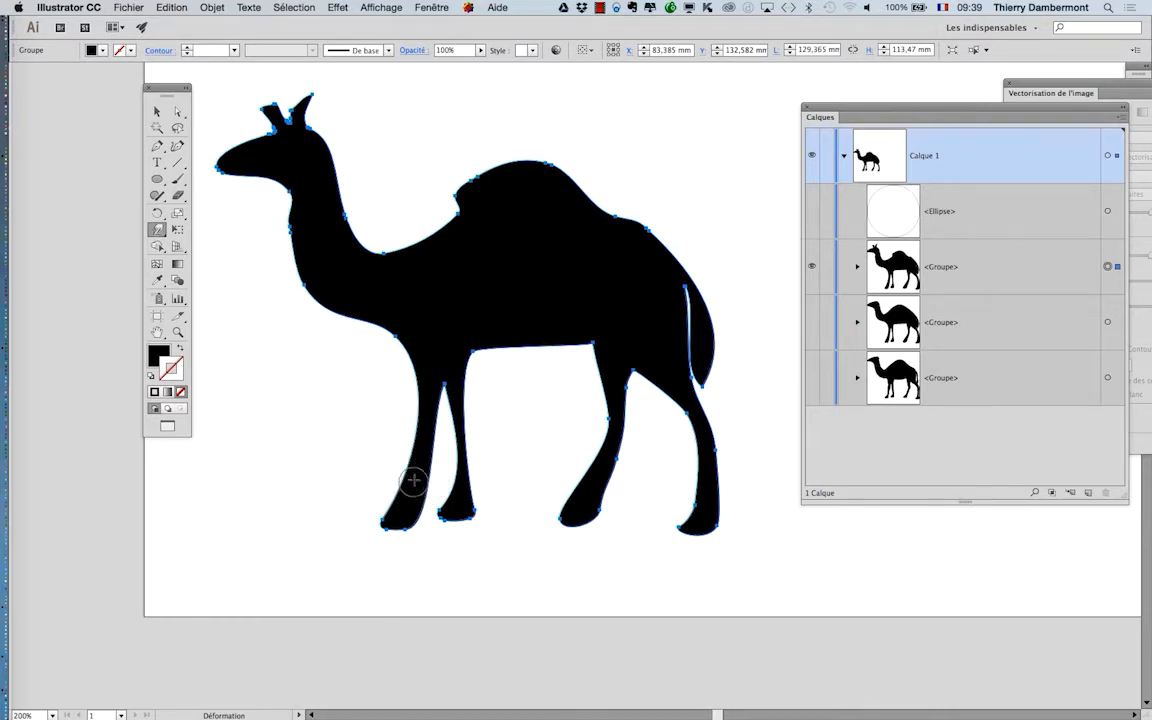
{"action": "left_click_drag", "start_coordinate": [413, 481], "coordinate": [409, 410]}
{"action": "key", "text": "ctrl+z"}
Step: Straighten the inner contour of the second front leg by adjusting its curve handles with the Direct Selection tool
{"action": "left_click", "coordinate": [179, 113]}
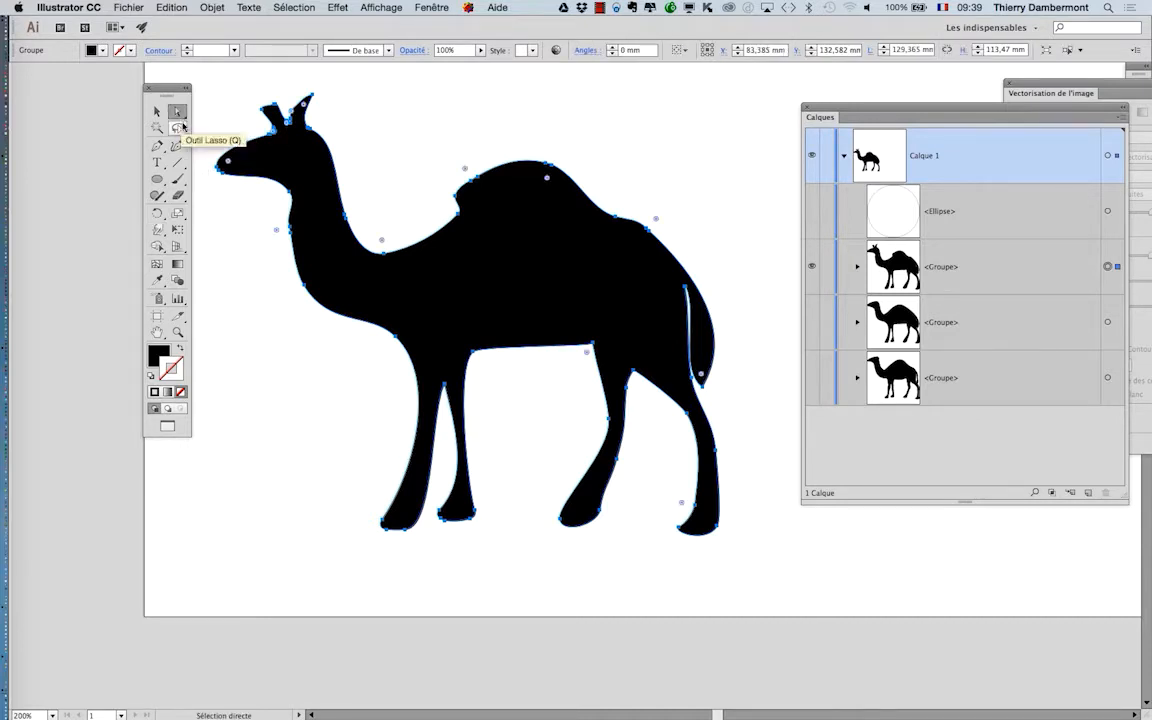
{"action": "left_click", "coordinate": [318, 381]}
{"action": "scroll", "coordinate": [444, 431], "scroll_direction": "up", "scroll_amount": 1}
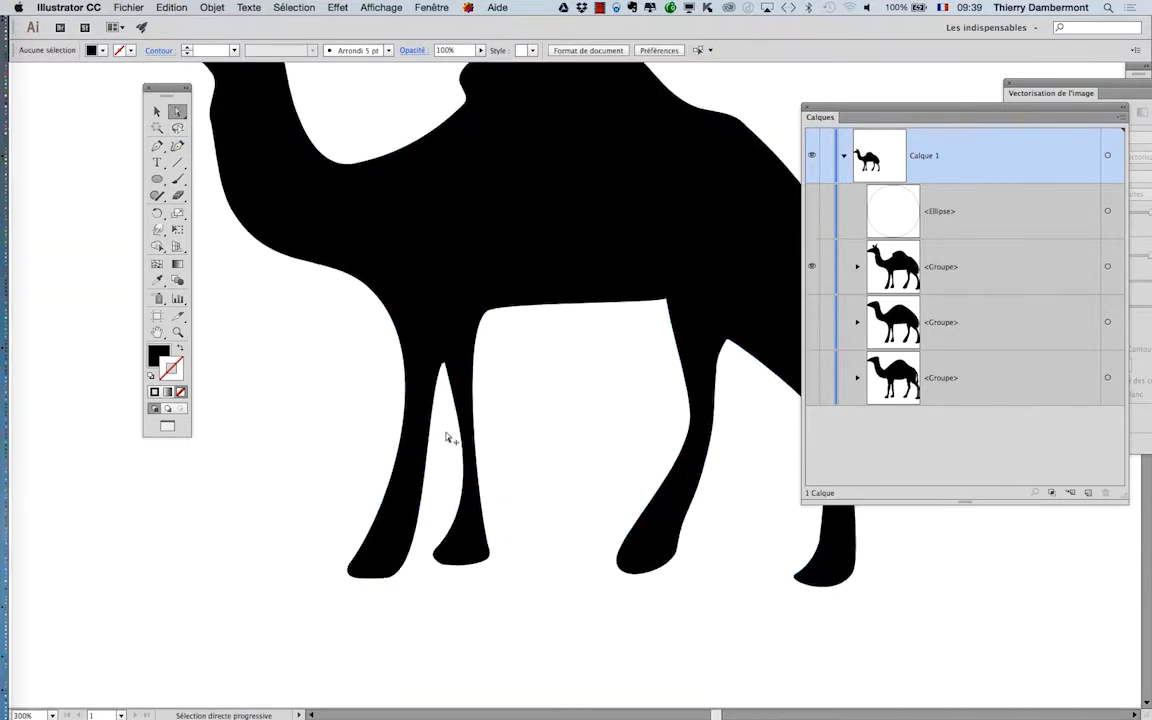
{"action": "left_click", "coordinate": [446, 544]}
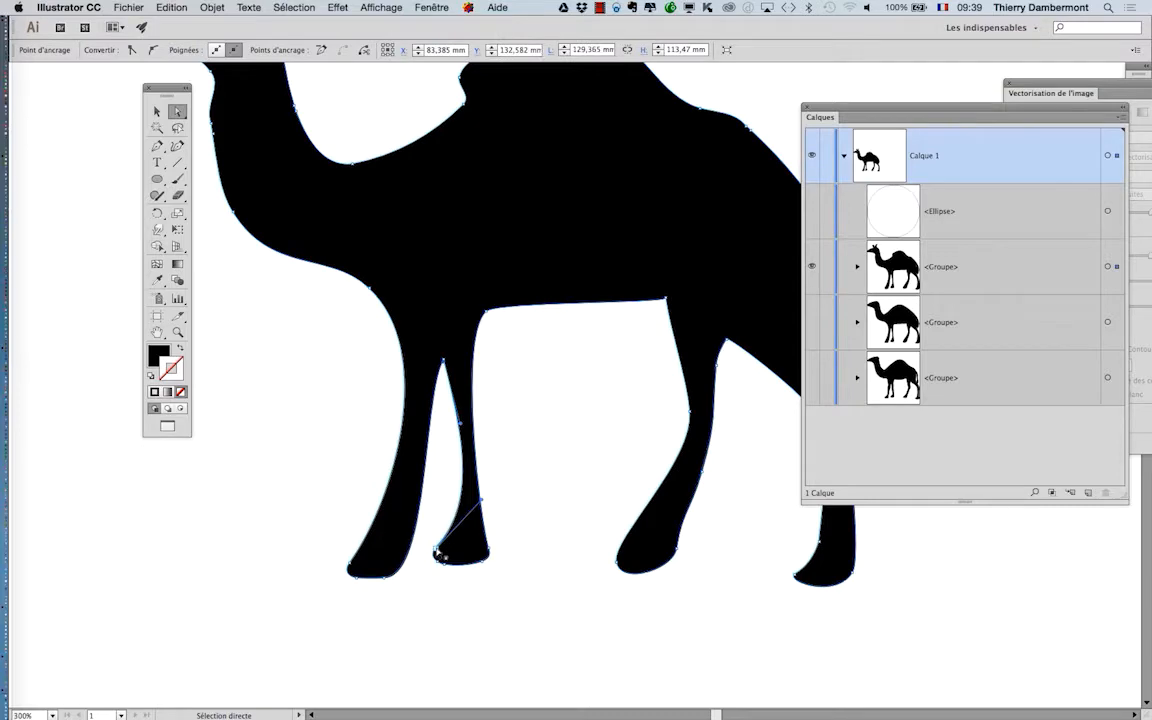
{"action": "left_click", "coordinate": [437, 553]}
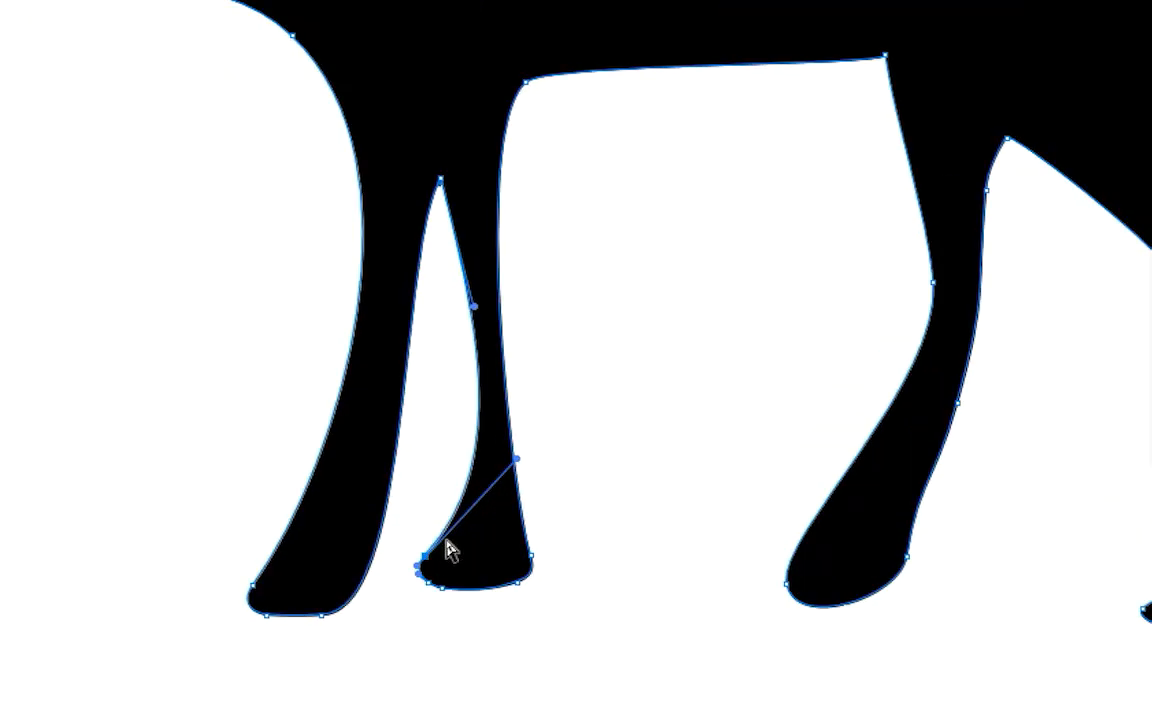
{"action": "left_click", "coordinate": [535, 380]}
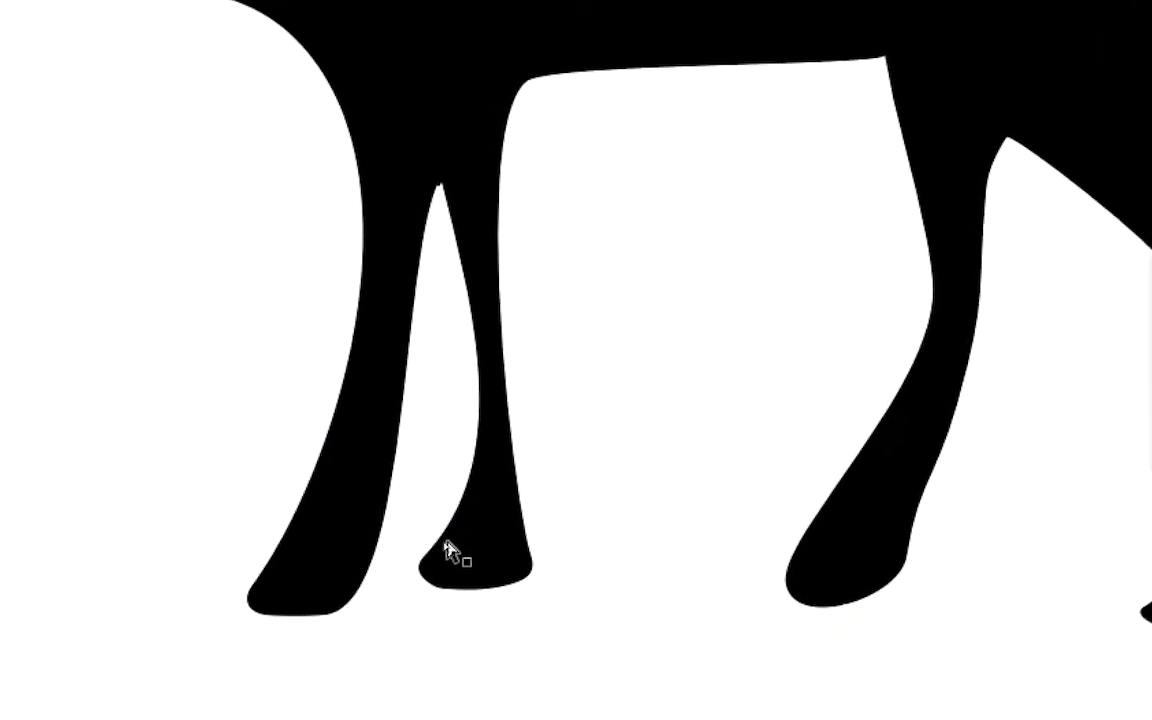
{"action": "left_click", "coordinate": [446, 550]}
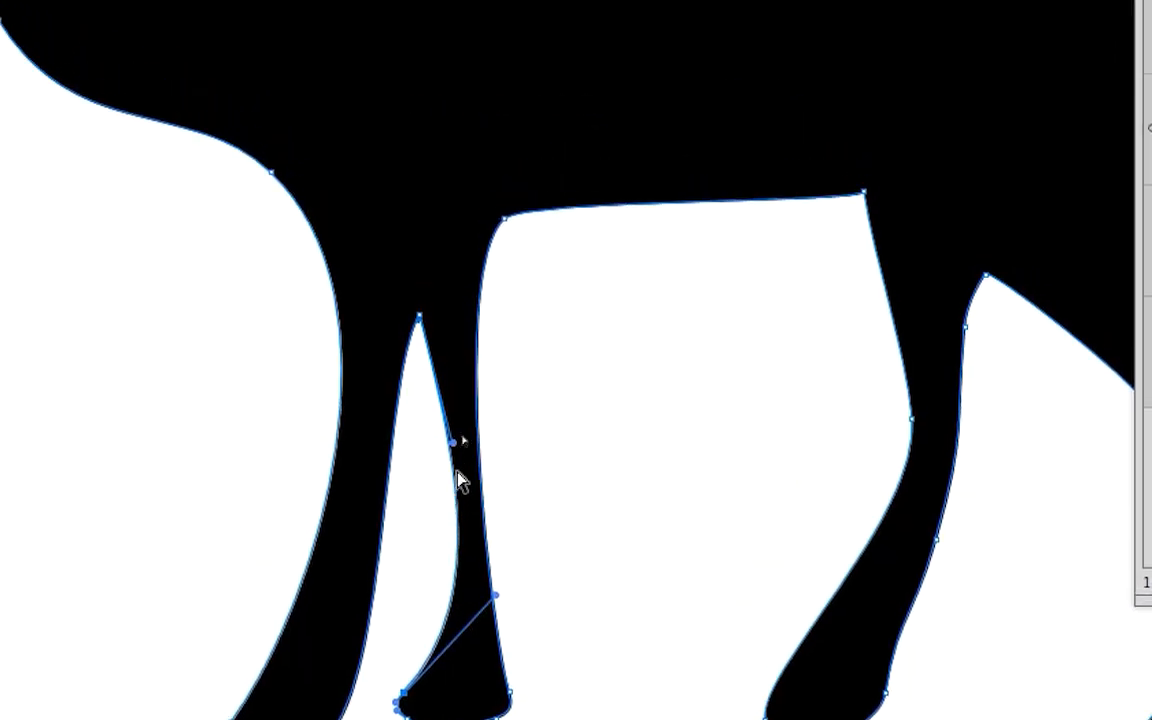
{"action": "mouse_move", "coordinate": [453, 442]}
{"action": "left_mouse_down"}
{"action": "mouse_move", "coordinate": [429, 450]}
{"action": "mouse_move", "coordinate": [446, 465]}
{"action": "left_mouse_up"}
{"action": "left_click_drag", "start_coordinate": [512, 608], "coordinate": [450, 609]}
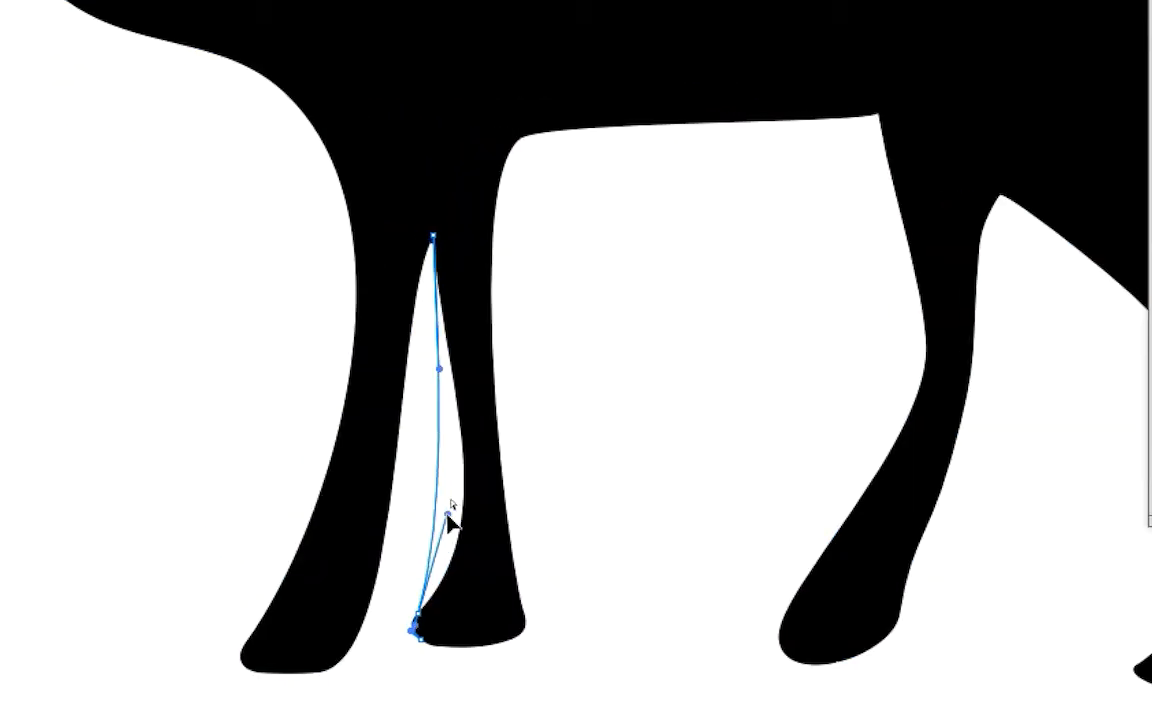
{"action": "left_click_drag", "start_coordinate": [447, 520], "coordinate": [447, 520]}
{"action": "left_click", "coordinate": [351, 308]}
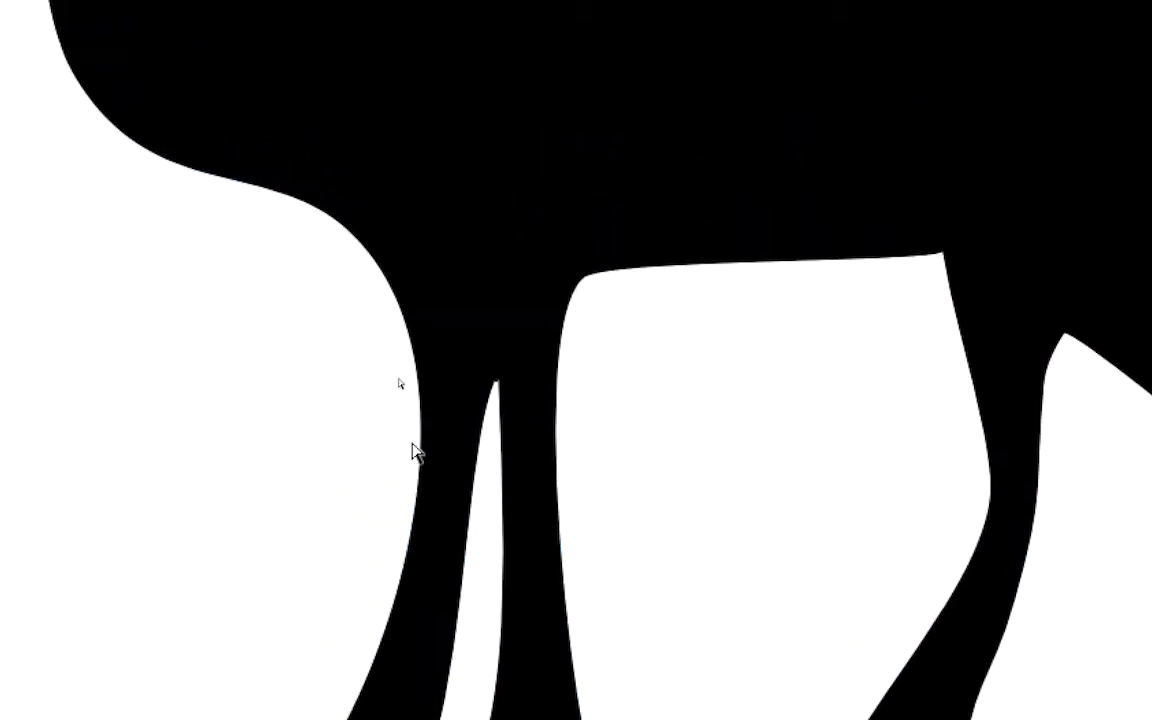
Step: Flatten the outer curve of the foremost leg and shift its foot's anchor points inward and slightly up
{"action": "left_click", "coordinate": [363, 252]}
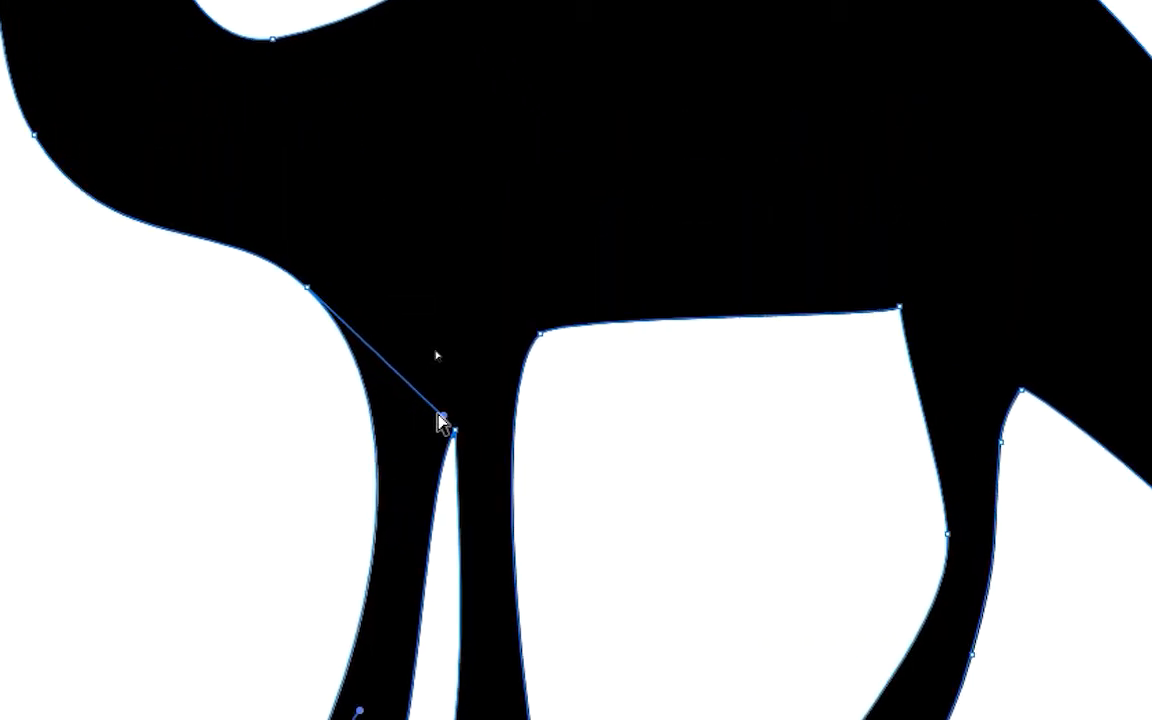
{"action": "left_click_drag", "start_coordinate": [440, 414], "coordinate": [342, 477]}
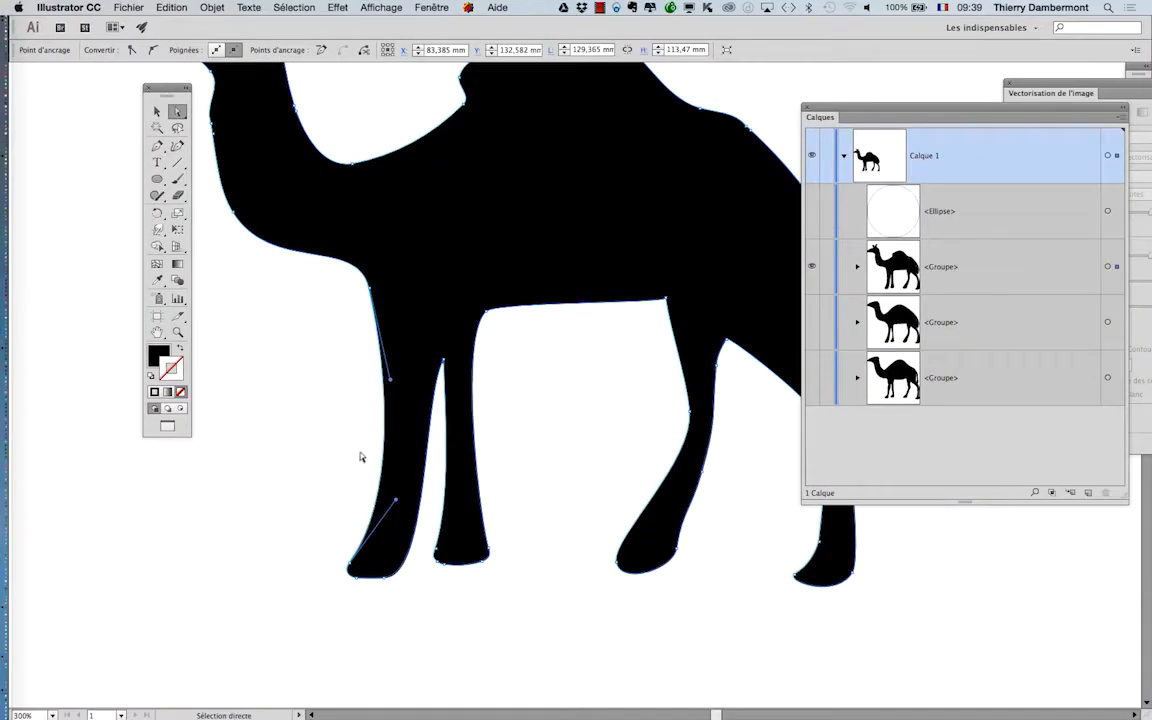
{"action": "left_click_drag", "start_coordinate": [343, 560], "coordinate": [386, 582]}
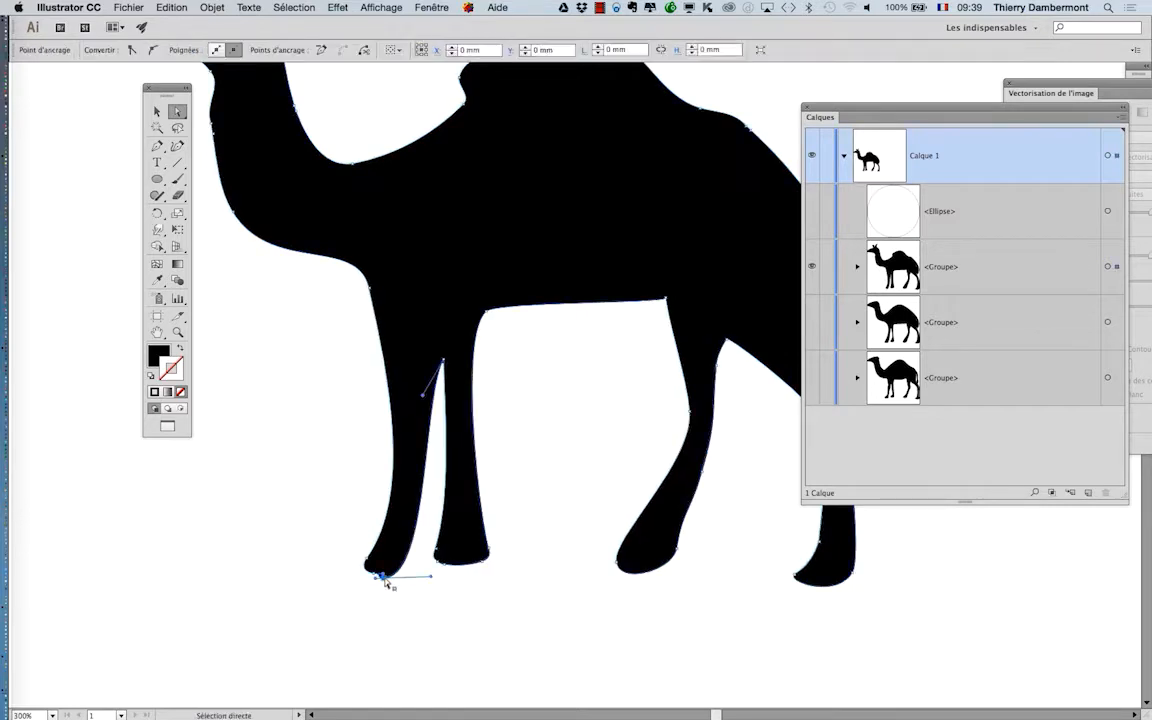
{"action": "left_click", "coordinate": [400, 588]}
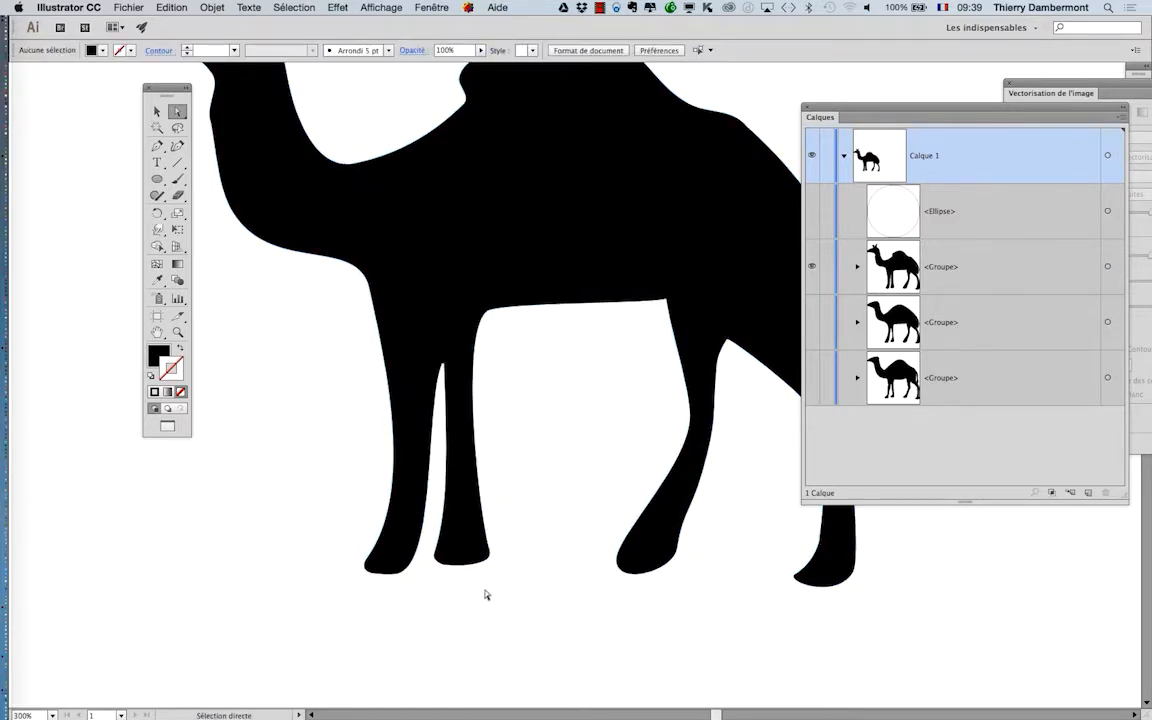
Step: Move the anchor point where the second front leg meets the belly toward the hind legs to thicken the leg
{"action": "left_click", "coordinate": [521, 585], "text": "alt+super"}
{"action": "left_click_drag", "start_coordinate": [581, 291], "coordinate": [497, 342]}
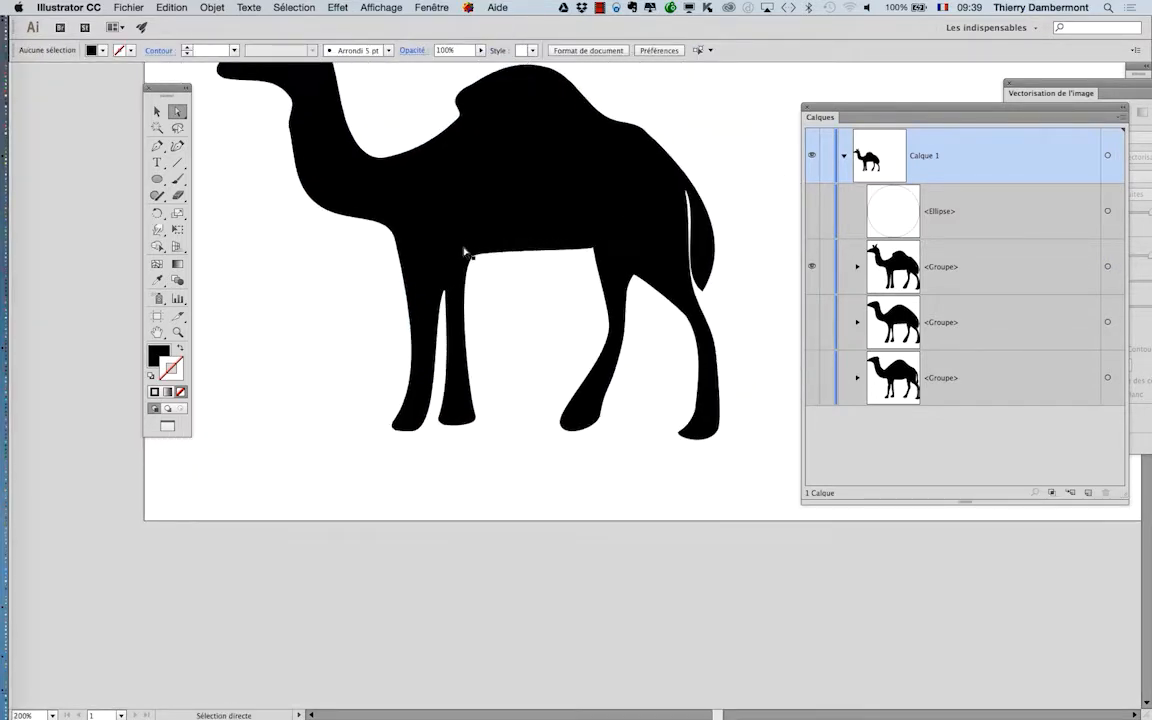
{"action": "left_click_drag", "start_coordinate": [464, 257], "coordinate": [488, 252]}
{"action": "left_click", "coordinate": [511, 303]}
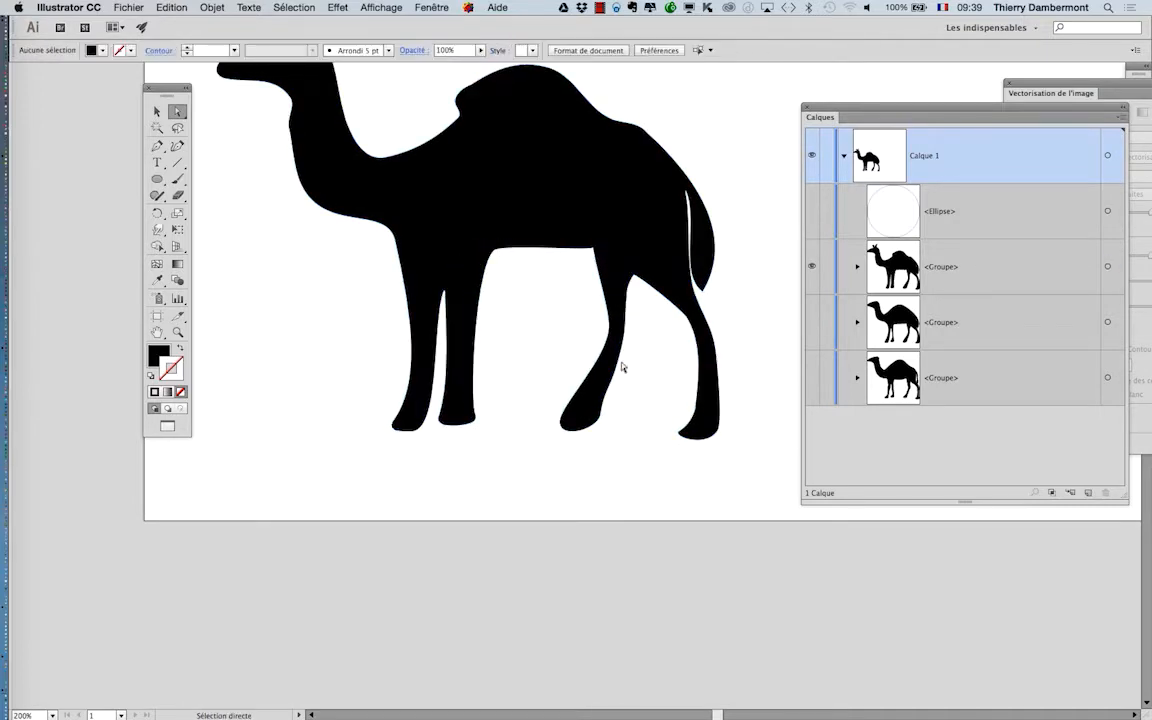
Step: Reshape the inner hind leg by moving the knee's anchor point toward the front legs
{"action": "left_click", "coordinate": [613, 334]}
{"action": "left_click_drag", "start_coordinate": [613, 334], "coordinate": [606, 325]}
{"action": "left_click", "coordinate": [584, 328]}
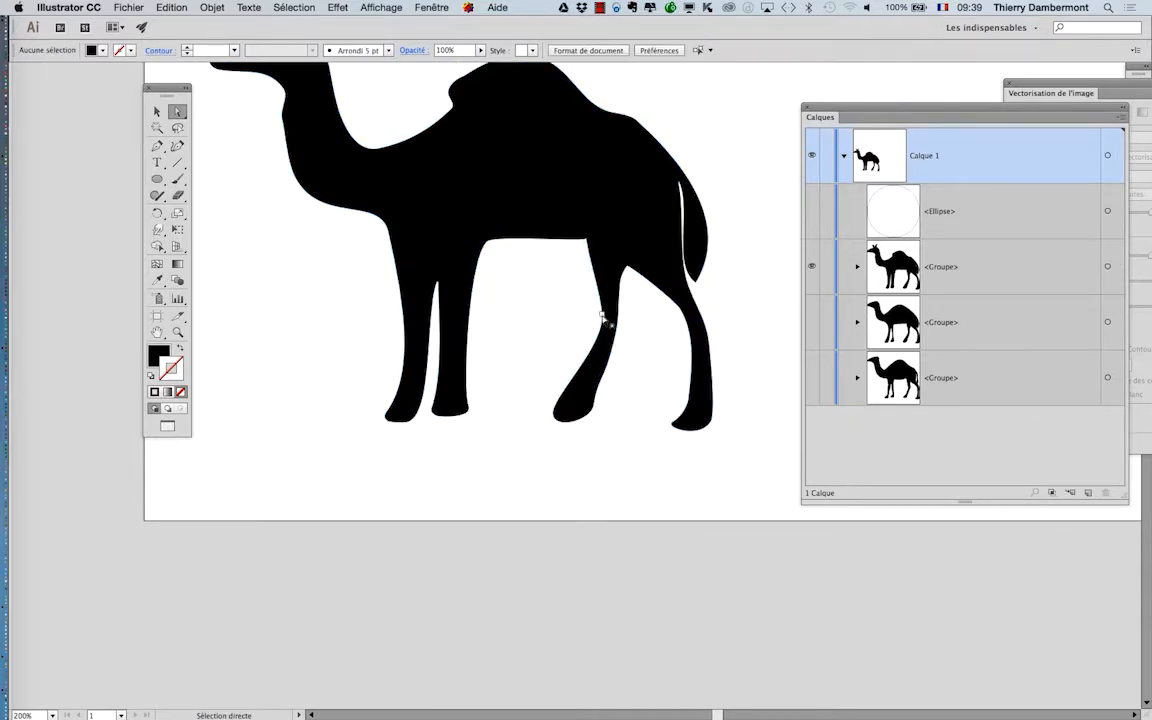
{"action": "left_click", "coordinate": [604, 320]}
{"action": "left_click", "coordinate": [713, 341]}
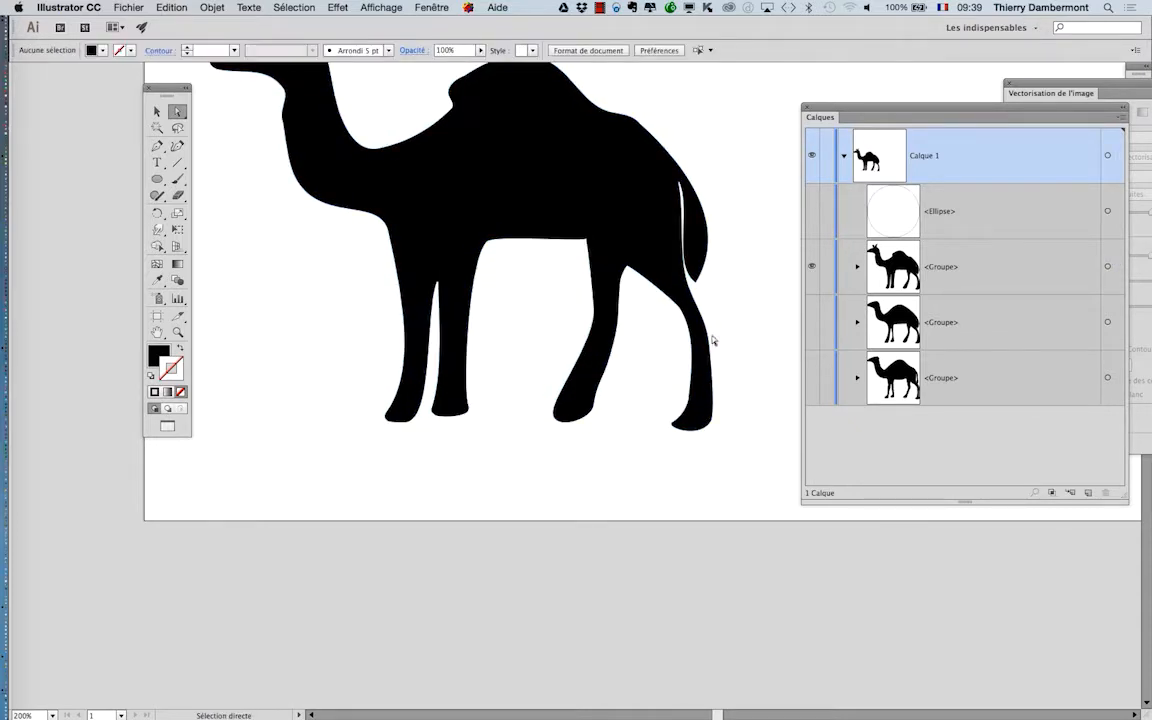
Step: Thicken the rearmost hind leg by shifting the anchor points above its foot and at the knee slightly toward the front legs
{"action": "left_click", "coordinate": [687, 416]}
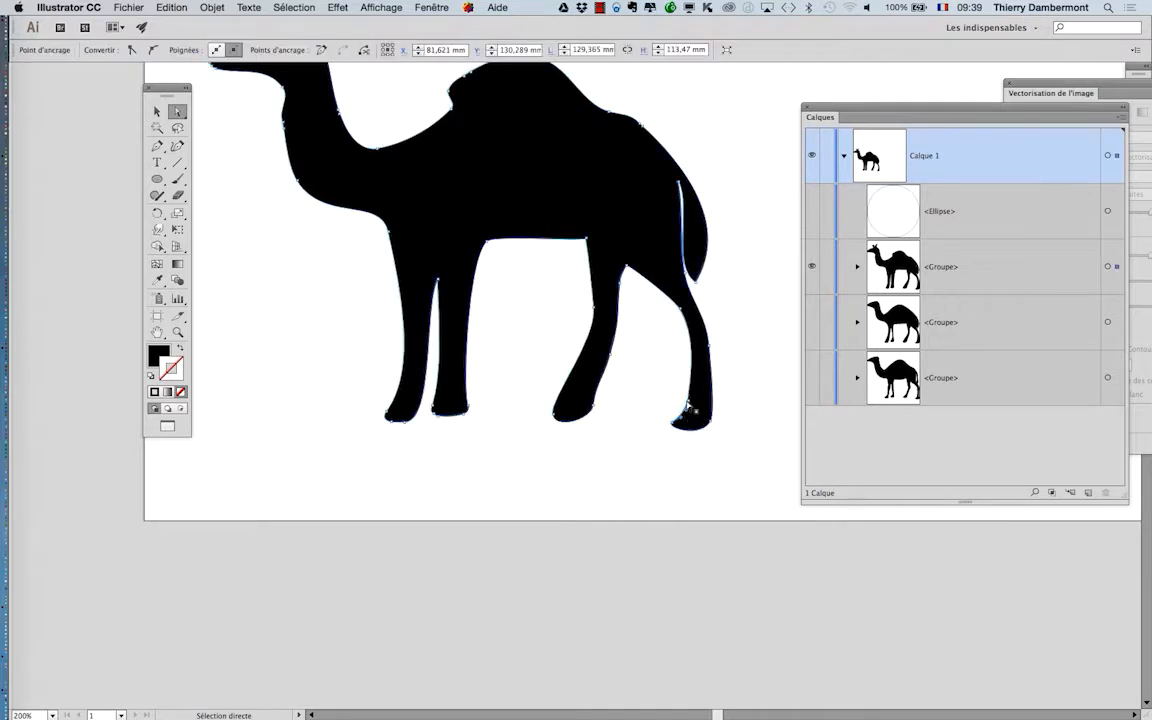
{"action": "left_click_drag", "start_coordinate": [687, 405], "coordinate": [686, 400]}
{"action": "left_click", "coordinate": [670, 337]}
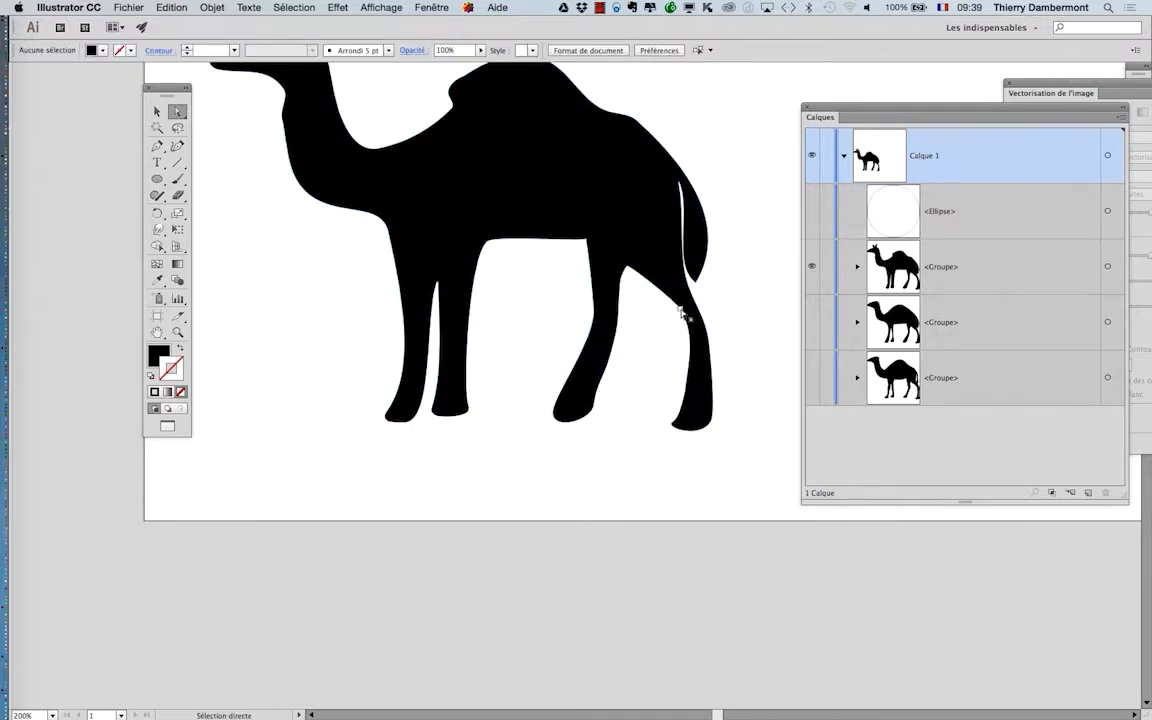
{"action": "left_click_drag", "start_coordinate": [683, 315], "coordinate": [680, 316]}
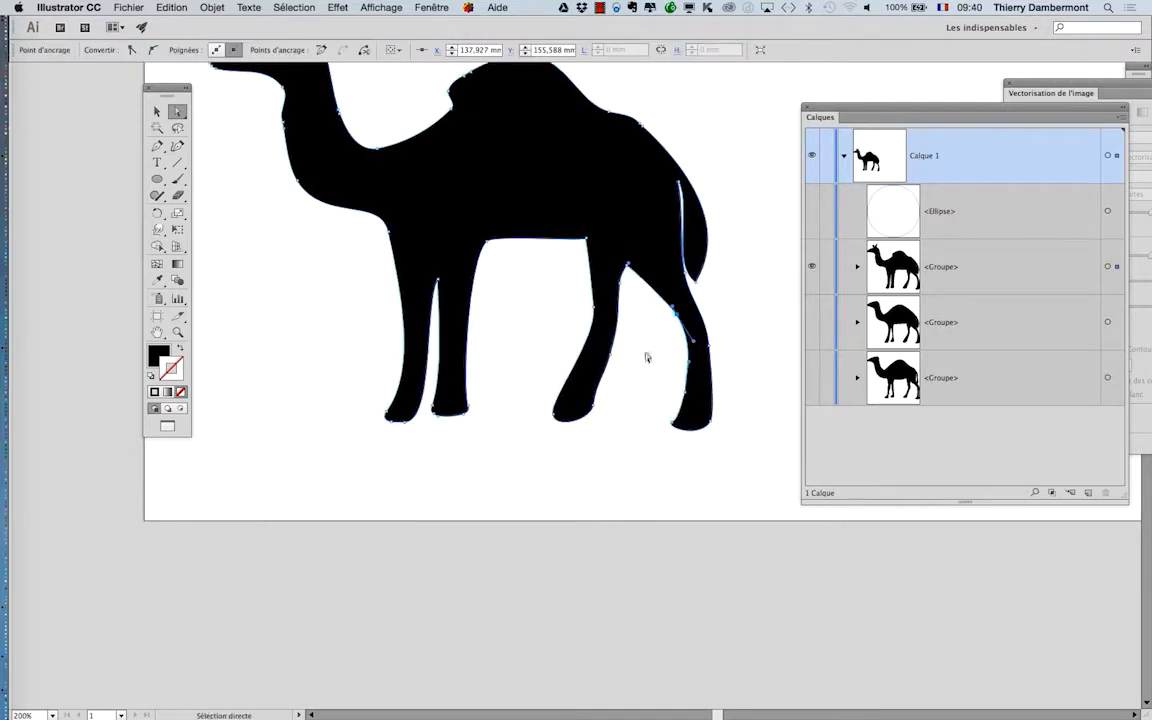
{"action": "left_click", "coordinate": [648, 359]}
Step: Lengthen the second front leg by moving its foot's anchor points slightly down
{"action": "scroll", "coordinate": [617, 440], "scroll_direction": "down", "scroll_amount": 1}
{"action": "left_click", "coordinate": [617, 441], "text": "alt+super"}
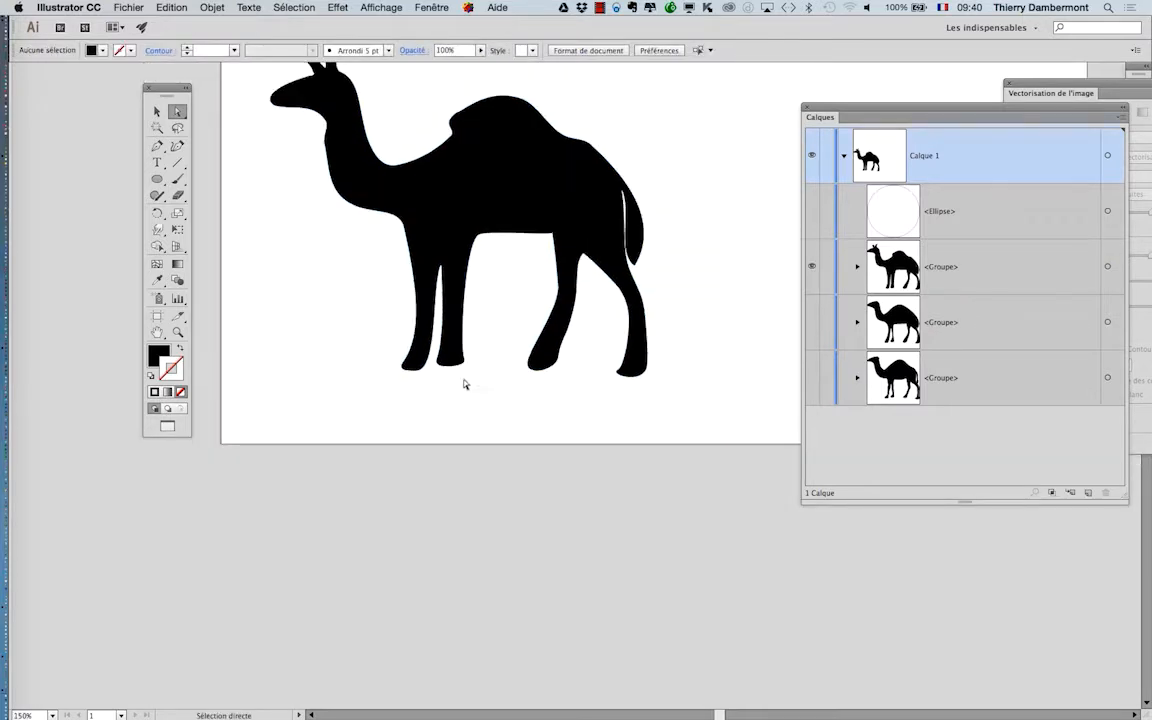
{"action": "left_click_drag", "start_coordinate": [437, 354], "coordinate": [450, 360]}
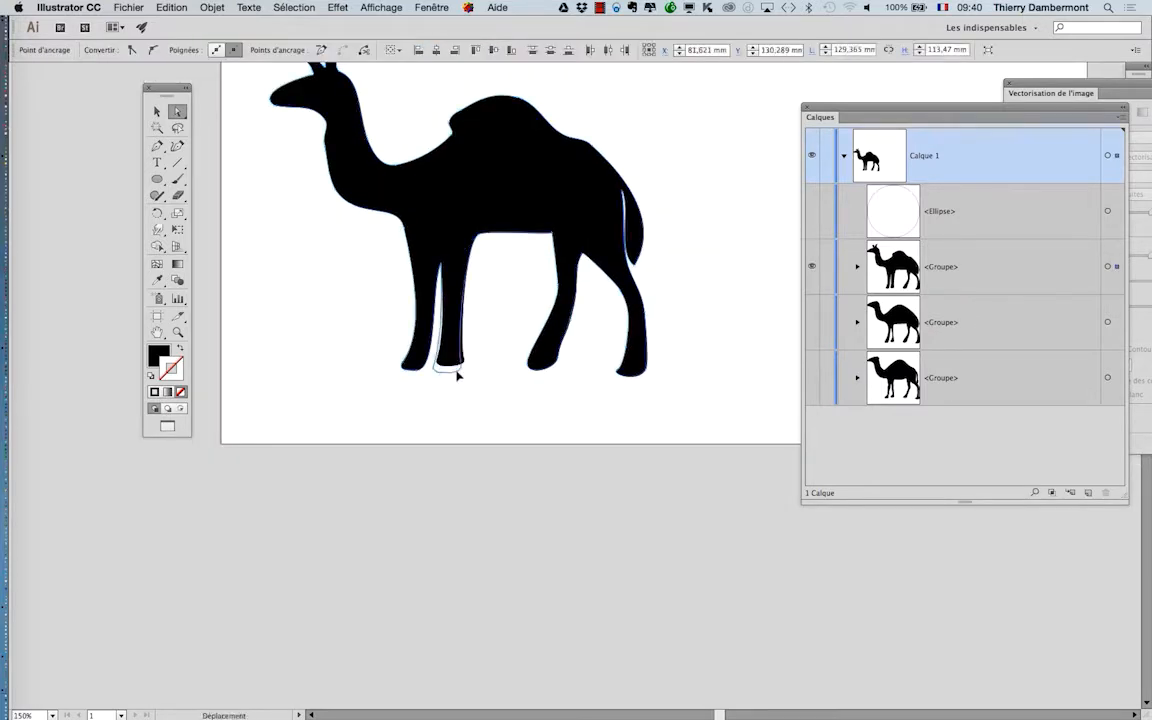
{"action": "left_click", "coordinate": [478, 452]}
{"action": "left_click", "coordinate": [515, 430], "text": "alt+super"}
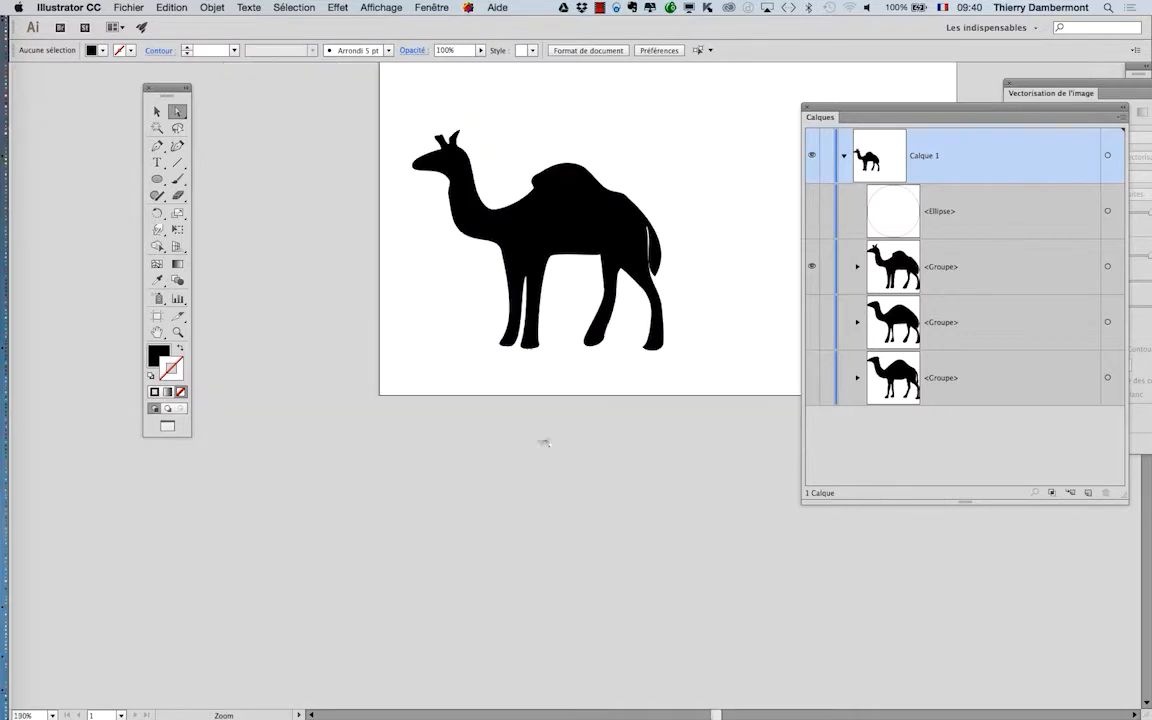
Step: Select the whole camel and redraw its jaw and throat contour with the Crayon tool to smooth out the bump below the chin
{"action": "left_click", "coordinate": [416, 297], "text": "super"}
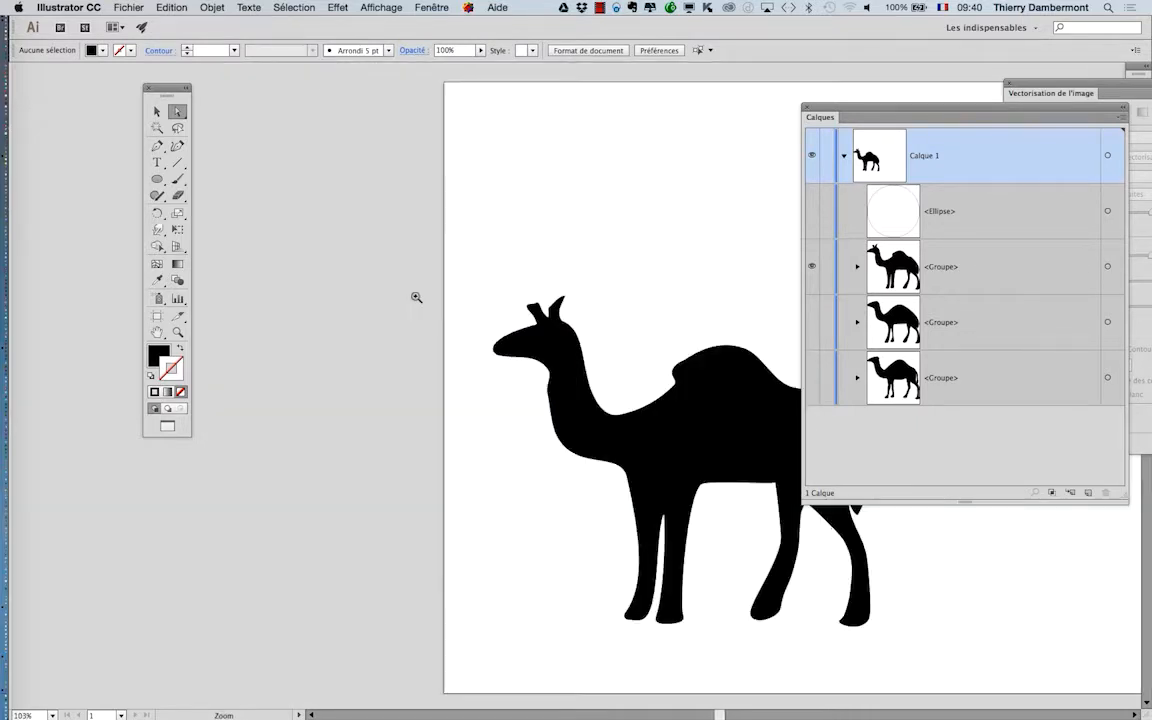
{"action": "left_click_drag", "start_coordinate": [592, 402], "coordinate": [387, 341]}
{"action": "left_click", "coordinate": [314, 303], "text": "super"}
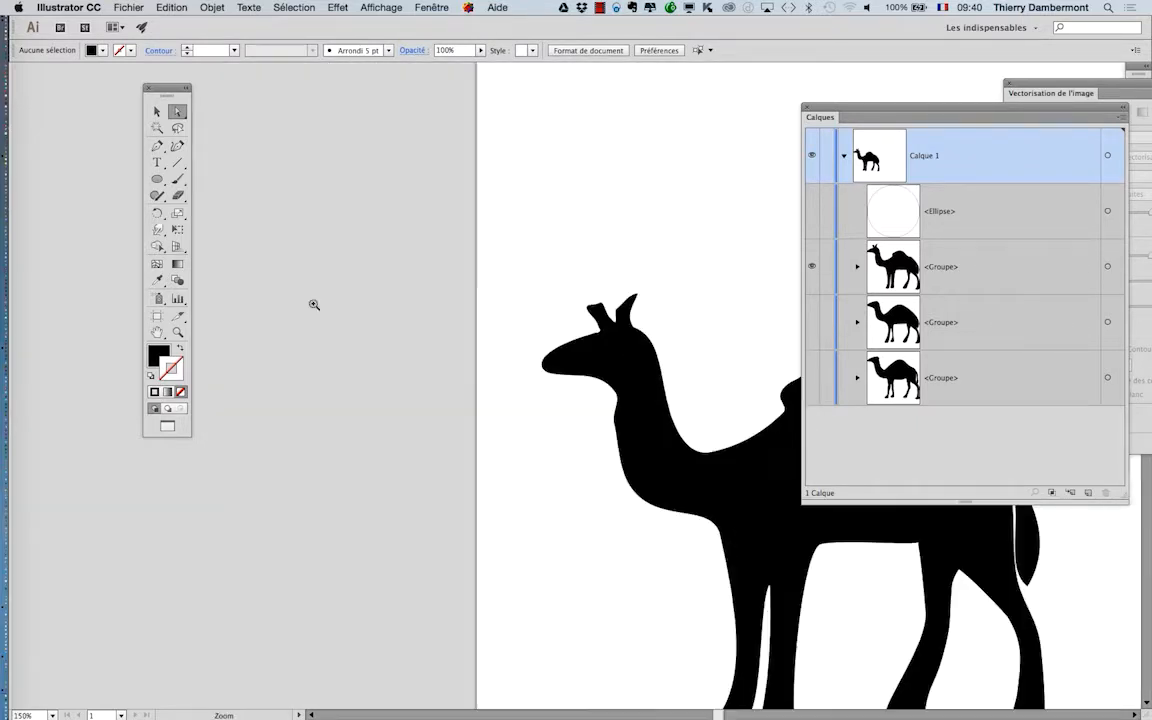
{"action": "left_click", "coordinate": [570, 372], "text": "super"}
{"action": "left_click", "coordinate": [442, 332], "text": "super"}
{"action": "left_click", "coordinate": [441, 330]}
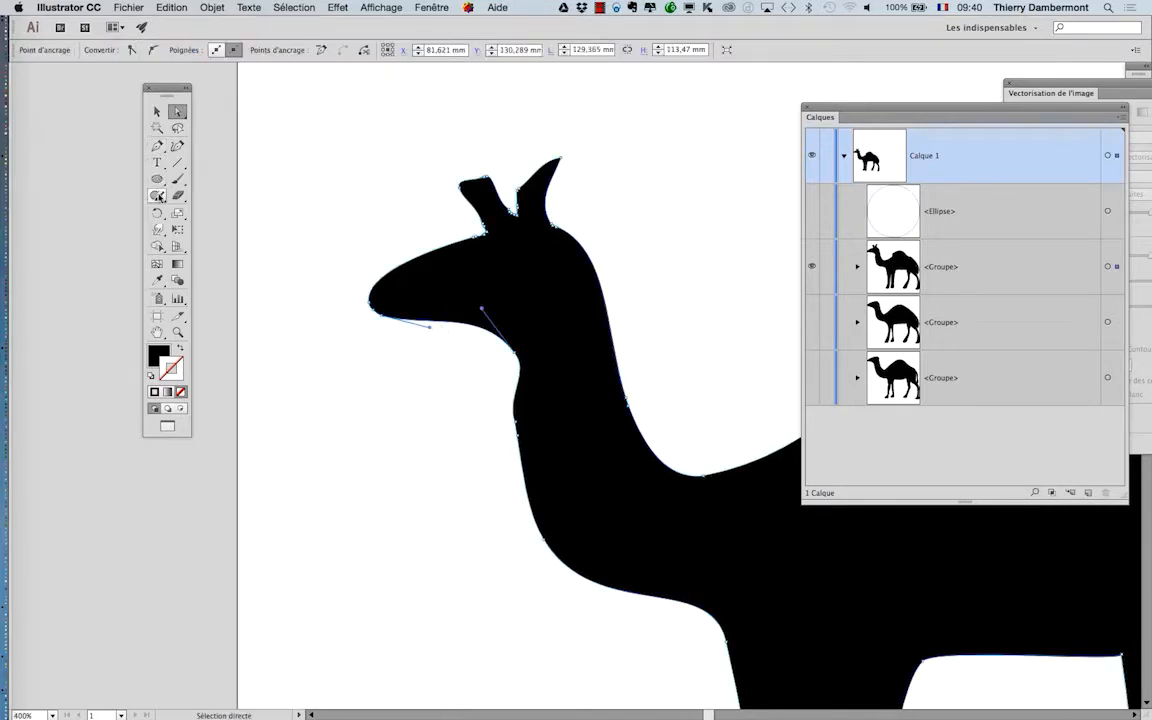
{"action": "left_click", "coordinate": [157, 111]}
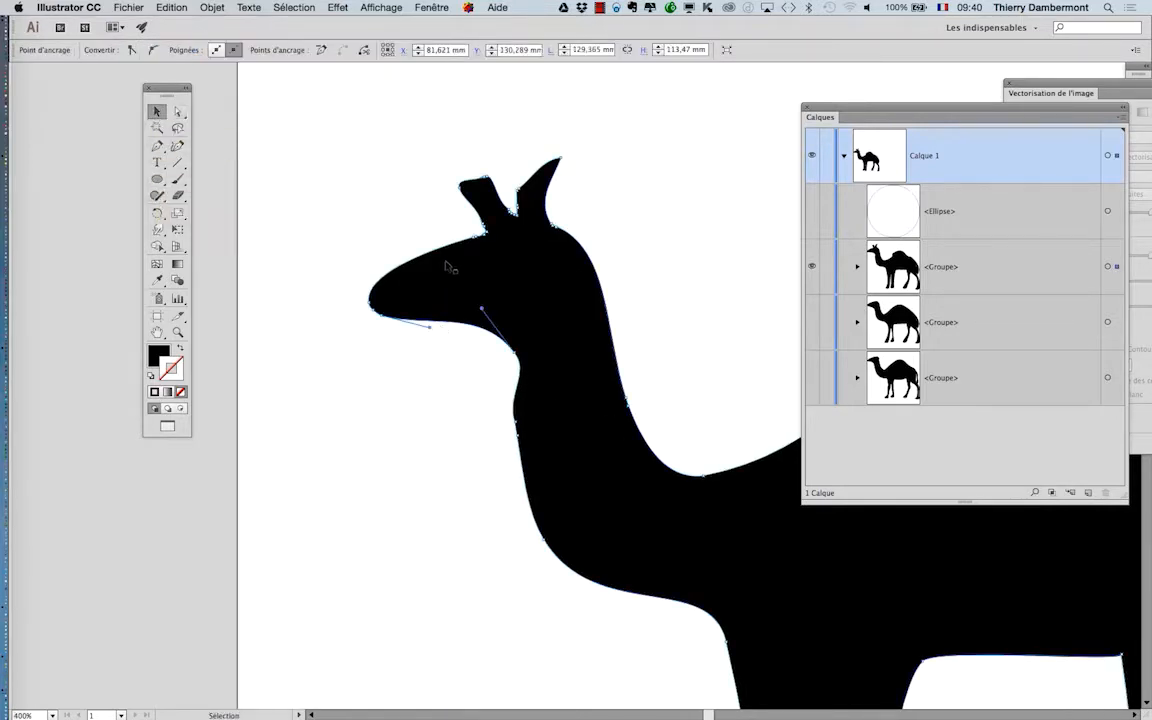
{"action": "left_click", "coordinate": [440, 255]}
{"action": "left_click", "coordinate": [155, 197]}
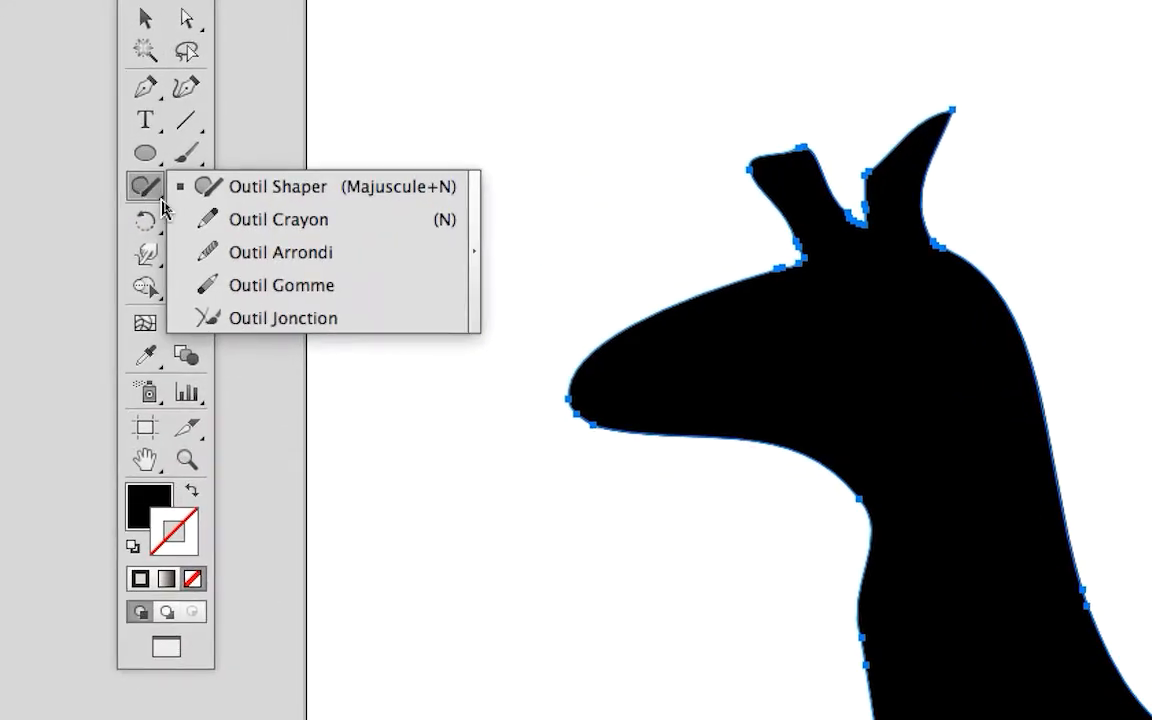
{"action": "left_click", "coordinate": [222, 212]}
{"action": "left_click", "coordinate": [98, 177]}
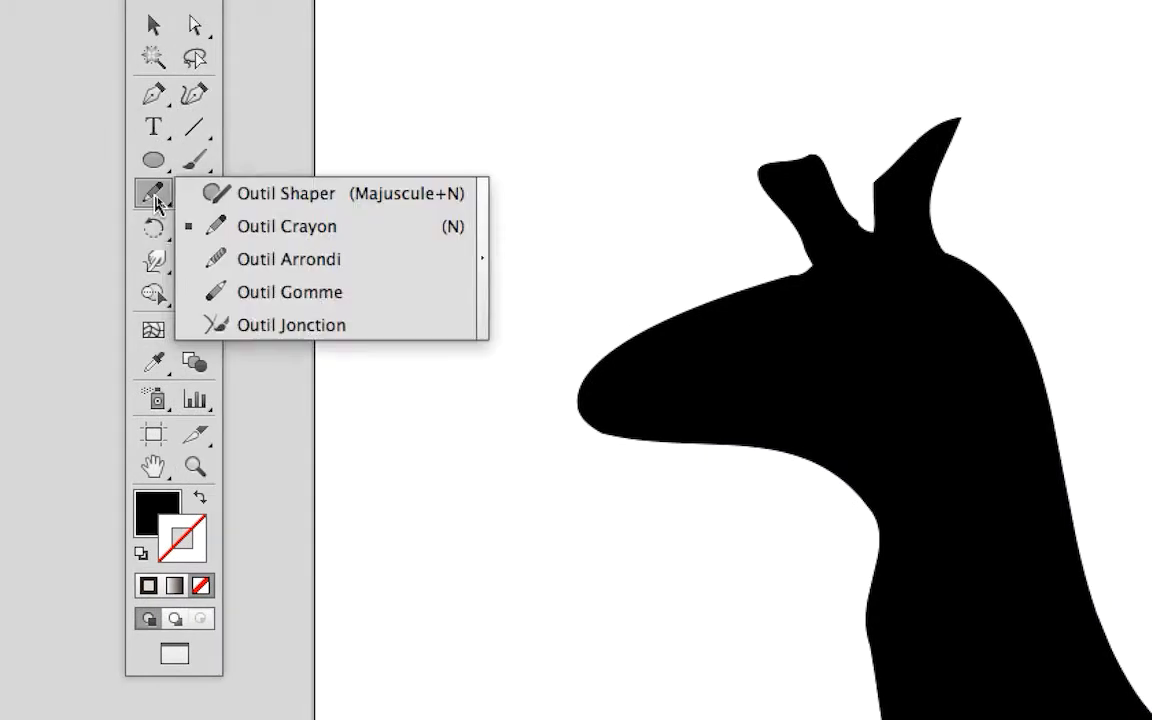
{"action": "left_click", "coordinate": [170, 215]}
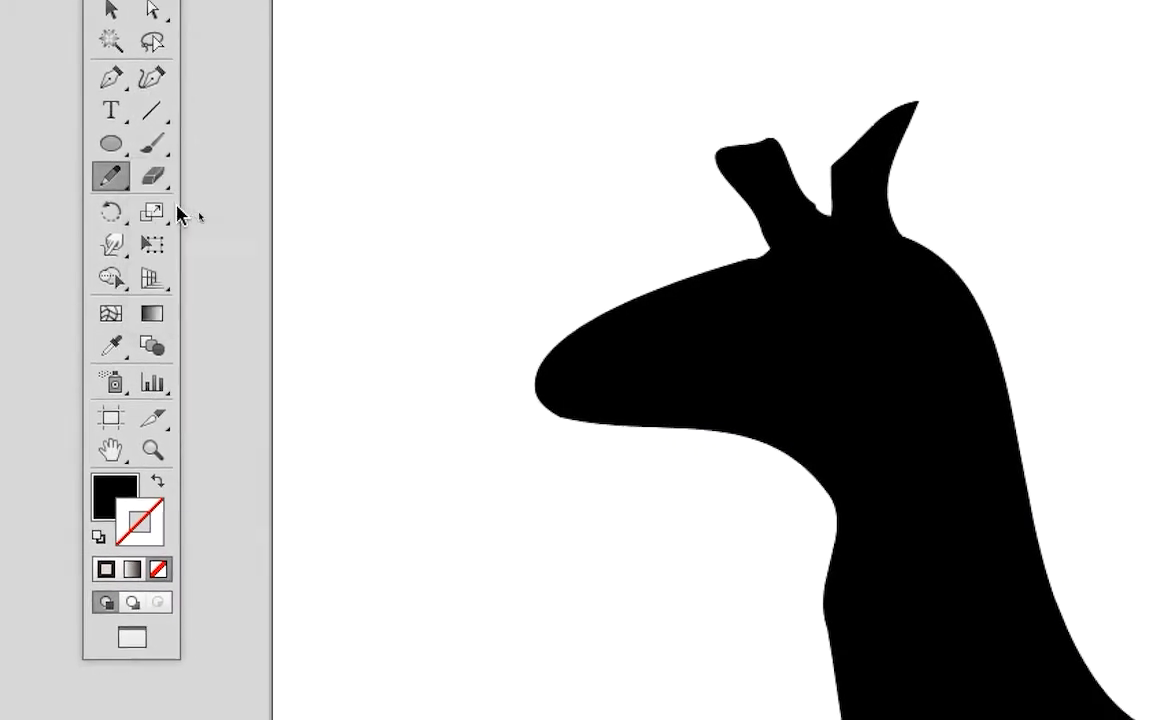
{"action": "left_click", "coordinate": [554, 364], "text": "super"}
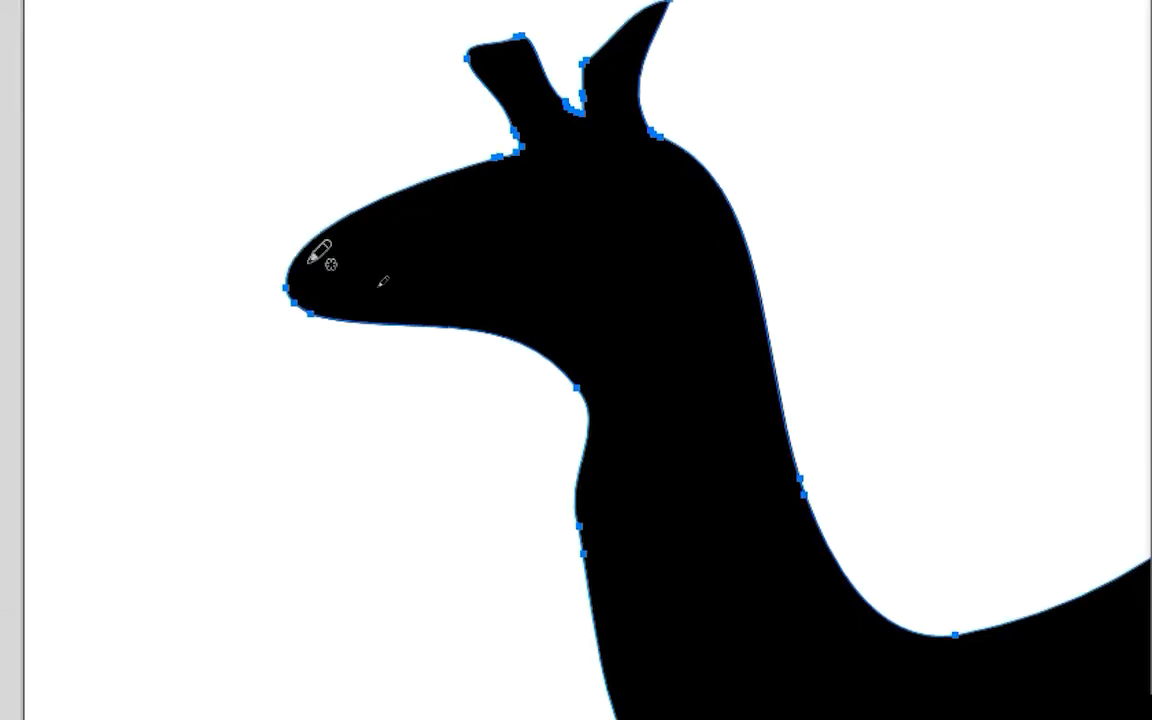
{"action": "left_click_drag", "start_coordinate": [320, 310], "coordinate": [526, 352]}
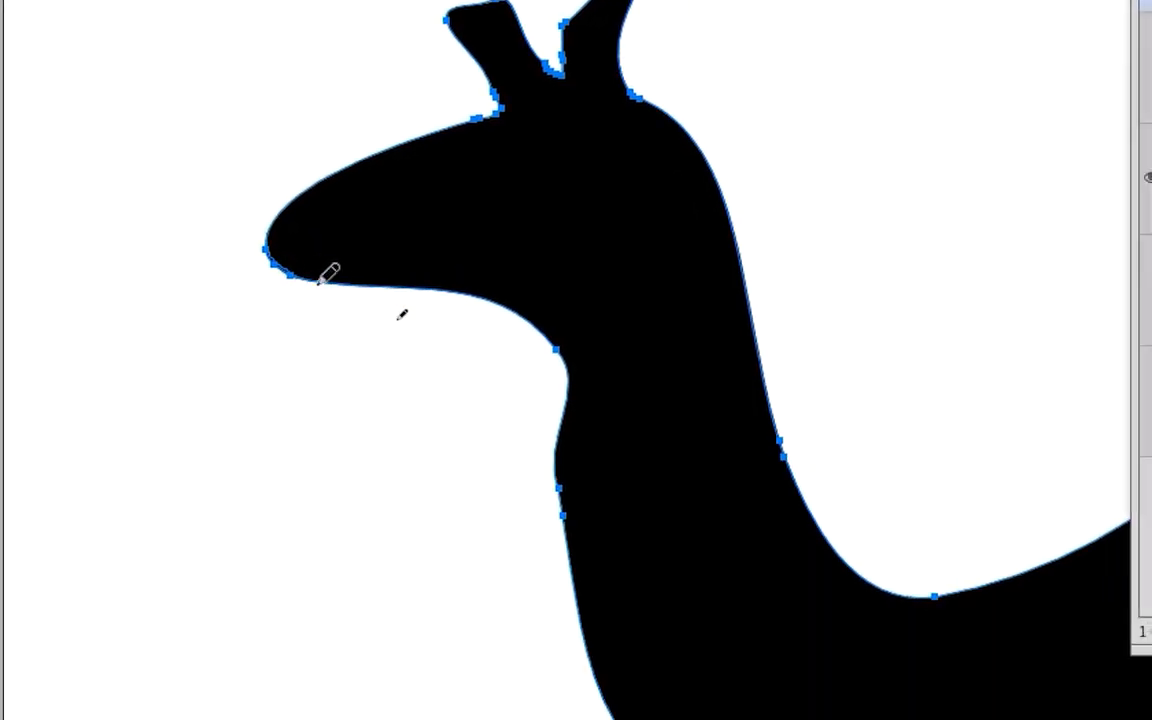
{"action": "mouse_move", "coordinate": [381, 297]}
{"action": "left_mouse_down"}
{"action": "mouse_move", "coordinate": [419, 329]}
{"action": "mouse_move", "coordinate": [445, 454]}
{"action": "left_mouse_up"}
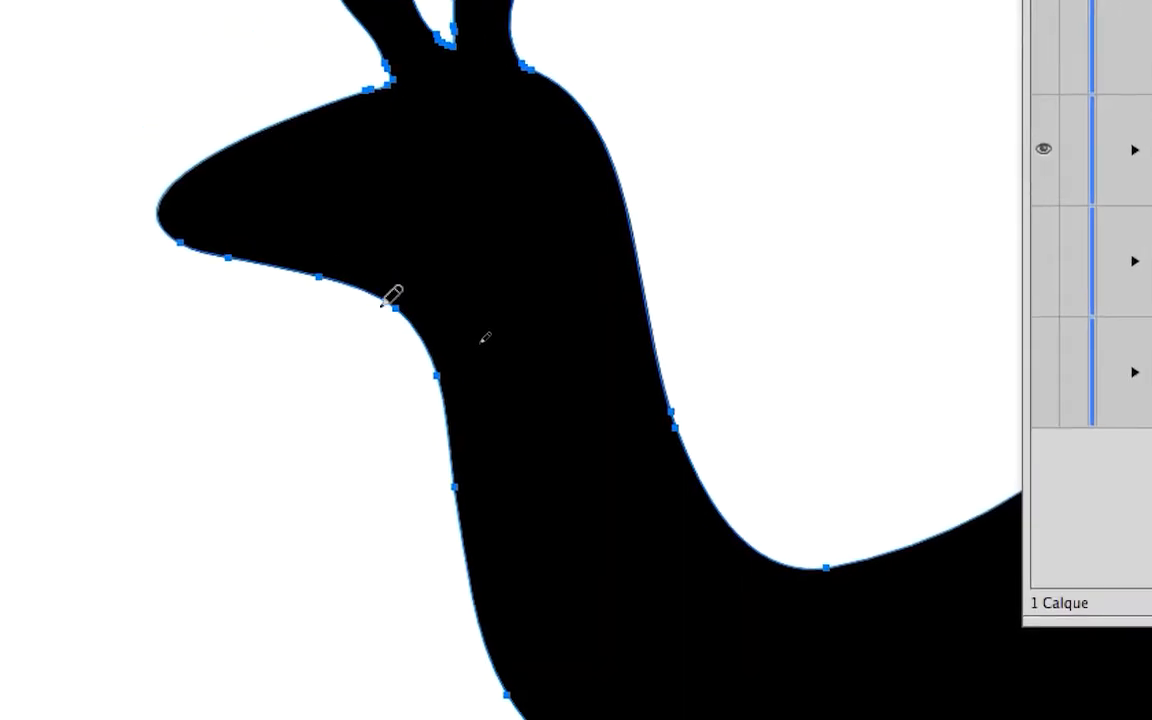
{"action": "left_click_drag", "start_coordinate": [343, 203], "coordinate": [211, 170]}
{"action": "mouse_move", "coordinate": [329, 294]}
{"action": "left_mouse_down"}
{"action": "mouse_move", "coordinate": [189, 369]}
{"action": "mouse_move", "coordinate": [137, 276]}
{"action": "mouse_move", "coordinate": [235, 212]}
{"action": "mouse_move", "coordinate": [318, 180]}
{"action": "left_mouse_up"}
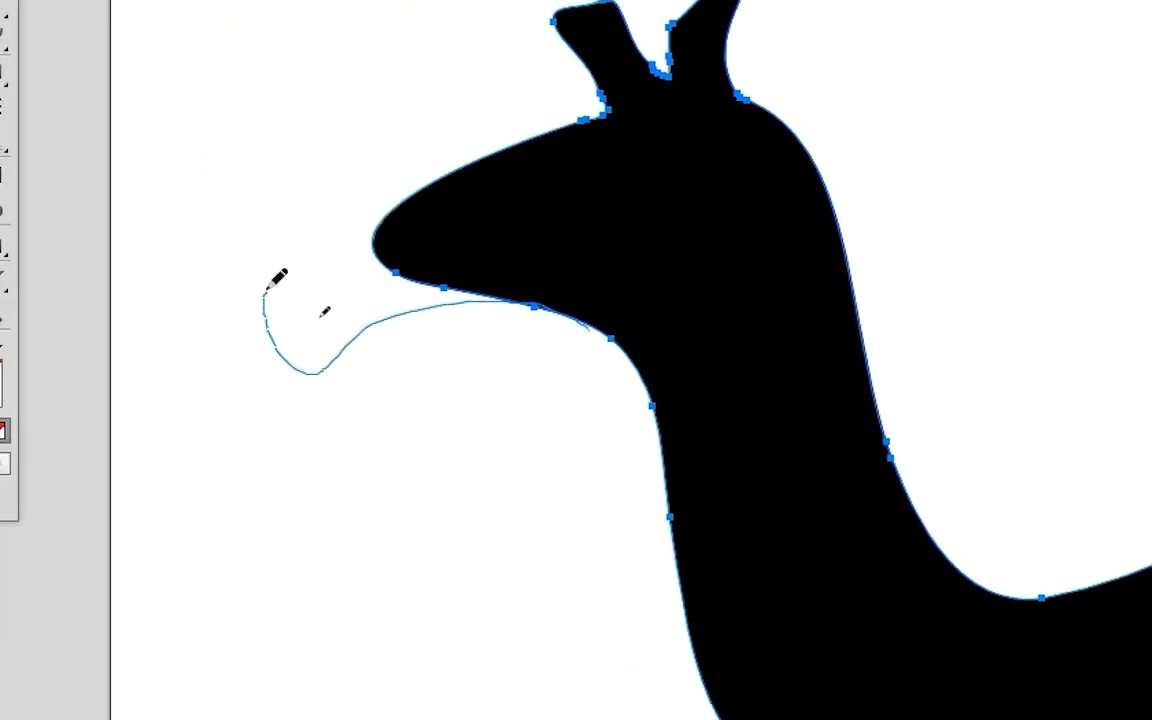
{"action": "left_click_drag", "start_coordinate": [333, 249], "coordinate": [335, 250]}
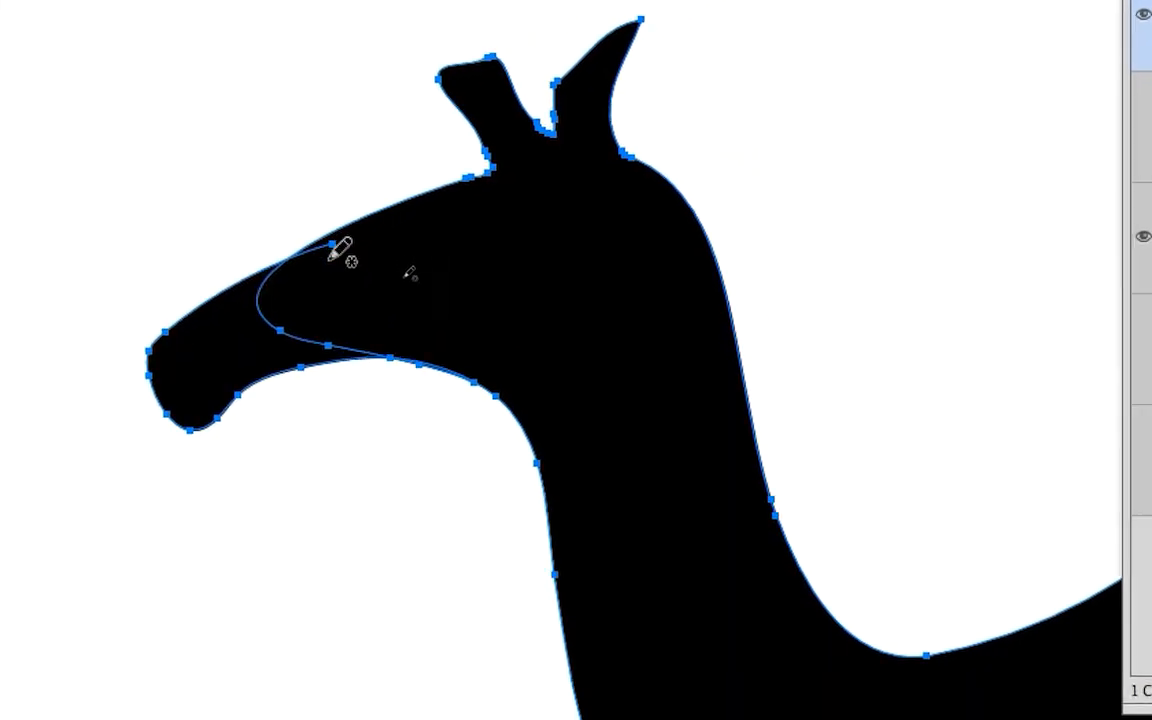
{"action": "key", "text": "ctrl+z"}
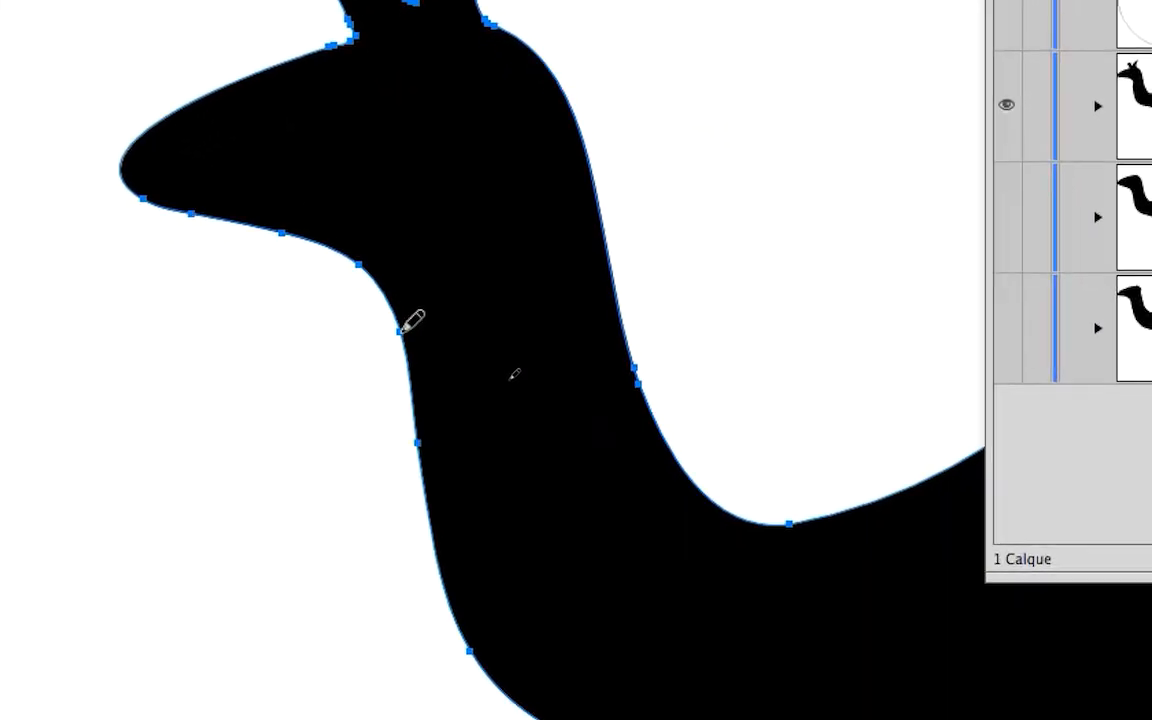
Step: Redraw the camel's muzzle with the Crayon tool, extending it forward and down into a thick, rounded snout
{"action": "mouse_move", "coordinate": [488, 413]}
{"action": "left_mouse_down"}
{"action": "mouse_move", "coordinate": [471, 367]}
{"action": "mouse_move", "coordinate": [298, 327]}
{"action": "mouse_move", "coordinate": [145, 352]}
{"action": "mouse_move", "coordinate": [200, 250]}
{"action": "mouse_move", "coordinate": [286, 162]}
{"action": "mouse_move", "coordinate": [394, 126]}
{"action": "left_mouse_up"}
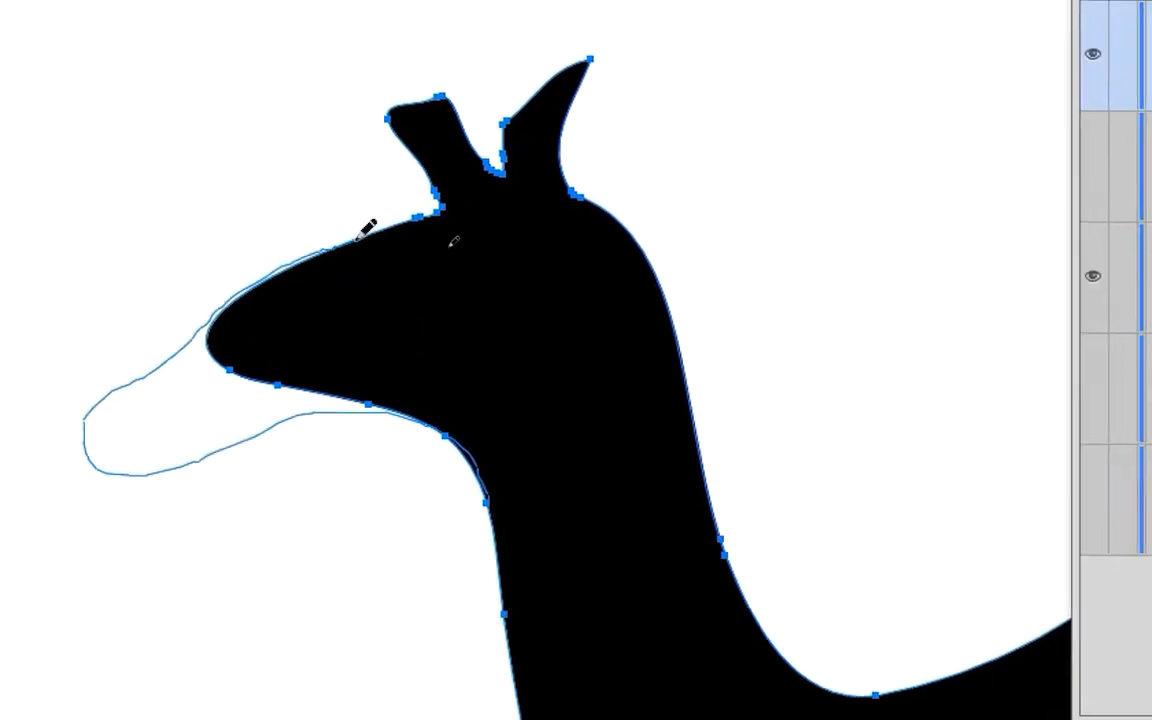
{"action": "left_click_drag", "start_coordinate": [356, 240], "coordinate": [426, 214]}
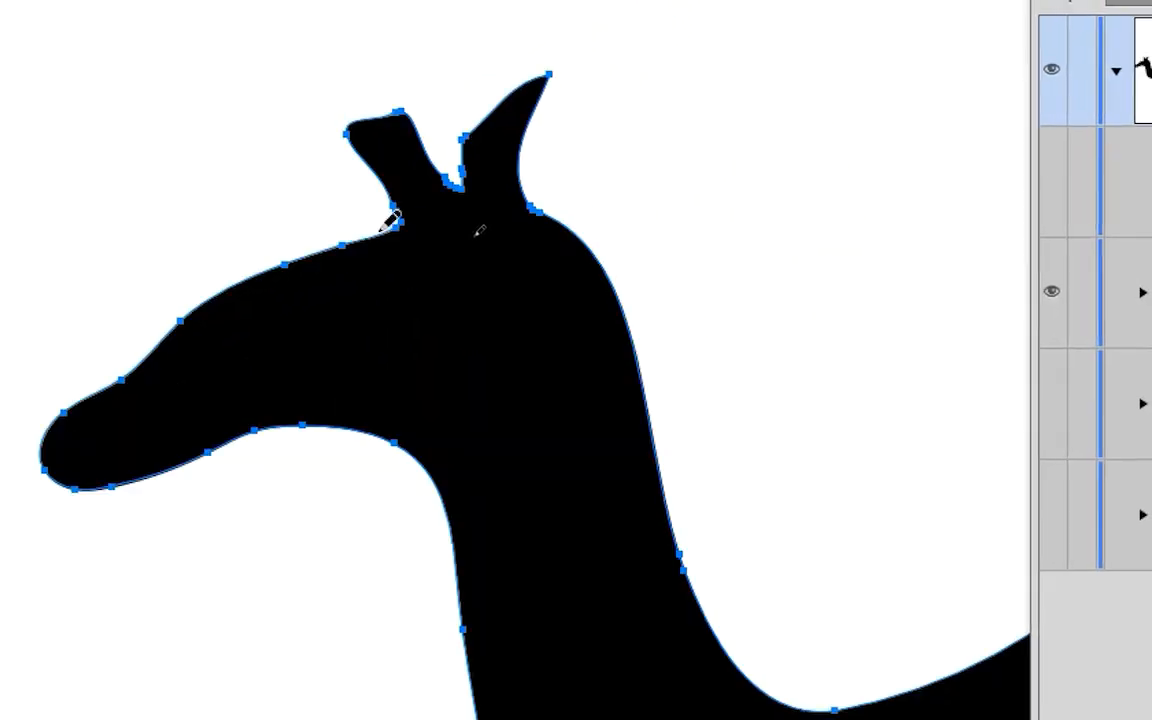
{"action": "left_click", "coordinate": [413, 316], "text": "alt+super"}
{"action": "left_click", "coordinate": [469, 357], "text": "alt+super"}
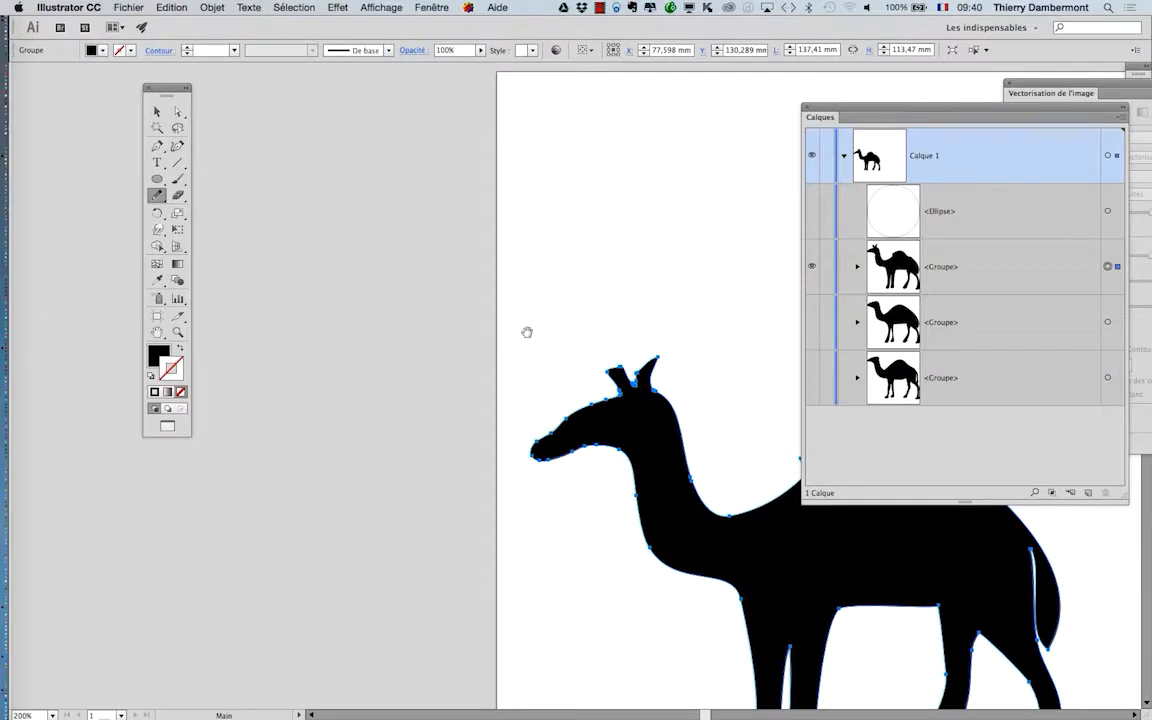
{"action": "left_click_drag", "start_coordinate": [527, 332], "coordinate": [305, 140]}
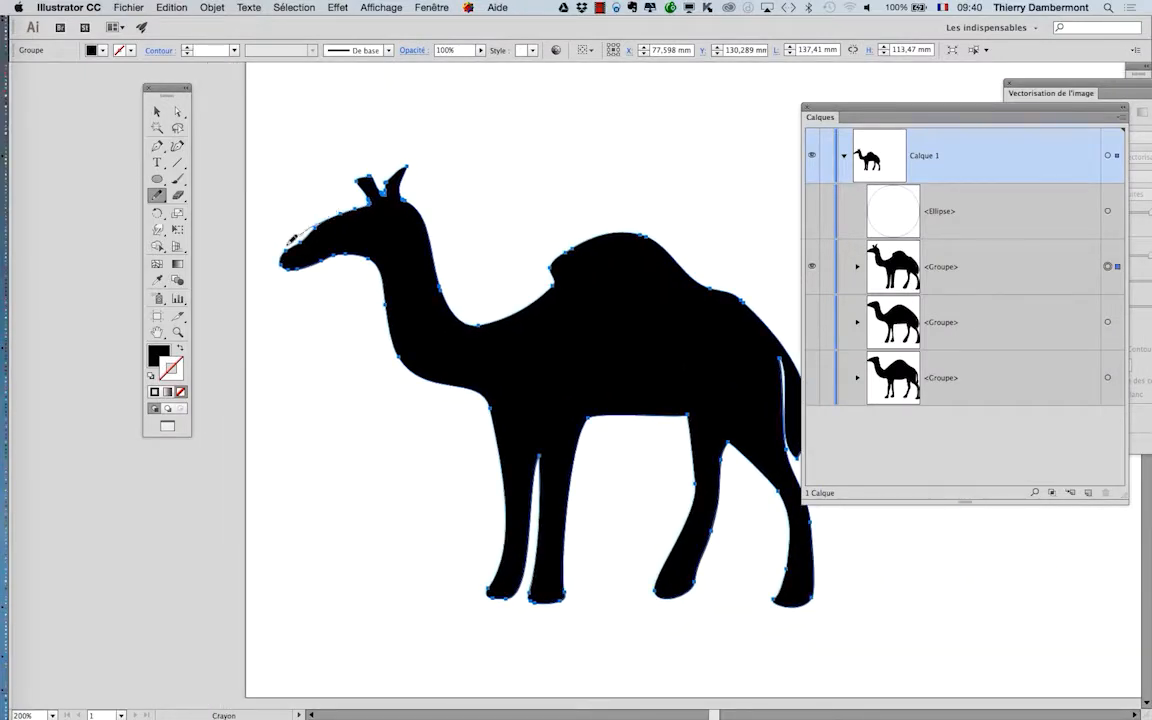
{"action": "left_click_drag", "start_coordinate": [383, 263], "coordinate": [385, 281]}
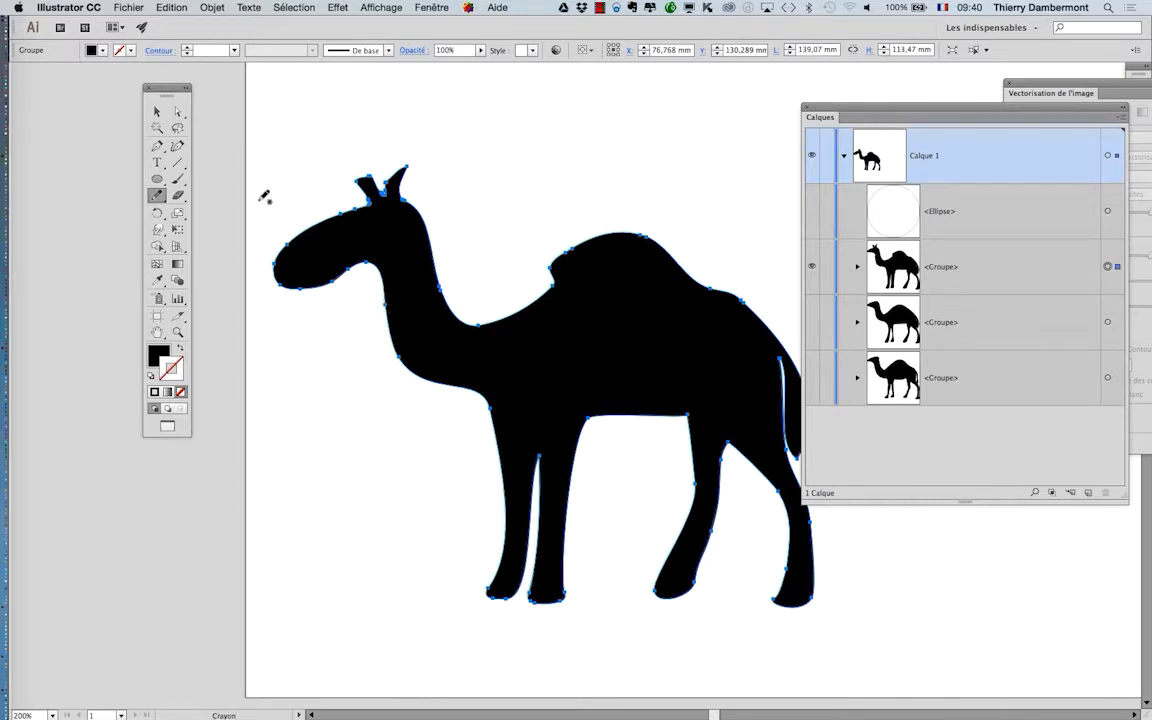
Step: Redraw both ears with the Crayon tool, shortening and rounding them with tips that curl outward
{"action": "left_click", "coordinate": [372, 193]}
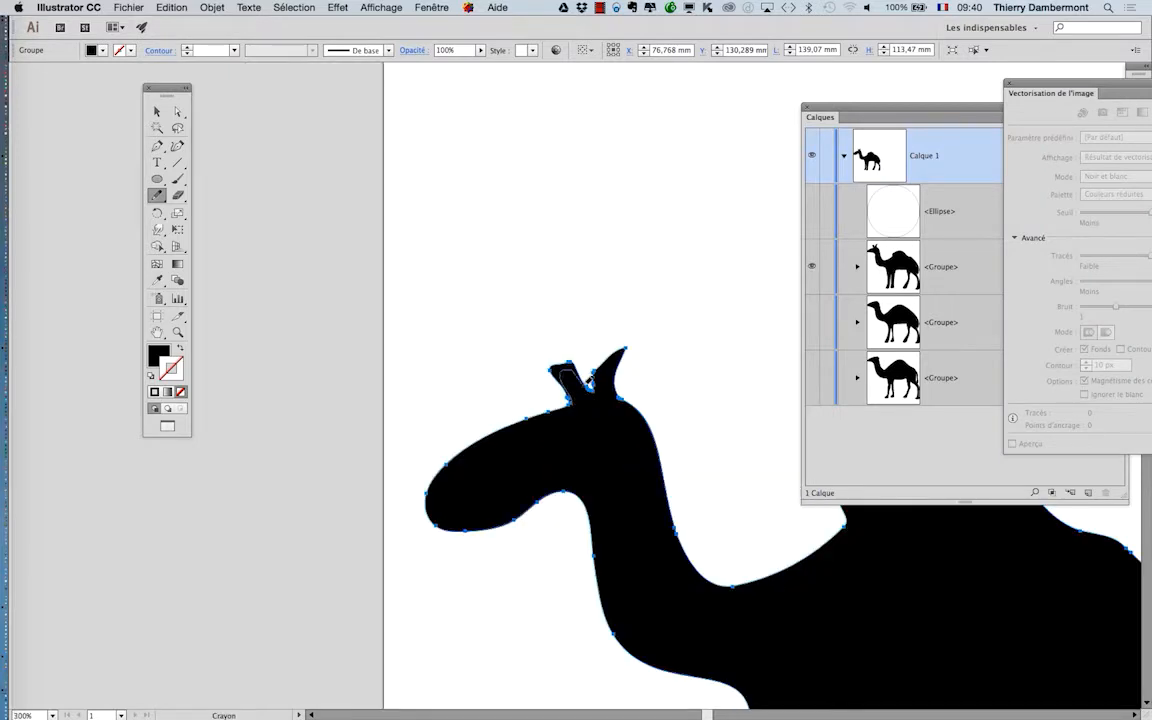
{"action": "left_click_drag", "start_coordinate": [591, 380], "coordinate": [609, 395]}
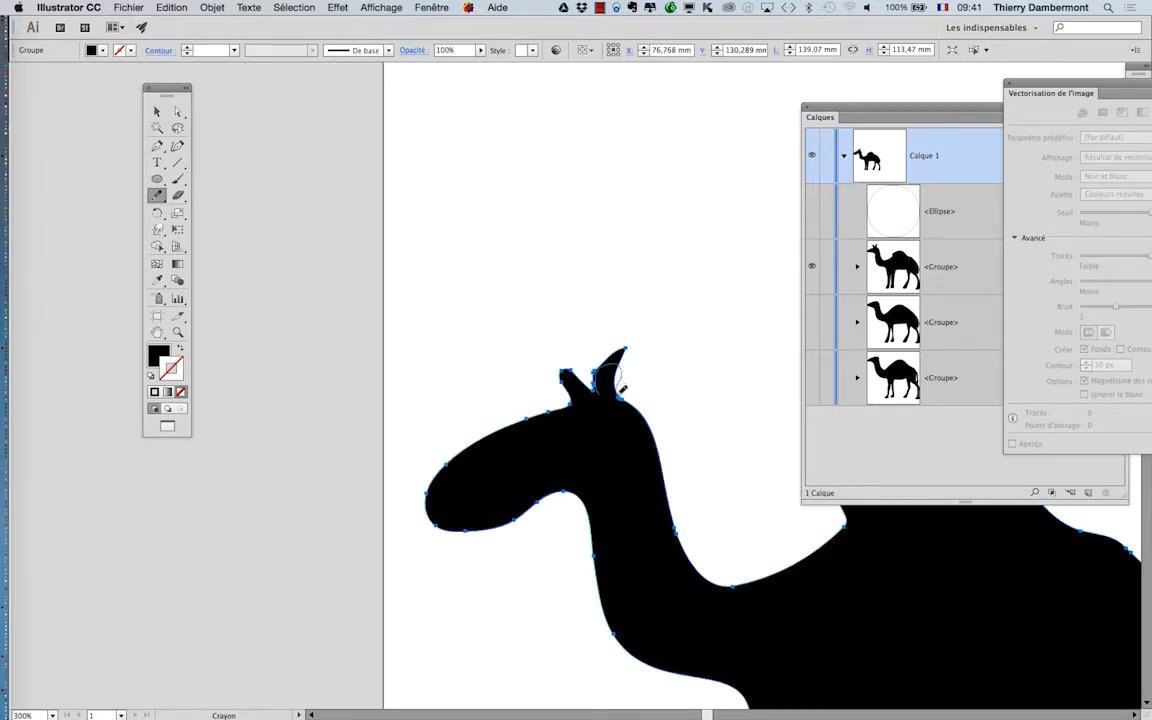
{"action": "left_click", "coordinate": [625, 399], "text": "super"}
{"action": "left_click", "coordinate": [625, 399], "text": "super"}
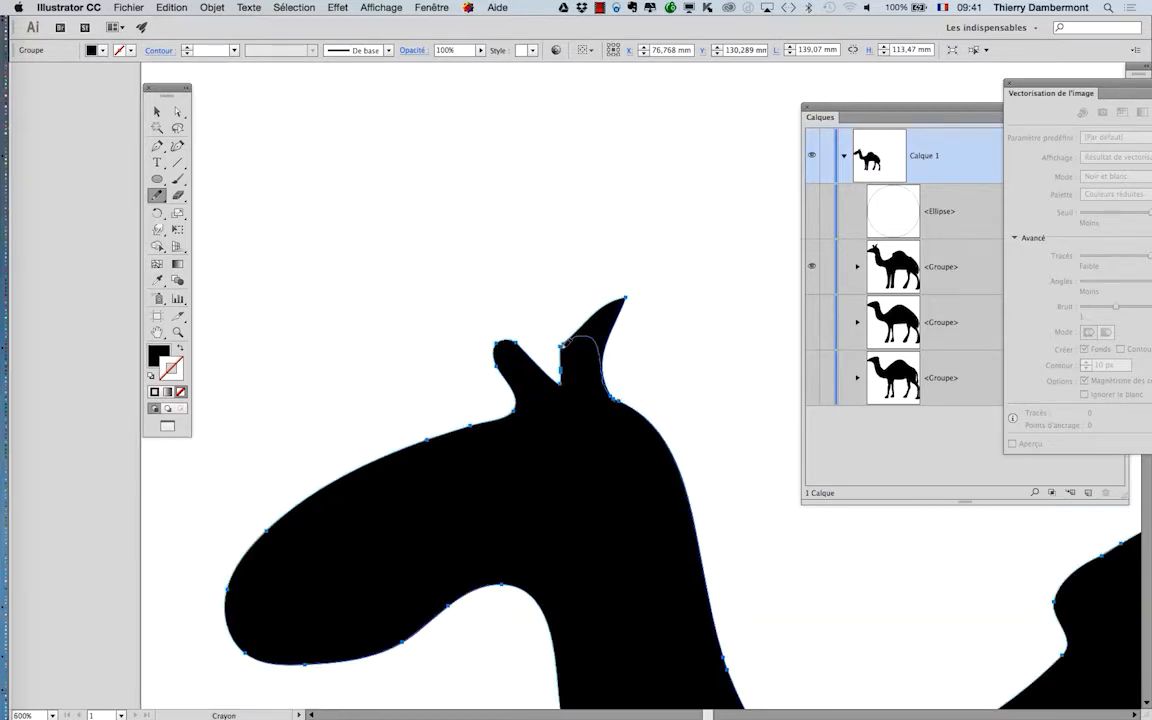
{"action": "left_click_drag", "start_coordinate": [562, 344], "coordinate": [563, 368]}
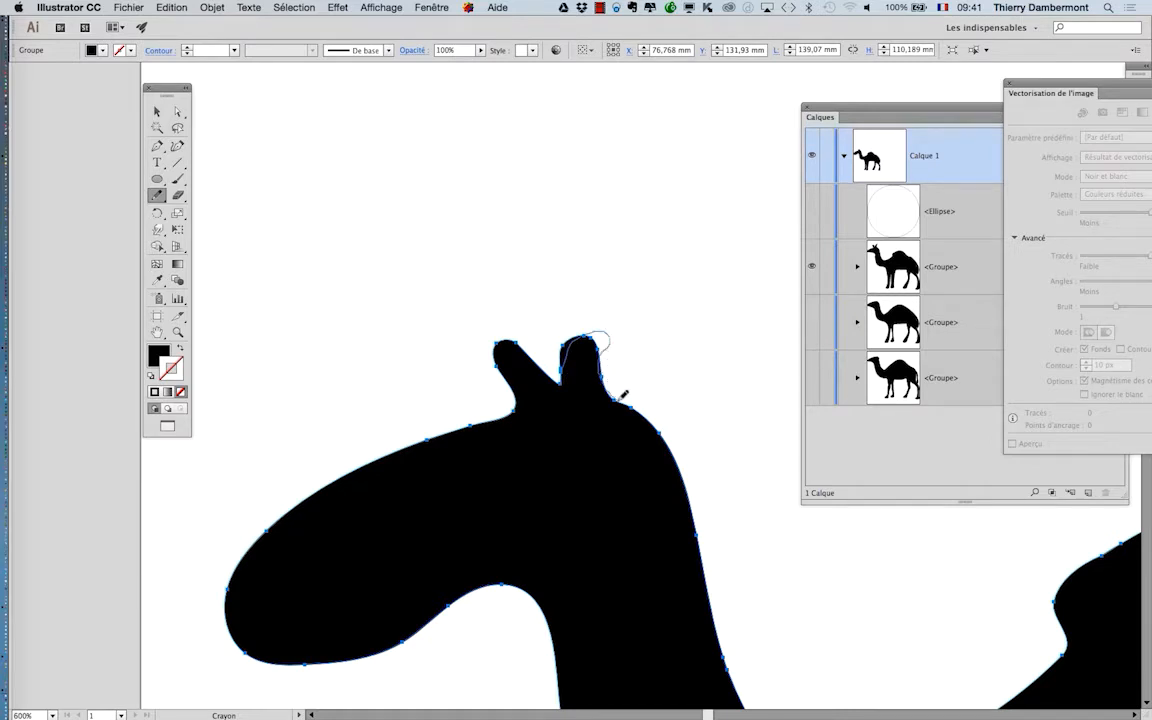
{"action": "left_click_drag", "start_coordinate": [622, 397], "coordinate": [626, 400]}
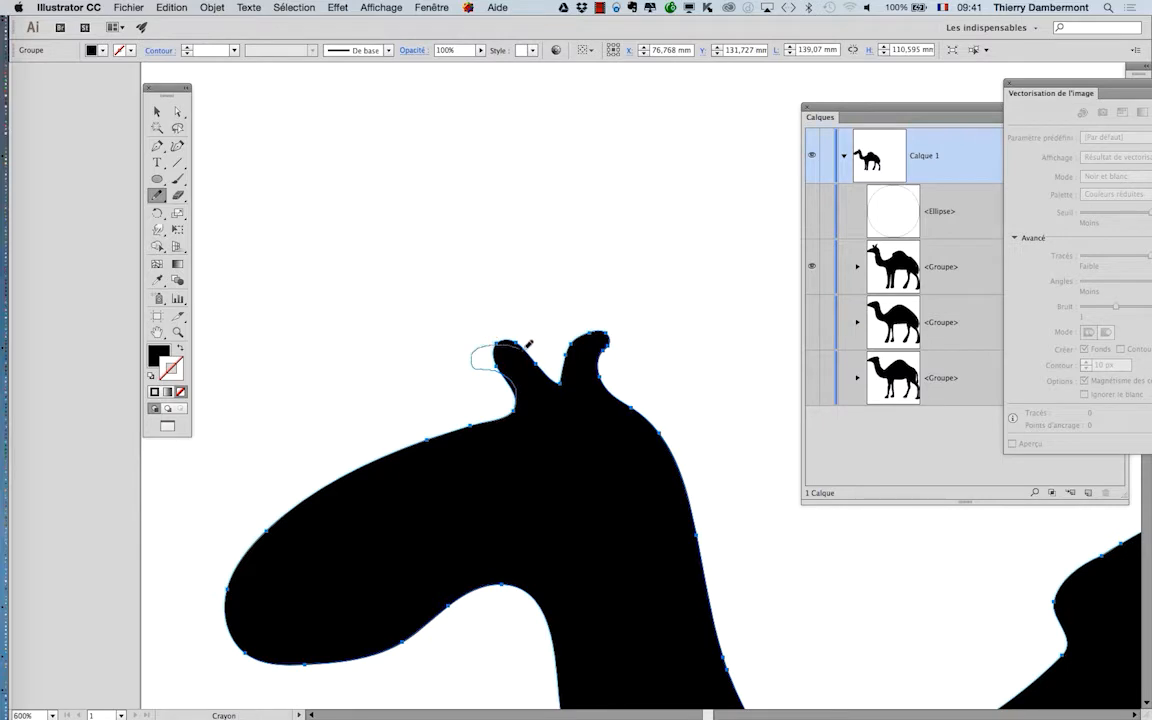
{"action": "left_click_drag", "start_coordinate": [543, 362], "coordinate": [550, 377]}
Step: Deselect the camel and examine the whole silhouette with its reshaped head and ears
{"action": "key", "text": "super+minus"}
{"action": "key", "text": "super+minus"}
{"action": "key", "text": "super+minus"}
{"action": "key", "text": "super+minus"}
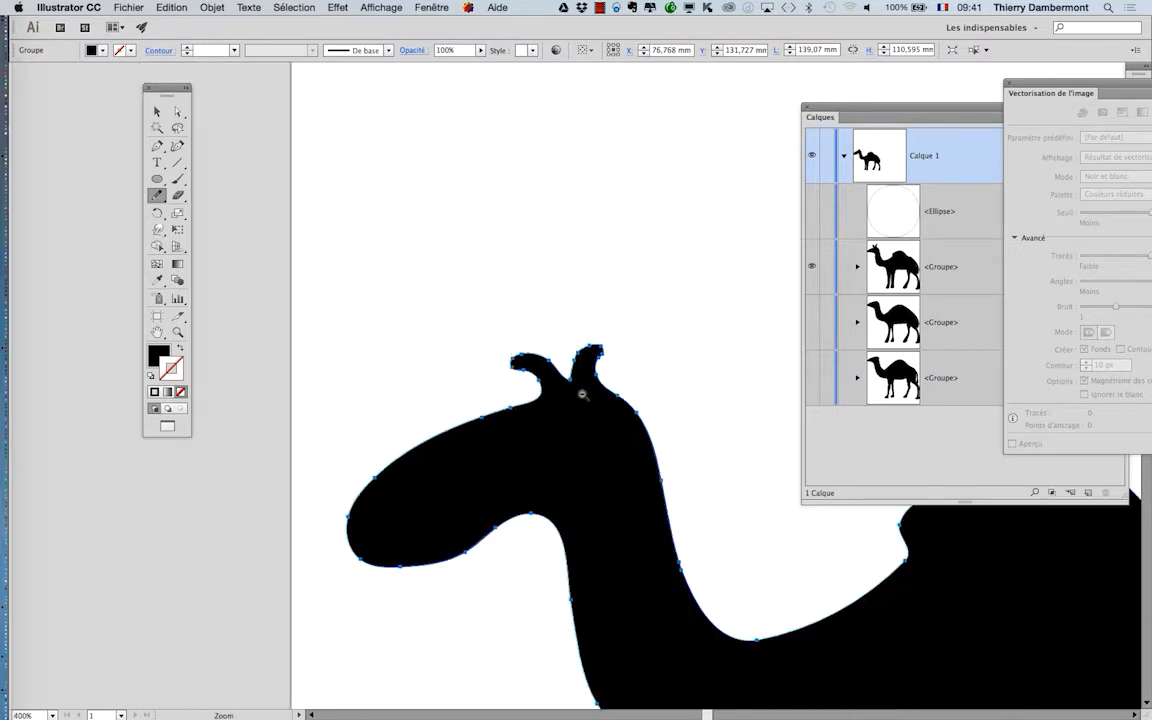
{"action": "left_click_drag", "start_coordinate": [594, 381], "coordinate": [408, 247]}
{"action": "left_click", "coordinate": [494, 272], "text": "super"}
{"action": "left_click", "coordinate": [156, 111]}
{"action": "left_click", "coordinate": [339, 260]}
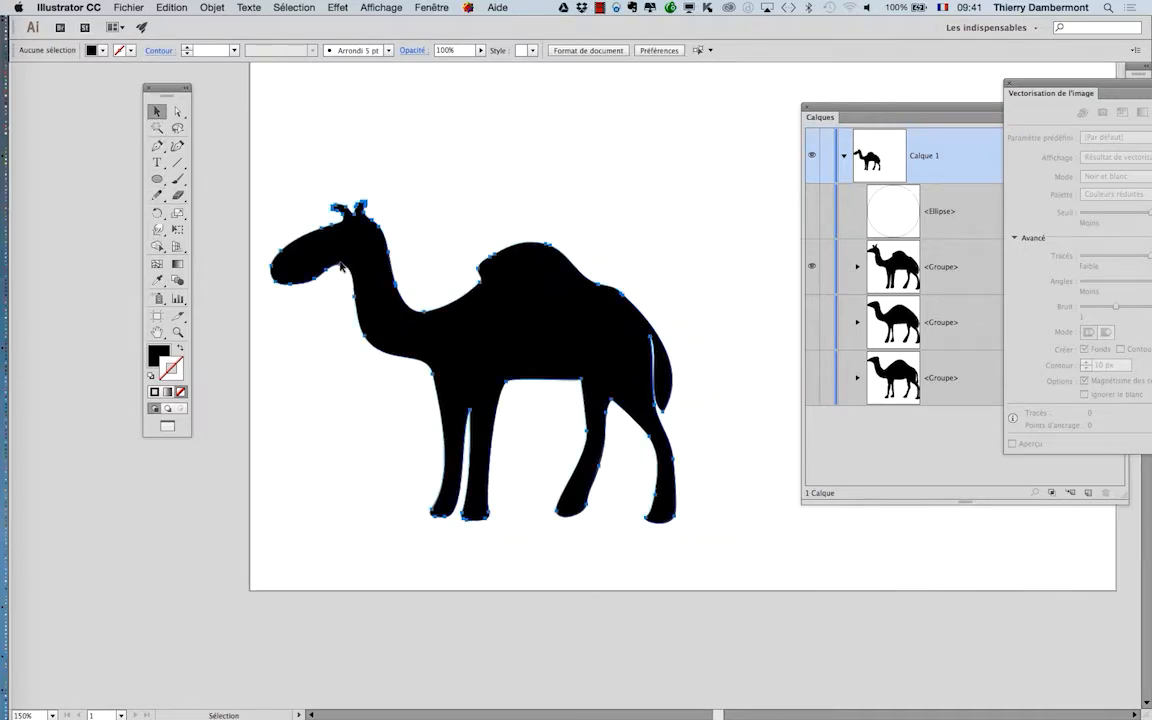
{"action": "mouse_move", "coordinate": [436, 325]}
{"action": "left_mouse_down"}
{"action": "mouse_move", "coordinate": [371, 314]}
{"action": "mouse_move", "coordinate": [422, 308]}
{"action": "left_mouse_up"}
{"action": "left_click", "coordinate": [304, 302]}
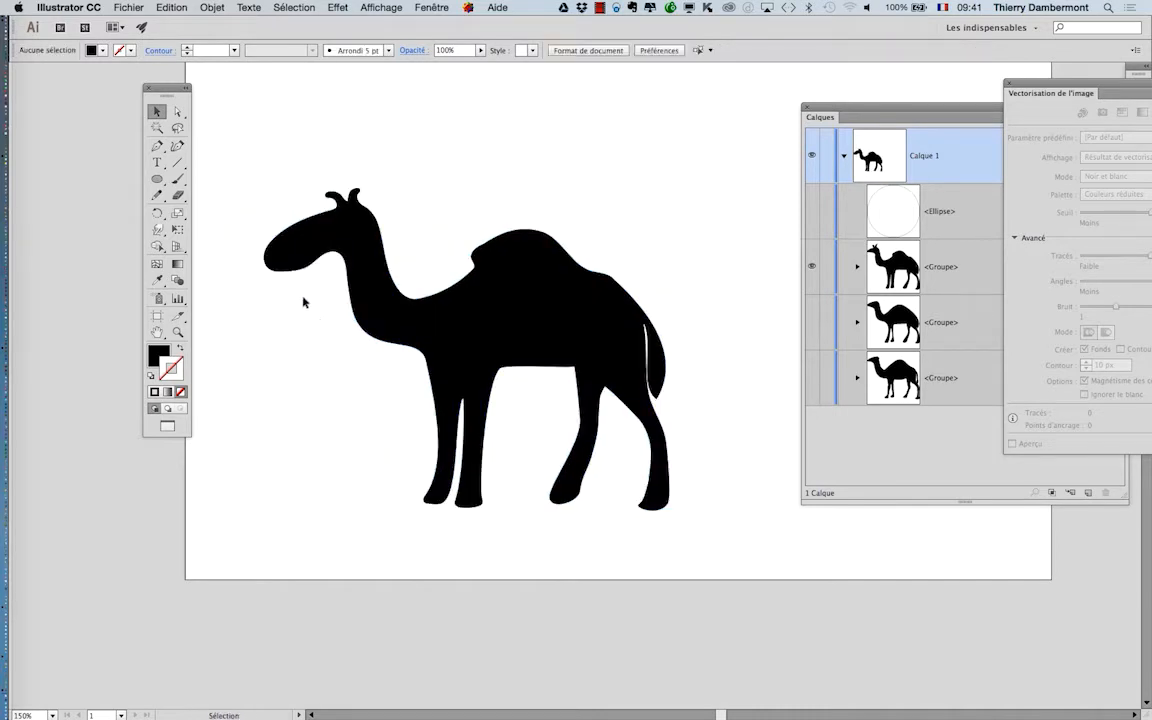
Step: Draw a small black circle about 3.35 mm in diameter with the Ellipse tool in the empty area above the camel's neck
{"action": "scroll", "coordinate": [318, 237], "scroll_direction": "up", "scroll_amount": 1, "text": "alt"}
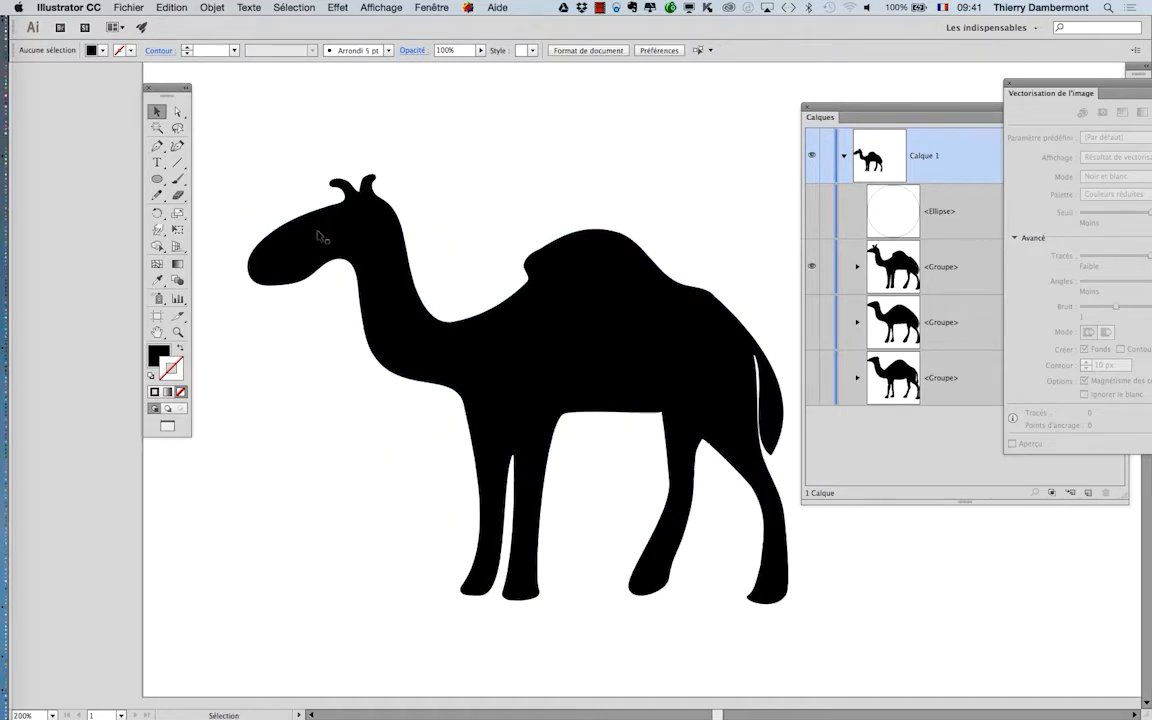
{"action": "left_click", "coordinate": [158, 179]}
{"action": "left_click_drag", "start_coordinate": [452, 145], "coordinate": [471, 164]}
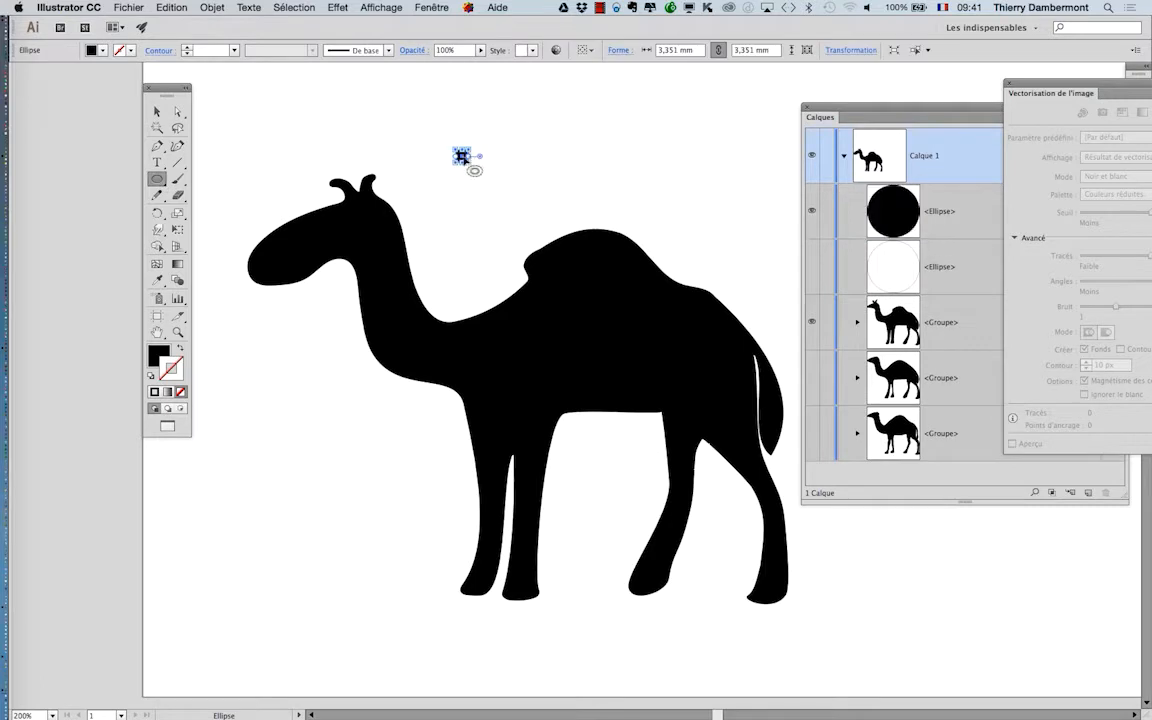
{"action": "scroll", "coordinate": [469, 159], "scroll_direction": "up", "scroll_amount": 2, "text": "alt"}
{"action": "left_click", "coordinate": [157, 112]}
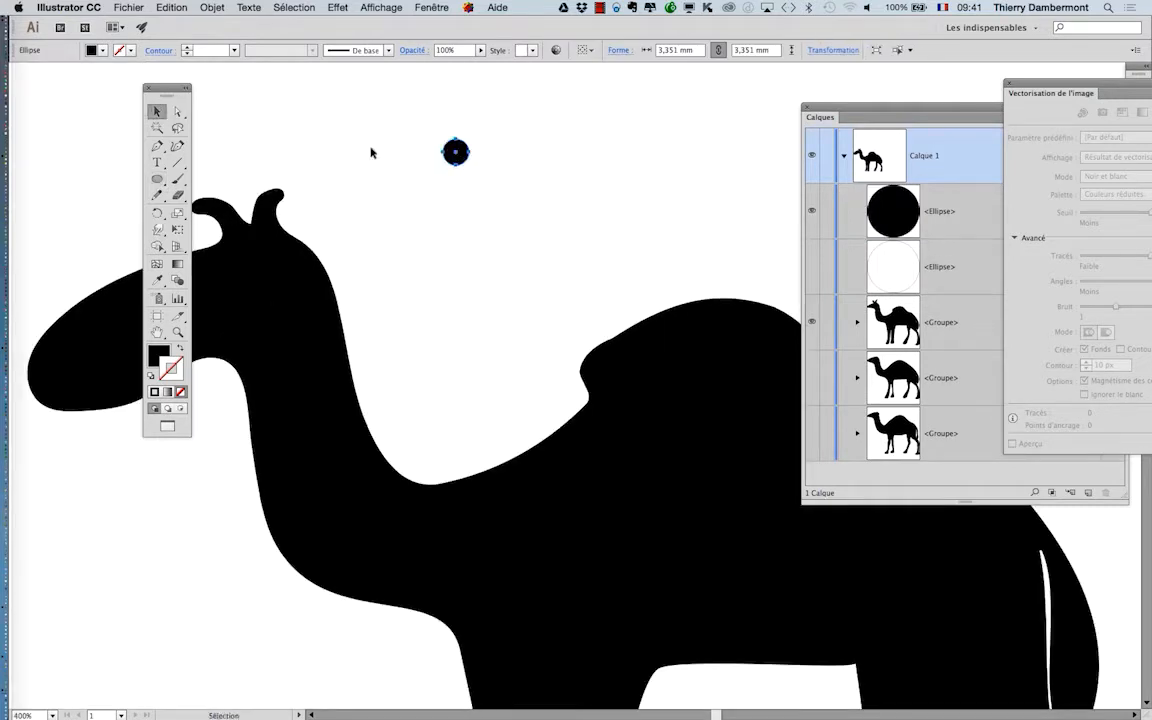
Step: Duplicate the small black circle just beside itself and fill both circles with white
{"action": "left_click_drag", "start_coordinate": [455, 153], "coordinate": [492, 156], "text": "alt"}
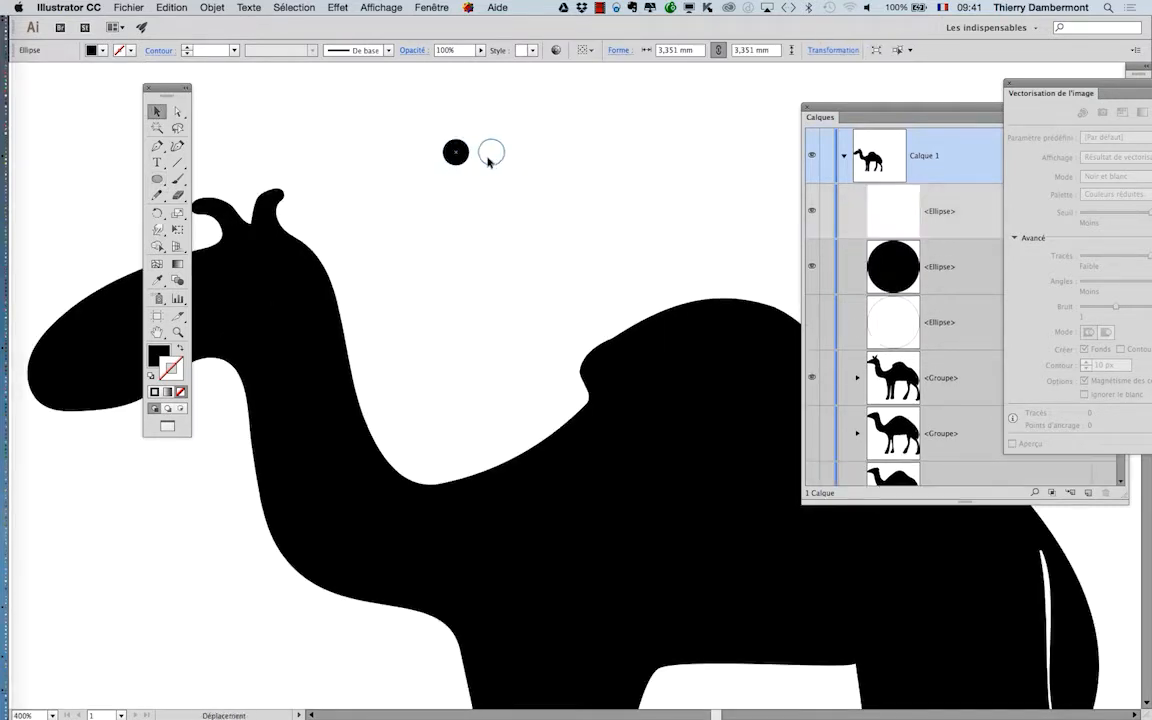
{"action": "left_click_drag", "start_coordinate": [443, 122], "coordinate": [531, 187]}
{"action": "left_click", "coordinate": [165, 352]}
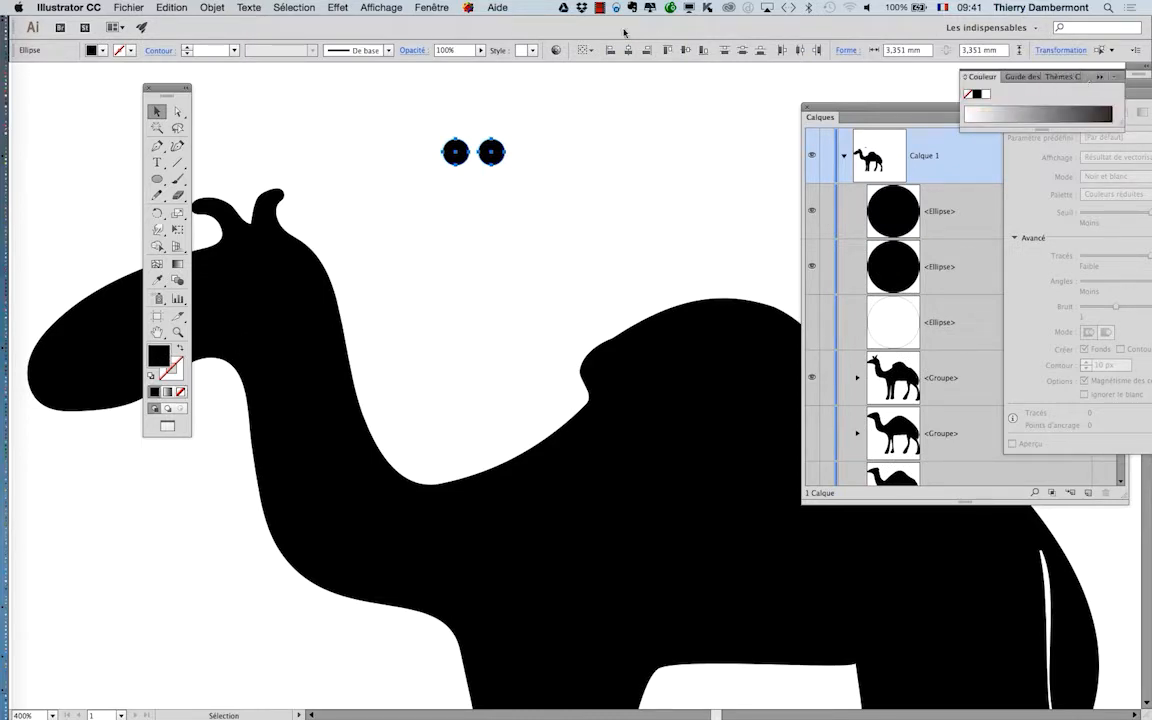
{"action": "left_click", "coordinate": [432, 8]}
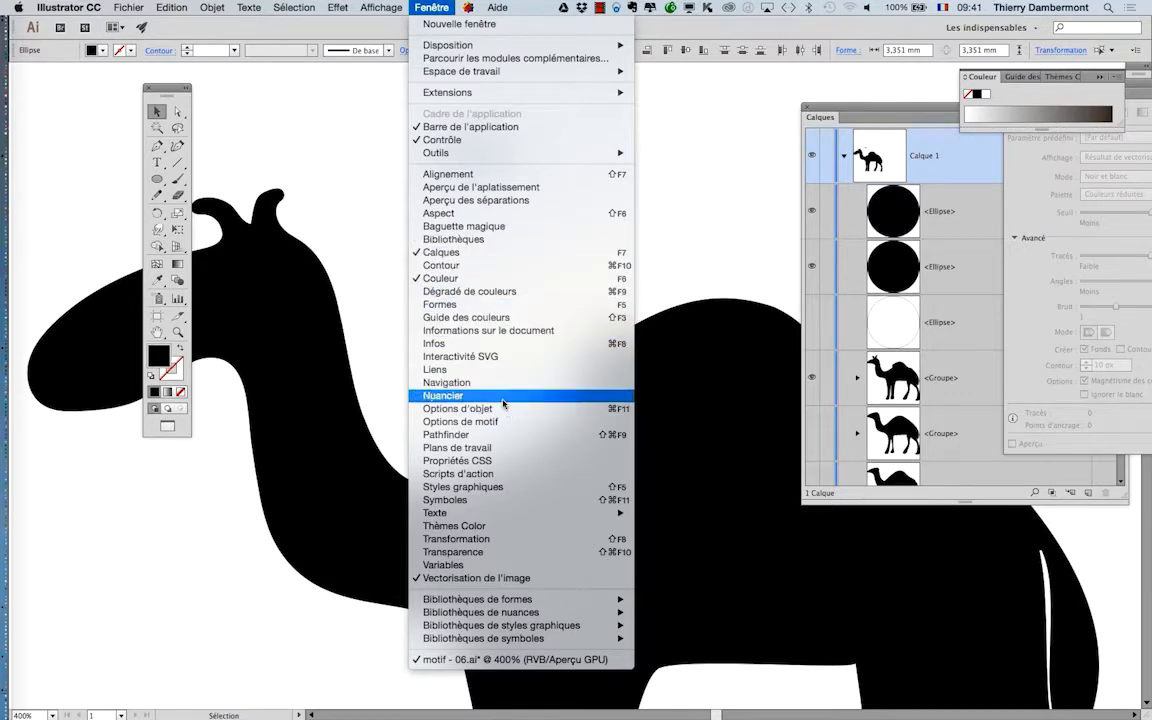
{"action": "left_click", "coordinate": [735, 342]}
{"action": "left_click", "coordinate": [1012, 189]}
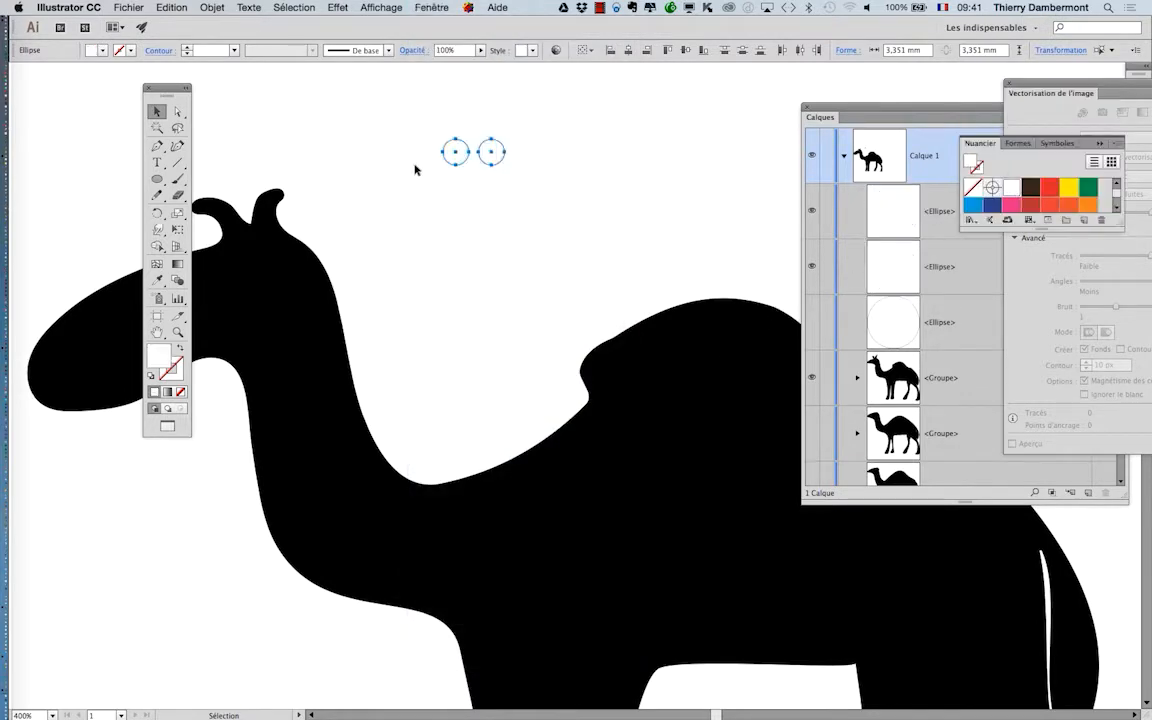
Step: Move the pair of white circles onto the camel's head, just below the ears, as eyes
{"action": "left_click_drag", "start_coordinate": [170, 91], "coordinate": [537, 210]}
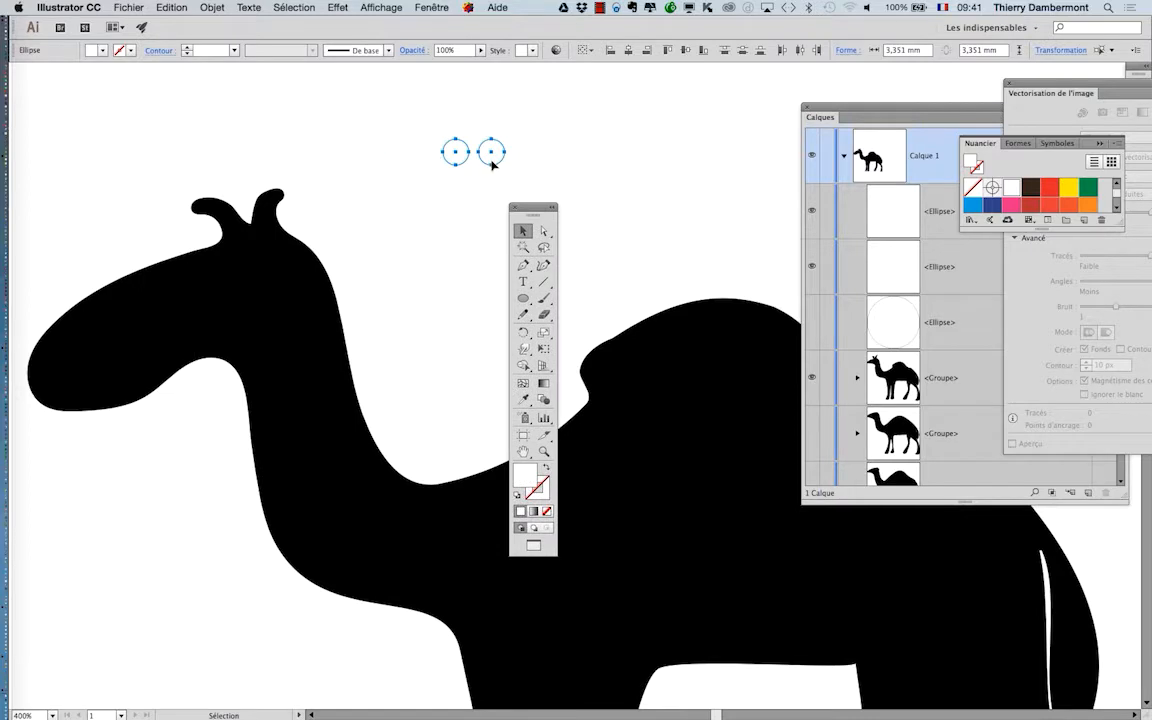
{"action": "left_click_drag", "start_coordinate": [492, 168], "coordinate": [257, 286]}
{"action": "left_click", "coordinate": [393, 326]}
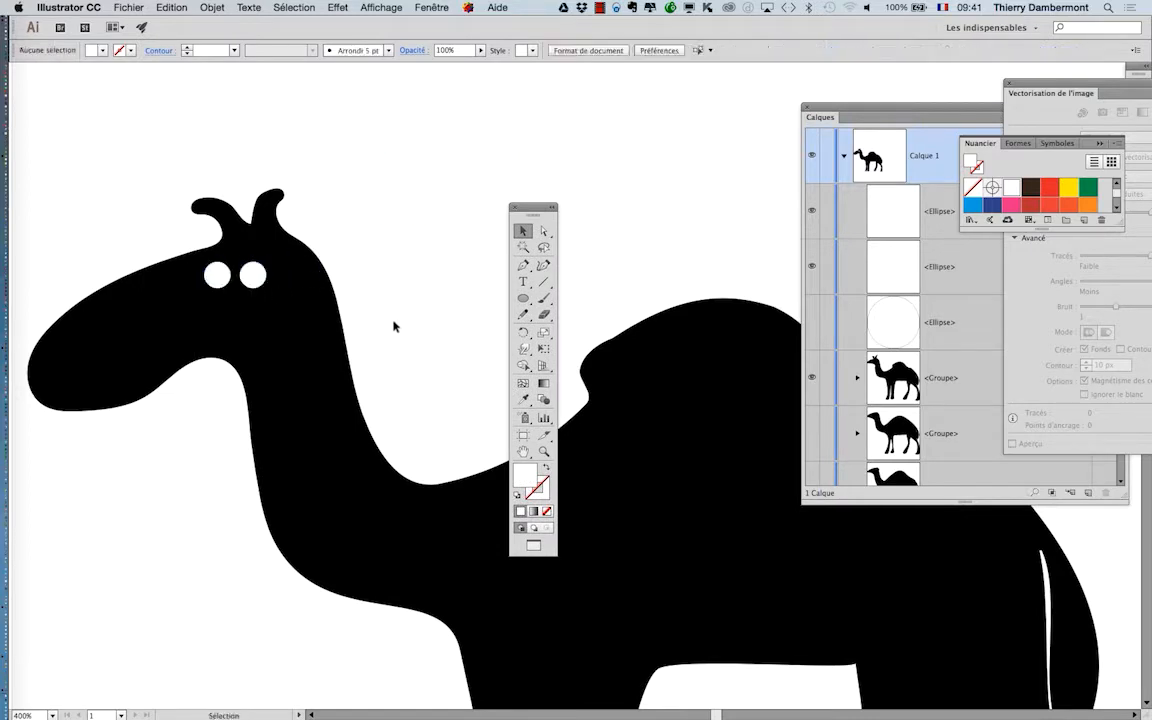
Step: Reposition the eyes individually so they sit farther apart, with the one nearer the neck slightly higher
{"action": "left_click", "coordinate": [418, 369], "text": "alt"}
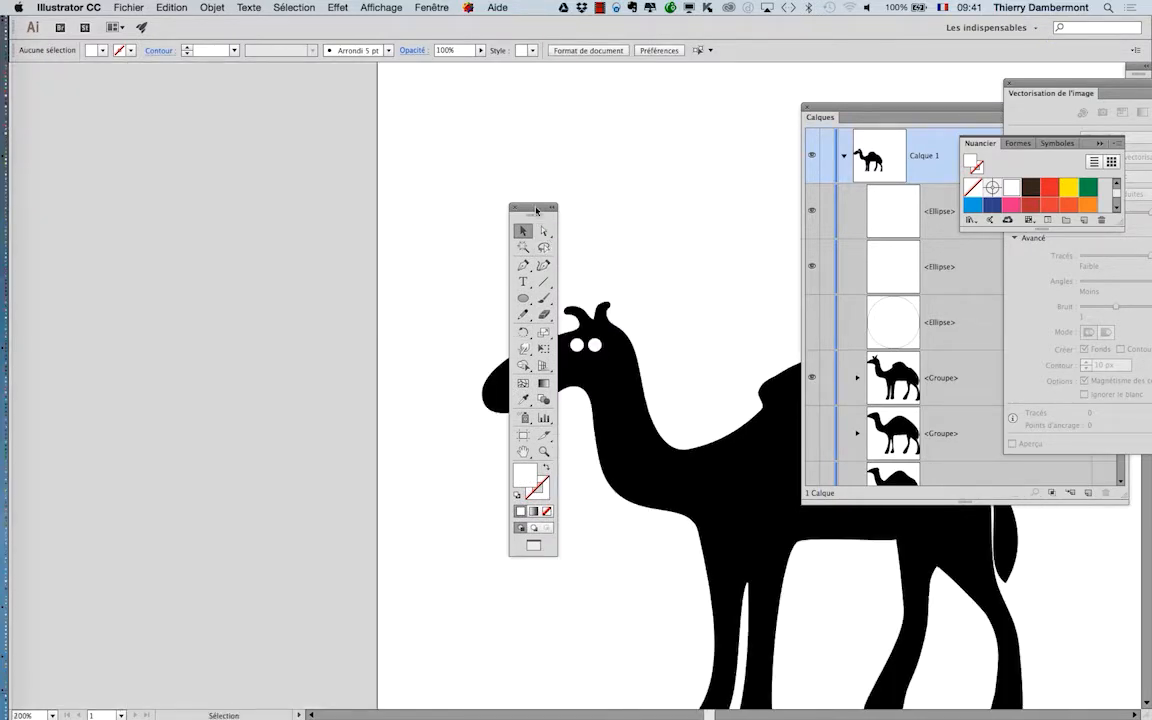
{"action": "left_click_drag", "start_coordinate": [536, 210], "coordinate": [328, 189]}
{"action": "left_click", "coordinate": [538, 398], "text": "alt+super"}
{"action": "left_click", "coordinate": [654, 487], "text": "alt+super"}
{"action": "left_click_drag", "start_coordinate": [627, 443], "coordinate": [598, 426]}
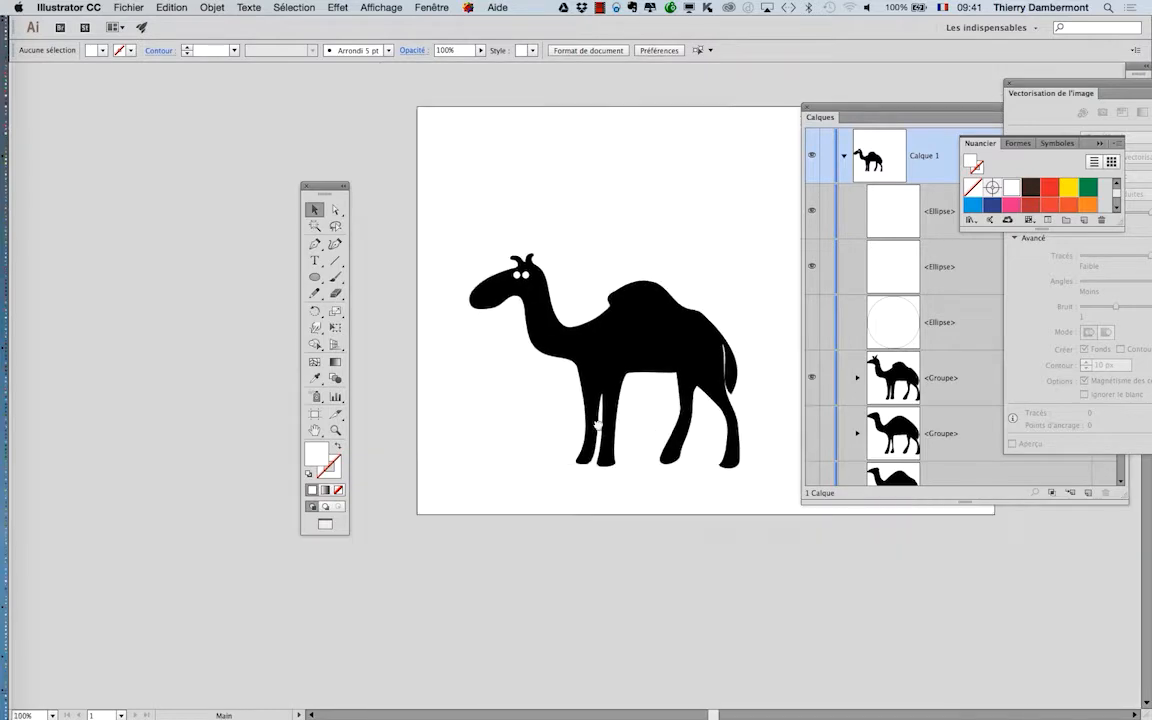
{"action": "left_click", "coordinate": [515, 252], "text": "super"}
{"action": "mouse_move", "coordinate": [480, 234]}
{"action": "left_mouse_down"}
{"action": "mouse_move", "coordinate": [491, 243]}
{"action": "mouse_move", "coordinate": [457, 238]}
{"action": "mouse_move", "coordinate": [481, 232]}
{"action": "left_mouse_up"}
{"action": "left_click", "coordinate": [545, 214]}
{"action": "left_click", "coordinate": [558, 268]}
{"action": "left_click", "coordinate": [578, 244]}
{"action": "left_click", "coordinate": [547, 251]}
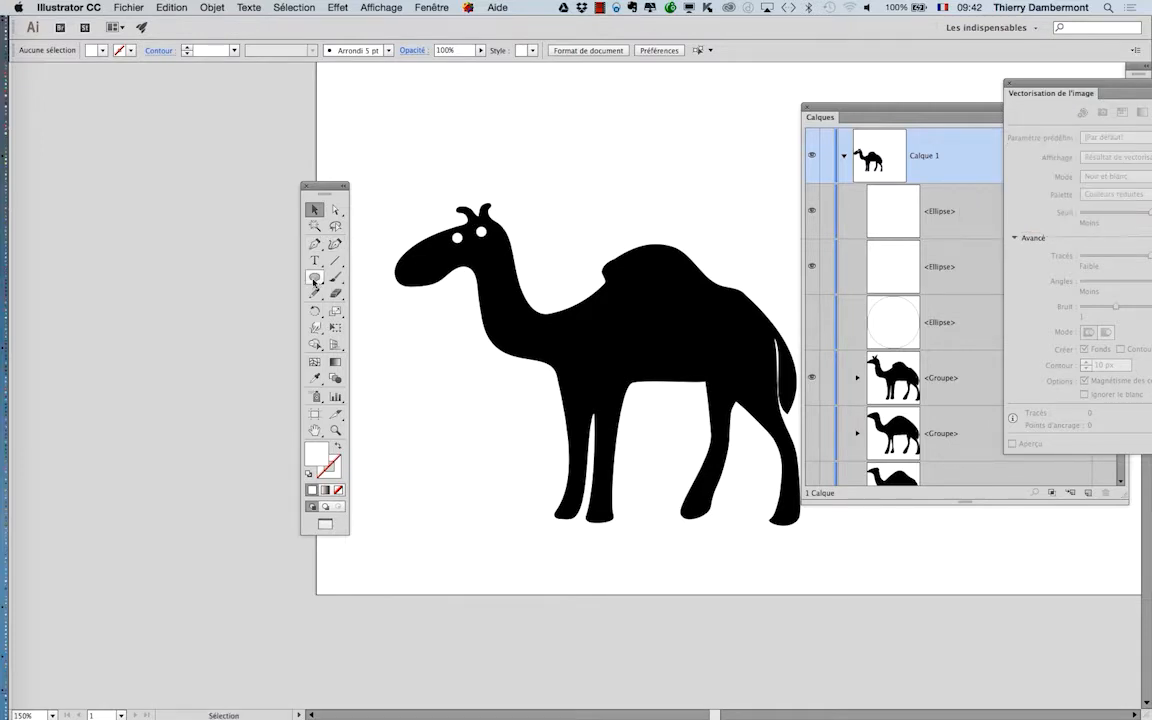
Step: Draw a white circle about 4.23 mm in diameter above the camel's muzzle with the Ellipse tool
{"action": "left_click", "coordinate": [315, 278]}
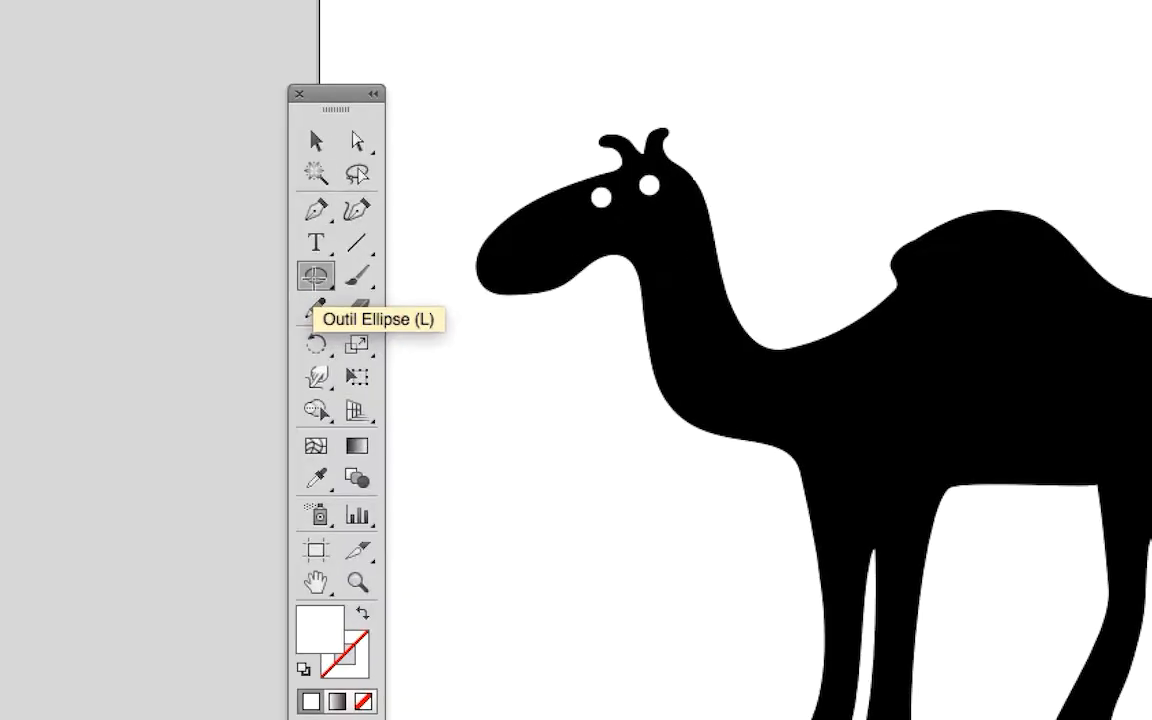
{"action": "left_click_drag", "start_coordinate": [467, 43], "coordinate": [491, 67]}
{"action": "left_click_drag", "start_coordinate": [376, 205], "coordinate": [386, 200]}
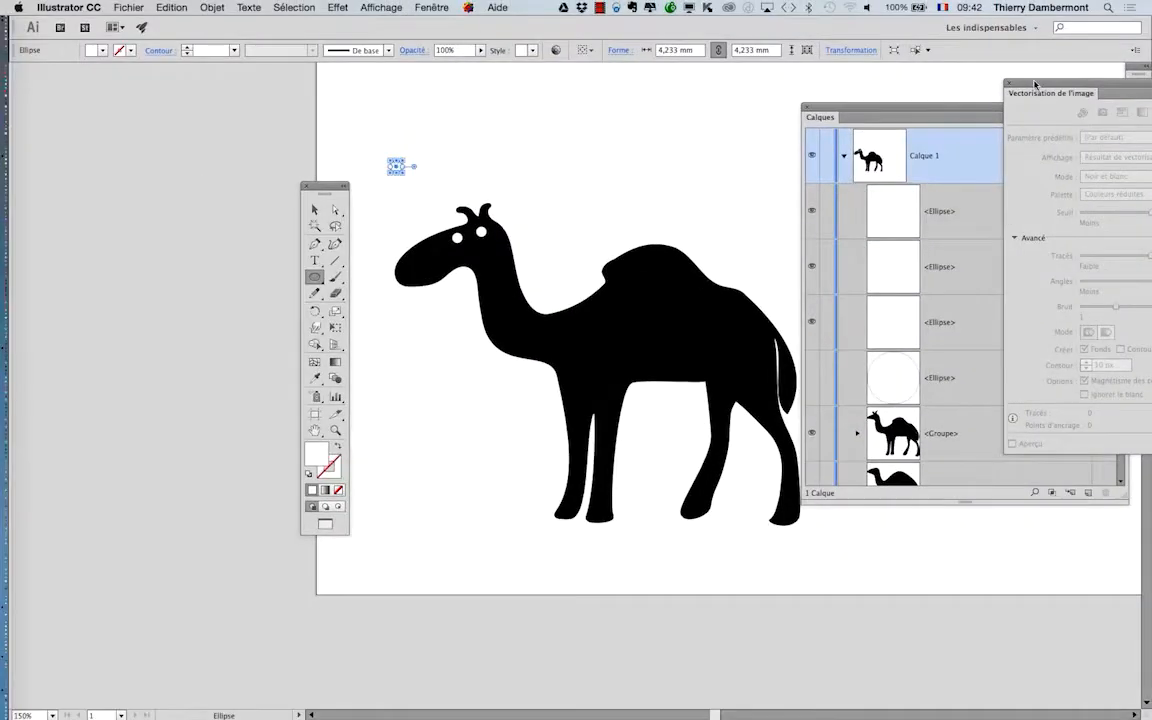
Step: Close the image tracing panel, collapse Calque 1 and close the Layers panel
{"action": "left_click", "coordinate": [1009, 83]}
{"action": "left_click_drag", "start_coordinate": [1061, 119], "coordinate": [1075, 262]}
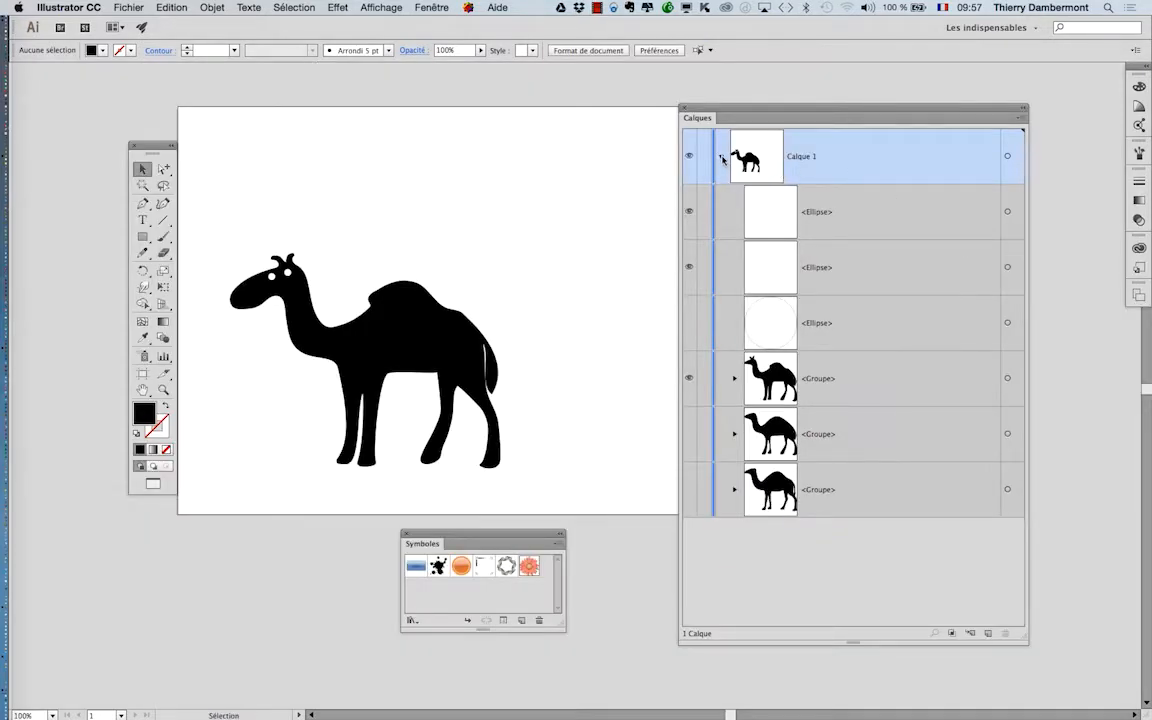
{"action": "left_click", "coordinate": [721, 158]}
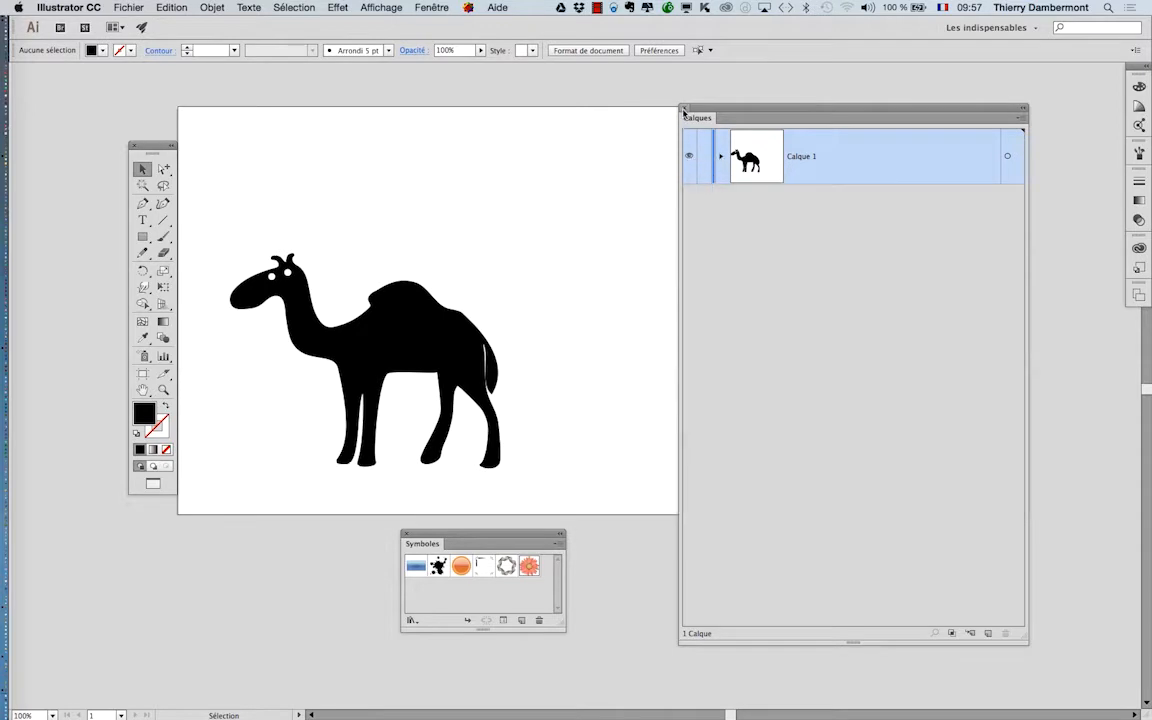
{"action": "key", "text": "F7"}
Step: Select the camel's body and each eye in turn, and finally all three objects together
{"action": "left_click", "coordinate": [437, 329]}
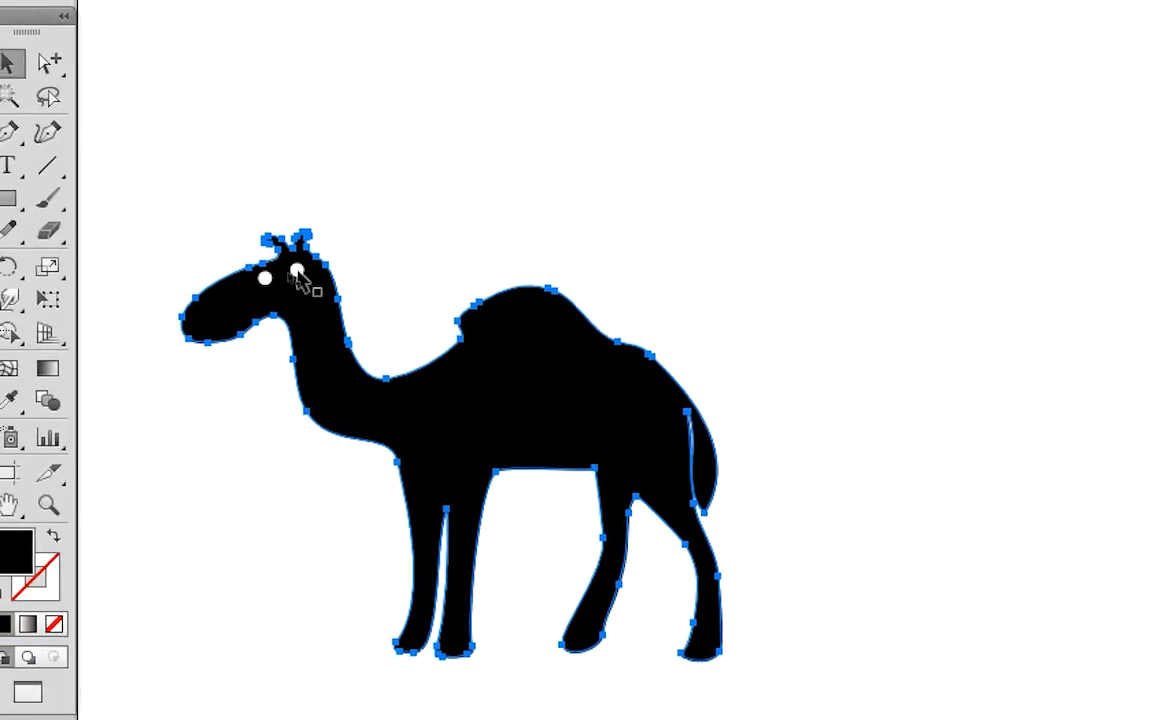
{"action": "left_click", "coordinate": [297, 273]}
{"action": "left_click", "coordinate": [285, 272]}
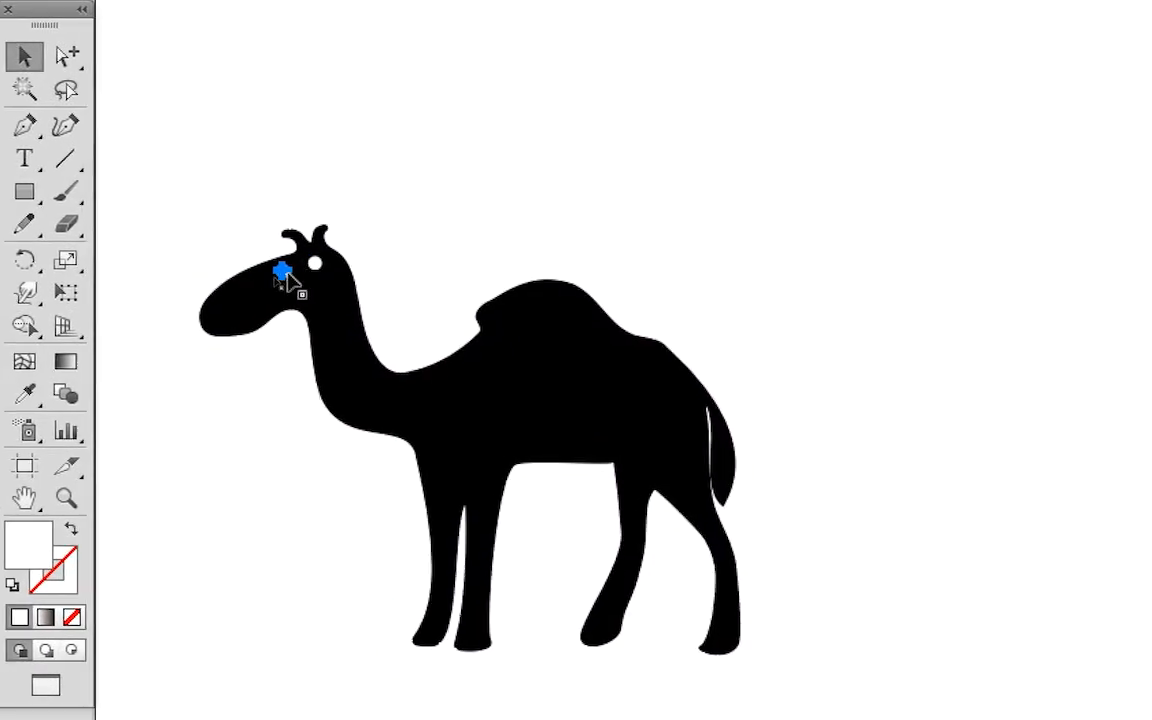
{"action": "left_click", "coordinate": [254, 203]}
{"action": "left_click_drag", "start_coordinate": [237, 180], "coordinate": [317, 289]}
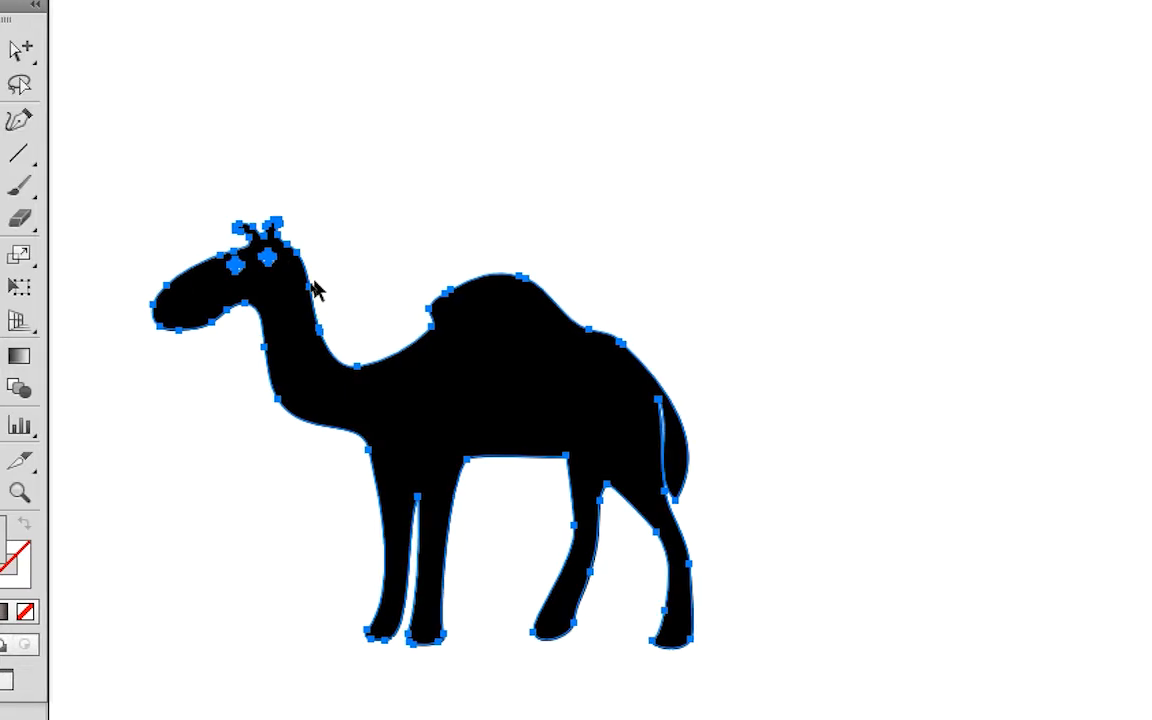
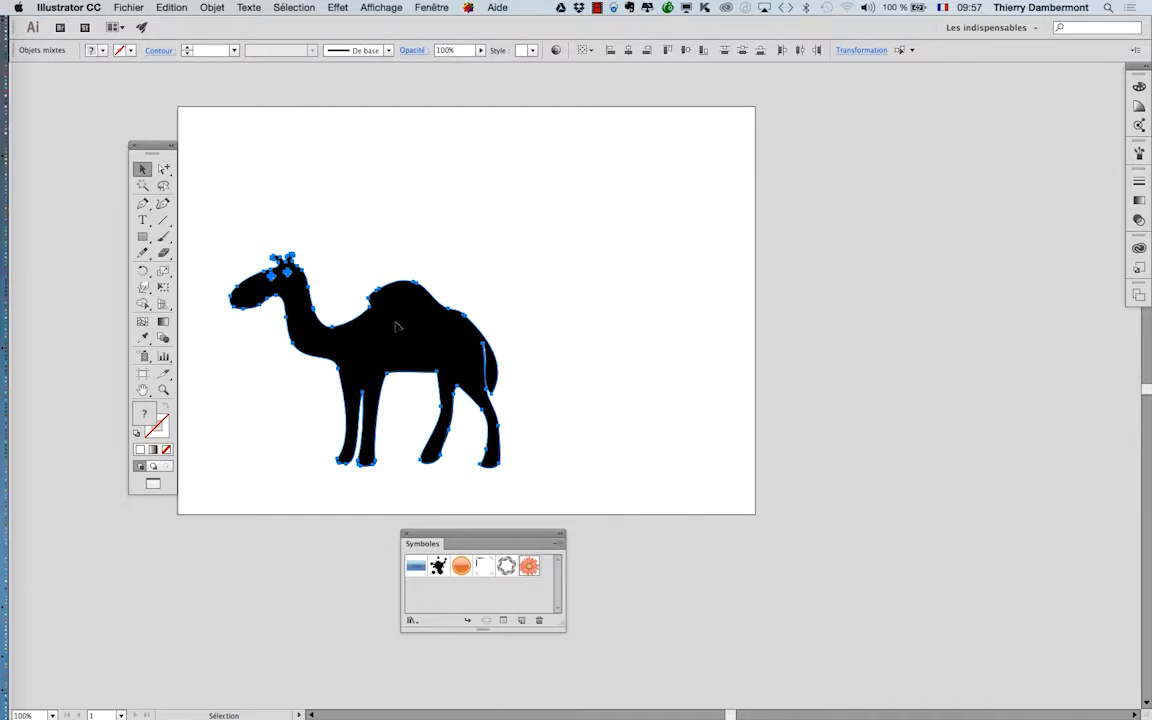
Step: Try shrinking the camel and its eyes proportionally to a tiny size with Free Transform, and undo the scaling
{"action": "left_click", "coordinate": [163, 288]}
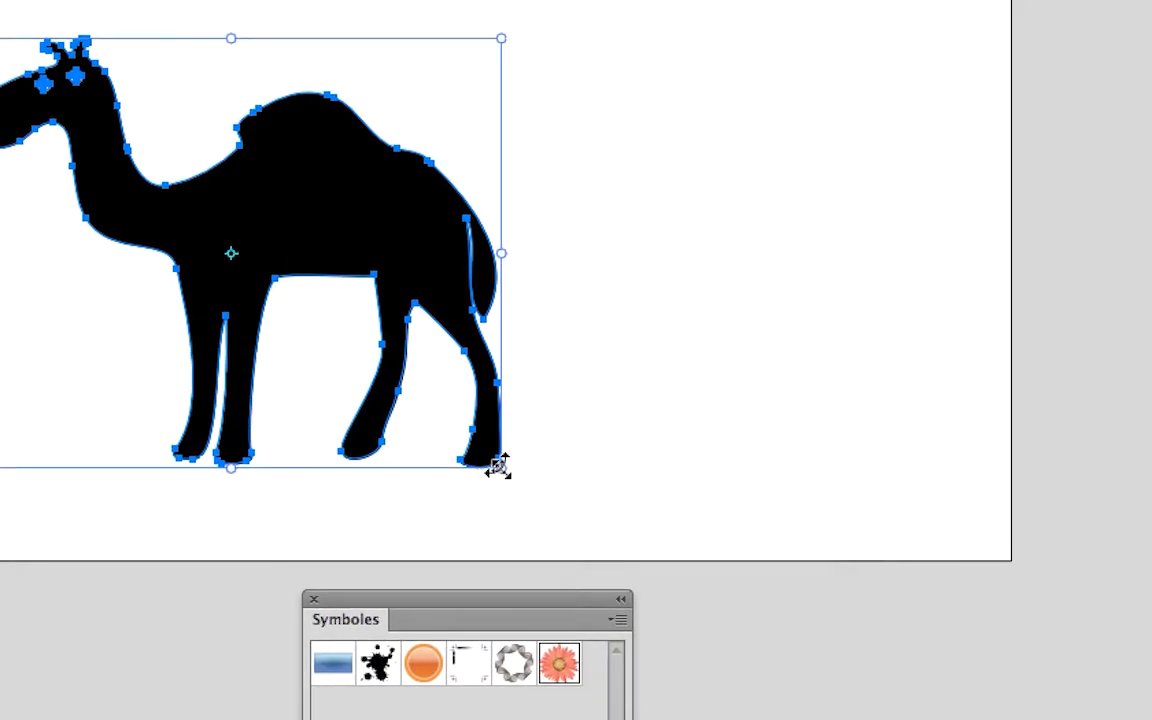
{"action": "left_click_drag", "start_coordinate": [498, 466], "coordinate": [203, 254]}
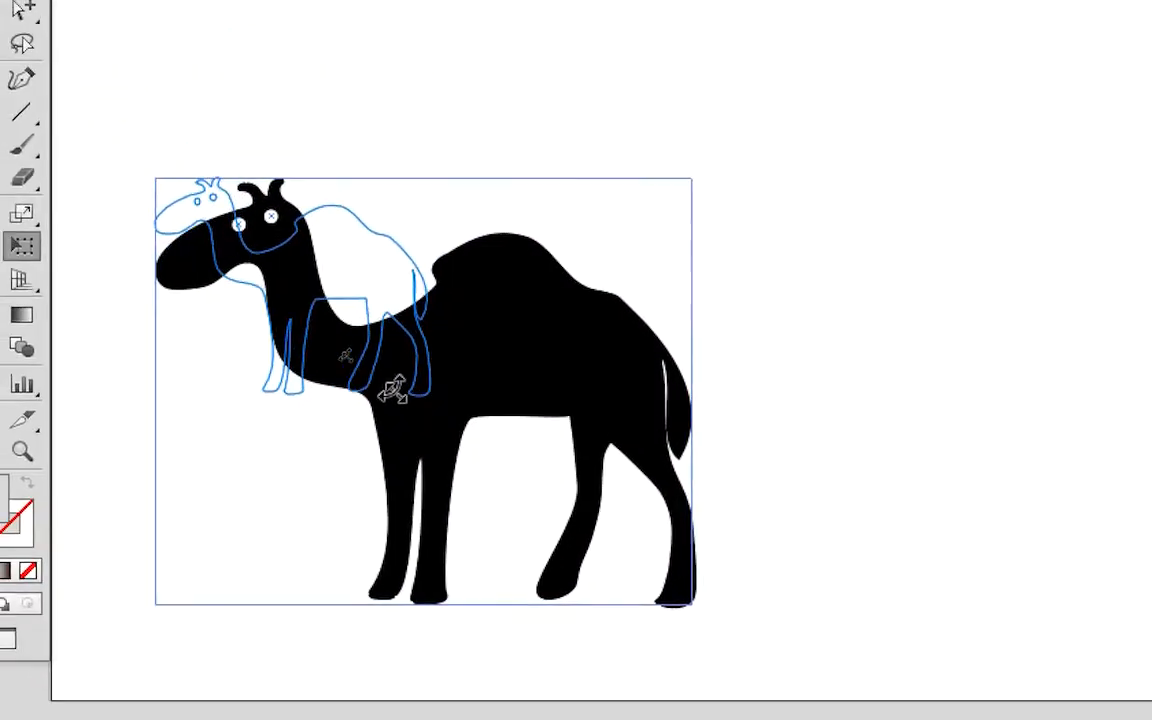
{"action": "left_click_drag", "start_coordinate": [393, 390], "coordinate": [227, 242]}
{"action": "left_click_drag", "start_coordinate": [332, 333], "coordinate": [332, 333]}
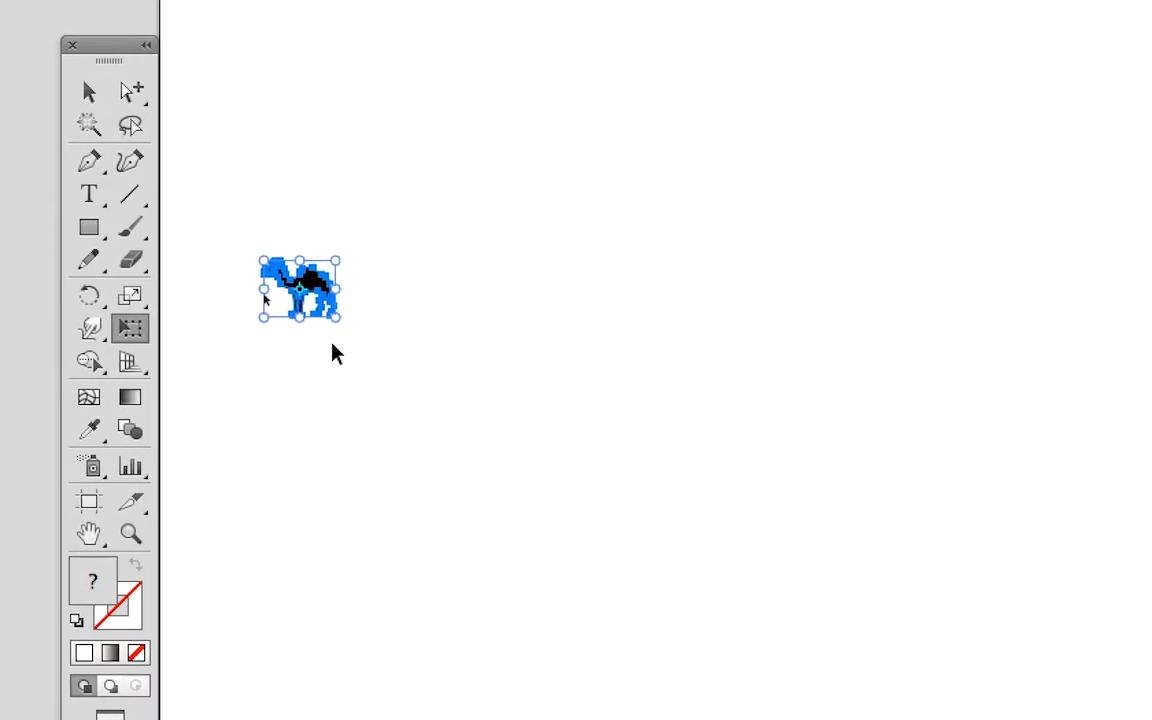
{"action": "left_click", "coordinate": [335, 353]}
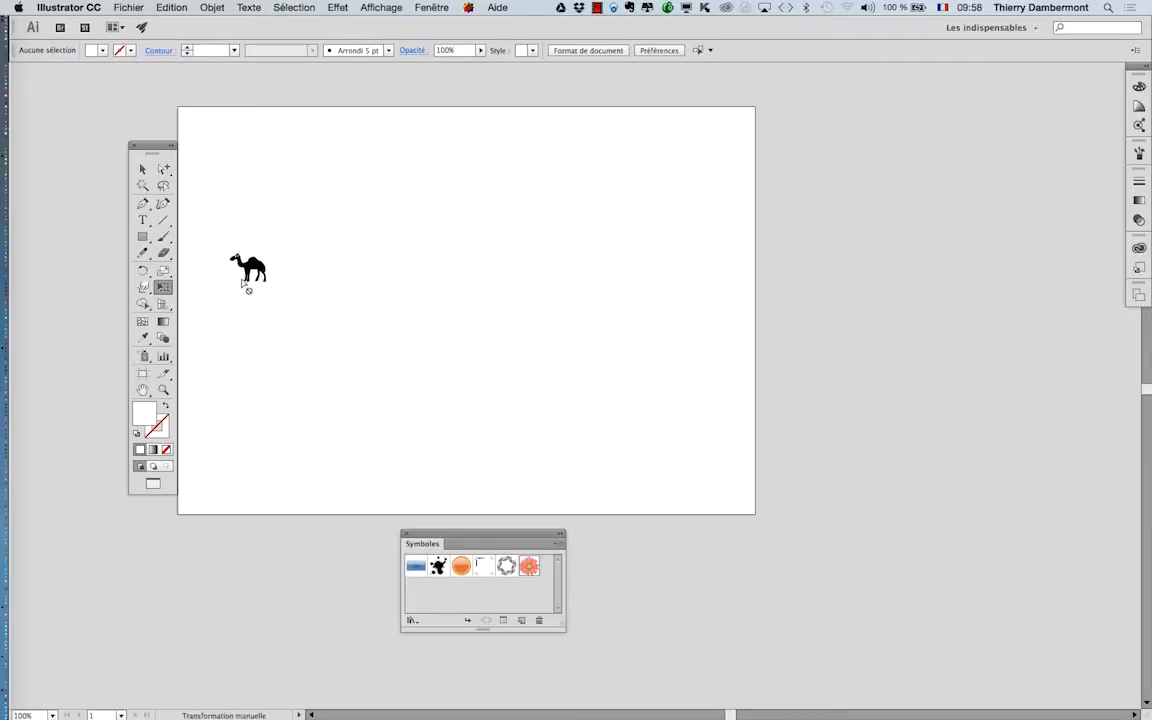
{"action": "scroll", "coordinate": [247, 287], "scroll_direction": "up", "scroll_amount": 2}
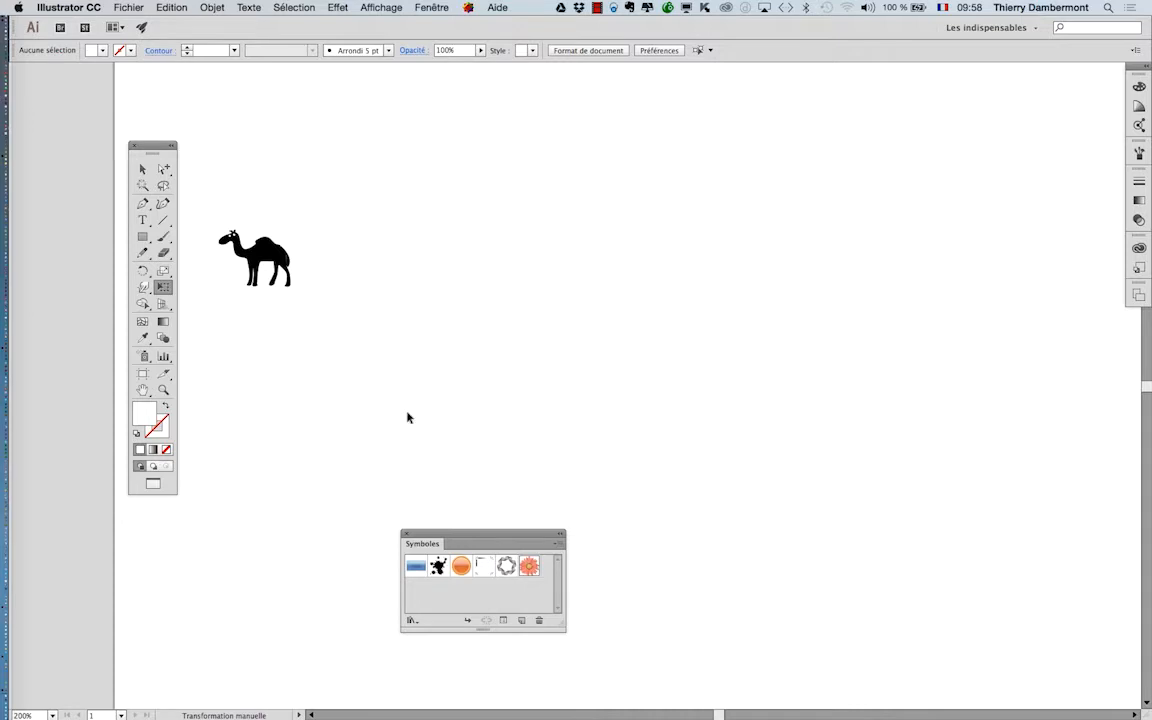
{"action": "key", "text": "ctrl+z"}
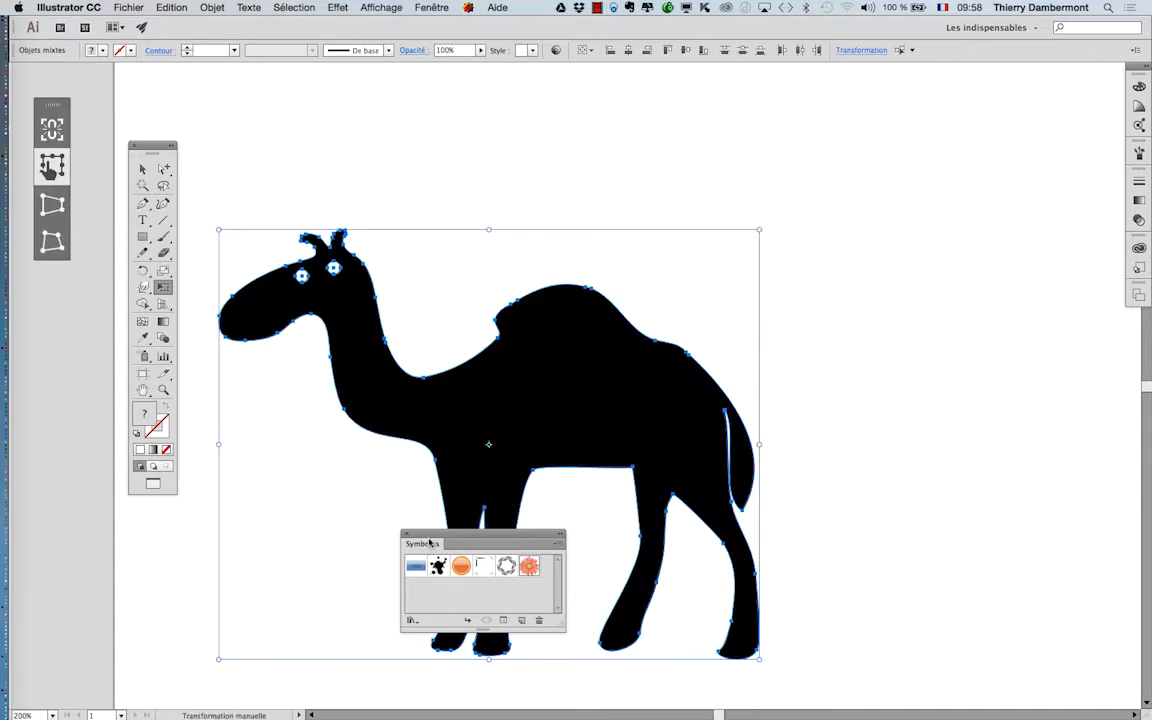
Step: Close the Symbols panel and select only the camel's body, without the eyes, using the Selection tool
{"action": "key", "text": "super+shift+F11"}
{"action": "left_click", "coordinate": [143, 169]}
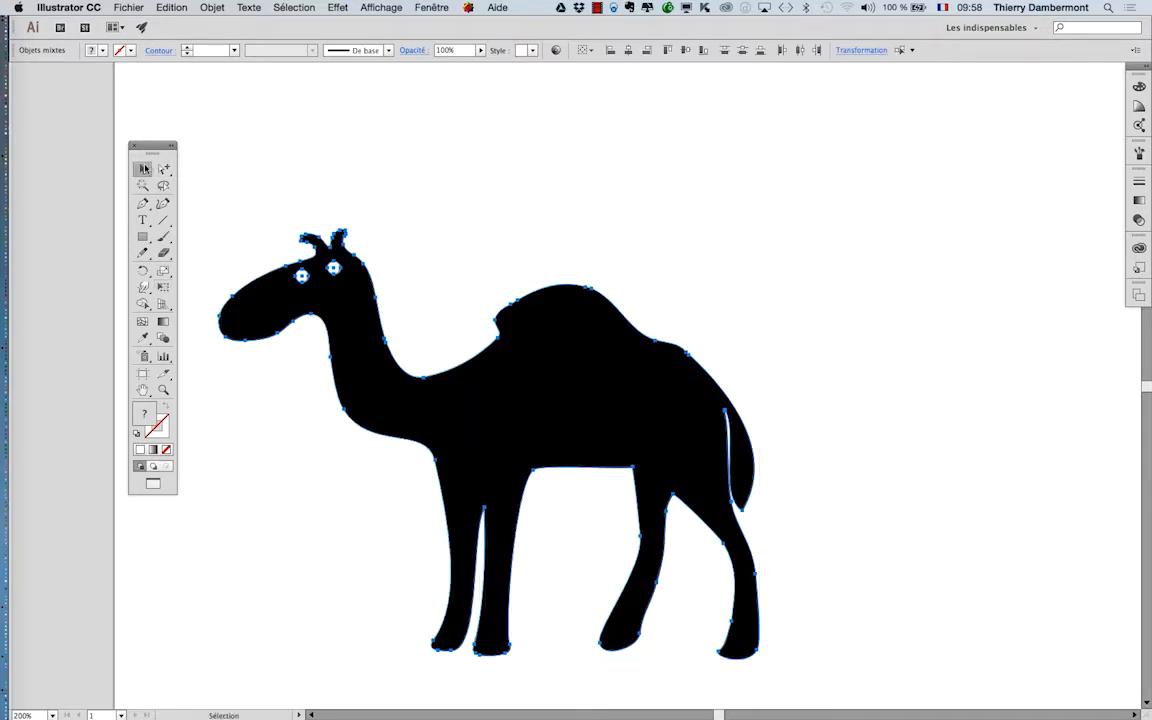
{"action": "left_click", "coordinate": [430, 314]}
{"action": "left_click", "coordinate": [509, 321]}
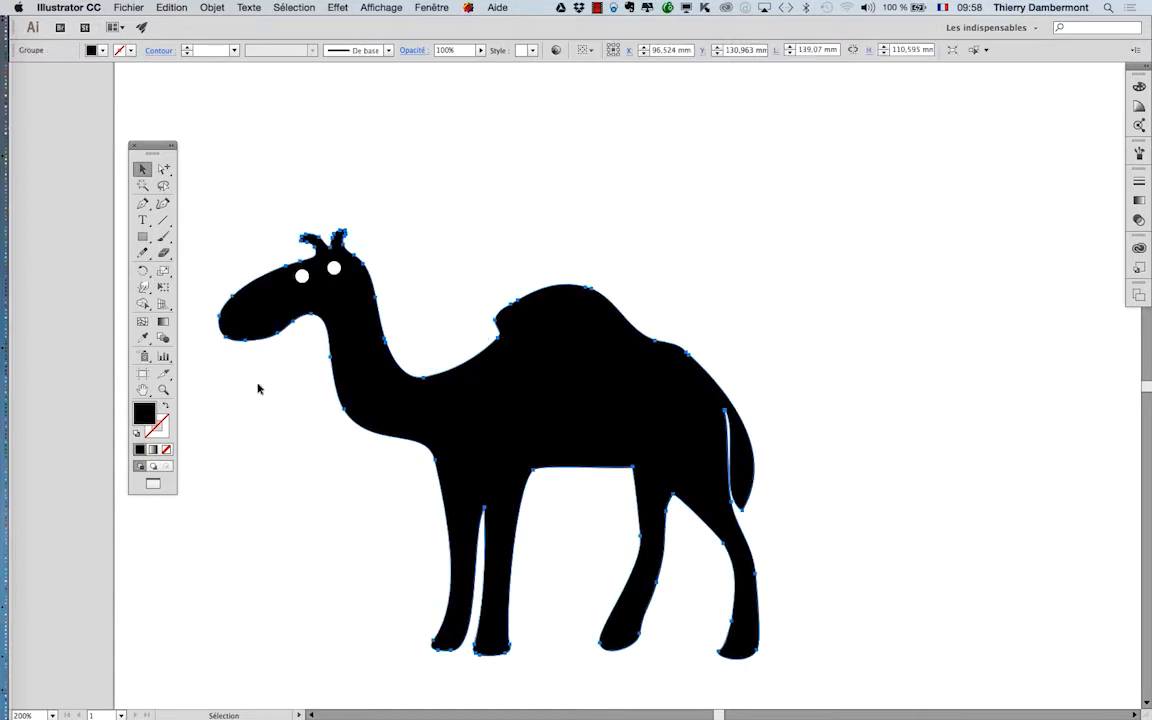
Step: Make the body's stroke the active colour attribute and detach the Contour panel as a floating panel beside the camel
{"action": "left_click", "coordinate": [162, 428]}
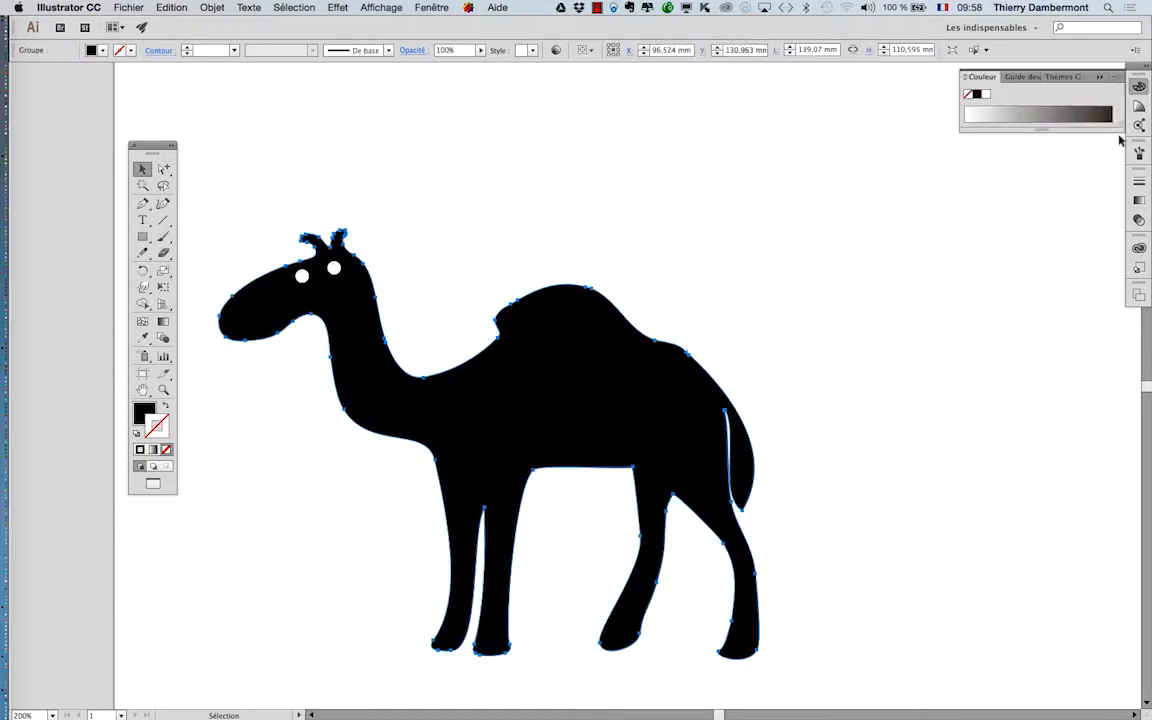
{"action": "left_click", "coordinate": [432, 7]}
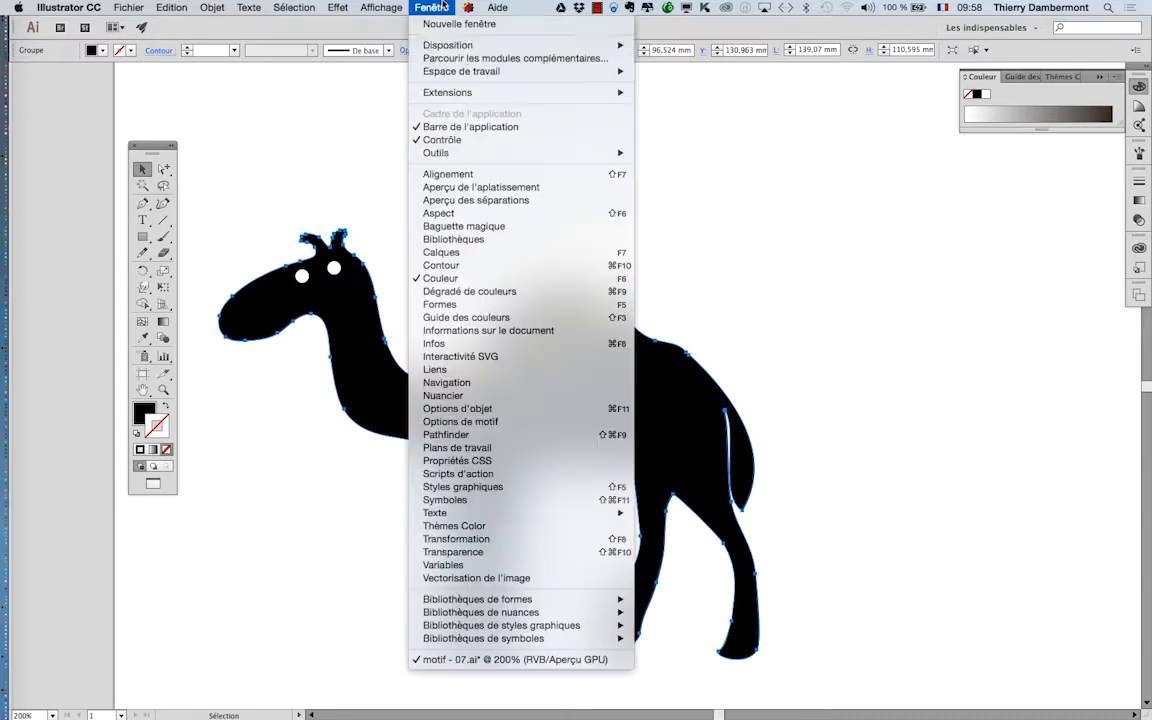
{"action": "left_click", "coordinate": [535, 265]}
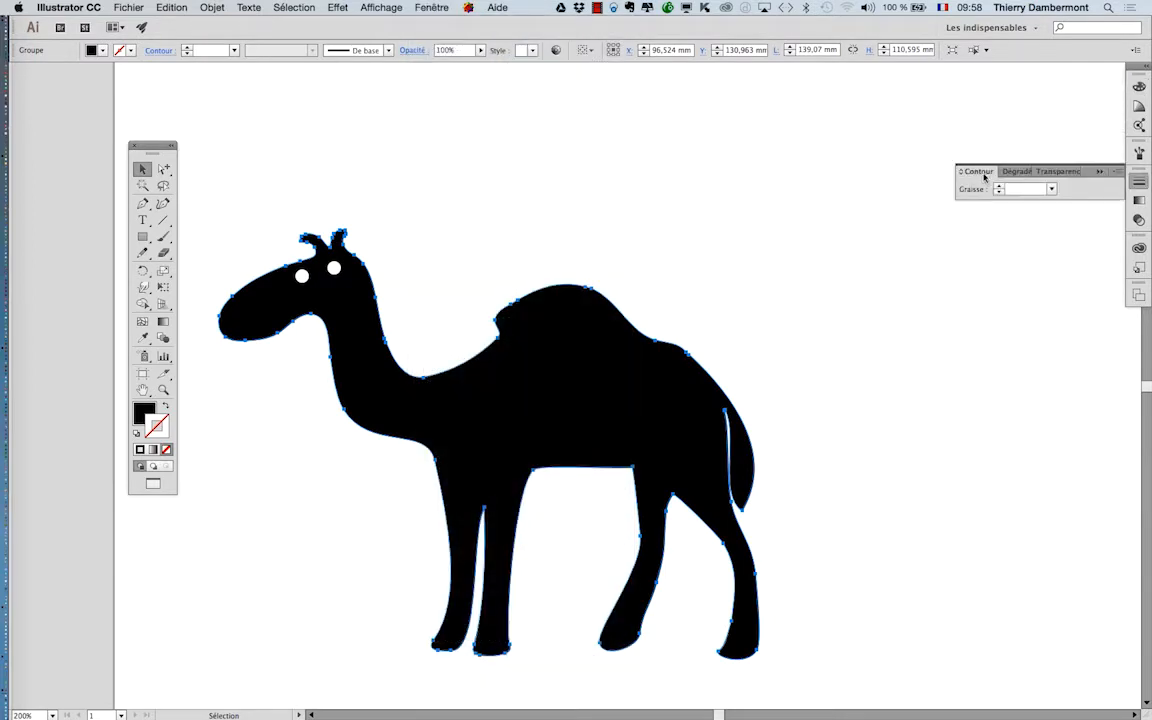
{"action": "left_click_drag", "start_coordinate": [984, 177], "coordinate": [728, 158]}
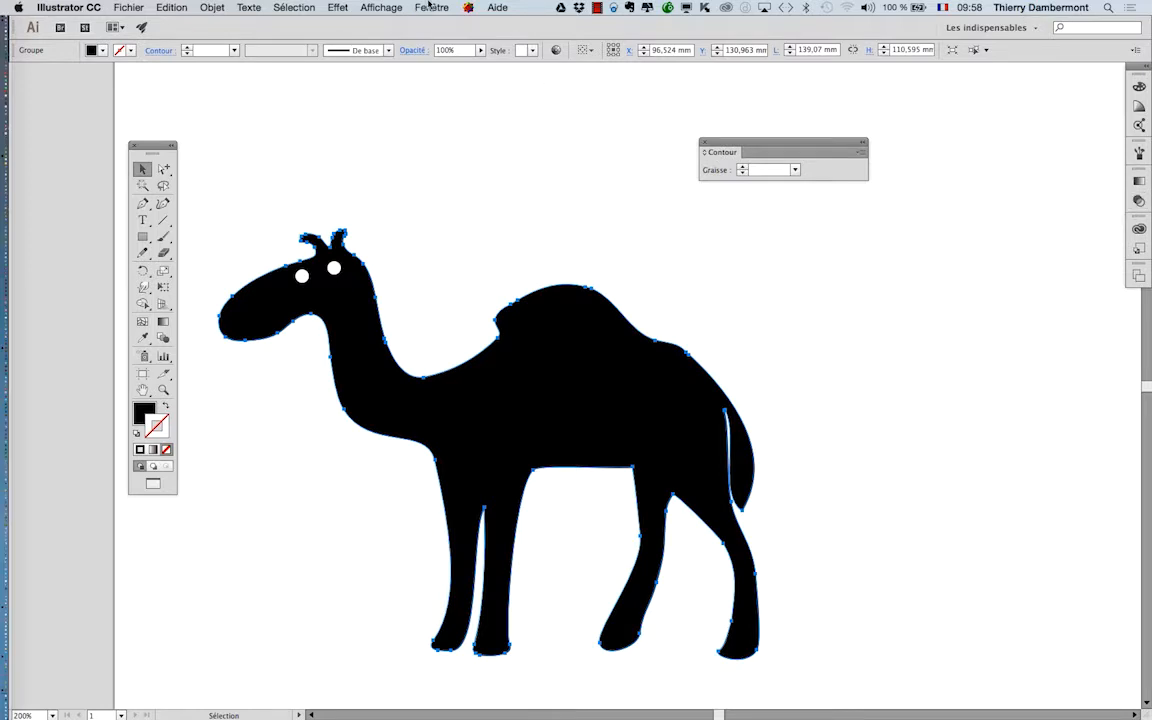
Step: Apply an orange swatch from the Nuancier to the stroke of the camel's body
{"action": "left_click", "coordinate": [430, 6]}
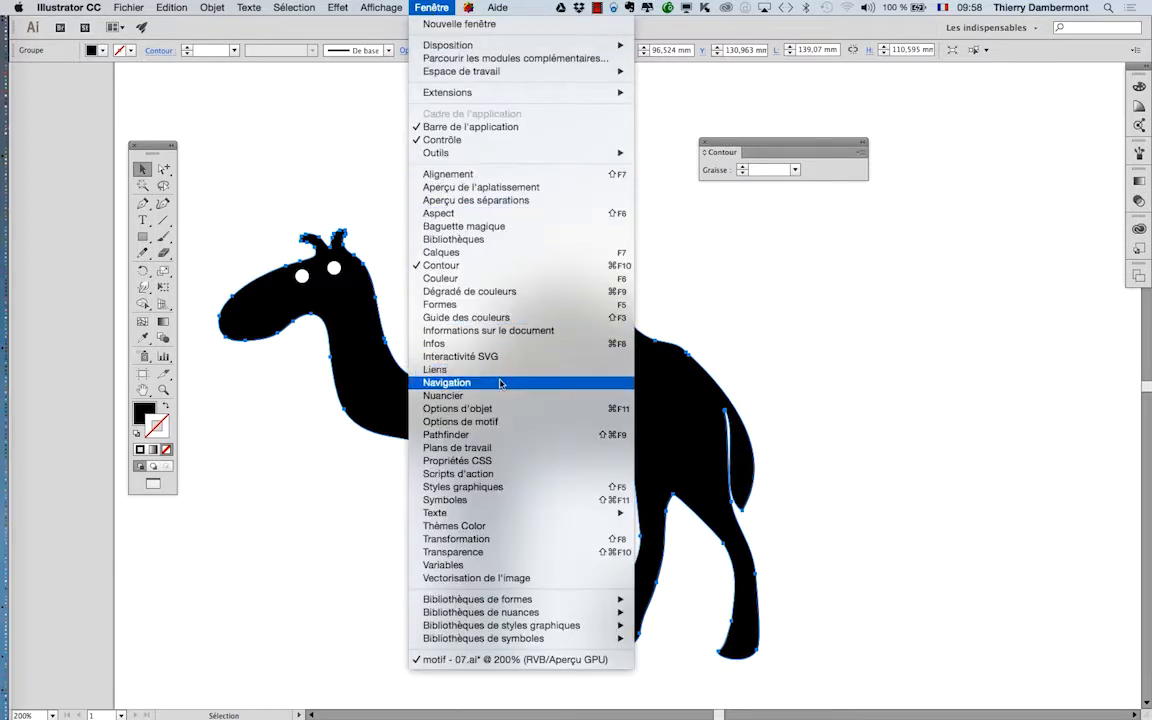
{"action": "left_click", "coordinate": [450, 395]}
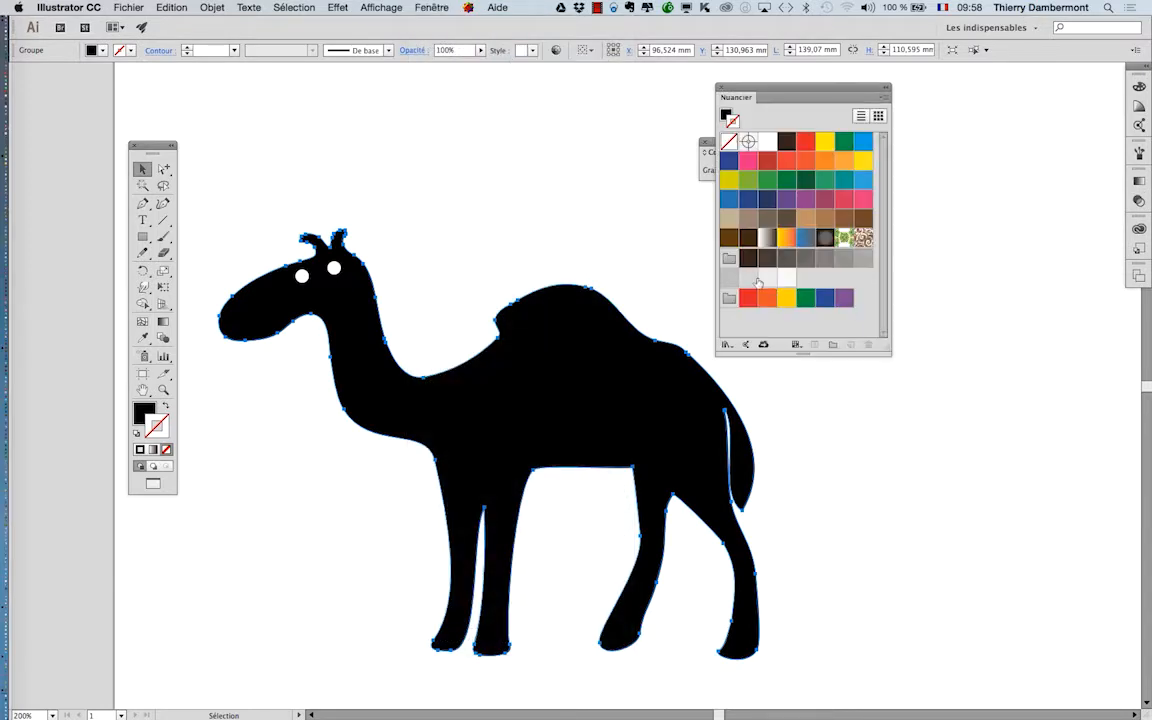
{"action": "left_click", "coordinate": [821, 163]}
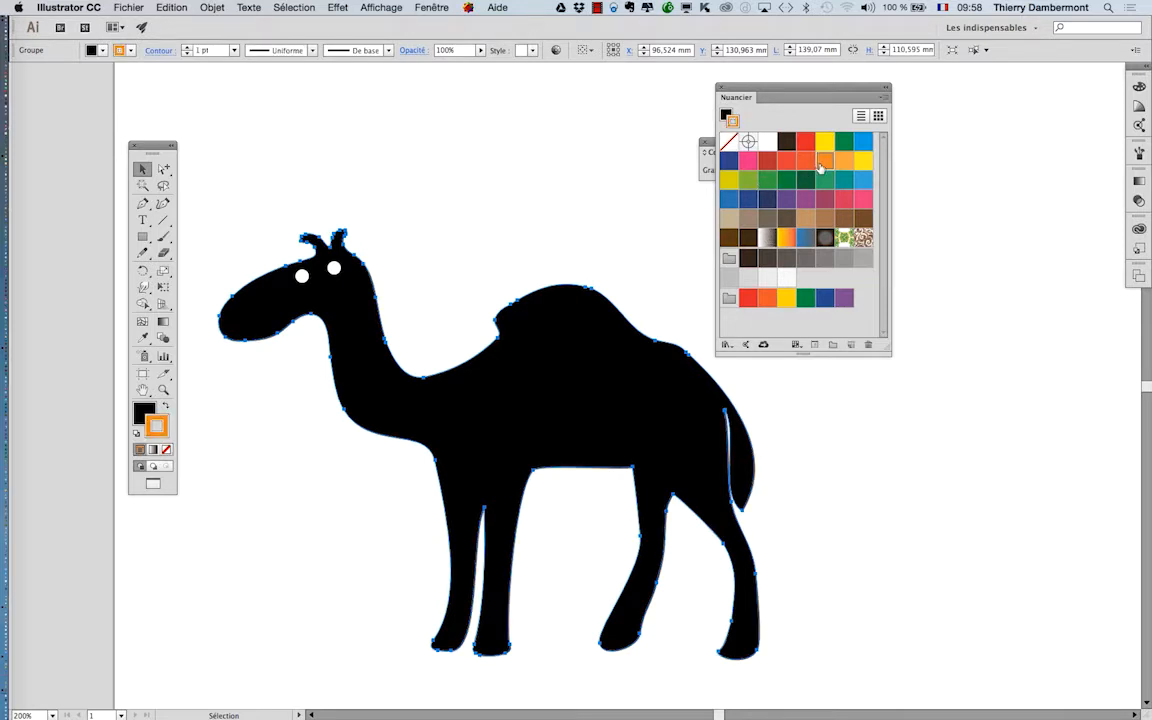
Step: Uncover the Contour panel and increase the orange stroke weight of the camel's body to 12 pt
{"action": "left_click_drag", "start_coordinate": [747, 86], "coordinate": [917, 83]}
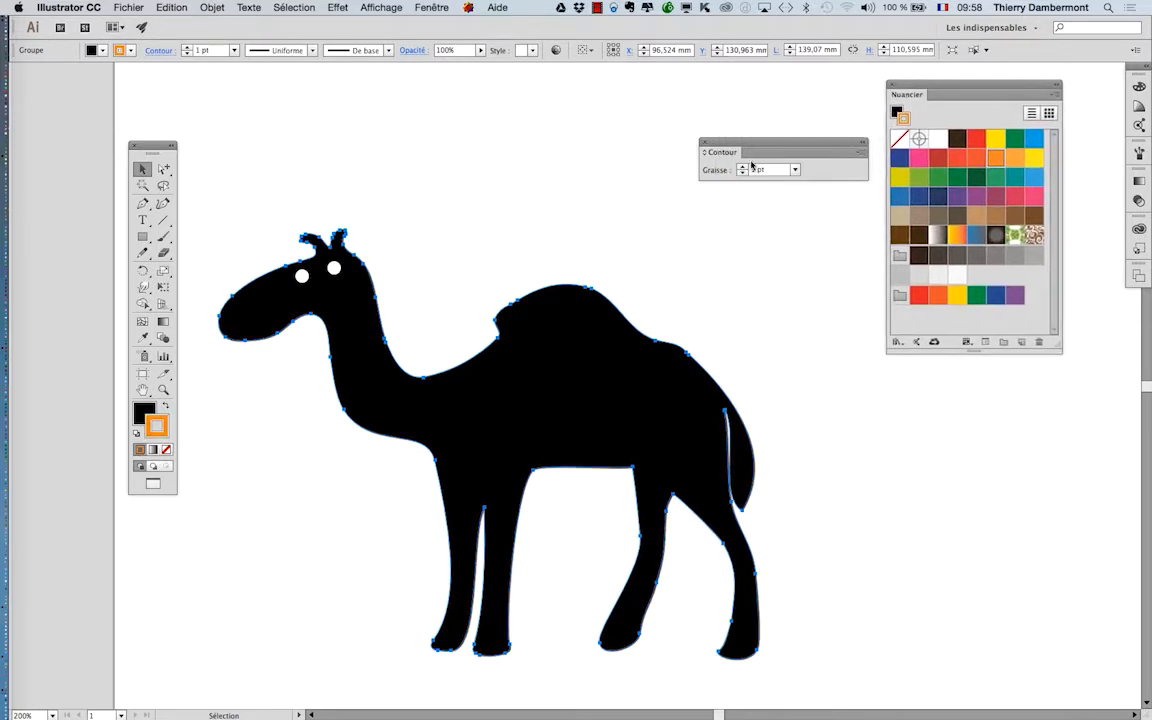
{"action": "left_click", "coordinate": [742, 166]}
{"action": "left_click", "coordinate": [742, 166]}
{"action": "left_click", "coordinate": [742, 166]}
{"action": "left_click", "coordinate": [742, 166]}
{"action": "left_click", "coordinate": [742, 166]}
{"action": "left_click", "coordinate": [742, 166]}
{"action": "left_click", "coordinate": [742, 166]}
{"action": "left_click", "coordinate": [742, 166]}
{"action": "left_click", "coordinate": [742, 166]}
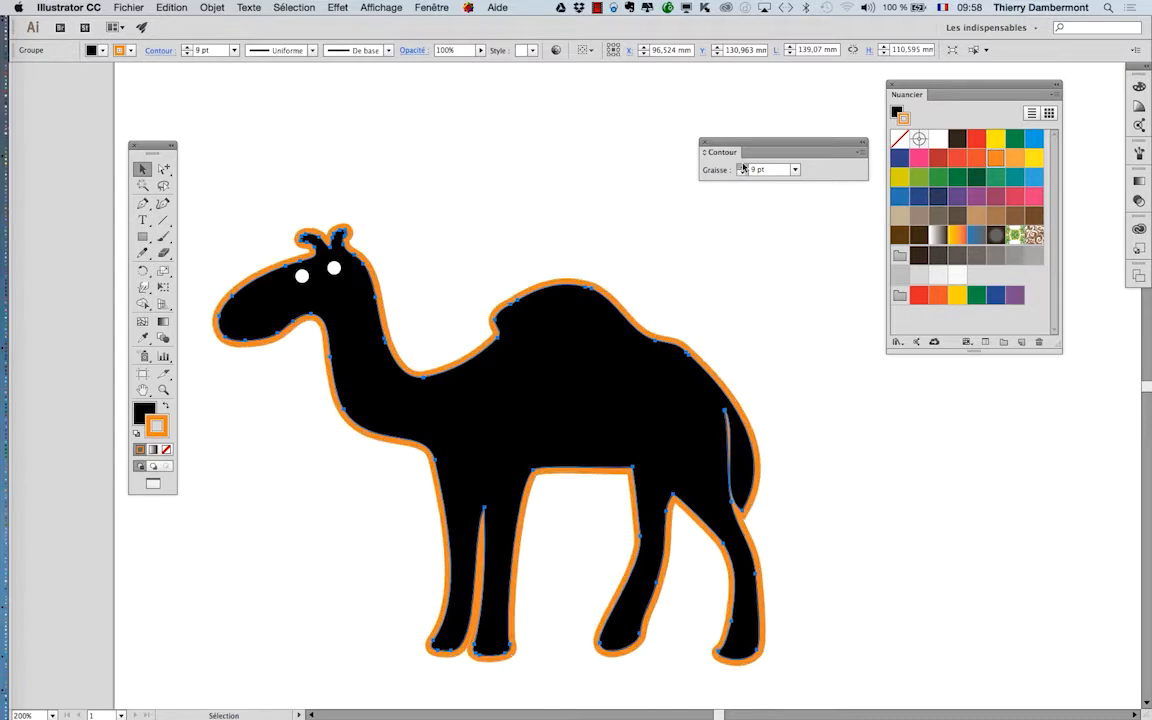
{"action": "left_click", "coordinate": [742, 166]}
{"action": "left_click", "coordinate": [742, 166]}
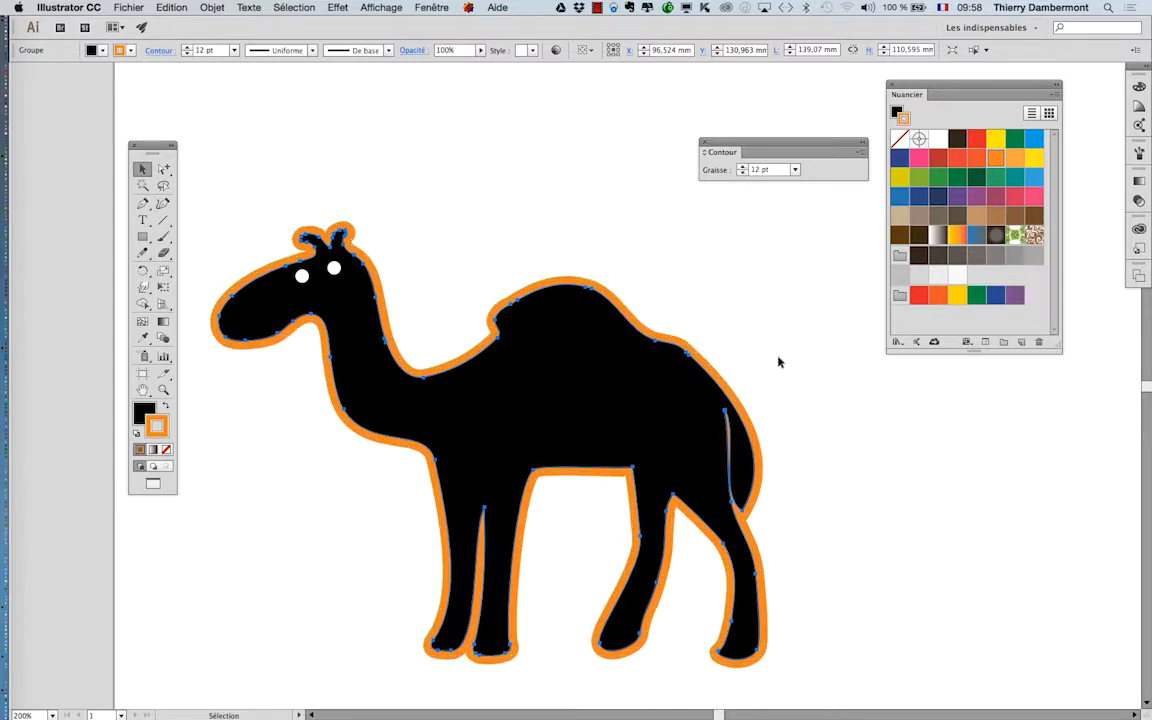
Step: Show all options of the Contour panel, compare the inside and outside stroke alignments, and align the camel's stroke to the outside
{"action": "left_click", "coordinate": [860, 152]}
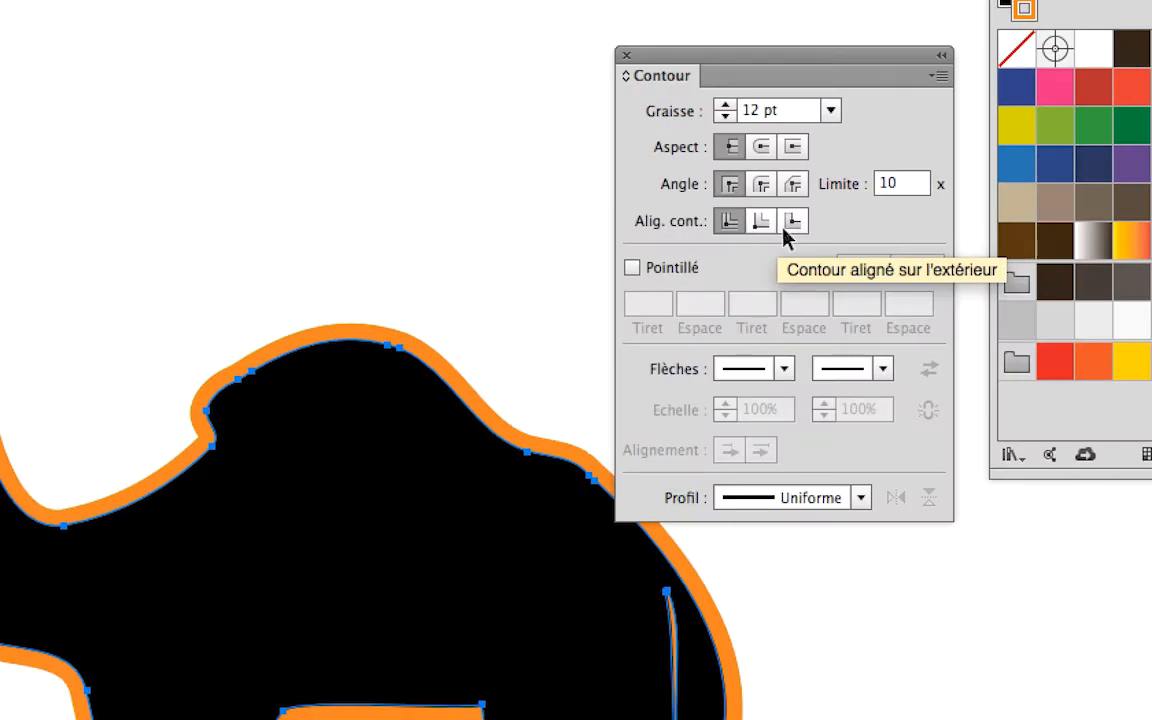
{"action": "left_click", "coordinate": [787, 226]}
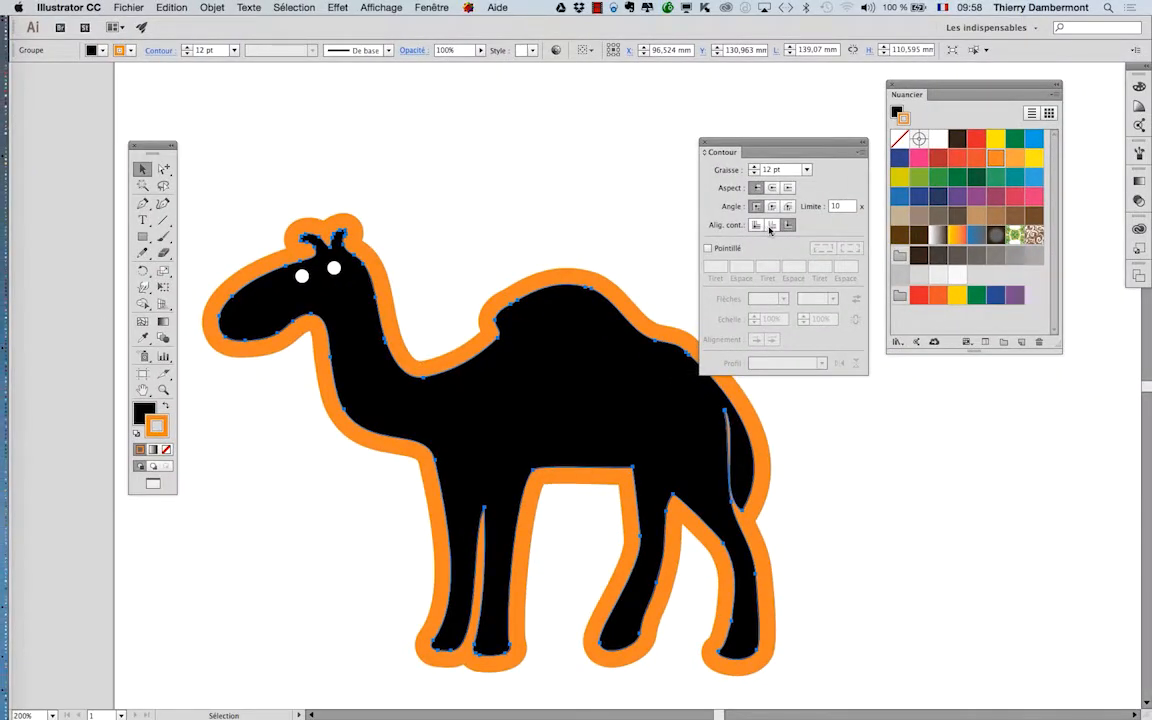
{"action": "left_click", "coordinate": [771, 226]}
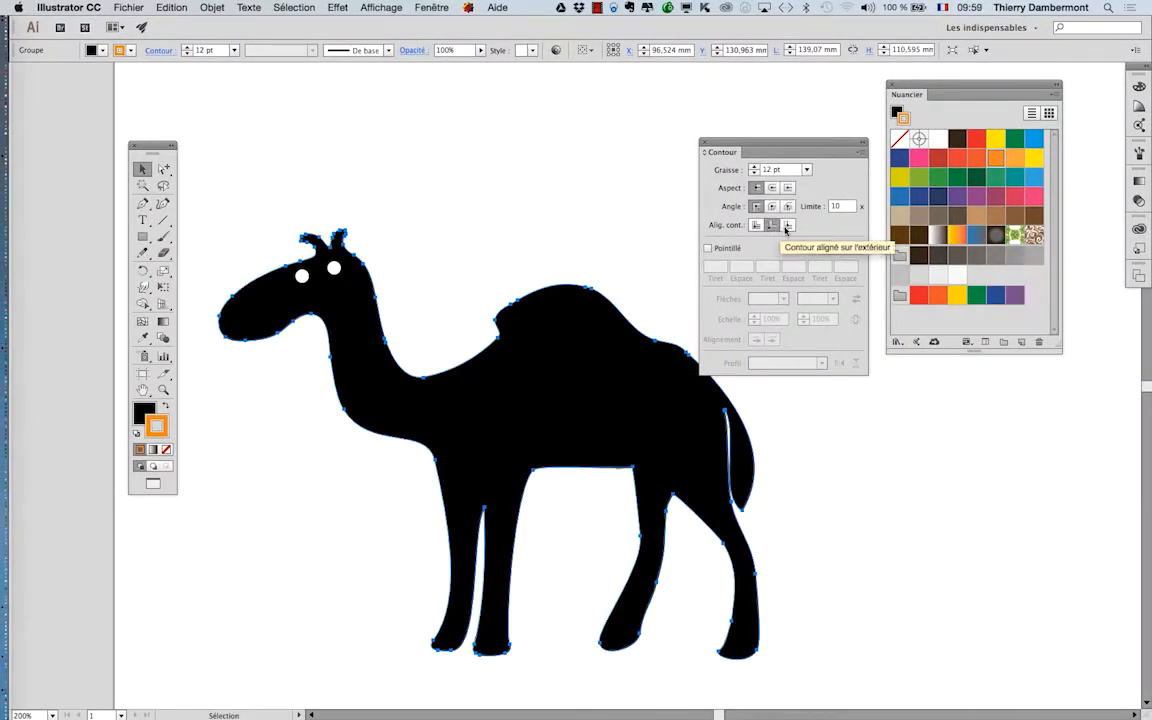
{"action": "left_click", "coordinate": [787, 226]}
Step: Reduce the camel body's outside-aligned orange stroke to 7 pt, keeping the Contour panel clear of the artwork, and deselect the camel
{"action": "left_click_drag", "start_coordinate": [740, 143], "coordinate": [715, 87]}
{"action": "left_click", "coordinate": [729, 117]}
{"action": "left_click", "coordinate": [729, 117]}
{"action": "left_click", "coordinate": [729, 117]}
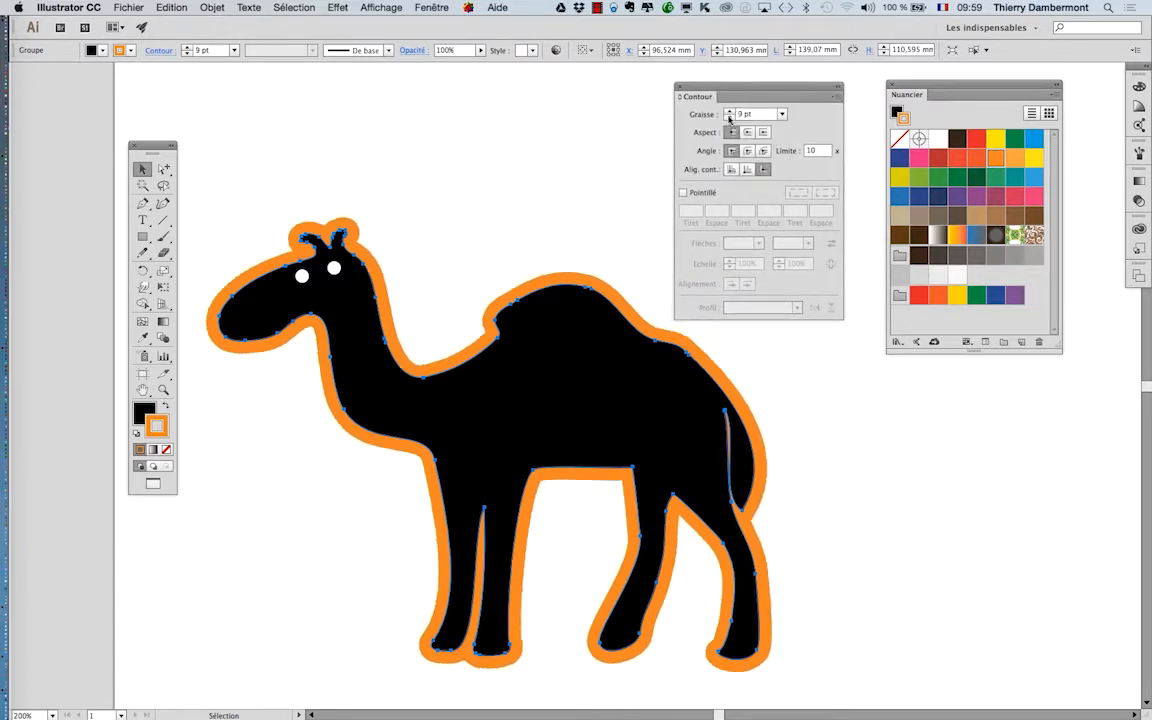
{"action": "left_click", "coordinate": [729, 117]}
{"action": "left_click", "coordinate": [729, 117]}
{"action": "left_click_drag", "start_coordinate": [731, 90], "coordinate": [747, 78]}
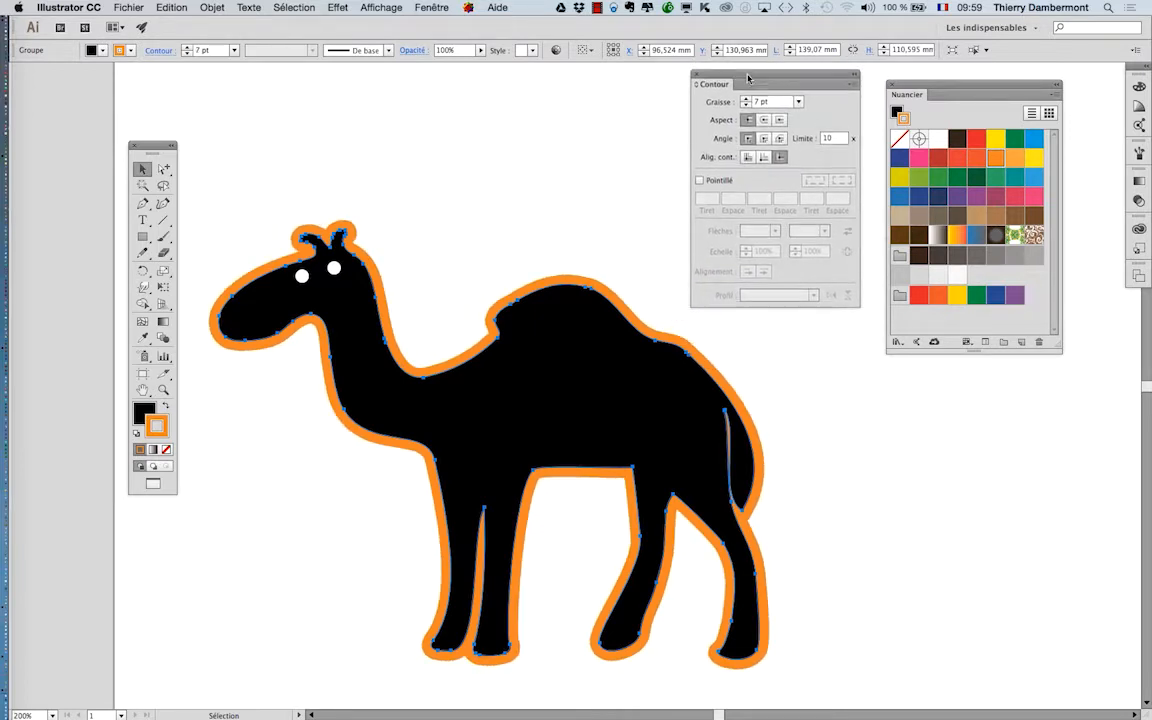
{"action": "left_click", "coordinate": [781, 392]}
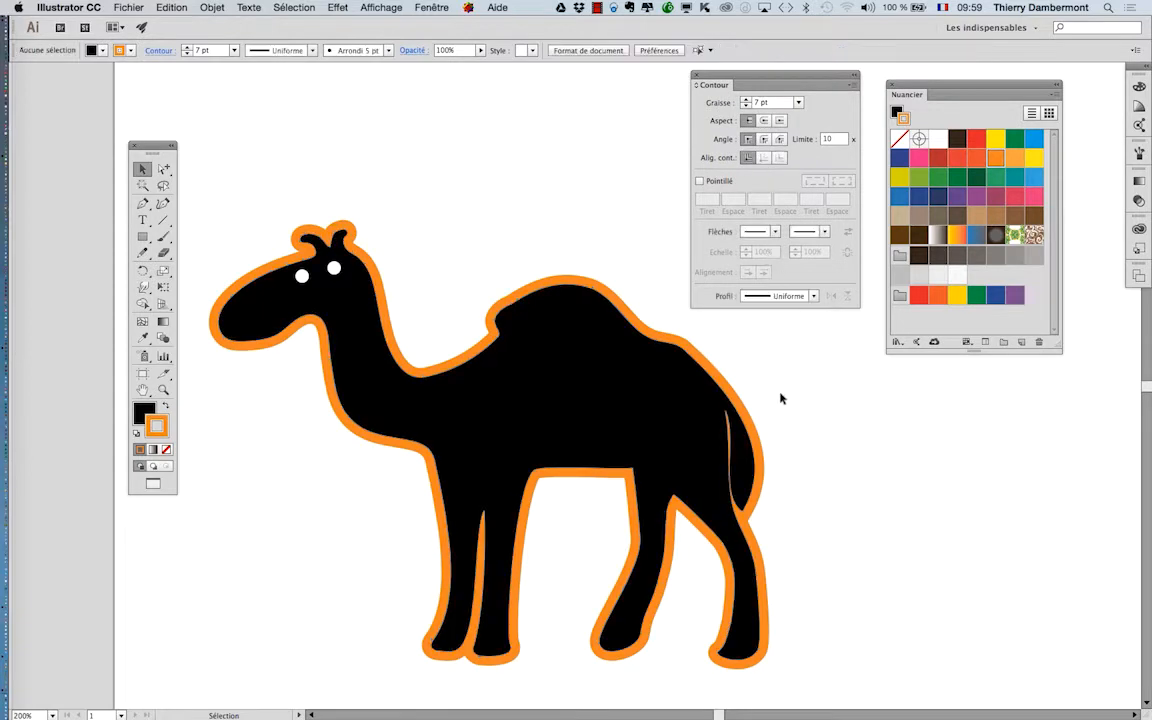
Step: Reselect the camel's body, cycle the Contour panel's option display, and close the Calques and Contour panels
{"action": "left_click", "coordinate": [663, 366]}
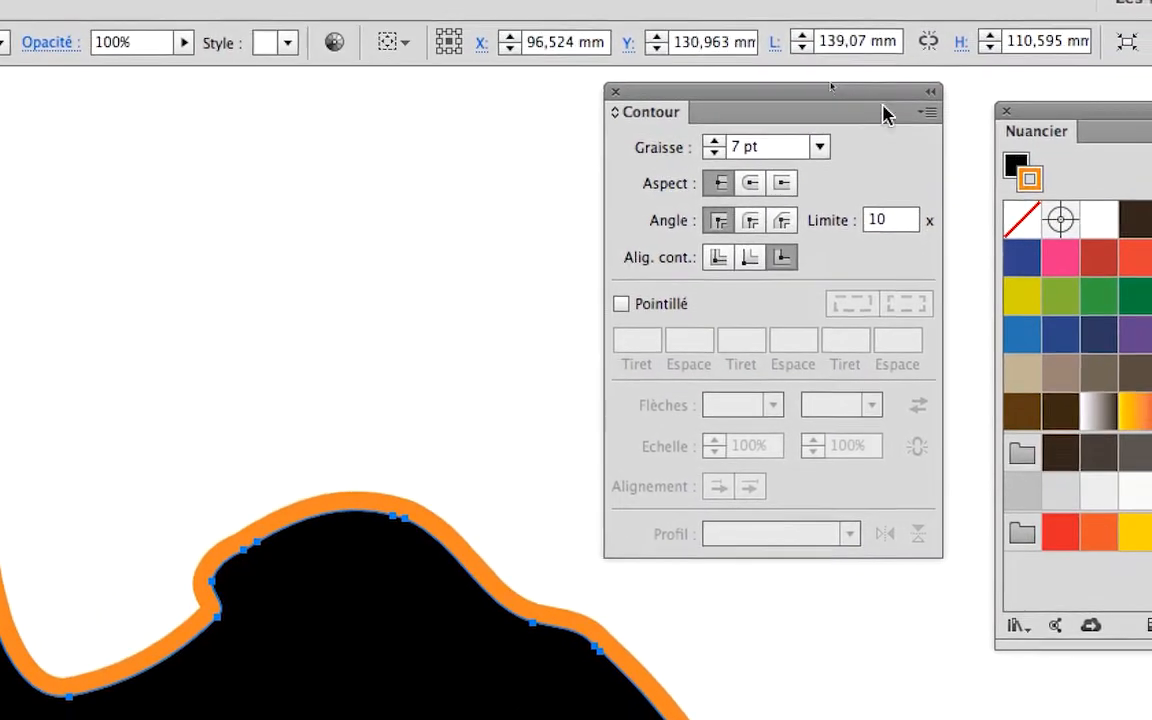
{"action": "left_click", "coordinate": [929, 112]}
{"action": "left_click", "coordinate": [962, 122]}
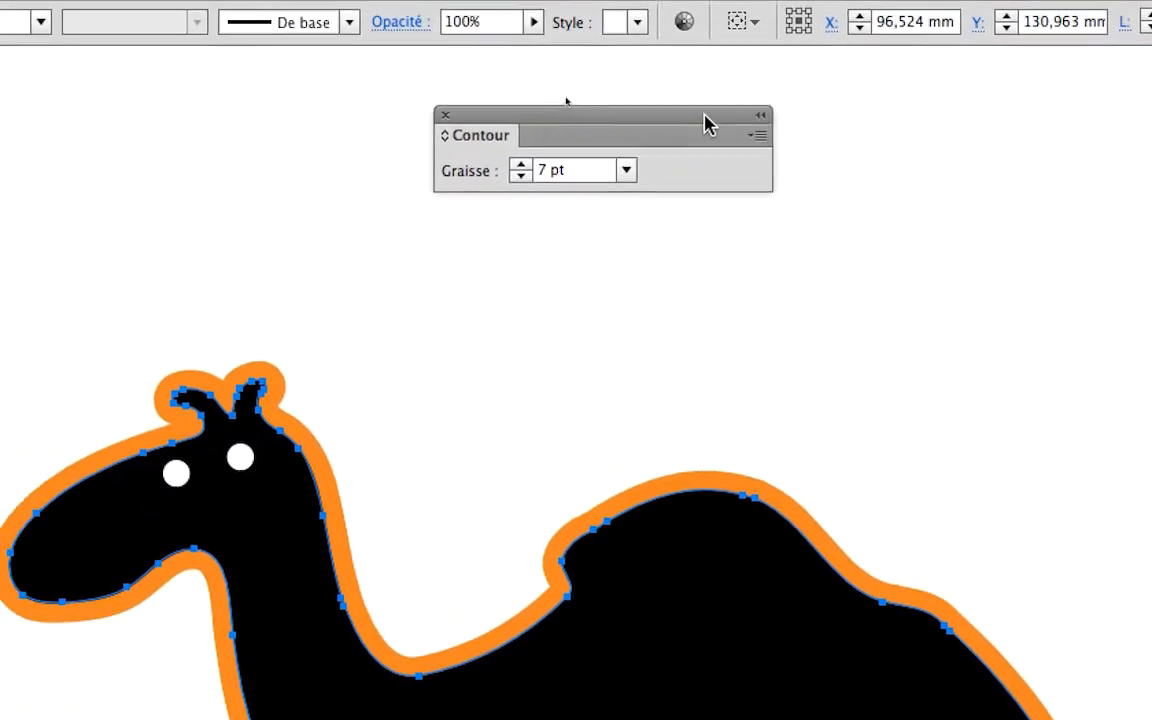
{"action": "left_click", "coordinate": [935, 119]}
{"action": "left_click", "coordinate": [987, 125]}
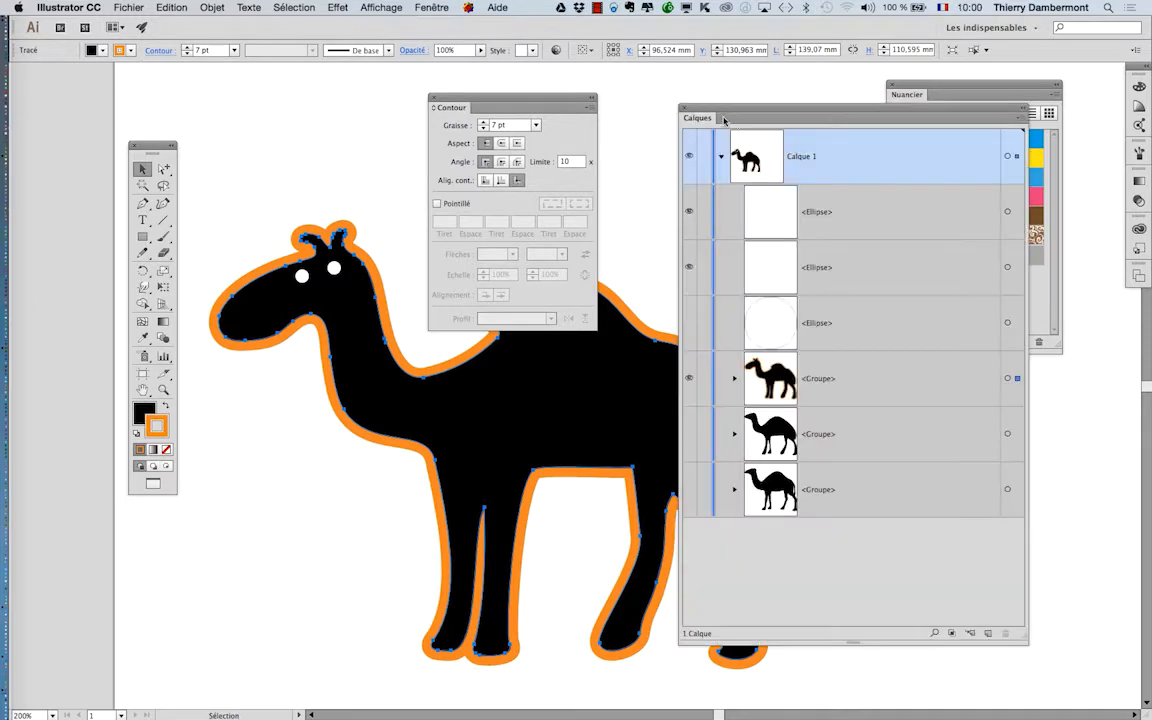
{"action": "left_click", "coordinate": [685, 108]}
{"action": "left_click", "coordinate": [434, 98]}
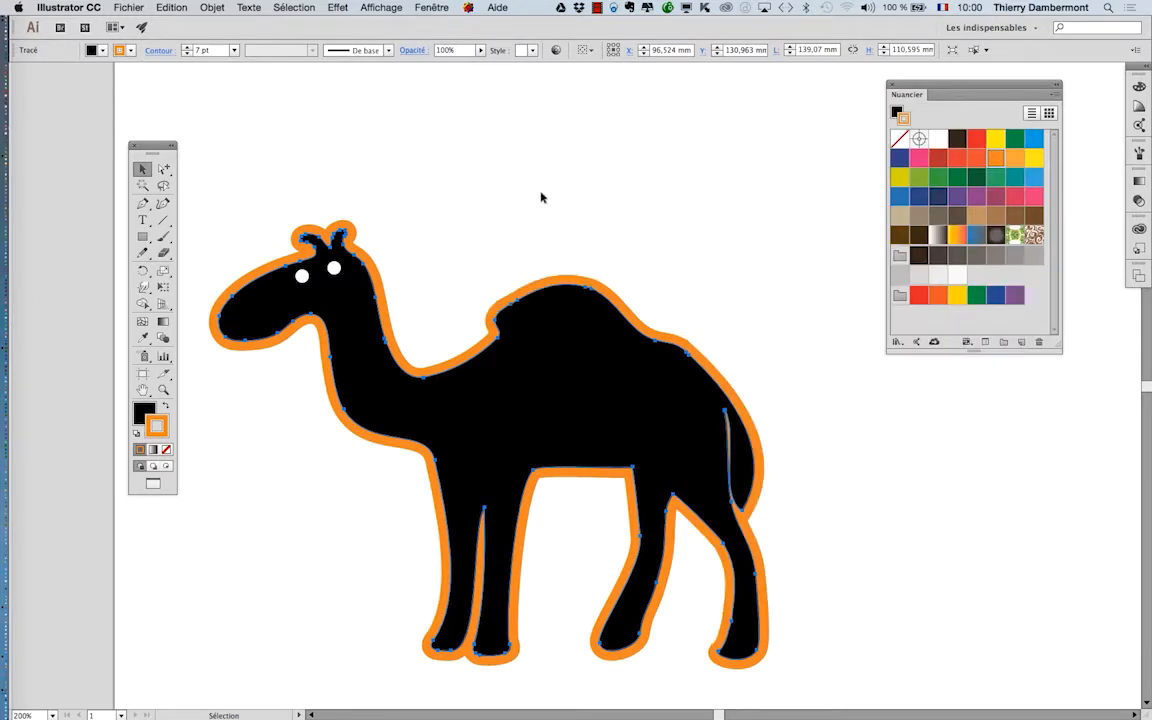
Step: Select the whole camel including its eyes and scale it down proportionally to thumbnail size with the Free Transform tool
{"action": "left_click", "coordinate": [365, 186]}
{"action": "left_click", "coordinate": [328, 305]}
{"action": "left_click", "coordinate": [265, 200]}
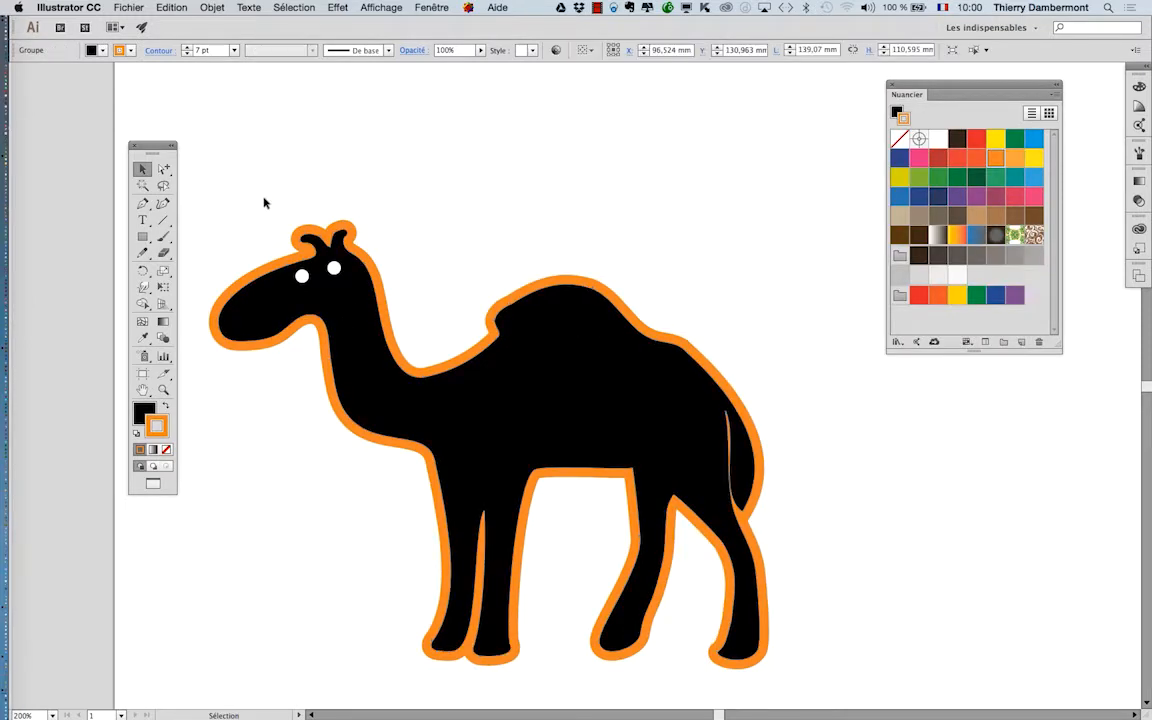
{"action": "left_click_drag", "start_coordinate": [252, 183], "coordinate": [613, 421]}
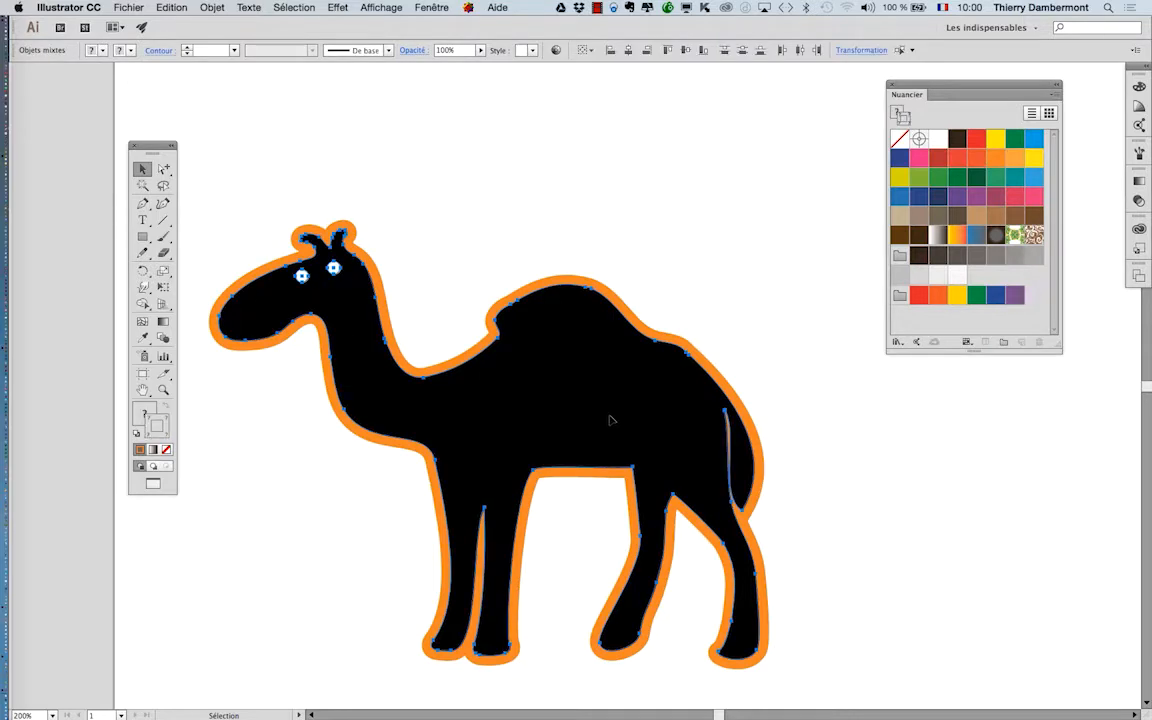
{"action": "left_click", "coordinate": [163, 288]}
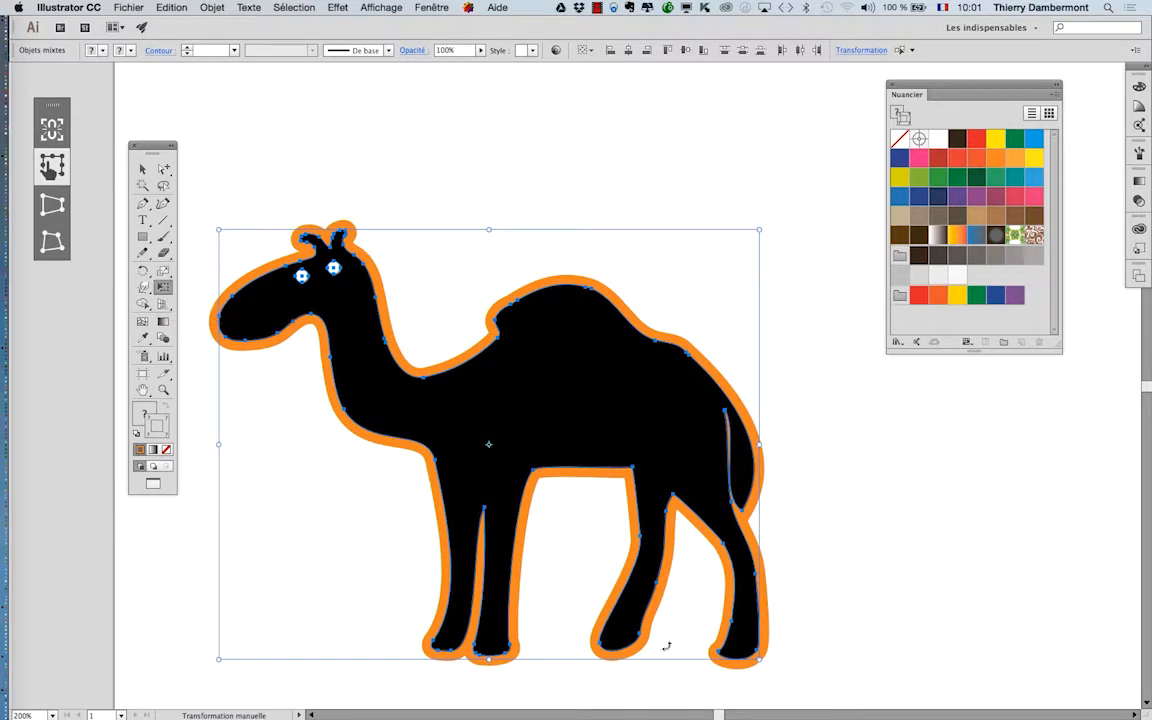
{"action": "left_click_drag", "start_coordinate": [768, 667], "coordinate": [270, 268]}
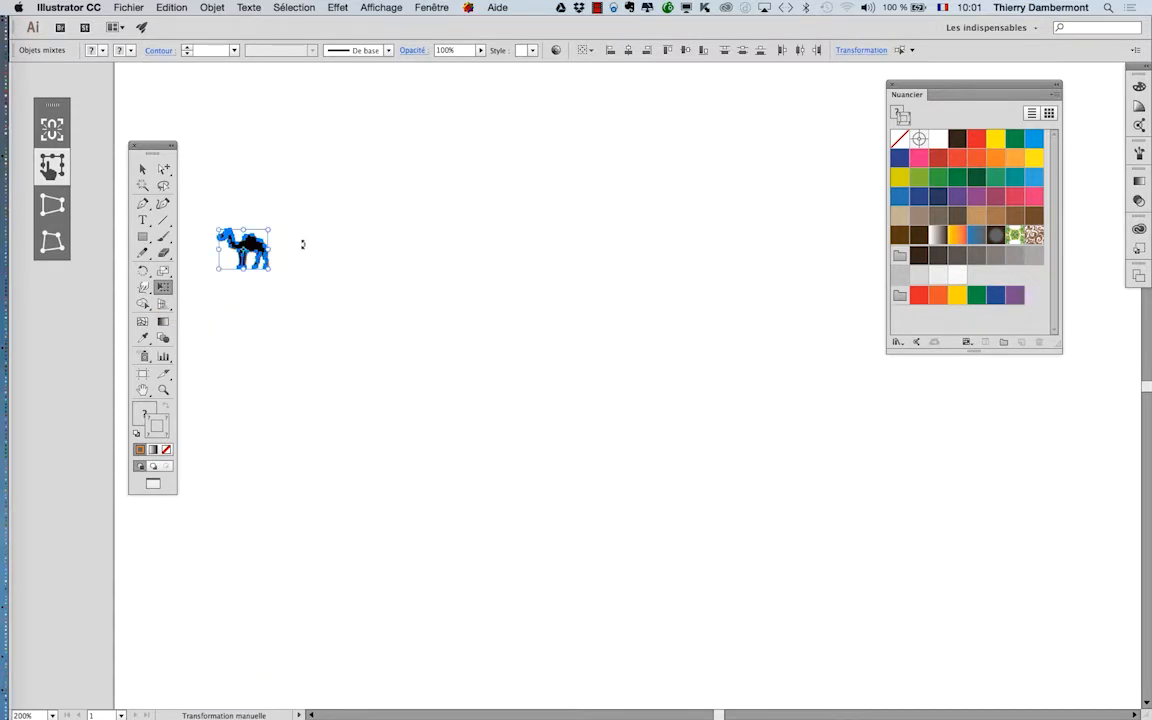
Step: Examine the orange stroke's thickness relative to the camel at different magnifications, including close up around the head and eyes
{"action": "scroll", "coordinate": [246, 270], "scroll_direction": "up", "scroll_amount": 3}
{"action": "left_click_drag", "start_coordinate": [291, 319], "coordinate": [409, 432]}
{"action": "scroll", "coordinate": [409, 432], "scroll_direction": "up", "scroll_amount": 3}
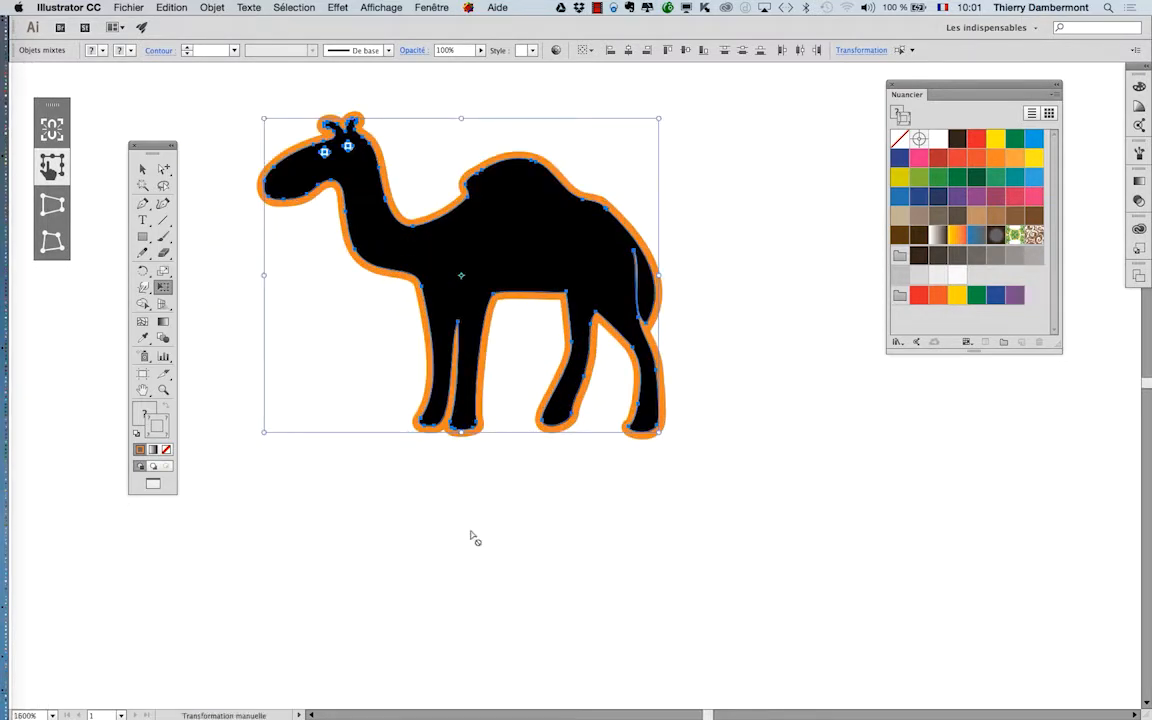
{"action": "scroll", "coordinate": [472, 528], "scroll_direction": "down", "scroll_amount": 1}
{"action": "scroll", "coordinate": [471, 535], "scroll_direction": "up", "scroll_amount": 3}
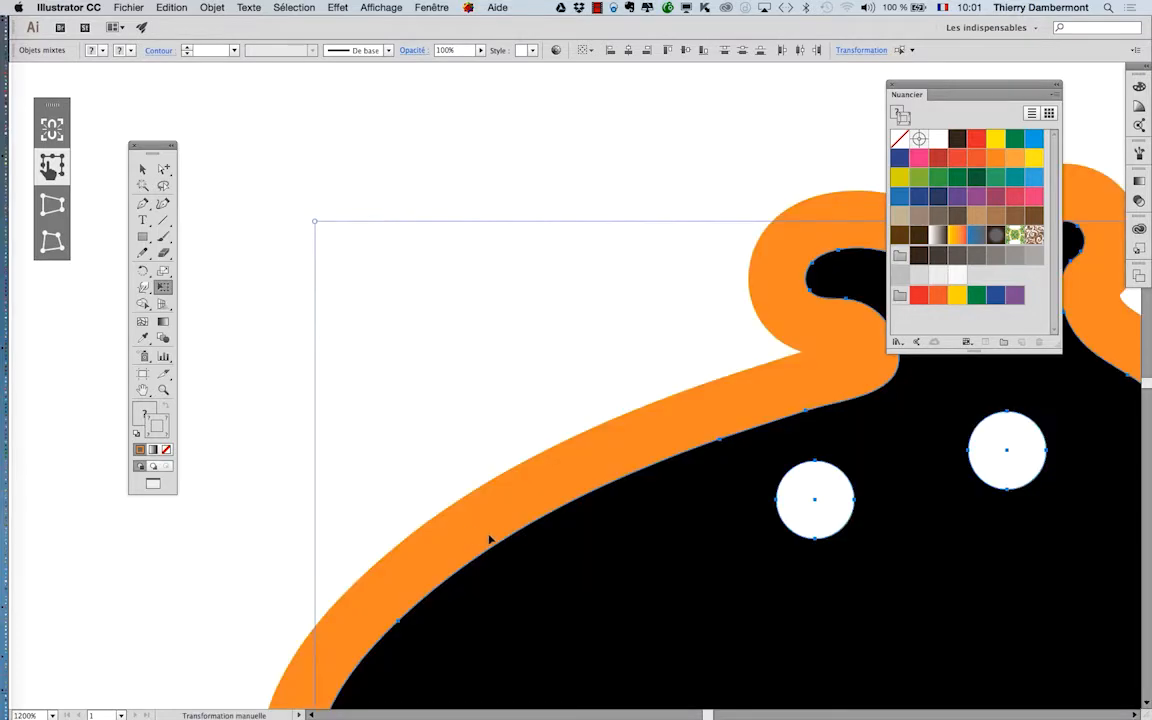
{"action": "scroll", "coordinate": [489, 537], "scroll_direction": "down", "scroll_amount": 2}
{"action": "scroll", "coordinate": [485, 541], "scroll_direction": "down", "scroll_amount": 4}
{"action": "left_click_drag", "start_coordinate": [524, 538], "coordinate": [375, 237]}
Step: Bring up the list of Illustrator preference categories
{"action": "left_click", "coordinate": [62, 7]}
{"action": "mouse_move", "coordinate": [76, 45]}
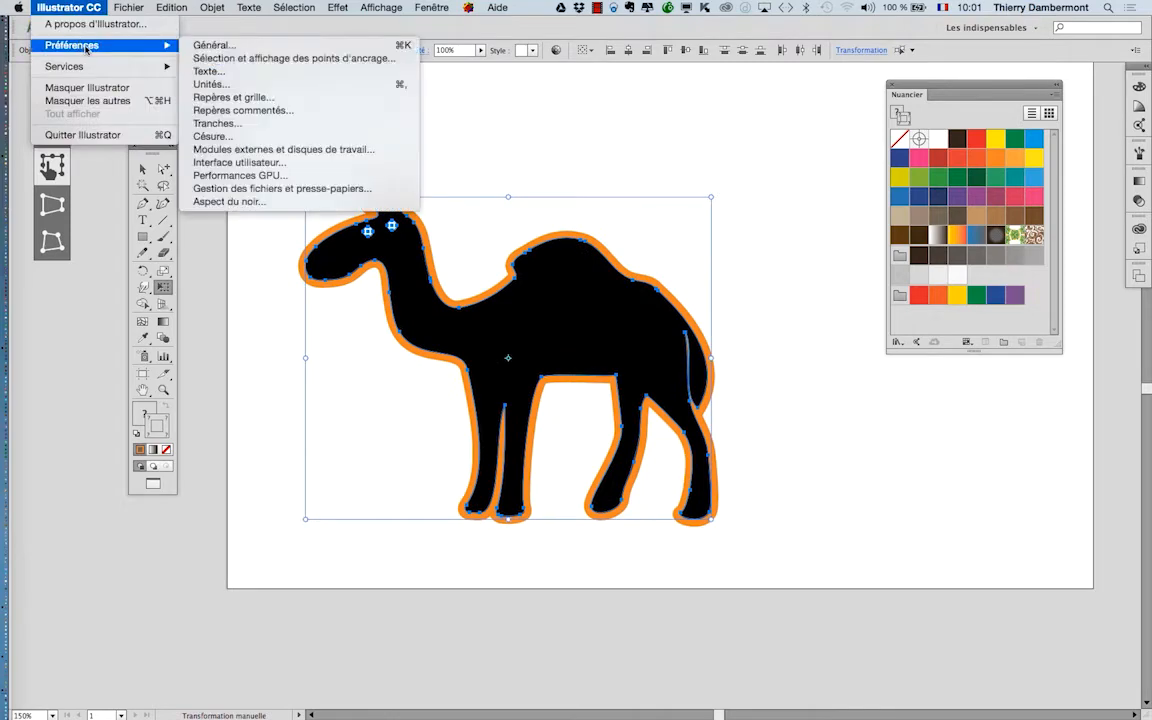
Step: Turn off the scaling of strokes and effects in the general preferences
{"action": "left_click", "coordinate": [212, 45]}
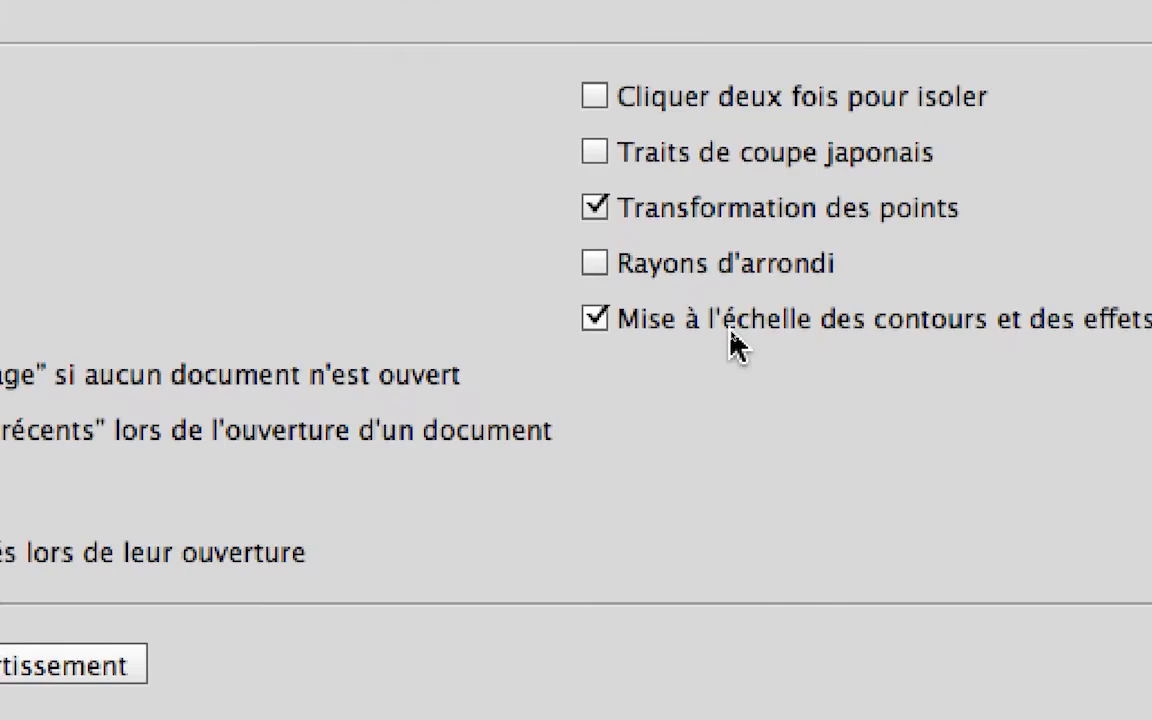
{"action": "left_click", "coordinate": [731, 334]}
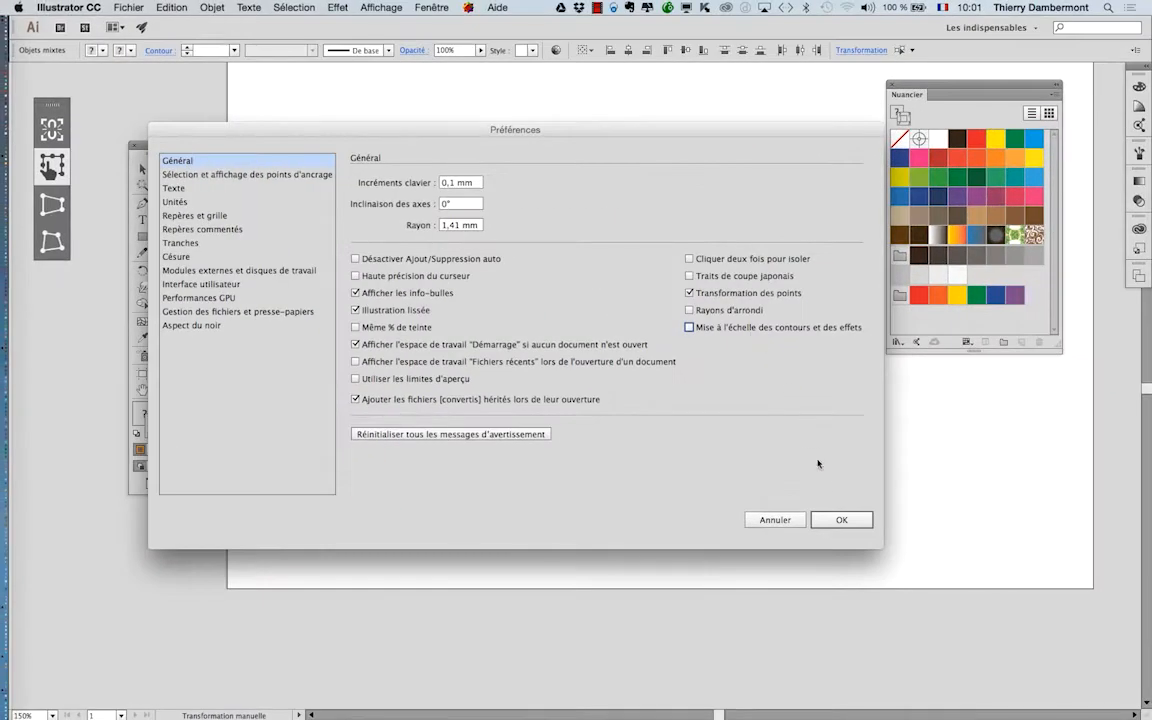
{"action": "left_click", "coordinate": [841, 519]}
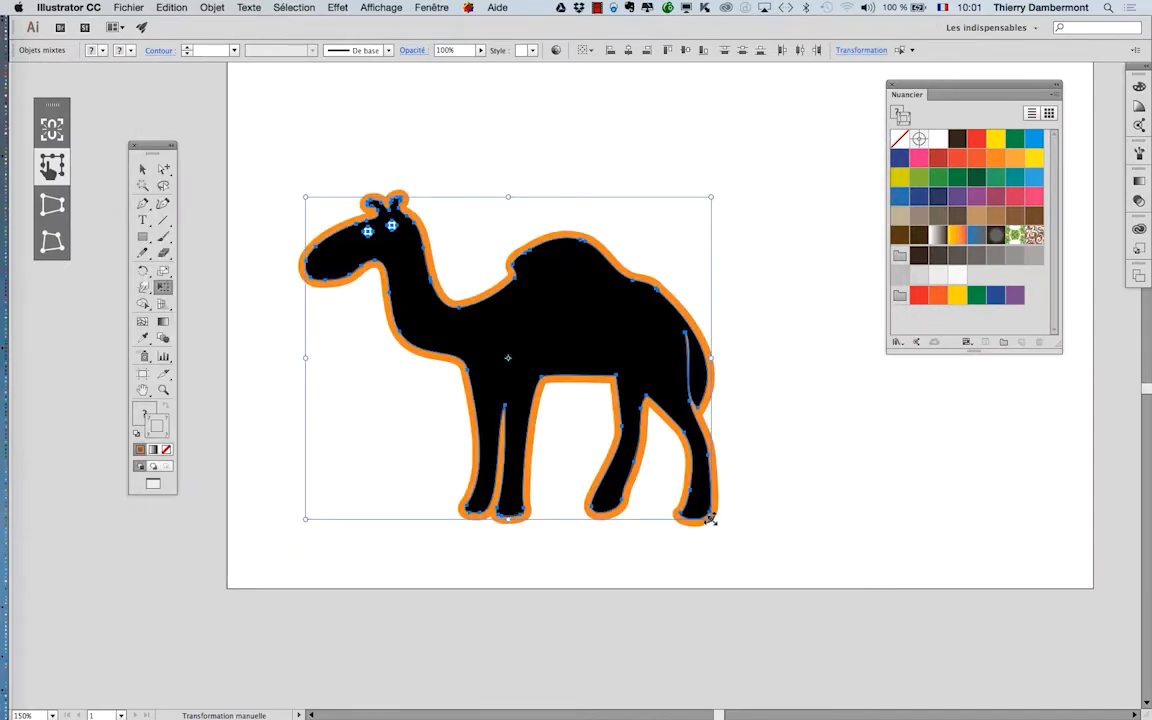
Step: Try to shrink the camel toward its upper-left corner with stroke scaling off, and undo the resize
{"action": "left_click_drag", "start_coordinate": [709, 519], "coordinate": [376, 252]}
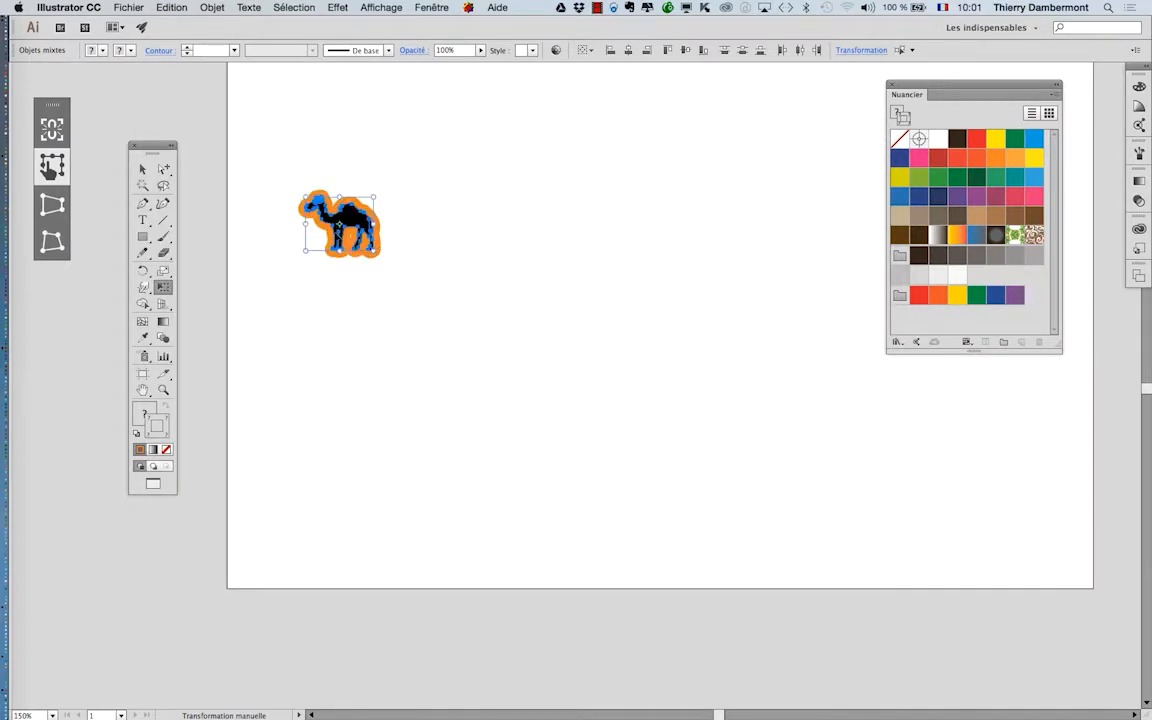
{"action": "scroll", "coordinate": [335, 234], "scroll_direction": "up", "scroll_amount": 4}
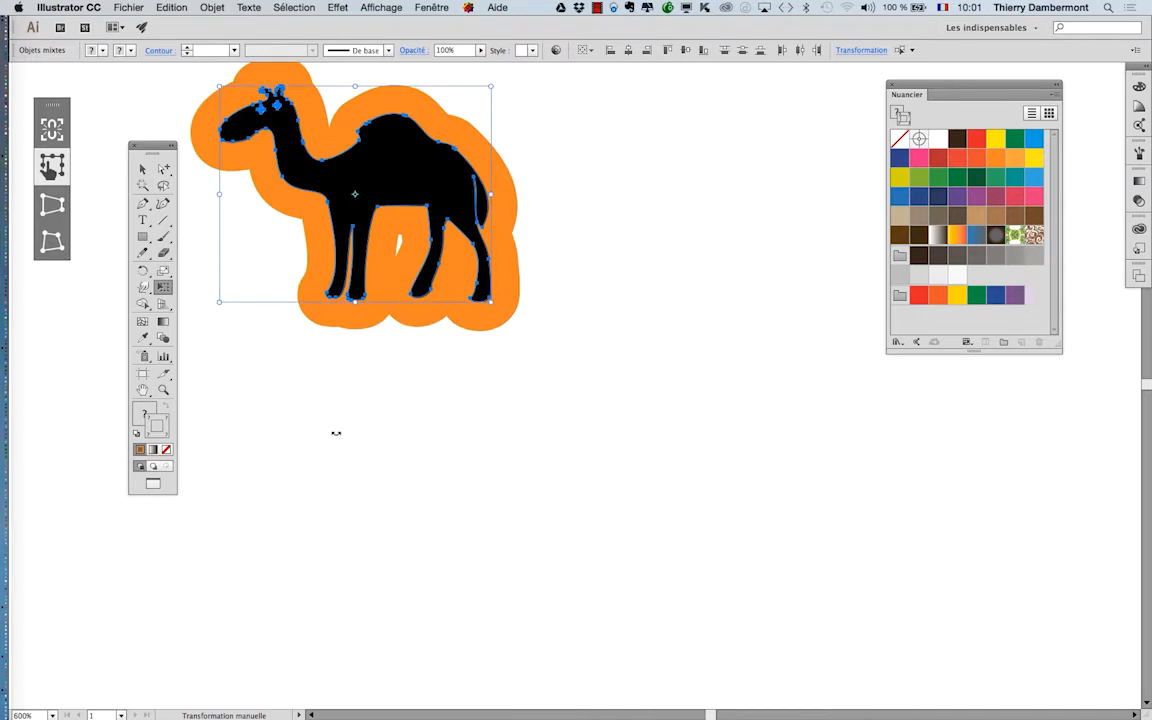
{"action": "scroll", "coordinate": [336, 433], "scroll_direction": "down", "scroll_amount": 3}
{"action": "key", "text": "super+z"}
{"action": "scroll", "coordinate": [396, 465], "scroll_direction": "down", "scroll_amount": 1}
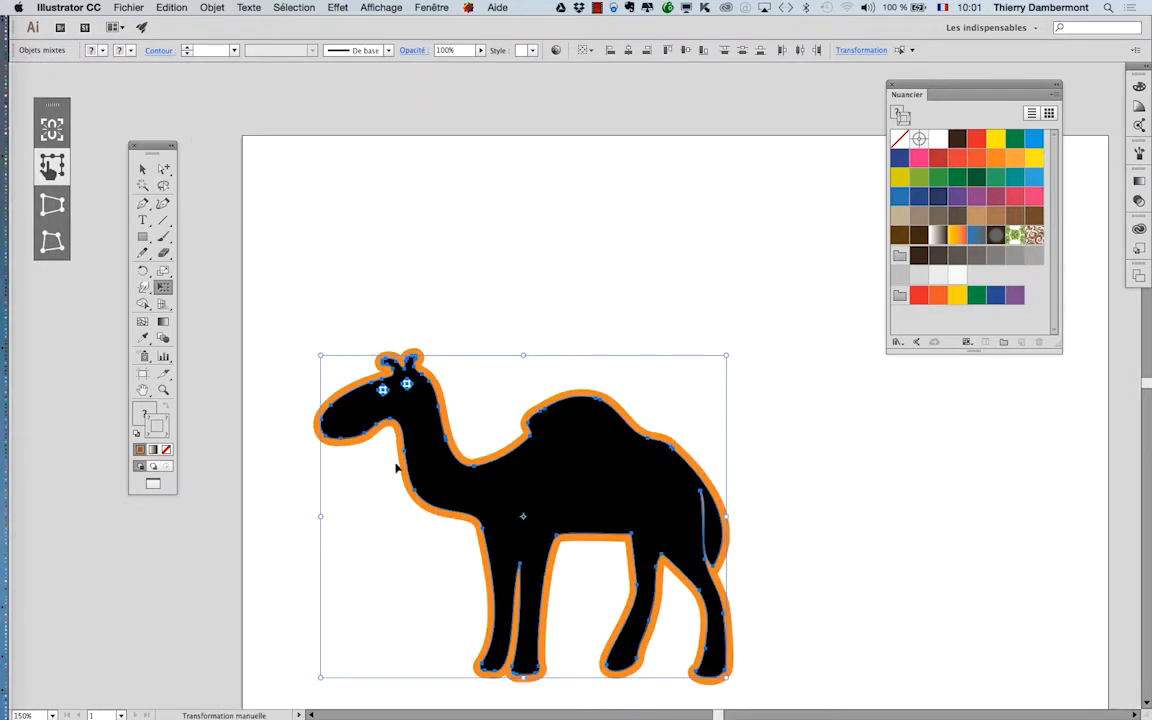
Step: Turn the scaling of strokes and effects back on in the general preferences
{"action": "scroll", "coordinate": [396, 465], "scroll_direction": "down", "scroll_amount": 1}
{"action": "left_click", "coordinate": [75, 7]}
{"action": "mouse_move", "coordinate": [82, 45]}
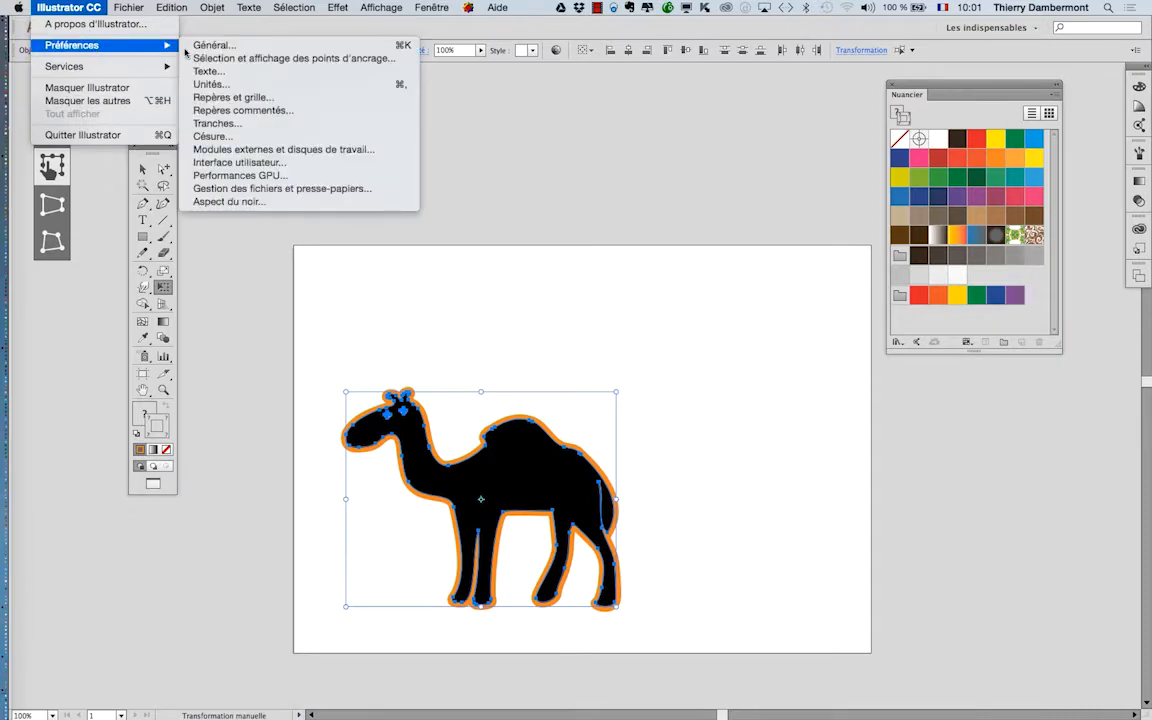
{"action": "left_click", "coordinate": [240, 46]}
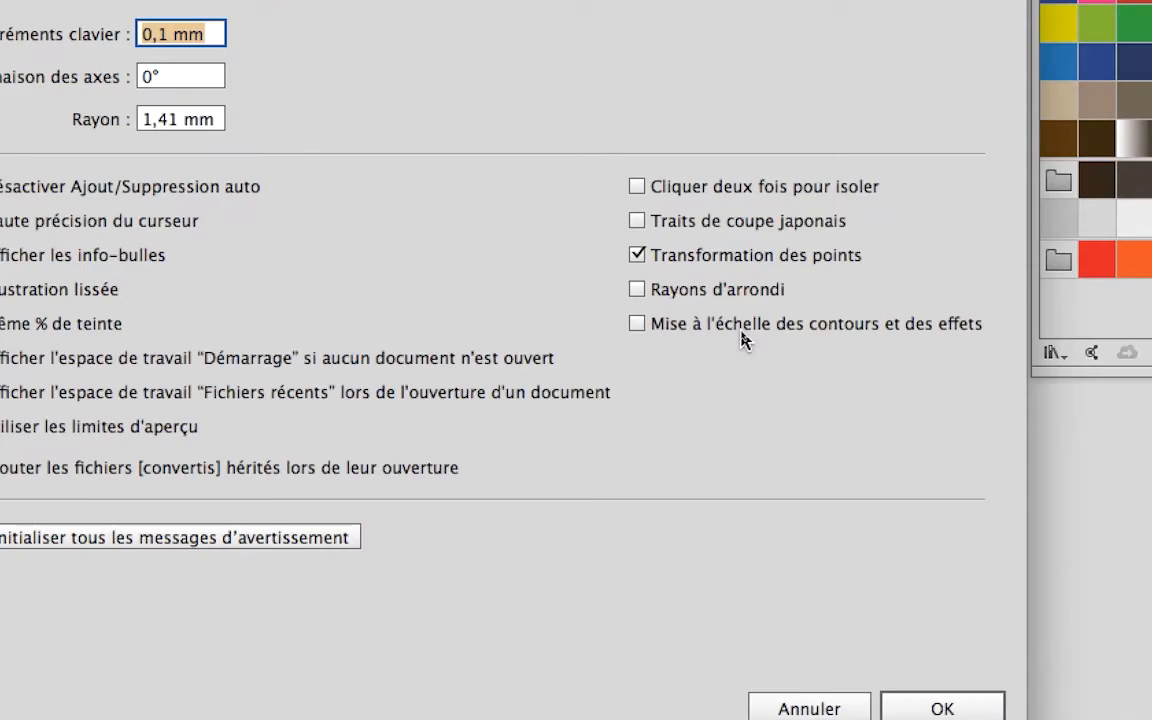
{"action": "left_click", "coordinate": [742, 334]}
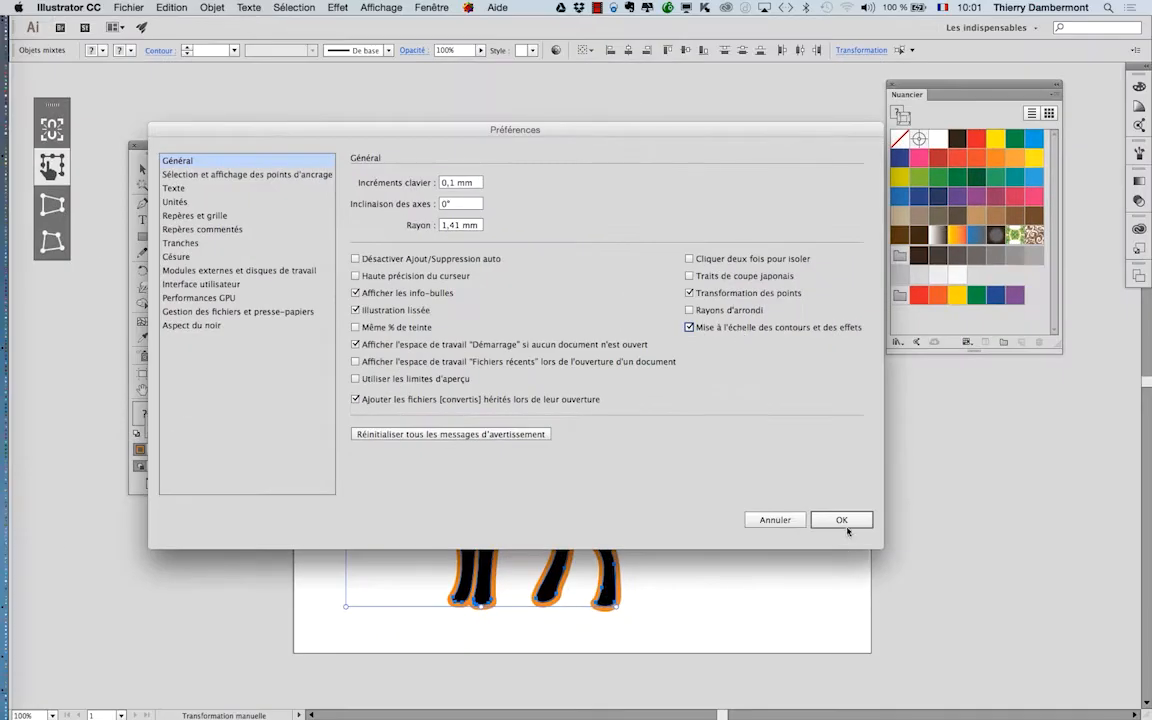
{"action": "left_click", "coordinate": [845, 526]}
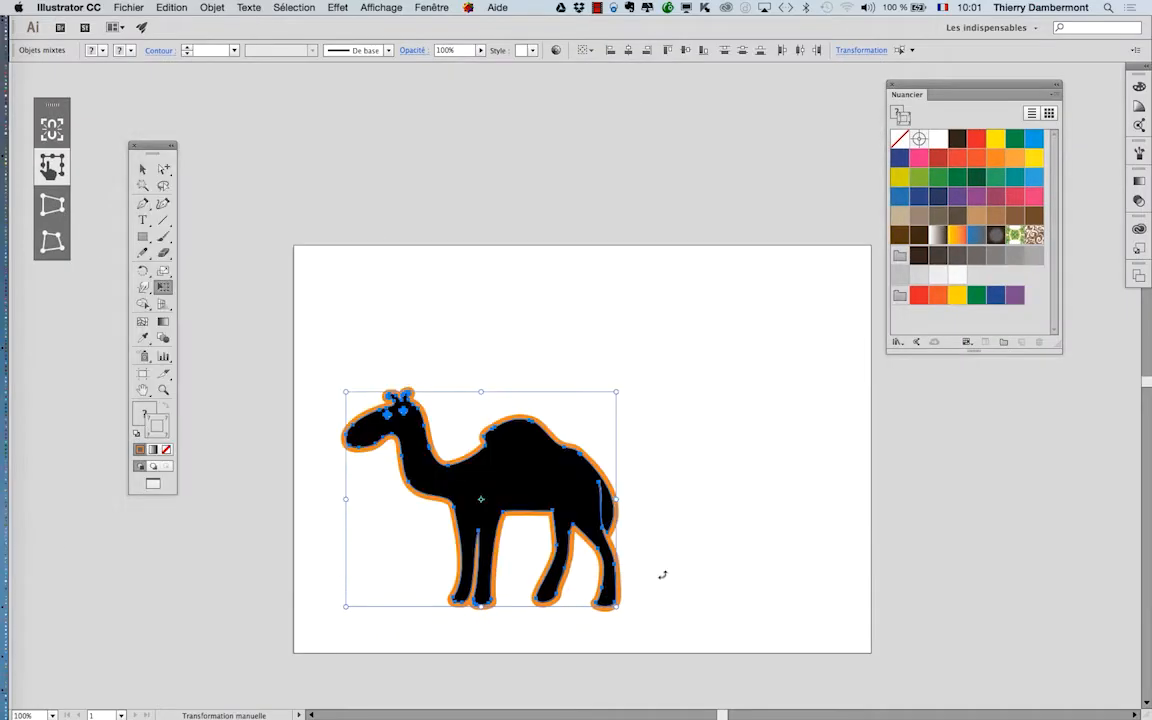
Step: Shrink the camel toward its upper-left corner to about 16 mm wide and 13 mm high, and deselect it
{"action": "left_click_drag", "start_coordinate": [616, 605], "coordinate": [377, 422]}
{"action": "scroll", "coordinate": [370, 420], "scroll_direction": "up", "scroll_amount": 10}
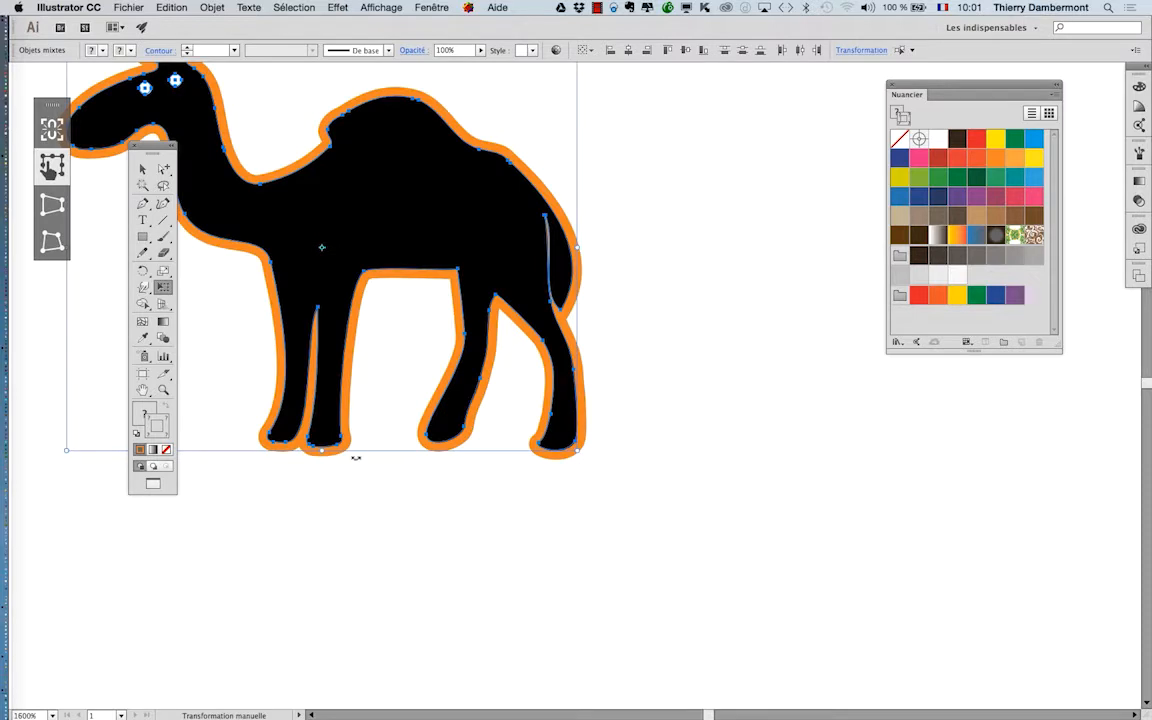
{"action": "scroll", "coordinate": [360, 455], "scroll_direction": "down", "scroll_amount": 2}
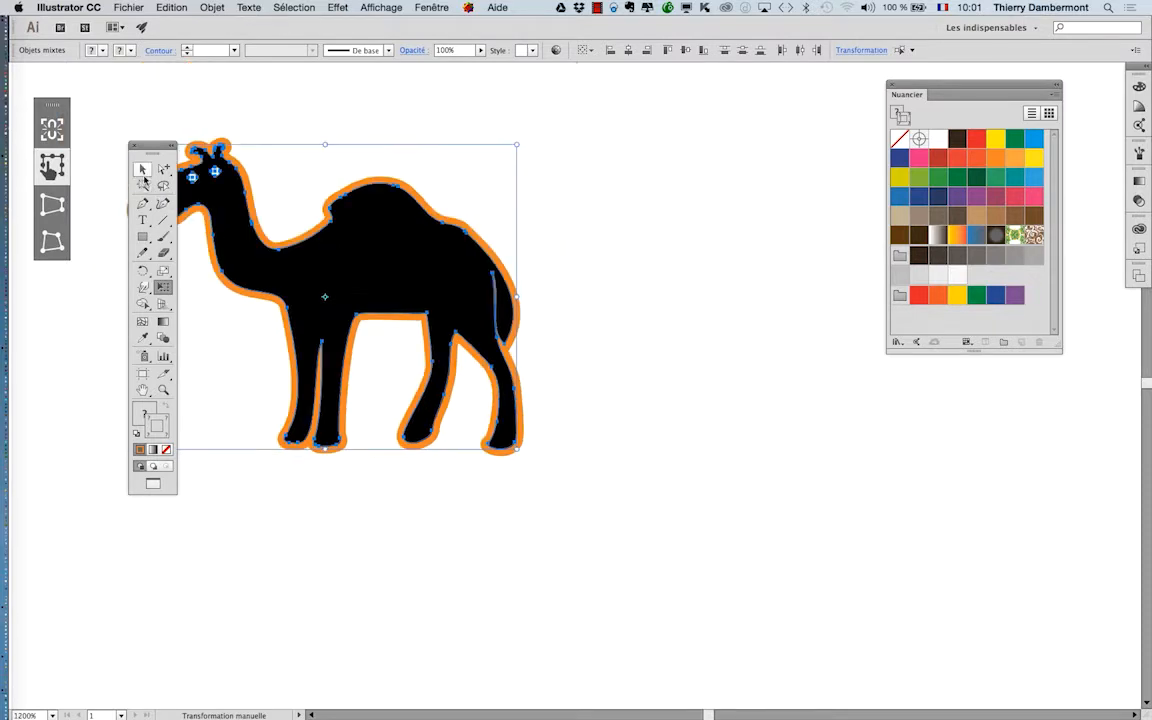
{"action": "left_click_drag", "start_coordinate": [148, 146], "coordinate": [88, 134]}
{"action": "left_click", "coordinate": [101, 152]}
{"action": "left_click", "coordinate": [175, 134]}
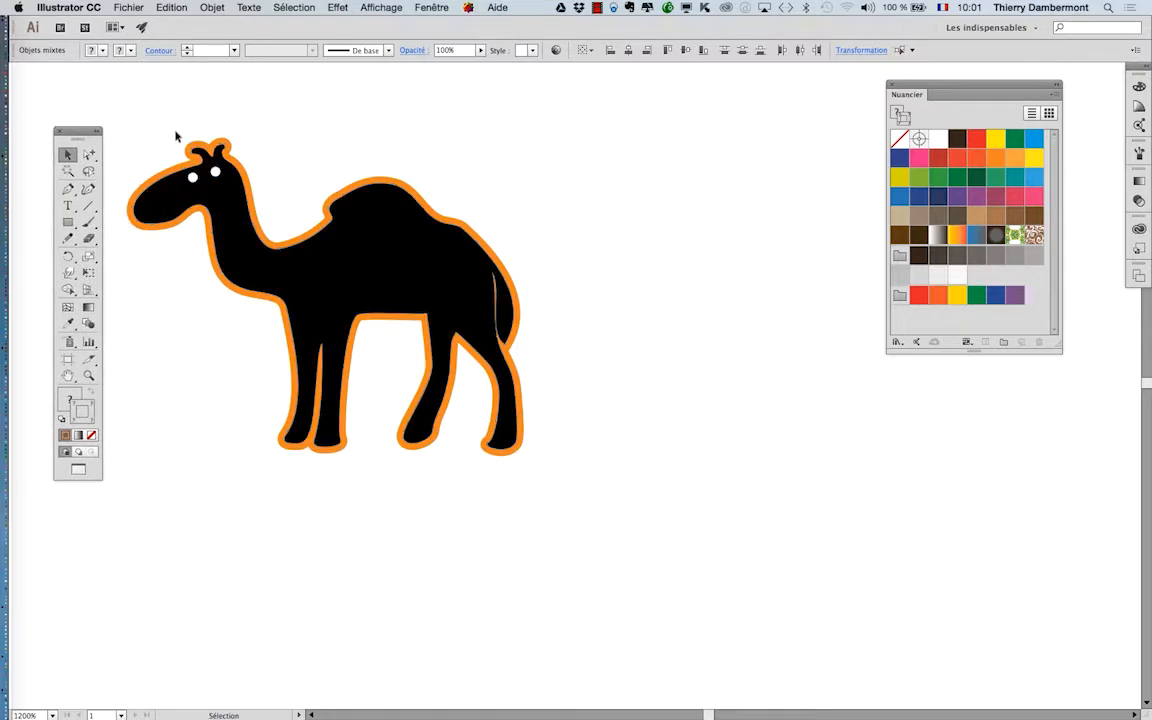
Step: Review the option for scaling strokes and effects in the general preferences without changing it
{"action": "left_click", "coordinate": [70, 7]}
{"action": "mouse_move", "coordinate": [85, 44]}
{"action": "left_click", "coordinate": [215, 42]}
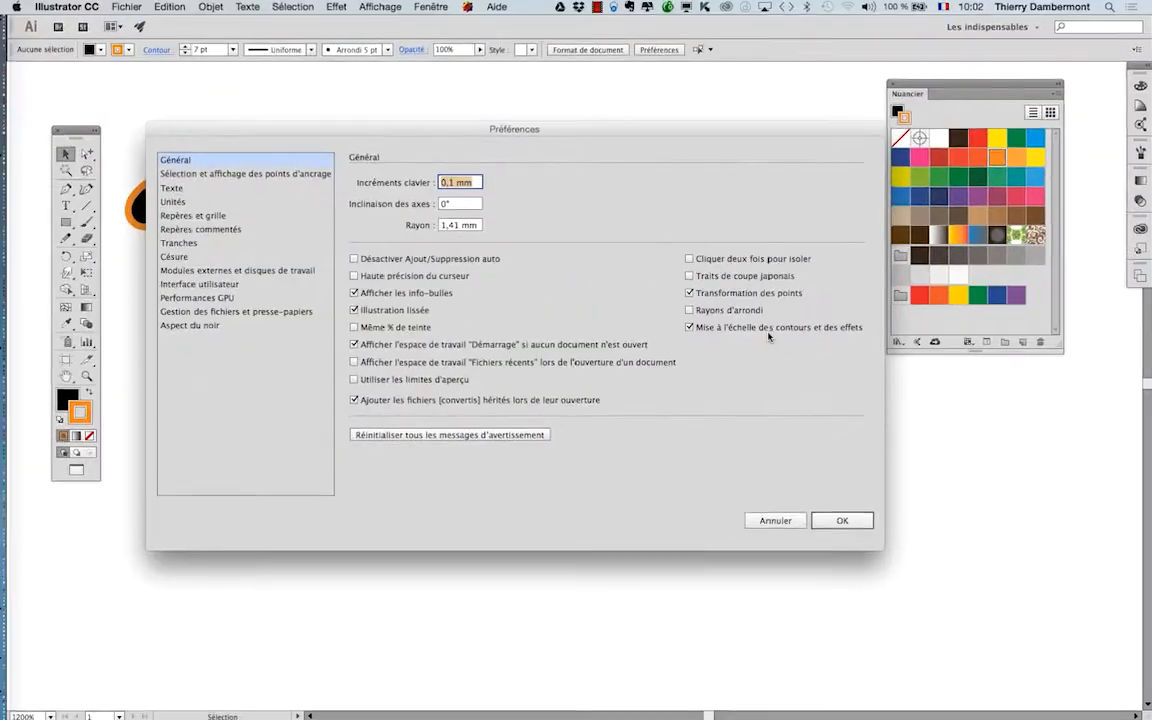
{"action": "left_click", "coordinate": [777, 521]}
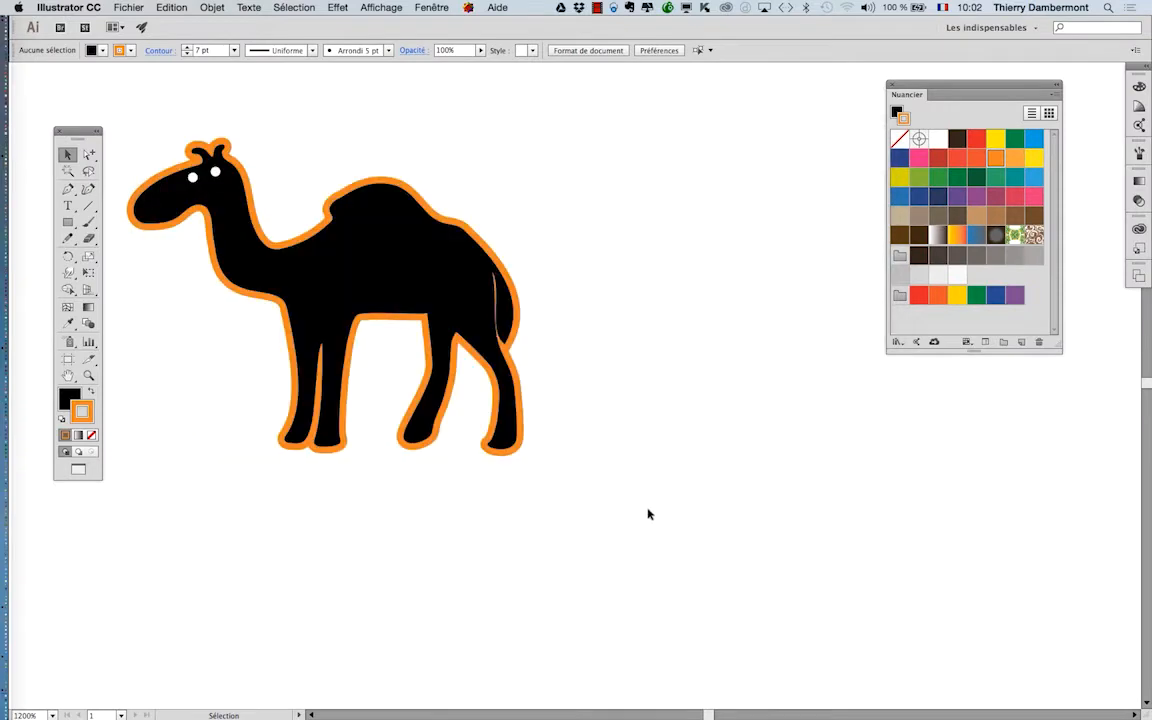
Step: Select the camel group and fill it with yellow, replacing that with a light tan brown swatch
{"action": "scroll", "coordinate": [690, 549], "scroll_direction": "down", "scroll_amount": 1}
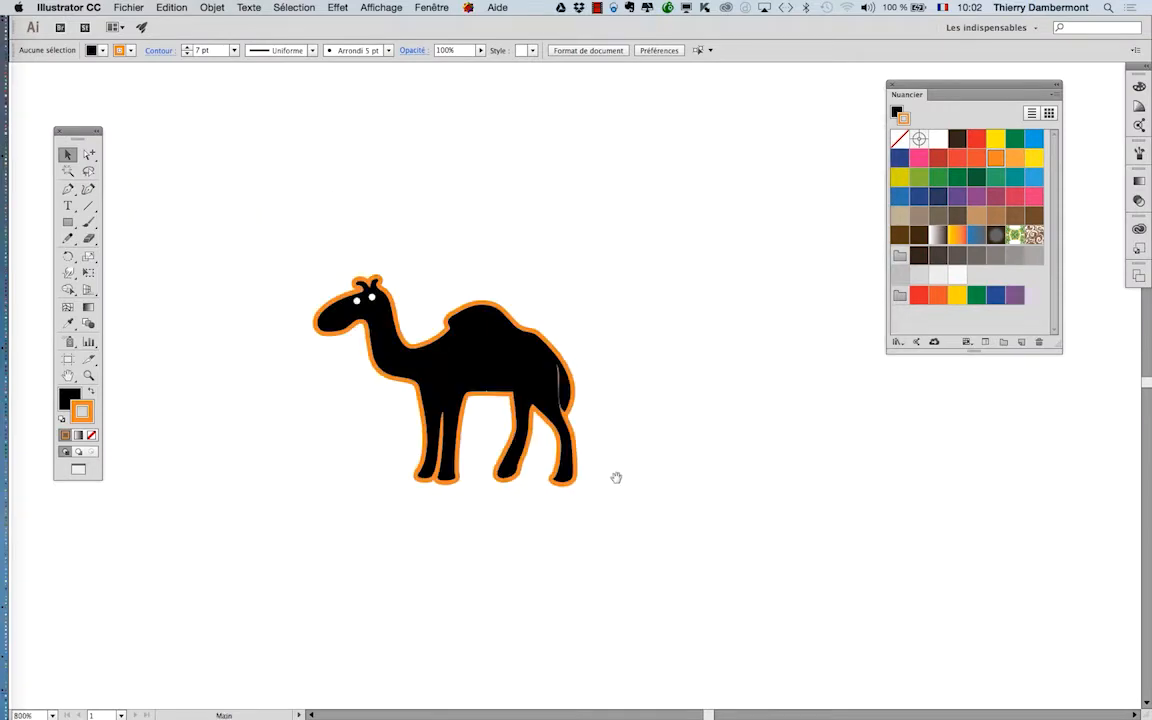
{"action": "left_click_drag", "start_coordinate": [617, 476], "coordinate": [488, 368]}
{"action": "scroll", "coordinate": [514, 401], "scroll_direction": "down", "scroll_amount": 1}
{"action": "scroll", "coordinate": [518, 404], "scroll_direction": "down", "scroll_amount": 1}
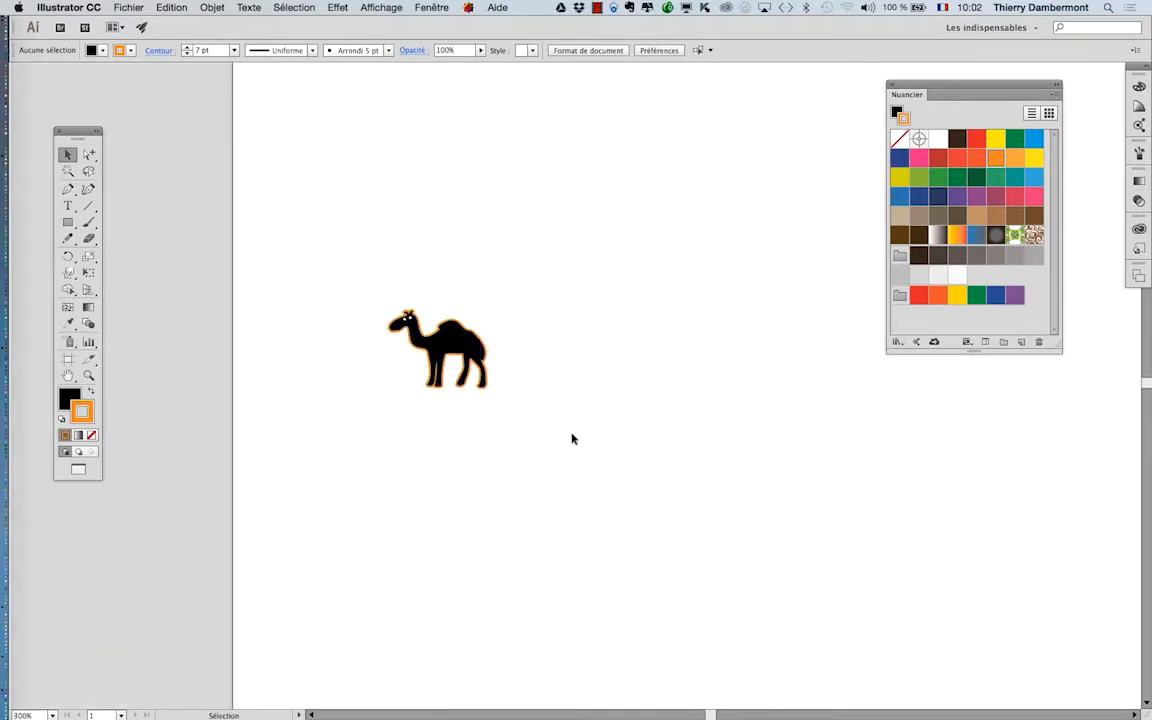
{"action": "scroll", "coordinate": [575, 440], "scroll_direction": "down", "scroll_amount": 1}
{"action": "left_click_drag", "start_coordinate": [648, 460], "coordinate": [490, 364]}
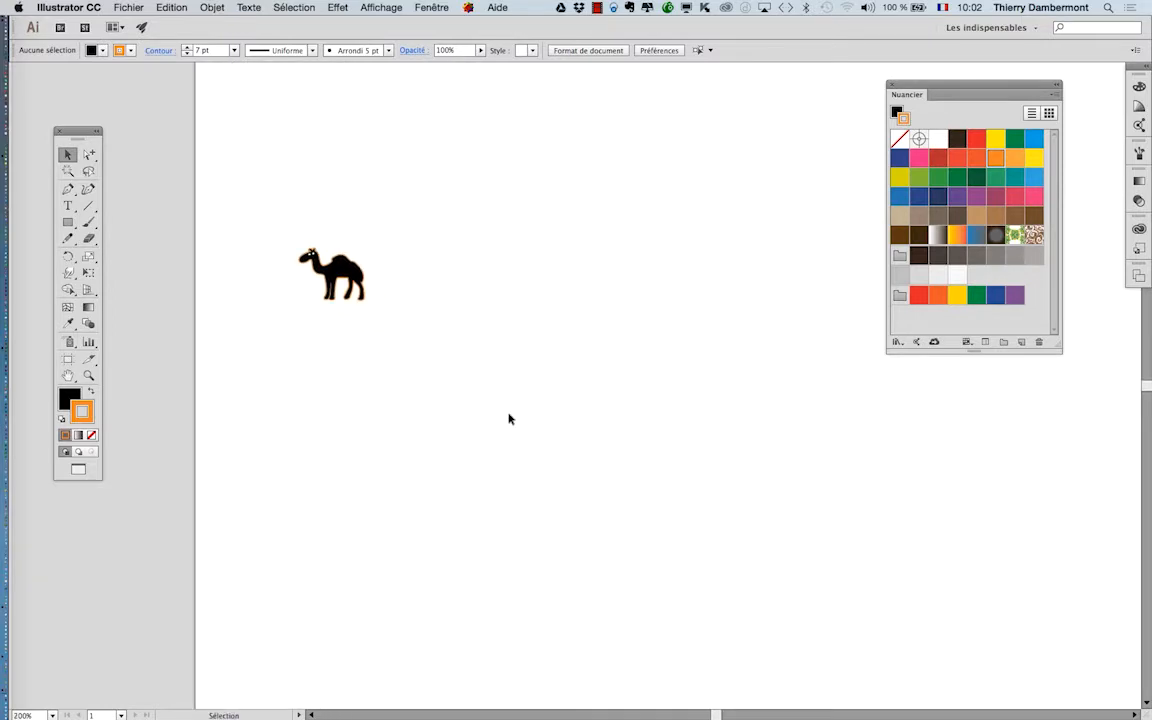
{"action": "scroll", "coordinate": [338, 279], "scroll_direction": "up", "scroll_amount": 3}
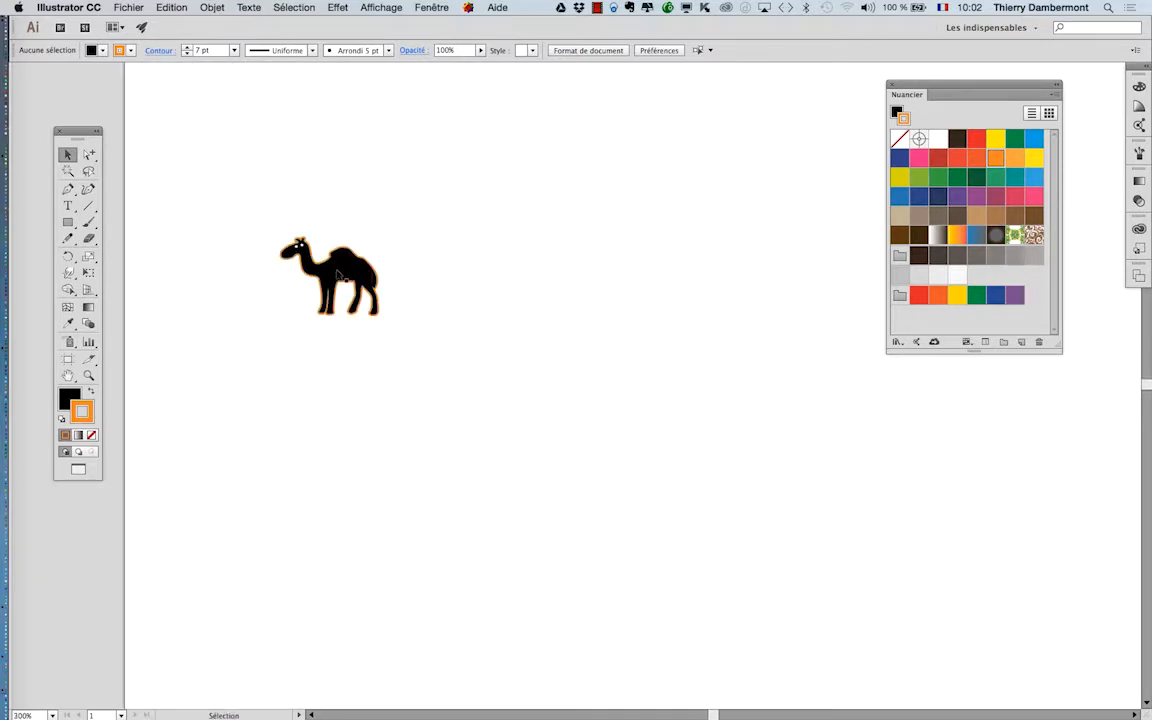
{"action": "left_click", "coordinate": [279, 287]}
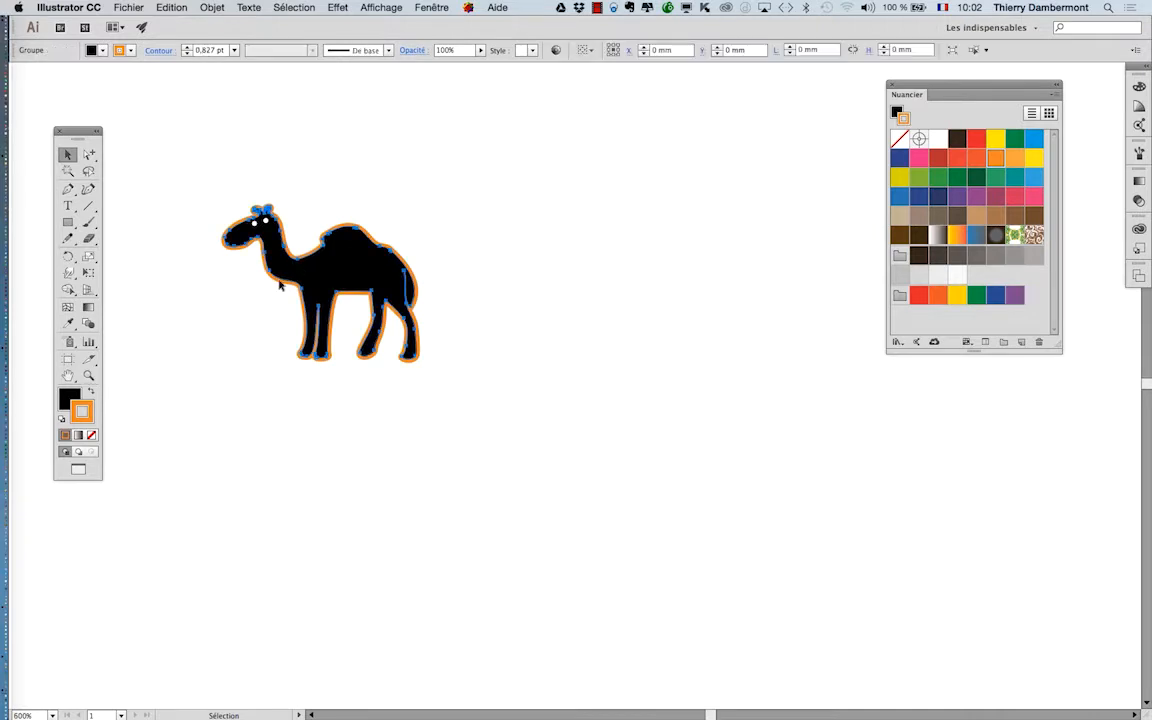
{"action": "key", "text": "F6"}
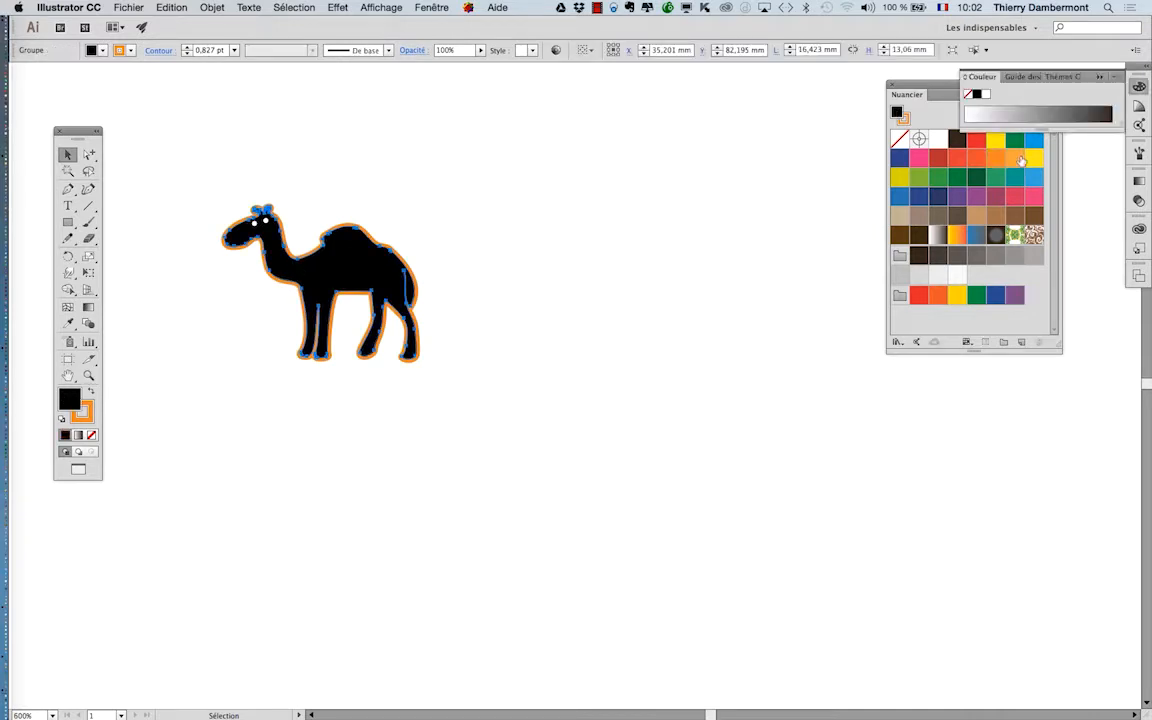
{"action": "left_click", "coordinate": [1021, 160]}
{"action": "left_click", "coordinate": [1028, 160]}
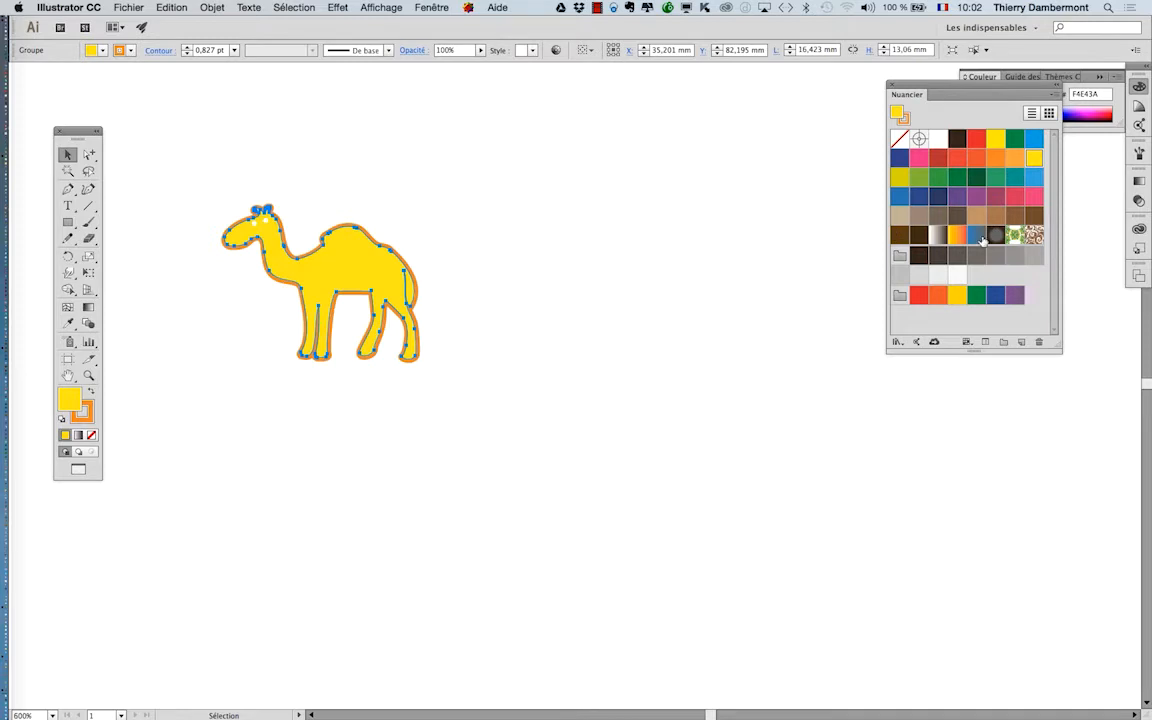
{"action": "left_click", "coordinate": [976, 215]}
Step: Make the stroke the active colour and set the camel's outline to dark red
{"action": "scroll", "coordinate": [511, 291], "scroll_direction": "up", "scroll_amount": 1}
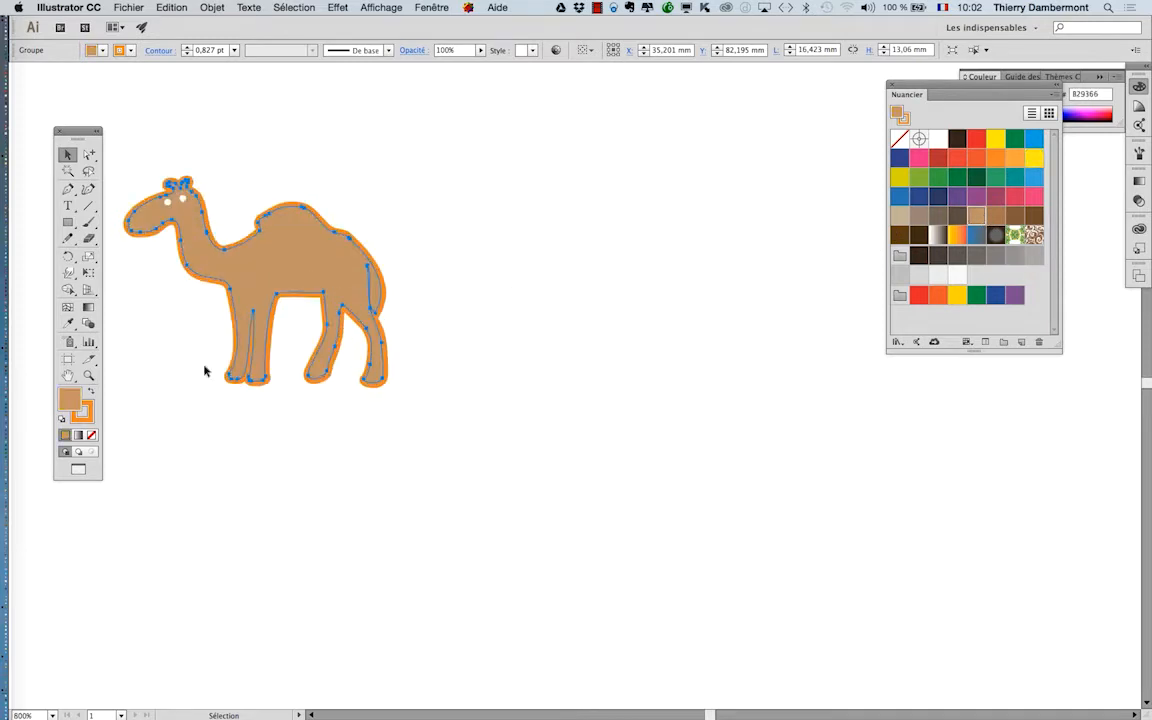
{"action": "left_click", "coordinate": [92, 414]}
{"action": "left_click", "coordinate": [960, 158]}
{"action": "left_click", "coordinate": [938, 158]}
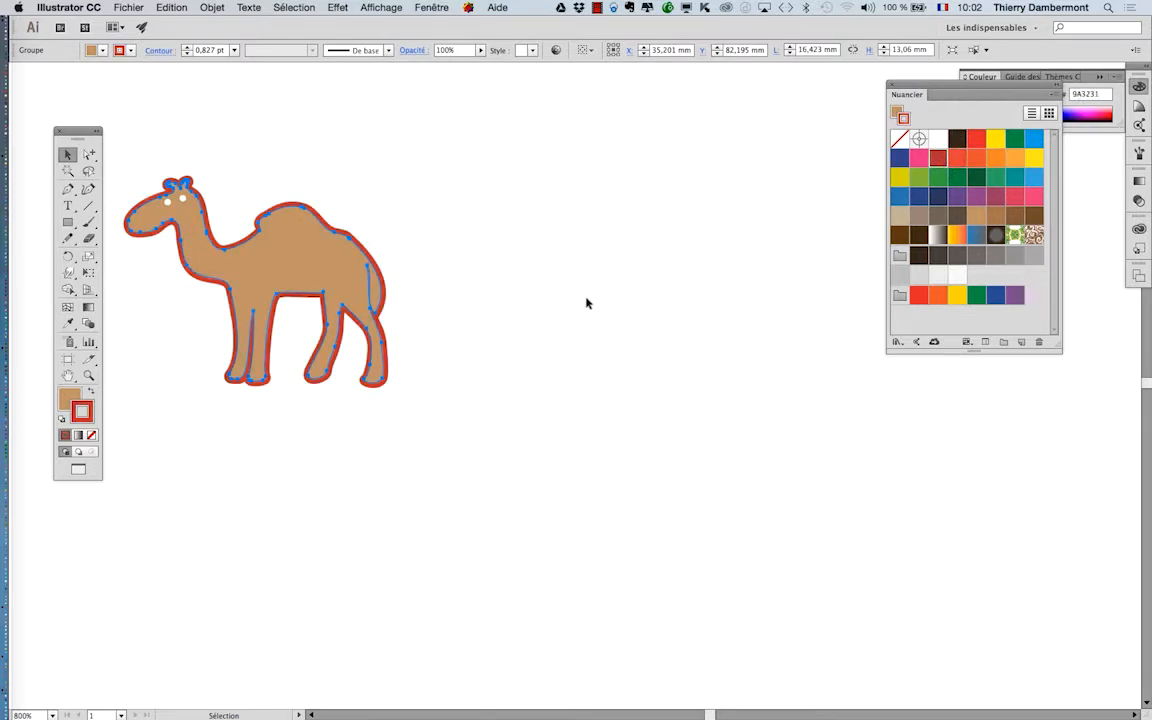
Step: Reselect the camel, change its outline to dark blue, and deselect it
{"action": "left_click", "coordinate": [622, 307]}
{"action": "key", "text": "super+a"}
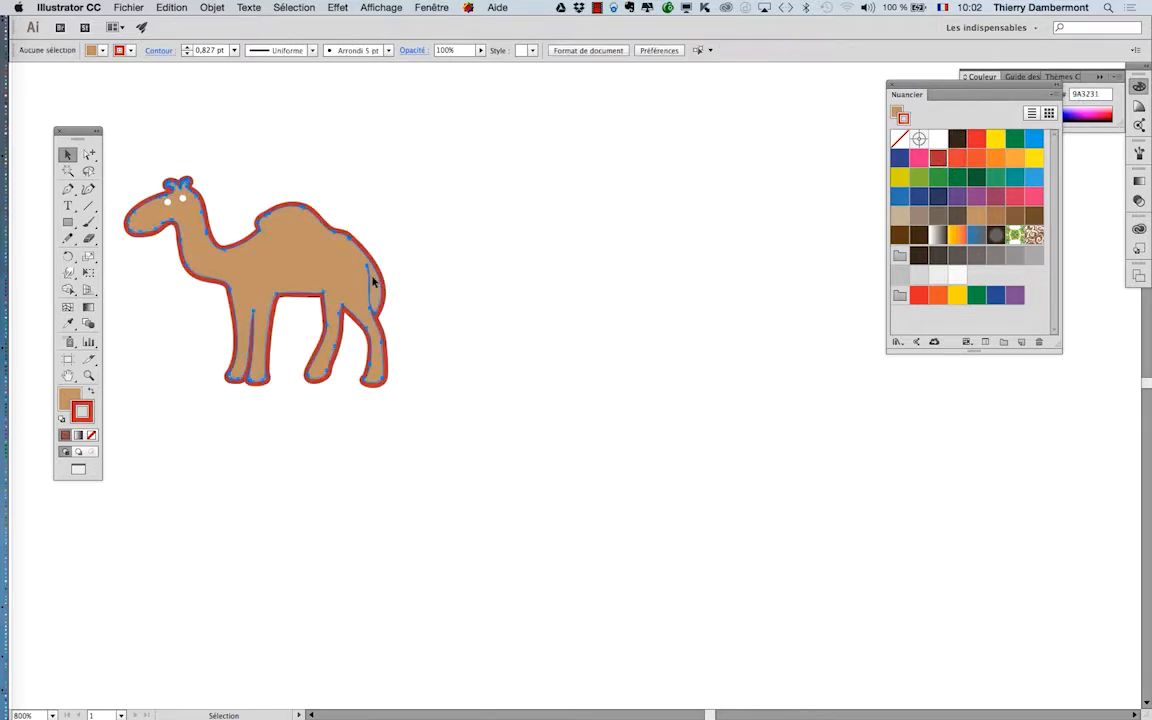
{"action": "left_click", "coordinate": [933, 198]}
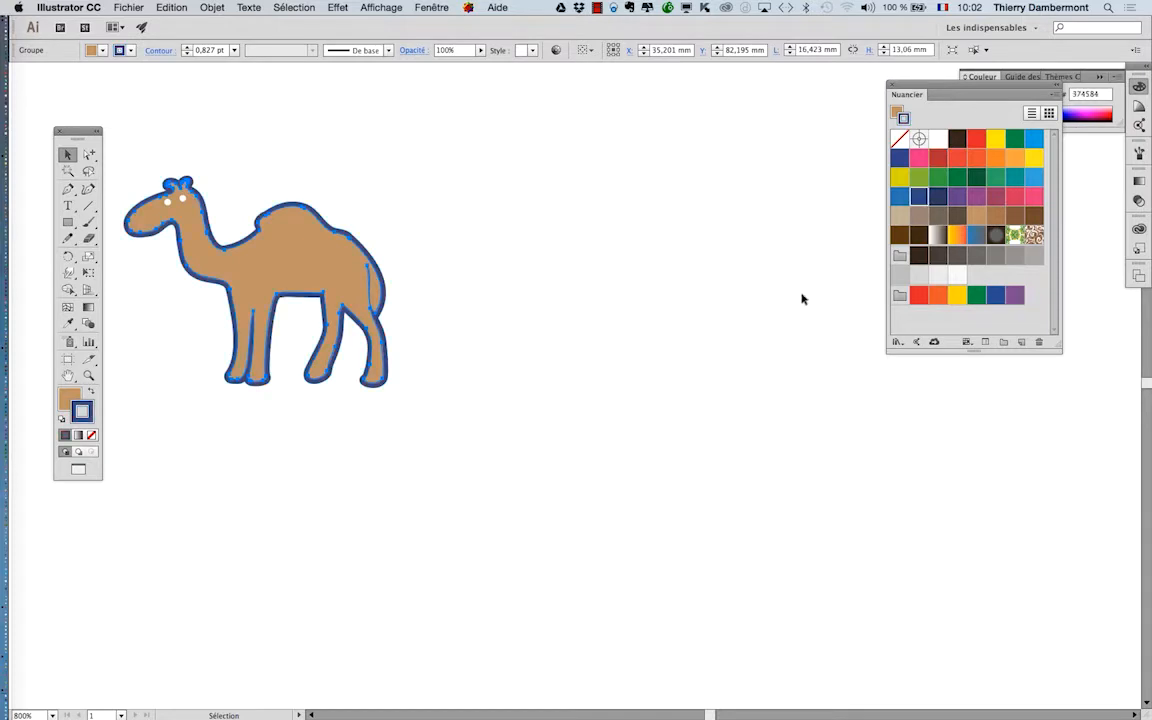
{"action": "left_click", "coordinate": [606, 385]}
{"action": "scroll", "coordinate": [464, 378], "scroll_direction": "down", "scroll_amount": 2}
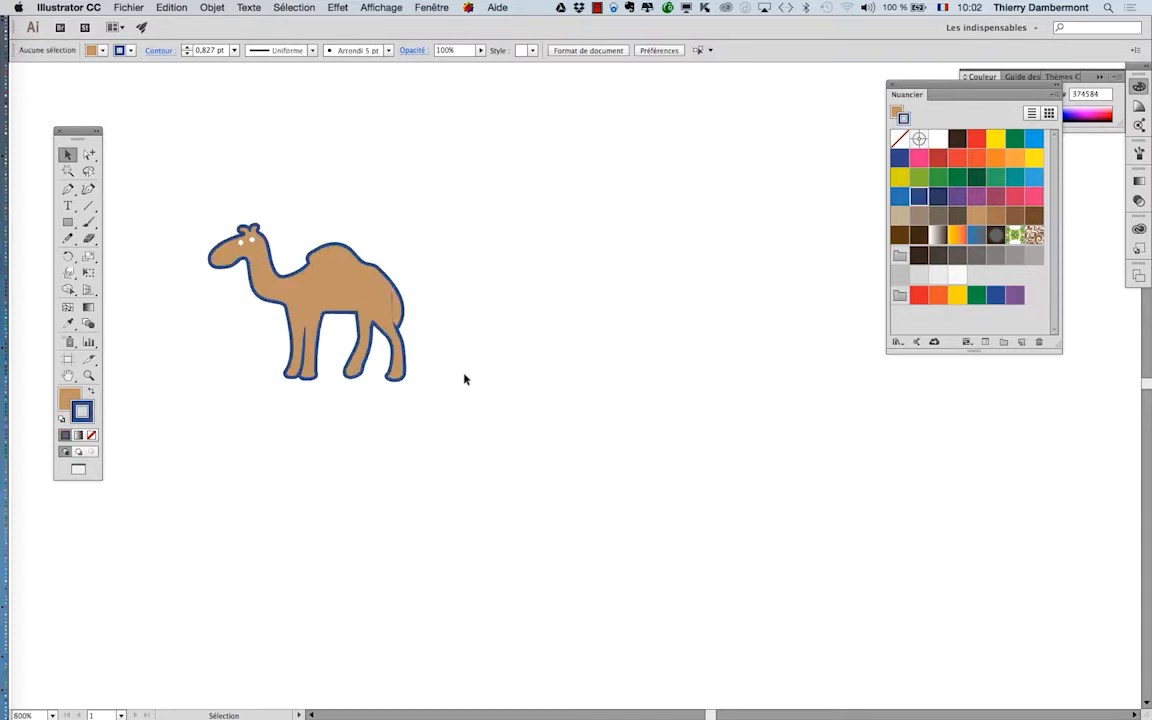
Step: Select the camel and change its fill to a light grey-brown swatch
{"action": "left_click", "coordinate": [350, 292]}
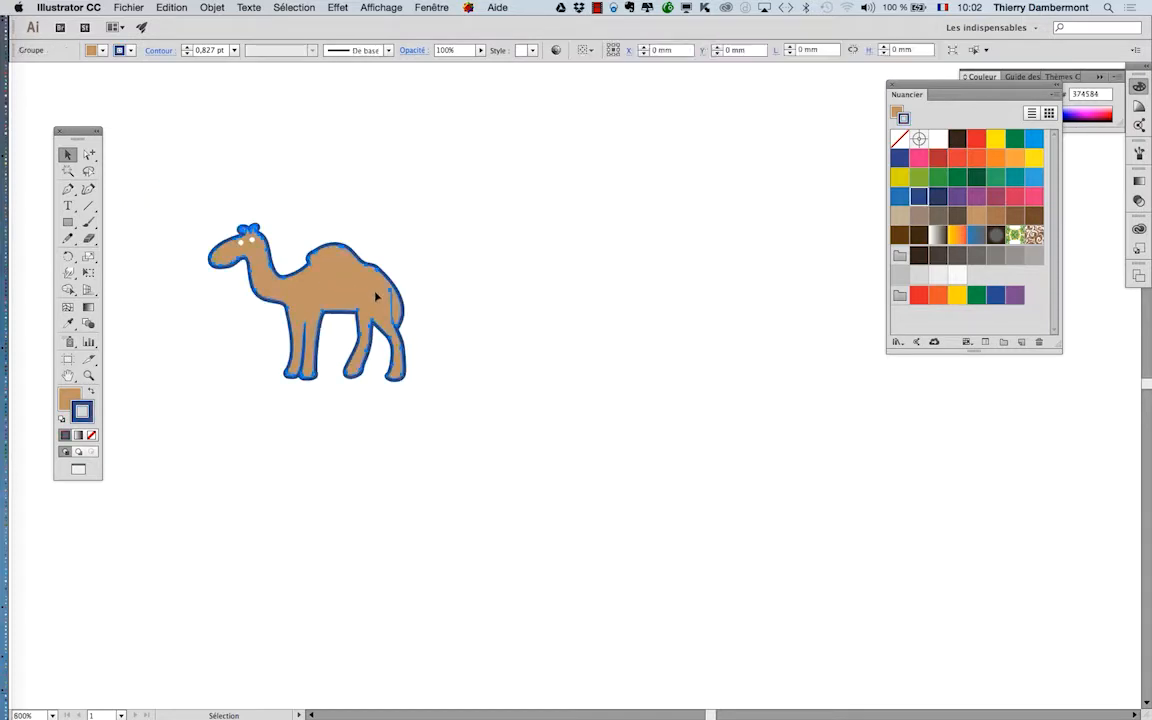
{"action": "left_click", "coordinate": [937, 219]}
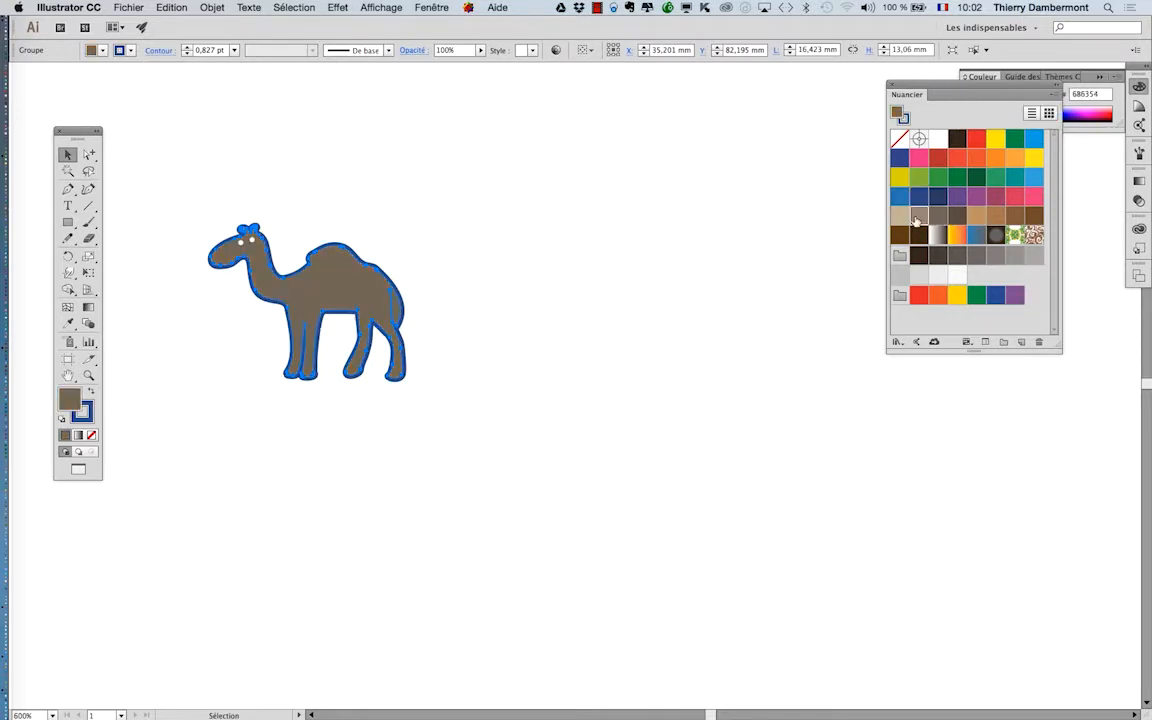
{"action": "left_click", "coordinate": [917, 219]}
{"action": "left_click", "coordinate": [642, 307]}
Step: Activate the stroke colour, set the camel's outline to dark green, and reselect the camel
{"action": "left_click", "coordinate": [362, 283]}
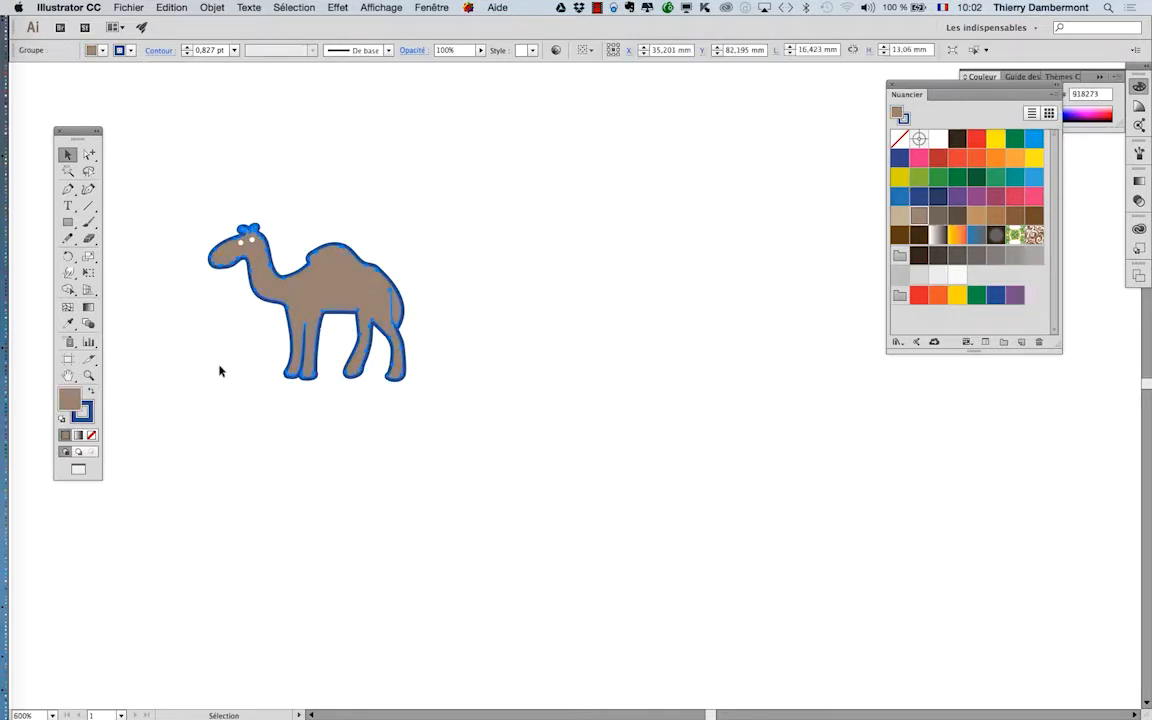
{"action": "left_click", "coordinate": [88, 418]}
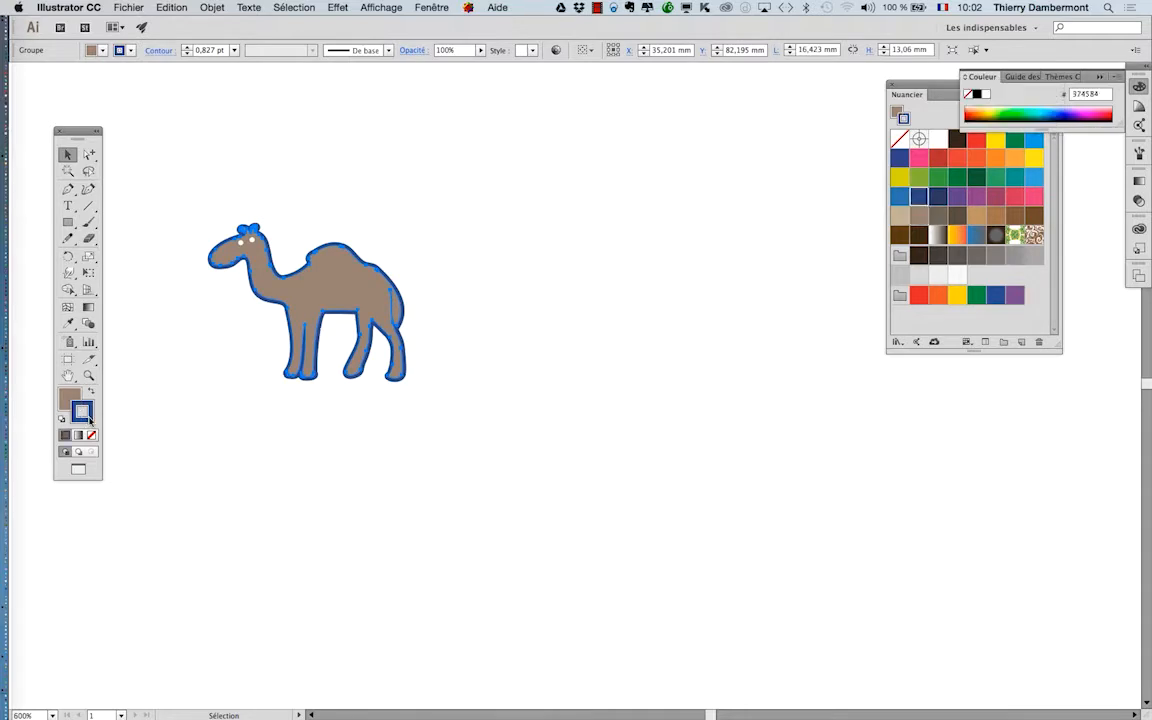
{"action": "left_click", "coordinate": [973, 180]}
{"action": "left_click", "coordinate": [704, 232]}
{"action": "left_click", "coordinate": [333, 264]}
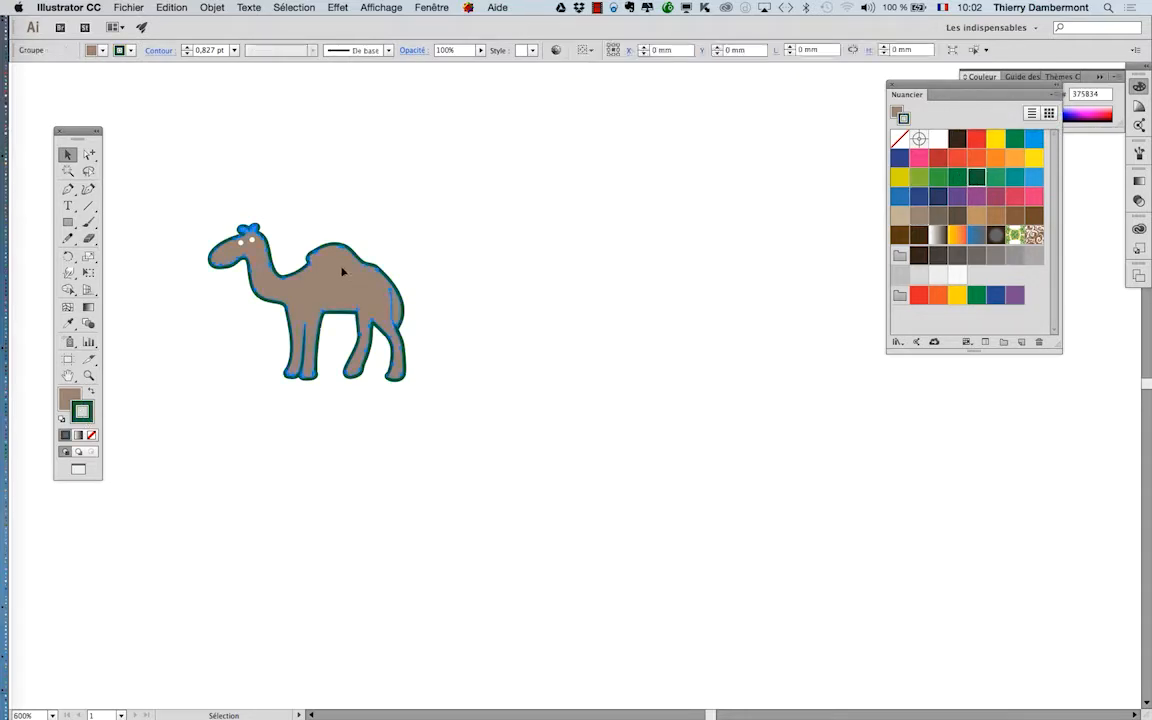
Step: Open the stroke settings and lower the selected camel's outline weight until the outline is removed
{"action": "left_click", "coordinate": [432, 7]}
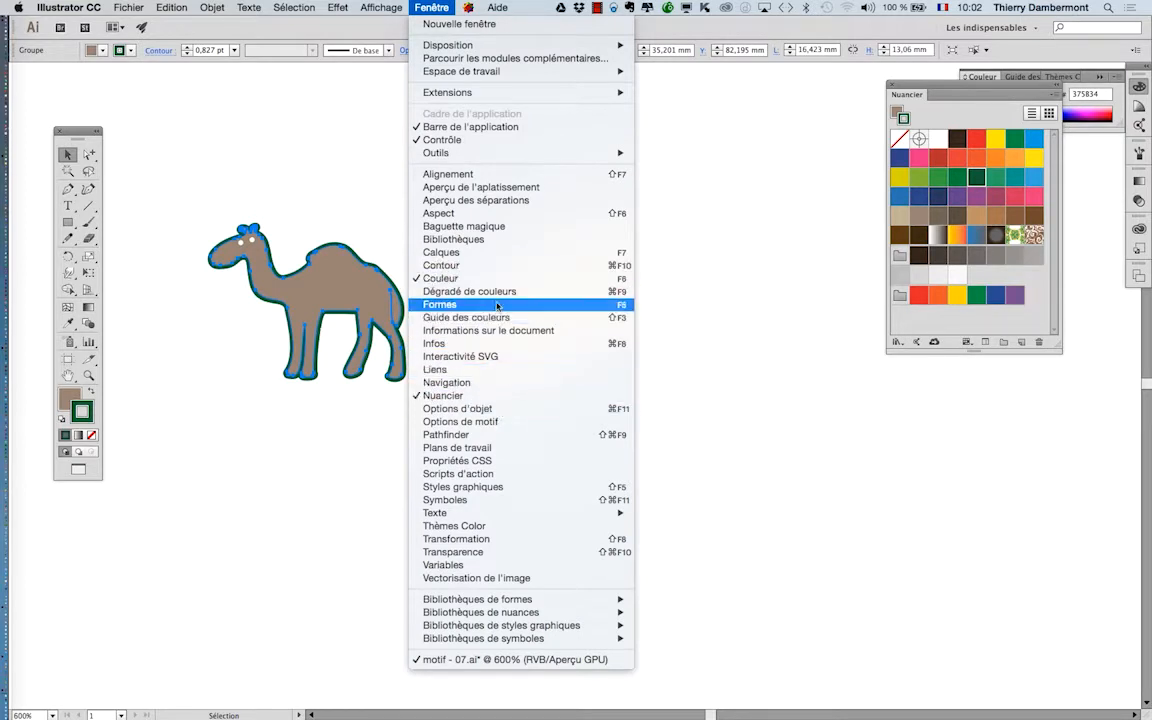
{"action": "left_click", "coordinate": [465, 265]}
{"action": "scroll", "coordinate": [300, 272], "scroll_direction": "up", "scroll_amount": 1}
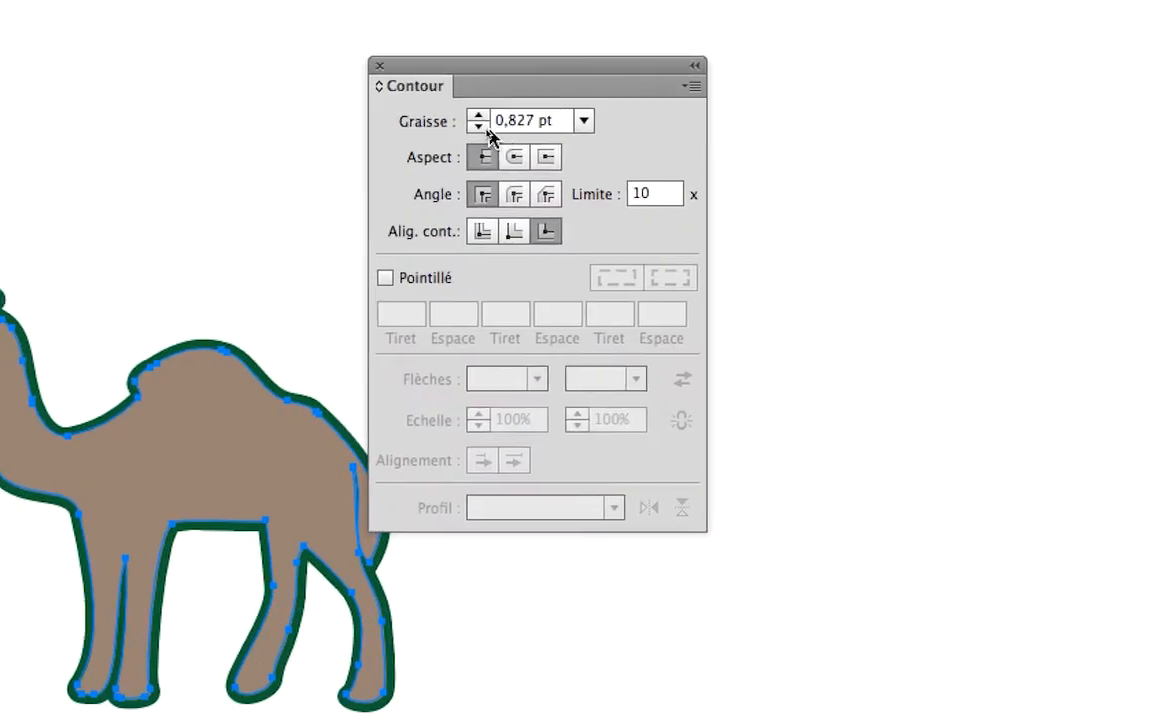
{"action": "left_click", "coordinate": [480, 127]}
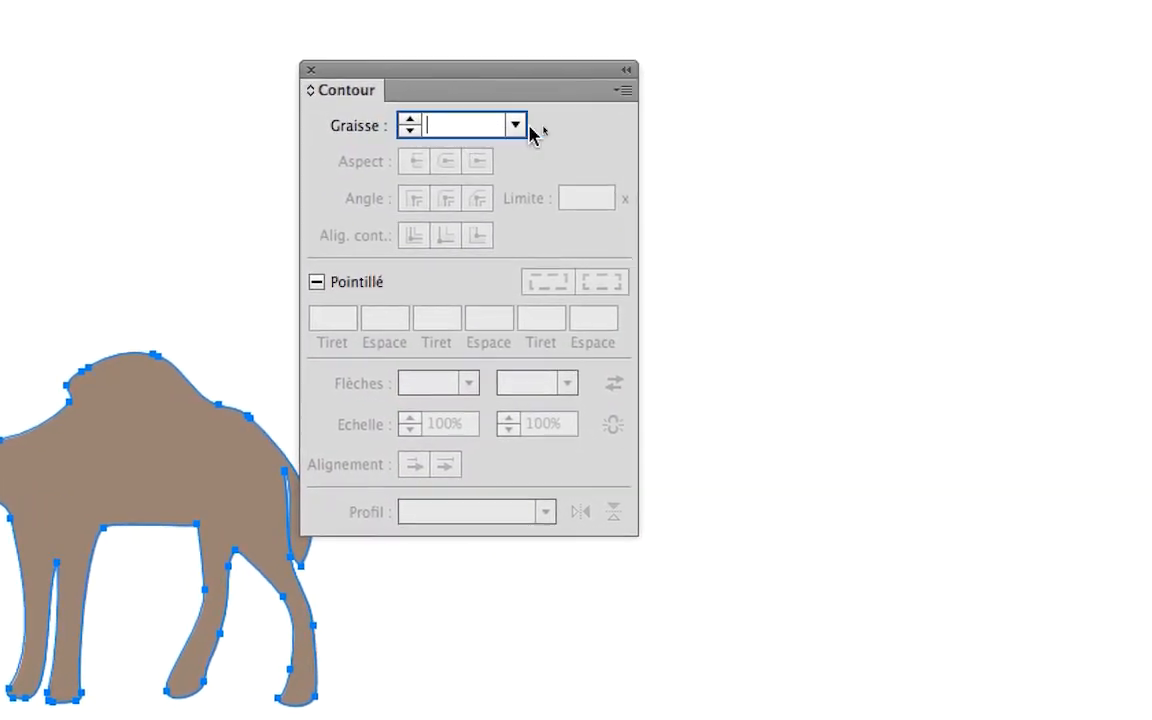
Step: Restore the selected camel's outline by raising its weight from none, and set it to 0.4 pt
{"action": "left_click", "coordinate": [575, 123]}
{"action": "left_click", "coordinate": [552, 144]}
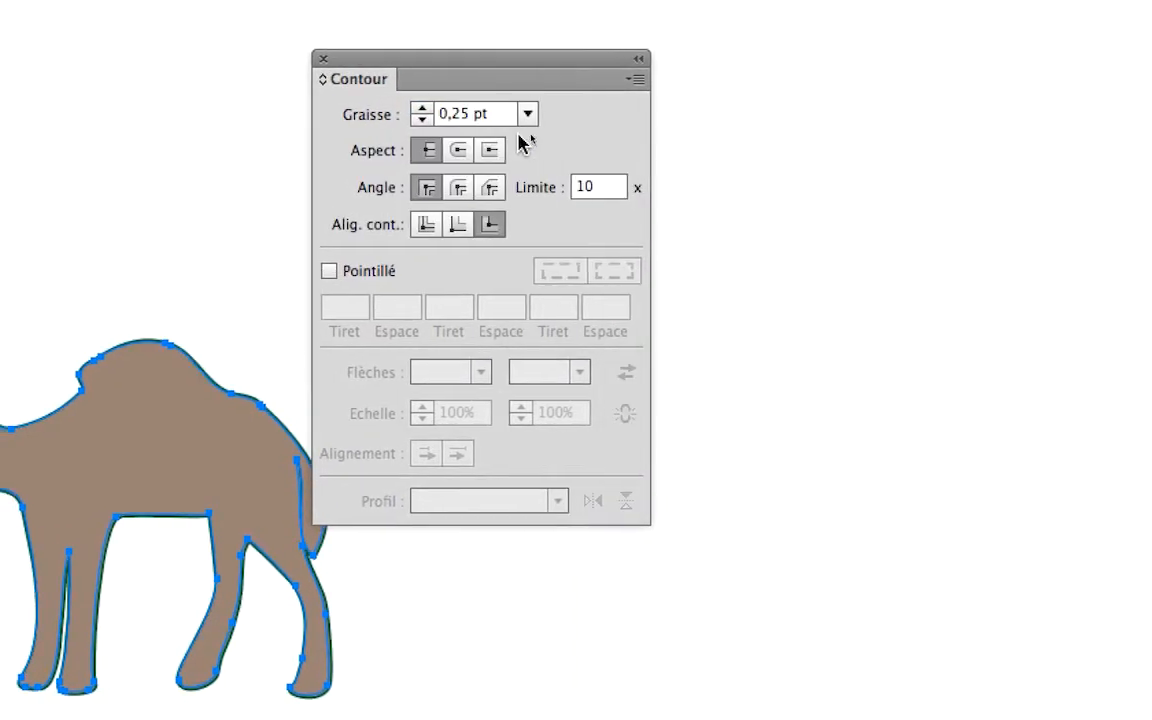
{"action": "left_click", "coordinate": [483, 127]}
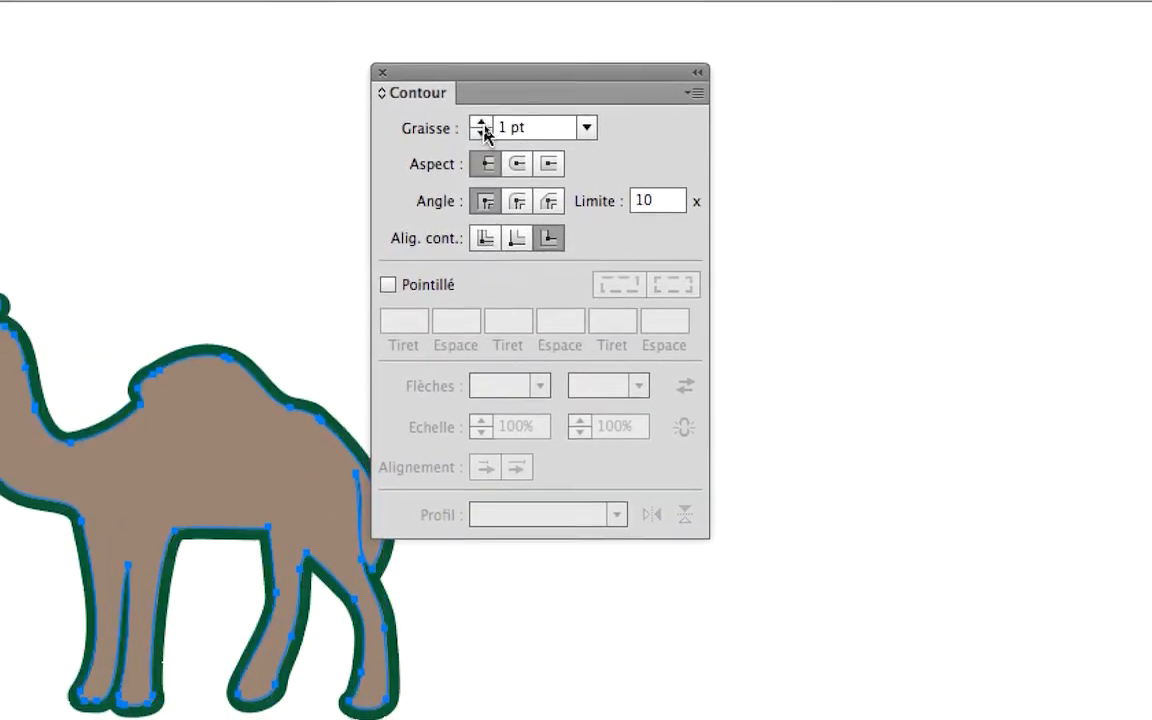
{"action": "left_click", "coordinate": [502, 131]}
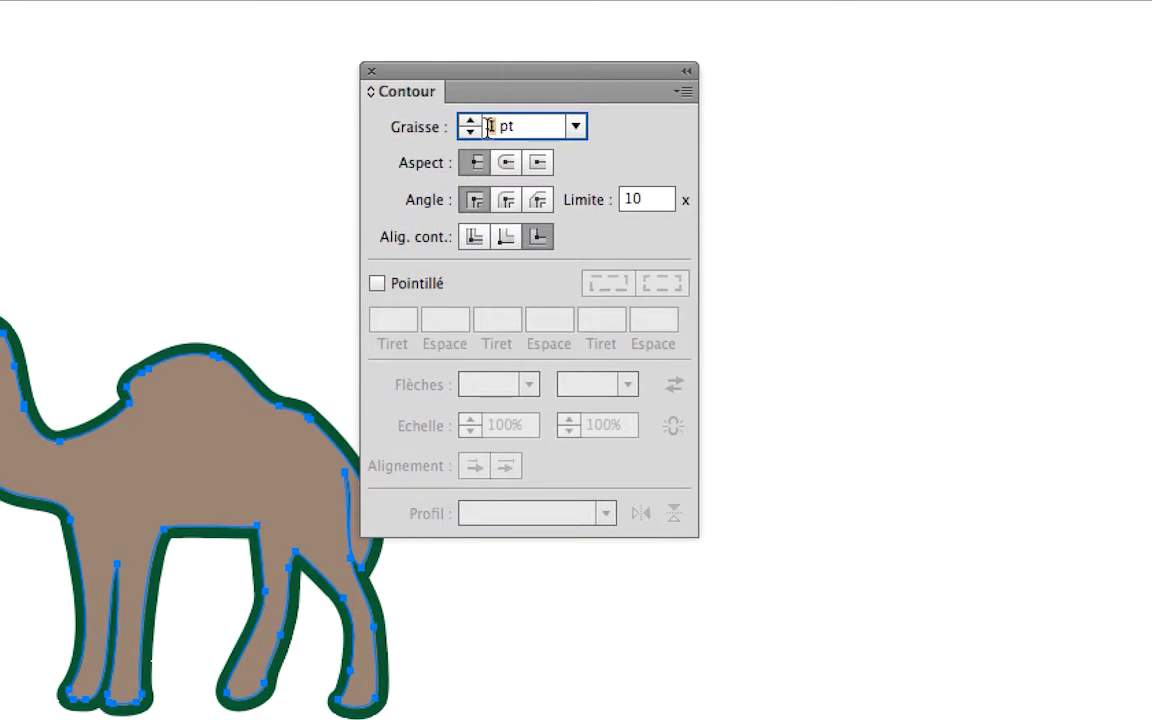
{"action": "type", "text": "0,4"}
{"action": "key", "text": "Tab"}
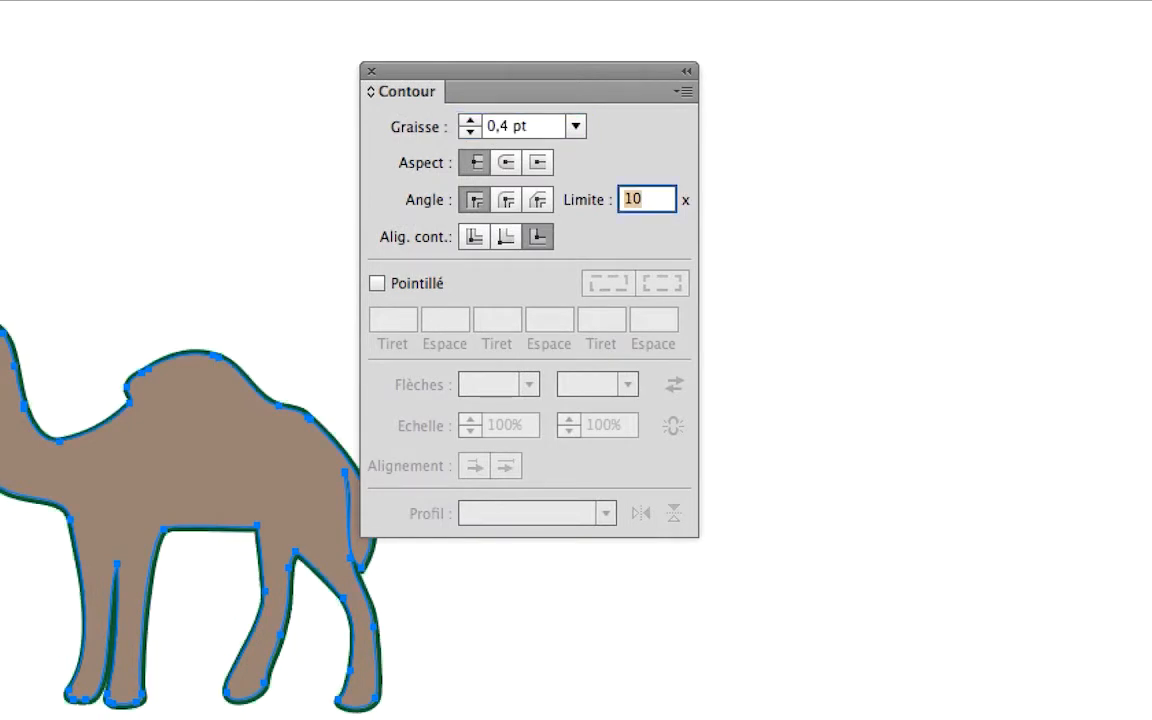
Step: Set the camel's outline weight to 0.6 pt and deselect the camel
{"action": "left_click", "coordinate": [484, 130]}
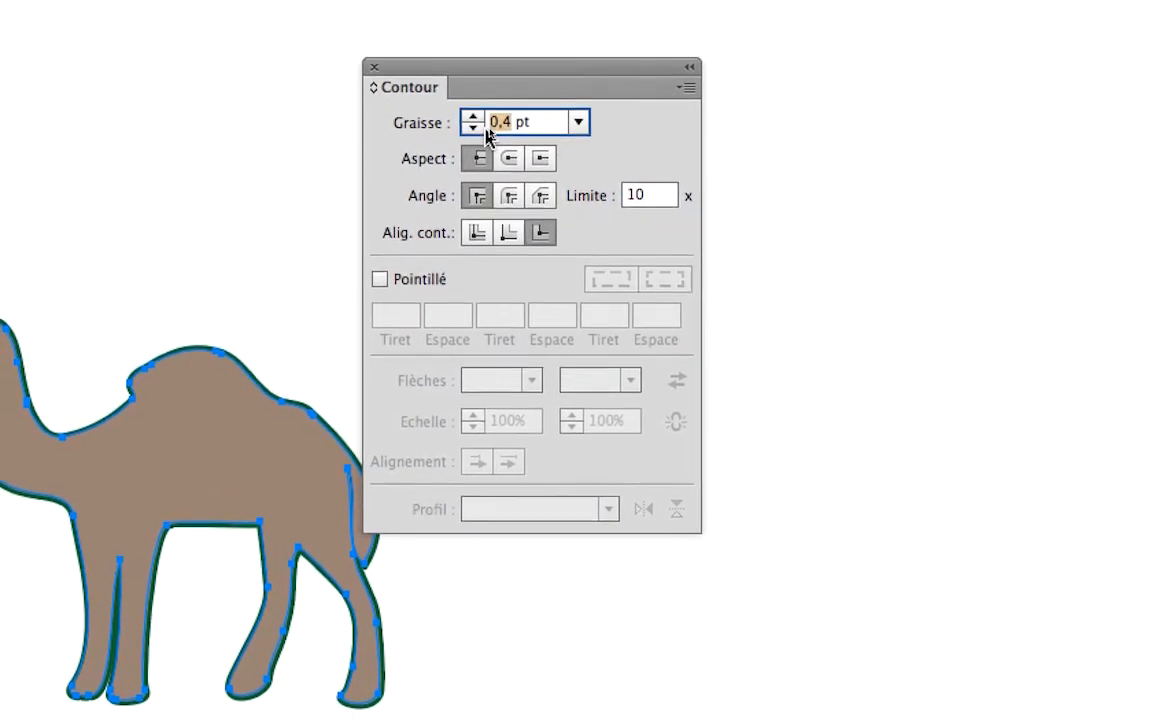
{"action": "type", "text": "0,6"}
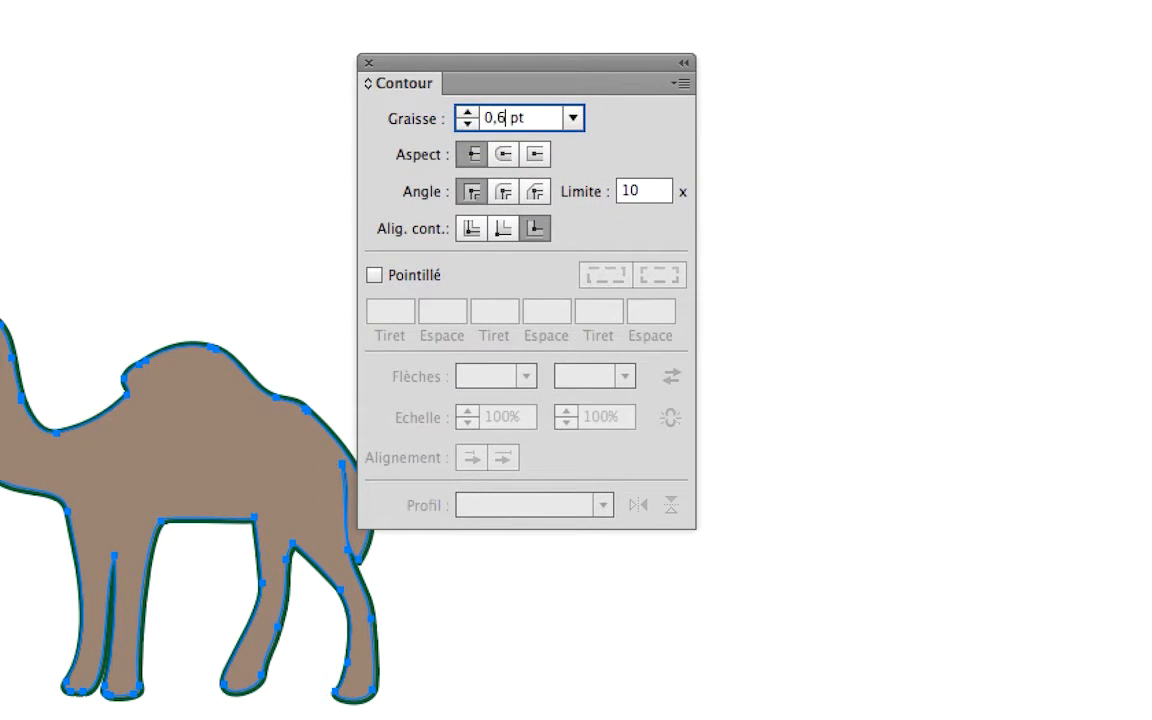
{"action": "key", "text": "Tab"}
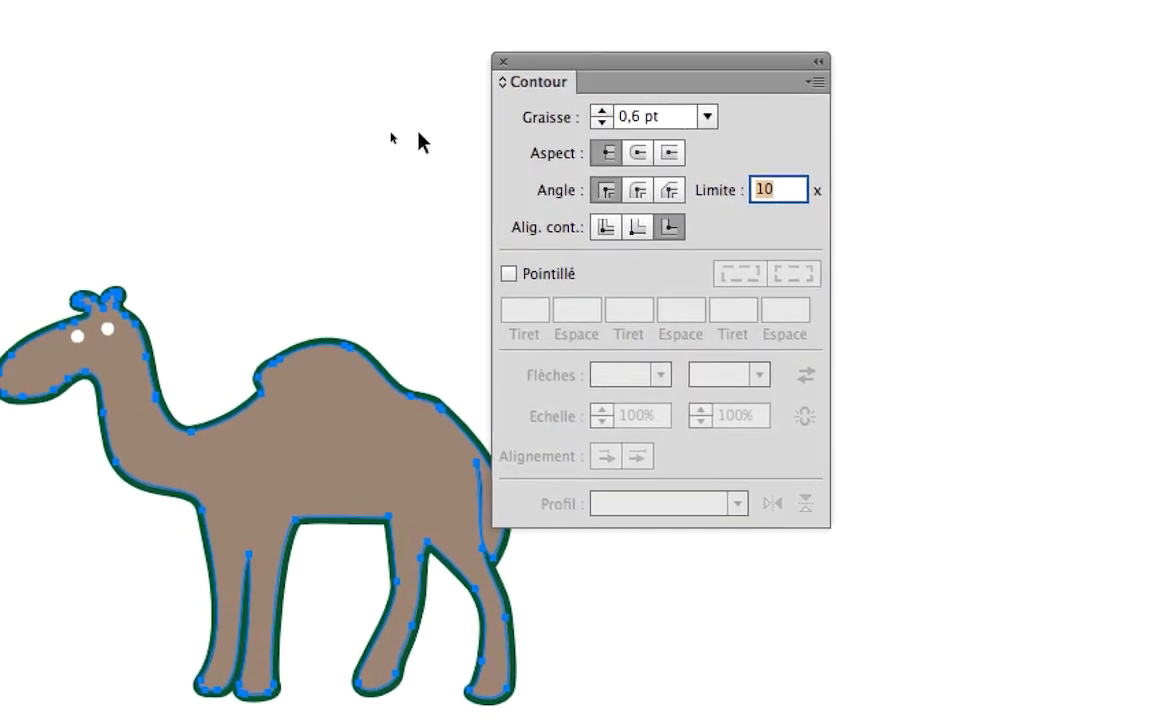
{"action": "left_click", "coordinate": [286, 143]}
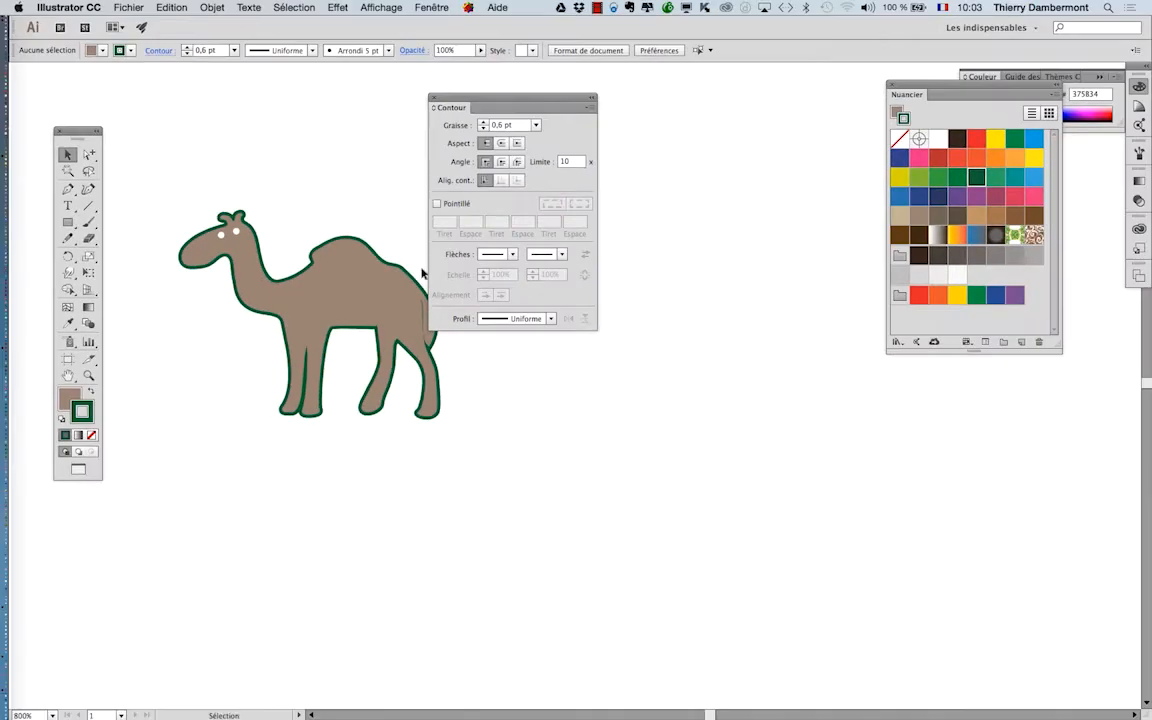
Step: Select the camel, activate its fill colour, apply the light tan-brown swatch, and deselect it
{"action": "left_click", "coordinate": [324, 390]}
{"action": "left_click", "coordinate": [64, 399]}
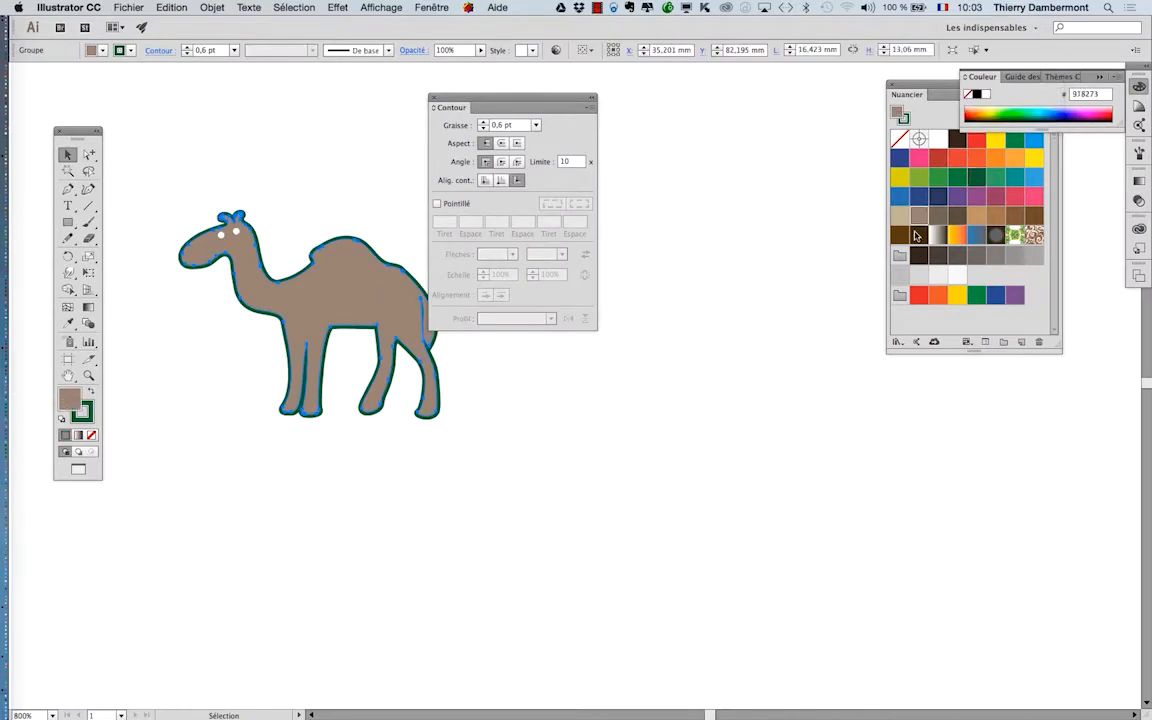
{"action": "left_click", "coordinate": [986, 217]}
{"action": "left_click", "coordinate": [736, 421]}
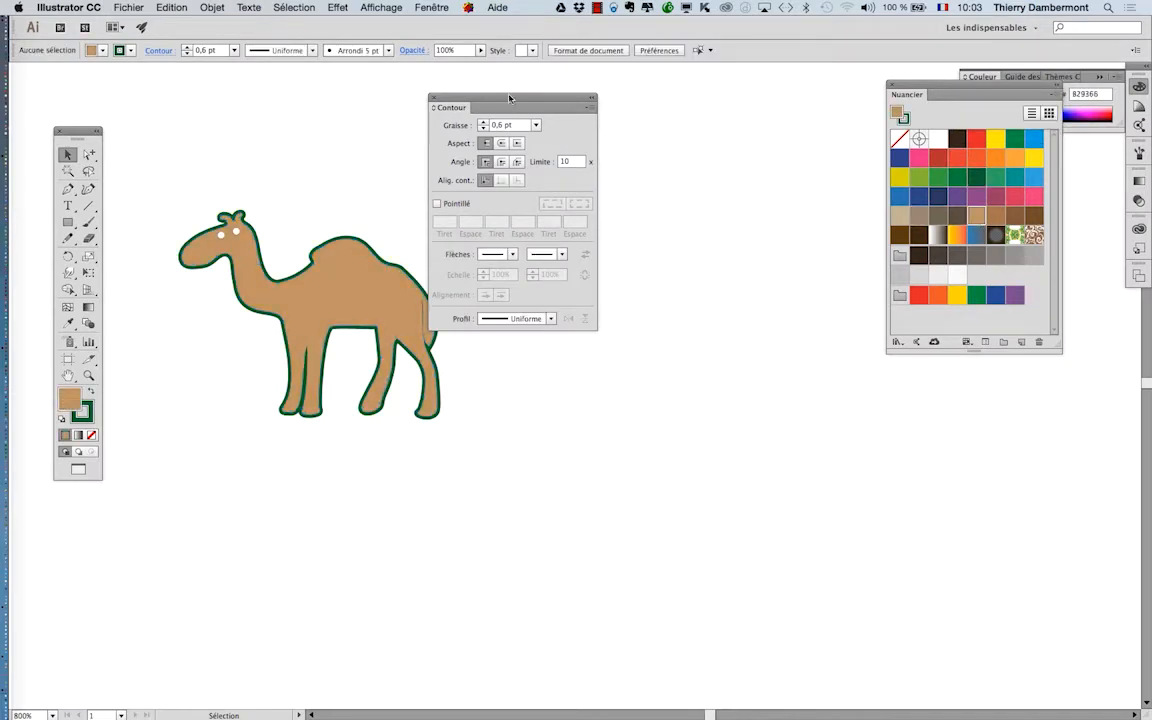
Step: Move the stroke settings clear of the camel and save the document as "motif - 08.ai" with the Illustrator CC version
{"action": "left_click_drag", "start_coordinate": [509, 98], "coordinate": [714, 108]}
{"action": "left_click", "coordinate": [527, 357], "text": "alt+super"}
{"action": "left_click", "coordinate": [527, 360], "text": "alt+super"}
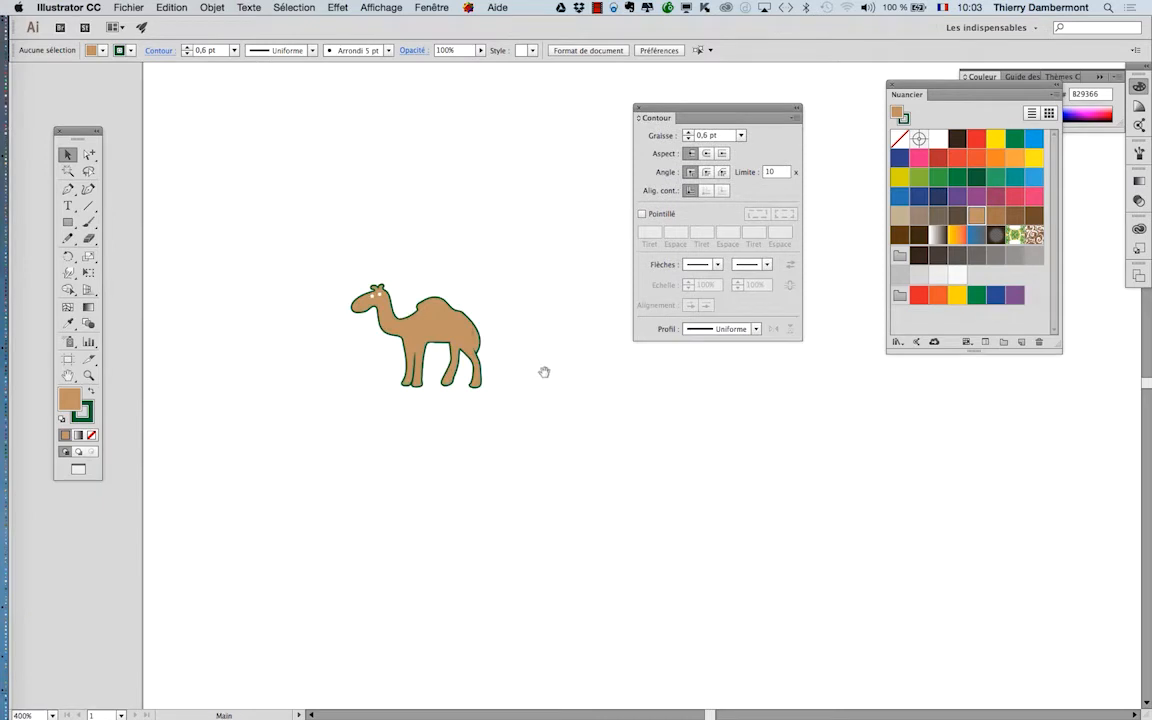
{"action": "left_click_drag", "start_coordinate": [544, 372], "coordinate": [455, 322]}
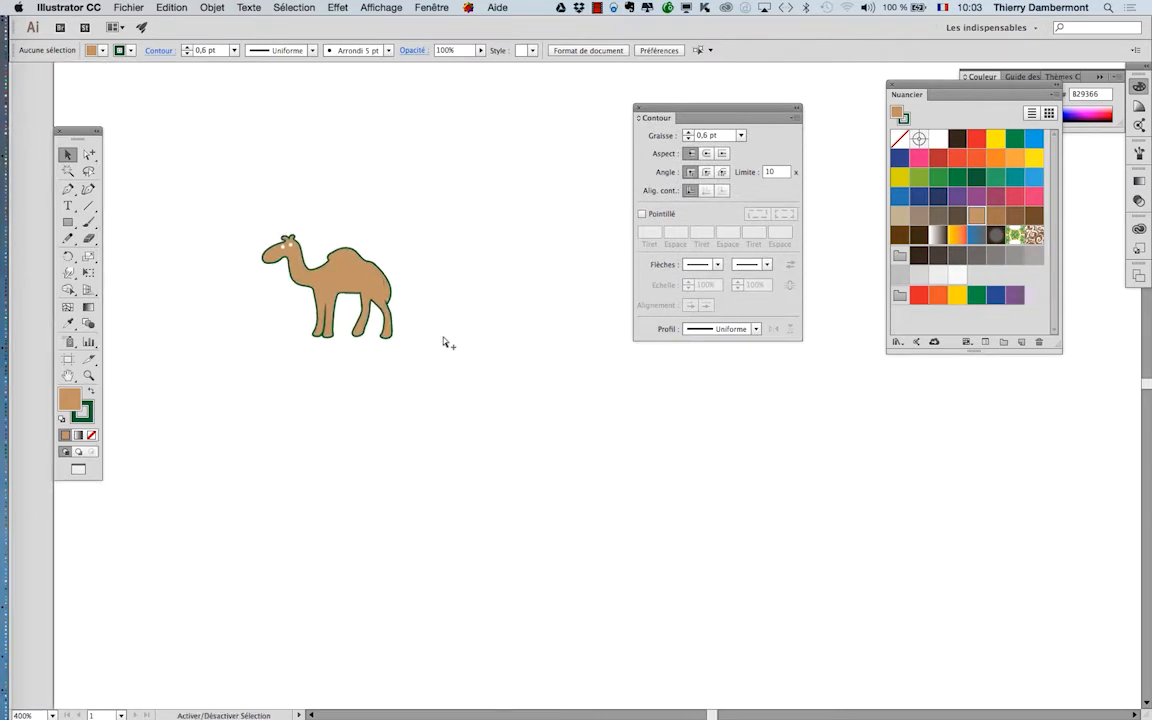
{"action": "left_click", "coordinate": [128, 7]}
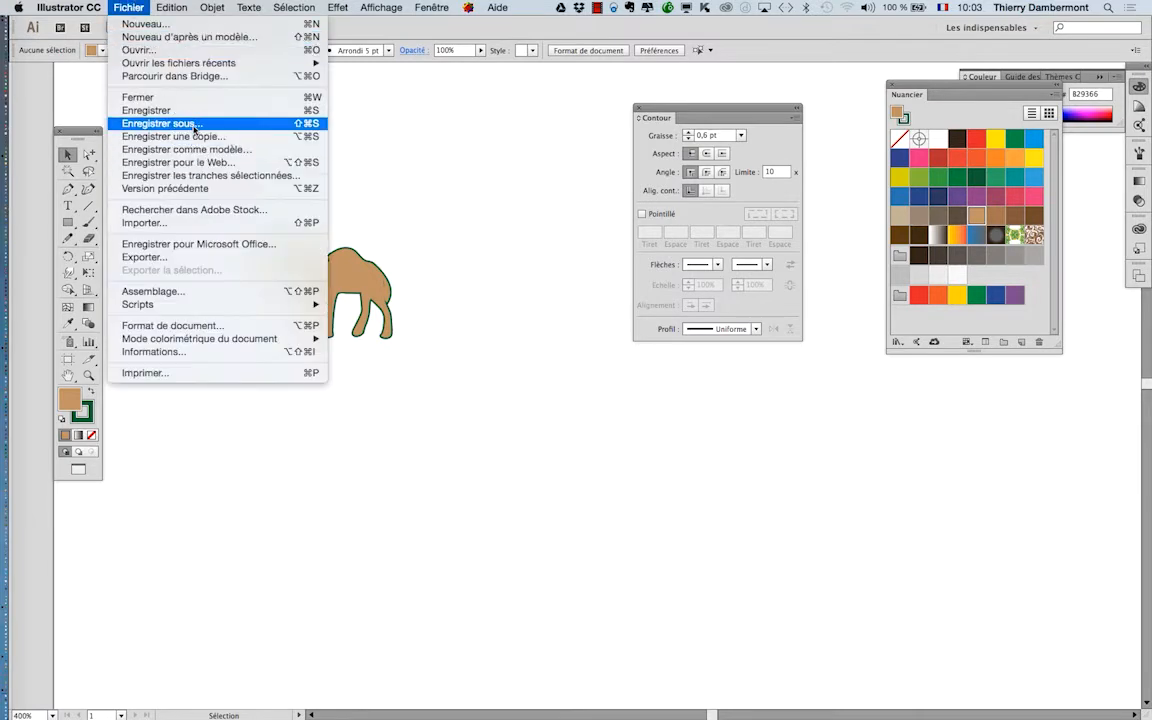
{"action": "left_click", "coordinate": [165, 118]}
{"action": "left_click", "coordinate": [566, 112]}
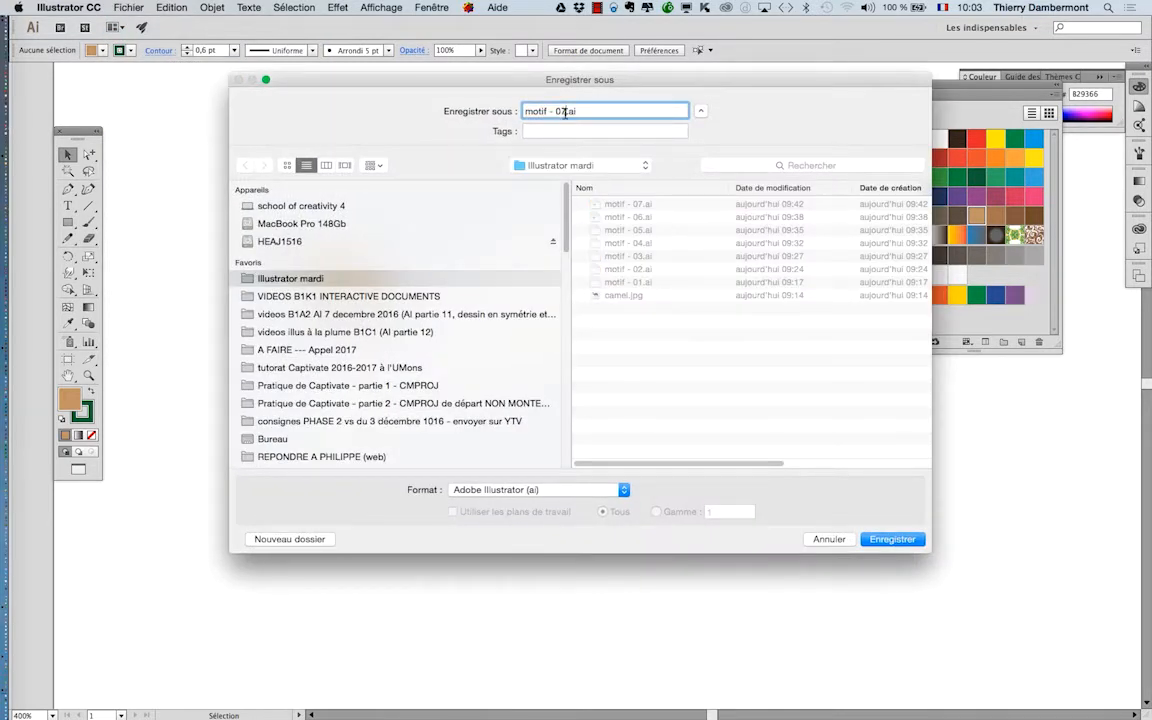
{"action": "type", "text": "8"}
{"action": "key", "text": "Return"}
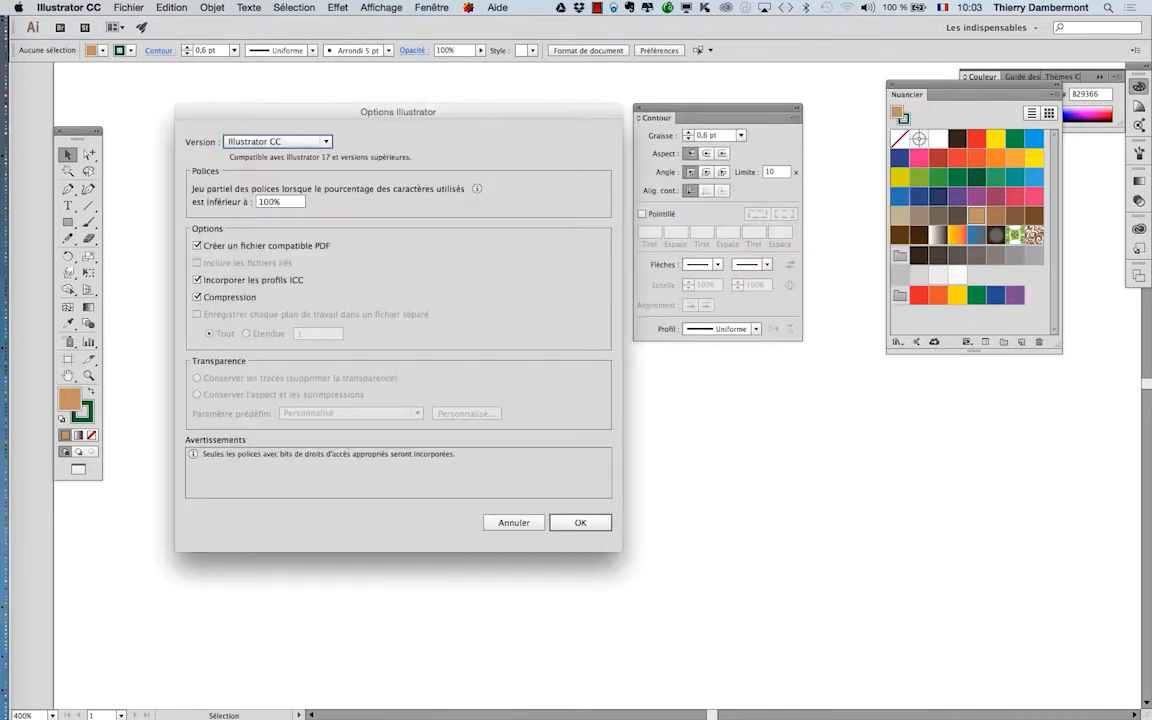
{"action": "left_click", "coordinate": [579, 523]}
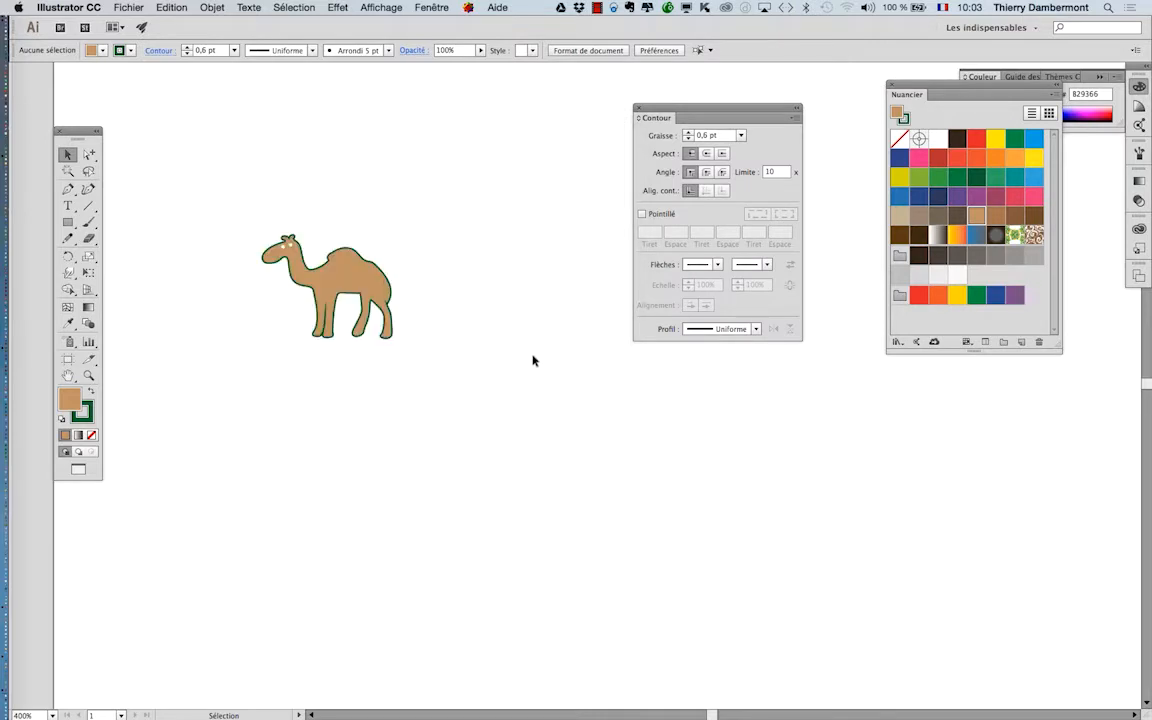
Step: Move the stroke settings off the artboard and place the swatches near the camel
{"action": "scroll", "coordinate": [533, 360], "scroll_direction": "down", "scroll_amount": 4}
{"action": "scroll", "coordinate": [567, 379], "scroll_direction": "right", "scroll_amount": 5}
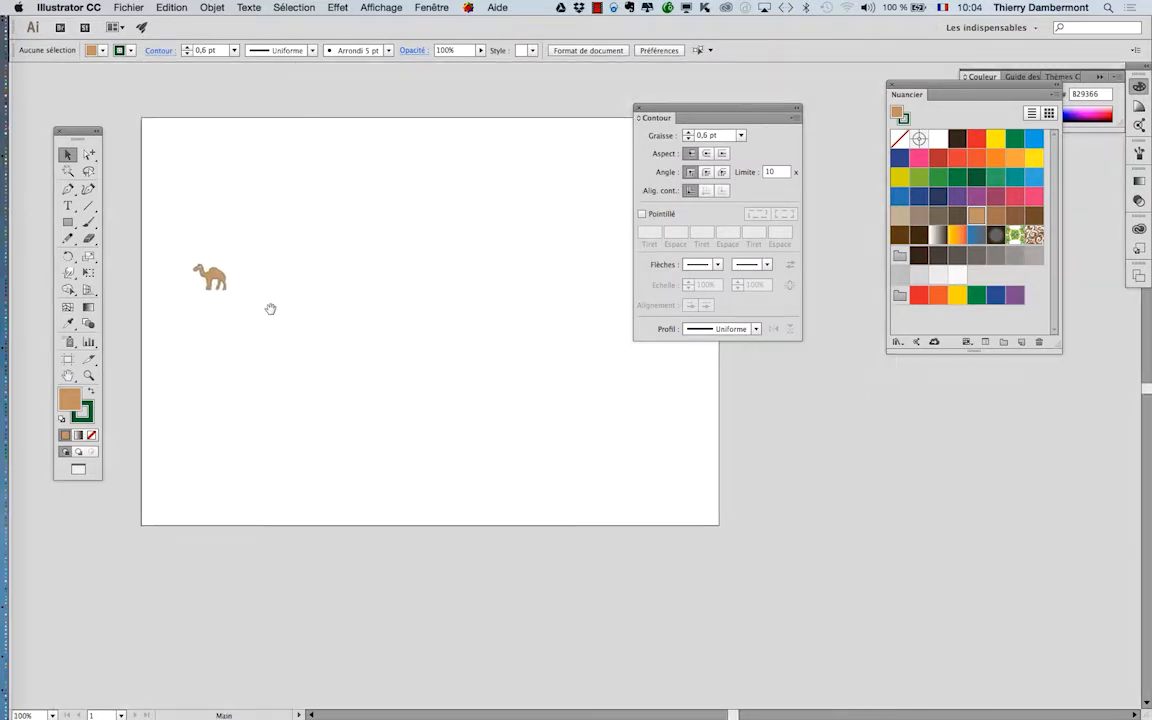
{"action": "left_click_drag", "start_coordinate": [655, 108], "coordinate": [749, 95]}
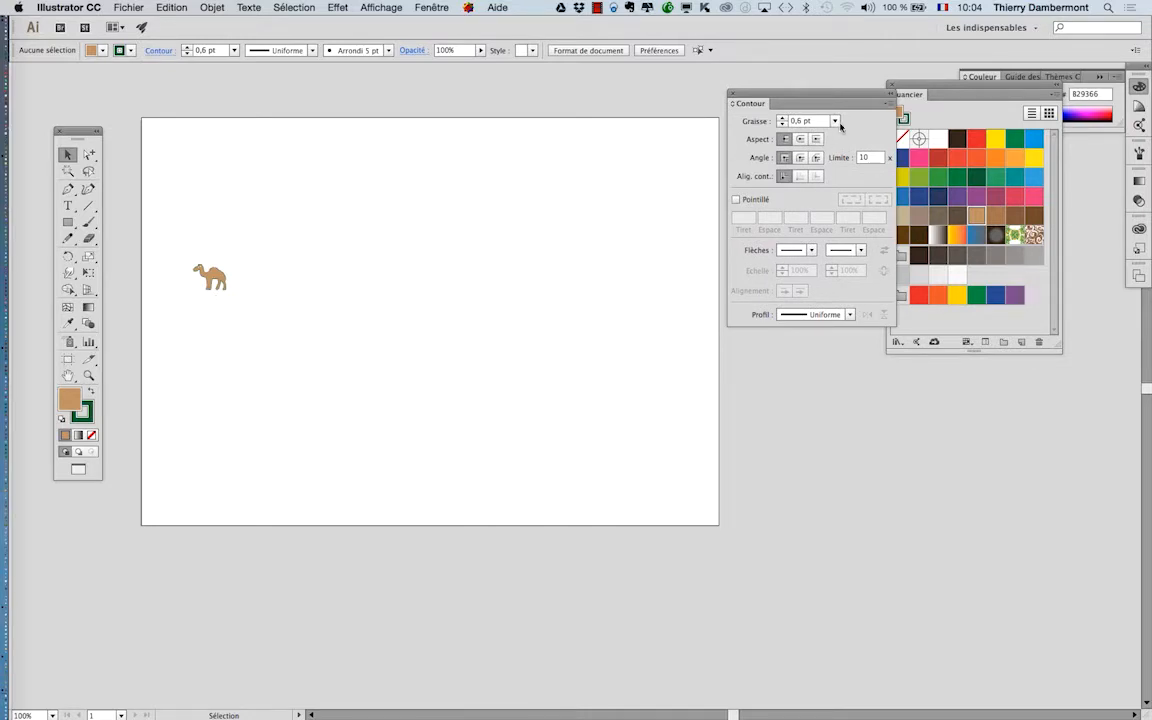
{"action": "left_click_drag", "start_coordinate": [898, 94], "coordinate": [437, 157]}
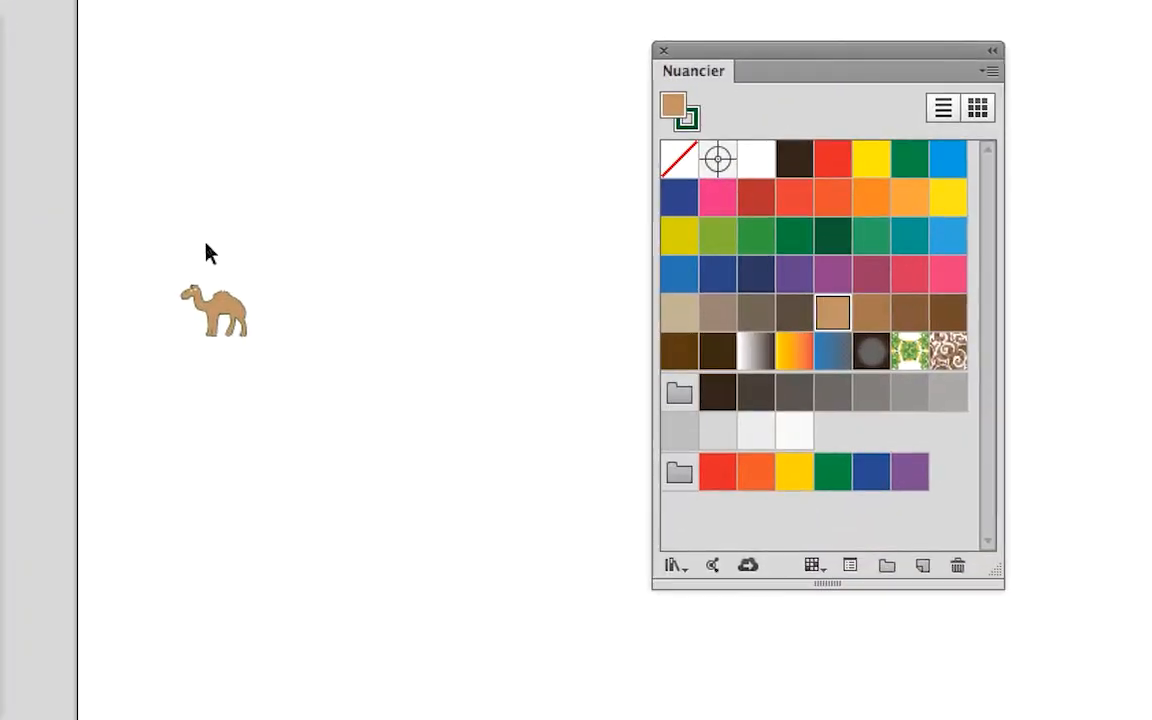
Step: Select the whole camel and add it to the swatches as a new pattern
{"action": "left_click_drag", "start_coordinate": [190, 254], "coordinate": [300, 355]}
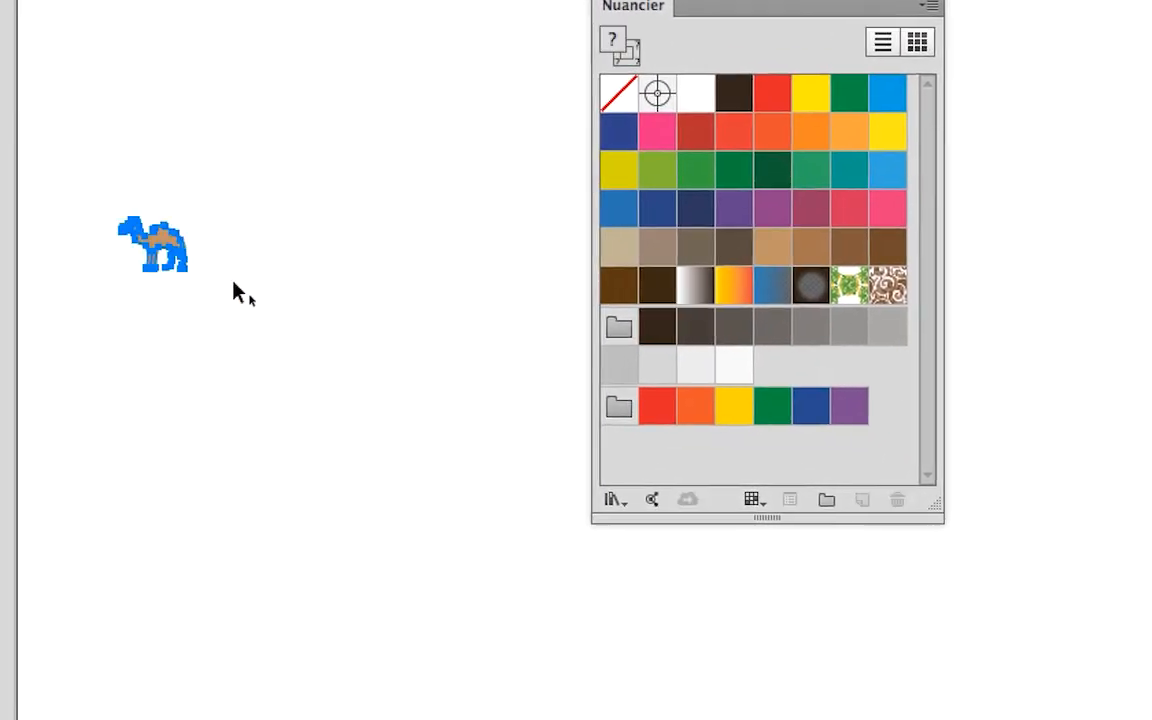
{"action": "left_click_drag", "start_coordinate": [205, 280], "coordinate": [886, 339]}
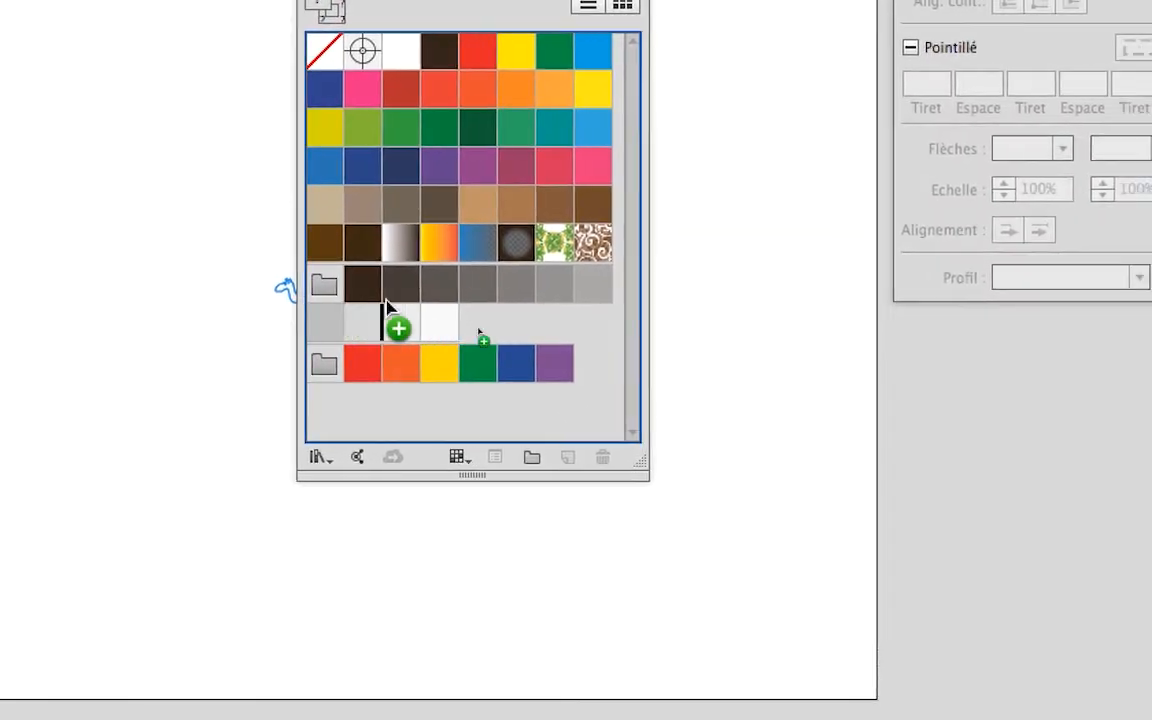
{"action": "left_click_drag", "start_coordinate": [437, 297], "coordinate": [465, 290]}
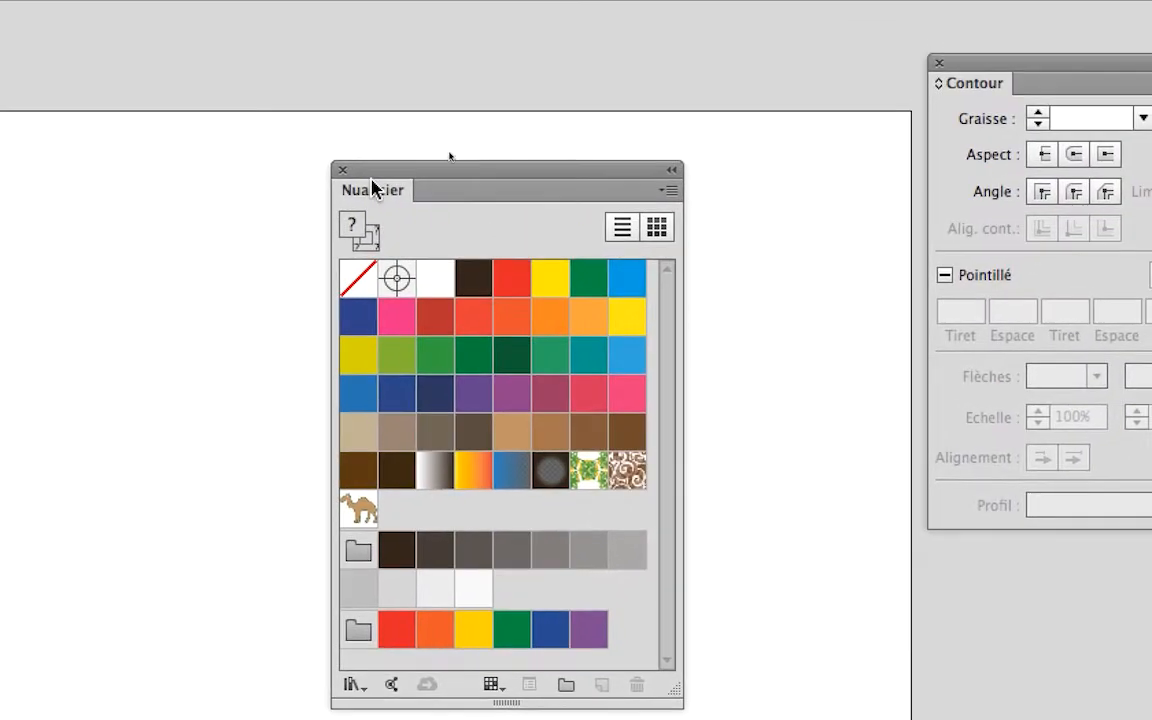
Step: Try the new camel pattern as the selected camel's own fill, undo it, and deselect the camel
{"action": "left_click_drag", "start_coordinate": [372, 174], "coordinate": [318, 162]}
{"action": "scroll", "coordinate": [137, 296], "scroll_direction": "up", "scroll_amount": 3}
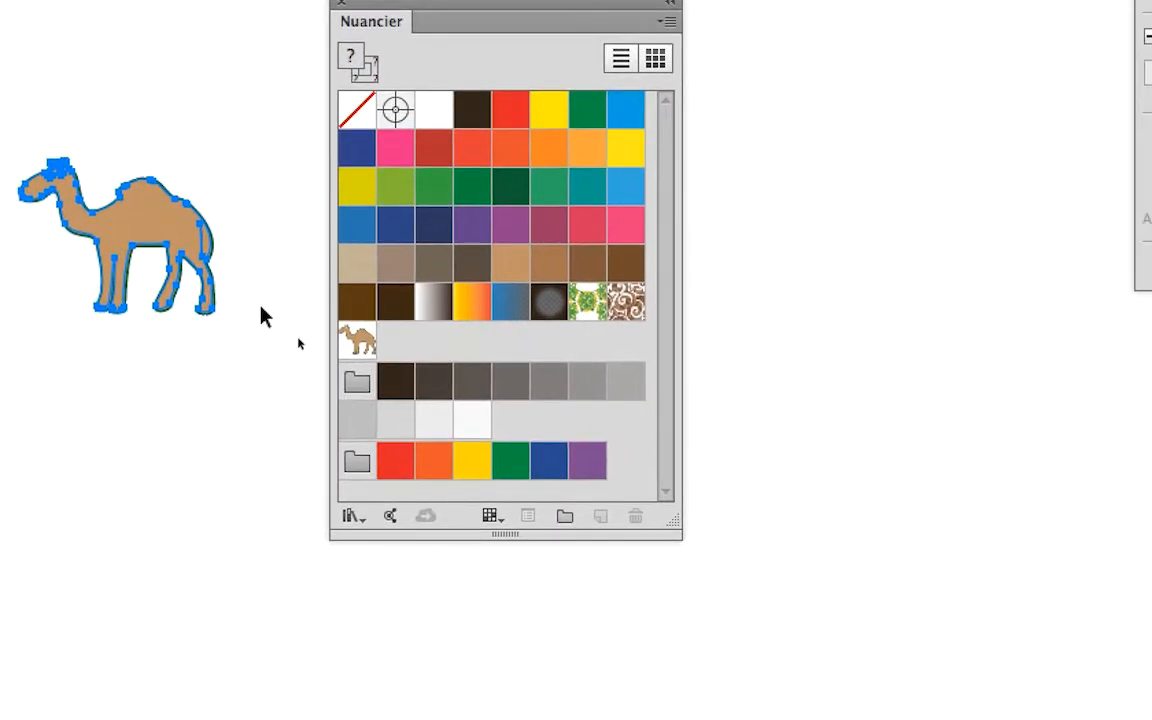
{"action": "left_click", "coordinate": [300, 320]}
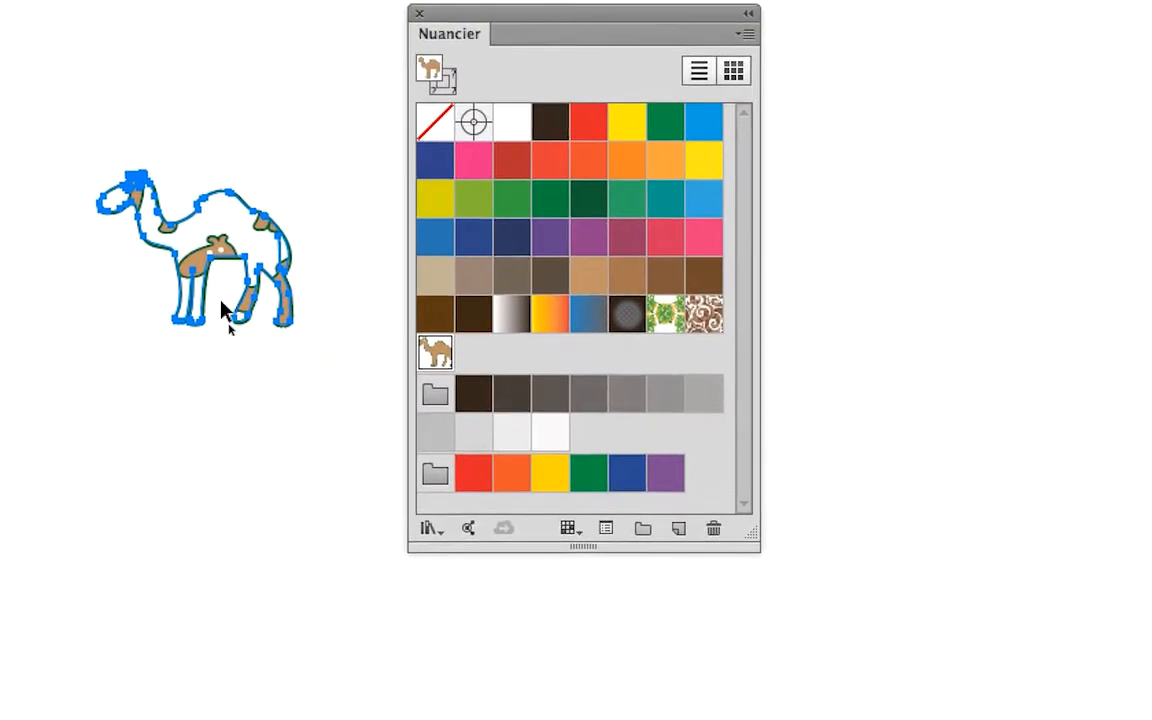
{"action": "scroll", "coordinate": [210, 300], "scroll_direction": "up", "scroll_amount": 2}
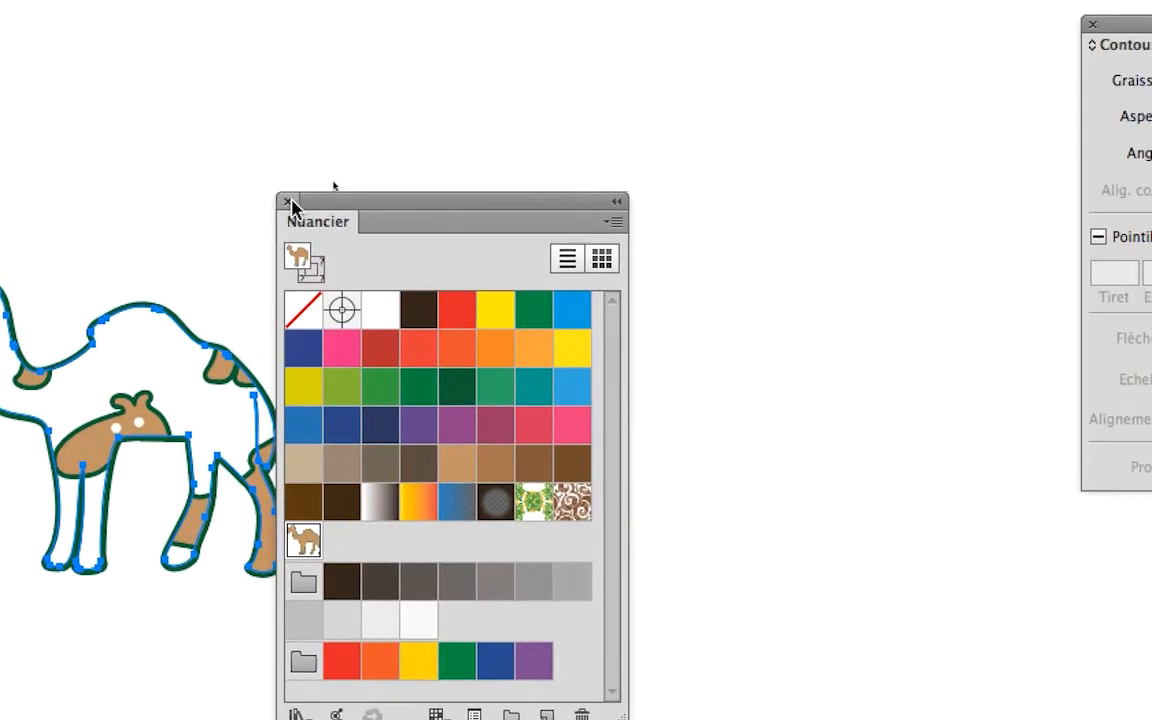
{"action": "left_click_drag", "start_coordinate": [347, 200], "coordinate": [417, 204]}
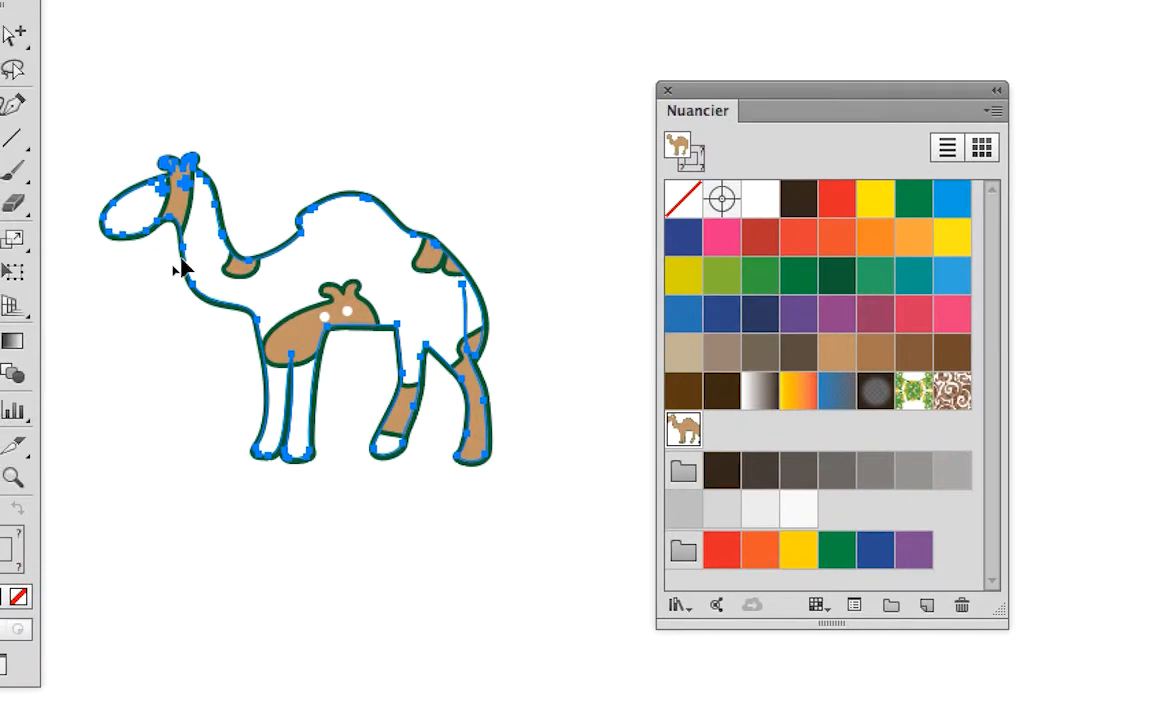
{"action": "key", "text": "super+z"}
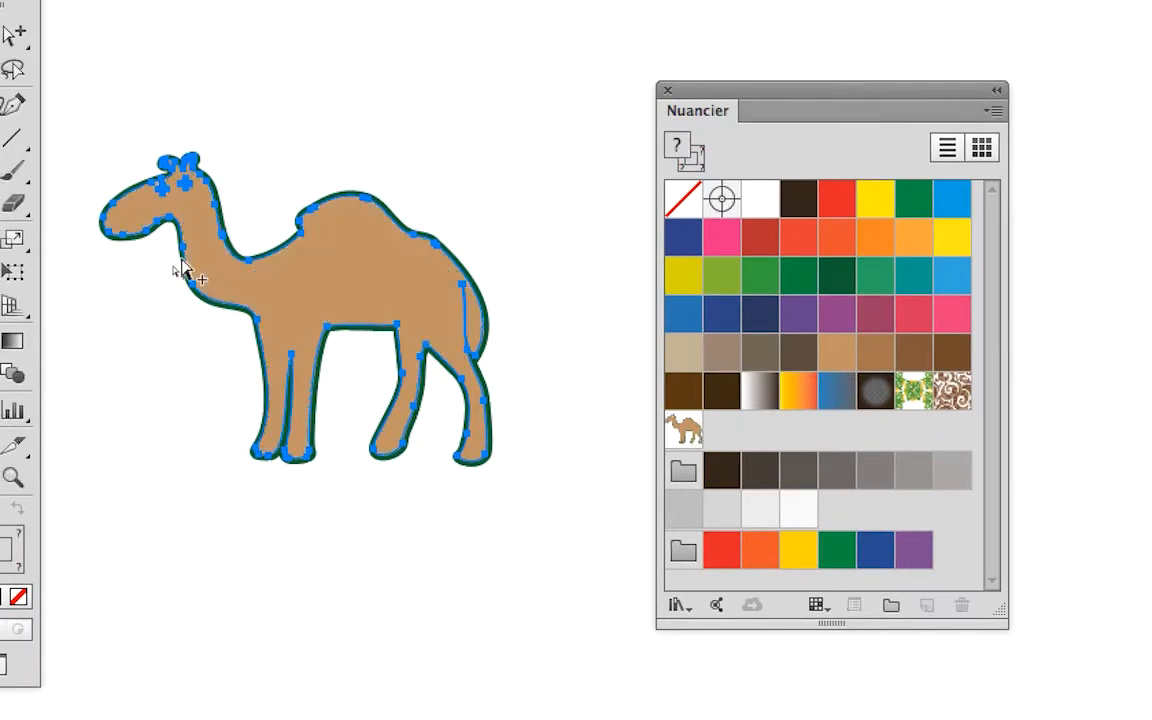
{"action": "left_click", "coordinate": [177, 322]}
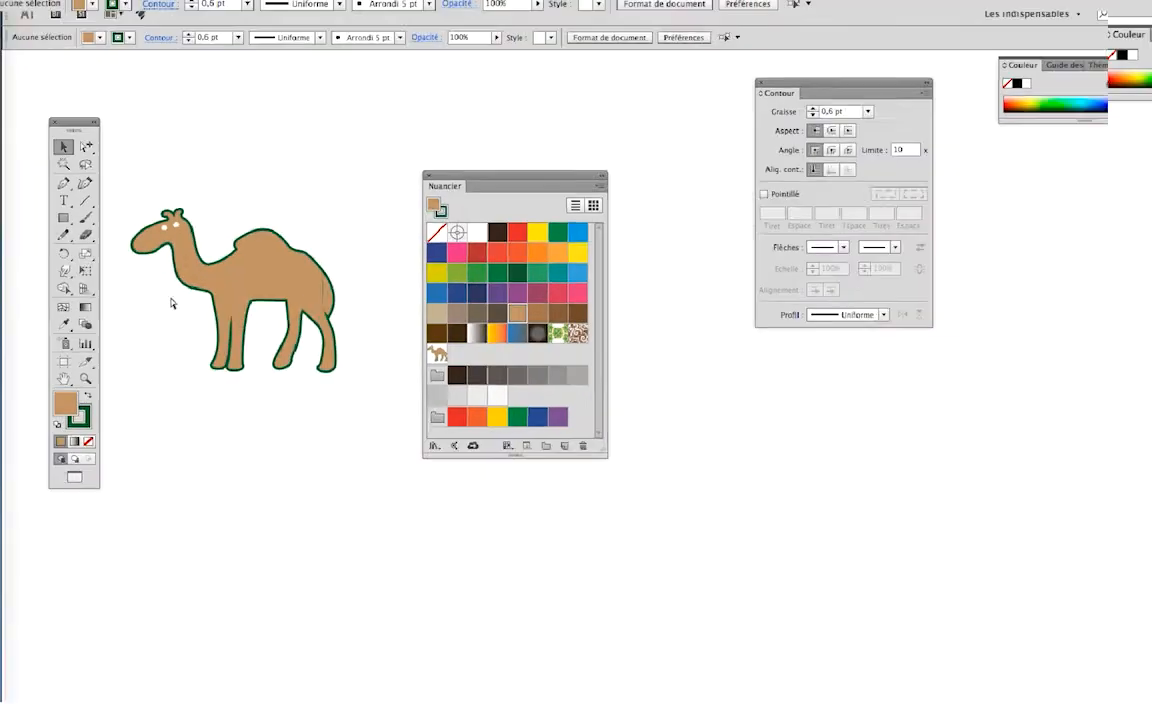
Step: Move the swatches off the artboard so the whole drawing area is clear
{"action": "left_click_drag", "start_coordinate": [443, 185], "coordinate": [940, 407]}
{"action": "scroll", "coordinate": [722, 434], "scroll_direction": "down", "scroll_amount": 3}
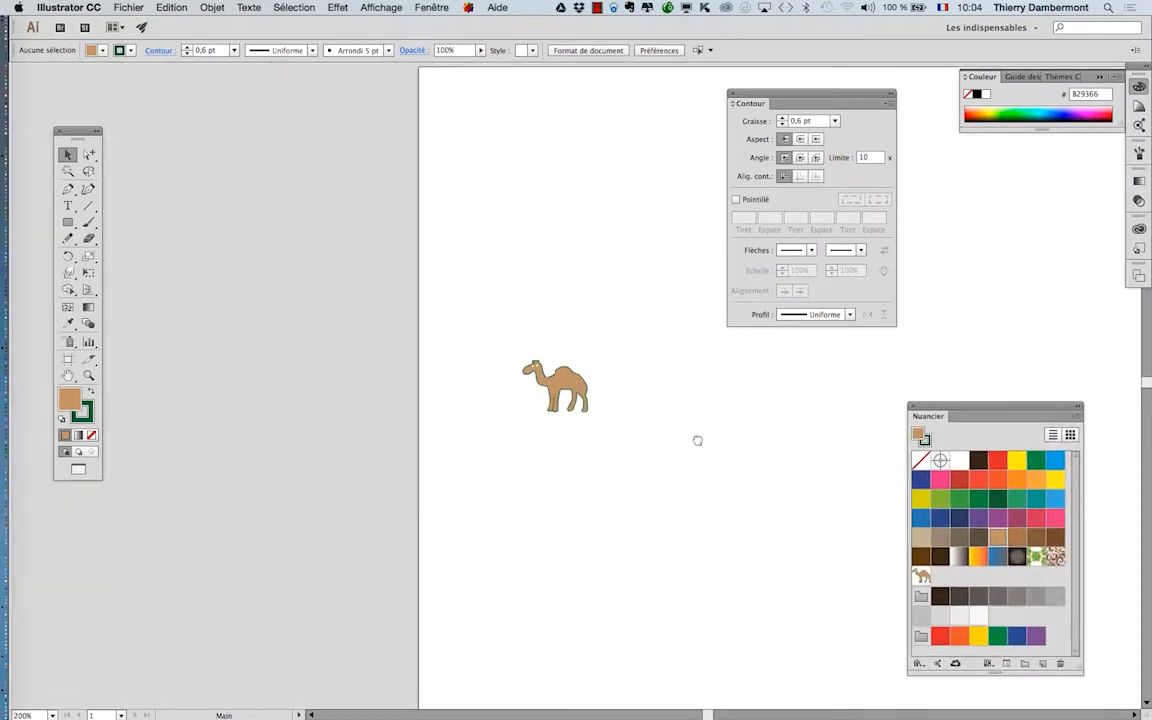
{"action": "left_click_drag", "start_coordinate": [697, 440], "coordinate": [334, 380]}
{"action": "scroll", "coordinate": [424, 411], "scroll_direction": "down", "scroll_amount": 3}
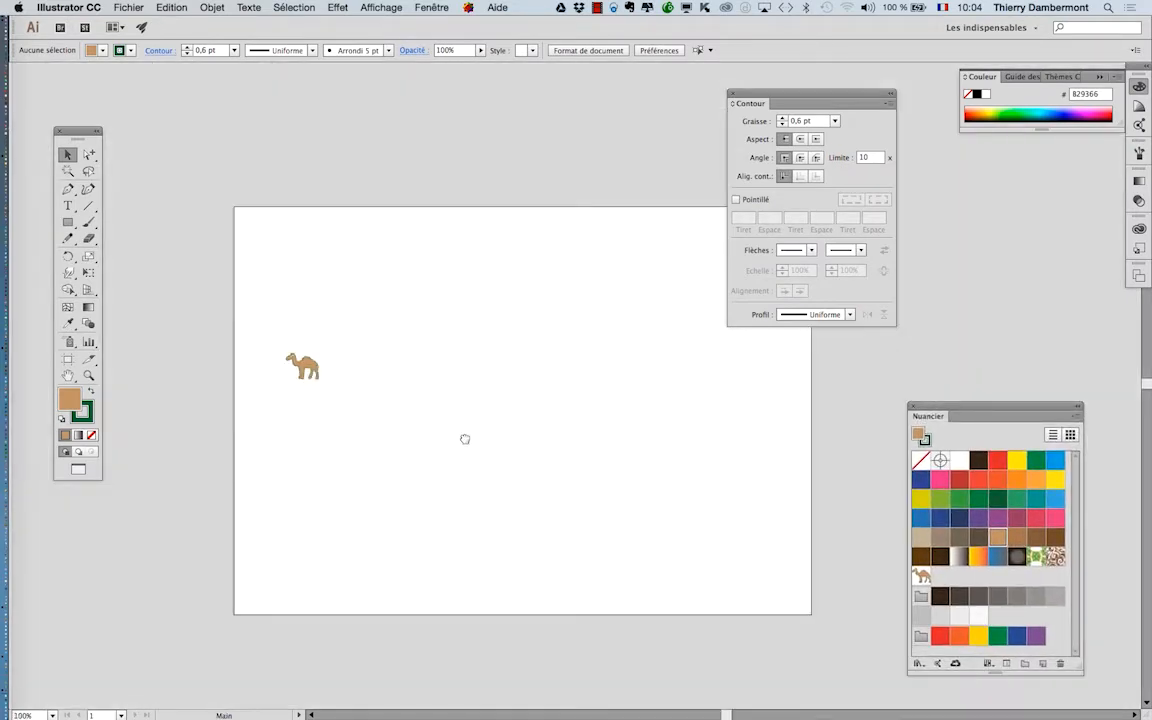
{"action": "left_click_drag", "start_coordinate": [465, 437], "coordinate": [375, 334]}
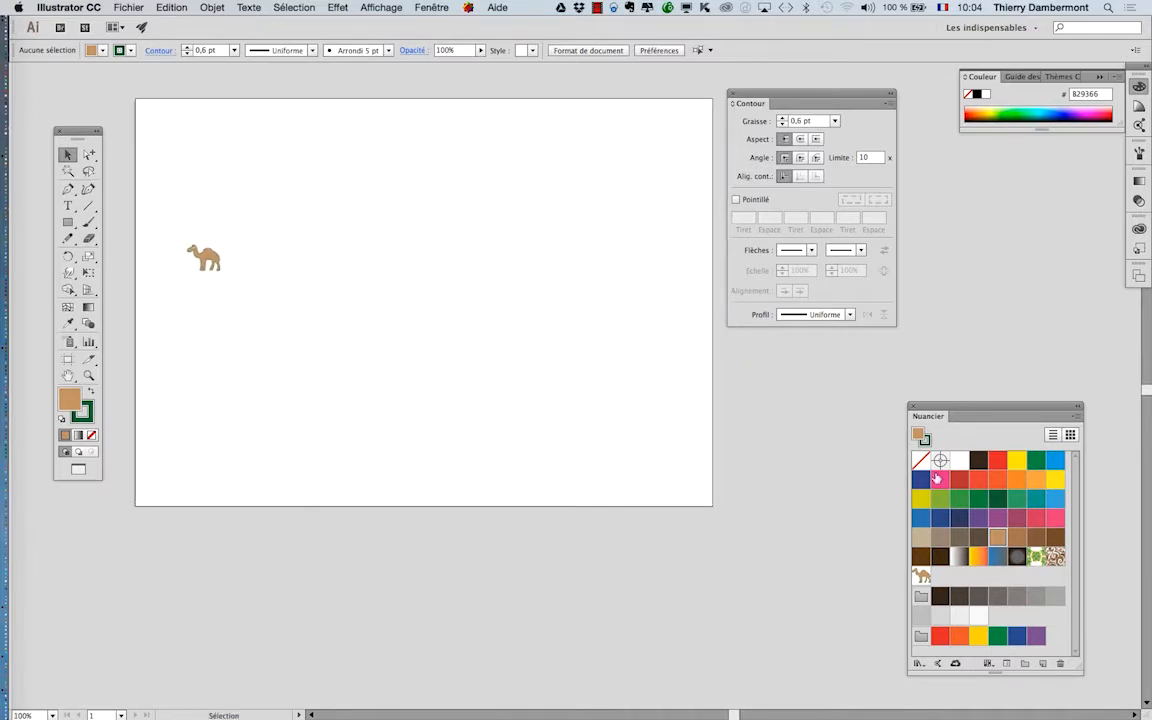
Step: Open the layer list, show the hidden large circle, and select it
{"action": "left_click", "coordinate": [432, 8]}
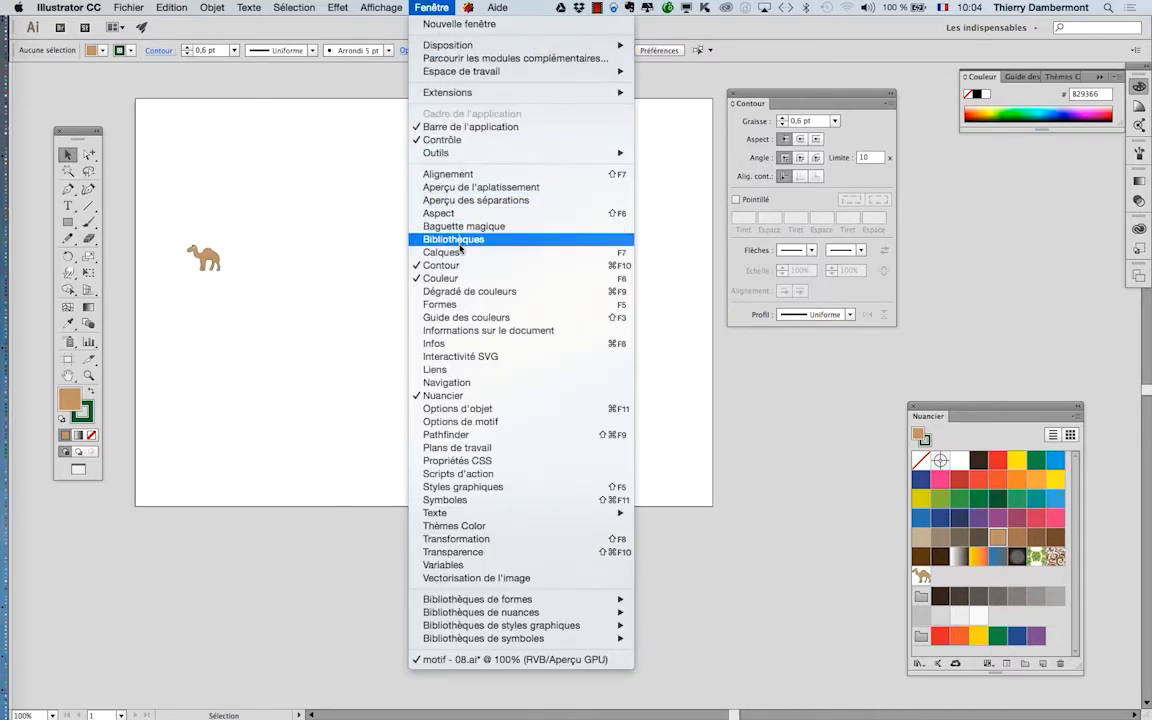
{"action": "left_click", "coordinate": [495, 253]}
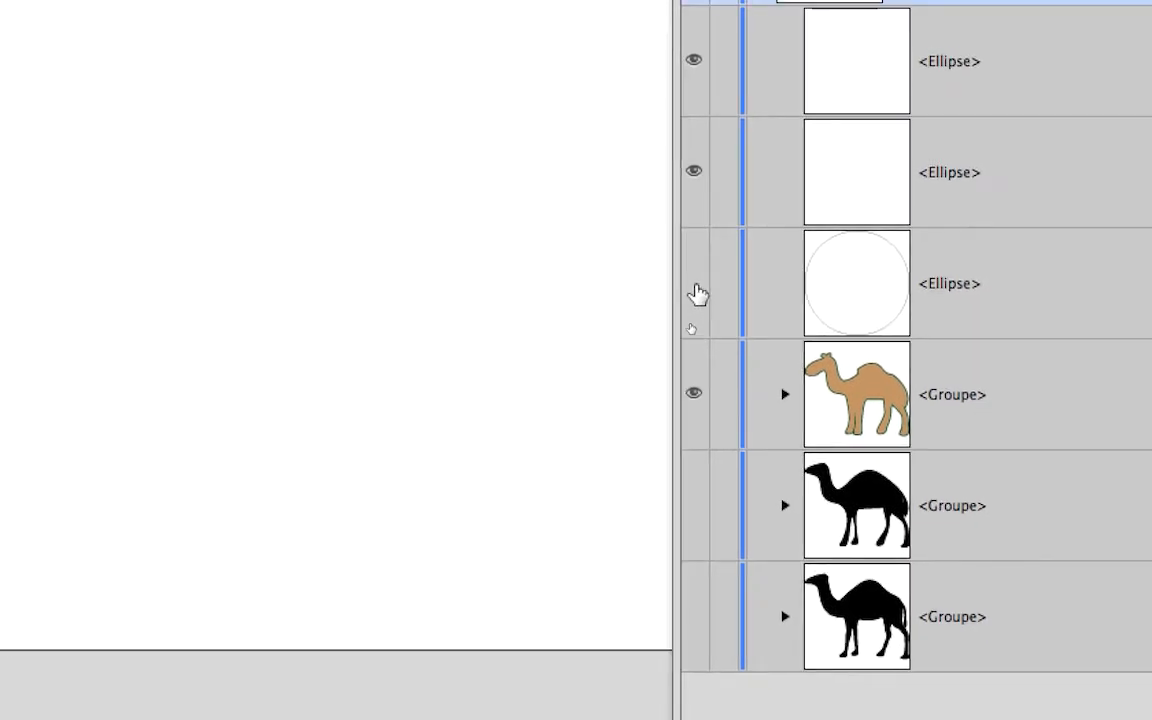
{"action": "left_click", "coordinate": [697, 290]}
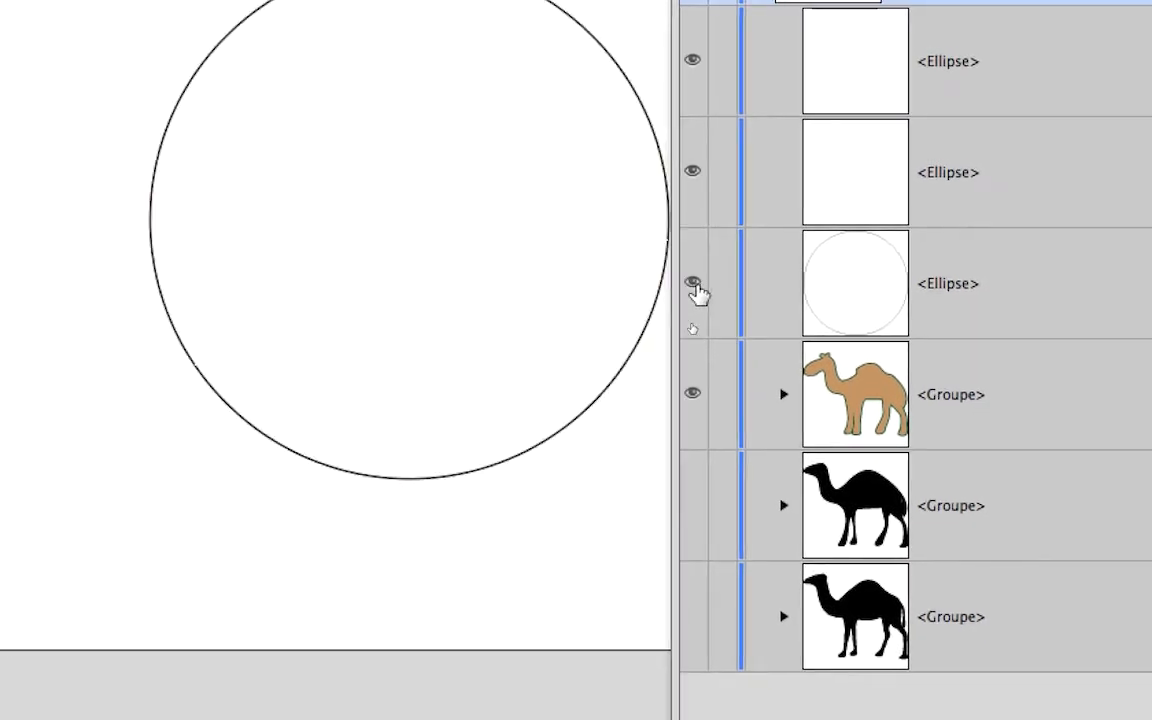
{"action": "left_click", "coordinate": [571, 427]}
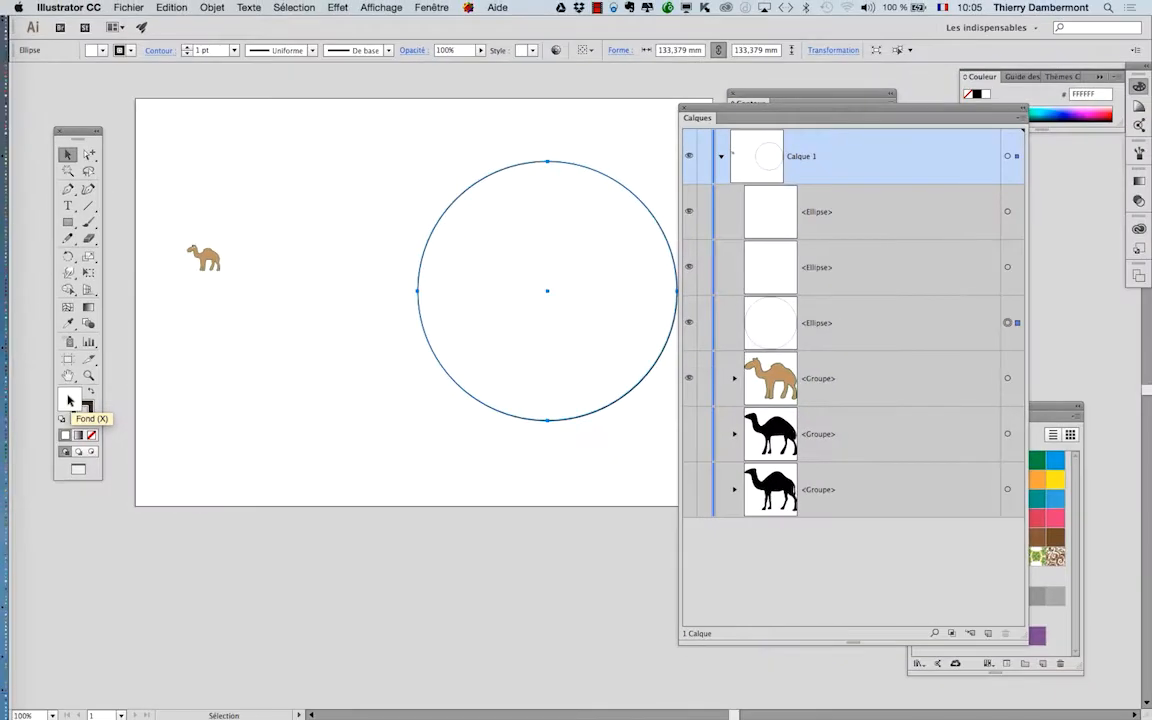
Step: Move the layer list and the swatches clear of the large circle and fill the circle with the camel pattern
{"action": "left_click_drag", "start_coordinate": [700, 110], "coordinate": [211, 520]}
{"action": "left_click_drag", "start_coordinate": [940, 414], "coordinate": [640, 249]}
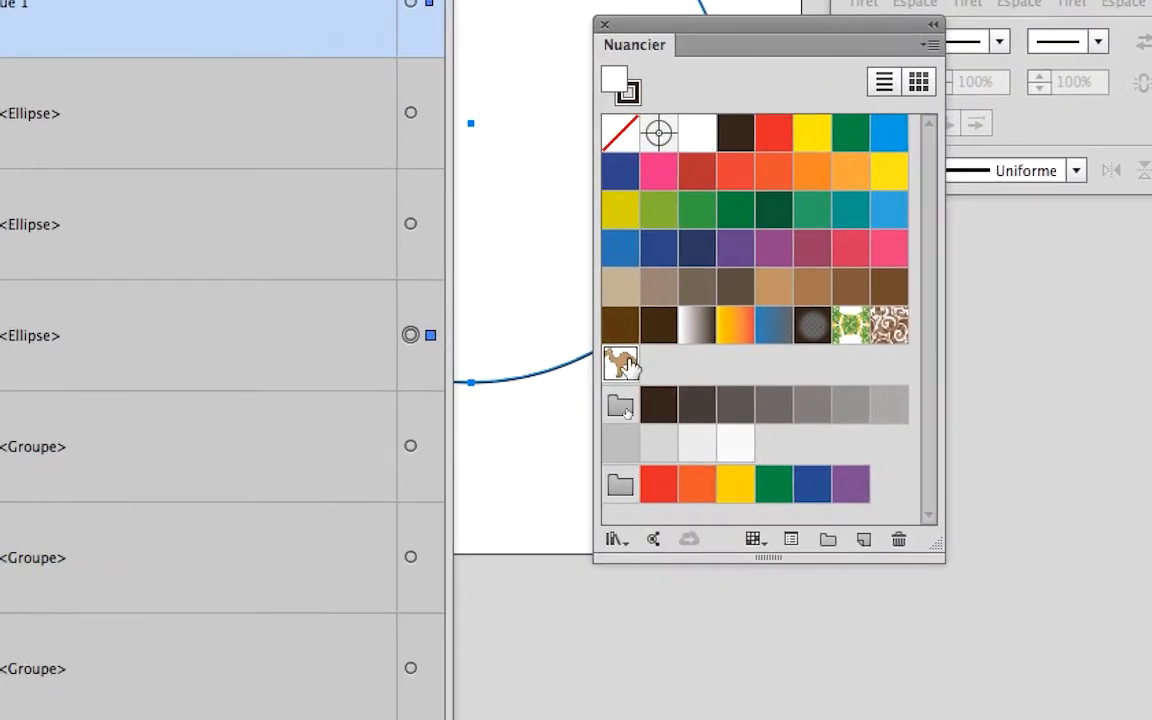
{"action": "left_click", "coordinate": [616, 580]}
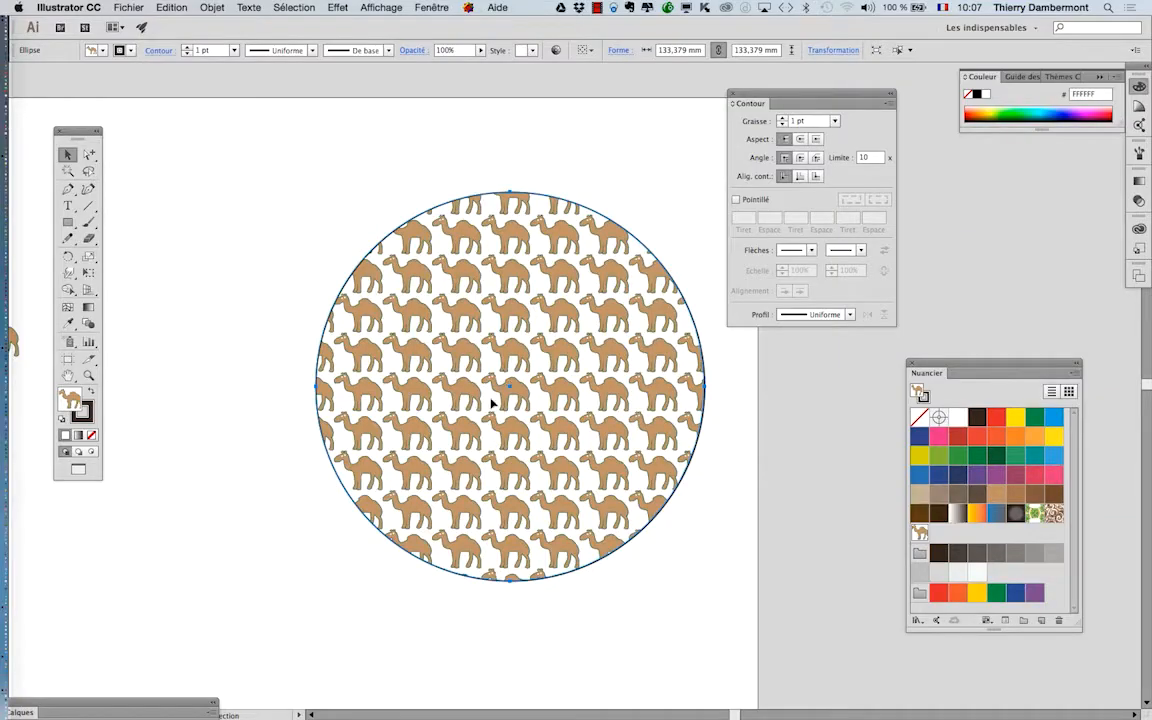
Step: Examine the original camel up close and compare it with the repeated camels inside the large circle
{"action": "scroll", "coordinate": [547, 450], "scroll_direction": "down", "scroll_amount": 1}
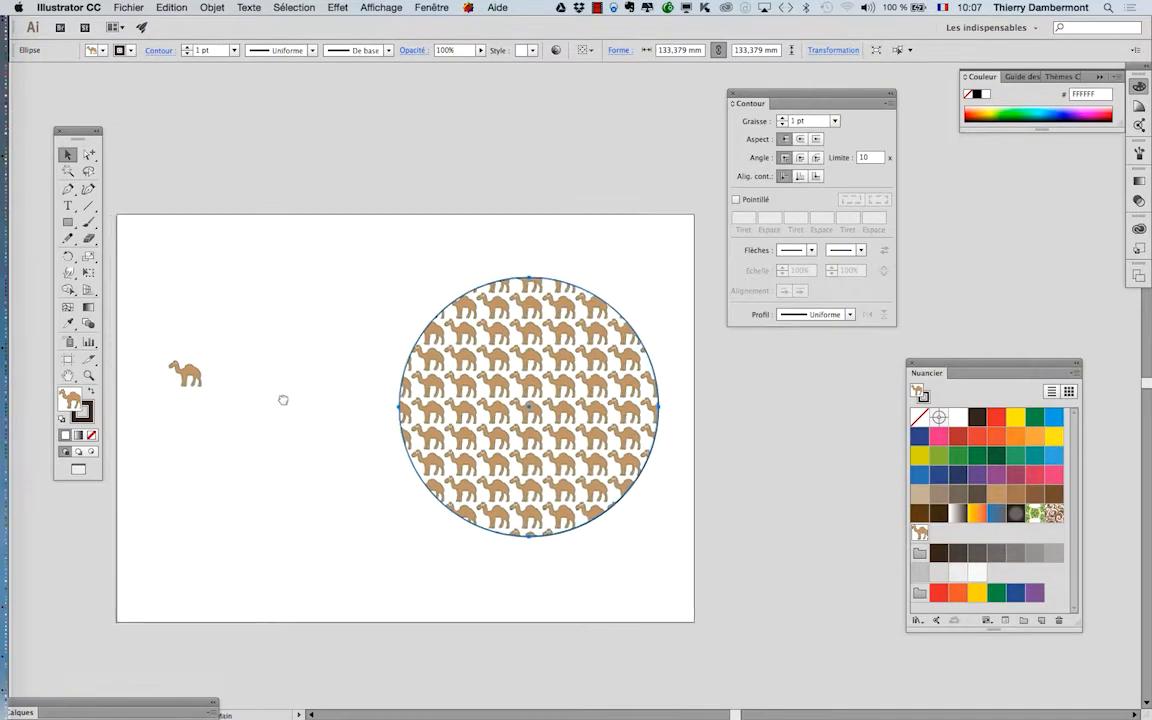
{"action": "scroll", "coordinate": [270, 390], "scroll_direction": "left", "scroll_amount": 3}
{"action": "scroll", "coordinate": [260, 376], "scroll_direction": "up", "scroll_amount": 5}
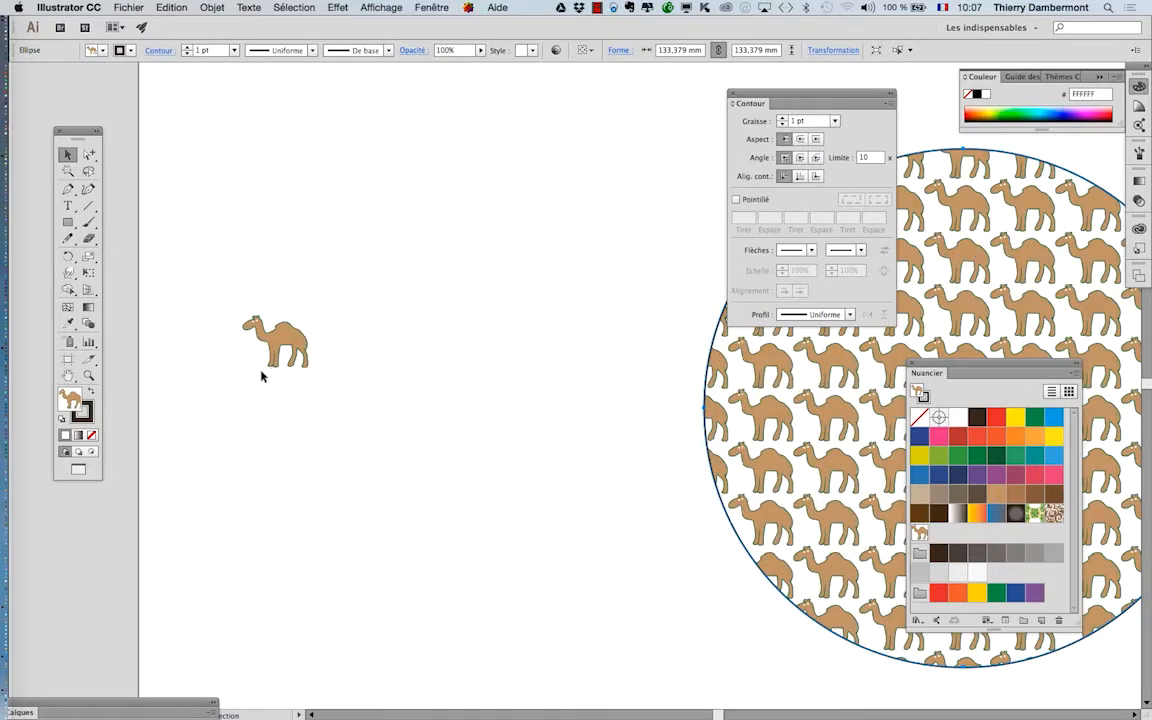
{"action": "scroll", "coordinate": [281, 370], "scroll_direction": "up", "scroll_amount": 1}
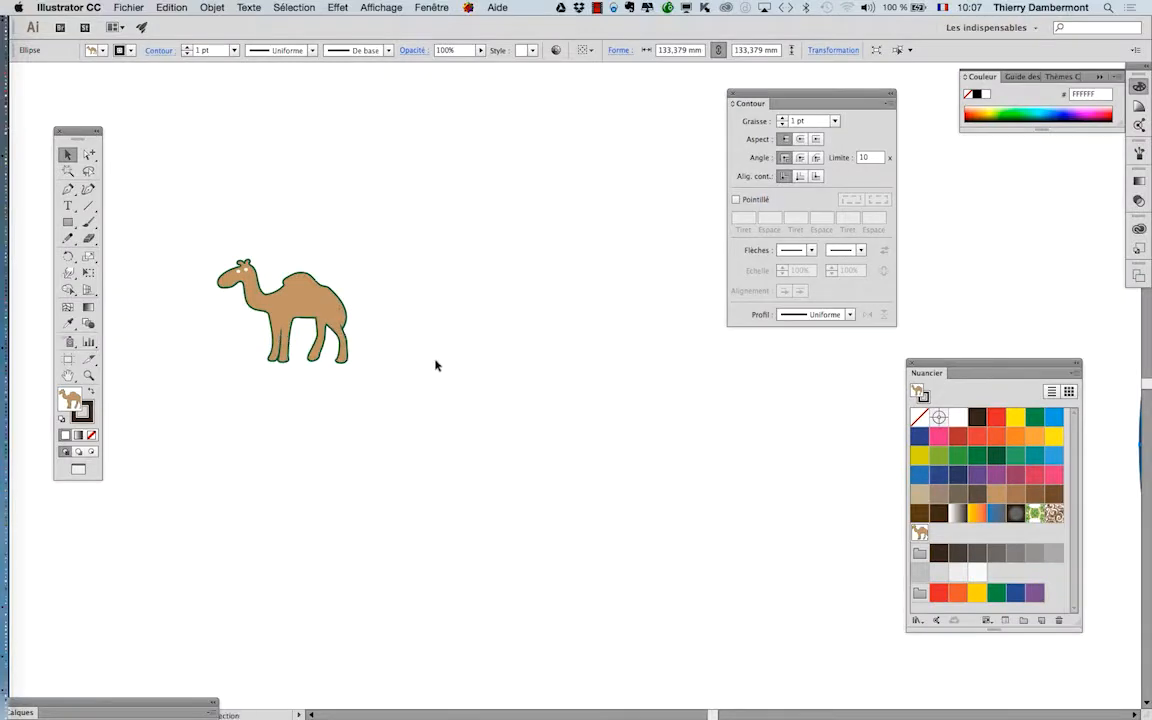
{"action": "scroll", "coordinate": [436, 365], "scroll_direction": "down", "scroll_amount": 3}
{"action": "left_click_drag", "start_coordinate": [615, 425], "coordinate": [170, 366]}
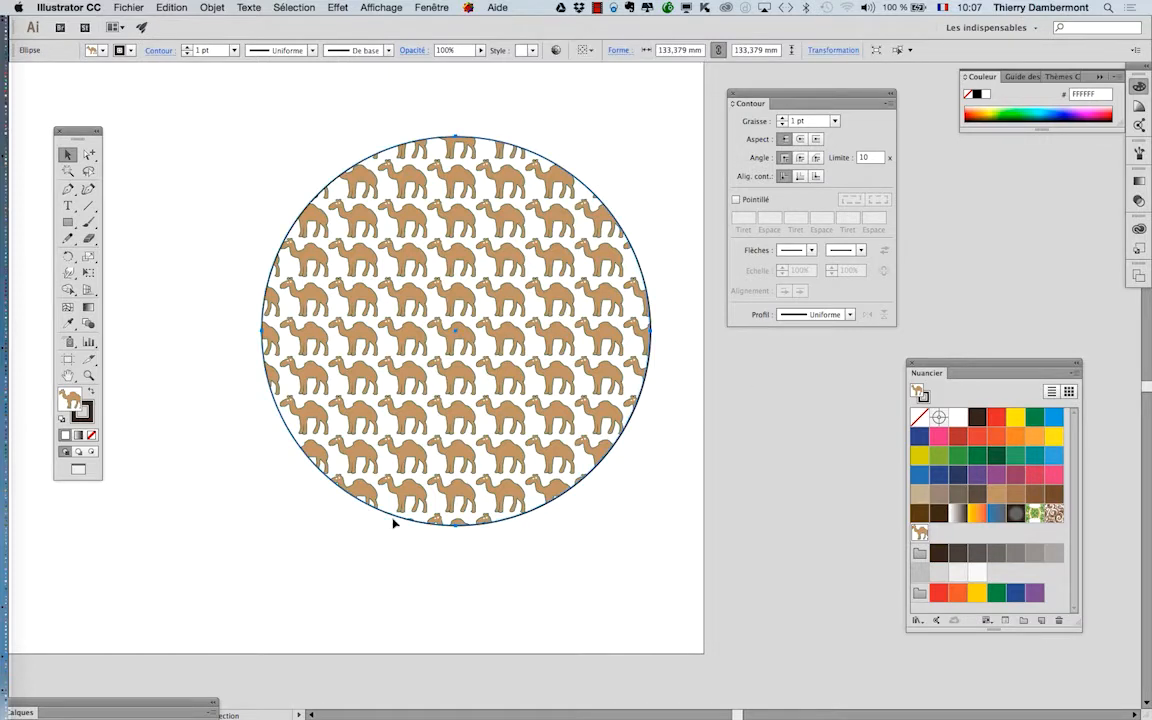
{"action": "scroll", "coordinate": [515, 465], "scroll_direction": "right", "scroll_amount": 3}
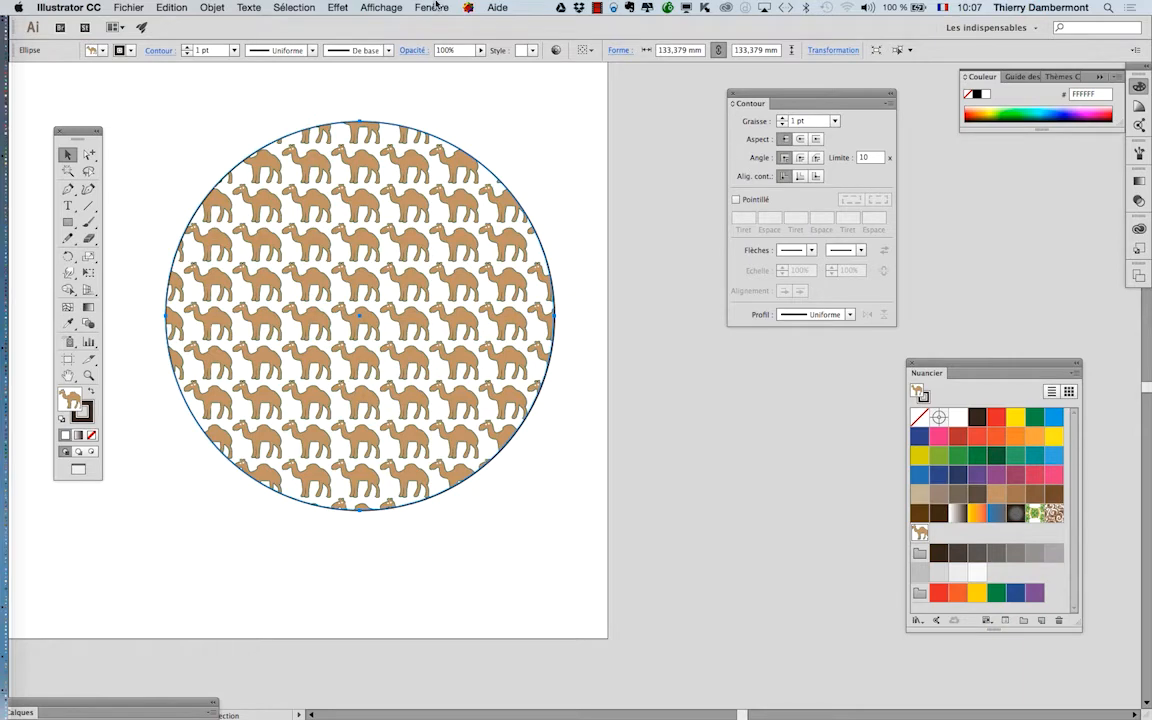
Step: Show the selected circle's appearance attributes and place them beside the artwork
{"action": "left_click", "coordinate": [433, 7]}
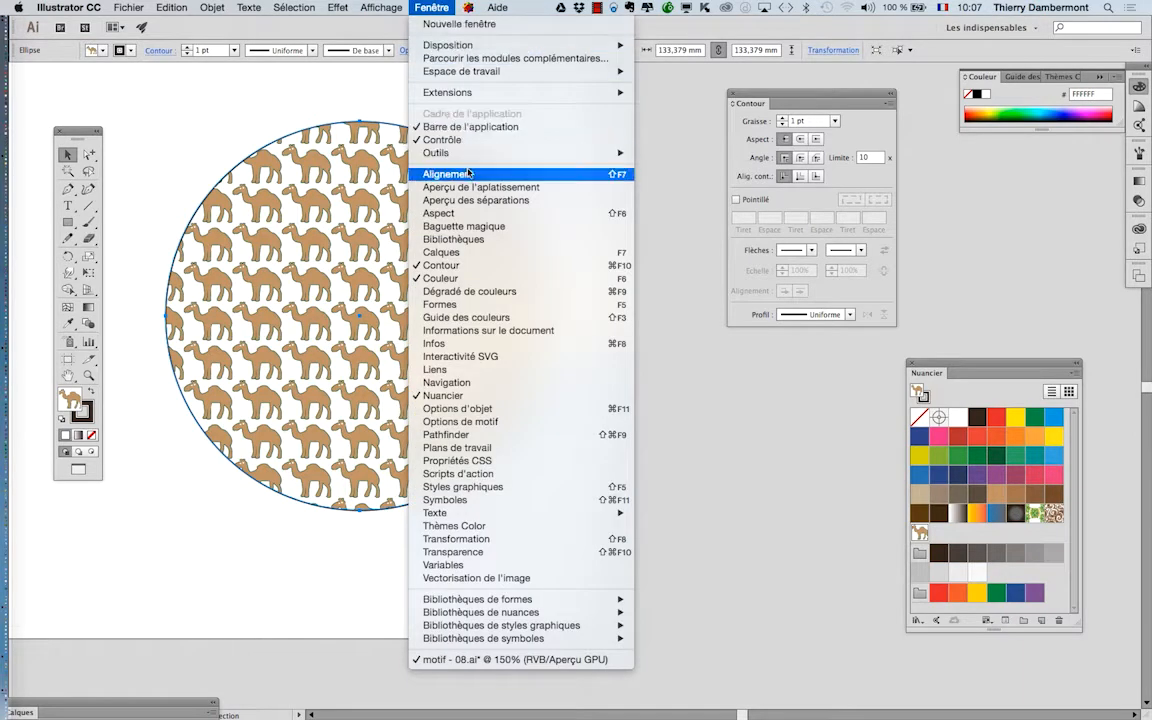
{"action": "left_click", "coordinate": [472, 213]}
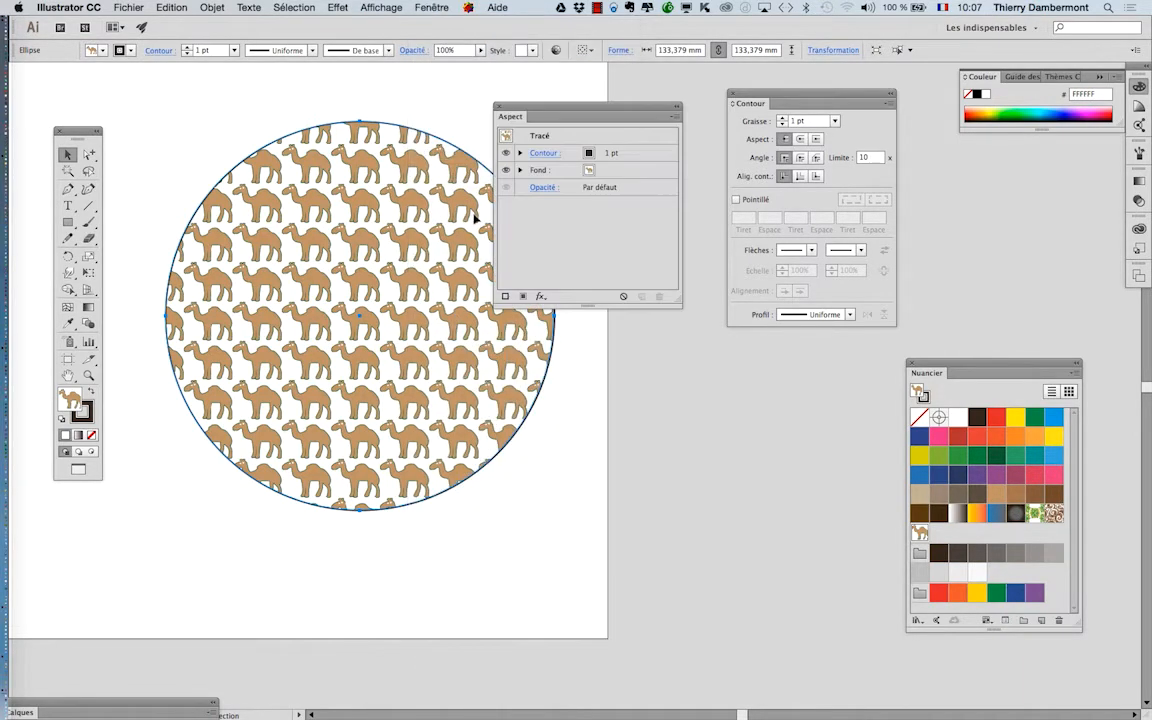
{"action": "left_click_drag", "start_coordinate": [555, 109], "coordinate": [637, 189]}
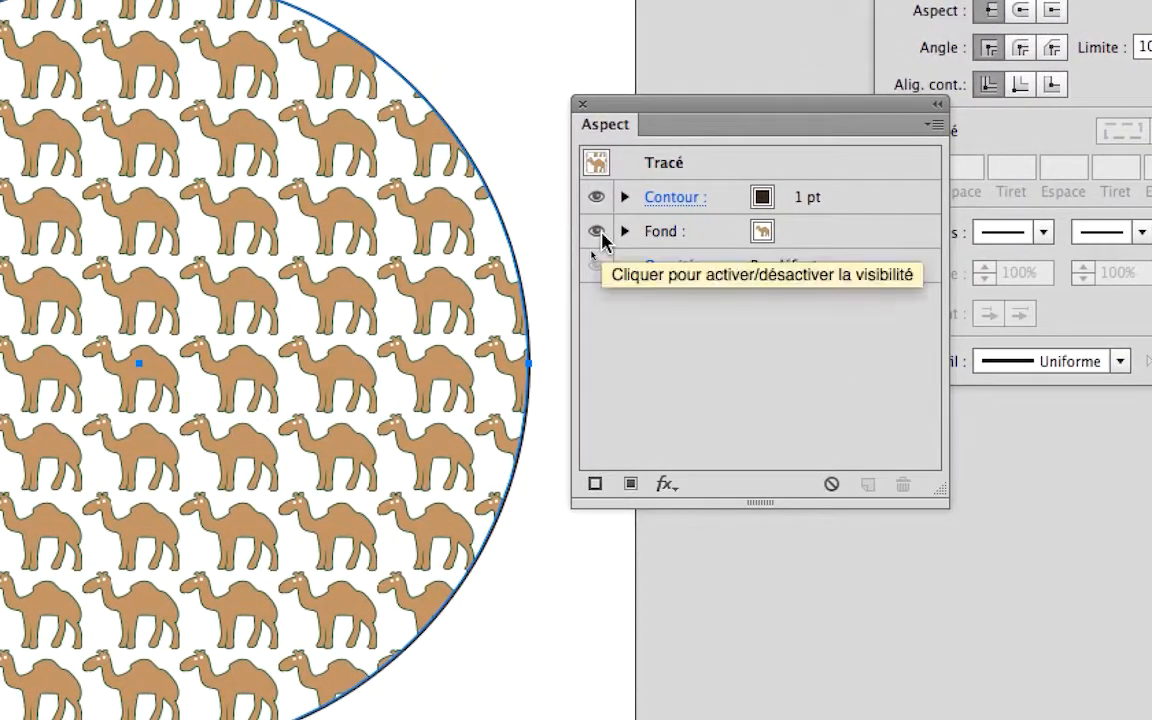
Step: Hide and show again the circle's camel pattern fill, and do the same with its stroke
{"action": "left_click", "coordinate": [597, 232]}
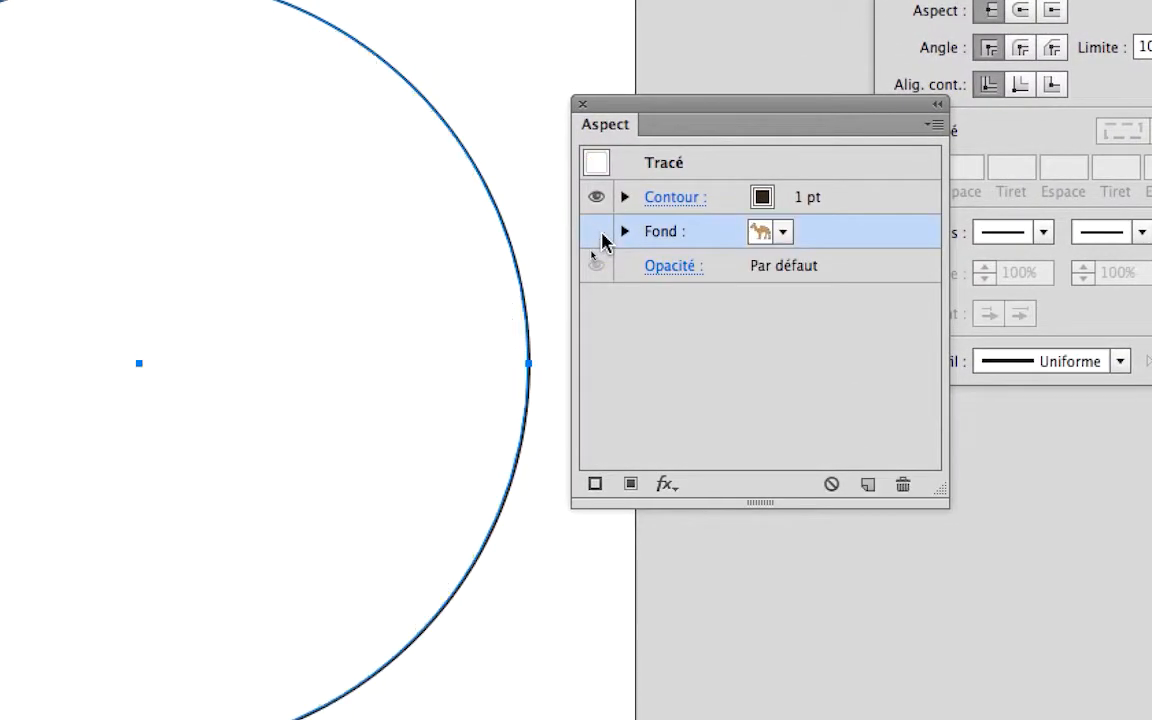
{"action": "left_click", "coordinate": [597, 232]}
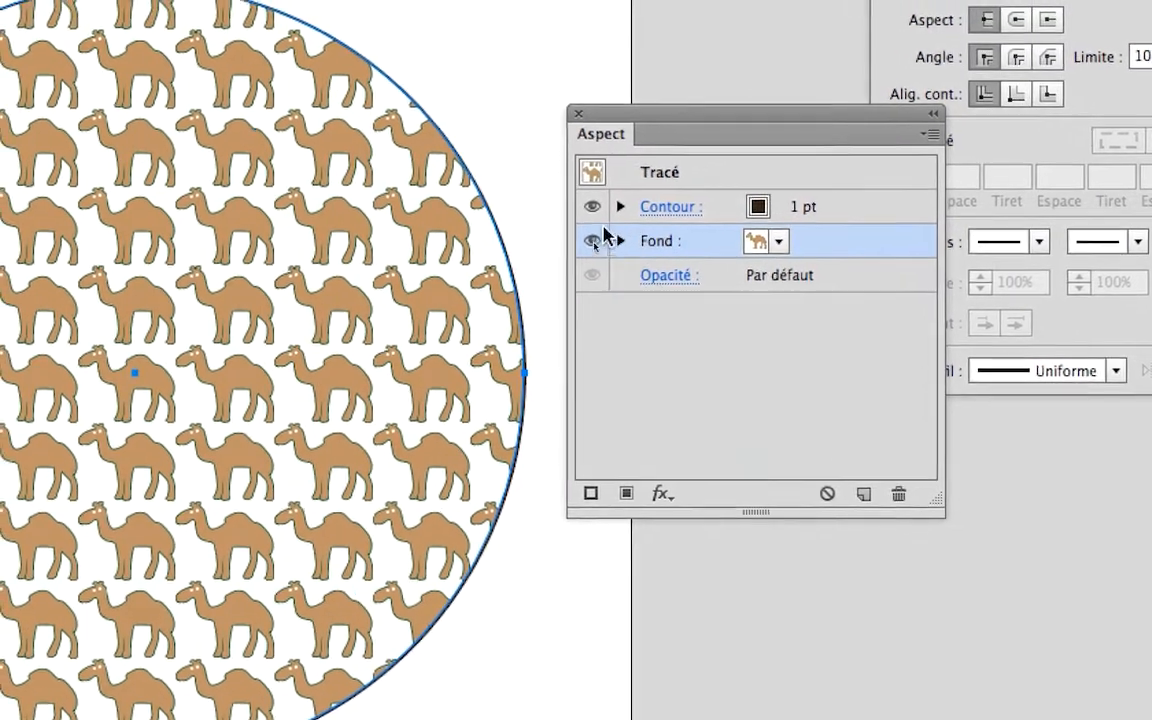
{"action": "left_click", "coordinate": [566, 197]}
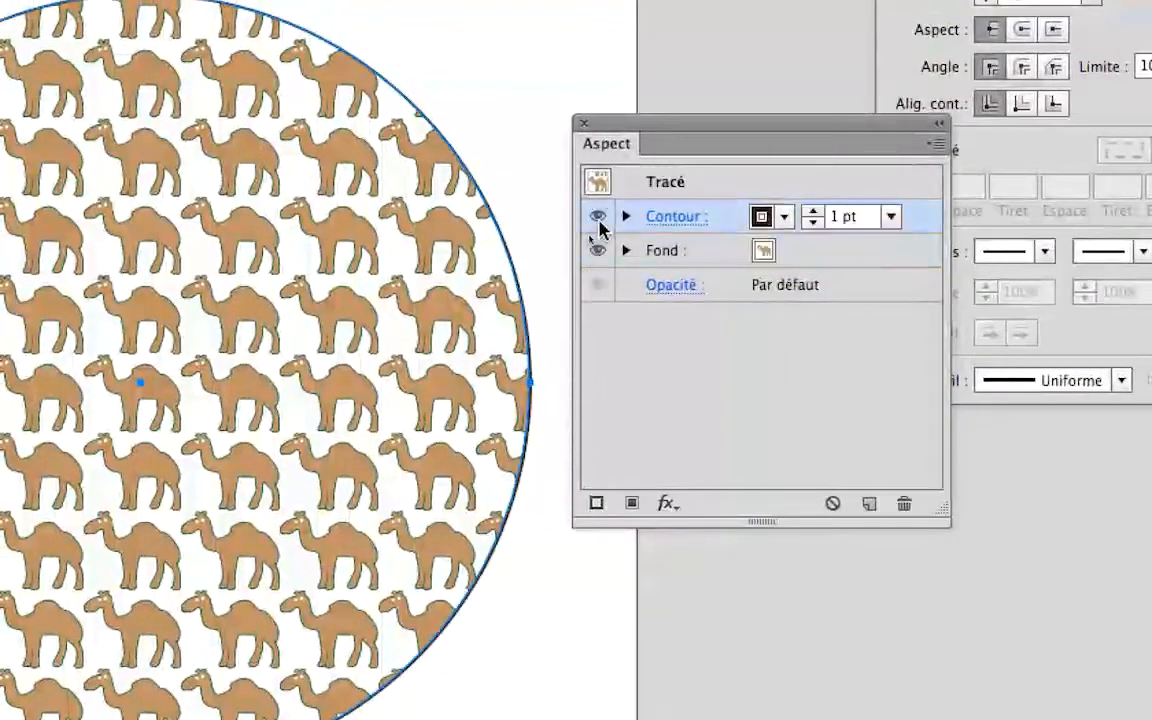
{"action": "left_click", "coordinate": [598, 220]}
{"action": "left_click", "coordinate": [597, 218]}
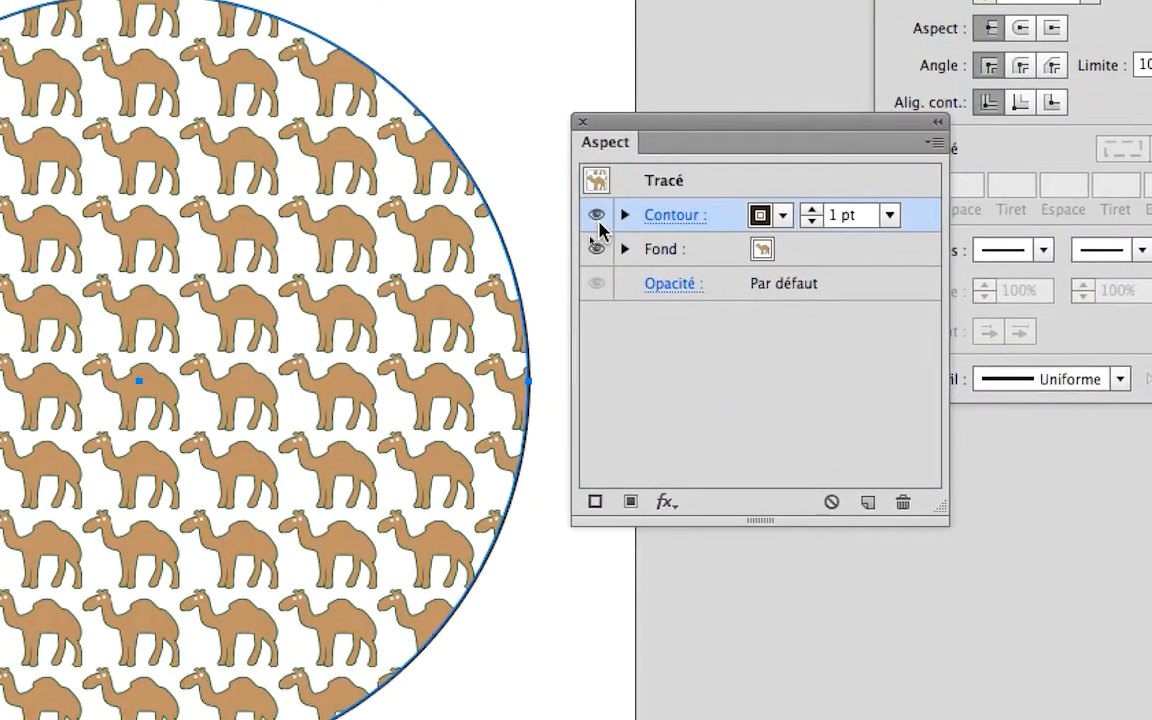
Step: Select the circle's pattern fill in its appearance attributes and add a new second fill
{"action": "left_click", "coordinate": [872, 259]}
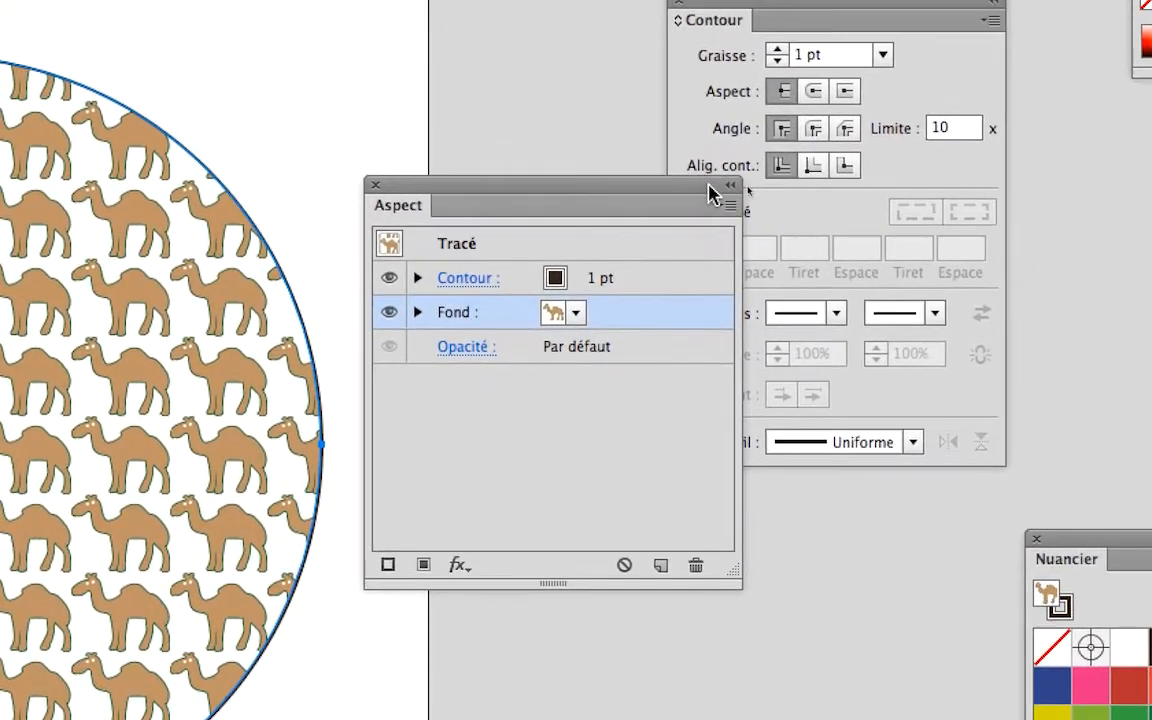
{"action": "left_click_drag", "start_coordinate": [709, 185], "coordinate": [76, 0]}
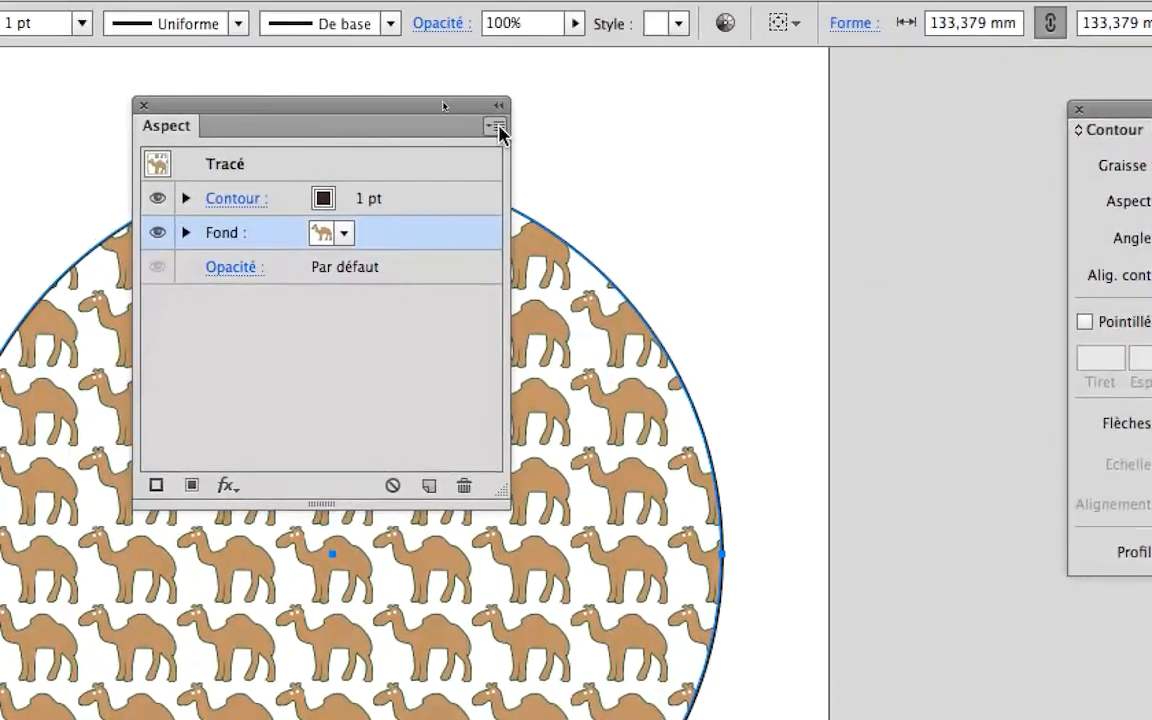
{"action": "left_click", "coordinate": [498, 131]}
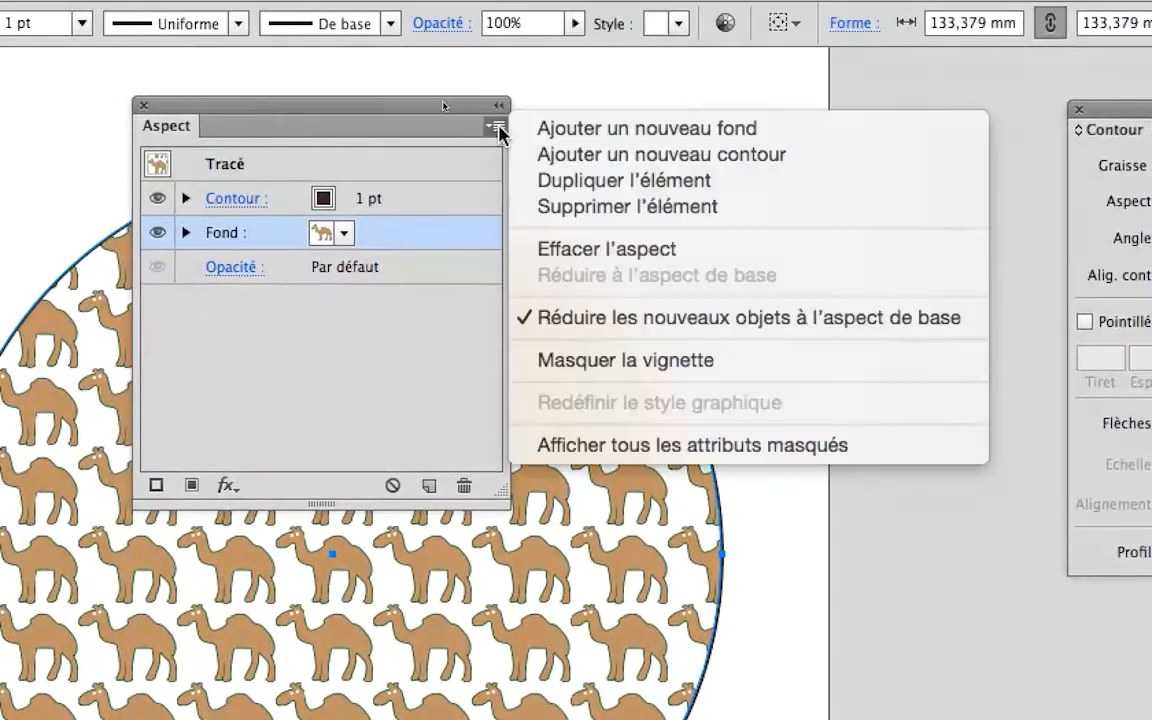
{"action": "left_click", "coordinate": [570, 128]}
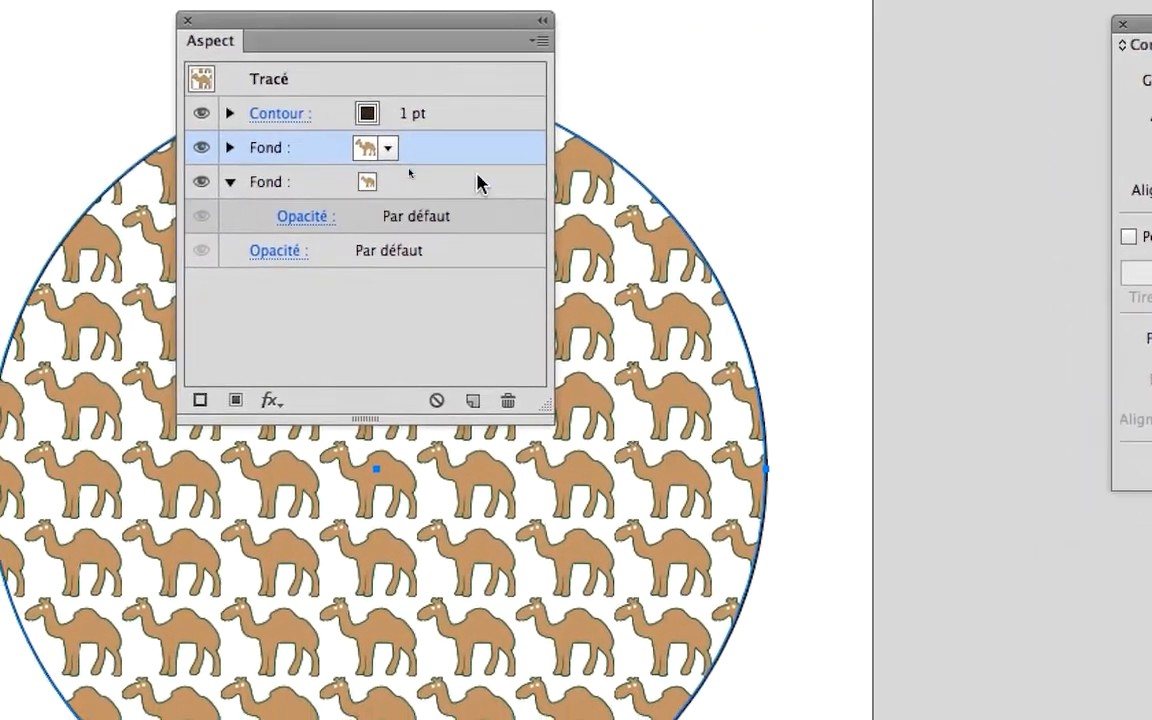
Step: Set the lower of the circle's two fills, beneath the camel pattern, to a solid dark green swatch
{"action": "left_click", "coordinate": [381, 268]}
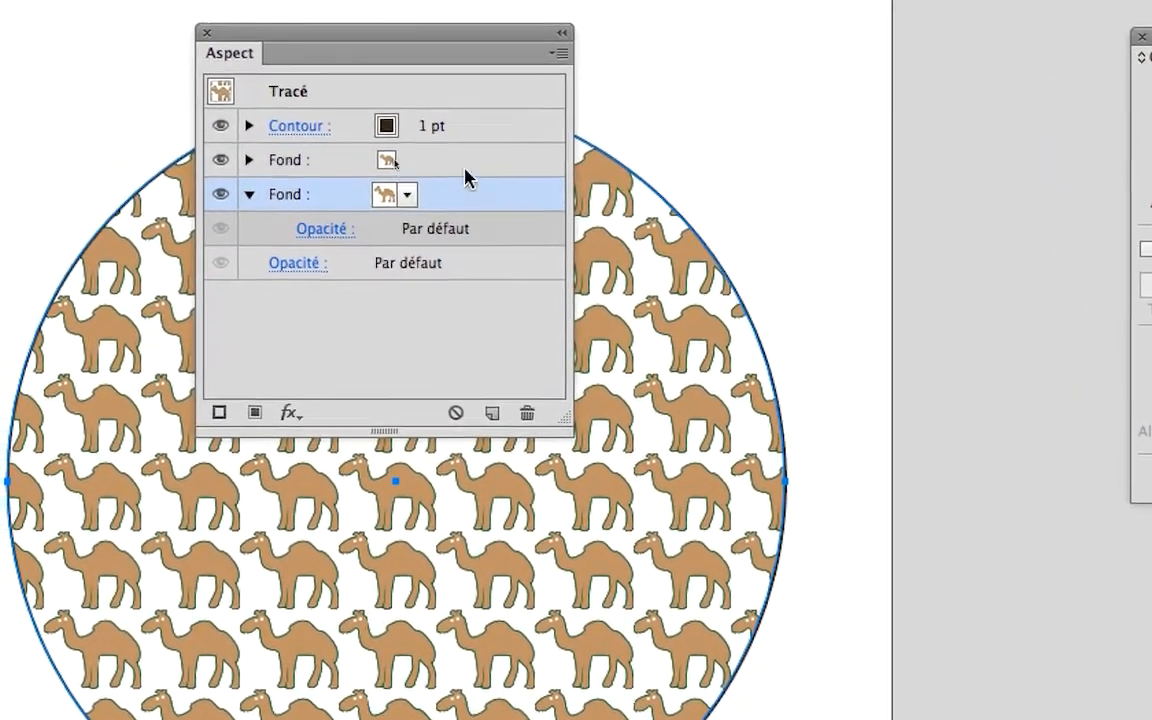
{"action": "left_click", "coordinate": [457, 153]}
{"action": "left_click", "coordinate": [461, 174]}
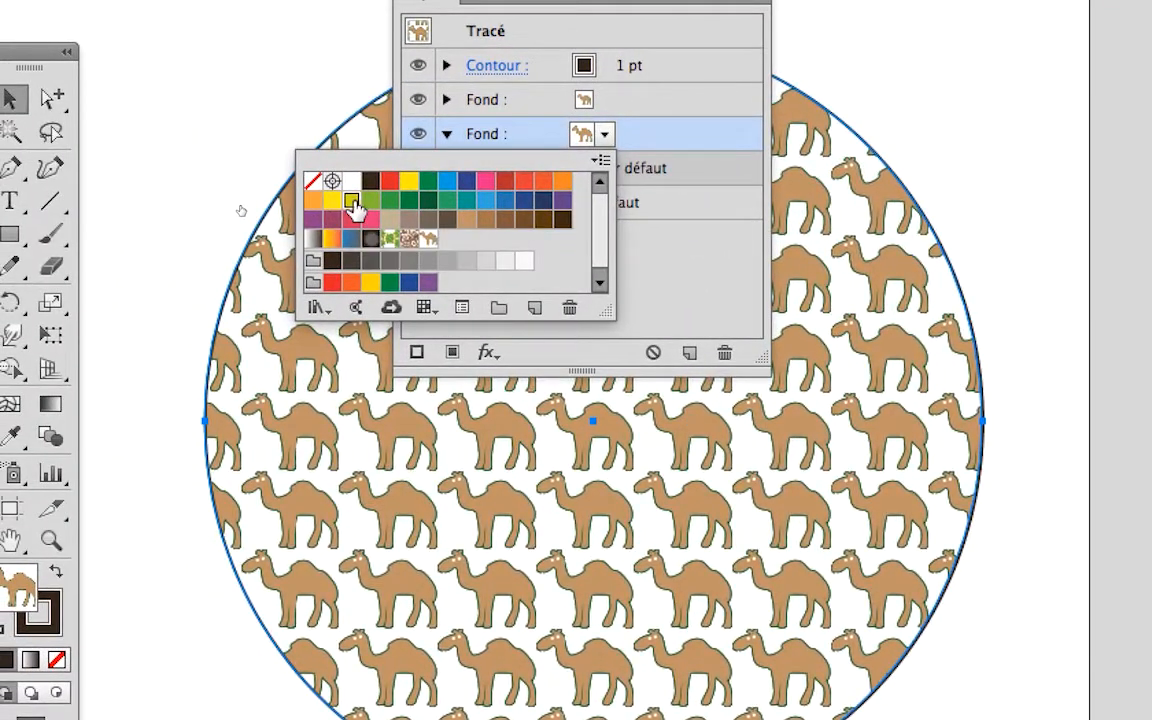
{"action": "left_click", "coordinate": [352, 203]}
{"action": "left_click", "coordinate": [409, 201]}
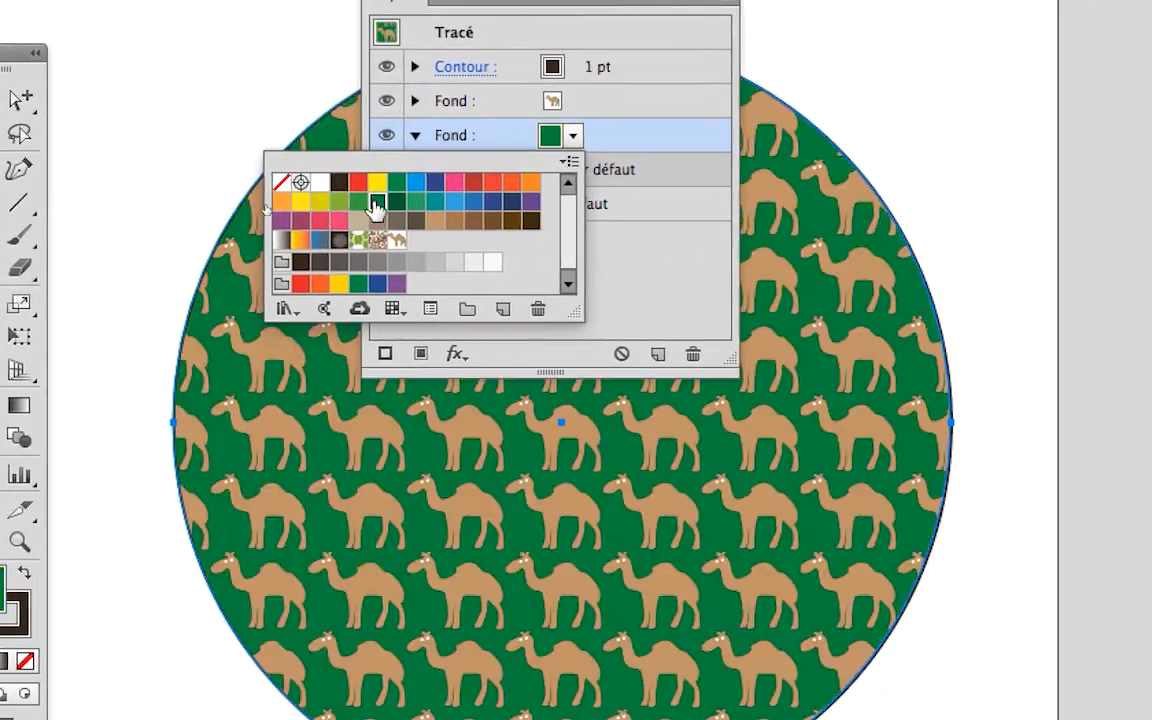
Step: Try lighter green, teal and several blues for the circle's lower fill, and settle on the dark green swatch
{"action": "left_click", "coordinate": [448, 201]}
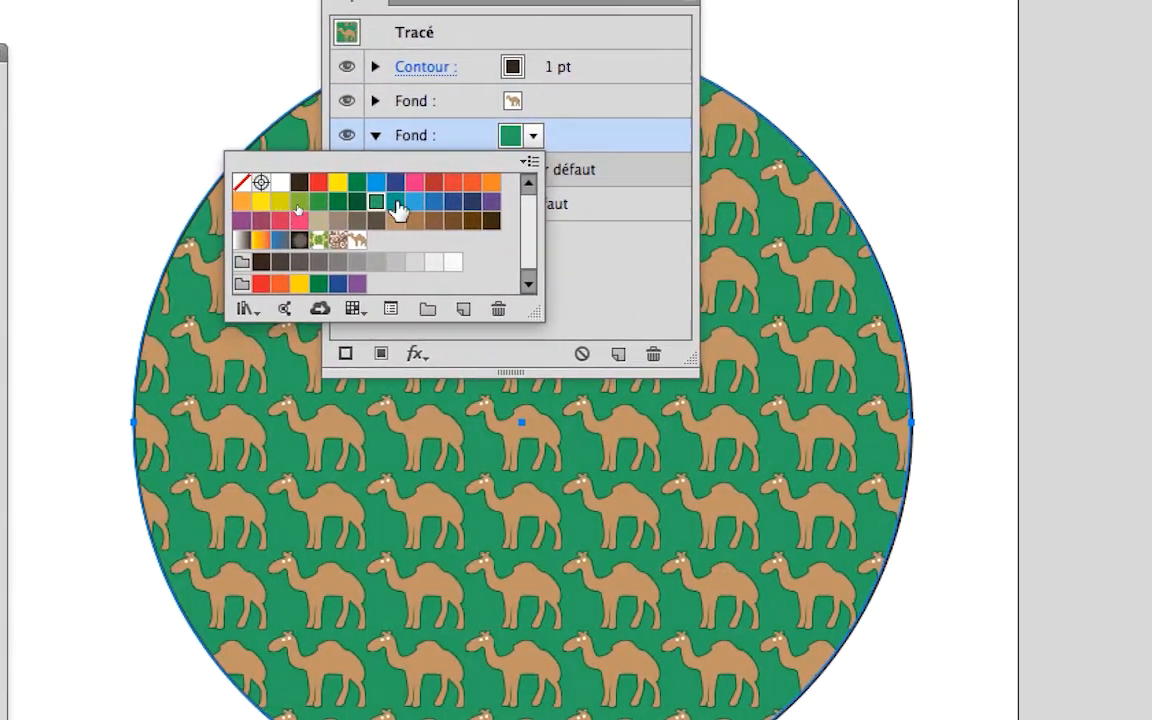
{"action": "left_click", "coordinate": [397, 204]}
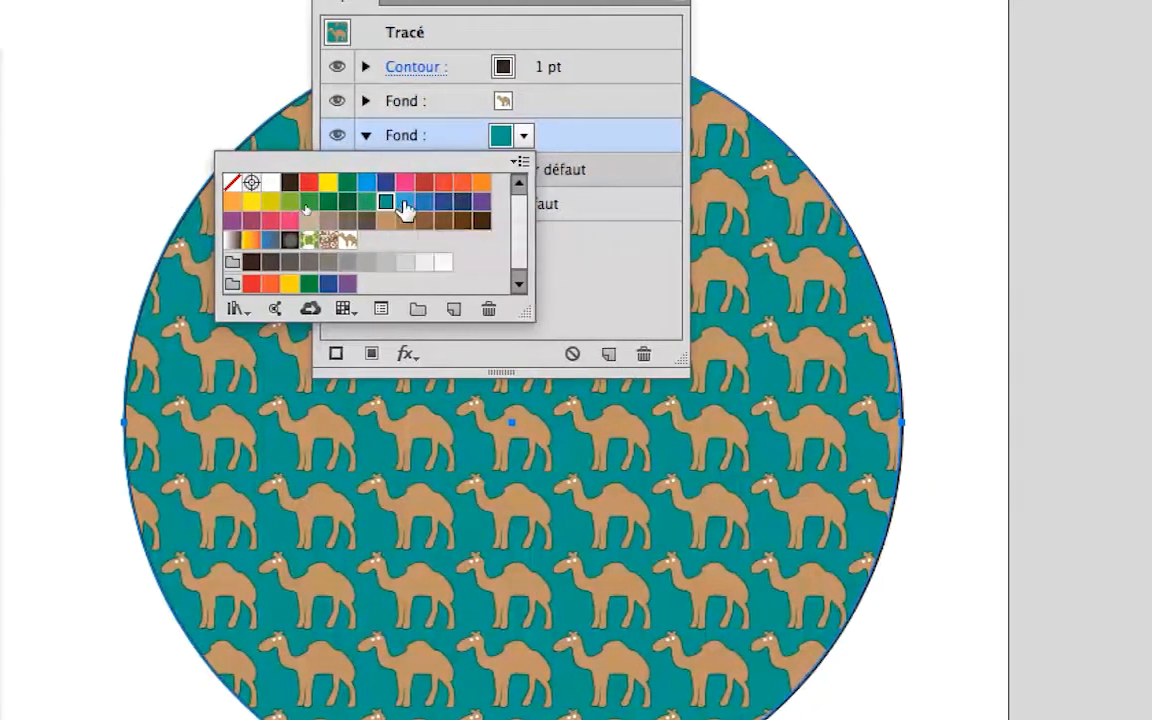
{"action": "left_click", "coordinate": [434, 203]}
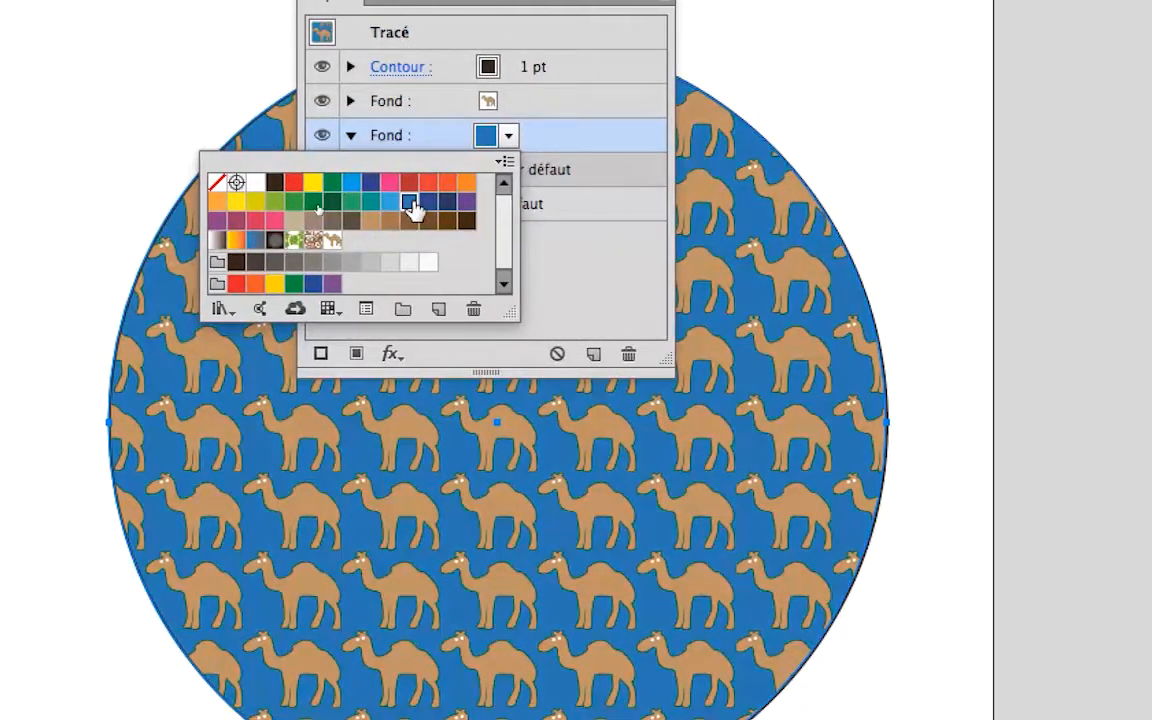
{"action": "left_click", "coordinate": [428, 203]}
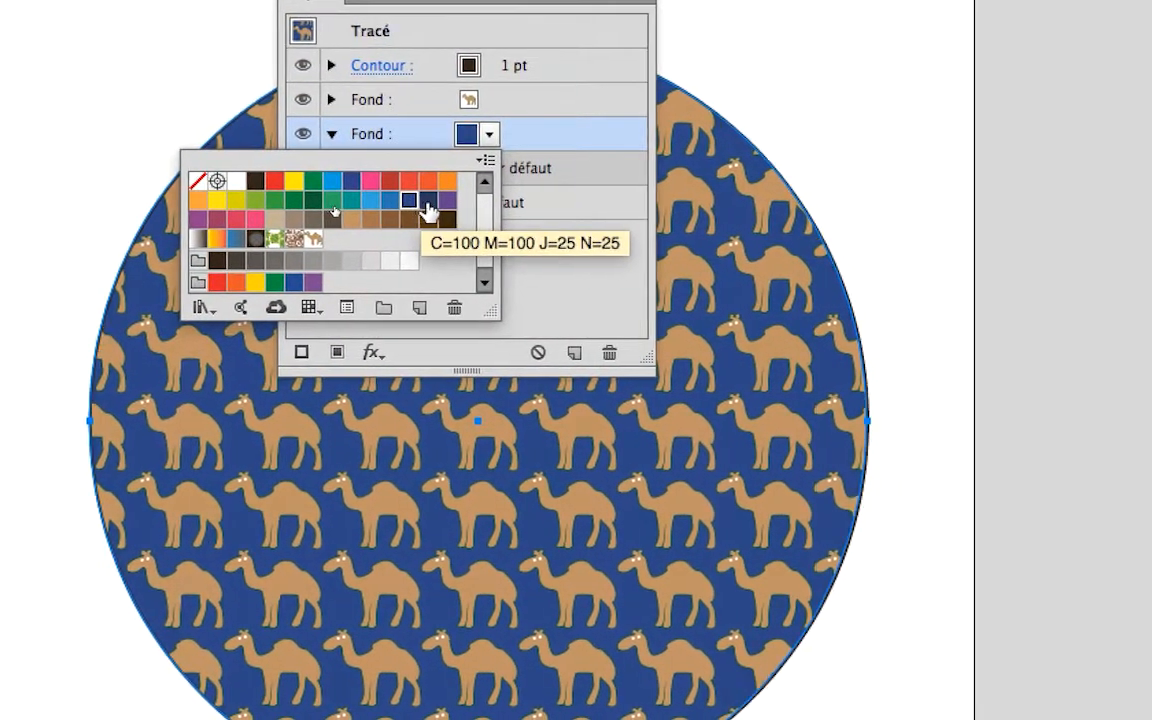
{"action": "left_click", "coordinate": [428, 205]}
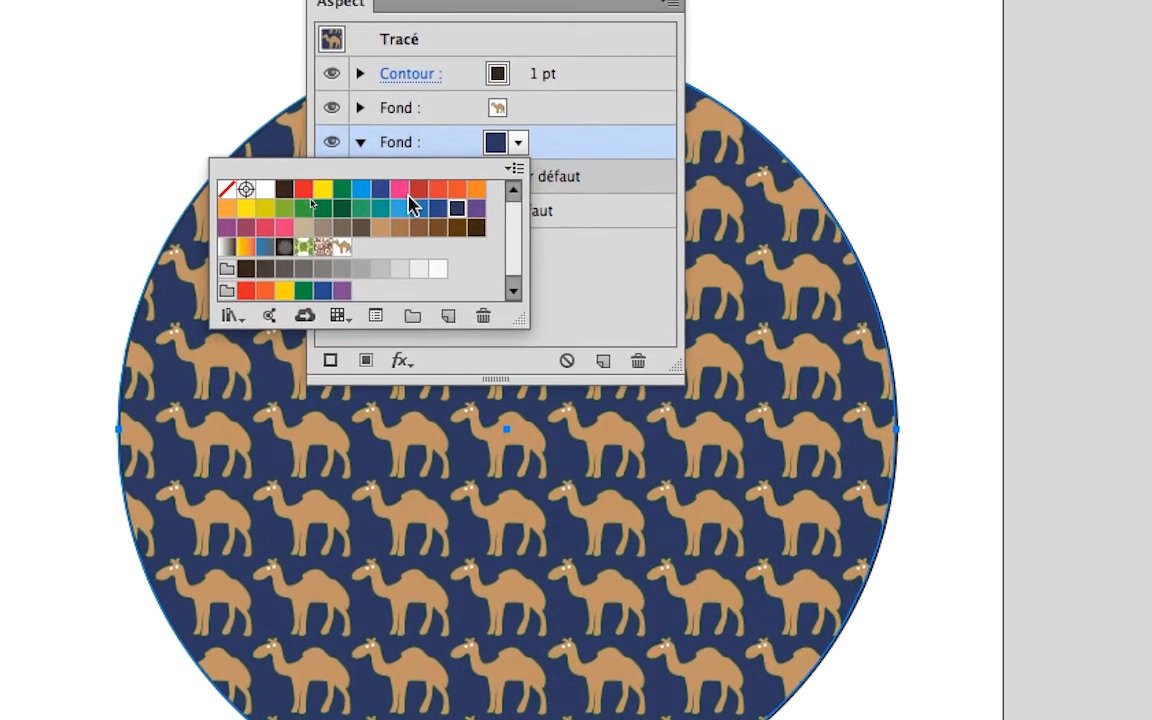
{"action": "left_click", "coordinate": [366, 201]}
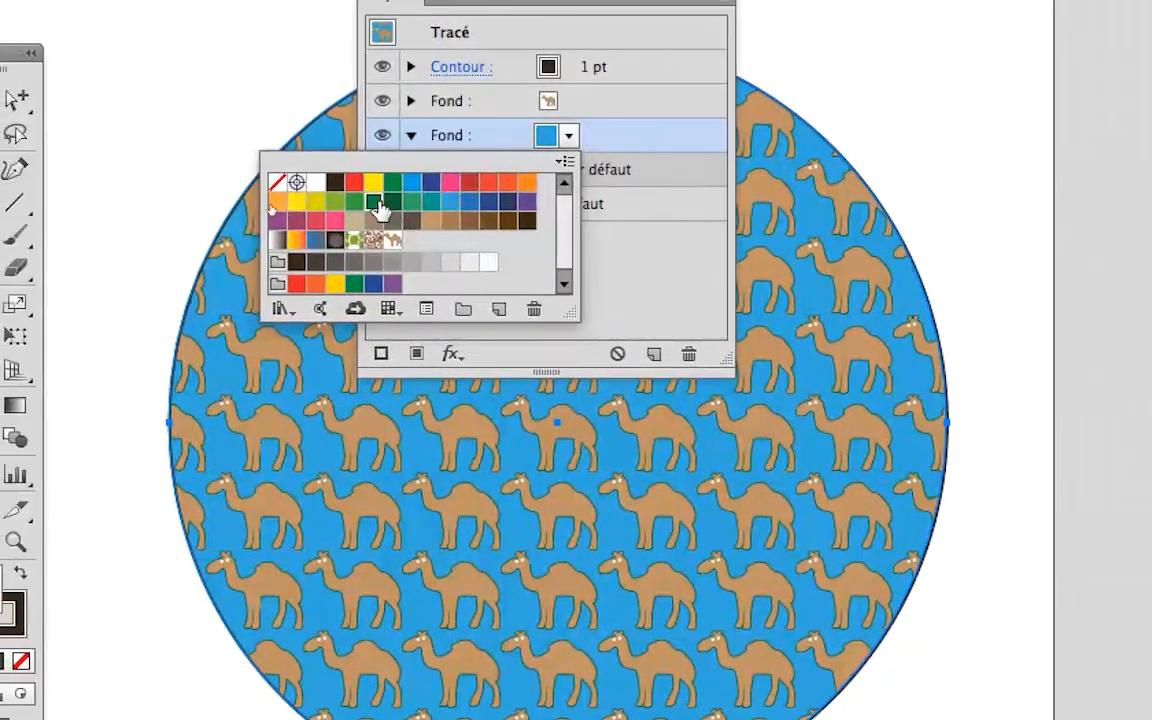
{"action": "left_click", "coordinate": [342, 200]}
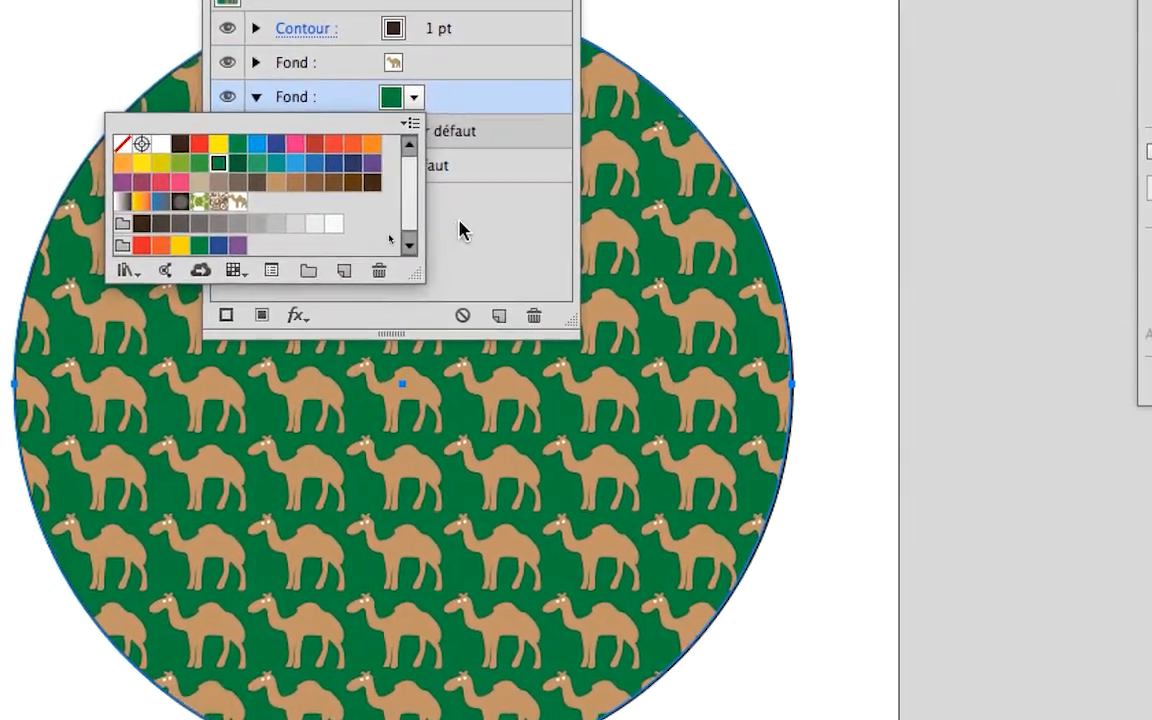
{"action": "left_click", "coordinate": [610, 265]}
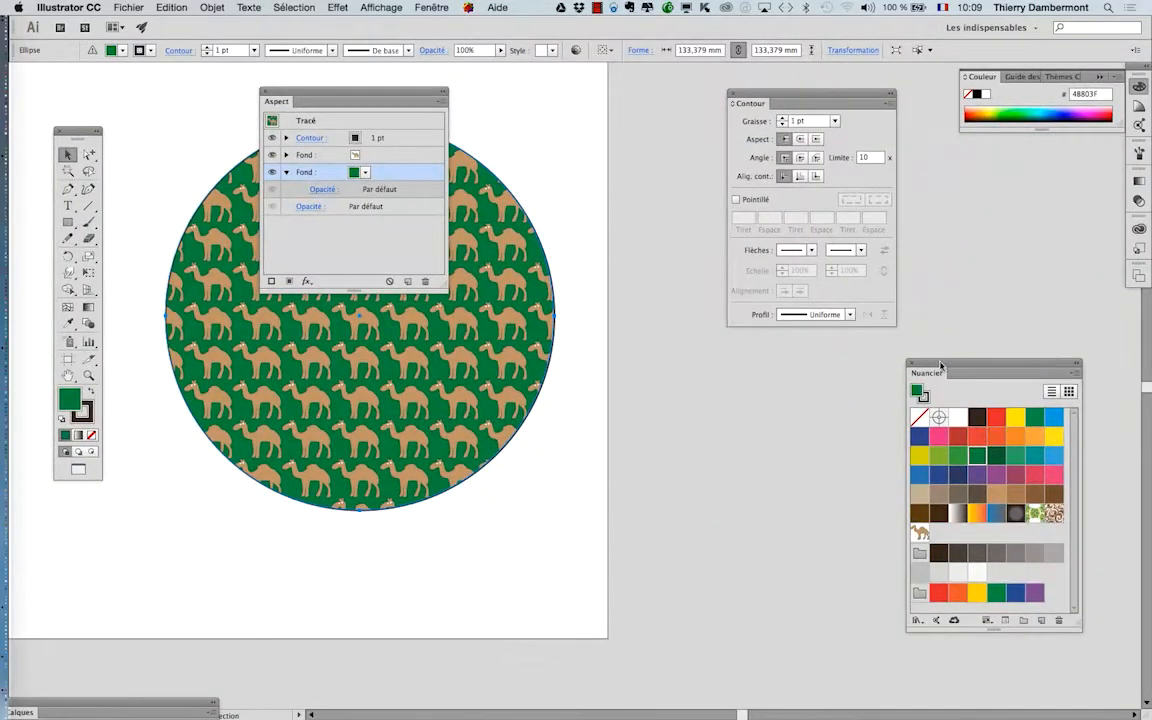
Step: Open the Feuillage gradient swatch library beside the circle and enlarge it to show all its gradients
{"action": "left_click_drag", "start_coordinate": [940, 366], "coordinate": [551, 106]}
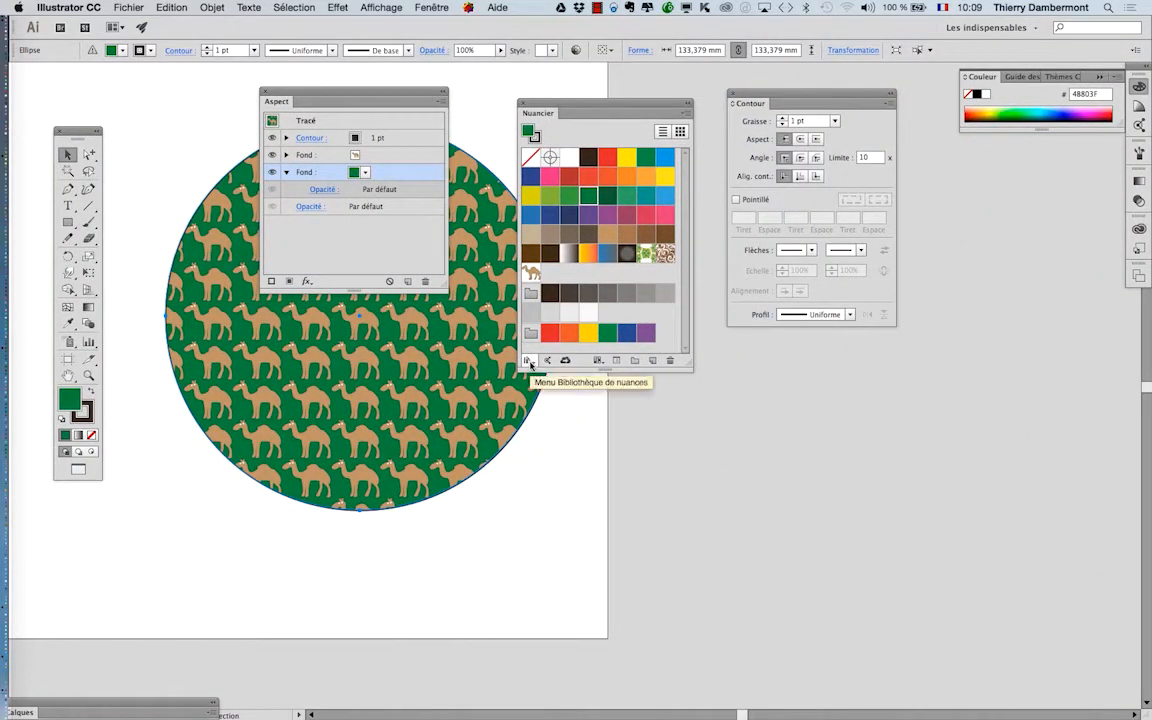
{"action": "left_click_drag", "start_coordinate": [543, 371], "coordinate": [543, 406]}
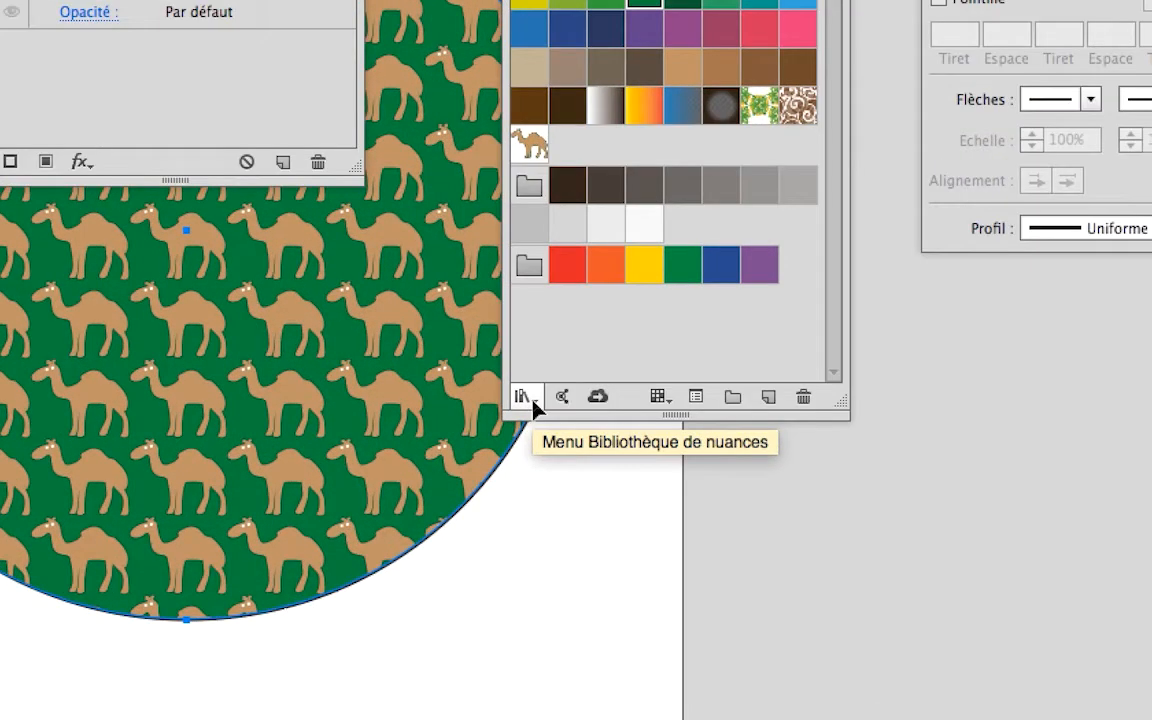
{"action": "left_click", "coordinate": [533, 401]}
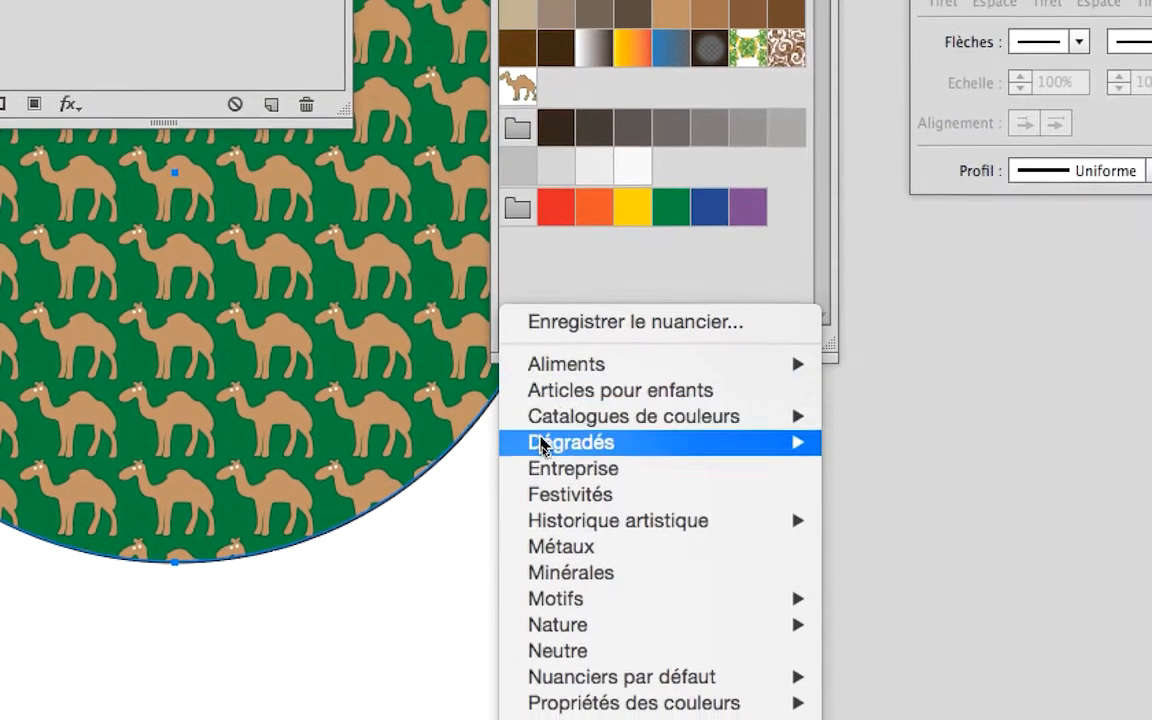
{"action": "mouse_move", "coordinate": [561, 515]}
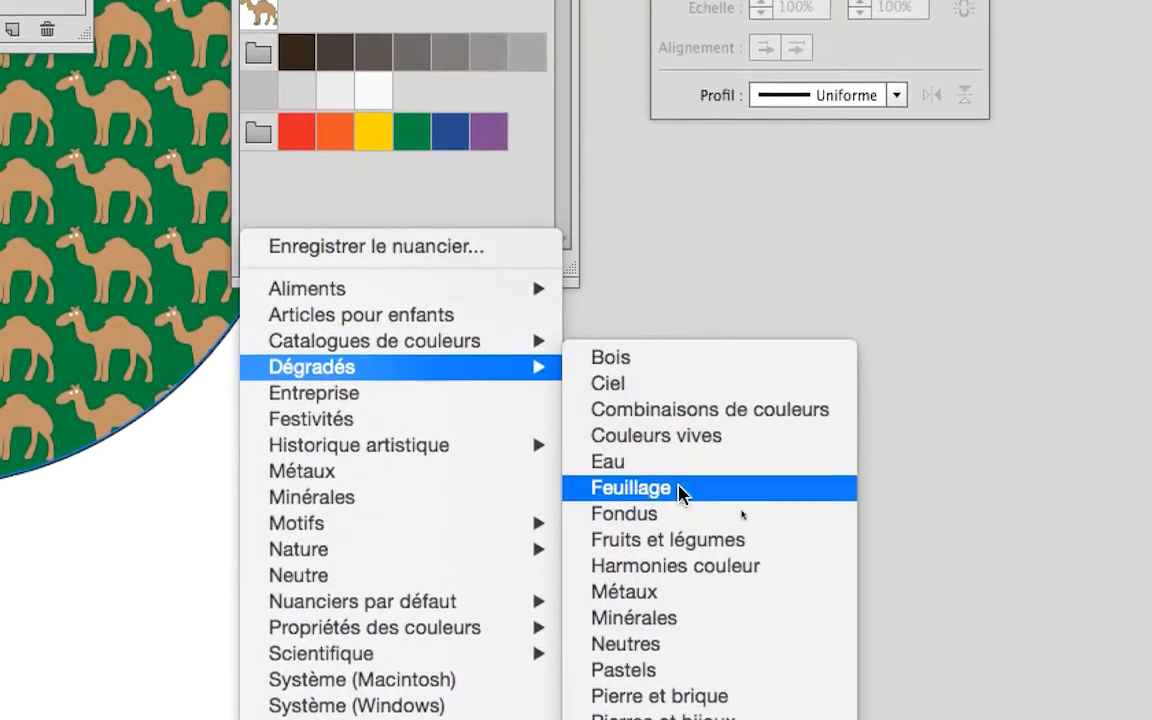
{"action": "left_click", "coordinate": [680, 494]}
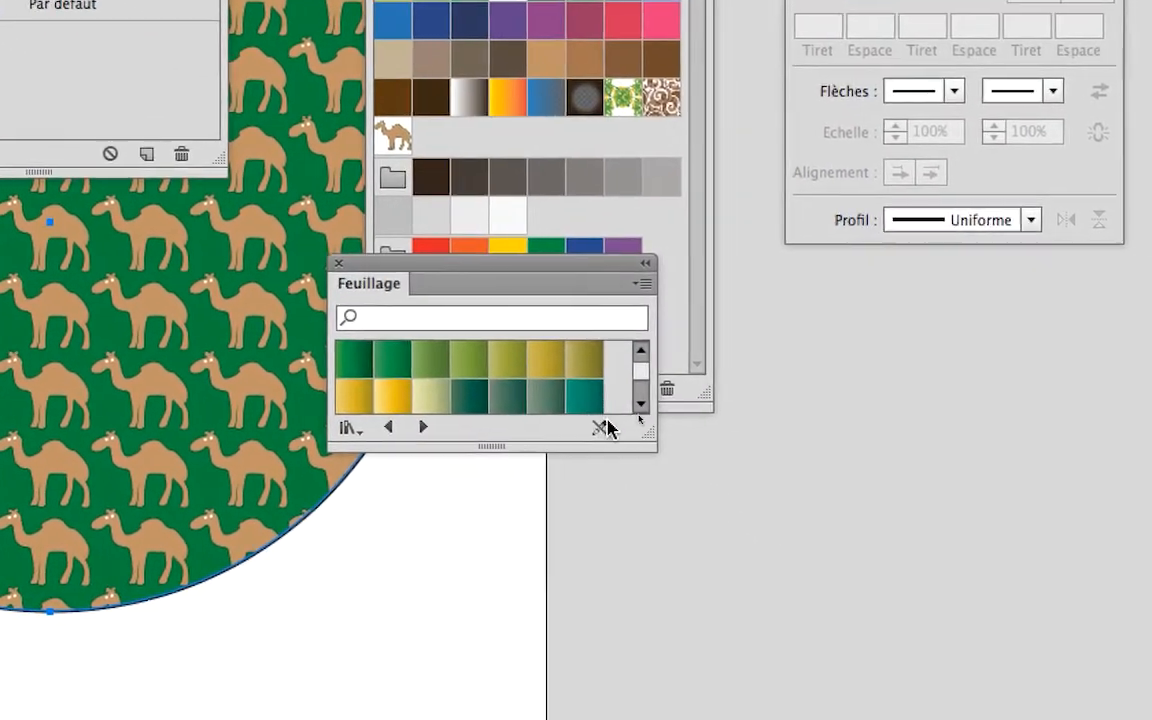
{"action": "left_click_drag", "start_coordinate": [648, 433], "coordinate": [657, 657]}
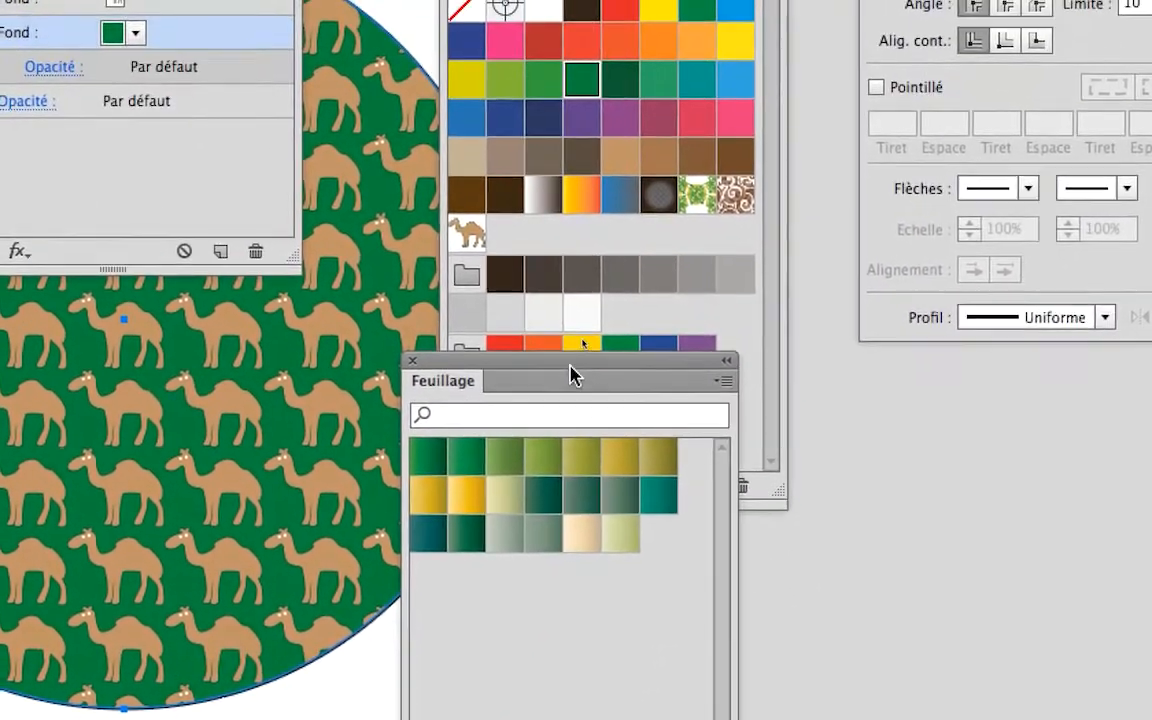
Step: Apply the beige Feuillage 19 gradient to the circle's lower fill and move the floating panels clear of the circle
{"action": "left_click_drag", "start_coordinate": [503, 200], "coordinate": [185, 157]}
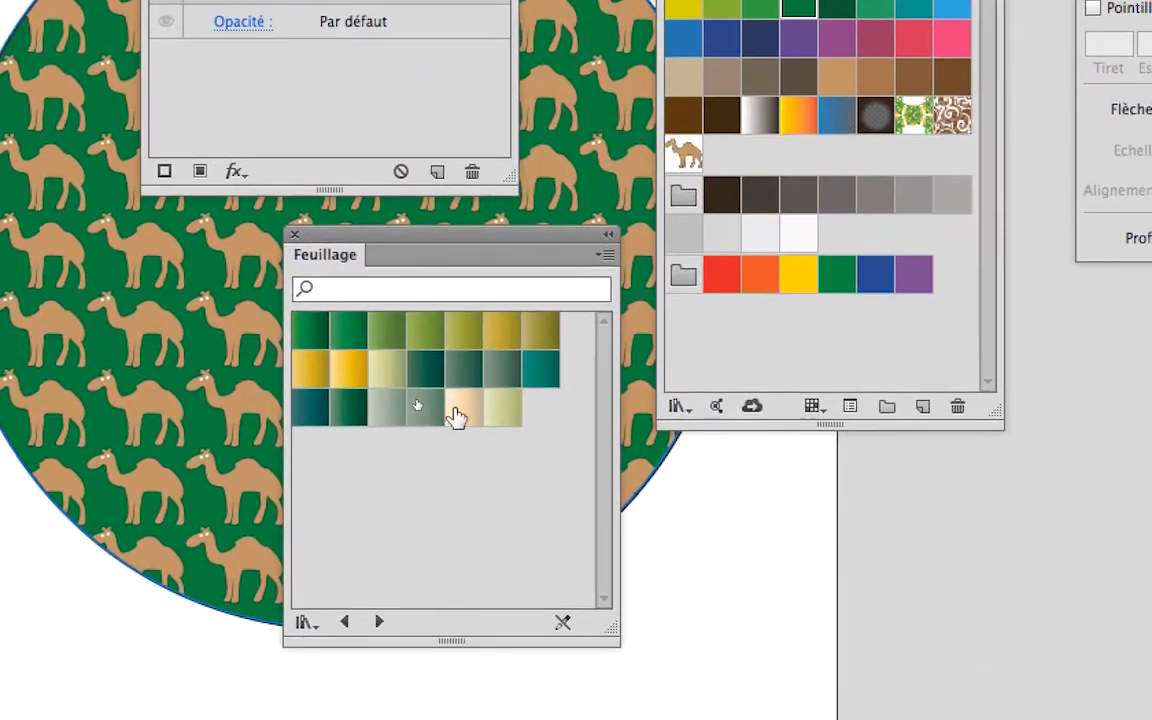
{"action": "left_click", "coordinate": [474, 522]}
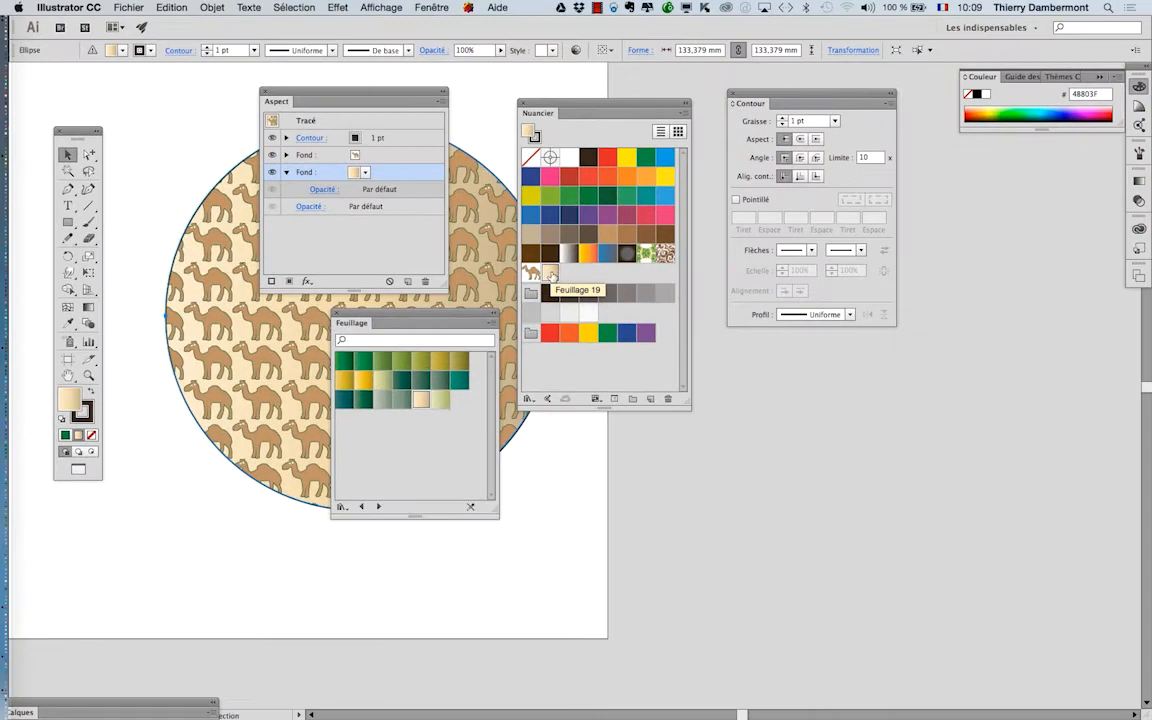
{"action": "left_click_drag", "start_coordinate": [444, 321], "coordinate": [840, 494]}
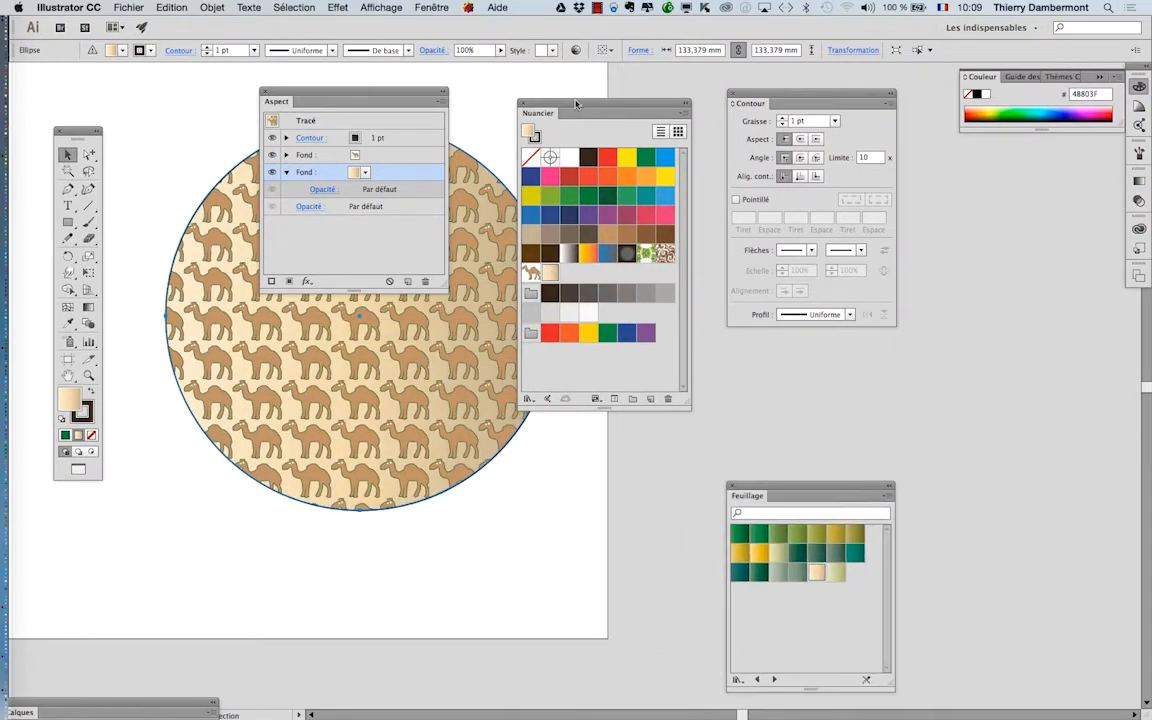
{"action": "left_click_drag", "start_coordinate": [576, 103], "coordinate": [1028, 305]}
{"action": "left_click_drag", "start_coordinate": [387, 94], "coordinate": [289, 557]}
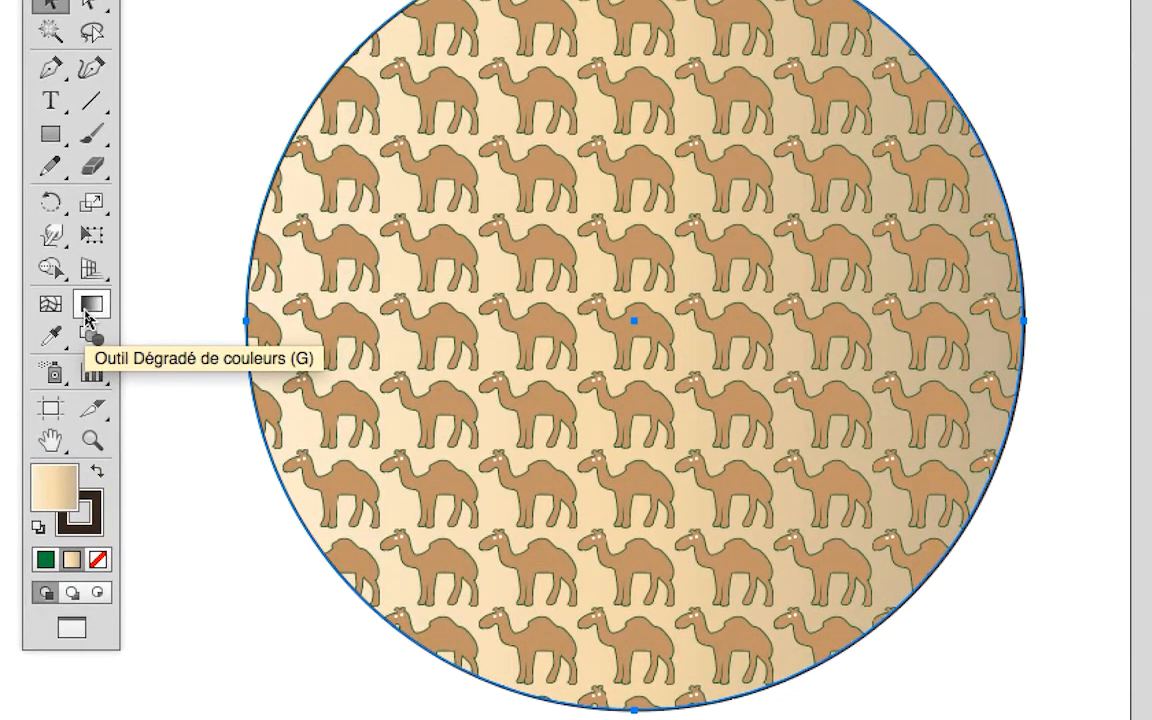
Step: Redraw the lower fill's gradient with the Gradient tool, steeply downward from the circle's upper part to its bottom edge at about -75.1°
{"action": "left_click", "coordinate": [88, 314]}
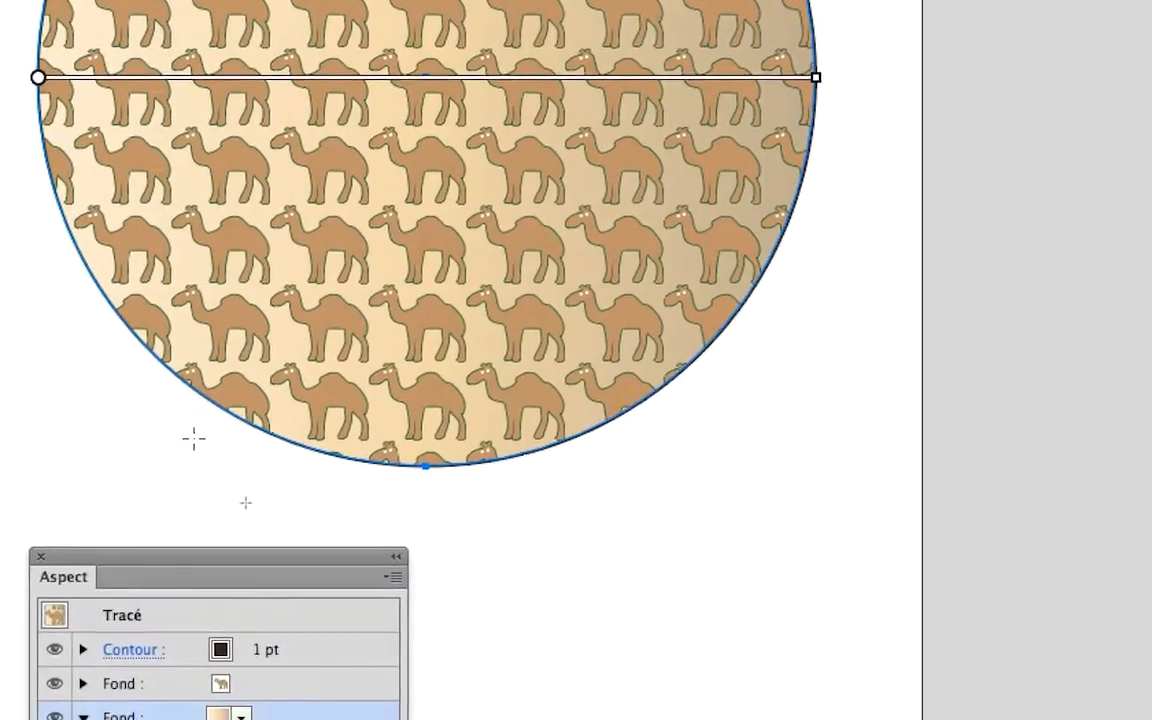
{"action": "left_click_drag", "start_coordinate": [411, 709], "coordinate": [601, 77]}
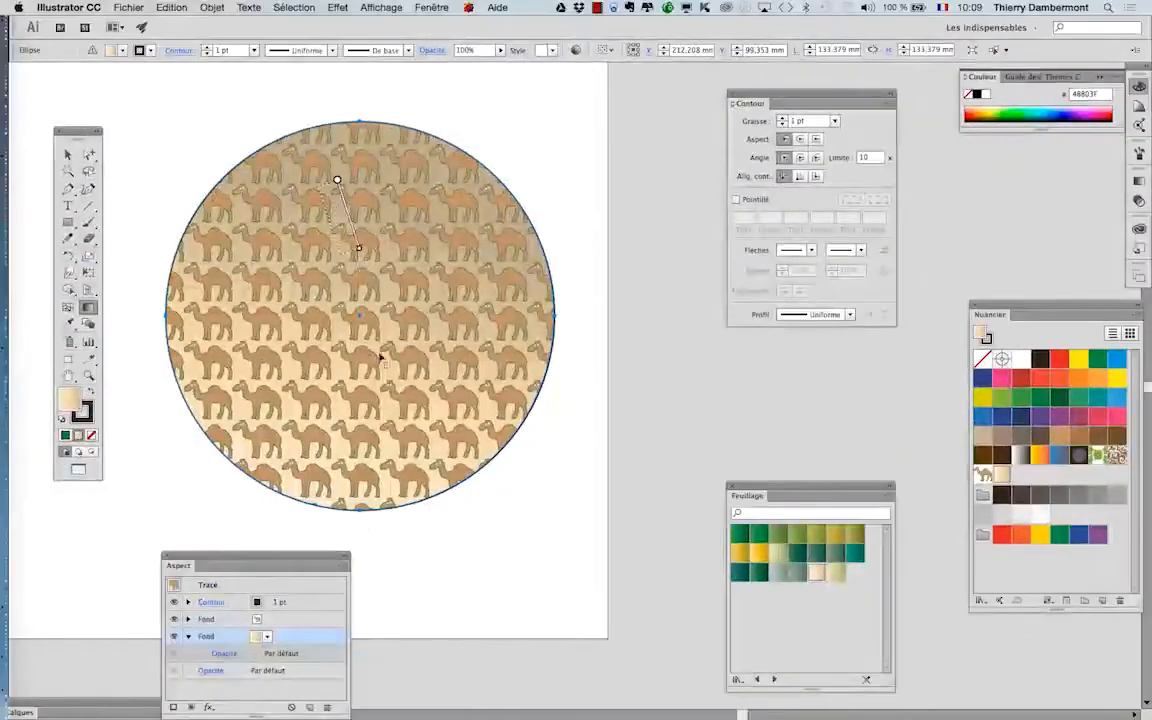
{"action": "left_click_drag", "start_coordinate": [325, 183], "coordinate": [409, 499]}
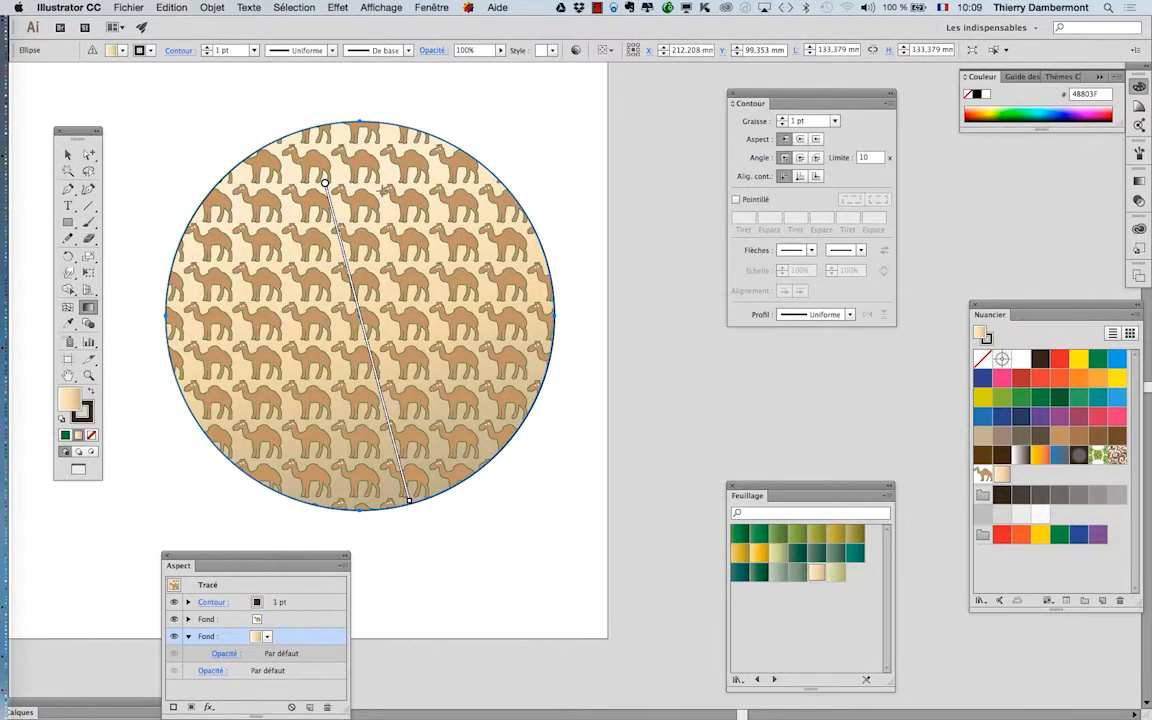
Step: Try Feuillage 11 and several other green and olive gradients on the circle's lower fill, and return to the beige one
{"action": "left_click", "coordinate": [432, 7]}
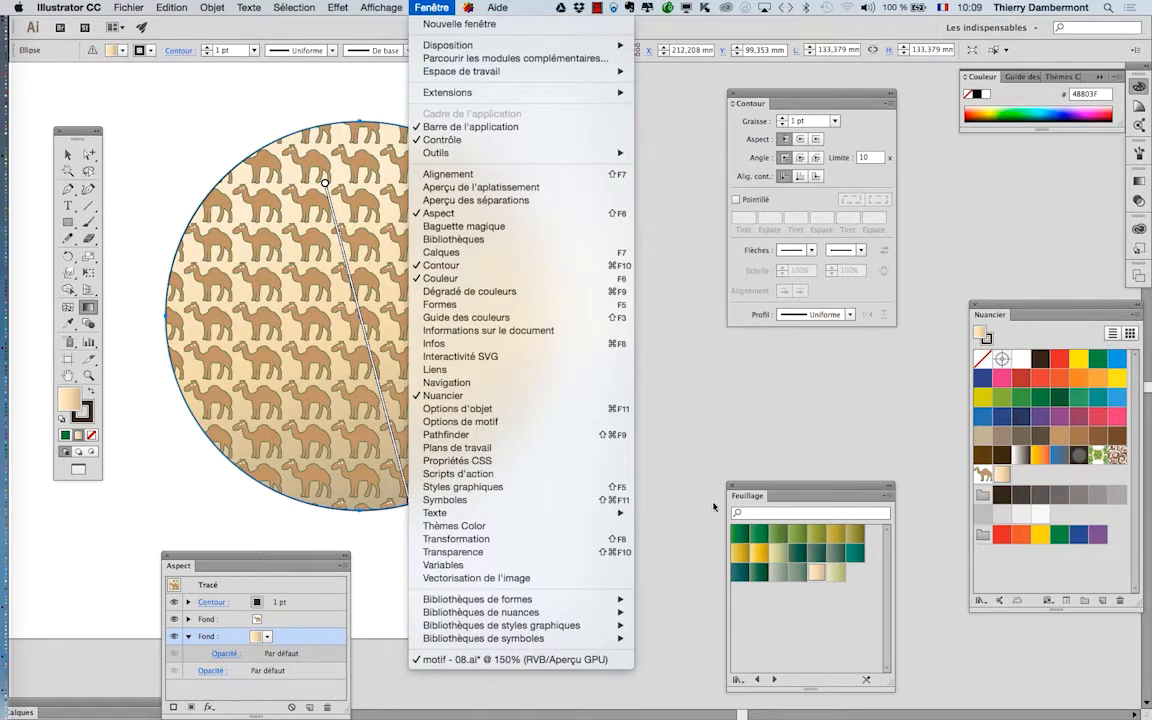
{"action": "left_click", "coordinate": [771, 585]}
{"action": "left_click", "coordinate": [796, 555]}
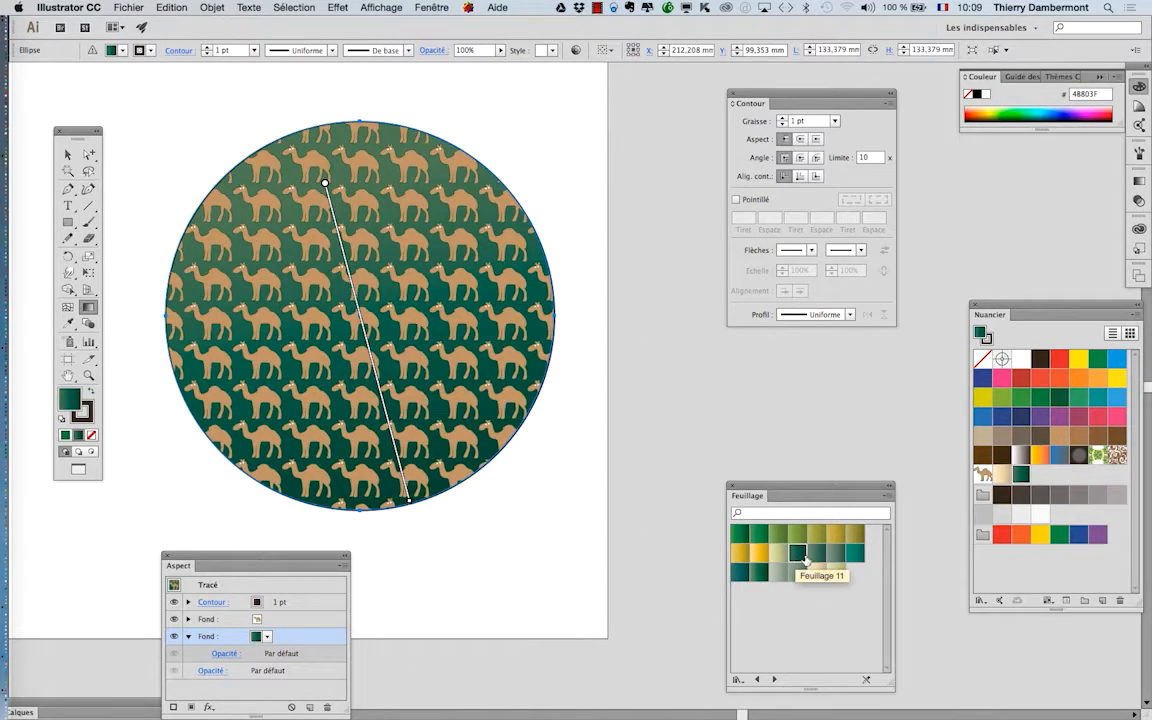
{"action": "left_click", "coordinate": [817, 555]}
{"action": "left_click", "coordinate": [834, 537]}
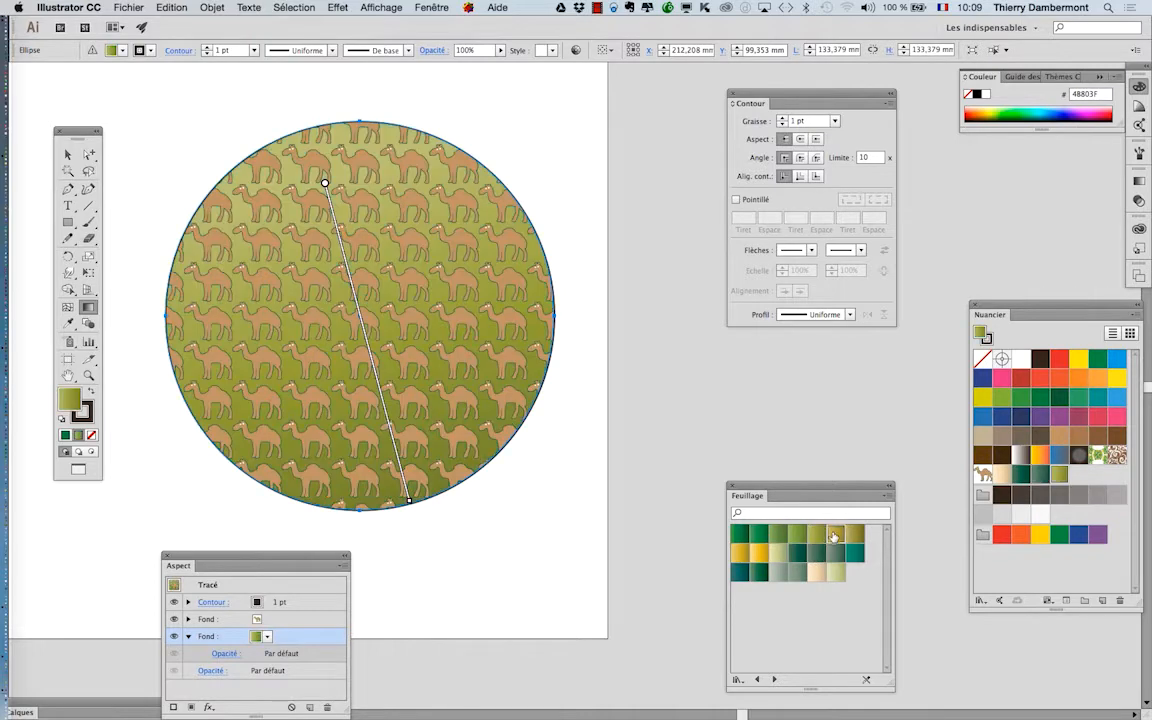
{"action": "left_click", "coordinate": [814, 541]}
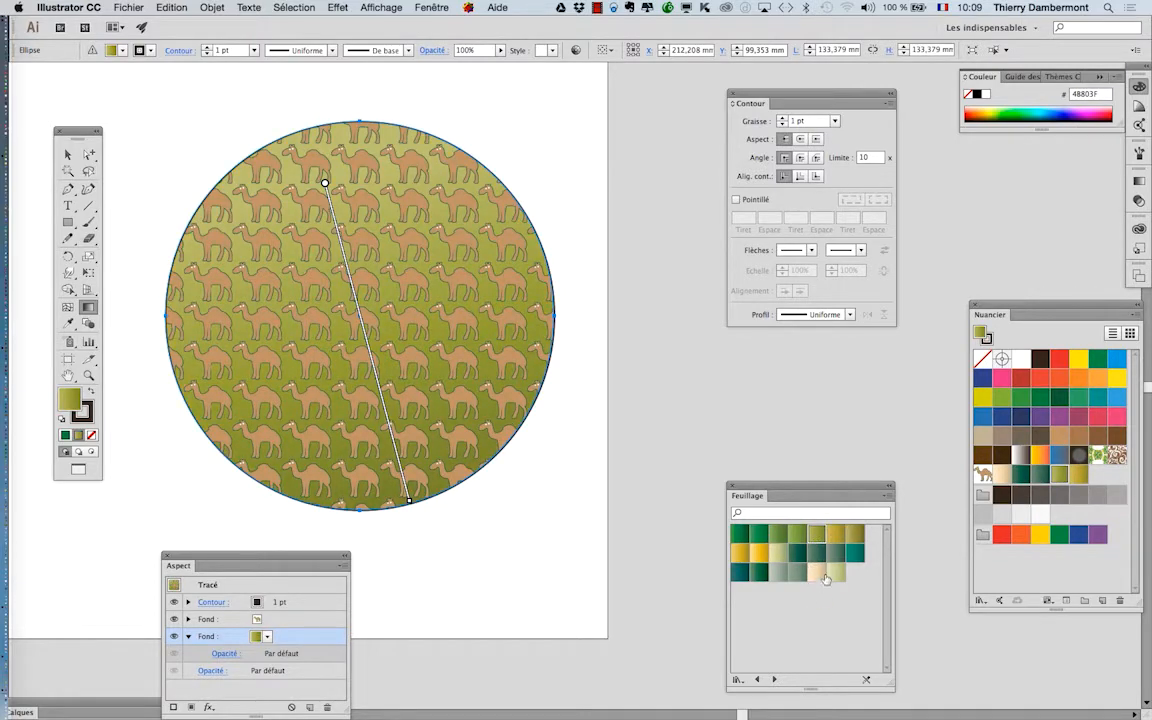
{"action": "left_click", "coordinate": [822, 574]}
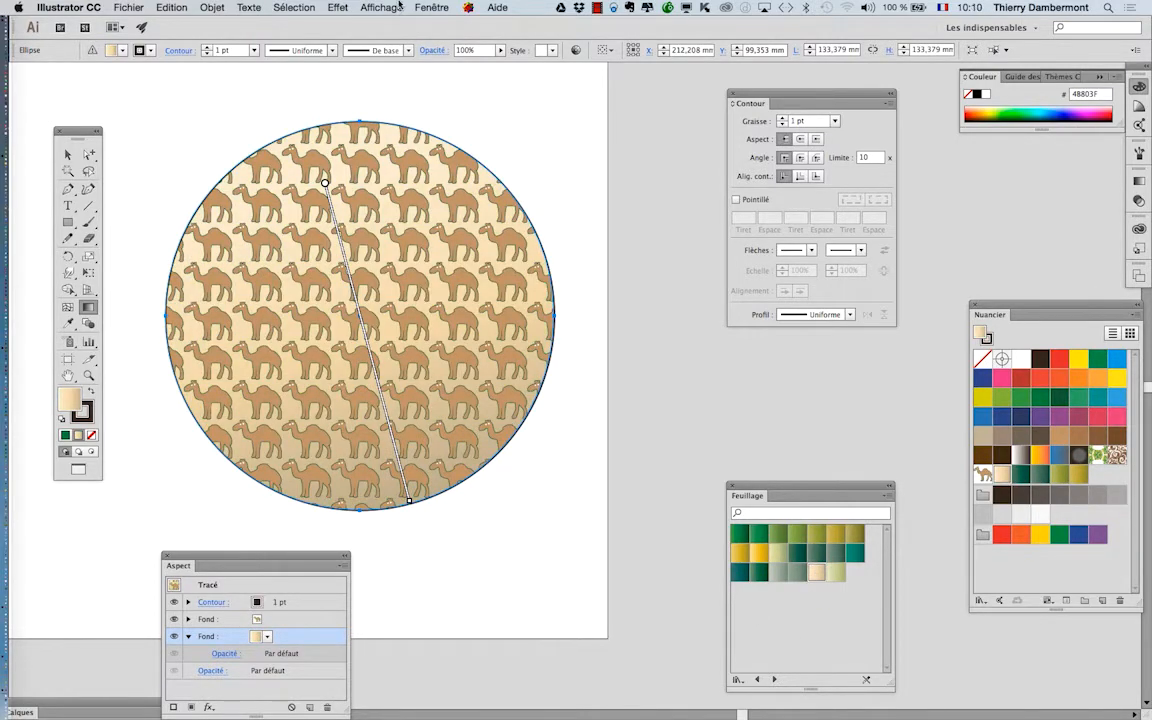
Step: Show the Dégradé de couleurs settings and place them over the upper part of the circle
{"action": "left_click", "coordinate": [431, 7]}
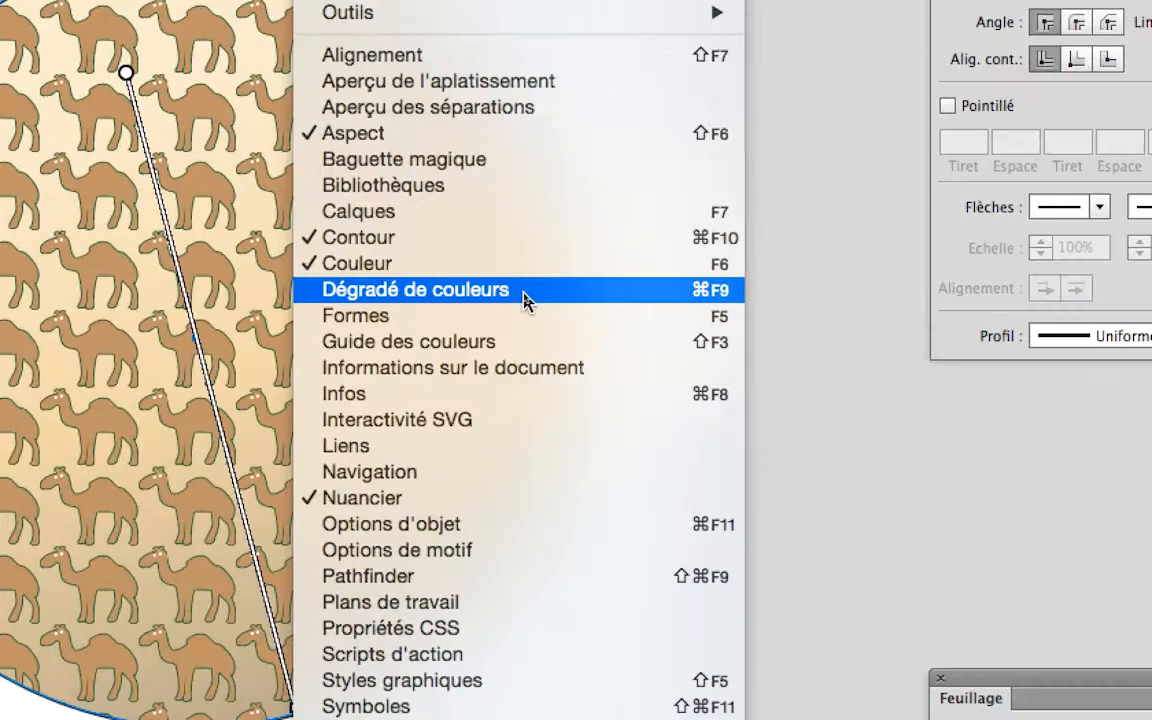
{"action": "left_click", "coordinate": [523, 290]}
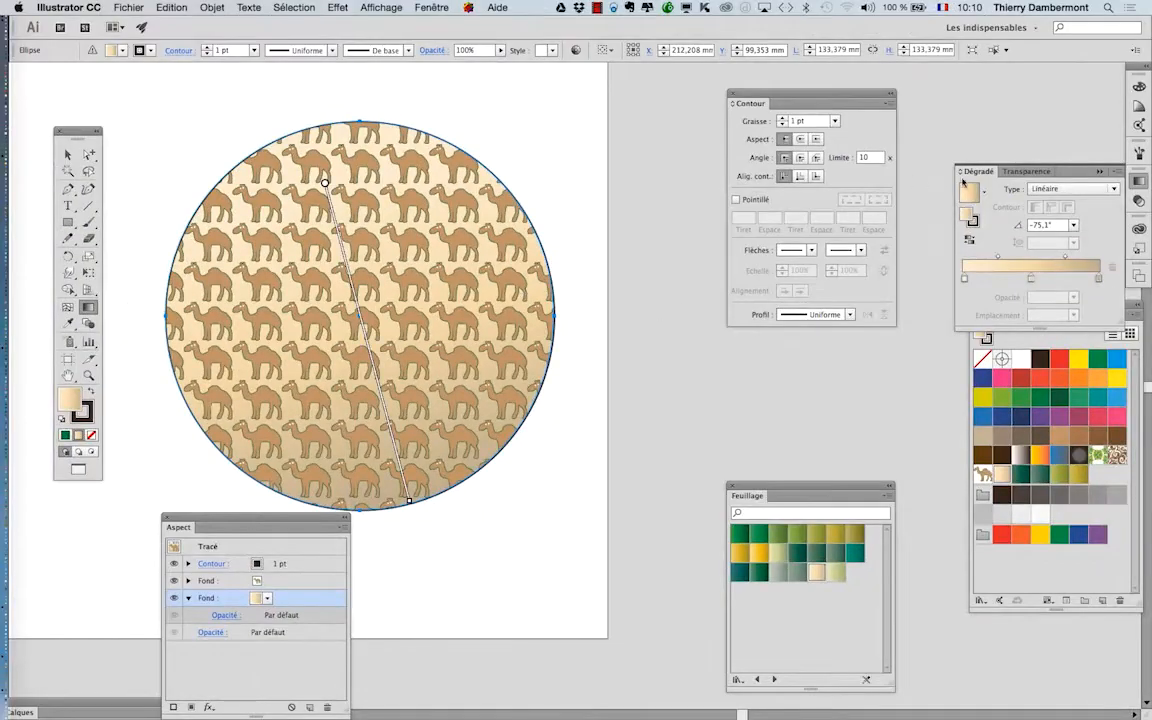
{"action": "left_click_drag", "start_coordinate": [970, 175], "coordinate": [421, 148]}
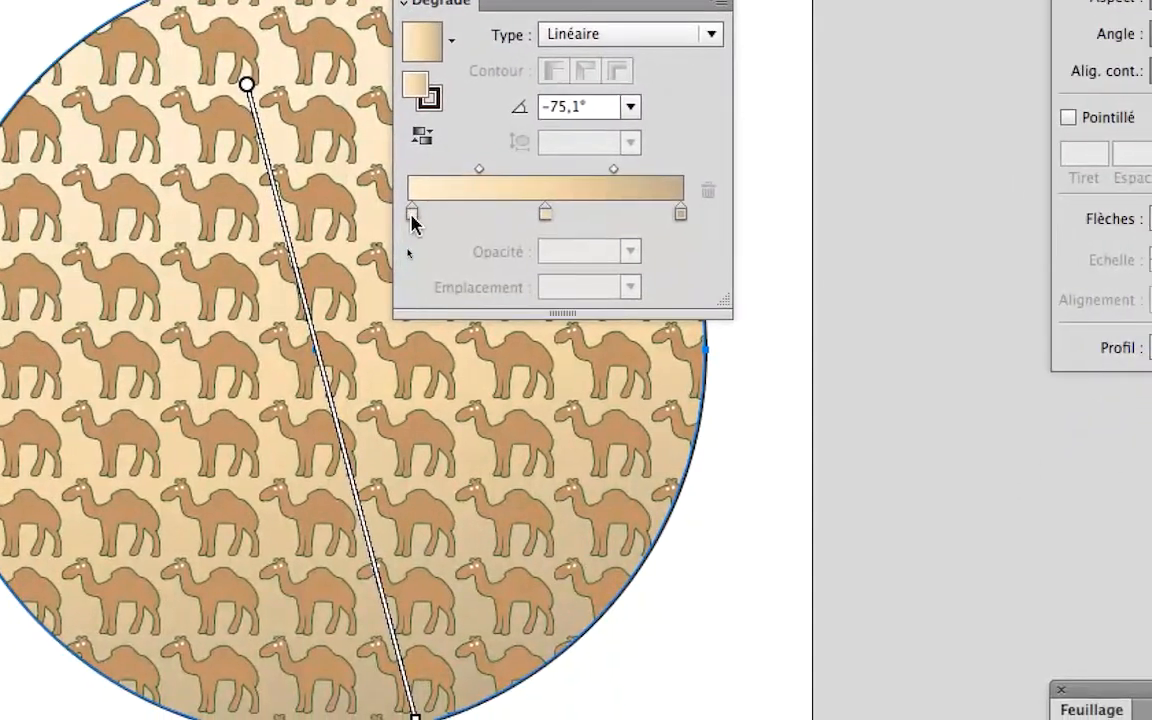
Step: Recolour the first stop of the lower fill's gradient to the blue 4047CE
{"action": "left_click", "coordinate": [394, 352]}
{"action": "double_click", "coordinate": [412, 214]}
{"action": "left_click", "coordinate": [448, 312]}
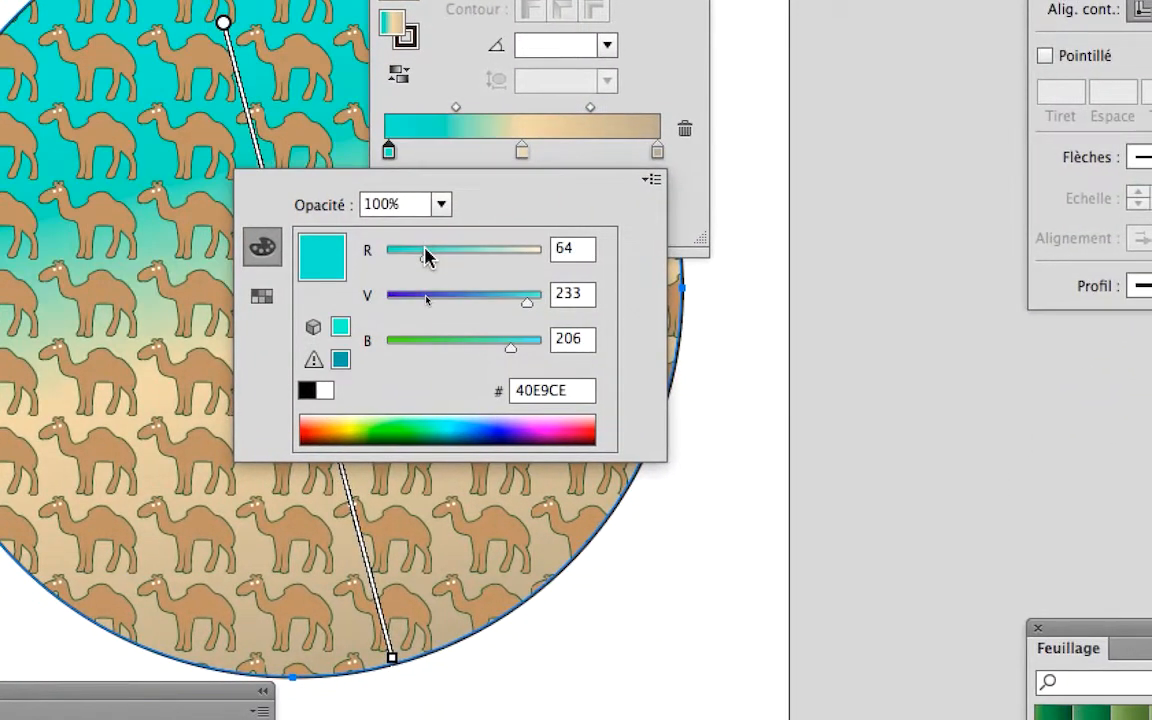
{"action": "left_click", "coordinate": [429, 295]}
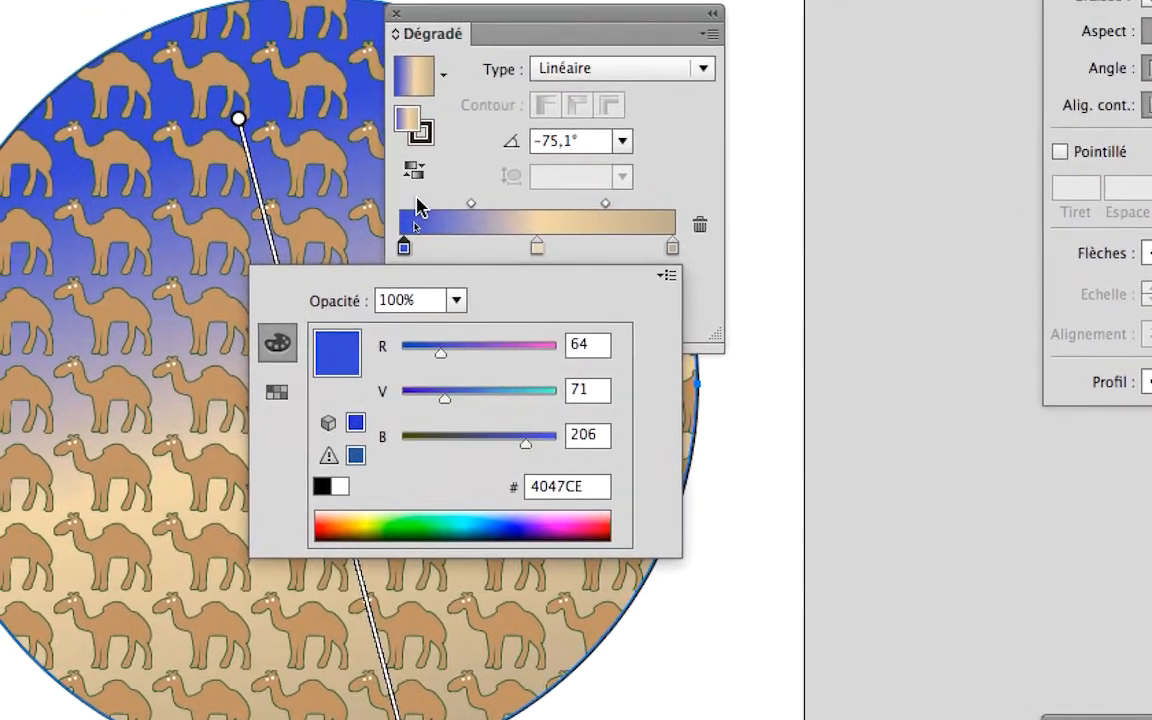
{"action": "left_click", "coordinate": [404, 92]}
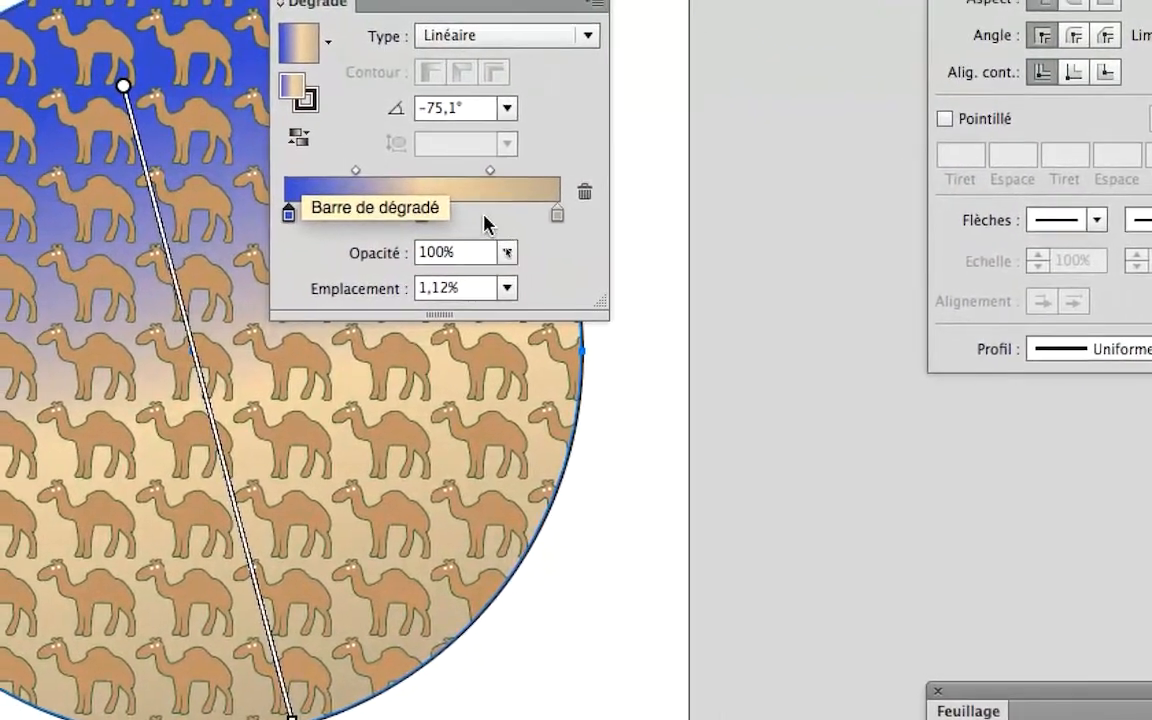
Step: Add a colour stop at 23,9% in the gradient and colour it lavender, CFC0F2
{"action": "left_click", "coordinate": [540, 214]}
{"action": "left_click_drag", "start_coordinate": [486, 216], "coordinate": [344, 216]}
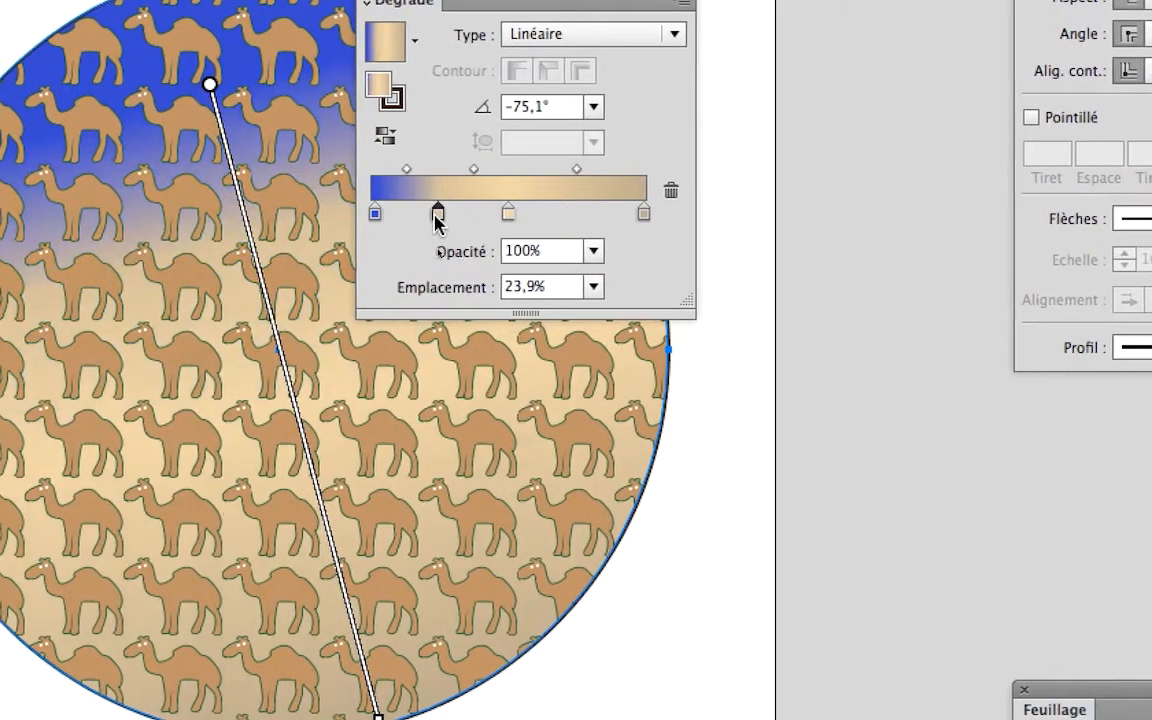
{"action": "double_click", "coordinate": [437, 215]}
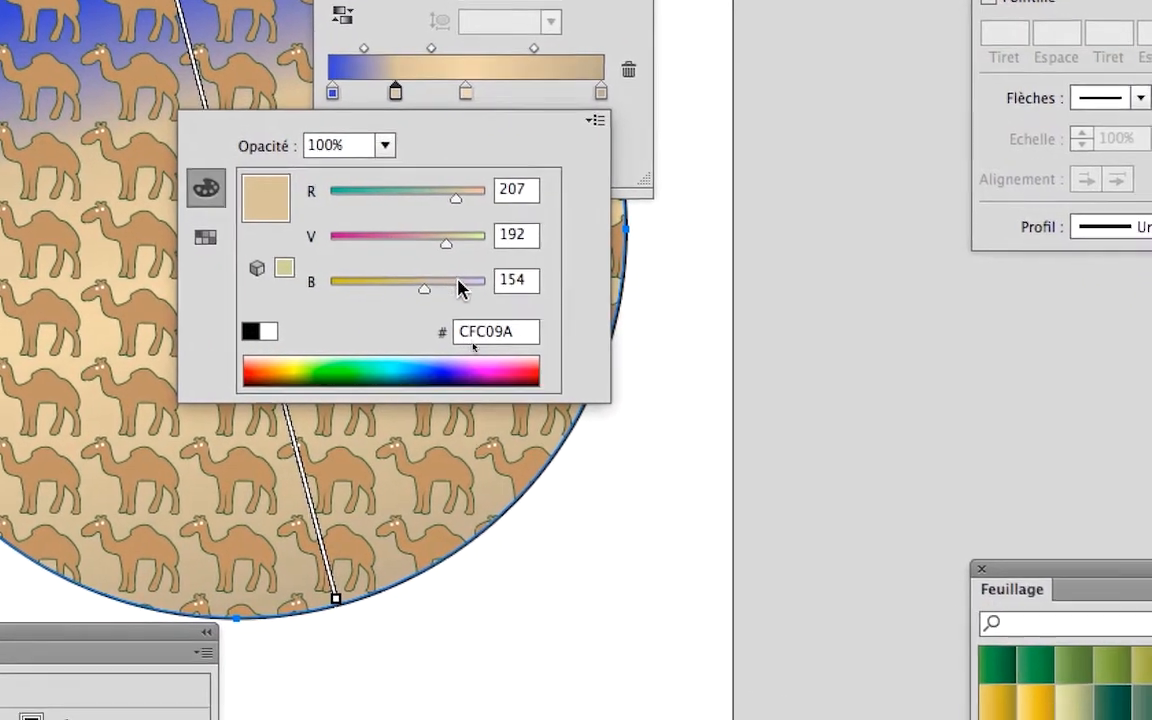
{"action": "left_click_drag", "start_coordinate": [460, 287], "coordinate": [480, 288]}
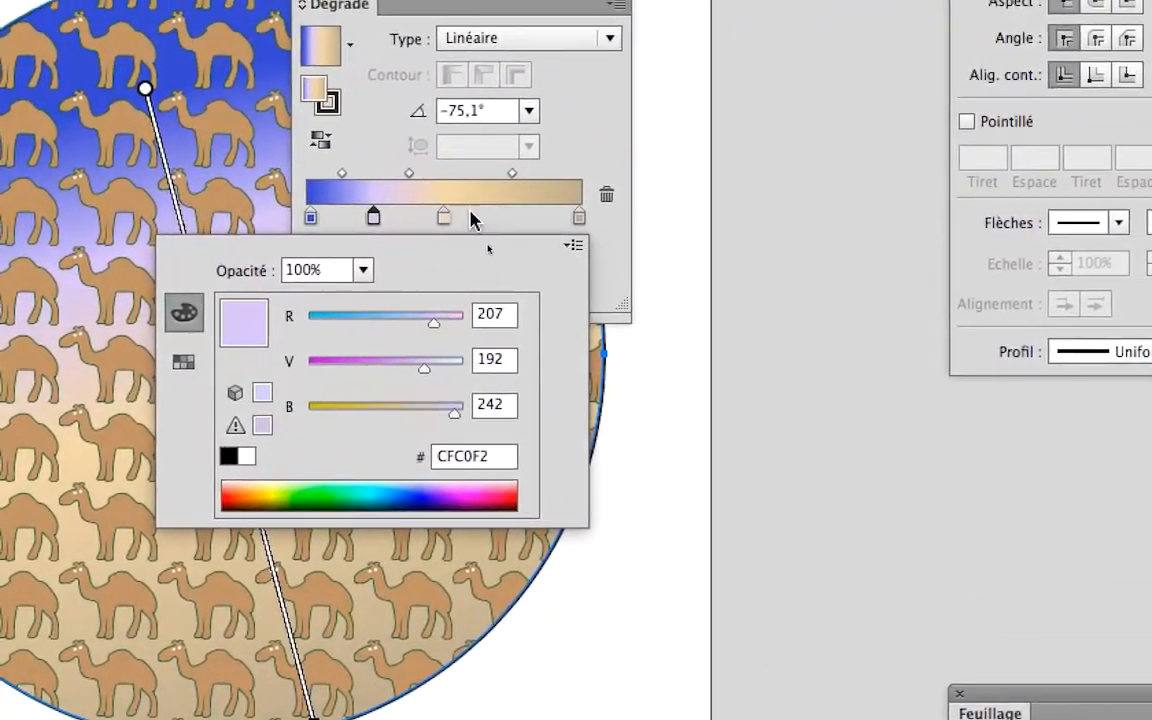
{"action": "left_click", "coordinate": [472, 214]}
Step: Recolour the gradient's last stop to the pale yellow F8FE8C
{"action": "double_click", "coordinate": [579, 216]}
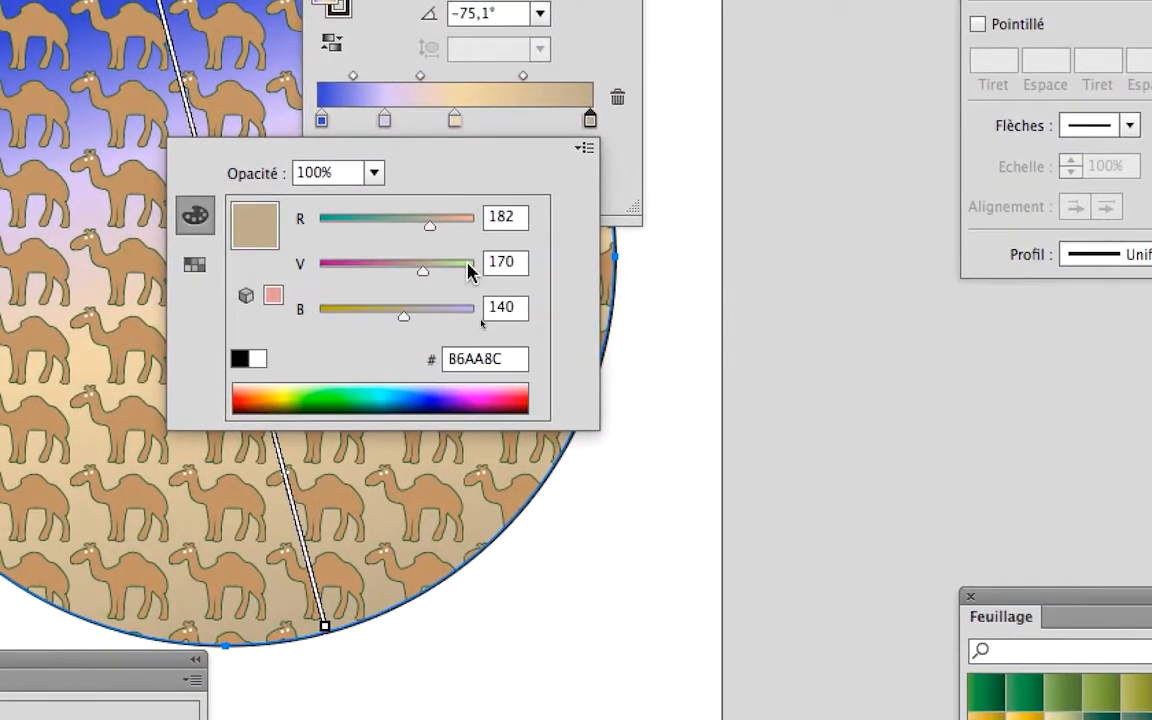
{"action": "left_click", "coordinate": [468, 263]}
{"action": "left_click", "coordinate": [470, 219]}
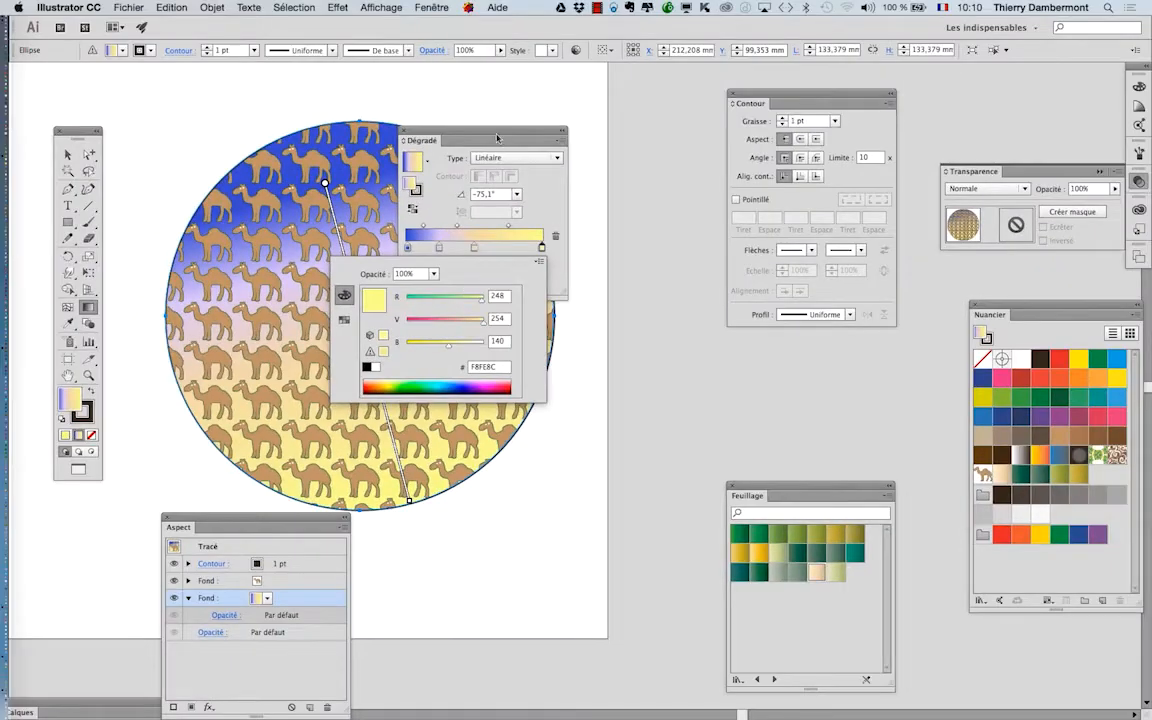
{"action": "left_click", "coordinate": [459, 133]}
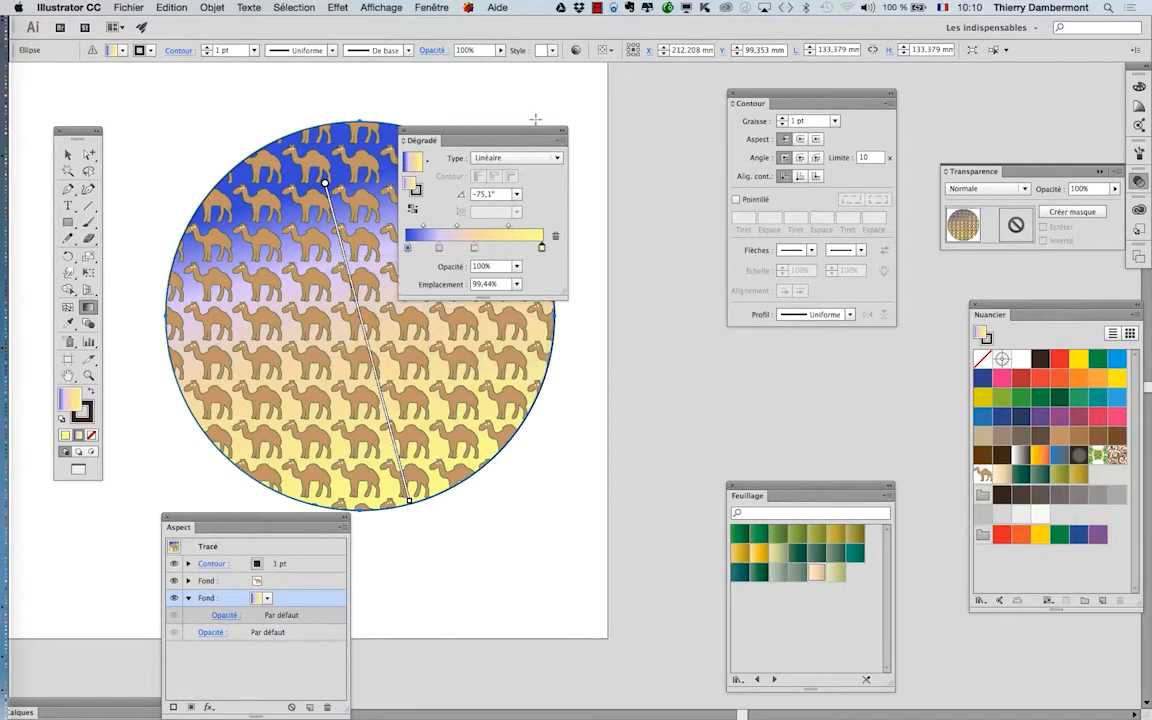
Step: Move the gradient settings off the circle and darken the first stop to a near-black blue of R 0, V 11, B 42
{"action": "left_click_drag", "start_coordinate": [470, 131], "coordinate": [651, 86]}
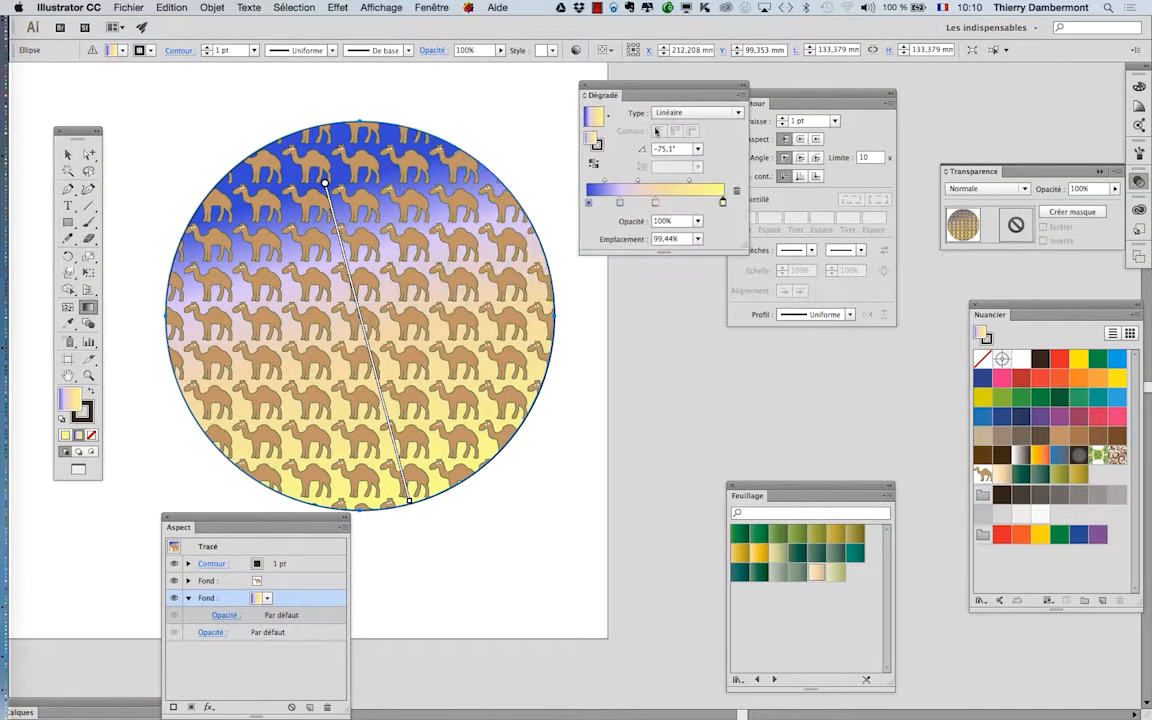
{"action": "double_click", "coordinate": [588, 202]}
{"action": "left_click_drag", "start_coordinate": [590, 274], "coordinate": [588, 274]}
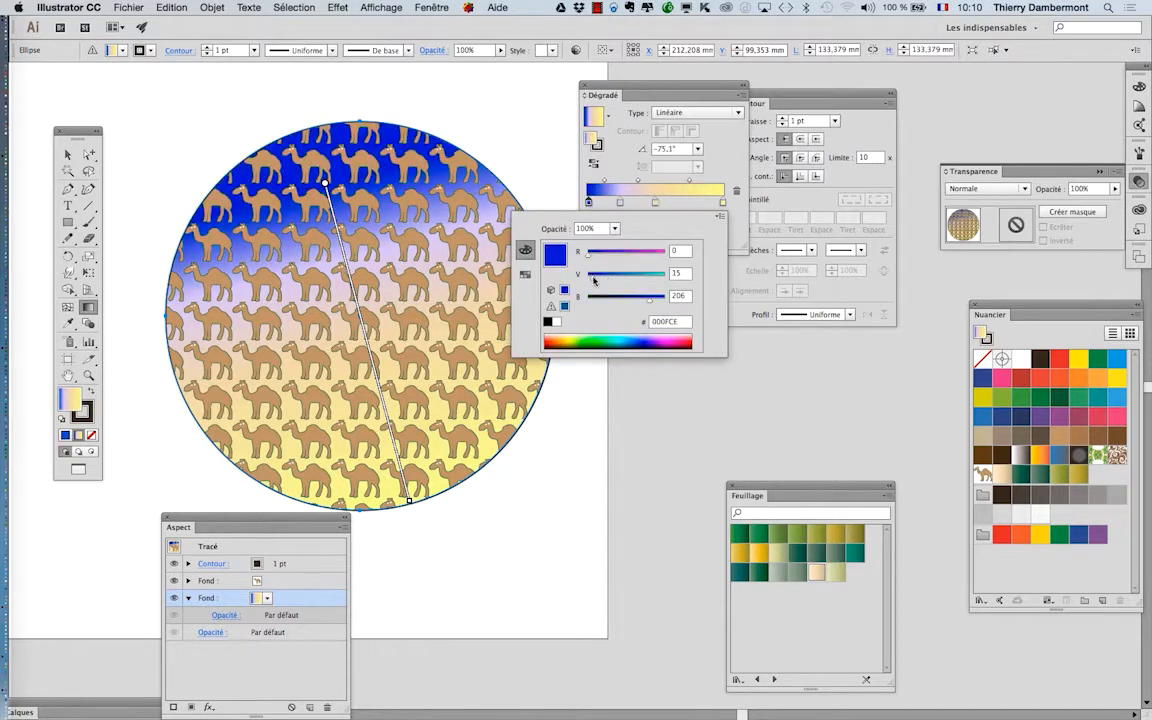
{"action": "left_click_drag", "start_coordinate": [648, 298], "coordinate": [604, 300]}
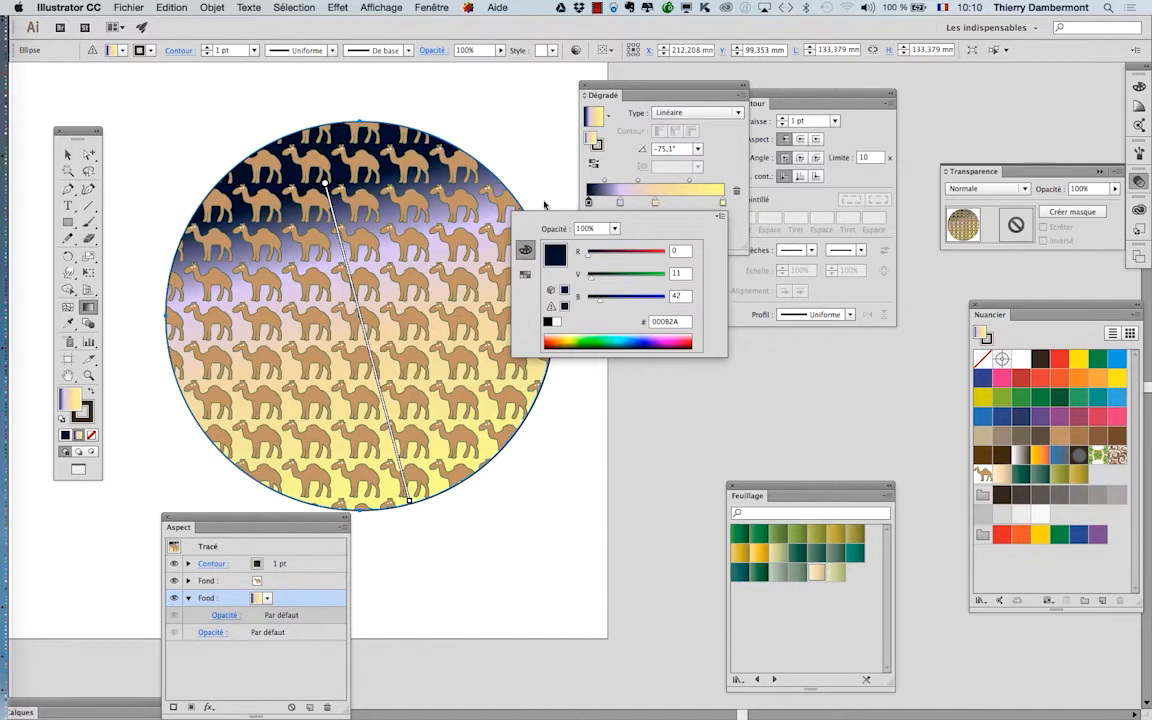
{"action": "left_click", "coordinate": [601, 88]}
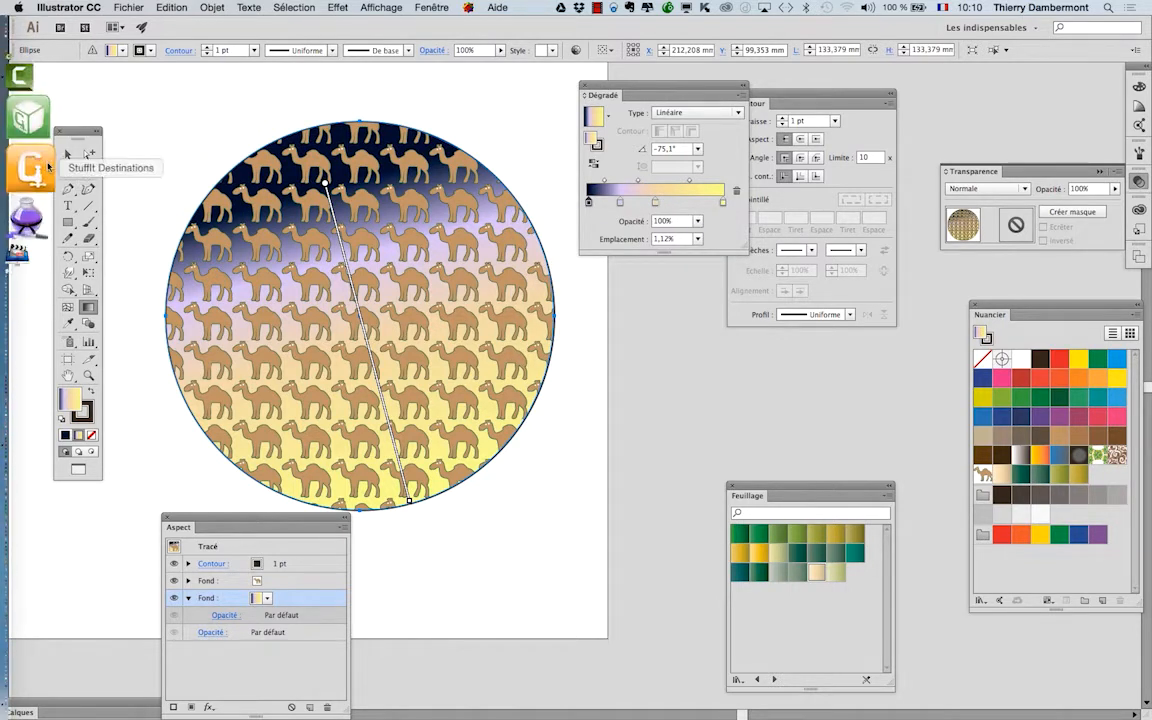
Step: Deselect the circle and save the document as motif - 09.ai
{"action": "left_click", "coordinate": [67, 154]}
{"action": "left_click", "coordinate": [155, 133]}
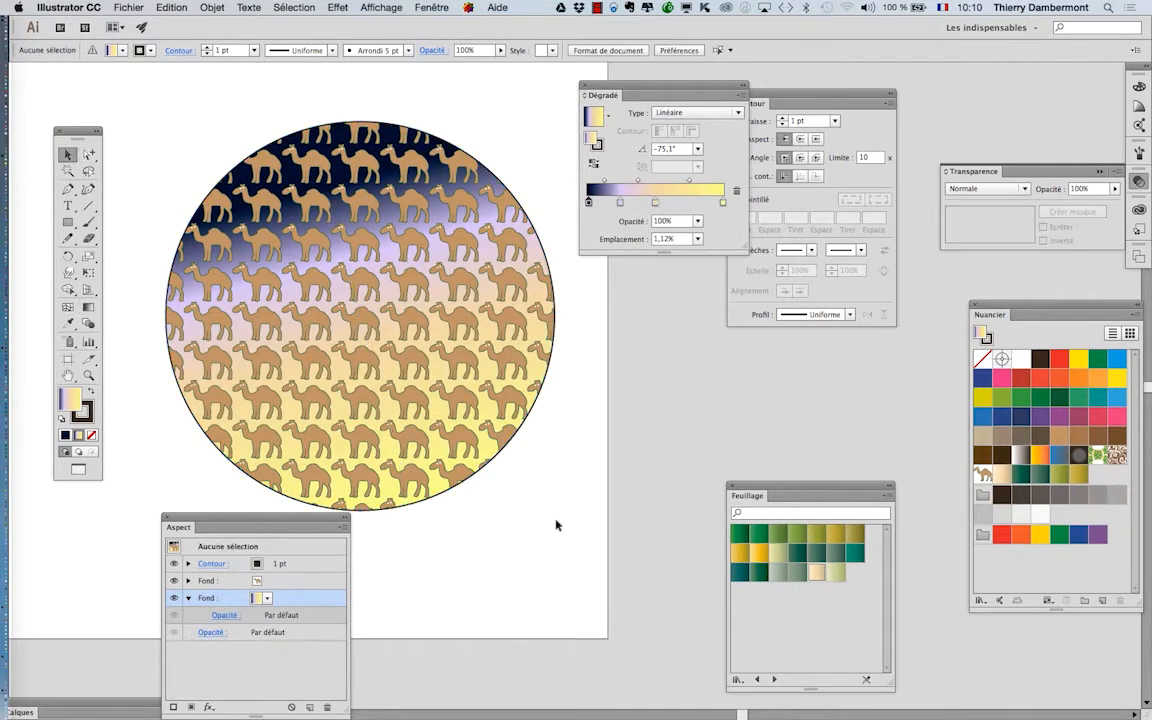
{"action": "left_click", "coordinate": [128, 7]}
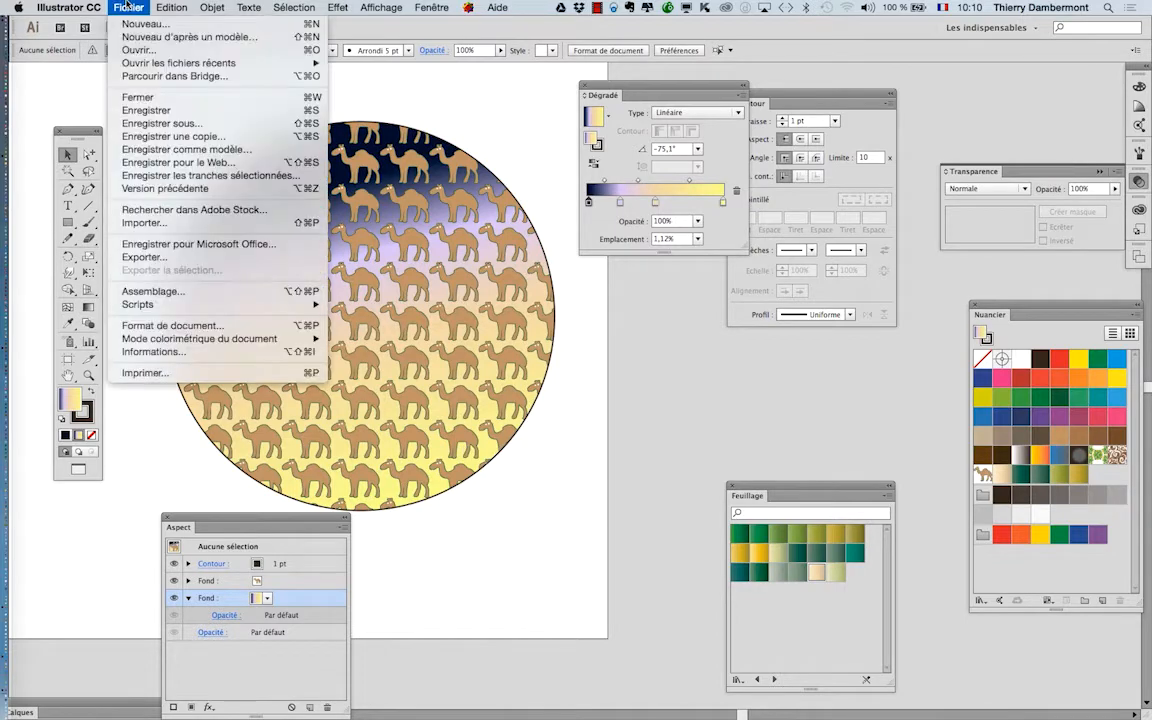
{"action": "left_click", "coordinate": [160, 123]}
{"action": "type", "text": "motif - 09.ai"}
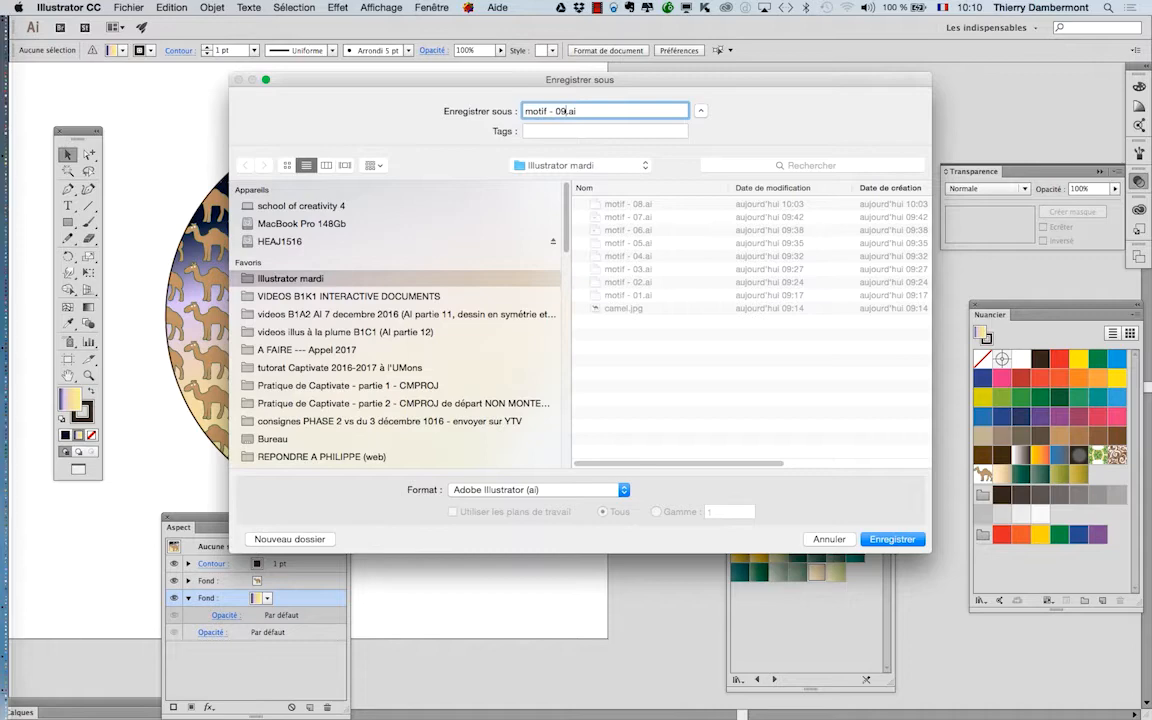
{"action": "key", "text": "Return"}
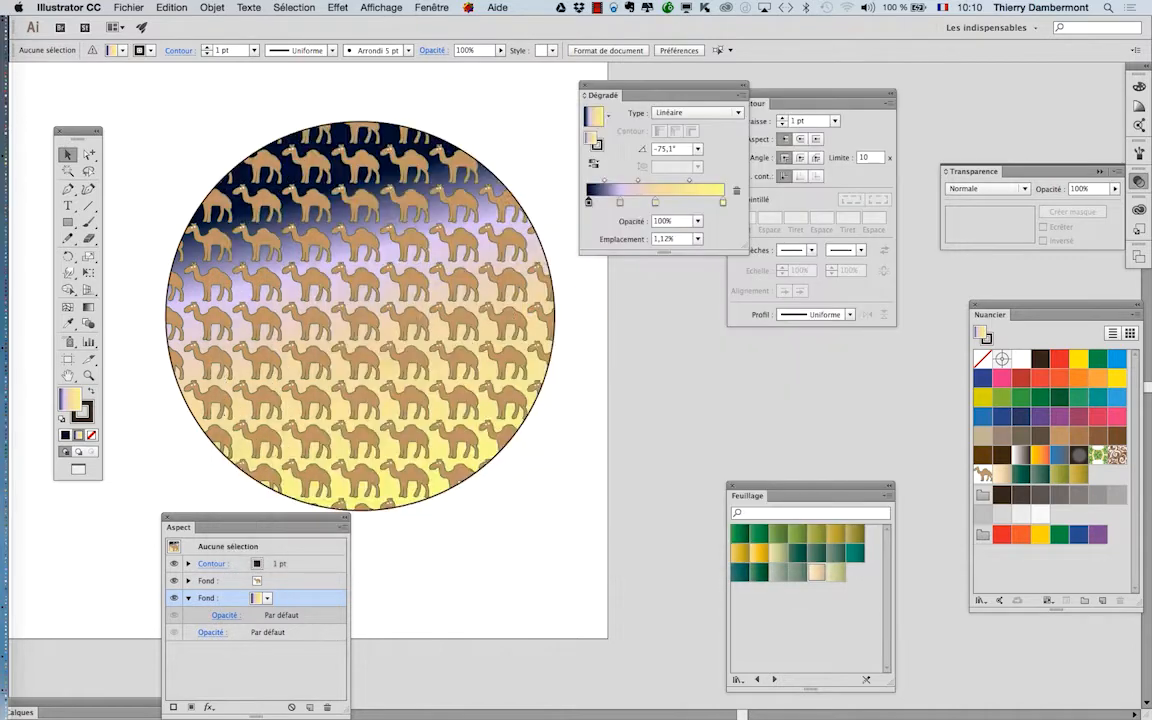
{"action": "left_click", "coordinate": [576, 522]}
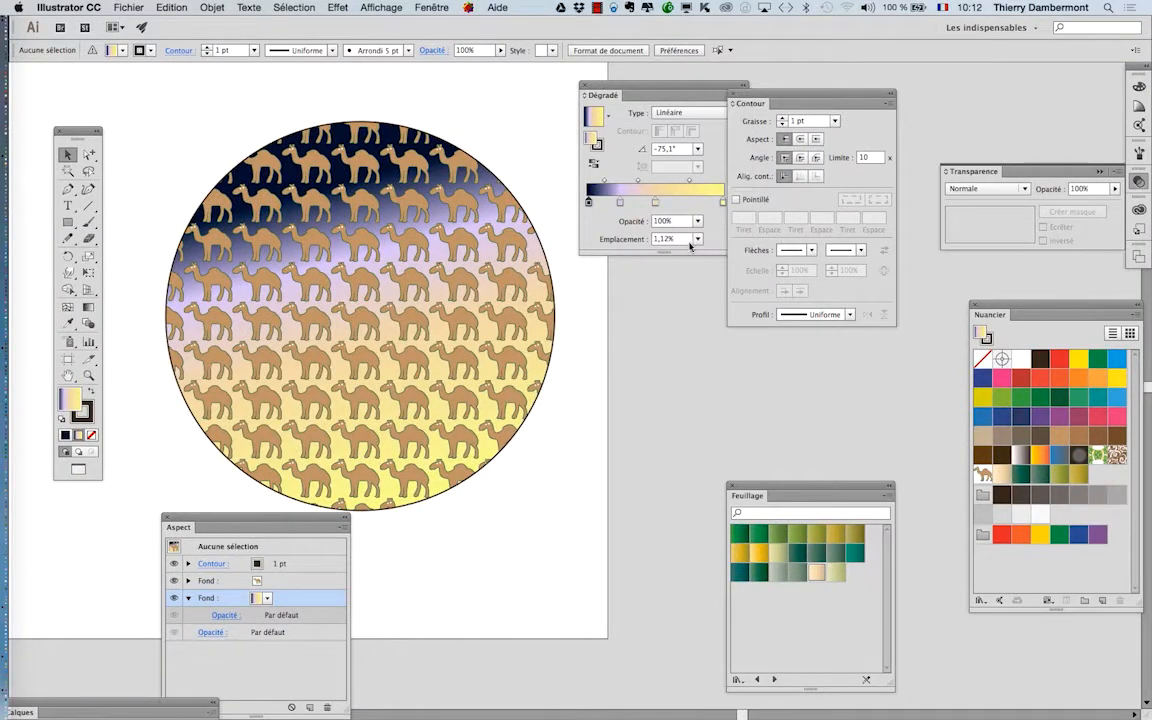
Step: Select the circle, bring its appearance attributes beside it, and select its camel pattern fill there
{"action": "left_click", "coordinate": [438, 342]}
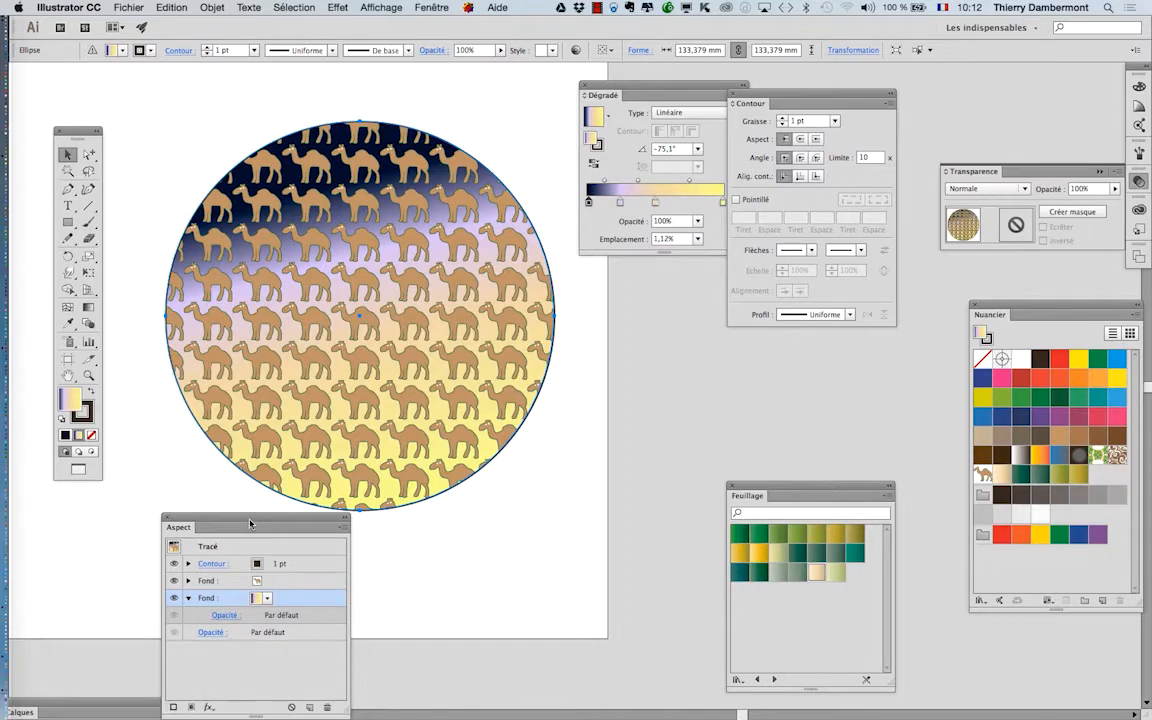
{"action": "left_click_drag", "start_coordinate": [251, 530], "coordinate": [466, 110]}
{"action": "left_click", "coordinate": [494, 165]}
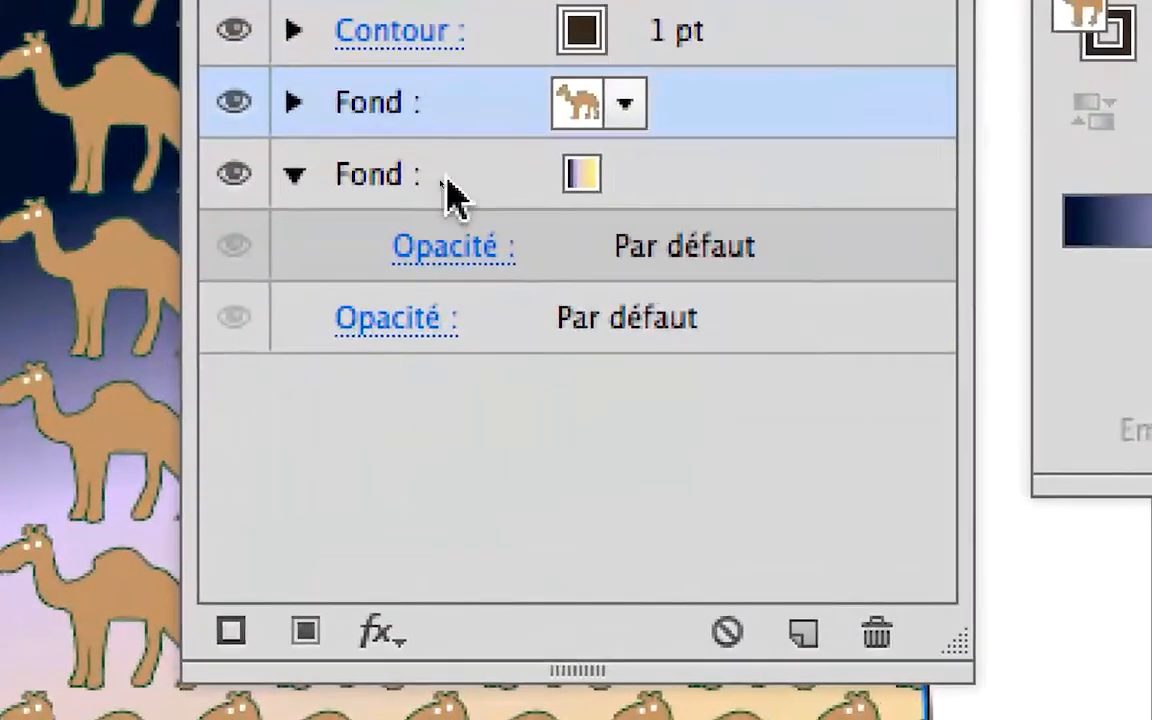
Step: Expand the camel pattern fill's attributes, open its transparency settings and step through the blend modes to Luminosité
{"action": "left_click", "coordinate": [885, 72]}
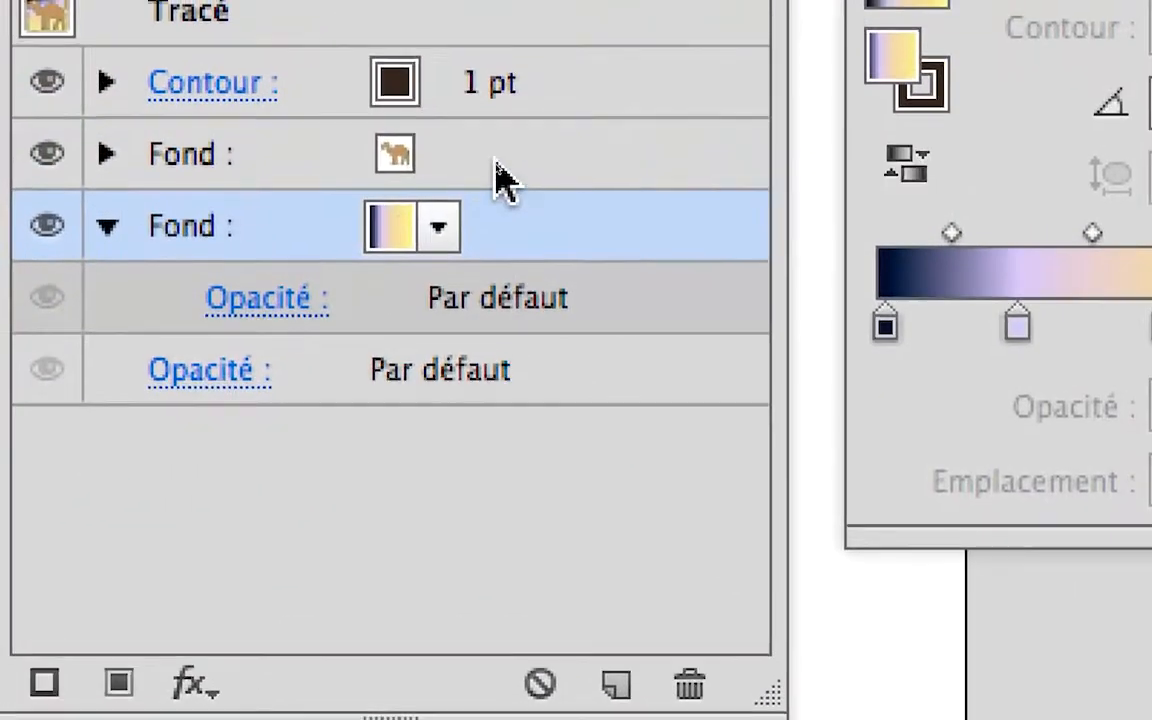
{"action": "left_click", "coordinate": [627, 143]}
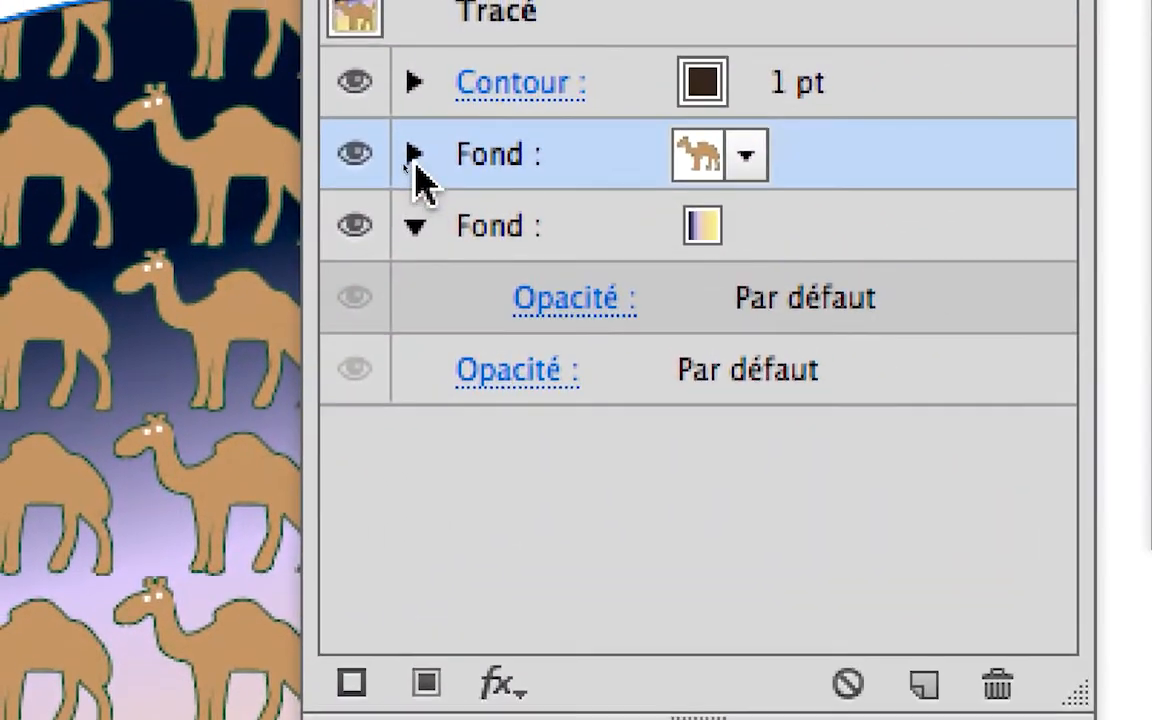
{"action": "left_click", "coordinate": [334, 161]}
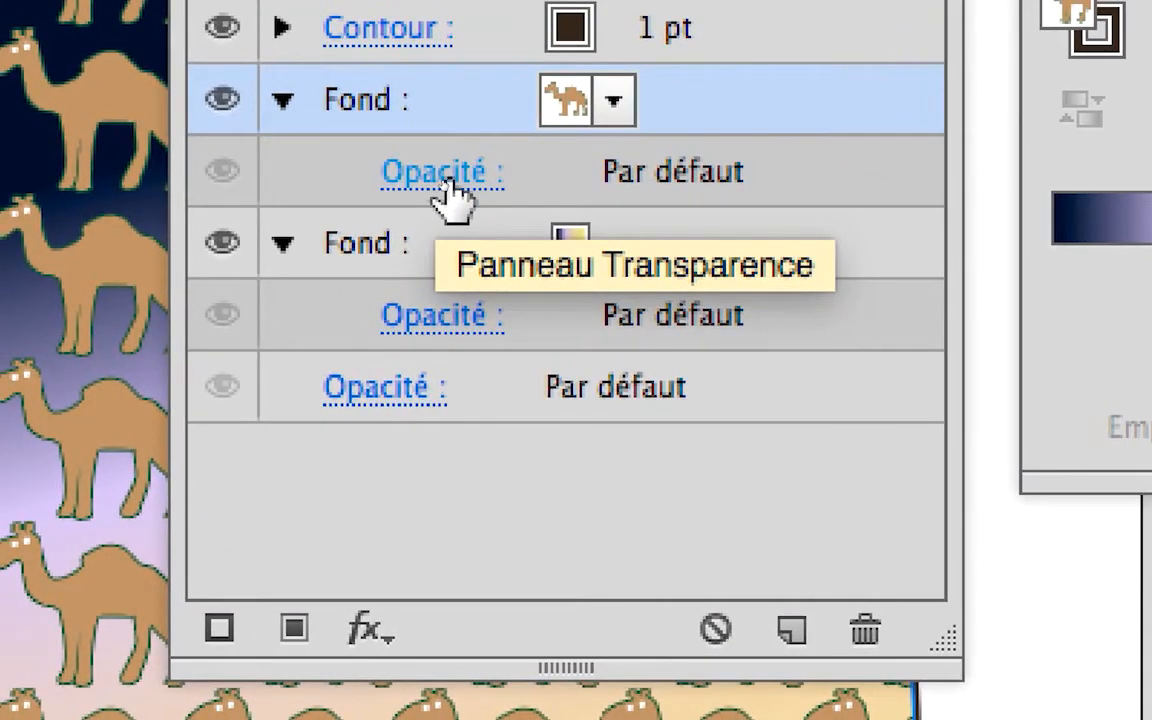
{"action": "left_click", "coordinate": [443, 180]}
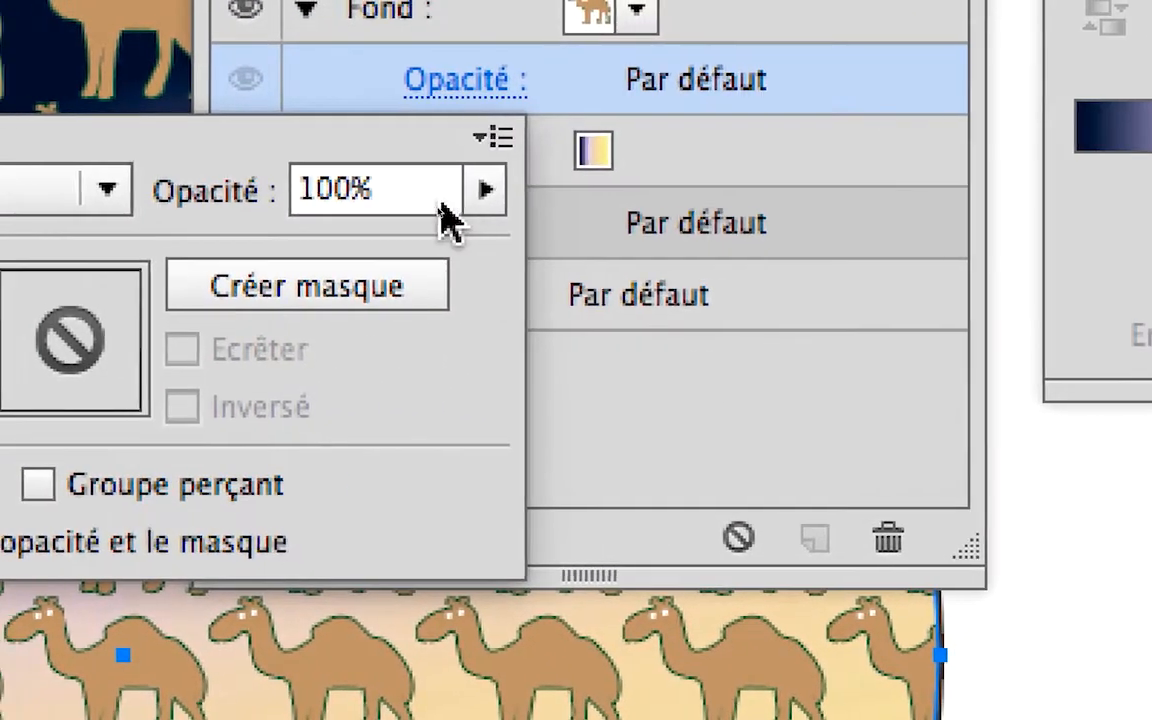
{"action": "scroll", "coordinate": [339, 204], "scroll_direction": "down", "scroll_amount": 2}
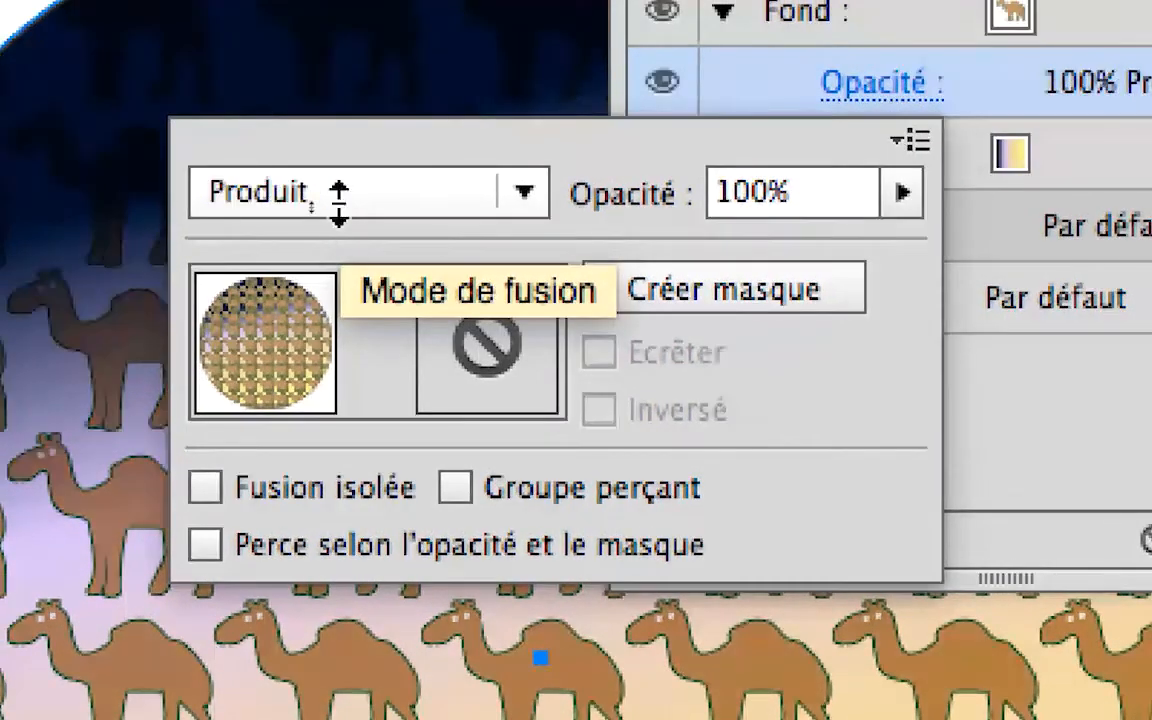
{"action": "scroll", "coordinate": [339, 208], "scroll_direction": "down", "scroll_amount": 1}
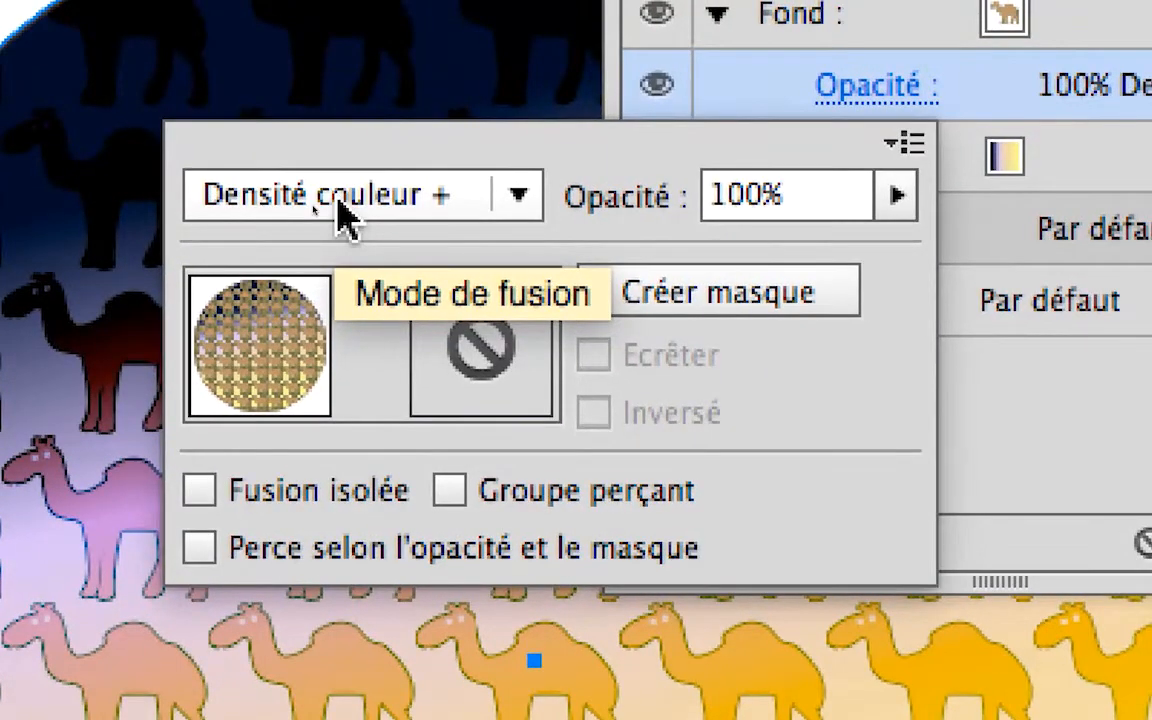
{"action": "scroll", "coordinate": [339, 204], "scroll_direction": "down", "scroll_amount": 6}
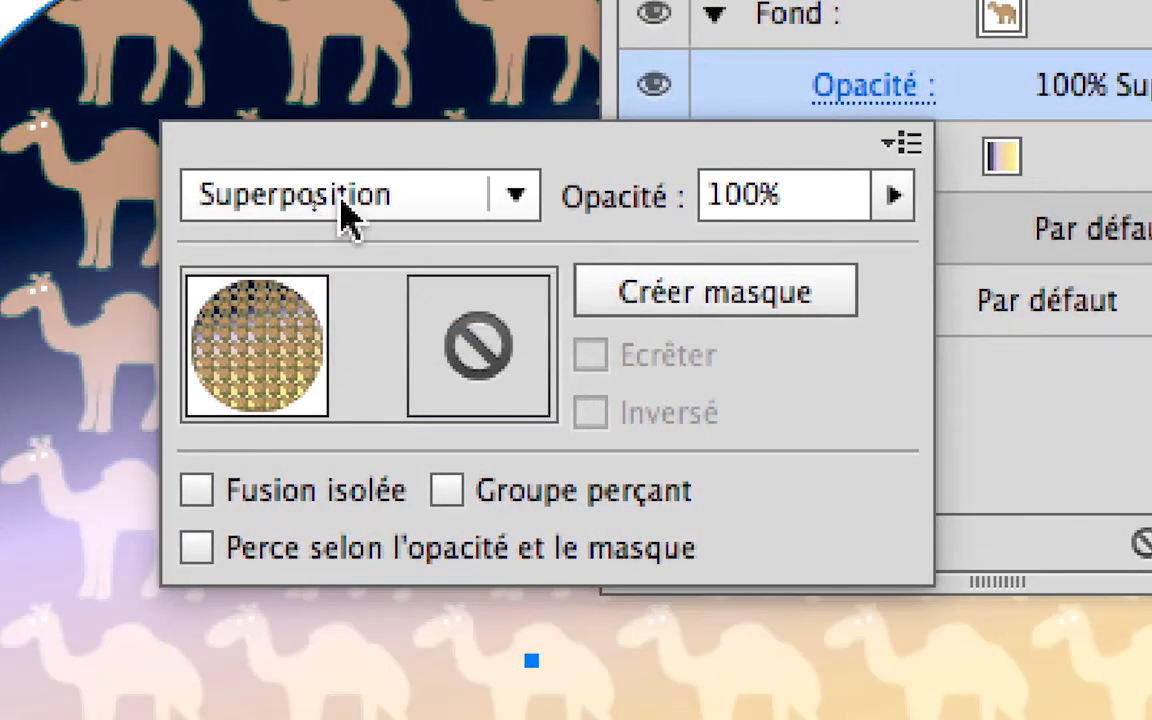
{"action": "scroll", "coordinate": [341, 196], "scroll_direction": "down", "scroll_amount": 5}
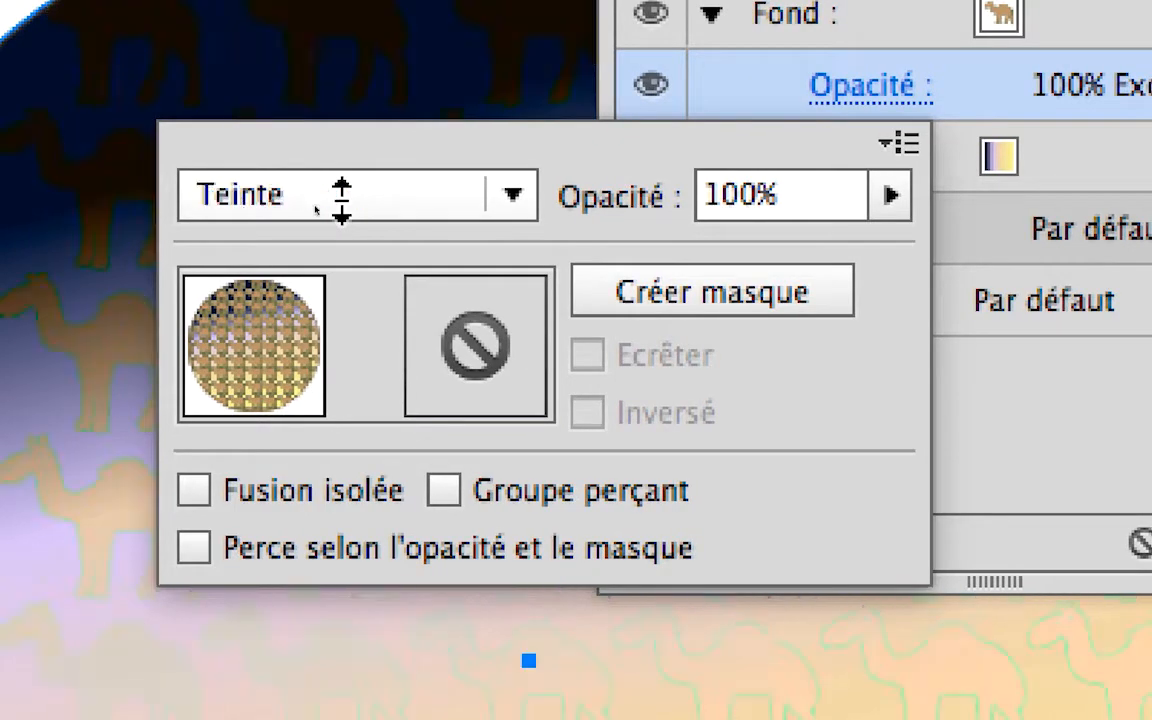
{"action": "scroll", "coordinate": [341, 196], "scroll_direction": "down", "scroll_amount": 1}
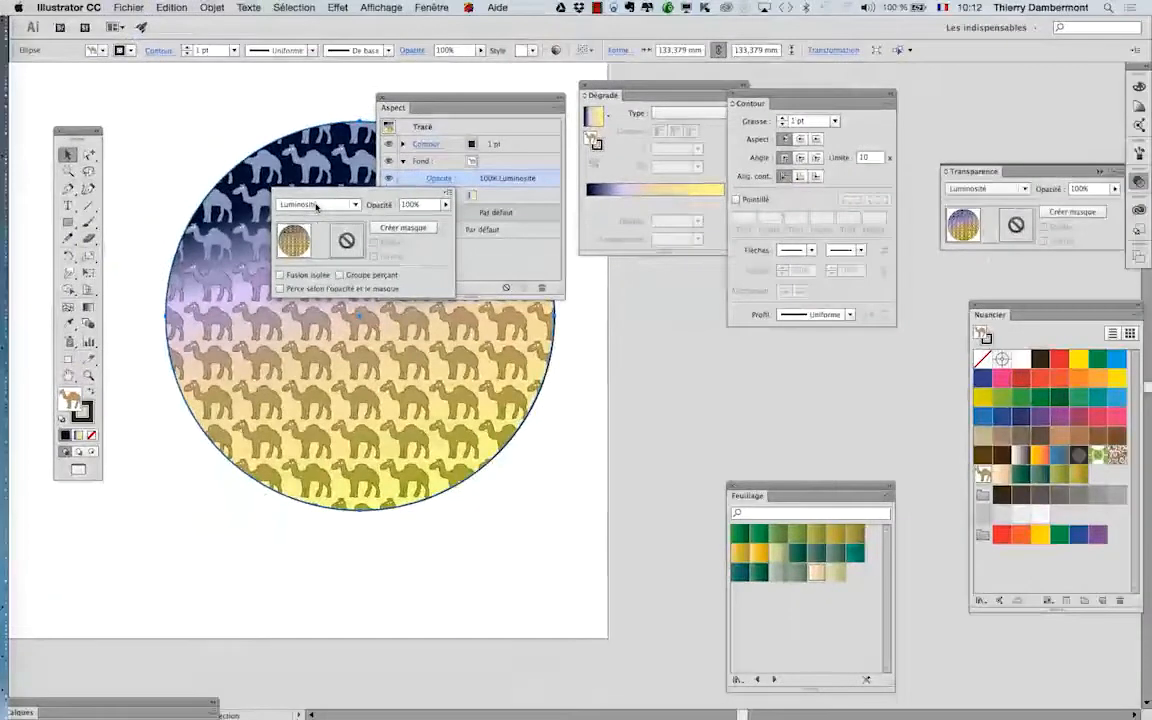
Step: Move the appearance attributes off the circle and step the camel fill's blend mode back up to Normale
{"action": "left_click_drag", "start_coordinate": [384, 97], "coordinate": [563, 260]}
{"action": "left_click", "coordinate": [618, 341]}
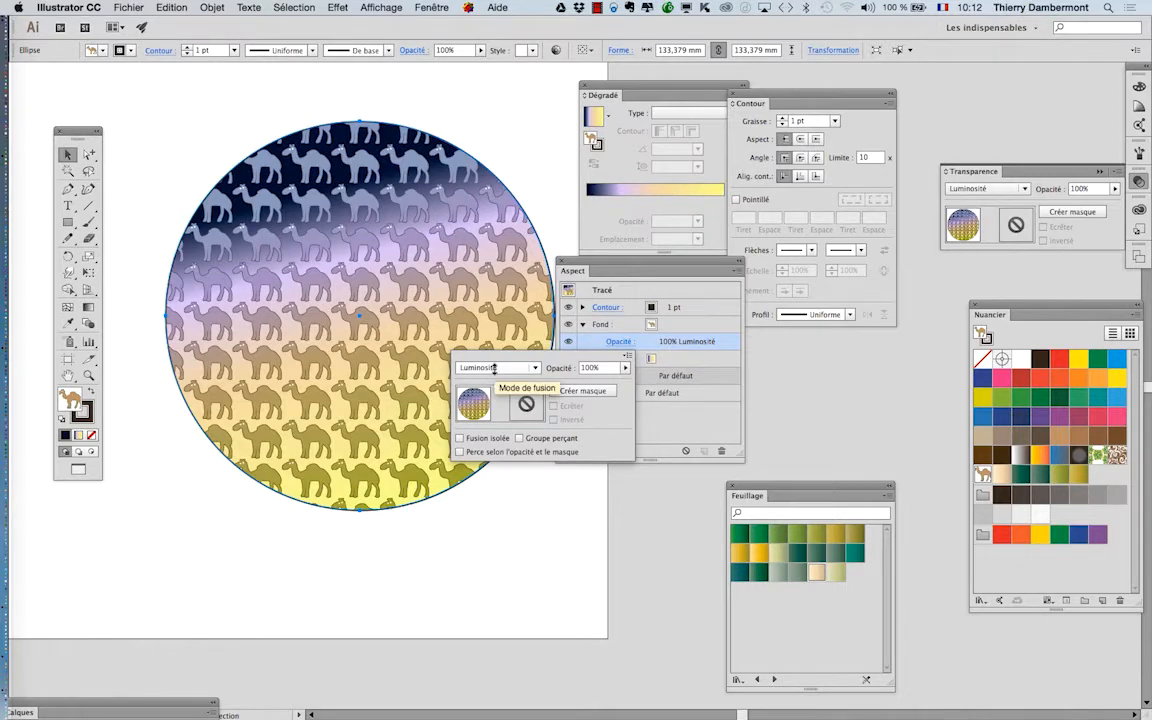
{"action": "scroll", "coordinate": [493, 368], "scroll_direction": "up", "scroll_amount": 6}
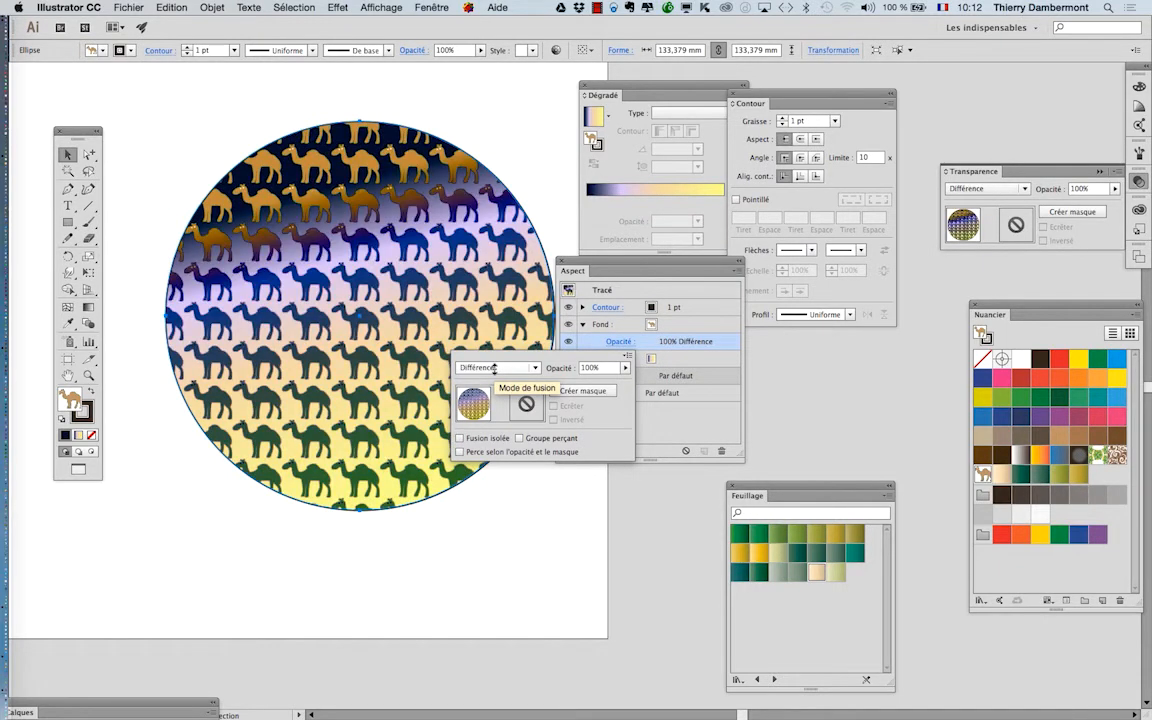
{"action": "scroll", "coordinate": [493, 368], "scroll_direction": "up", "scroll_amount": 3}
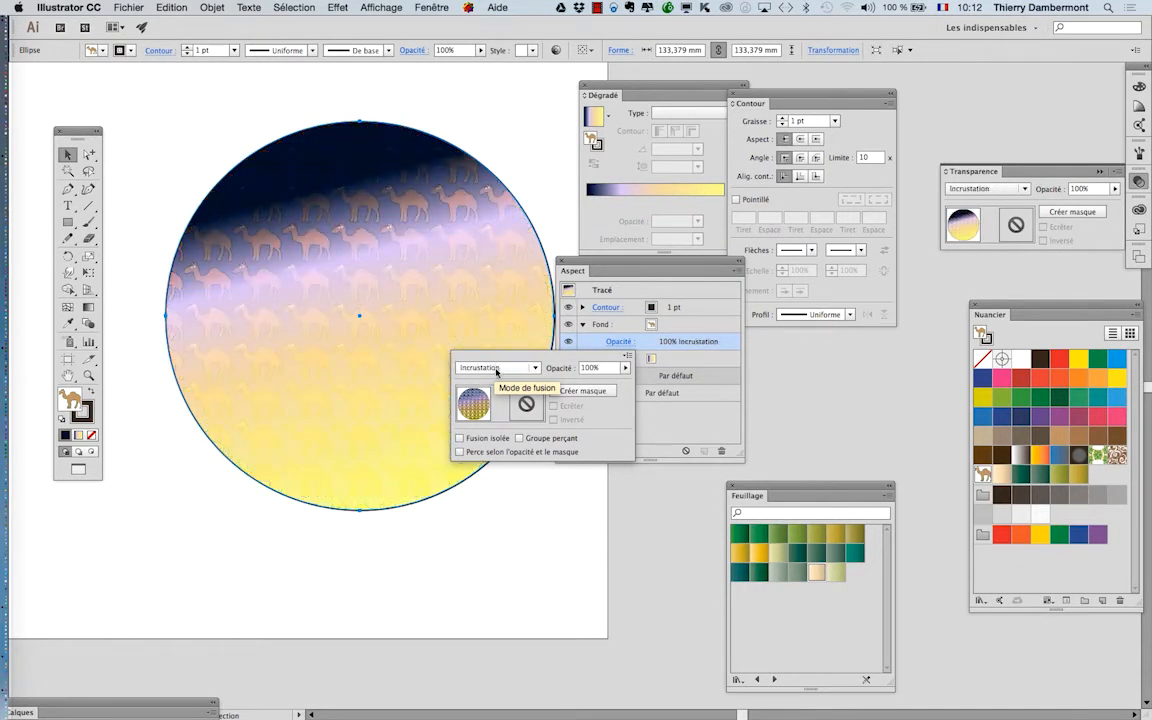
{"action": "scroll", "coordinate": [495, 368], "scroll_direction": "up", "scroll_amount": 4}
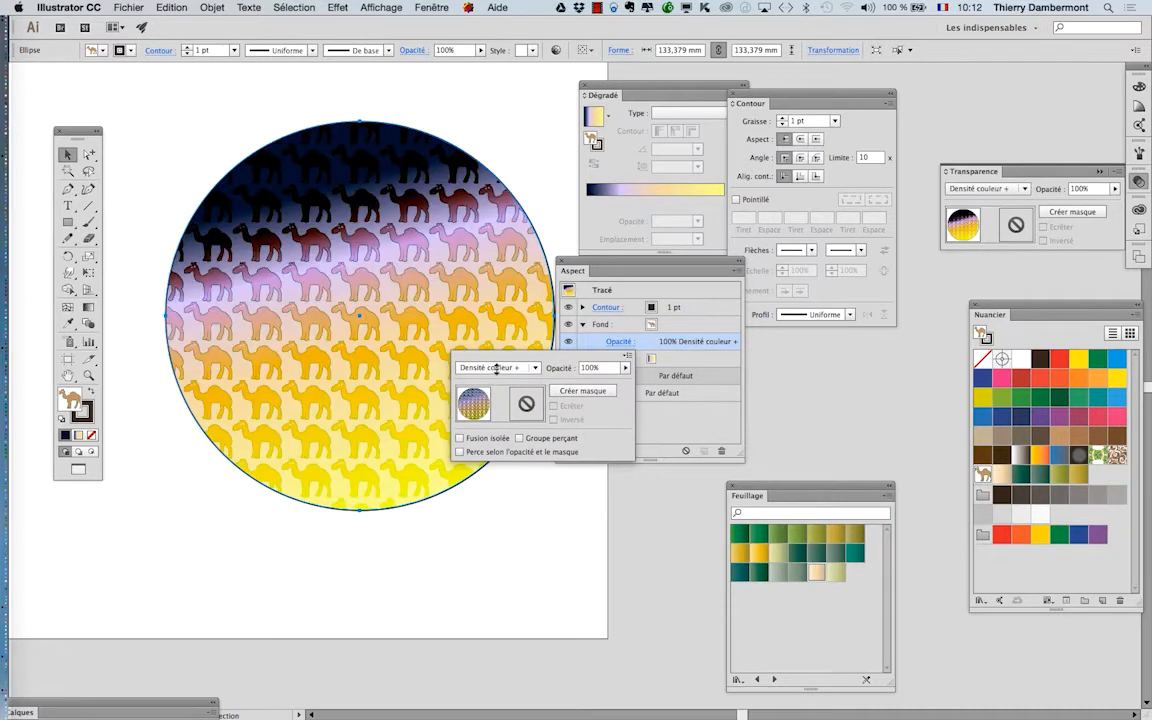
{"action": "scroll", "coordinate": [495, 368], "scroll_direction": "up", "scroll_amount": 2}
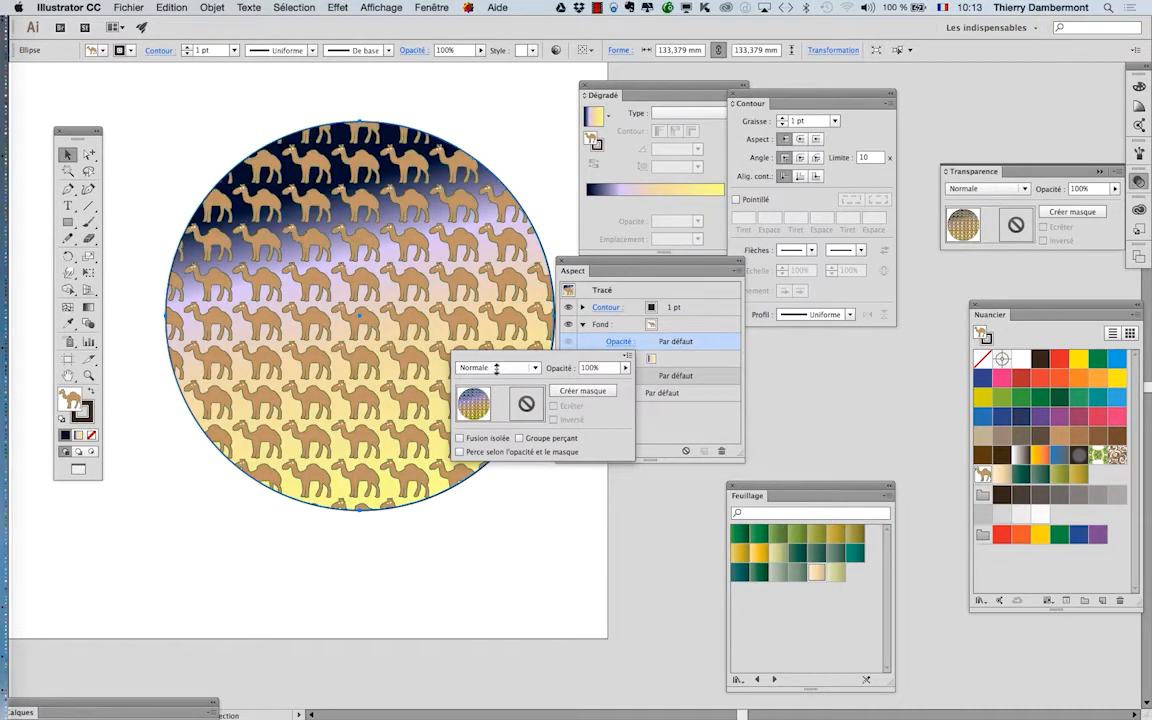
Step: Try Densité couleur +, Incrustation, Lumière crue and Teinte on the camel fill, then settle on the Luminosité blend mode
{"action": "scroll", "coordinate": [495, 368], "scroll_direction": "down", "scroll_amount": 3}
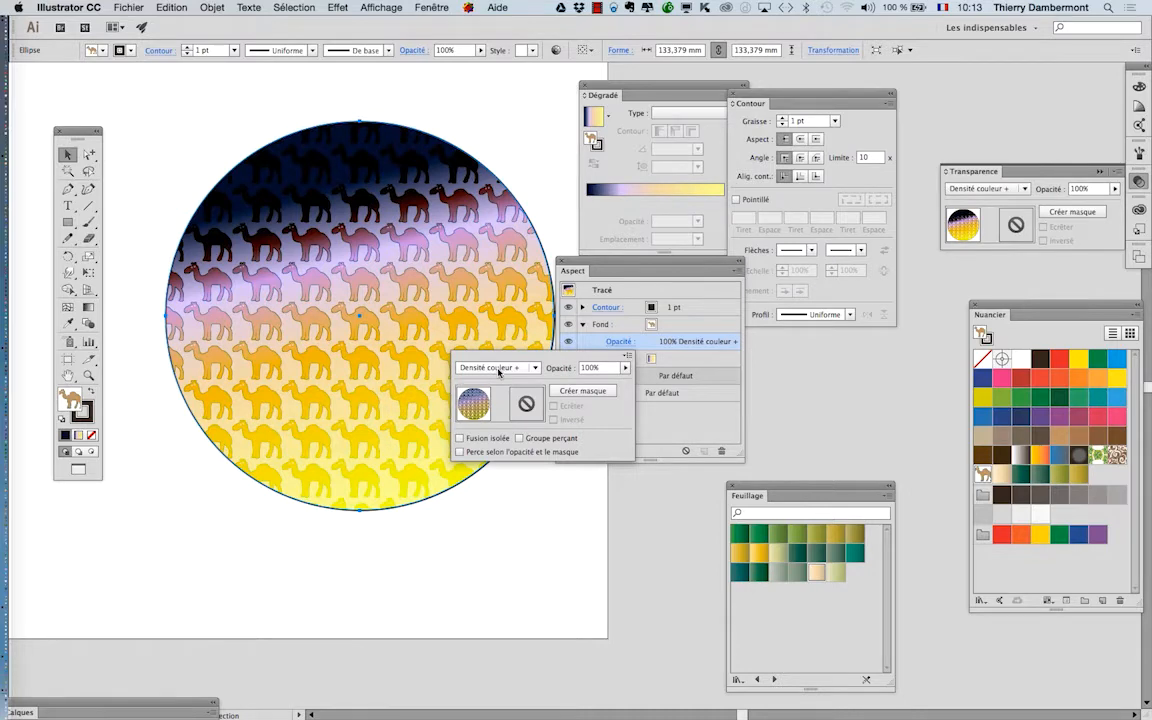
{"action": "scroll", "coordinate": [498, 370], "scroll_direction": "down", "scroll_amount": 4}
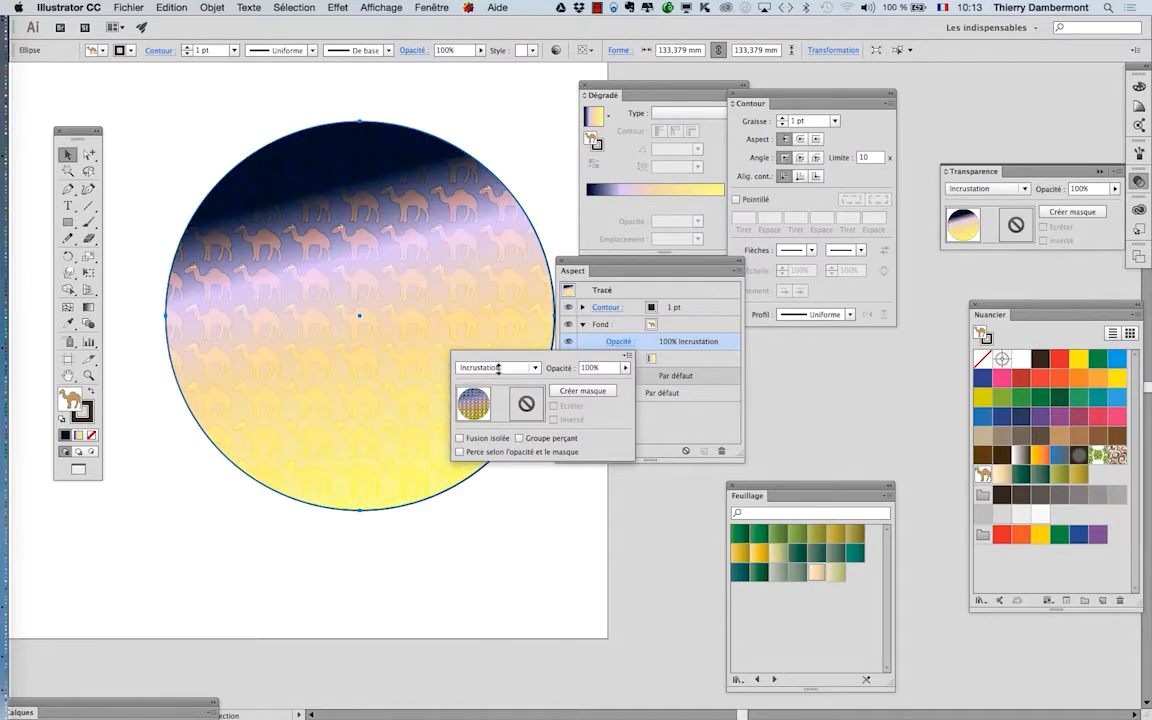
{"action": "scroll", "coordinate": [498, 368], "scroll_direction": "down", "scroll_amount": 3}
{"action": "scroll", "coordinate": [500, 370], "scroll_direction": "up", "scroll_amount": 1}
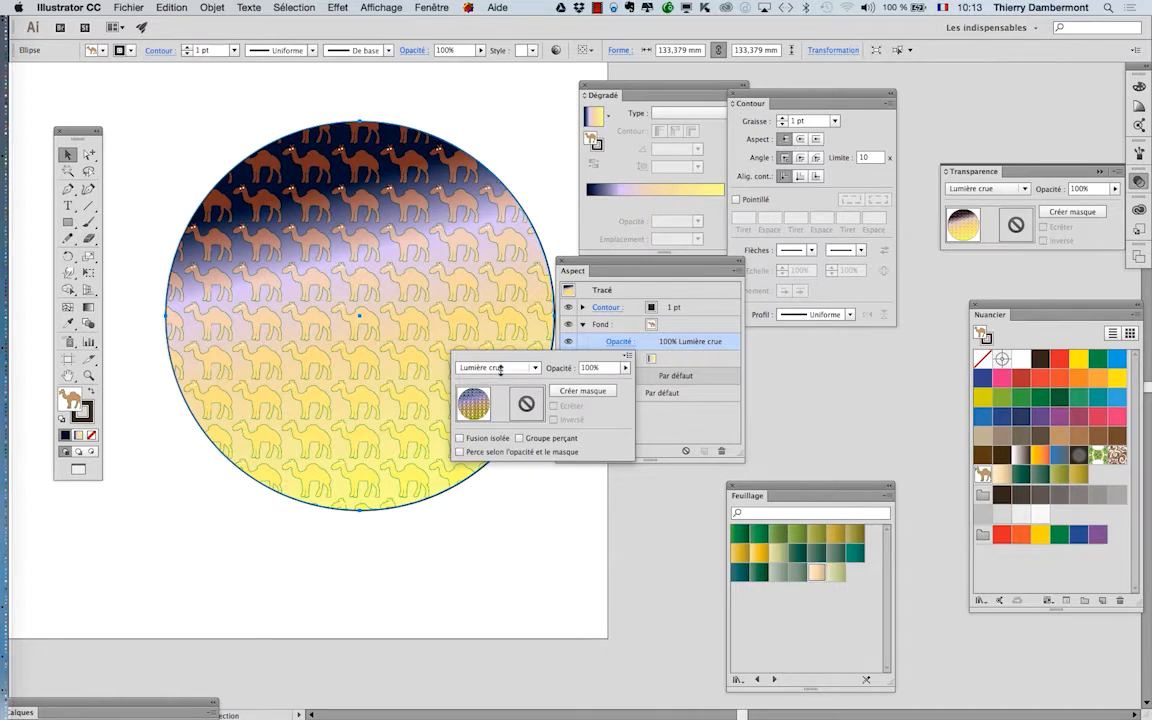
{"action": "scroll", "coordinate": [500, 369], "scroll_direction": "down", "scroll_amount": 2}
{"action": "scroll", "coordinate": [500, 369], "scroll_direction": "down", "scroll_amount": 1}
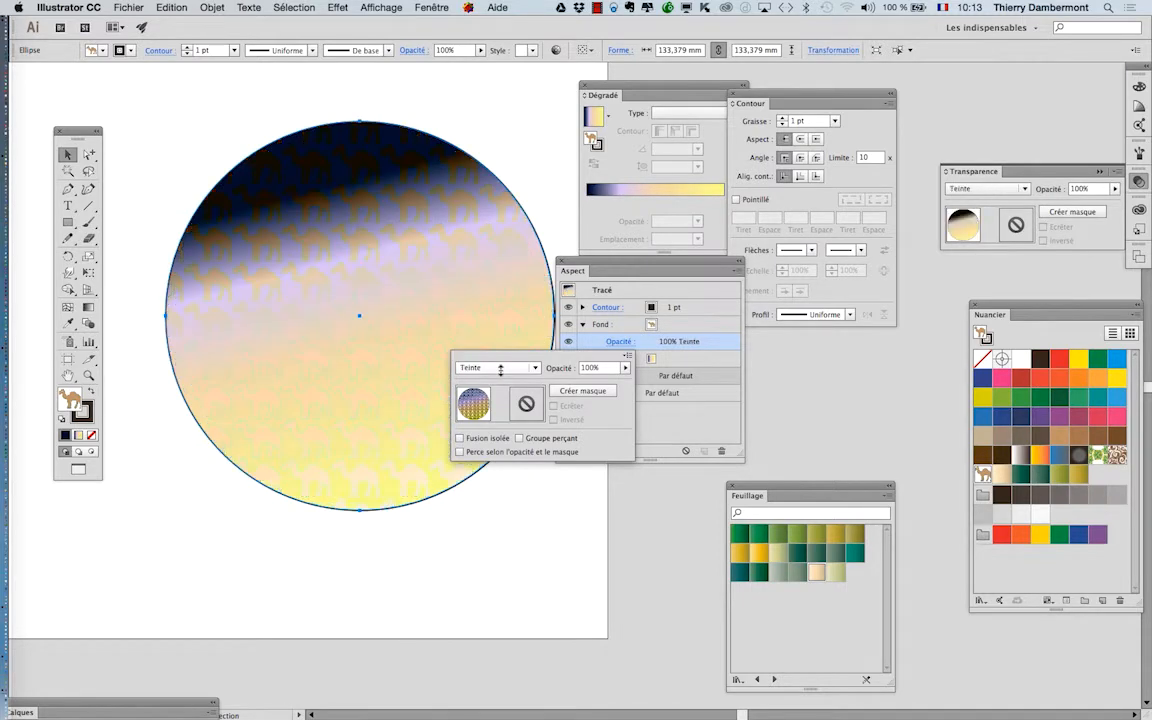
{"action": "scroll", "coordinate": [500, 369], "scroll_direction": "up", "scroll_amount": 1}
{"action": "scroll", "coordinate": [500, 369], "scroll_direction": "down", "scroll_amount": 1}
{"action": "scroll", "coordinate": [500, 369], "scroll_direction": "down", "scroll_amount": 3}
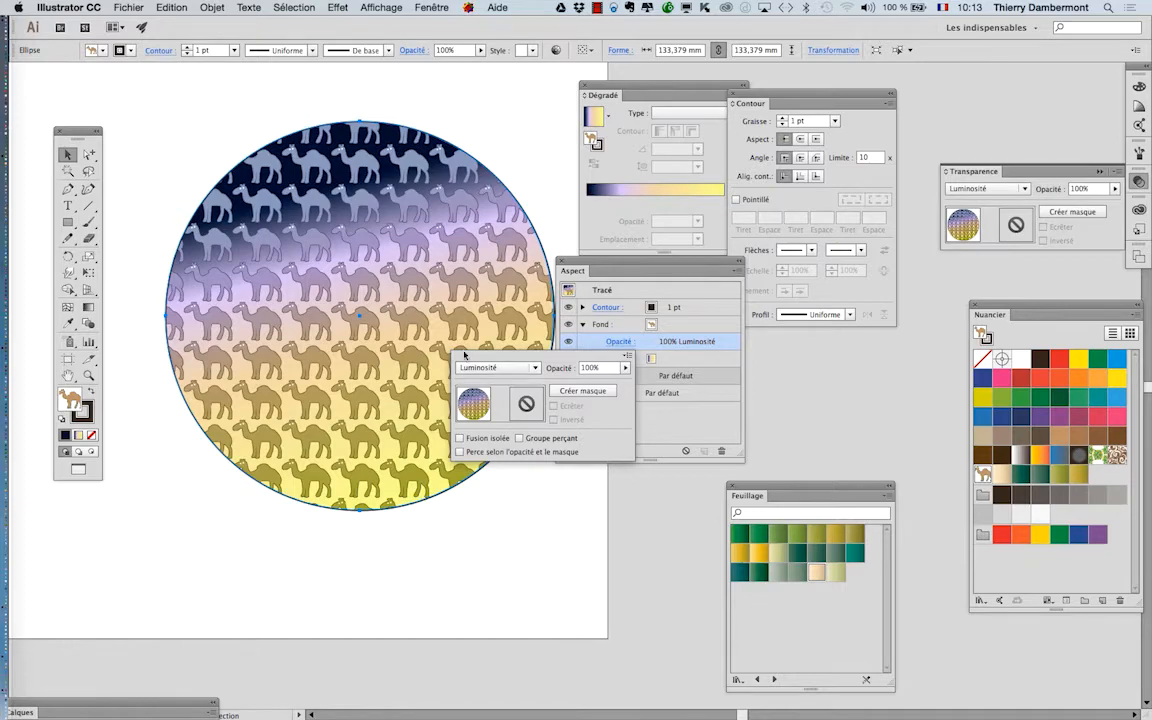
{"action": "left_click", "coordinate": [461, 135]}
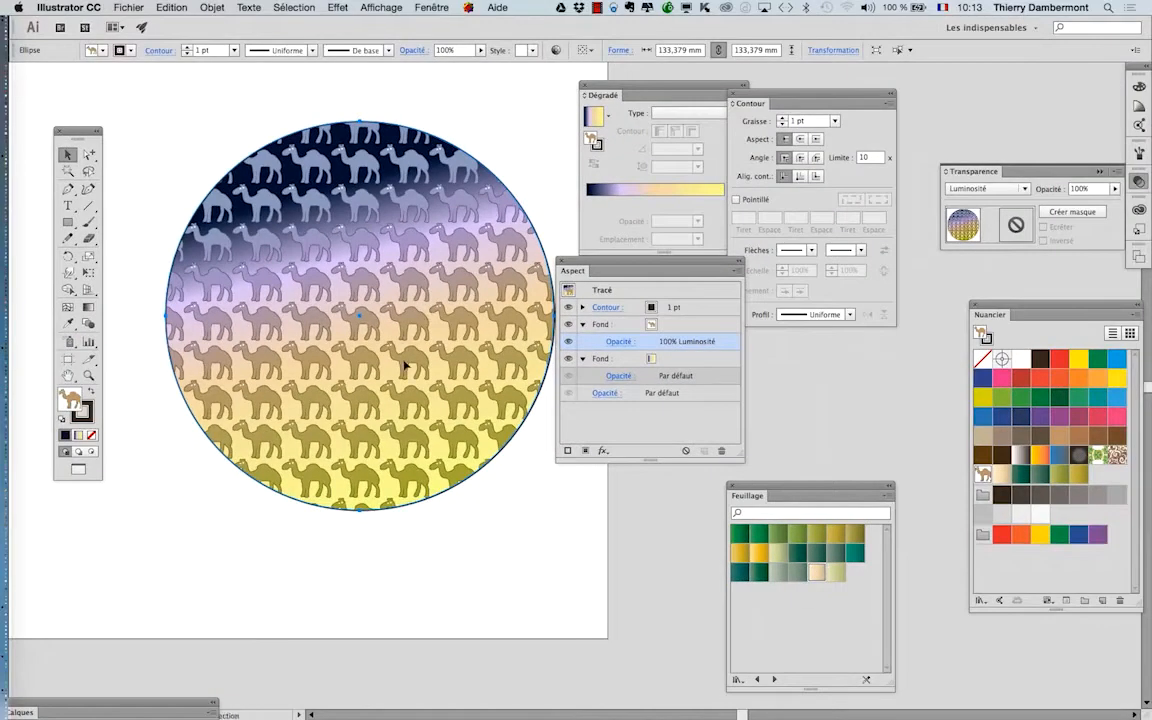
Step: Try the Exclusion blend mode on the camel fill and deselect the circle to inspect the camels up close
{"action": "left_click", "coordinate": [618, 341]}
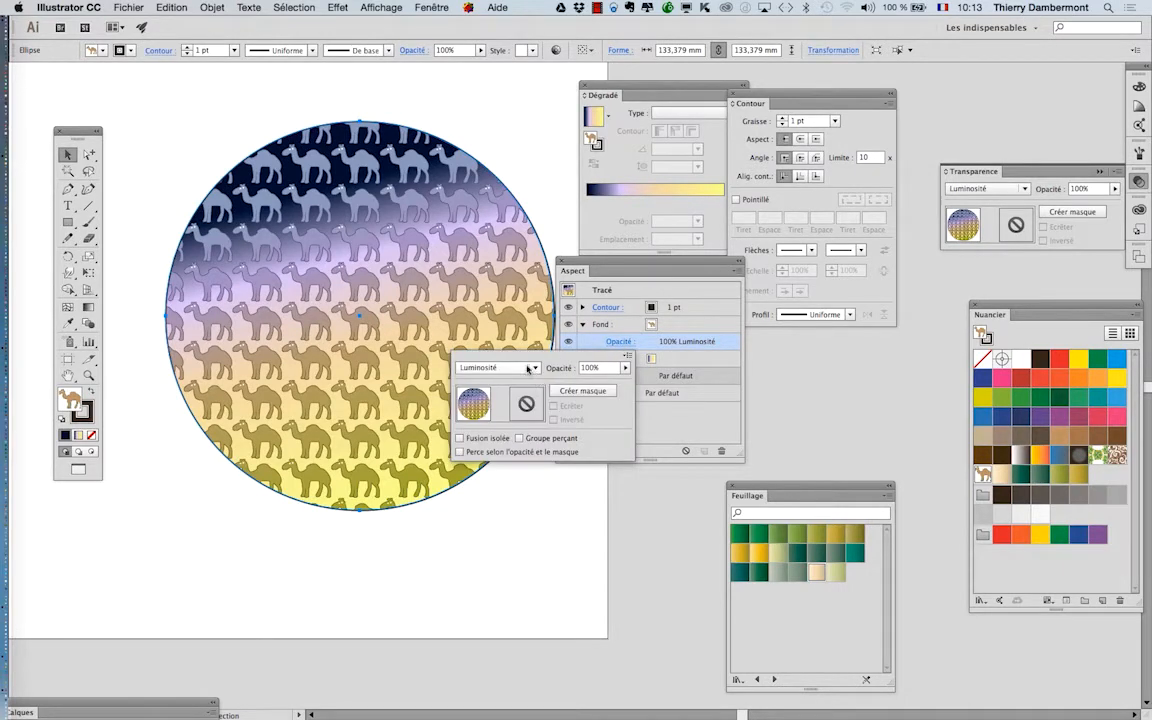
{"action": "scroll", "coordinate": [527, 365], "scroll_direction": "up", "scroll_amount": 4}
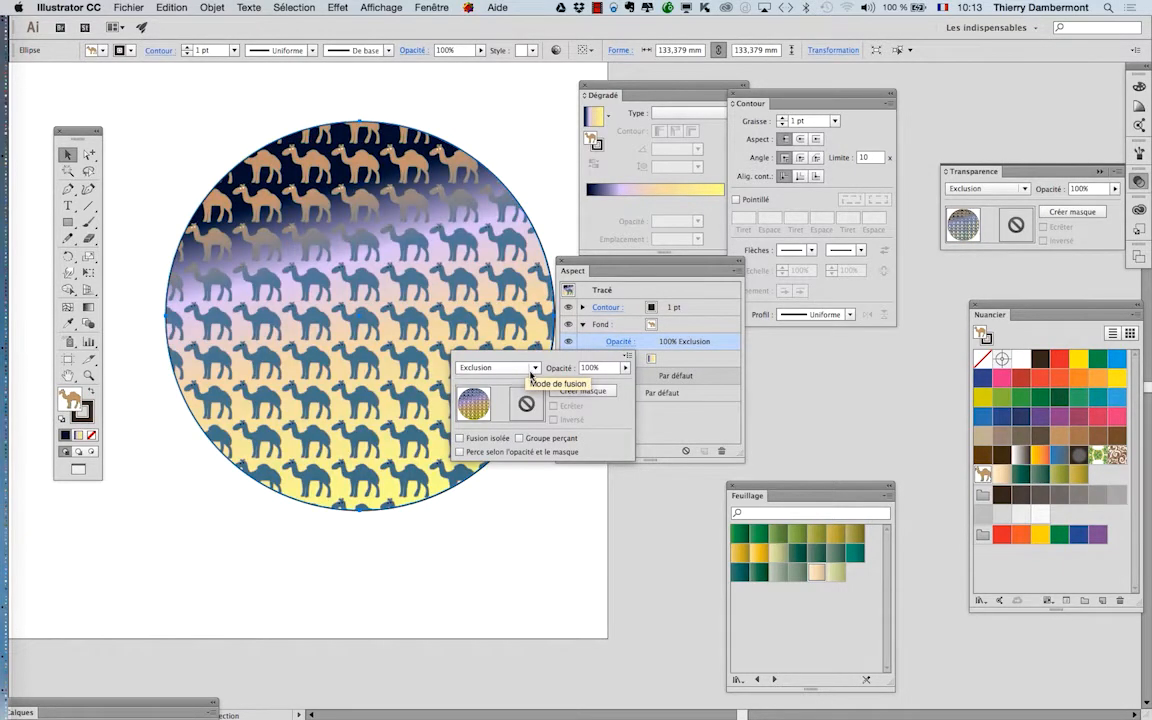
{"action": "left_click", "coordinate": [531, 150]}
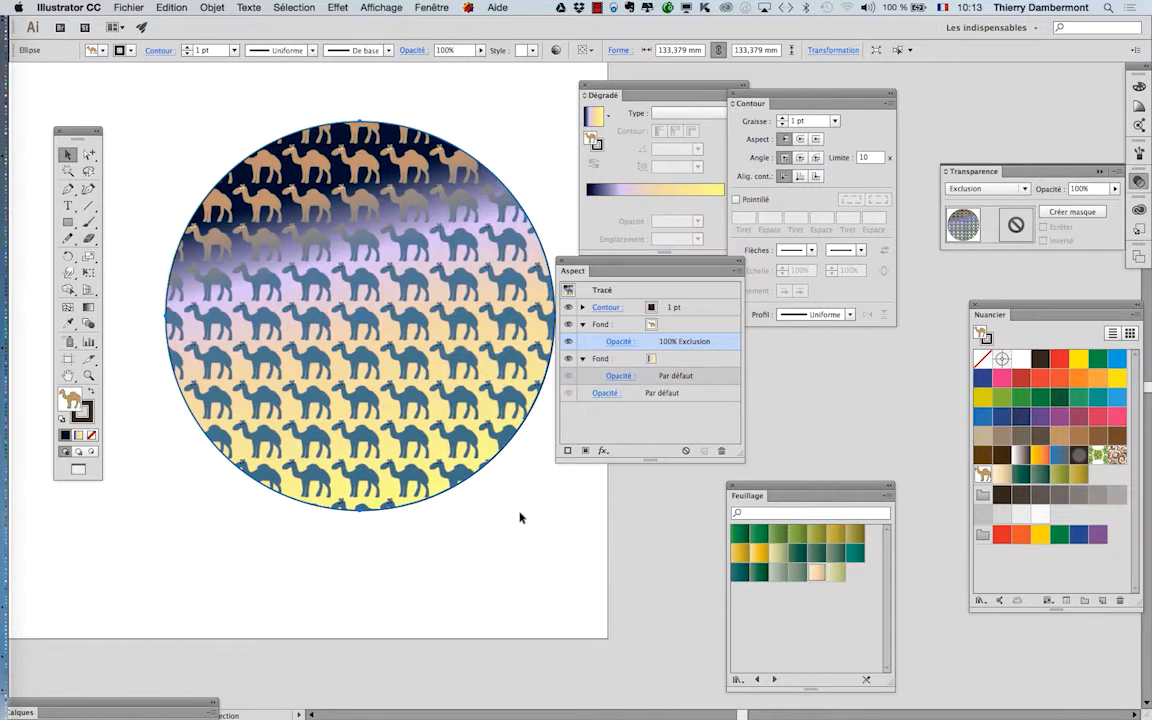
{"action": "left_click", "coordinate": [464, 538]}
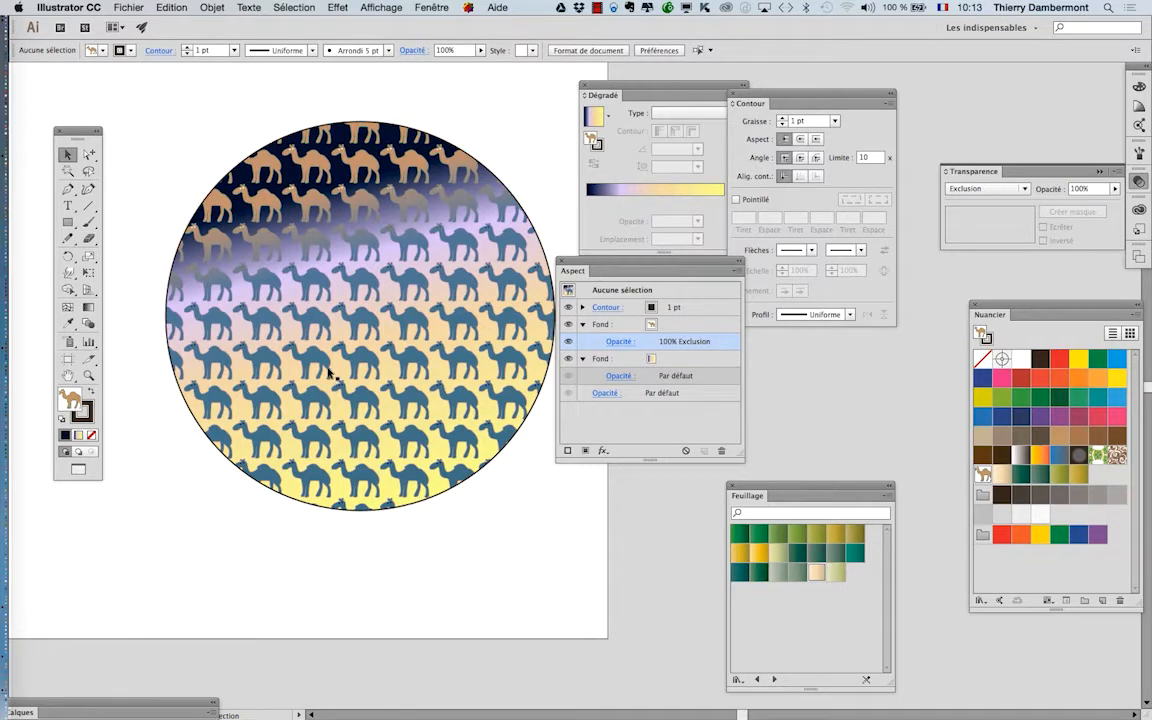
{"action": "scroll", "coordinate": [330, 373], "scroll_direction": "up", "scroll_amount": 1}
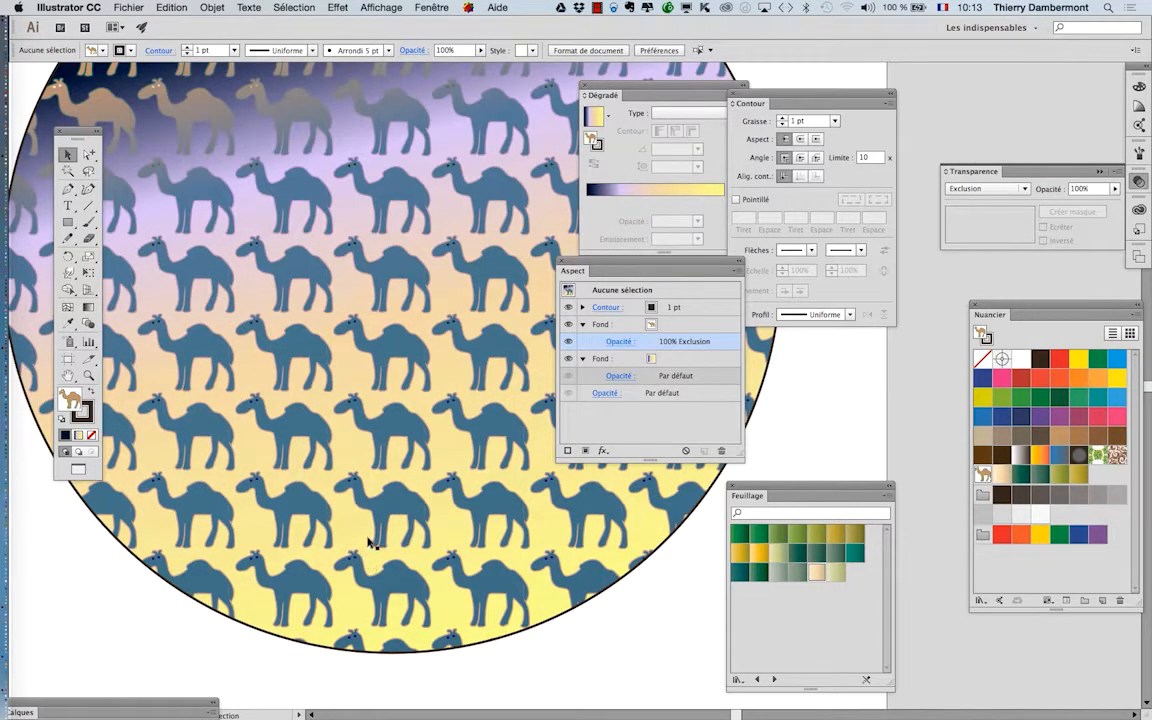
{"action": "scroll", "coordinate": [360, 520], "scroll_direction": "up", "scroll_amount": 1}
{"action": "scroll", "coordinate": [368, 540], "scroll_direction": "up", "scroll_amount": 2}
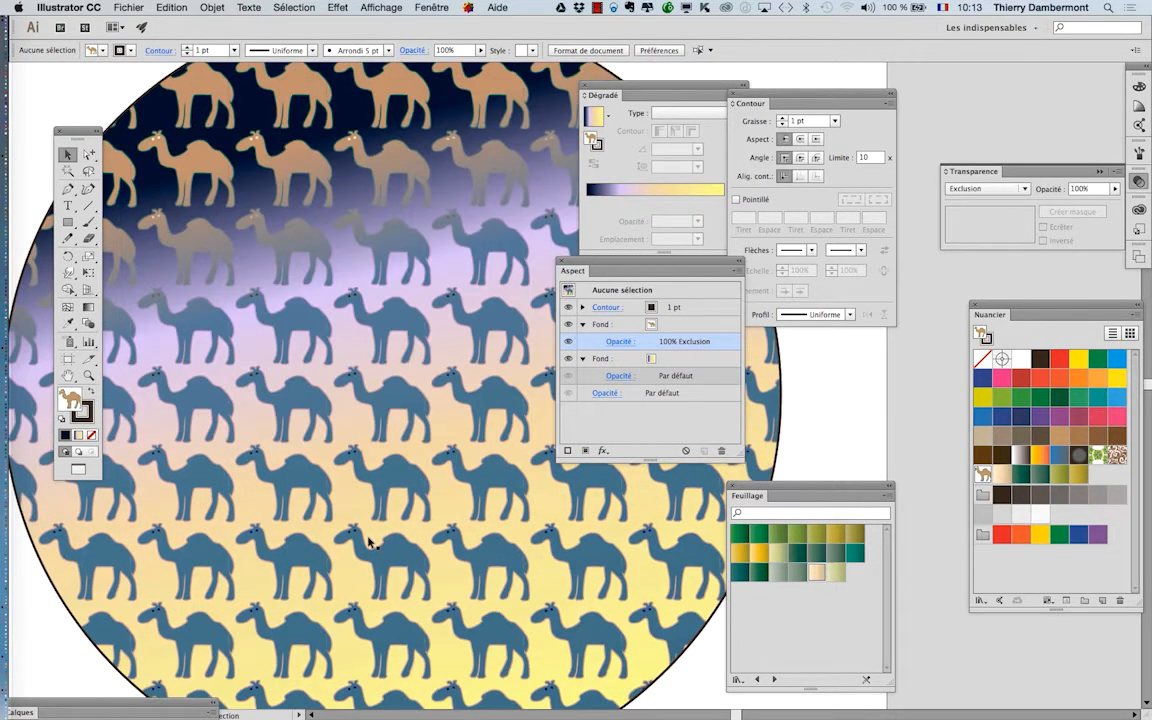
{"action": "scroll", "coordinate": [369, 541], "scroll_direction": "down", "scroll_amount": 2}
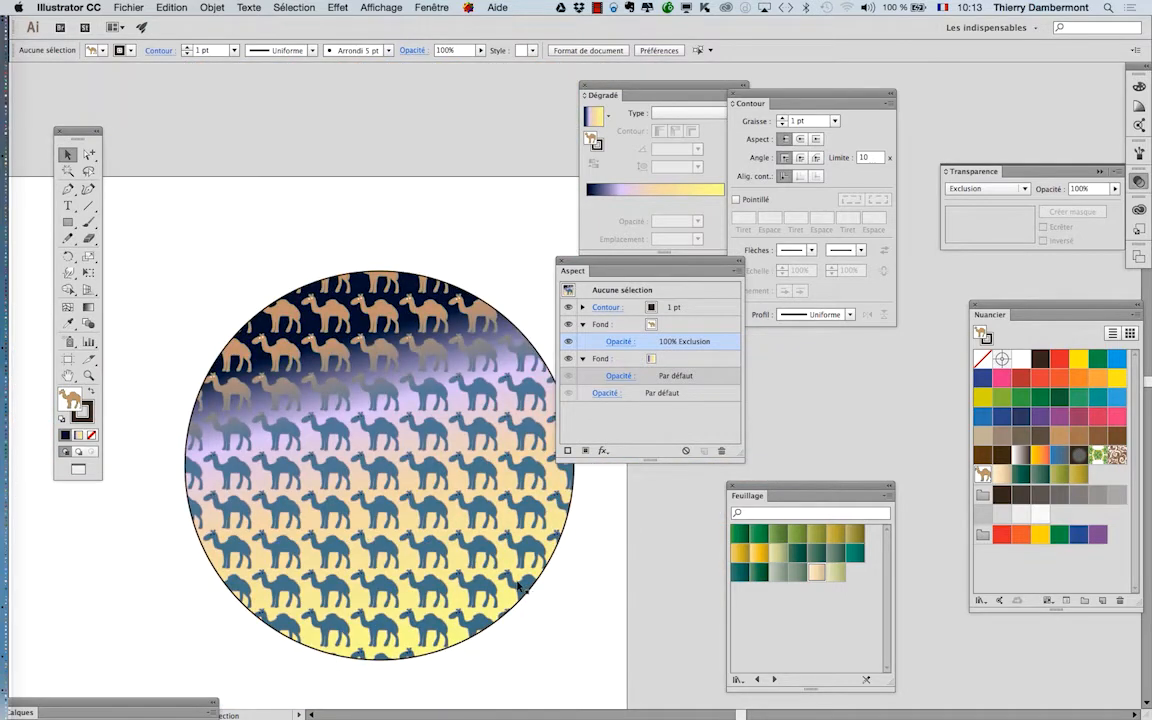
{"action": "scroll", "coordinate": [478, 530], "scroll_direction": "down", "scroll_amount": 1}
Step: Reselect the circle and set the camel pattern fill's blend mode to Luminosité
{"action": "left_click", "coordinate": [468, 530]}
{"action": "left_click", "coordinate": [618, 341]}
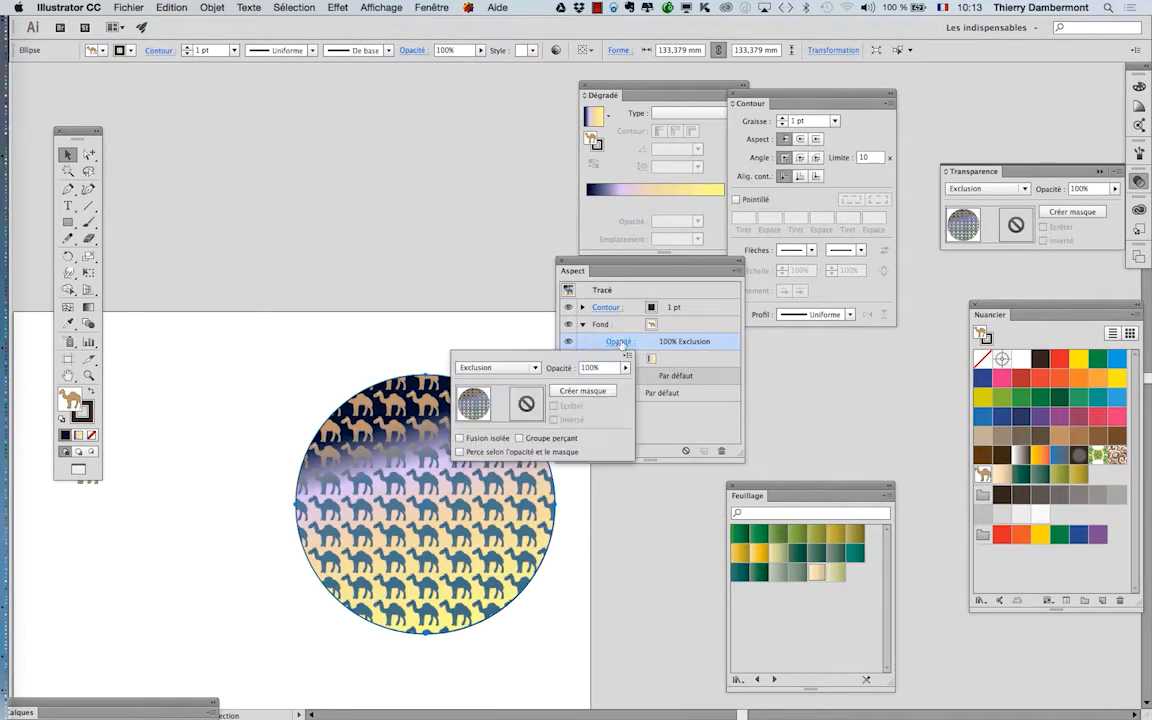
{"action": "scroll", "coordinate": [493, 370], "scroll_direction": "down", "scroll_amount": 4}
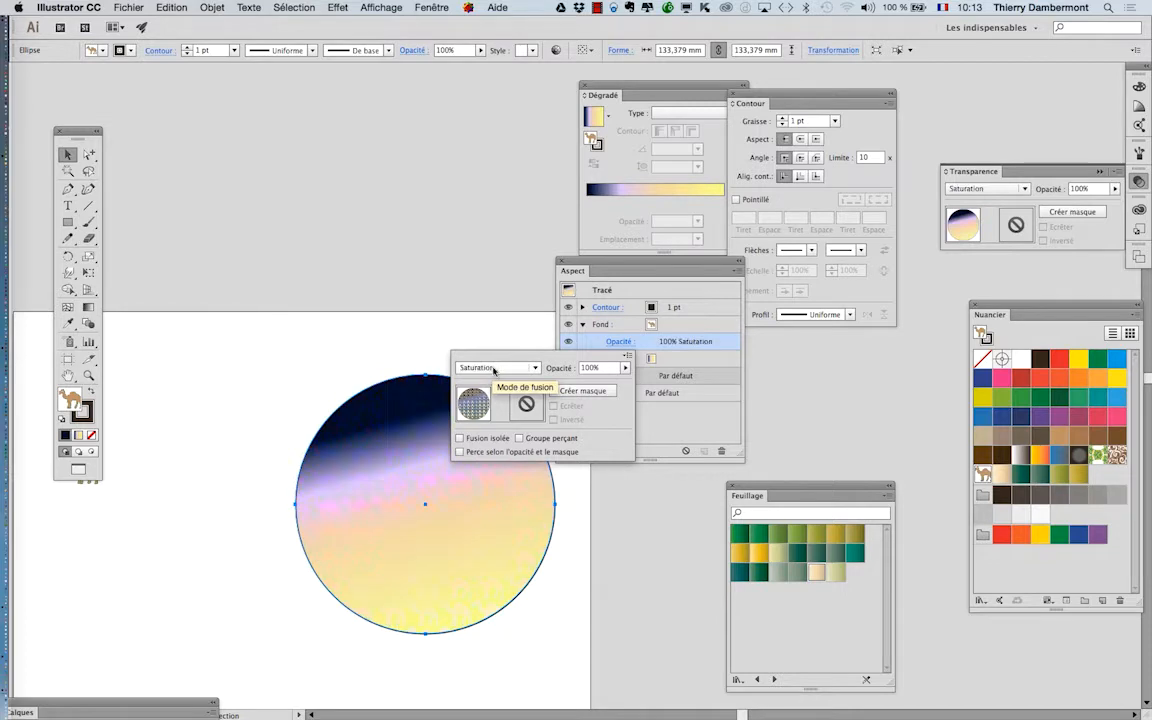
{"action": "scroll", "coordinate": [493, 370], "scroll_direction": "down", "scroll_amount": 2}
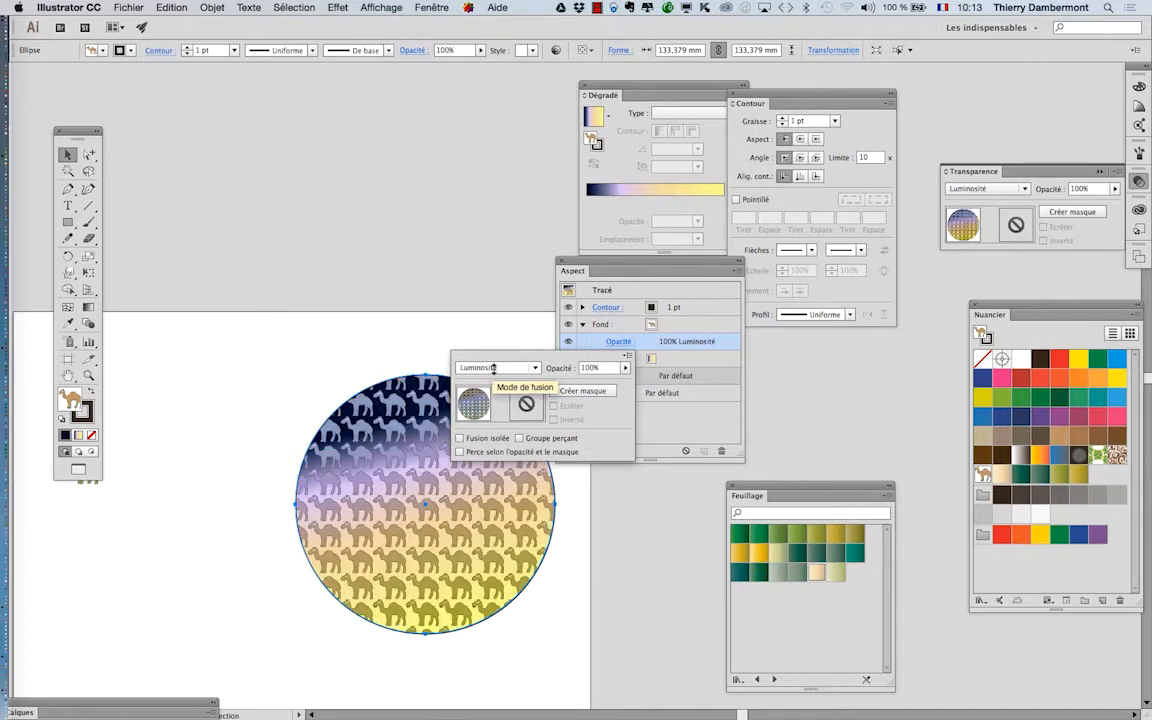
{"action": "left_click", "coordinate": [418, 355]}
Step: Deselect the circle and return to the Selection tool
{"action": "key", "text": "h"}
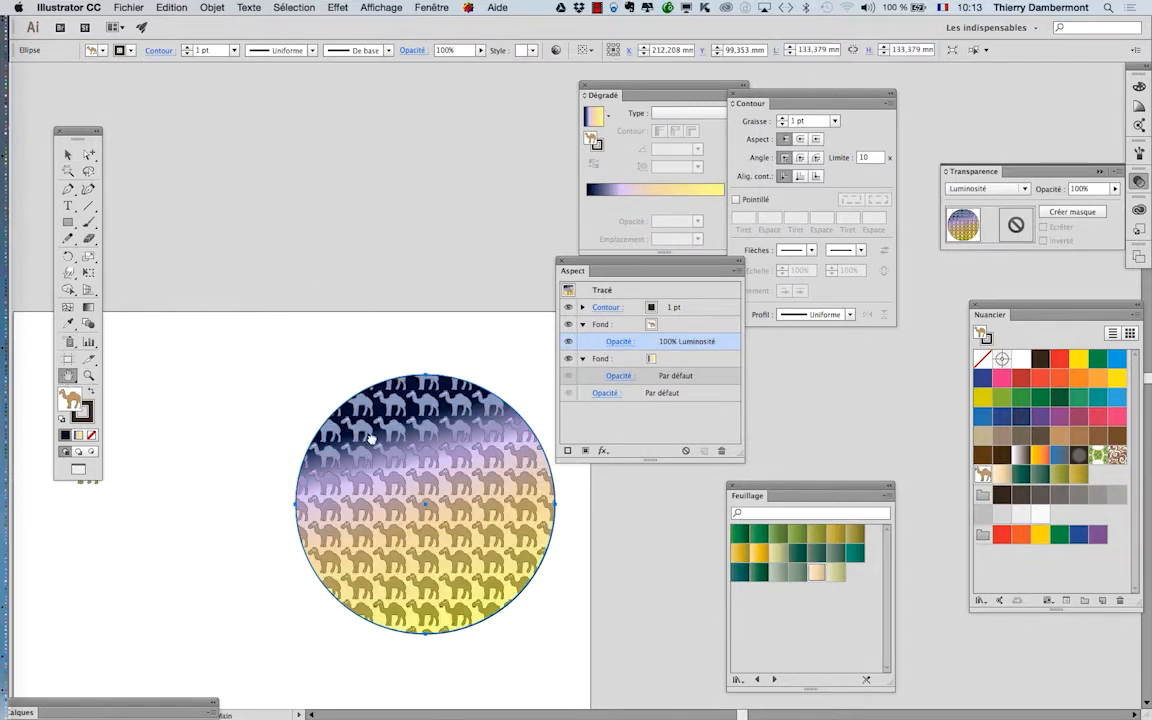
{"action": "left_click_drag", "start_coordinate": [371, 438], "coordinate": [303, 223]}
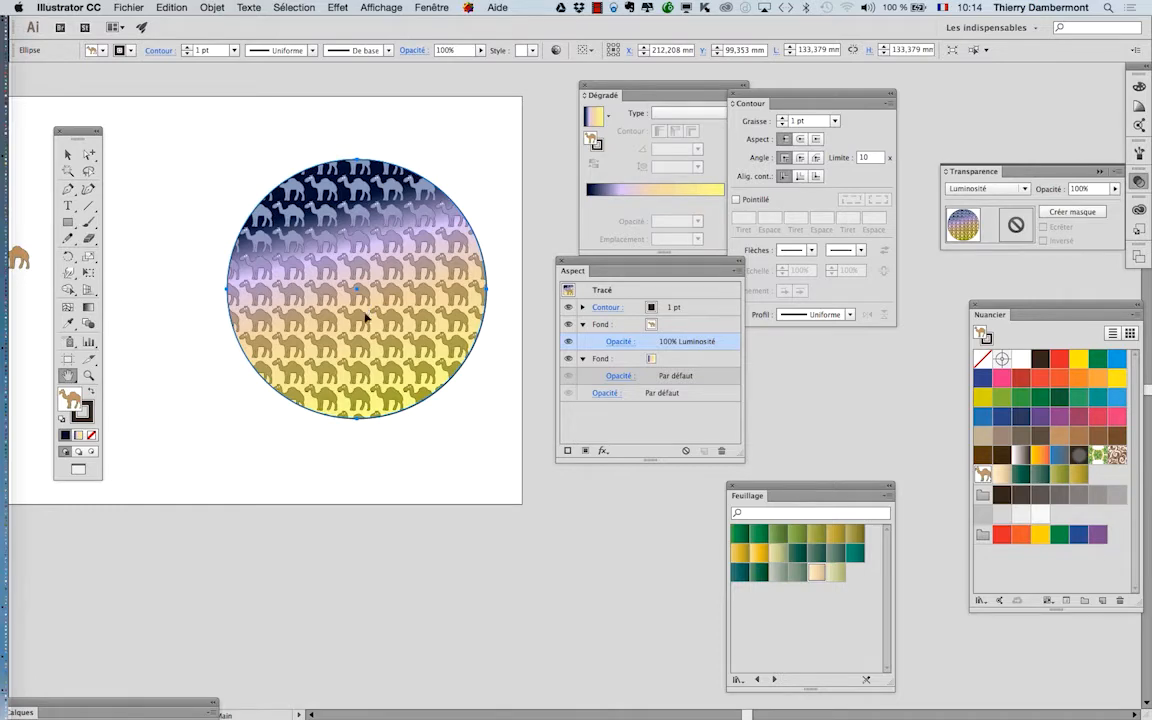
{"action": "scroll", "coordinate": [331, 258], "scroll_direction": "up", "scroll_amount": 1}
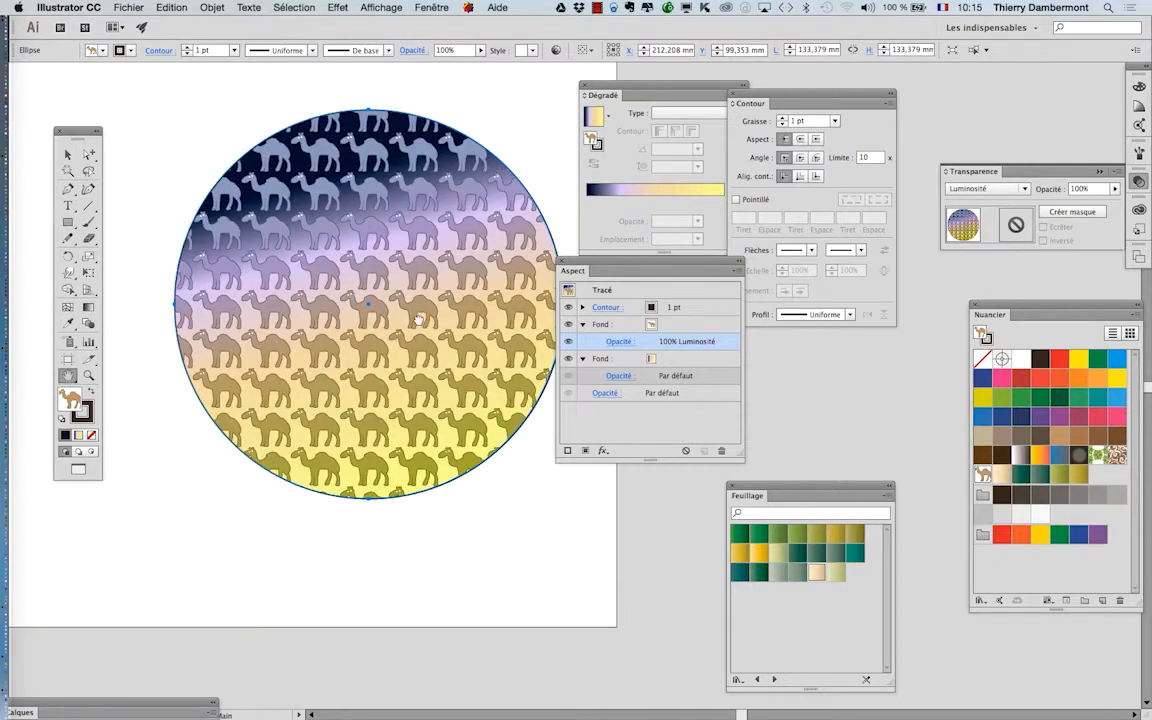
{"action": "left_click_drag", "start_coordinate": [418, 322], "coordinate": [392, 370]}
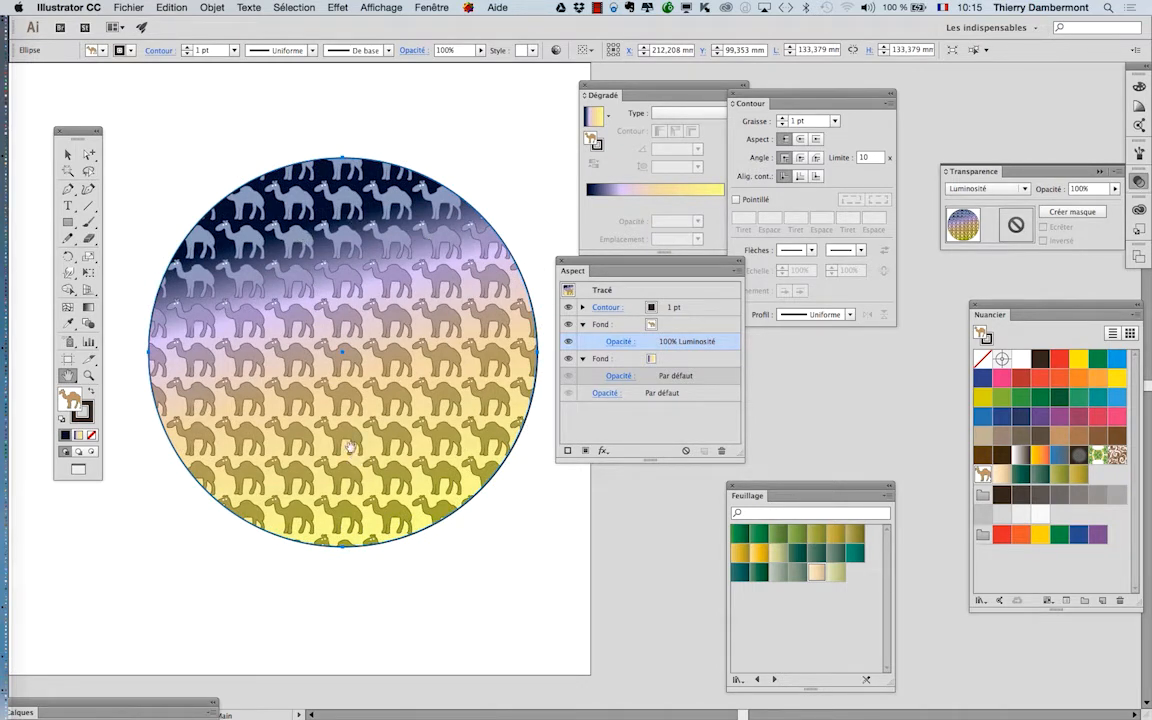
{"action": "key", "text": "super"}
{"action": "left_click", "coordinate": [196, 137]}
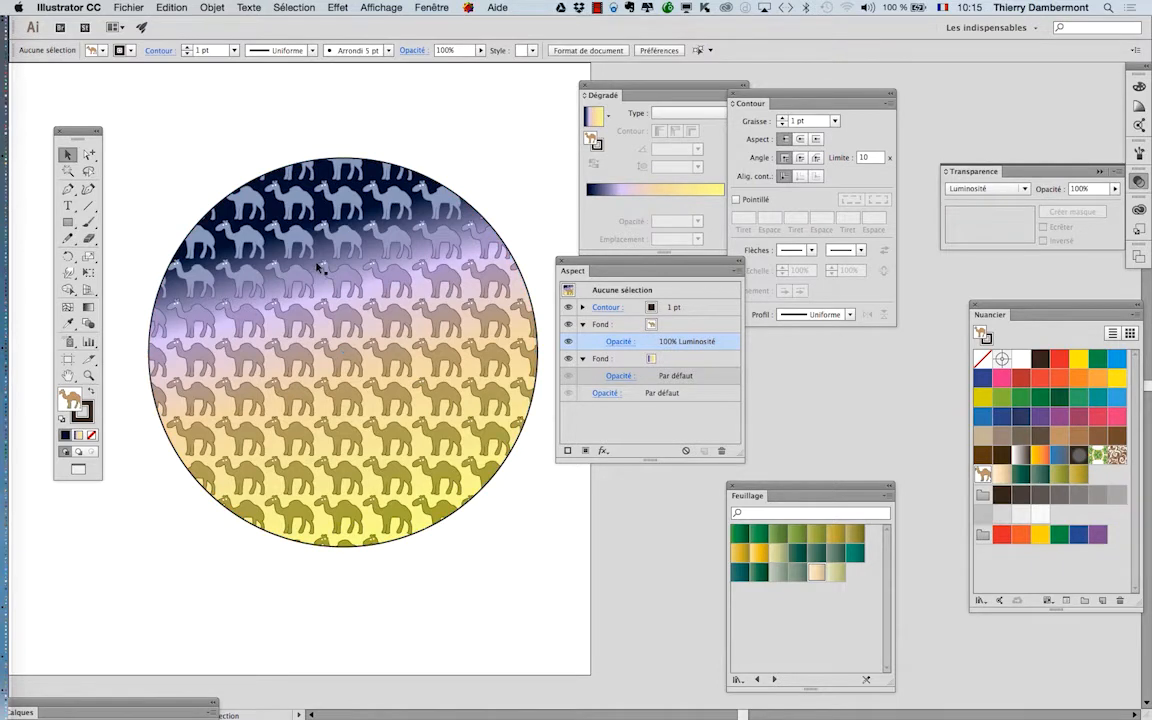
Step: Draw a five-pointed star about 74 × 75 mm, filled with the camel pattern, in the empty area left of the circle
{"action": "scroll", "coordinate": [316, 268], "scroll_direction": "down", "scroll_amount": 1}
{"action": "left_click_drag", "start_coordinate": [179, 226], "coordinate": [247, 226]}
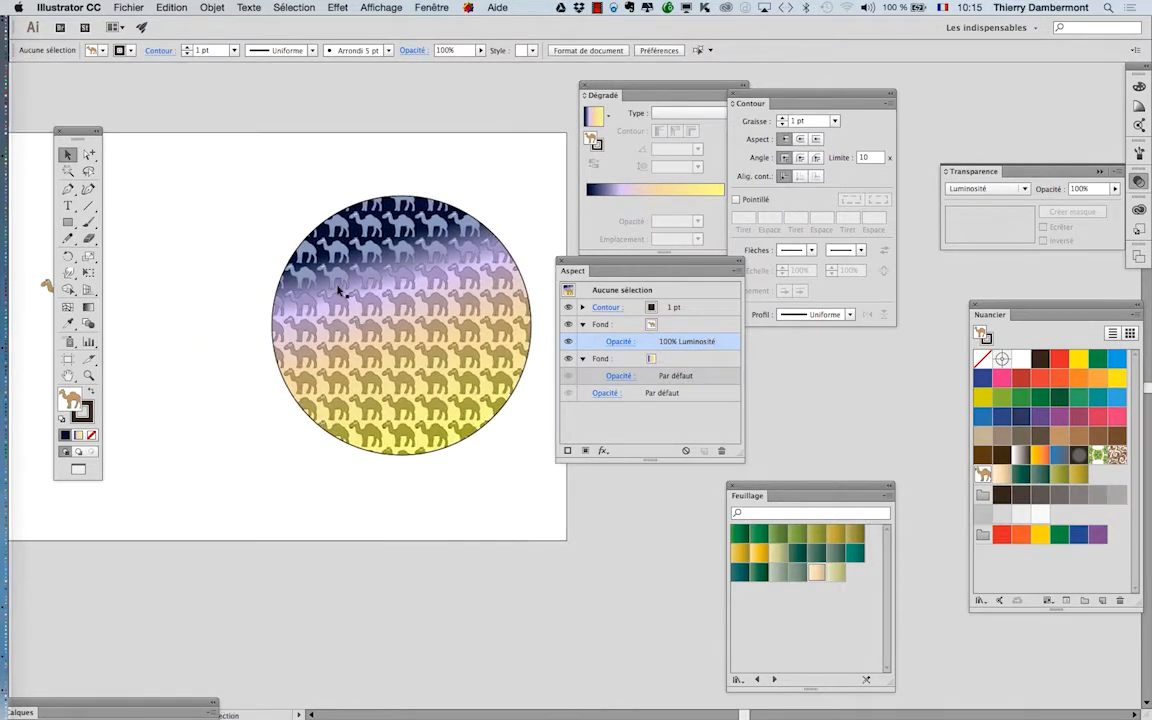
{"action": "left_click_drag", "start_coordinate": [73, 131], "coordinate": [38, 95]}
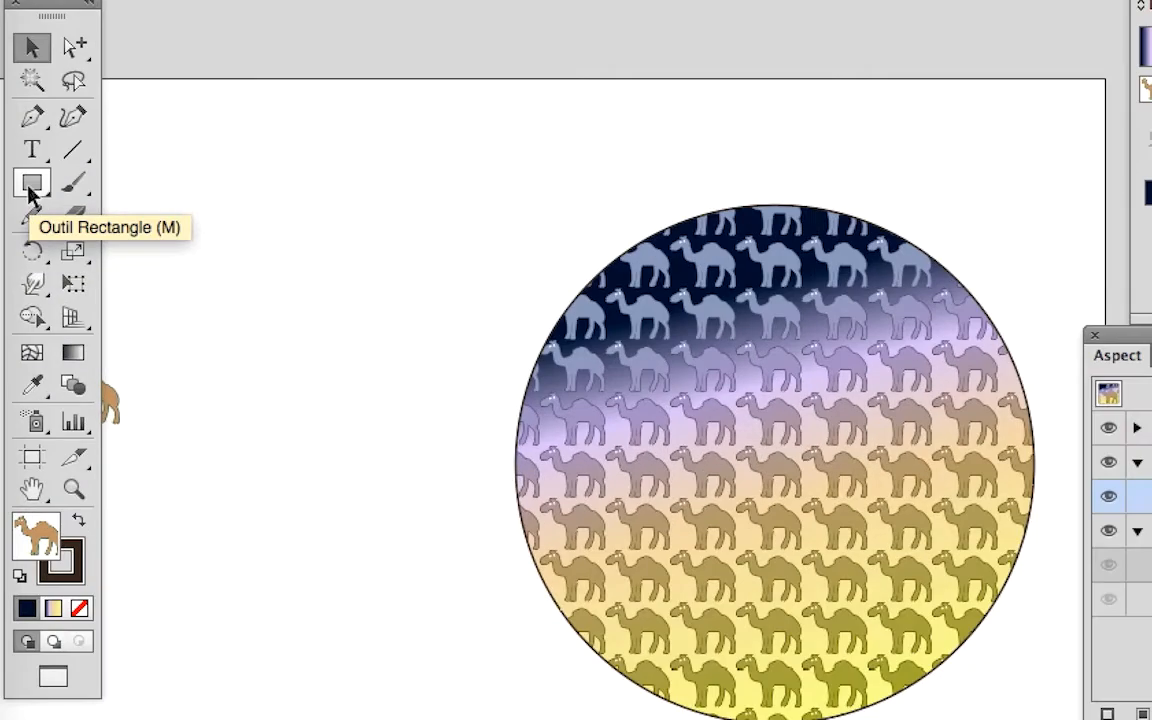
{"action": "left_click", "coordinate": [28, 190]}
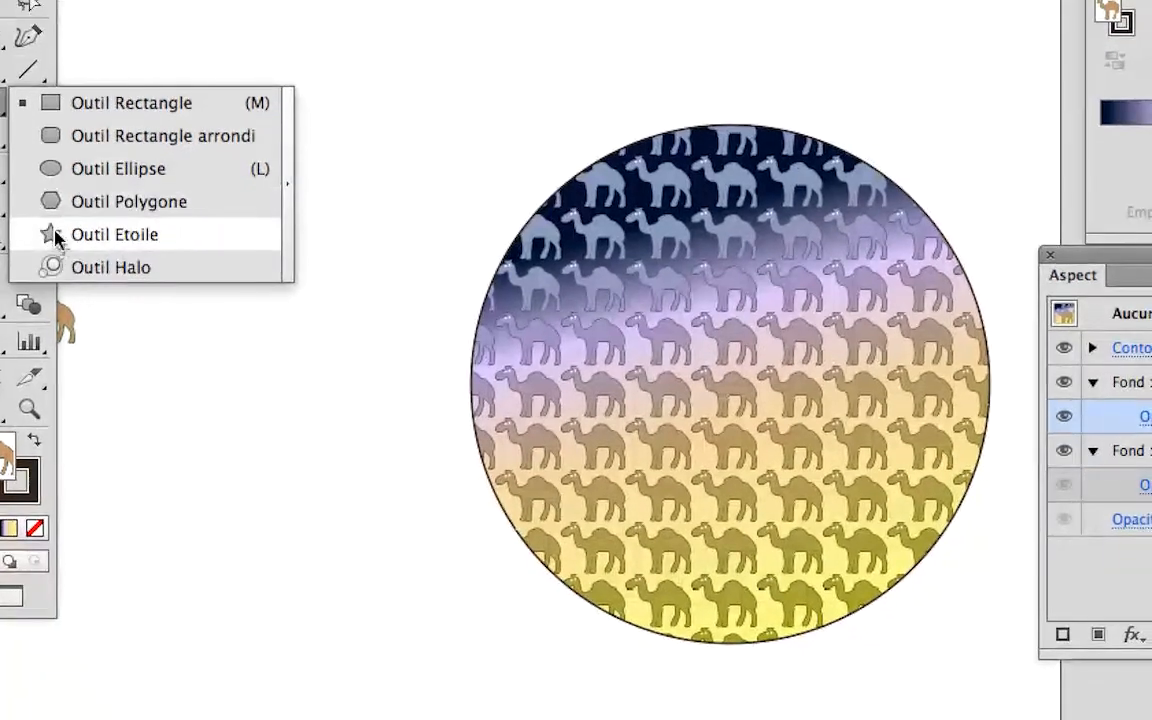
{"action": "left_click", "coordinate": [55, 235]}
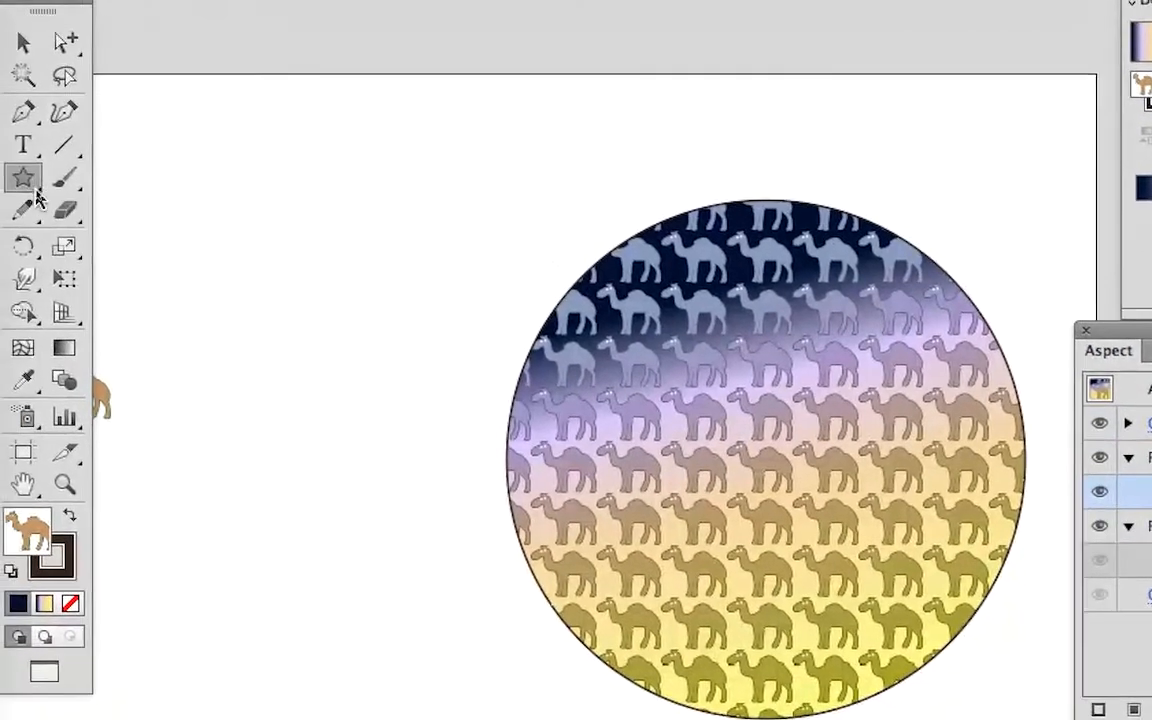
{"action": "left_click_drag", "start_coordinate": [90, 172], "coordinate": [170, 231]}
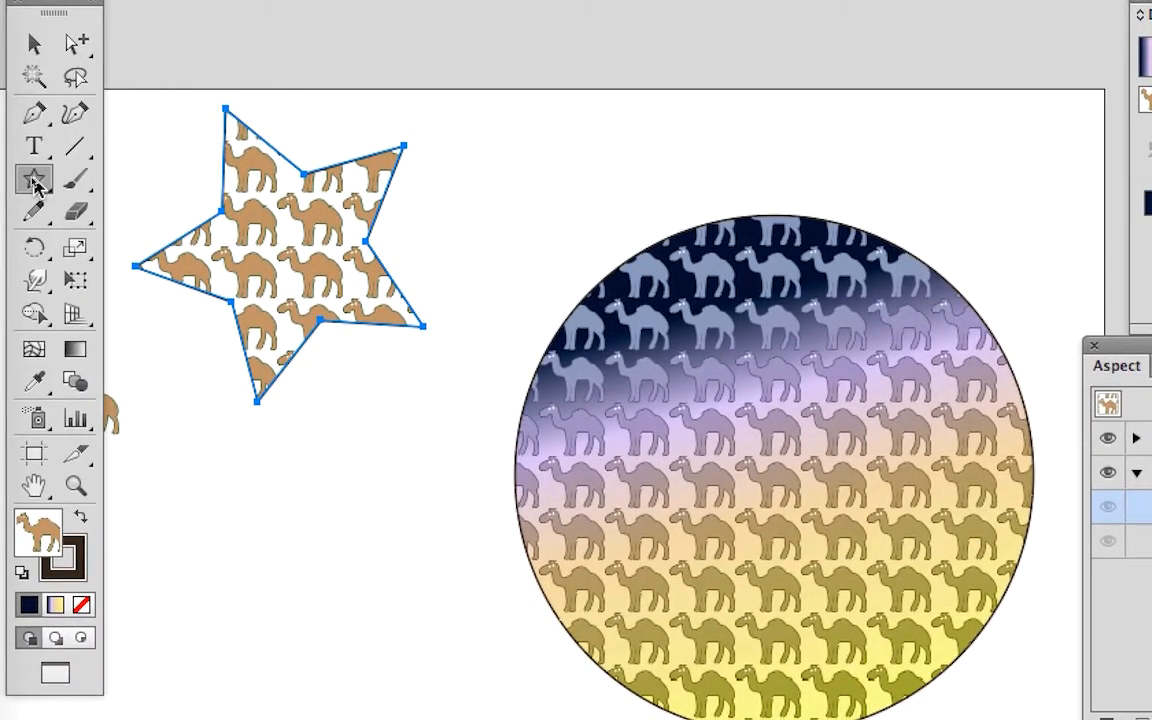
Step: Draw a tilted hexagon about 81 mm wide, filled with the camel pattern, below the star
{"action": "left_click", "coordinate": [26, 301]}
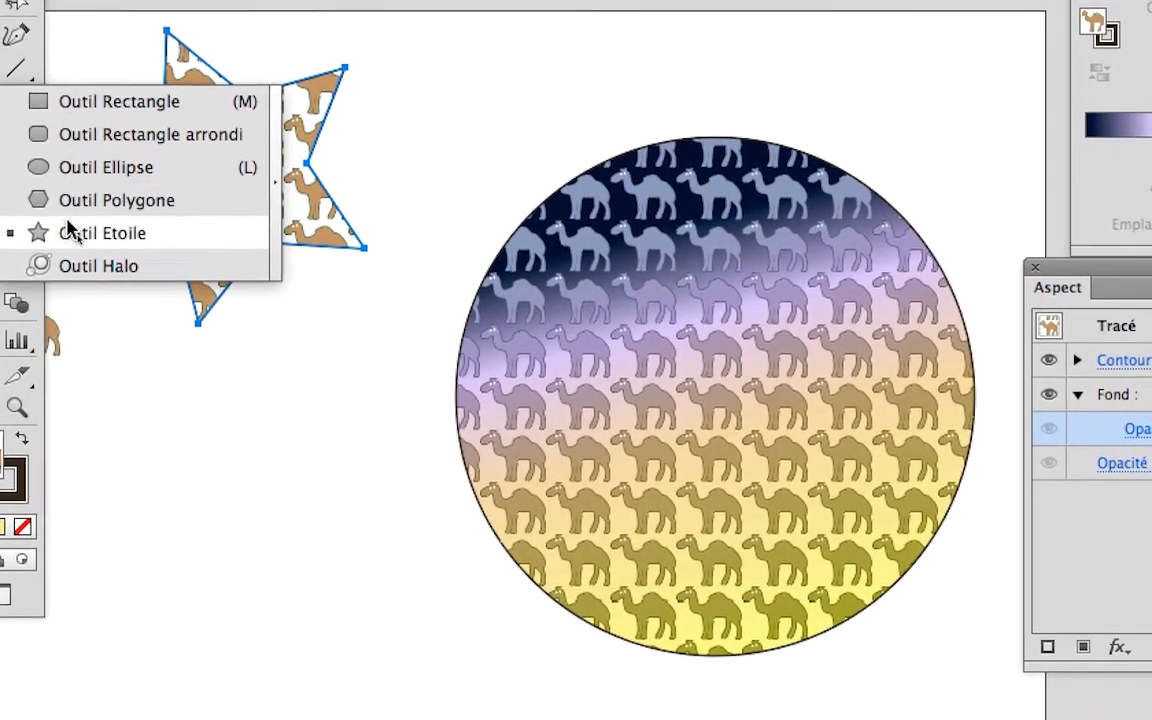
{"action": "left_click", "coordinate": [132, 311]}
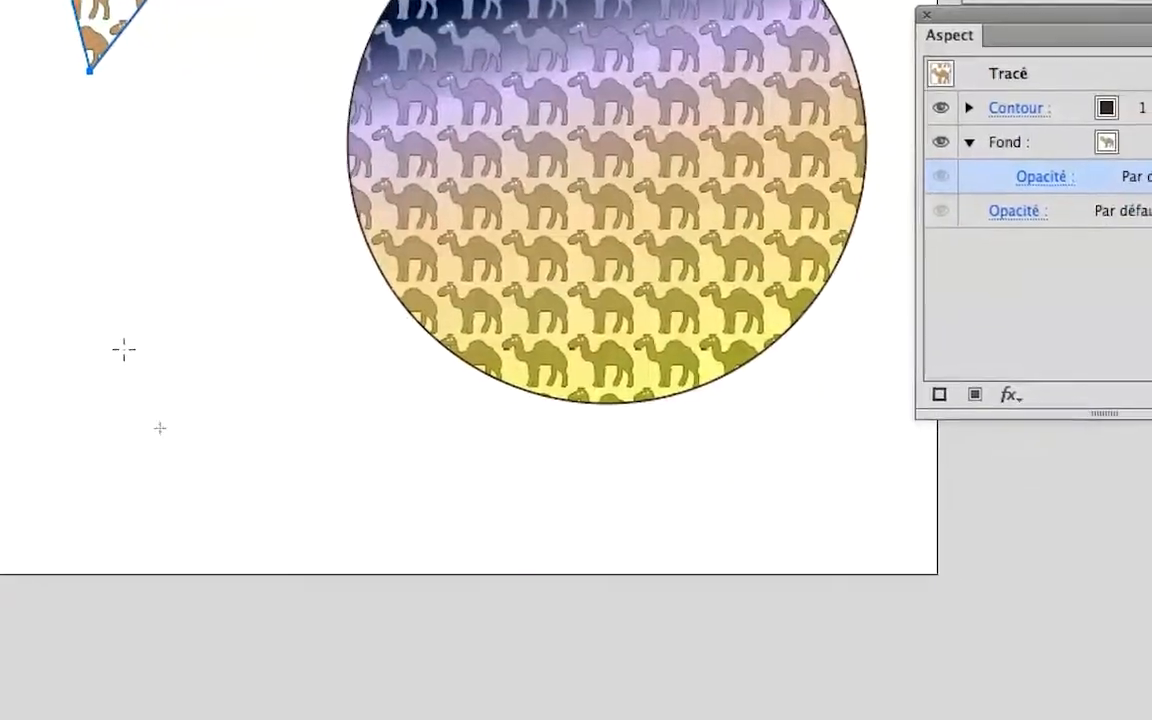
{"action": "left_click_drag", "start_coordinate": [232, 598], "coordinate": [350, 707]}
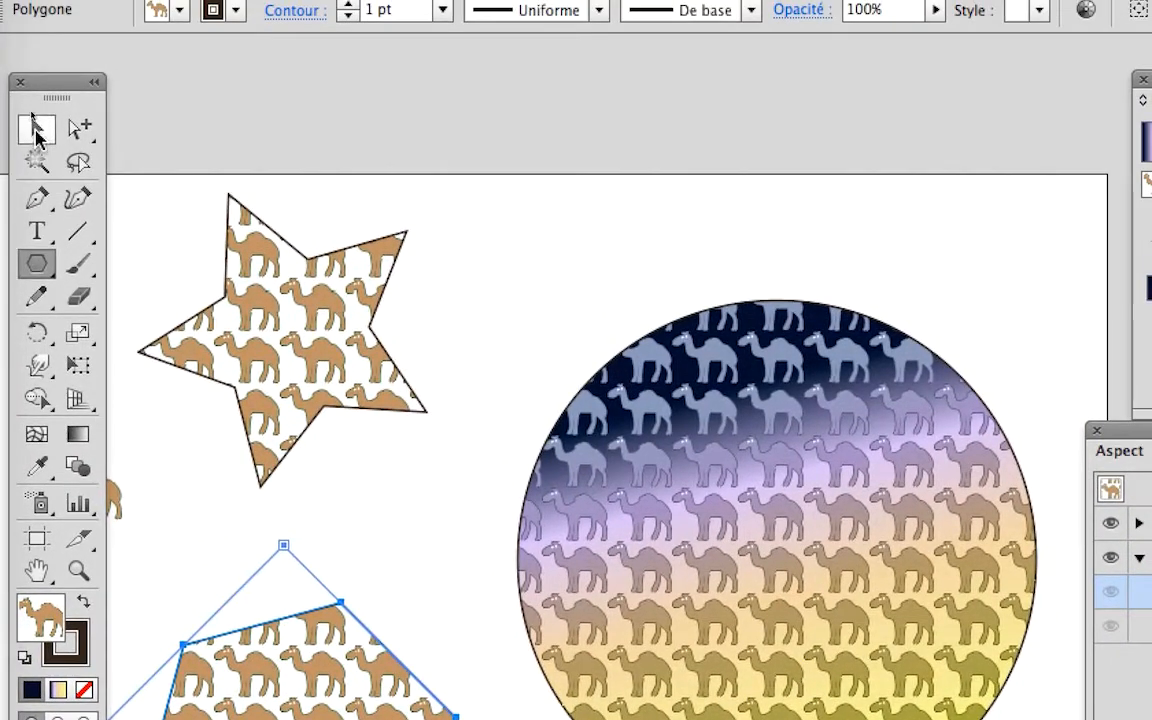
Step: Select the star and the hexagon alternately, with the Aspect panel placed beside them, to compare their contour and fill attributes
{"action": "left_click", "coordinate": [37, 130]}
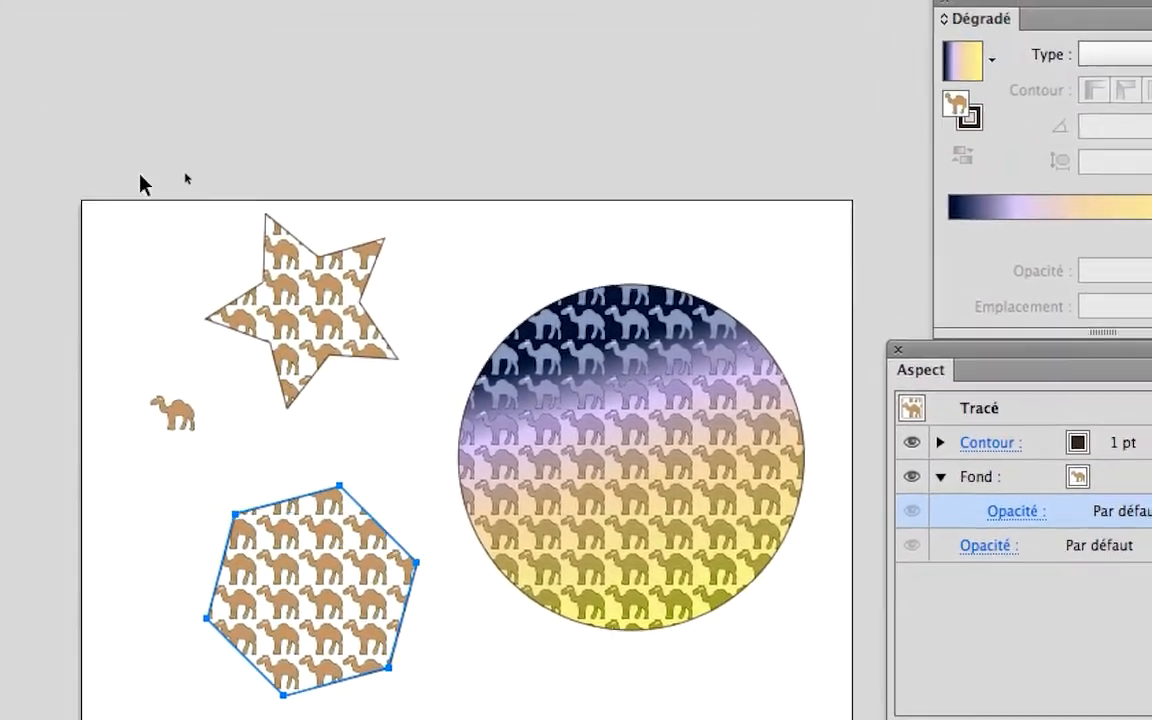
{"action": "left_click", "coordinate": [241, 222]}
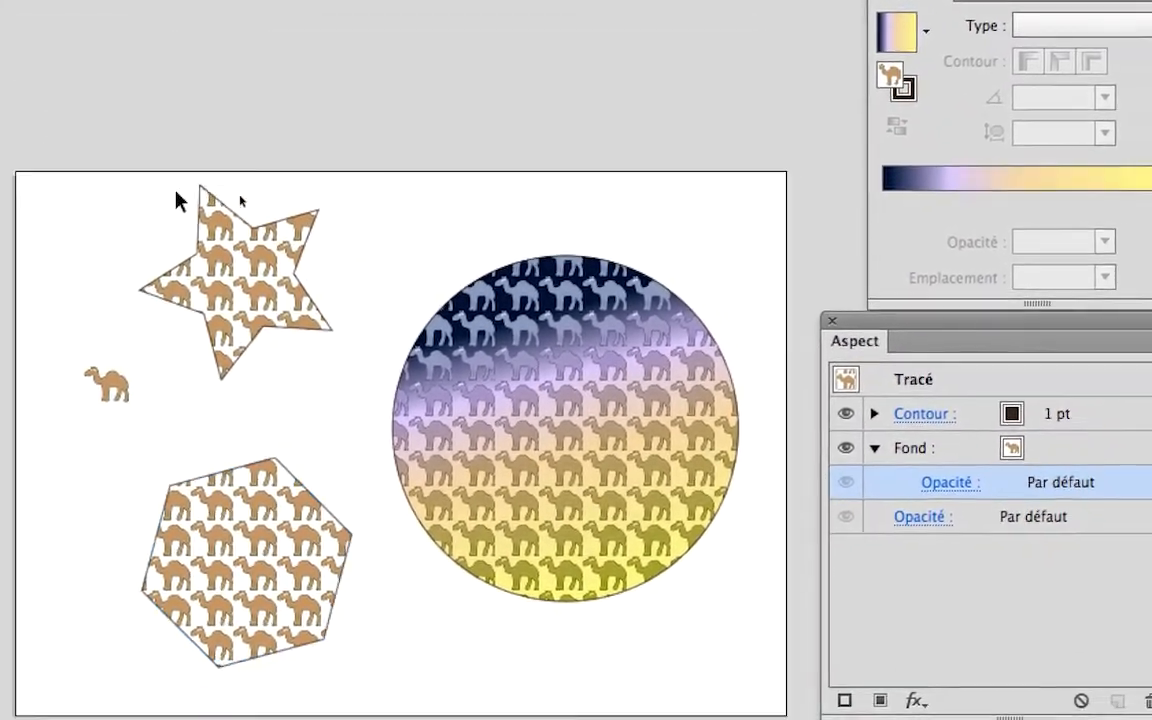
{"action": "left_click", "coordinate": [288, 236]}
{"action": "left_click", "coordinate": [290, 509]}
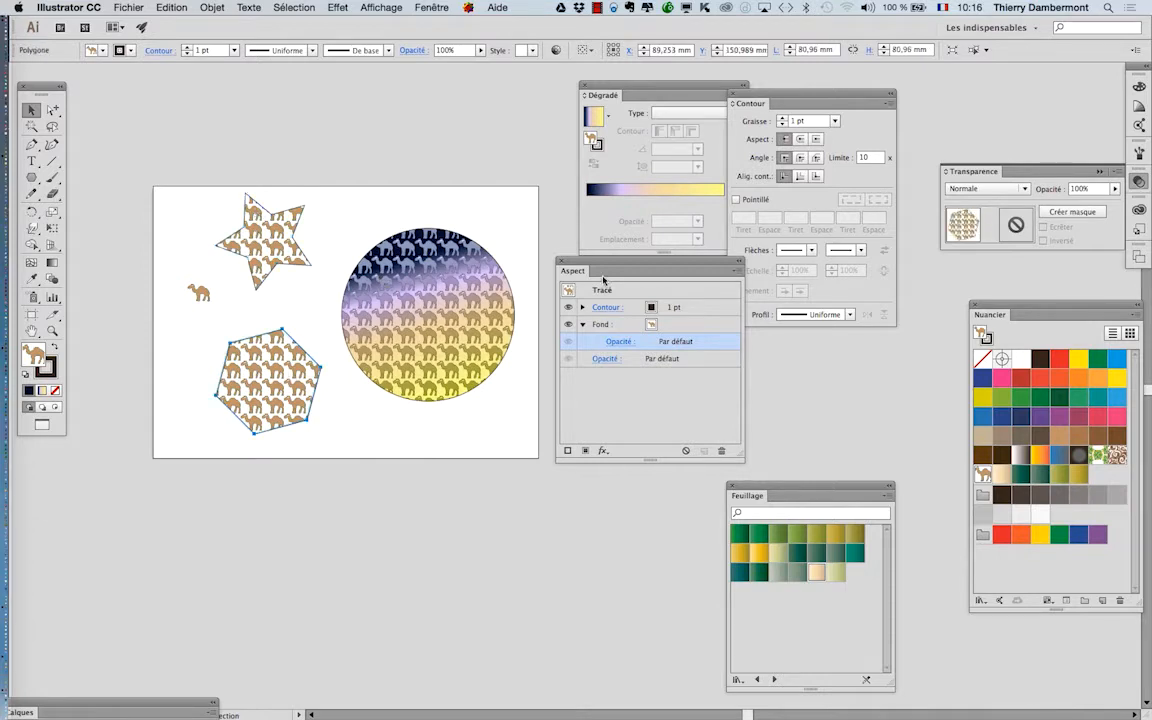
{"action": "left_click_drag", "start_coordinate": [597, 263], "coordinate": [357, 93]}
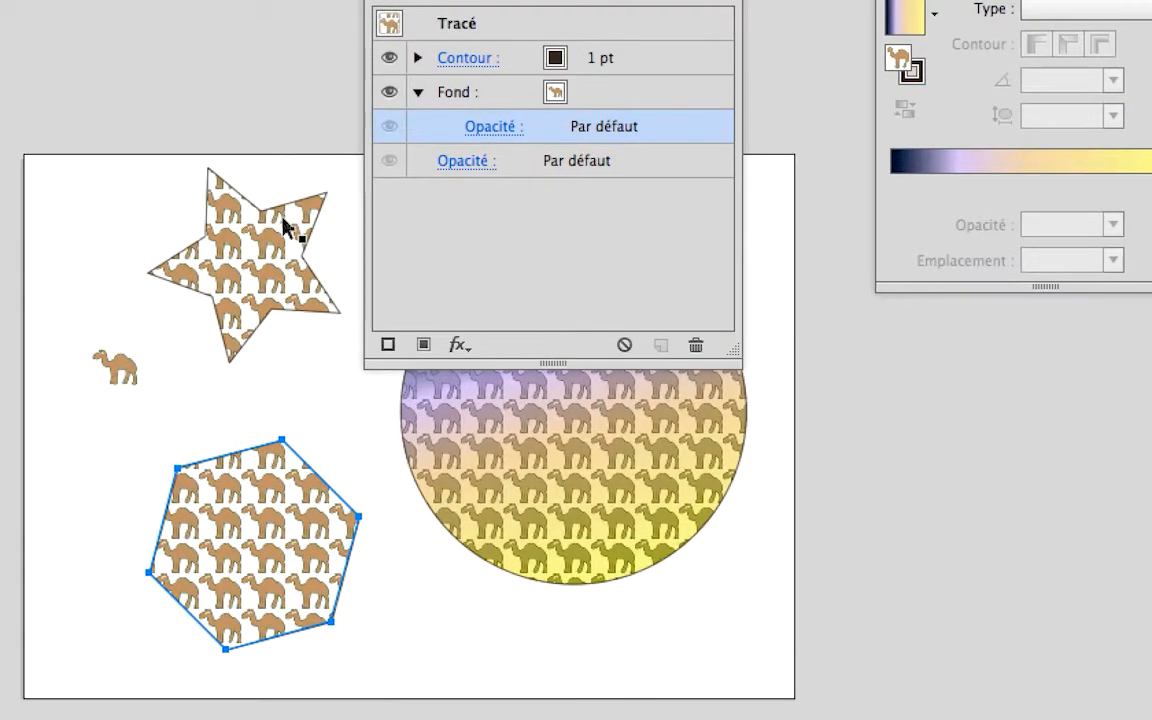
{"action": "left_click", "coordinate": [284, 227]}
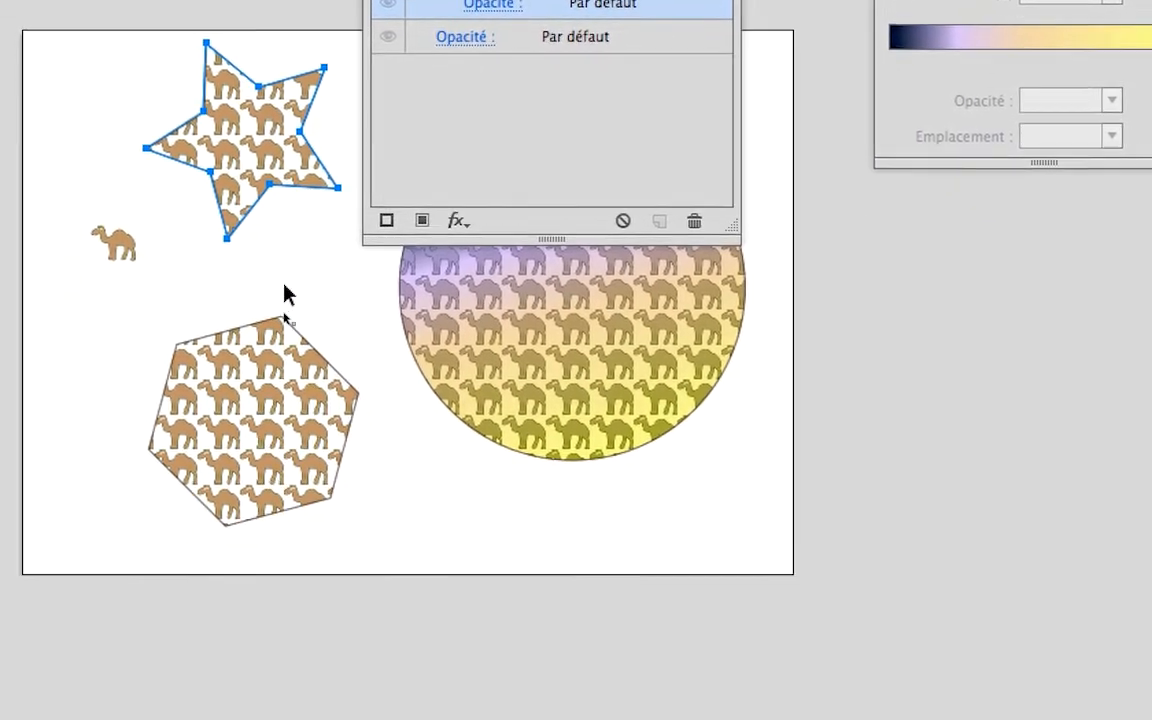
{"action": "left_click", "coordinate": [285, 488]}
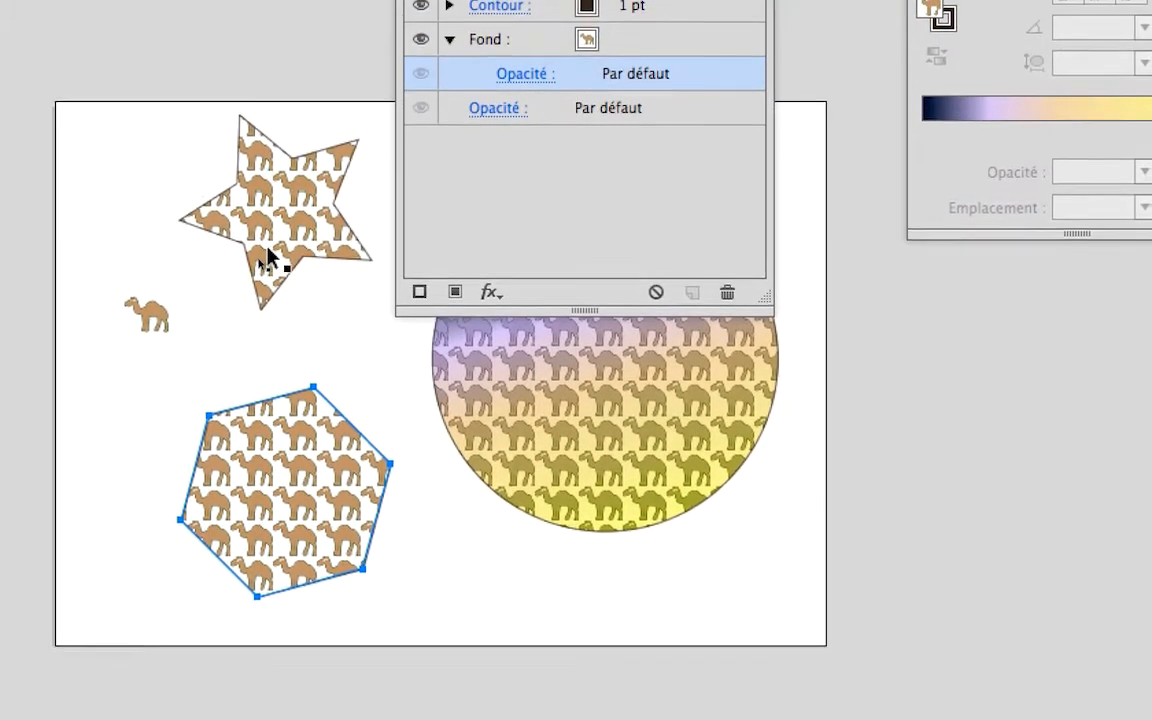
{"action": "left_click", "coordinate": [238, 137]}
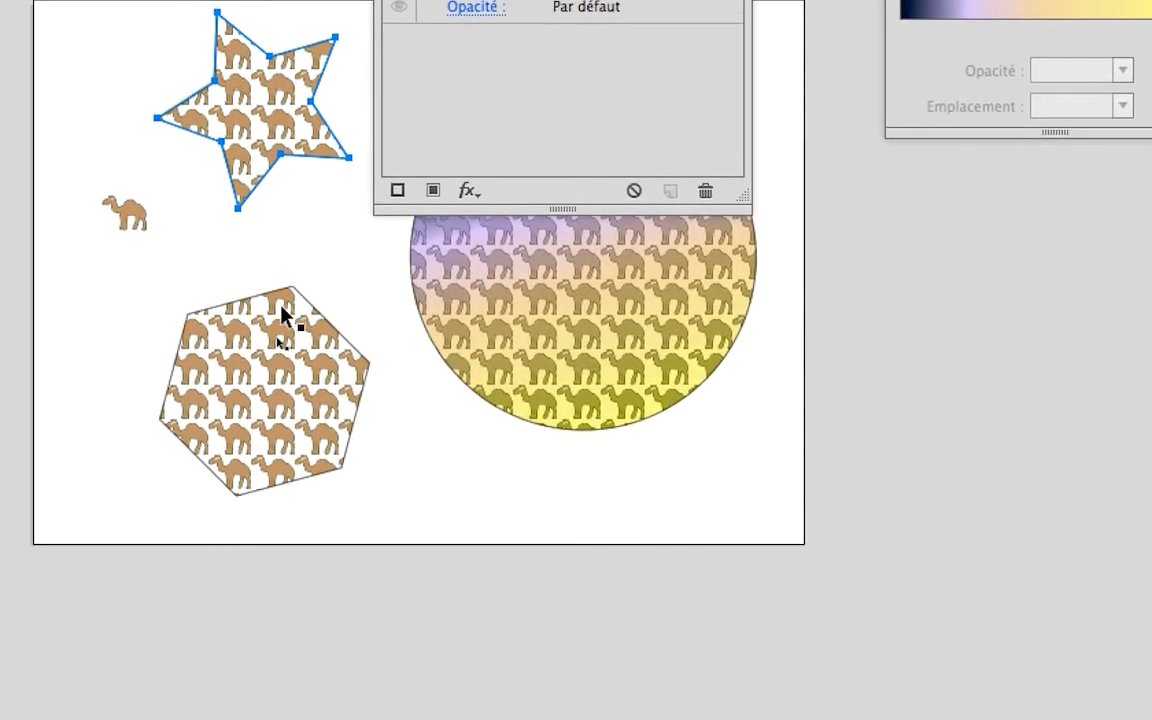
{"action": "left_click", "coordinate": [301, 407]}
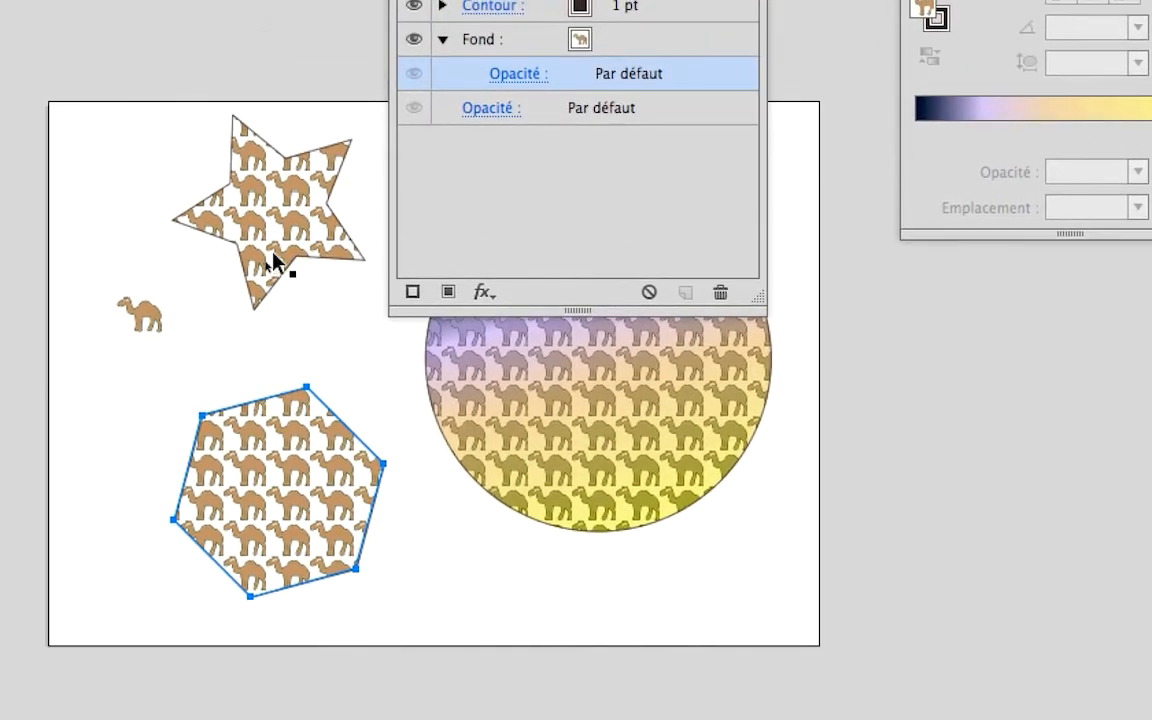
{"action": "left_click", "coordinate": [262, 167]}
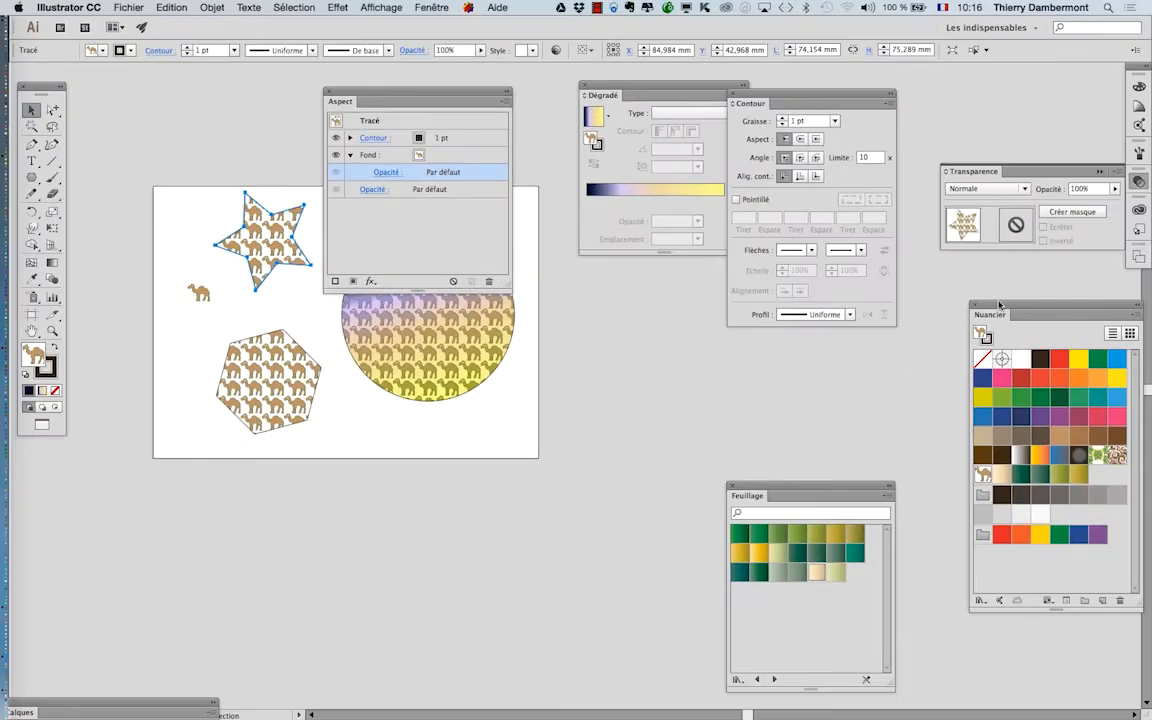
Step: Tidy the workspace: close Contour, Feuillage and Dégradé, place Aspect below the shapes and Nuancier beside the artboard, with nothing selected
{"action": "left_click_drag", "start_coordinate": [999, 305], "coordinate": [384, 217]}
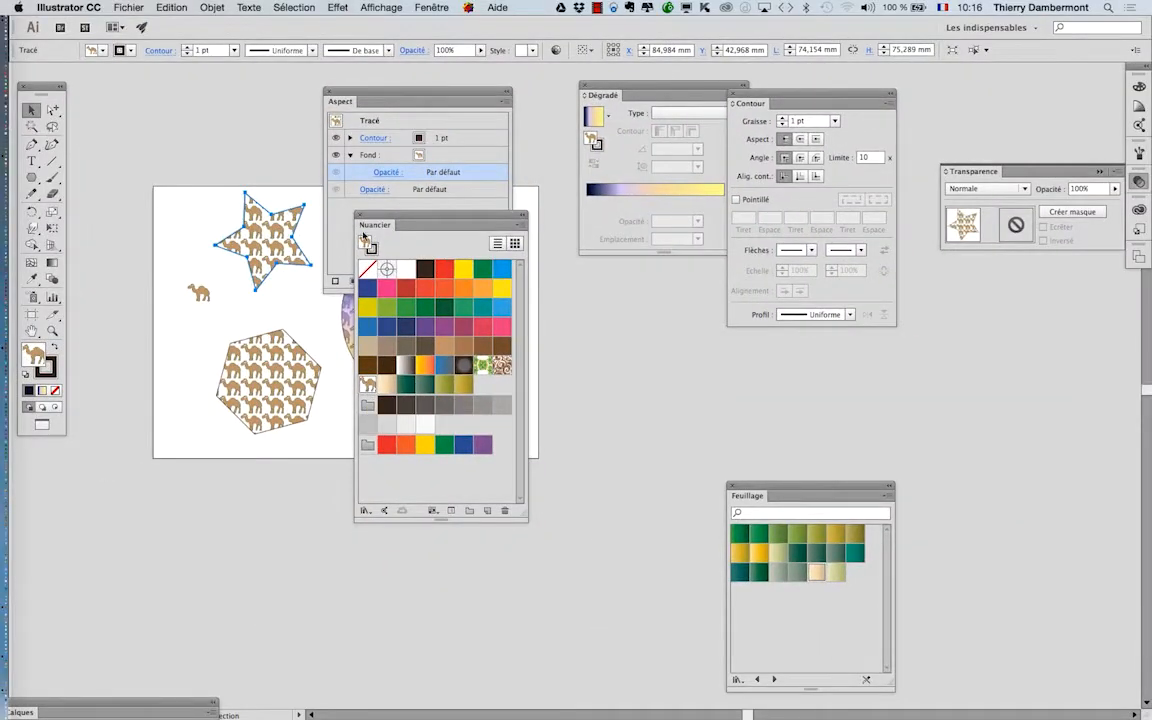
{"action": "left_click_drag", "start_coordinate": [376, 212], "coordinate": [790, 327]}
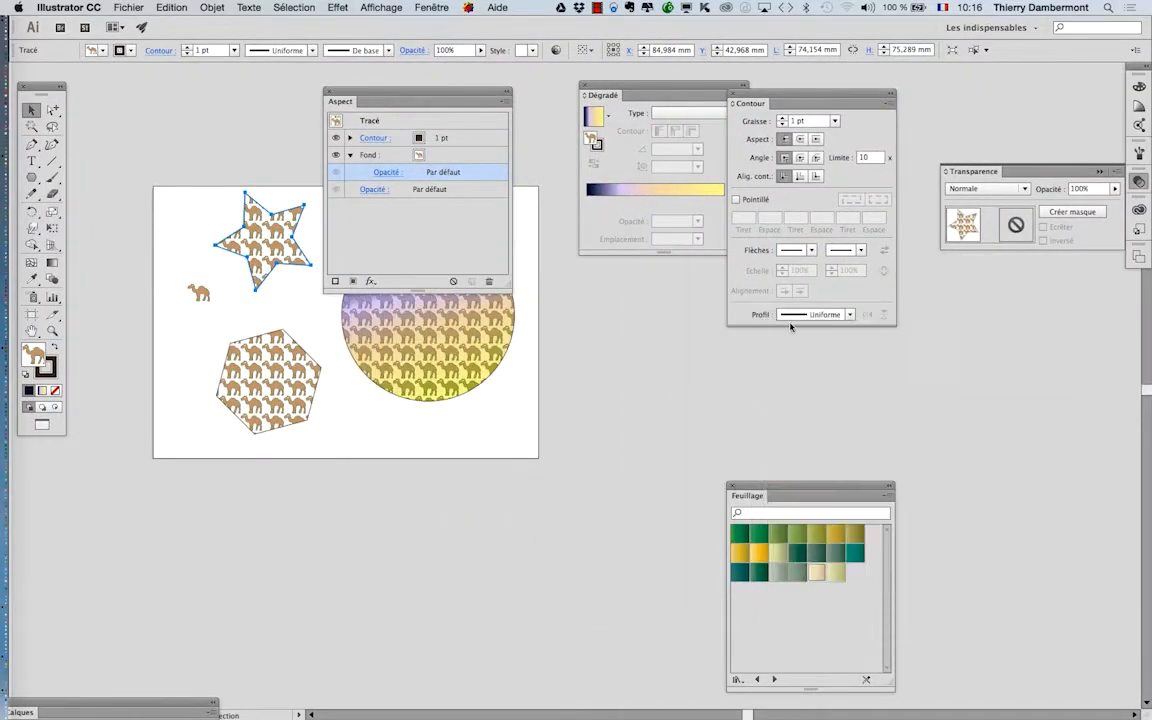
{"action": "left_click_drag", "start_coordinate": [402, 100], "coordinate": [154, 464]}
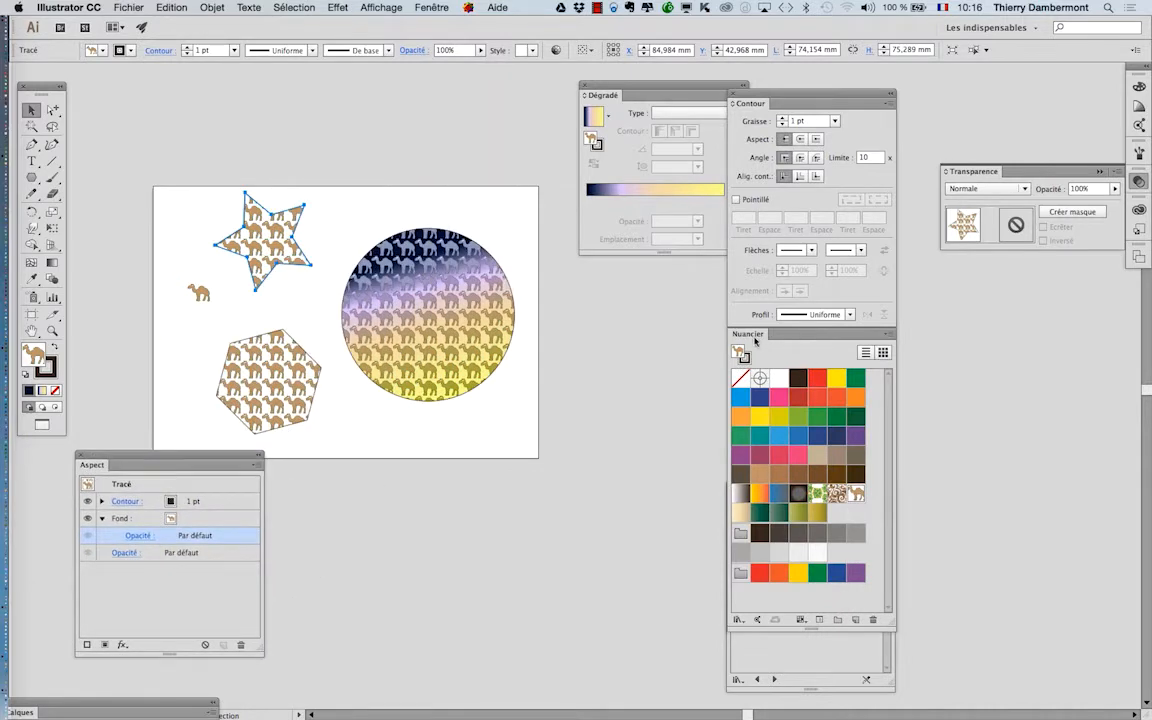
{"action": "left_click_drag", "start_coordinate": [755, 343], "coordinate": [731, 303]}
{"action": "left_click", "coordinate": [732, 96]}
{"action": "left_click", "coordinate": [732, 490]}
{"action": "left_click", "coordinate": [494, 425]}
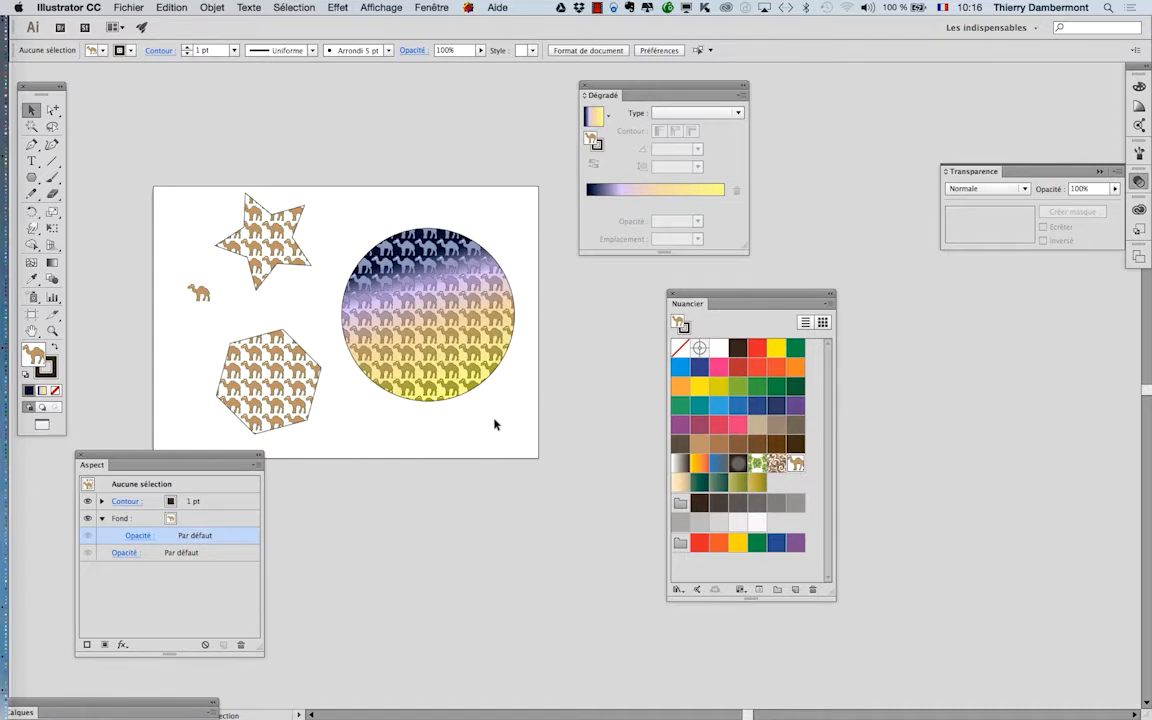
{"action": "left_click", "coordinate": [584, 87]}
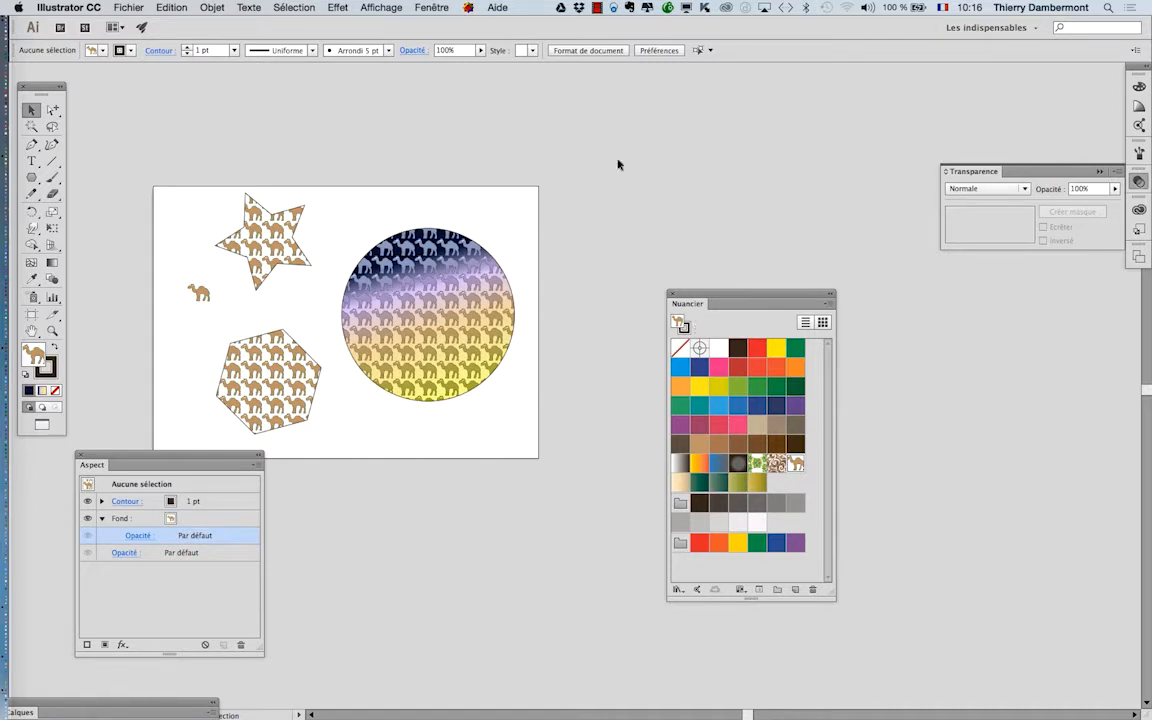
{"action": "left_click_drag", "start_coordinate": [713, 298], "coordinate": [638, 114]}
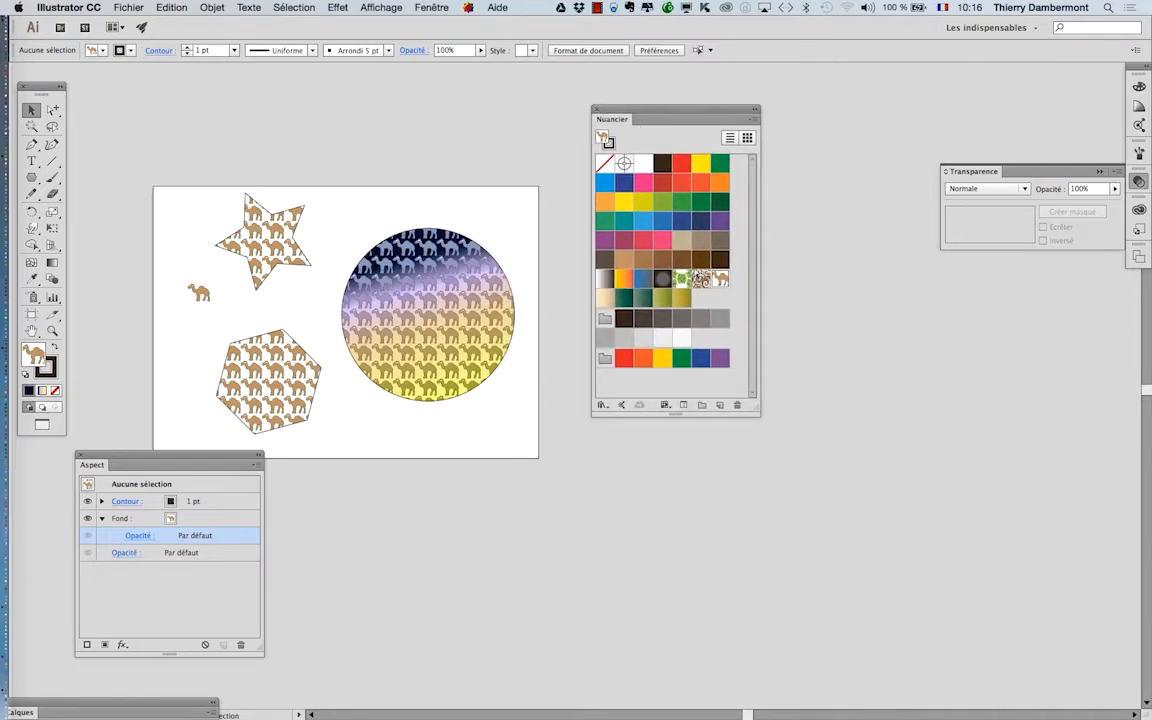
Step: Save the drawing as a new motif file in Adobe Illustrator (ai) format, in the Illustrator mardi folder, with version Illustrator CC
{"action": "left_click", "coordinate": [128, 7]}
{"action": "left_click", "coordinate": [143, 111]}
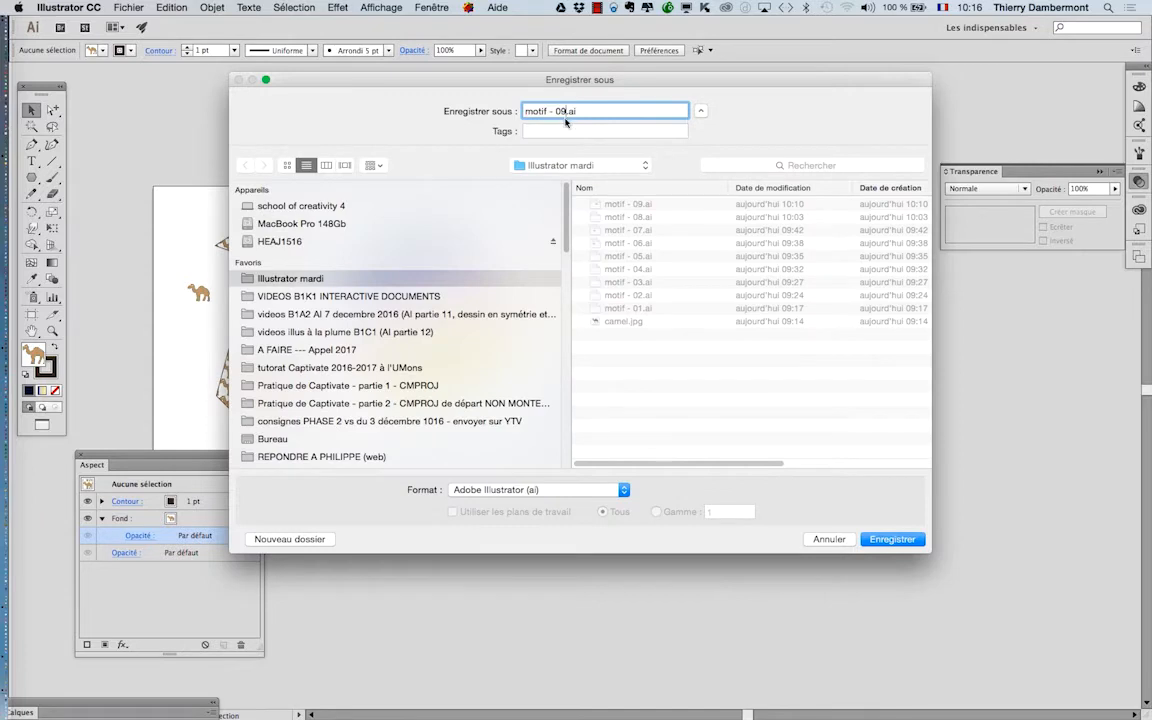
{"action": "key", "text": "Return"}
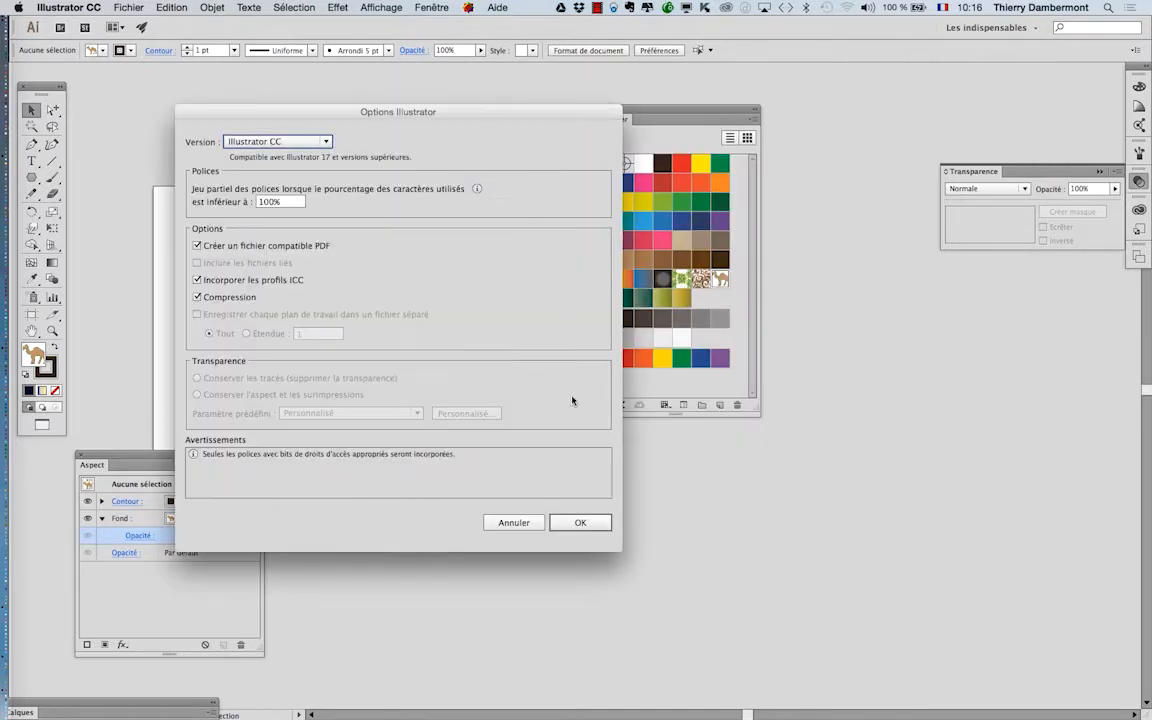
{"action": "left_click", "coordinate": [582, 523]}
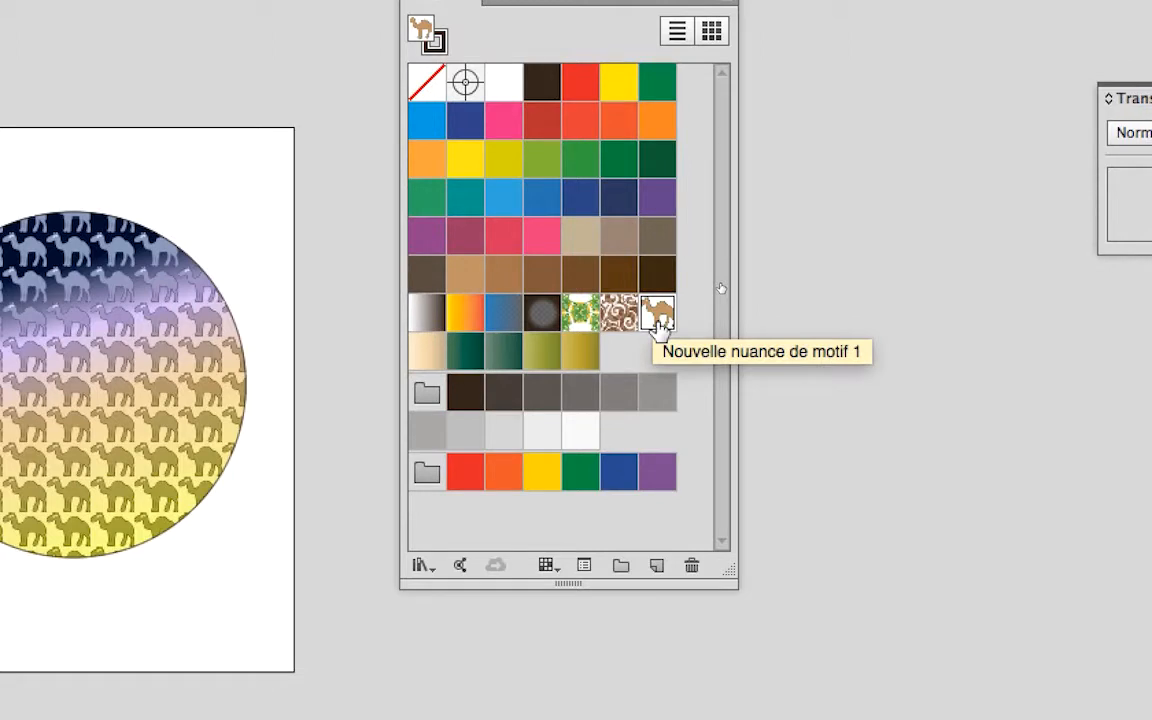
Step: Open the Nouvelle nuance de motif 1 swatch in pattern editing, move Nuancier clear of the tiles and return to the drawing
{"action": "double_click", "coordinate": [659, 330]}
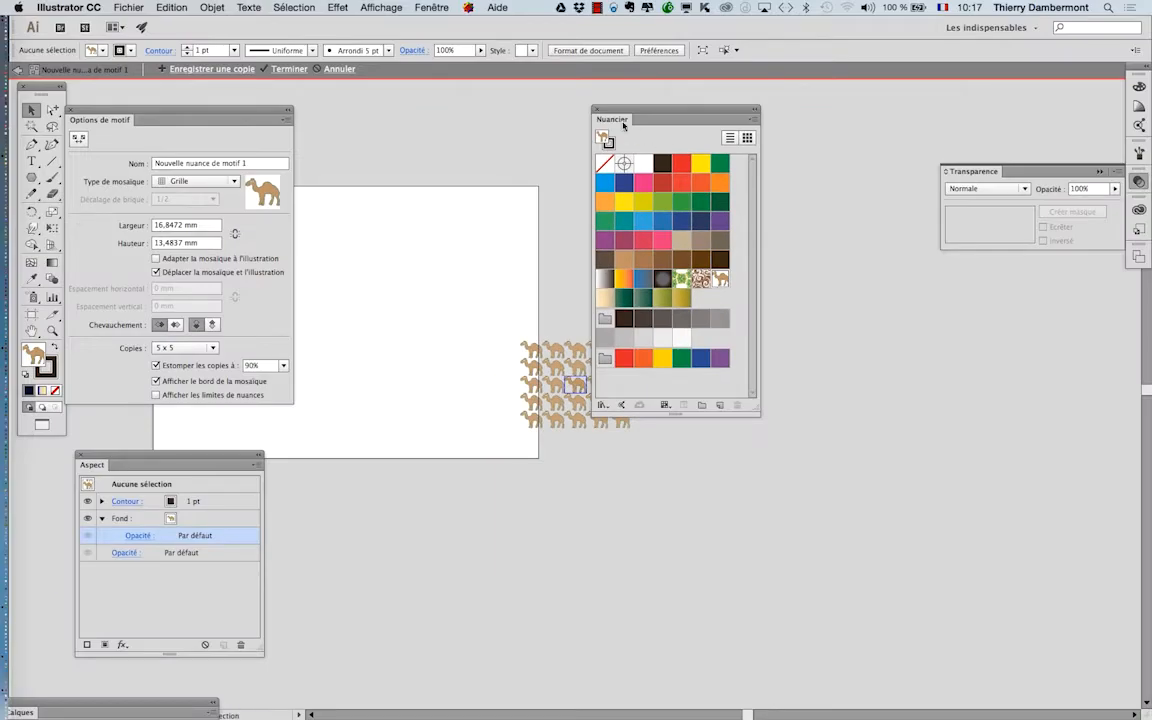
{"action": "left_click_drag", "start_coordinate": [622, 124], "coordinate": [865, 248]}
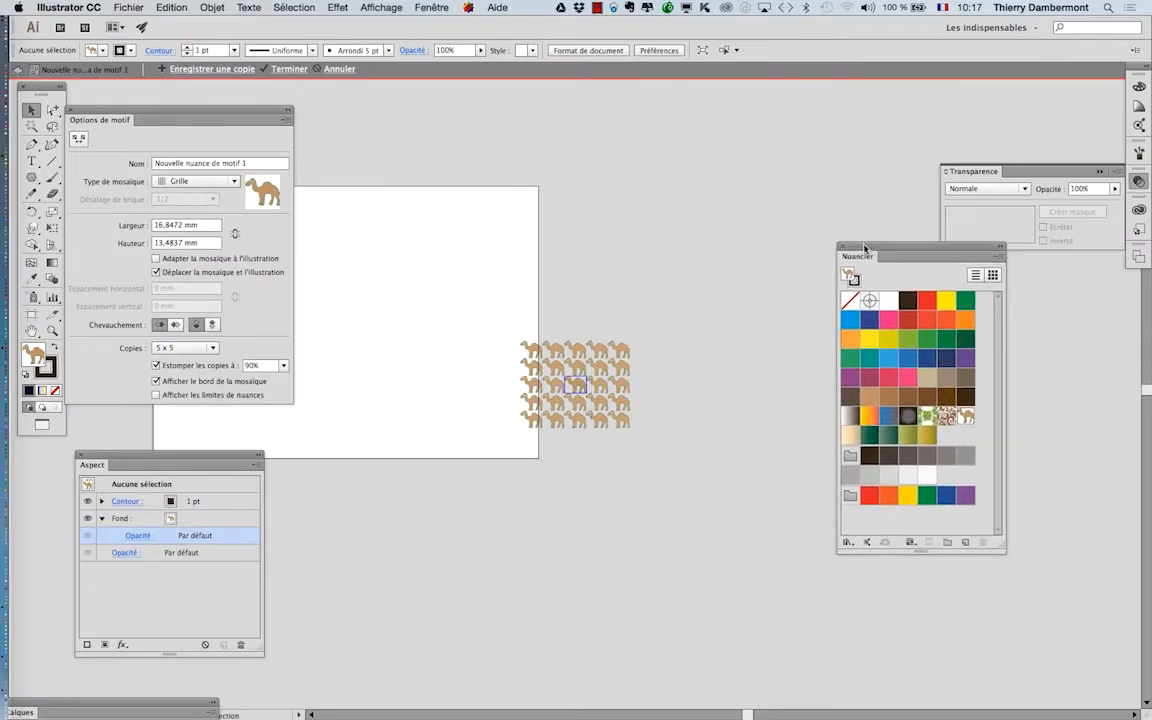
{"action": "left_click", "coordinate": [15, 71]}
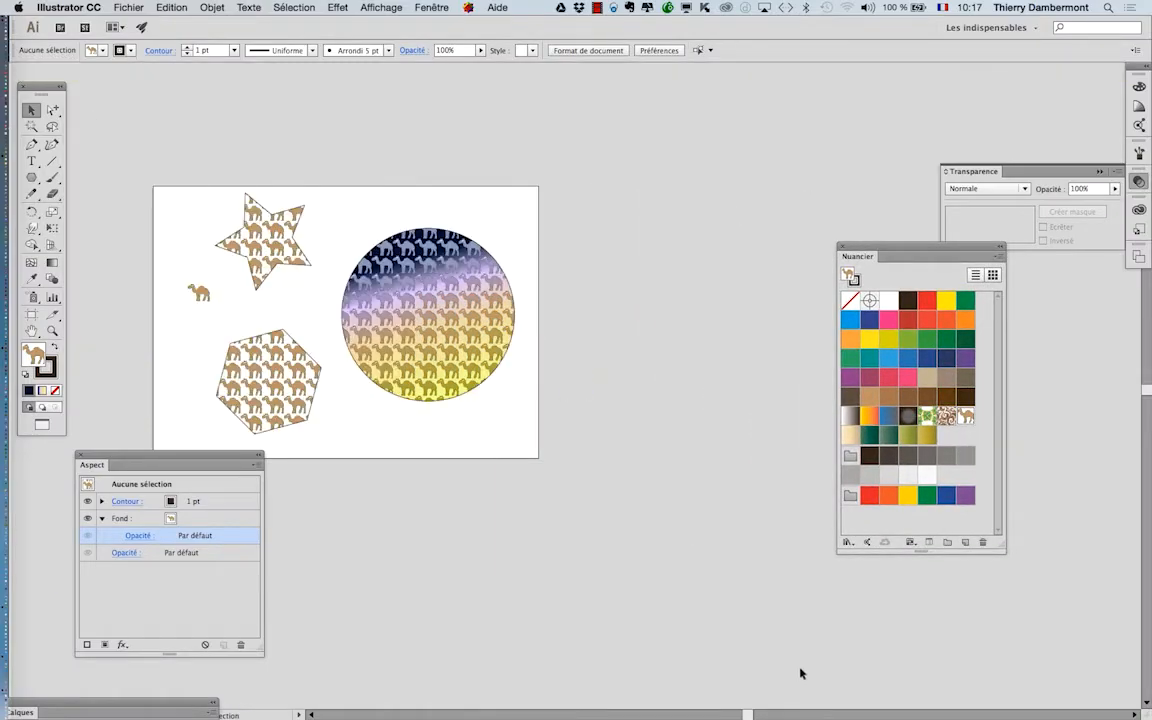
Step: Fit the artboard in the window, reopen the camel pattern to examine its tile options, then exit pattern editing unchanged
{"action": "scroll", "coordinate": [238, 462], "scroll_direction": "right", "scroll_amount": 3}
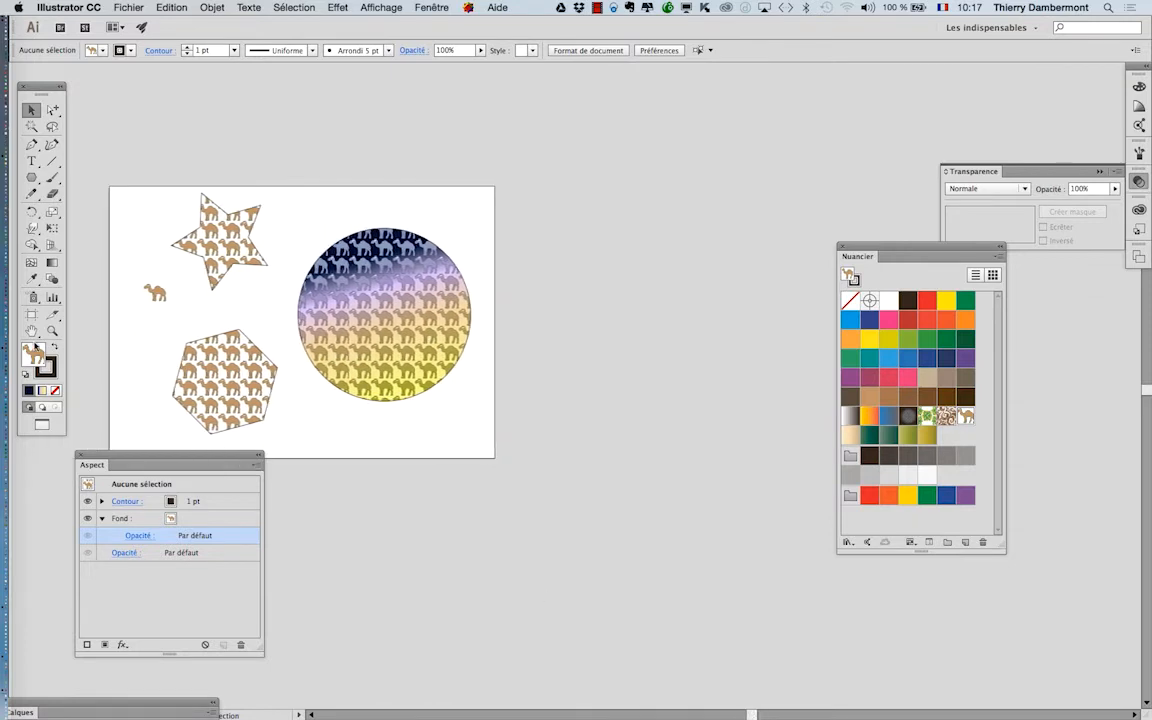
{"action": "double_click", "coordinate": [31, 331]}
{"action": "double_click", "coordinate": [966, 416]}
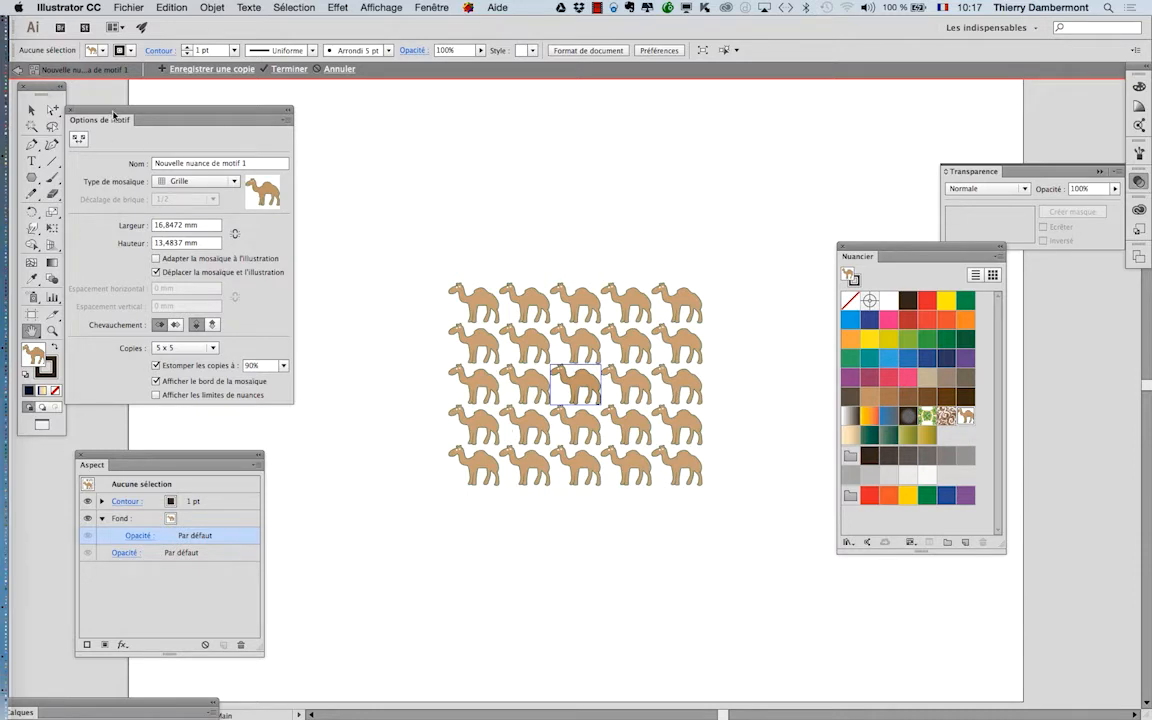
{"action": "left_click_drag", "start_coordinate": [113, 116], "coordinate": [258, 130]}
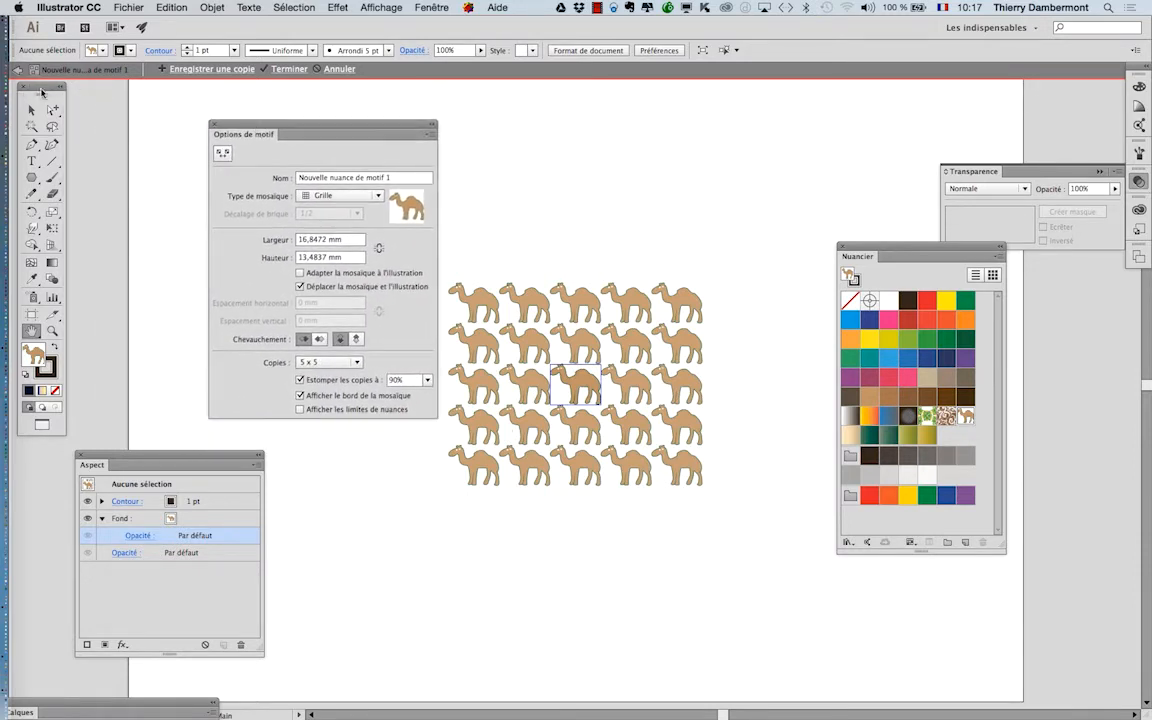
{"action": "left_click_drag", "start_coordinate": [42, 92], "coordinate": [43, 131]}
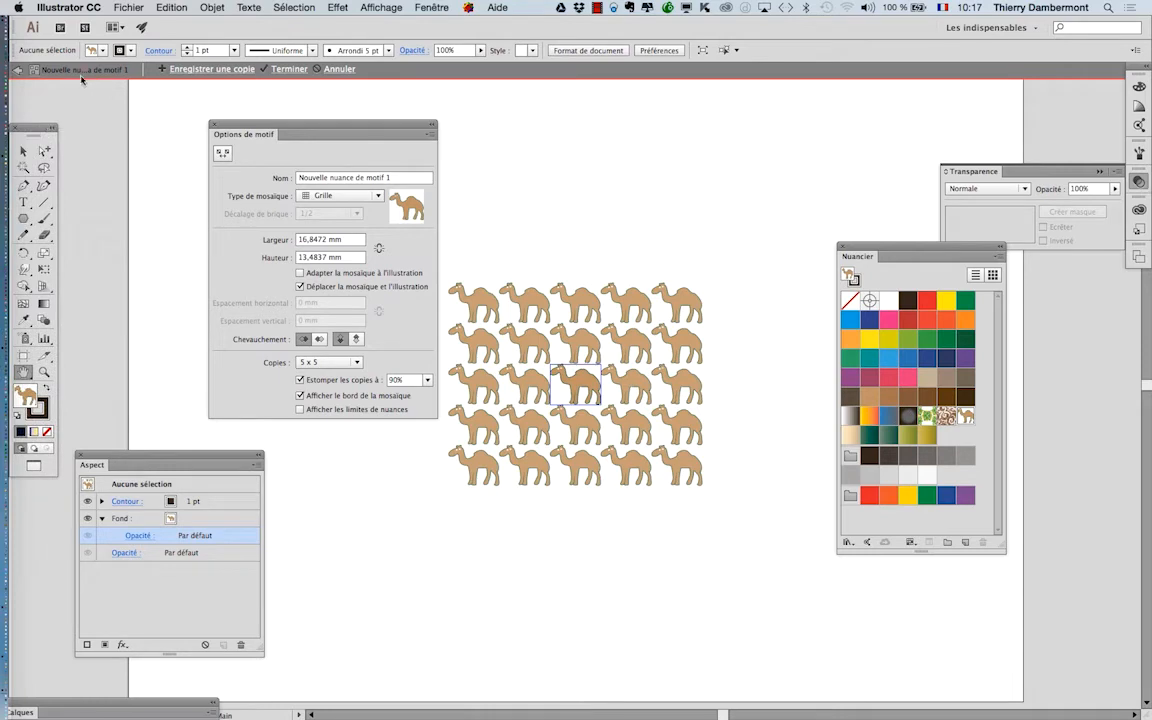
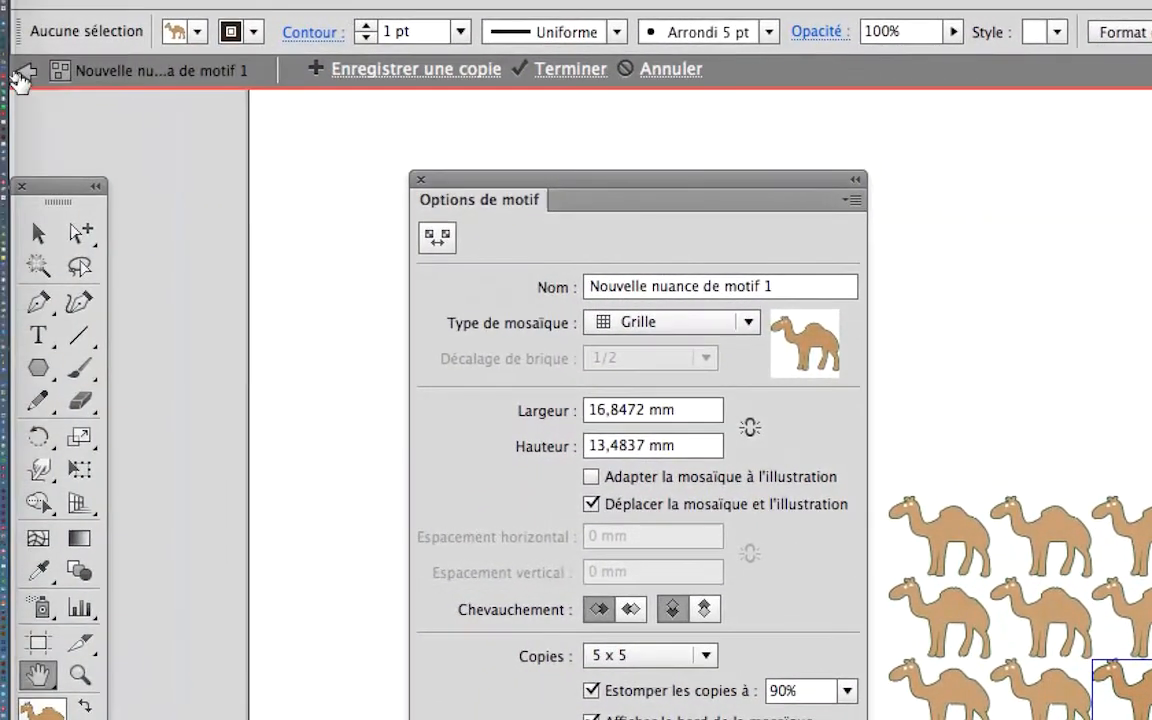
{"action": "left_click", "coordinate": [22, 72]}
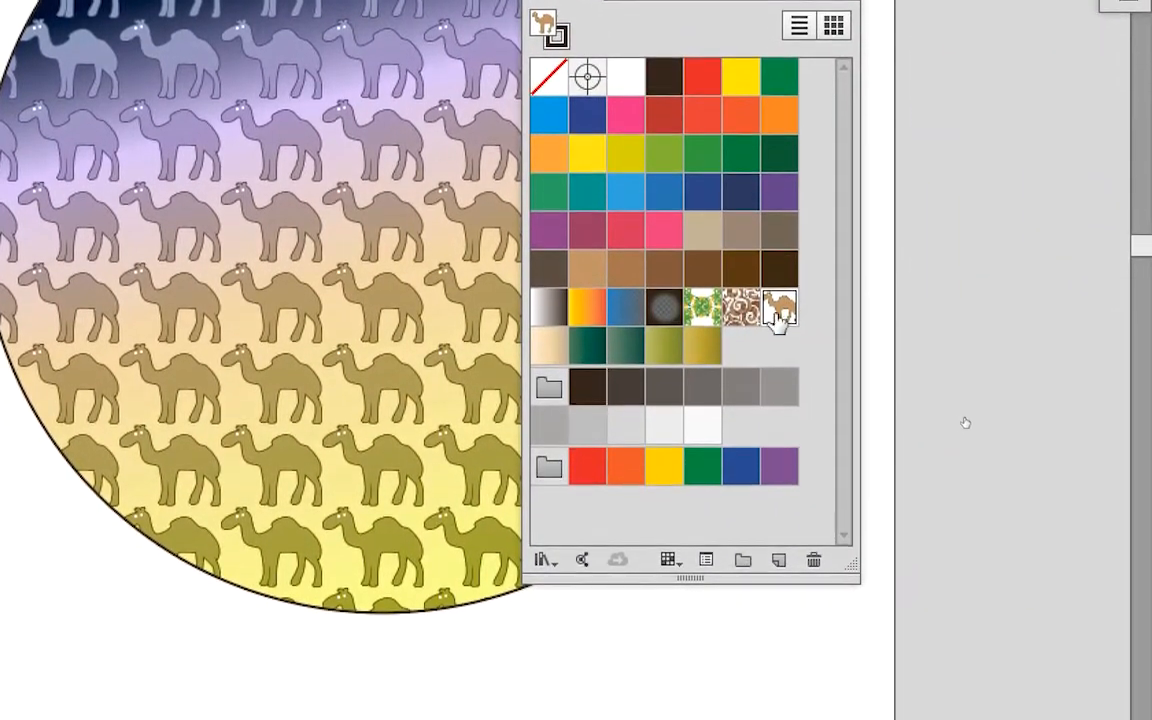
Step: Reopen the camel swatch in pattern editing, select the central camel to inspect its editable artwork, and deselect it
{"action": "double_click", "coordinate": [778, 310]}
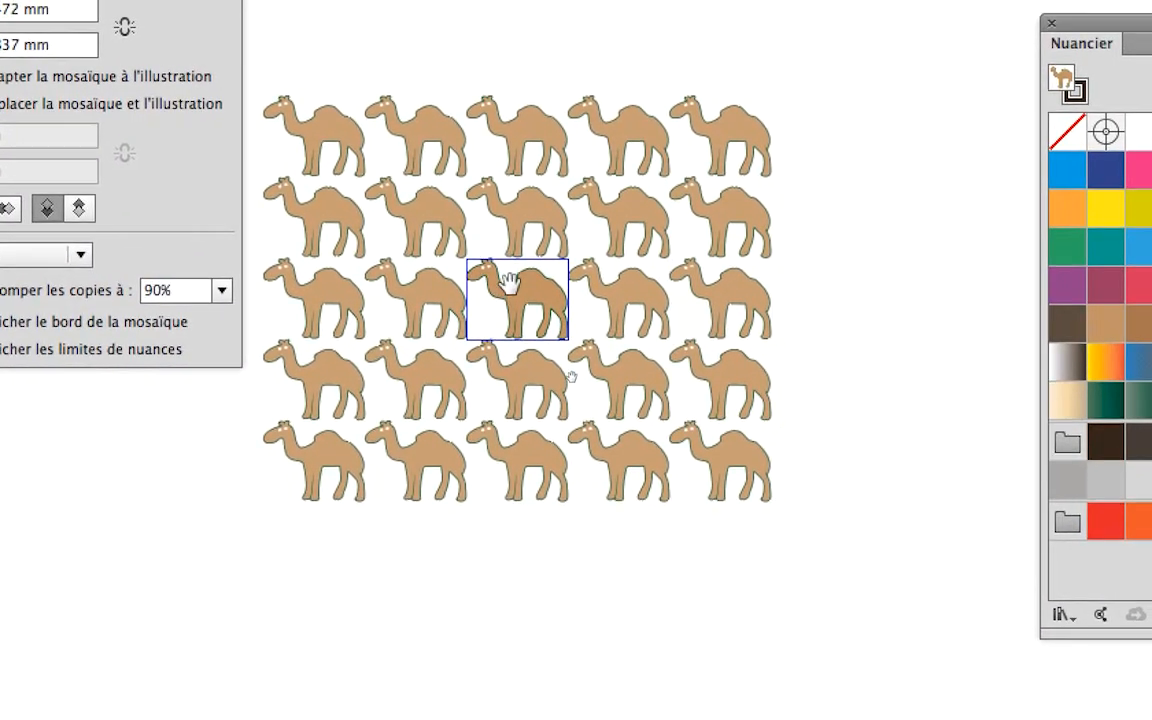
{"action": "scroll", "coordinate": [508, 284], "scroll_direction": "up", "scroll_amount": 1}
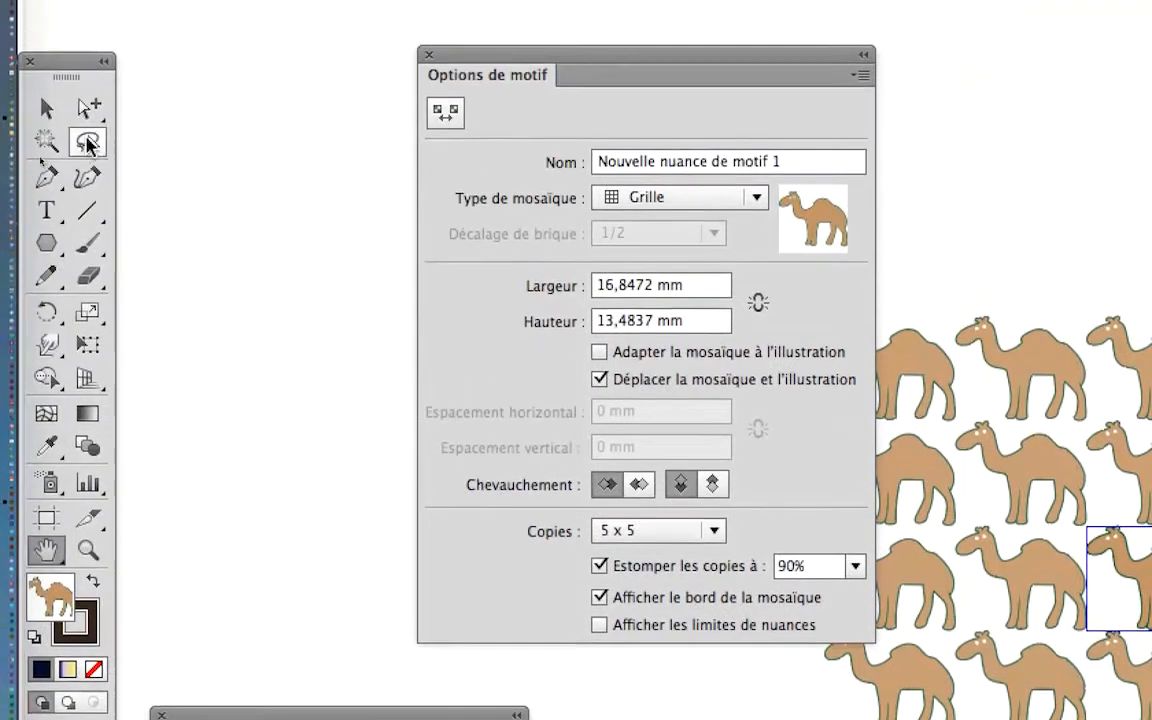
{"action": "left_click", "coordinate": [47, 108]}
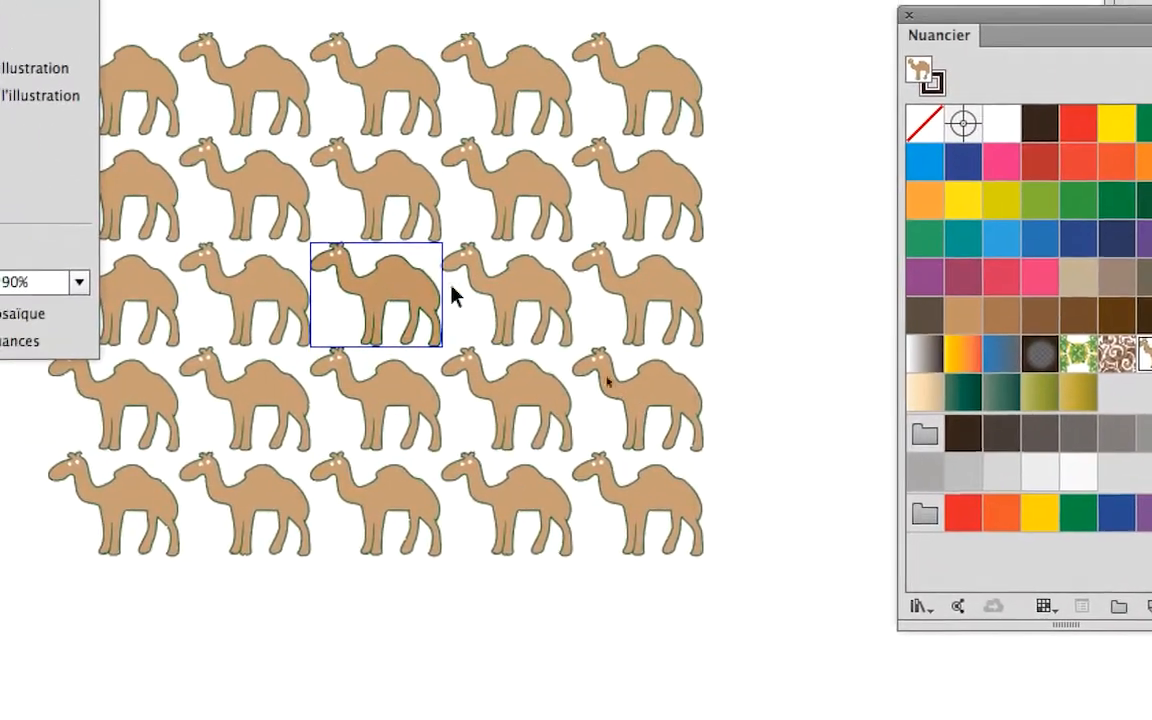
{"action": "left_click", "coordinate": [443, 290]}
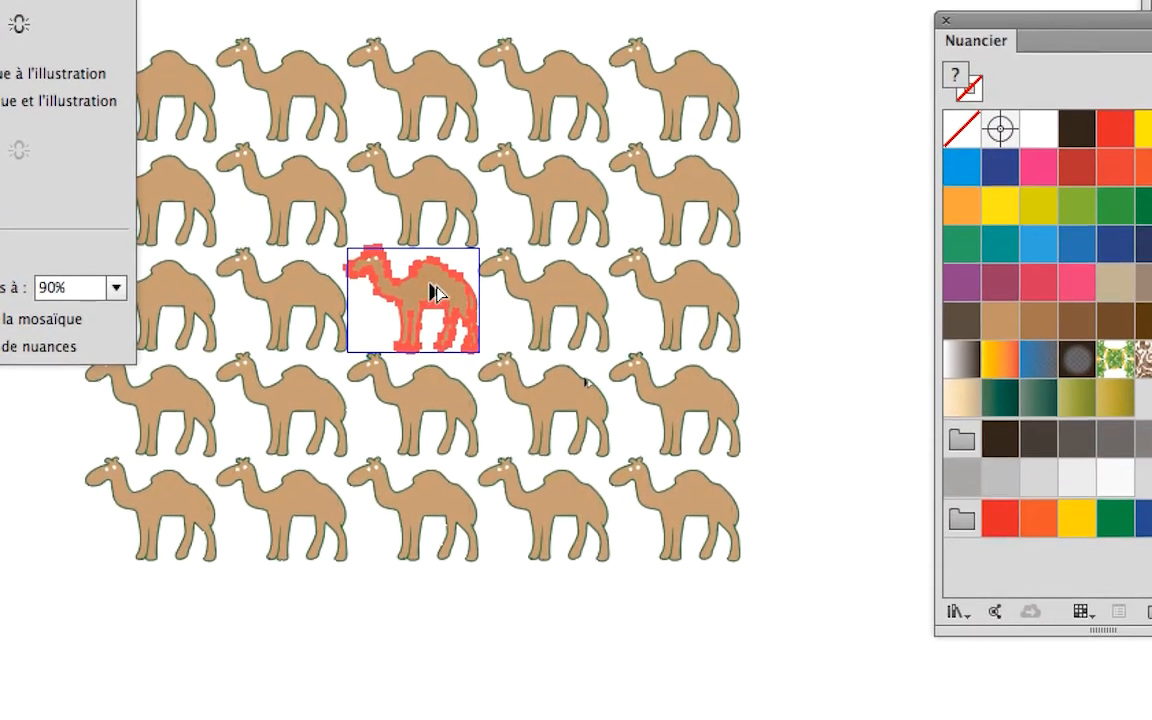
{"action": "scroll", "coordinate": [443, 290], "scroll_direction": "up", "scroll_amount": 3}
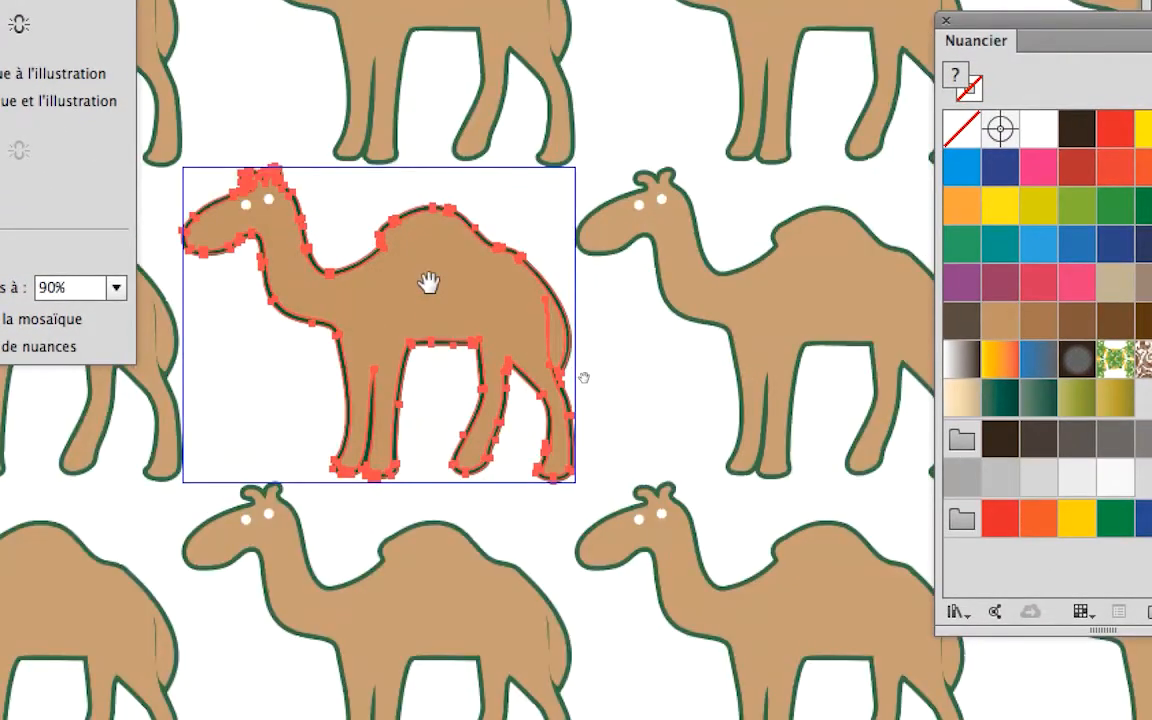
{"action": "left_click_drag", "start_coordinate": [428, 283], "coordinate": [532, 286]}
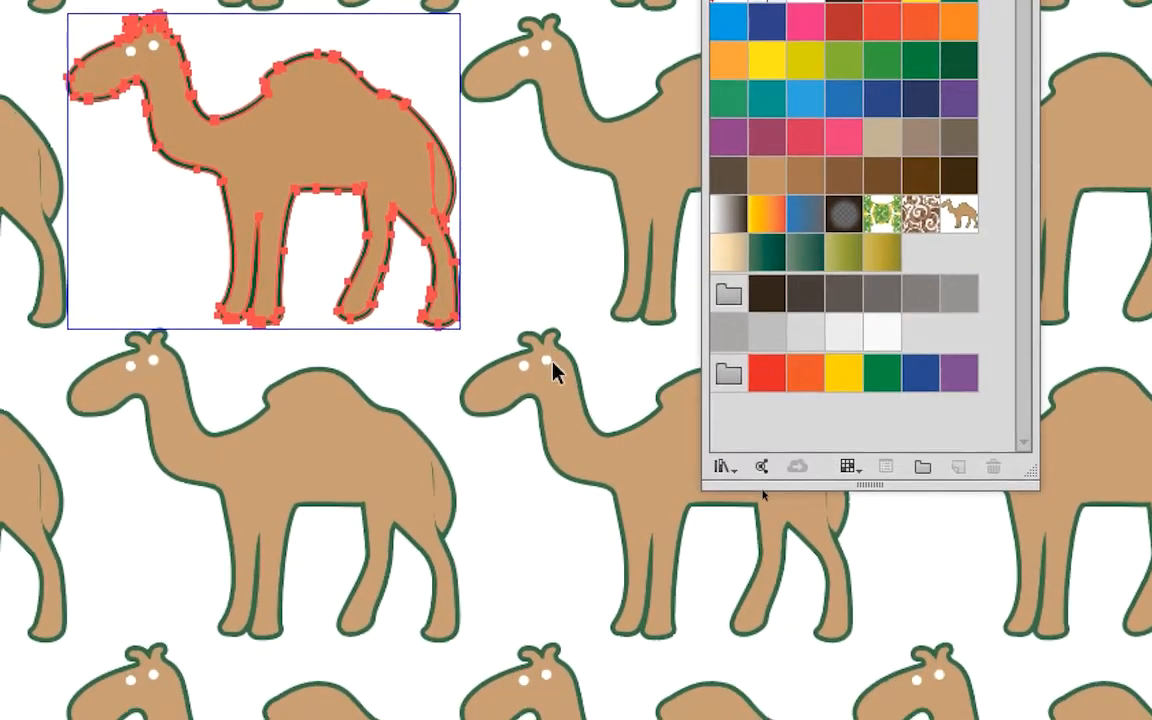
{"action": "left_click", "coordinate": [540, 561]}
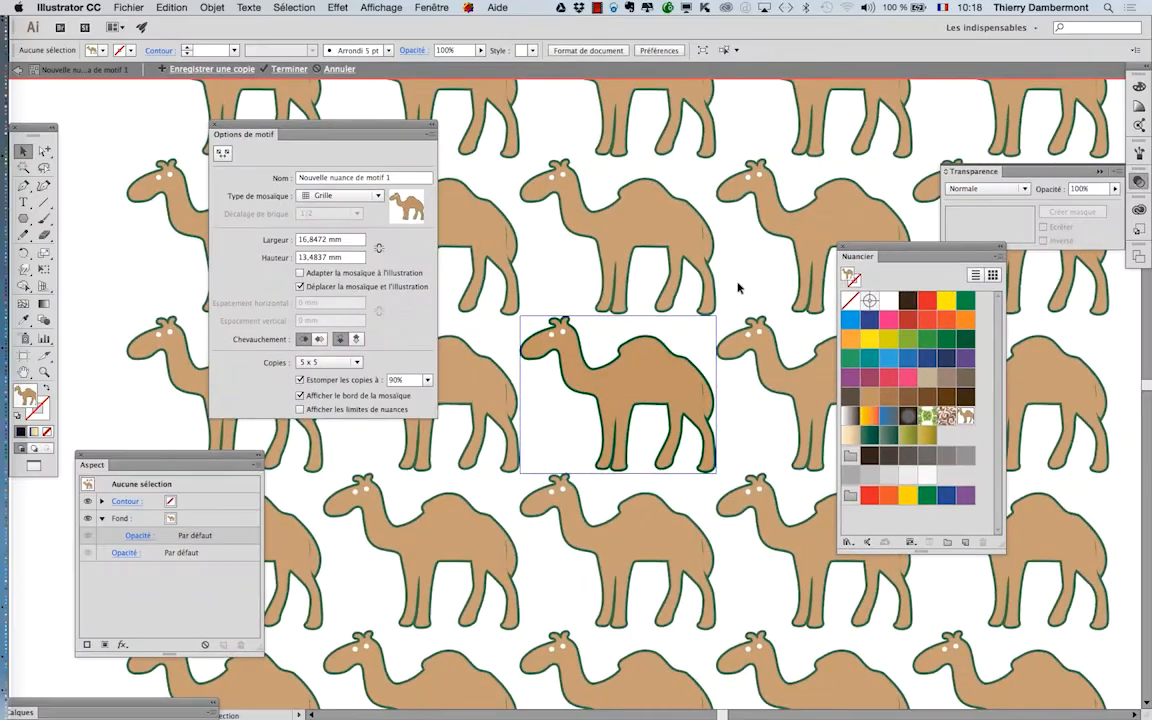
Step: Move Options de motif and Nuancier away from the grid of camels so the whole pattern preview is clear
{"action": "scroll", "coordinate": [735, 320], "scroll_direction": "down", "scroll_amount": 2}
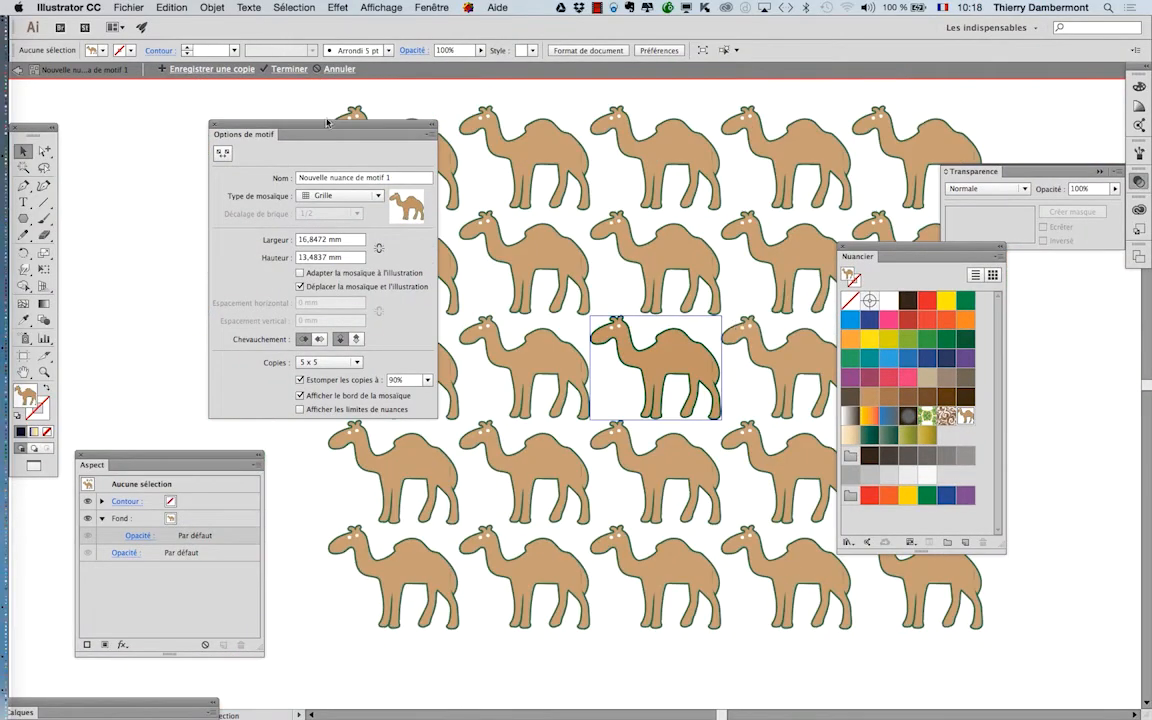
{"action": "left_click_drag", "start_coordinate": [326, 122], "coordinate": [186, 95]}
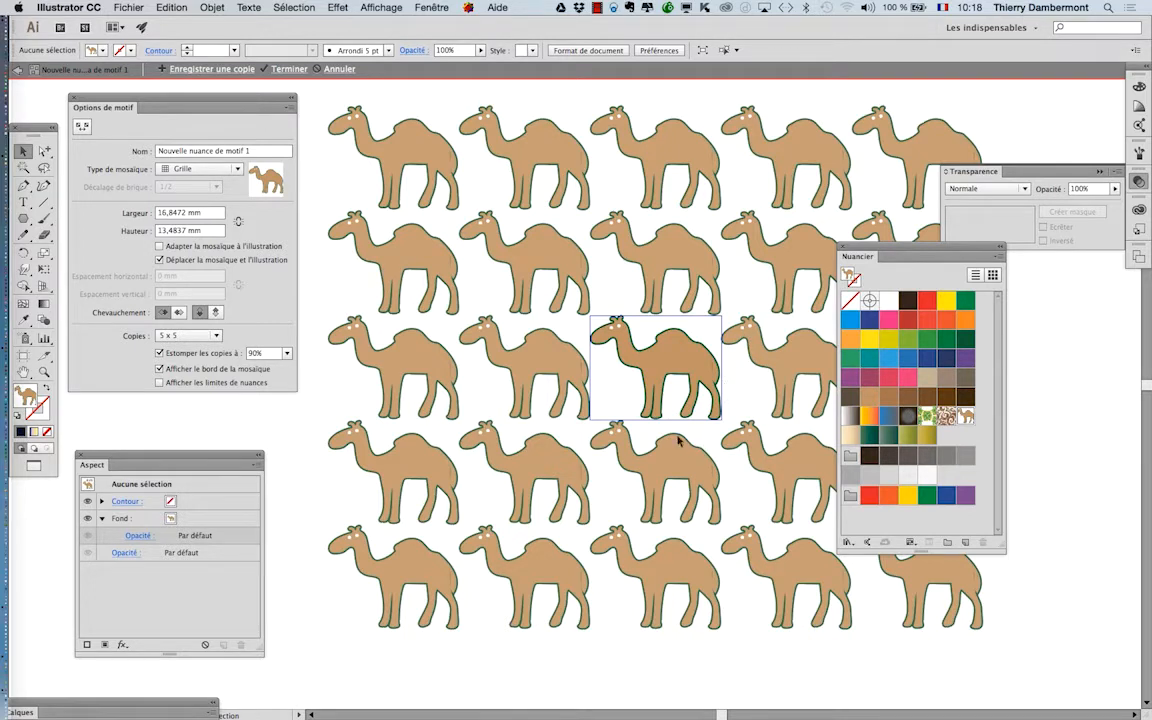
{"action": "left_click_drag", "start_coordinate": [872, 246], "coordinate": [992, 343]}
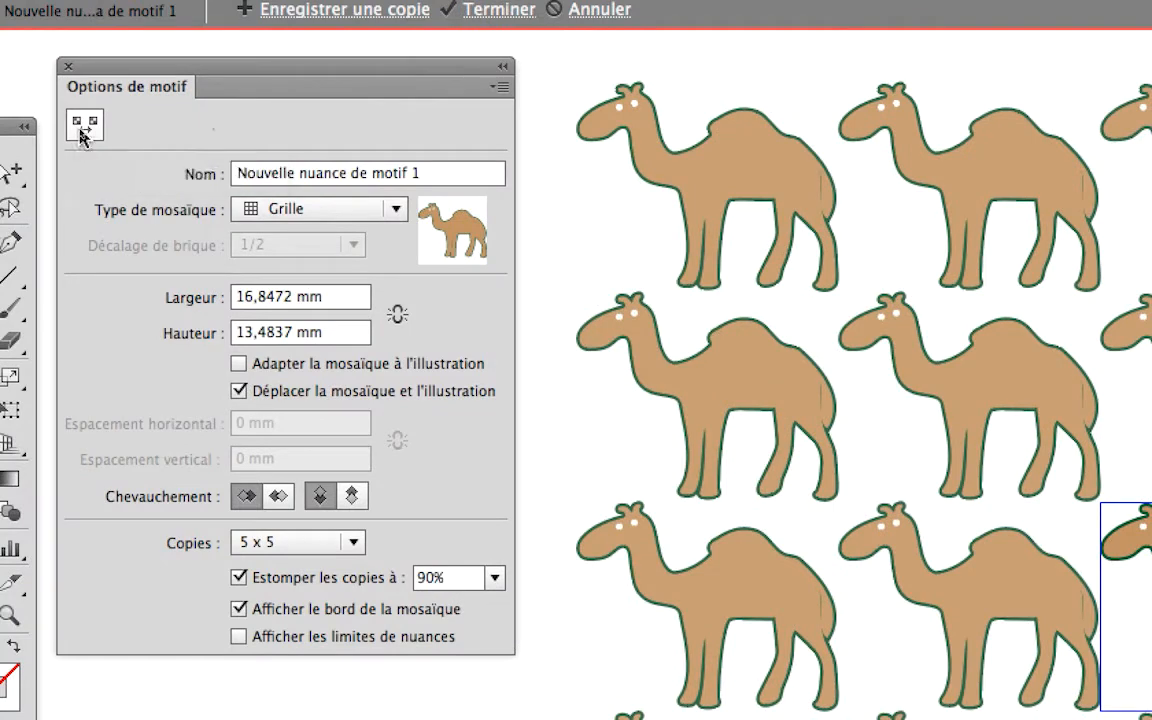
Step: Activate the pattern tile tool, enlarge the tile around the central camel to spread the copies, and tighten it again slightly
{"action": "left_click", "coordinate": [82, 126]}
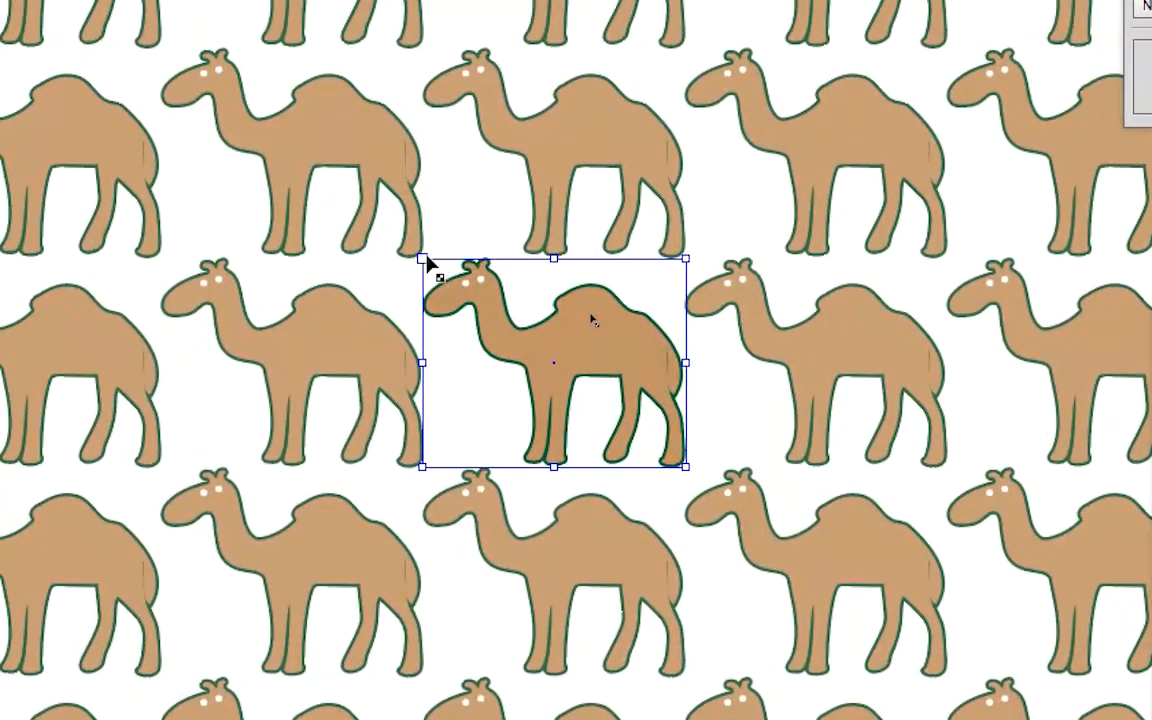
{"action": "left_click_drag", "start_coordinate": [425, 259], "coordinate": [393, 243]}
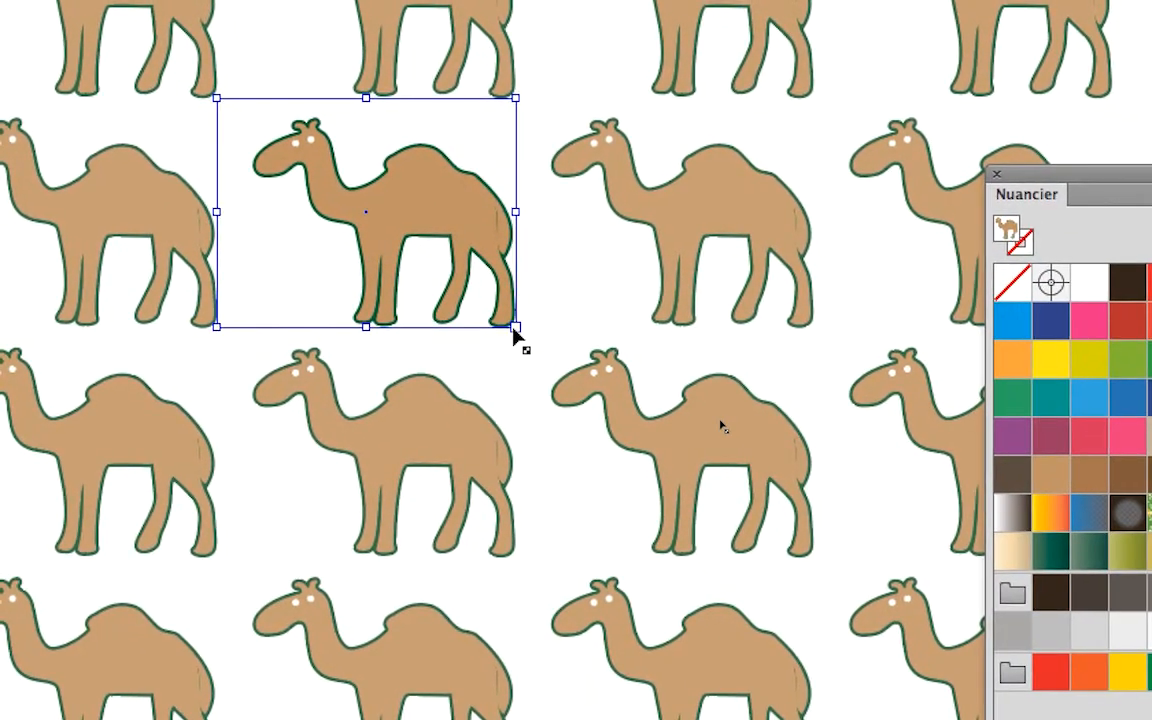
{"action": "left_click_drag", "start_coordinate": [565, 393], "coordinate": [602, 431]}
{"action": "left_click_drag", "start_coordinate": [532, 345], "coordinate": [509, 327]}
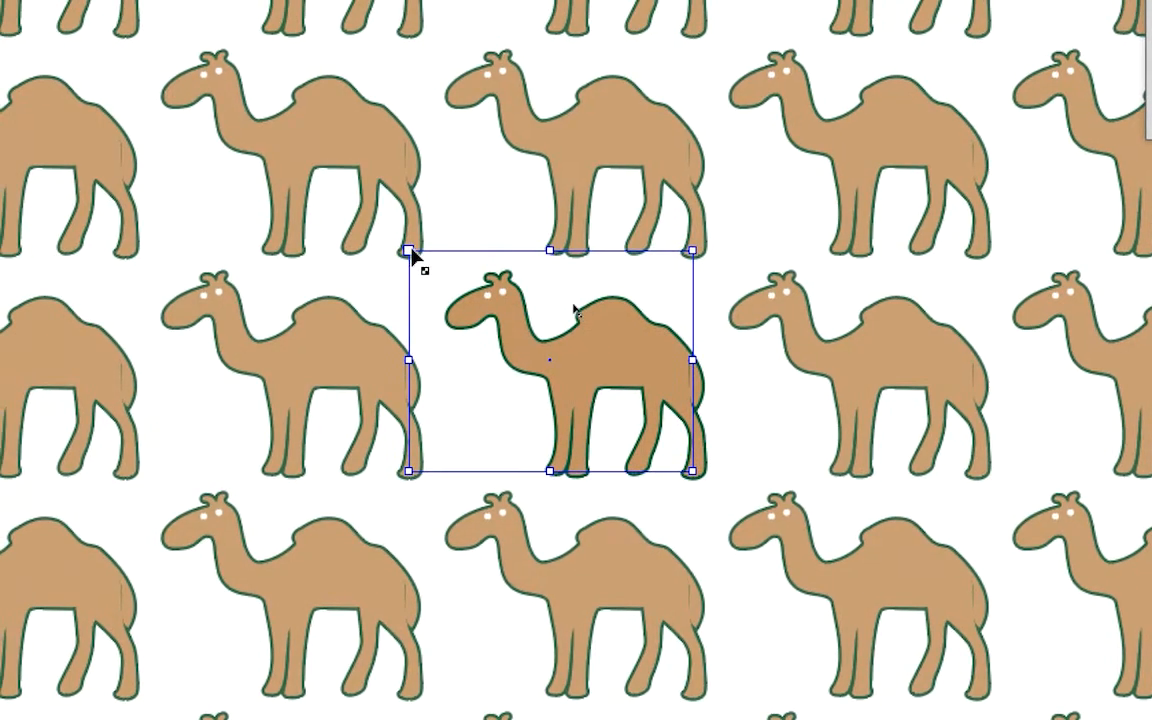
Step: Shrink the tile below the camel's size to make the copies overlap, and widen it again from its lower corner
{"action": "left_click_drag", "start_coordinate": [225, 106], "coordinate": [231, 108]}
{"action": "left_click_drag", "start_coordinate": [417, 255], "coordinate": [498, 324]}
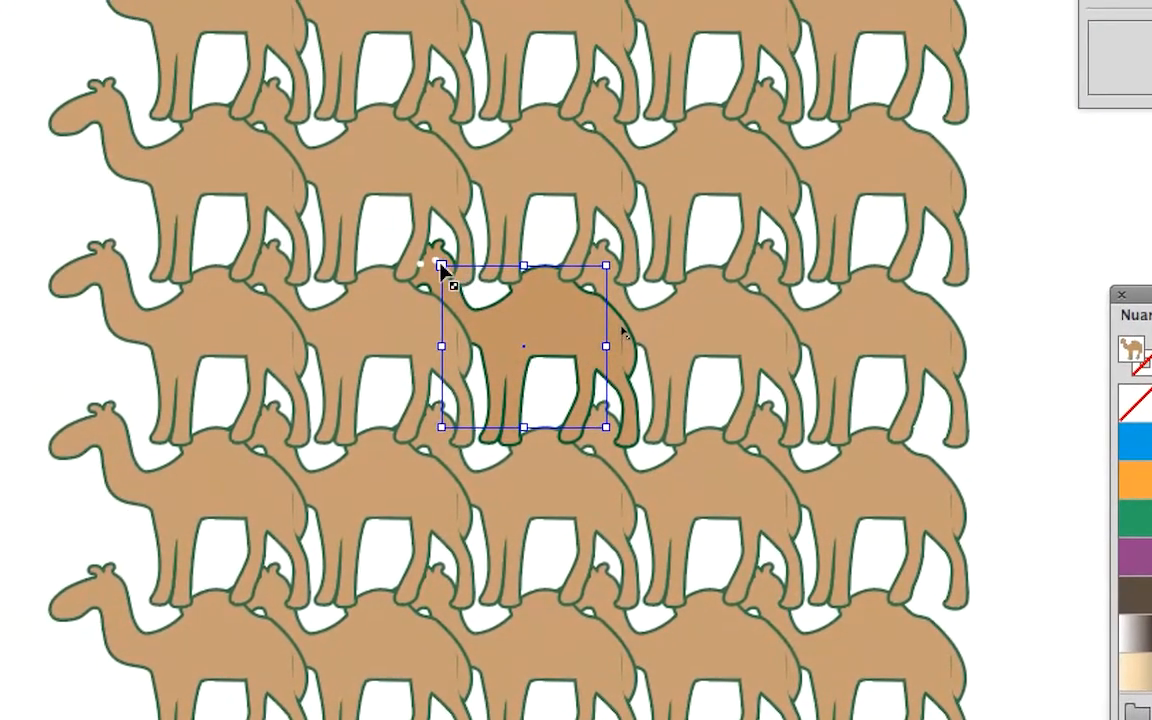
{"action": "left_click_drag", "start_coordinate": [424, 251], "coordinate": [428, 265]}
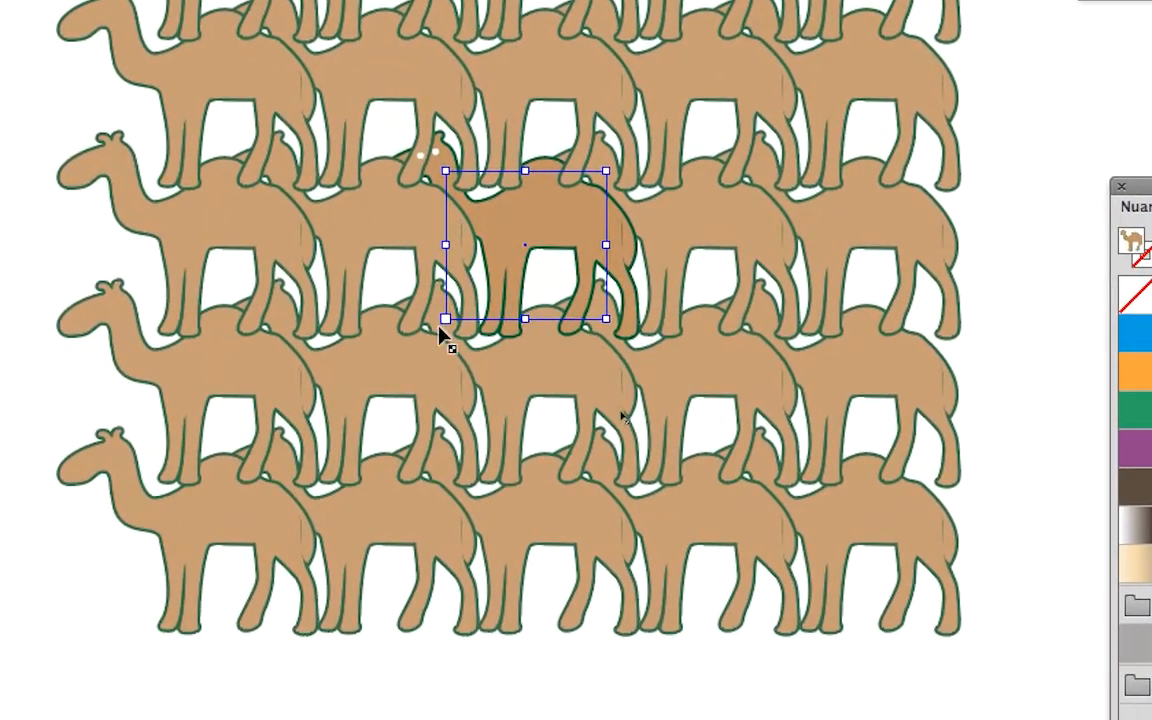
{"action": "left_click_drag", "start_coordinate": [435, 358], "coordinate": [407, 364]}
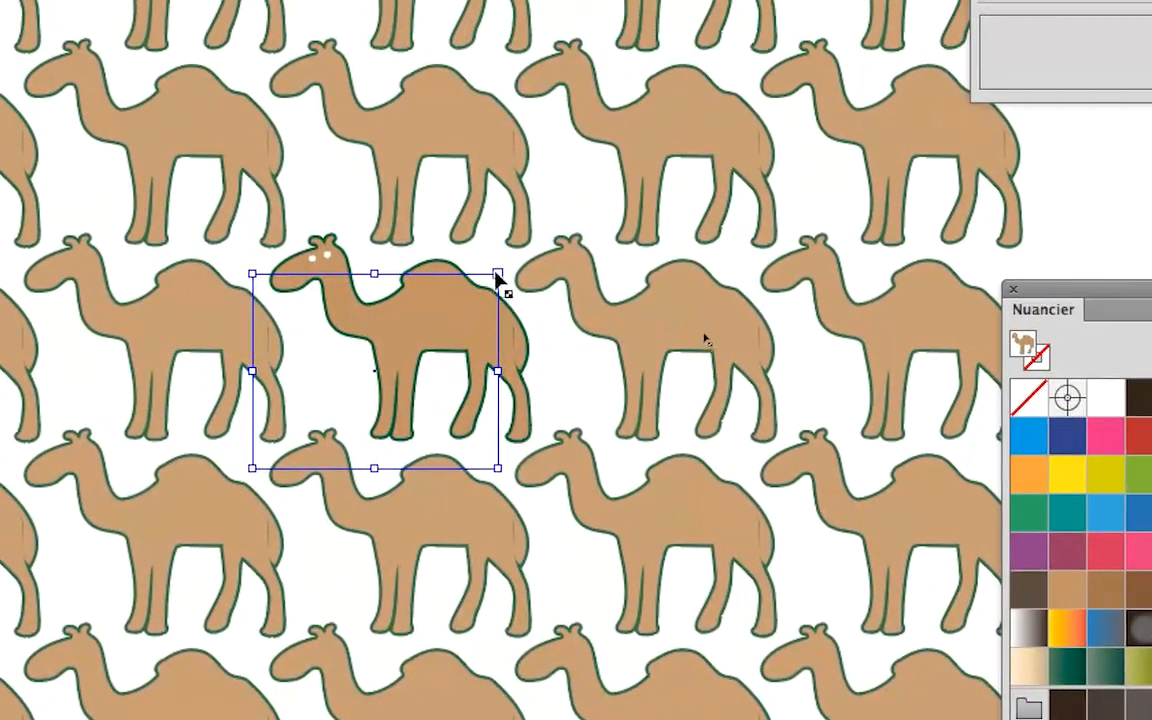
Step: Resize the tile by its upper corners to 21,4312 × 17,1097 mm, leaving even space around the central camel
{"action": "left_click_drag", "start_coordinate": [654, 146], "coordinate": [685, 106]}
{"action": "mouse_move", "coordinate": [508, 262]}
{"action": "left_mouse_down"}
{"action": "mouse_move", "coordinate": [535, 254]}
{"action": "mouse_move", "coordinate": [520, 248]}
{"action": "left_mouse_up"}
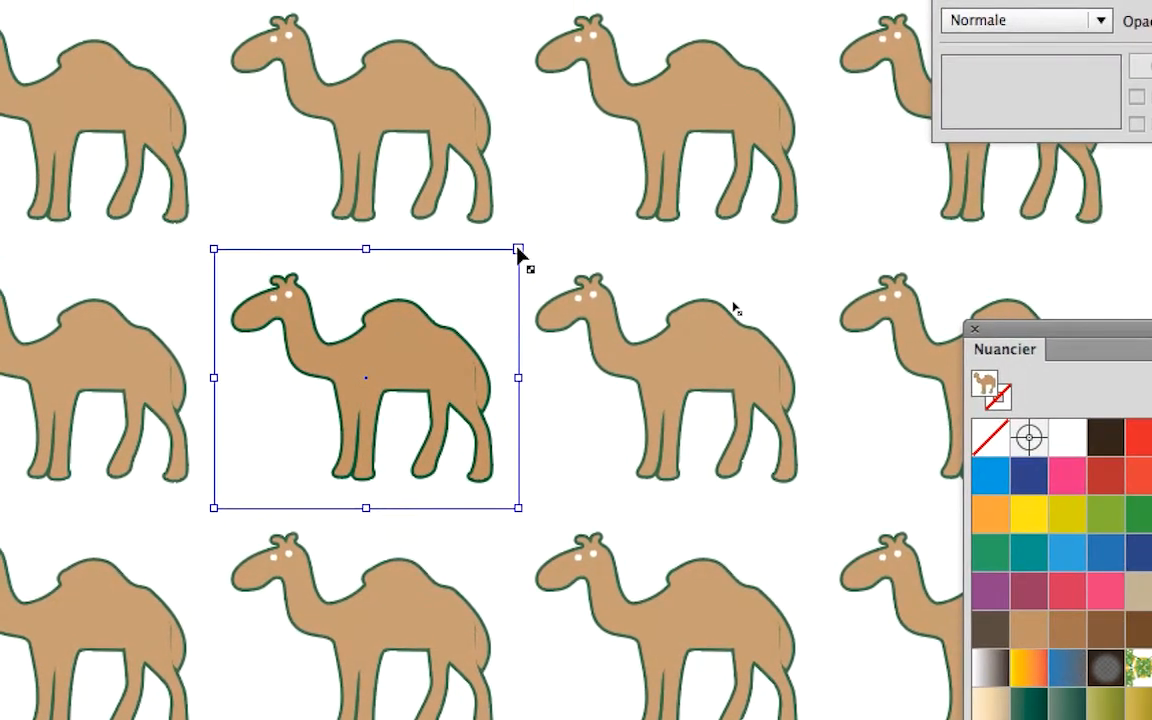
{"action": "mouse_move", "coordinate": [518, 250]}
{"action": "left_mouse_down"}
{"action": "mouse_move", "coordinate": [519, 240]}
{"action": "mouse_move", "coordinate": [502, 265]}
{"action": "left_mouse_up"}
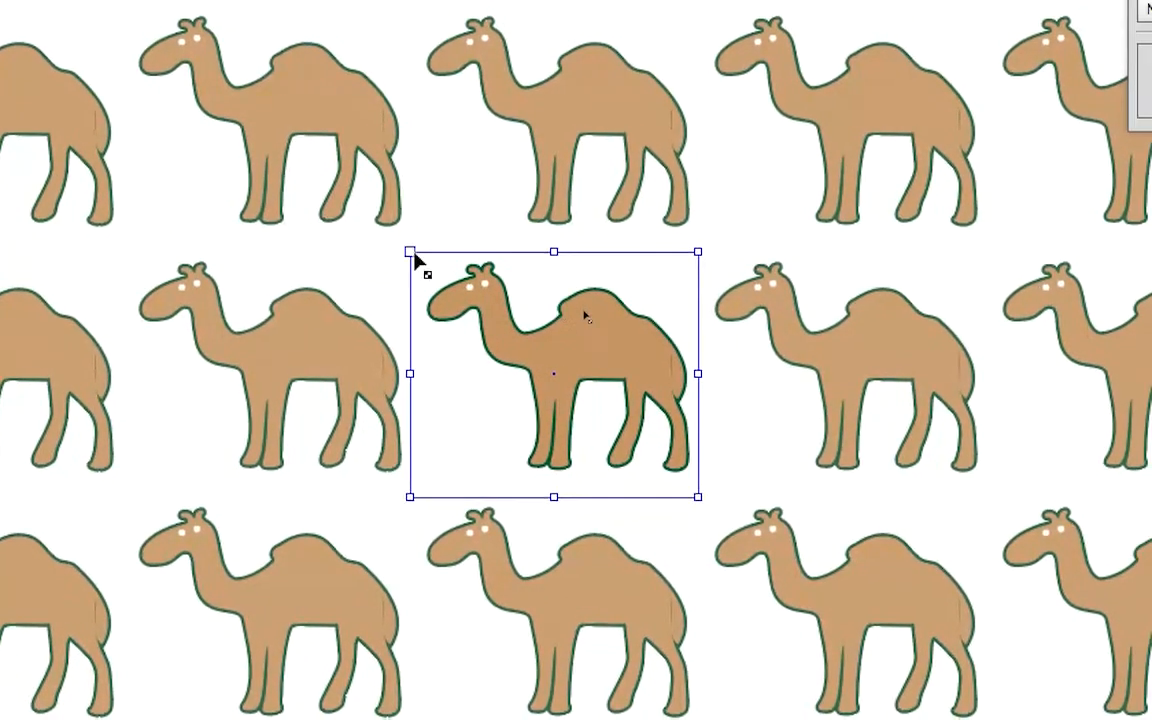
{"action": "left_click_drag", "start_coordinate": [424, 251], "coordinate": [406, 238]}
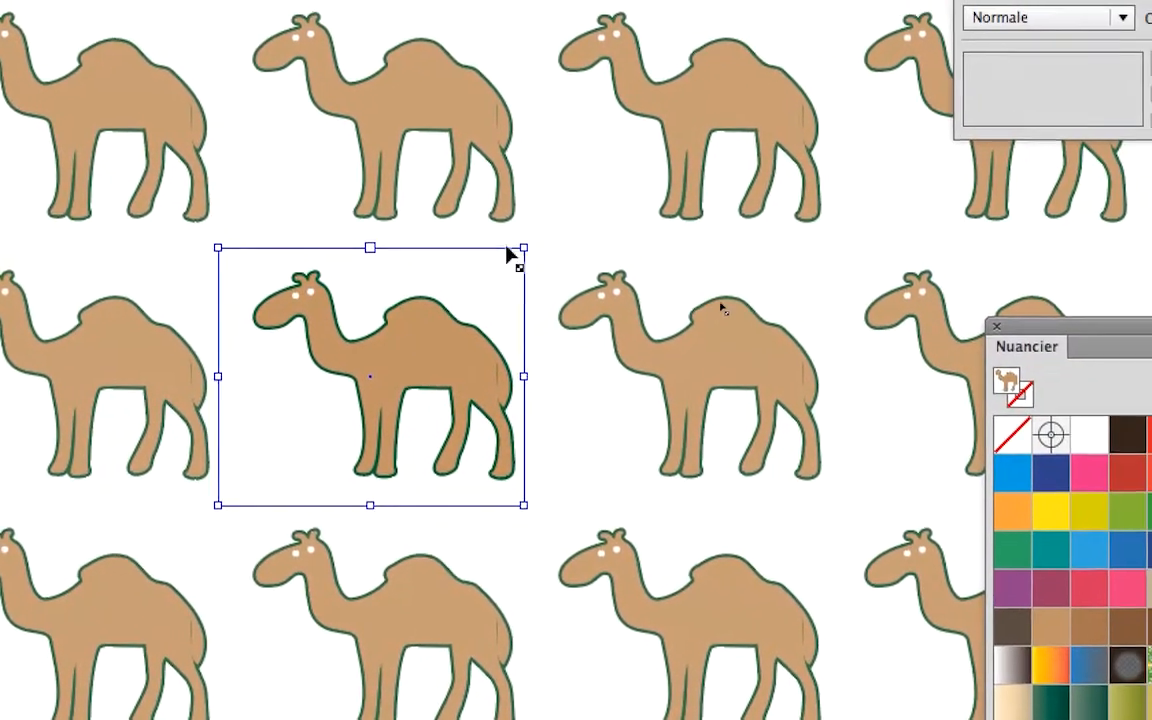
{"action": "left_click_drag", "start_coordinate": [507, 250], "coordinate": [527, 248]}
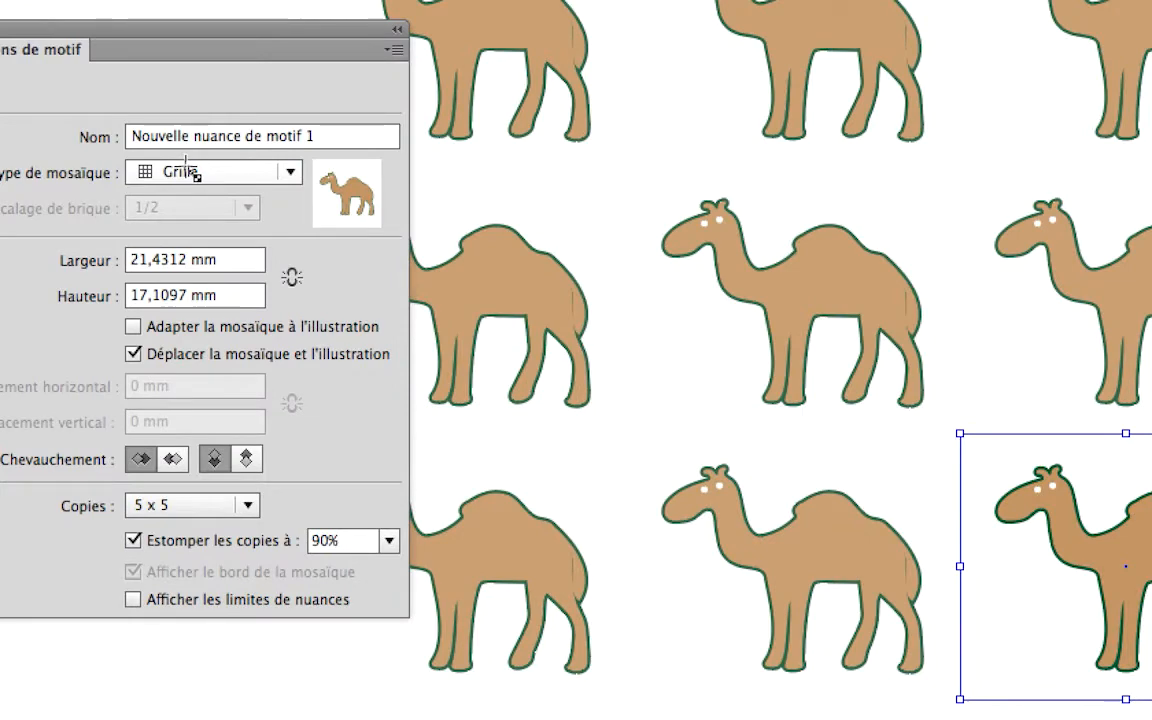
Step: Try the tile types Brique par rangée and Brique par colonne on the camel pattern
{"action": "left_click", "coordinate": [193, 174]}
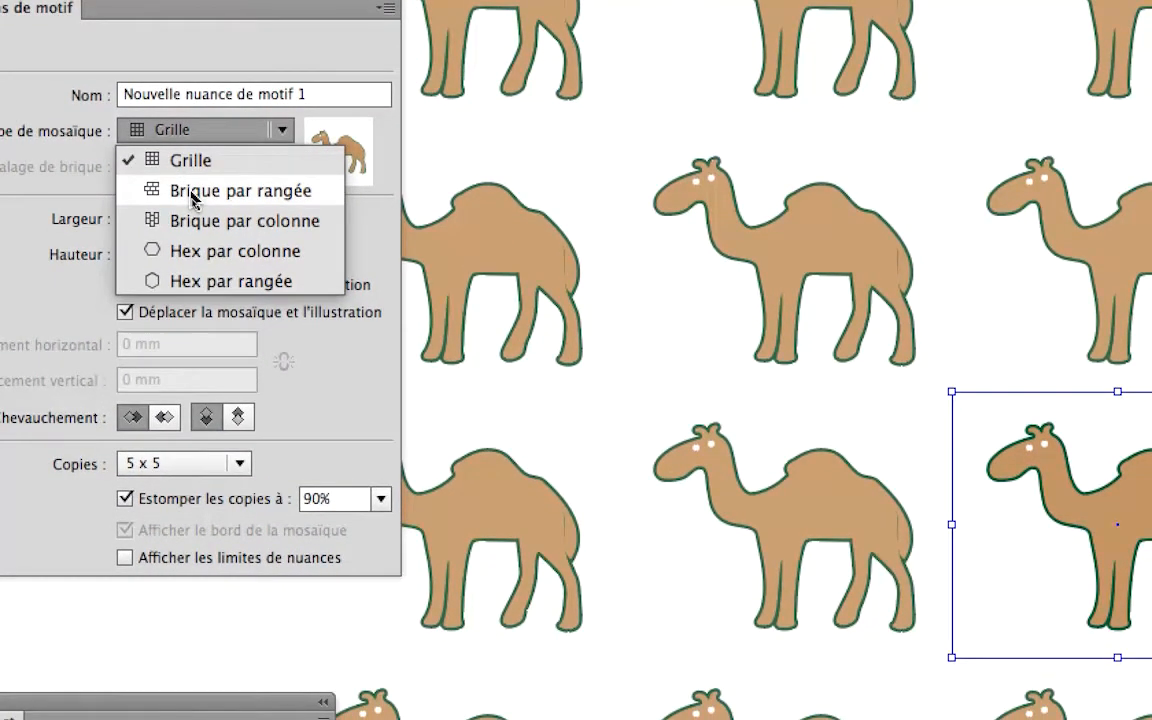
{"action": "left_click", "coordinate": [193, 192]}
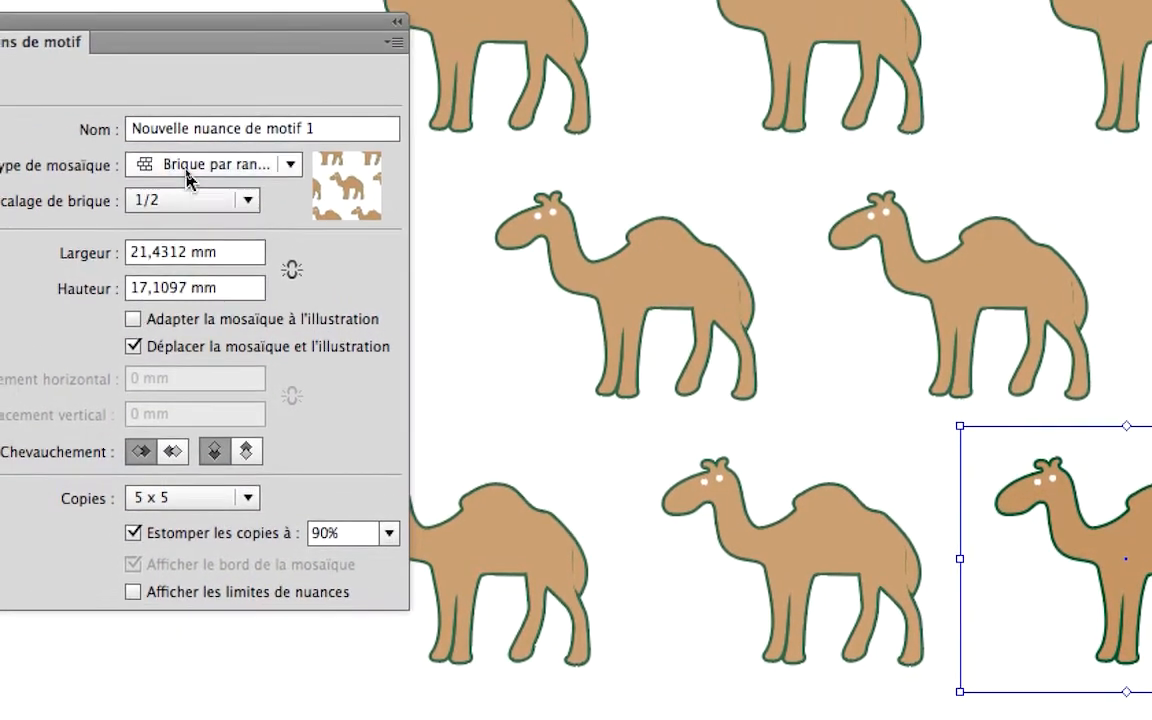
{"action": "left_click", "coordinate": [190, 131]}
{"action": "left_click", "coordinate": [193, 212]}
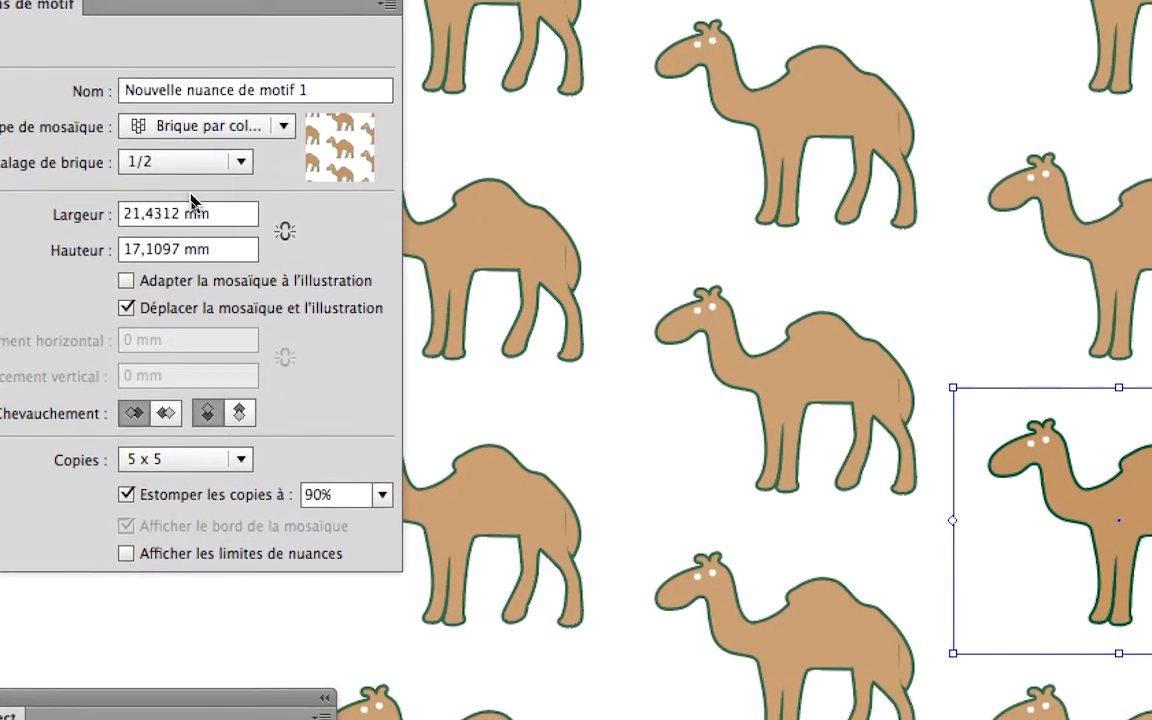
Step: Change the tile type to Hex par colonne and resize the hexagonal tile to 23,151 × 14,1111 mm
{"action": "left_click", "coordinate": [188, 124]}
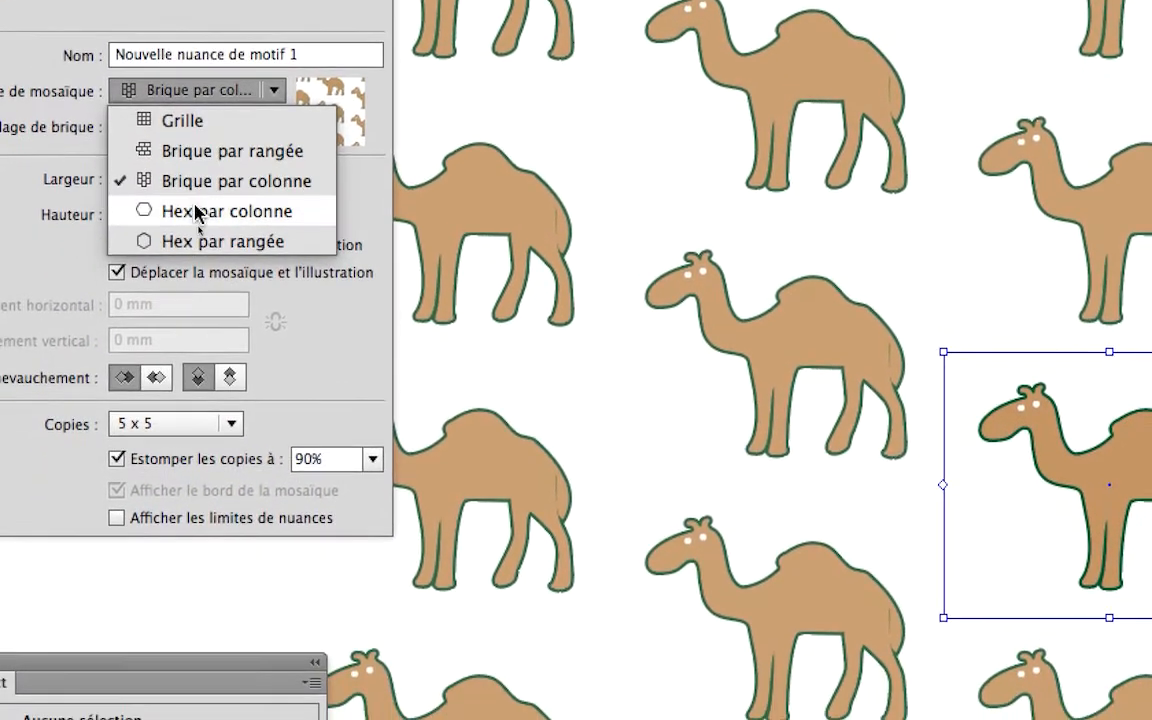
{"action": "left_click", "coordinate": [240, 280]}
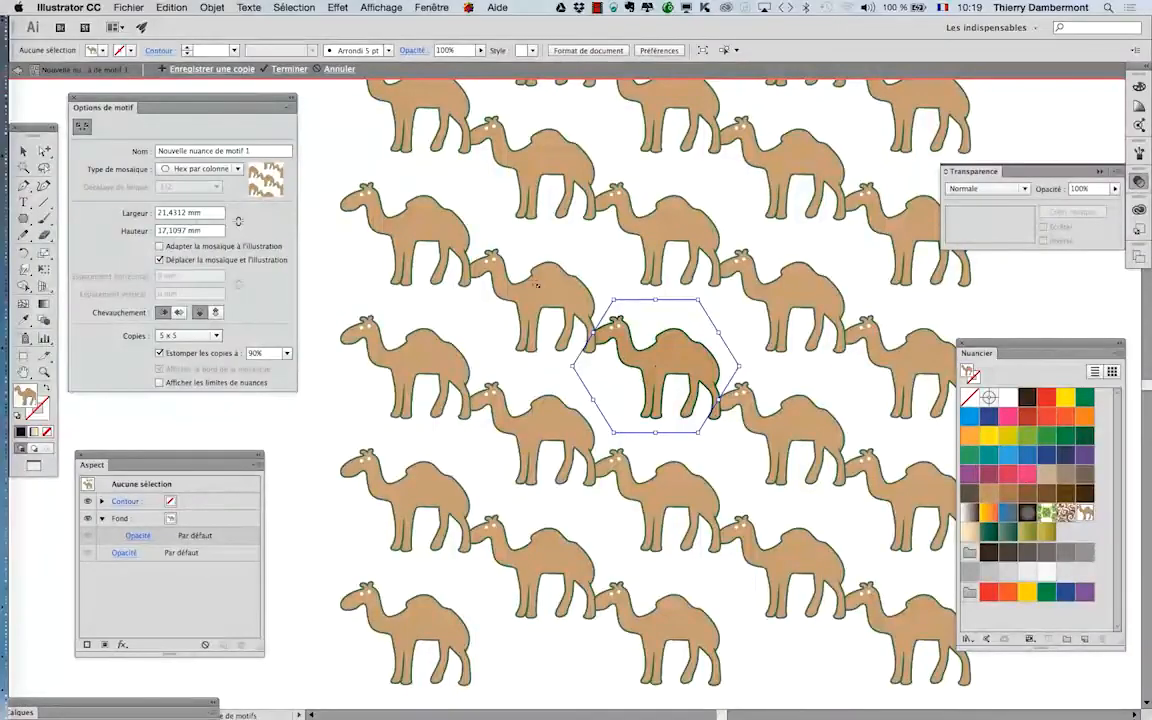
{"action": "left_click_drag", "start_coordinate": [612, 302], "coordinate": [592, 293]}
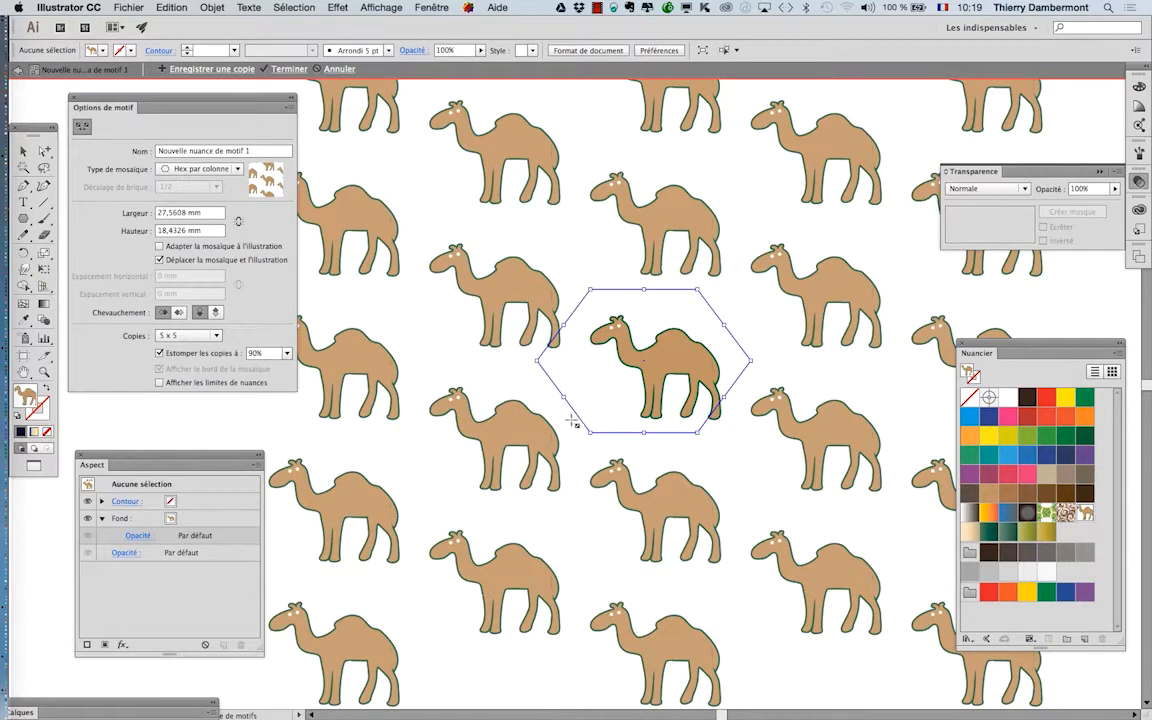
{"action": "left_click_drag", "start_coordinate": [590, 431], "coordinate": [607, 403]}
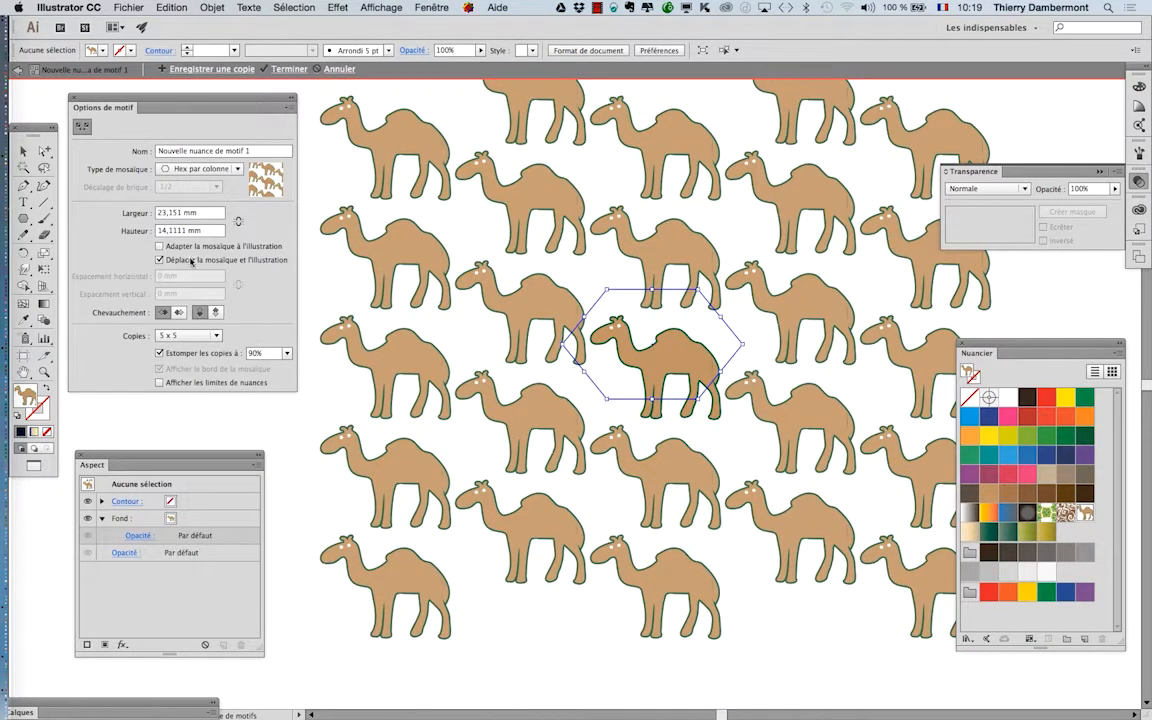
Step: Try Hex par rangée, set the tile type to Brique par rangée, and resize the tile to 22,3904 × 15,2576 mm
{"action": "left_click", "coordinate": [190, 169]}
{"action": "left_click", "coordinate": [211, 249]}
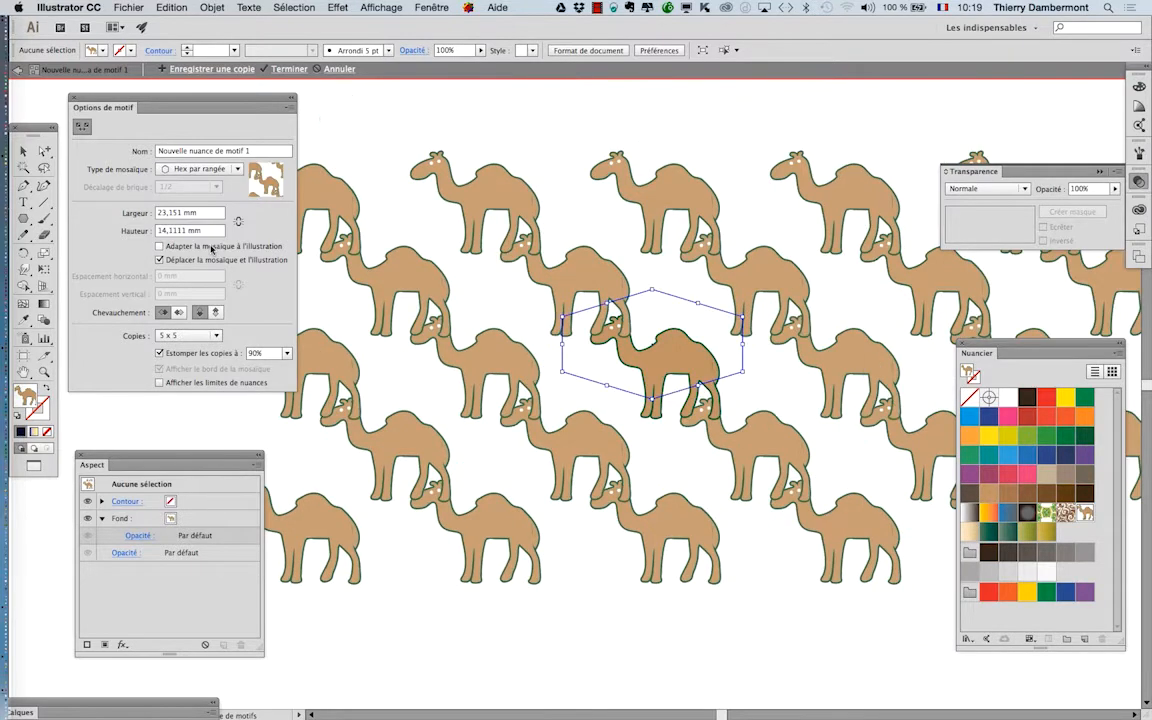
{"action": "left_click", "coordinate": [190, 168]}
{"action": "left_click", "coordinate": [207, 200]}
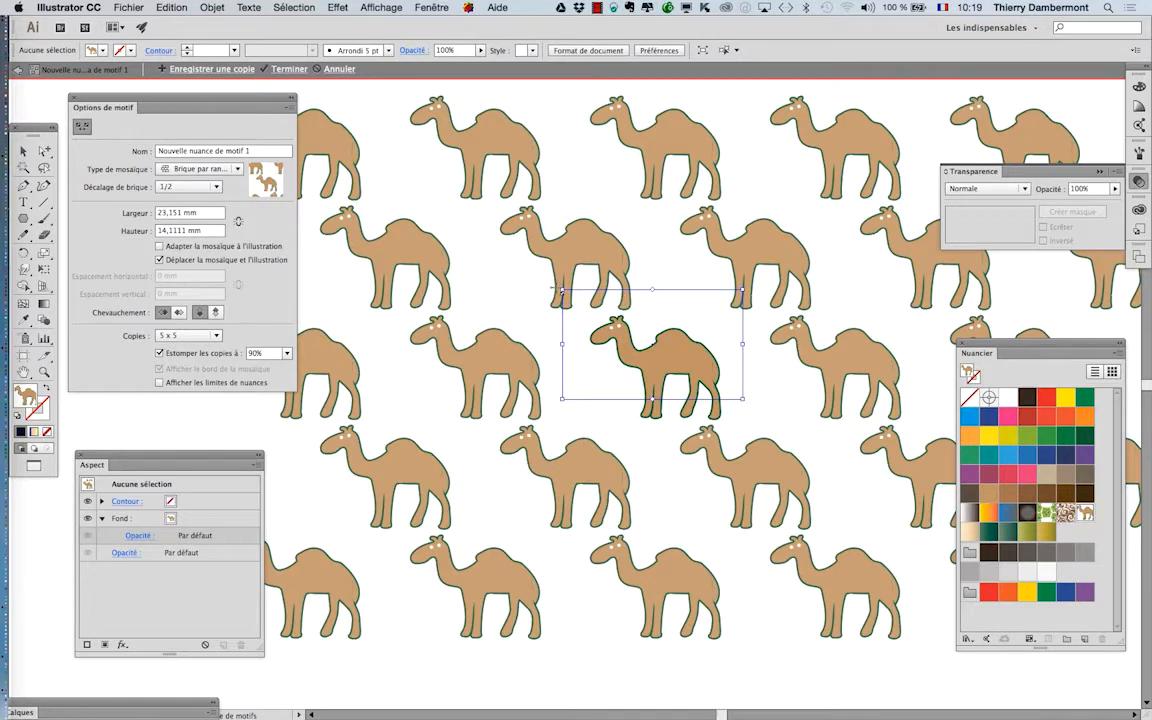
{"action": "mouse_move", "coordinate": [563, 298]}
{"action": "left_mouse_down"}
{"action": "mouse_move", "coordinate": [582, 297]}
{"action": "mouse_move", "coordinate": [568, 282]}
{"action": "left_mouse_up"}
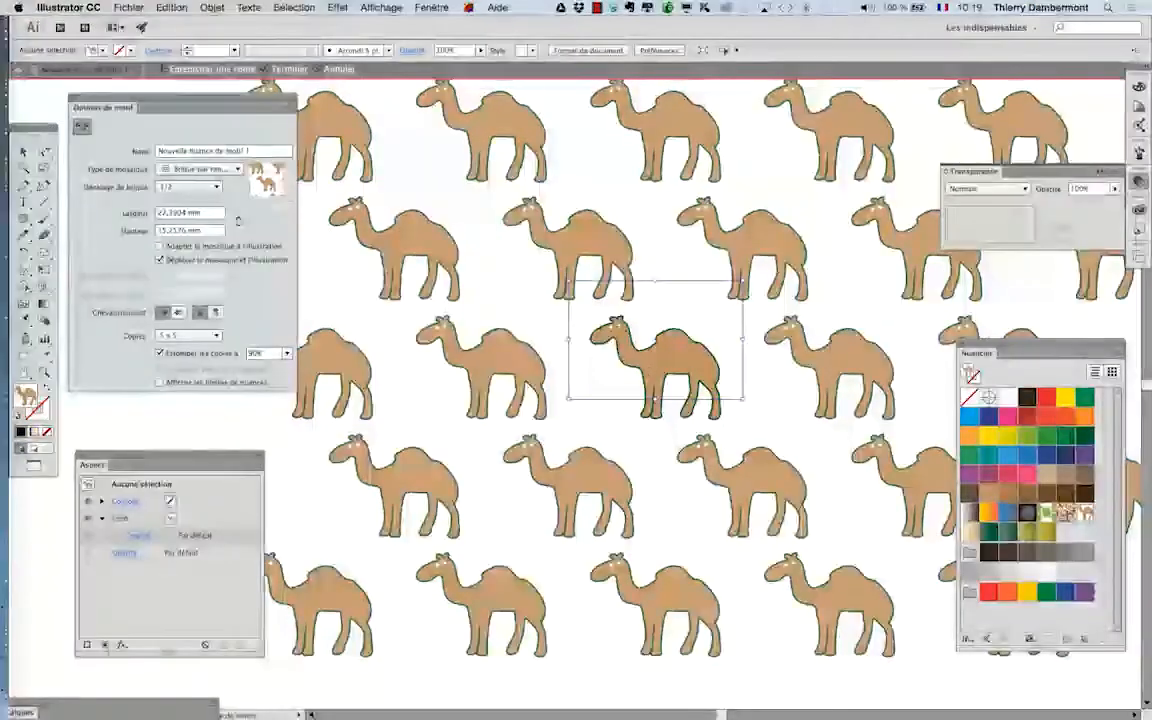
Step: Select the central camel's left white eye, move it closer to the other eye, and deselect it
{"action": "scroll", "coordinate": [642, 359], "scroll_direction": "up", "scroll_amount": 1}
{"action": "scroll", "coordinate": [642, 359], "scroll_direction": "up", "scroll_amount": 5}
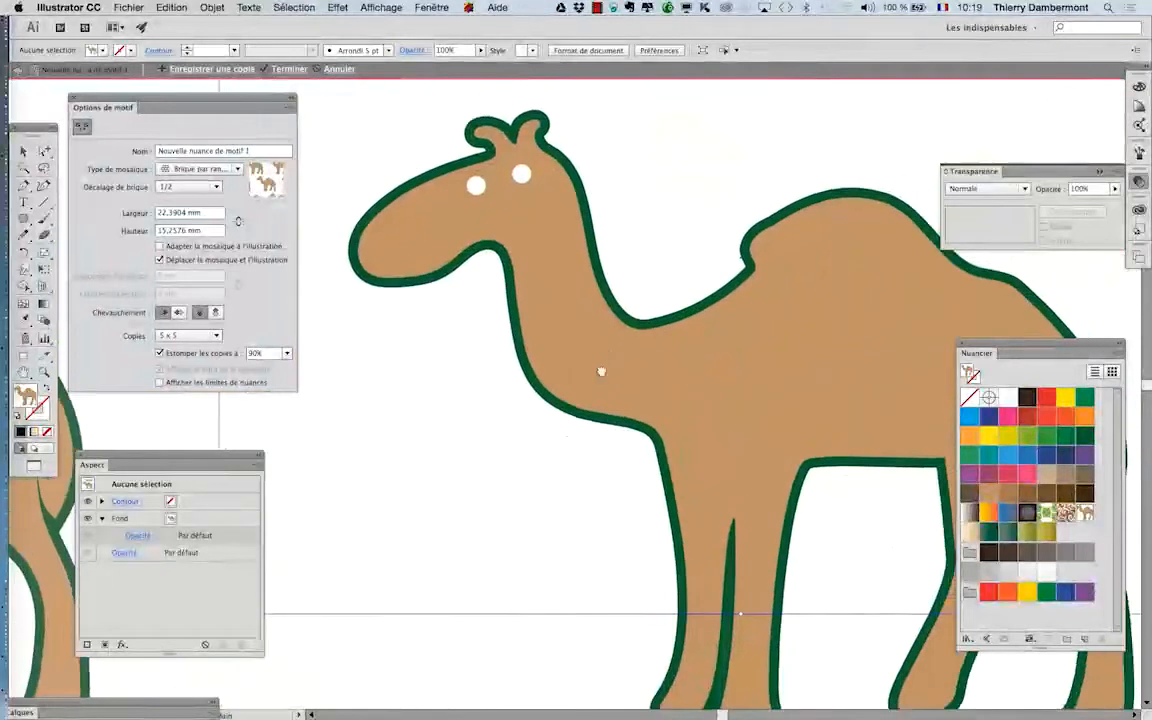
{"action": "left_click", "coordinate": [44, 150]}
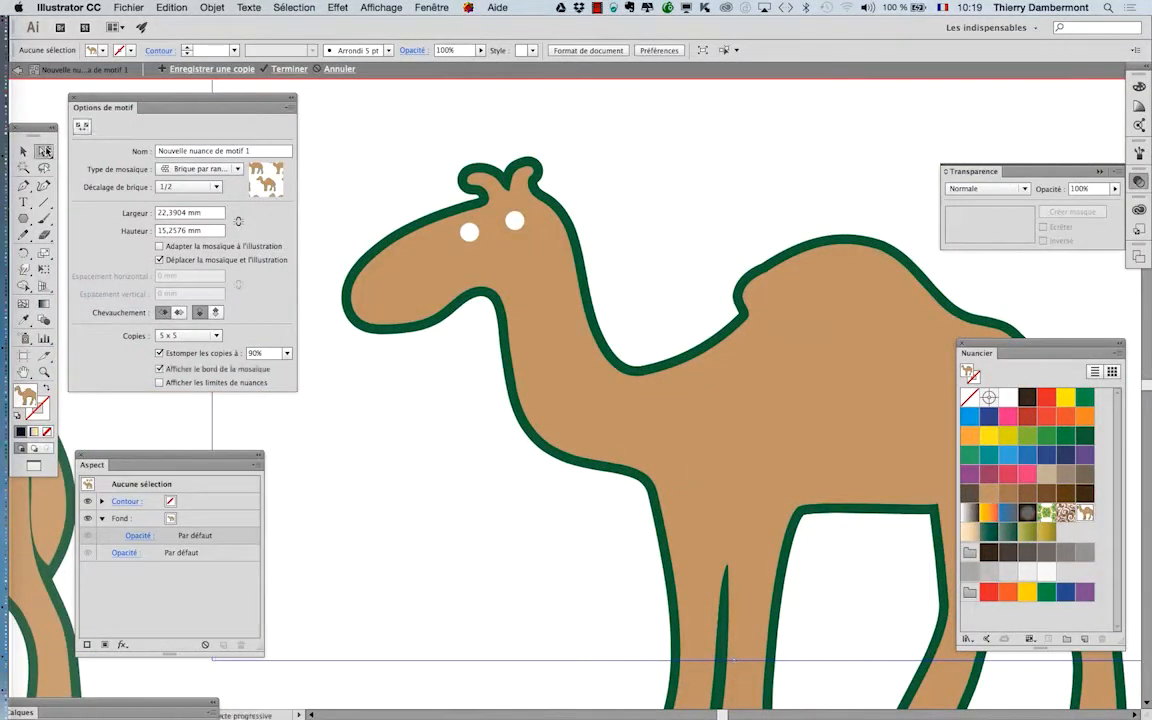
{"action": "left_click", "coordinate": [469, 231]}
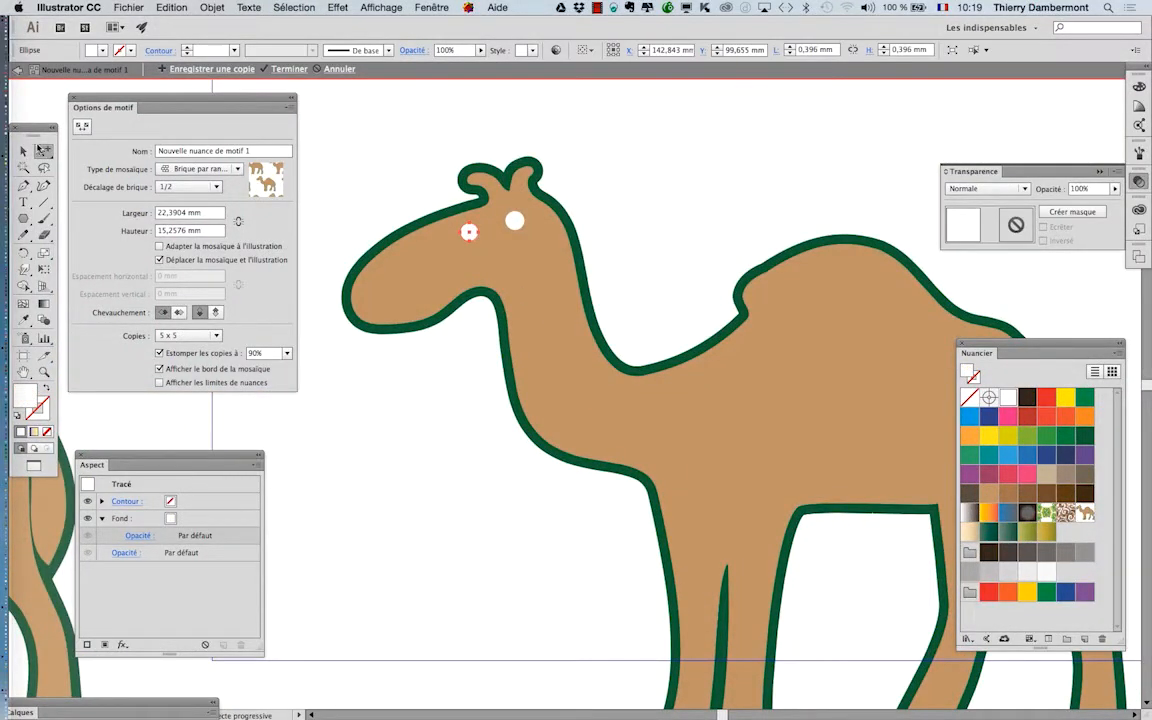
{"action": "left_click", "coordinate": [23, 150]}
{"action": "left_click", "coordinate": [386, 205]}
{"action": "left_click", "coordinate": [470, 234]}
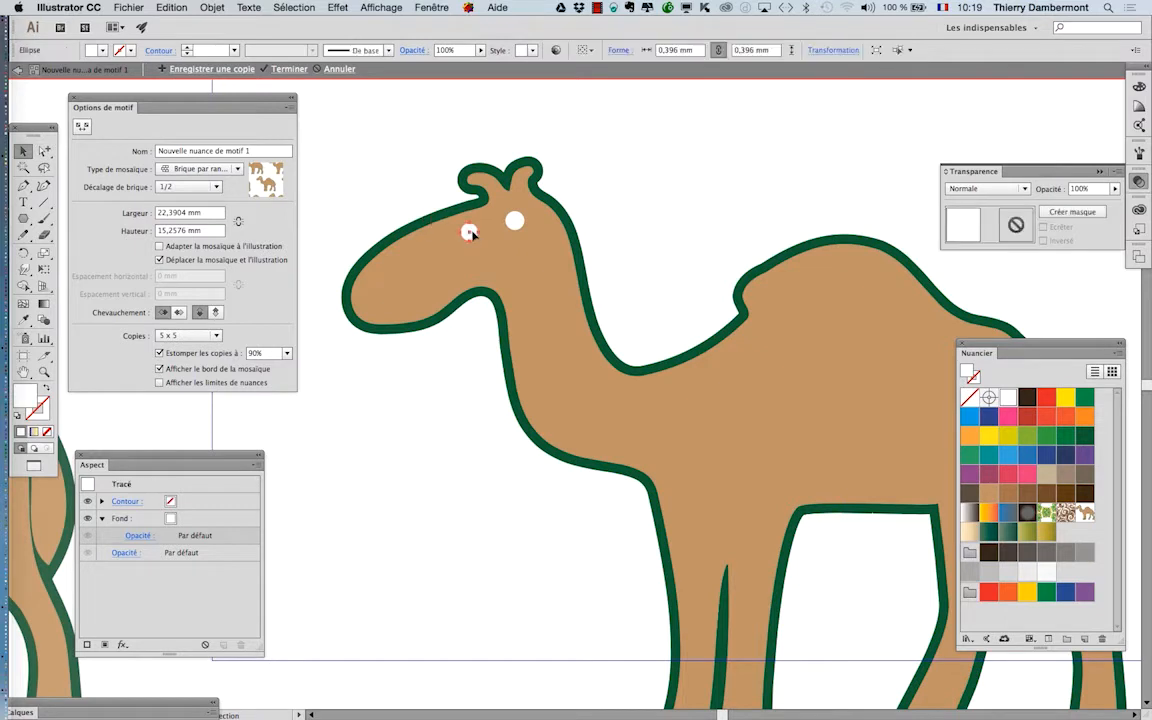
{"action": "left_click_drag", "start_coordinate": [473, 233], "coordinate": [490, 234]}
{"action": "left_click", "coordinate": [422, 178]}
{"action": "scroll", "coordinate": [458, 206], "scroll_direction": "up", "scroll_amount": 2}
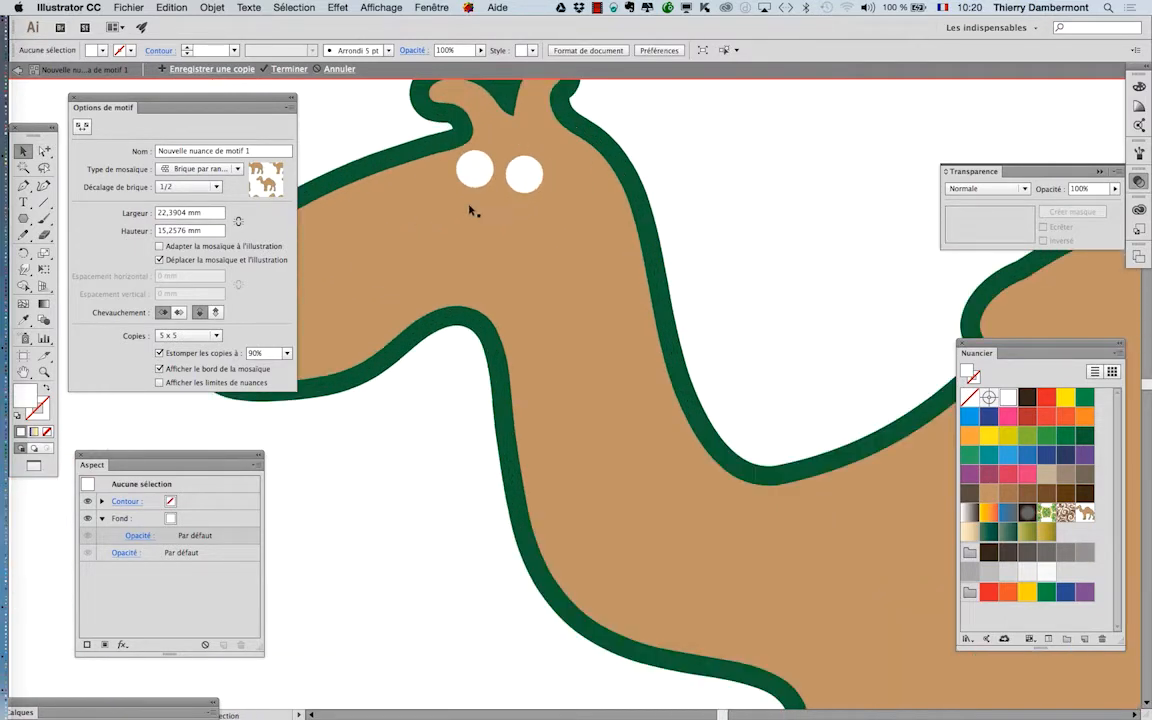
Step: Draw a pupil circle about 0,169 mm wide over the camel's left white eye and fill it with the dark black-brown swatch
{"action": "left_click", "coordinate": [23, 218]}
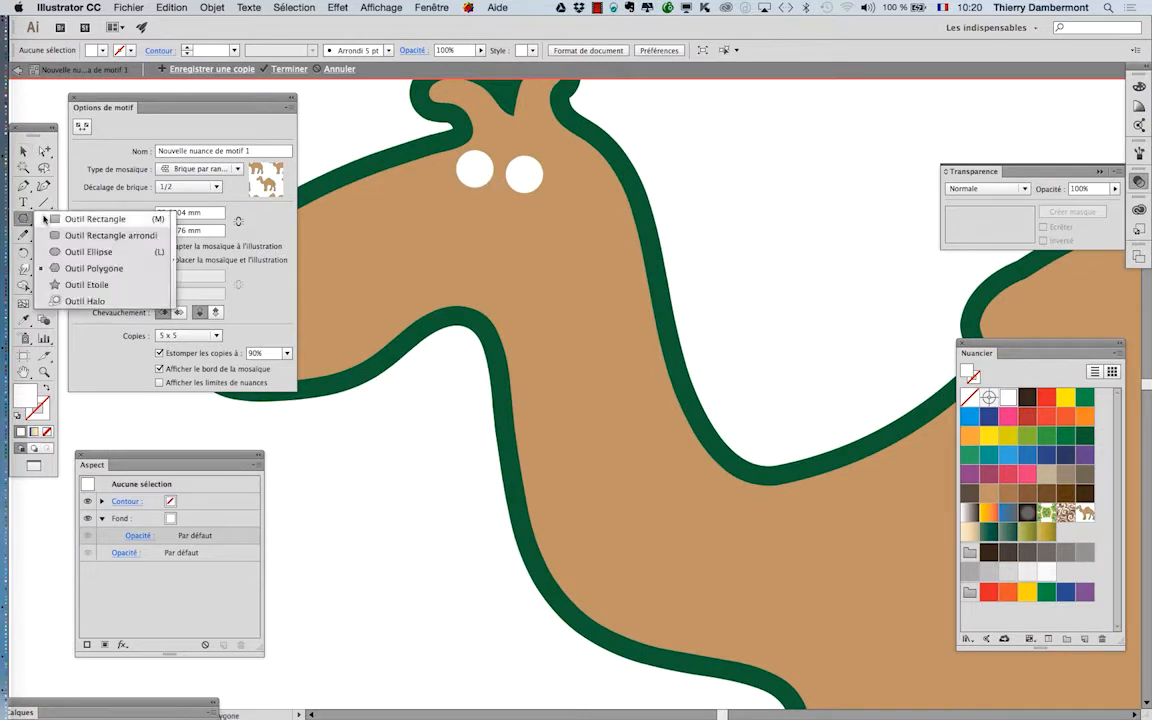
{"action": "left_click", "coordinate": [88, 251]}
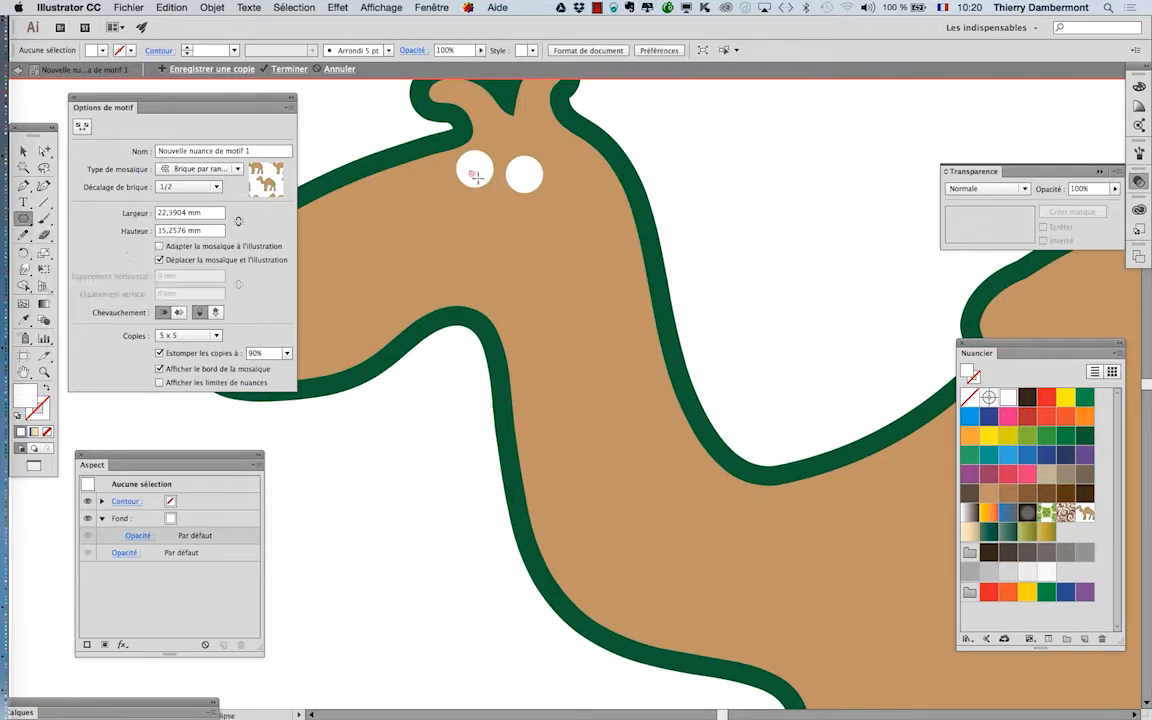
{"action": "left_click_drag", "start_coordinate": [476, 177], "coordinate": [477, 178]}
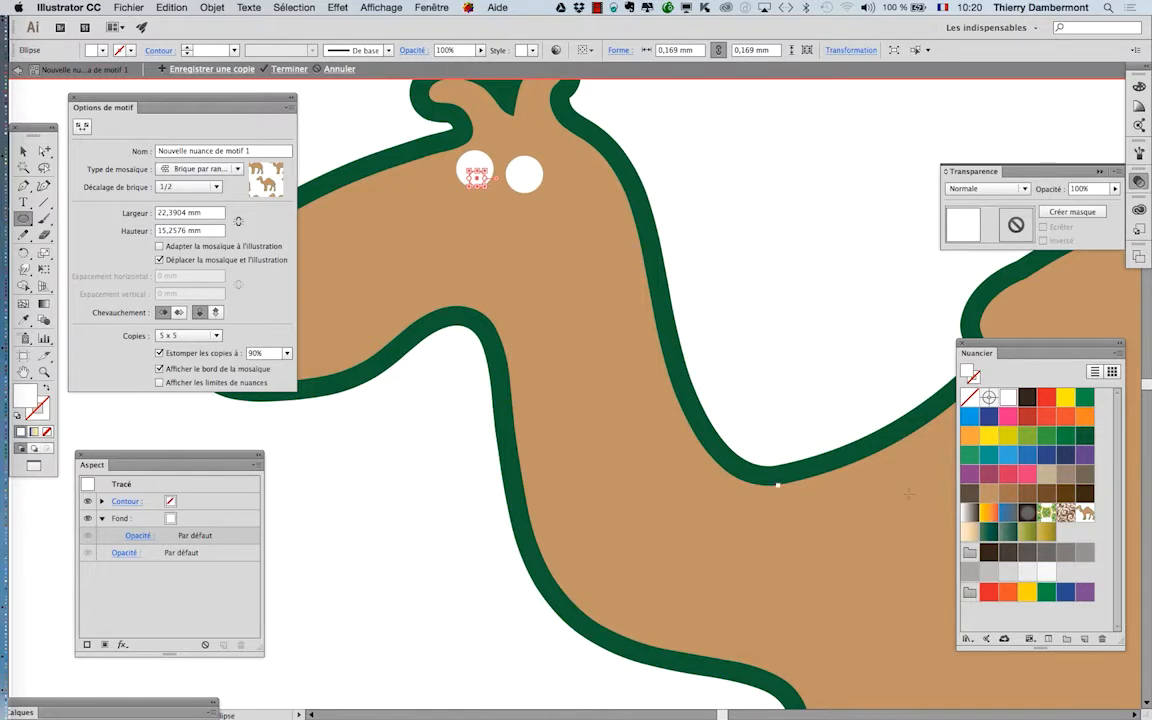
{"action": "left_click", "coordinate": [1027, 397]}
Step: Duplicate the dark pupil onto the camel's right white eye and deselect it
{"action": "left_click", "coordinate": [23, 150]}
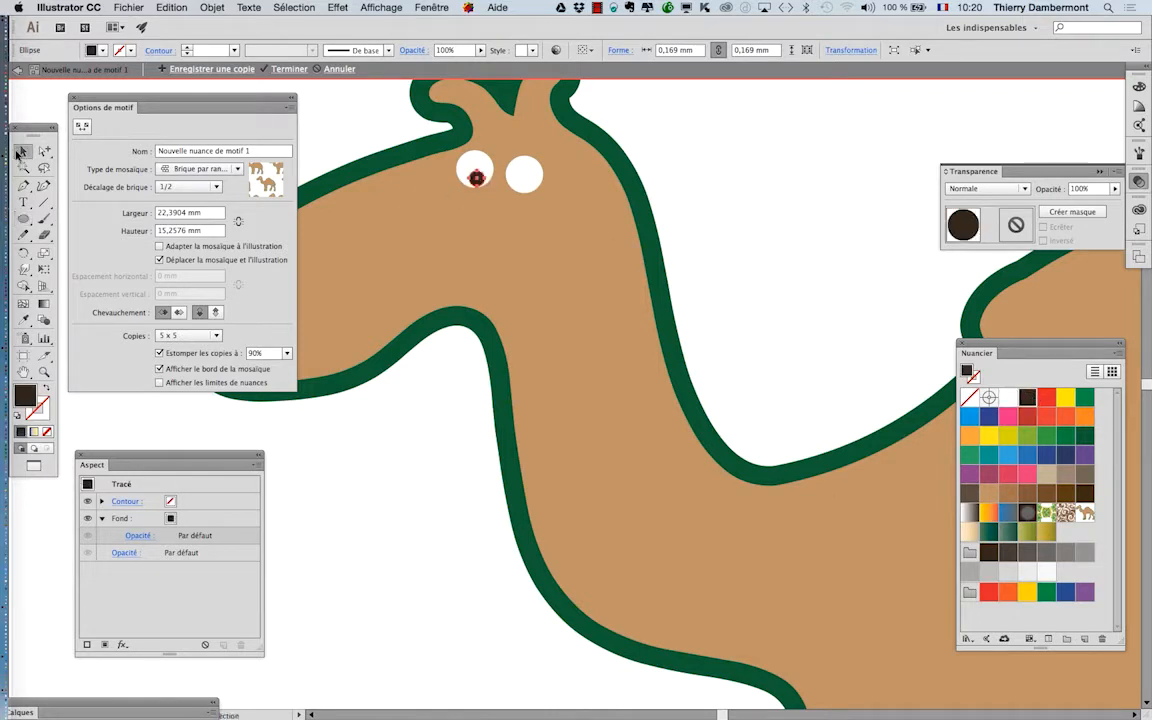
{"action": "left_click_drag", "start_coordinate": [476, 177], "coordinate": [513, 180]}
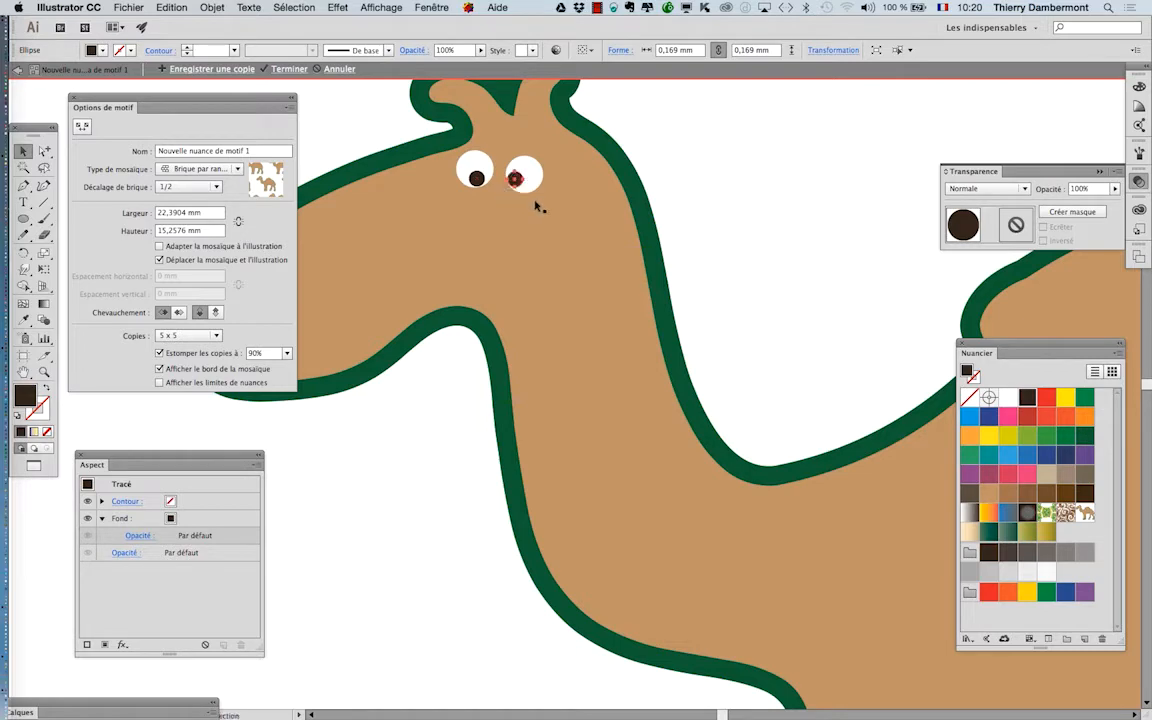
{"action": "left_click", "coordinate": [710, 237]}
Step: Exit pattern editing mode, keeping the changes made to the camel swatch
{"action": "scroll", "coordinate": [706, 240], "scroll_direction": "down", "scroll_amount": 1}
{"action": "scroll", "coordinate": [706, 240], "scroll_direction": "down", "scroll_amount": 3}
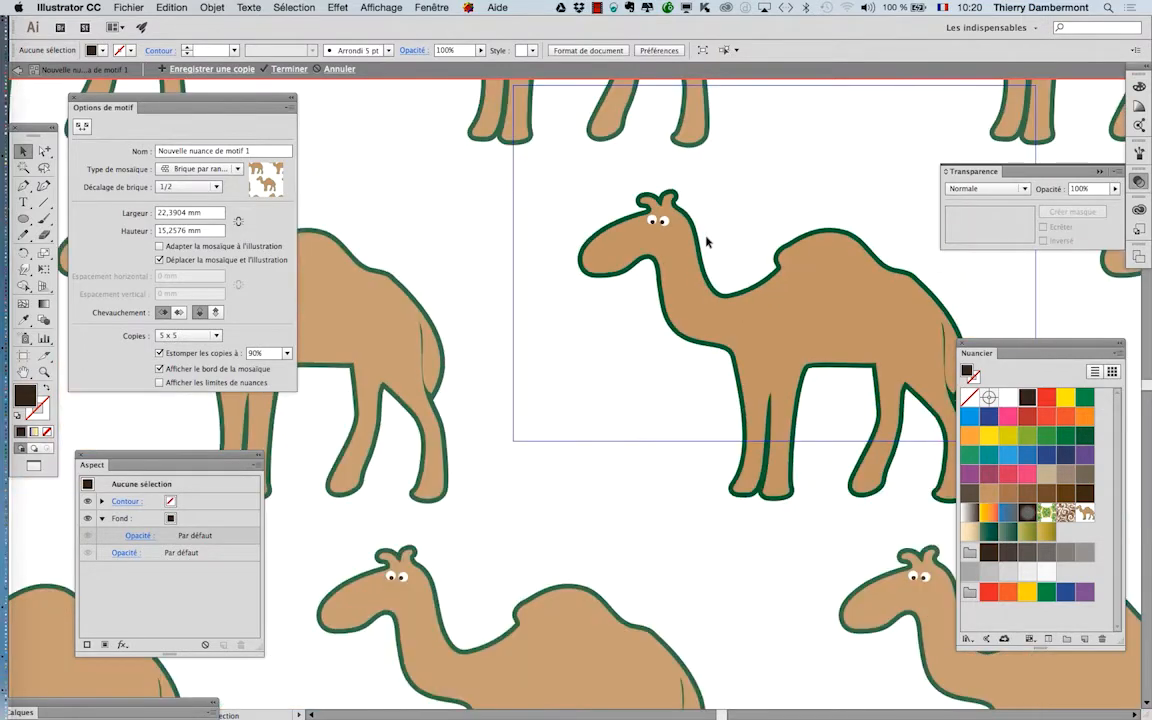
{"action": "left_click", "coordinate": [17, 72]}
Step: Examine the updated camel pattern in the star, the hexagon and the gradient circle
{"action": "scroll", "coordinate": [789, 257], "scroll_direction": "down", "scroll_amount": 4}
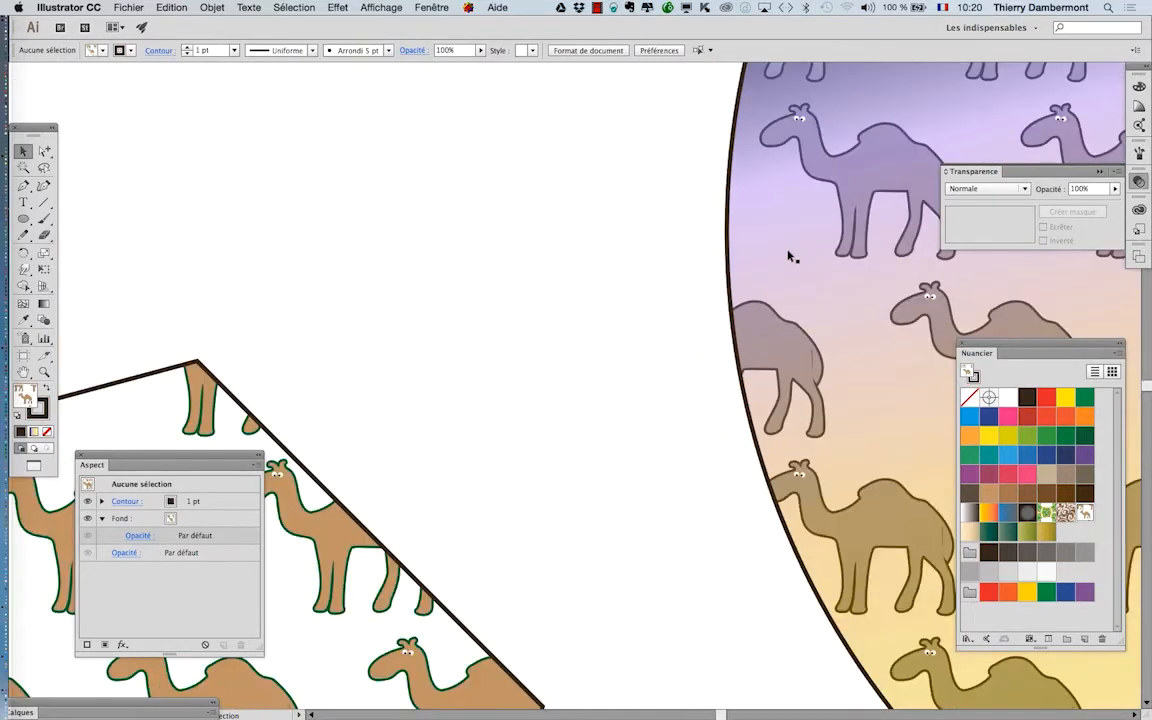
{"action": "scroll", "coordinate": [793, 255], "scroll_direction": "down", "scroll_amount": 1}
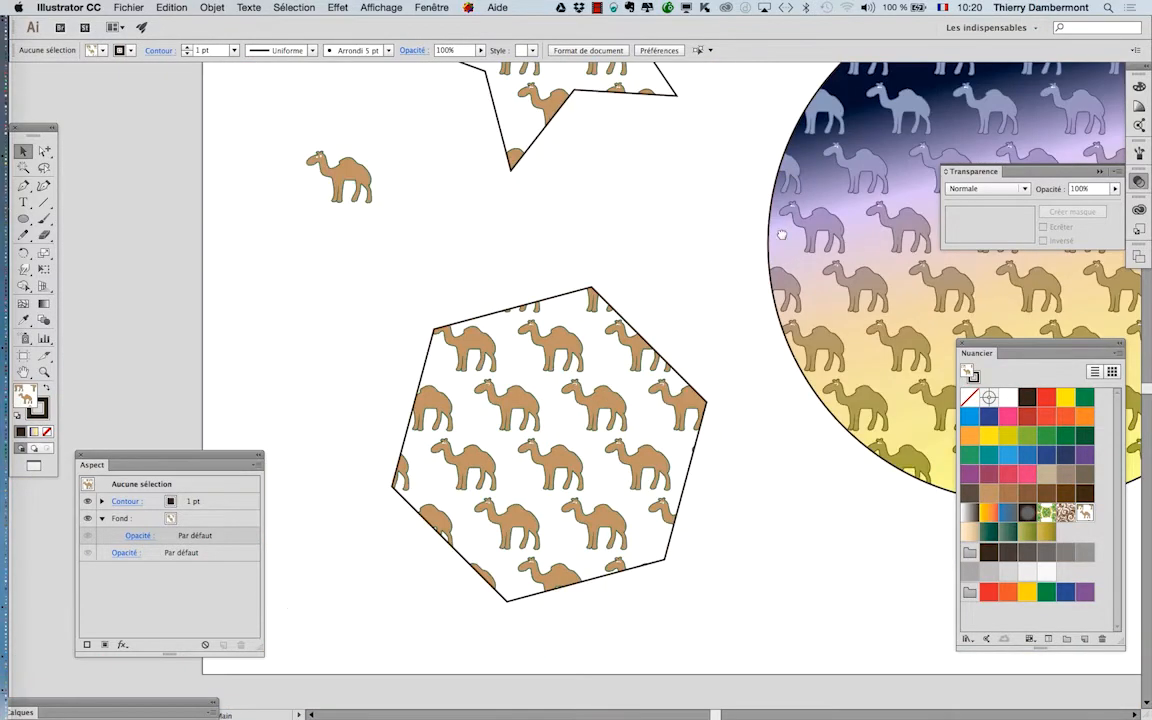
{"action": "left_click_drag", "start_coordinate": [782, 234], "coordinate": [574, 482]}
{"action": "scroll", "coordinate": [288, 208], "scroll_direction": "up", "scroll_amount": 5}
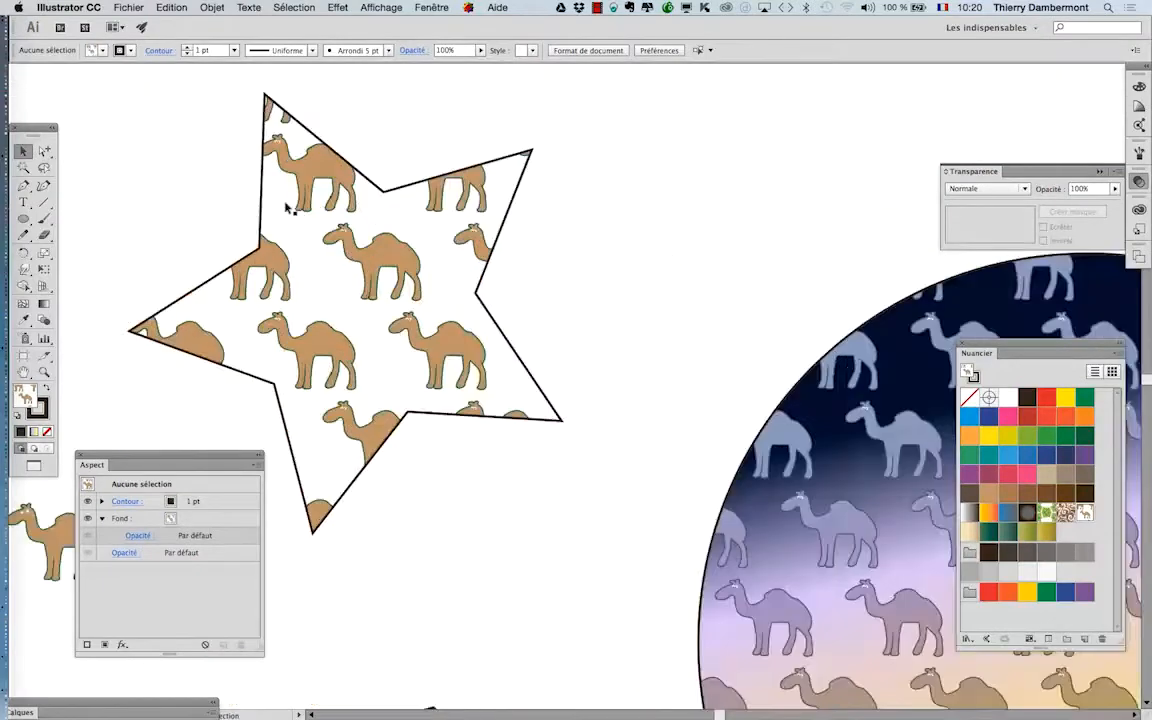
{"action": "scroll", "coordinate": [288, 208], "scroll_direction": "down", "scroll_amount": 4}
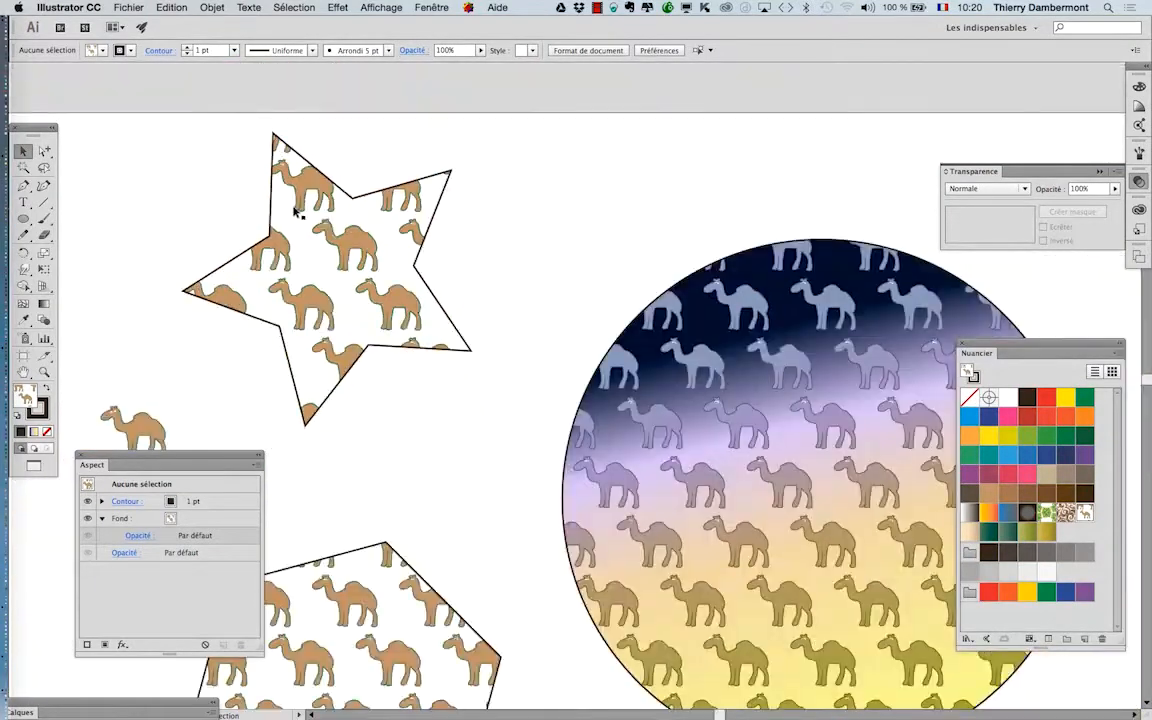
{"action": "scroll", "coordinate": [455, 416], "scroll_direction": "up", "scroll_amount": 1}
{"action": "left_click_drag", "start_coordinate": [455, 416], "coordinate": [469, 239]}
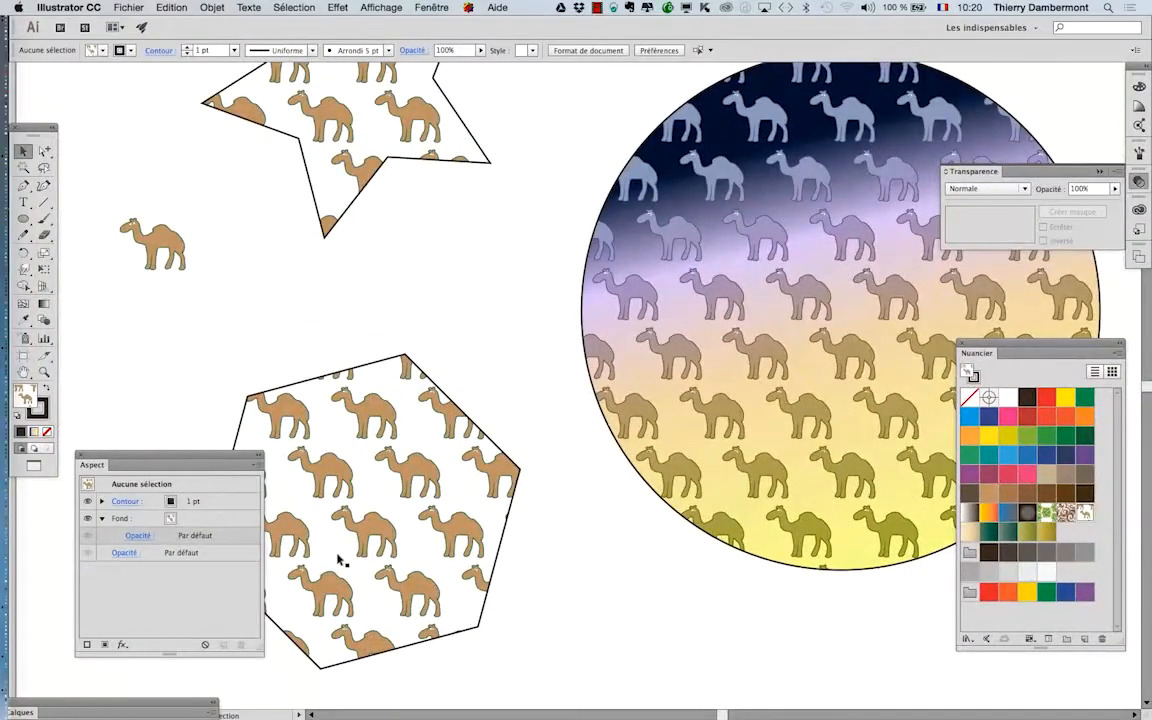
{"action": "scroll", "coordinate": [339, 558], "scroll_direction": "up", "scroll_amount": 4}
{"action": "scroll", "coordinate": [340, 557], "scroll_direction": "down", "scroll_amount": 2}
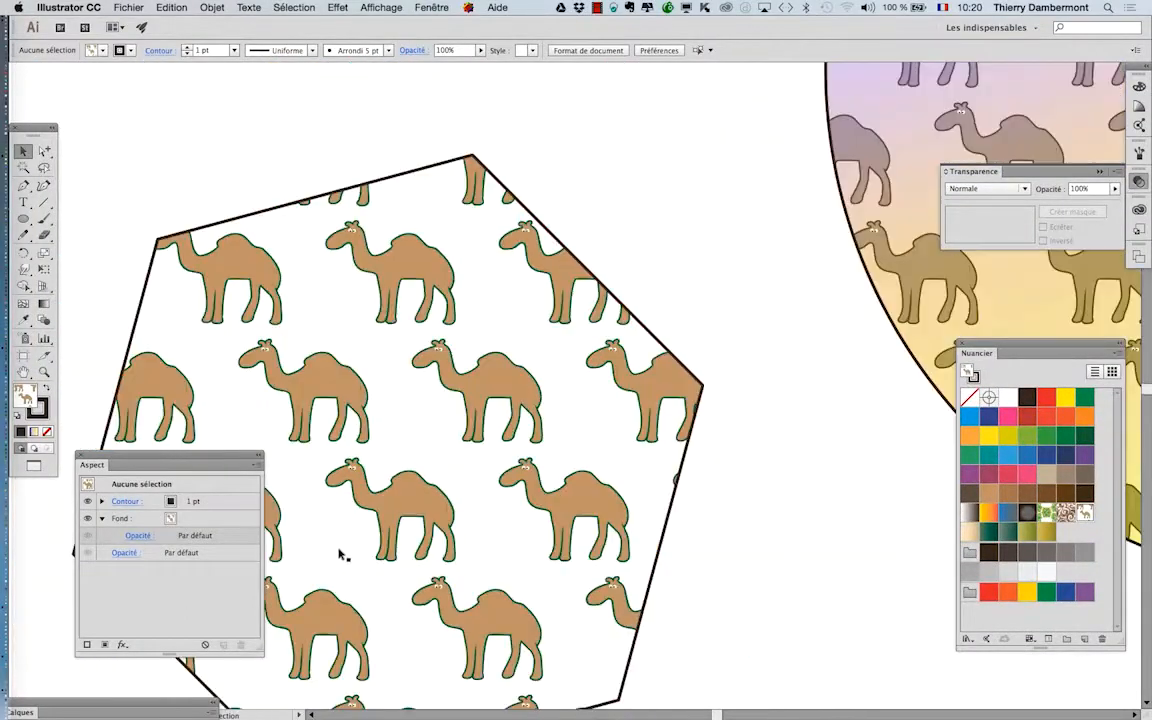
{"action": "scroll", "coordinate": [339, 556], "scroll_direction": "down", "scroll_amount": 2}
{"action": "scroll", "coordinate": [858, 370], "scroll_direction": "up", "scroll_amount": 6}
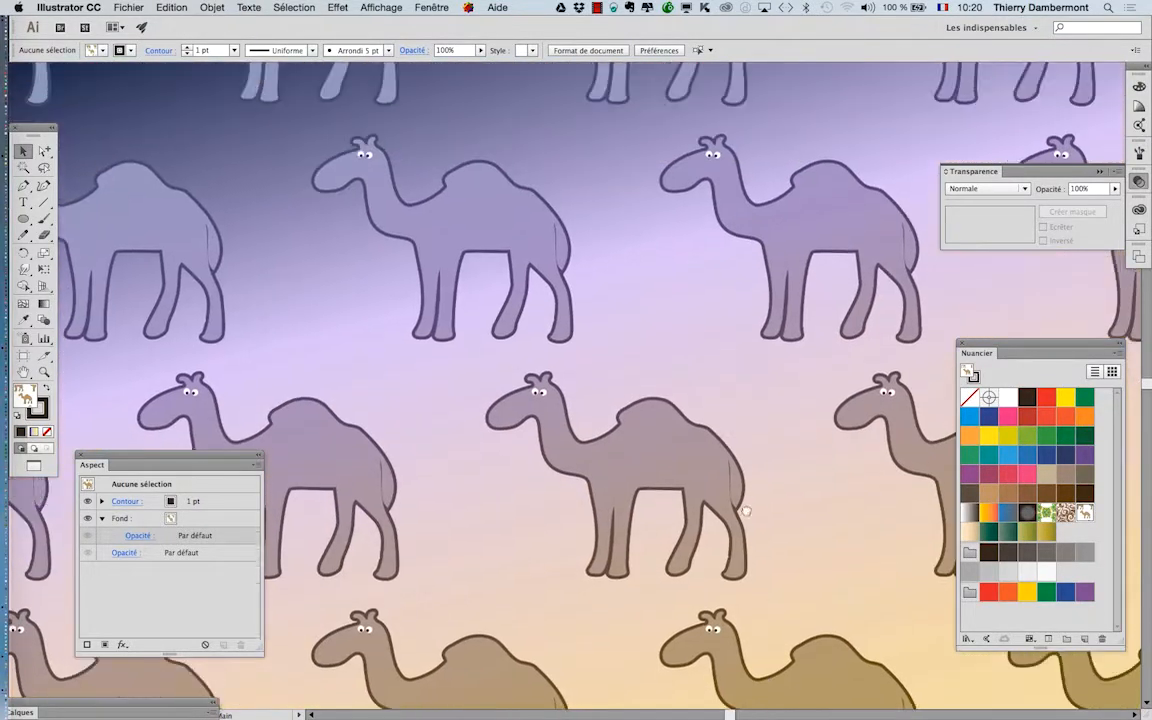
{"action": "scroll", "coordinate": [767, 593], "scroll_direction": "up", "scroll_amount": 10}
{"action": "scroll", "coordinate": [718, 540], "scroll_direction": "down", "scroll_amount": 3}
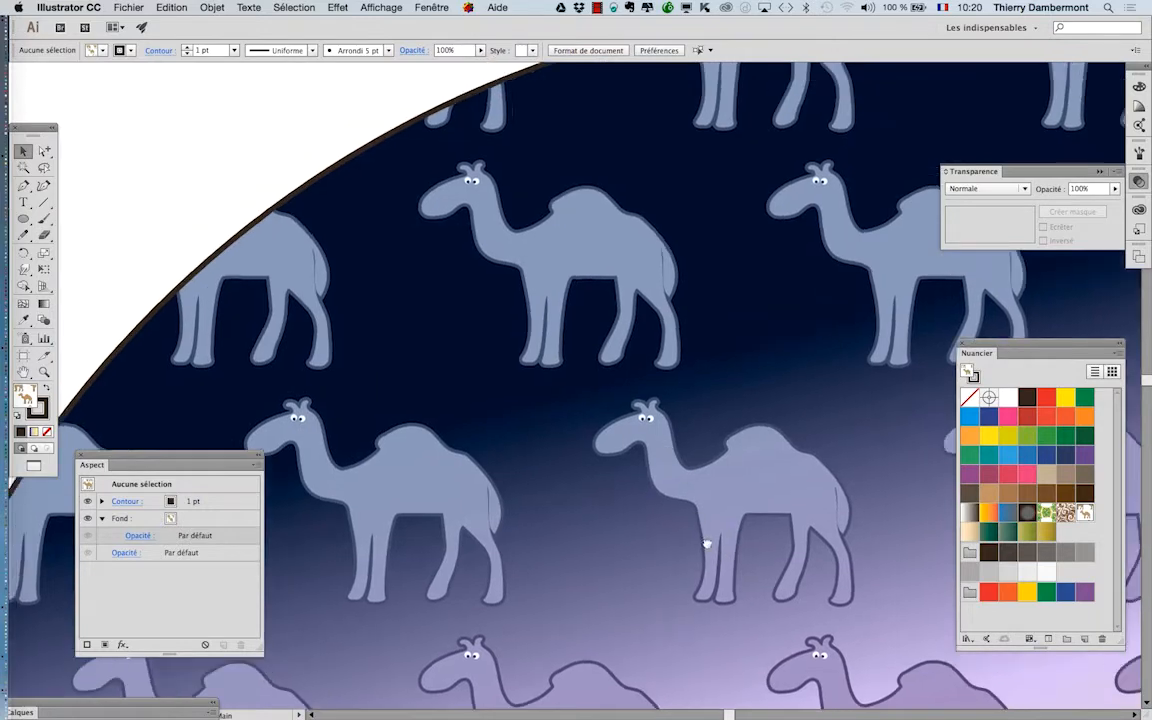
{"action": "scroll", "coordinate": [721, 566], "scroll_direction": "down", "scroll_amount": 3}
{"action": "scroll", "coordinate": [722, 567], "scroll_direction": "down", "scroll_amount": 4}
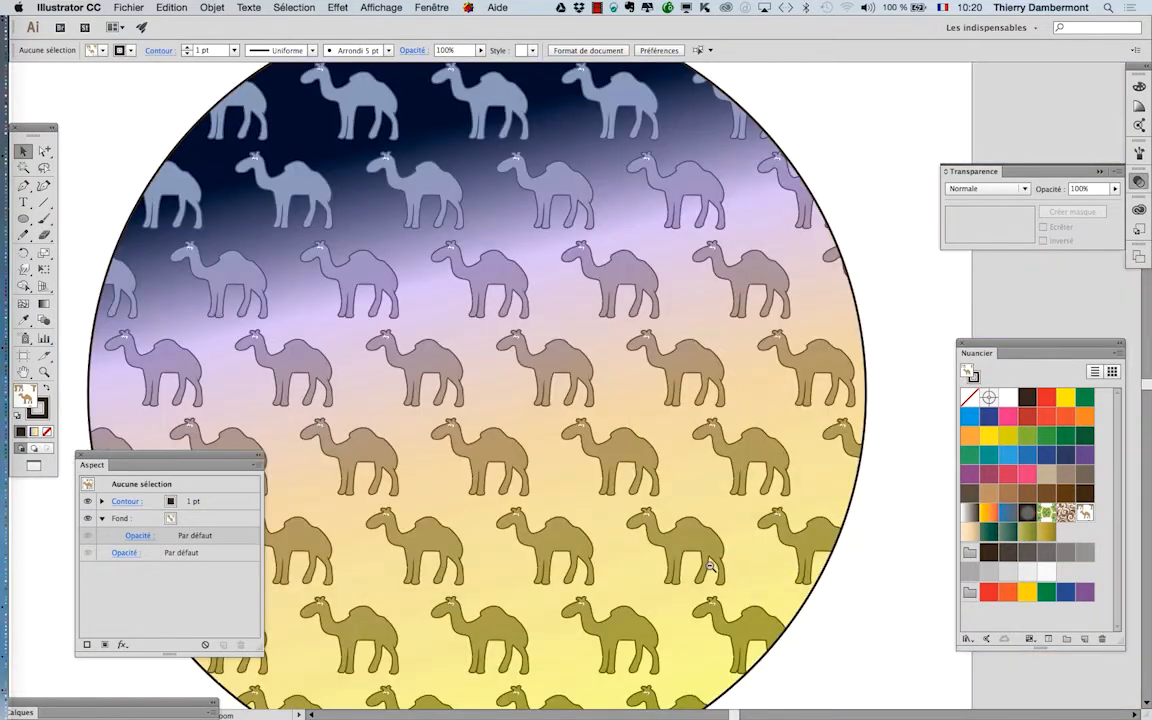
{"action": "scroll", "coordinate": [484, 463], "scroll_direction": "down", "scroll_amount": 3}
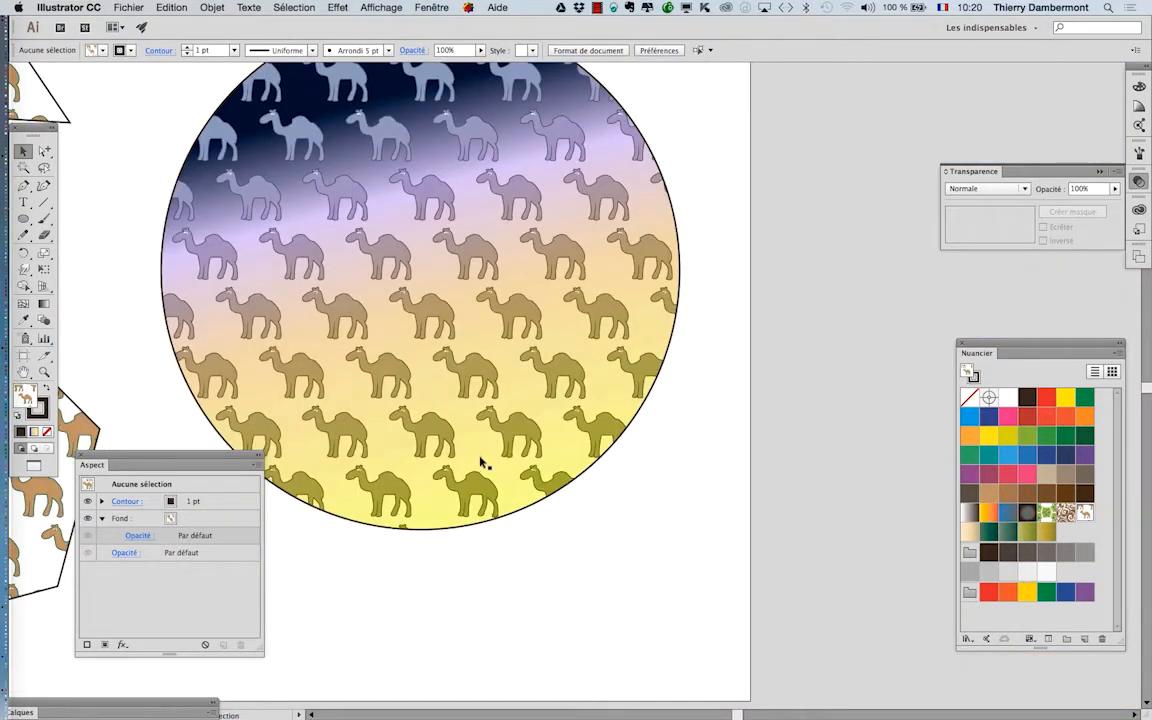
{"action": "left_click_drag", "start_coordinate": [482, 388], "coordinate": [762, 358]}
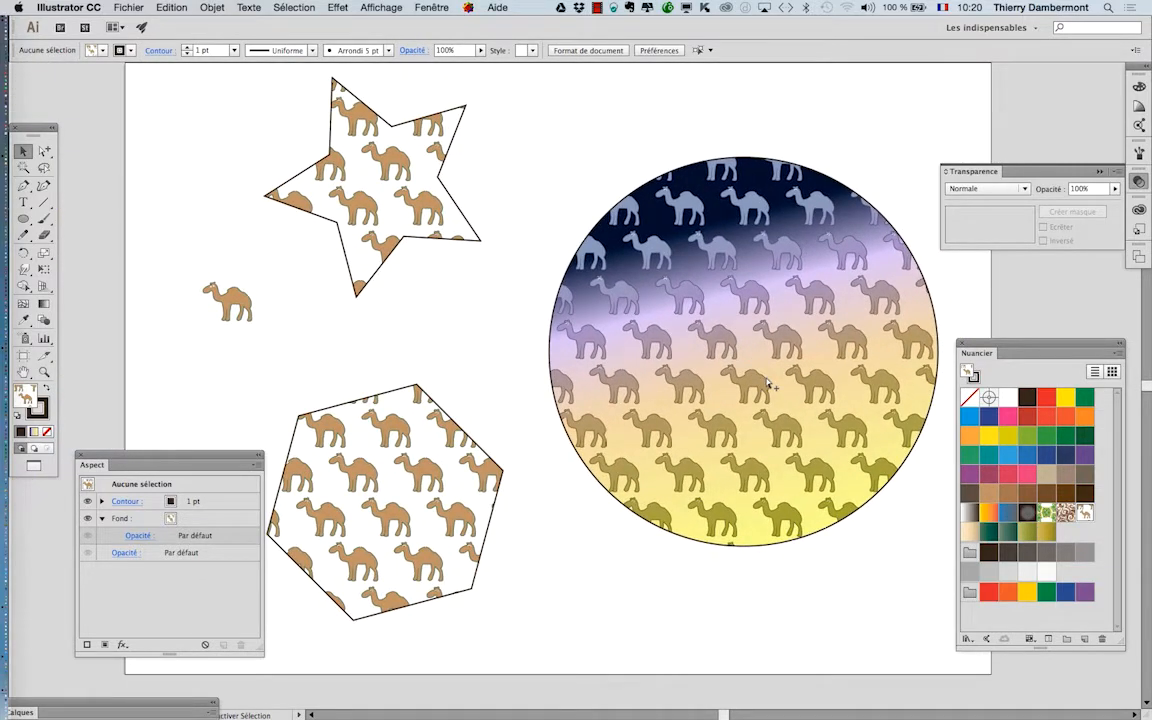
Step: Save the document in Adobe Illustrator format in the Illustrator mardi folder, accepting the Illustrator CC save options
{"action": "left_click", "coordinate": [88, 7]}
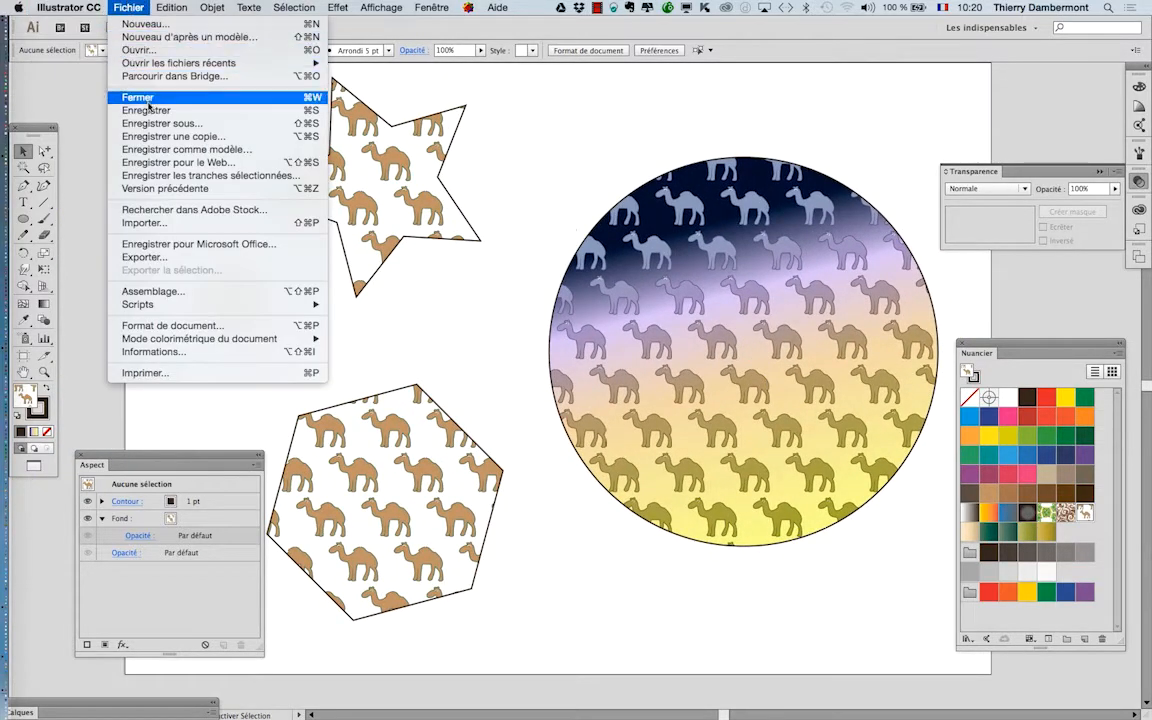
{"action": "left_click", "coordinate": [150, 113]}
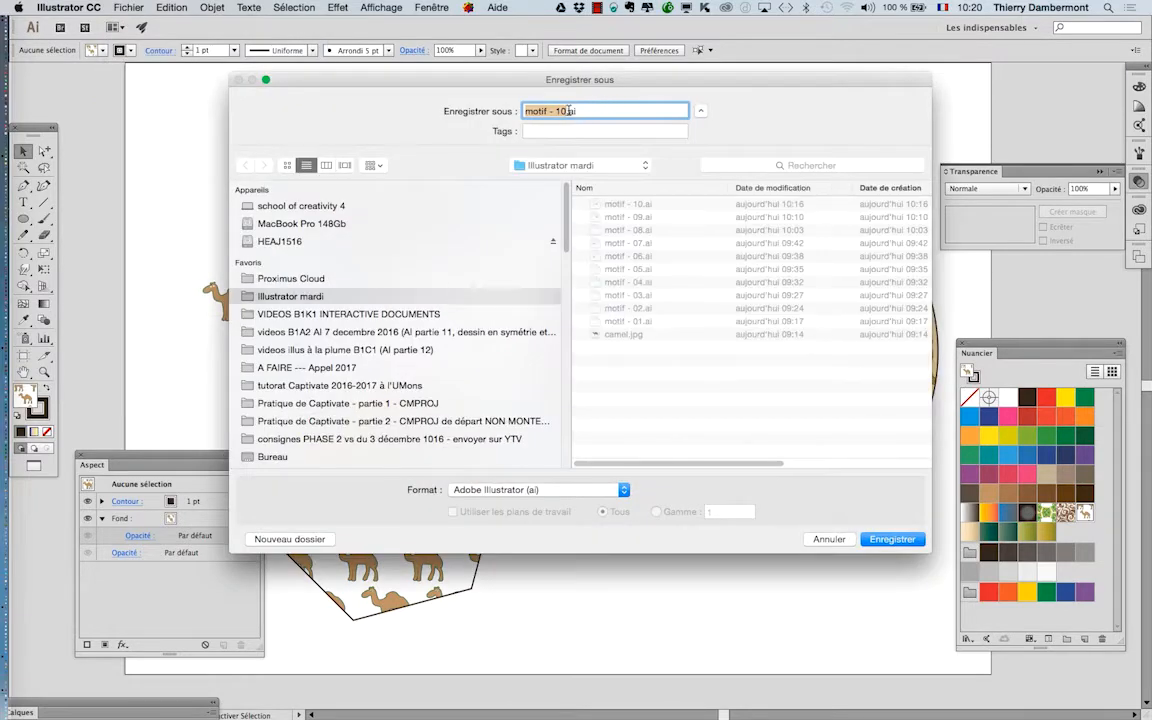
{"action": "left_click", "coordinate": [567, 112]}
{"action": "key", "text": "Return"}
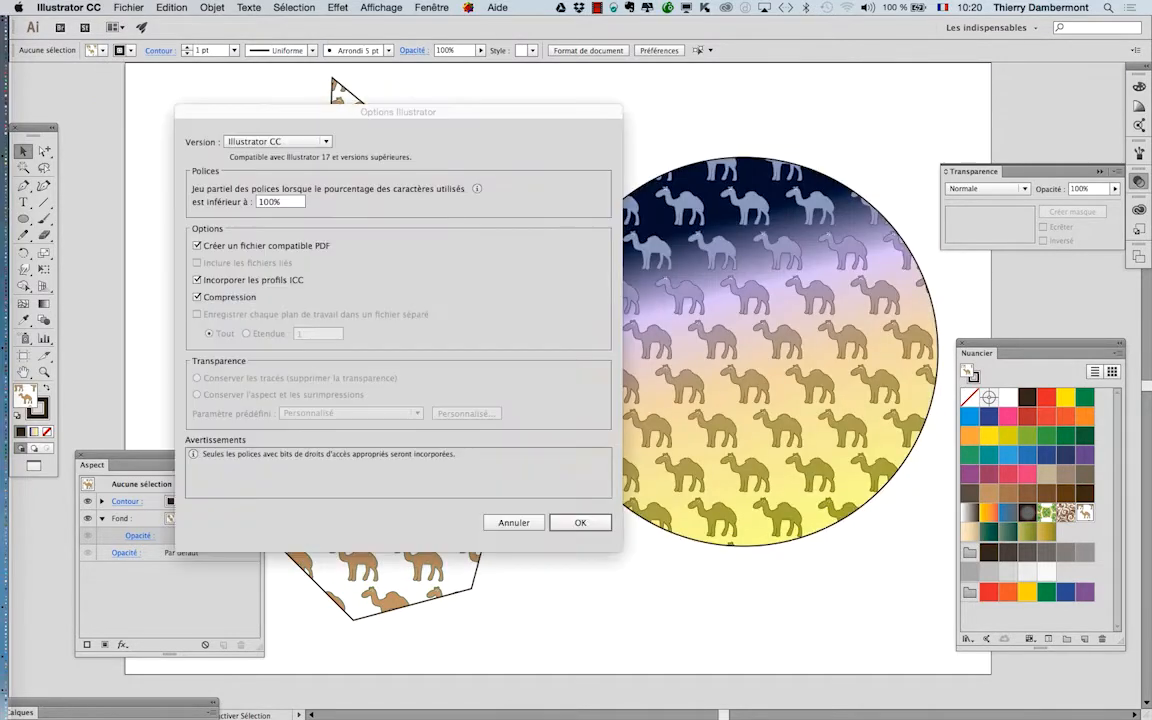
{"action": "key", "text": "Return"}
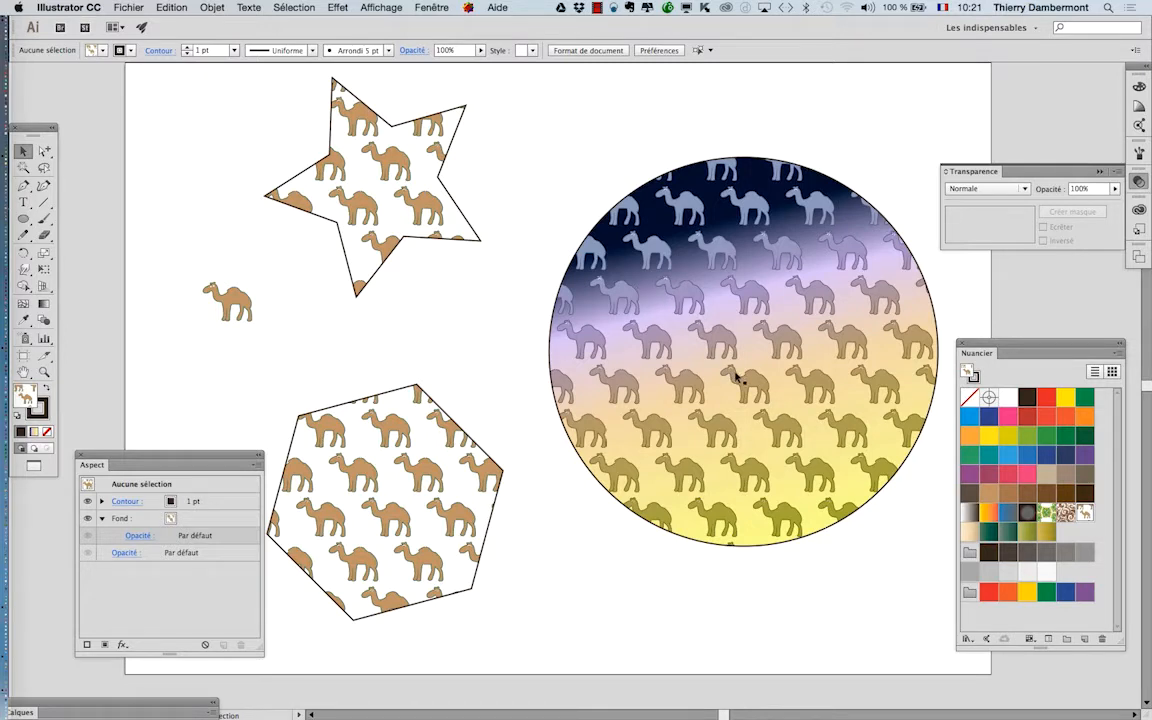
Step: Select the large gradient circle and target its camel pattern fill, rearranging the floating panels around the artwork
{"action": "left_click_drag", "start_coordinate": [38, 133], "coordinate": [102, 116]}
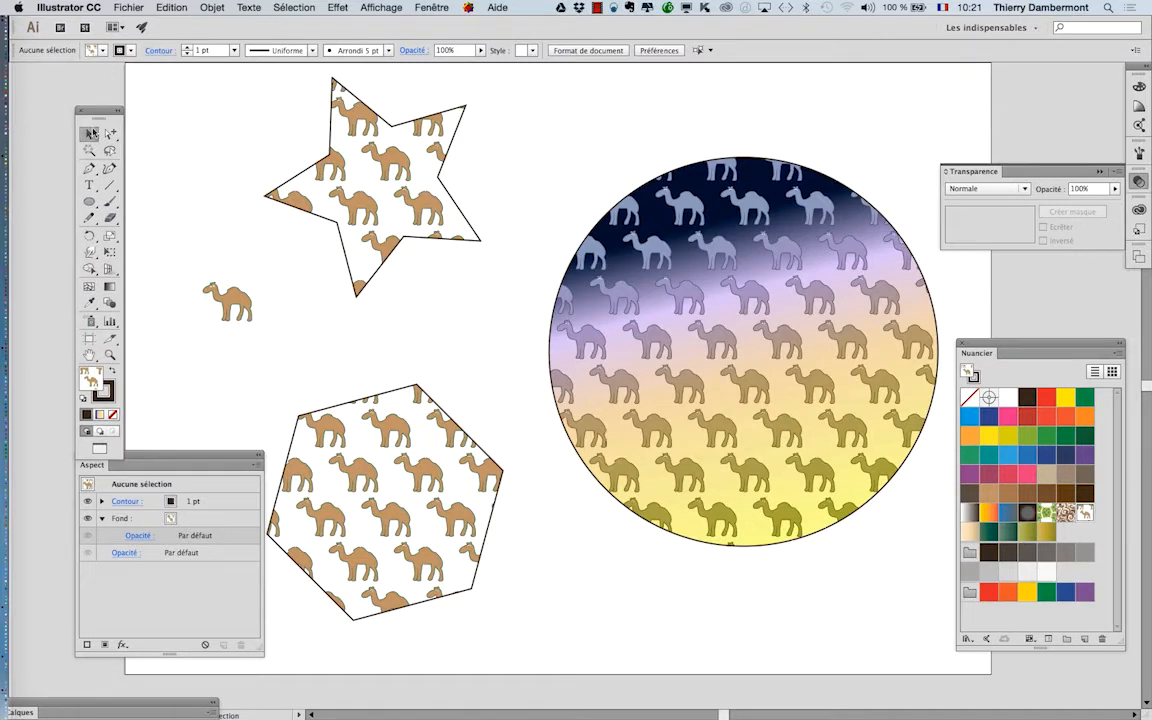
{"action": "left_click", "coordinate": [641, 277]}
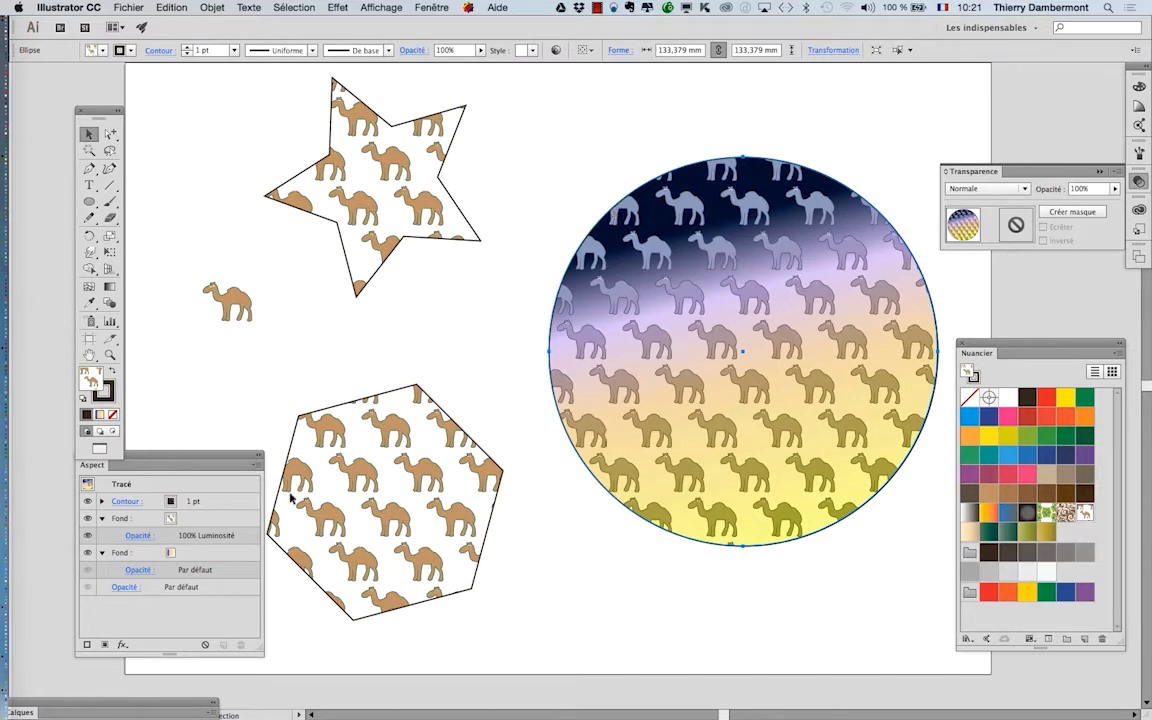
{"action": "left_click", "coordinate": [231, 520]}
{"action": "left_click_drag", "start_coordinate": [210, 453], "coordinate": [495, 298]}
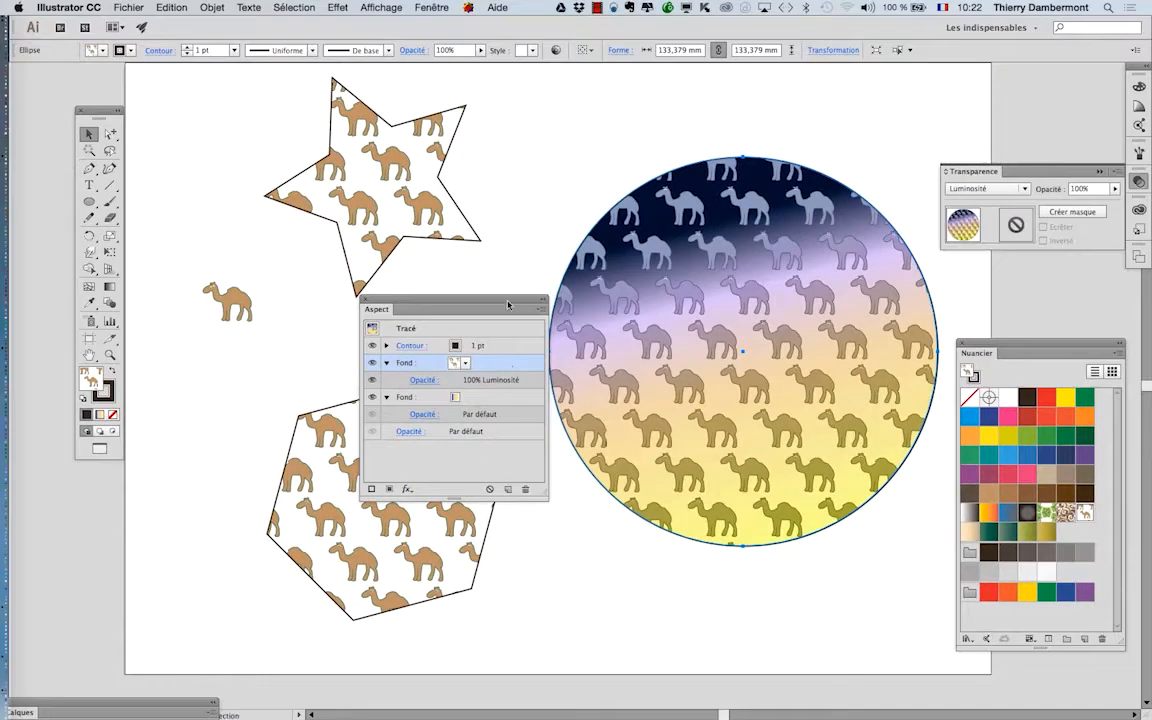
{"action": "left_click_drag", "start_coordinate": [508, 304], "coordinate": [218, 522]}
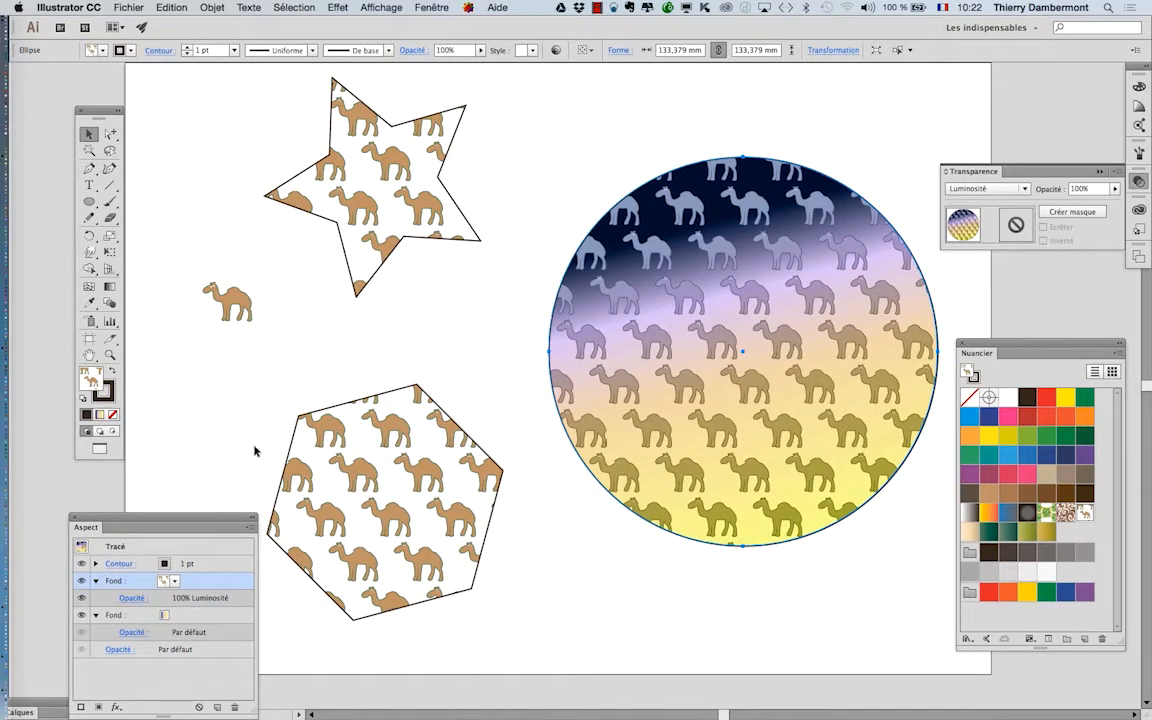
{"action": "left_click_drag", "start_coordinate": [93, 113], "coordinate": [483, 99]}
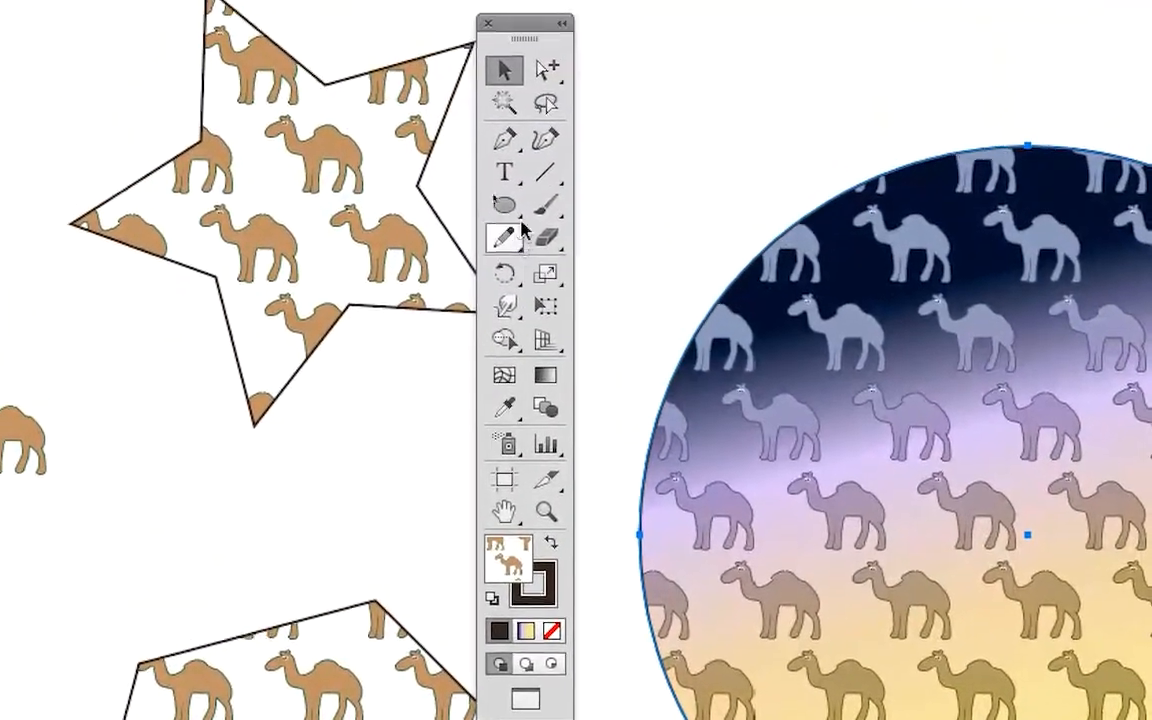
Step: Open the Scale settings for the circle and enable the preview
{"action": "left_click", "coordinate": [546, 274]}
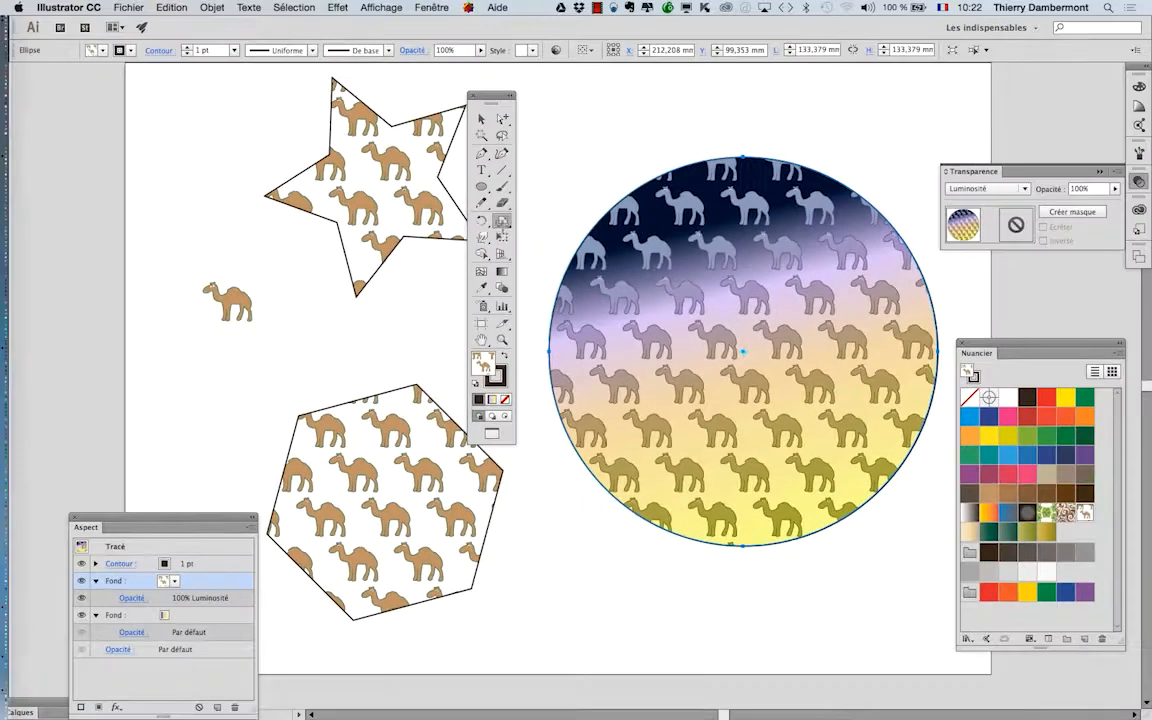
{"action": "double_click", "coordinate": [506, 224]}
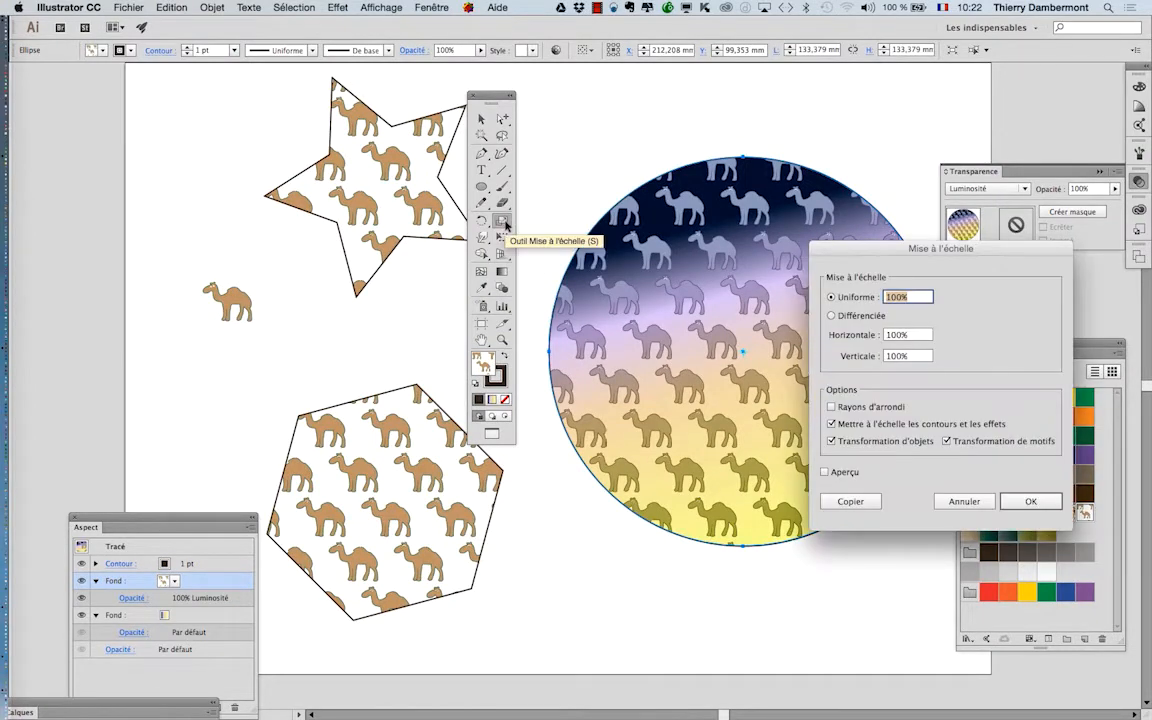
{"action": "left_click_drag", "start_coordinate": [757, 229], "coordinate": [196, 77]}
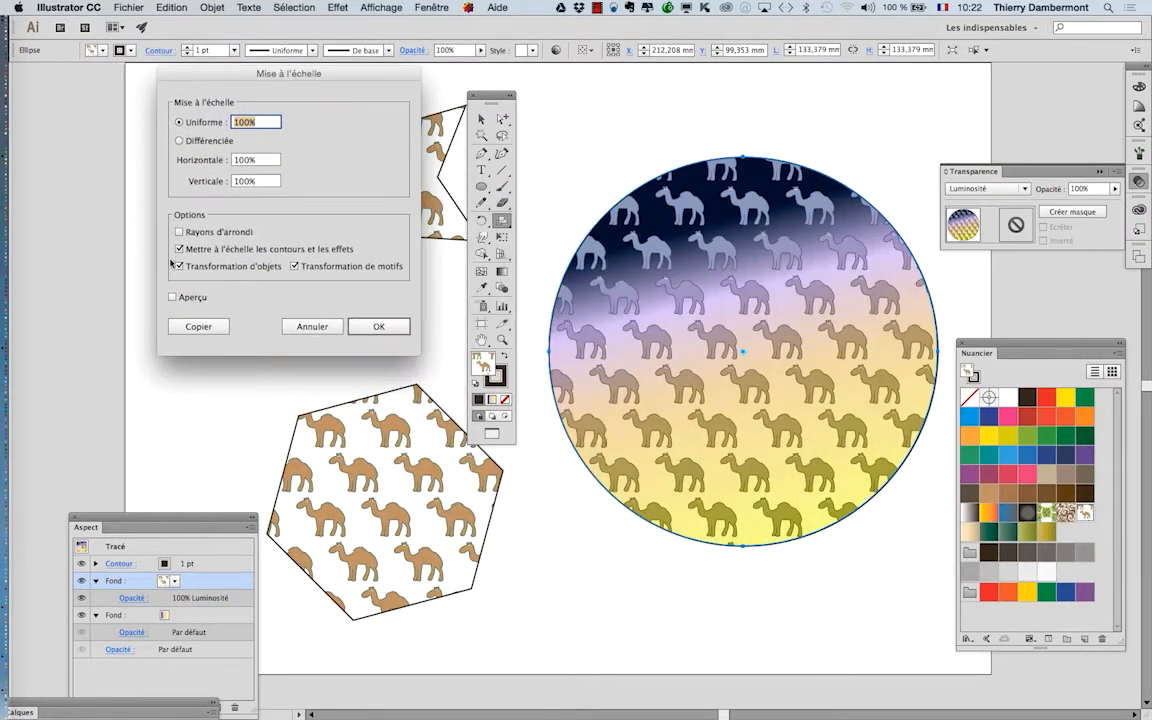
{"action": "left_click", "coordinate": [173, 297]}
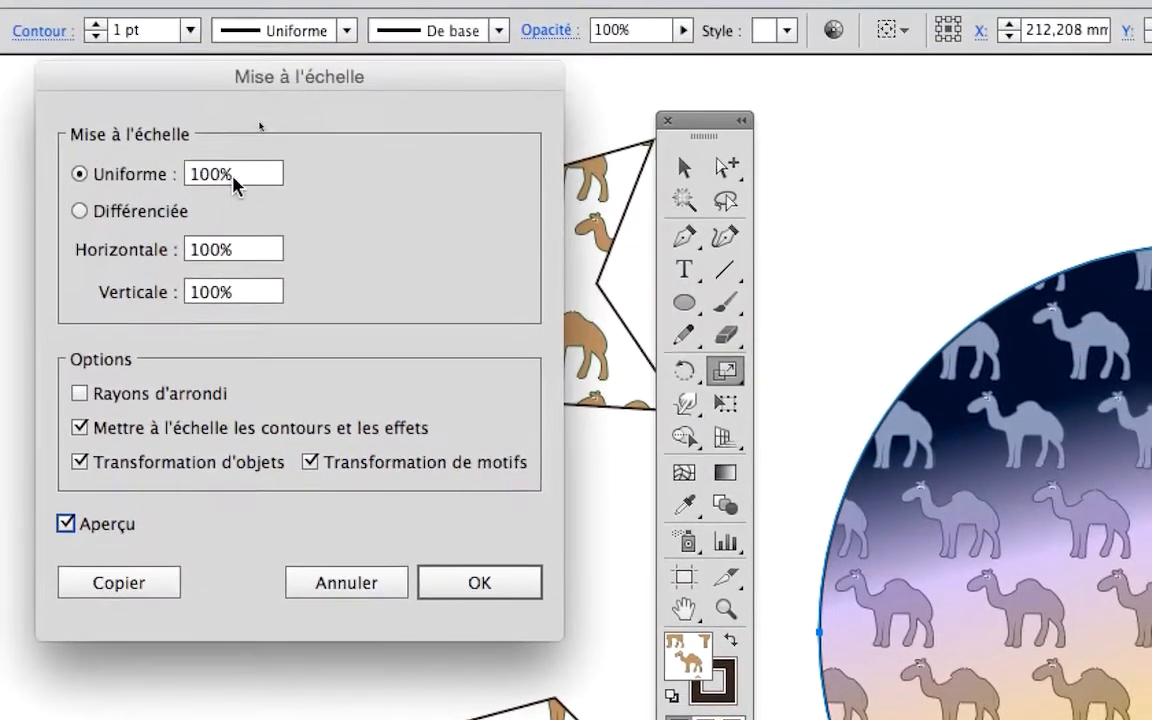
Step: Set the uniform scale to 150% and exclude the object so that only the circle's camel pattern is transformed
{"action": "left_click", "coordinate": [212, 141]}
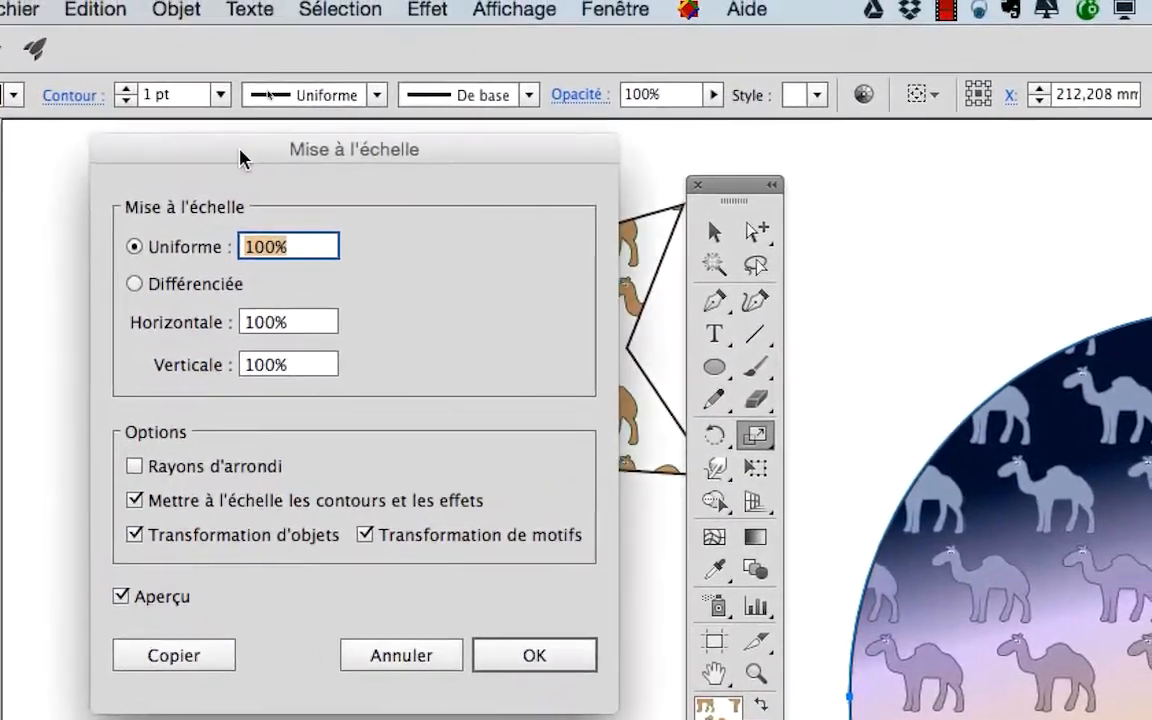
{"action": "left_click_drag", "start_coordinate": [240, 157], "coordinate": [518, 368]}
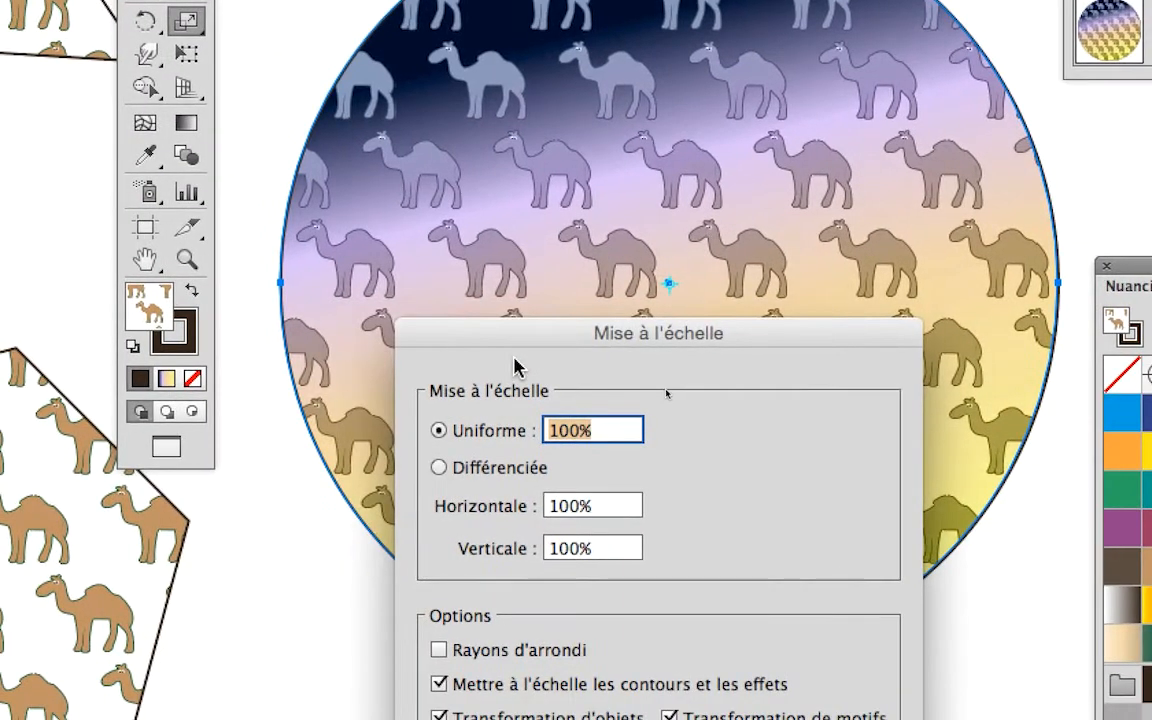
{"action": "type", "text": "1"}
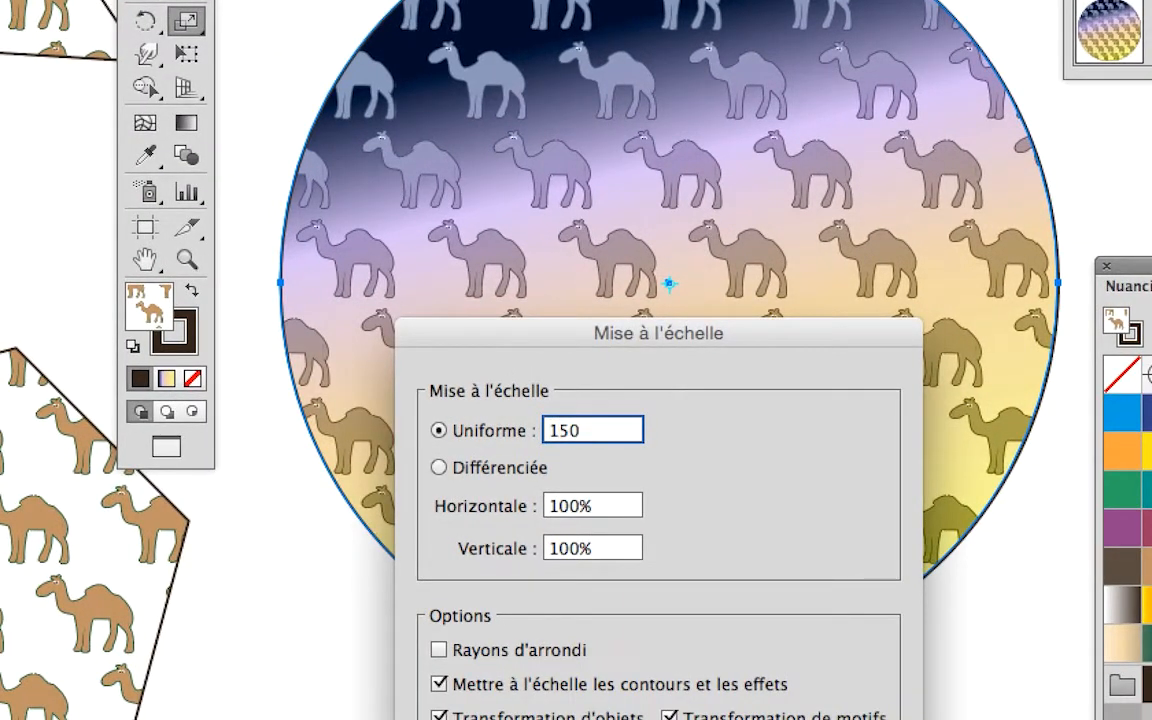
{"action": "key", "text": "Tab"}
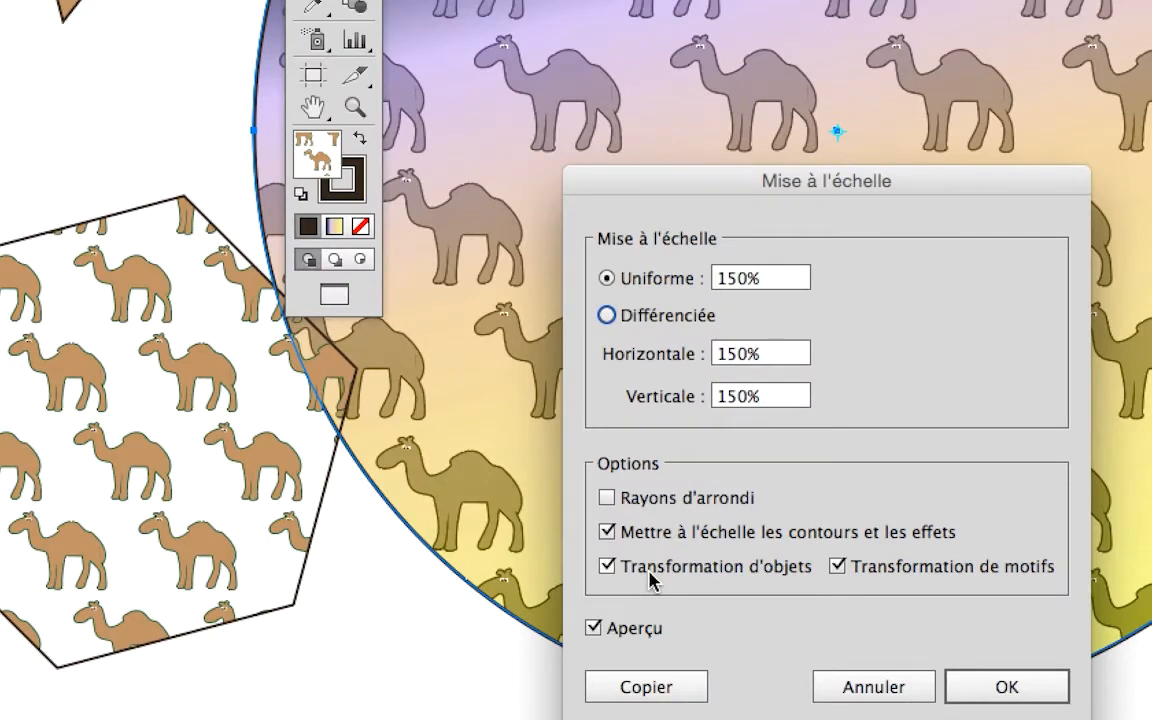
{"action": "left_click", "coordinate": [652, 566]}
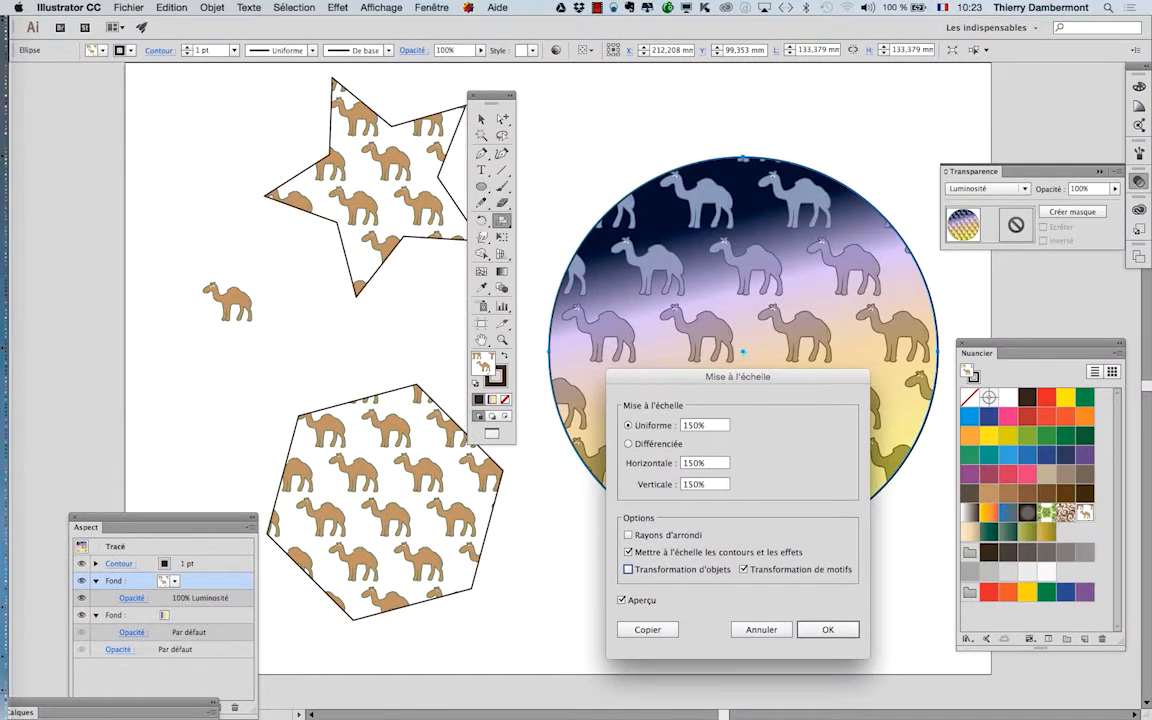
Step: Preview the circle's camel pattern at uniform scales of 200%, 50% and 120%, keeping the settings clear of the artwork
{"action": "left_click_drag", "start_coordinate": [737, 376], "coordinate": [230, 126]}
{"action": "type", "text": "20"}
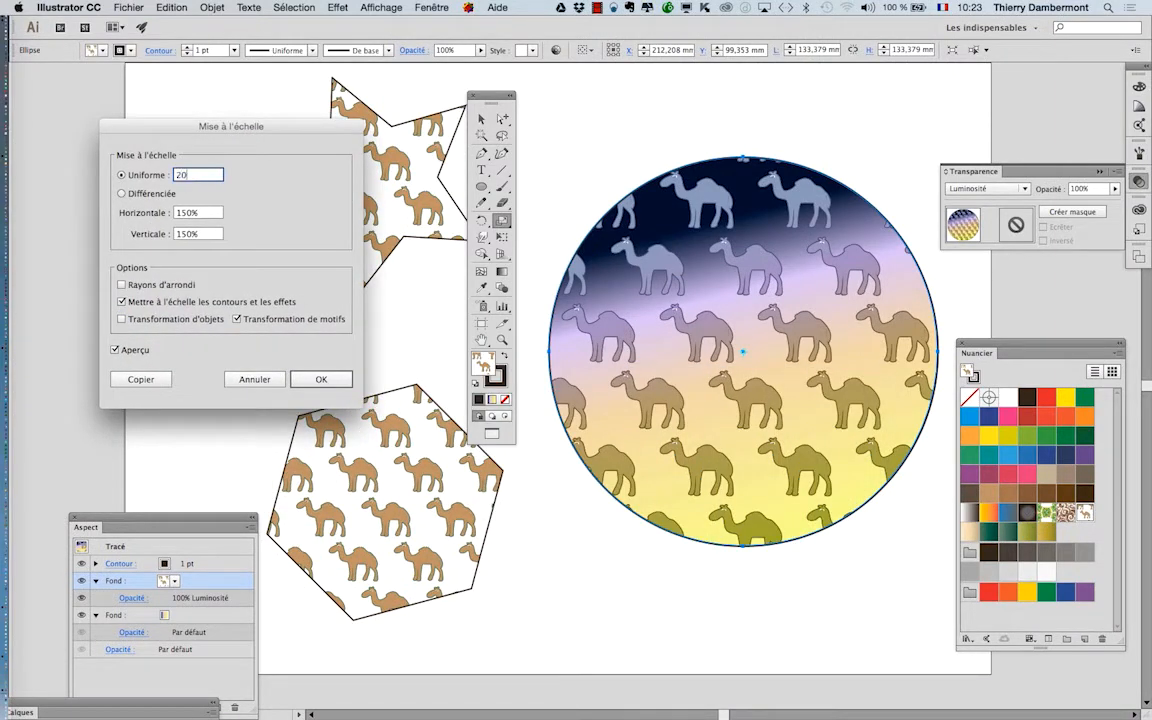
{"action": "type", "text": "0"}
{"action": "key", "text": "Tab"}
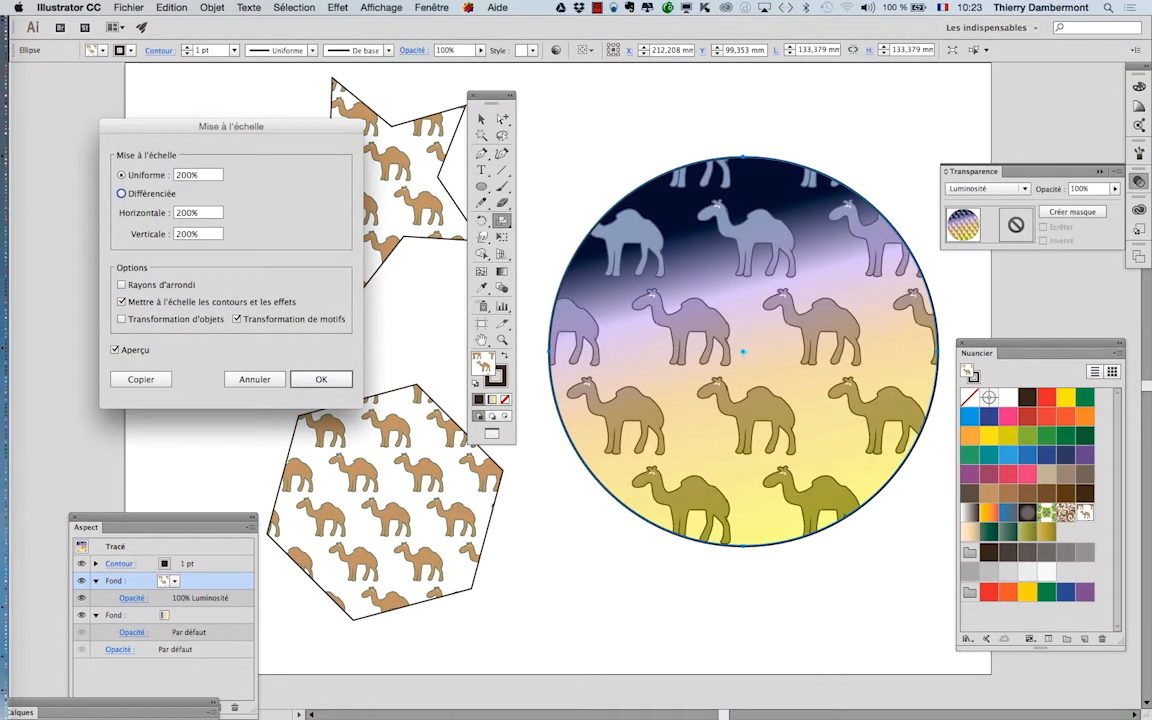
{"action": "key", "text": "shift+Tab"}
{"action": "type", "text": "50"}
{"action": "key", "text": "Tab"}
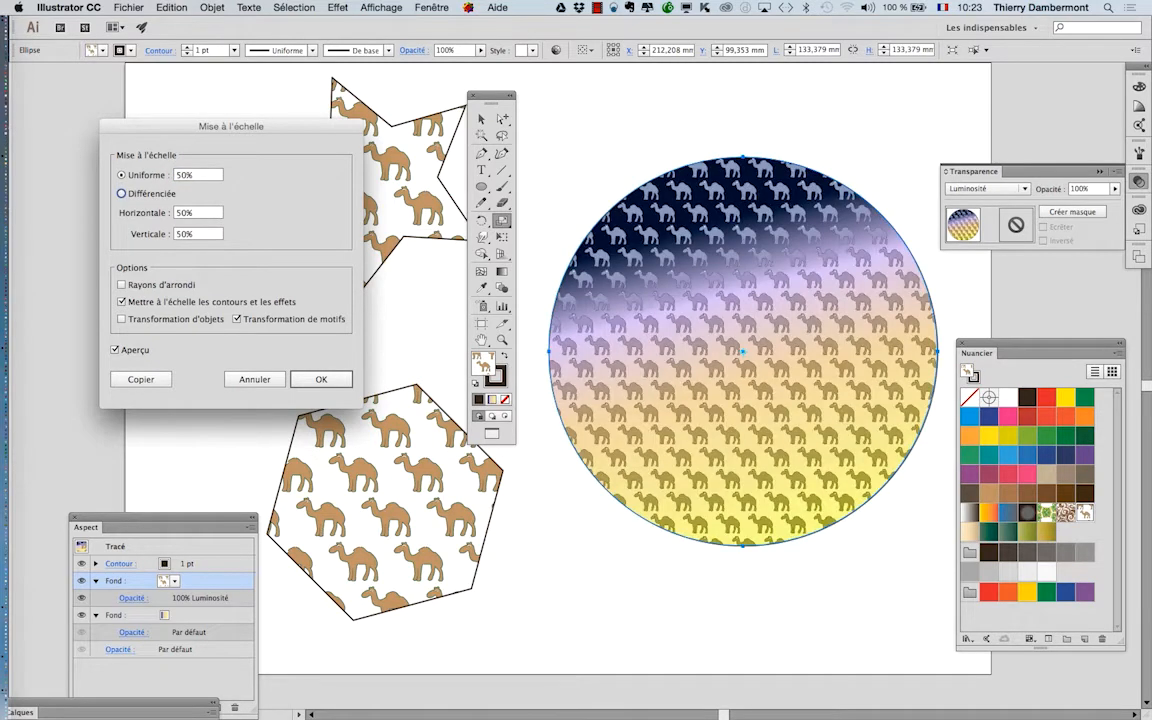
{"action": "key", "text": "shift+Tab"}
{"action": "type", "text": "120"}
{"action": "key", "text": "Tab"}
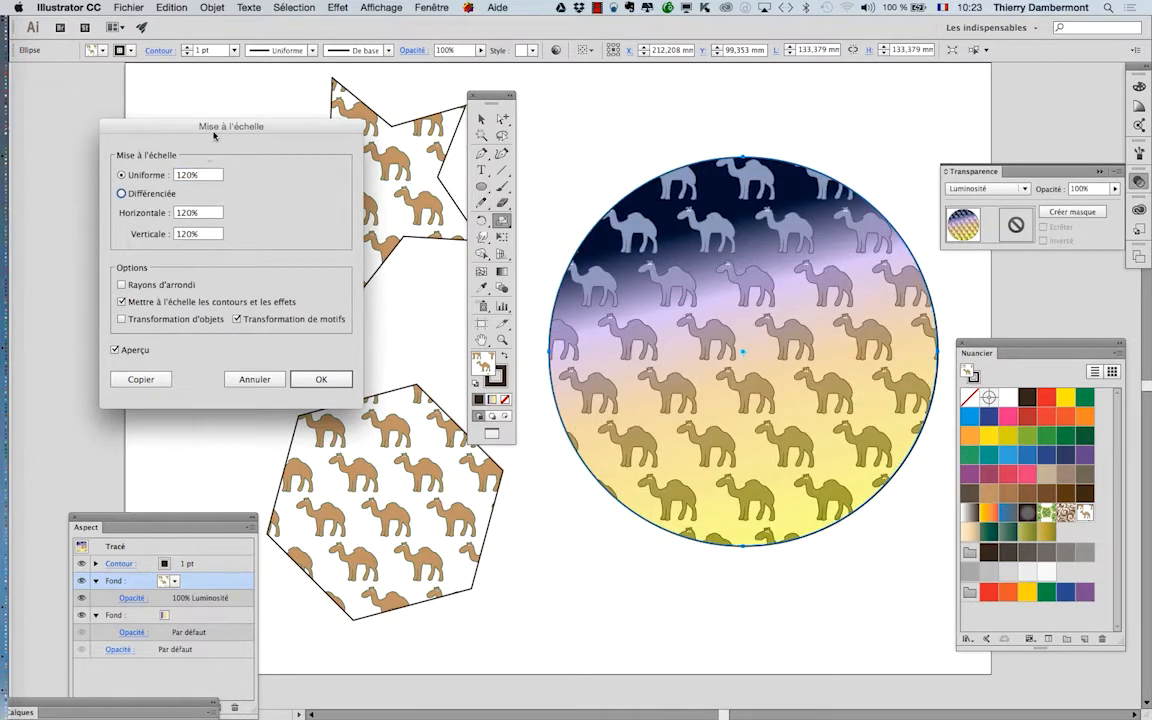
Step: Scale the camel pattern inside the circle uniformly by 150% and apply the transformation
{"action": "left_click_drag", "start_coordinate": [193, 122], "coordinate": [329, 128]}
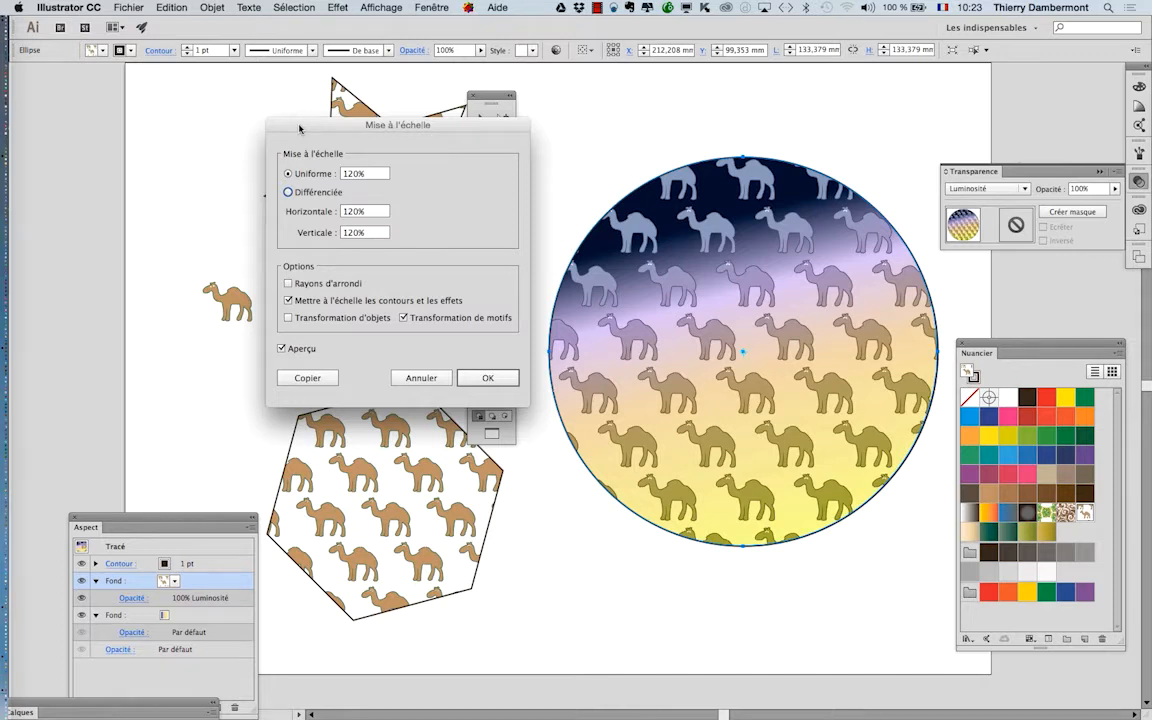
{"action": "left_click_drag", "start_coordinate": [299, 128], "coordinate": [315, 142]}
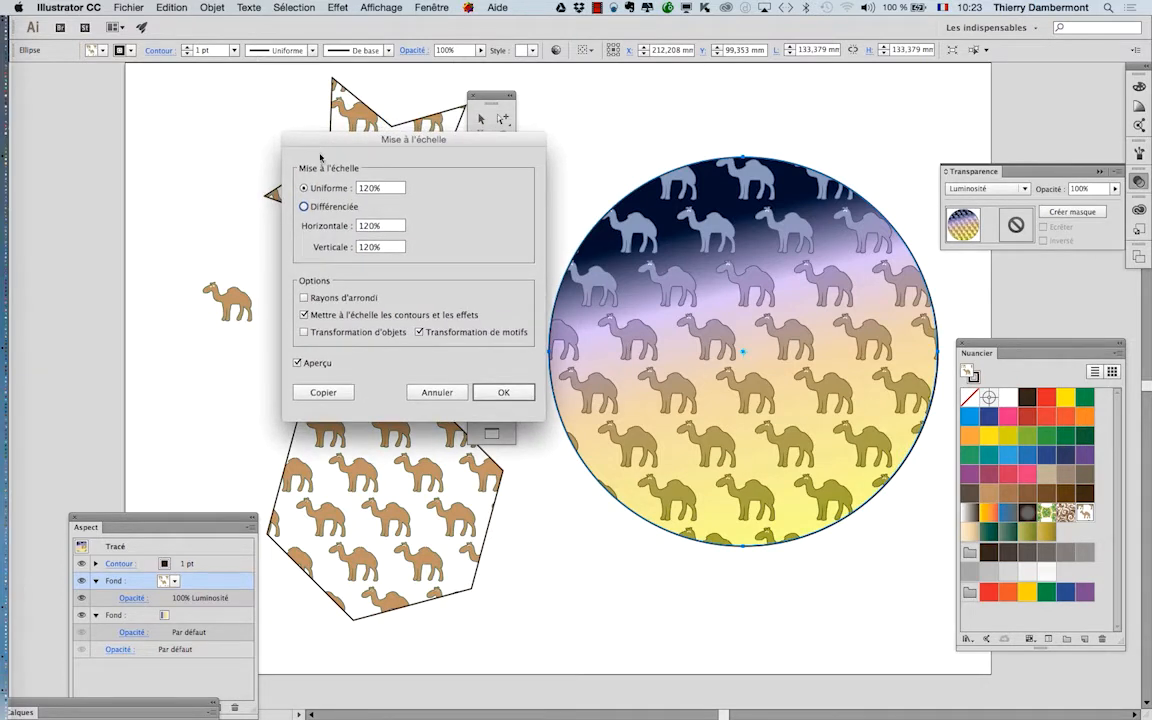
{"action": "left_click", "coordinate": [365, 187]}
{"action": "type", "text": "150"}
{"action": "key", "text": "Tab"}
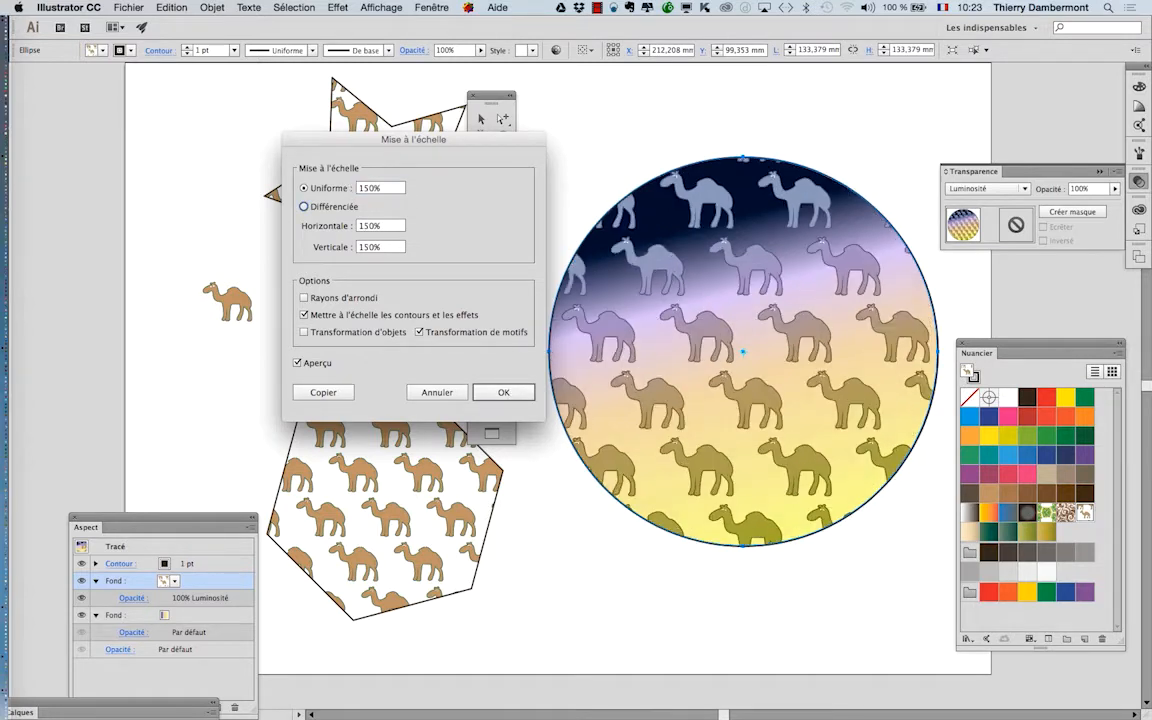
{"action": "left_click", "coordinate": [504, 392]}
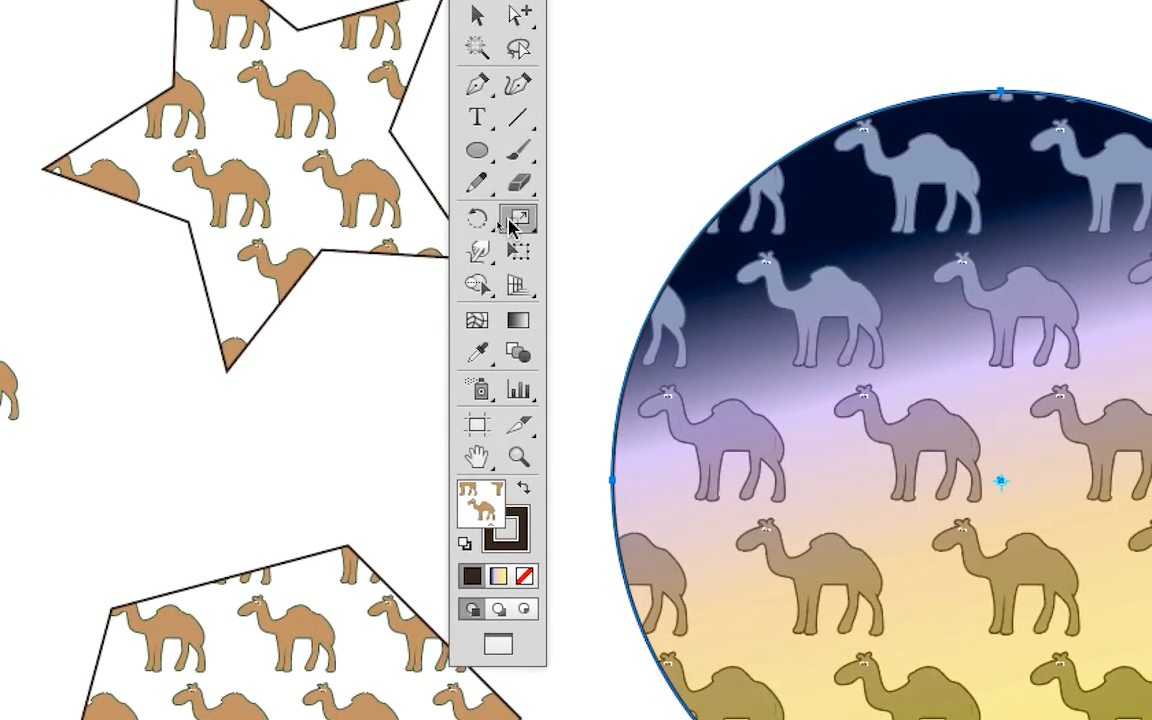
Step: Scale the circle's camel pattern uniformly by 80%, leaving the circle's shape out of the transformation
{"action": "double_click", "coordinate": [474, 222]}
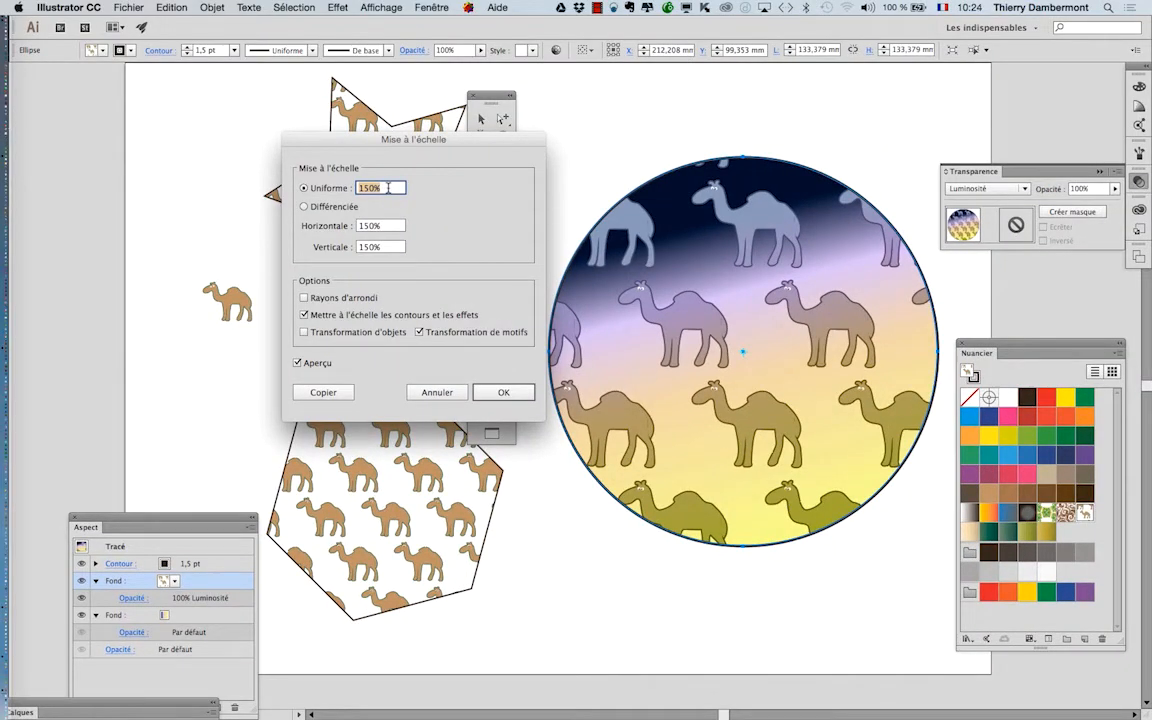
{"action": "type", "text": "80"}
{"action": "key", "text": "Tab"}
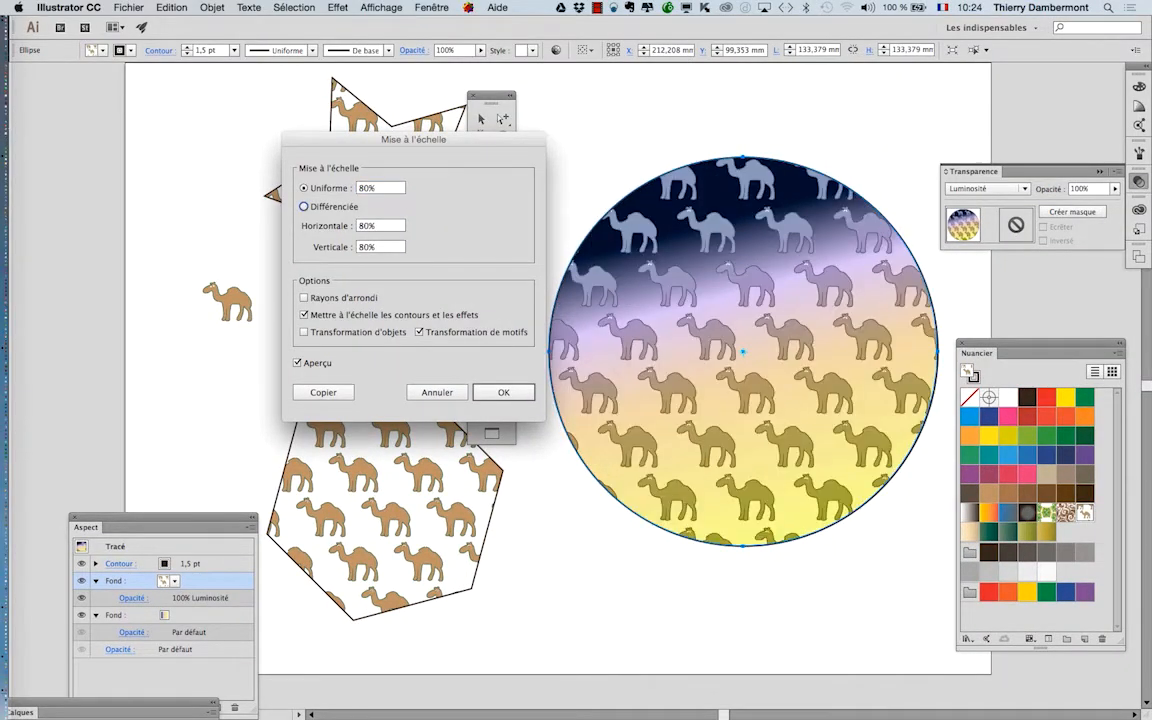
{"action": "left_click", "coordinate": [503, 392]}
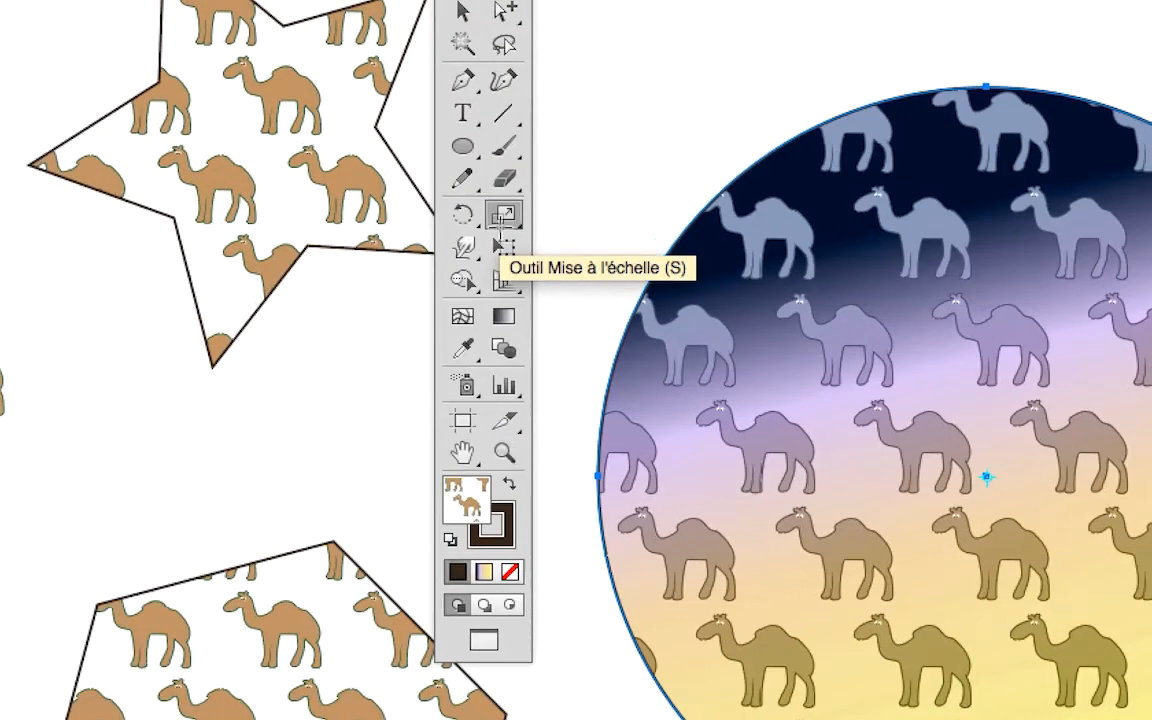
Step: Scale the circle's camel pattern uniformly by 140% with only the pattern transformed
{"action": "double_click", "coordinate": [503, 222]}
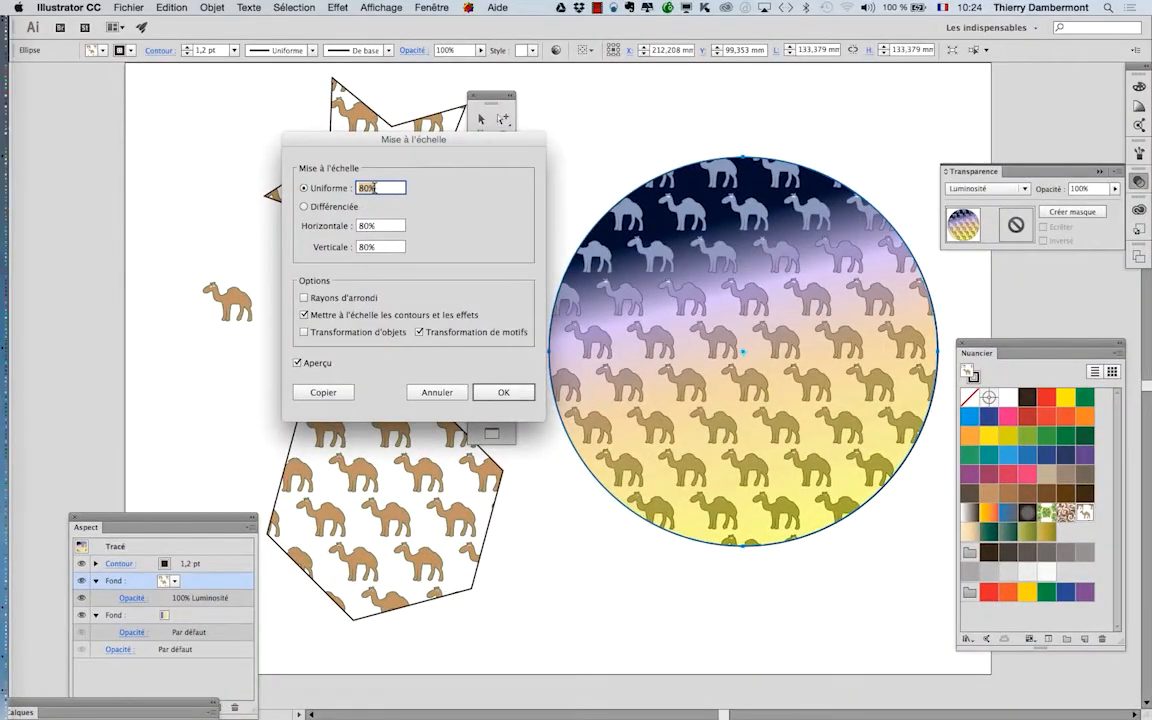
{"action": "type", "text": "140"}
{"action": "left_click", "coordinate": [492, 392]}
Step: Enlarge the camel pattern inside the circle by another uniform 110%
{"action": "left_click_drag", "start_coordinate": [485, 97], "coordinate": [356, 102]}
{"action": "scroll", "coordinate": [547, 300], "scroll_direction": "down", "scroll_amount": 1}
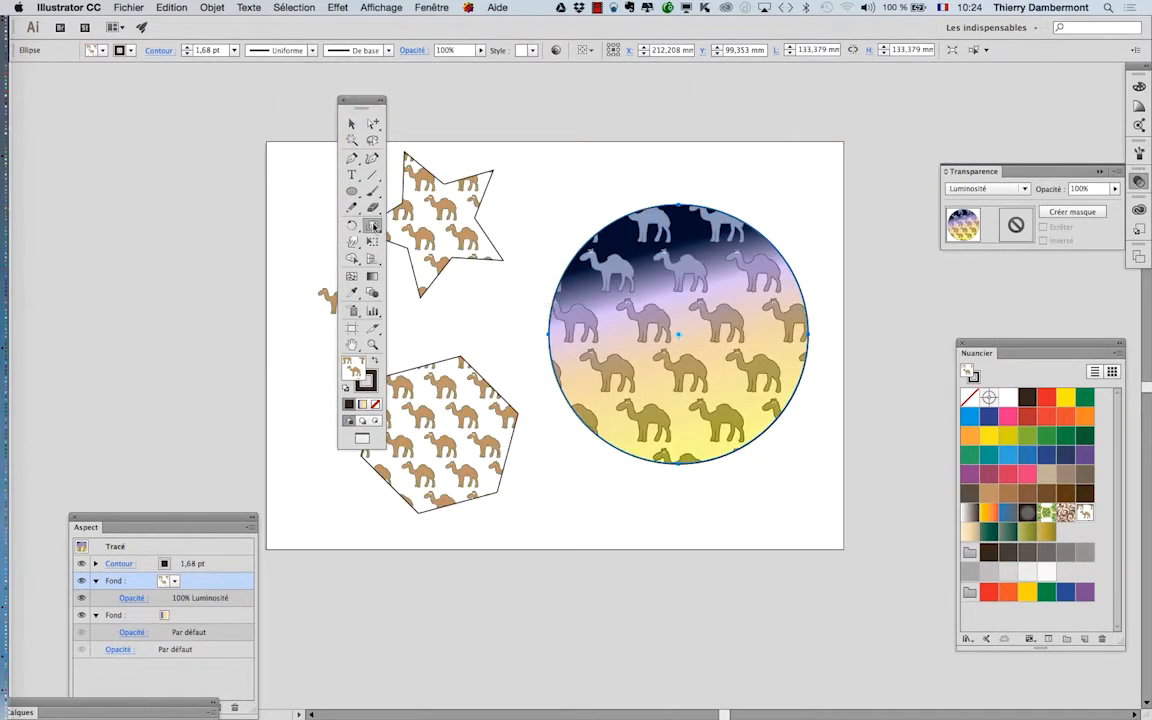
{"action": "double_click", "coordinate": [372, 225]}
{"action": "type", "text": "110"}
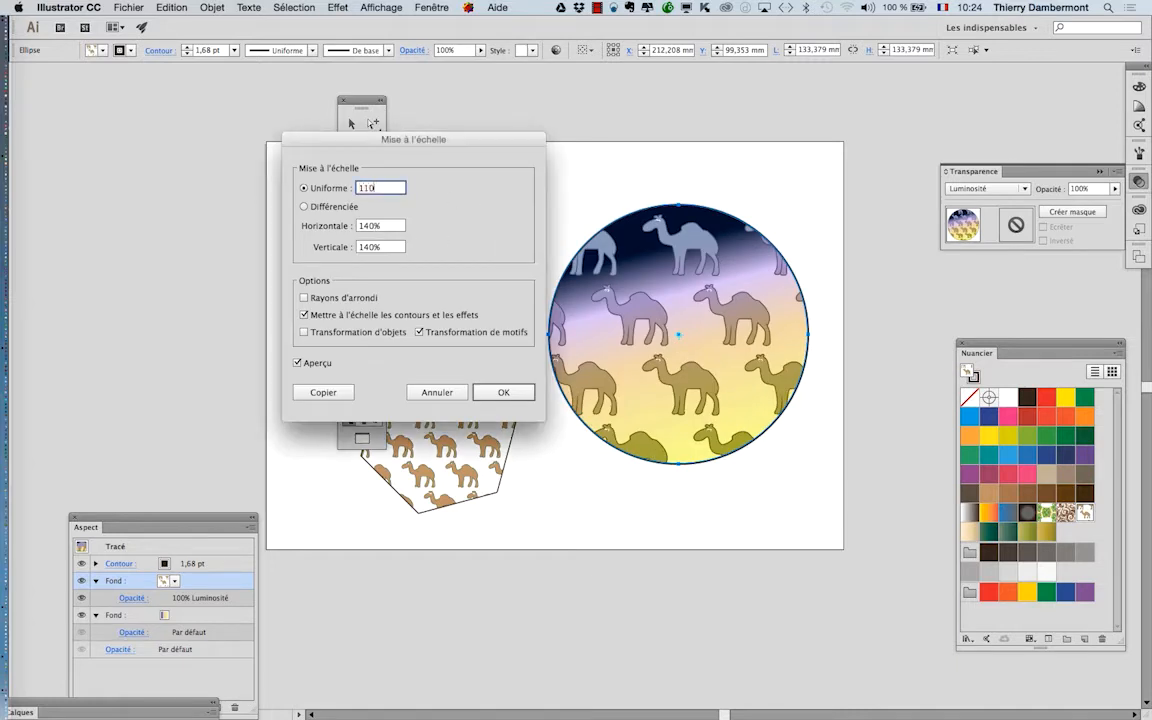
{"action": "key", "text": "Tab"}
{"action": "key", "text": "Return"}
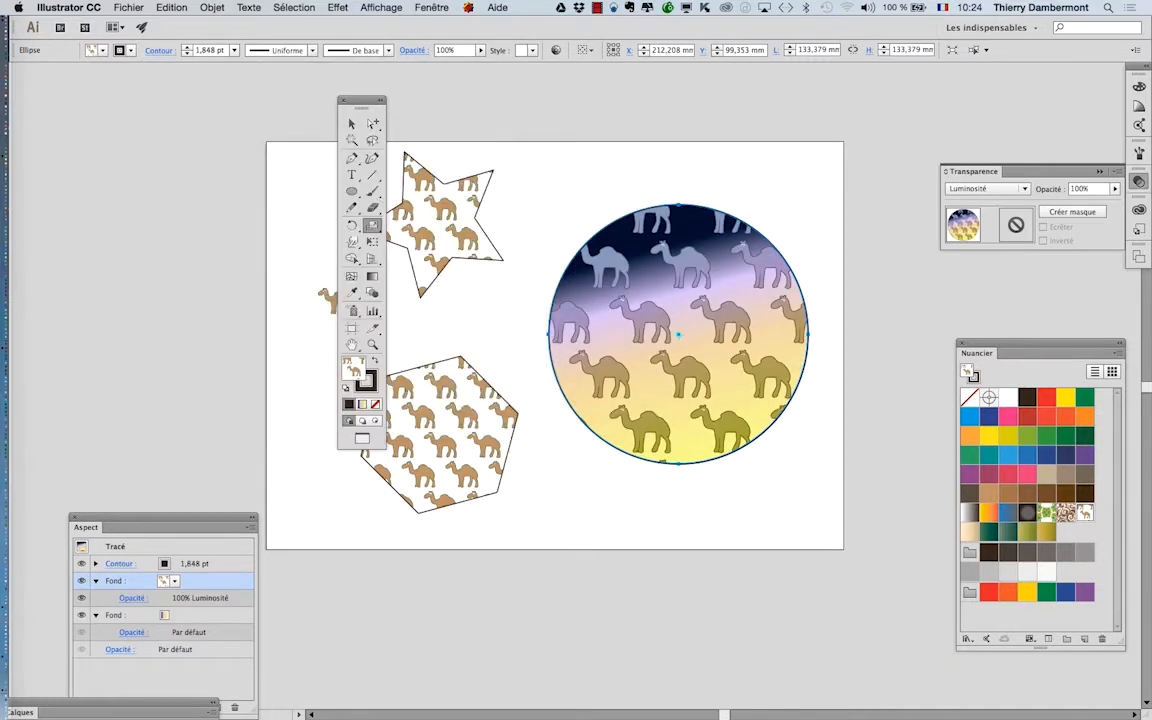
Step: Move the floating tools off the artboard and deselect the gradient circle
{"action": "left_click_drag", "start_coordinate": [362, 100], "coordinate": [118, 118]}
{"action": "left_click", "coordinate": [108, 141]}
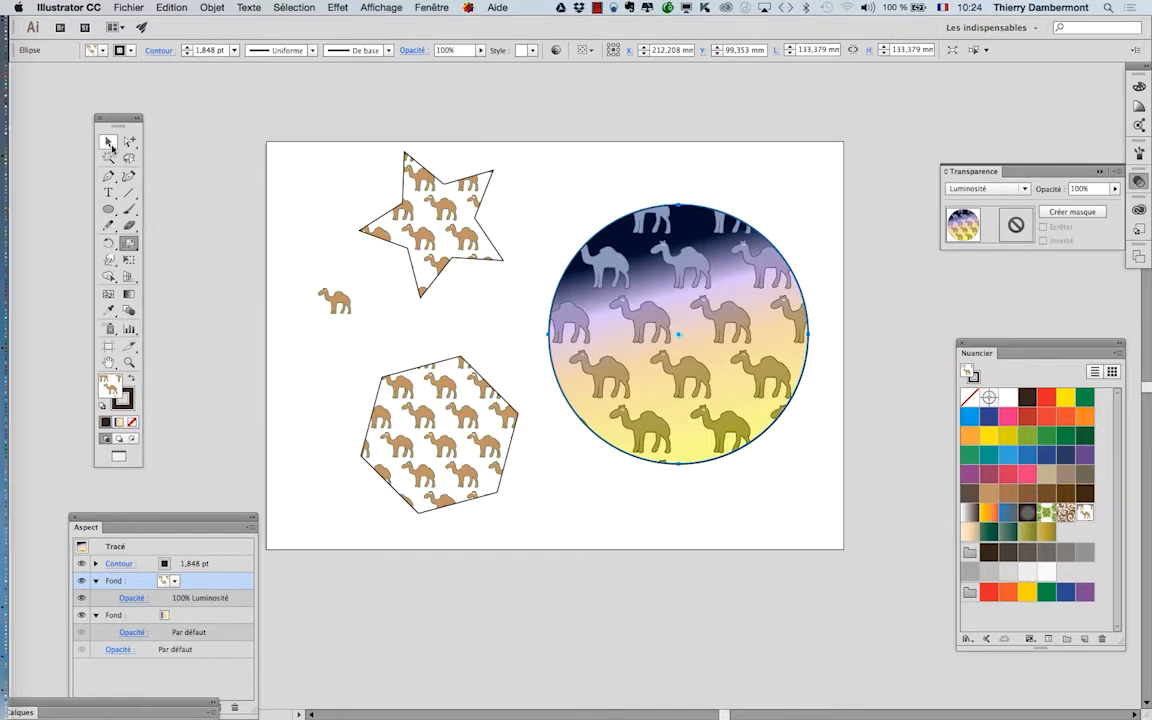
{"action": "left_click", "coordinate": [243, 269]}
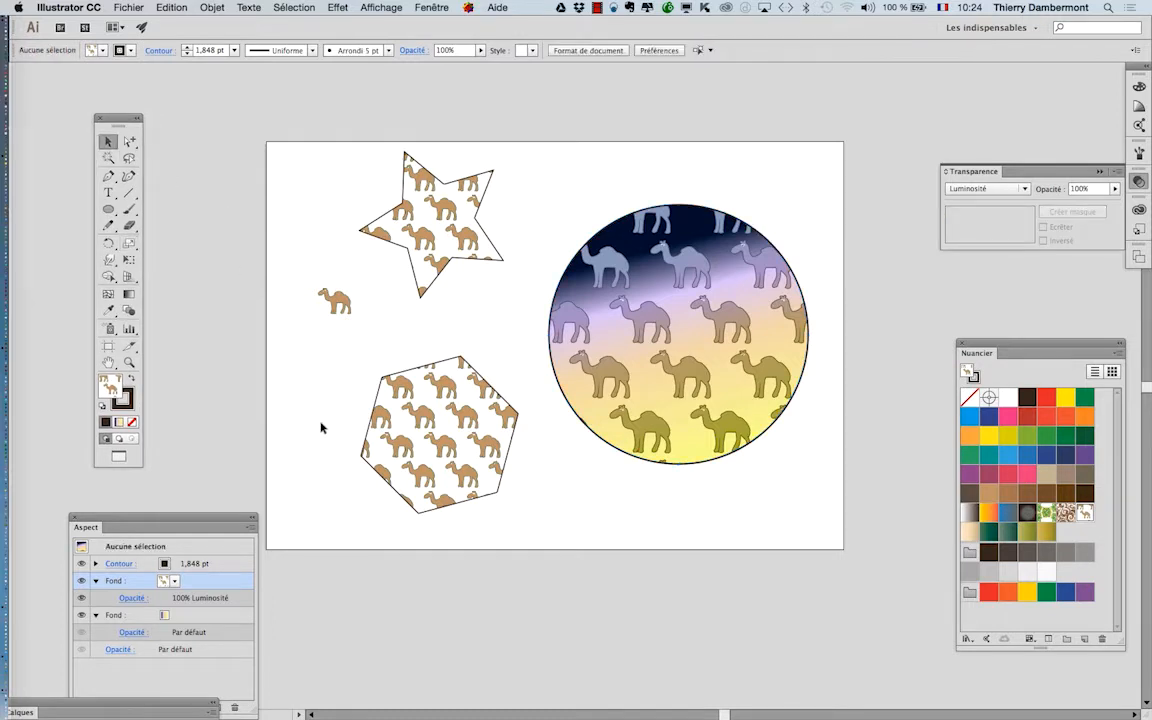
Step: Save the document as a new version named motif - 12.ai in the Illustrator mardi folder, accepting the Illustrator CC options
{"action": "left_click", "coordinate": [128, 7]}
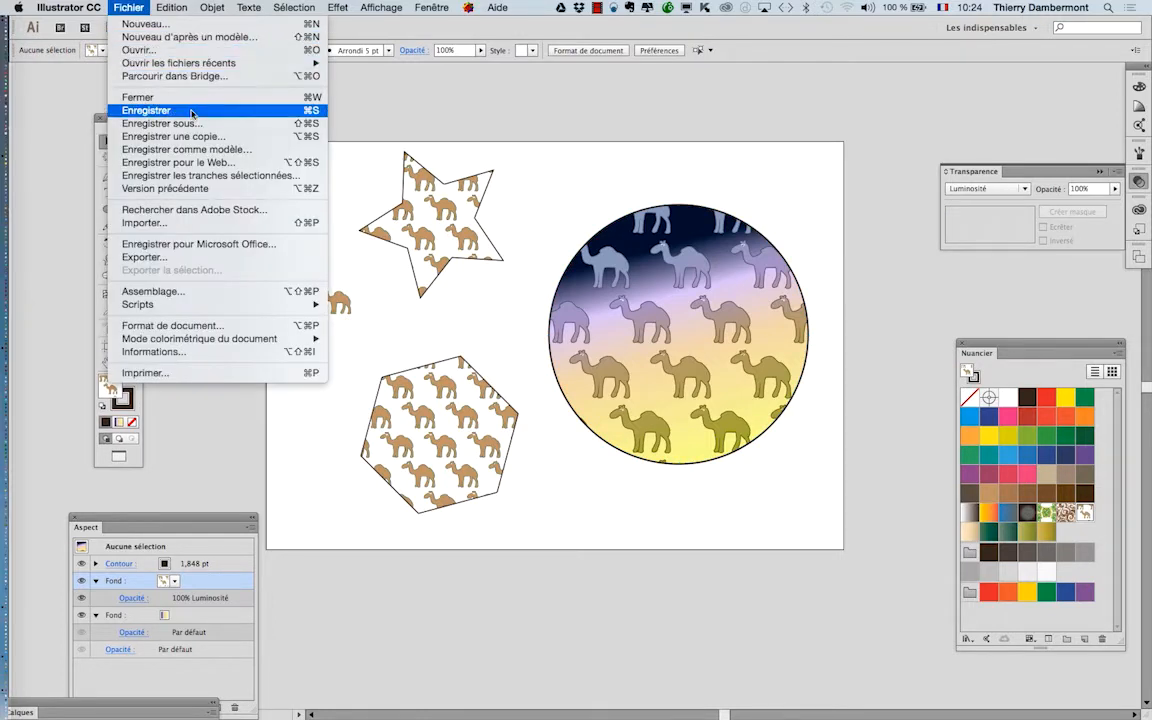
{"action": "left_click", "coordinate": [150, 125]}
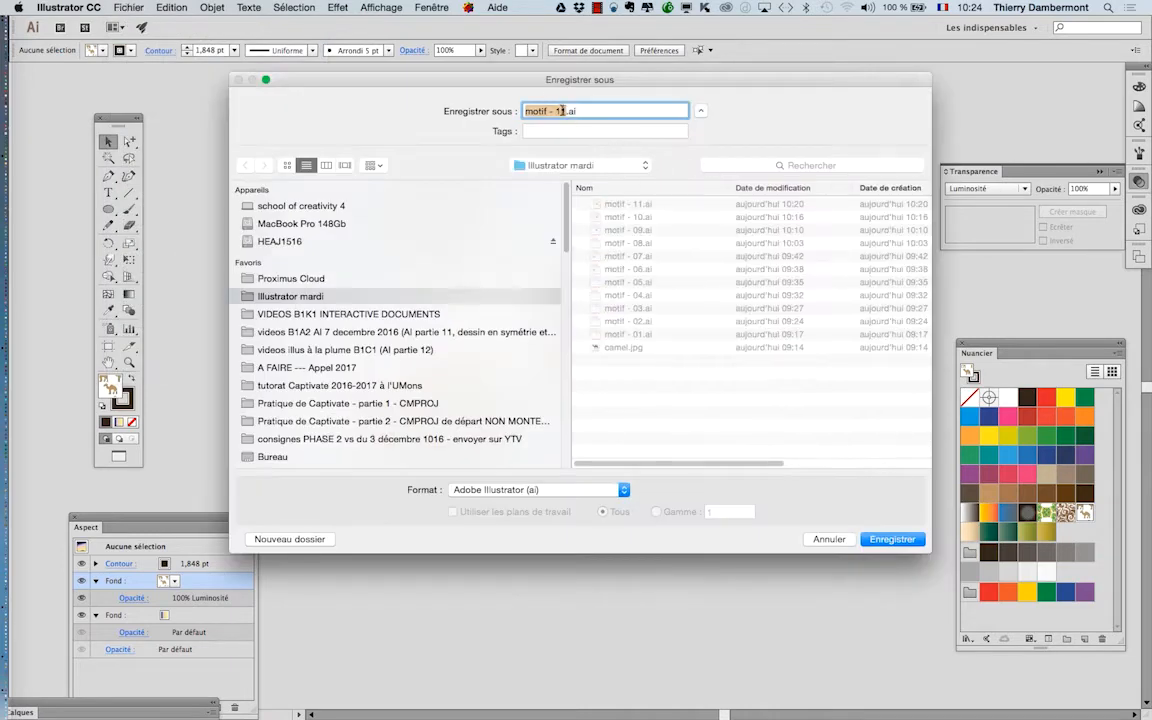
{"action": "left_click", "coordinate": [566, 112]}
{"action": "key", "text": "BackSpace"}
{"action": "type", "text": "2"}
{"action": "key", "text": "Return"}
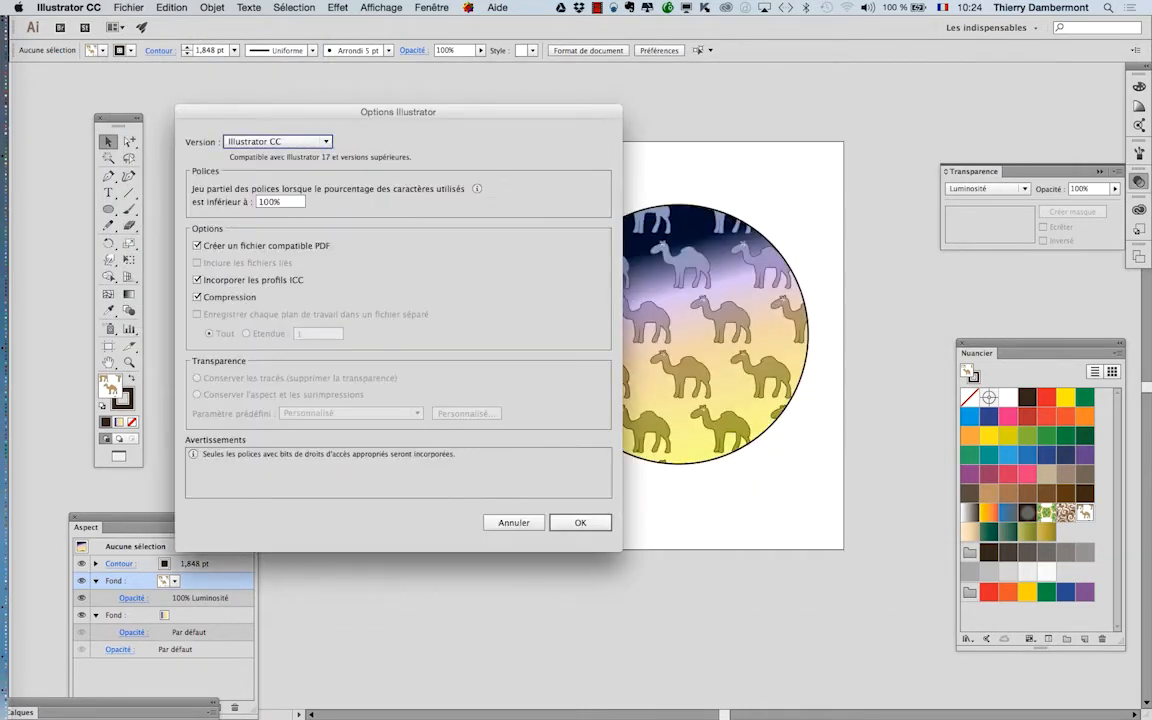
{"action": "left_click", "coordinate": [567, 525]}
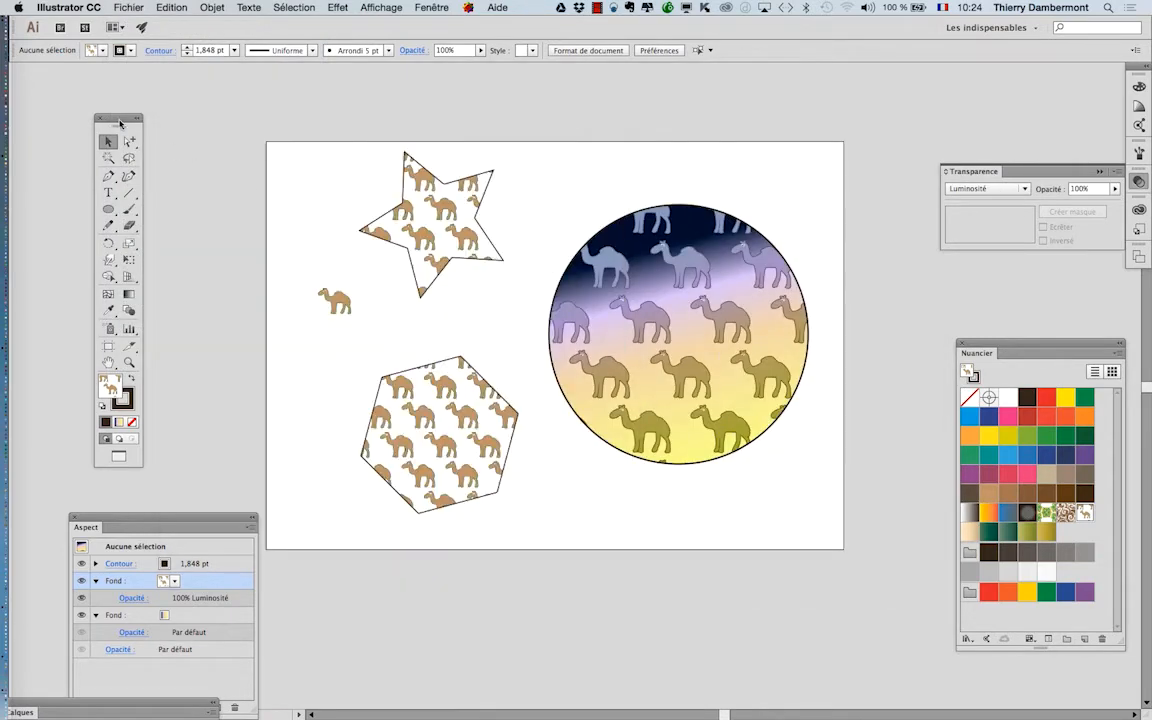
Step: Bring the floating tools closer to the artwork and select the large gradient circle
{"action": "left_click_drag", "start_coordinate": [108, 117], "coordinate": [434, 120]}
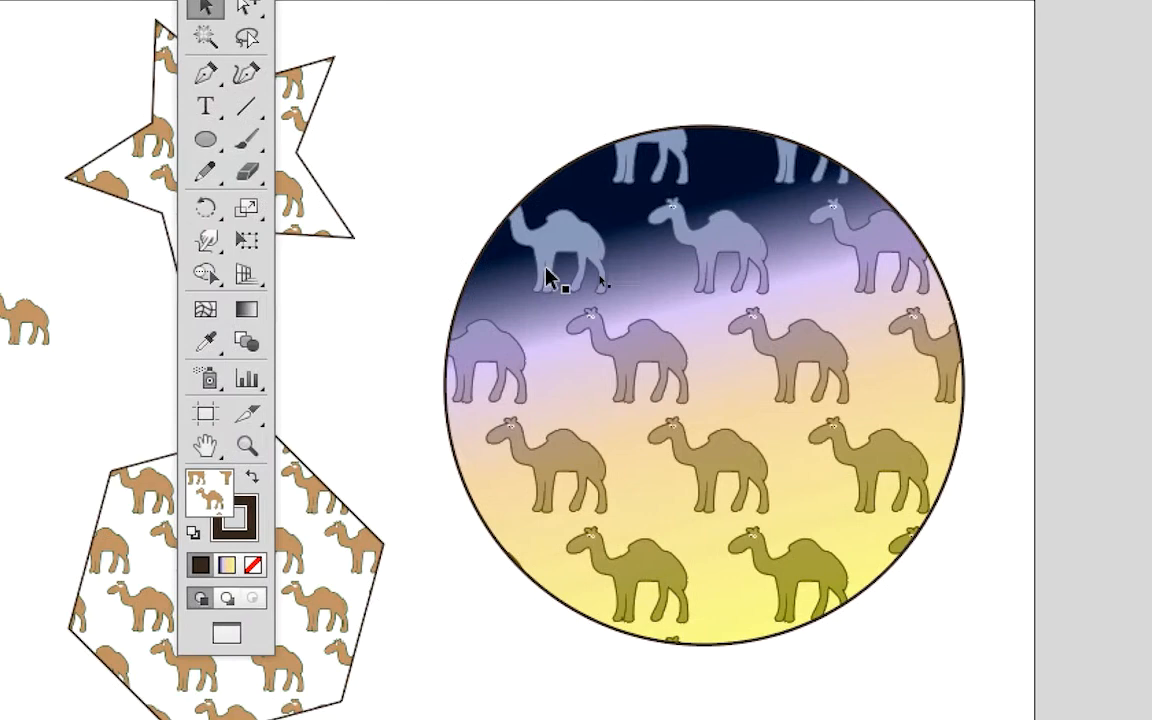
{"action": "left_click", "coordinate": [769, 306]}
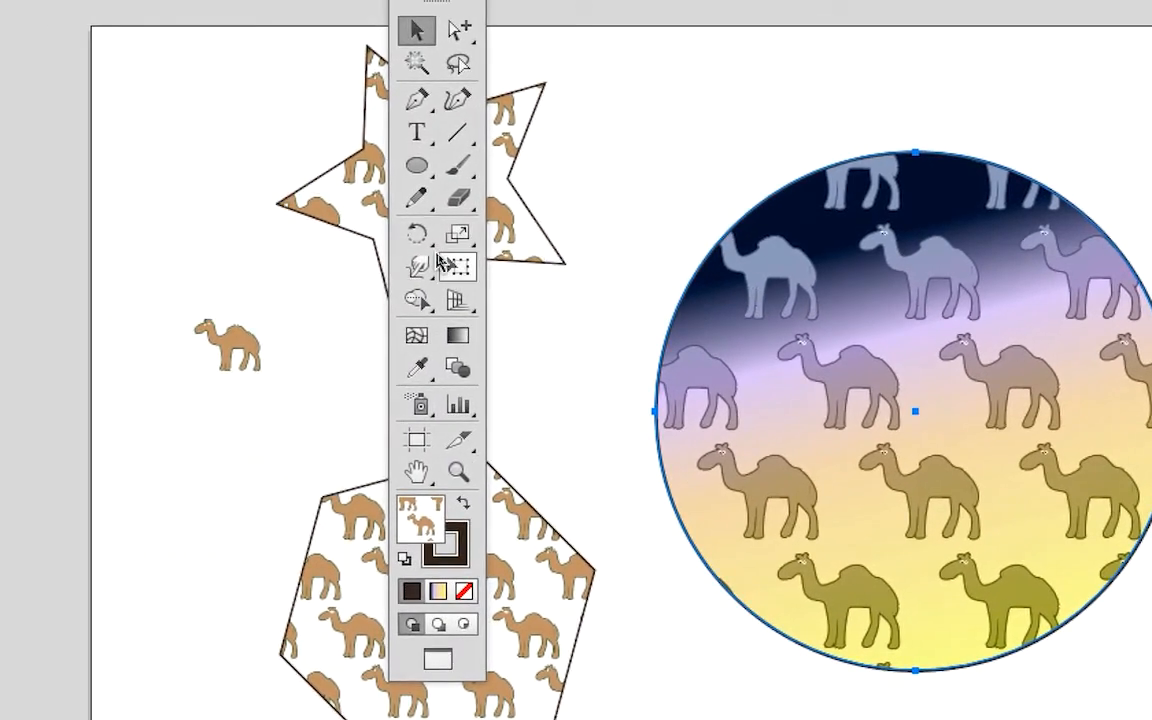
Step: Try rotating only the camel pattern inside the circle, turning the angle to 187° in the preview
{"action": "double_click", "coordinate": [428, 243]}
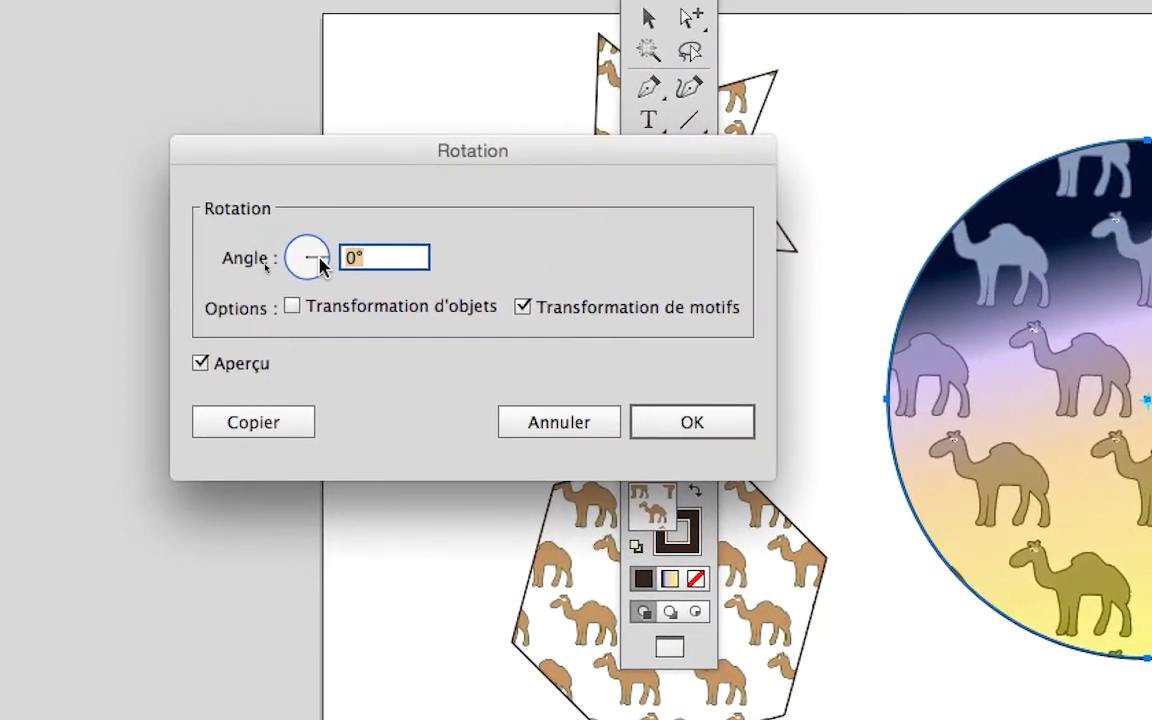
{"action": "left_click_drag", "start_coordinate": [372, 186], "coordinate": [380, 181]}
{"action": "left_click_drag", "start_coordinate": [318, 258], "coordinate": [319, 345]}
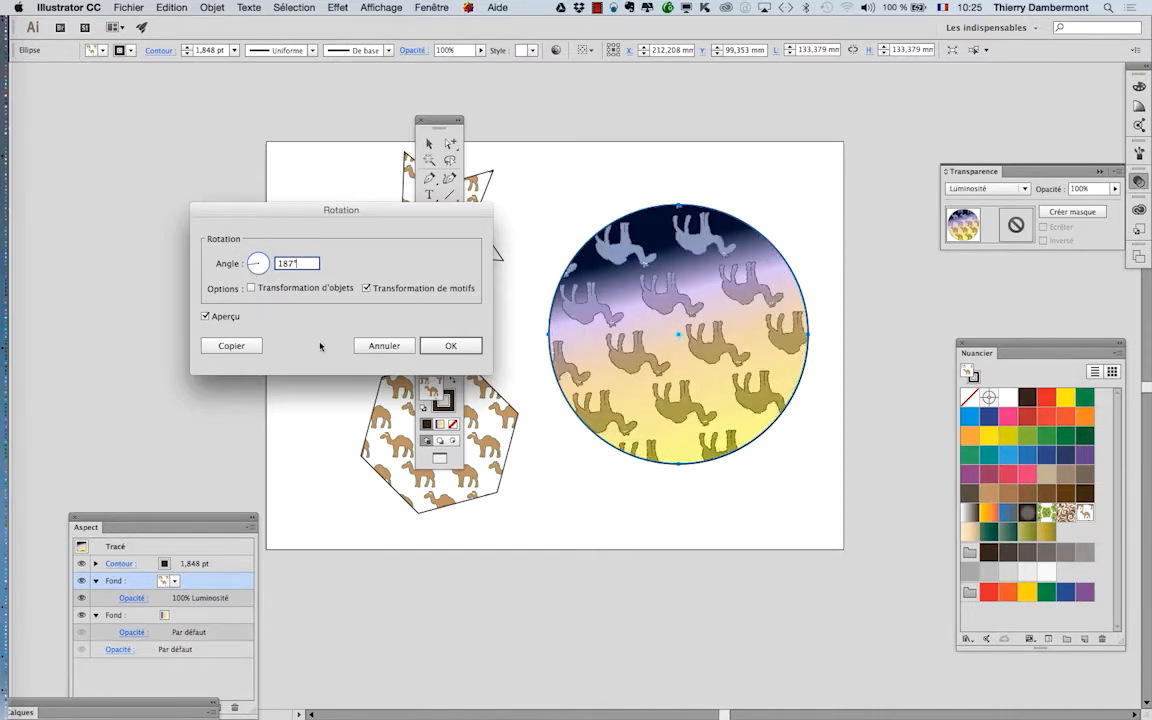
{"action": "left_click", "coordinate": [384, 345]}
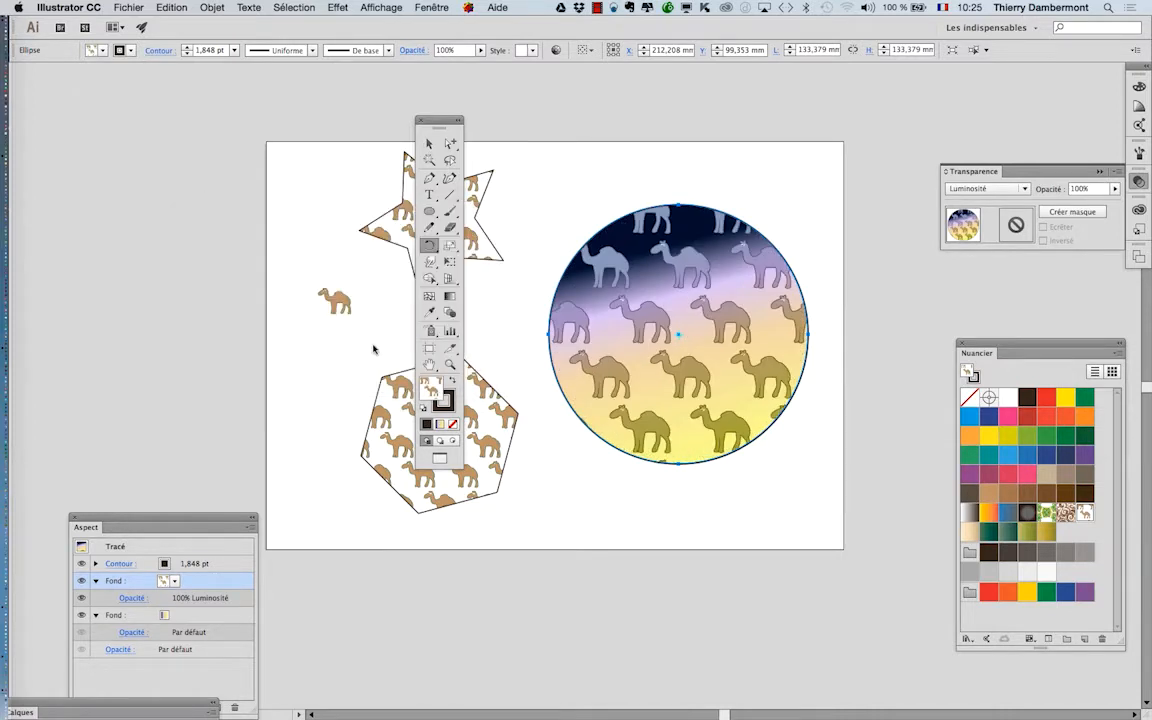
Step: Open the Move settings for only the circle's camel pattern, previewing a 10 mm horizontal offset before setting it to 30 mm
{"action": "left_click_drag", "start_coordinate": [436, 124], "coordinate": [221, 142]}
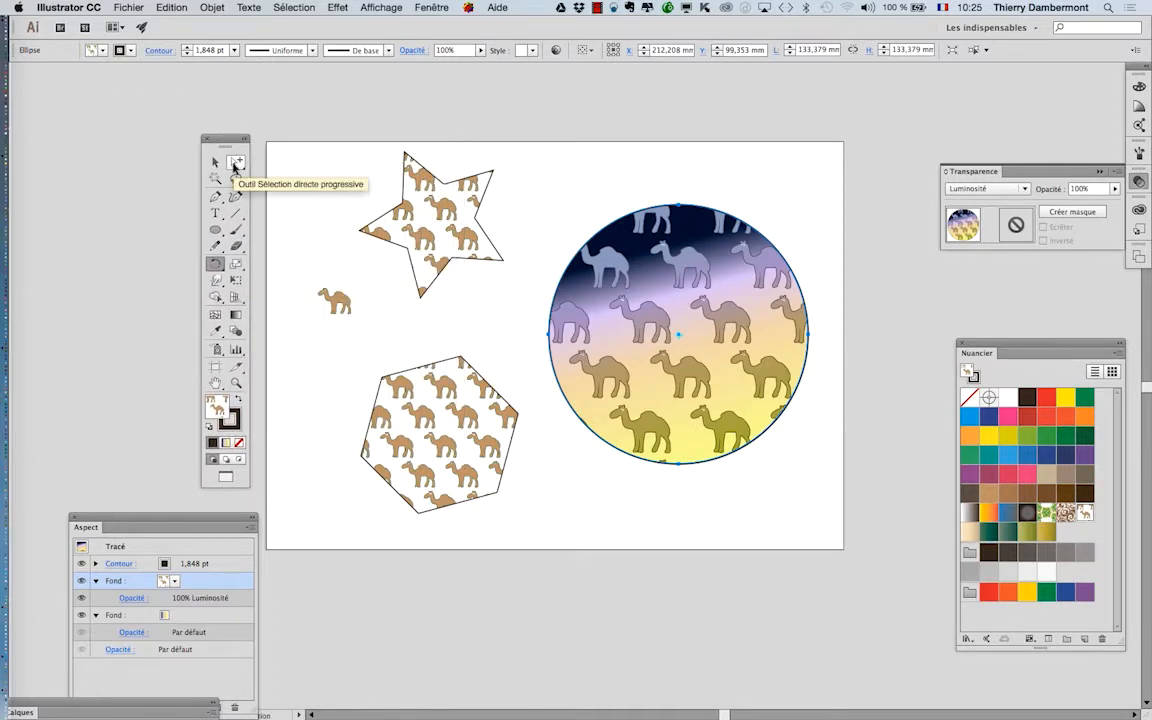
{"action": "left_click_drag", "start_coordinate": [226, 142], "coordinate": [499, 185]}
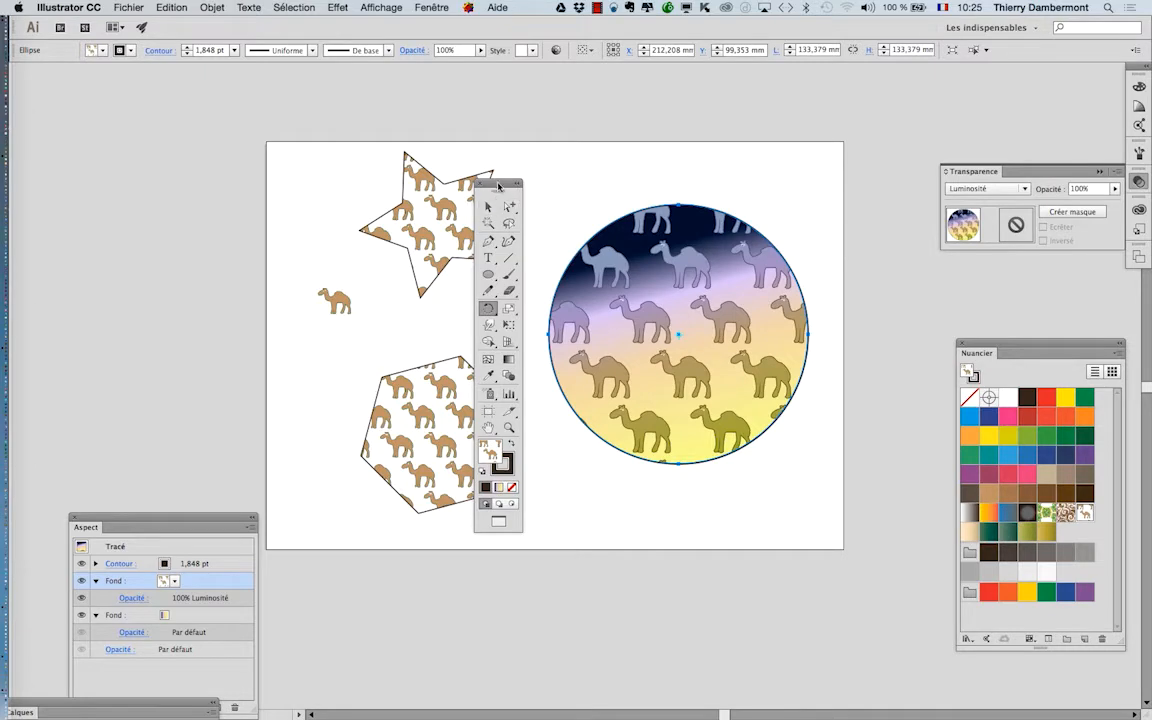
{"action": "double_click", "coordinate": [490, 208]}
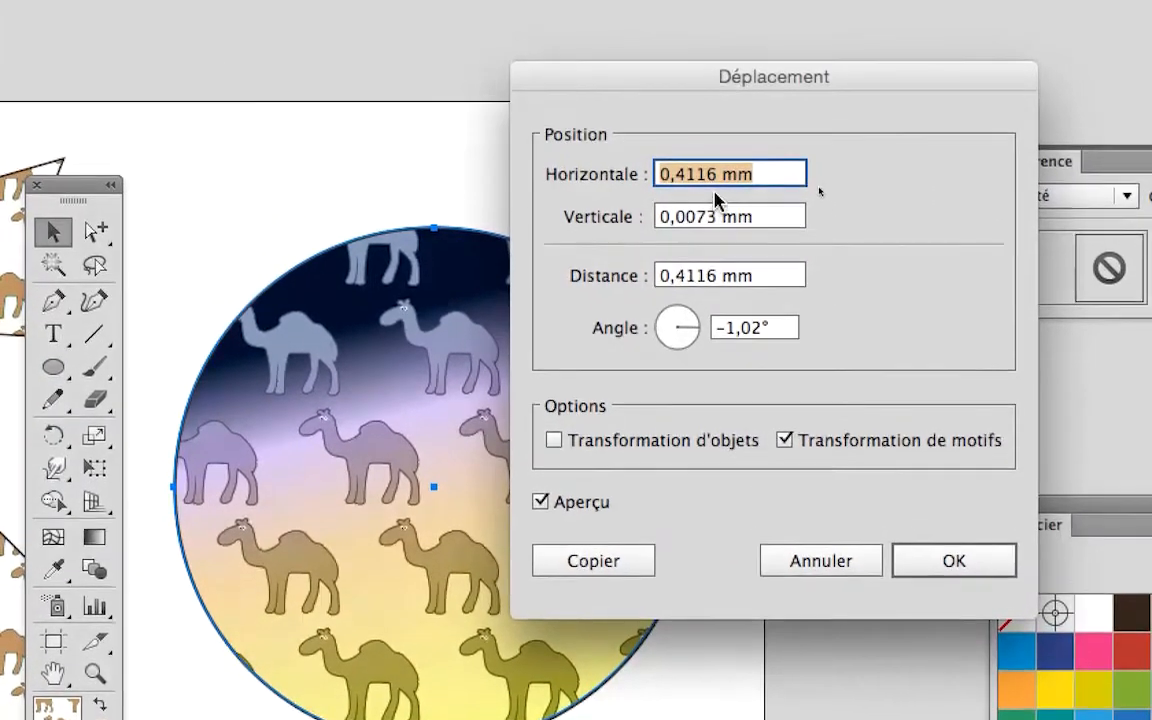
{"action": "left_click", "coordinate": [716, 174]}
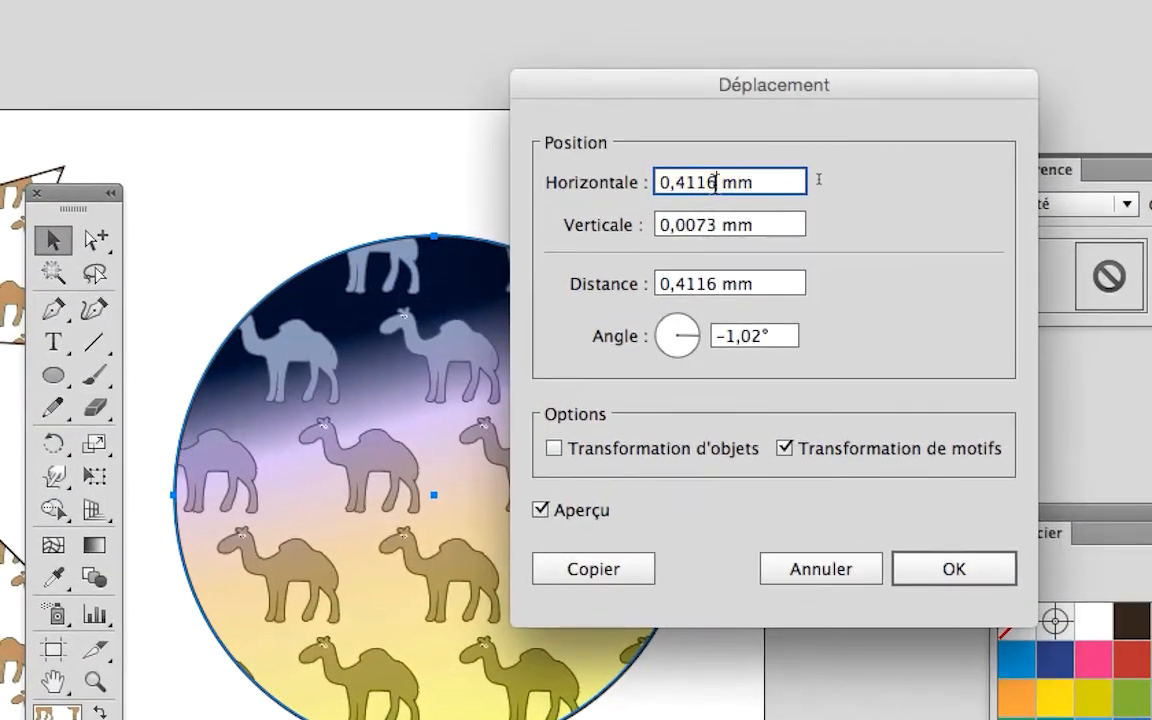
{"action": "left_click_drag", "start_coordinate": [716, 182], "coordinate": [622, 185]}
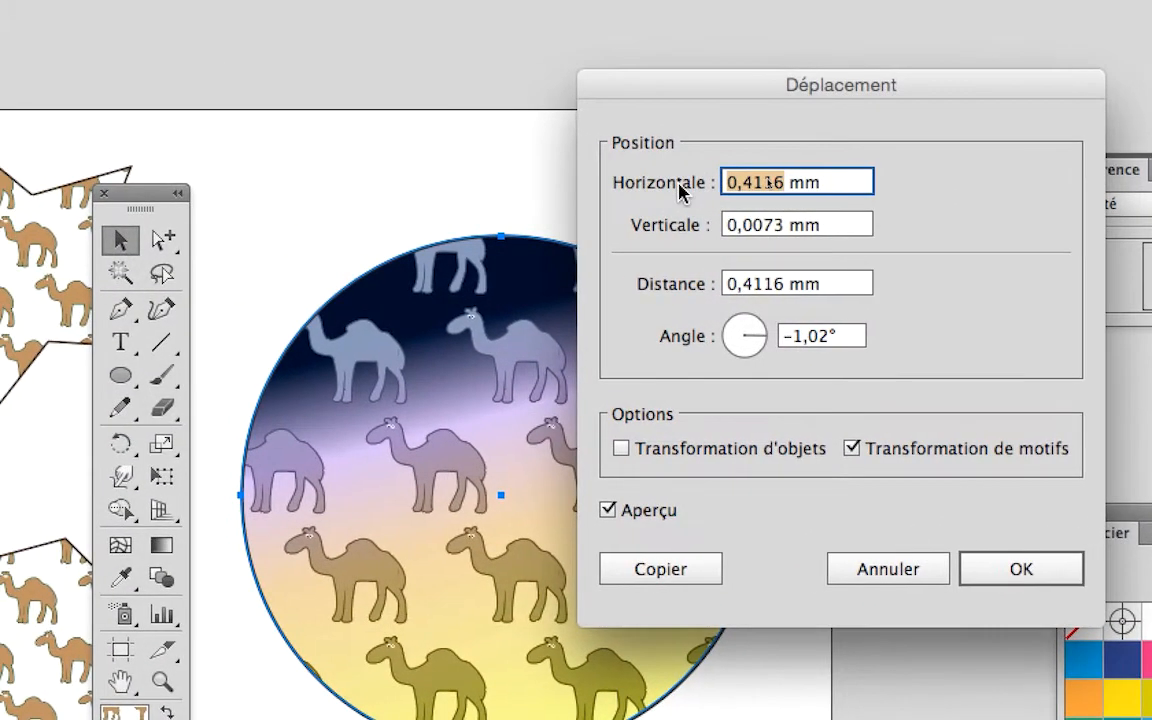
{"action": "type", "text": "10"}
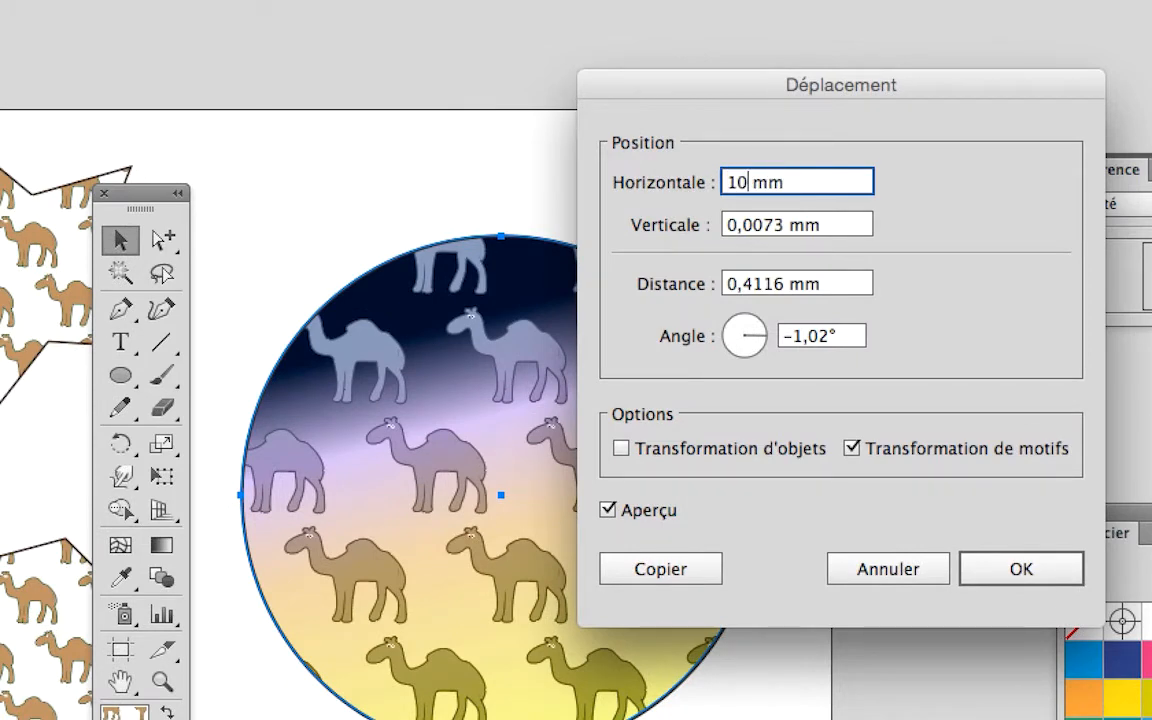
{"action": "key", "text": "Tab"}
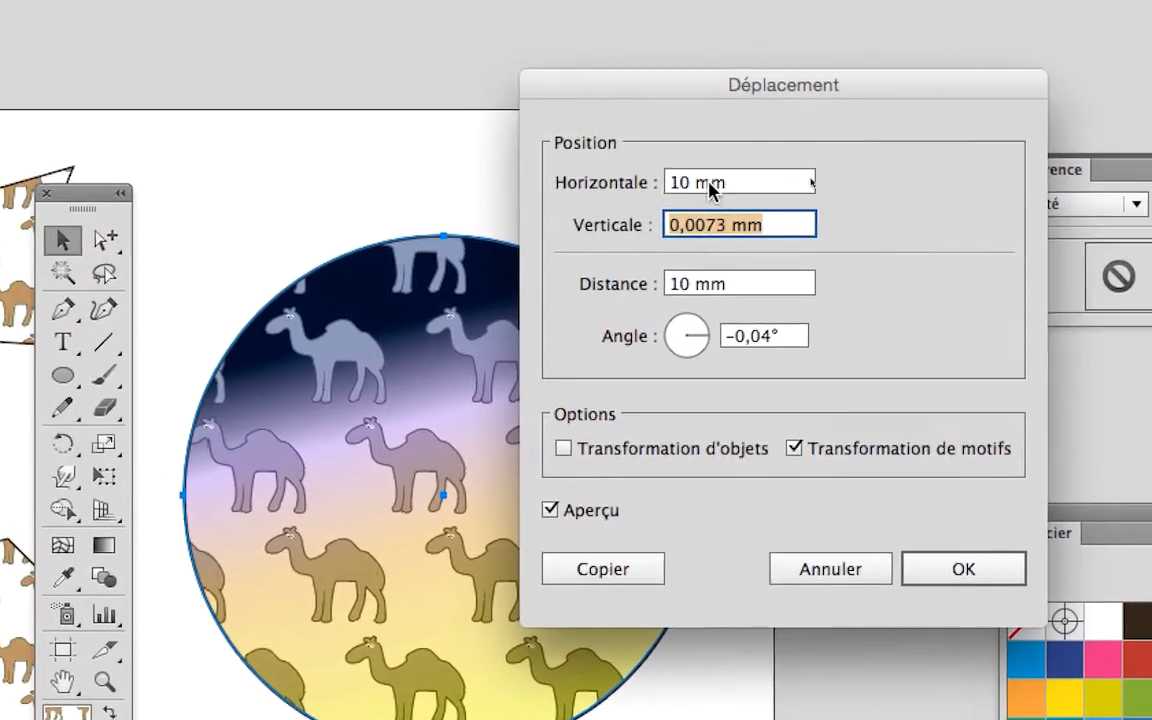
{"action": "left_click_drag", "start_coordinate": [681, 183], "coordinate": [668, 183]}
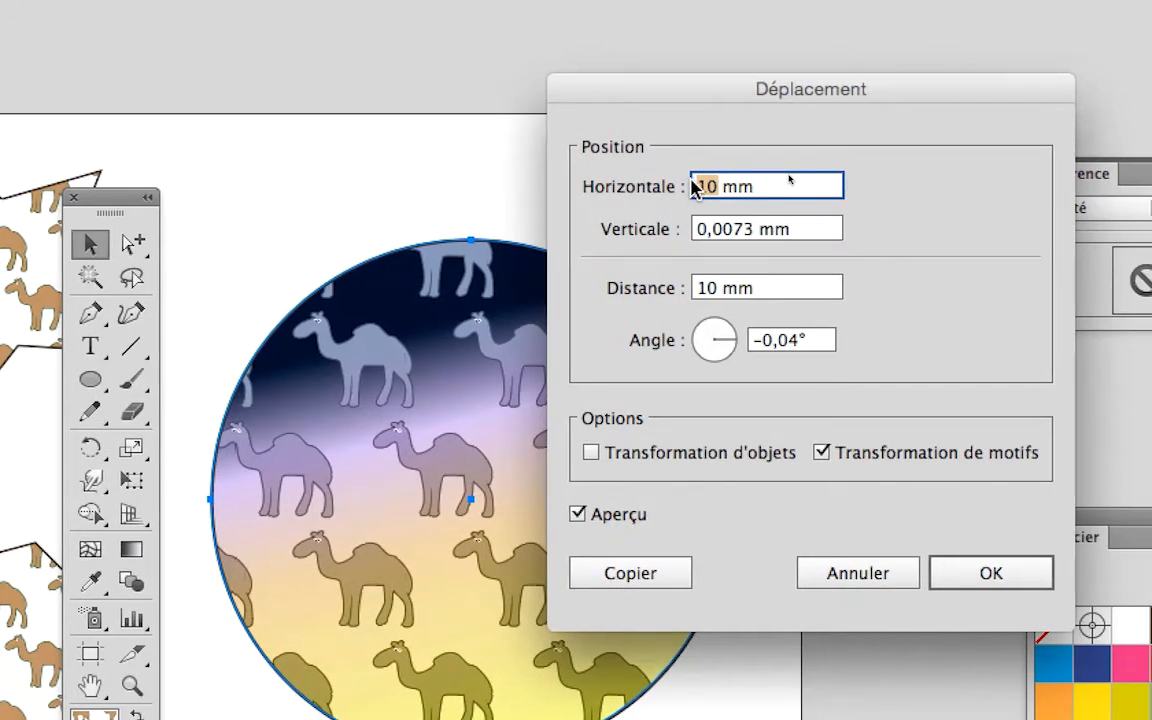
{"action": "type", "text": "30"}
{"action": "key", "text": "Tab"}
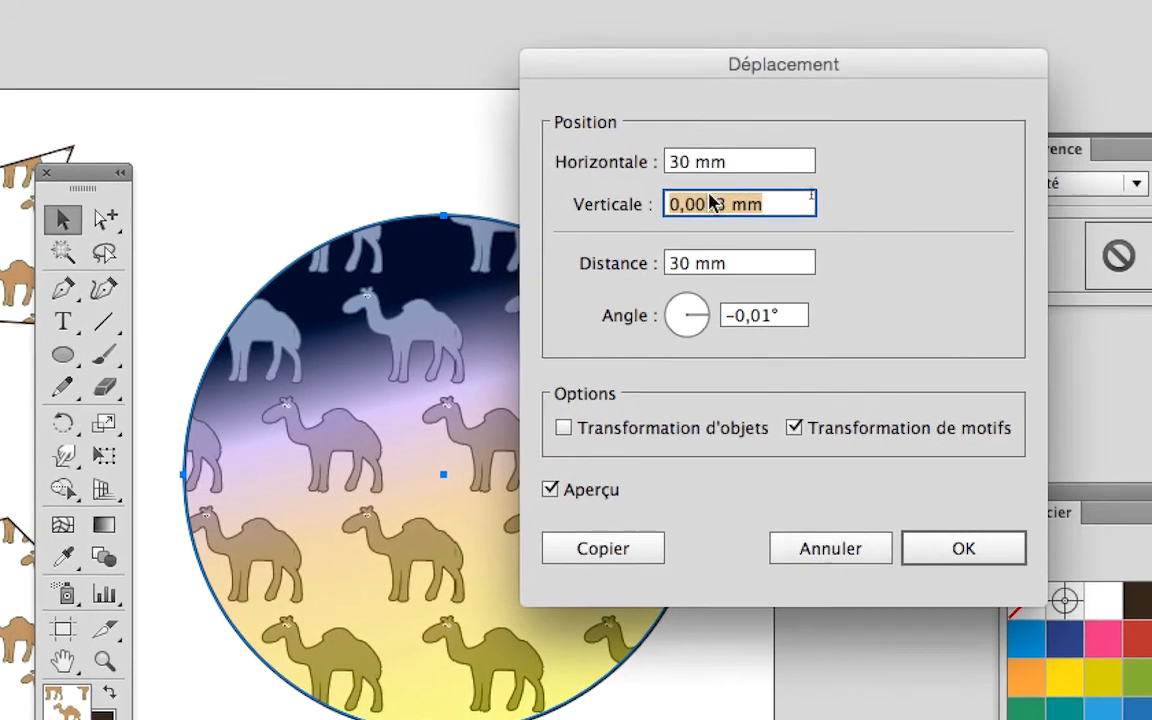
Step: Preview a 20 mm vertical offset for the camel pattern, set it to 30 mm instead and apply the move
{"action": "left_click_drag", "start_coordinate": [754, 229], "coordinate": [665, 203]}
{"action": "type", "text": "20"}
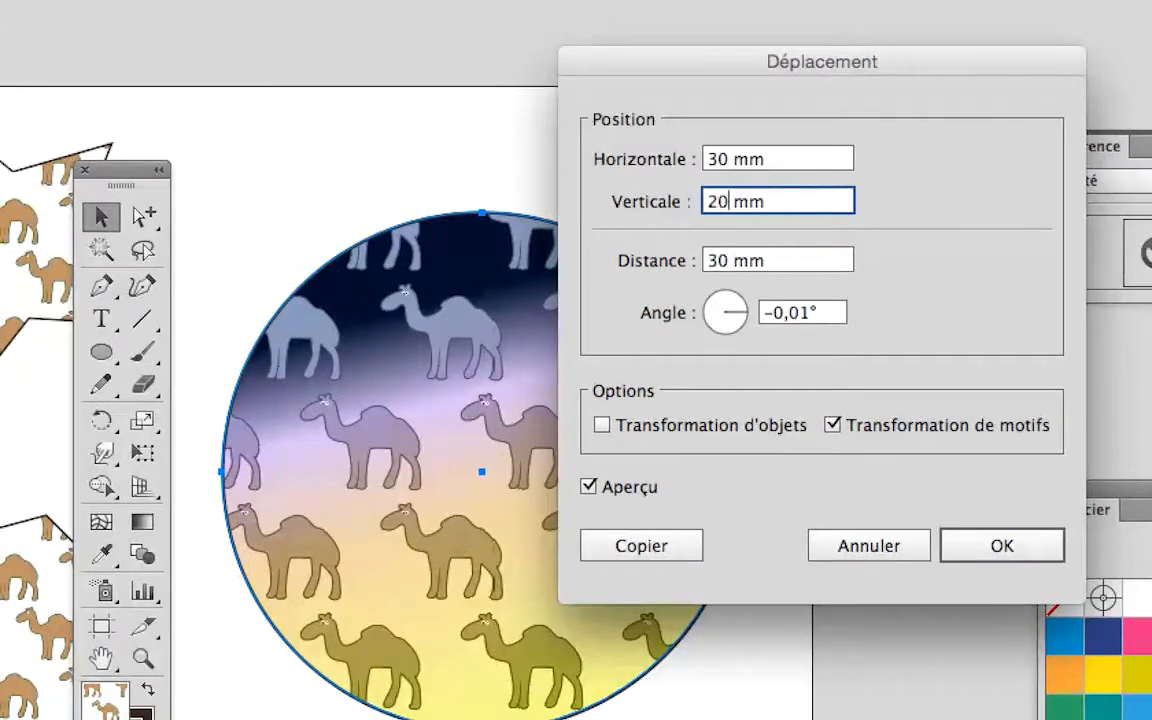
{"action": "key", "text": "Tab"}
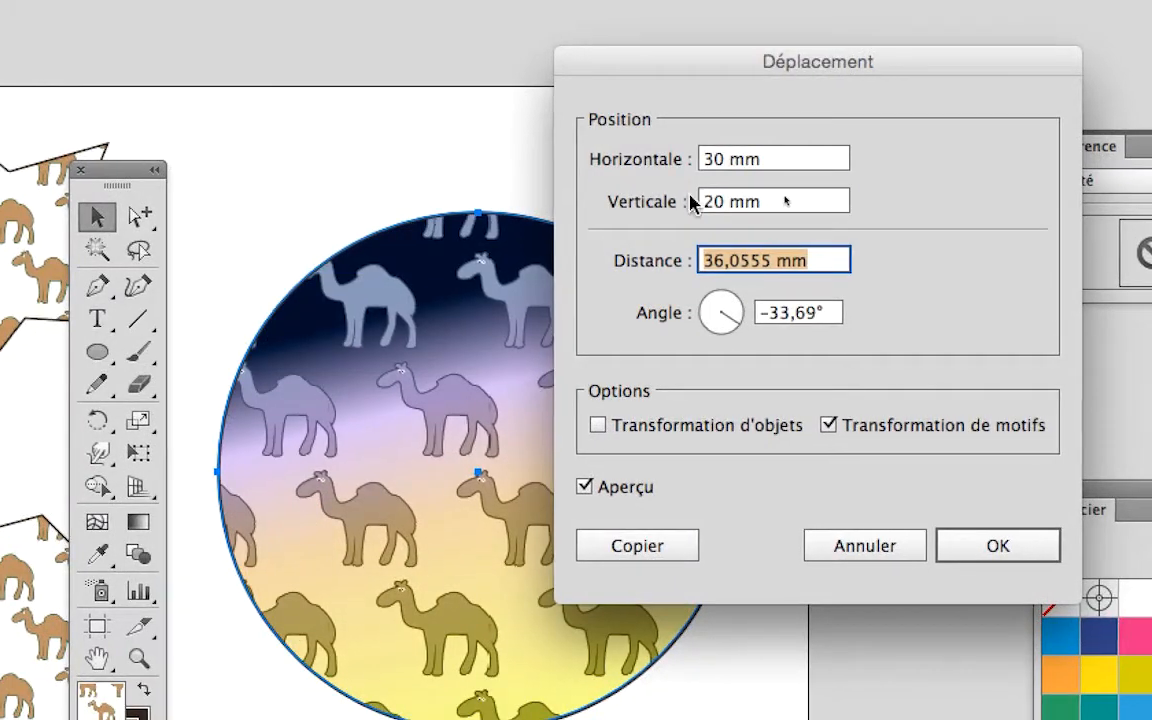
{"action": "left_click_drag", "start_coordinate": [724, 201], "coordinate": [694, 201]}
{"action": "type", "text": "30"}
{"action": "key", "text": "Tab"}
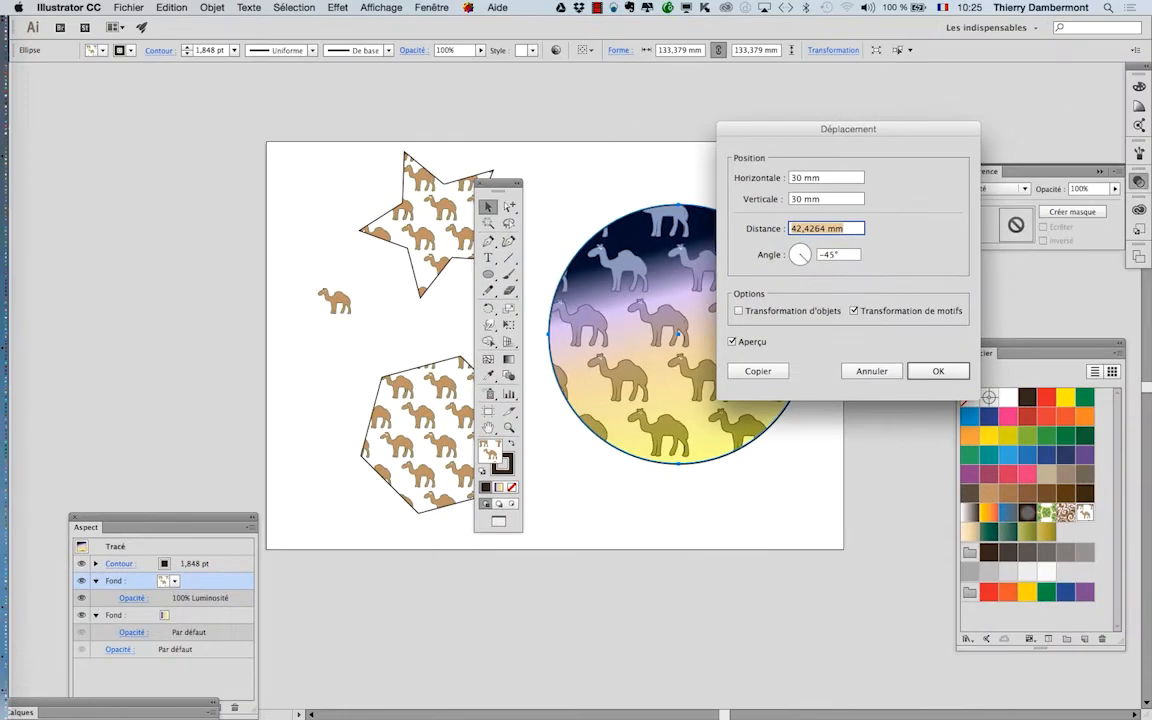
{"action": "key", "text": "Return"}
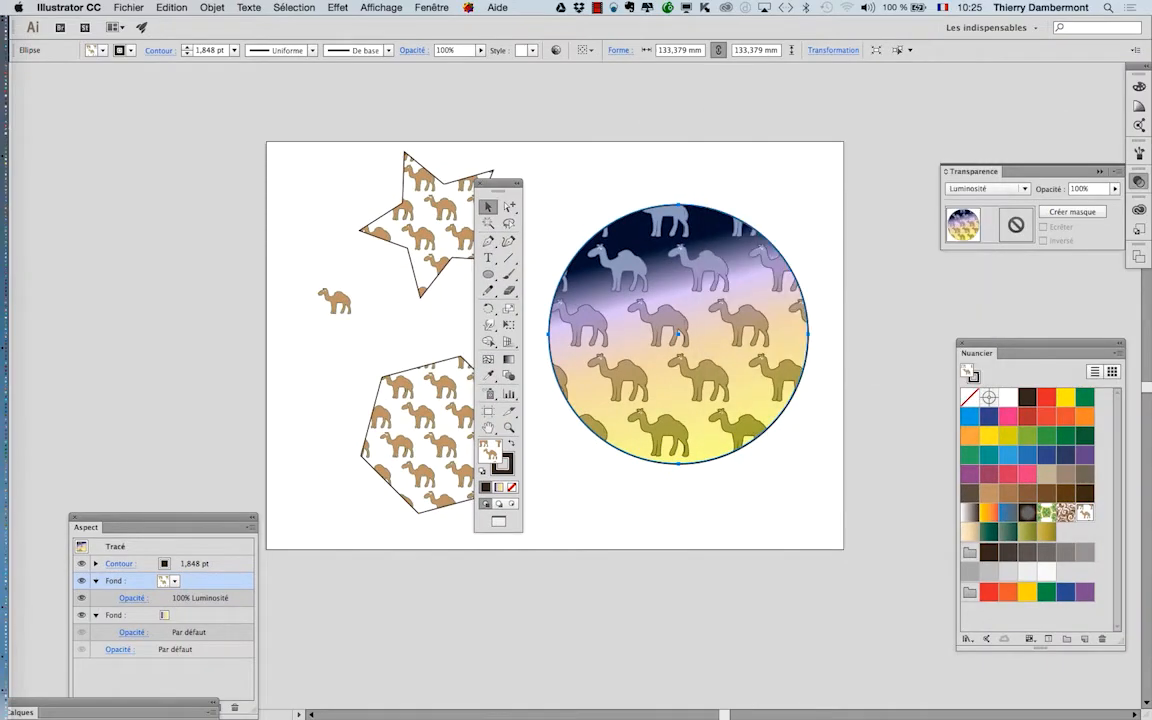
Step: Deselect the circle and save the document as the next numbered motif version in the Illustrator mardi folder, accepting the Illustrator CC options
{"action": "left_click_drag", "start_coordinate": [498, 183], "coordinate": [222, 144]}
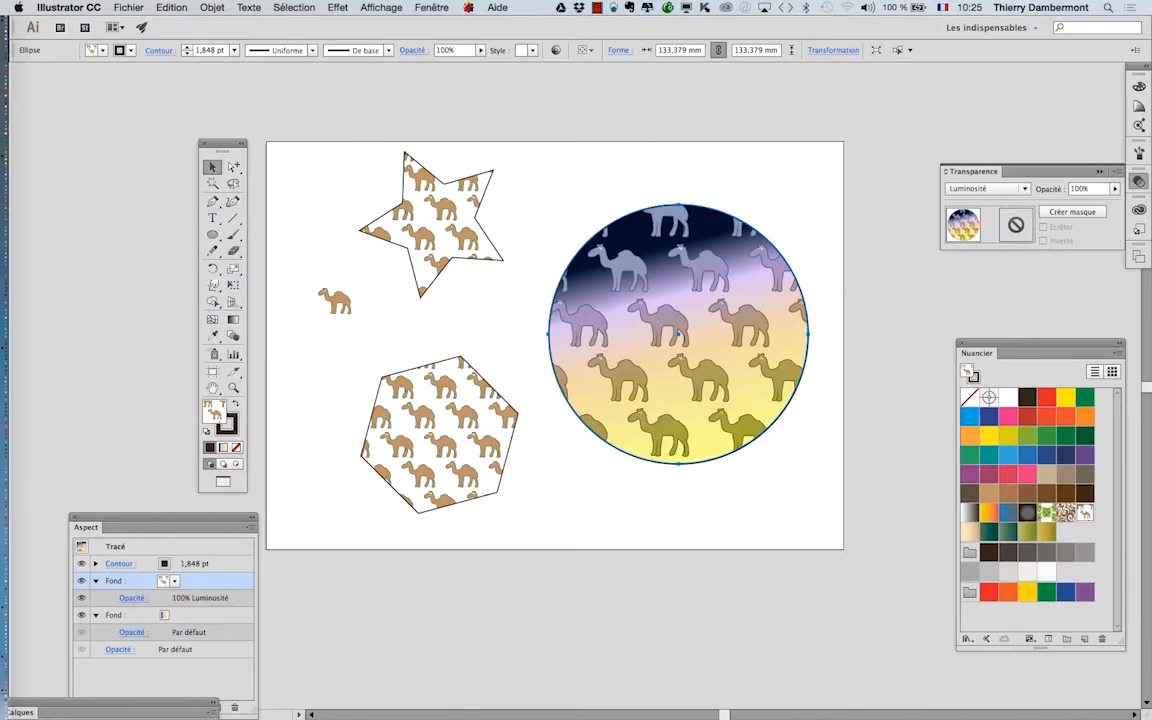
{"action": "key", "text": "super+shift+a"}
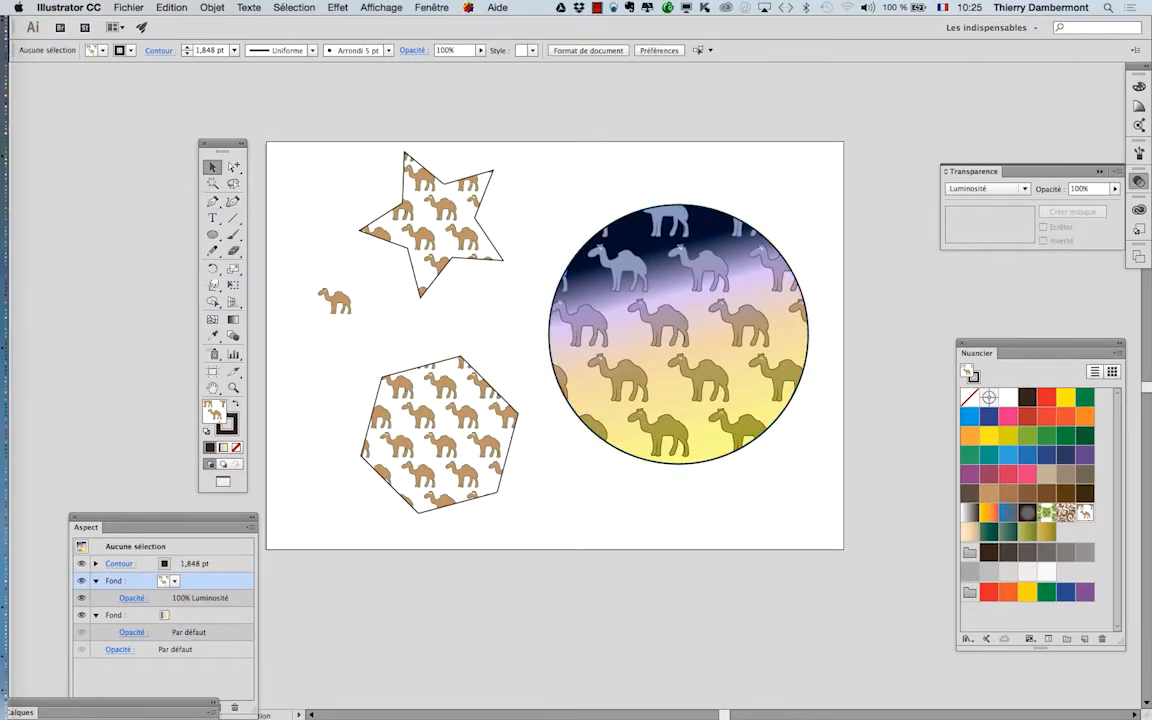
{"action": "left_click", "coordinate": [139, 7]}
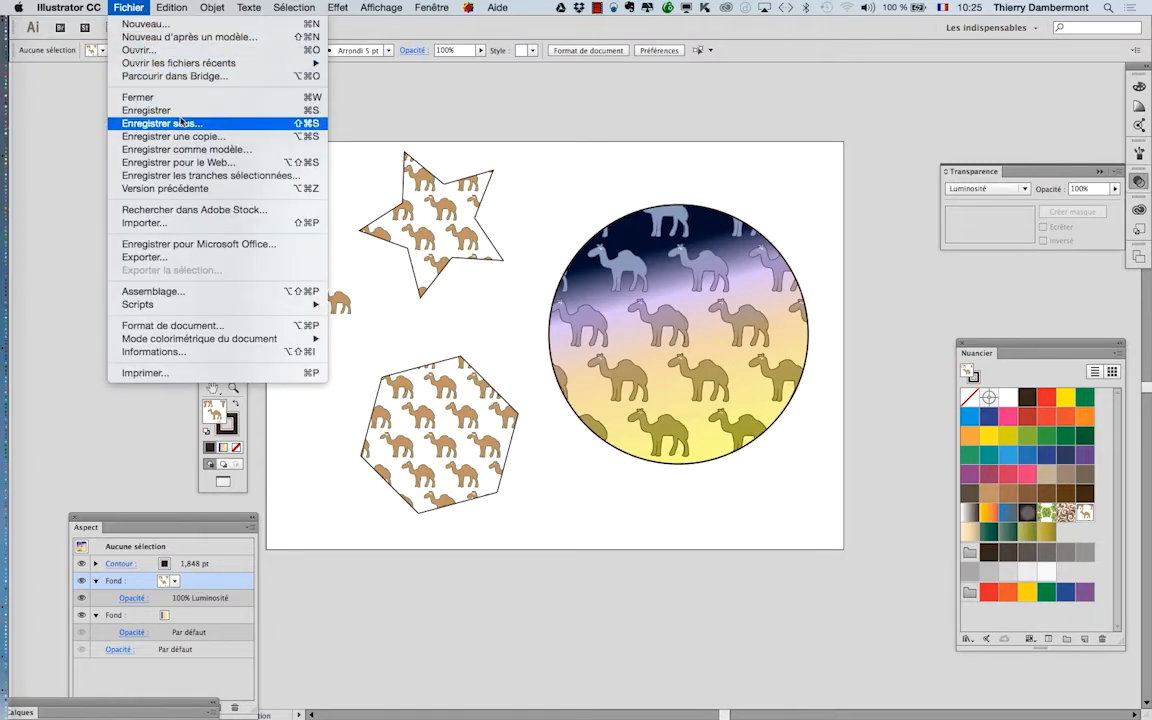
{"action": "left_click", "coordinate": [180, 193]}
{"action": "key", "text": "Right"}
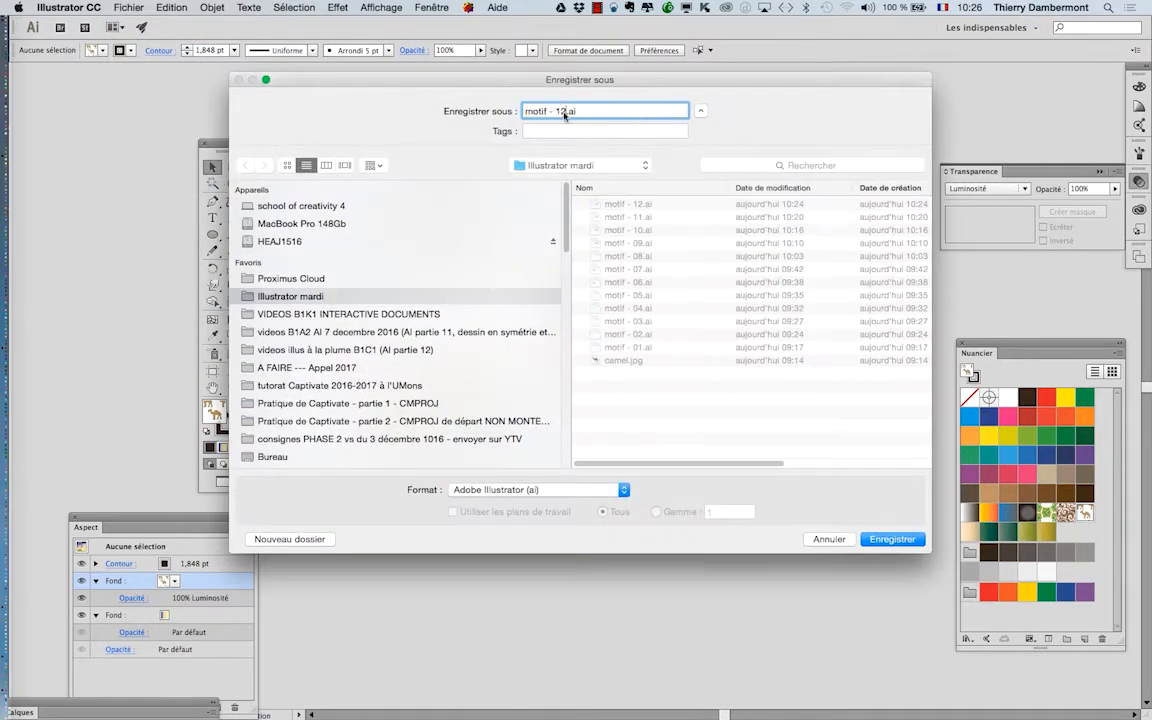
{"action": "key", "text": "BackSpace"}
{"action": "key", "text": "Return"}
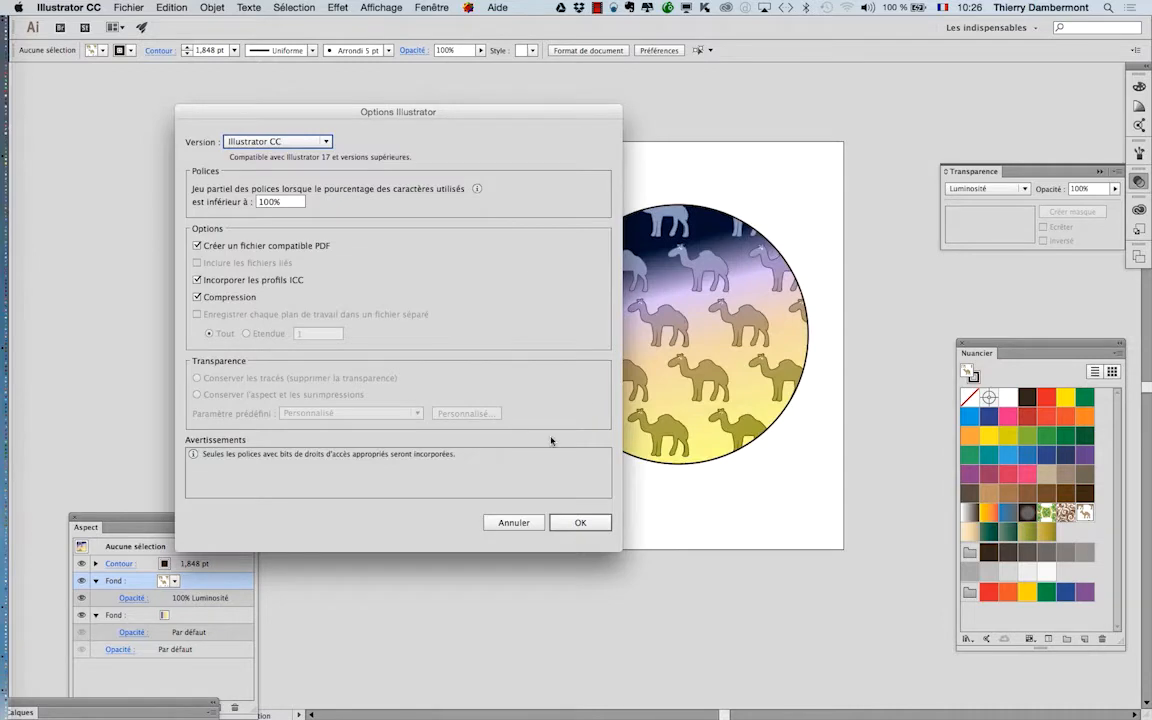
{"action": "left_click", "coordinate": [582, 521]}
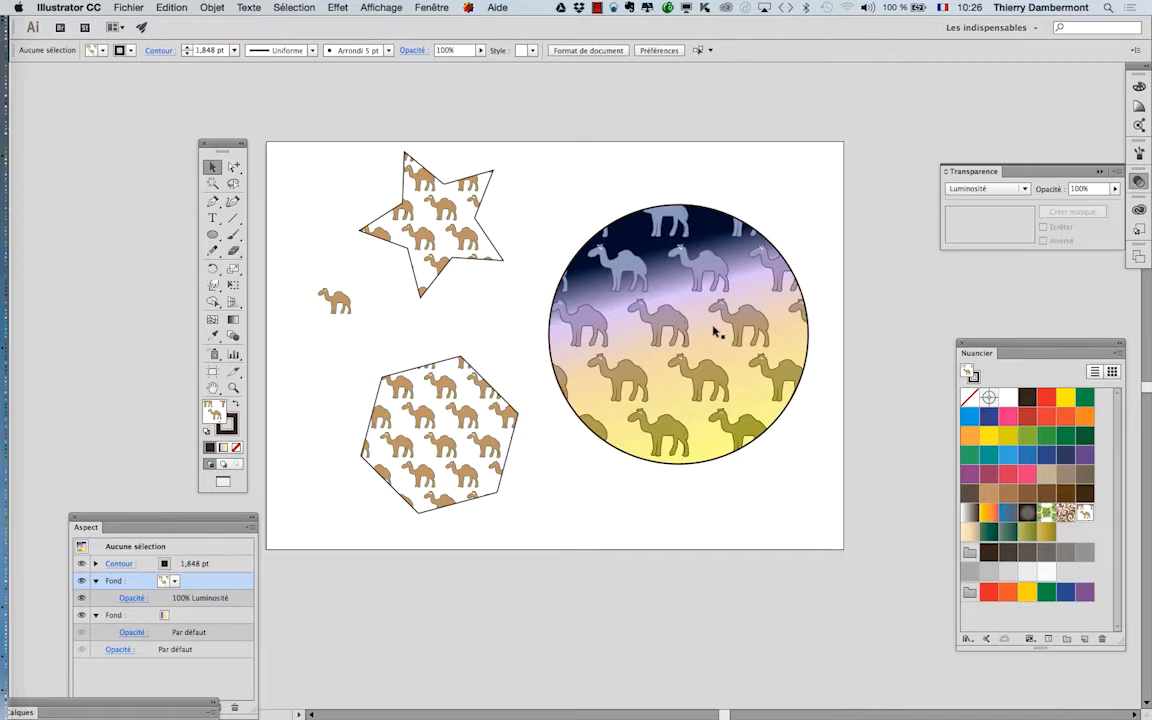
Step: Open the camel pattern swatch for editing and arrange the floating panels clear of the central tile
{"action": "left_click", "coordinate": [624, 267]}
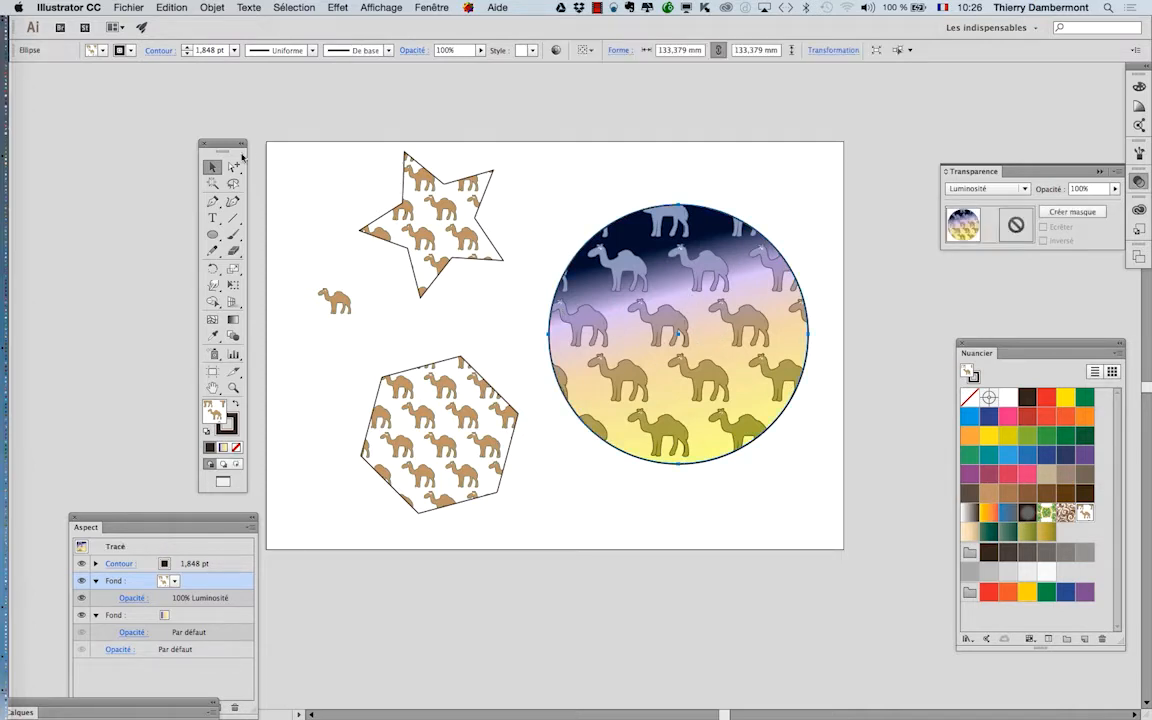
{"action": "left_click_drag", "start_coordinate": [219, 143], "coordinate": [153, 123]}
{"action": "left_click_drag", "start_coordinate": [965, 352], "coordinate": [839, 295]}
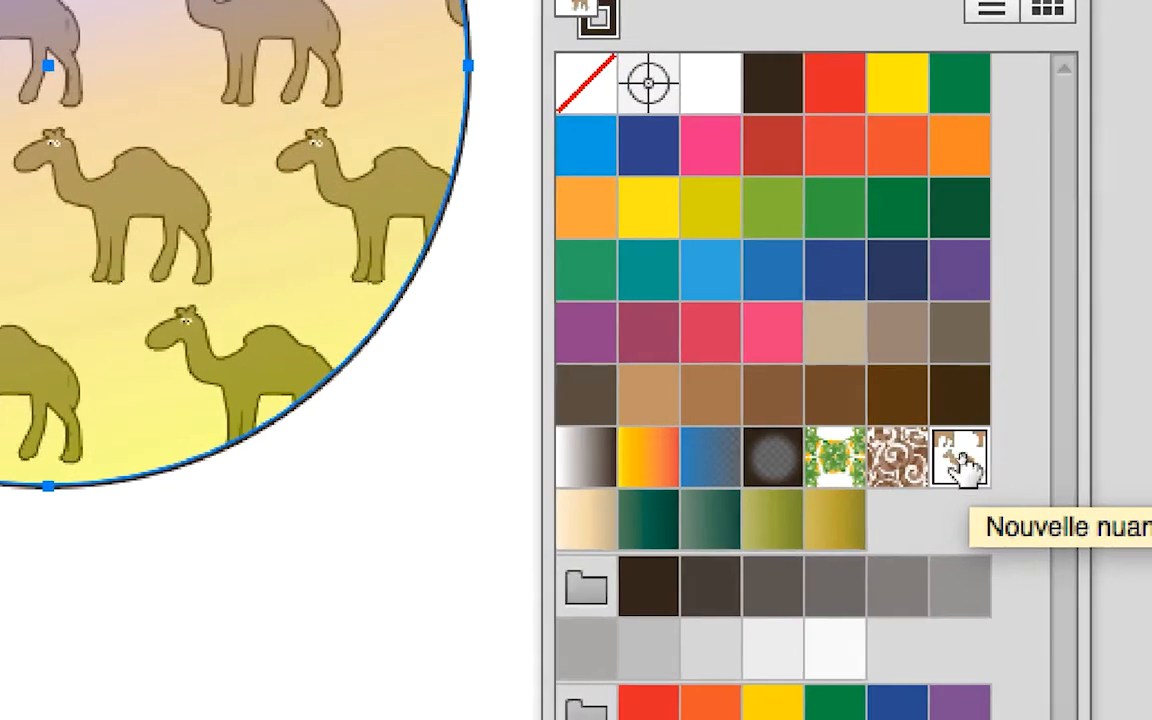
{"action": "double_click", "coordinate": [960, 462]}
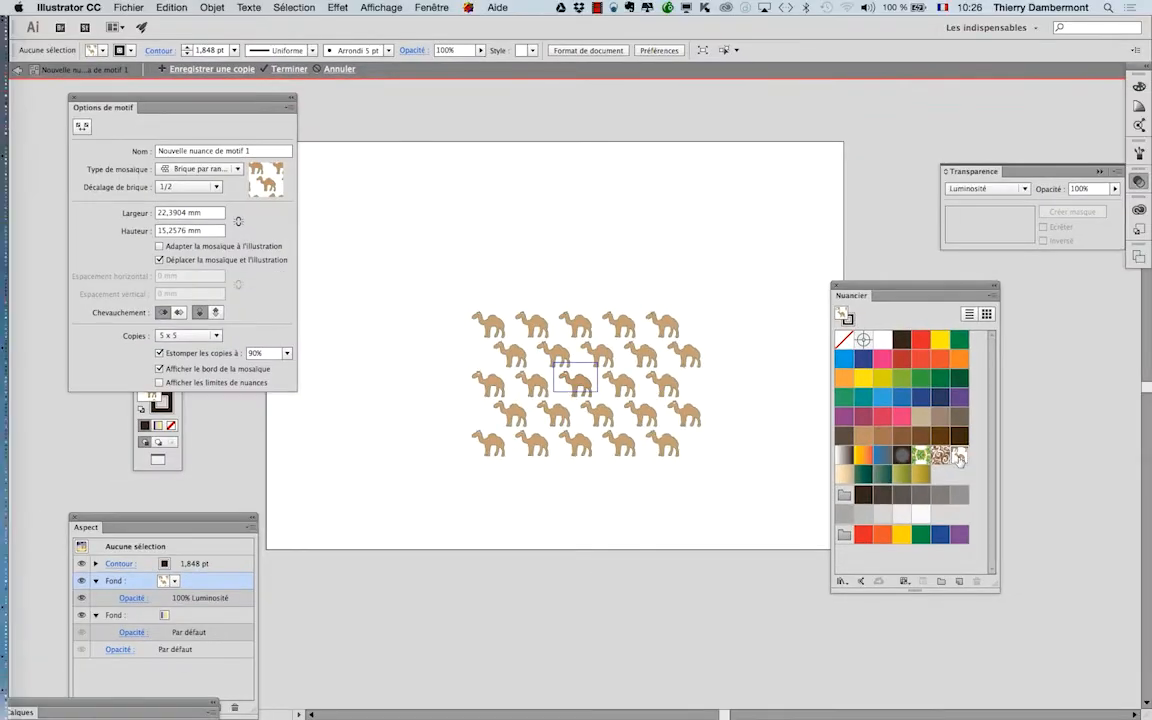
{"action": "scroll", "coordinate": [597, 388], "scroll_direction": "up", "scroll_amount": 5}
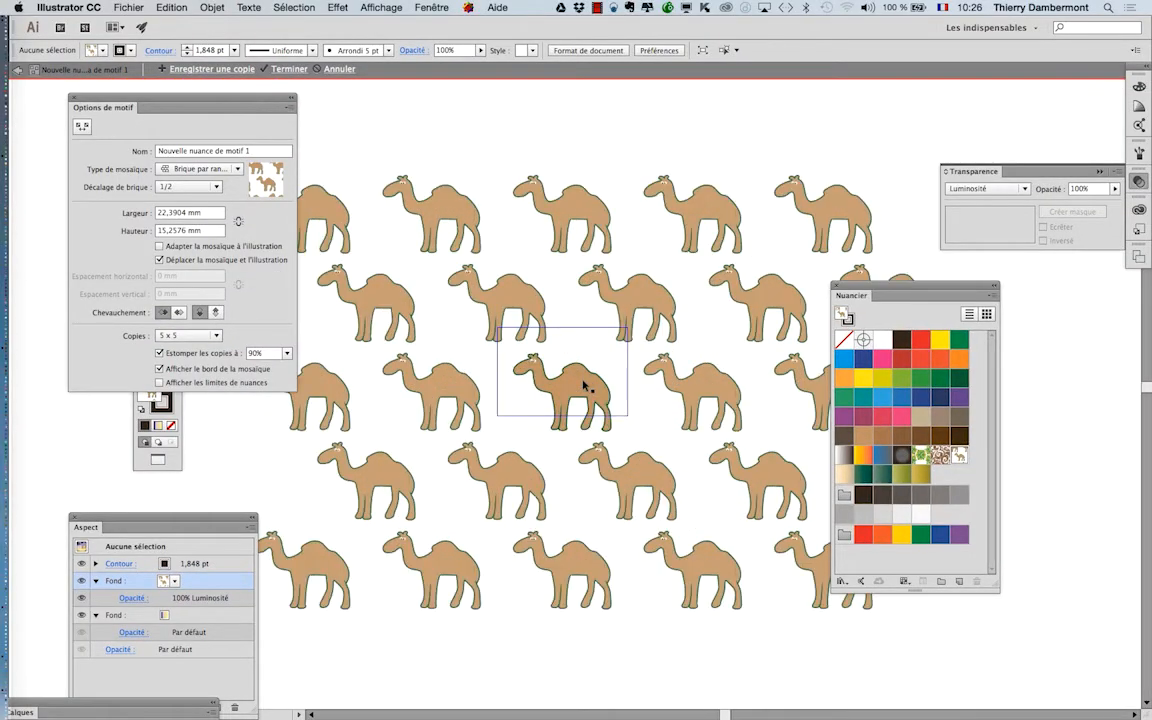
{"action": "scroll", "coordinate": [586, 385], "scroll_direction": "up", "scroll_amount": 2}
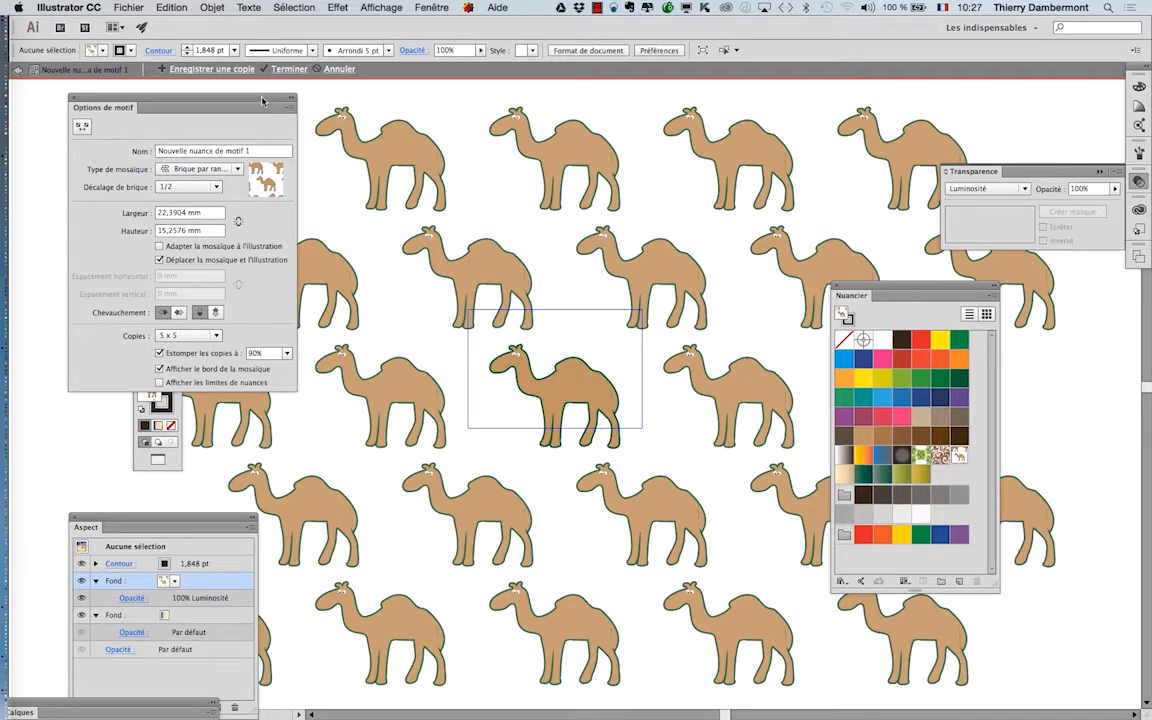
{"action": "left_click_drag", "start_coordinate": [262, 100], "coordinate": [329, 419]}
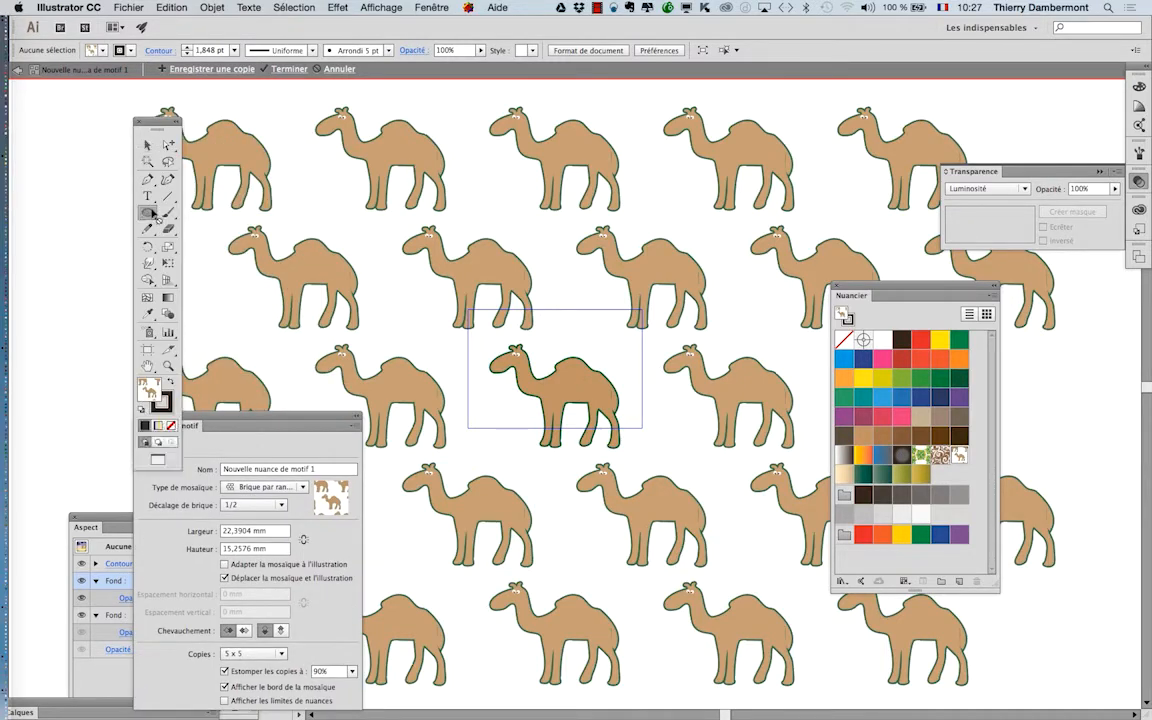
Step: Draw a five-pointed star about 3.8 mm wide above the camel's back inside the tile, with no fill and the dark outline active
{"action": "left_click", "coordinate": [150, 214]}
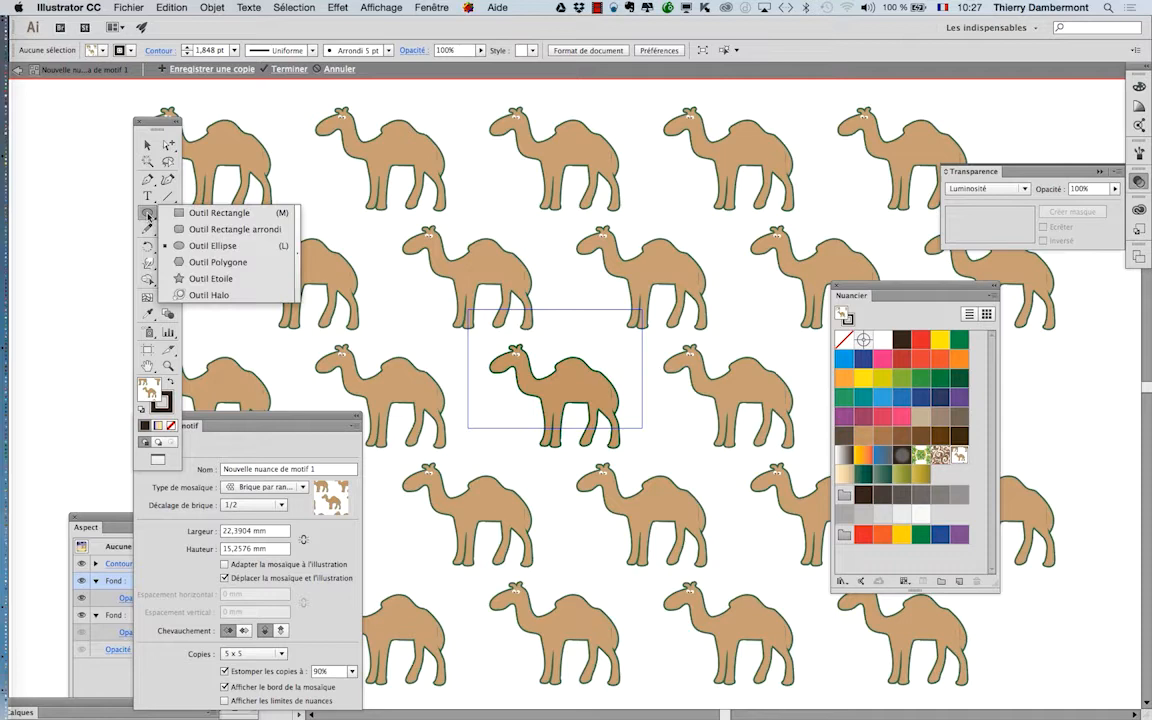
{"action": "left_click", "coordinate": [209, 263]}
{"action": "scroll", "coordinate": [584, 347], "scroll_direction": "up", "scroll_amount": 2}
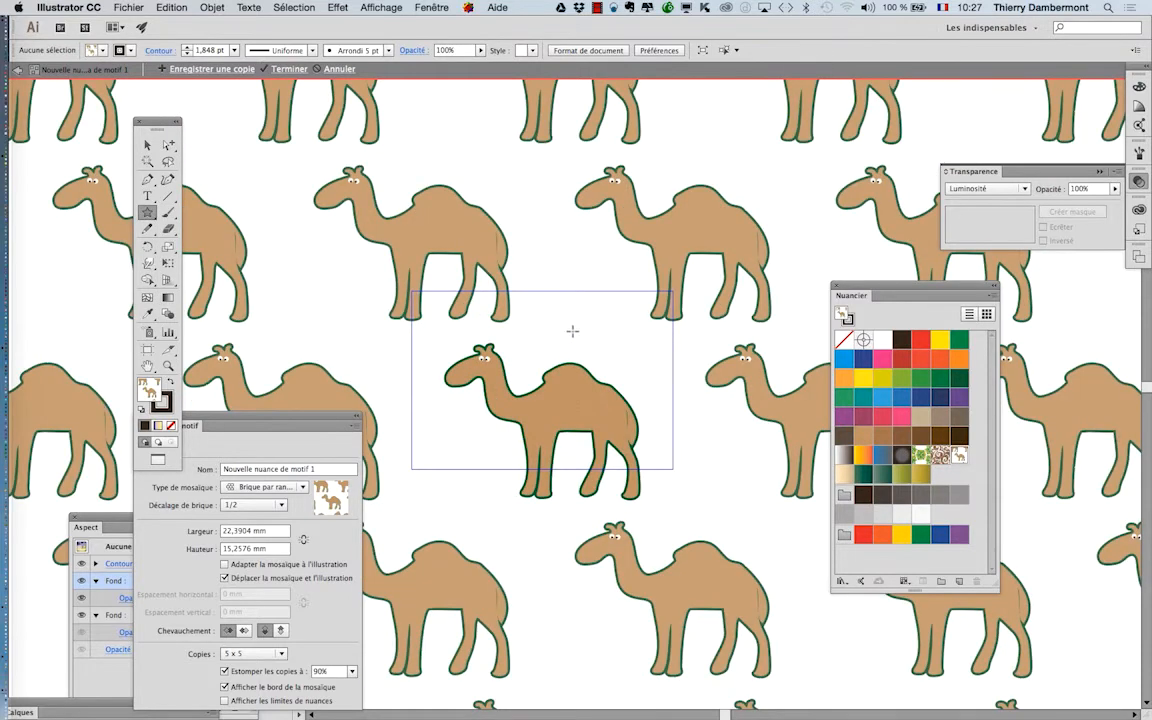
{"action": "left_click_drag", "start_coordinate": [592, 343], "coordinate": [582, 344]}
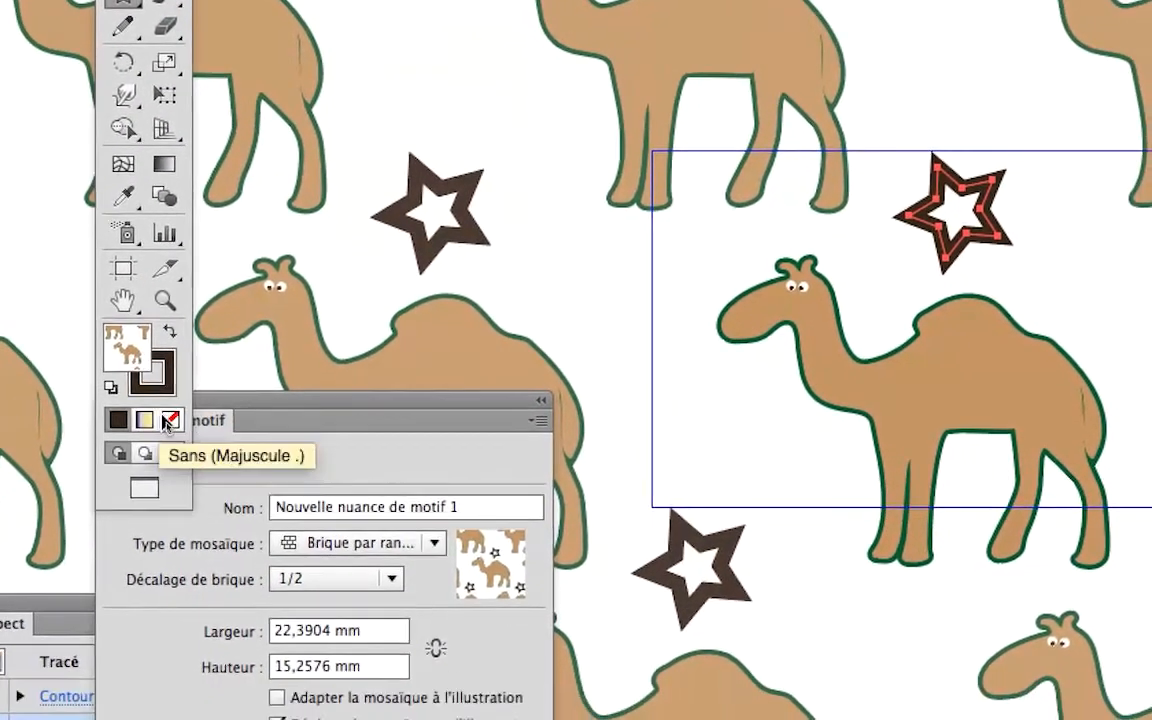
{"action": "left_click", "coordinate": [189, 458]}
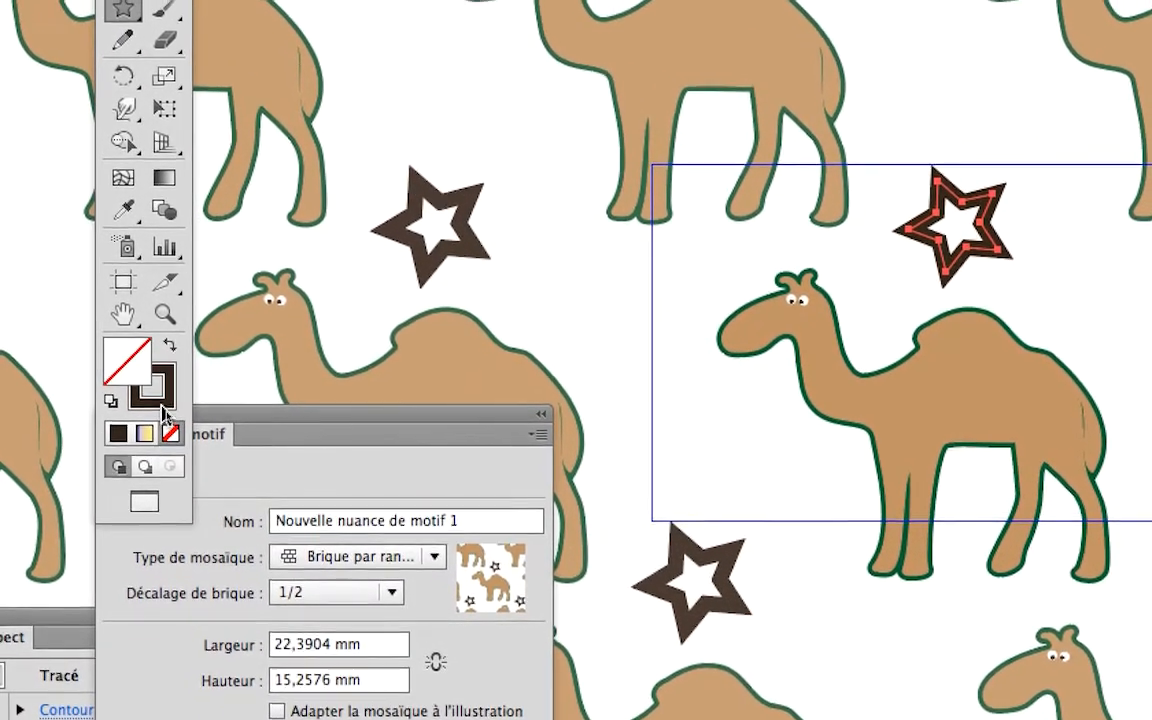
{"action": "left_click", "coordinate": [162, 388]}
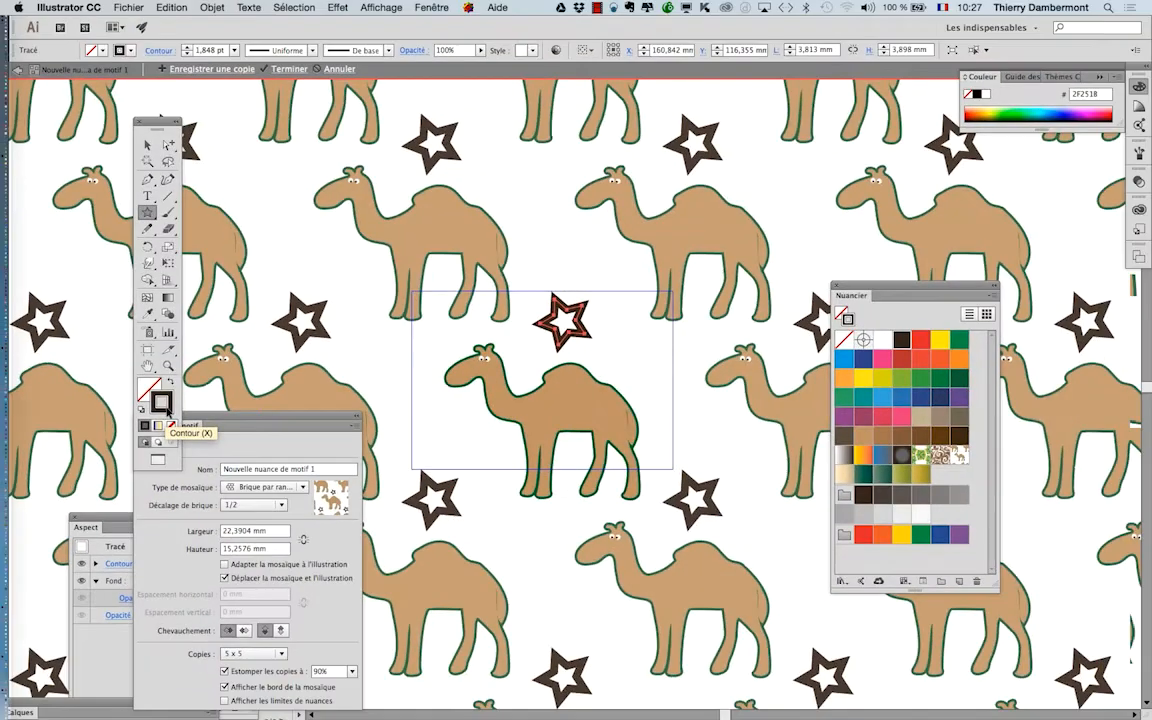
Step: Exit pattern editing and examine the updated camel-and-star fill on the circle and hexagon
{"action": "left_click", "coordinate": [18, 72]}
{"action": "scroll", "coordinate": [513, 320], "scroll_direction": "down", "scroll_amount": 3}
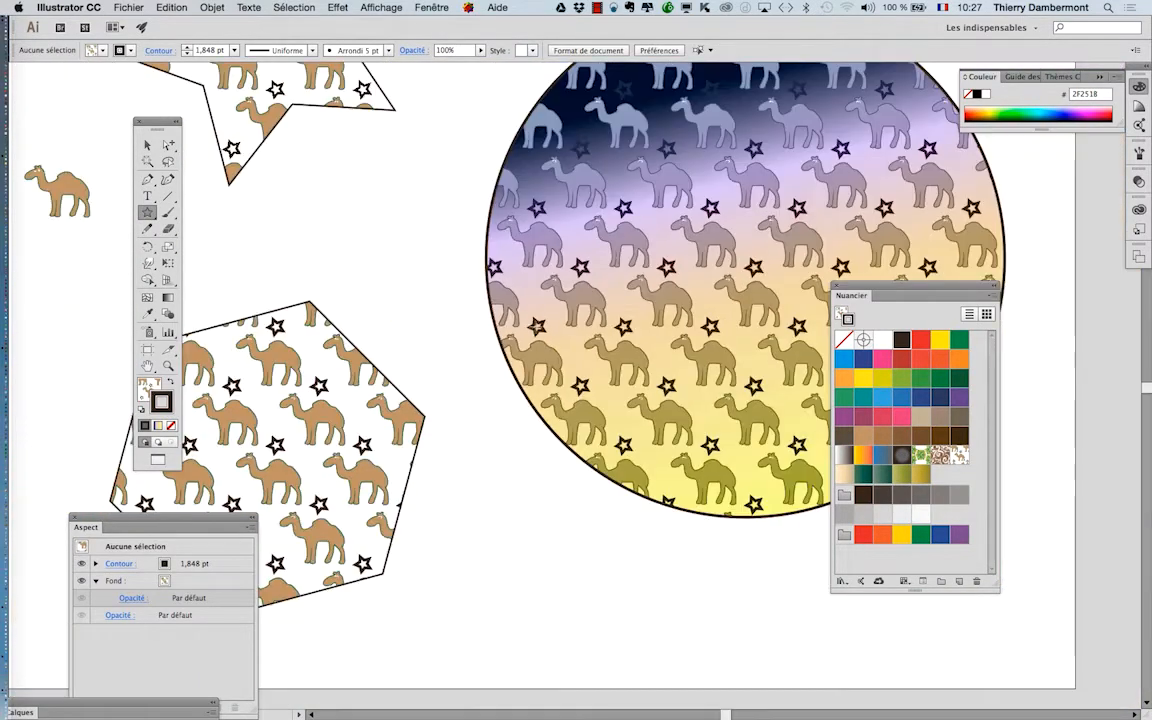
{"action": "left_click_drag", "start_coordinate": [569, 348], "coordinate": [666, 285]}
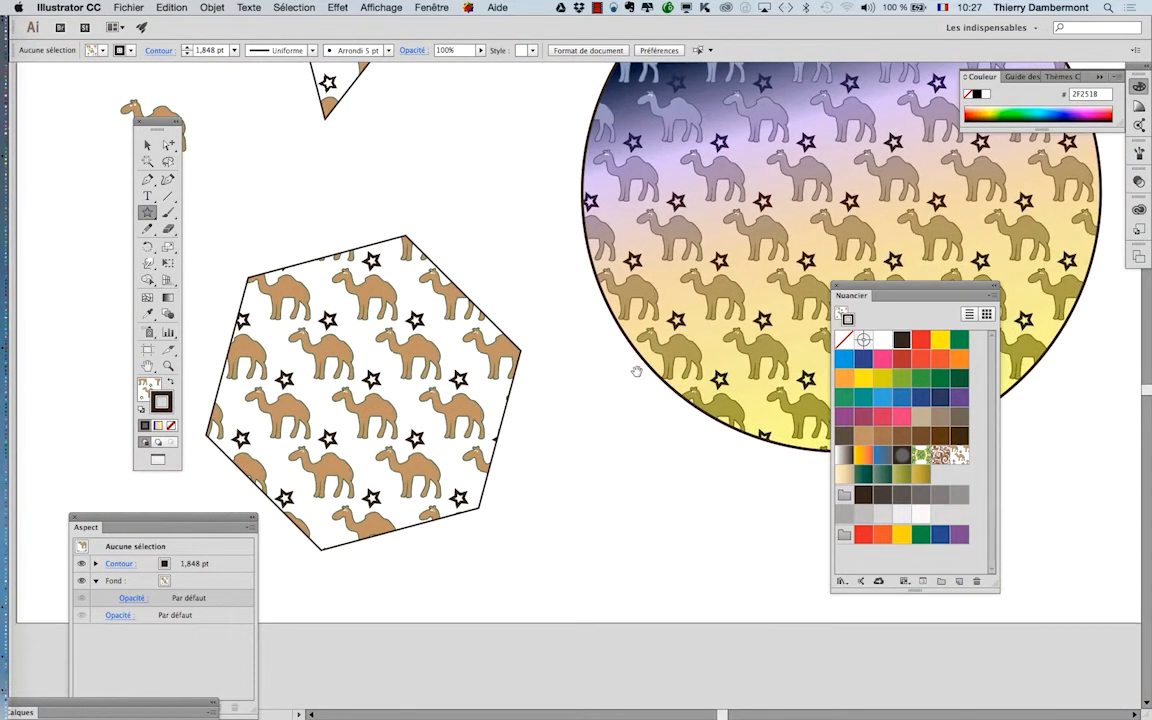
{"action": "left_click_drag", "start_coordinate": [635, 370], "coordinate": [503, 476]}
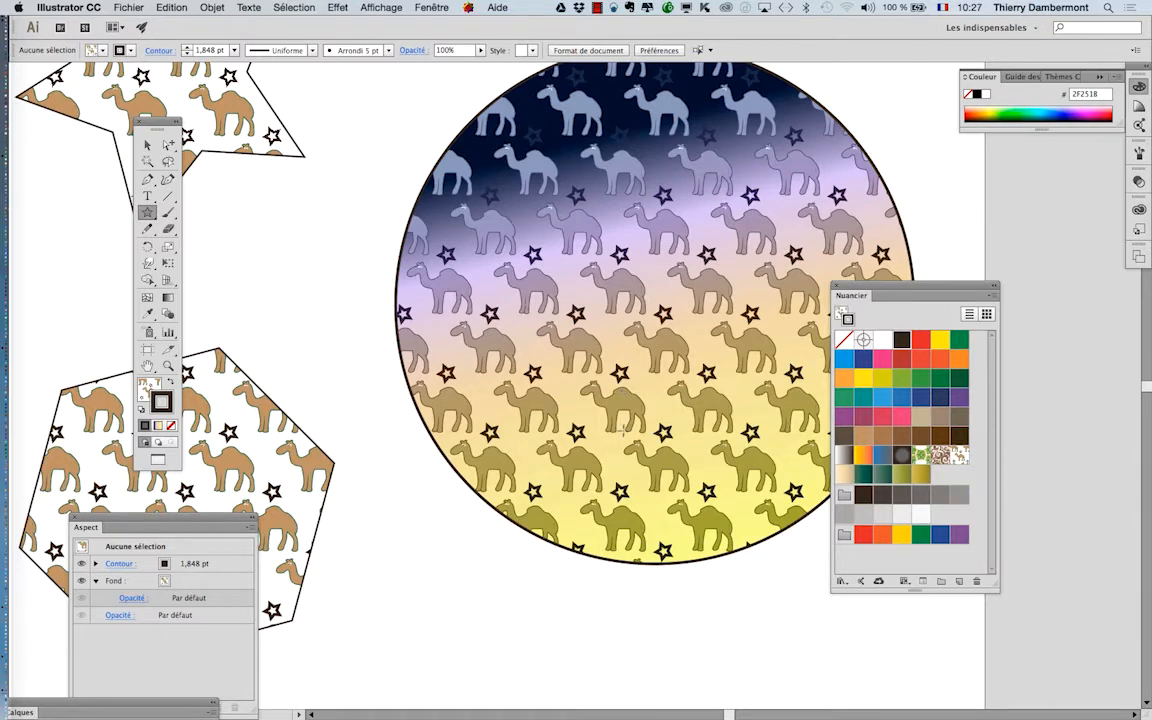
{"action": "scroll", "coordinate": [627, 423], "scroll_direction": "up", "scroll_amount": 2}
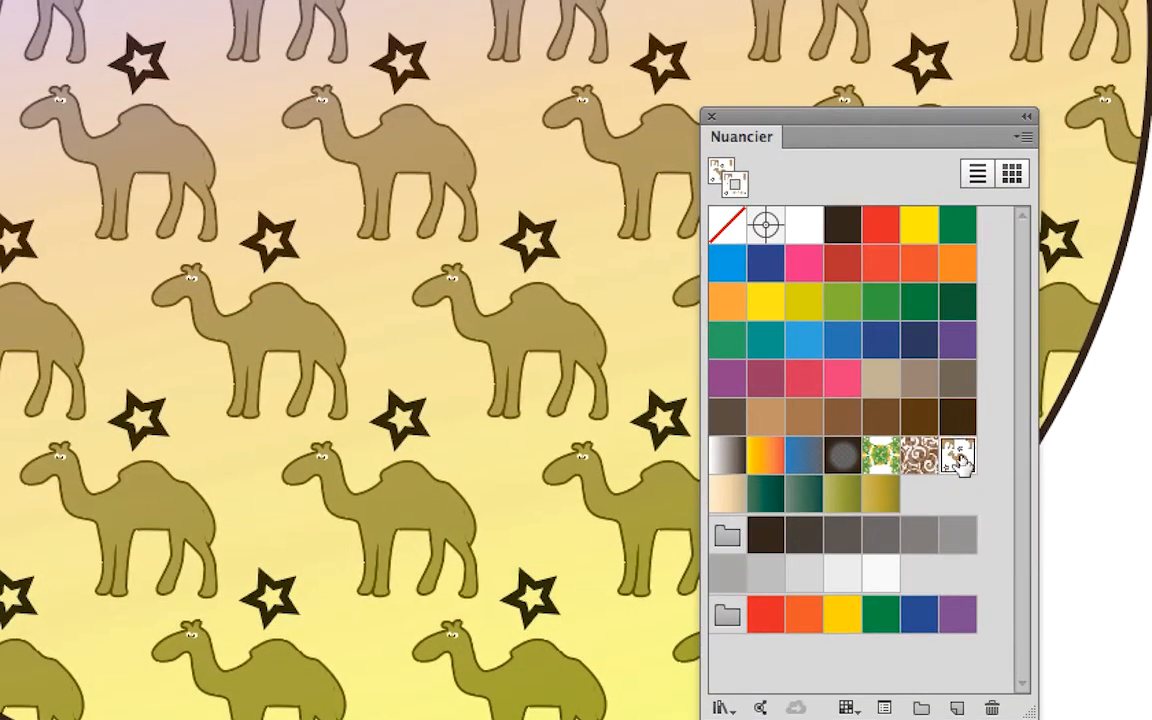
Step: Reopen the camel pattern swatch for editing and duplicate the star to the space above the camel's rump
{"action": "double_click", "coordinate": [958, 458]}
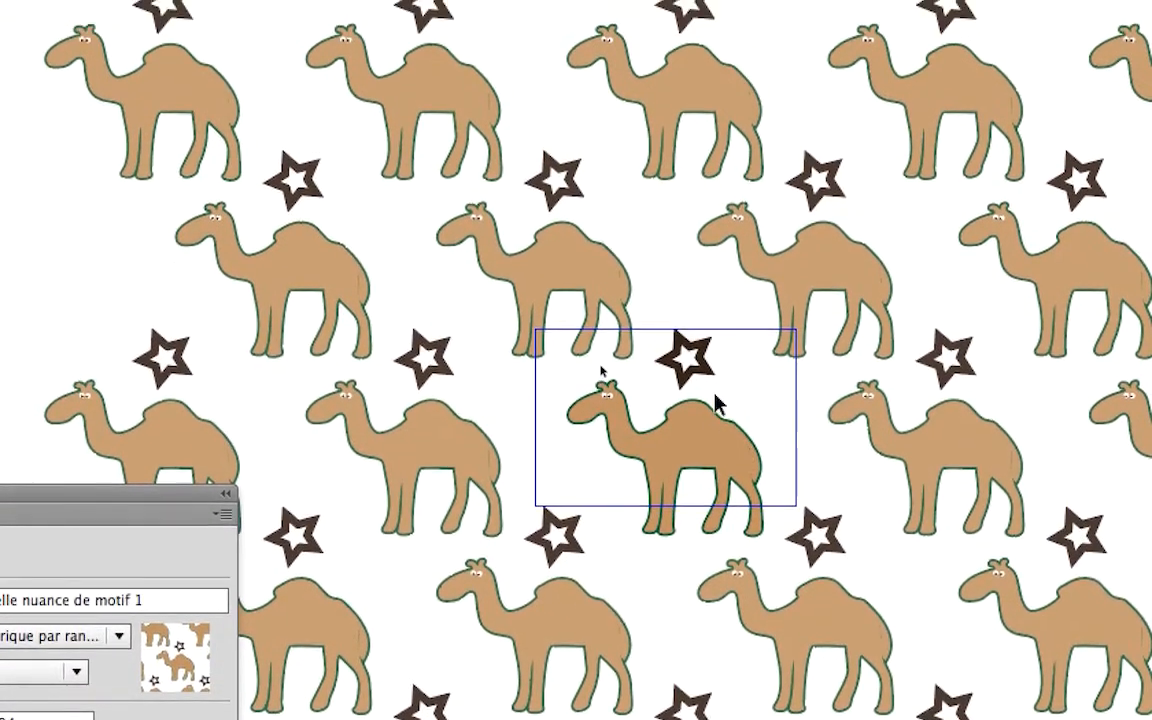
{"action": "scroll", "coordinate": [716, 404], "scroll_direction": "up", "scroll_amount": 3}
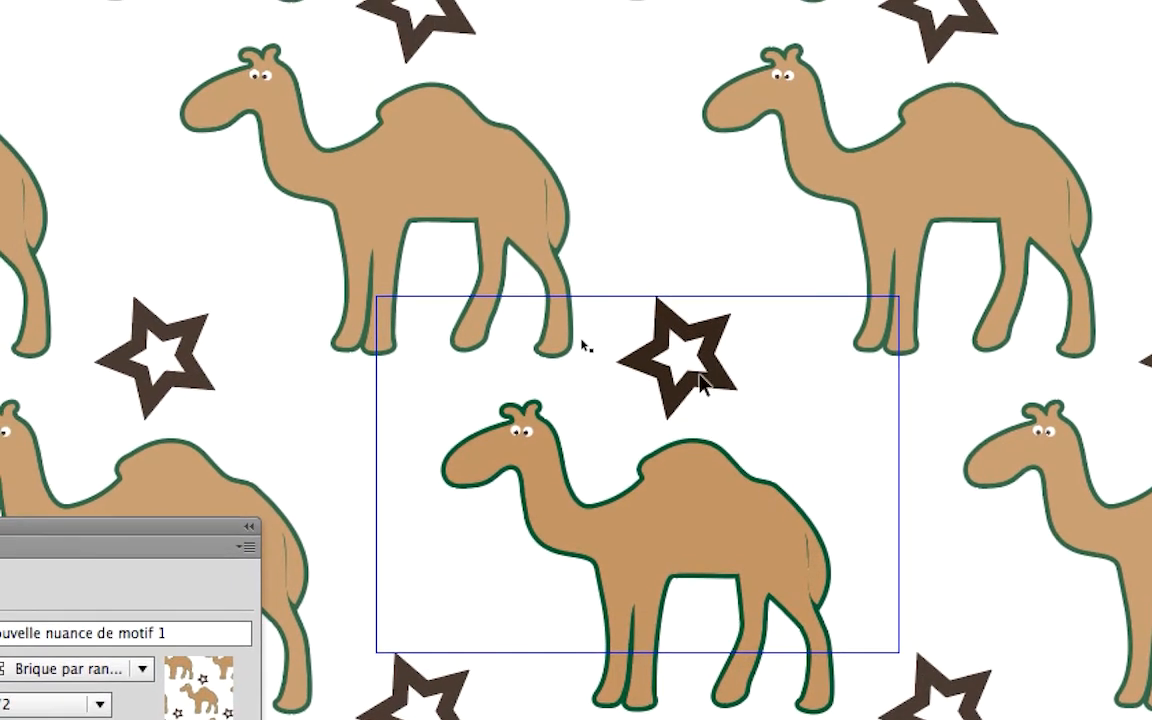
{"action": "left_click", "coordinate": [700, 382]}
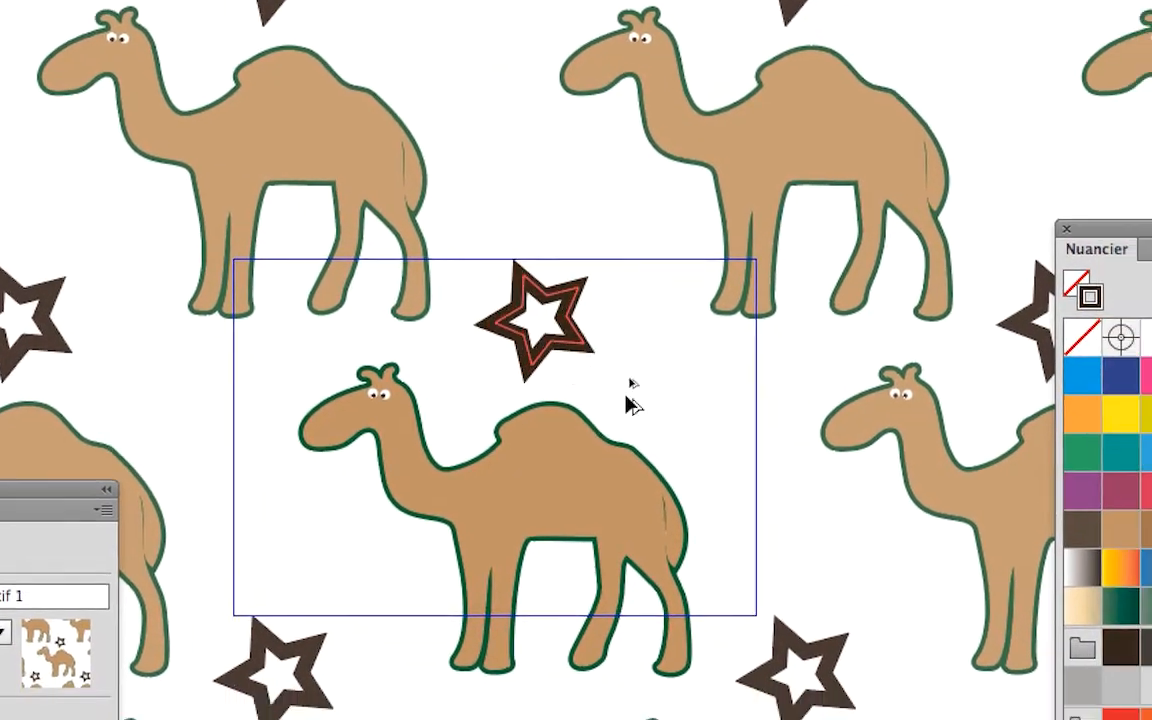
{"action": "left_click_drag", "start_coordinate": [568, 356], "coordinate": [716, 445]}
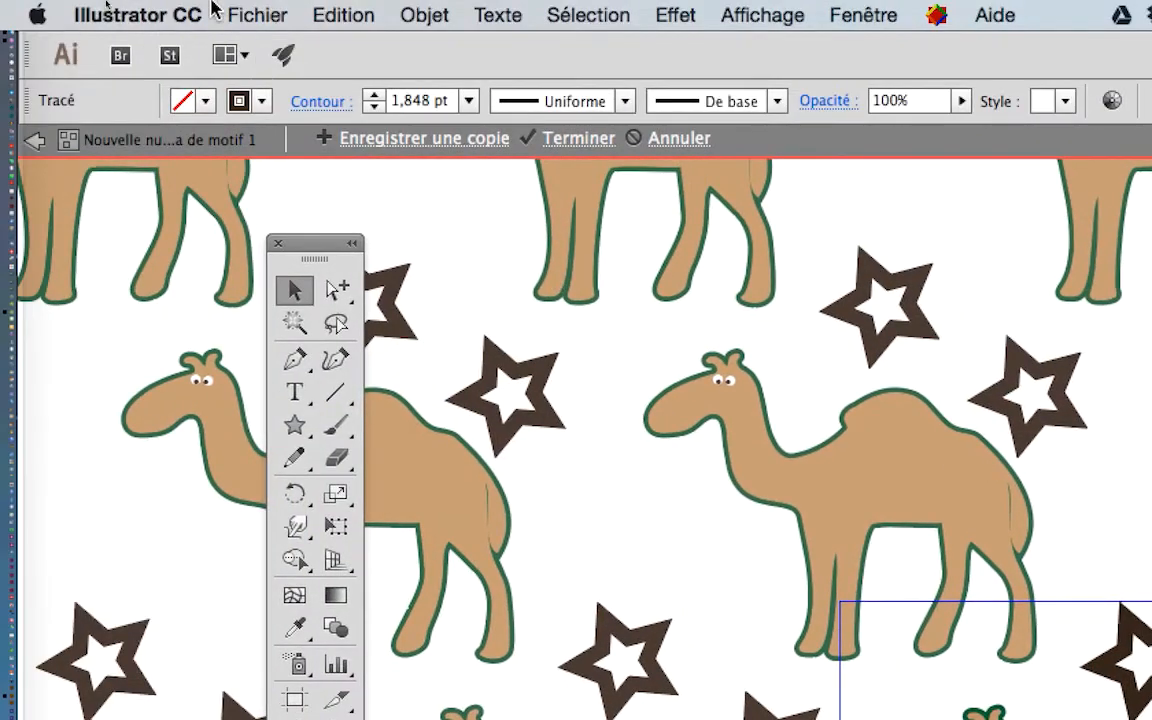
Step: Turn off scaling of strokes and effects (Mise à l'échelle des contours et des effets) in the General preferences
{"action": "left_click", "coordinate": [245, 15]}
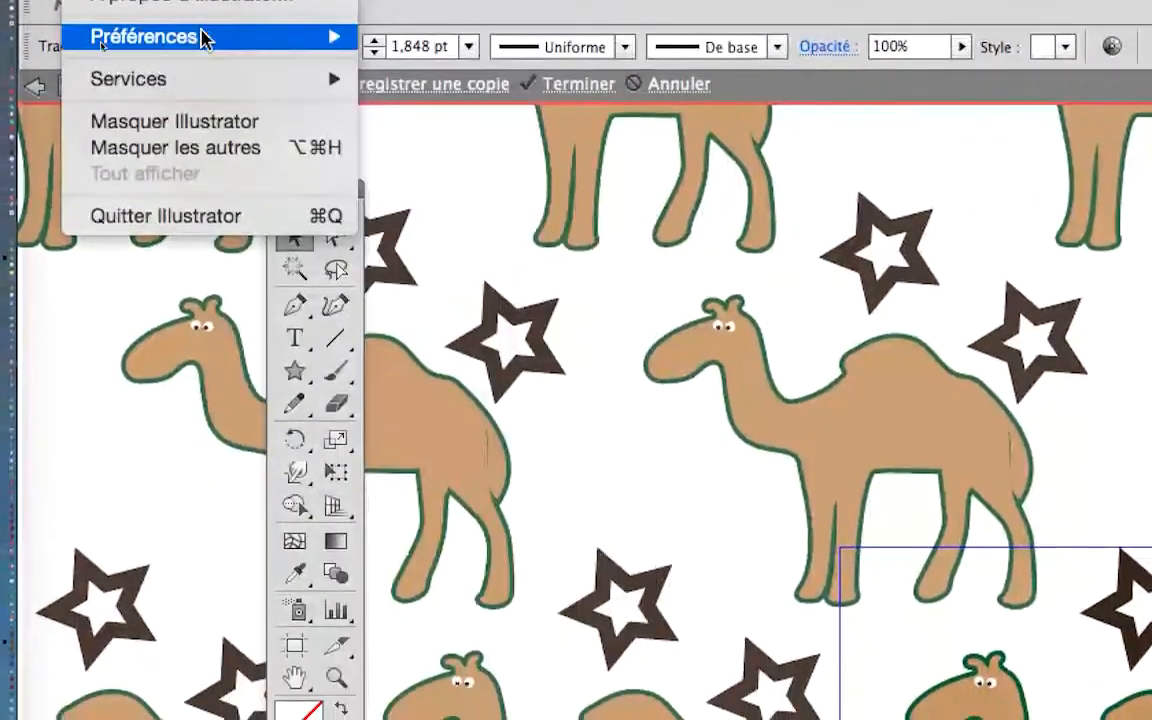
{"action": "mouse_move", "coordinate": [247, 96]}
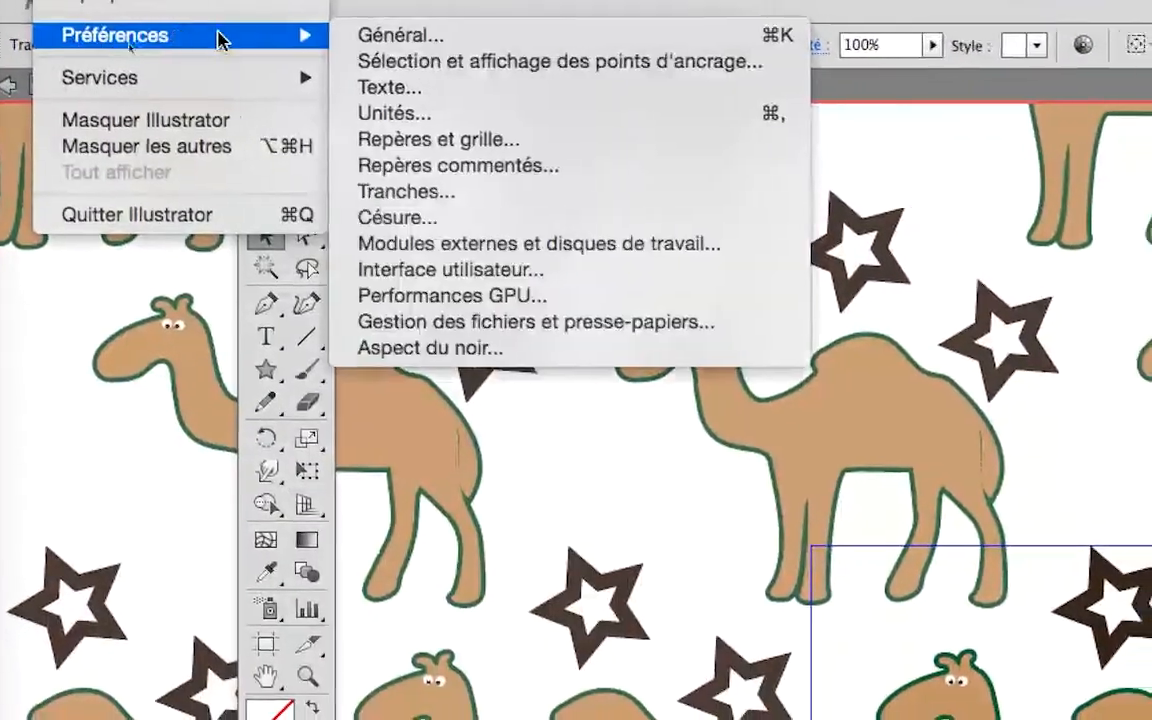
{"action": "left_click", "coordinate": [272, 38]}
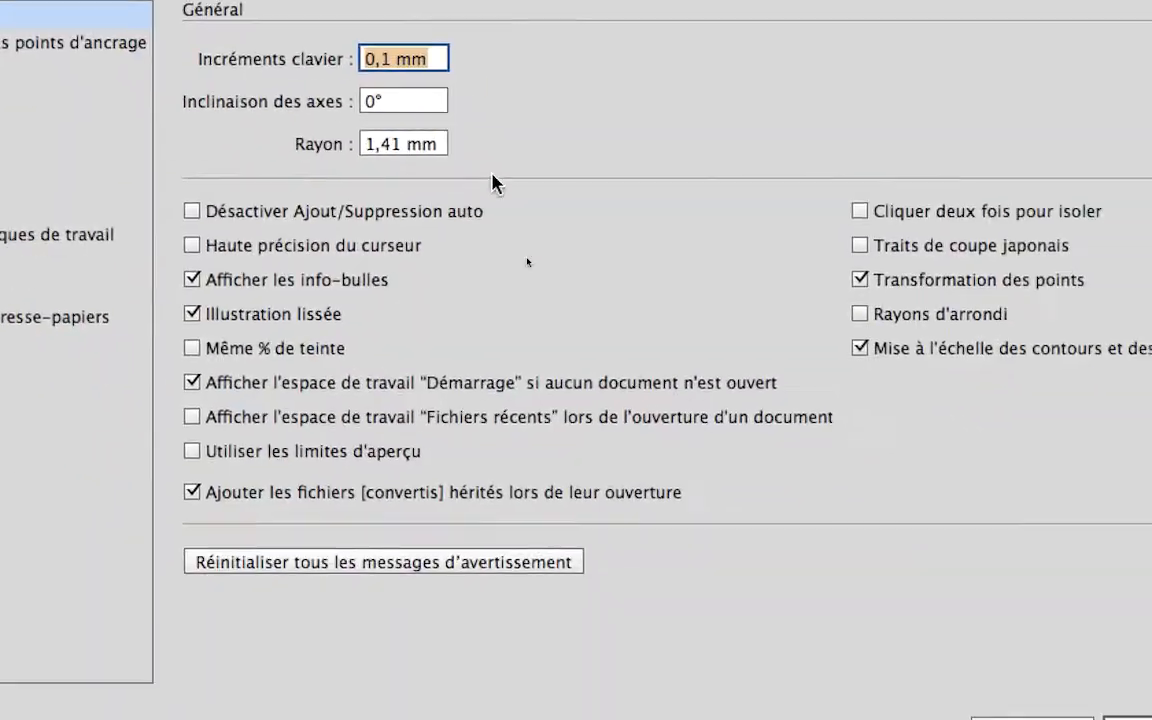
{"action": "left_click", "coordinate": [943, 374]}
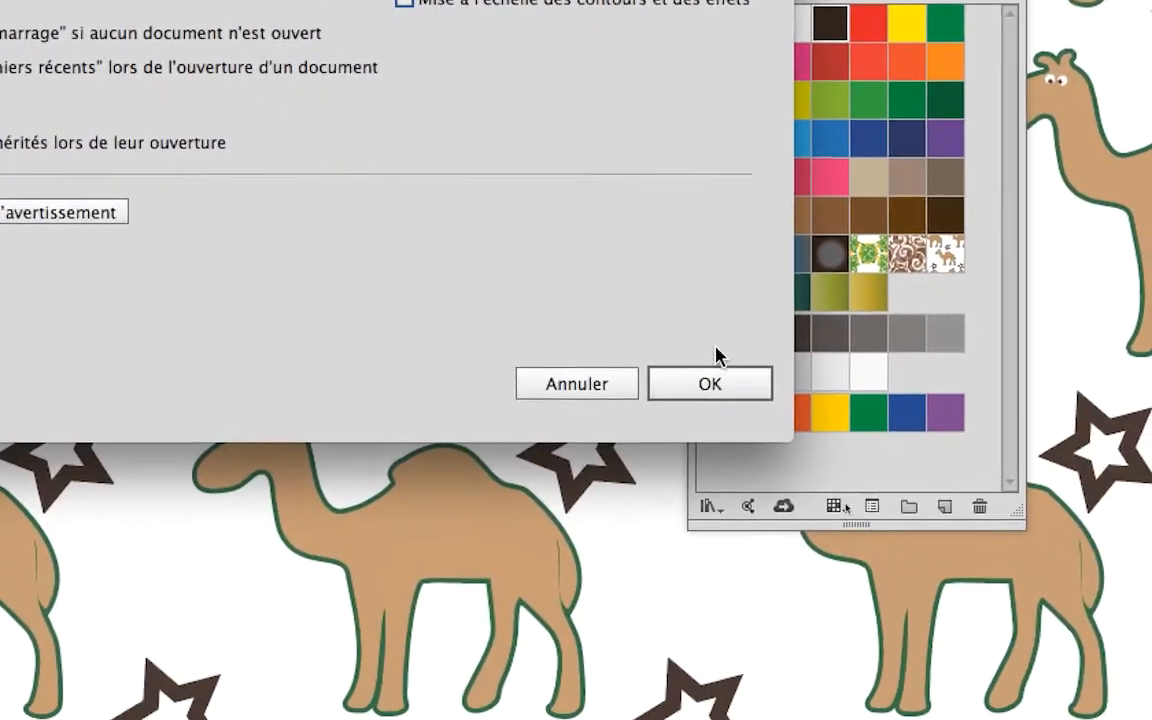
{"action": "left_click", "coordinate": [719, 375]}
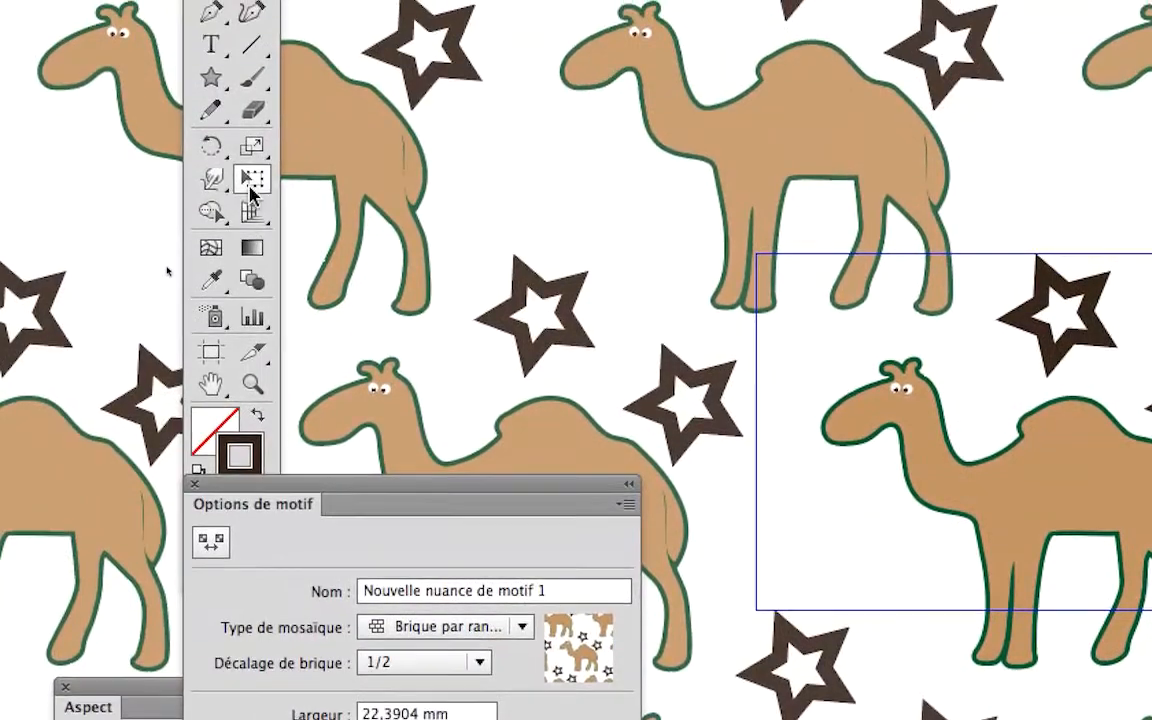
Step: Scale down the duplicated star above the camel's rump with Free Transform
{"action": "left_click", "coordinate": [249, 185]}
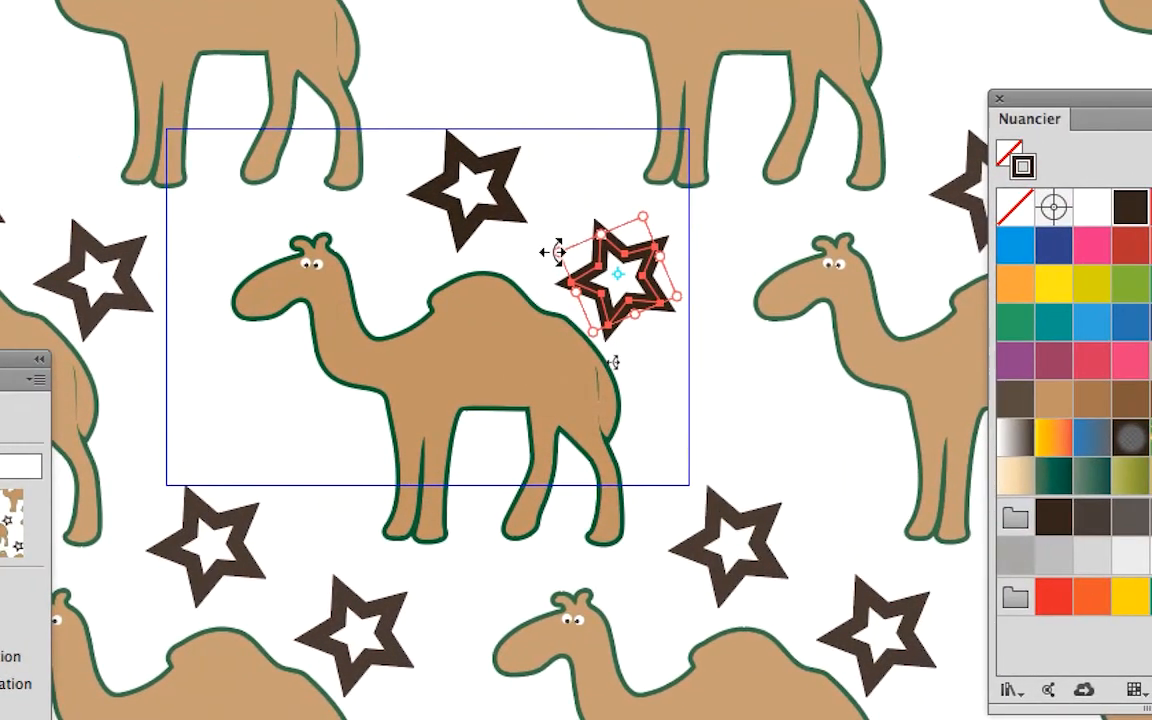
{"action": "mouse_move", "coordinate": [554, 252]}
{"action": "left_mouse_down"}
{"action": "mouse_move", "coordinate": [591, 267]}
{"action": "mouse_move", "coordinate": [554, 256]}
{"action": "left_mouse_up"}
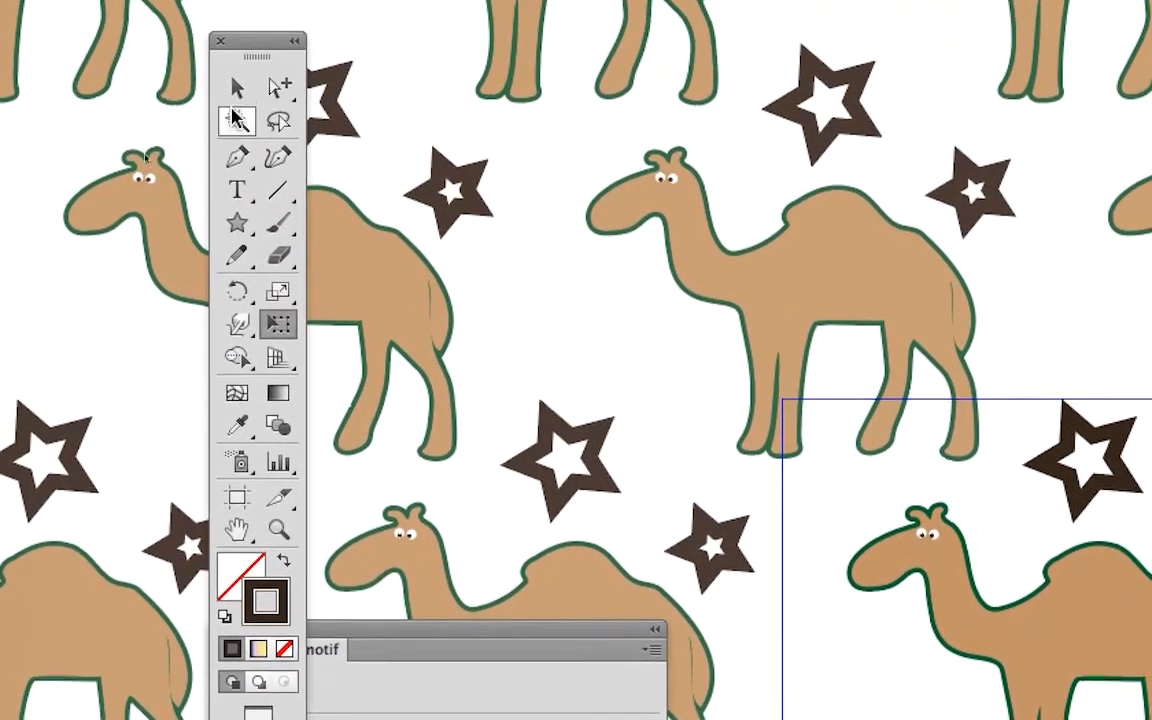
{"action": "left_click", "coordinate": [236, 100]}
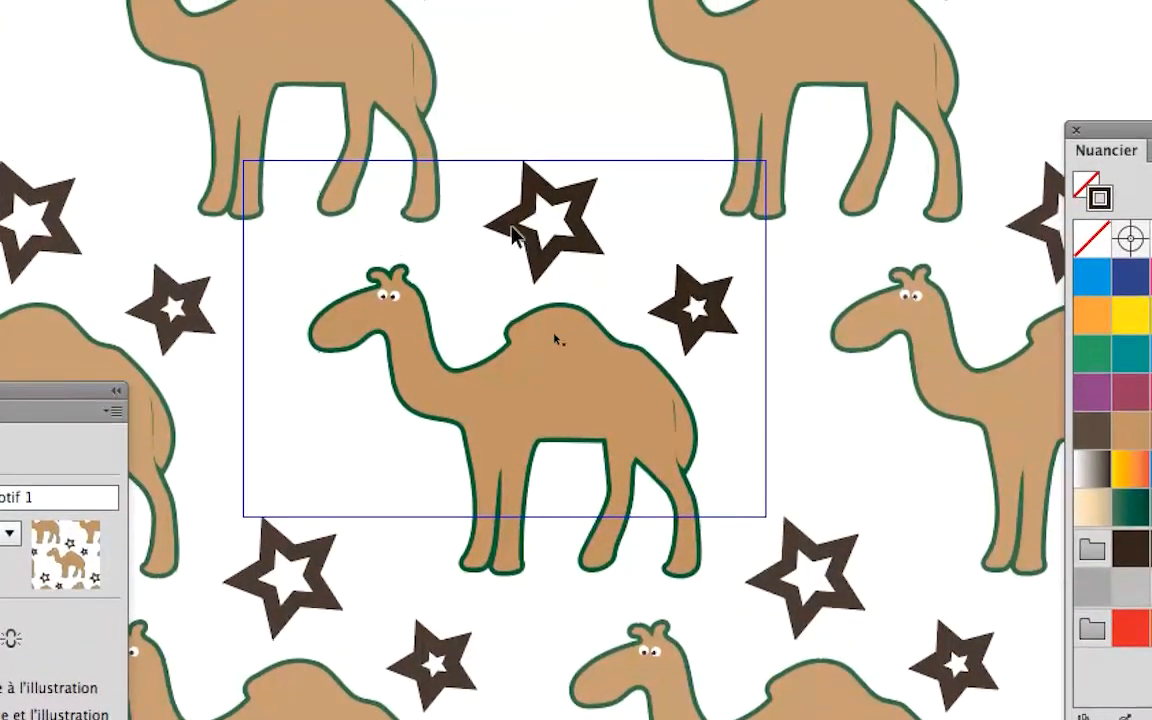
Step: Duplicate the original larger star to the space below the camel's head, inside the tile
{"action": "left_click", "coordinate": [512, 230]}
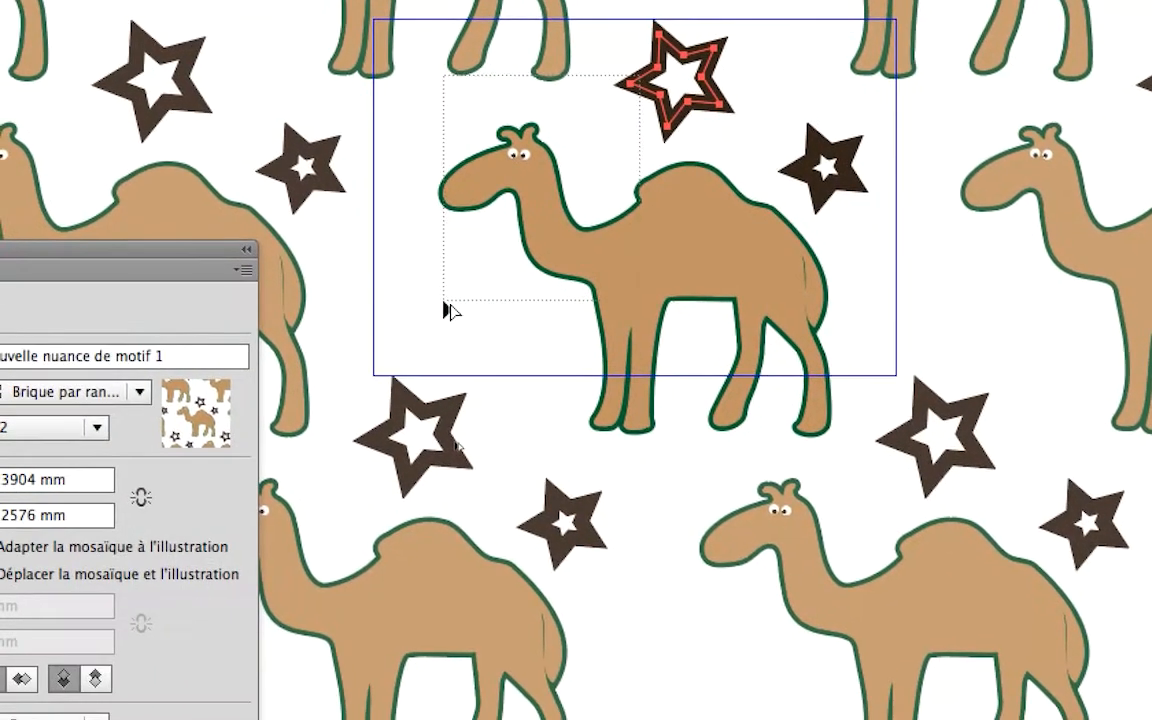
{"action": "left_click_drag", "start_coordinate": [450, 305], "coordinate": [444, 301]}
{"action": "left_click", "coordinate": [608, 155]}
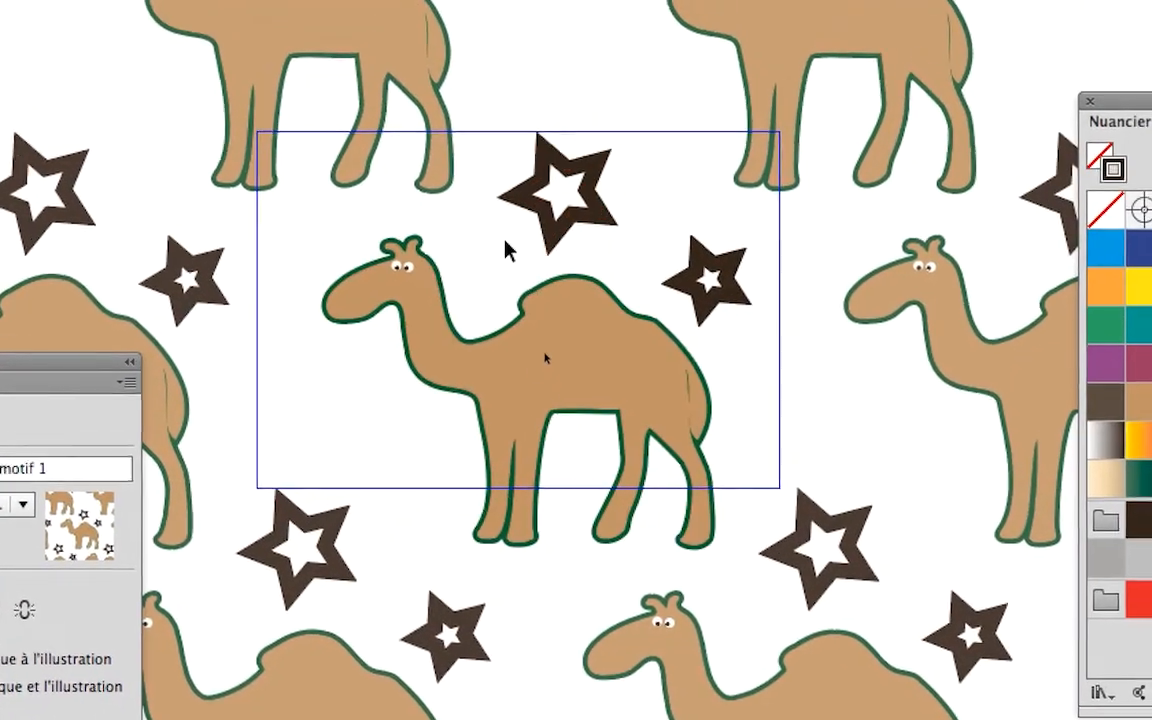
{"action": "left_click", "coordinate": [518, 232]}
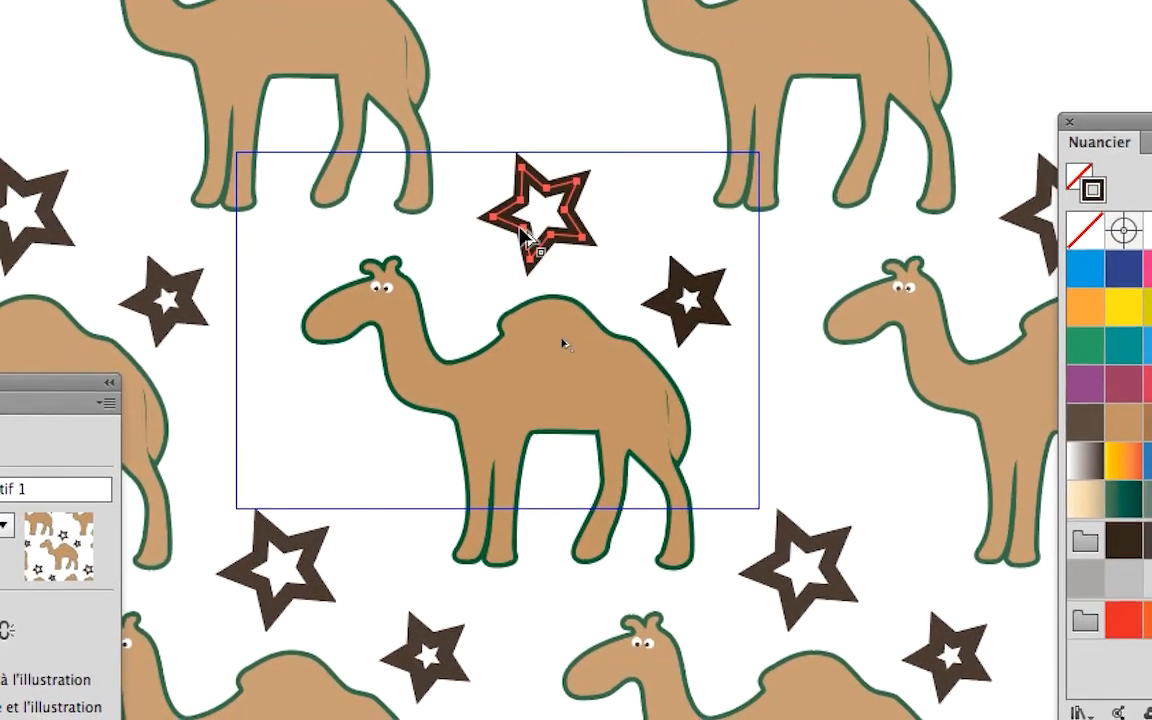
{"action": "left_click_drag", "start_coordinate": [520, 232], "coordinate": [314, 430]}
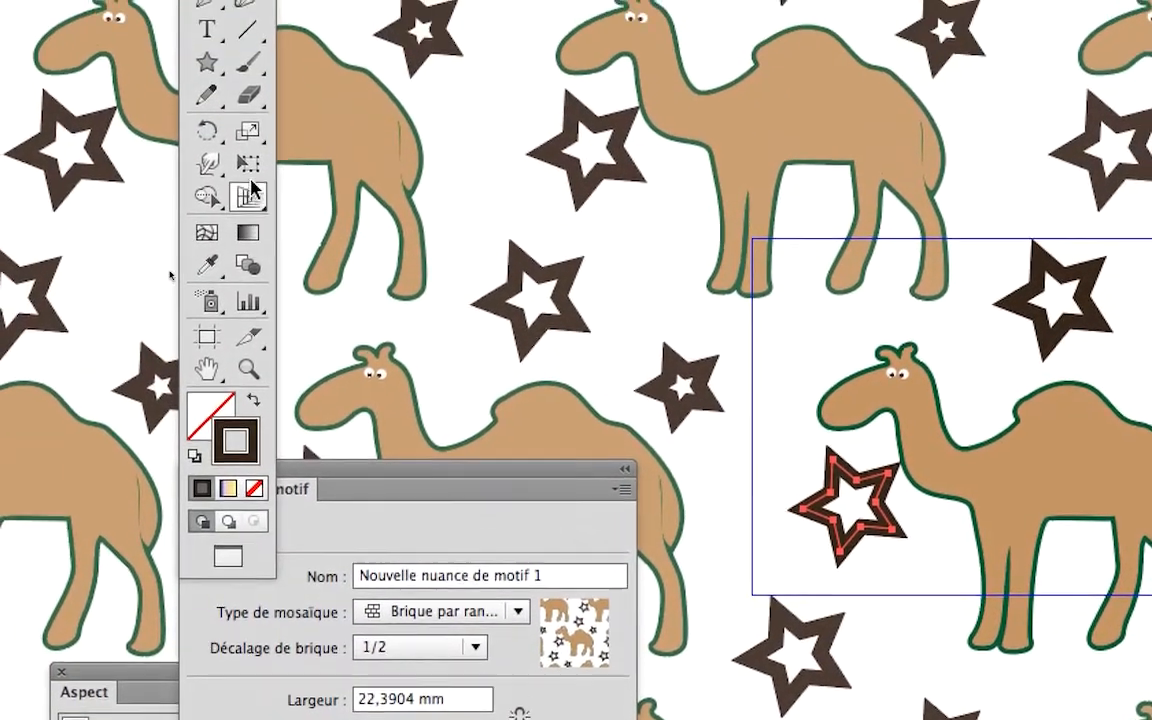
Step: Enlarge the star below the camel's head with Free Transform until it overlaps the camel's muzzle and neck
{"action": "left_click", "coordinate": [250, 172]}
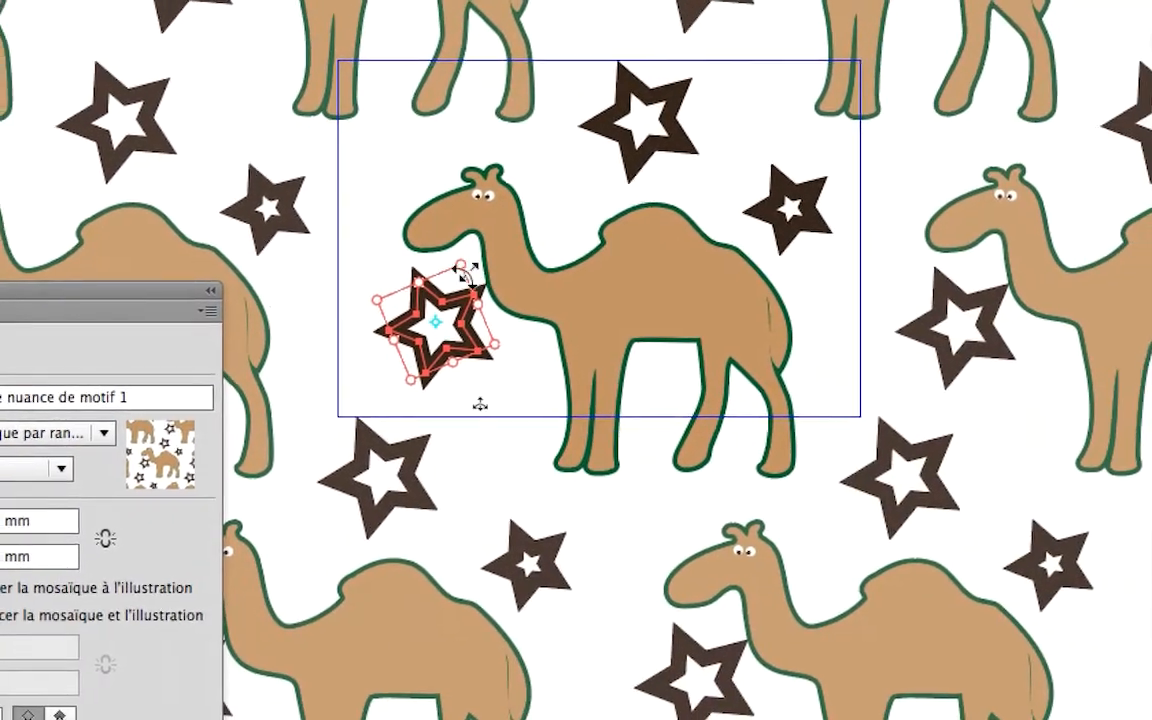
{"action": "left_click_drag", "start_coordinate": [463, 270], "coordinate": [485, 260]}
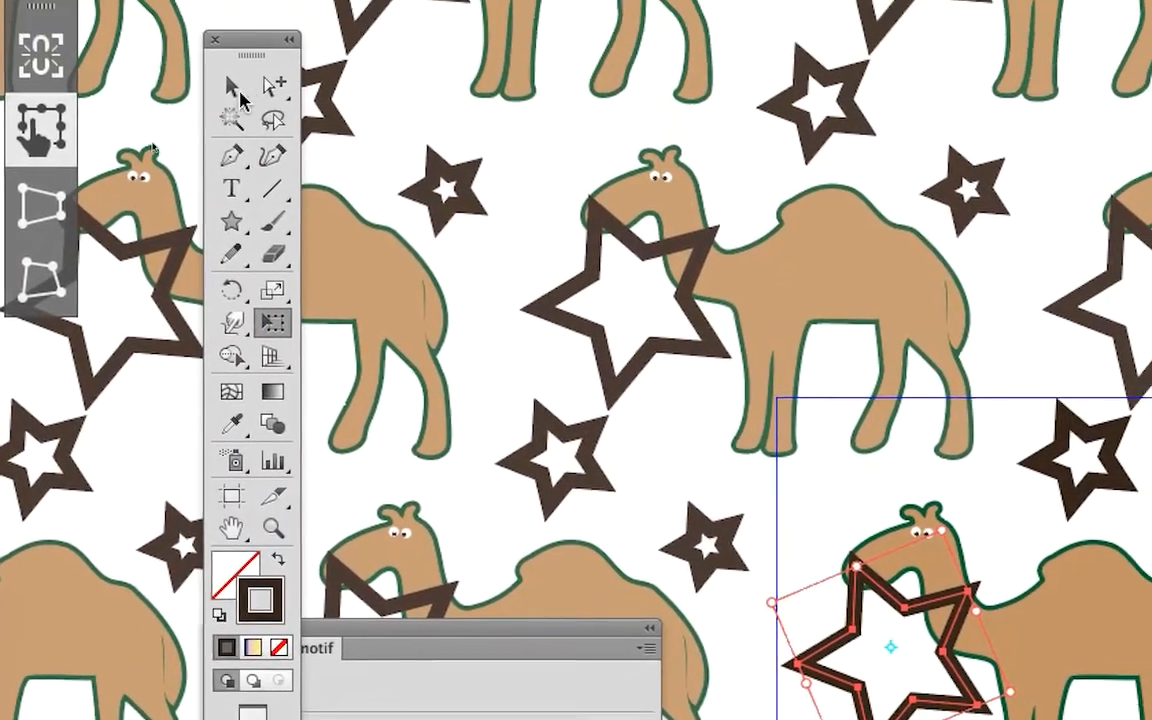
{"action": "left_click", "coordinate": [234, 94]}
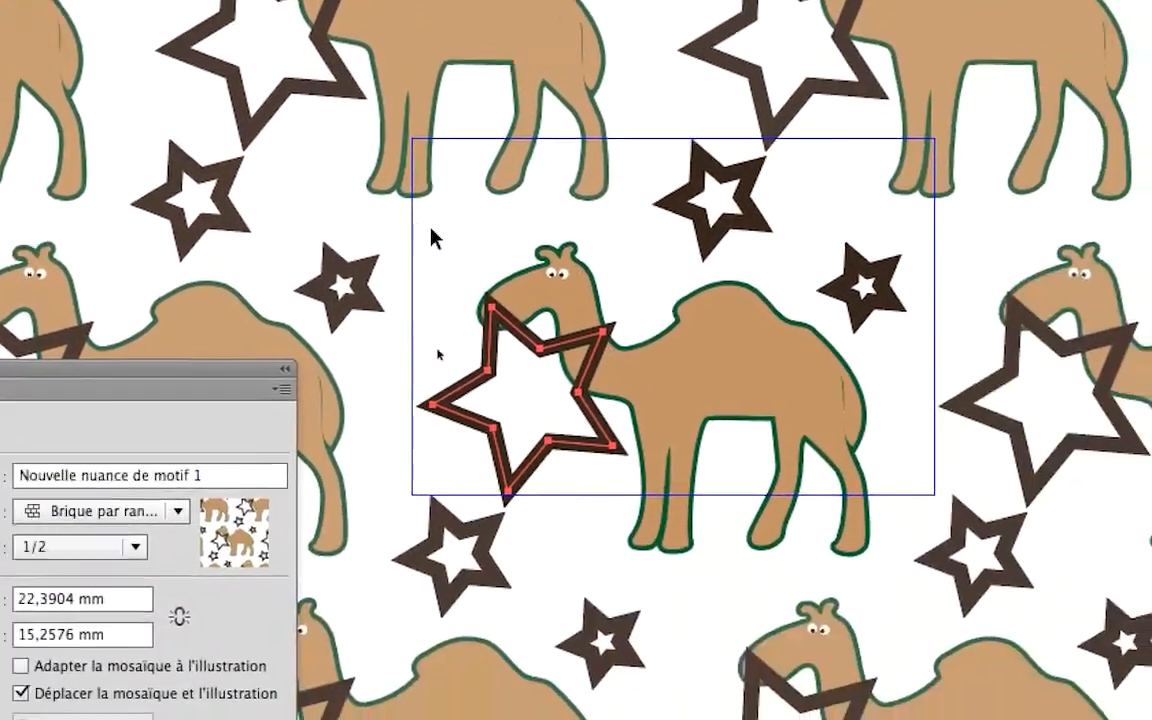
{"action": "left_click", "coordinate": [432, 237]}
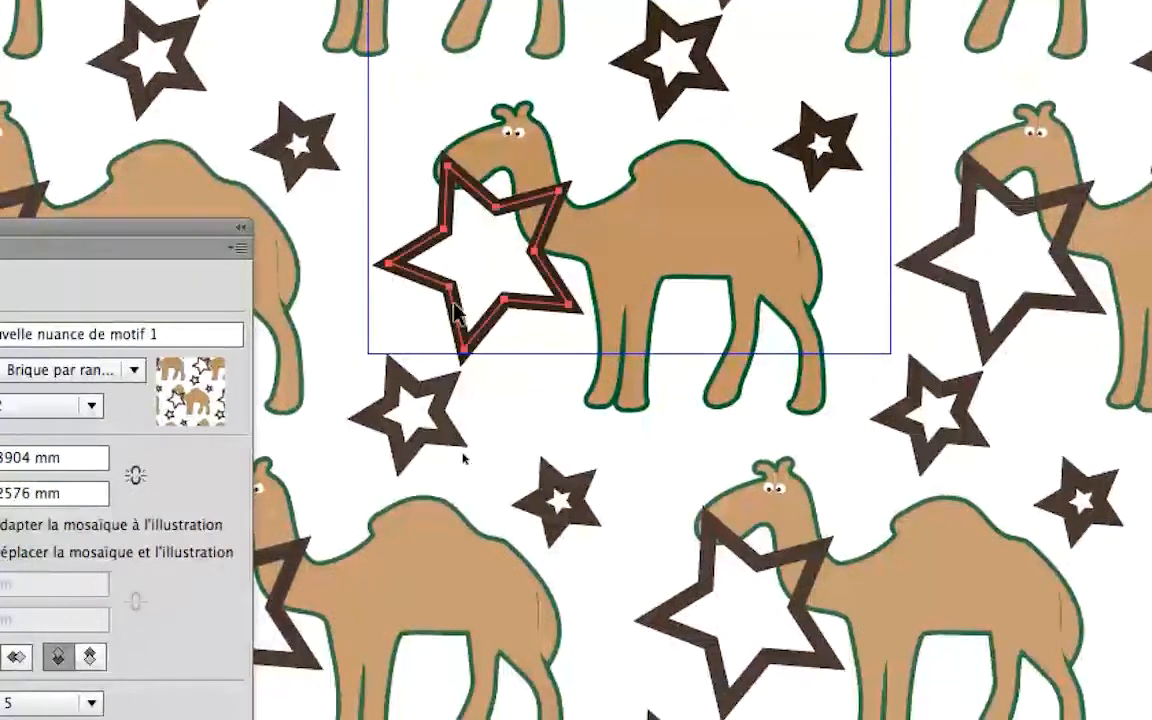
Step: Move the large star onto the camel's hump, the medium star toward the head, and the small star farther out beyond the rump
{"action": "left_click_drag", "start_coordinate": [452, 312], "coordinate": [535, 290]}
{"action": "left_click", "coordinate": [514, 114]}
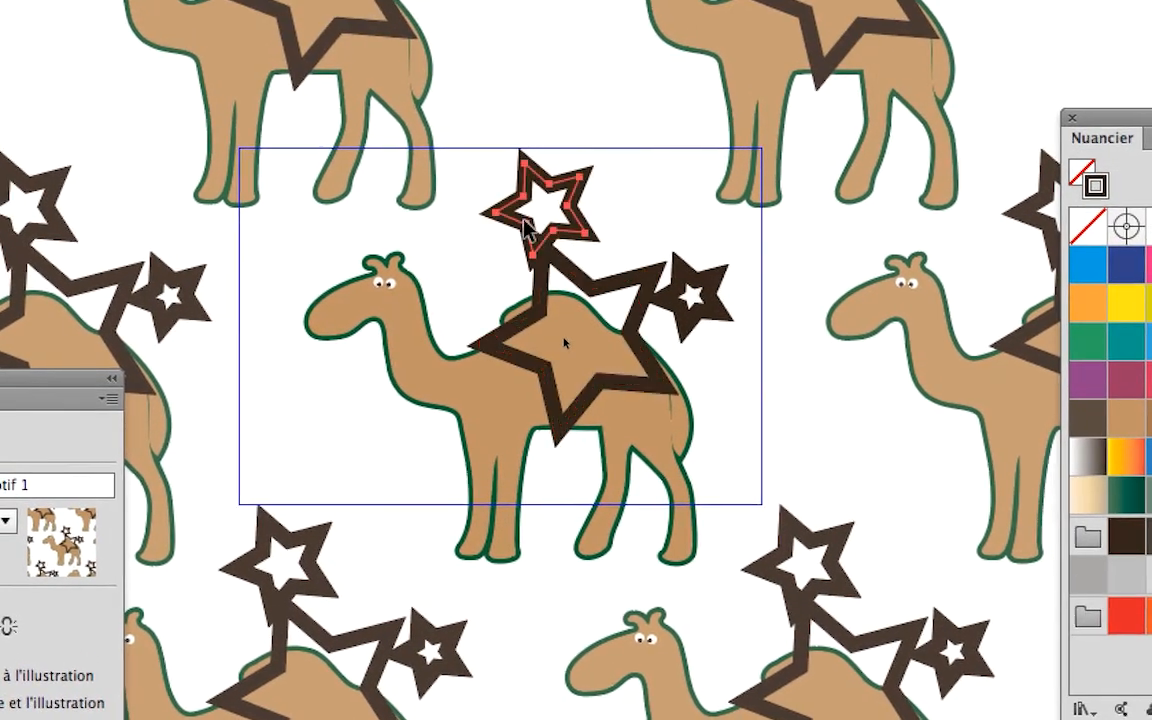
{"action": "left_click_drag", "start_coordinate": [525, 228], "coordinate": [488, 229]}
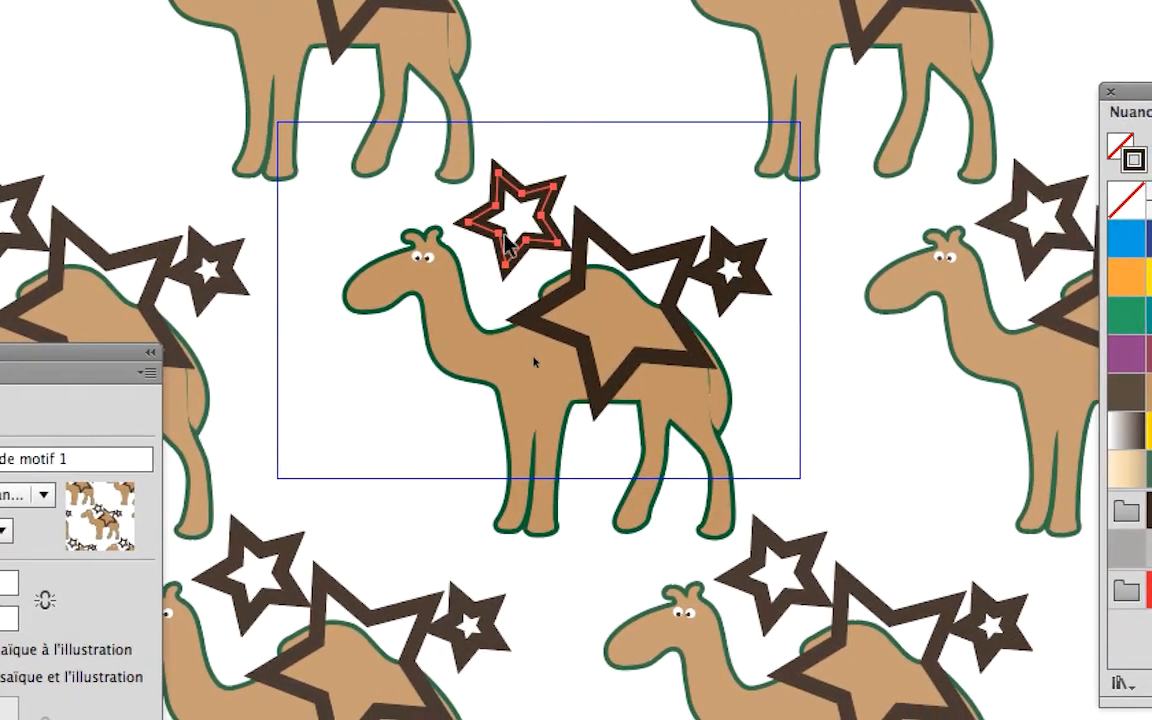
{"action": "left_click", "coordinate": [655, 196]}
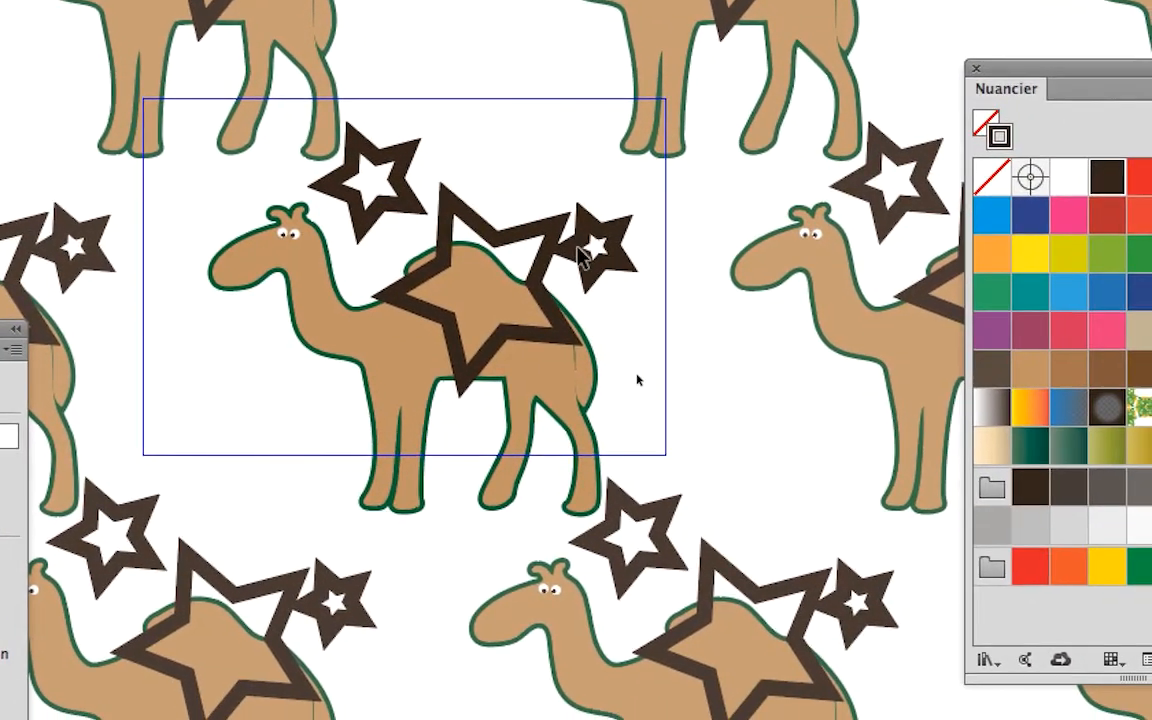
{"action": "left_click_drag", "start_coordinate": [579, 248], "coordinate": [602, 271]}
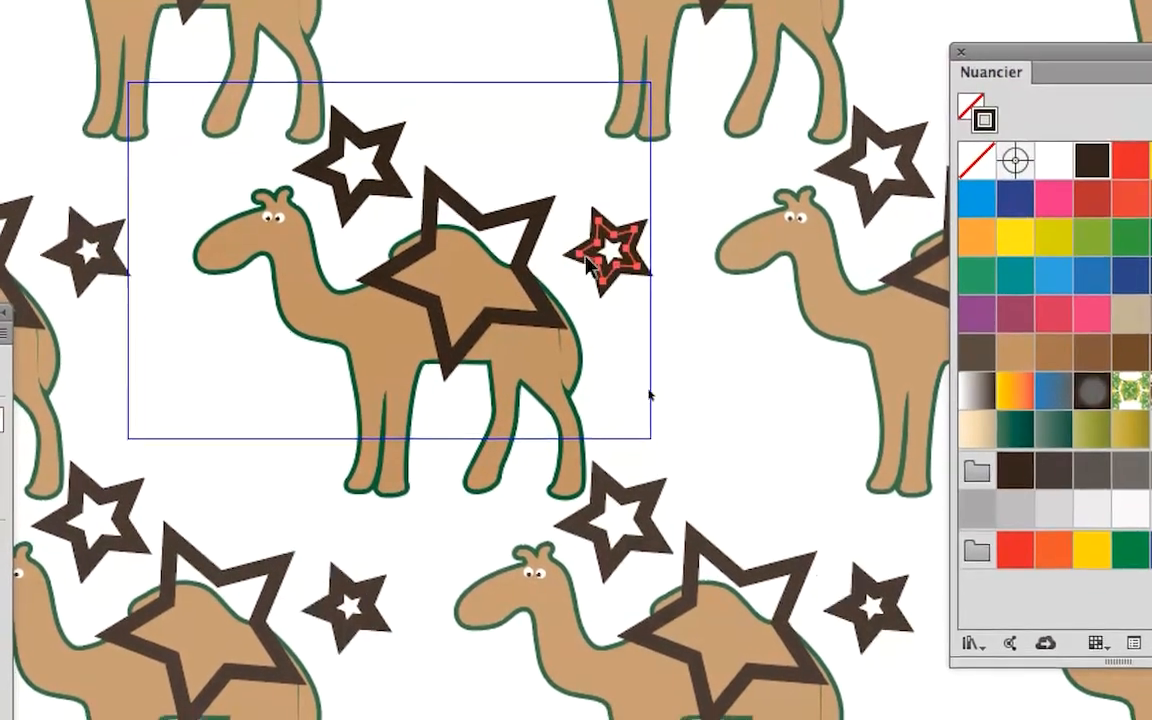
{"action": "left_click", "coordinate": [591, 328]}
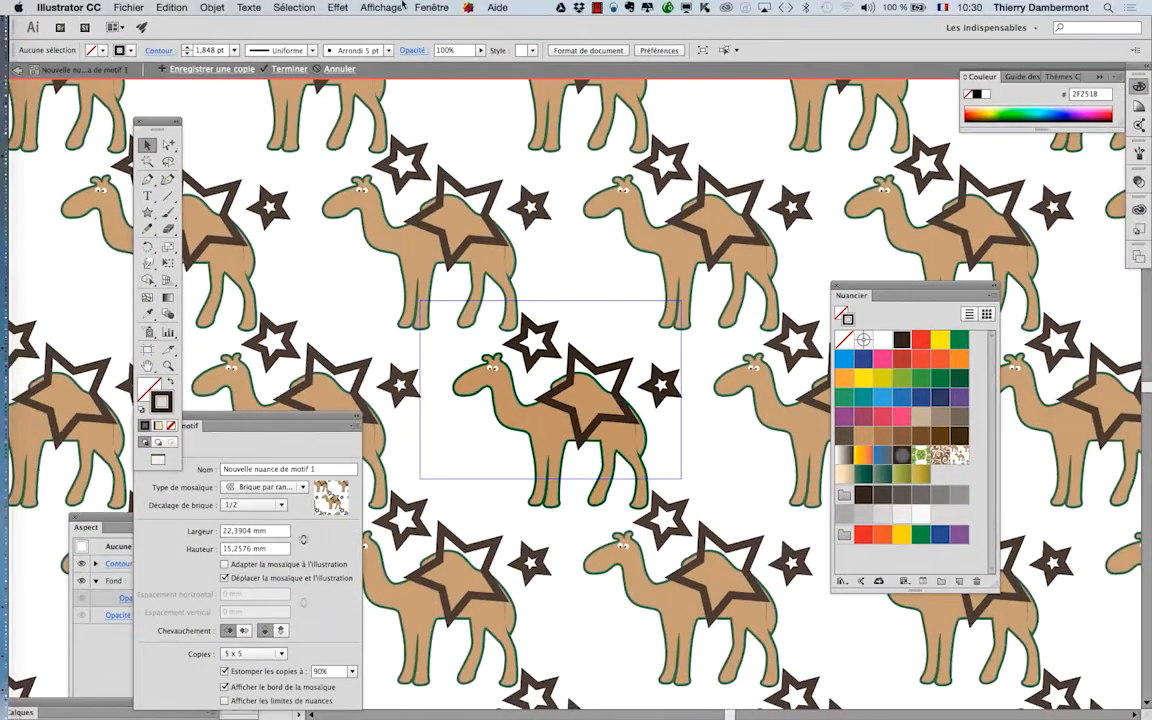
Step: Show the Layers list (Calques), expand the pattern's contents and enlarge the list so that its objects and names are readable
{"action": "left_click", "coordinate": [432, 7]}
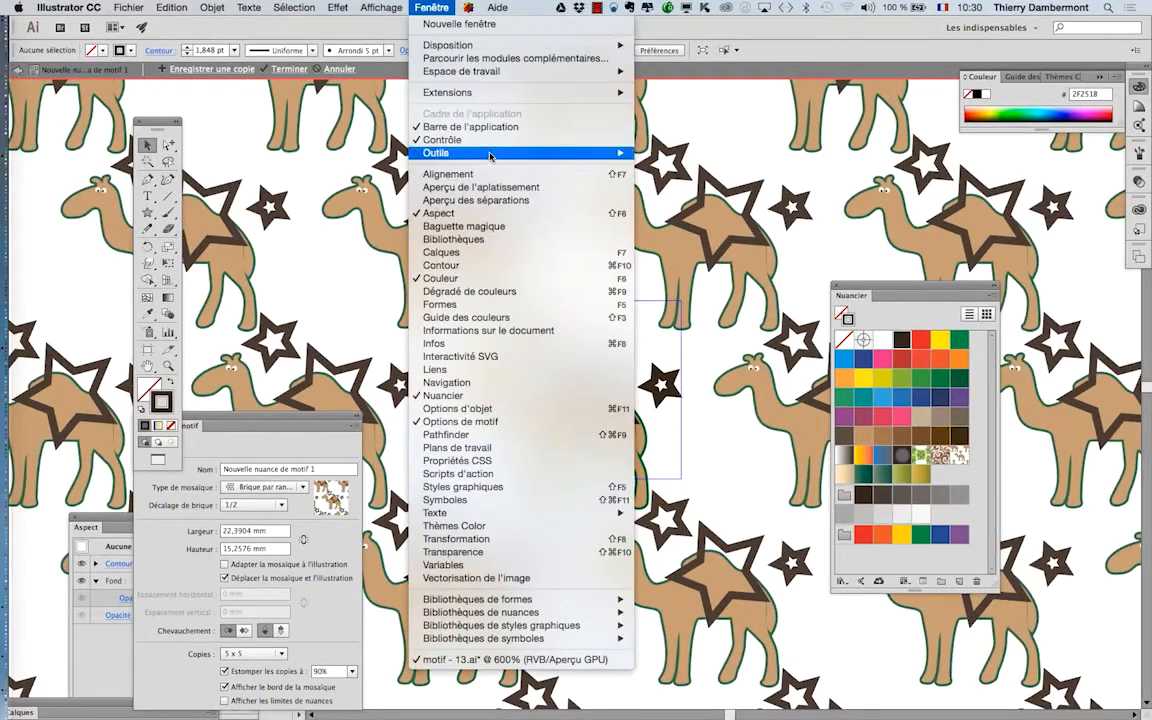
{"action": "left_click", "coordinate": [496, 253]}
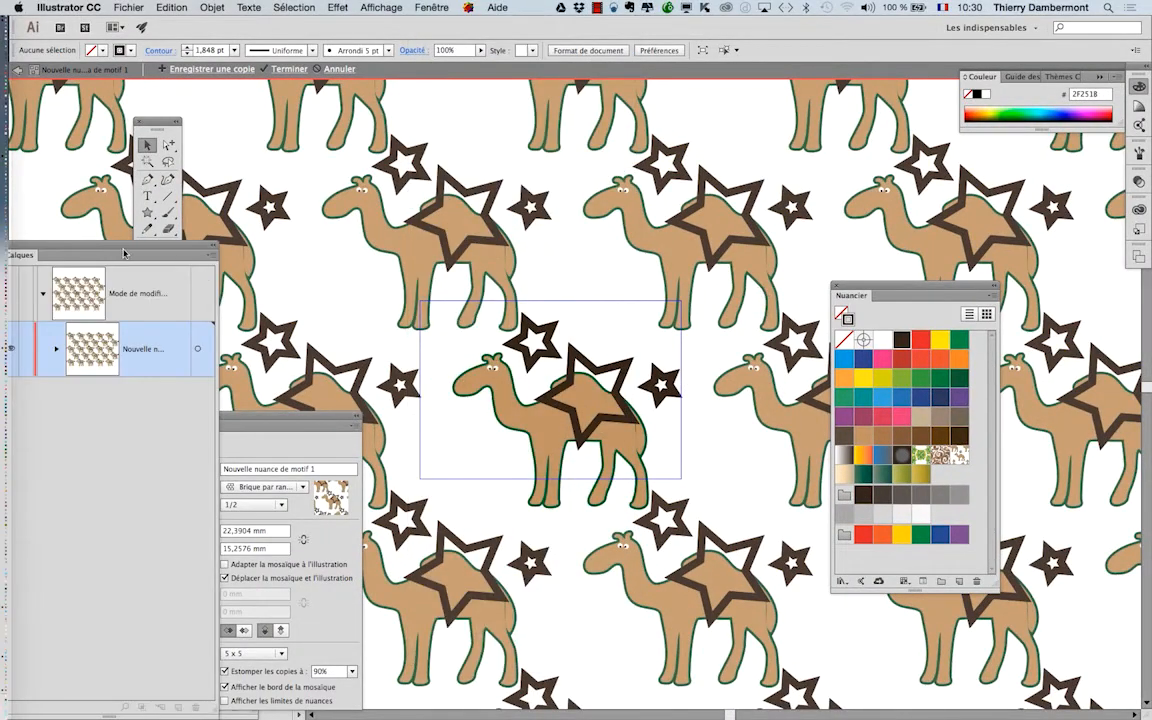
{"action": "left_click_drag", "start_coordinate": [124, 253], "coordinate": [750, 144]}
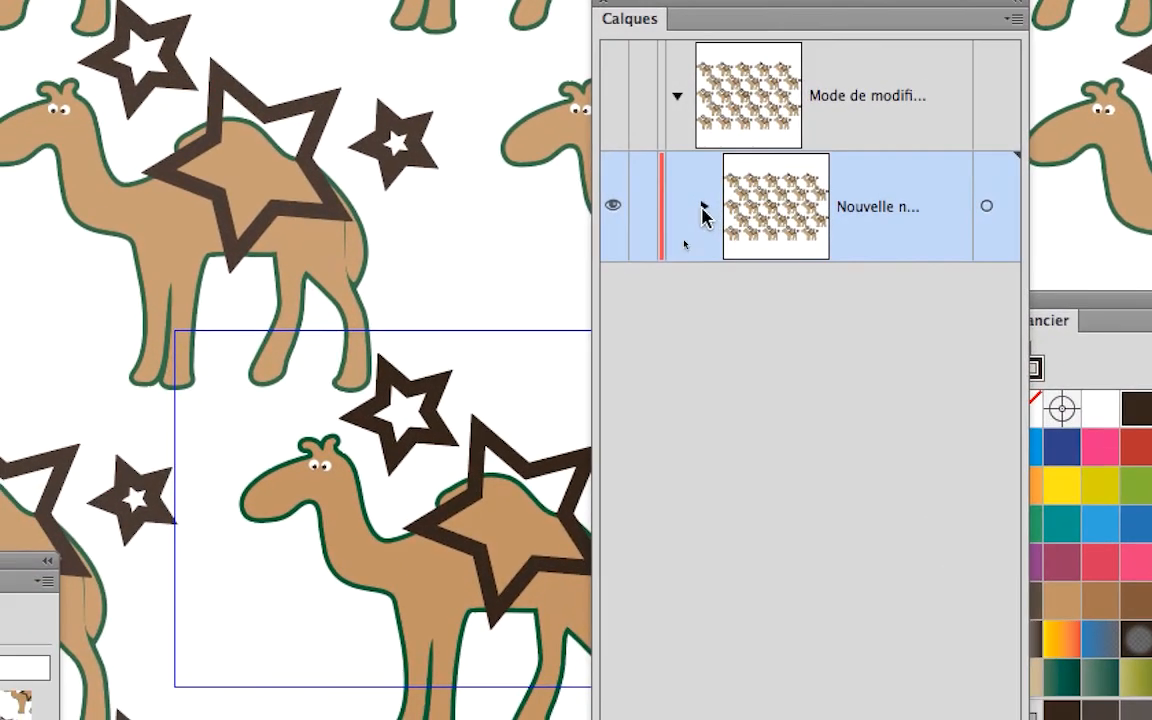
{"action": "left_click", "coordinate": [678, 250]}
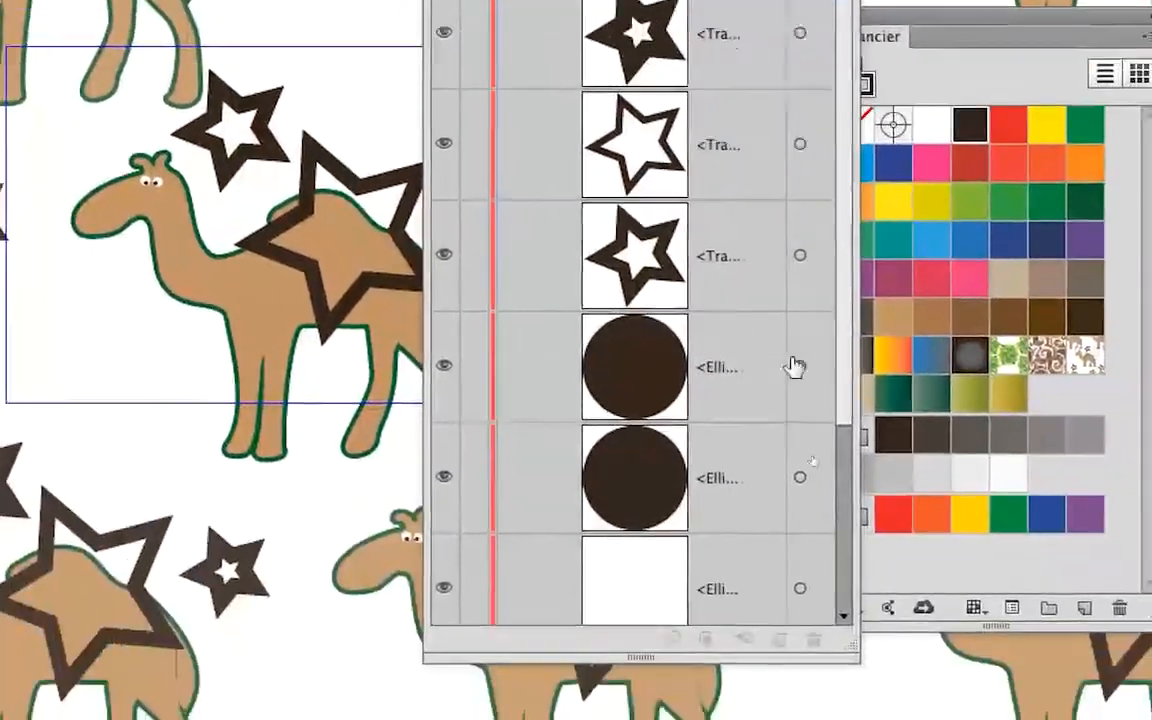
{"action": "scroll", "coordinate": [952, 648], "scroll_direction": "down", "scroll_amount": 3}
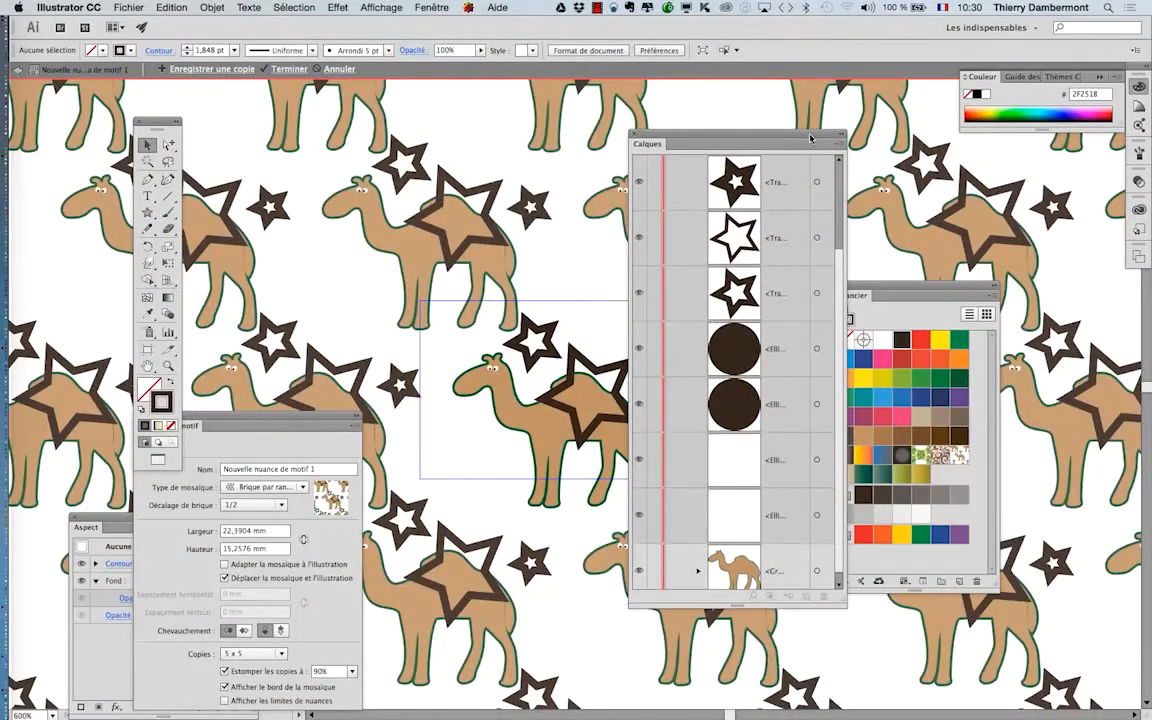
{"action": "left_click_drag", "start_coordinate": [810, 137], "coordinate": [837, 90]}
{"action": "left_click_drag", "start_coordinate": [869, 549], "coordinate": [1005, 632]}
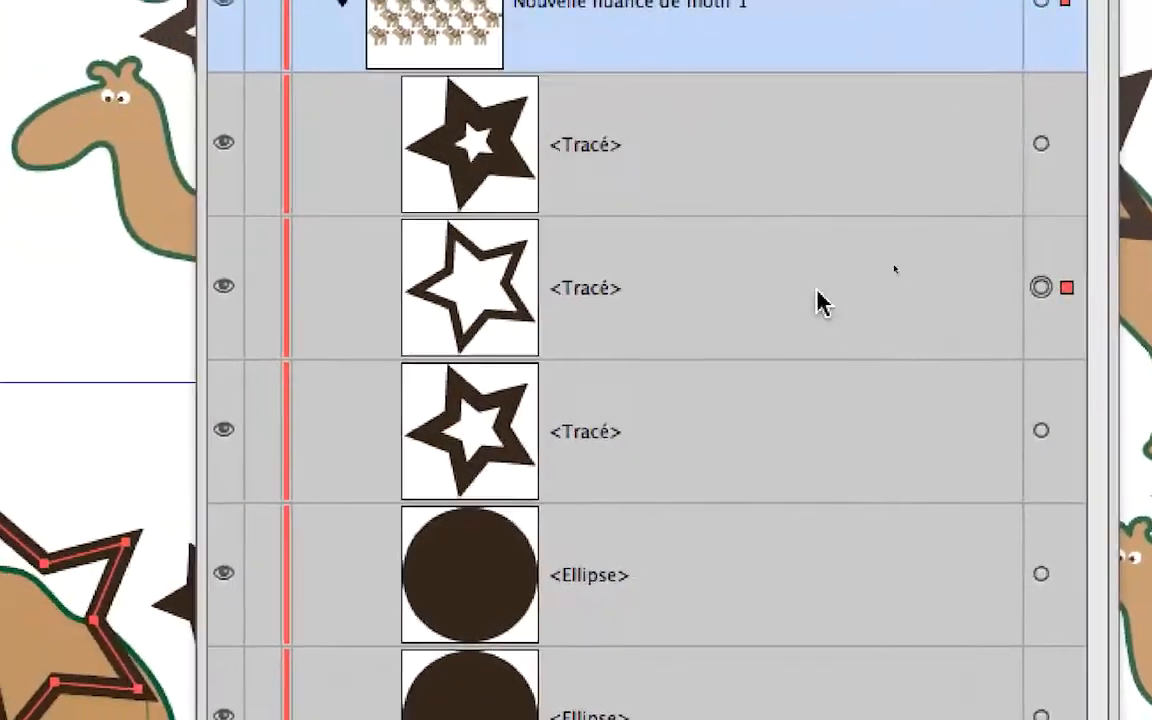
Step: Reorder the large star's path below the camel group in the layer stack, and place the Layers list clear of the pattern tile
{"action": "left_click", "coordinate": [630, 296]}
{"action": "left_click_drag", "start_coordinate": [630, 296], "coordinate": [618, 554]}
{"action": "left_click_drag", "start_coordinate": [808, 376], "coordinate": [812, 560]}
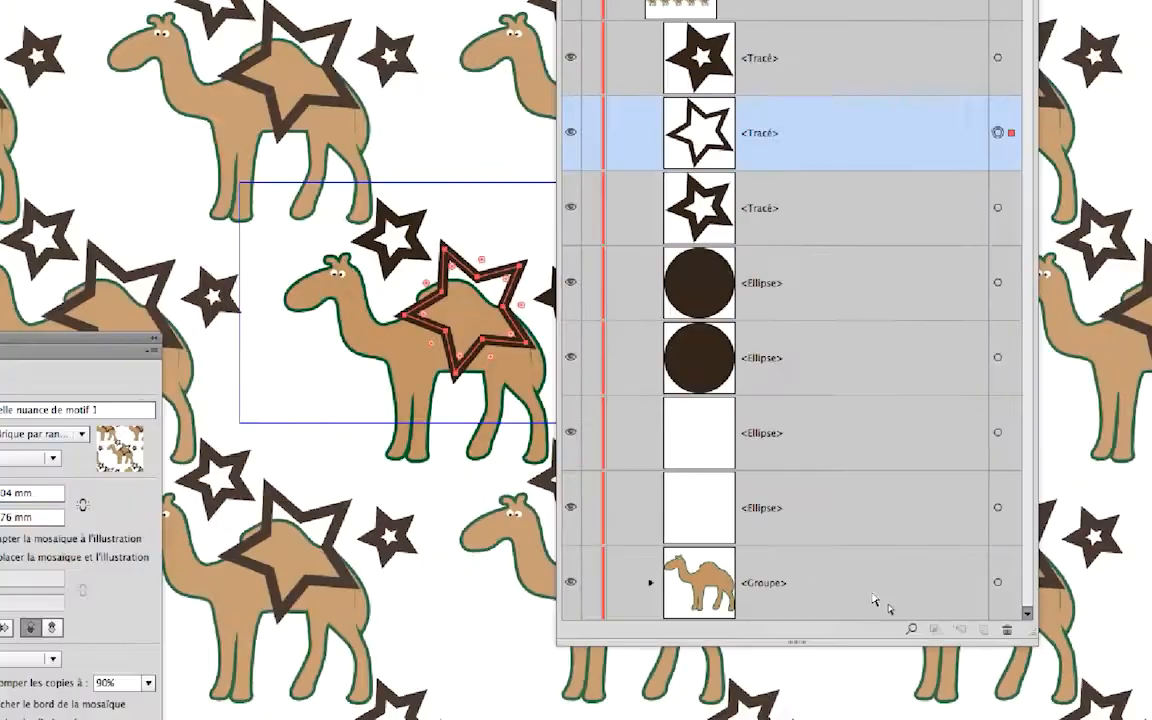
{"action": "left_click_drag", "start_coordinate": [763, 148], "coordinate": [786, 616]}
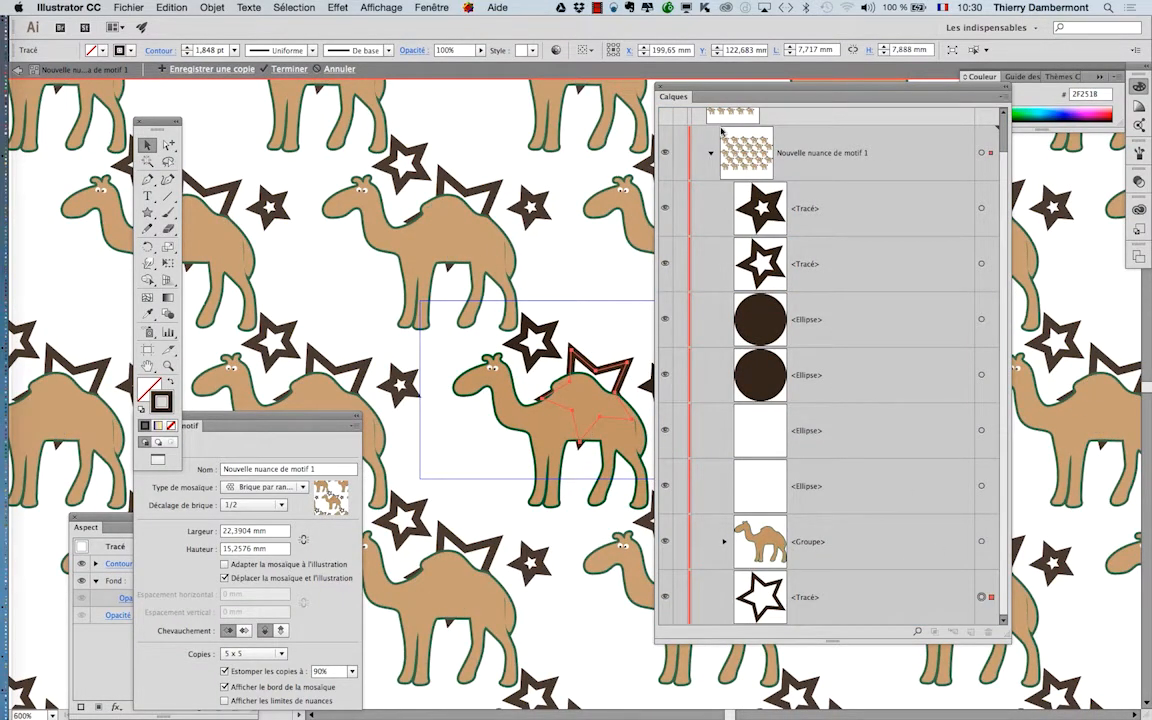
{"action": "left_click_drag", "start_coordinate": [715, 96], "coordinate": [842, 118]}
Step: Raise the large star above the camel's hump and rotate it with Free Transform until one point faces straight up
{"action": "key", "text": "super+equal"}
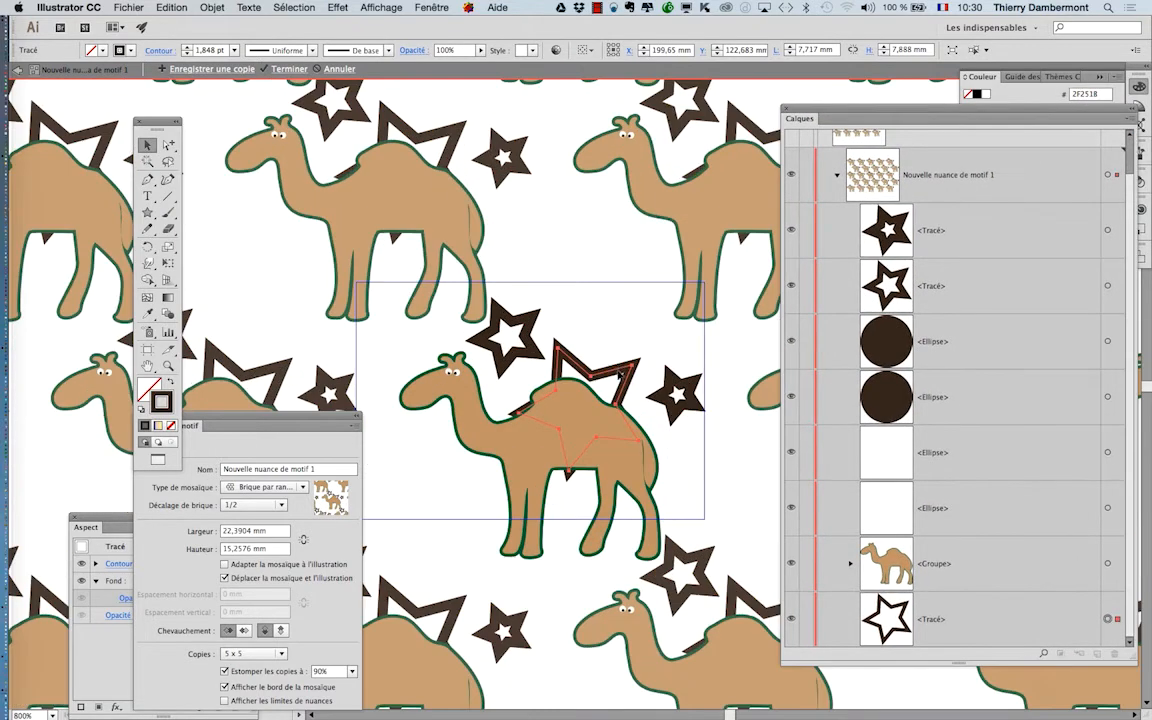
{"action": "left_click_drag", "start_coordinate": [615, 377], "coordinate": [637, 326]}
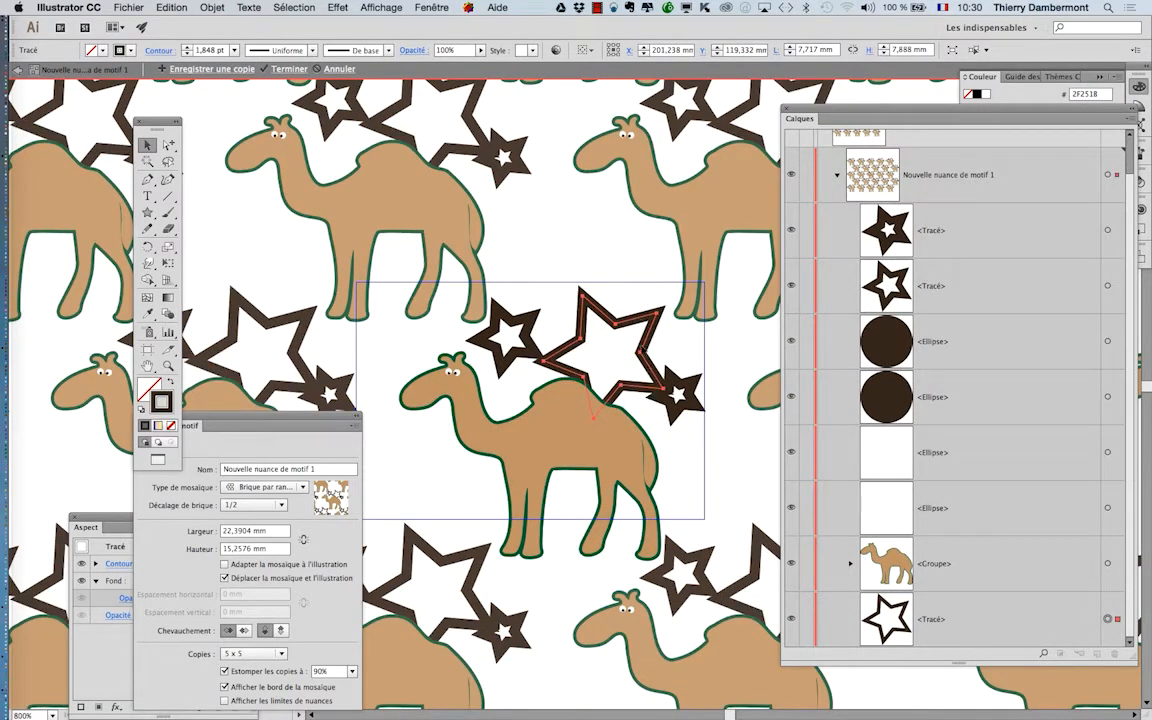
{"action": "left_click", "coordinate": [168, 263]}
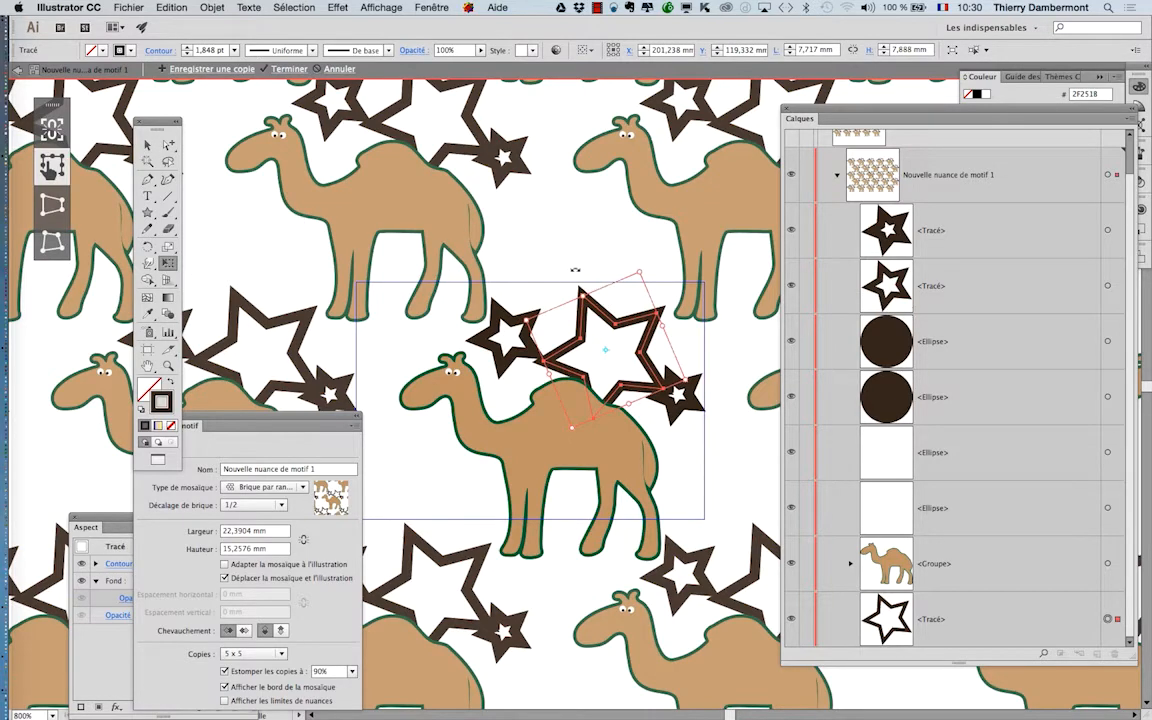
{"action": "left_click_drag", "start_coordinate": [575, 269], "coordinate": [516, 306]}
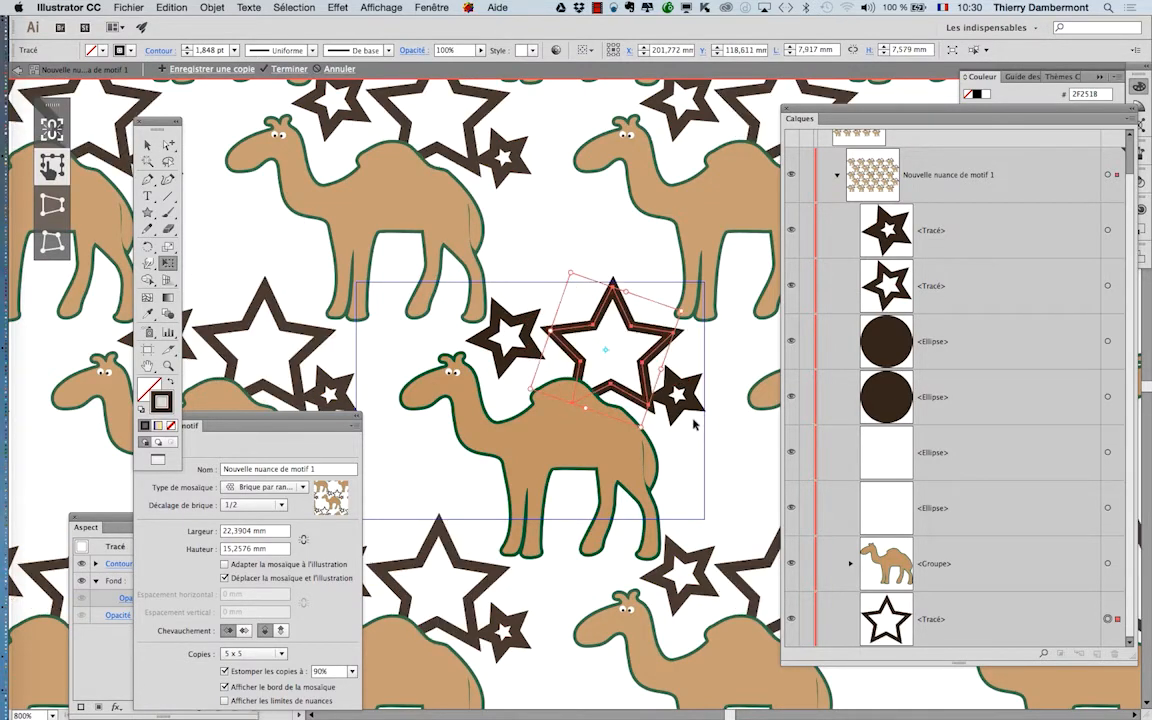
Step: Shift the small star slightly down beside the rump and the medium star down between the camel's head and hump
{"action": "left_click", "coordinate": [686, 405], "text": "super"}
{"action": "left_click_drag", "start_coordinate": [686, 405], "coordinate": [694, 425]}
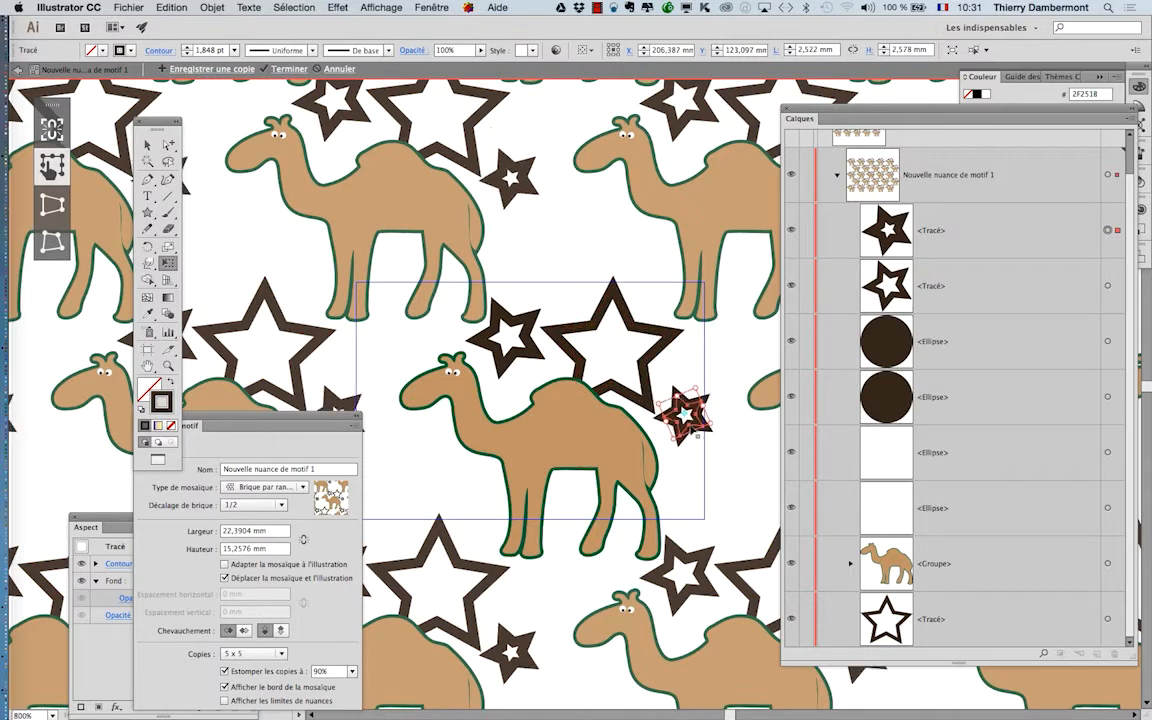
{"action": "left_click", "coordinate": [522, 360], "text": "super"}
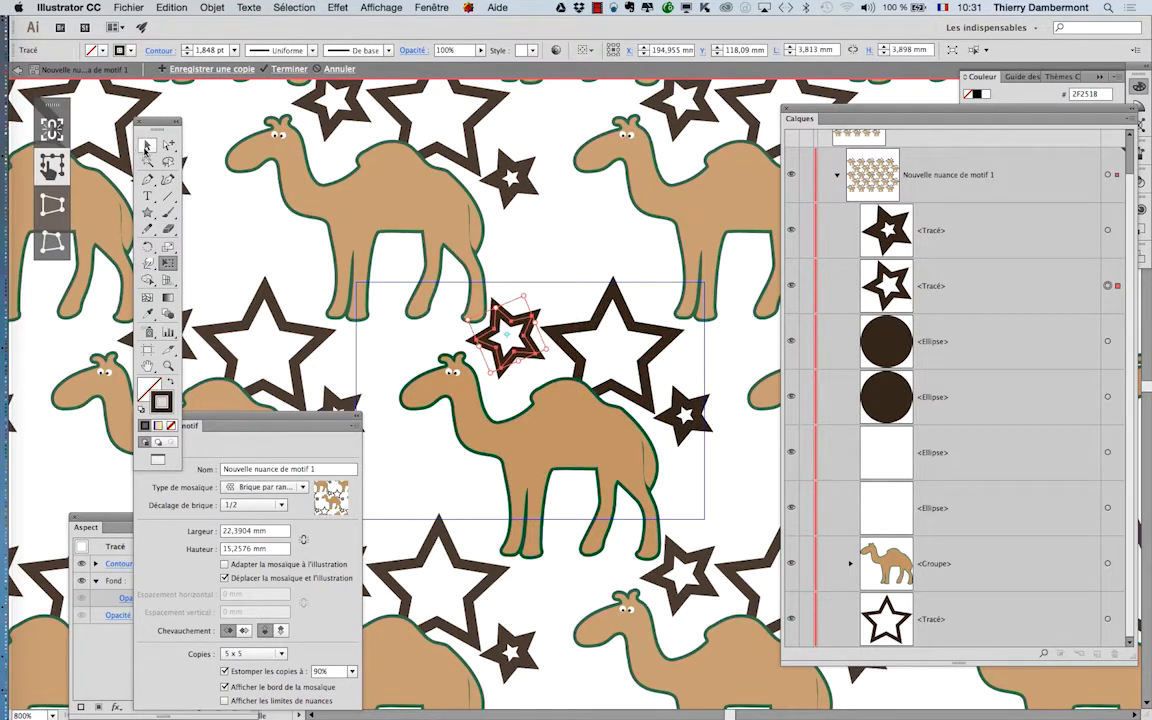
{"action": "left_click", "coordinate": [147, 146]}
{"action": "left_click_drag", "start_coordinate": [524, 357], "coordinate": [527, 374]}
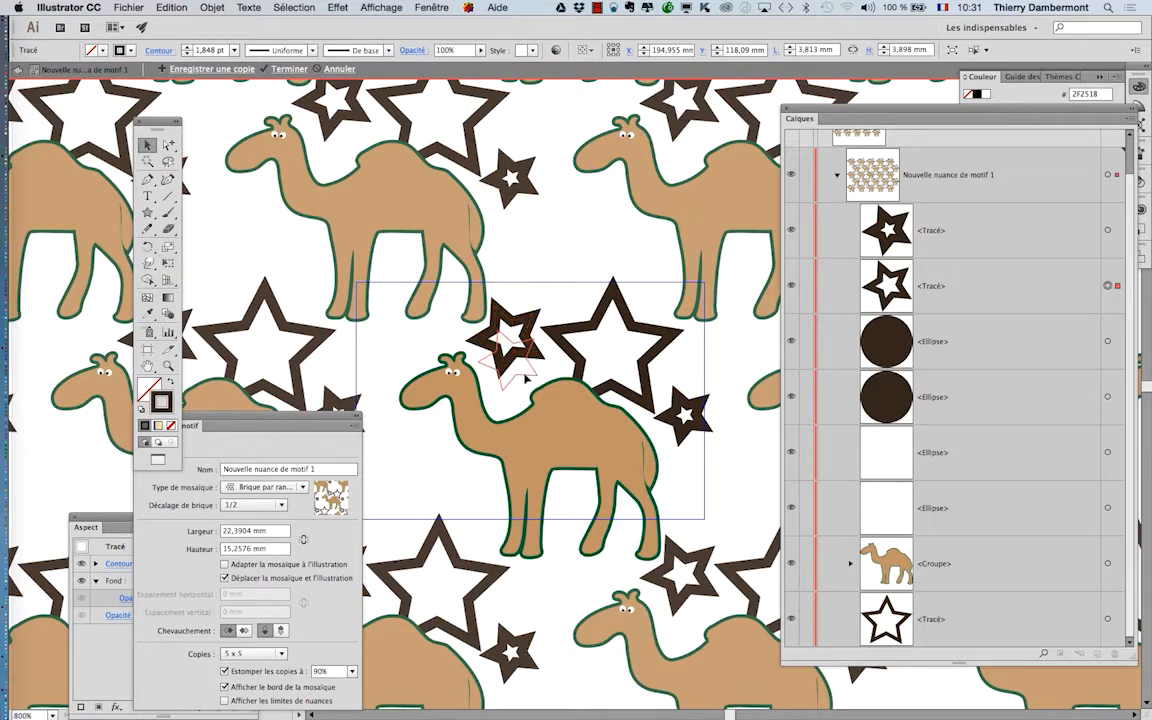
Step: Exit pattern editing mode and return to the document's filled shapes
{"action": "scroll", "coordinate": [585, 450], "scroll_direction": "down", "scroll_amount": 2}
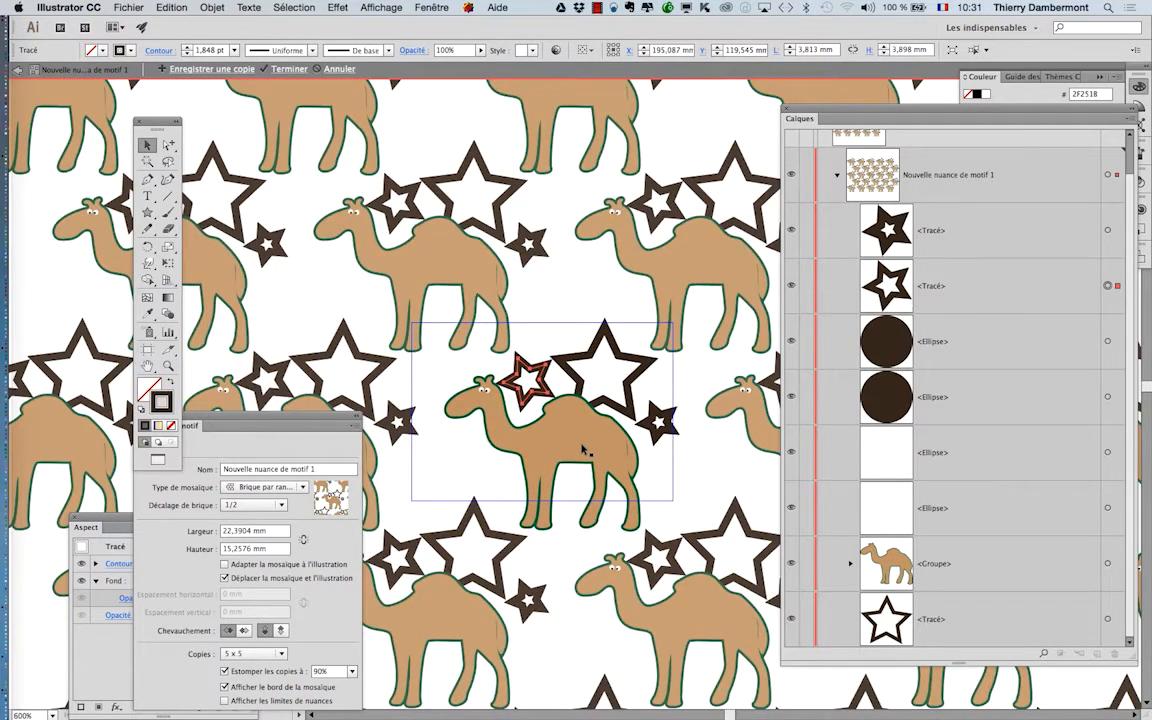
{"action": "scroll", "coordinate": [585, 450], "scroll_direction": "down", "scroll_amount": 1}
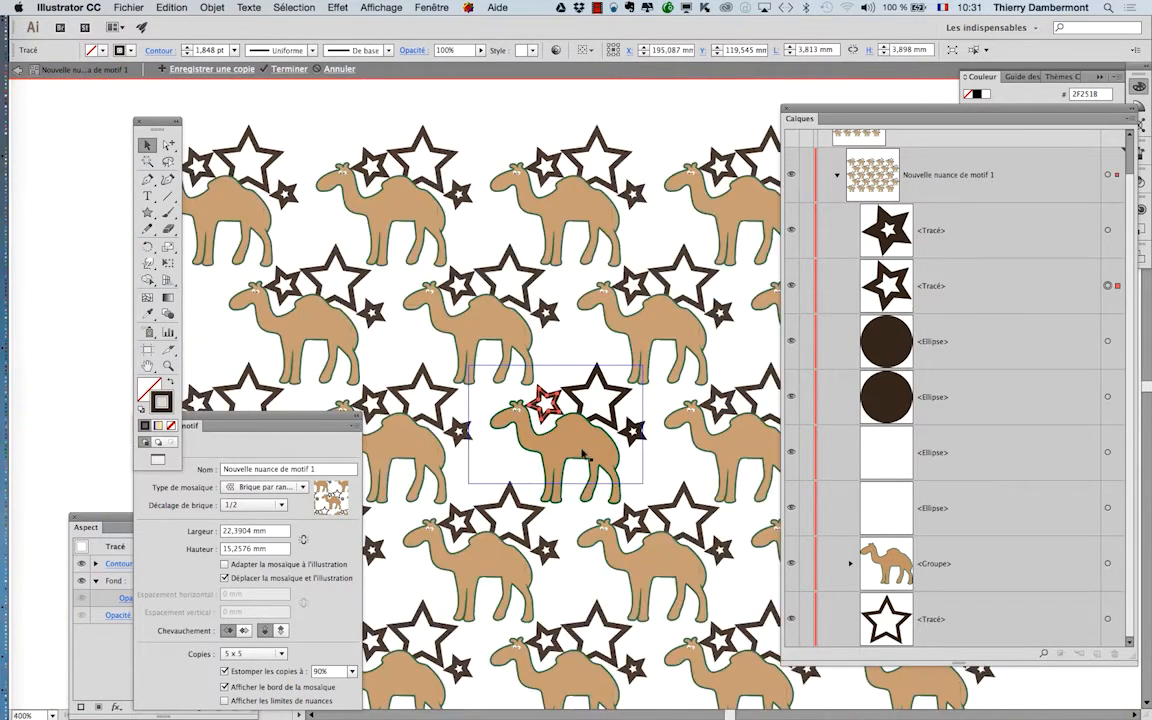
{"action": "left_click", "coordinate": [19, 71]}
{"action": "scroll", "coordinate": [651, 478], "scroll_direction": "down", "scroll_amount": 2}
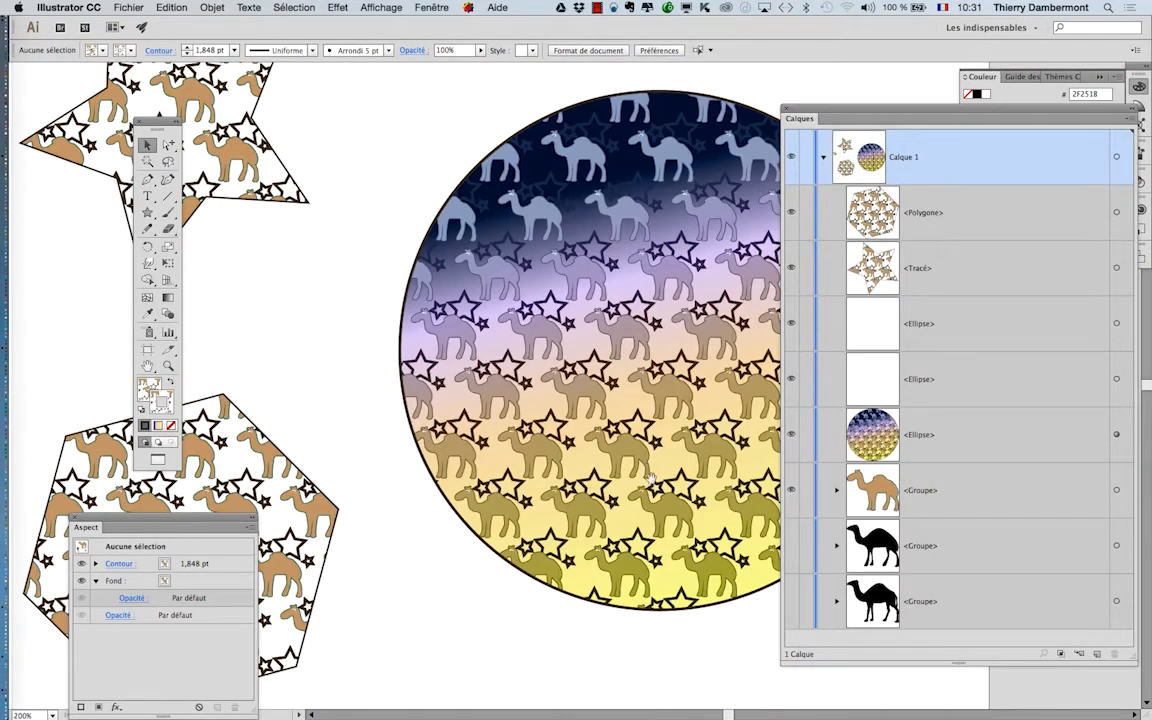
Step: Examine the edited camel and star pattern inside the gradient-coloured circle, both up close and as a whole
{"action": "scroll", "coordinate": [650, 478], "scroll_direction": "down", "scroll_amount": 3}
{"action": "scroll", "coordinate": [650, 478], "scroll_direction": "right", "scroll_amount": 3}
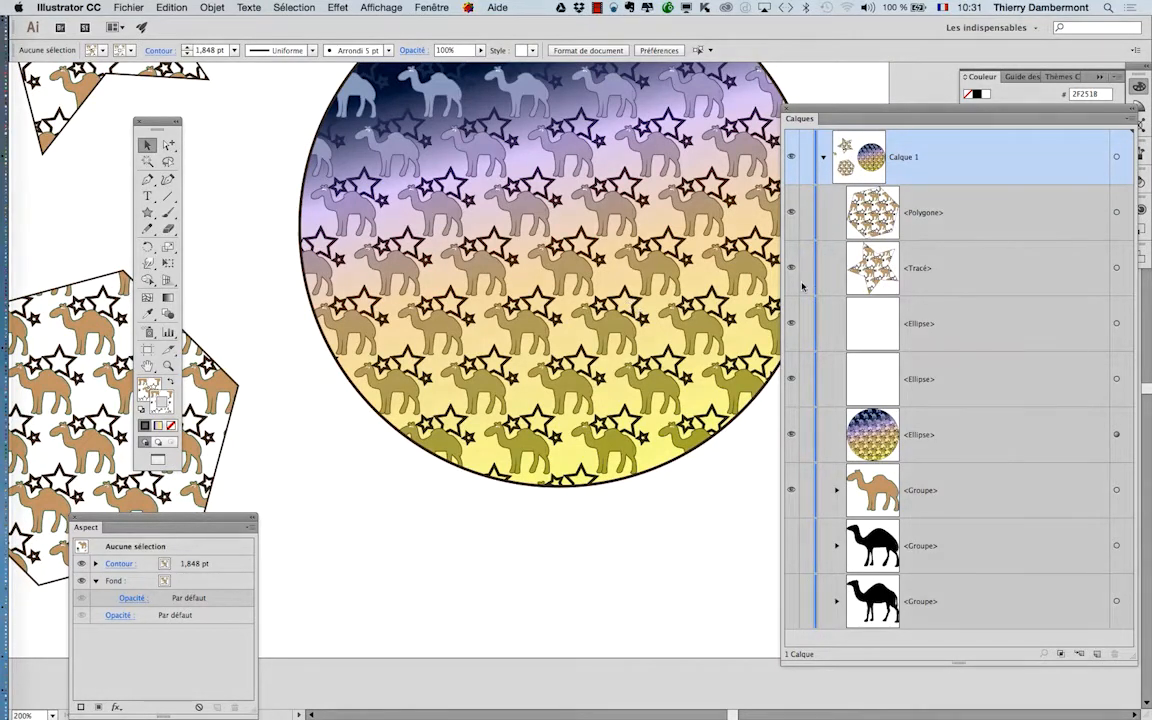
{"action": "left_click_drag", "start_coordinate": [640, 265], "coordinate": [582, 320]}
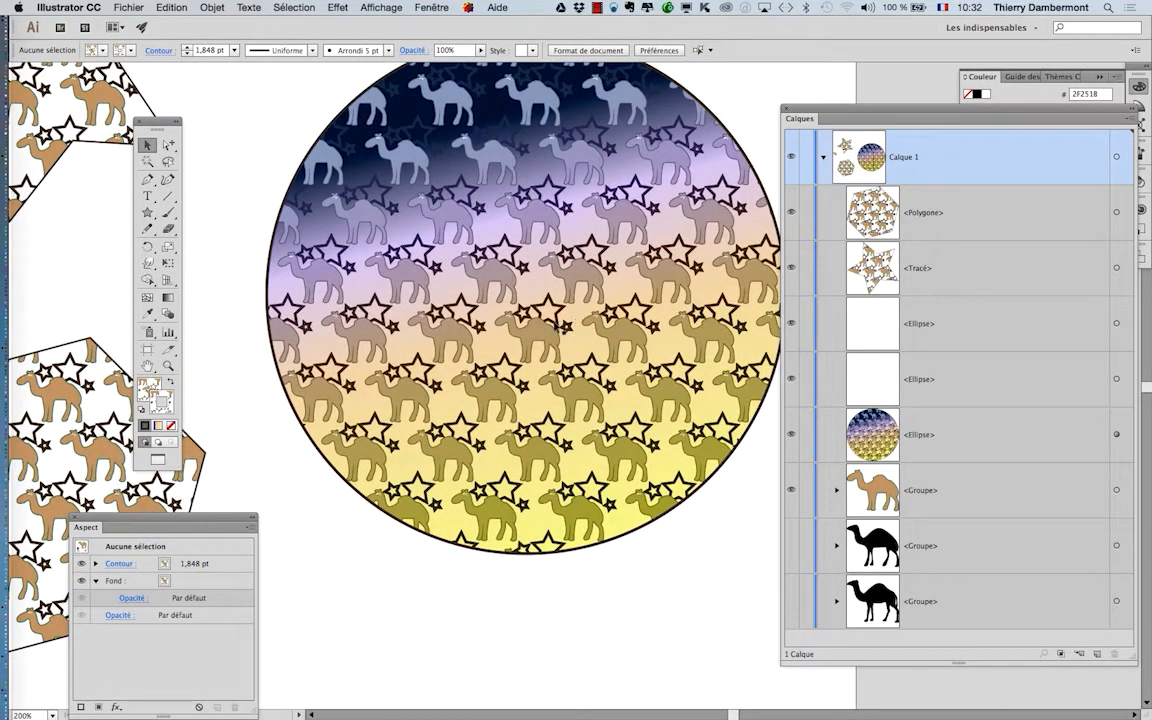
{"action": "scroll", "coordinate": [556, 323], "scroll_direction": "up", "scroll_amount": 1}
{"action": "scroll", "coordinate": [445, 255], "scroll_direction": "up", "scroll_amount": 4}
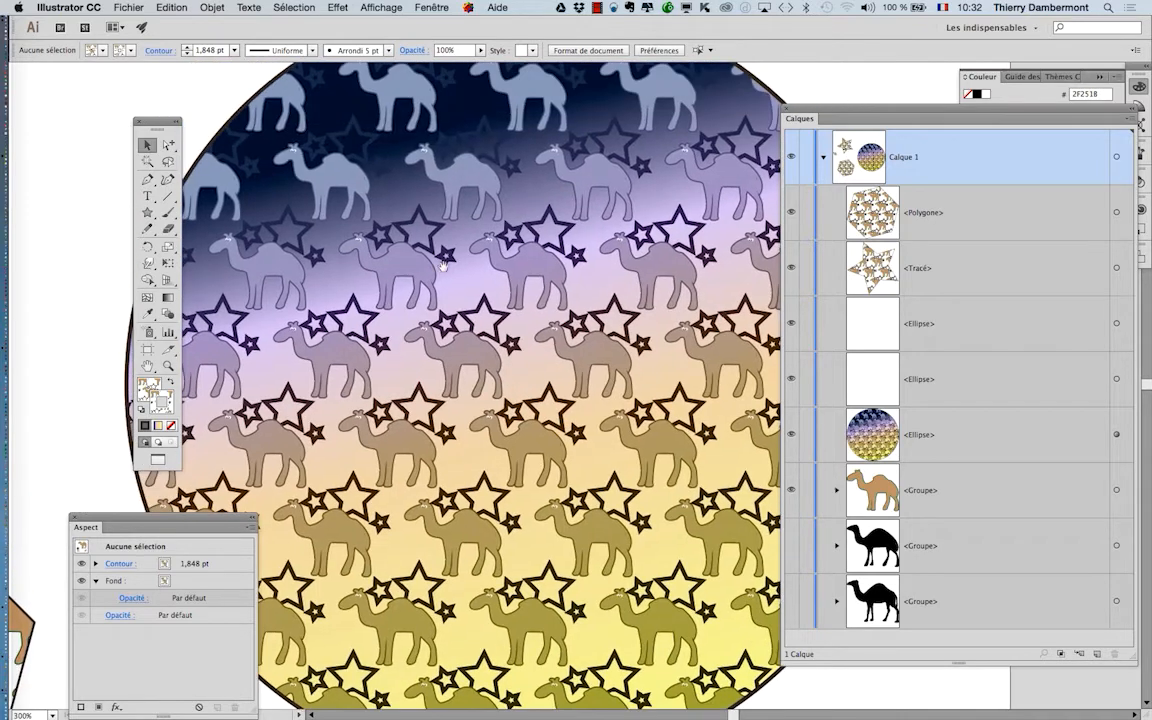
{"action": "left_click_drag", "start_coordinate": [551, 358], "coordinate": [437, 246]}
{"action": "scroll", "coordinate": [580, 383], "scroll_direction": "down", "scroll_amount": 1, "text": "alt"}
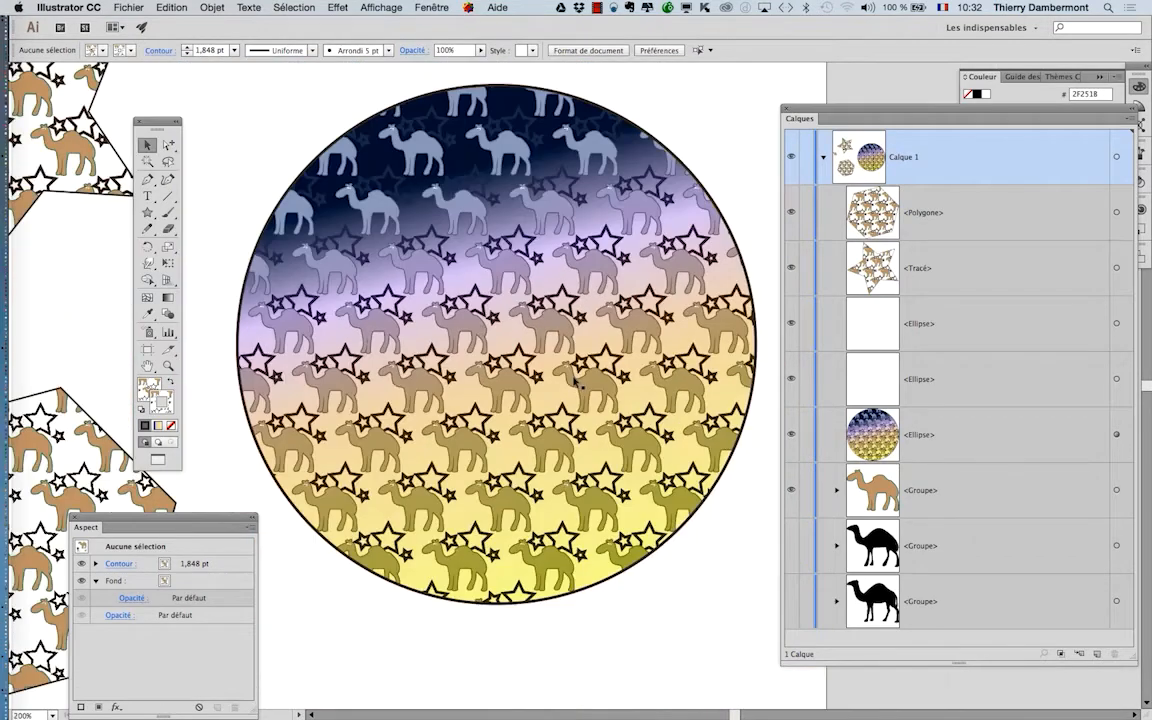
{"action": "left_click_drag", "start_coordinate": [539, 375], "coordinate": [497, 351]}
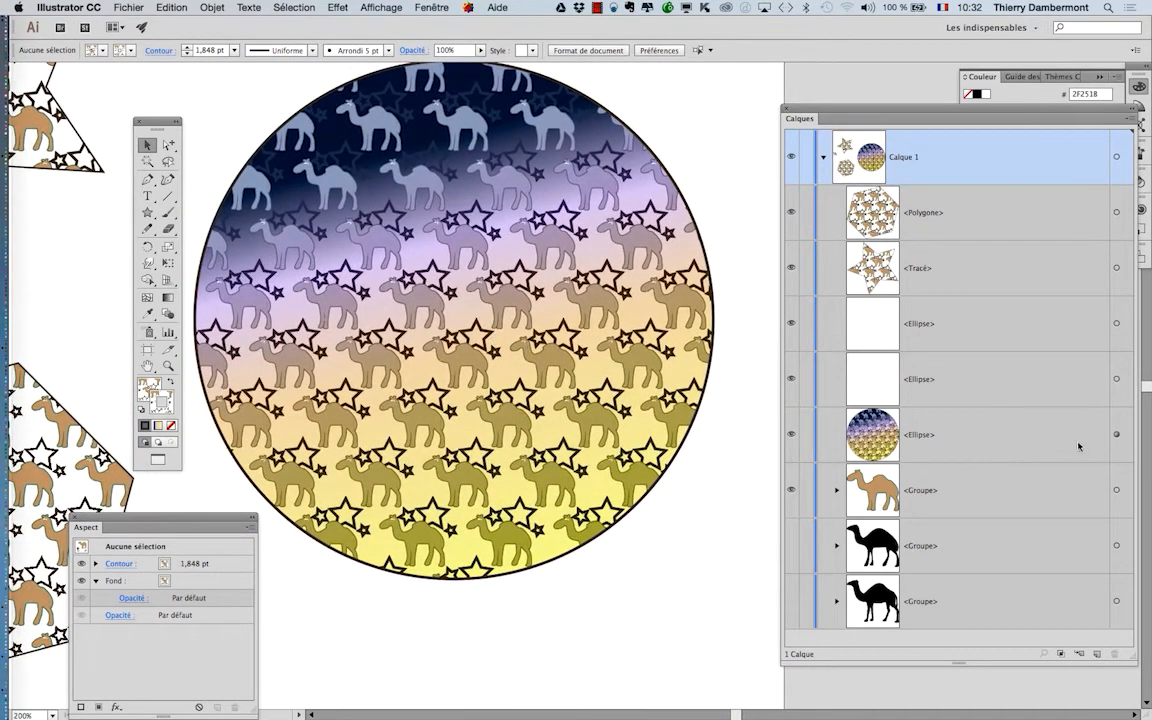
Step: Narrow the Layers list and rearrange it and the swatches (Nuancier) so that neither covers the other
{"action": "left_click_drag", "start_coordinate": [848, 115], "coordinate": [709, 86]}
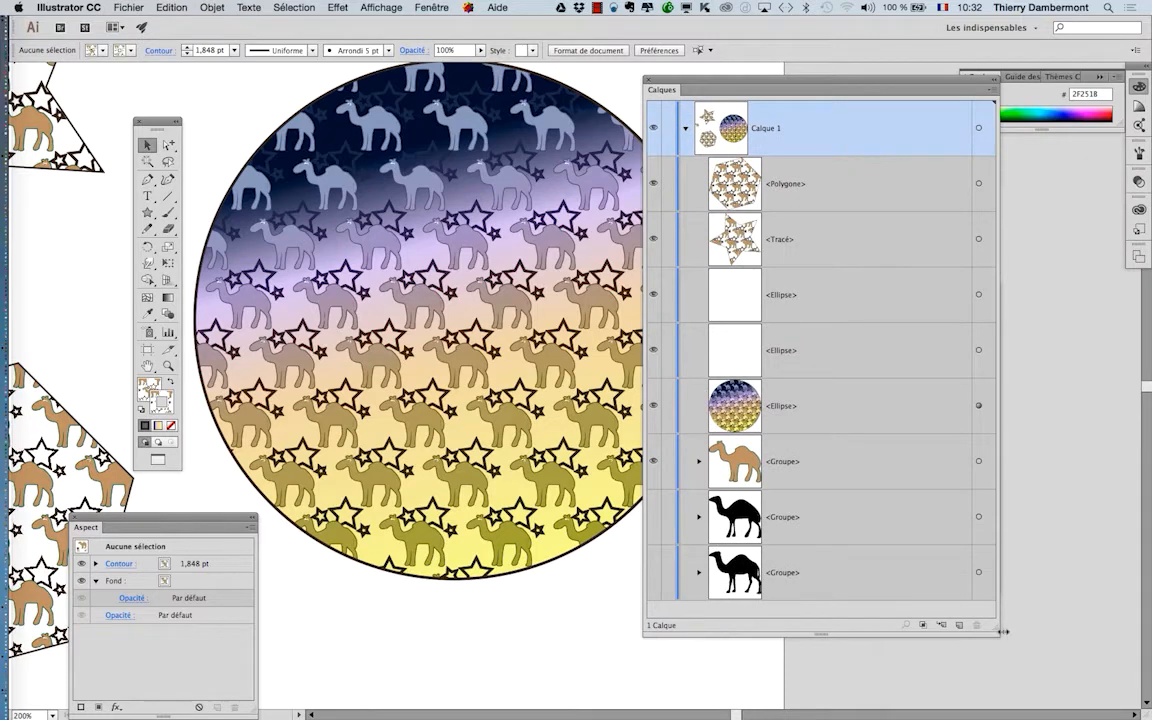
{"action": "left_click_drag", "start_coordinate": [1002, 631], "coordinate": [863, 638]}
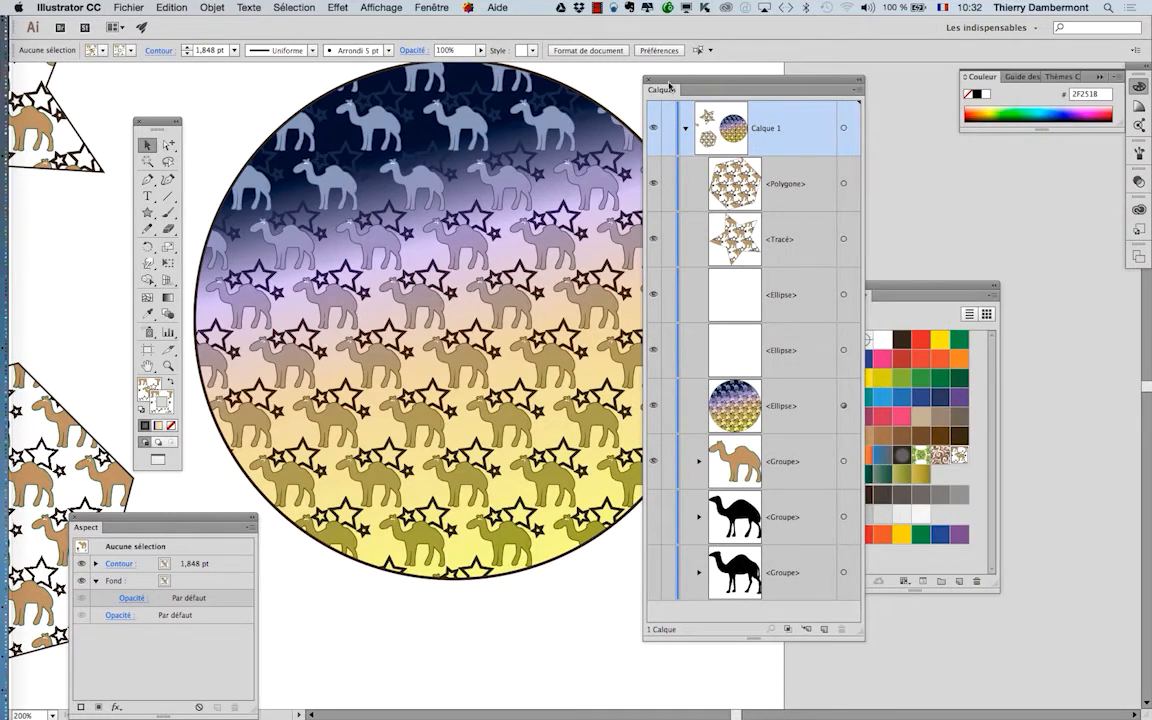
{"action": "left_click_drag", "start_coordinate": [668, 84], "coordinate": [417, 286]}
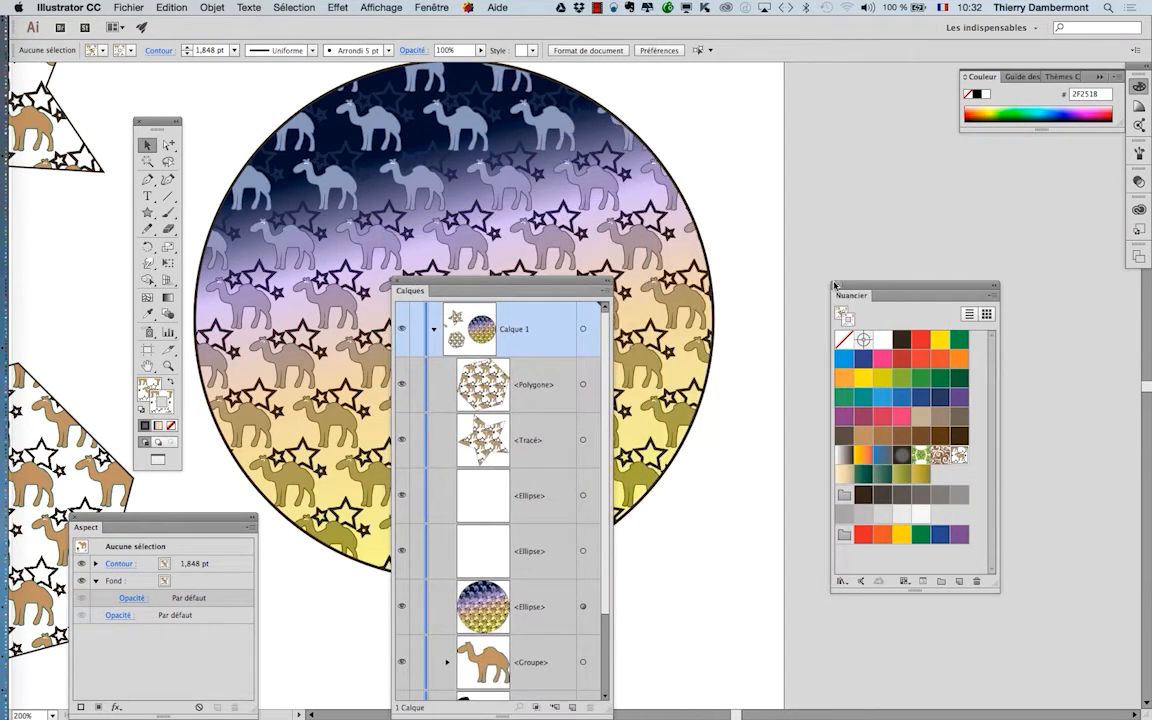
{"action": "left_click_drag", "start_coordinate": [834, 285], "coordinate": [749, 150]}
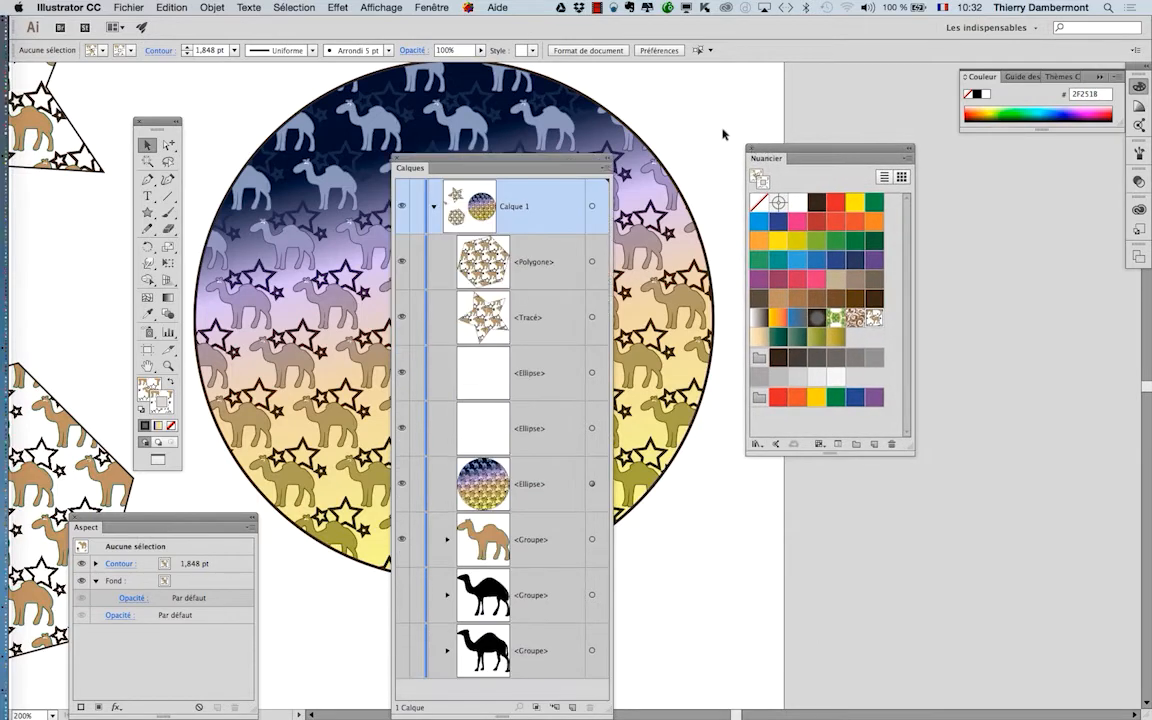
Step: Set the row size of the Layers list to medium (Moyenne) in its display options
{"action": "left_click", "coordinate": [604, 166]}
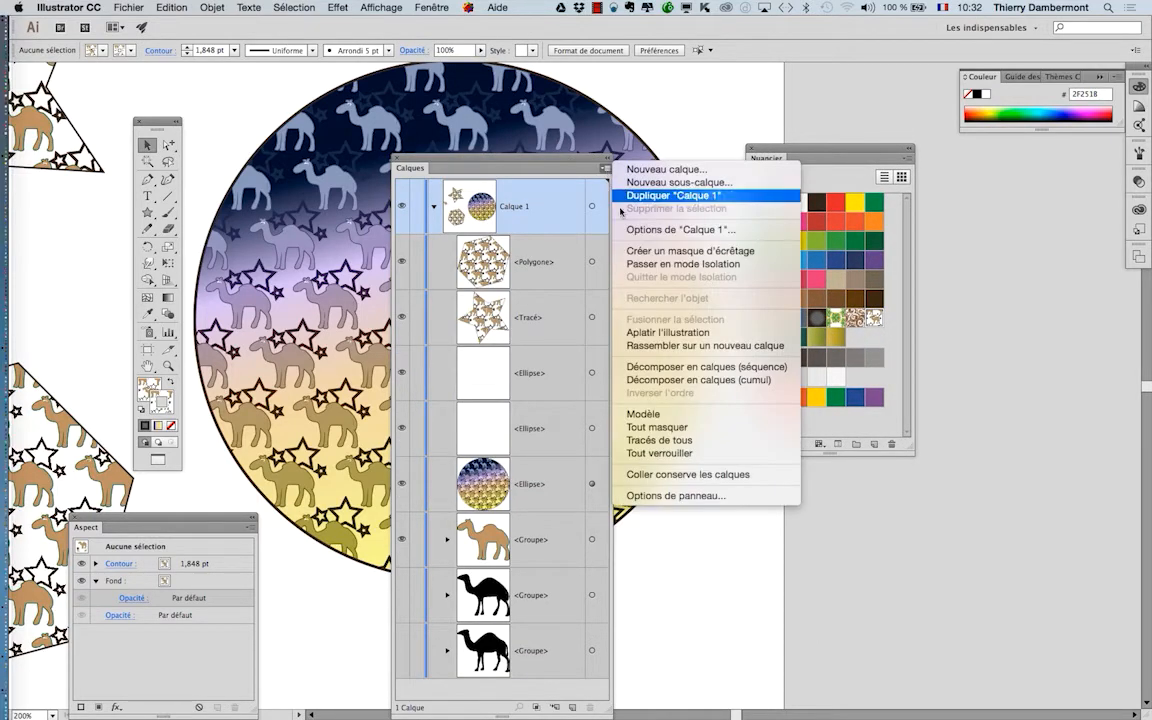
{"action": "left_click", "coordinate": [640, 449]}
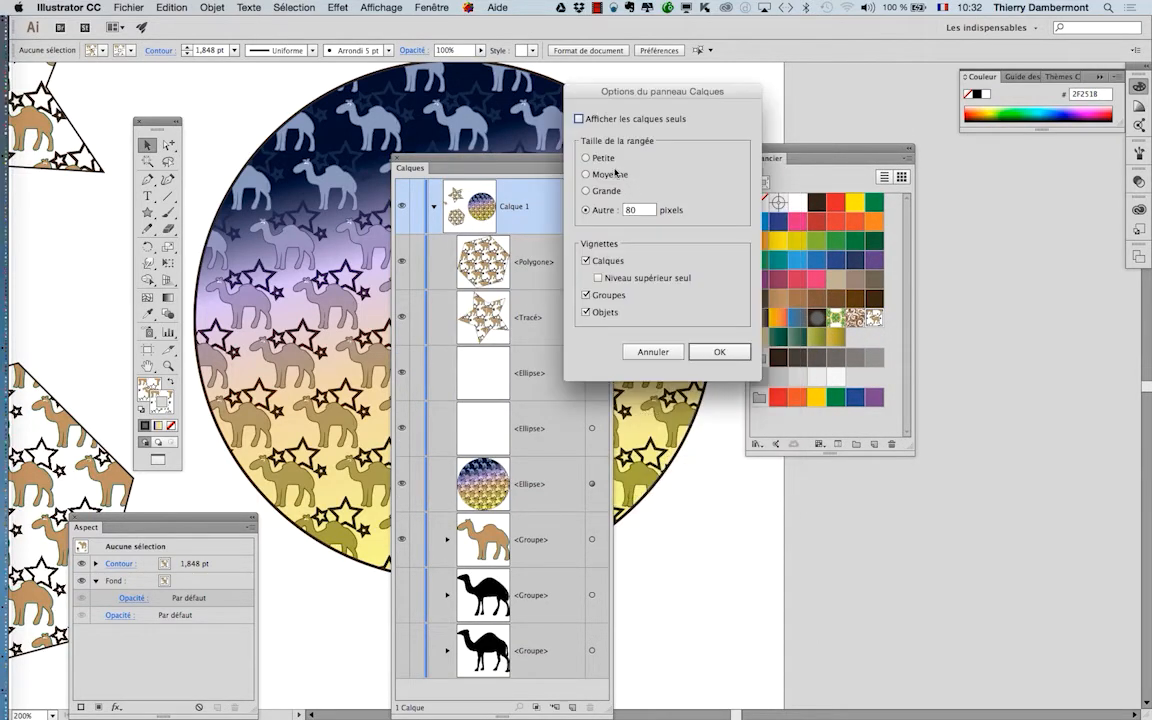
{"action": "left_click", "coordinate": [616, 174]}
{"action": "left_click", "coordinate": [719, 351]}
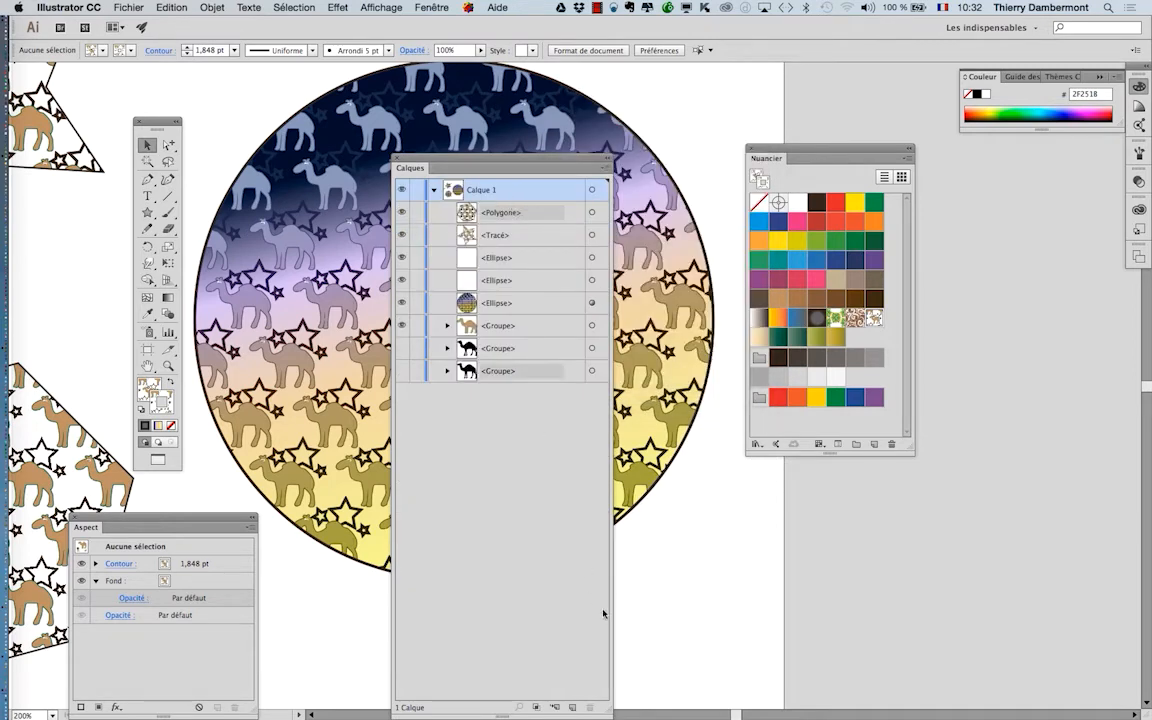
Step: Shorten the Layers list and move it down beneath the circle to uncover the artwork
{"action": "left_click_drag", "start_coordinate": [606, 713], "coordinate": [625, 460]}
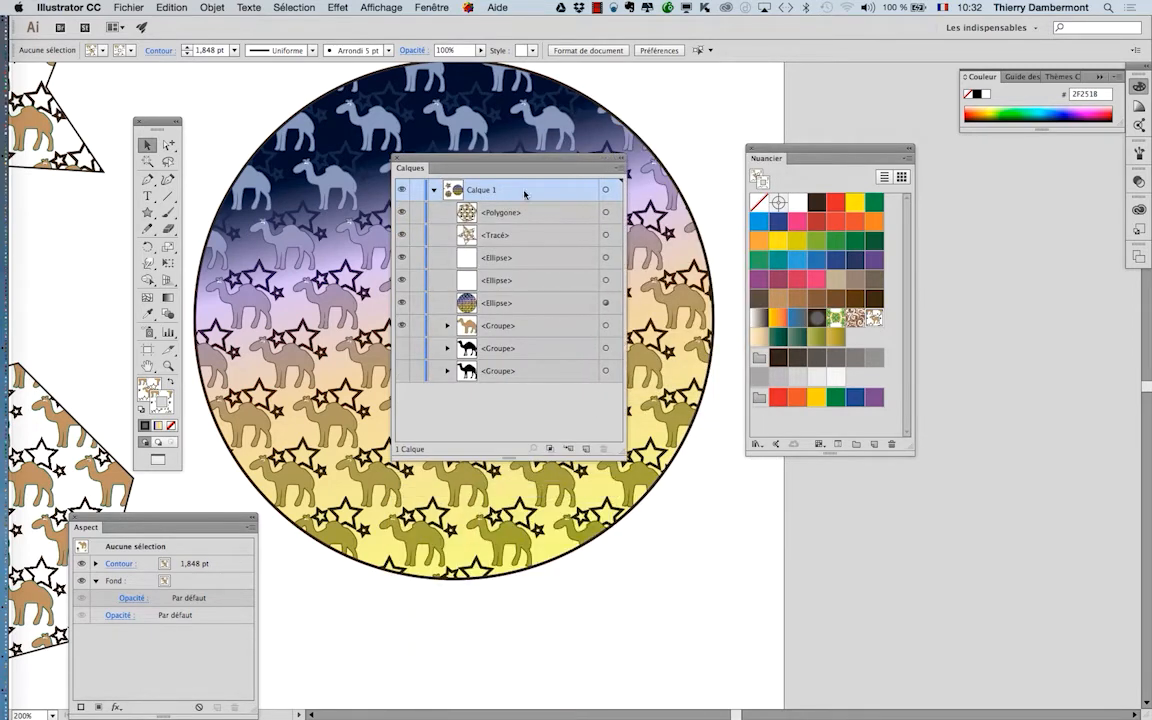
{"action": "left_click_drag", "start_coordinate": [512, 170], "coordinate": [371, 595]}
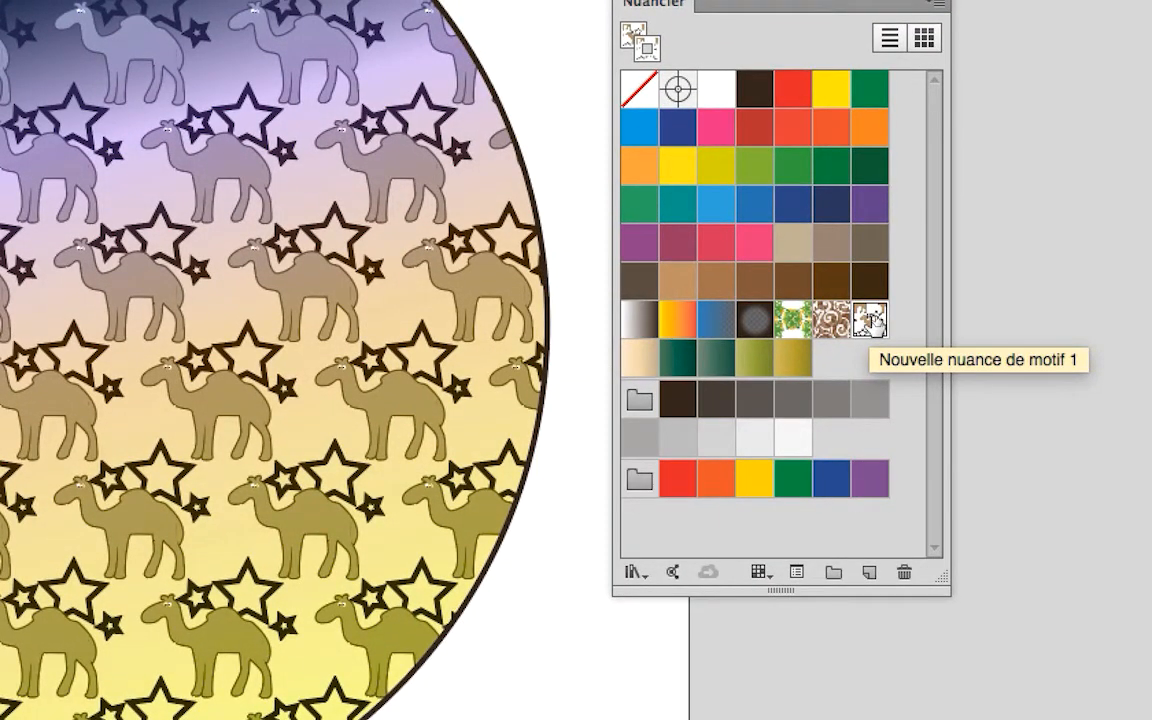
Step: Duplicate the camel-and-stars pattern swatch (Nouvelle nuance de motif 1) in the swatches
{"action": "left_click_drag", "start_coordinate": [870, 320], "coordinate": [870, 427]}
{"action": "left_click_drag", "start_coordinate": [870, 360], "coordinate": [869, 505]}
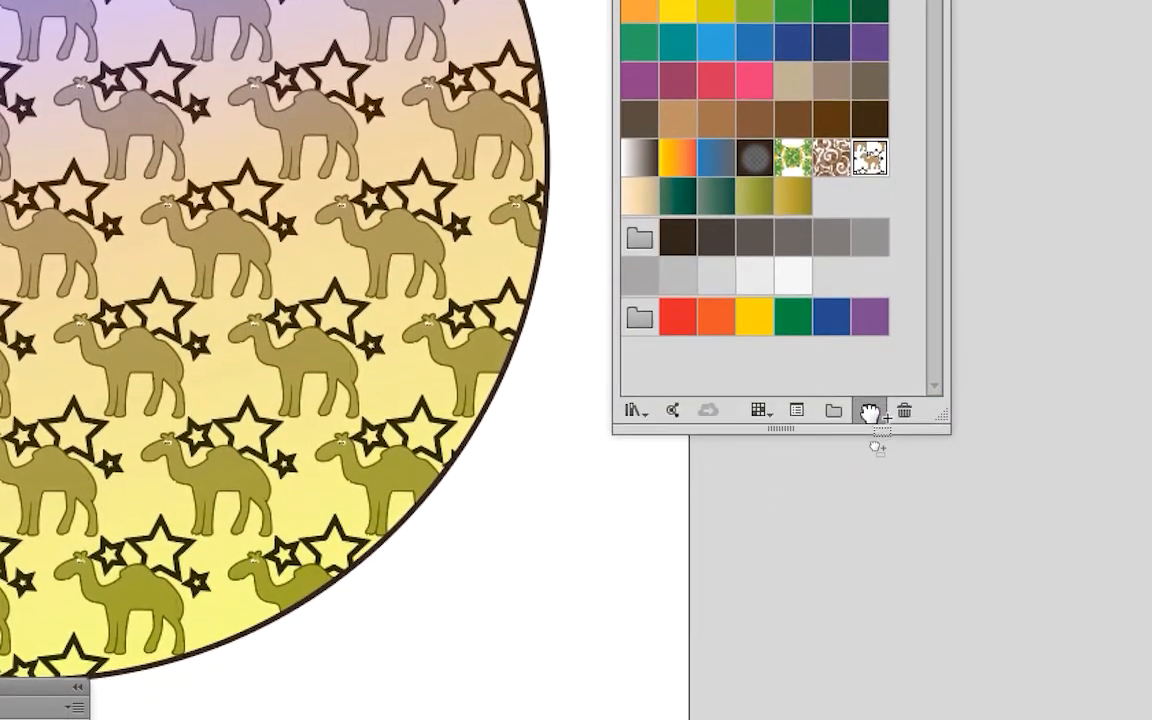
{"action": "left_click_drag", "start_coordinate": [870, 412], "coordinate": [872, 417]}
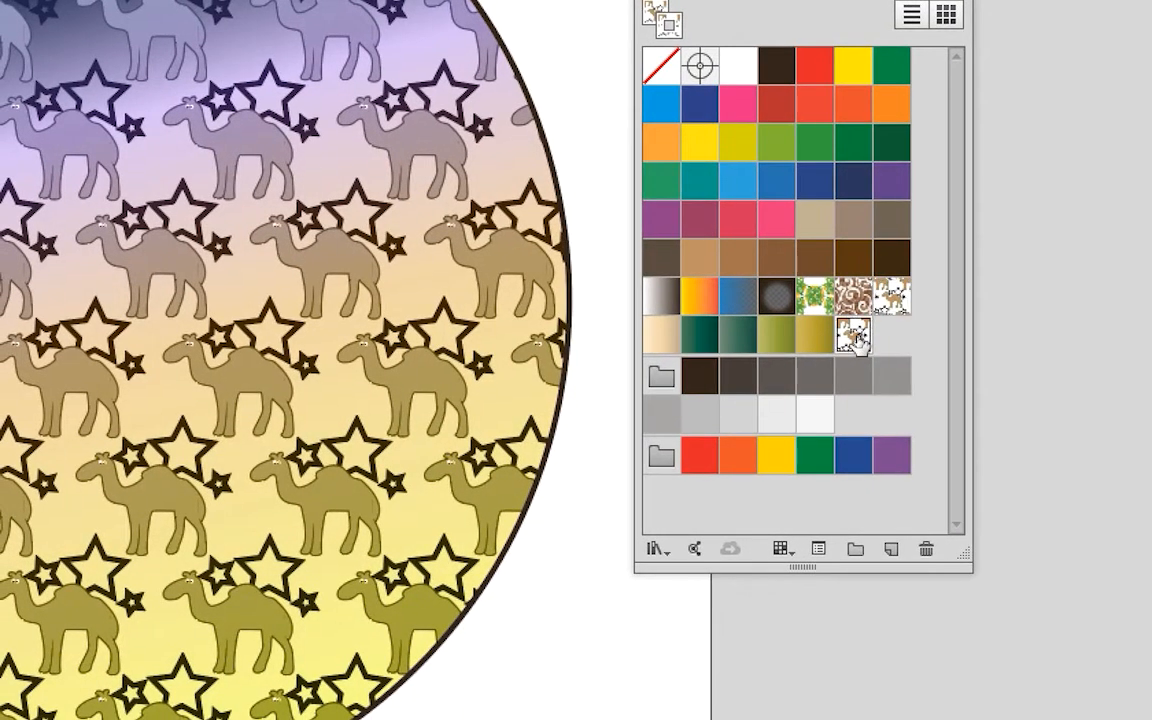
Step: Edit the duplicated pattern swatch by deleting its three stars, leaving only the camel, and return to the document
{"action": "double_click", "coordinate": [853, 337]}
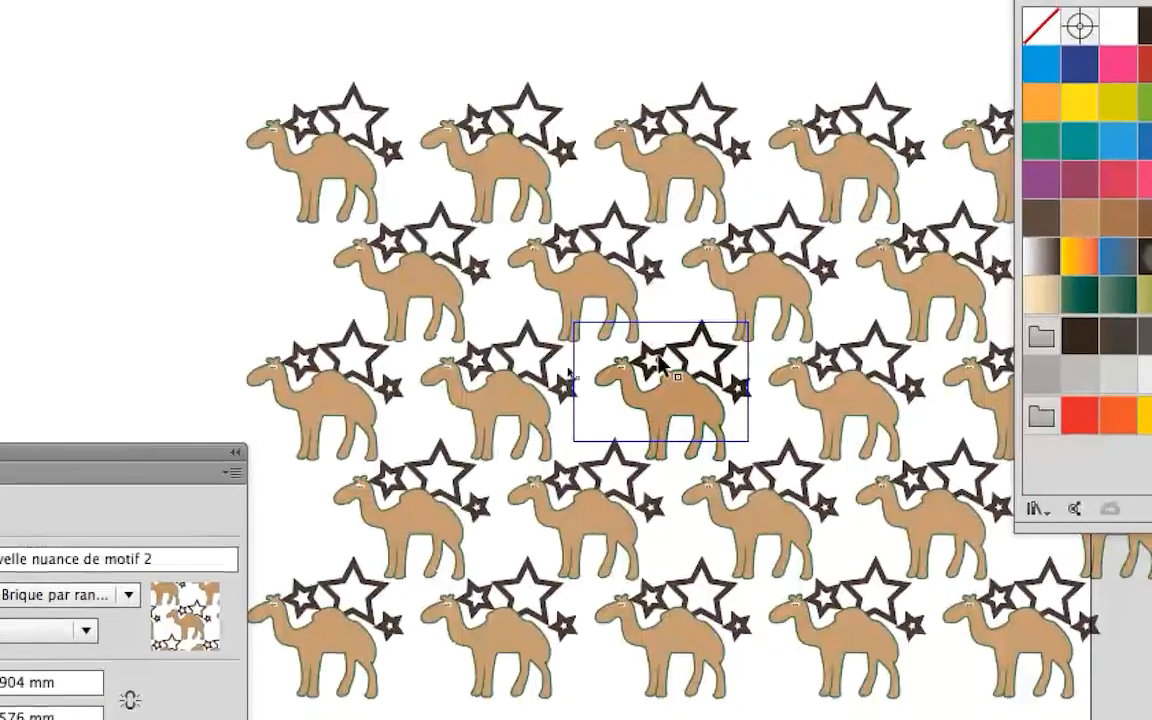
{"action": "left_click", "coordinate": [658, 358]}
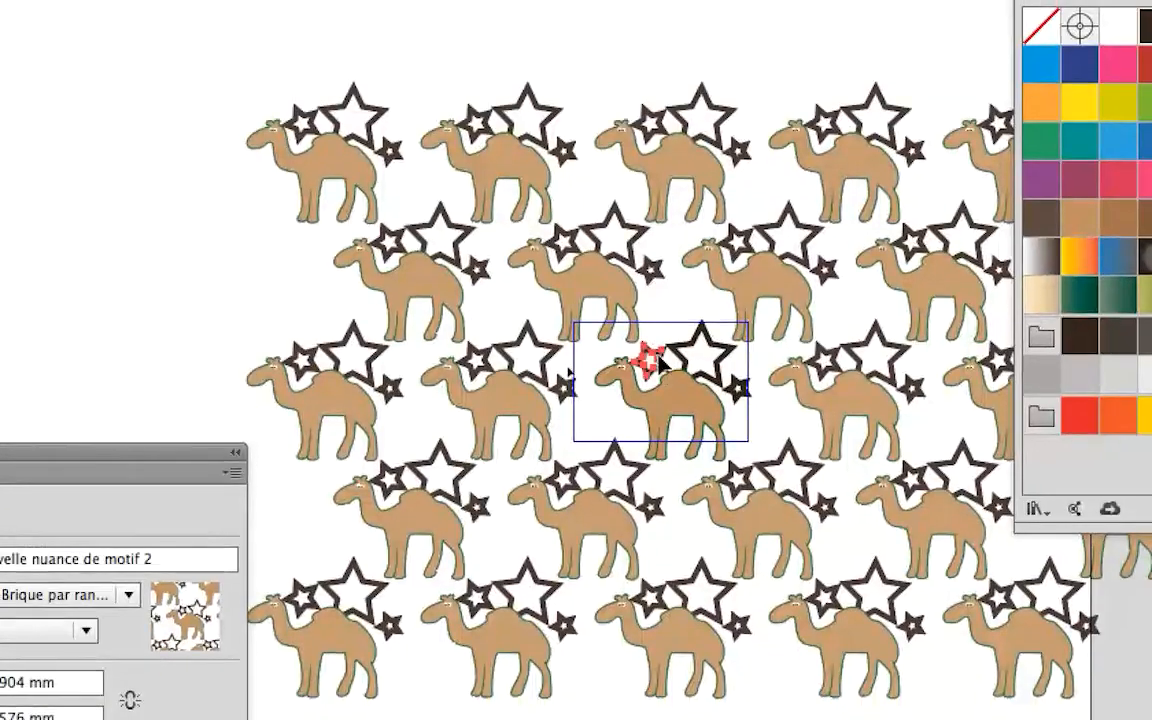
{"action": "key", "text": "Delete"}
{"action": "left_click", "coordinate": [693, 347]}
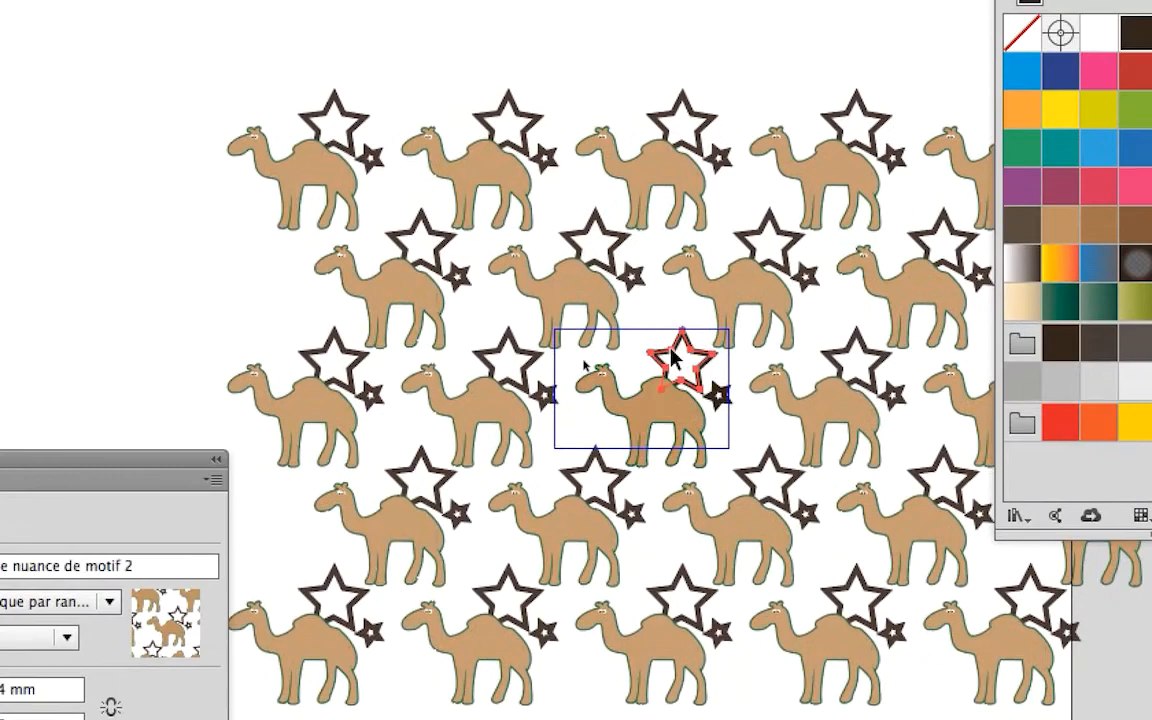
{"action": "key", "text": "Delete"}
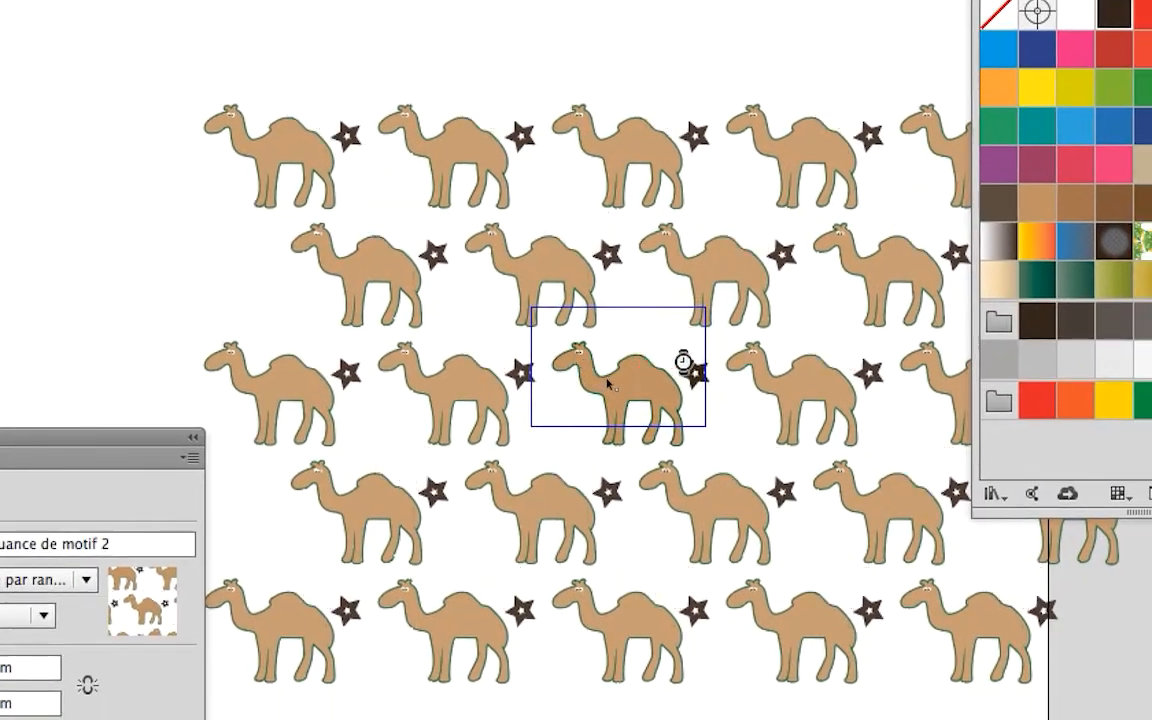
{"action": "left_click", "coordinate": [717, 395]}
{"action": "key", "text": "Delete"}
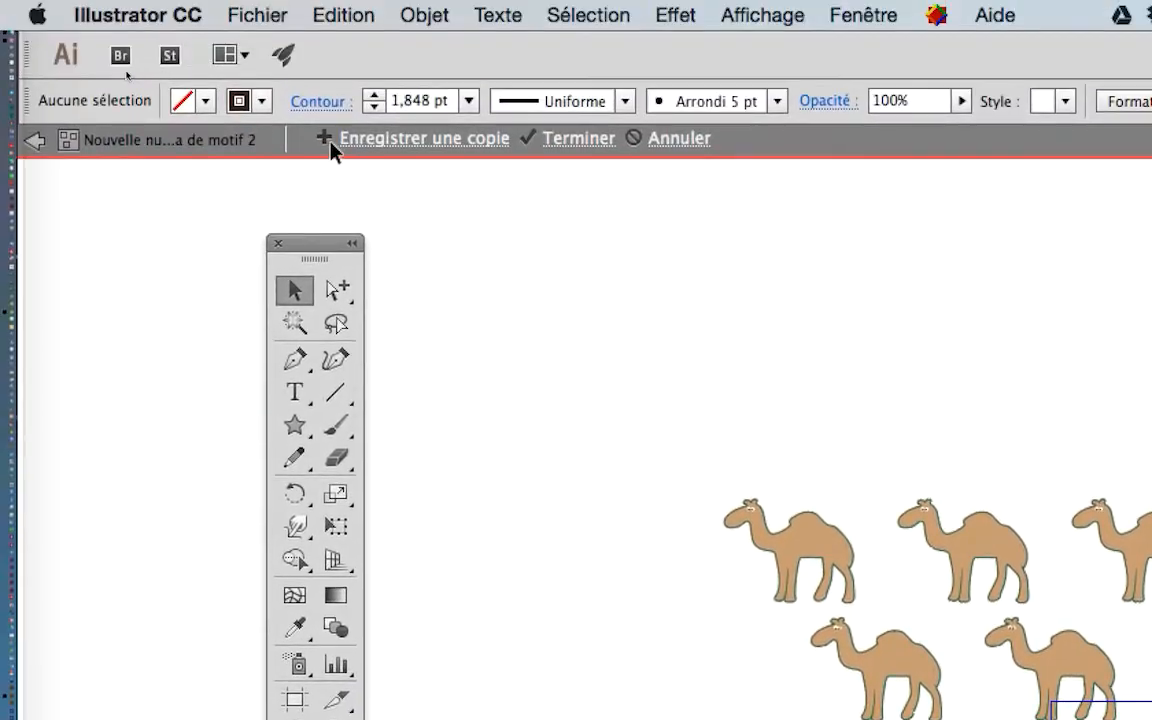
{"action": "left_click", "coordinate": [7, 123]}
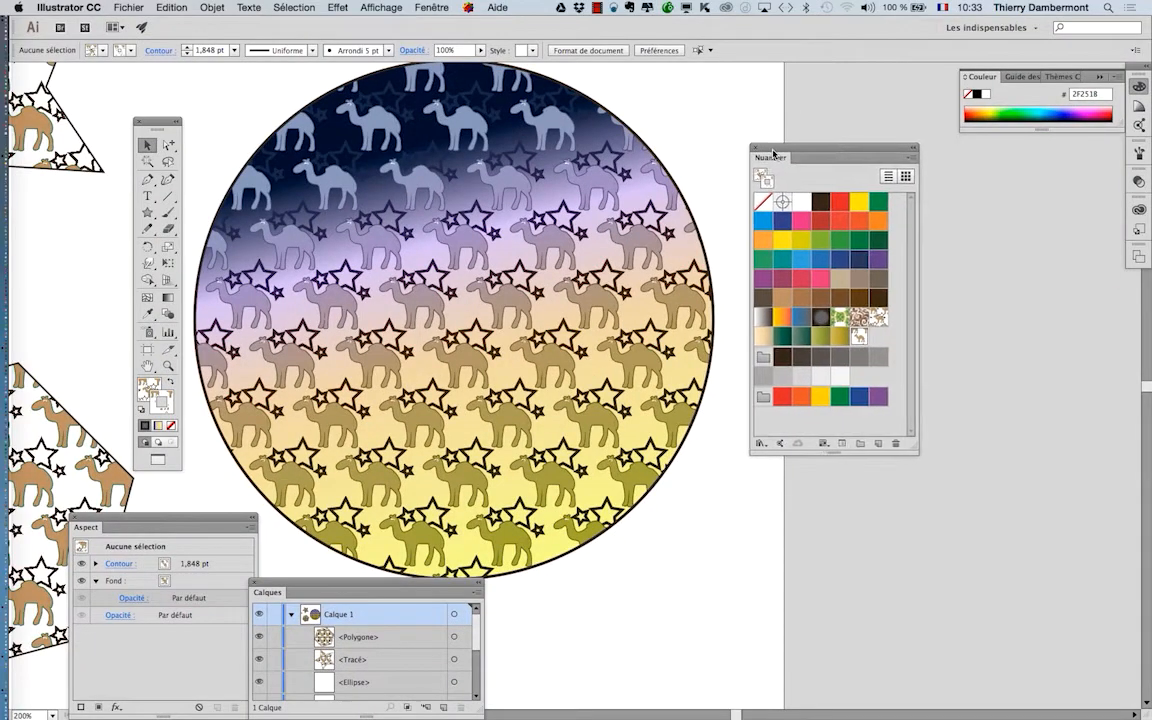
Step: Move the swatches (Nuancier) well away from the gradient-coloured circle to free space beside the artboard
{"action": "left_click_drag", "start_coordinate": [773, 152], "coordinate": [957, 185]}
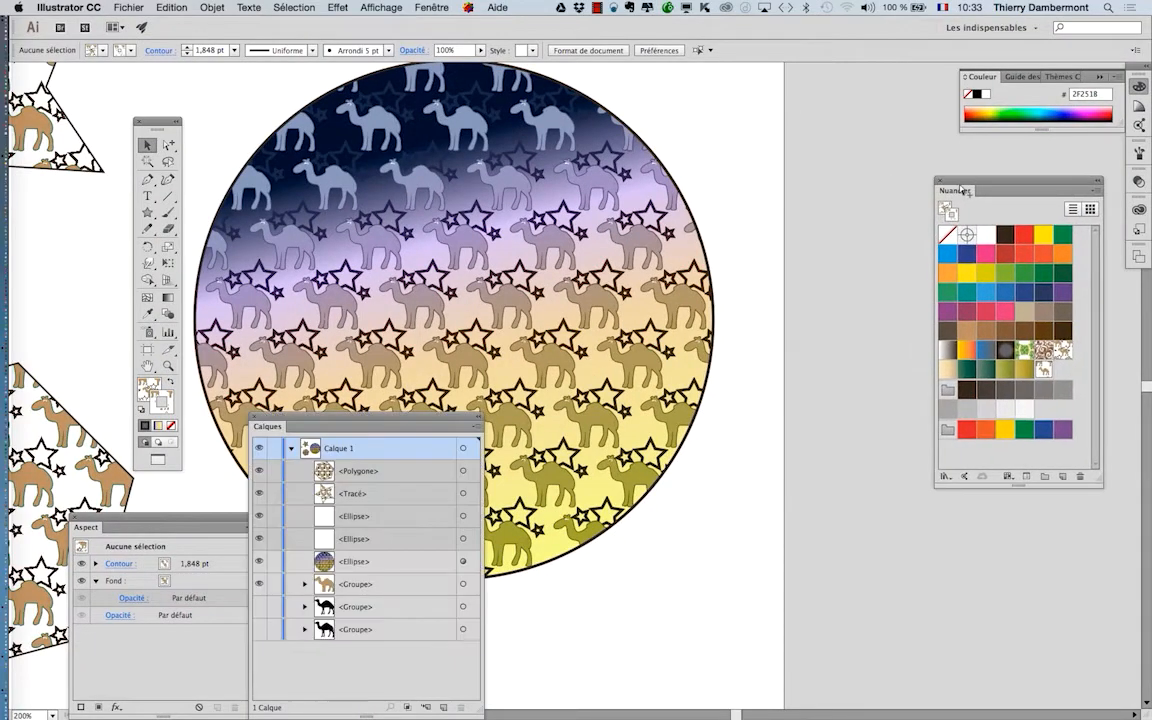
{"action": "scroll", "coordinate": [801, 355], "scroll_direction": "down", "scroll_amount": 1}
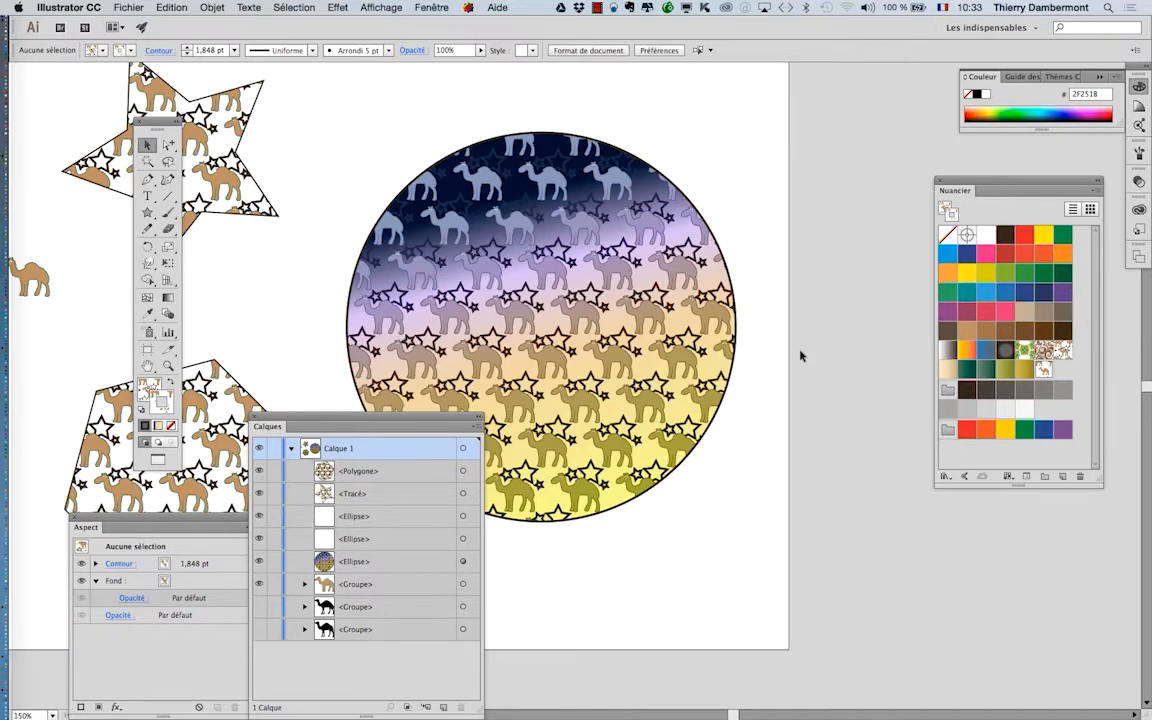
{"action": "scroll", "coordinate": [801, 355], "scroll_direction": "down", "scroll_amount": 1}
{"action": "left_click_drag", "start_coordinate": [483, 194], "coordinate": [340, 147]}
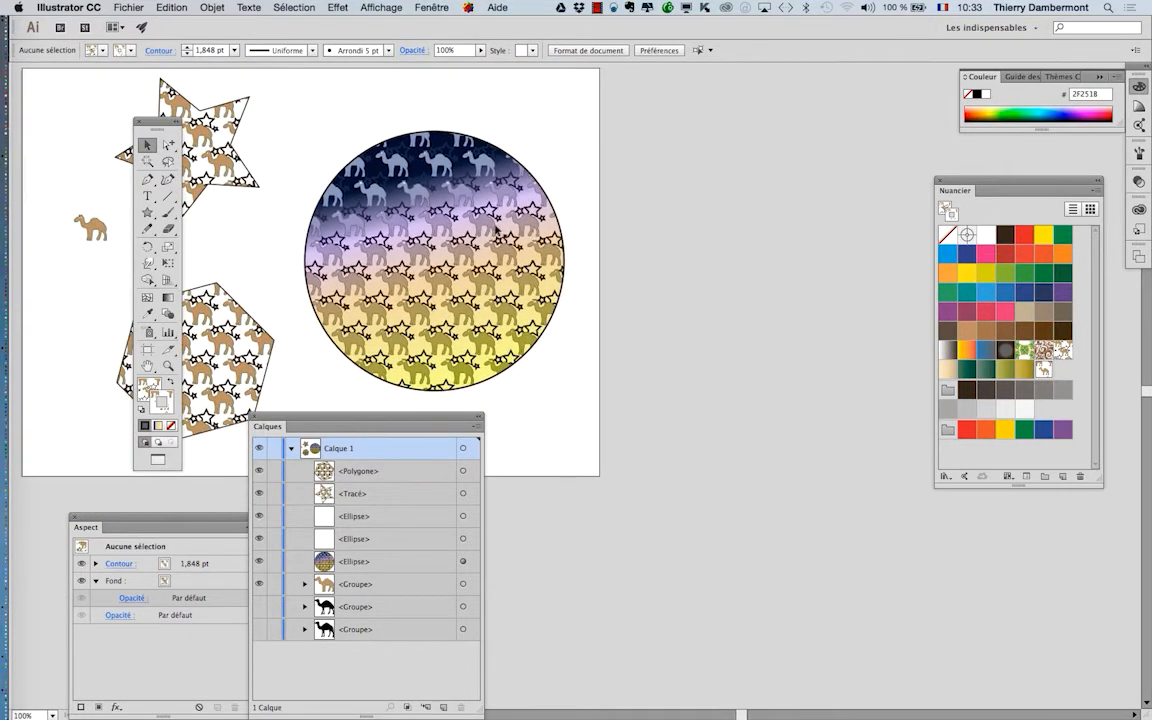
Step: Select the gradient-coloured circle, target its pattern fill in the Aspect settings, and keep those settings clear of the circle
{"action": "left_click", "coordinate": [371, 145]}
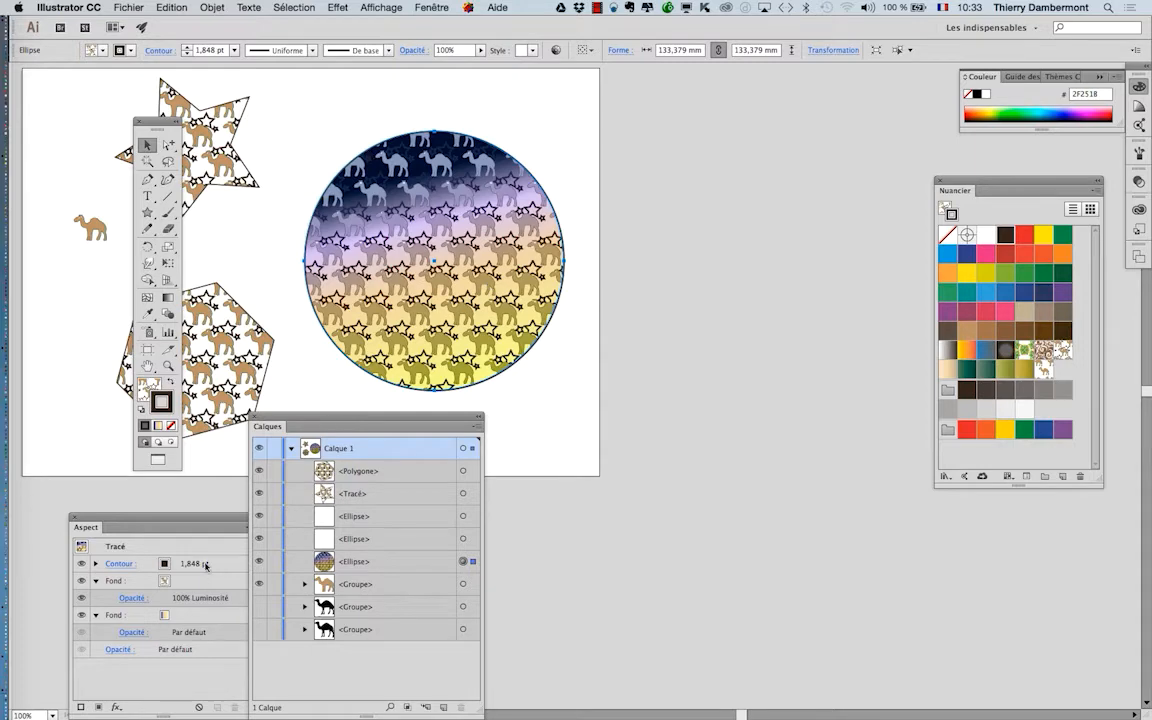
{"action": "left_click_drag", "start_coordinate": [213, 519], "coordinate": [753, 97]}
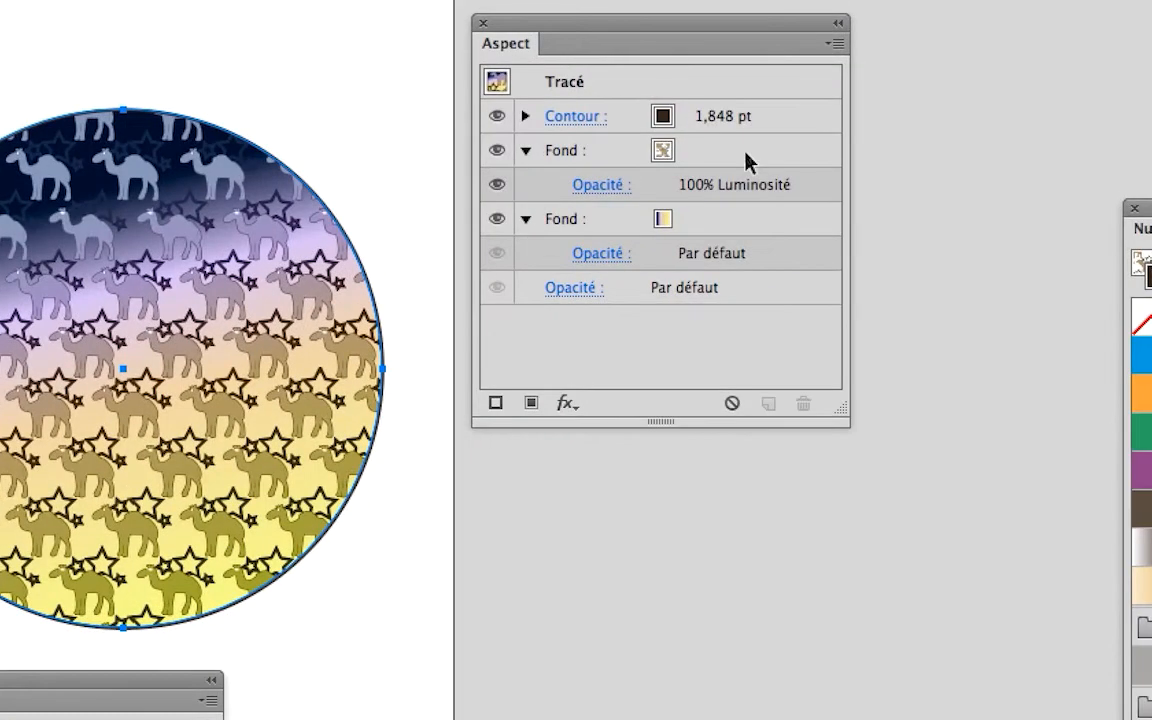
{"action": "left_click", "coordinate": [749, 162]}
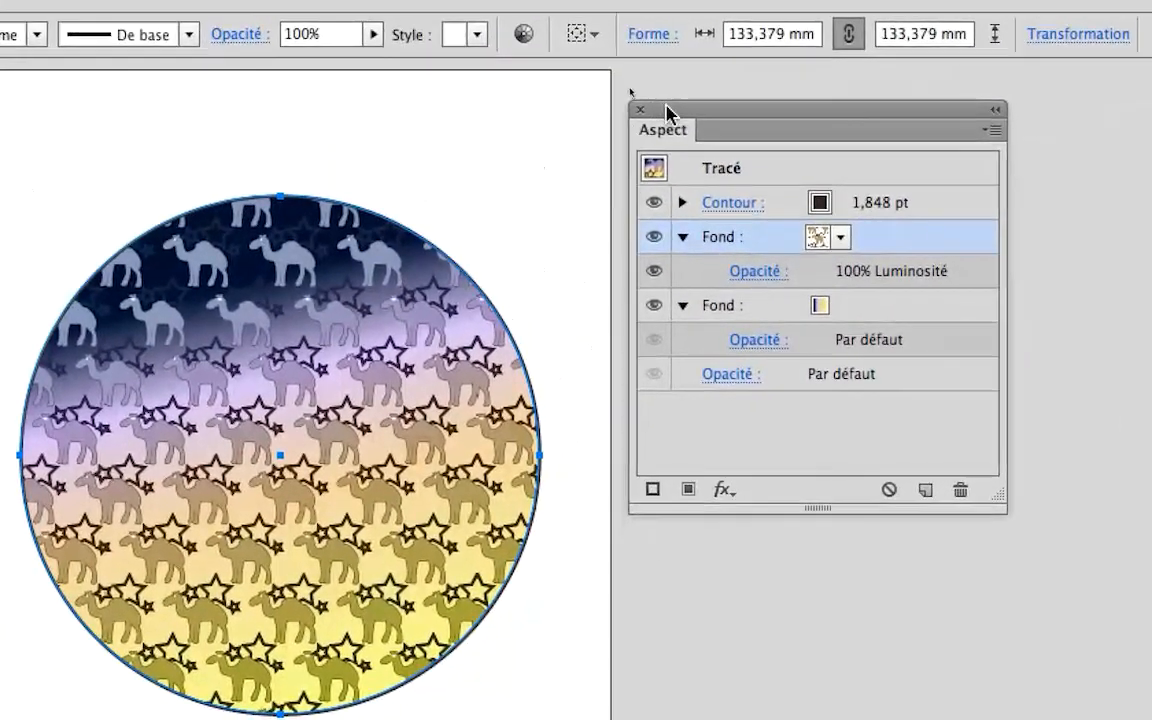
{"action": "left_click_drag", "start_coordinate": [666, 107], "coordinate": [603, 670]}
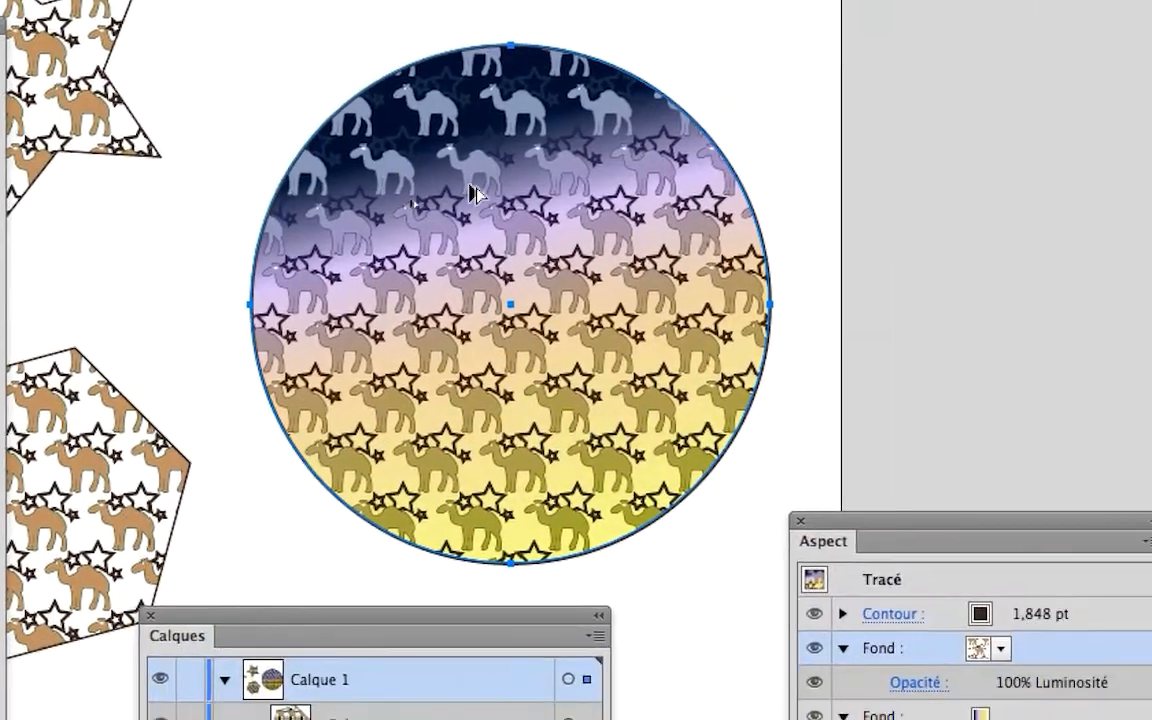
Step: Duplicate the gradient-coloured circle horizontally to the right, outside the artboard, and reposition the Aspect settings near the copy
{"action": "left_click_drag", "start_coordinate": [465, 185], "coordinate": [685, 183]}
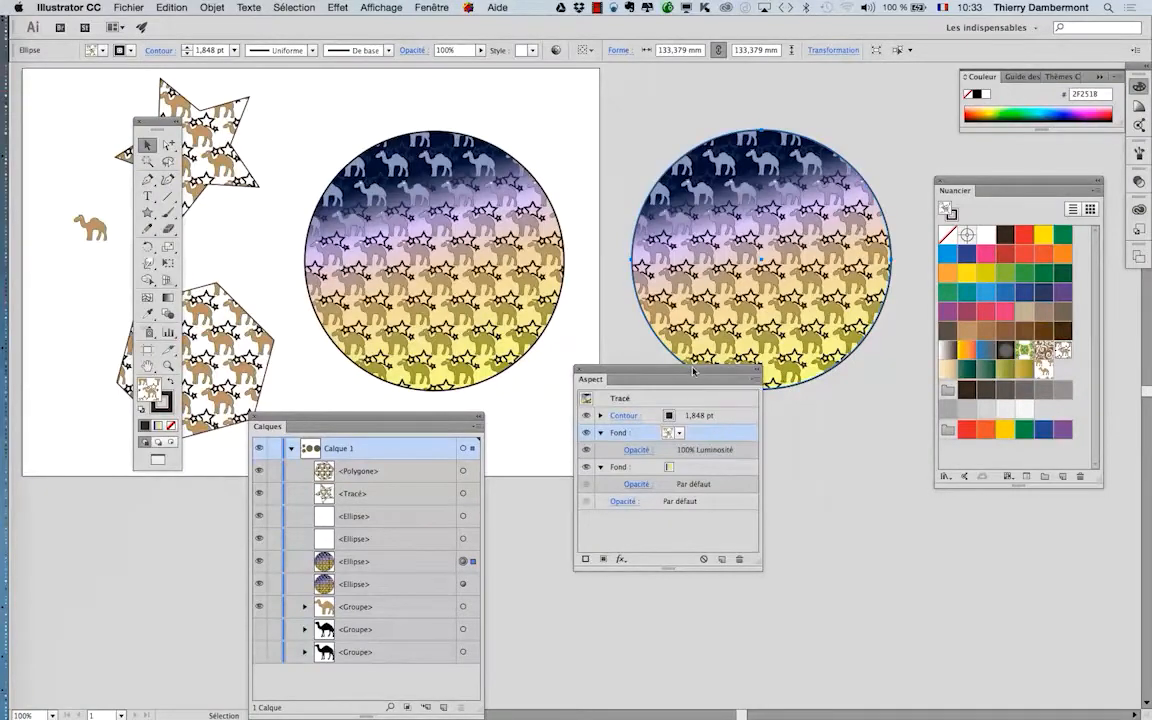
{"action": "left_click_drag", "start_coordinate": [693, 371], "coordinate": [668, 506]}
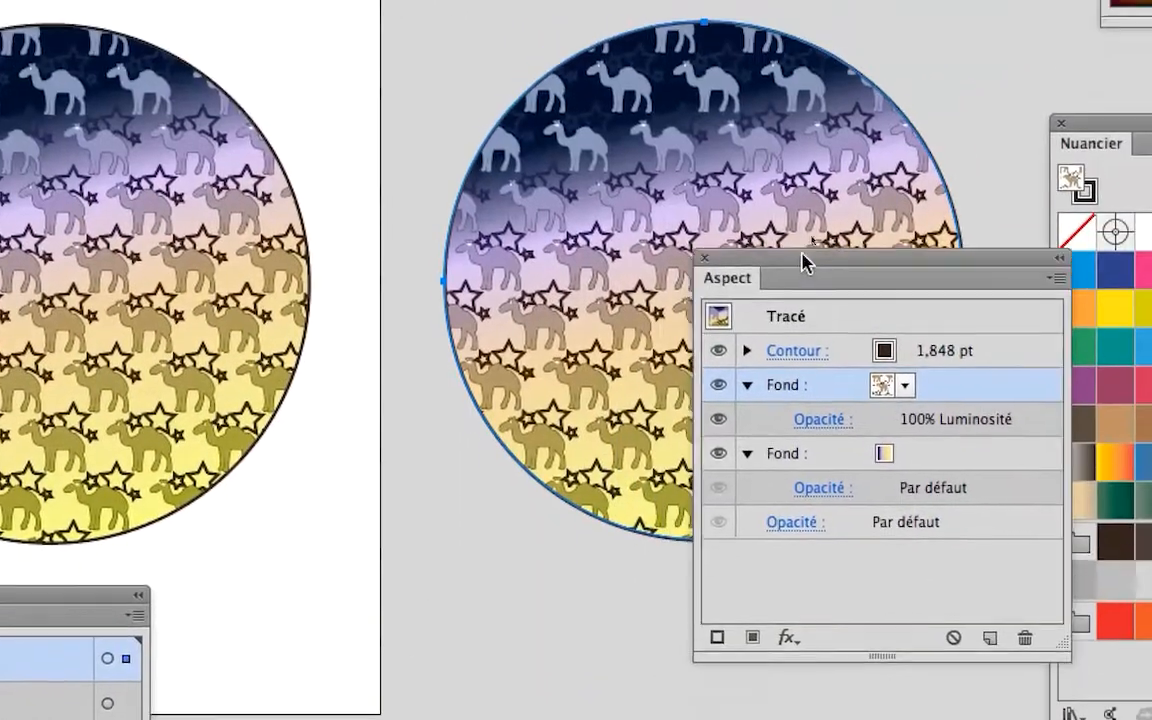
{"action": "left_click_drag", "start_coordinate": [805, 260], "coordinate": [781, 249]}
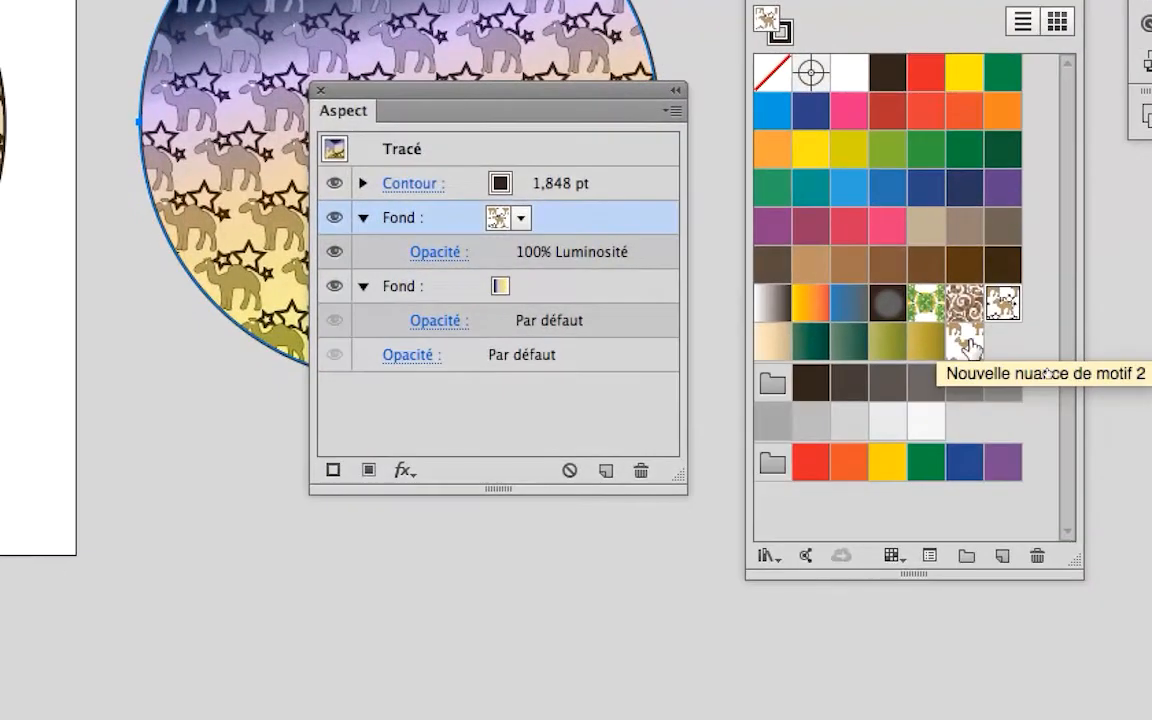
Step: Replace the copied circle's pattern fill with the camel-only swatch Nouvelle nuance de motif 2 and deselect the circle
{"action": "left_click", "coordinate": [969, 345]}
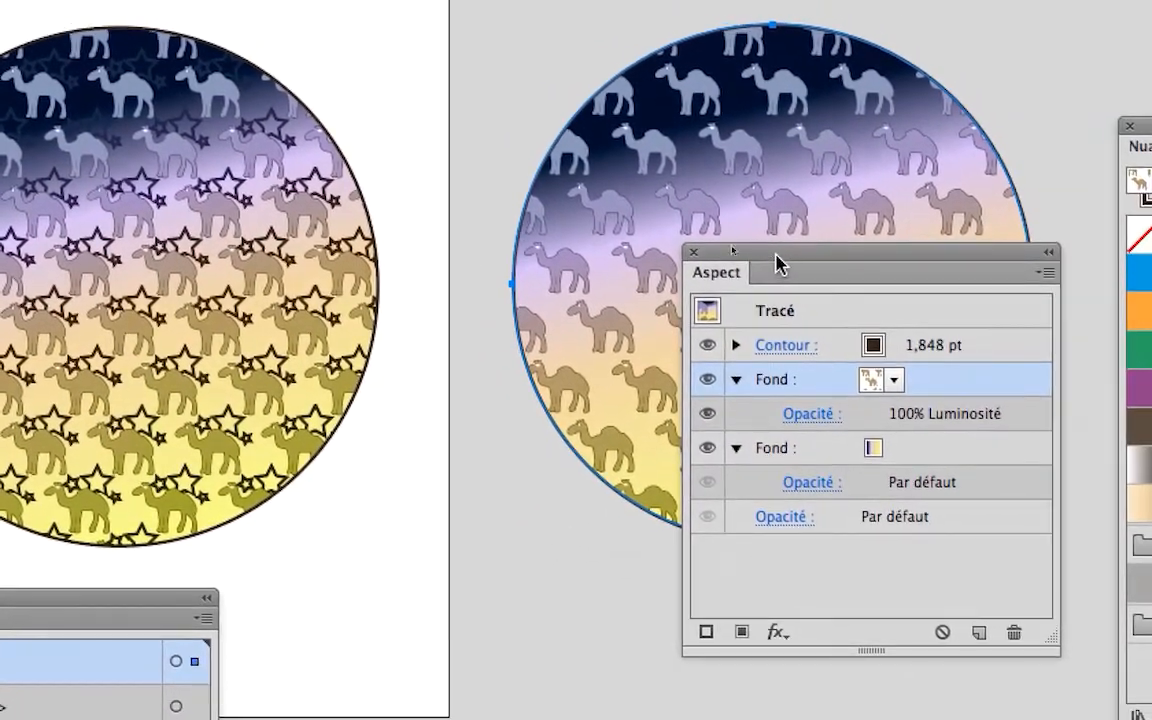
{"action": "left_click_drag", "start_coordinate": [953, 241], "coordinate": [555, 544]}
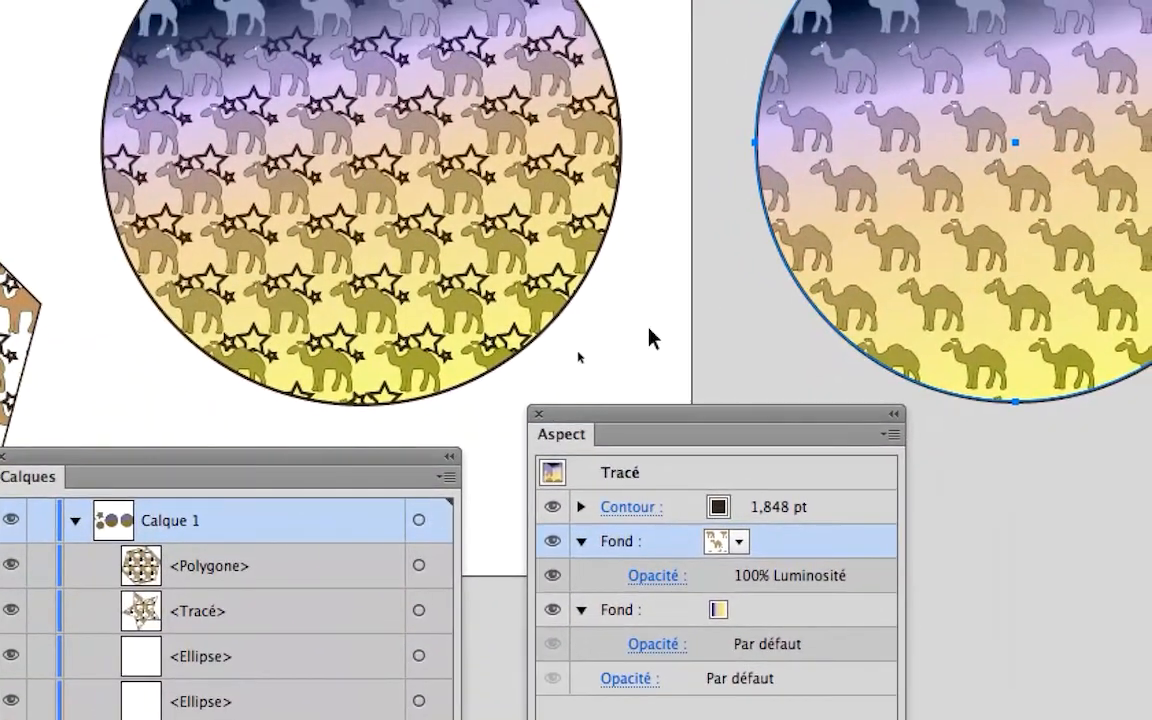
{"action": "left_click", "coordinate": [690, 279]}
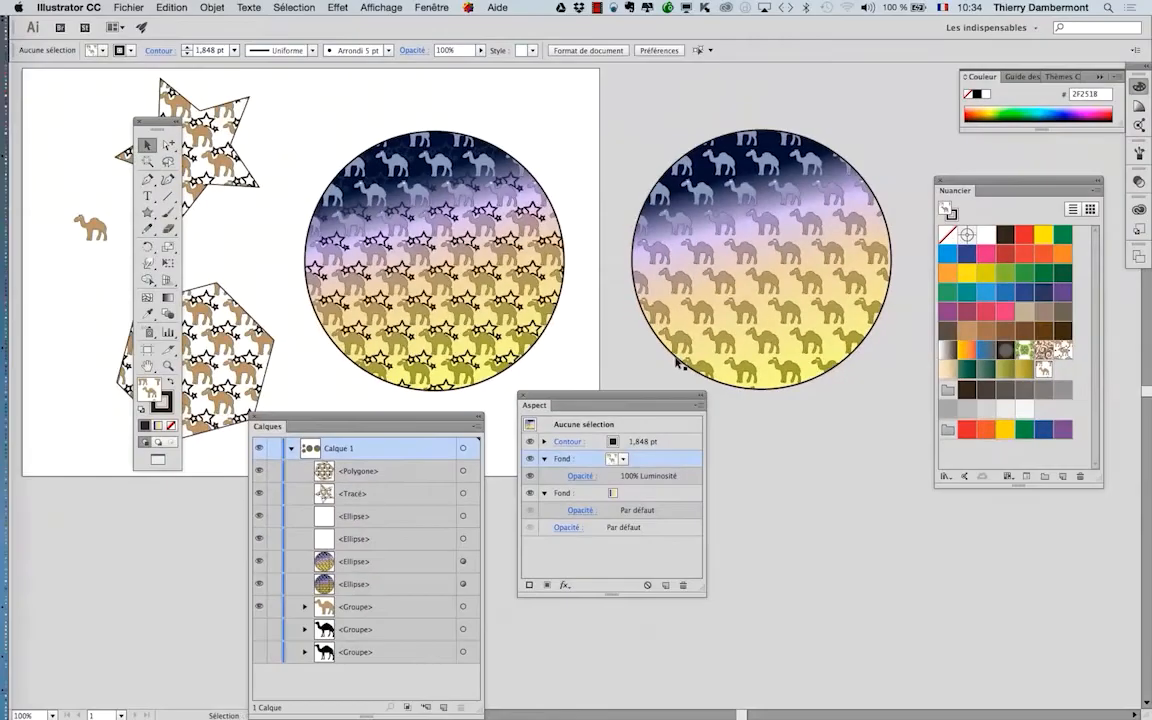
Step: Save the document as motif - 14.ai in the Illustrator mardi folder with the default Illustrator CC options
{"action": "left_click", "coordinate": [128, 7]}
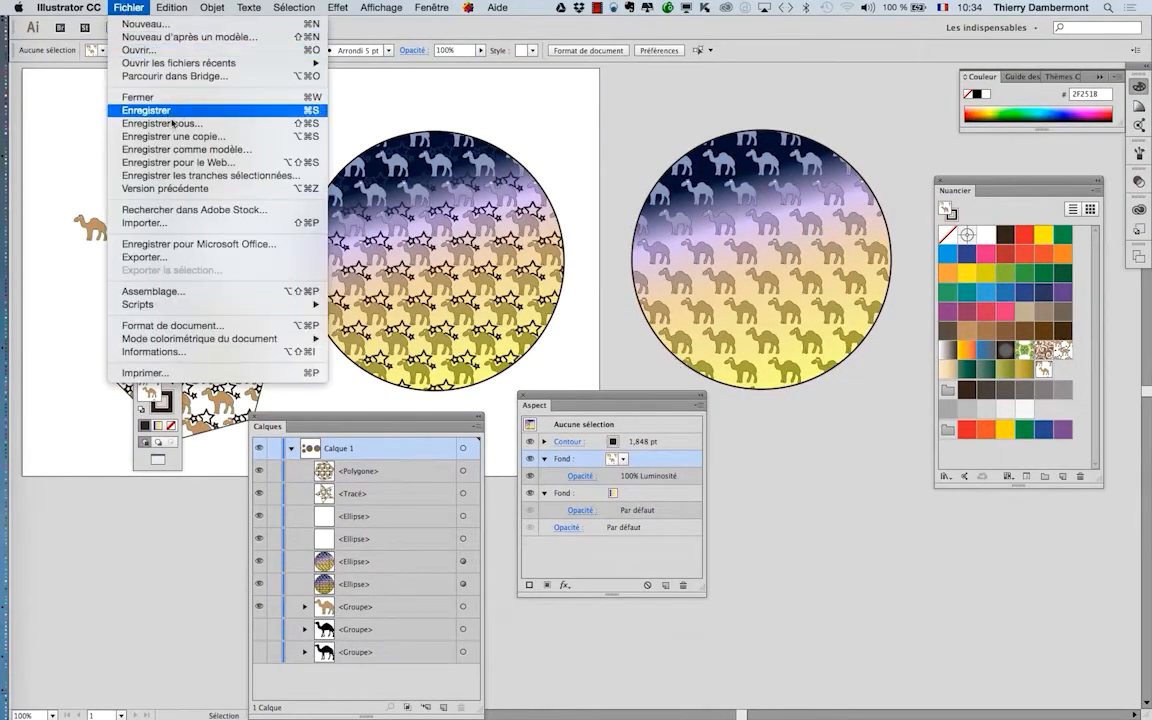
{"action": "left_click", "coordinate": [130, 110]}
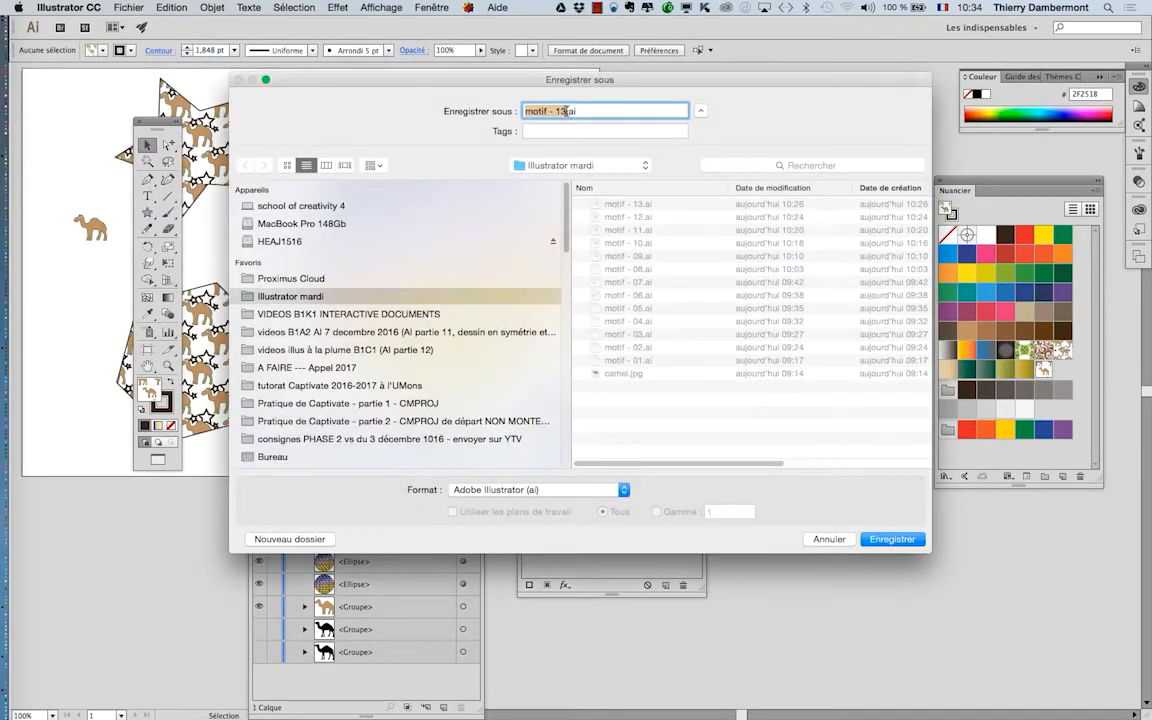
{"action": "left_click", "coordinate": [566, 112]}
{"action": "type", "text": "4"}
{"action": "key", "text": "Return"}
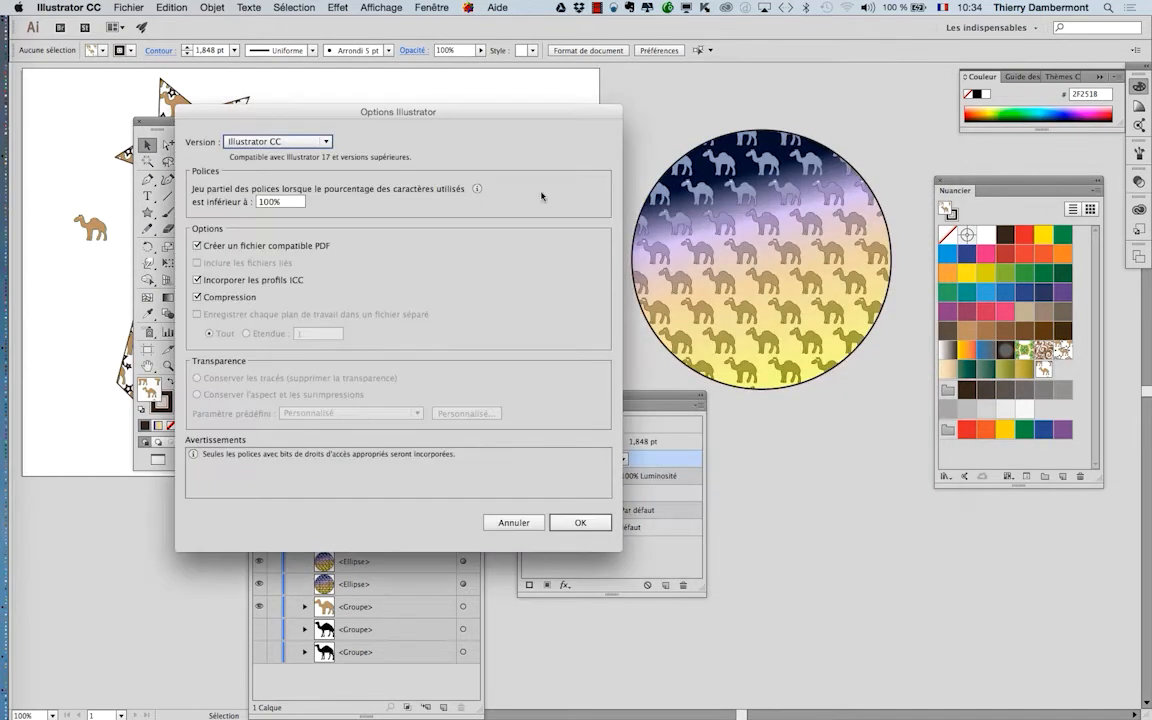
{"action": "left_click", "coordinate": [580, 521]}
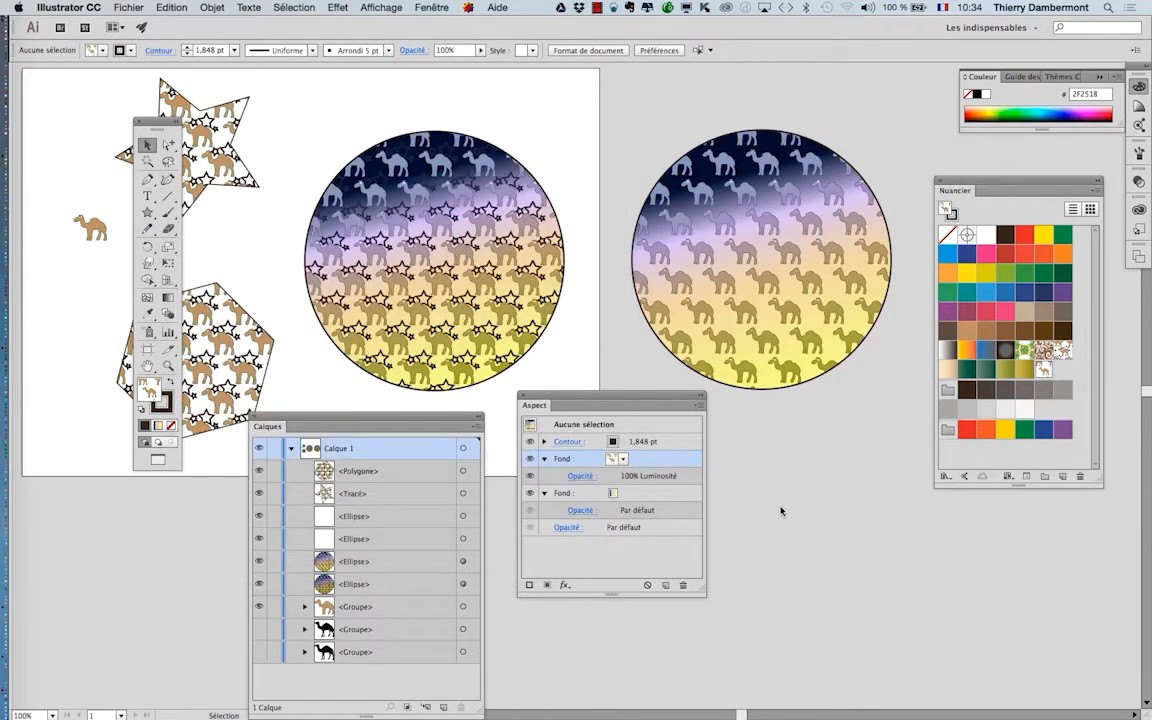
Step: Move the tool palette off the artboard so that it no longer covers the star and polygon
{"action": "scroll", "coordinate": [620, 262], "scroll_direction": "down", "scroll_amount": 2}
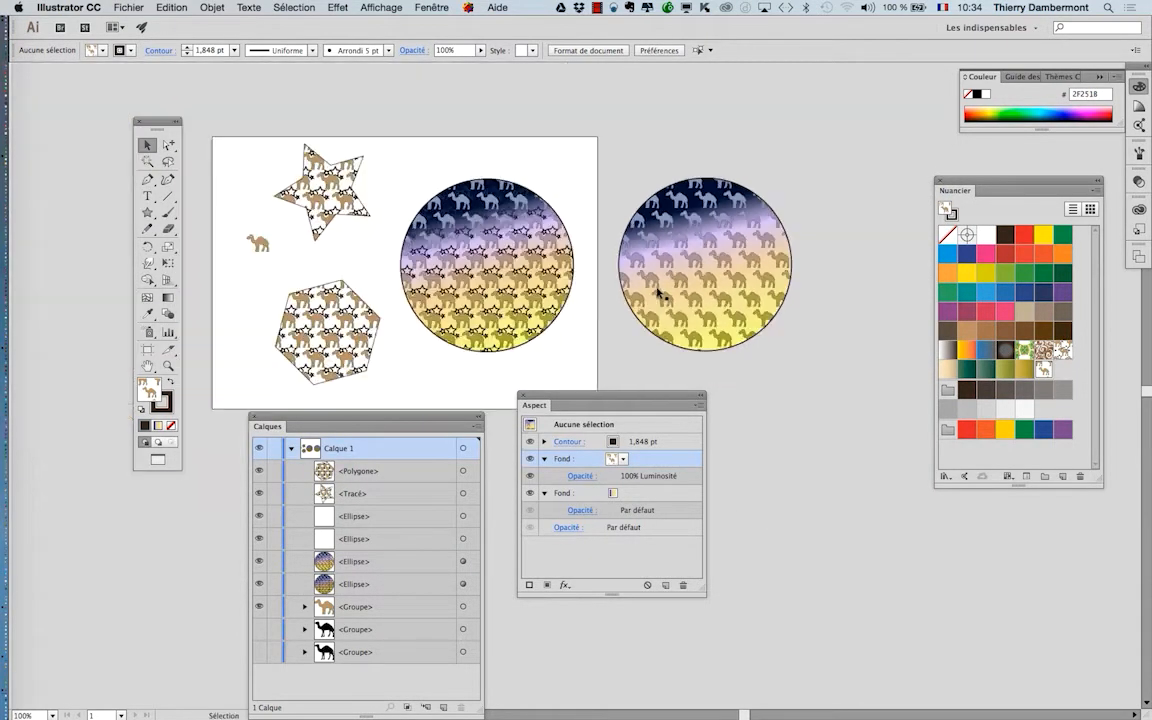
{"action": "left_click_drag", "start_coordinate": [650, 252], "coordinate": [533, 232]}
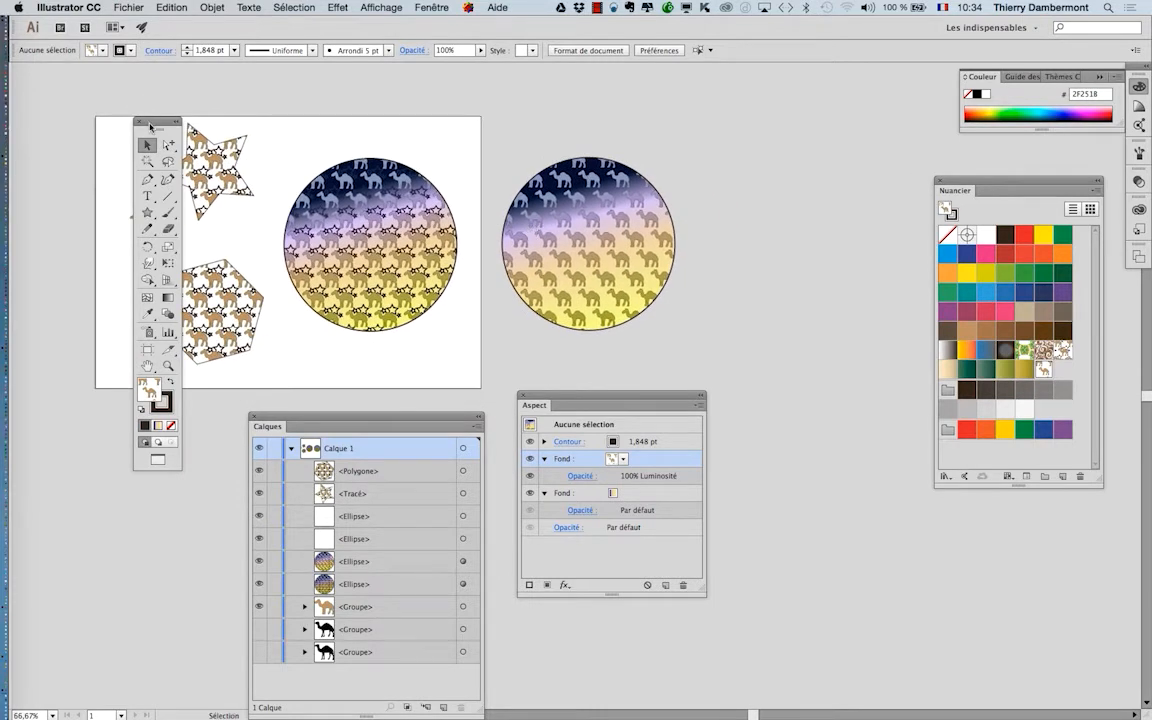
{"action": "left_click_drag", "start_coordinate": [150, 126], "coordinate": [49, 93]}
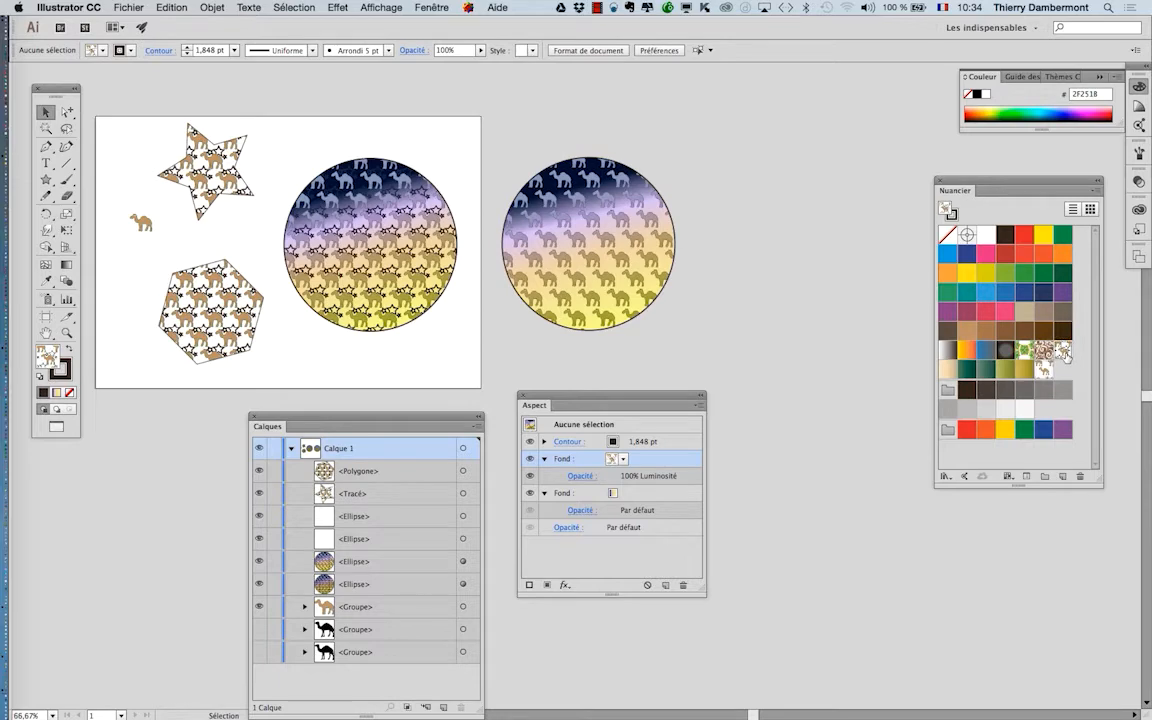
Step: Open the Nouvelle nuance de motif 1 pattern, select its stars for inspection, and return to the document without editing it
{"action": "double_click", "coordinate": [1064, 354]}
{"action": "left_click_drag", "start_coordinate": [659, 408], "coordinate": [868, 491]}
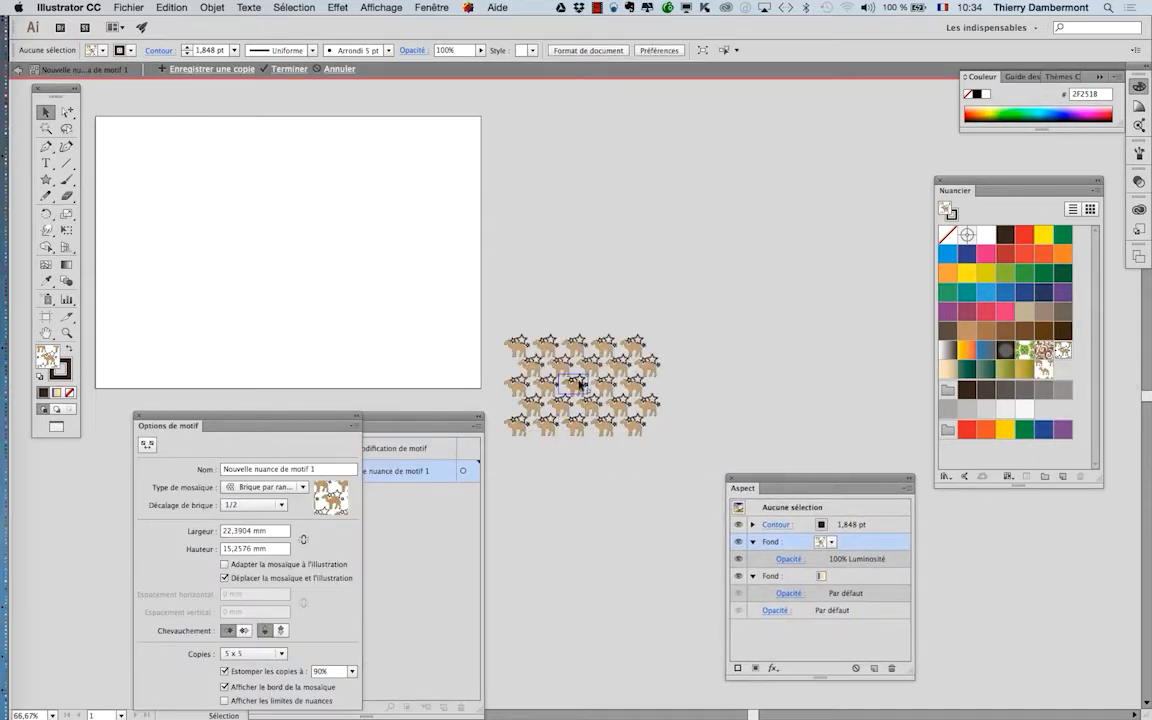
{"action": "scroll", "coordinate": [580, 383], "scroll_direction": "up", "scroll_amount": 5}
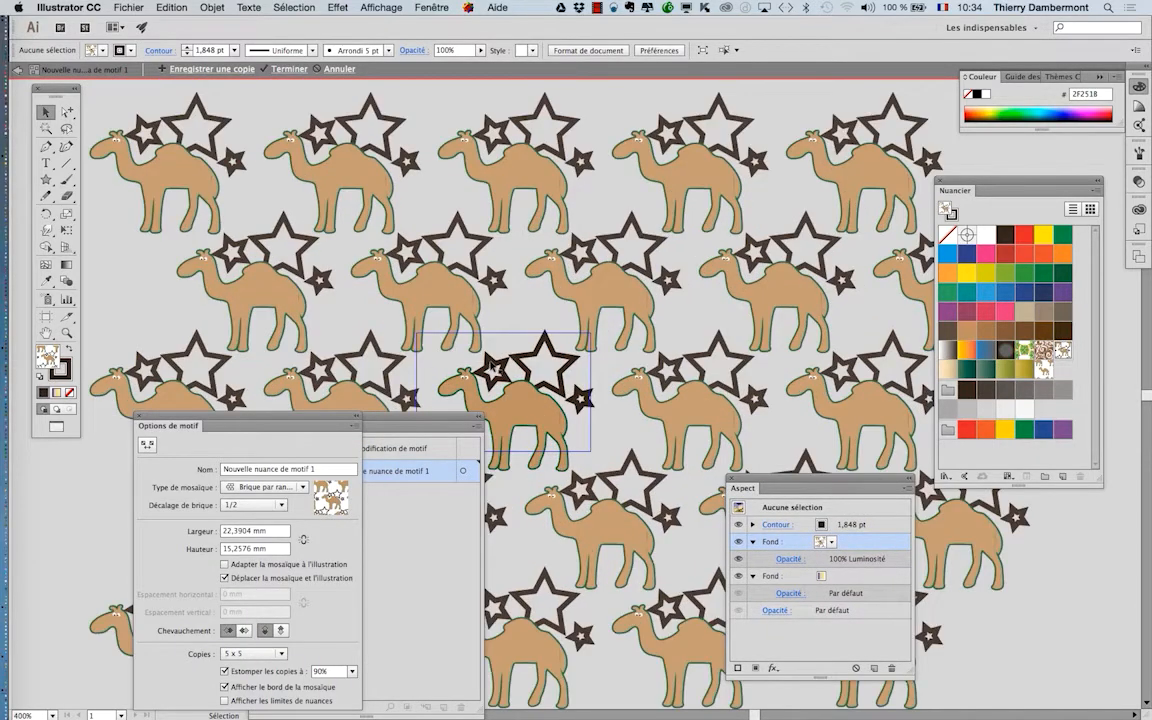
{"action": "left_click", "coordinate": [516, 351]}
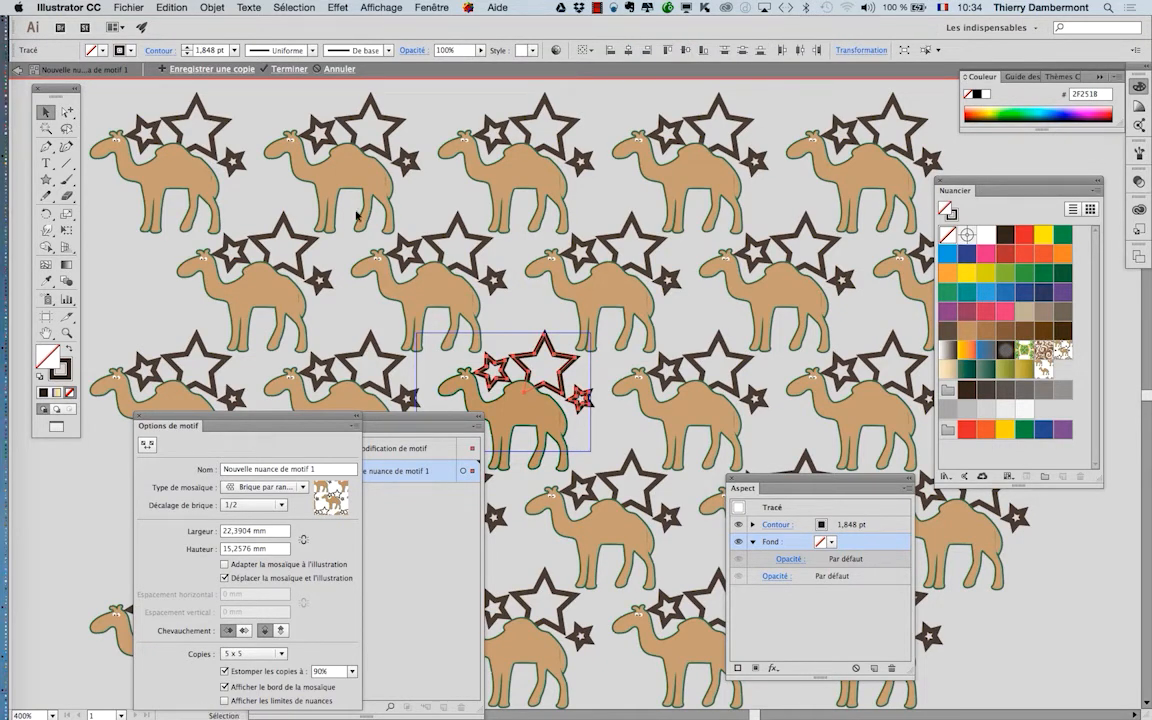
{"action": "left_click", "coordinate": [18, 73]}
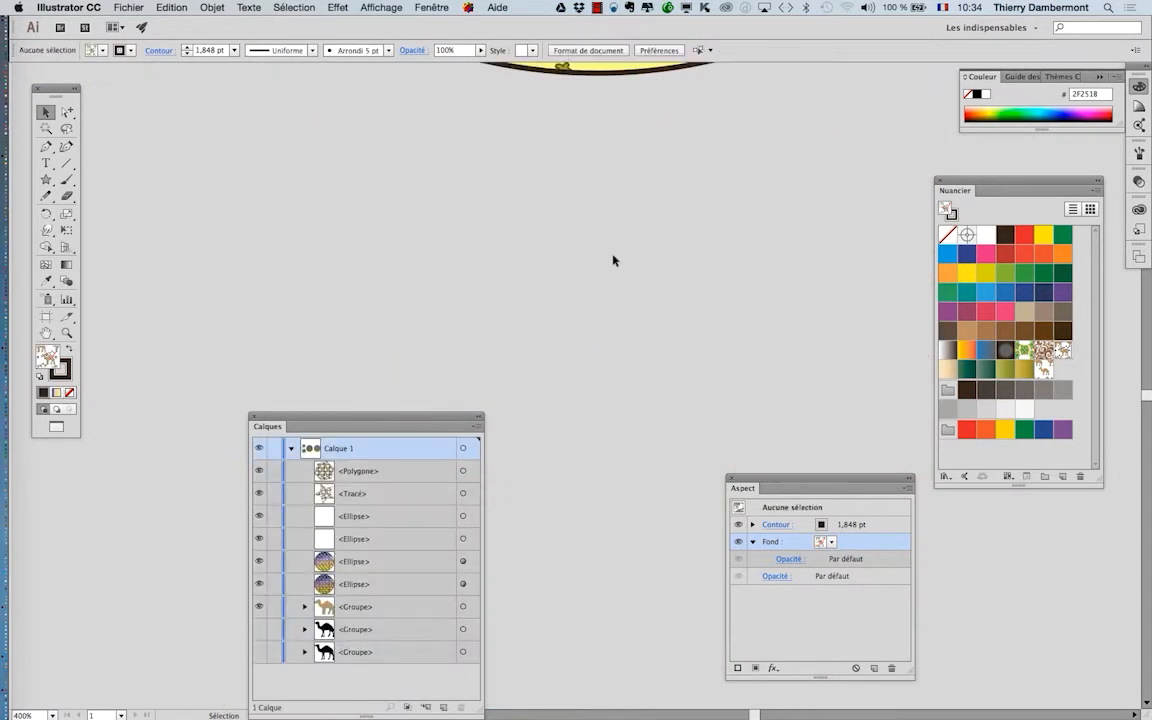
Step: Duplicate the camel-only circle horizontally to its right to make a third gradient-coloured circle
{"action": "key", "text": "super+minus"}
{"action": "key", "text": "super+minus"}
{"action": "left_click_drag", "start_coordinate": [553, 243], "coordinate": [367, 360]}
{"action": "left_click", "coordinate": [412, 246]}
{"action": "left_click_drag", "start_coordinate": [389, 241], "coordinate": [616, 242]}
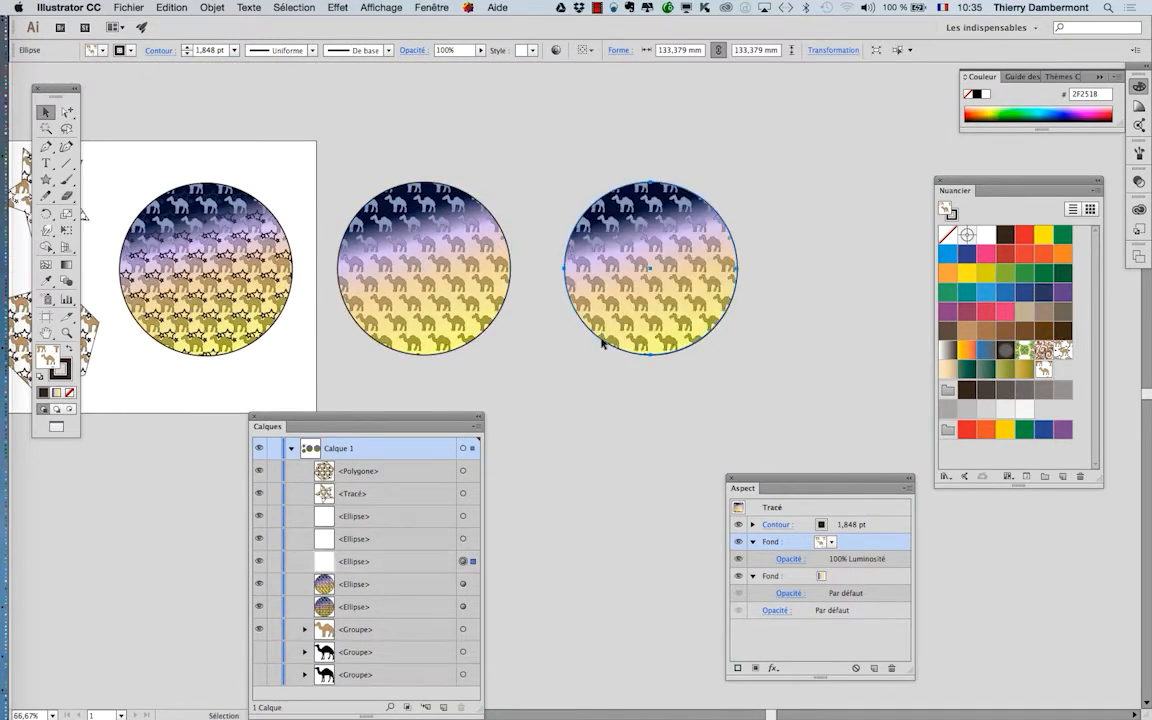
Step: Move the Aspect panel beside the third circle and add a new fill above its camel pattern fill
{"action": "left_click", "coordinate": [643, 372]}
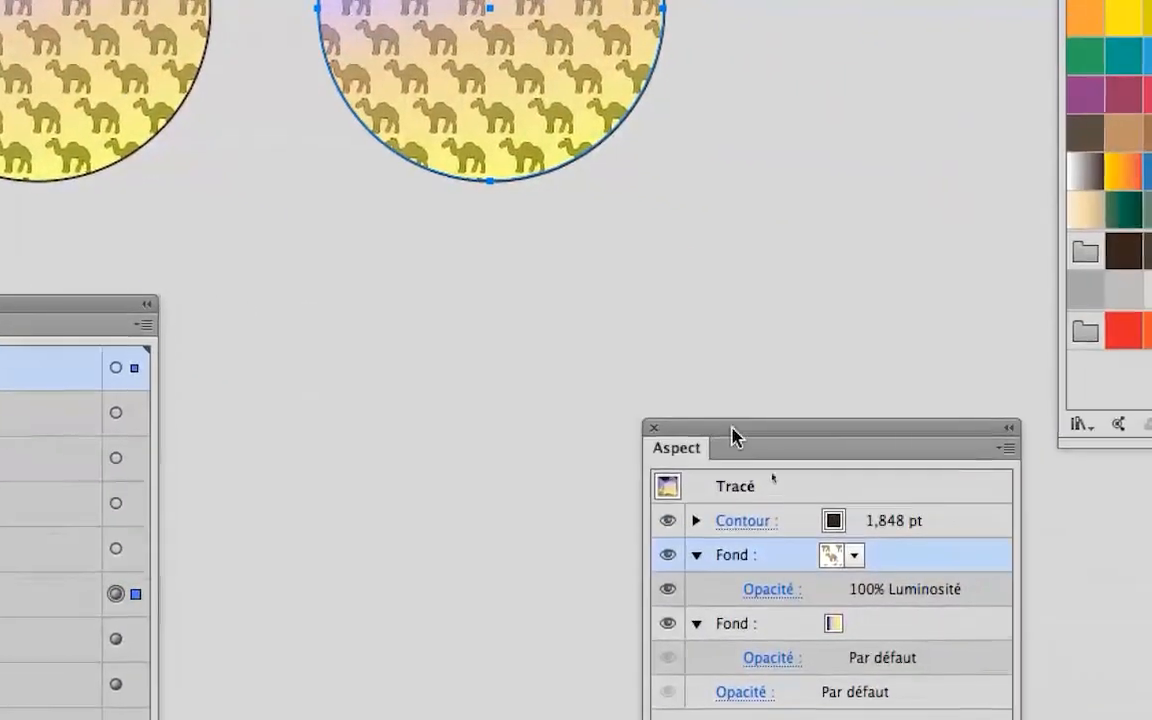
{"action": "left_click_drag", "start_coordinate": [733, 428], "coordinate": [739, 156]}
{"action": "left_click", "coordinate": [918, 350]}
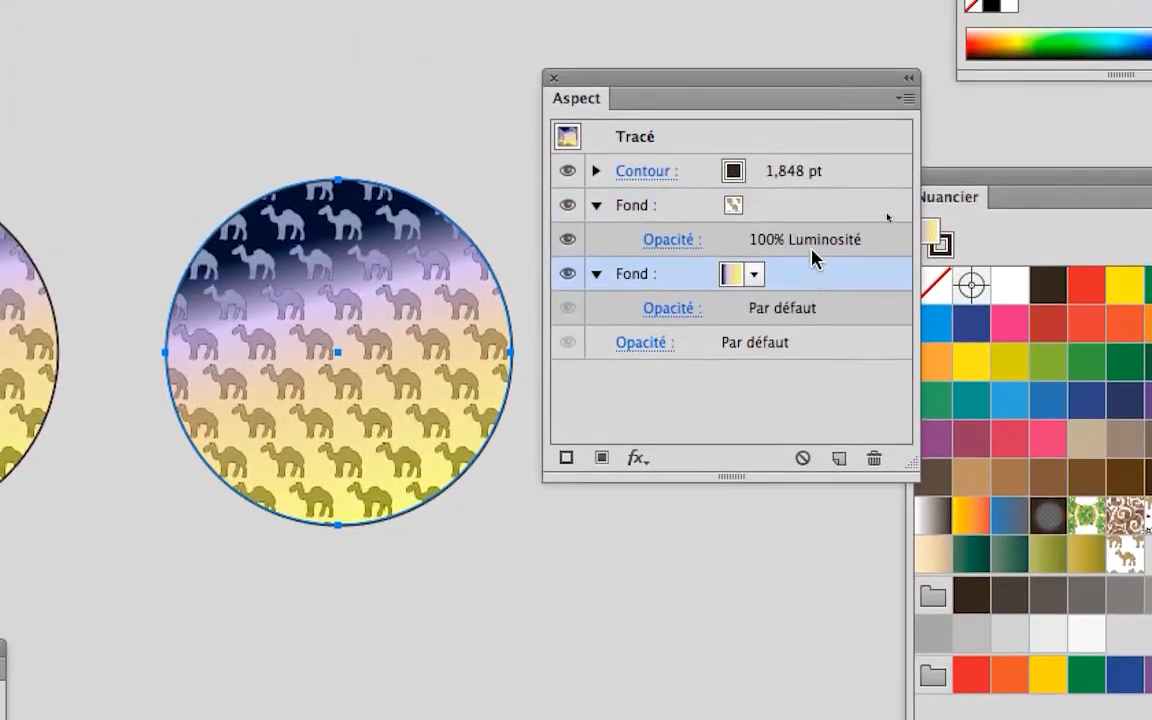
{"action": "left_click", "coordinate": [918, 286]}
{"action": "left_click", "coordinate": [815, 263]}
{"action": "left_click", "coordinate": [815, 196]}
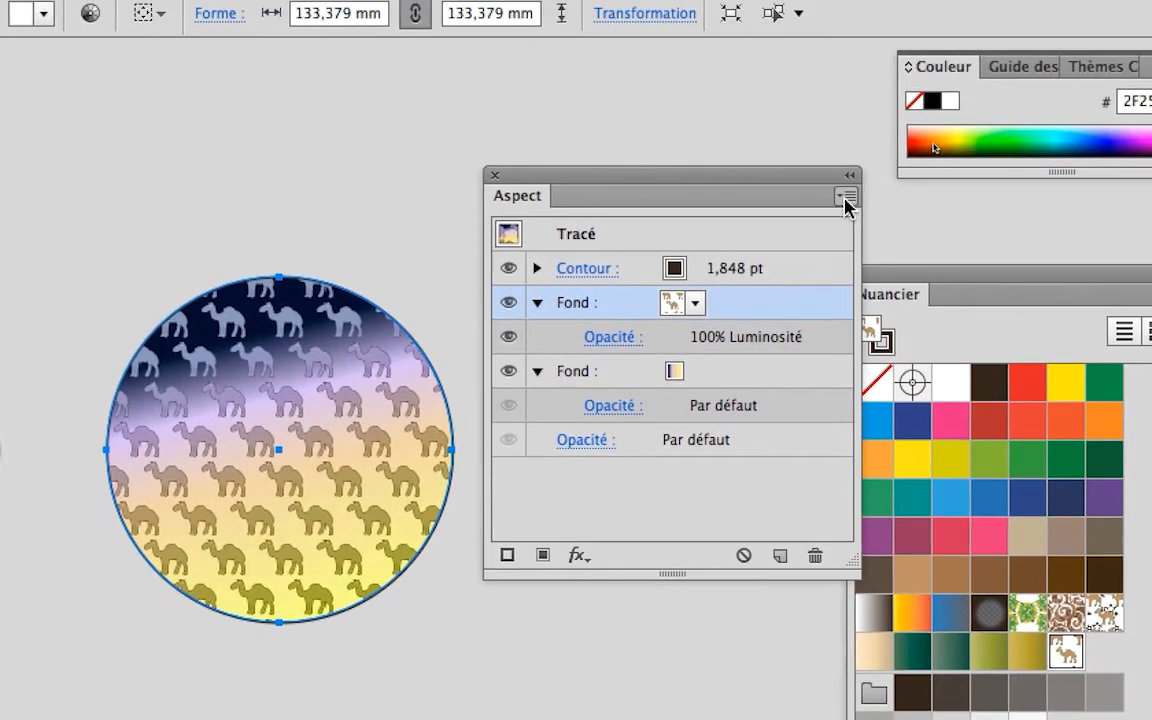
{"action": "left_click", "coordinate": [870, 127]}
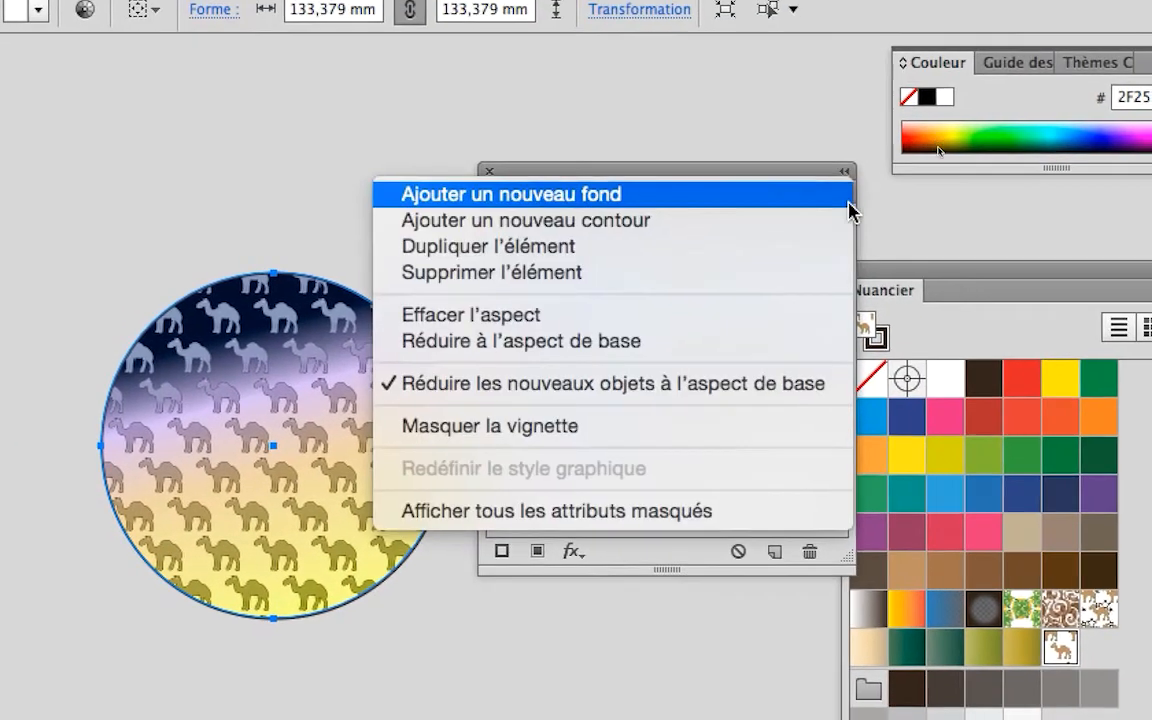
{"action": "left_click", "coordinate": [838, 209]}
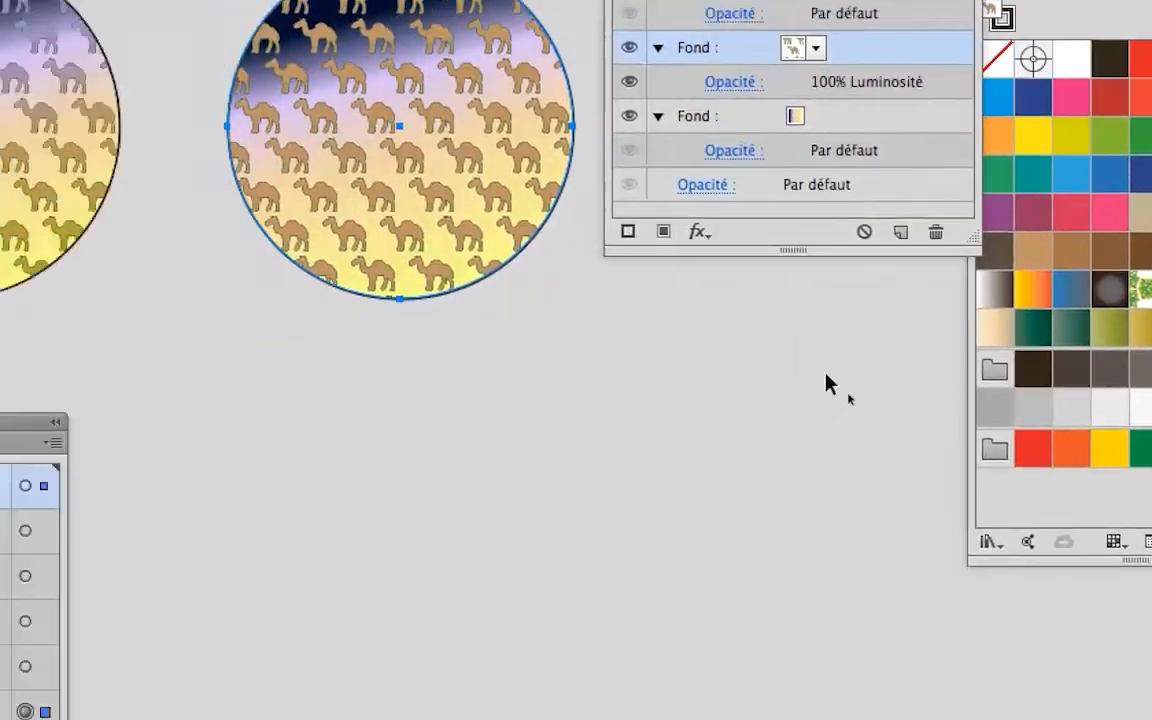
{"action": "left_click", "coordinate": [657, 416]}
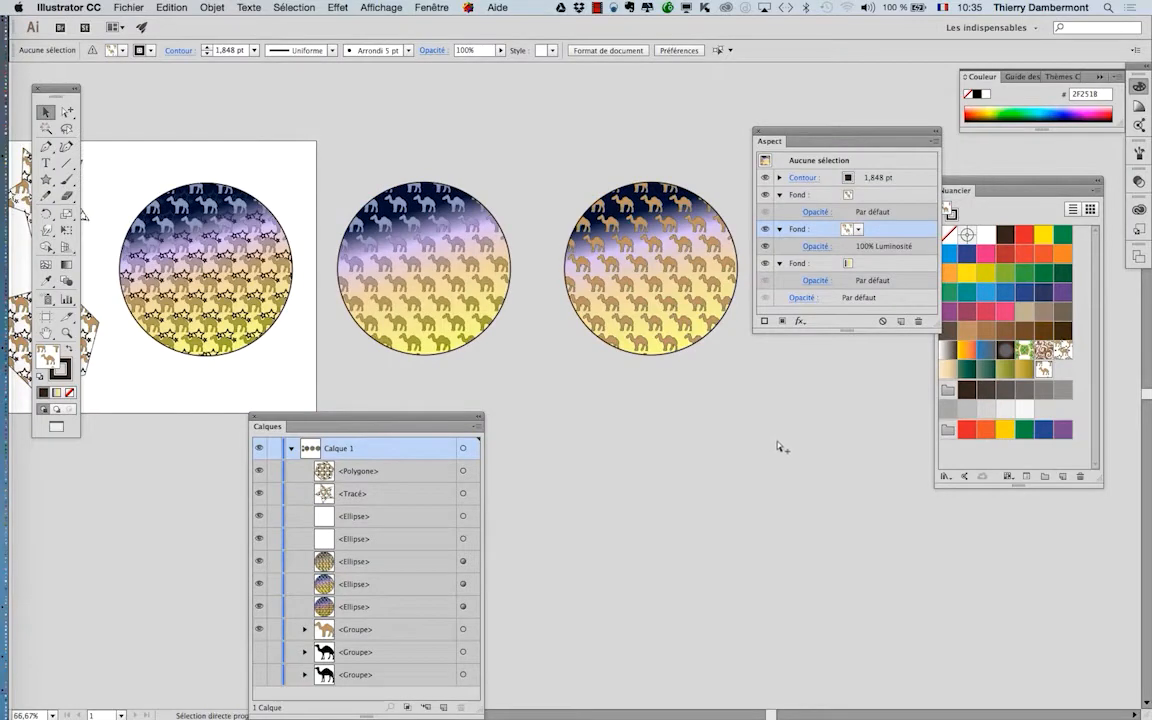
Step: Paste the three stars below the third circle and add them to the swatches as a new pattern
{"action": "key", "text": "ctrl+v"}
{"action": "scroll", "coordinate": [566, 392], "scroll_direction": "up", "scroll_amount": 4}
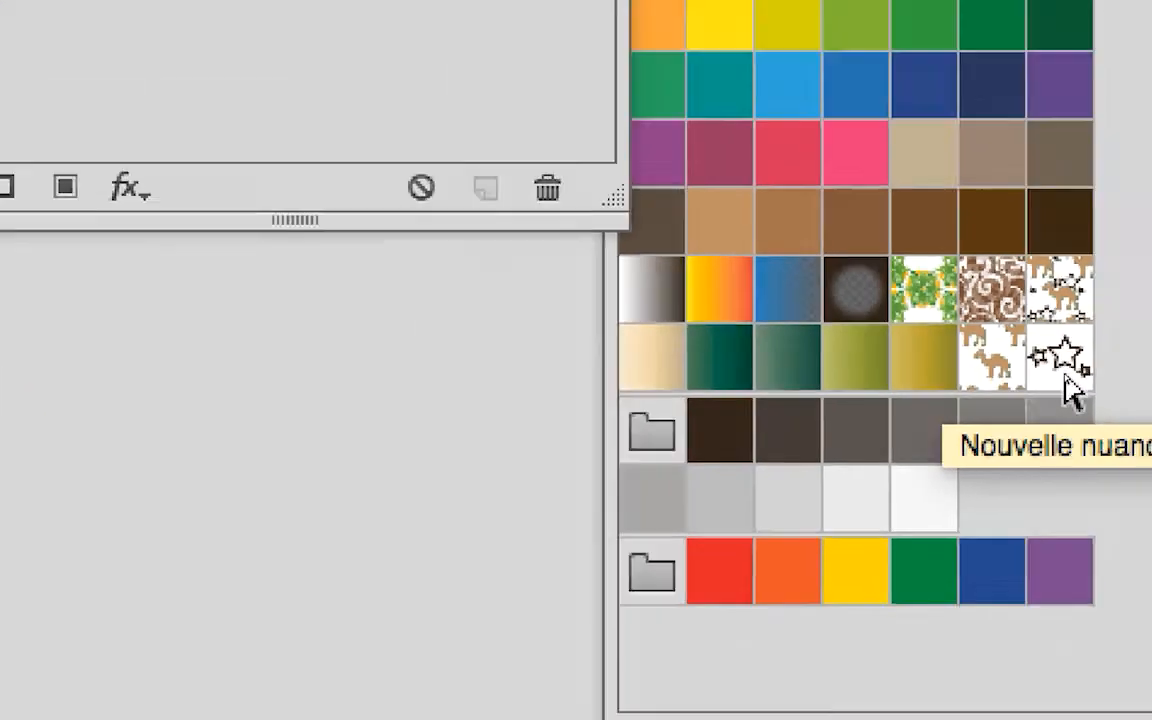
{"action": "scroll", "coordinate": [760, 362], "scroll_direction": "down", "scroll_amount": 2}
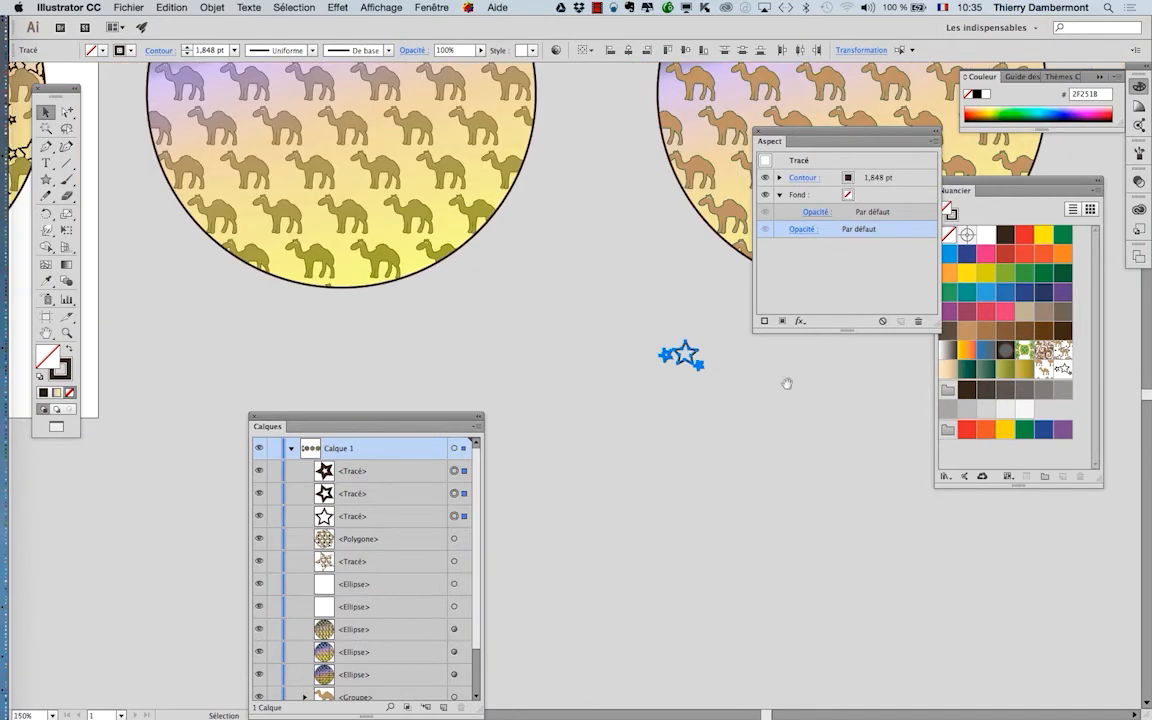
Step: Apply the star pattern to the third circle's fill that uses the Luminosité blending mode
{"action": "left_click_drag", "start_coordinate": [801, 418], "coordinate": [573, 563]}
{"action": "scroll", "coordinate": [625, 470], "scroll_direction": "down", "scroll_amount": 1}
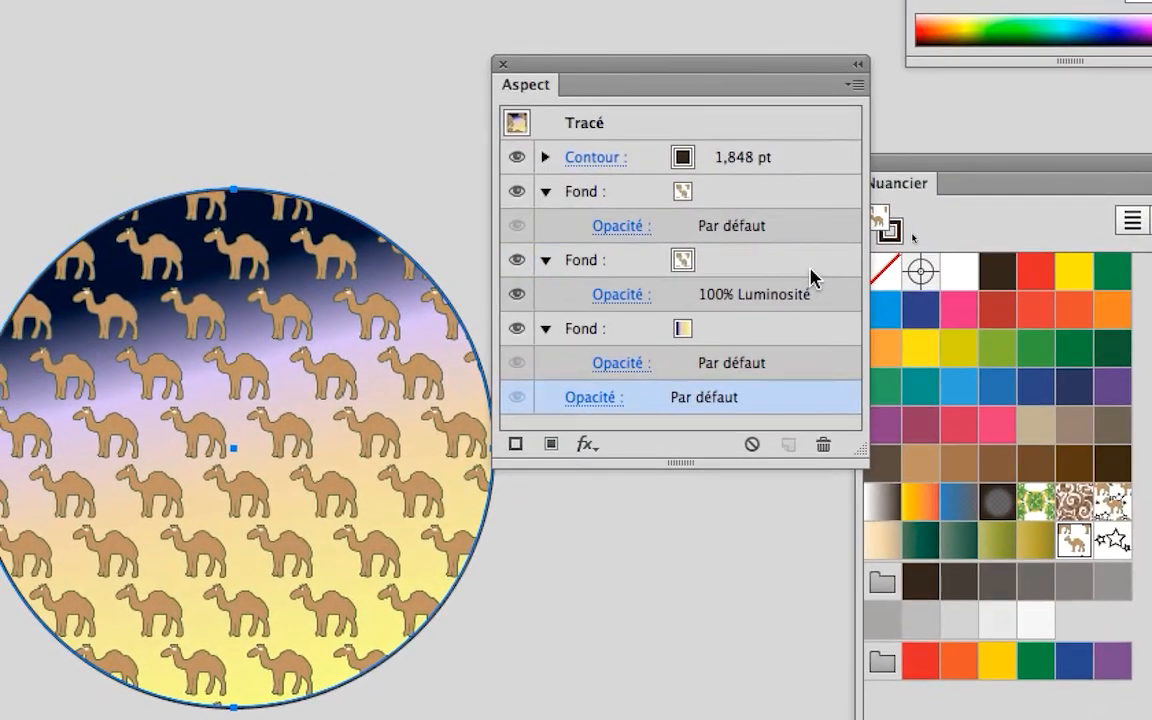
{"action": "left_click", "coordinate": [810, 268]}
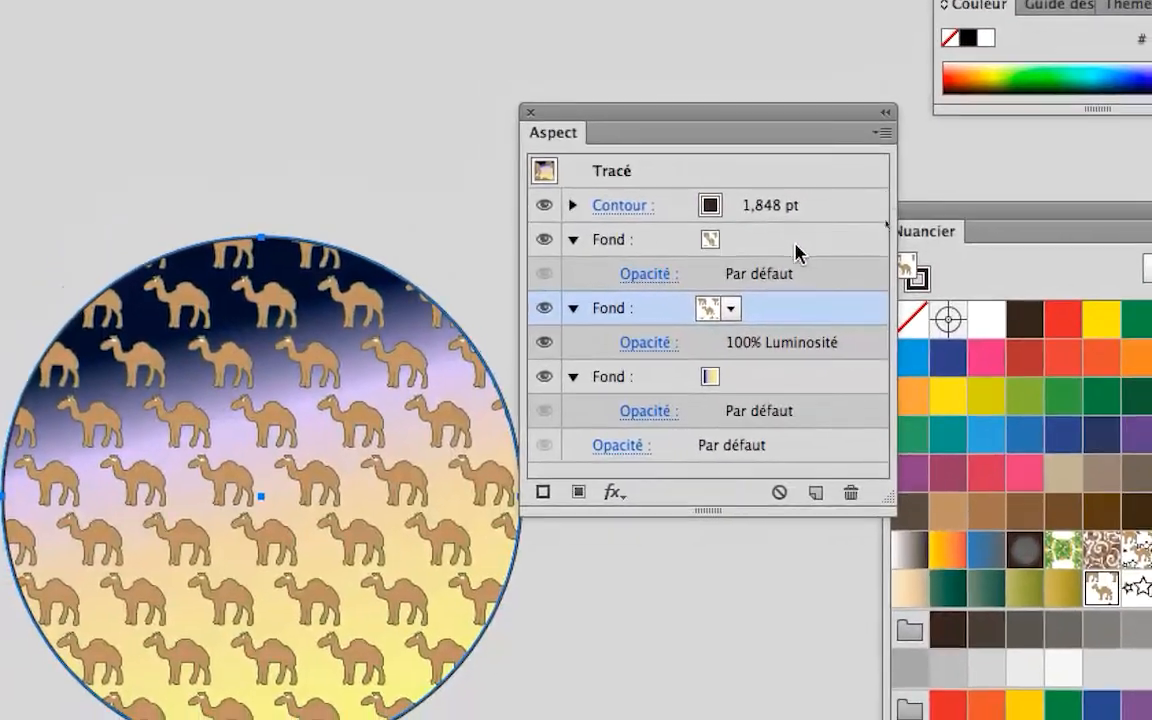
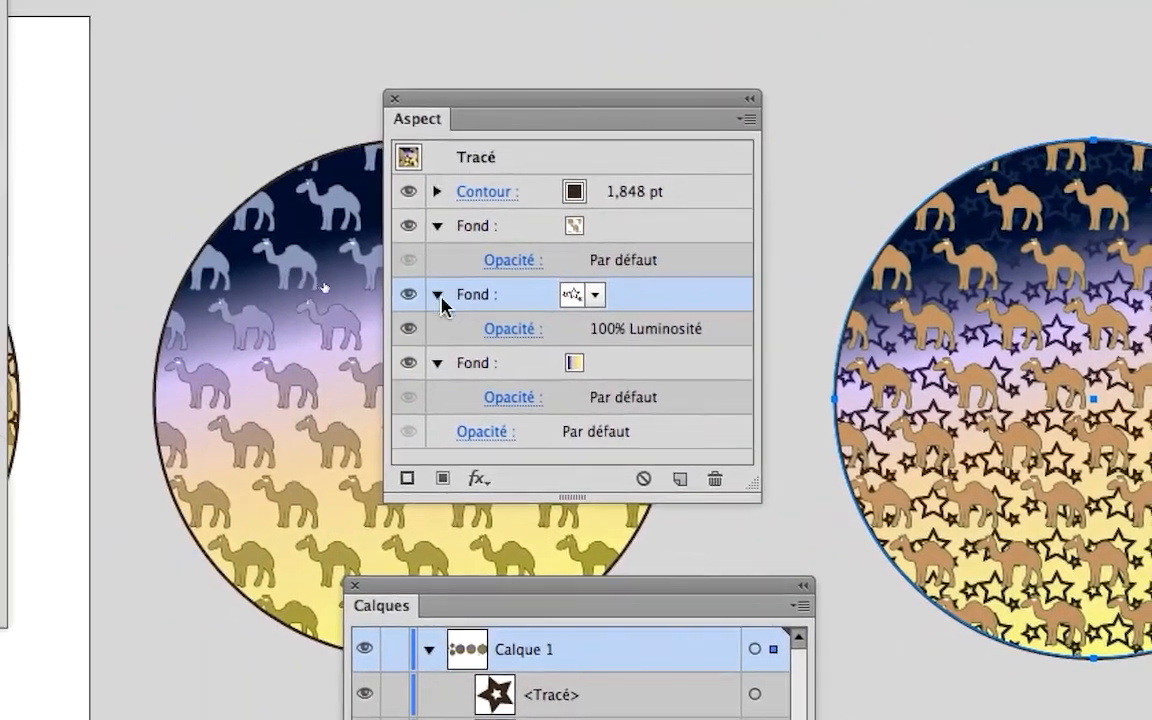
Step: Set the star fill's blending mode to Différence at 100% opacity and move the Aspect panel clear of the circle
{"action": "left_click", "coordinate": [513, 329]}
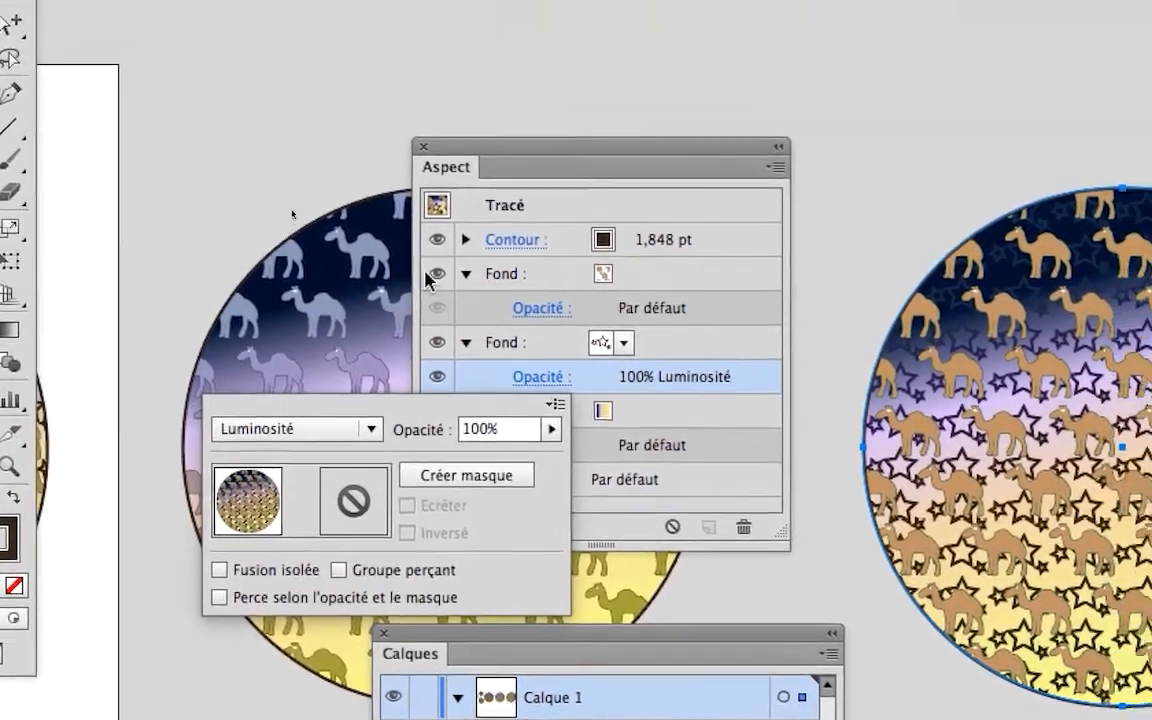
{"action": "left_click", "coordinate": [470, 165]}
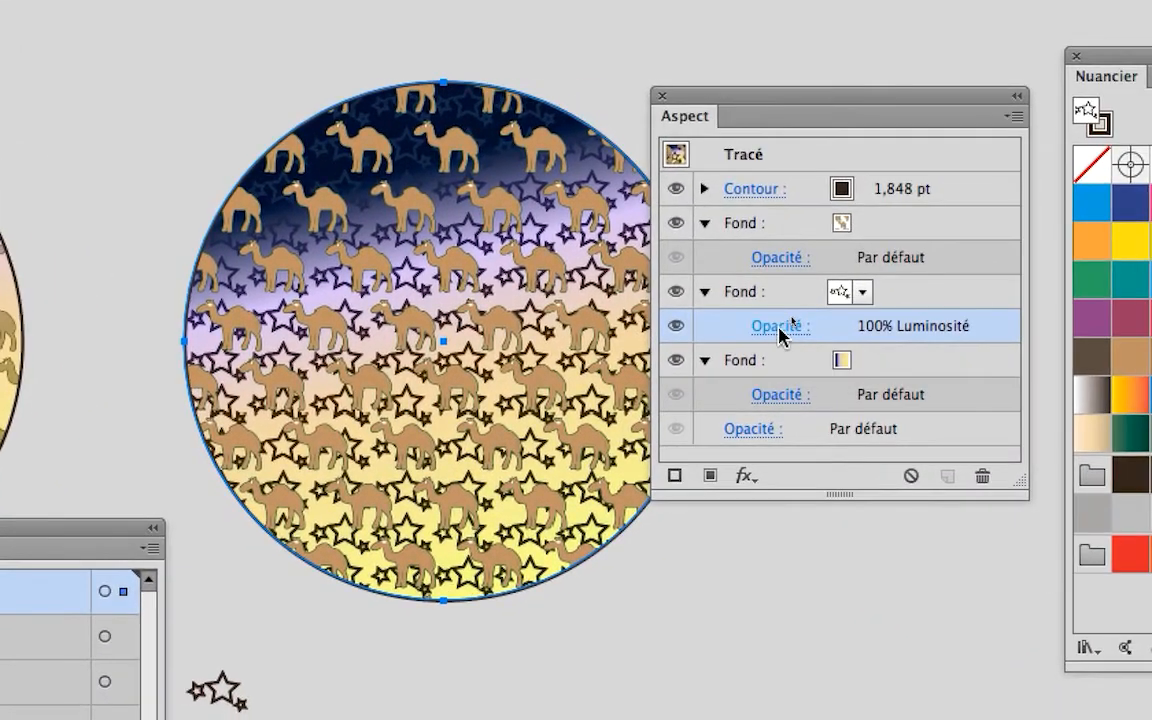
{"action": "left_click", "coordinate": [779, 333]}
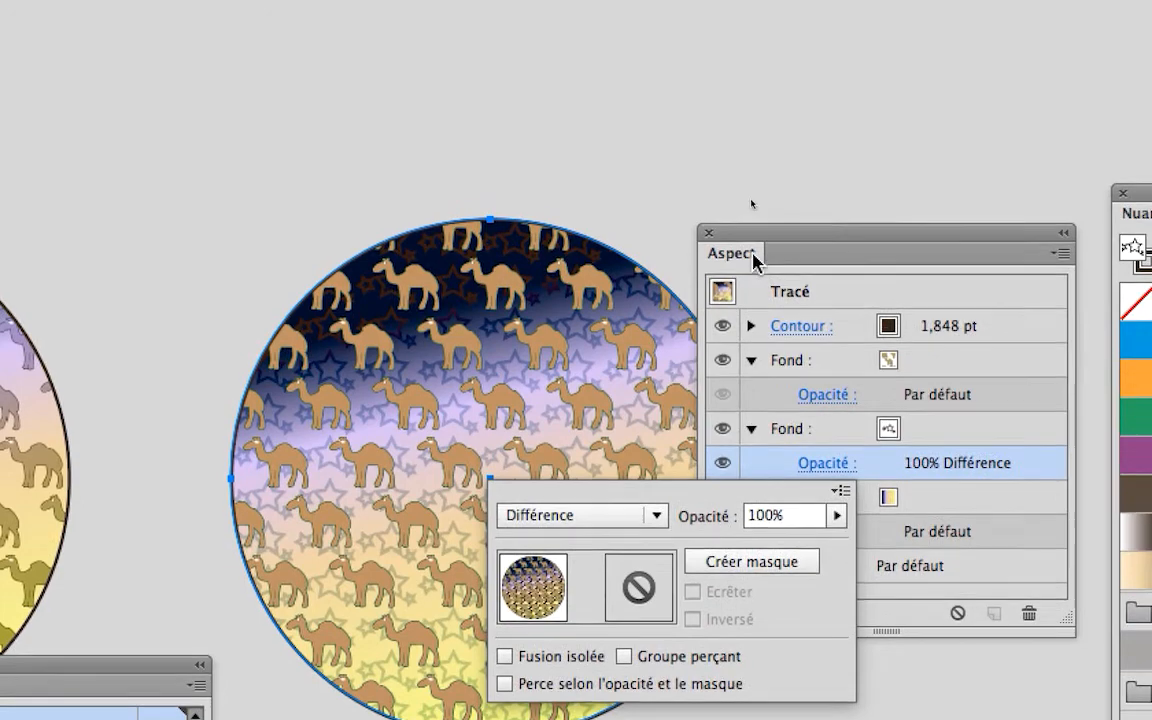
{"action": "left_click_drag", "start_coordinate": [841, 63], "coordinate": [892, 64]}
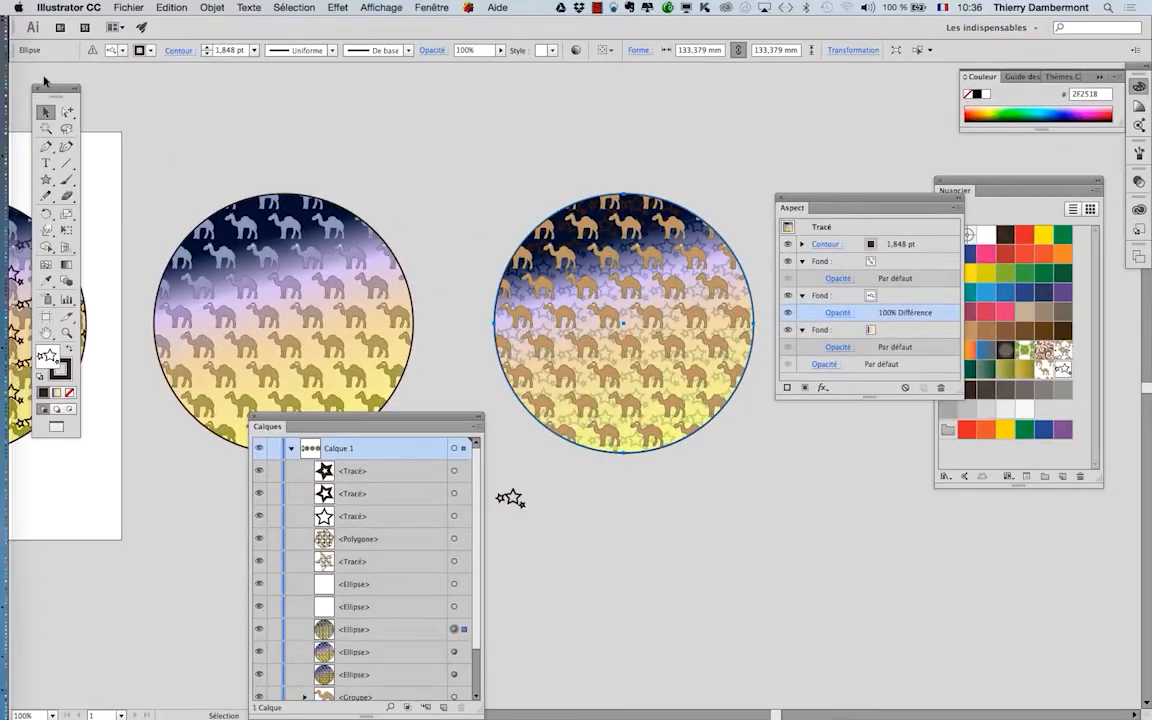
Step: Start scaling the third circle's star fill with only Transformation de motifs enabled, previewing a uniform scale of 300%
{"action": "left_click_drag", "start_coordinate": [45, 88], "coordinate": [55, 91]}
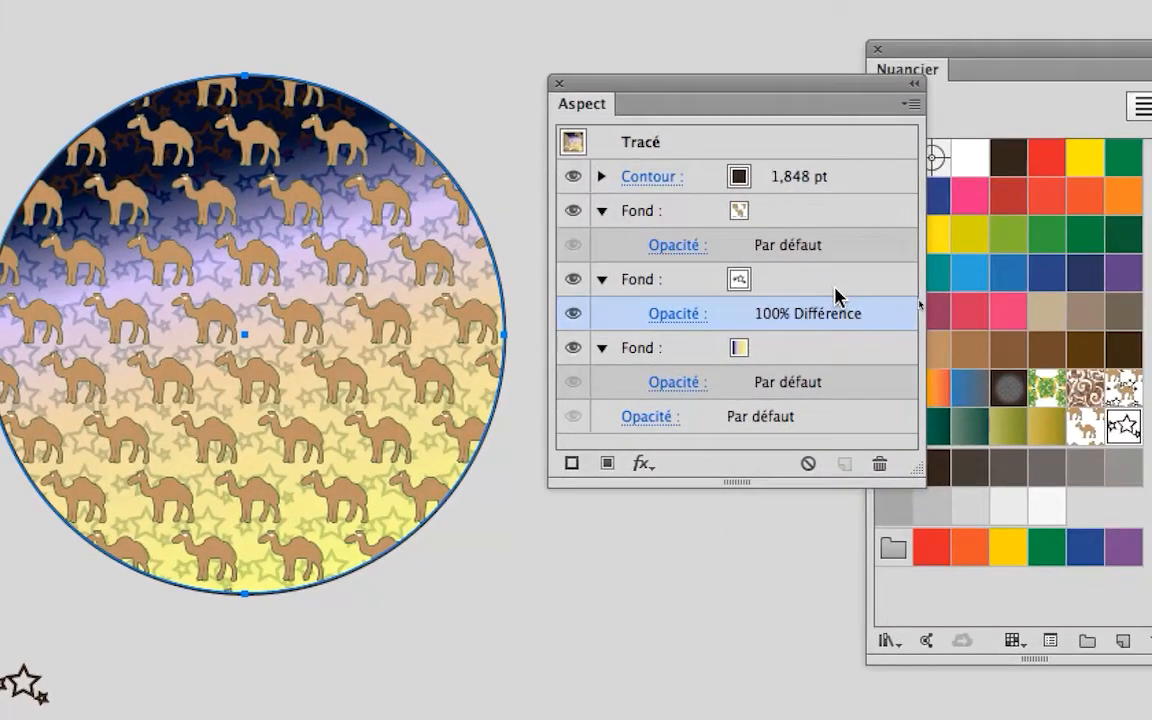
{"action": "left_click", "coordinate": [835, 288]}
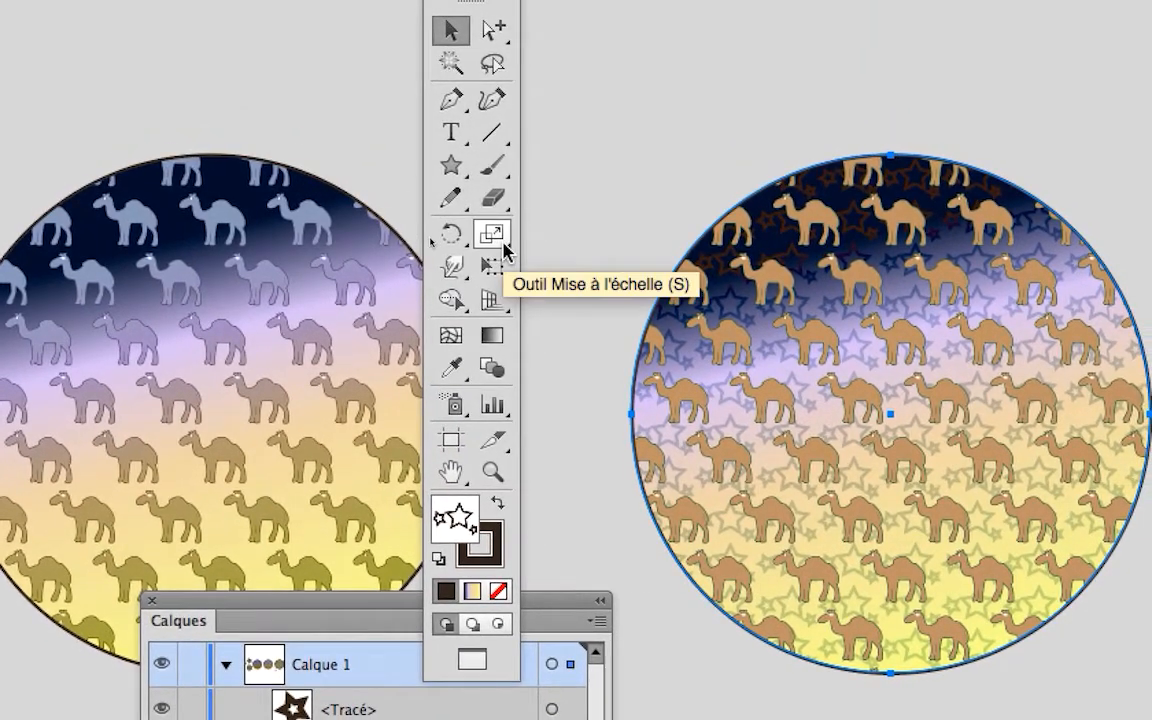
{"action": "double_click", "coordinate": [503, 243]}
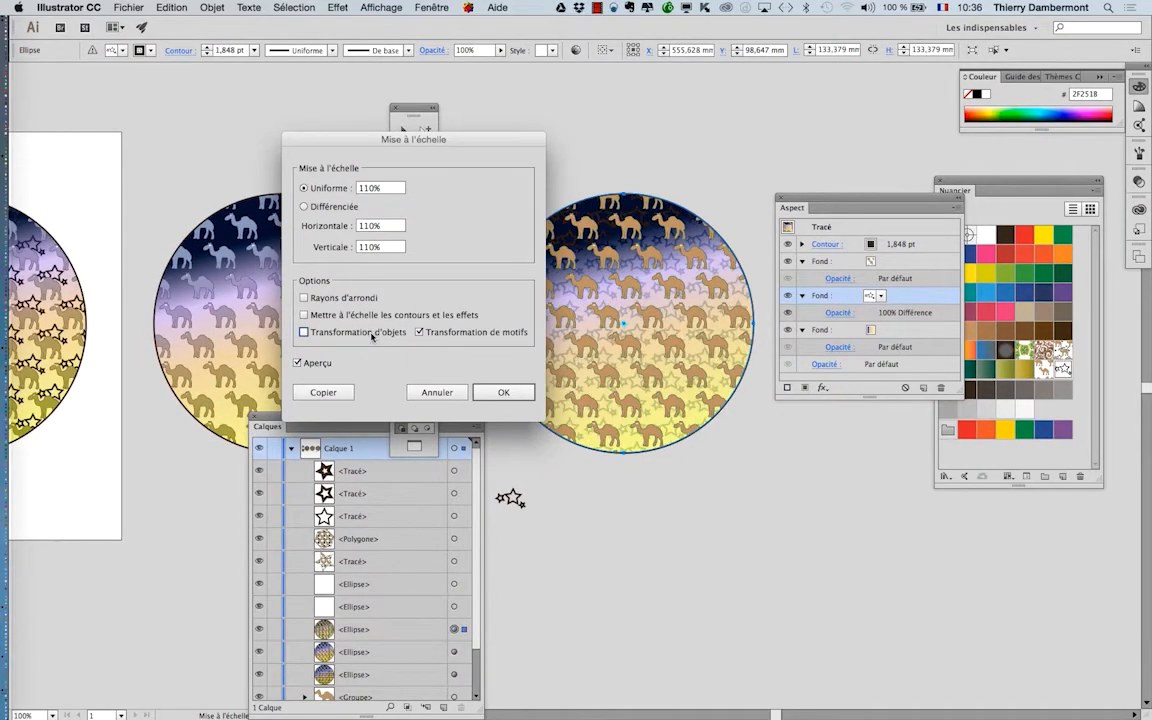
{"action": "left_click_drag", "start_coordinate": [402, 140], "coordinate": [361, 136]}
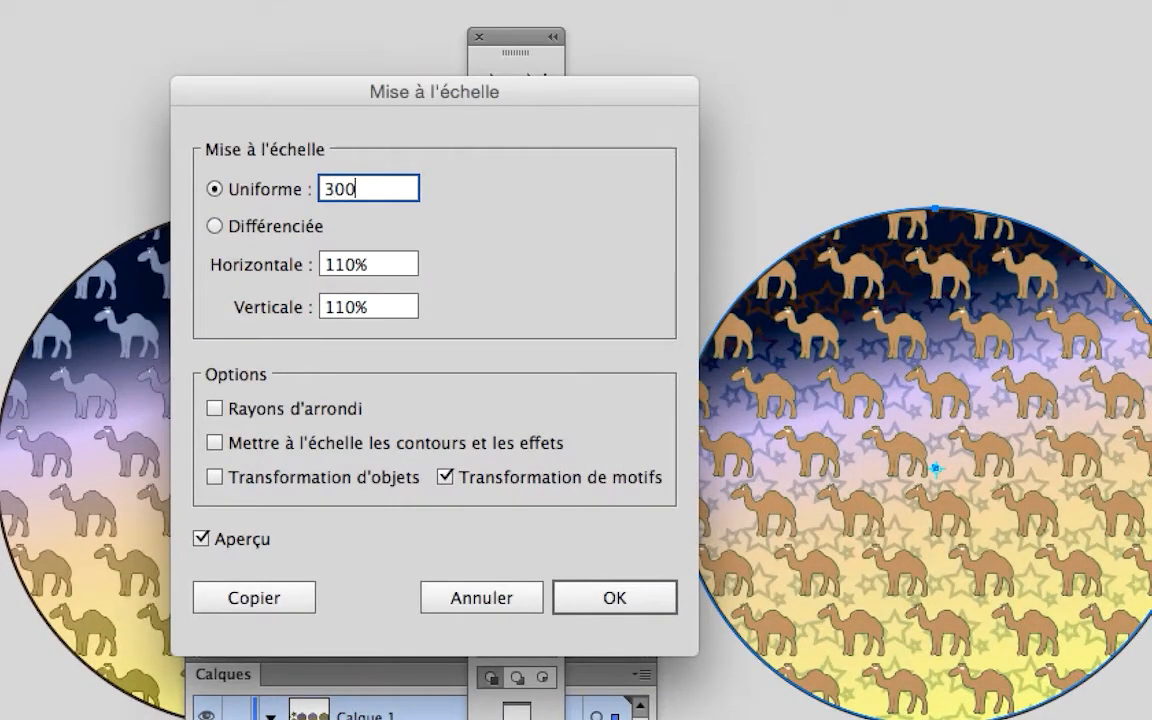
{"action": "key", "text": "Tab"}
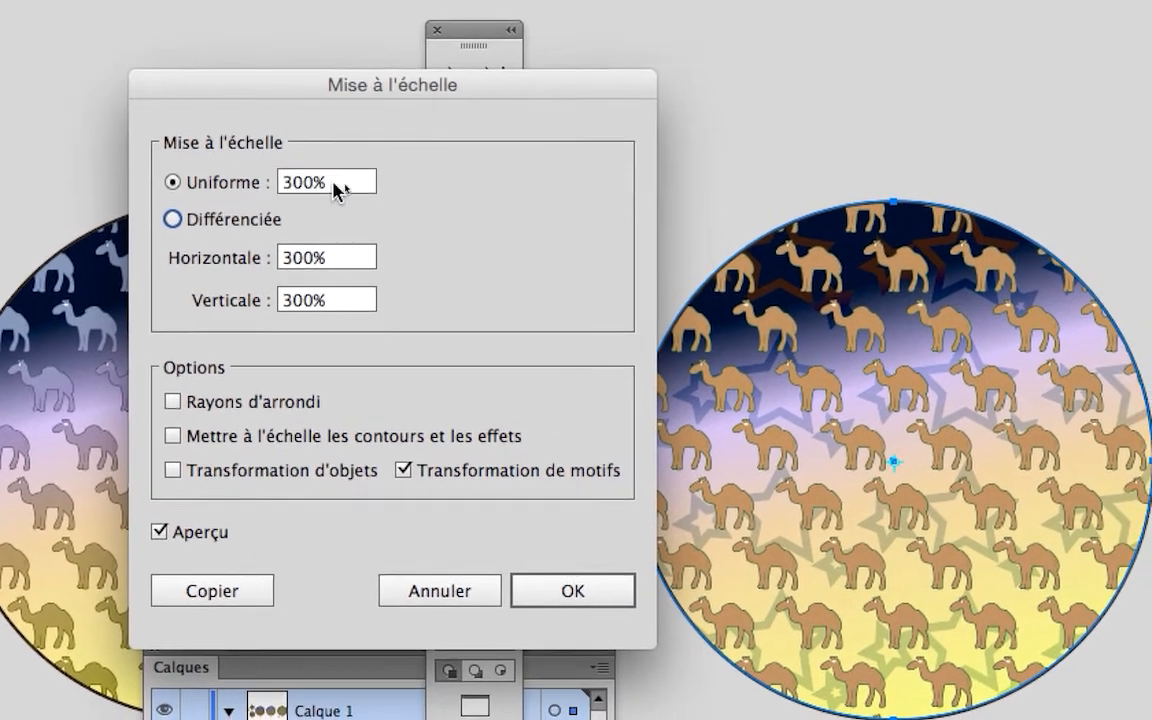
Step: Preview the star pattern at a uniform scale of 150%
{"action": "left_click_drag", "start_coordinate": [376, 189], "coordinate": [305, 189]}
{"action": "type", "text": "150"}
{"action": "key", "text": "Tab"}
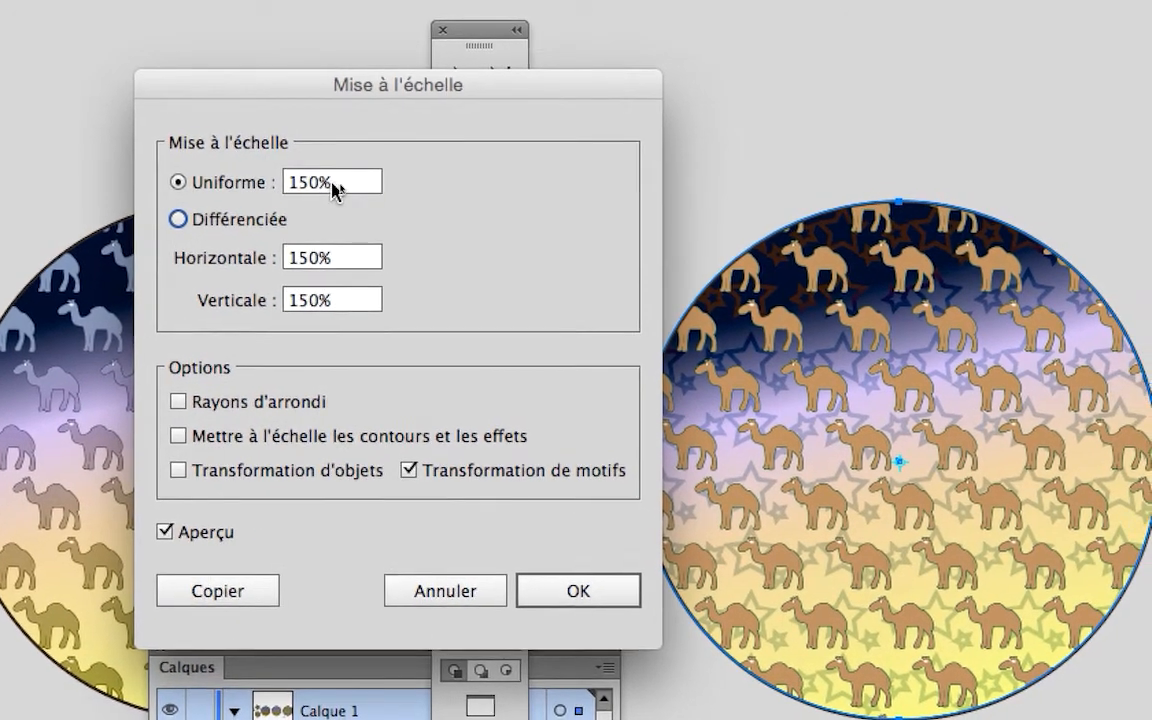
Step: Scale the star pattern uniformly to 50% without resizing the circle
{"action": "left_click_drag", "start_coordinate": [373, 189], "coordinate": [329, 187]}
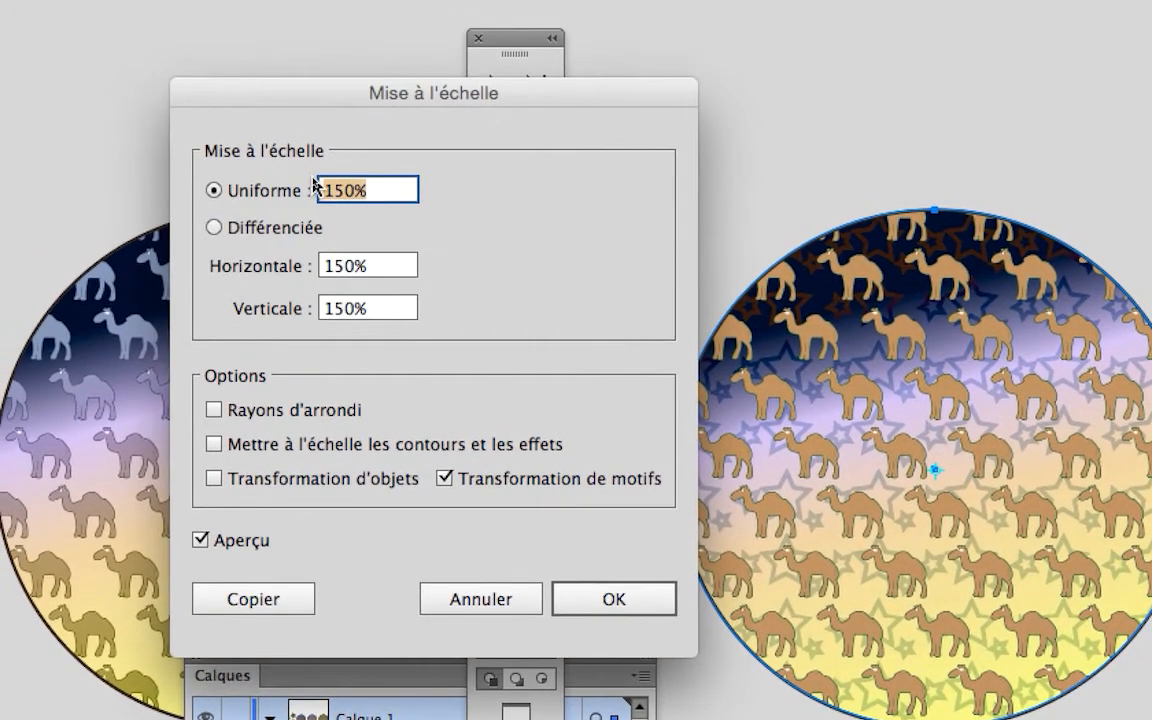
{"action": "type", "text": "50"}
{"action": "key", "text": "Tab"}
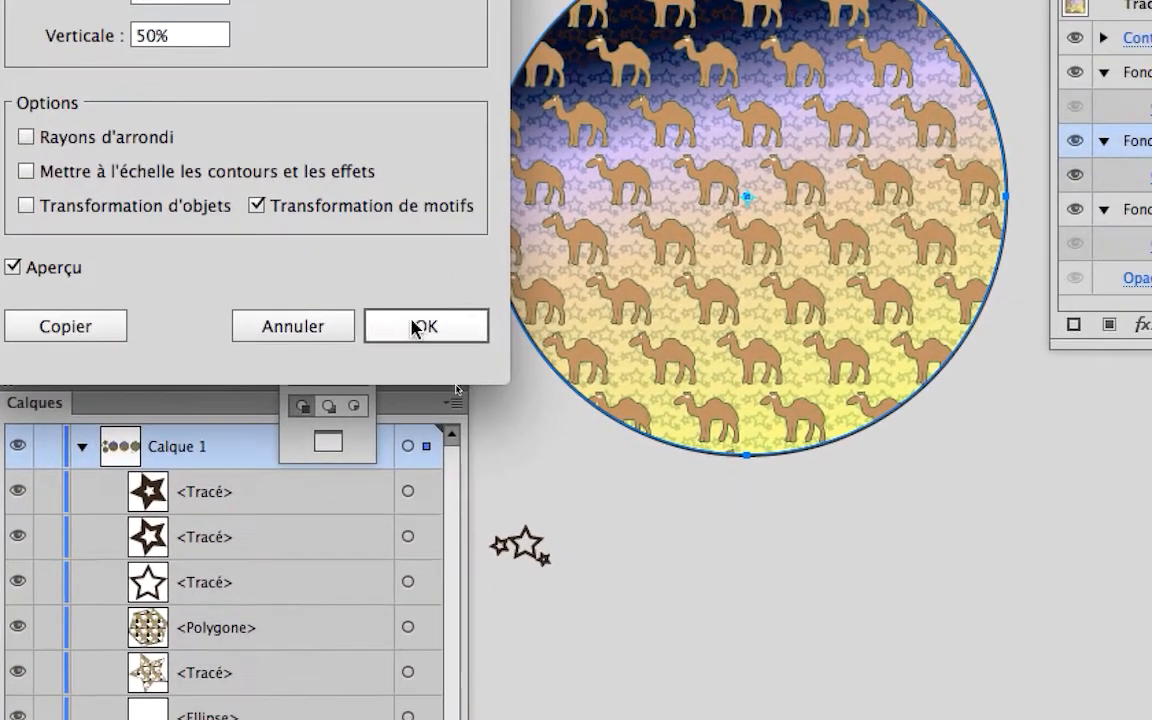
{"action": "left_click", "coordinate": [600, 599]}
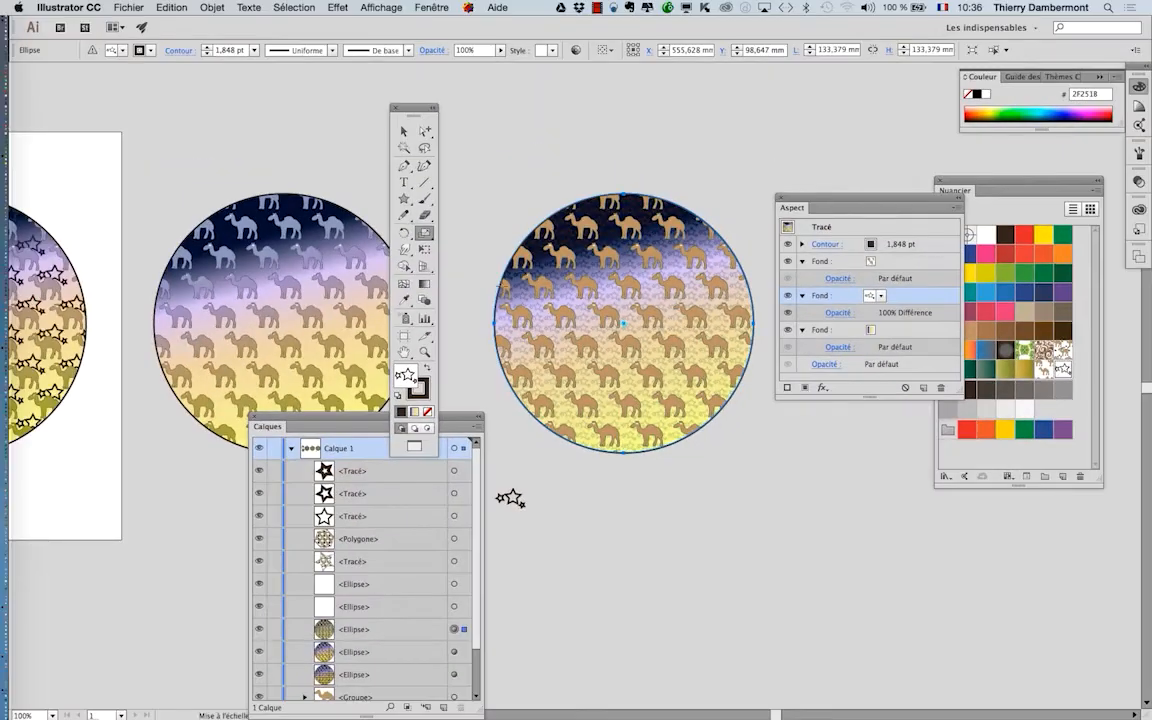
Step: Move the layers panel and the tool palette aside so the second circle is uncovered
{"action": "key", "text": "super+minus"}
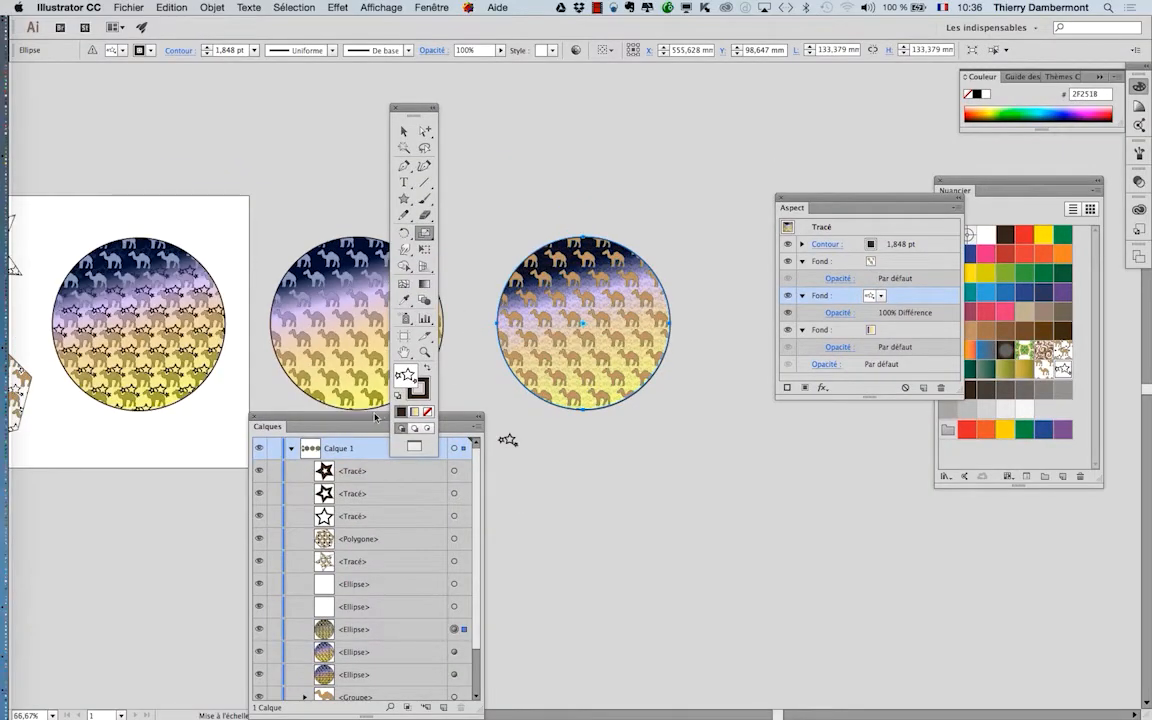
{"action": "left_click_drag", "start_coordinate": [376, 416], "coordinate": [131, 518]}
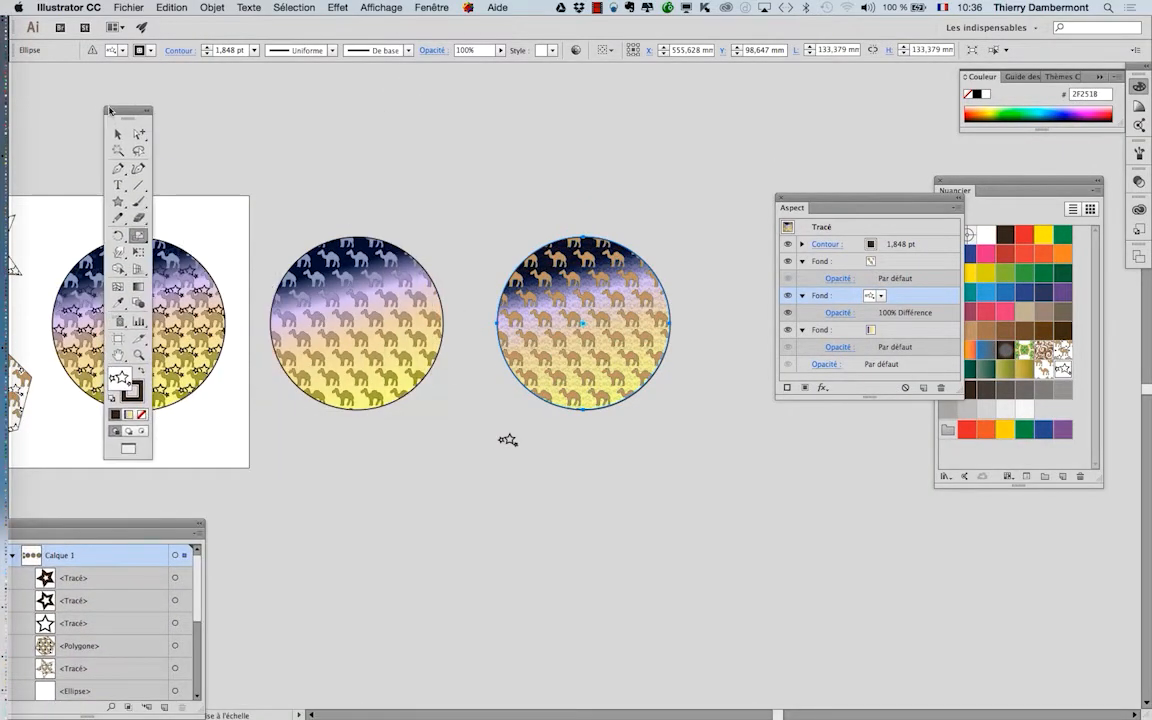
{"action": "left_click_drag", "start_coordinate": [308, 169], "coordinate": [384, 127]}
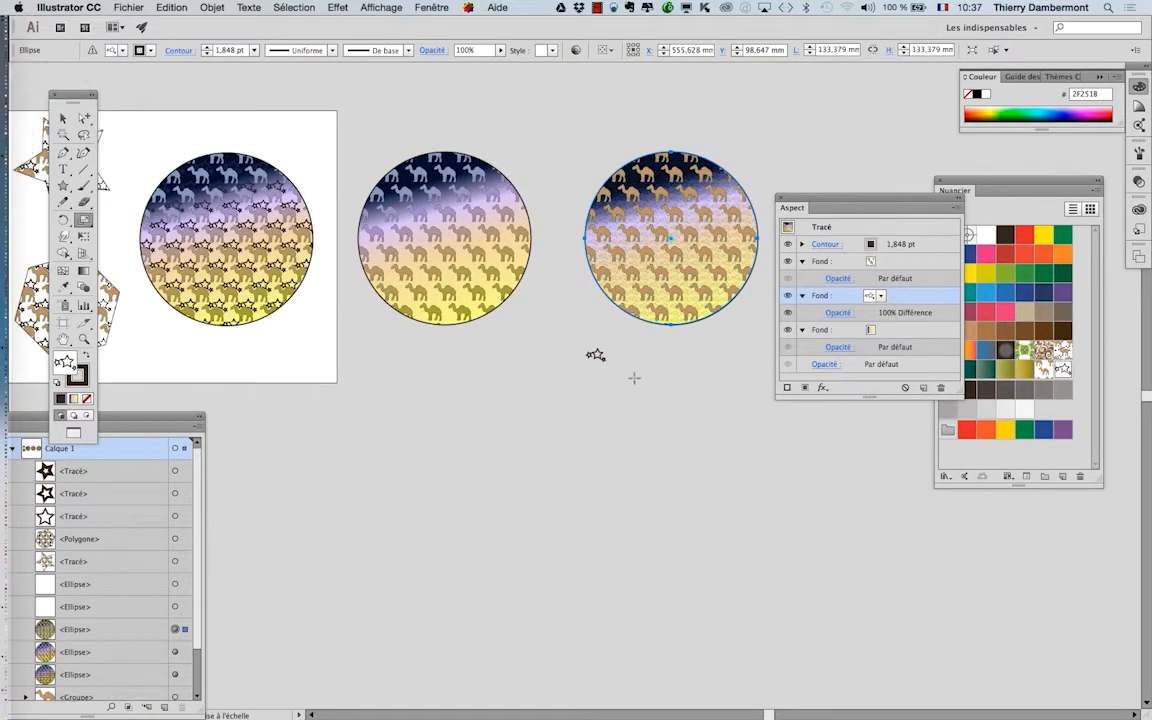
Step: Examine the loose stars, compare the fills of the second and third circles, and review the third circle's camel, star and gradient fills
{"action": "scroll", "coordinate": [634, 378], "scroll_direction": "up", "scroll_amount": 3}
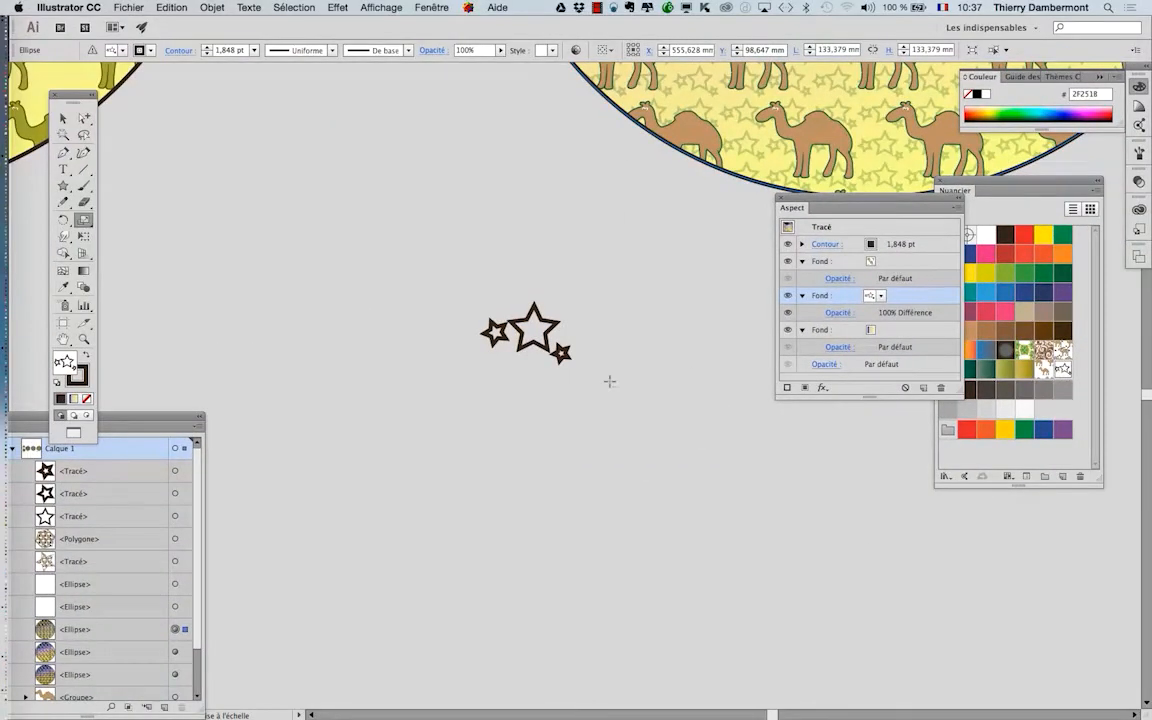
{"action": "scroll", "coordinate": [609, 381], "scroll_direction": "down", "scroll_amount": 4}
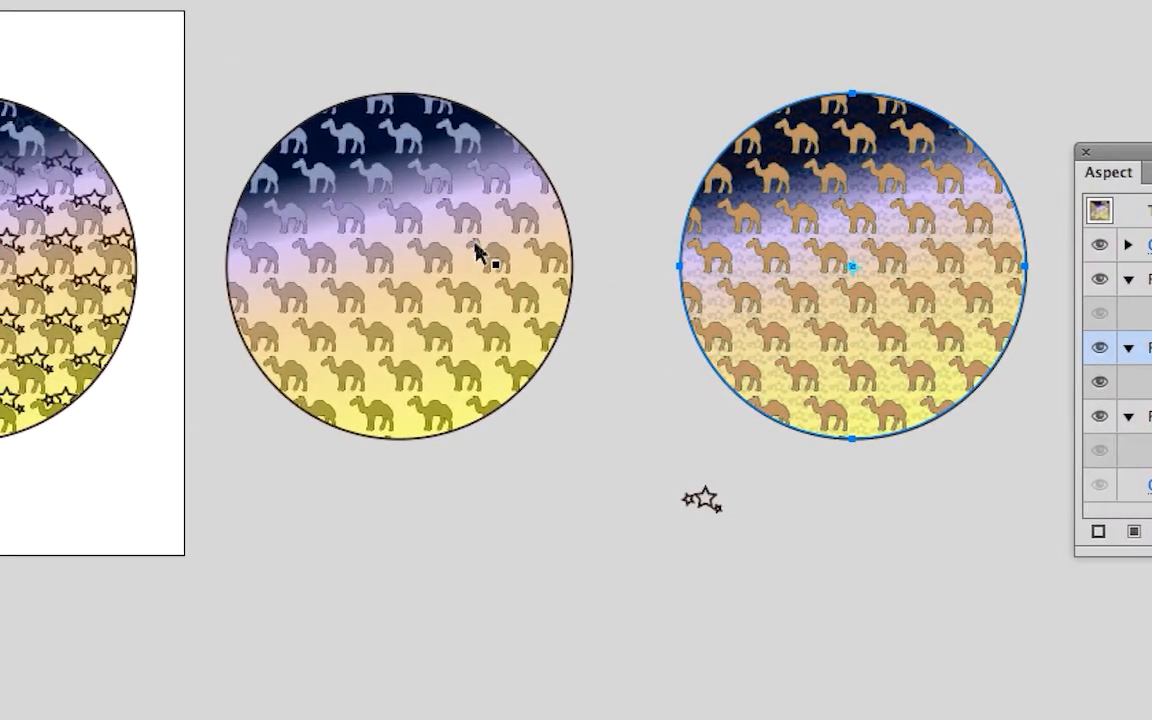
{"action": "left_click", "coordinate": [475, 246]}
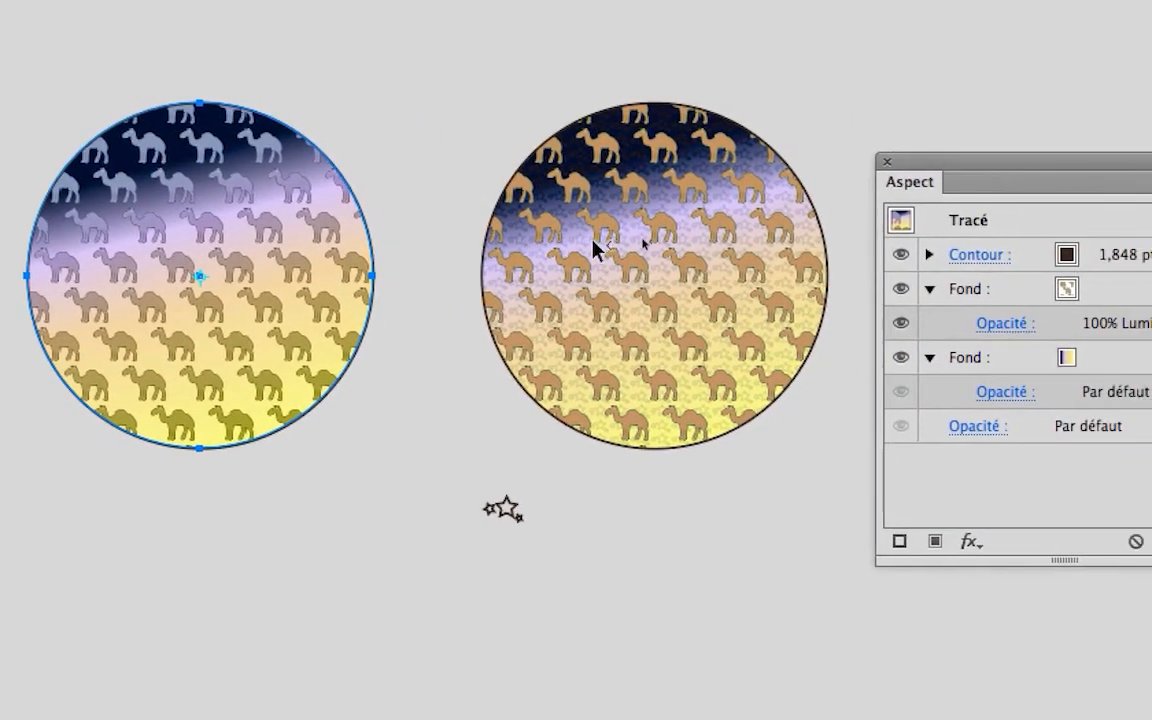
{"action": "left_click", "coordinate": [811, 246]}
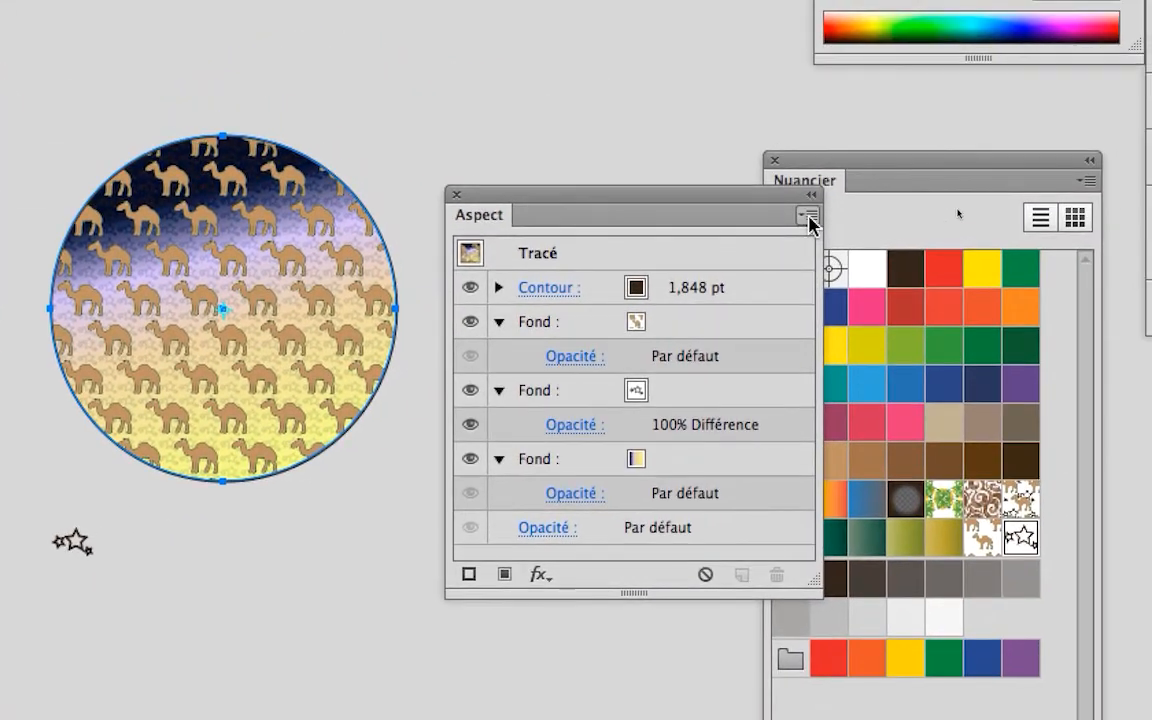
{"action": "left_click", "coordinate": [808, 217]}
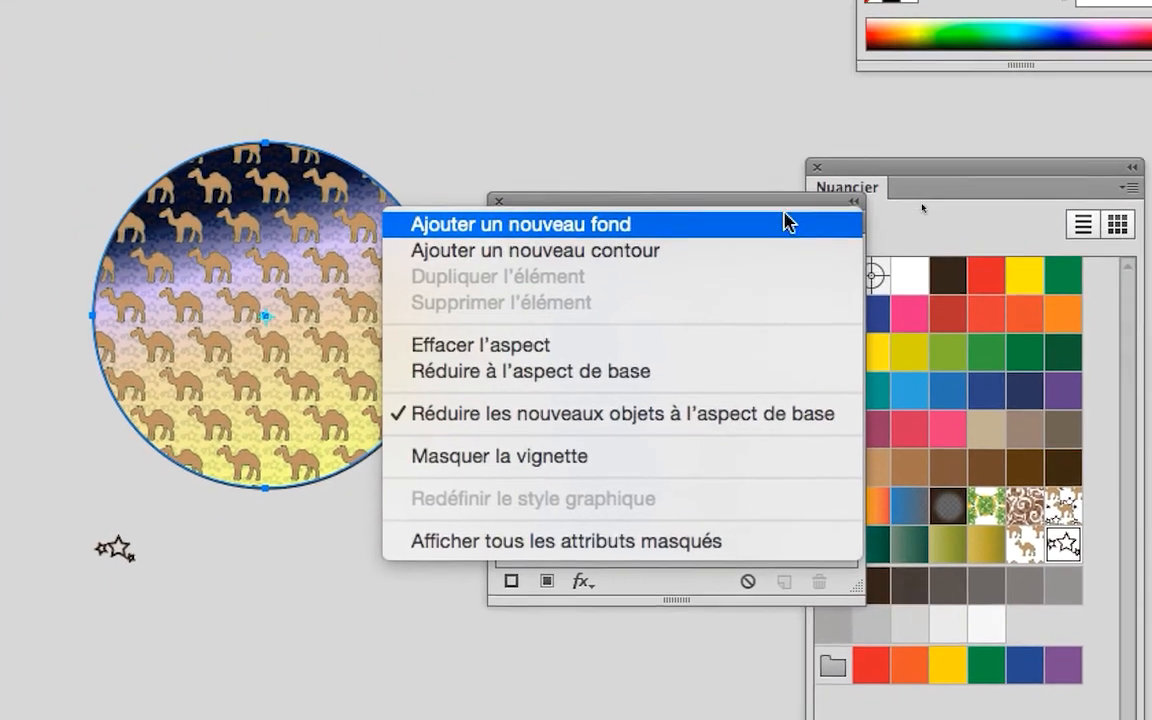
{"action": "left_click", "coordinate": [729, 195]}
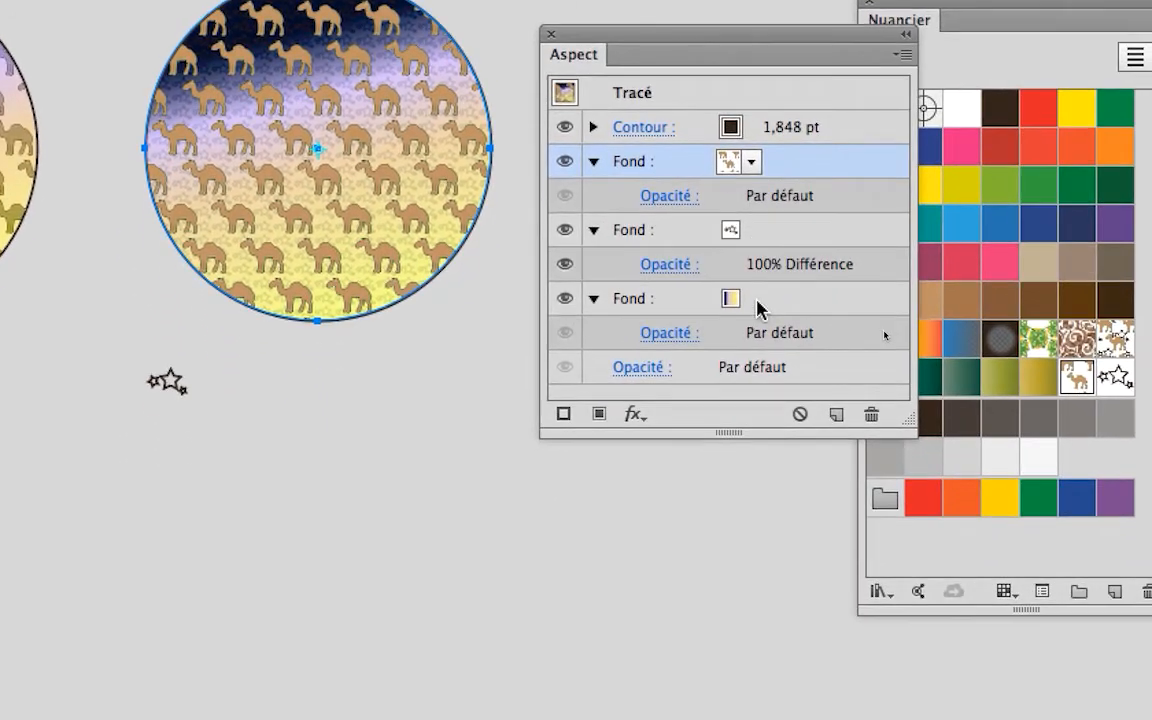
{"action": "left_click", "coordinate": [728, 390]}
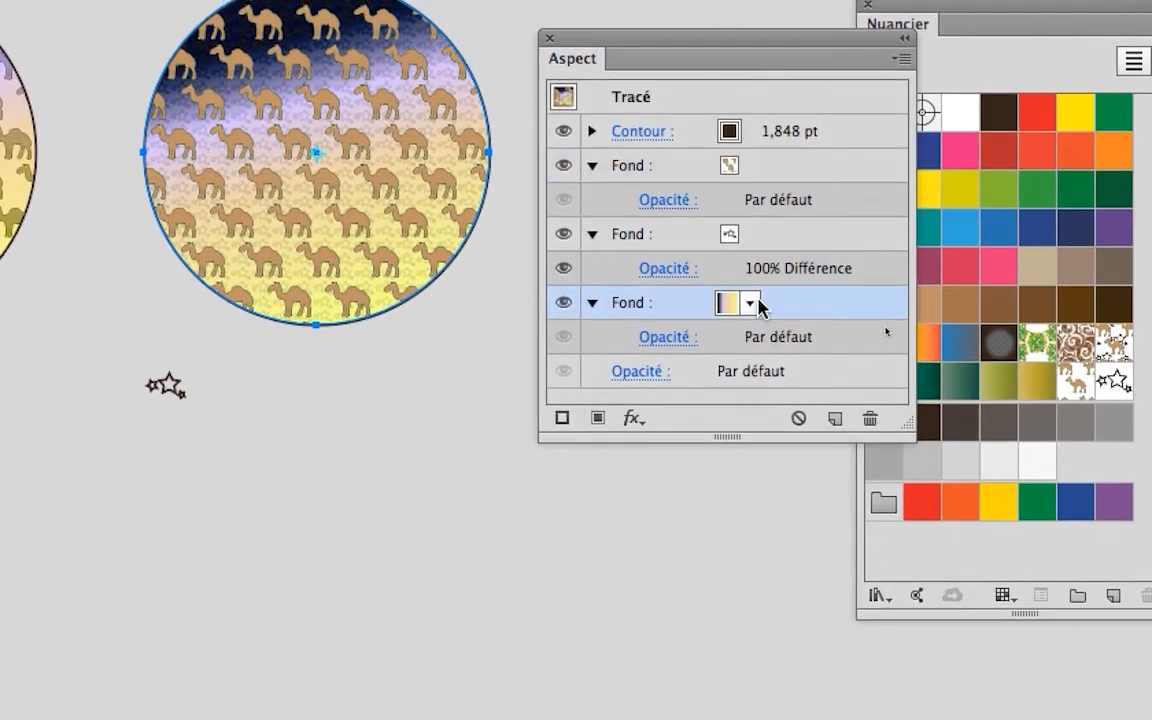
{"action": "left_click", "coordinate": [758, 236]}
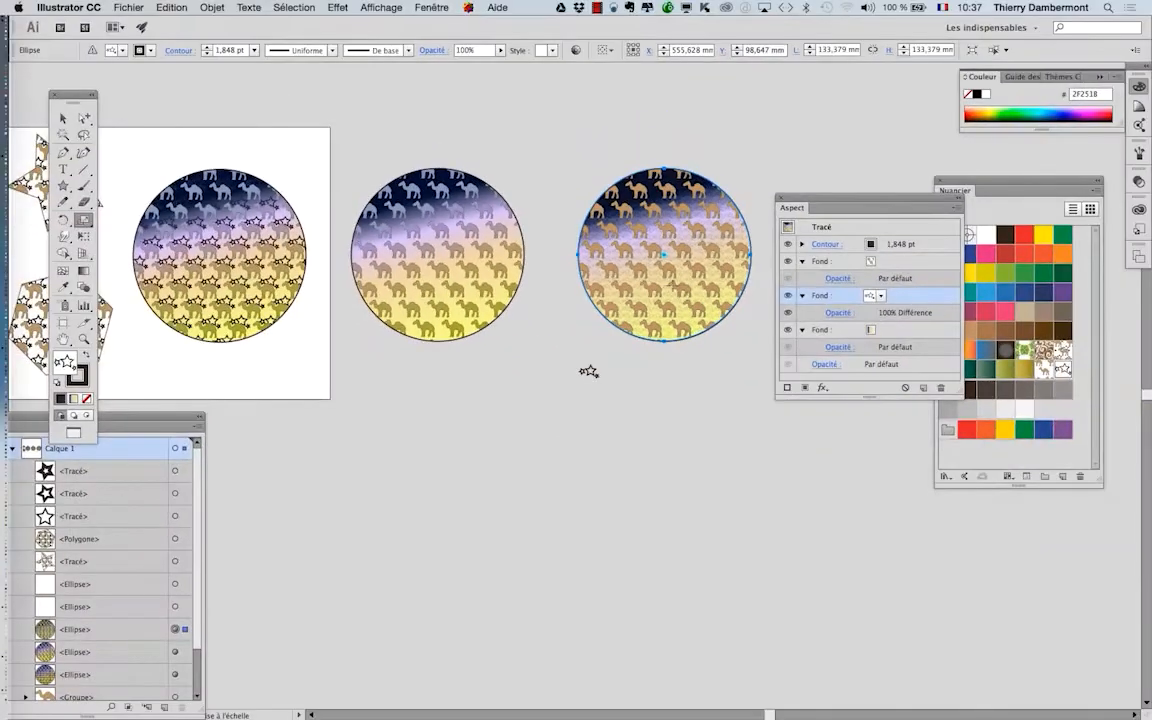
Step: Move the appearance settings clear of the third circle and compare its camel fill with the second circle's
{"action": "left_click_drag", "start_coordinate": [811, 201], "coordinate": [500, 449]}
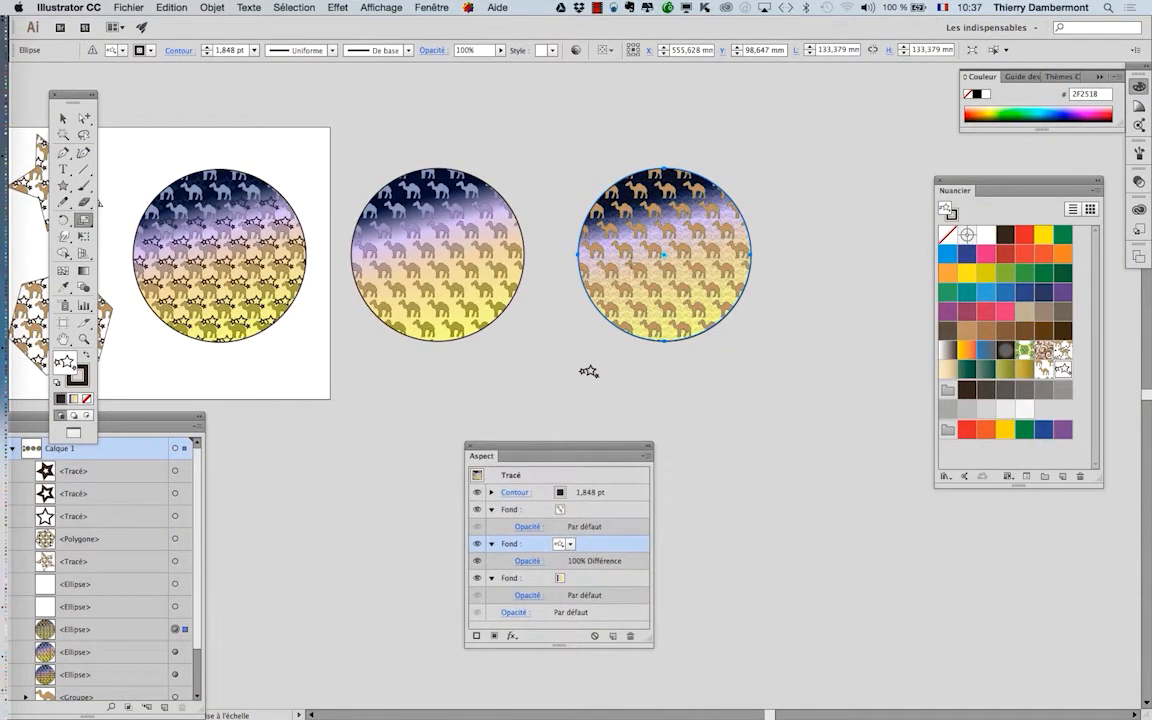
{"action": "scroll", "coordinate": [651, 232], "scroll_direction": "up", "scroll_amount": 2}
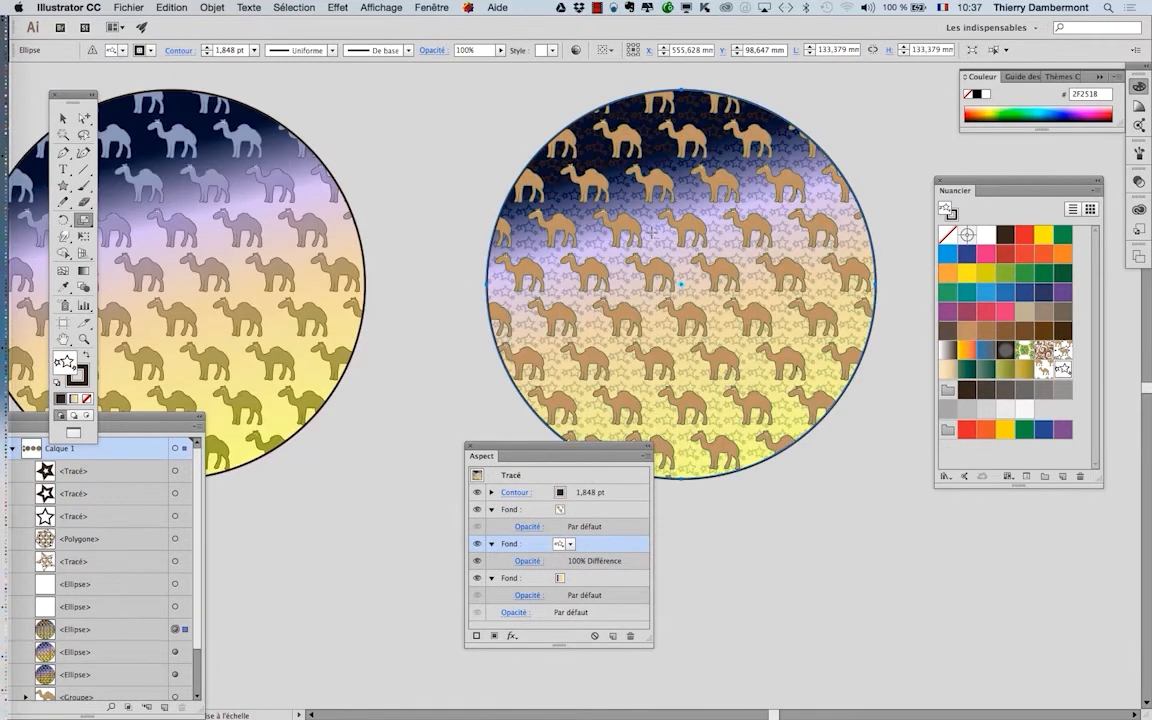
{"action": "scroll", "coordinate": [651, 232], "scroll_direction": "down", "scroll_amount": 1}
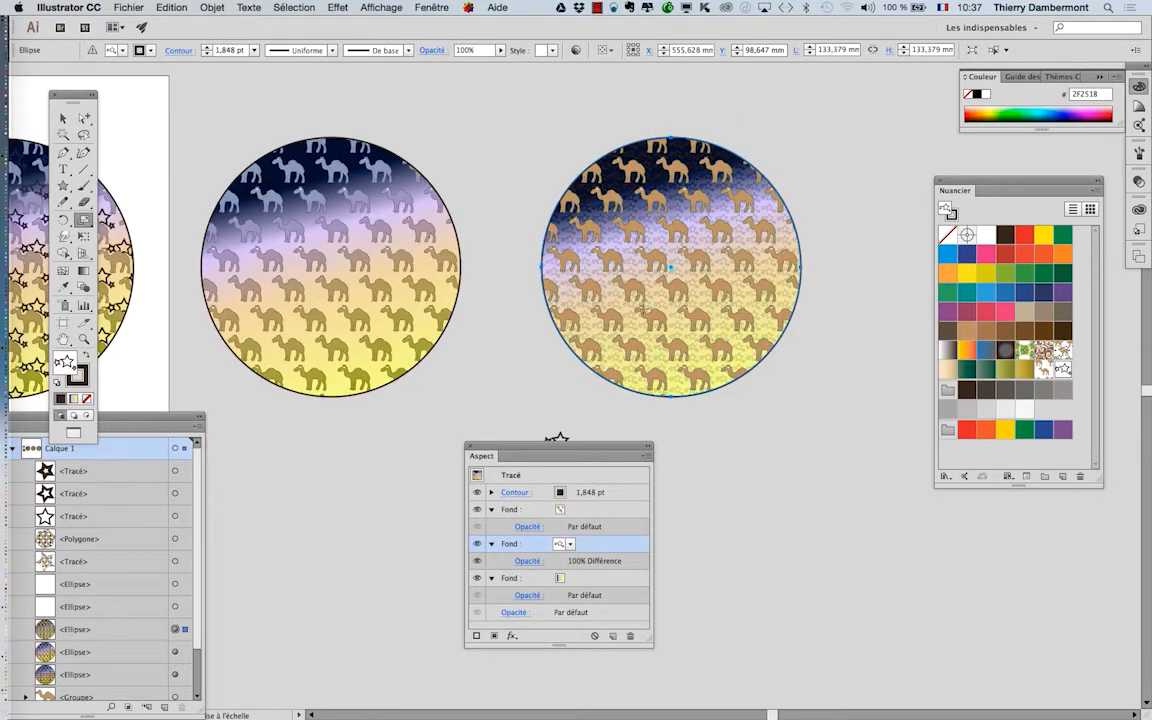
{"action": "left_click_drag", "start_coordinate": [463, 281], "coordinate": [512, 264]}
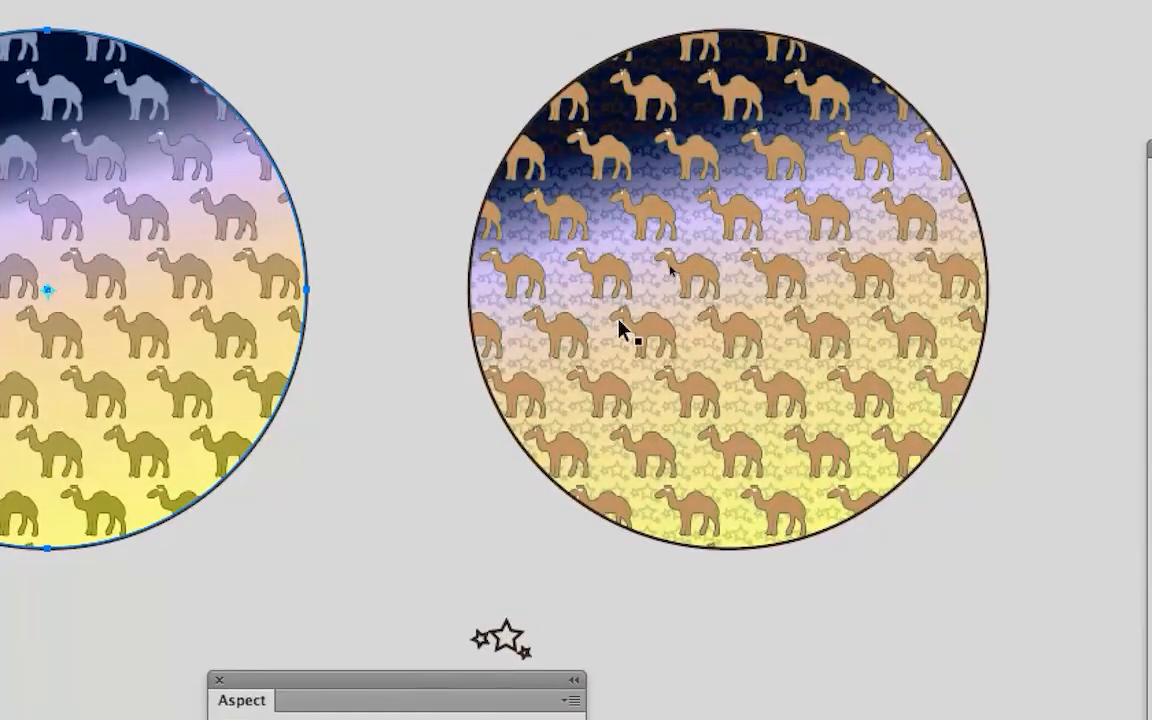
{"action": "left_click", "coordinate": [625, 329]}
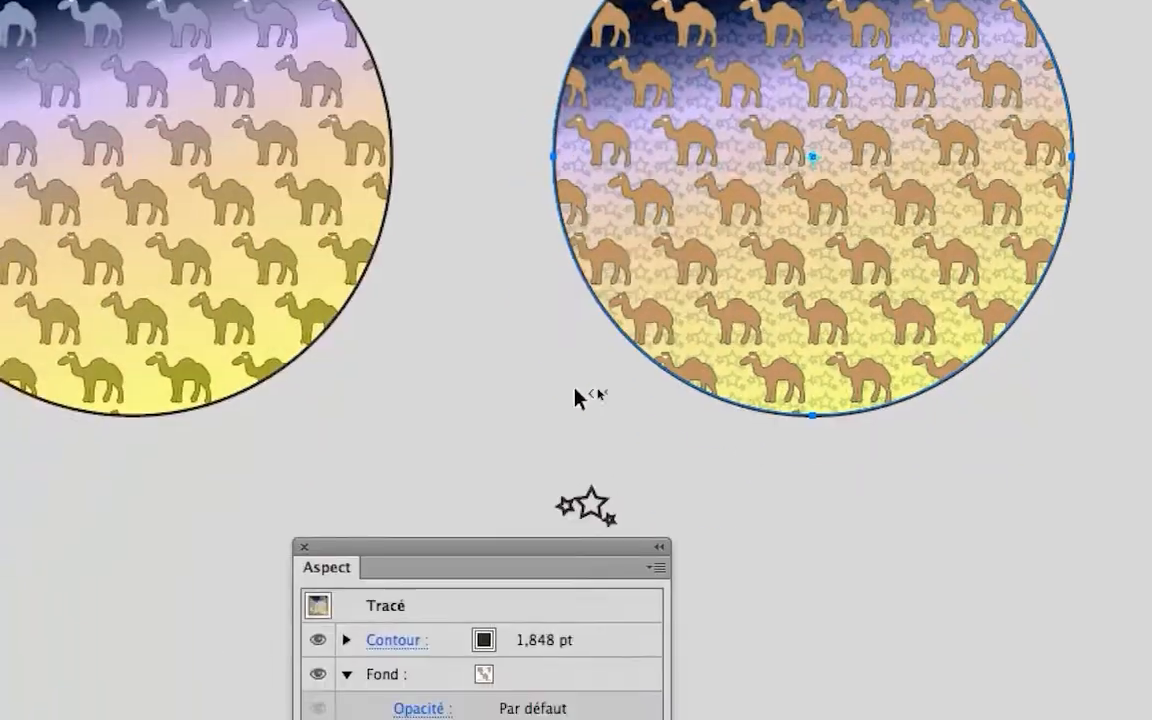
Step: Set the blending mode of the third circle's camel pattern fill to Luminosité
{"action": "left_click_drag", "start_coordinate": [513, 547], "coordinate": [509, 193]}
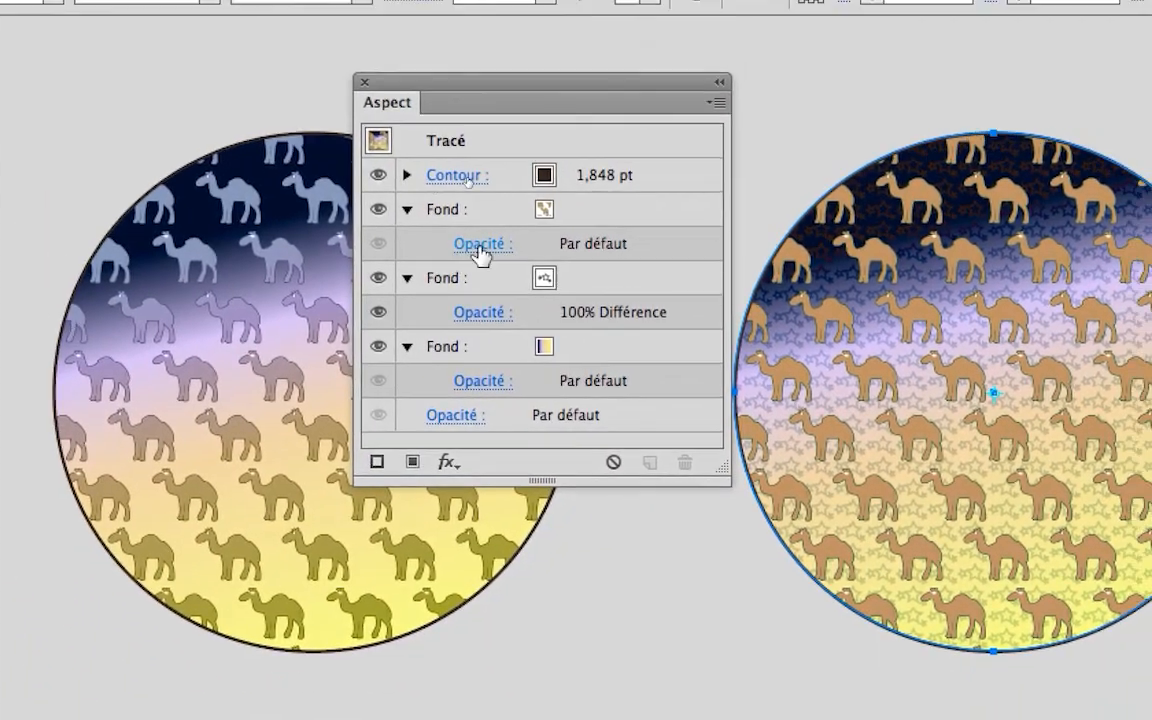
{"action": "left_click", "coordinate": [397, 249]}
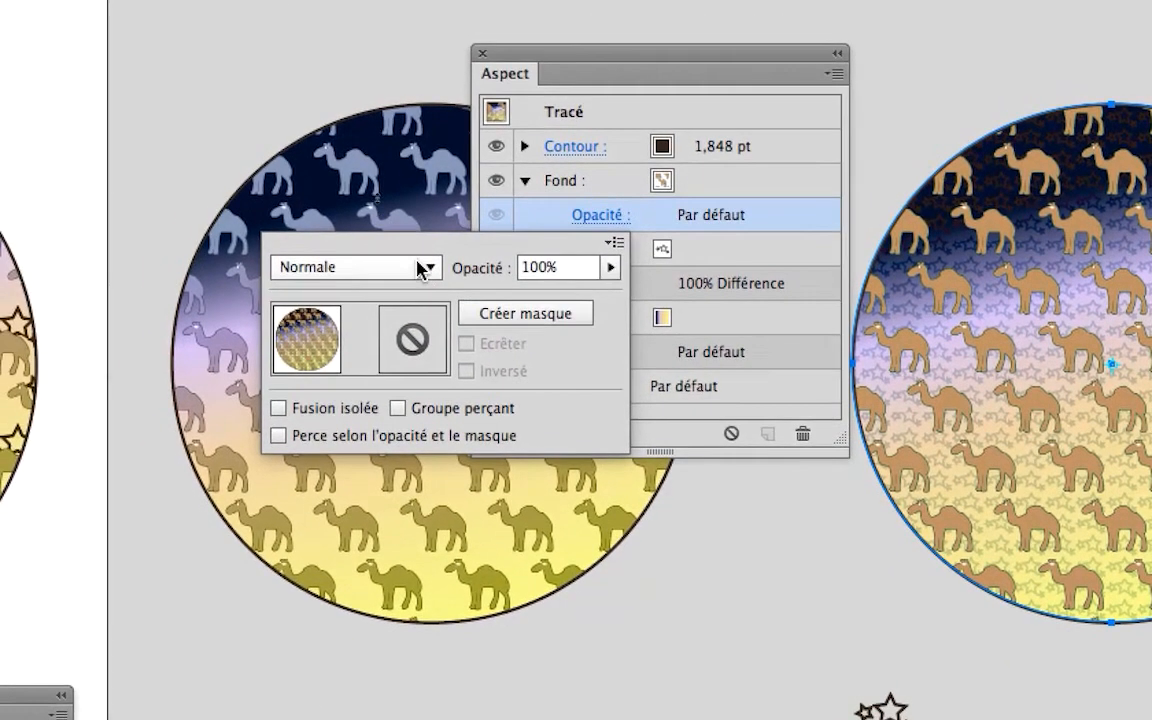
{"action": "scroll", "coordinate": [420, 265], "scroll_direction": "down", "scroll_amount": 5}
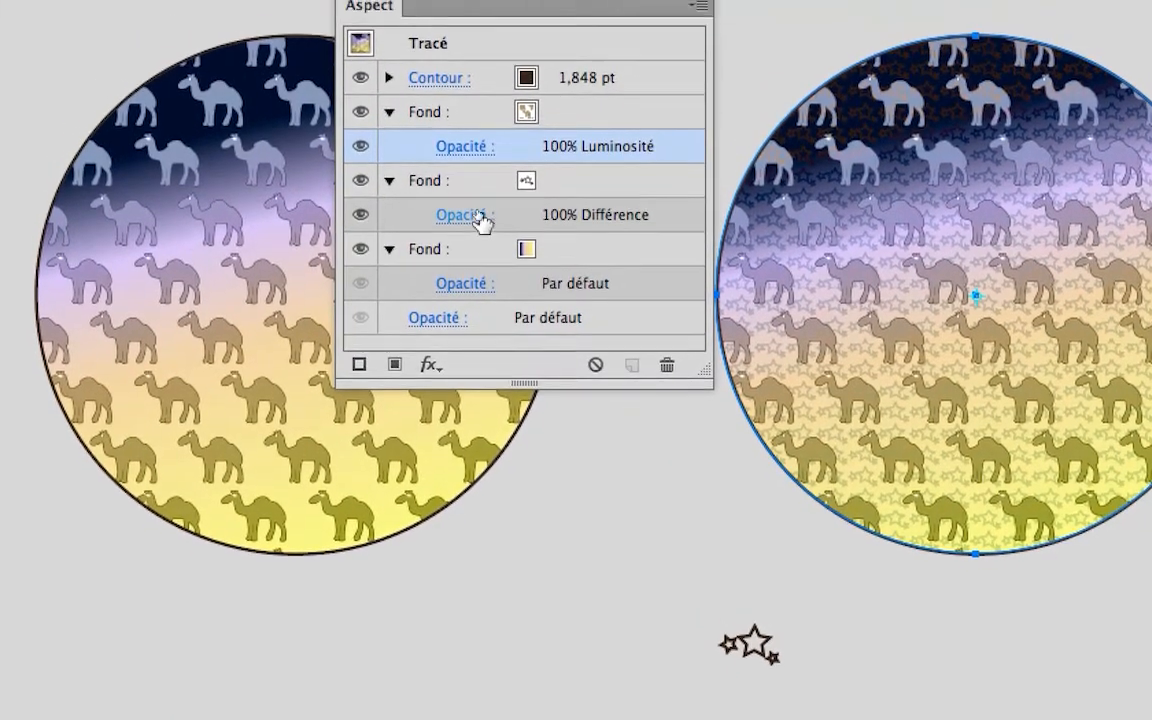
Step: Set the blending mode of the third circle's star pattern fill to Densité couleur −, keeping the circle uncovered
{"action": "left_click", "coordinate": [464, 200]}
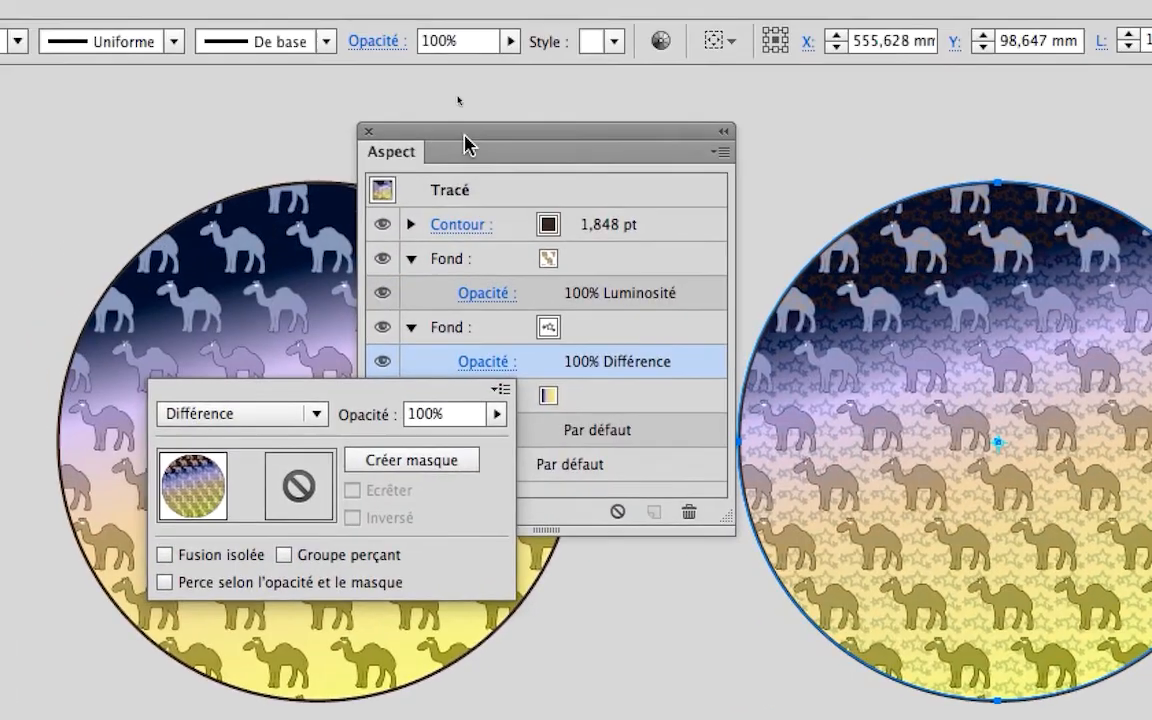
{"action": "left_click_drag", "start_coordinate": [465, 141], "coordinate": [1016, 192]}
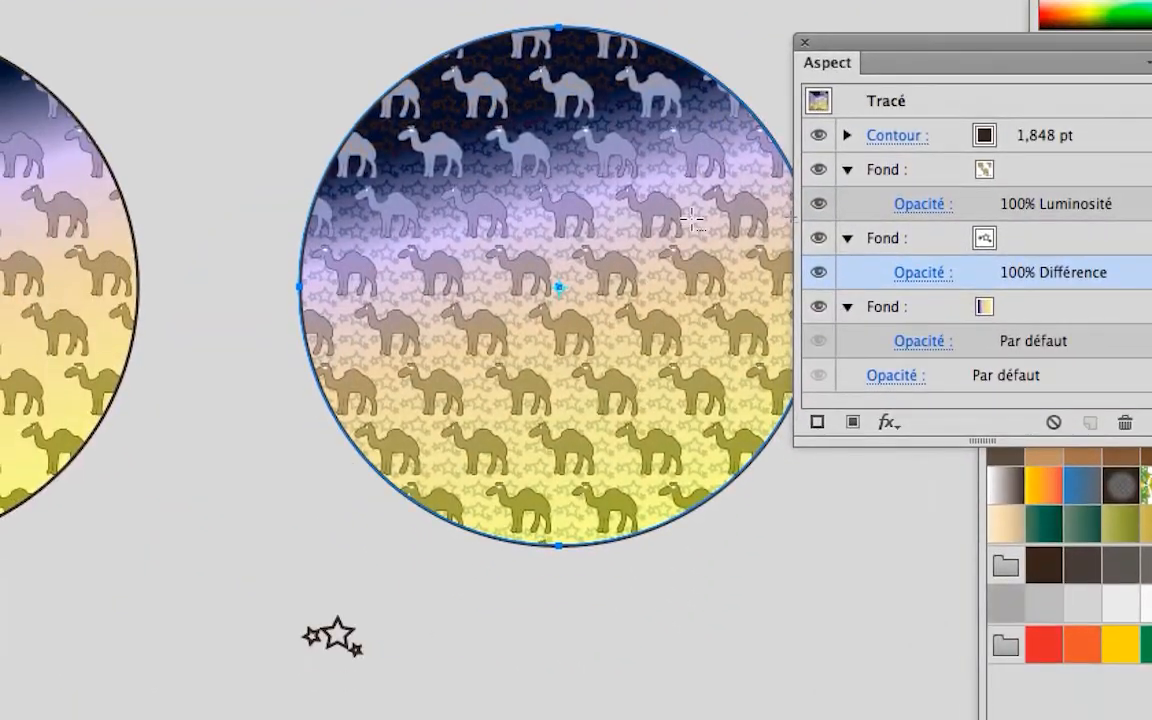
{"action": "key", "text": "super+plus"}
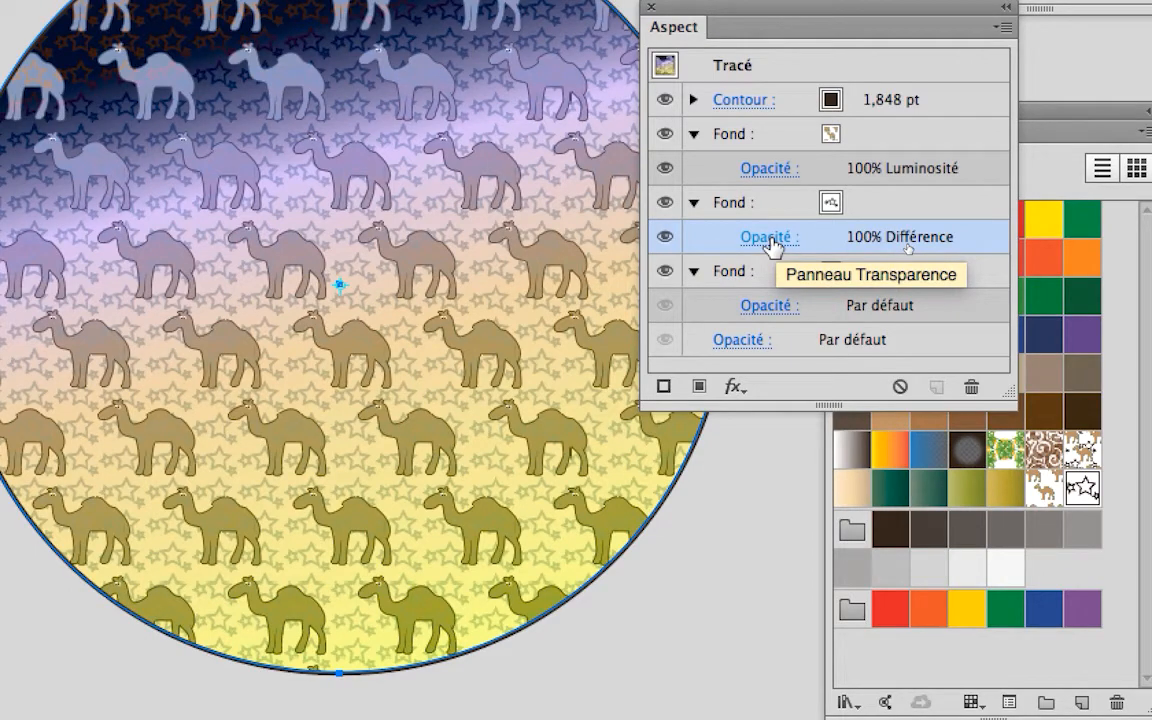
{"action": "left_click", "coordinate": [772, 240]}
{"action": "scroll", "coordinate": [697, 258], "scroll_direction": "up", "scroll_amount": 1}
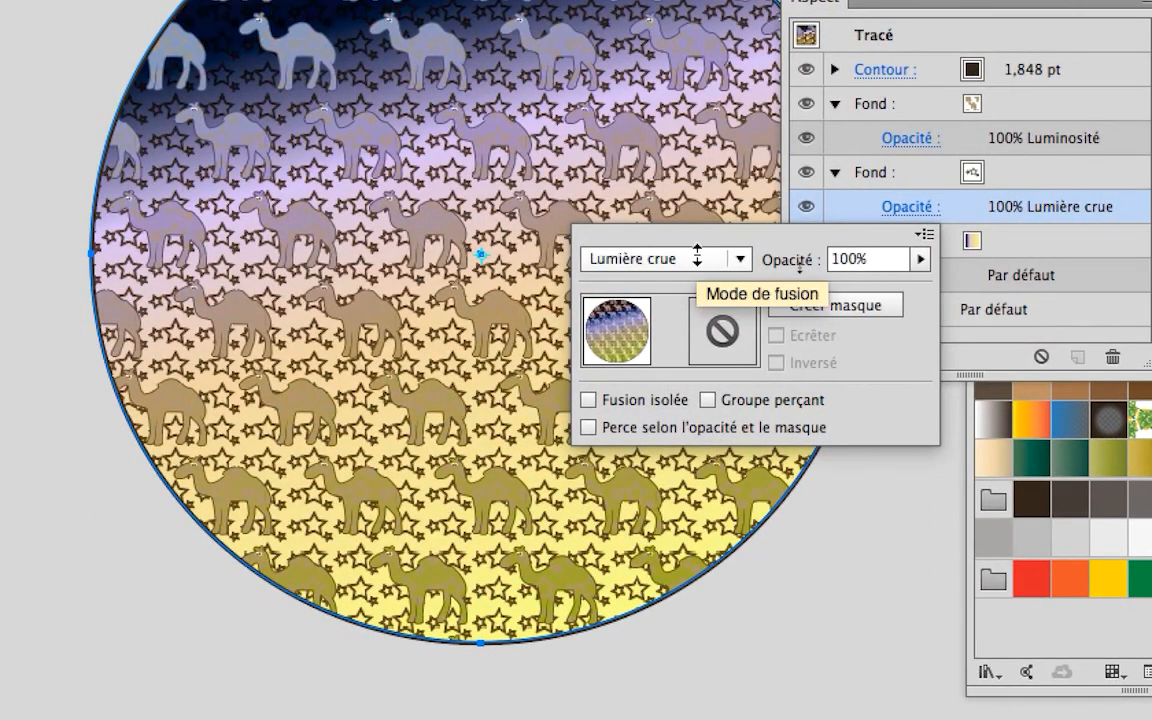
{"action": "scroll", "coordinate": [697, 258], "scroll_direction": "up", "scroll_amount": 1}
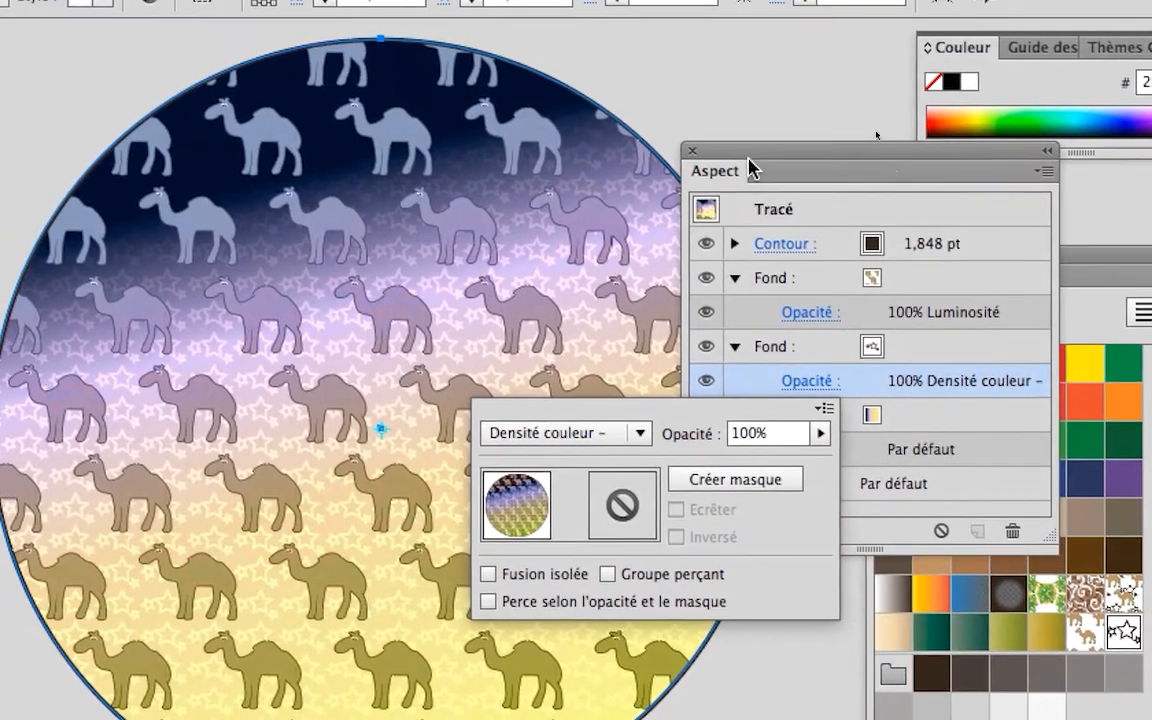
{"action": "left_click", "coordinate": [747, 159]}
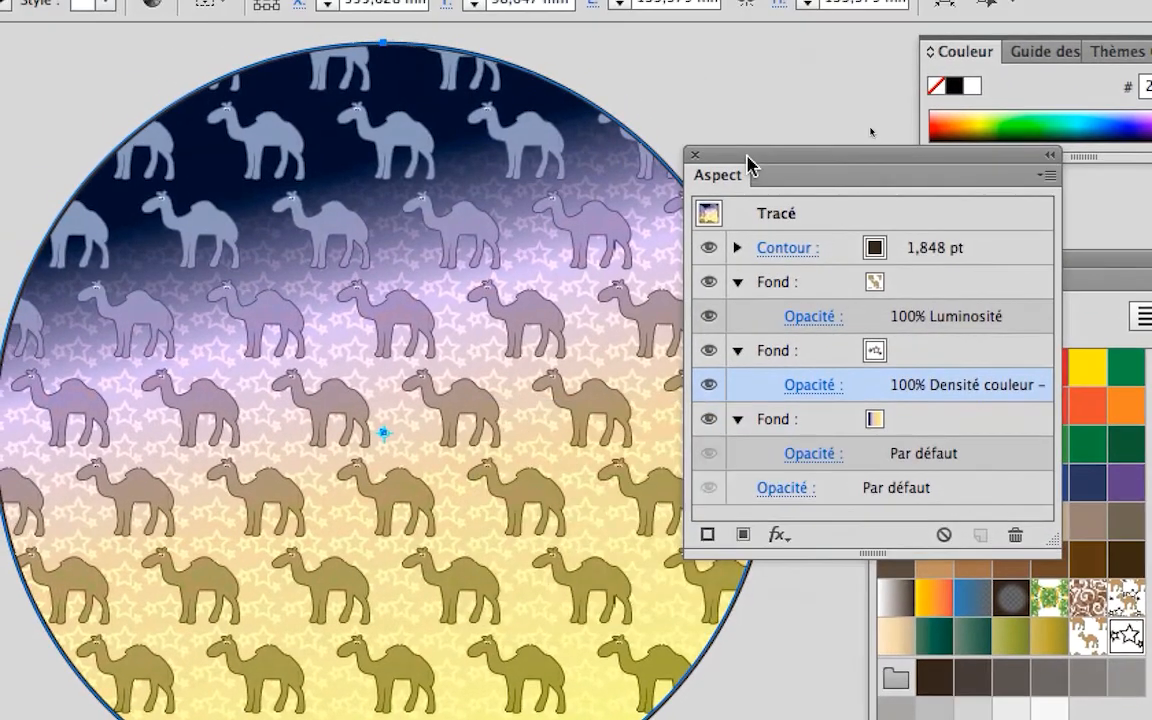
{"action": "left_click_drag", "start_coordinate": [747, 165], "coordinate": [891, 153]}
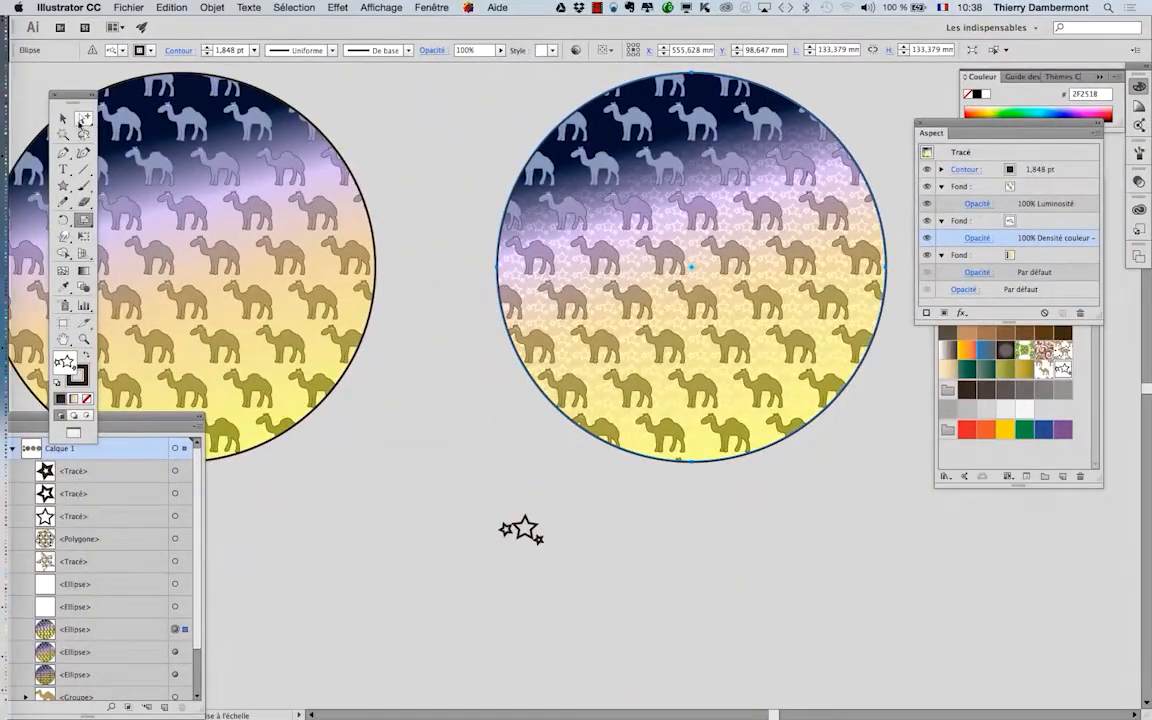
Step: Deselect the third circle and examine its blended fills beside the second circle
{"action": "left_click", "coordinate": [63, 118]}
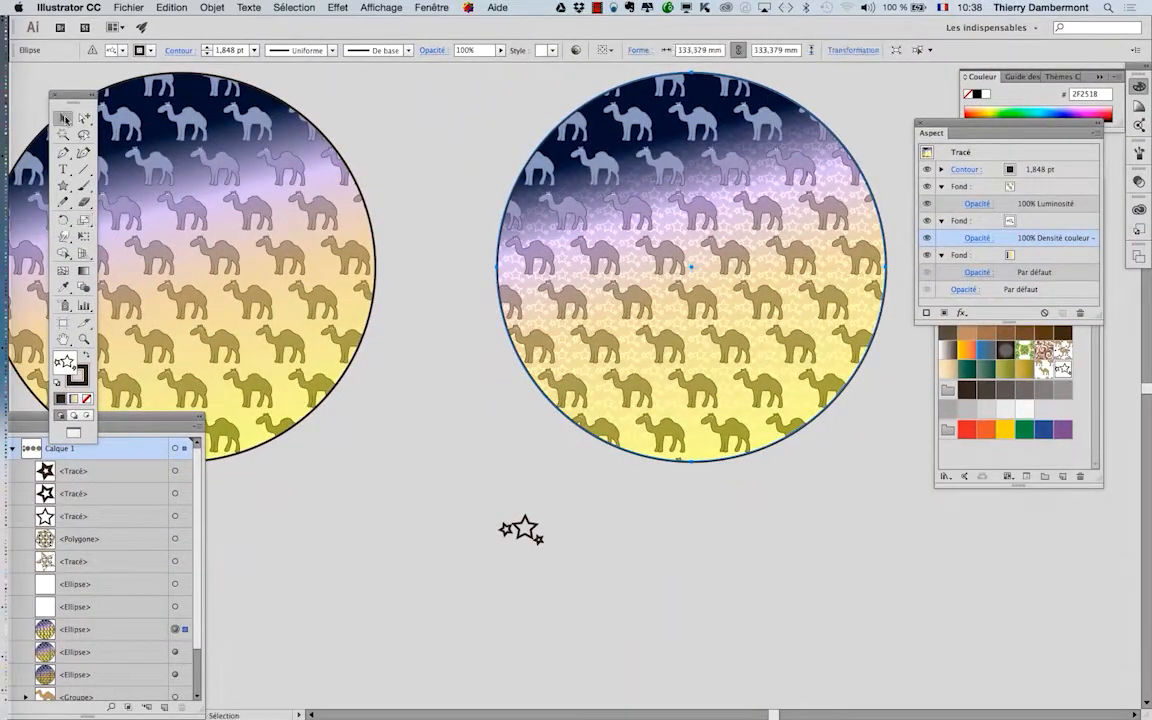
{"action": "left_click", "coordinate": [424, 100]}
{"action": "scroll", "coordinate": [739, 345], "scroll_direction": "down", "scroll_amount": 1}
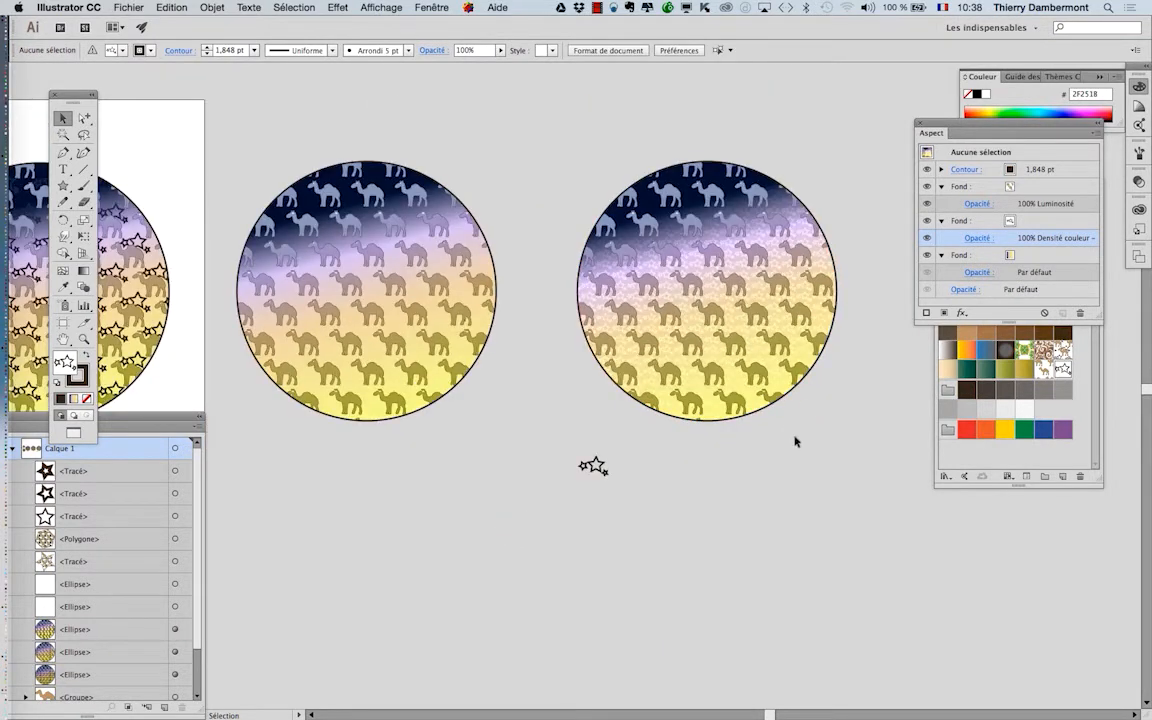
Step: Preview the third circle's camel pattern at 150% and scale it uniformly to 120% without resizing the circle
{"action": "left_click", "coordinate": [677, 257]}
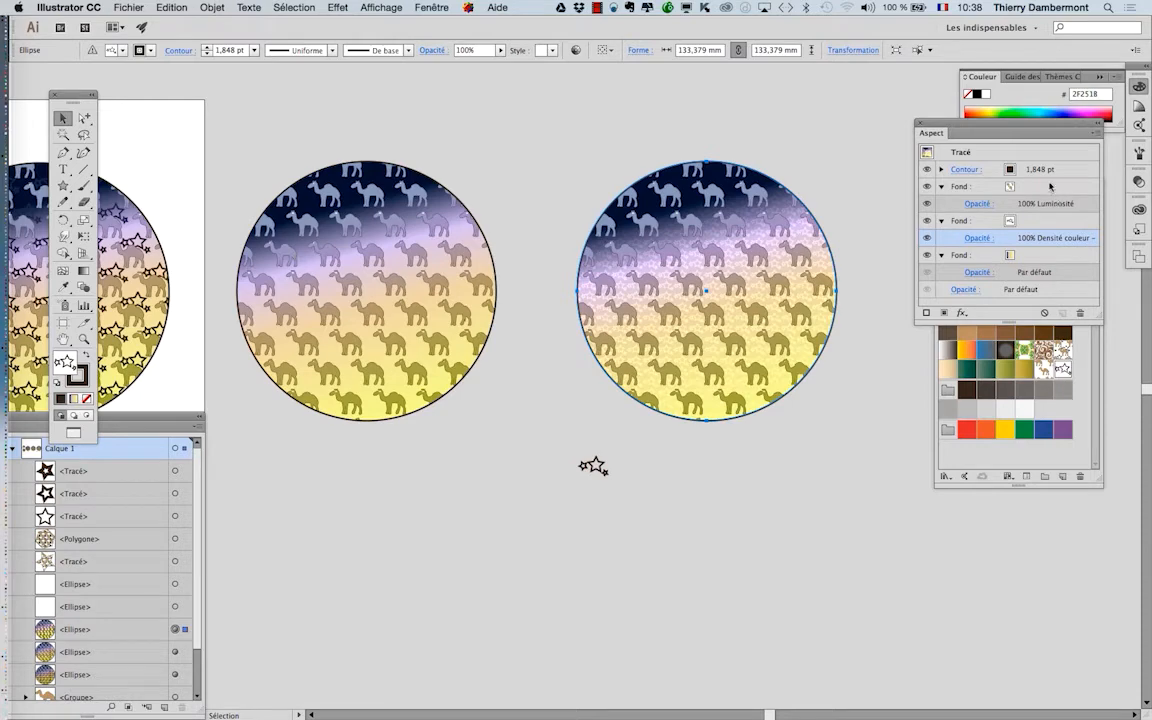
{"action": "left_click", "coordinate": [1050, 186]}
{"action": "double_click", "coordinate": [84, 219]}
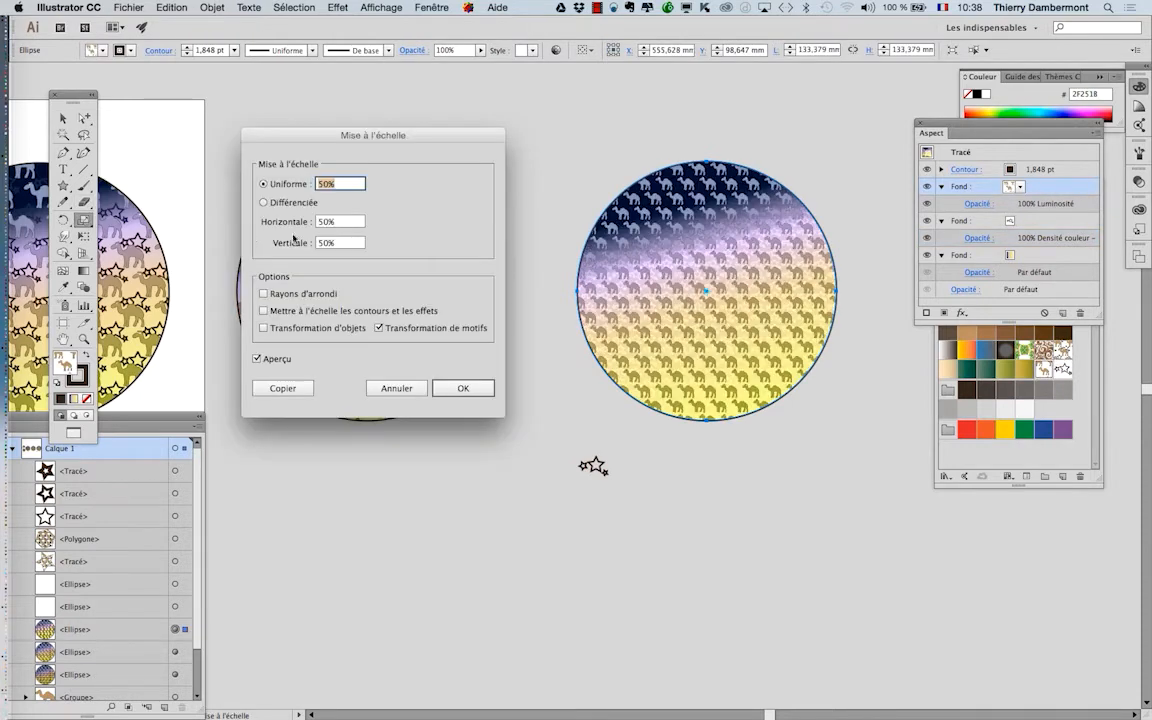
{"action": "type", "text": "150"}
{"action": "key", "text": "Tab"}
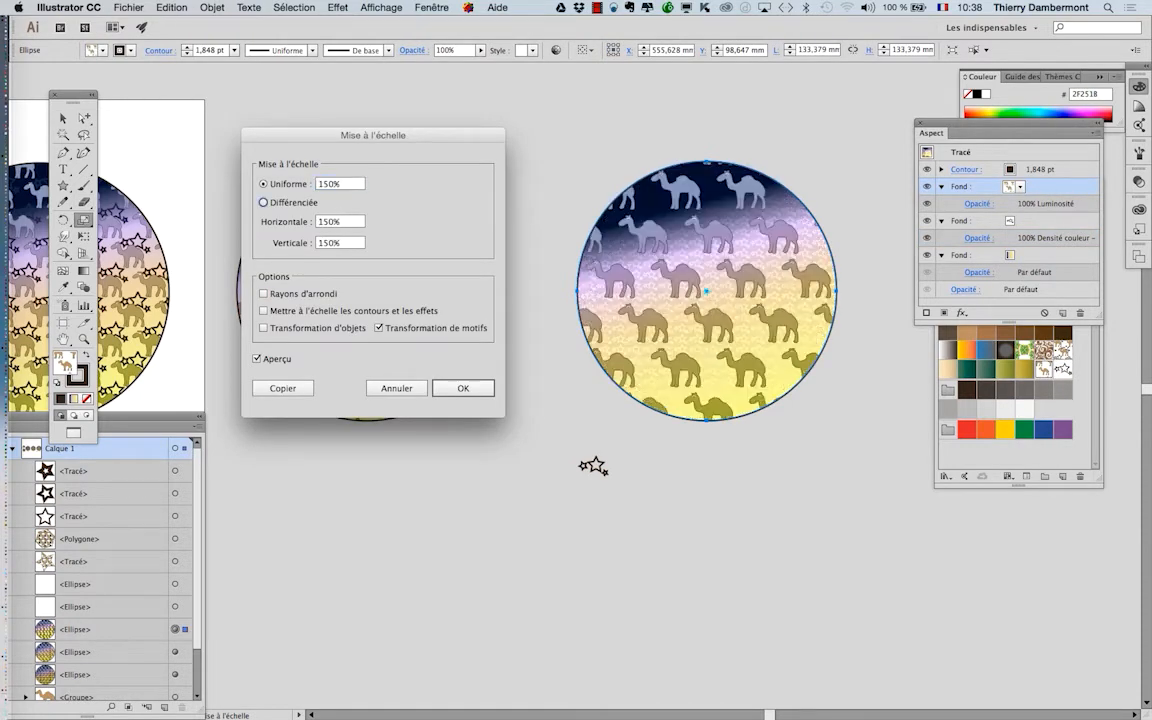
{"action": "double_click", "coordinate": [347, 188]}
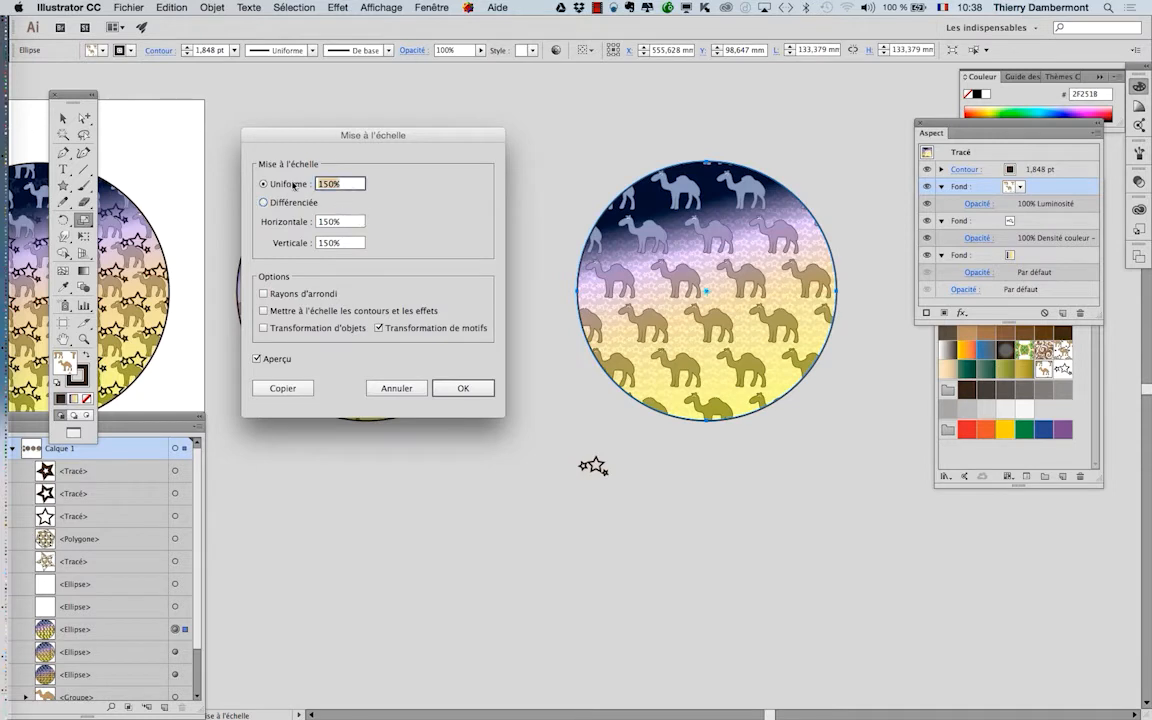
{"action": "type", "text": "120"}
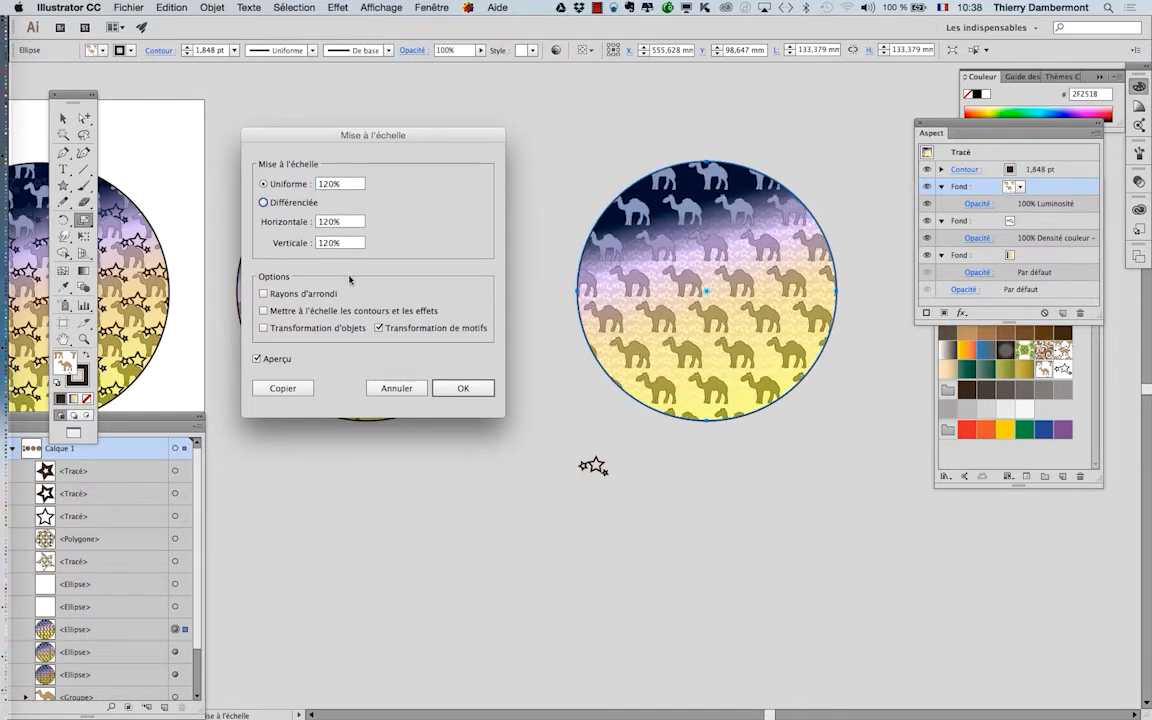
{"action": "left_click", "coordinate": [463, 391]}
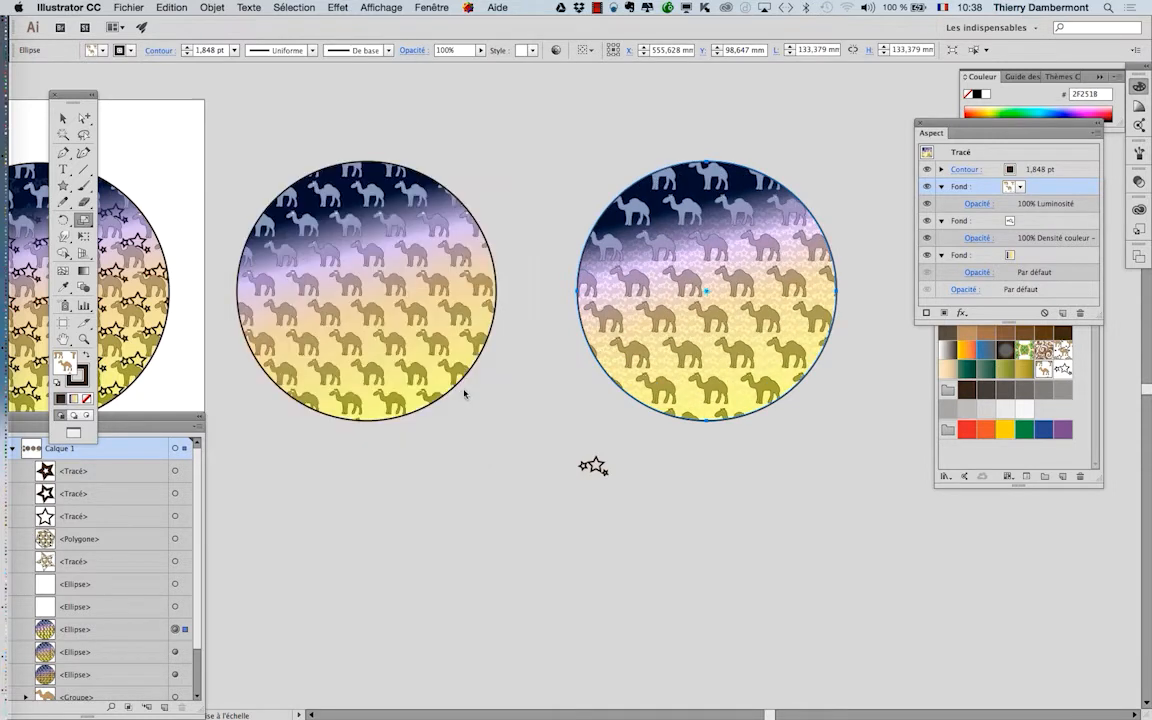
Step: Inspect the scaled camels up close and place a copy of the third circle to its right
{"action": "scroll", "coordinate": [700, 268], "scroll_direction": "up", "scroll_amount": 2}
{"action": "scroll", "coordinate": [779, 296], "scroll_direction": "up", "scroll_amount": 1}
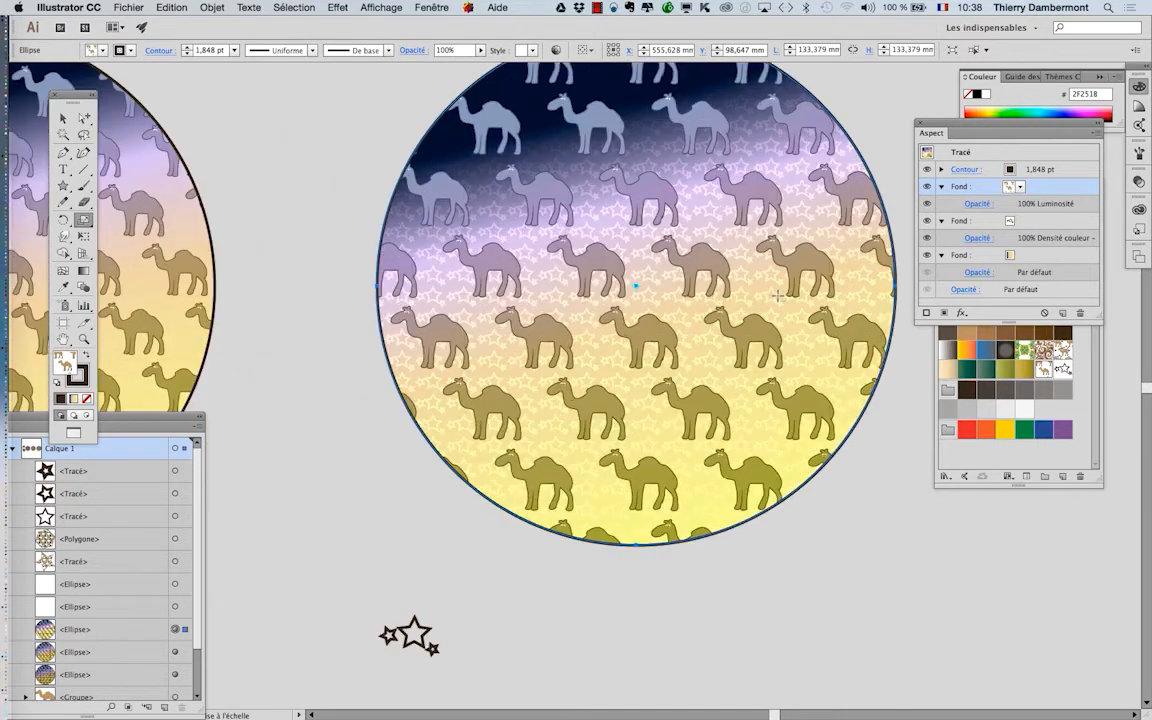
{"action": "scroll", "coordinate": [369, 301], "scroll_direction": "down", "scroll_amount": 3}
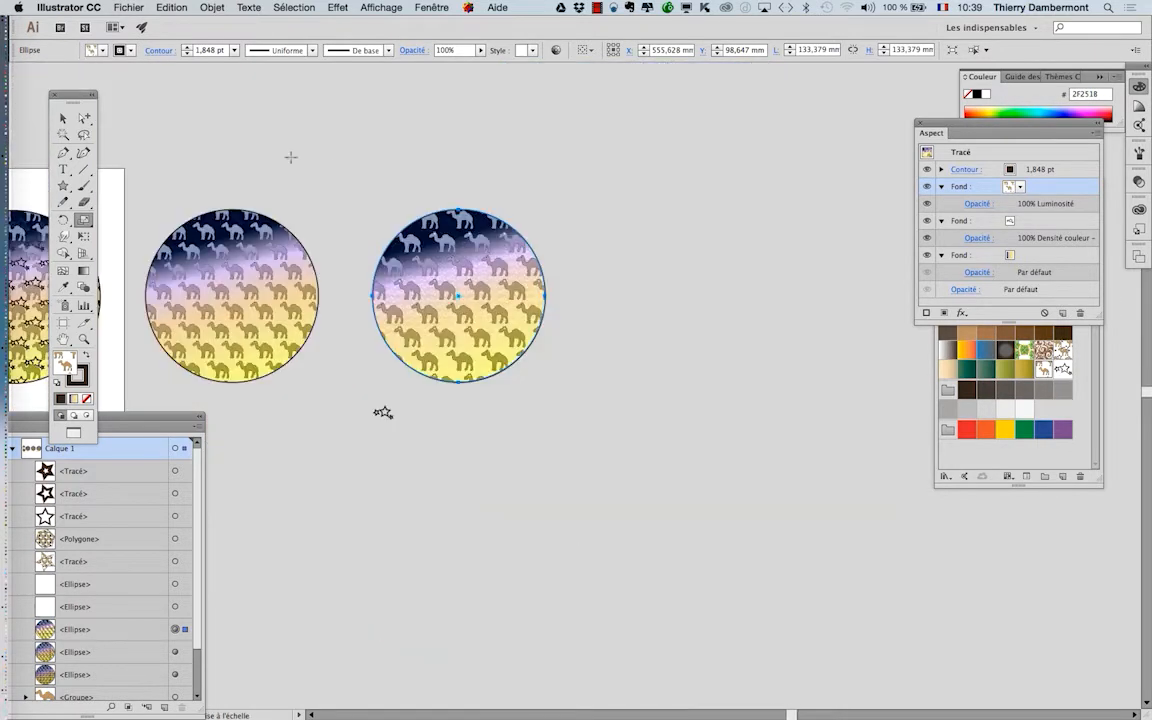
{"action": "left_click", "coordinate": [62, 117]}
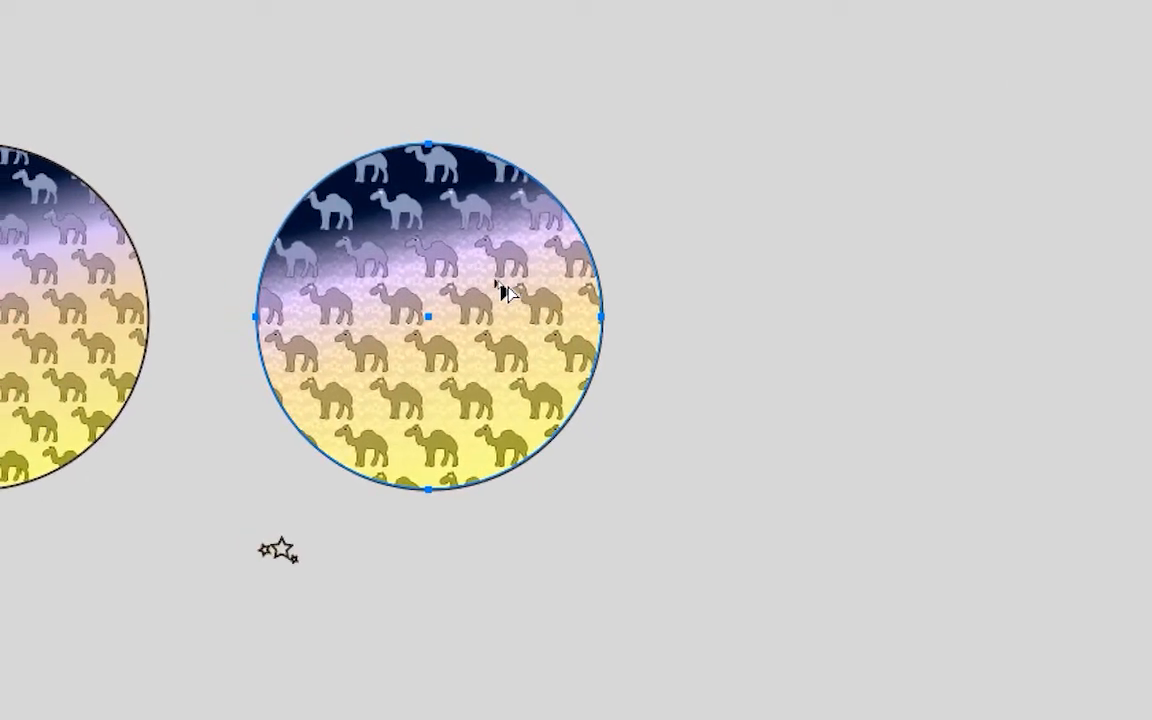
{"action": "left_click_drag", "start_coordinate": [497, 285], "coordinate": [705, 291]}
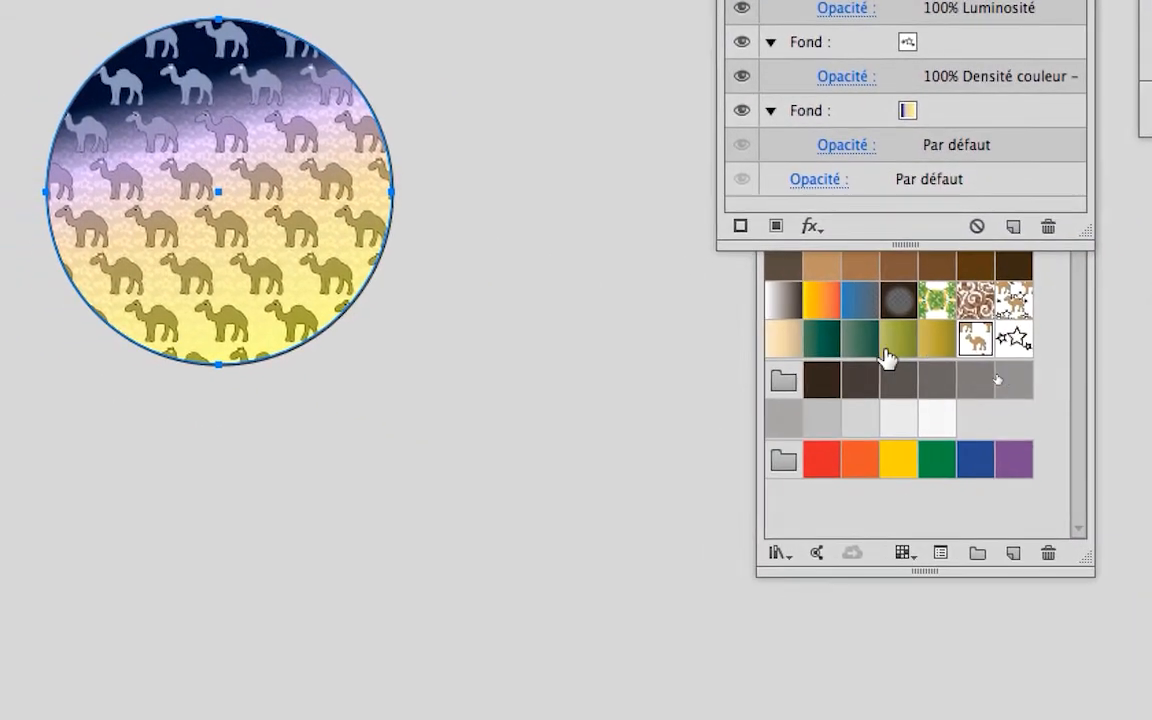
Step: Duplicate the camel pattern swatch and bring the fourth circle's appearance settings out from behind the swatches
{"action": "left_click", "coordinate": [711, 363]}
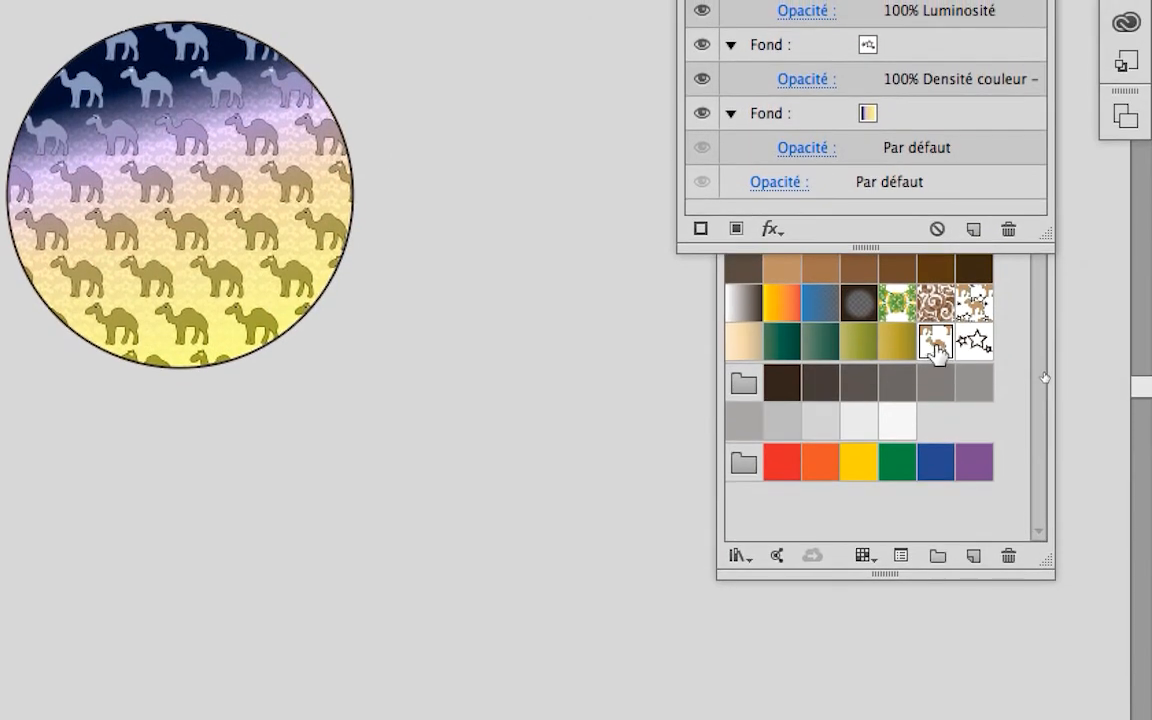
{"action": "left_click_drag", "start_coordinate": [934, 347], "coordinate": [969, 554]}
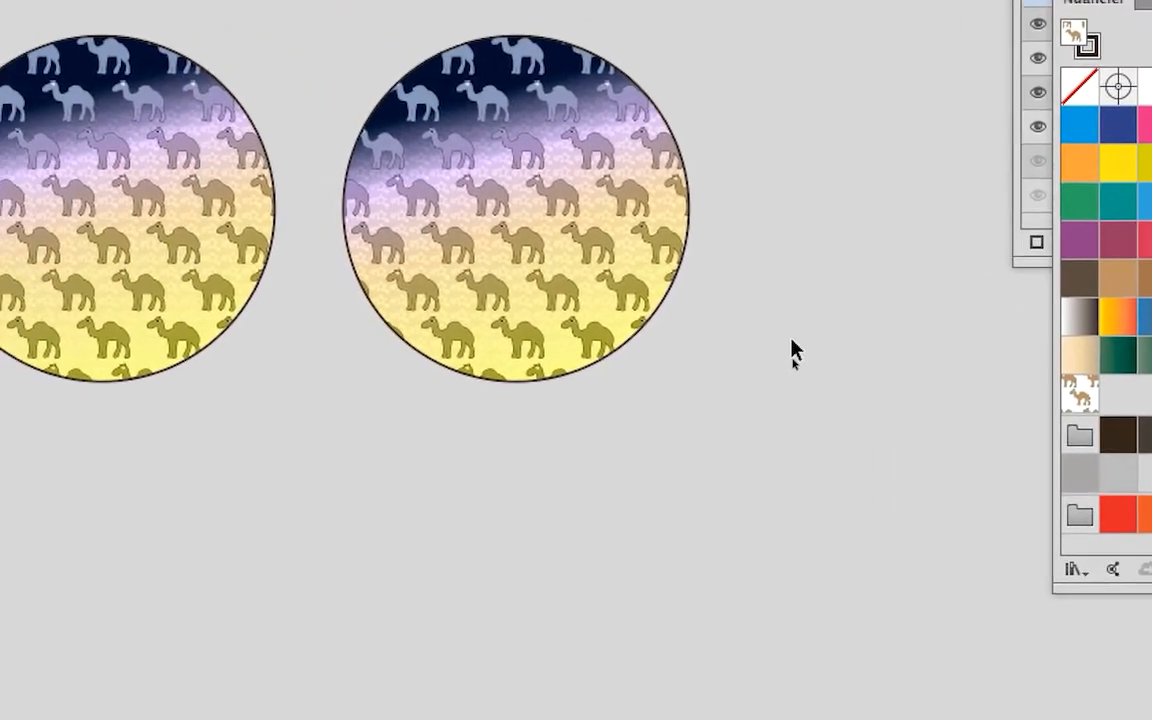
{"action": "left_click", "coordinate": [404, 249]}
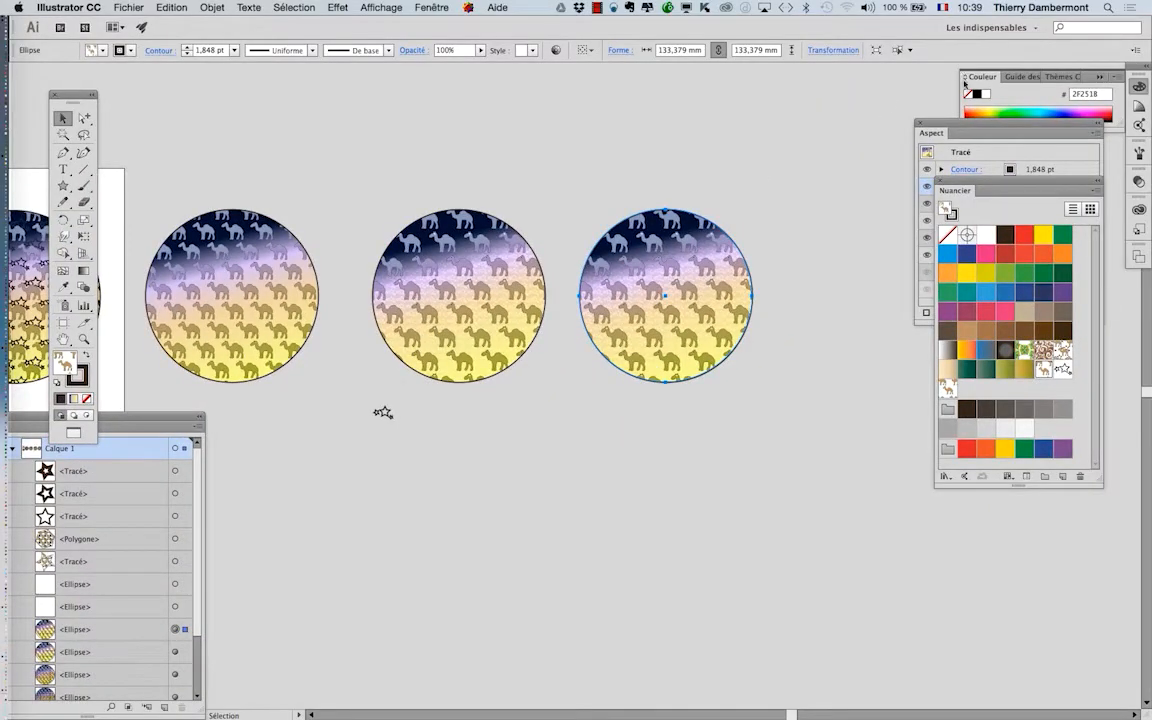
{"action": "left_click_drag", "start_coordinate": [950, 122], "coordinate": [754, 244]}
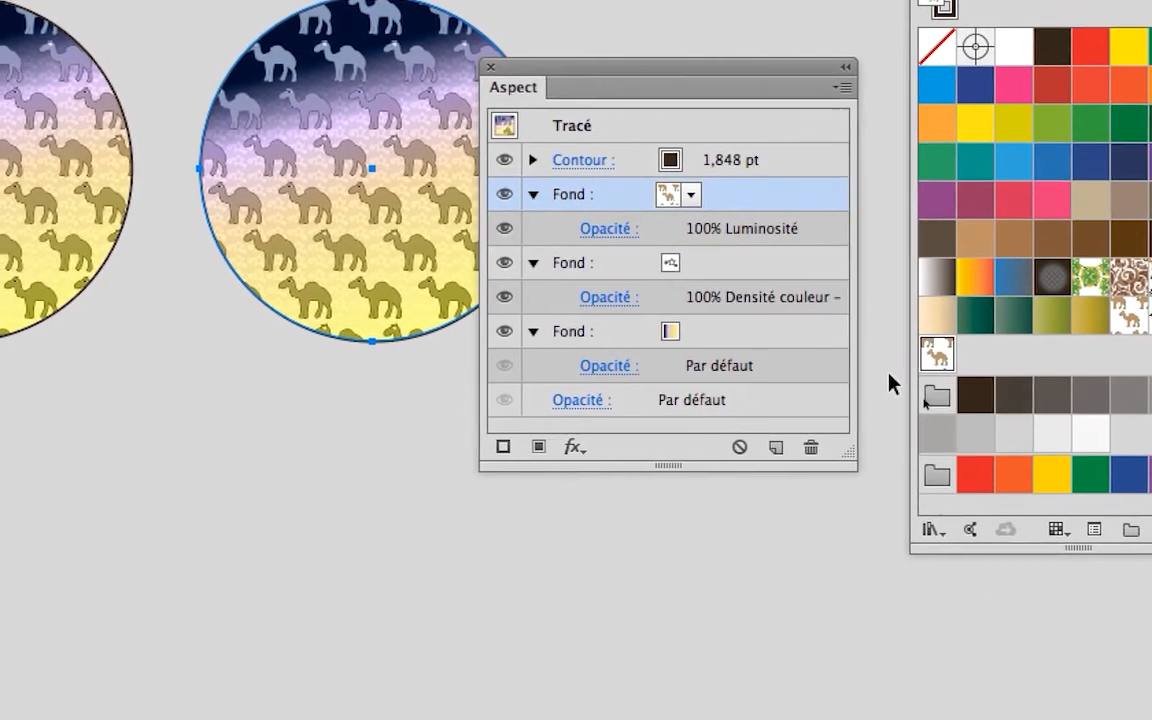
Step: Open the duplicated camel swatch for pattern editing with nothing selected and recolour its camel with the pink swatch
{"action": "left_click", "coordinate": [889, 383]}
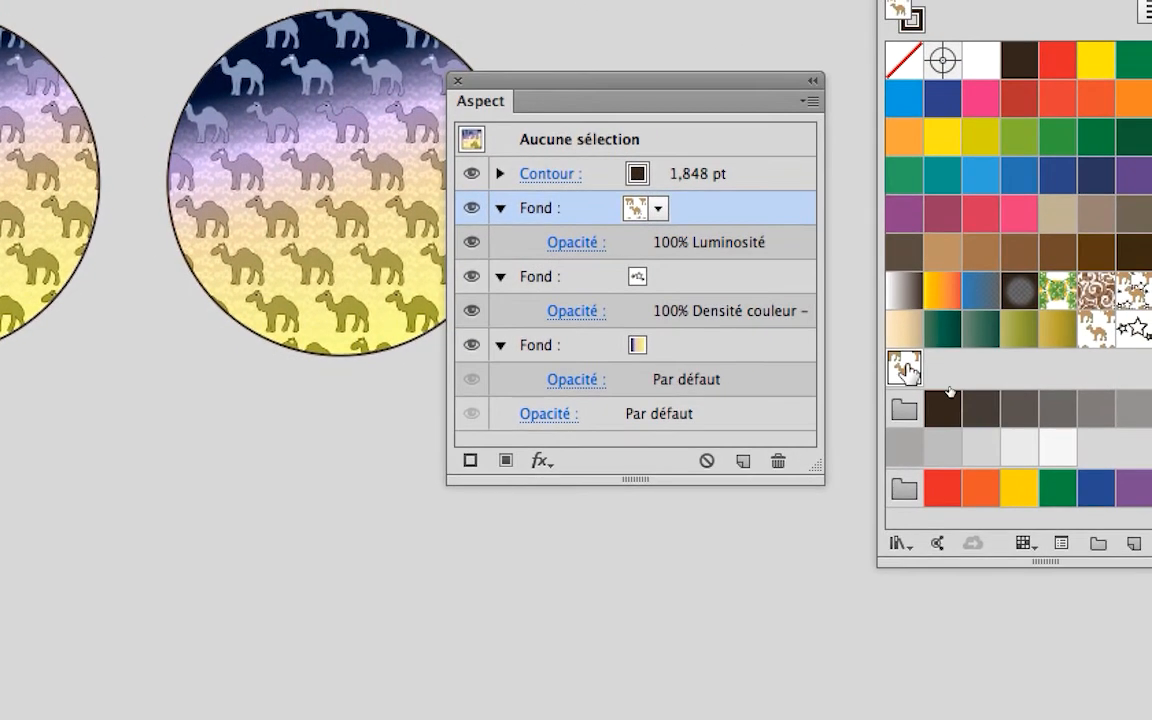
{"action": "double_click", "coordinate": [937, 352]}
{"action": "key", "text": "super+plus"}
{"action": "key", "text": "super+plus"}
{"action": "key", "text": "super+plus"}
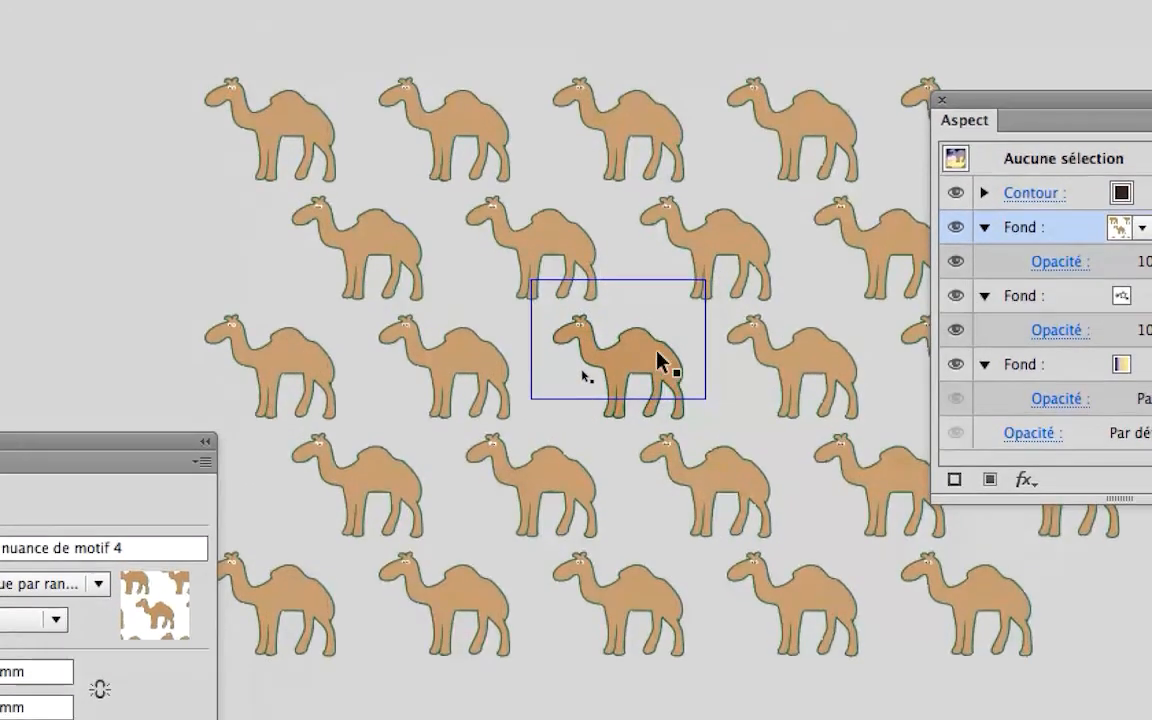
{"action": "left_click", "coordinate": [181, 343]}
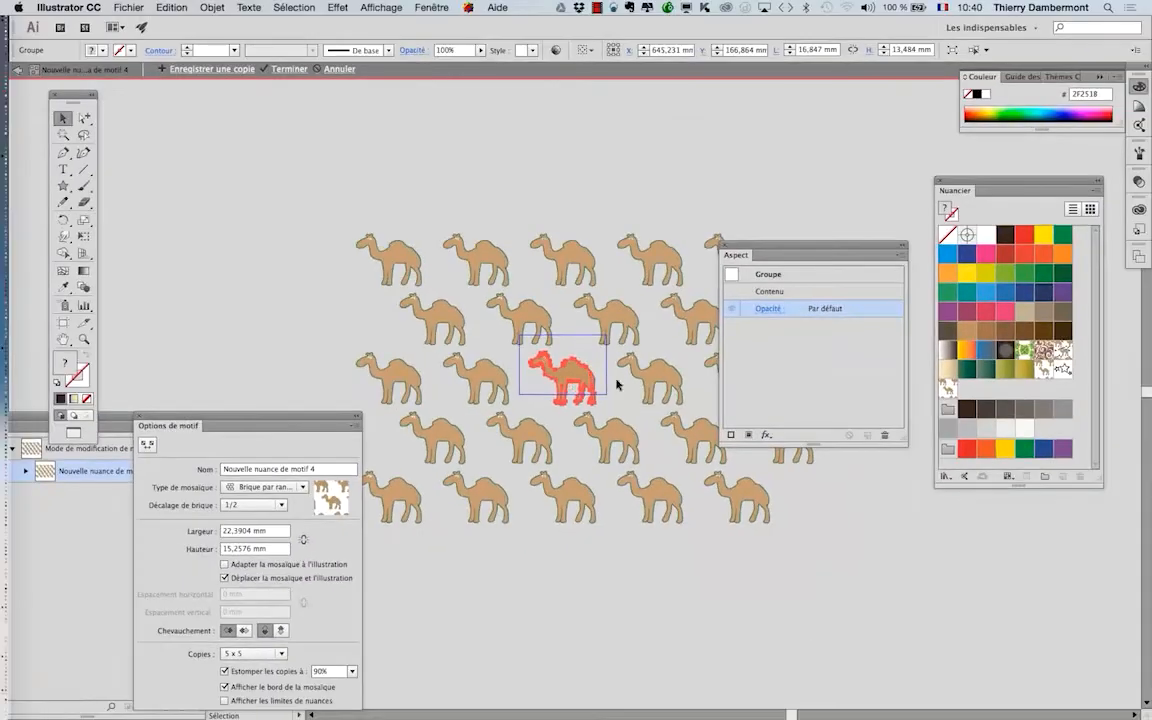
{"action": "left_click", "coordinate": [1003, 313]}
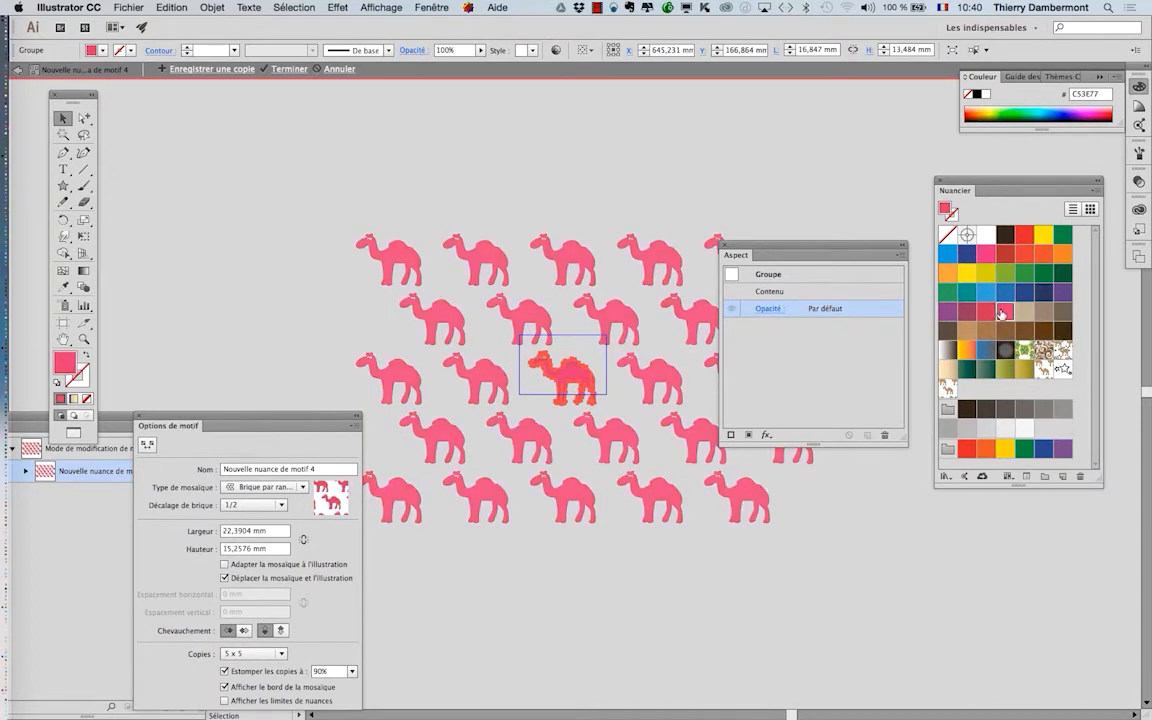
Step: Lighten the pink swatch to RGB 225, 155, 185, previewing the change on the camels before applying it
{"action": "double_click", "coordinate": [1003, 313]}
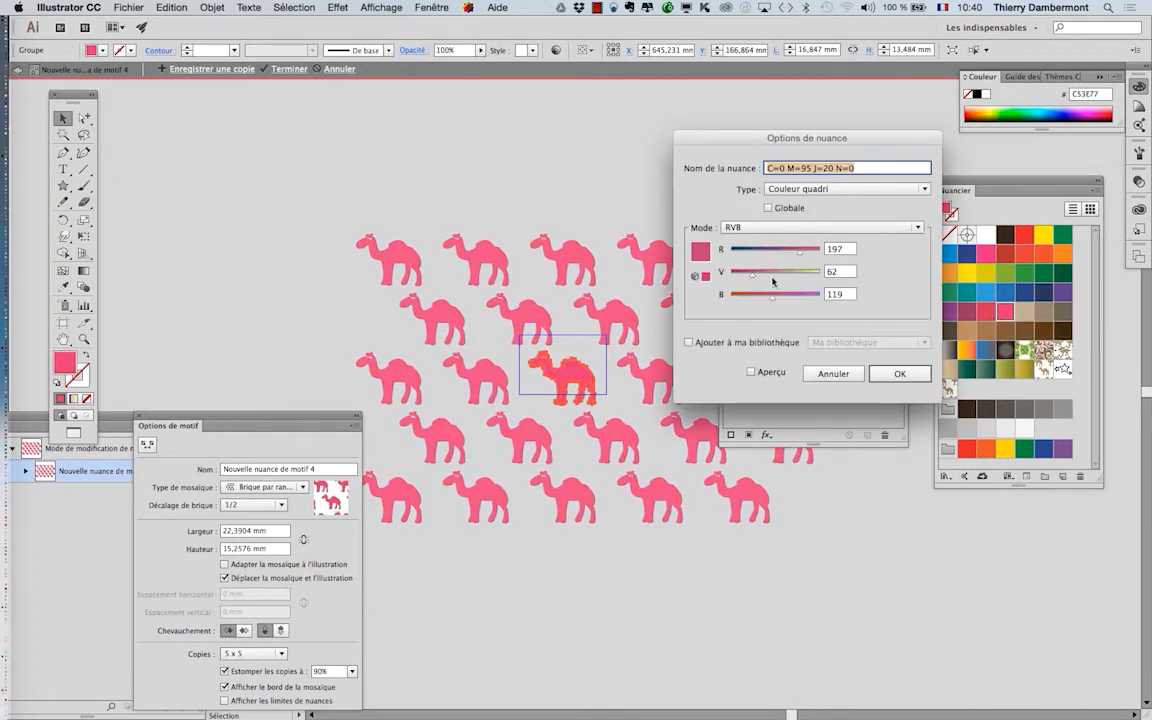
{"action": "left_click_drag", "start_coordinate": [752, 278], "coordinate": [784, 277]}
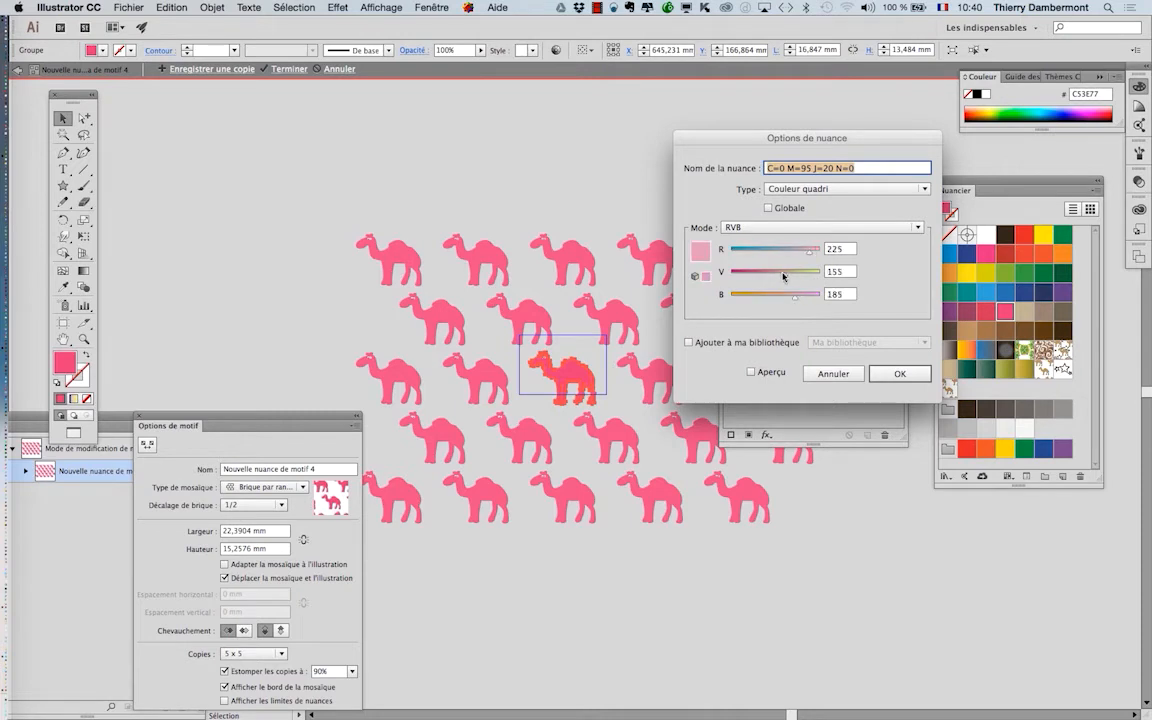
{"action": "left_click", "coordinate": [751, 372]}
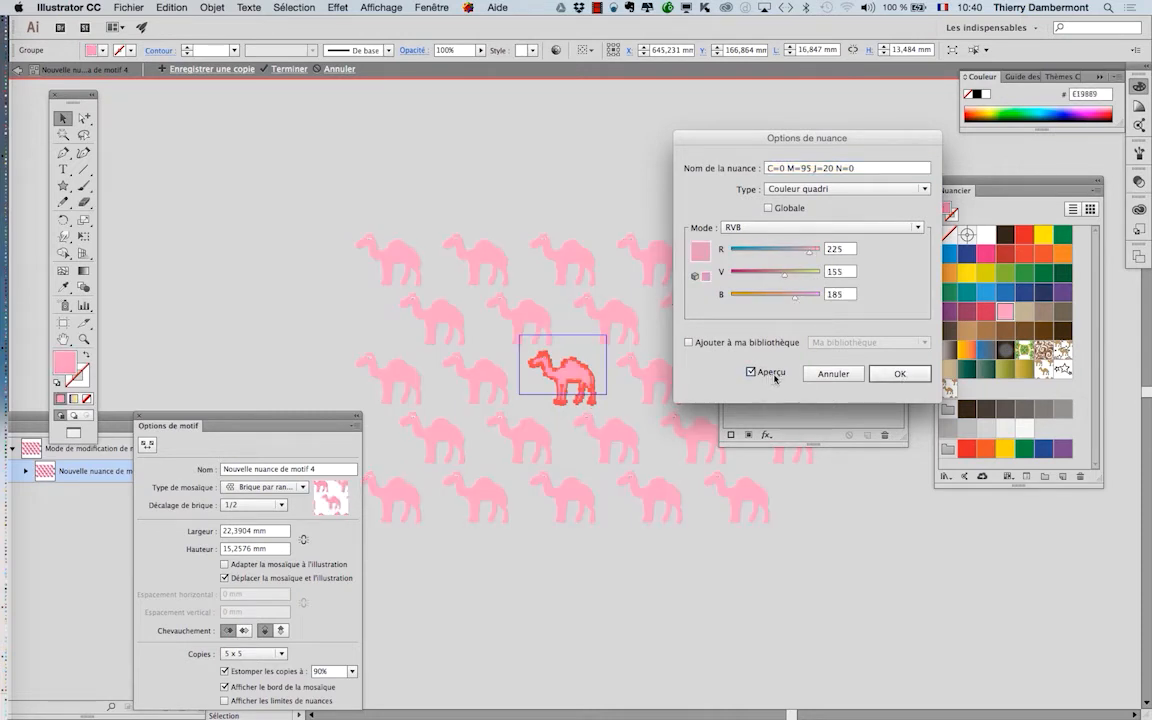
{"action": "left_click", "coordinate": [893, 374]}
{"action": "left_click", "coordinate": [790, 536]}
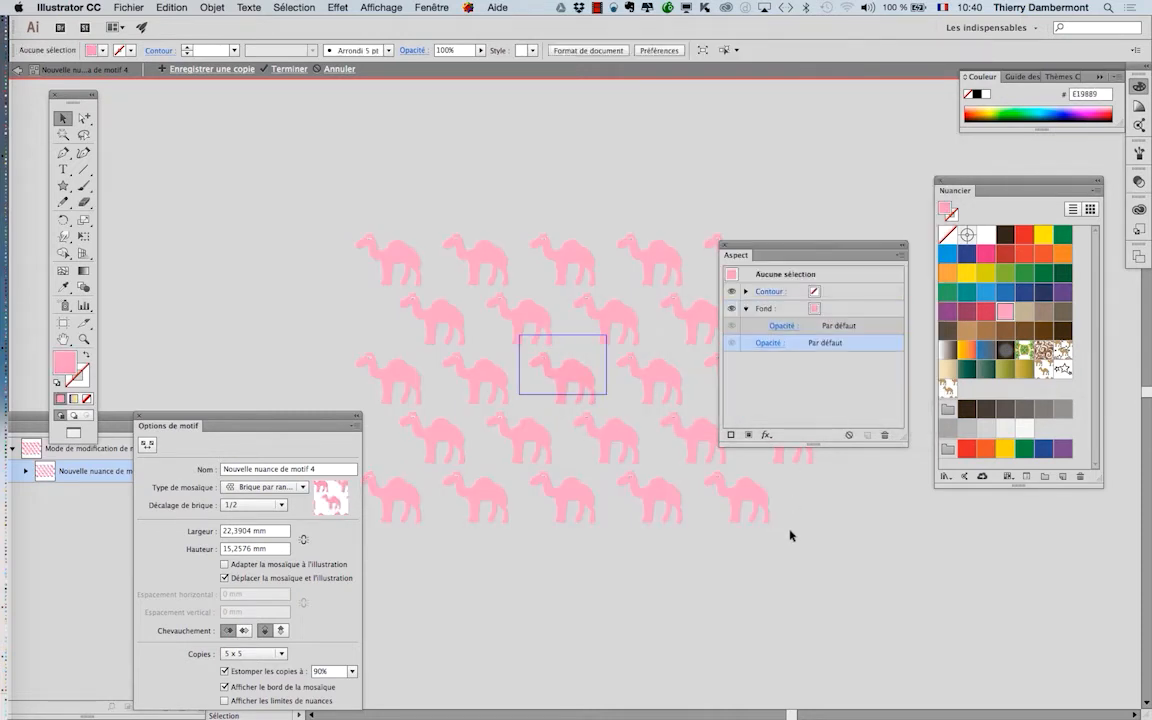
Step: Select only the outline shape inside the central camel's group, fill it with the blue swatch, and exit pattern editing
{"action": "scroll", "coordinate": [604, 406], "scroll_direction": "up", "scroll_amount": 5}
{"action": "left_click", "coordinate": [556, 340]}
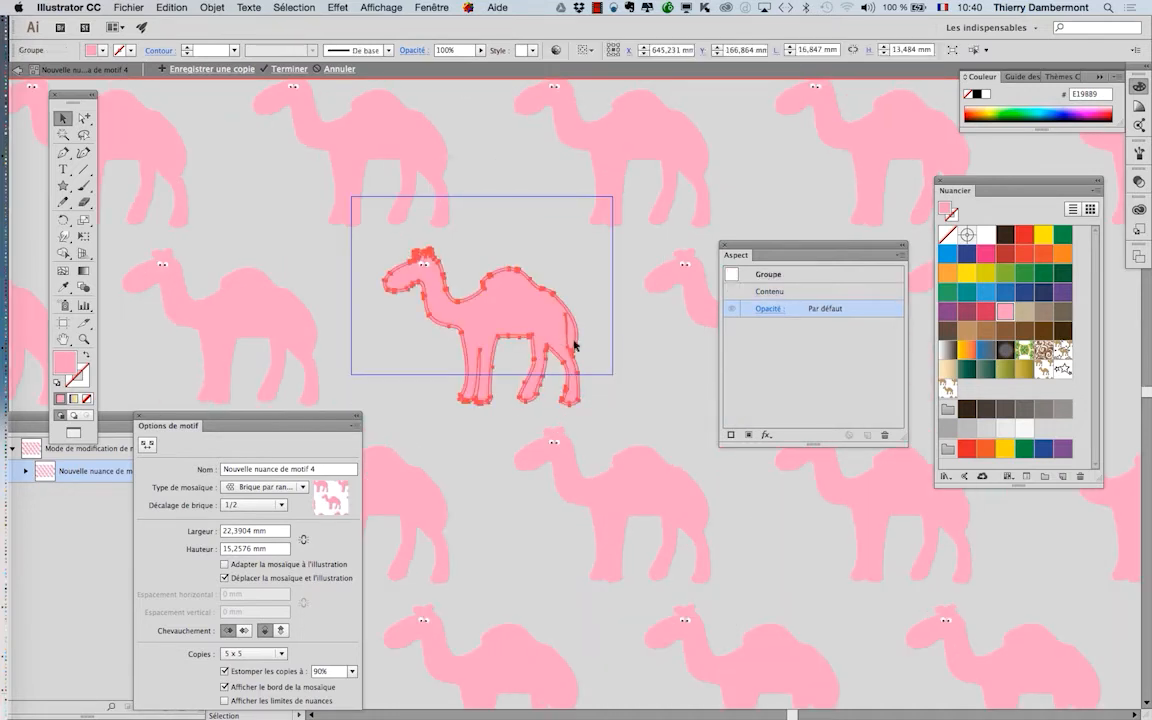
{"action": "scroll", "coordinate": [510, 305], "scroll_direction": "up", "scroll_amount": 2}
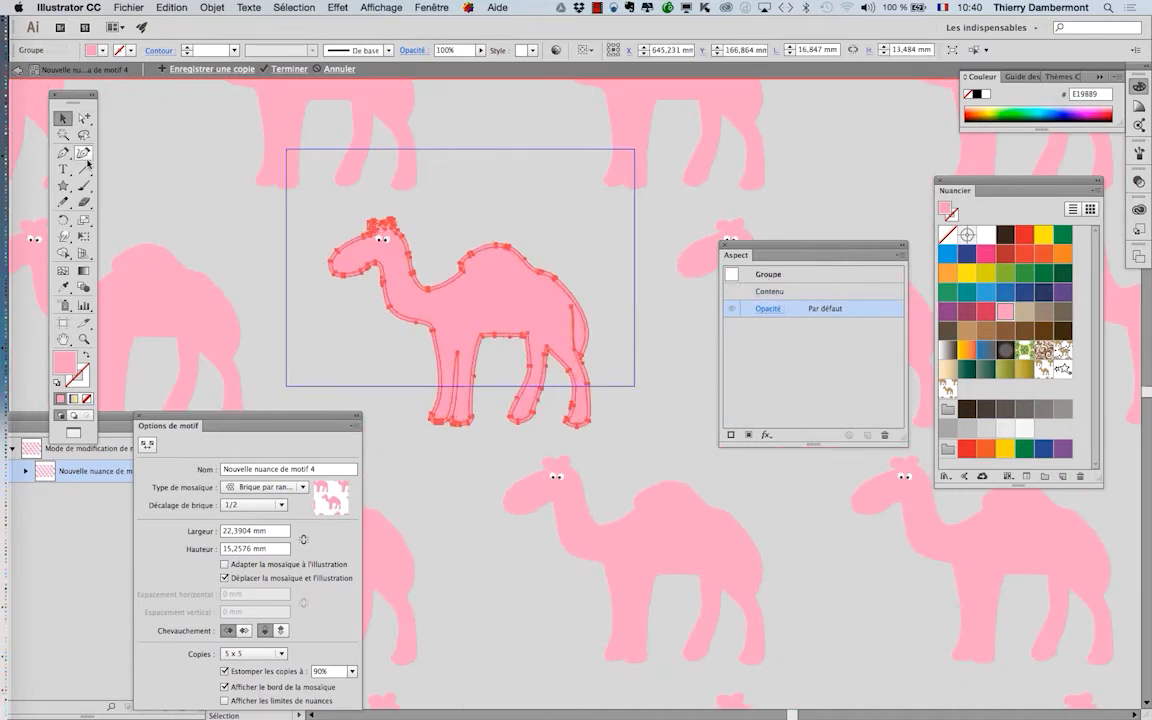
{"action": "left_click", "coordinate": [84, 118]}
{"action": "left_click", "coordinate": [411, 205]}
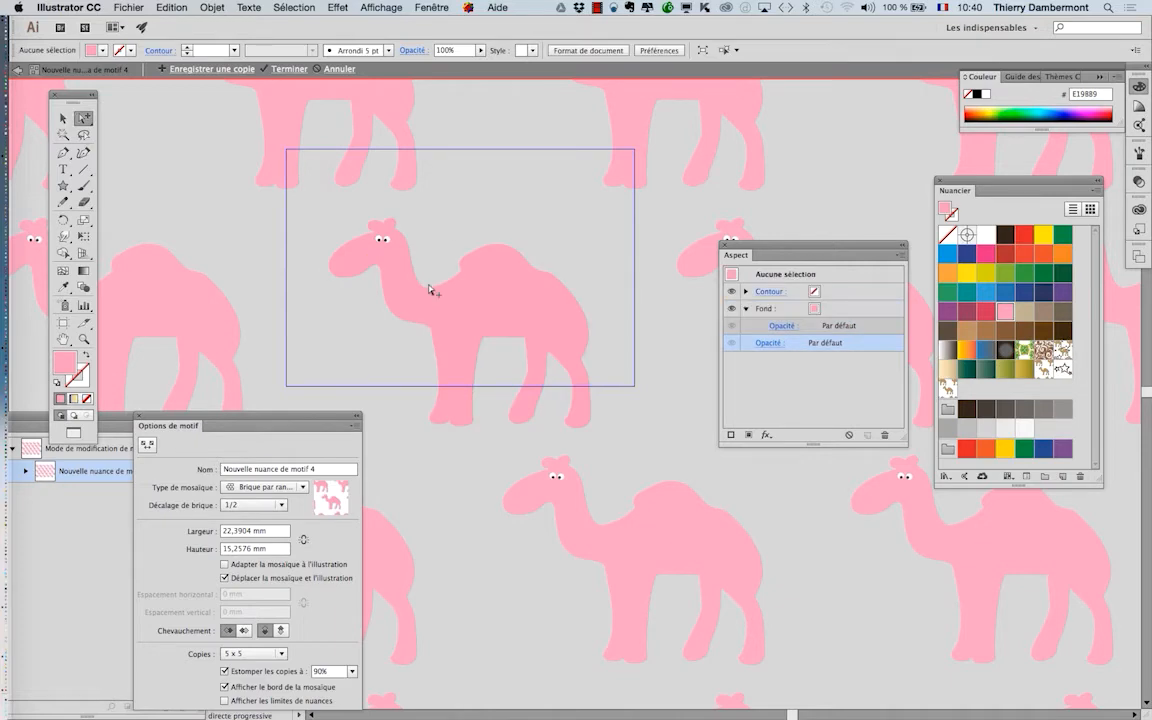
{"action": "left_click", "coordinate": [437, 291]}
{"action": "left_click", "coordinate": [439, 293]}
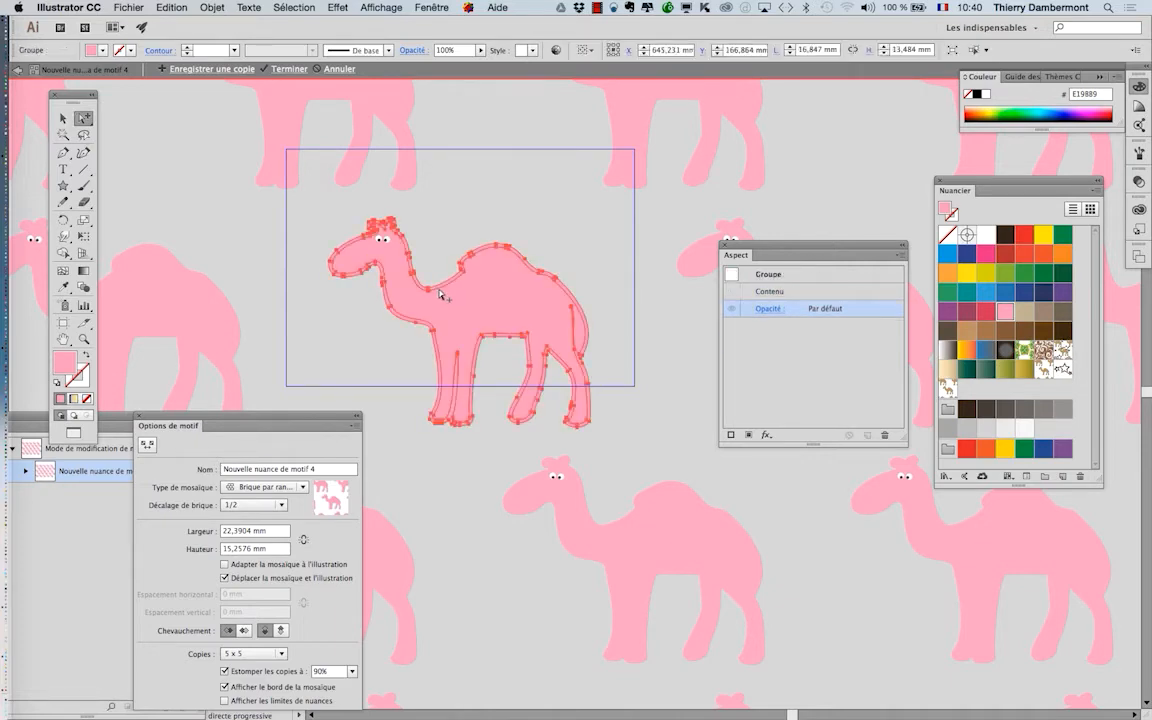
{"action": "scroll", "coordinate": [439, 285], "scroll_direction": "up", "scroll_amount": 4}
{"action": "left_click", "coordinate": [432, 273]}
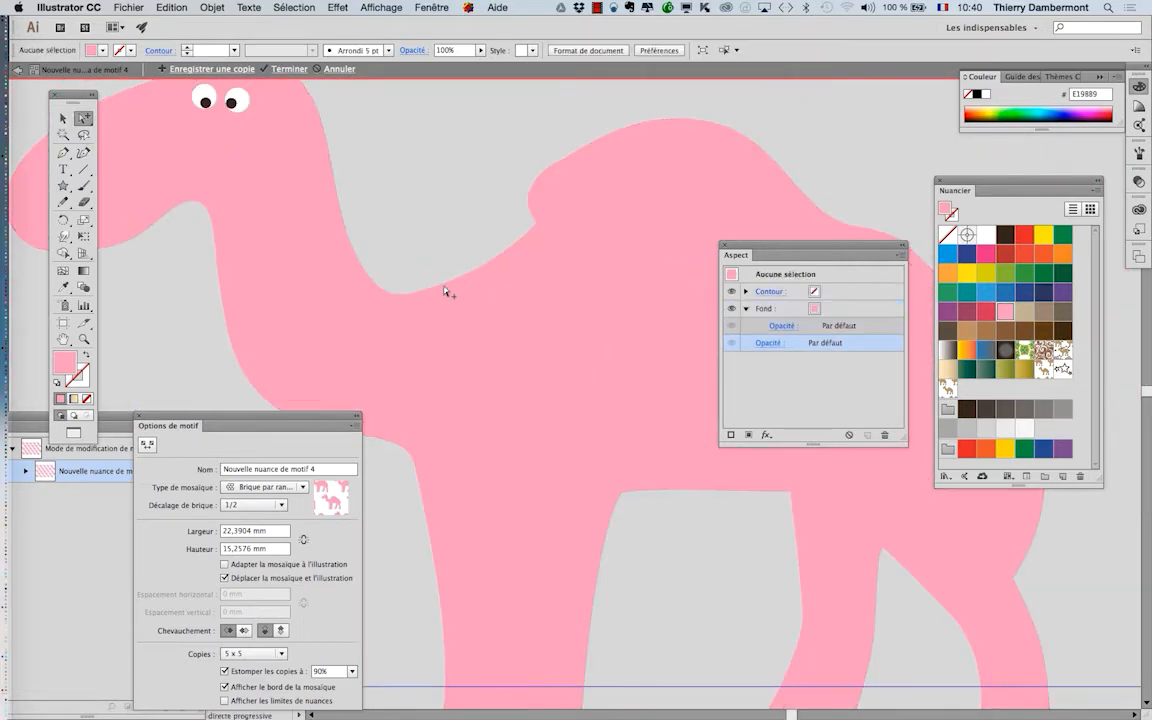
{"action": "left_click", "coordinate": [447, 298]}
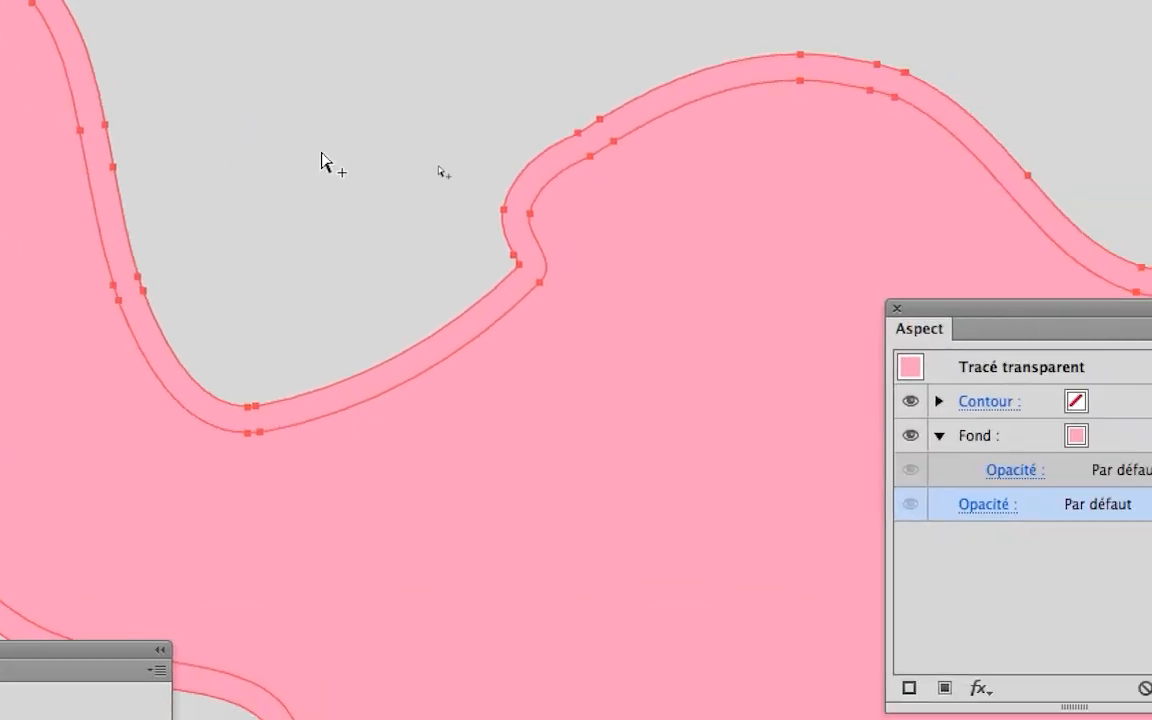
{"action": "left_click", "coordinate": [340, 168]}
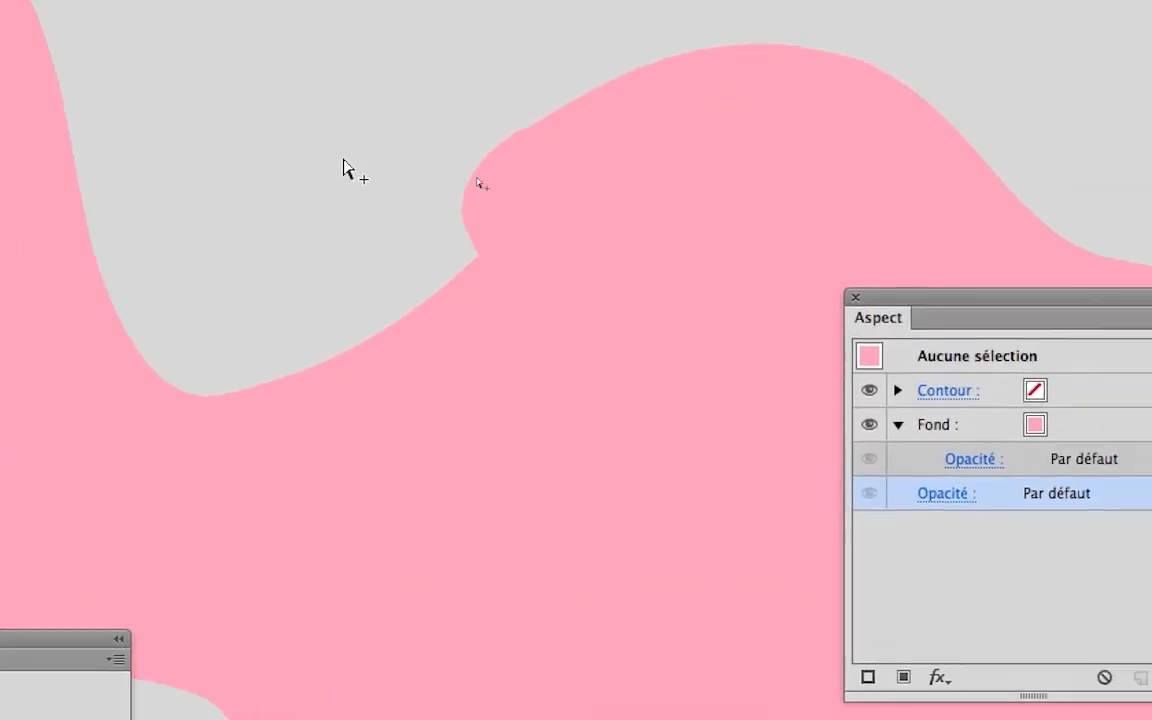
{"action": "left_click", "coordinate": [393, 163]}
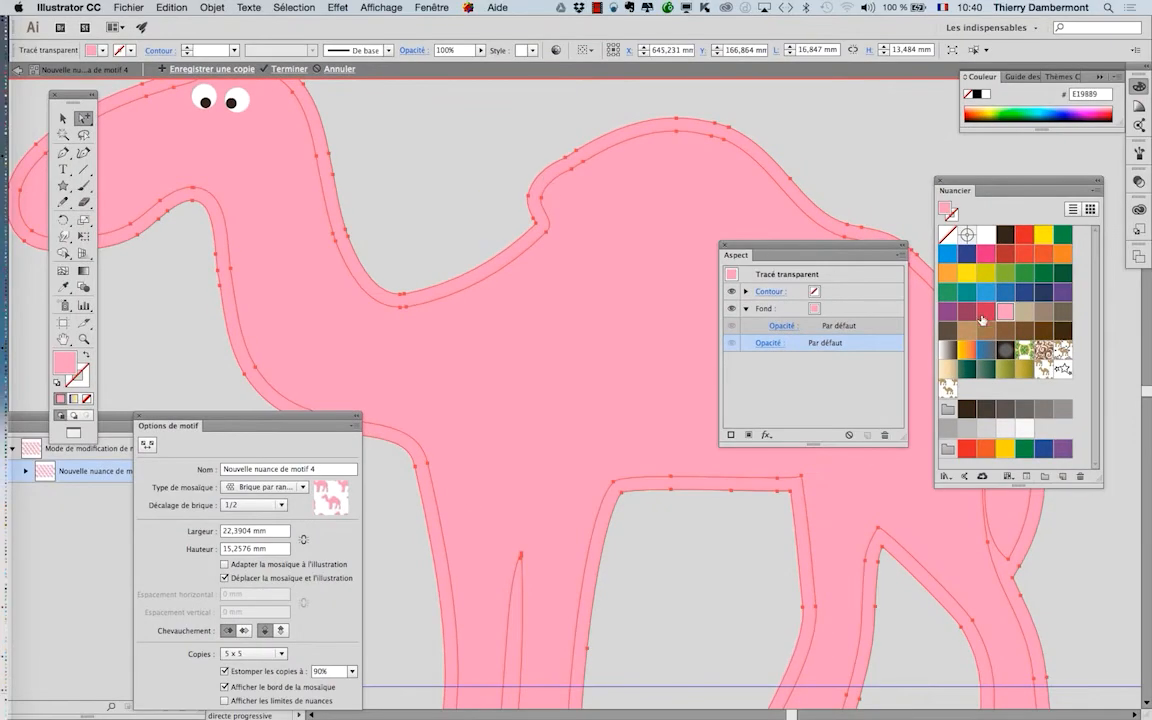
{"action": "left_click", "coordinate": [986, 294]}
{"action": "key", "text": "super+minus"}
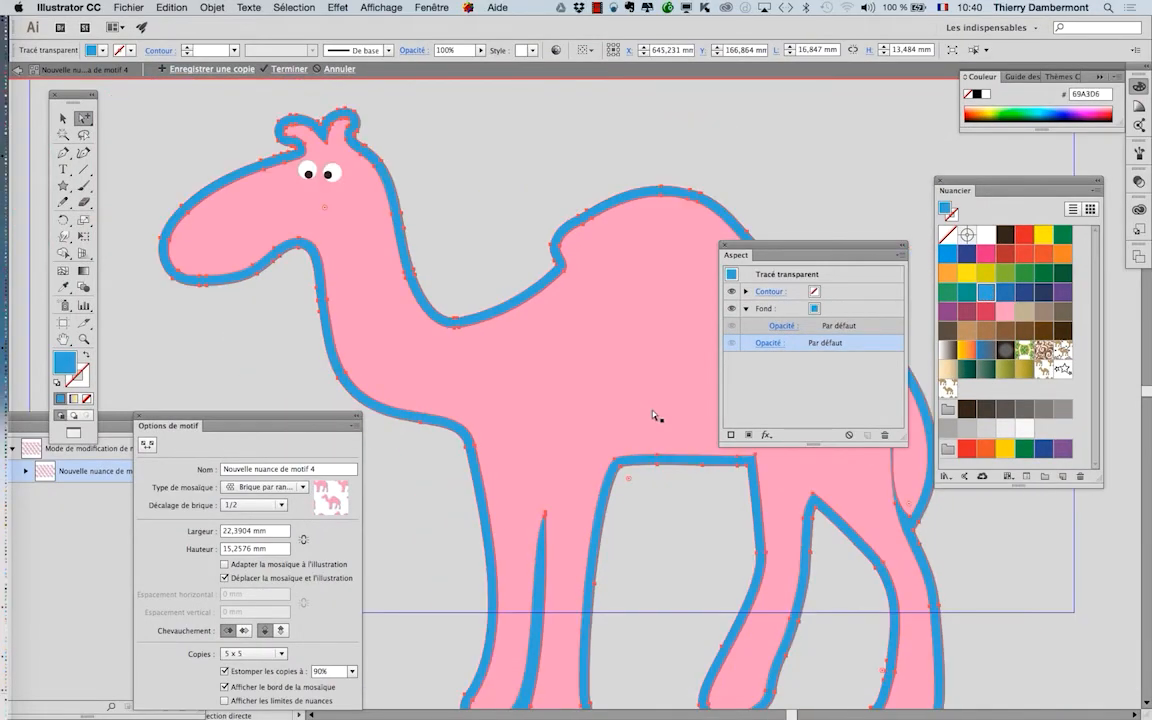
{"action": "key", "text": "super+minus"}
{"action": "key", "text": "super+minus"}
{"action": "left_click", "coordinate": [22, 70]}
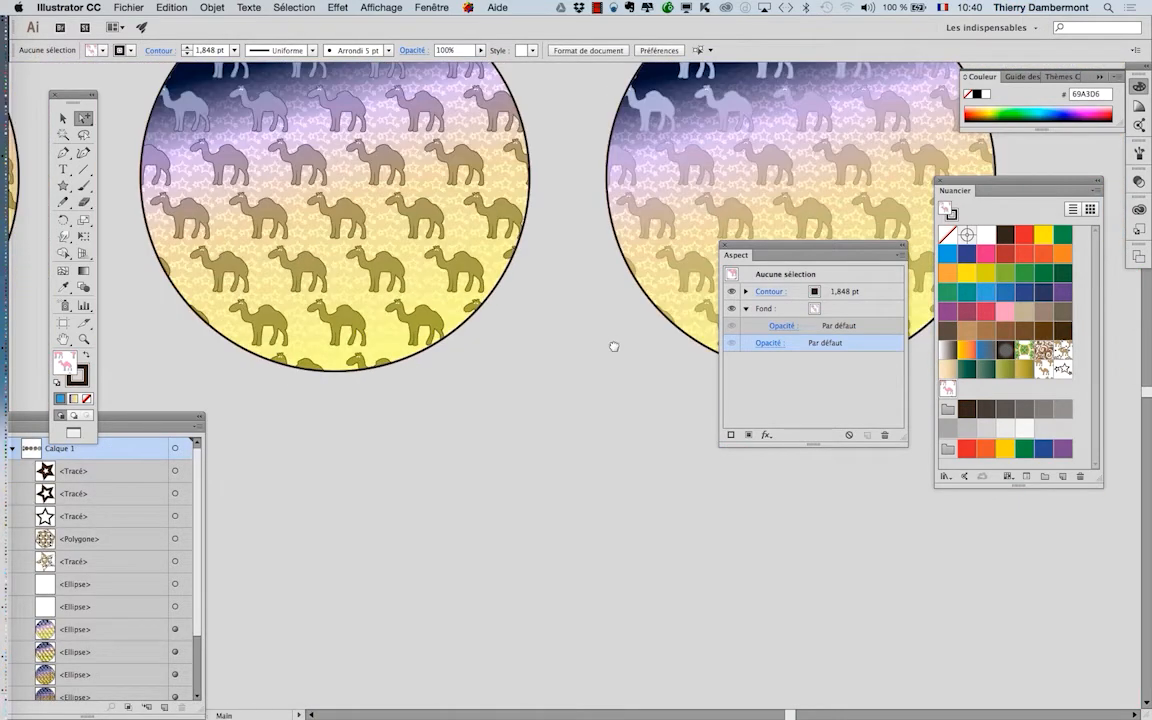
Step: Select the rightmost circle and examine its recoloured camel pattern up close
{"action": "left_click_drag", "start_coordinate": [612, 345], "coordinate": [406, 404]}
{"action": "left_click_drag", "start_coordinate": [615, 496], "coordinate": [587, 520]}
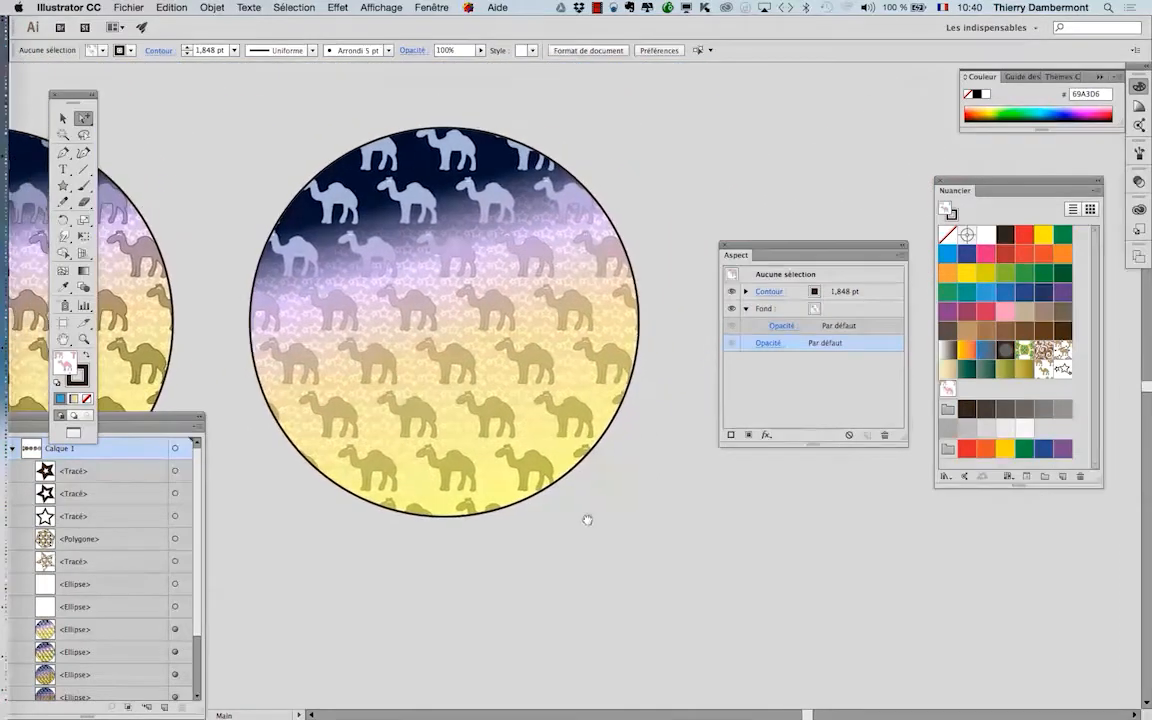
{"action": "scroll", "coordinate": [681, 491], "scroll_direction": "down", "scroll_amount": 2}
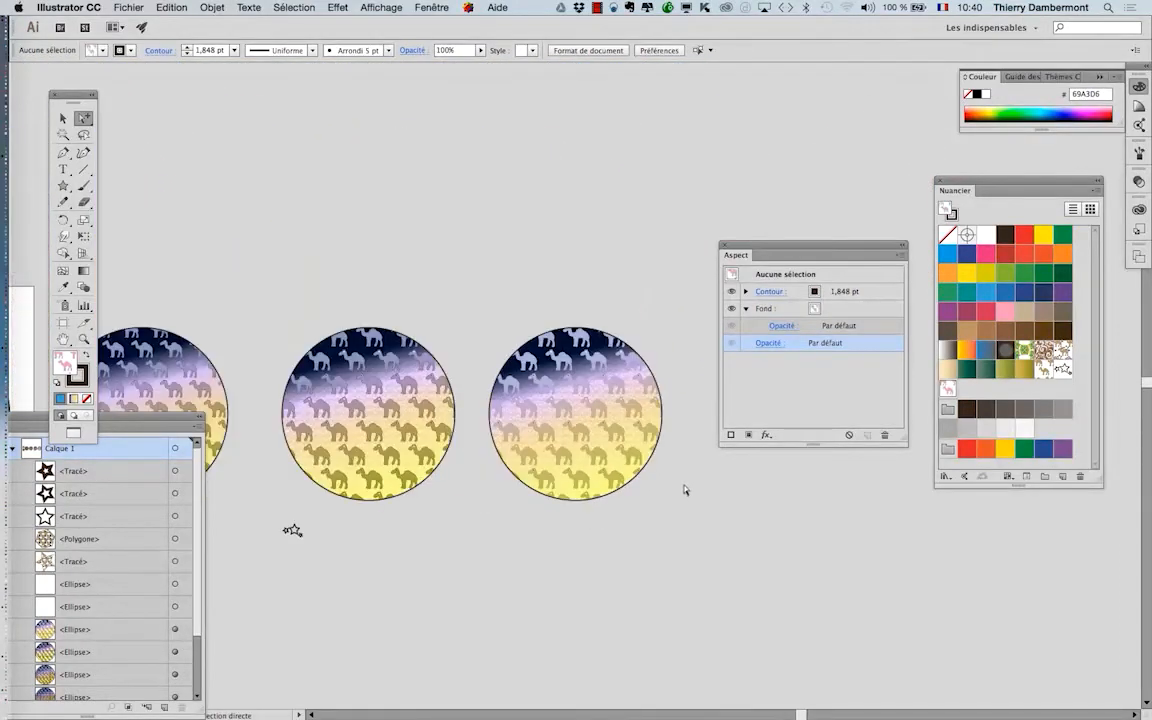
{"action": "key", "text": "alt"}
{"action": "key", "text": "v"}
{"action": "left_click", "coordinate": [603, 460]}
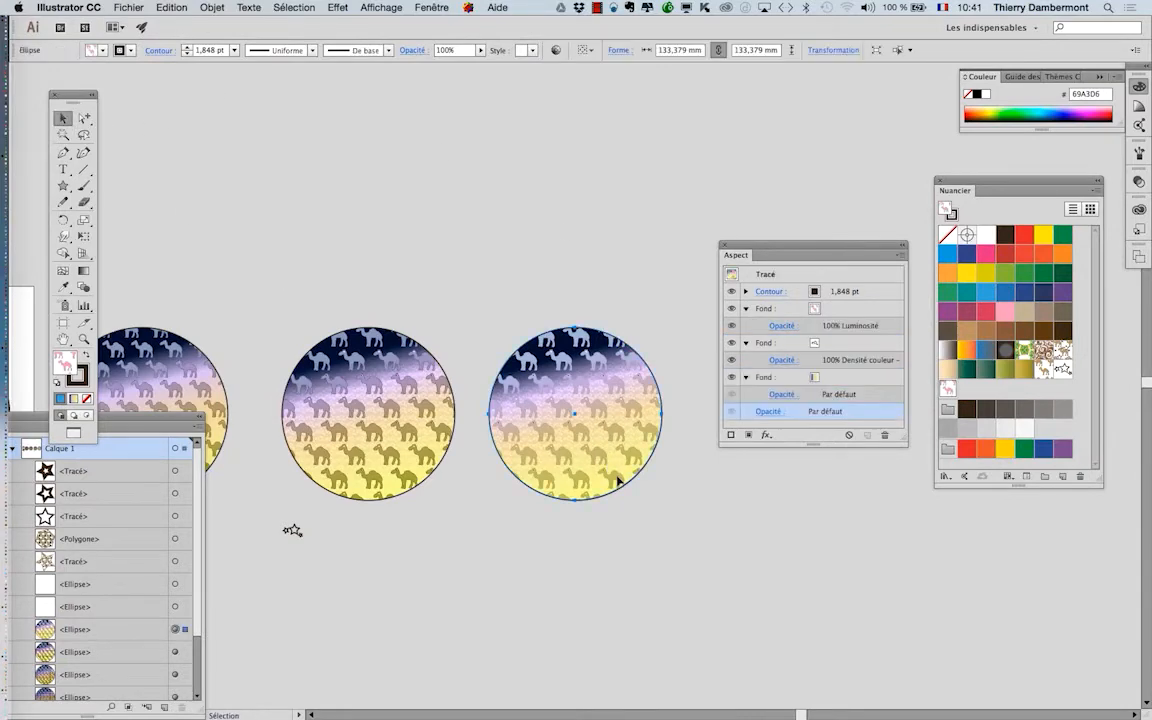
{"action": "scroll", "coordinate": [592, 462], "scroll_direction": "up", "scroll_amount": 3}
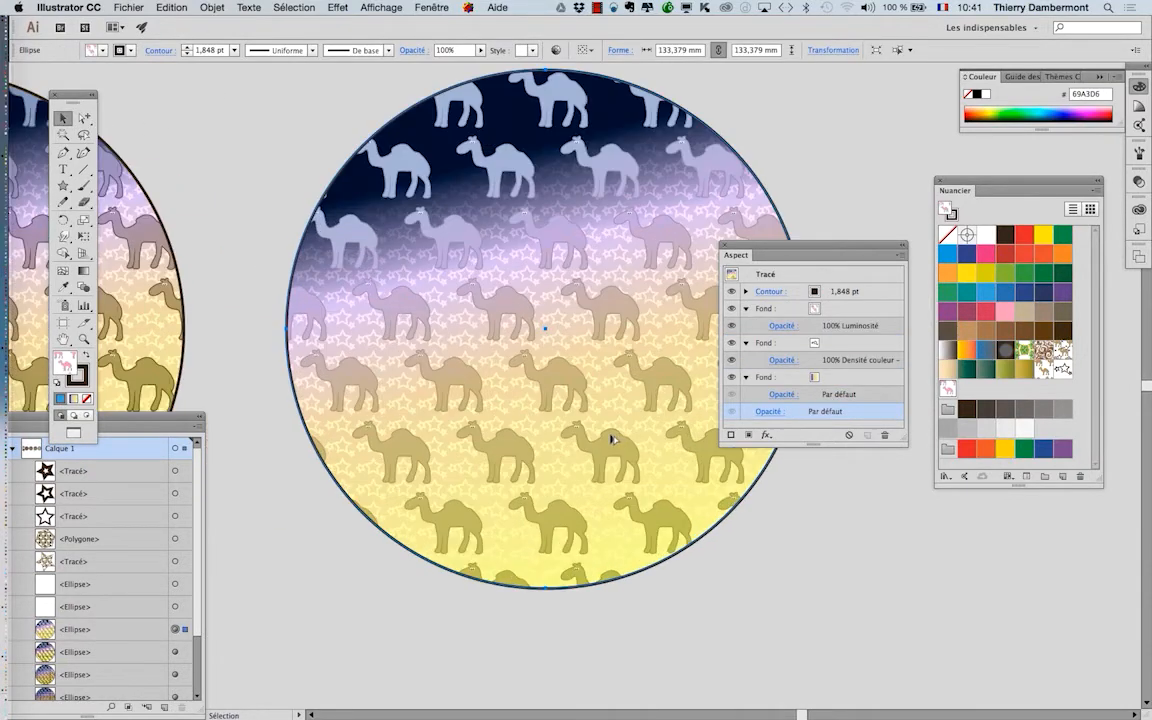
{"action": "scroll", "coordinate": [619, 431], "scroll_direction": "up", "scroll_amount": 1}
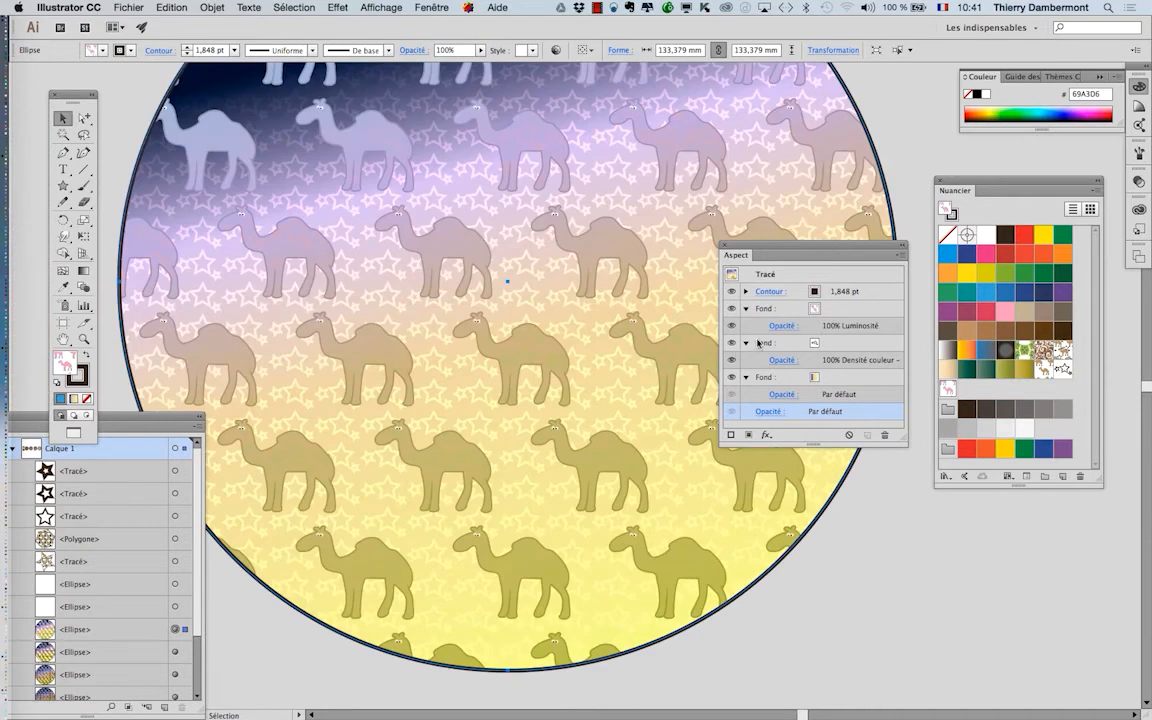
{"action": "scroll", "coordinate": [517, 361], "scroll_direction": "up", "scroll_amount": 2}
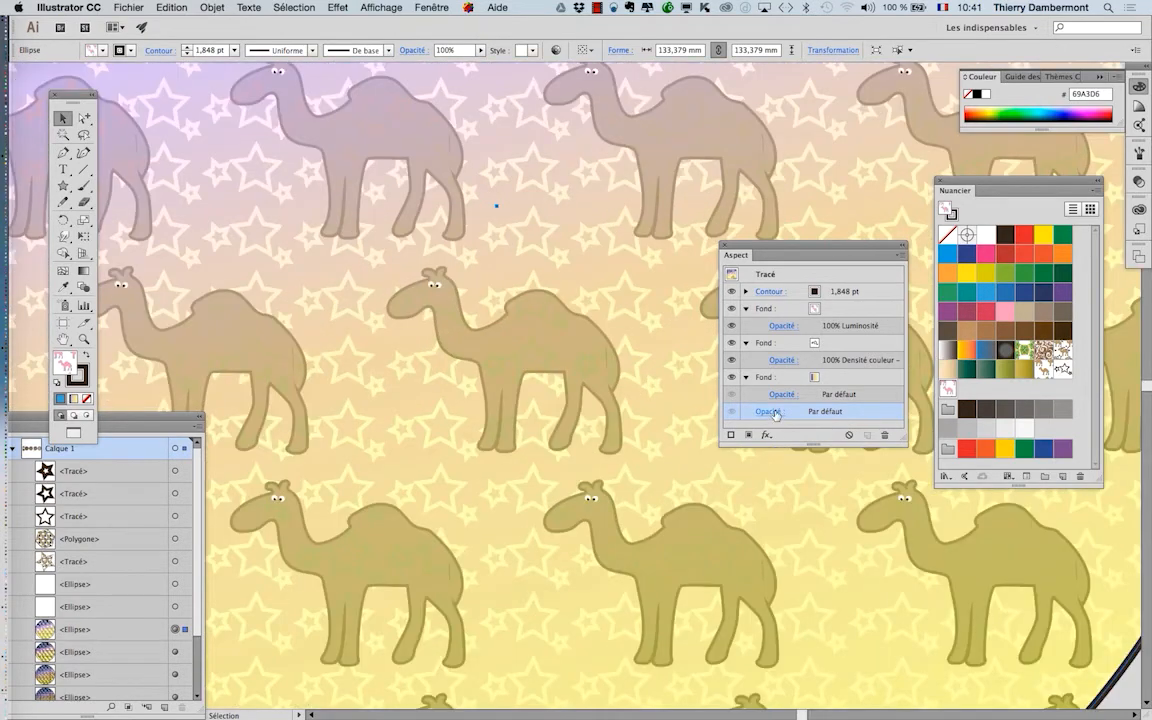
Step: Try the Saturation, Différence, Superposition, Obscurcir and Normale blending modes on the circle's camel fill, keeping 100% opacity
{"action": "left_click", "coordinate": [784, 330]}
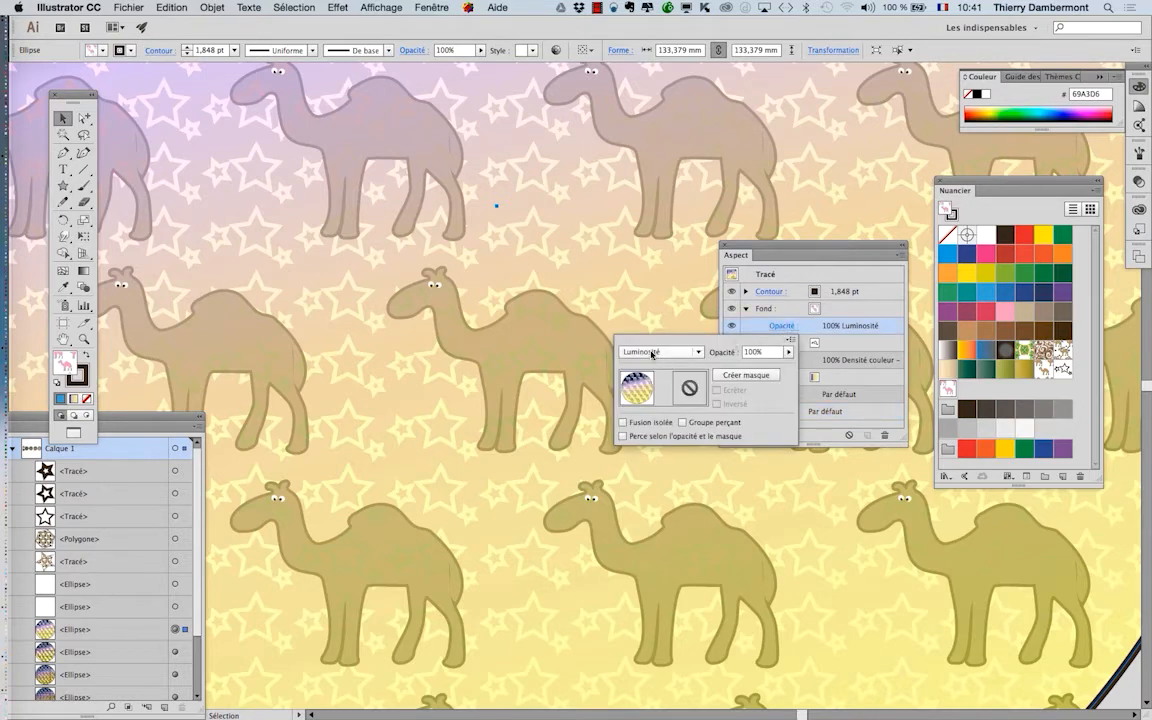
{"action": "scroll", "coordinate": [651, 351], "scroll_direction": "up", "scroll_amount": 1}
{"action": "scroll", "coordinate": [653, 353], "scroll_direction": "up", "scroll_amount": 3}
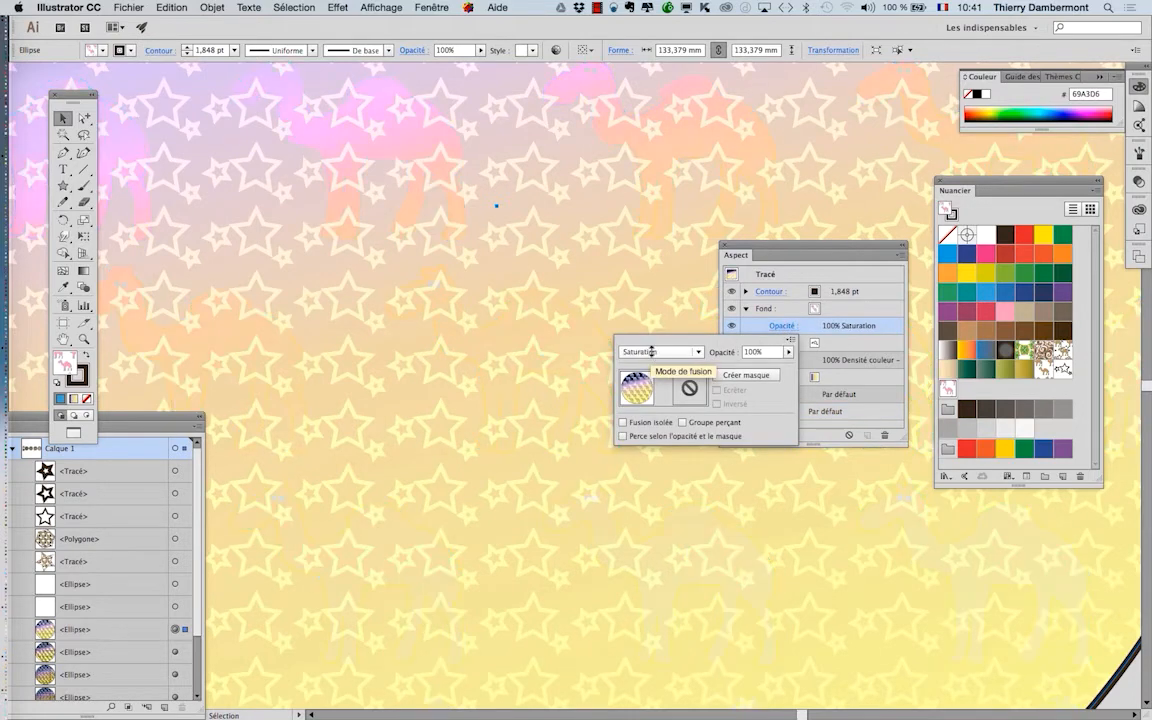
{"action": "scroll", "coordinate": [654, 352], "scroll_direction": "up", "scroll_amount": 4}
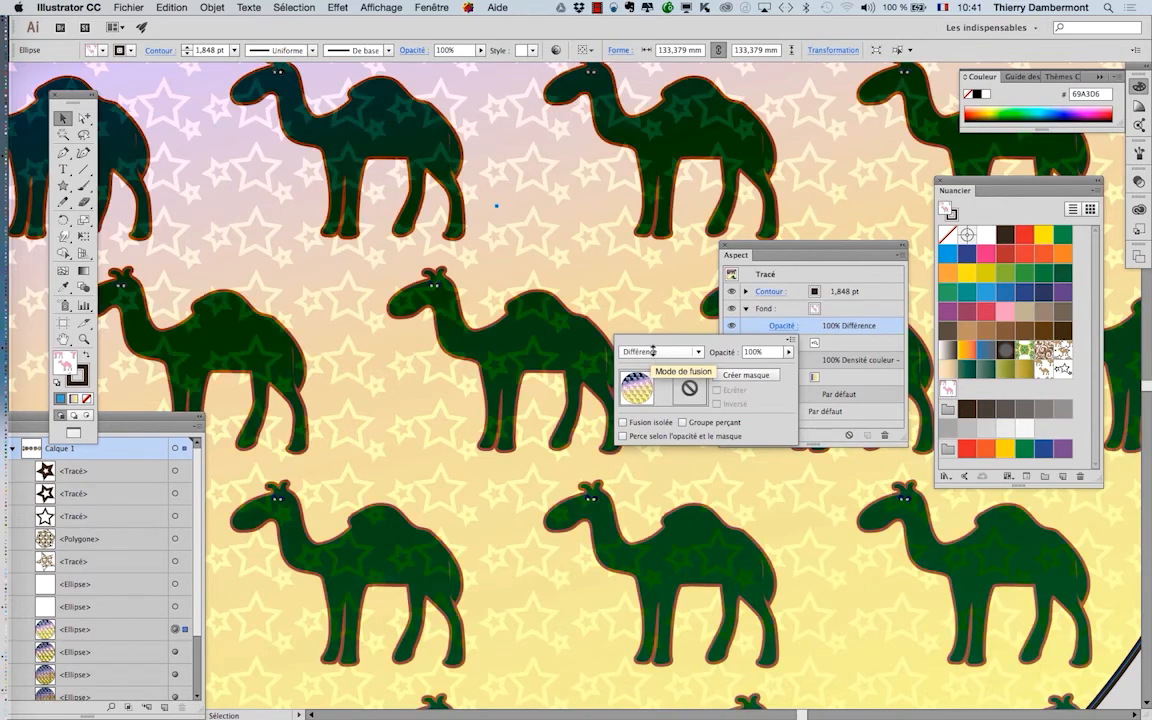
{"action": "scroll", "coordinate": [654, 352], "scroll_direction": "up", "scroll_amount": 5}
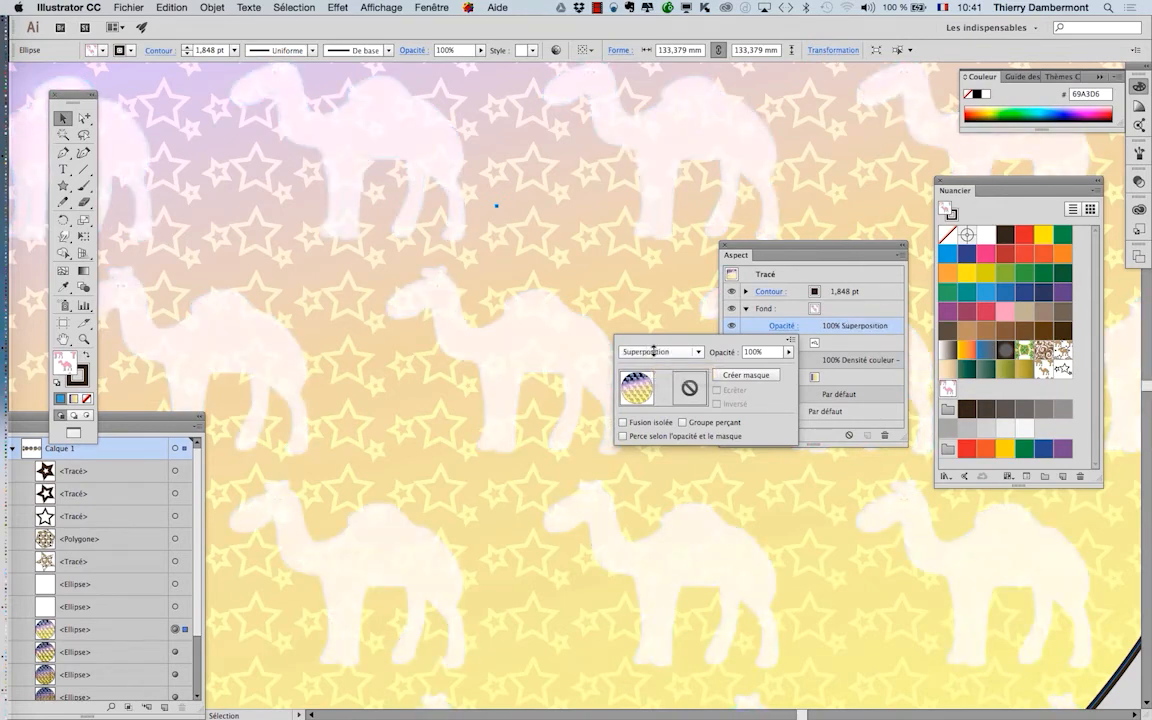
{"action": "scroll", "coordinate": [655, 353], "scroll_direction": "up", "scroll_amount": 1}
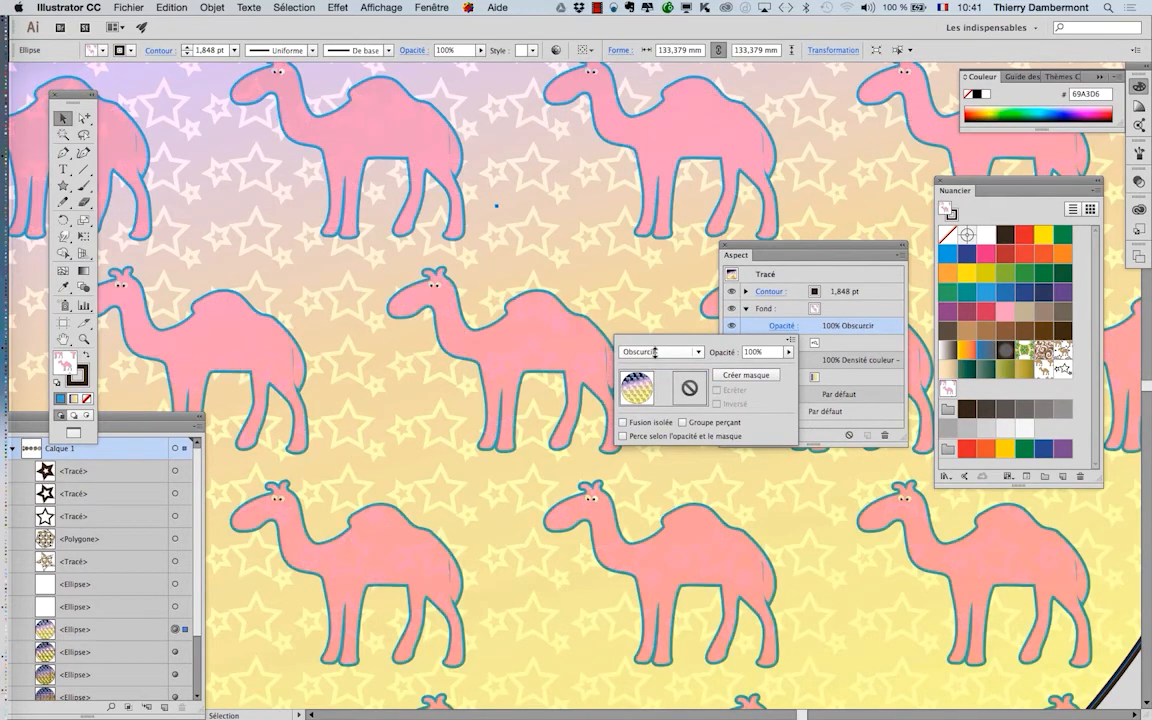
{"action": "scroll", "coordinate": [655, 352], "scroll_direction": "up", "scroll_amount": 1}
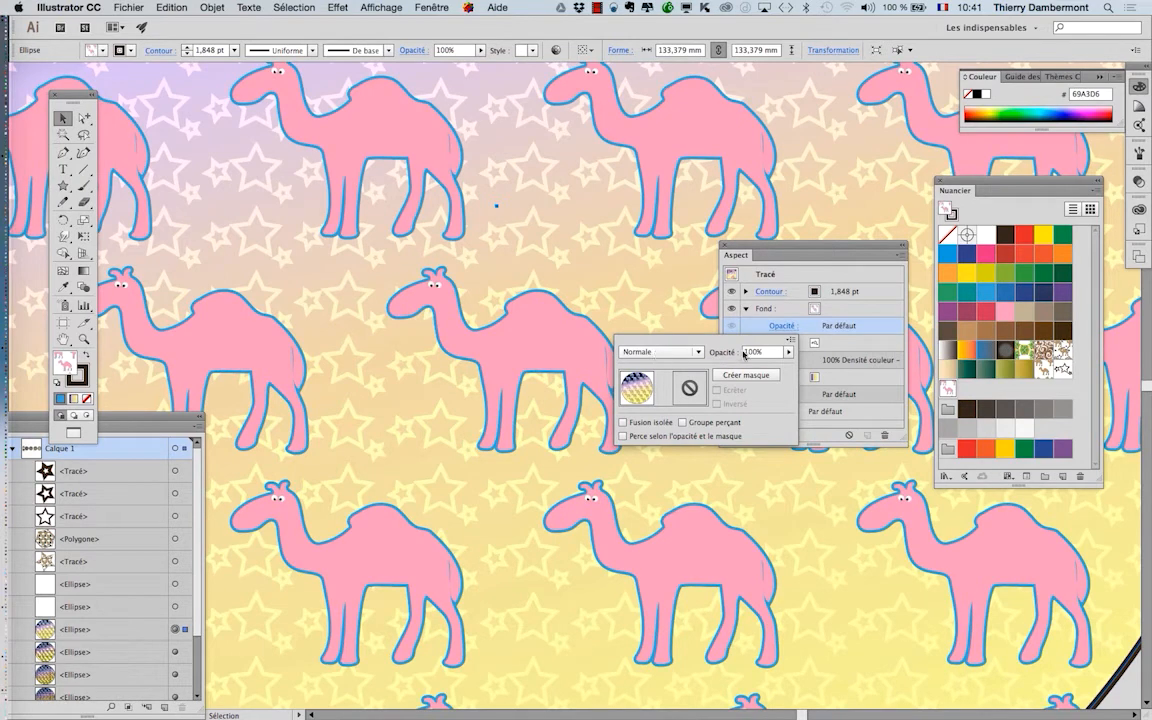
{"action": "left_click", "coordinate": [788, 352]}
{"action": "left_click_drag", "start_coordinate": [768, 364], "coordinate": [795, 365]}
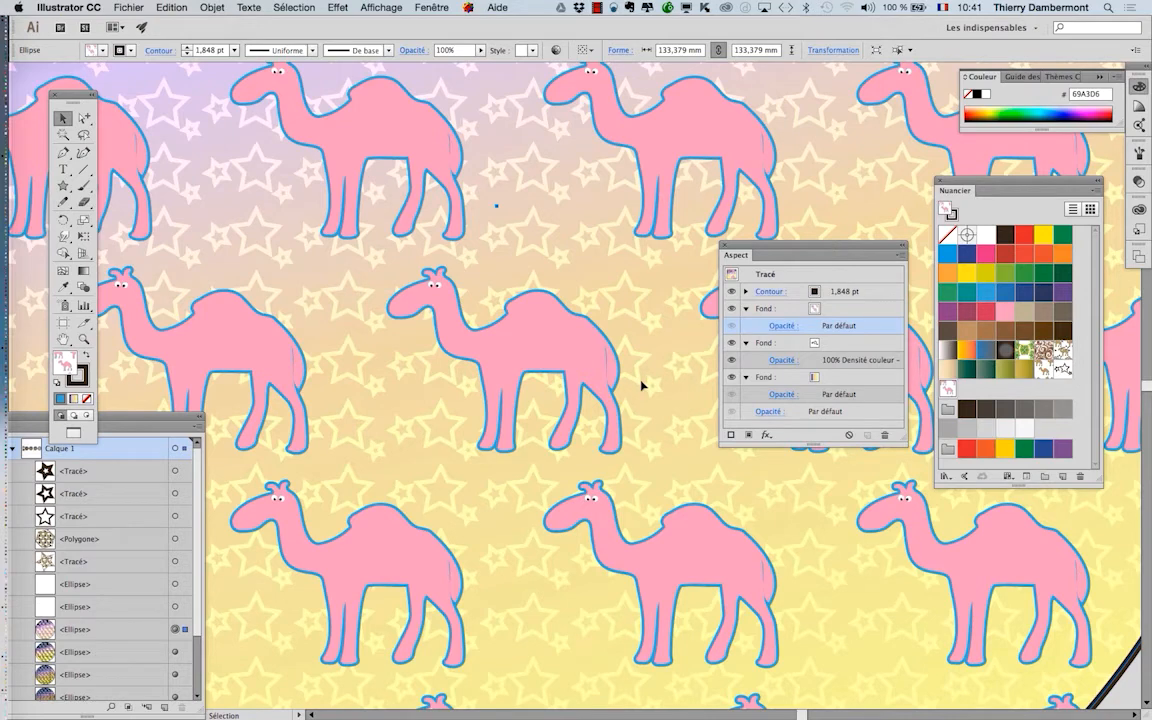
Step: Set the camel fill's blending mode to Produit at 100% opacity
{"action": "left_click", "coordinate": [782, 325]}
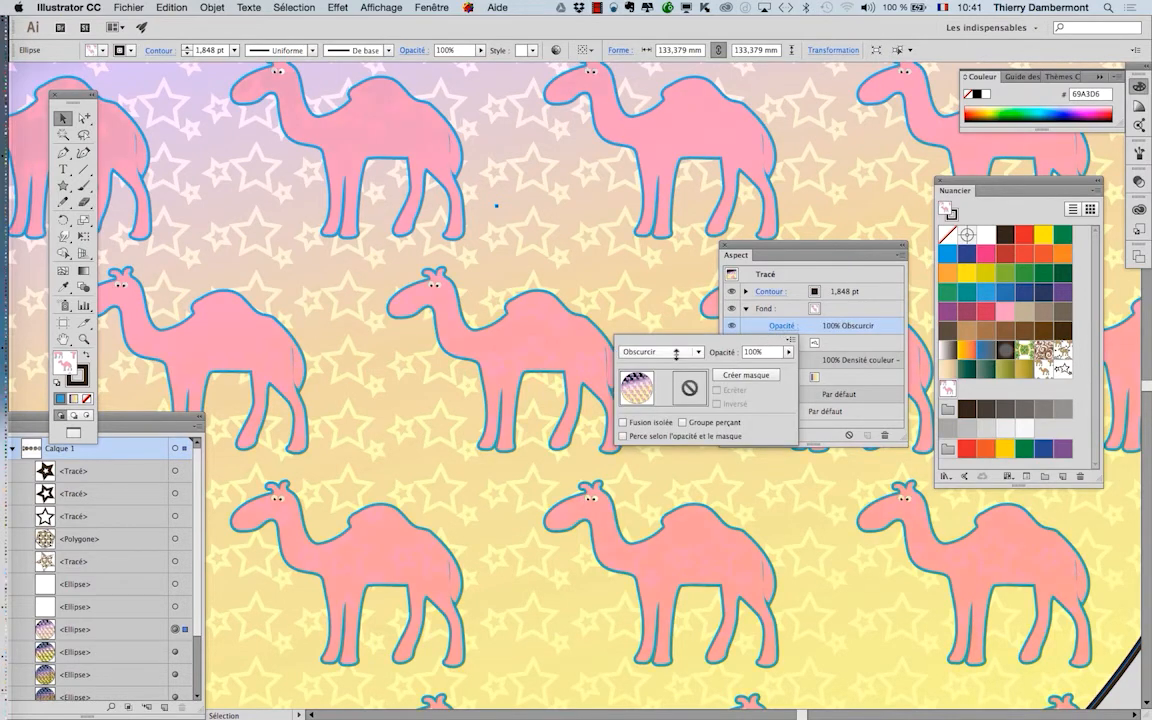
{"action": "scroll", "coordinate": [676, 355], "scroll_direction": "down", "scroll_amount": 2}
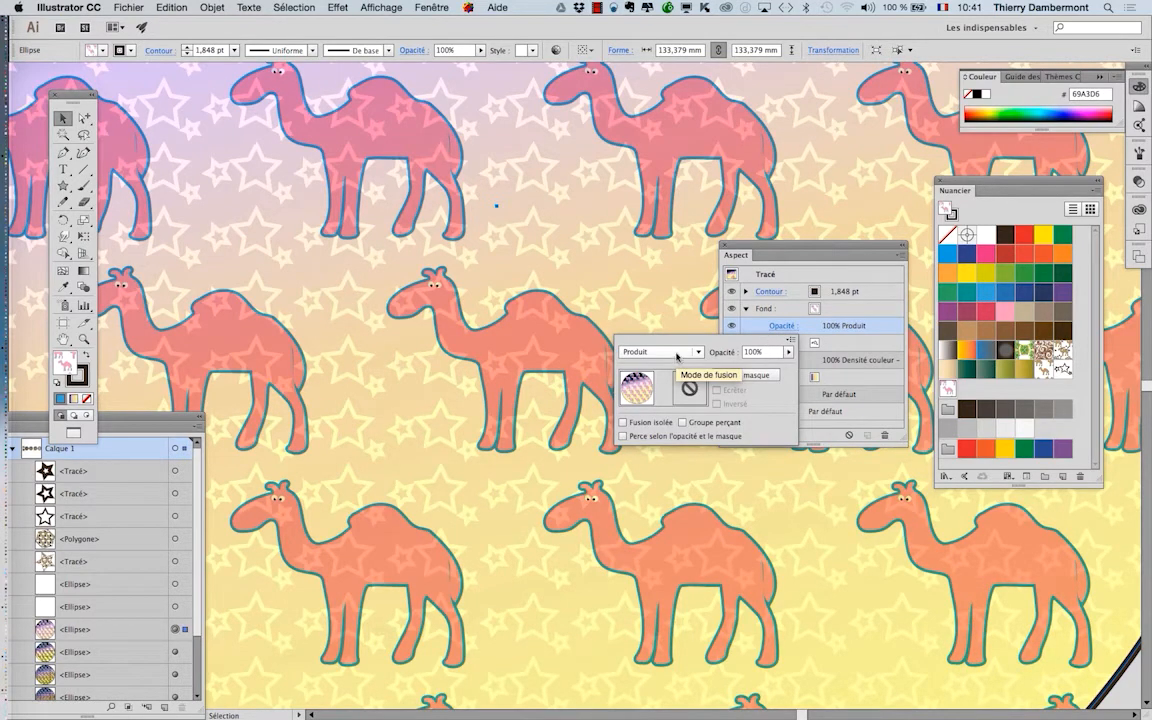
{"action": "left_click", "coordinate": [665, 326]}
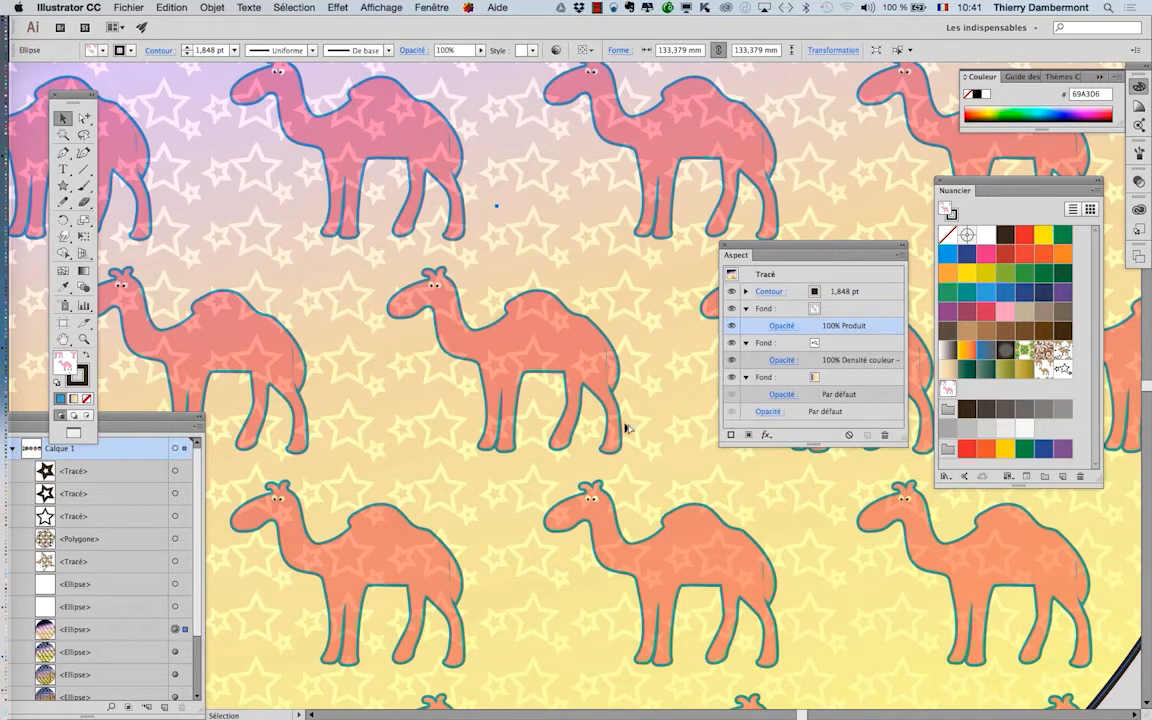
Step: Redraw the rightmost circle's gradient fill on a steep diagonal from above its upper edge to just below its centre, and deselect it
{"action": "scroll", "coordinate": [627, 428], "scroll_direction": "down", "scroll_amount": 3}
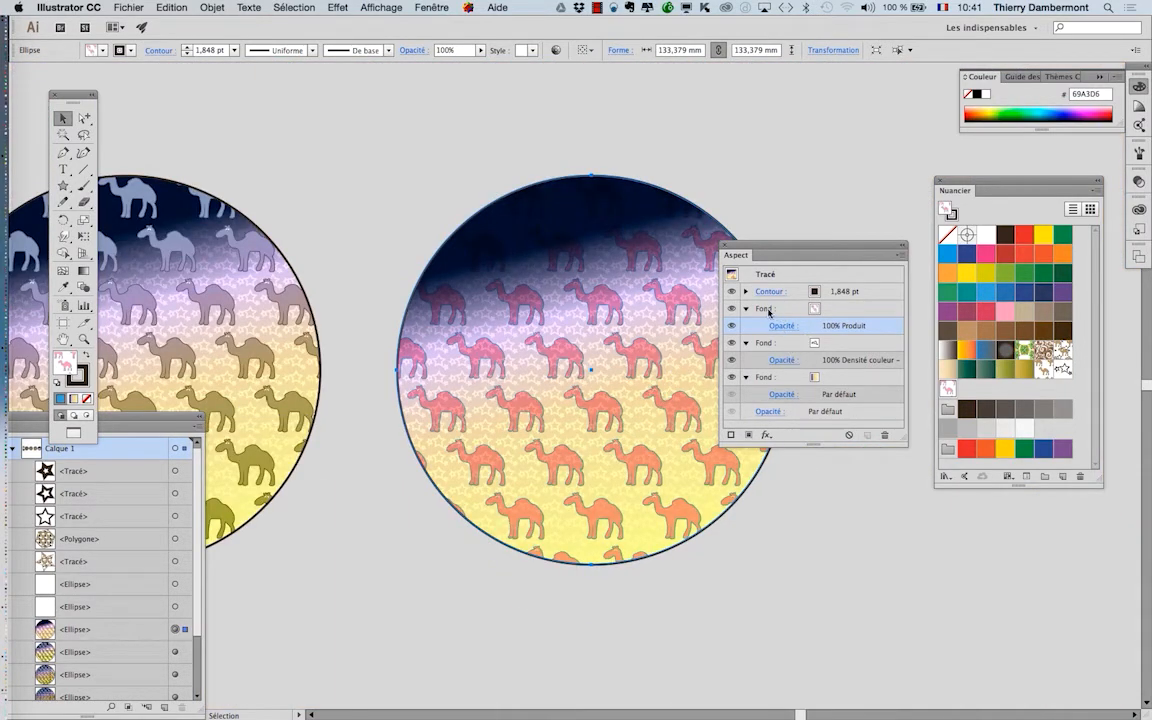
{"action": "left_click", "coordinate": [815, 379]}
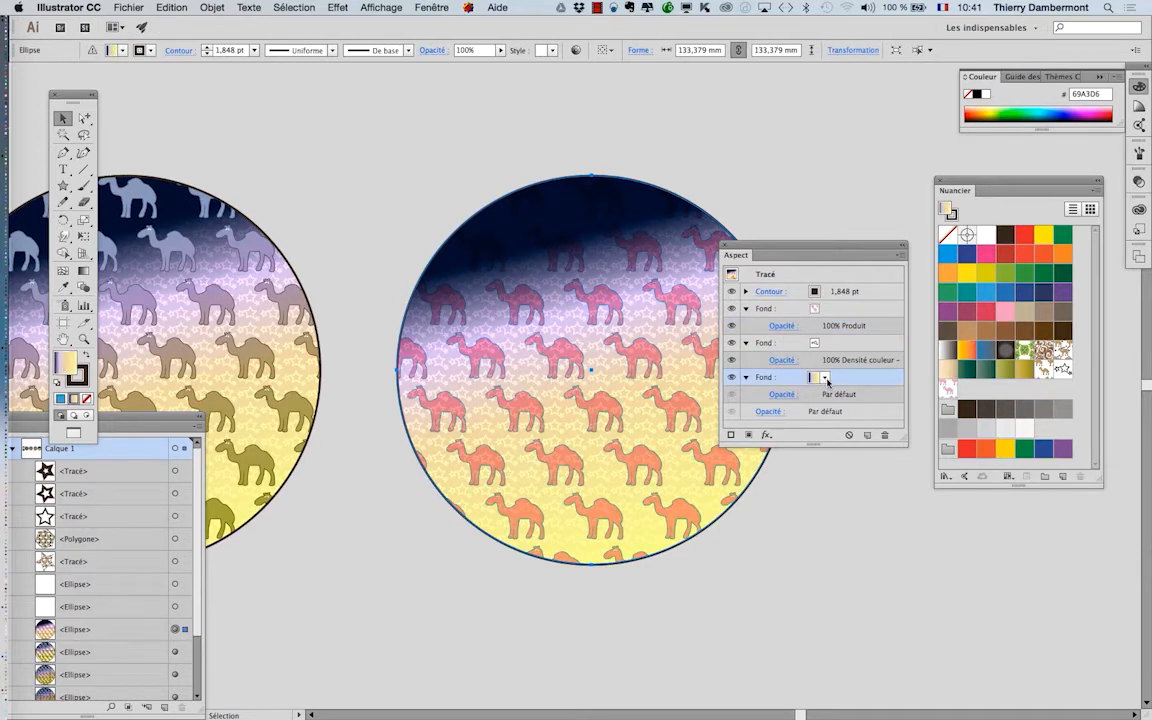
{"action": "left_click", "coordinate": [84, 271]}
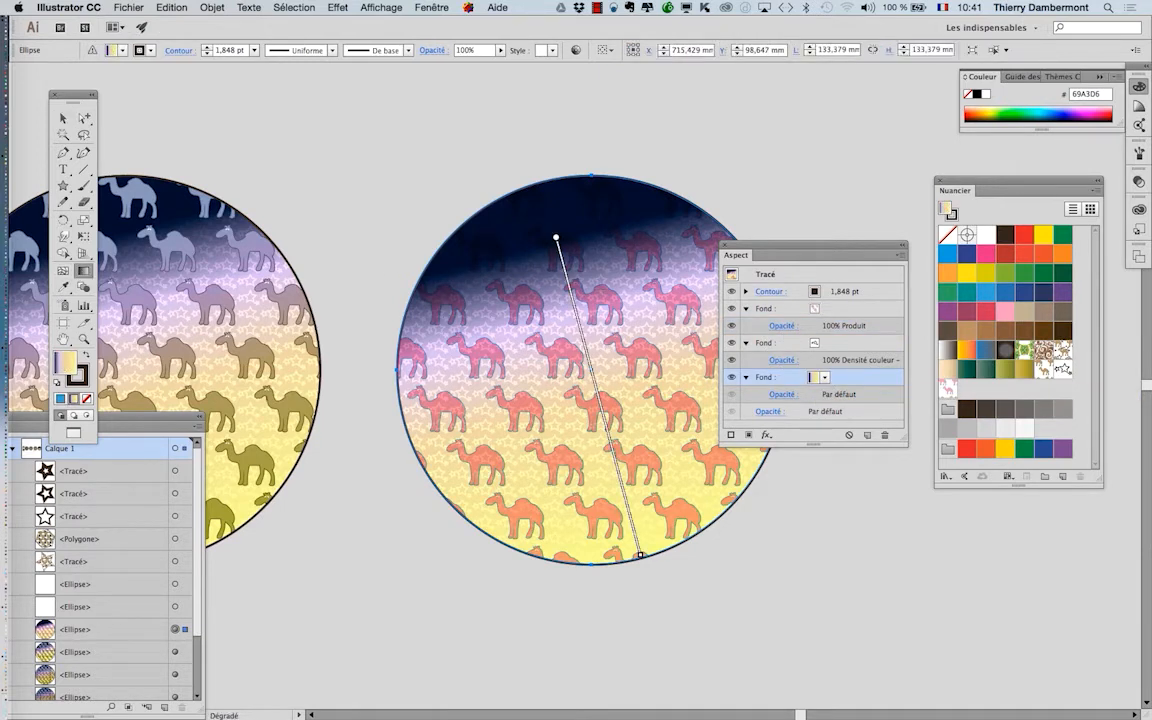
{"action": "left_click_drag", "start_coordinate": [522, 138], "coordinate": [614, 447]}
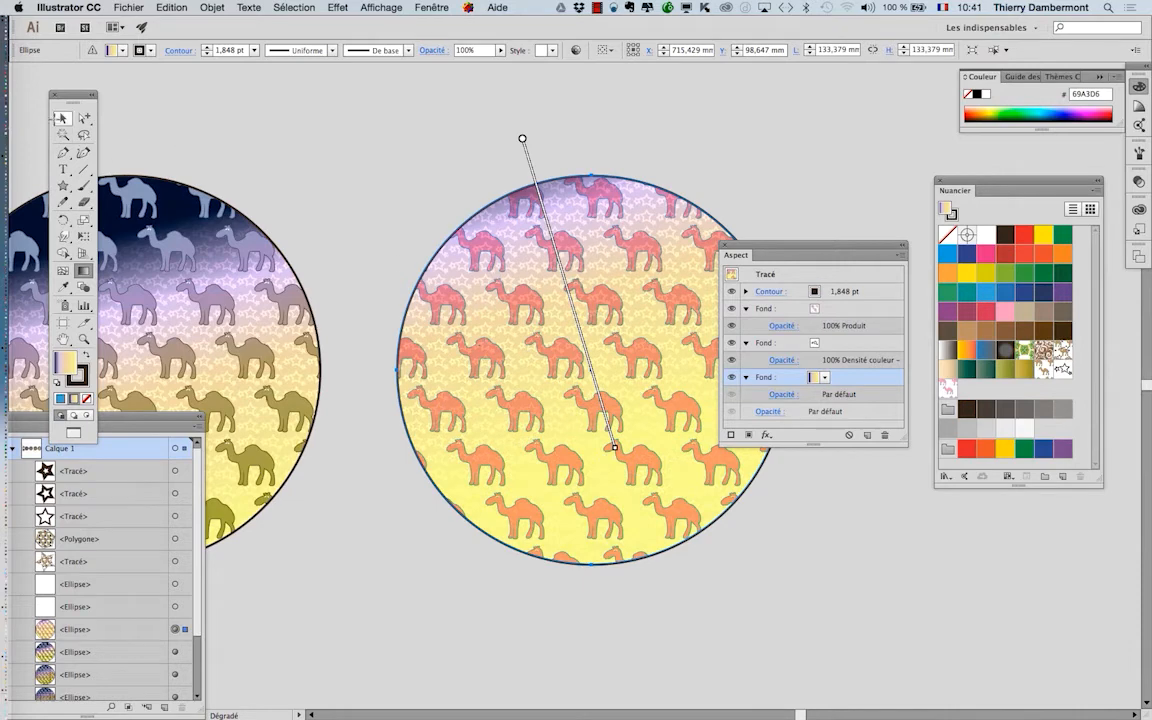
{"action": "left_click", "coordinate": [62, 118]}
{"action": "left_click", "coordinate": [327, 170]}
{"action": "scroll", "coordinate": [503, 424], "scroll_direction": "down", "scroll_amount": 1}
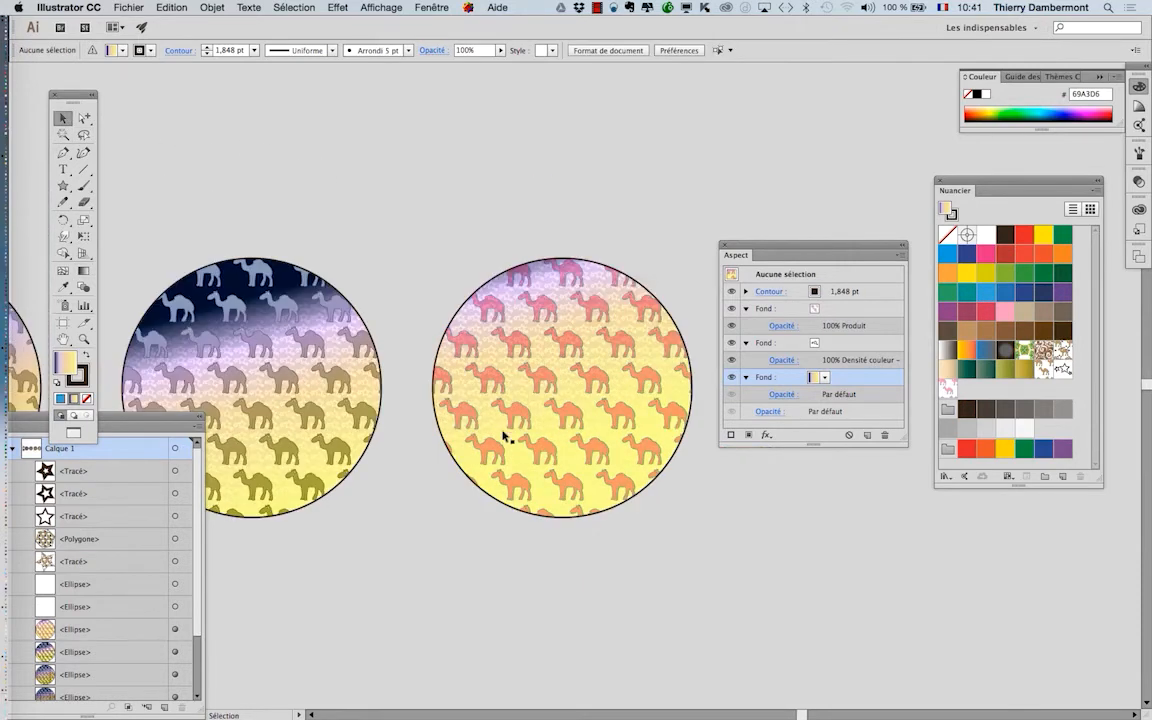
Step: Display the gradient settings (Dégradé) to edit the rightmost circle's fill
{"action": "key", "text": "space"}
{"action": "left_click_drag", "start_coordinate": [543, 460], "coordinate": [563, 383]}
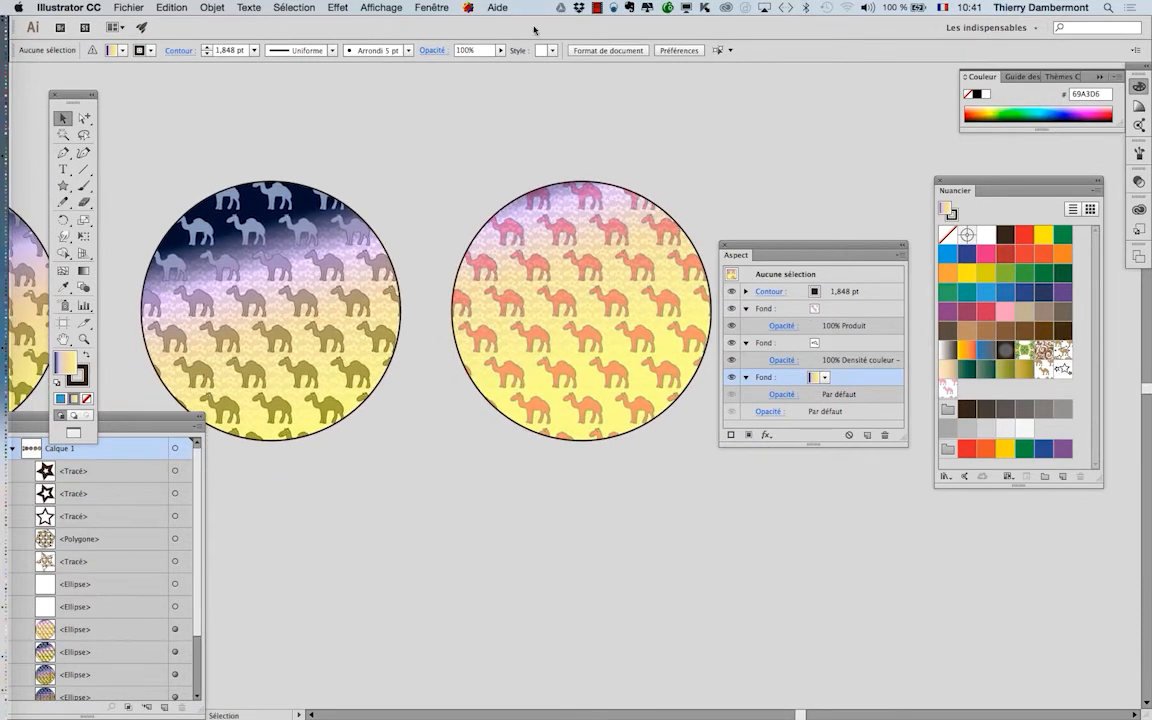
{"action": "left_click", "coordinate": [432, 7]}
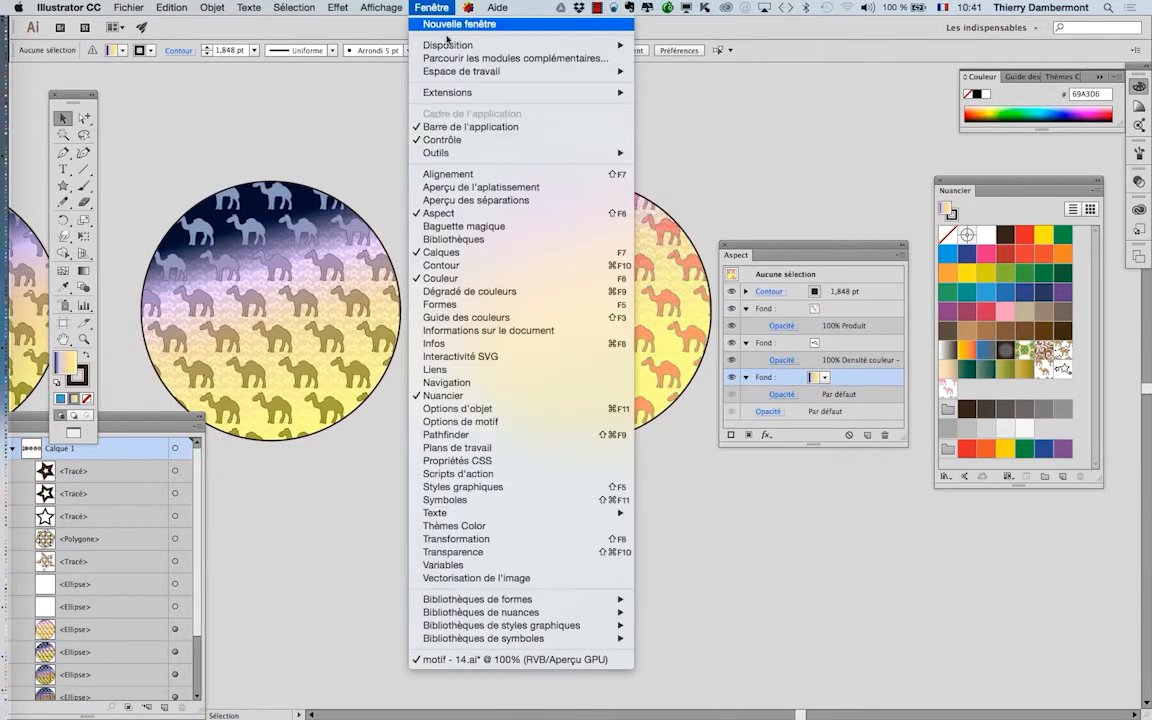
{"action": "left_click", "coordinate": [520, 292]}
{"action": "double_click", "coordinate": [724, 202]}
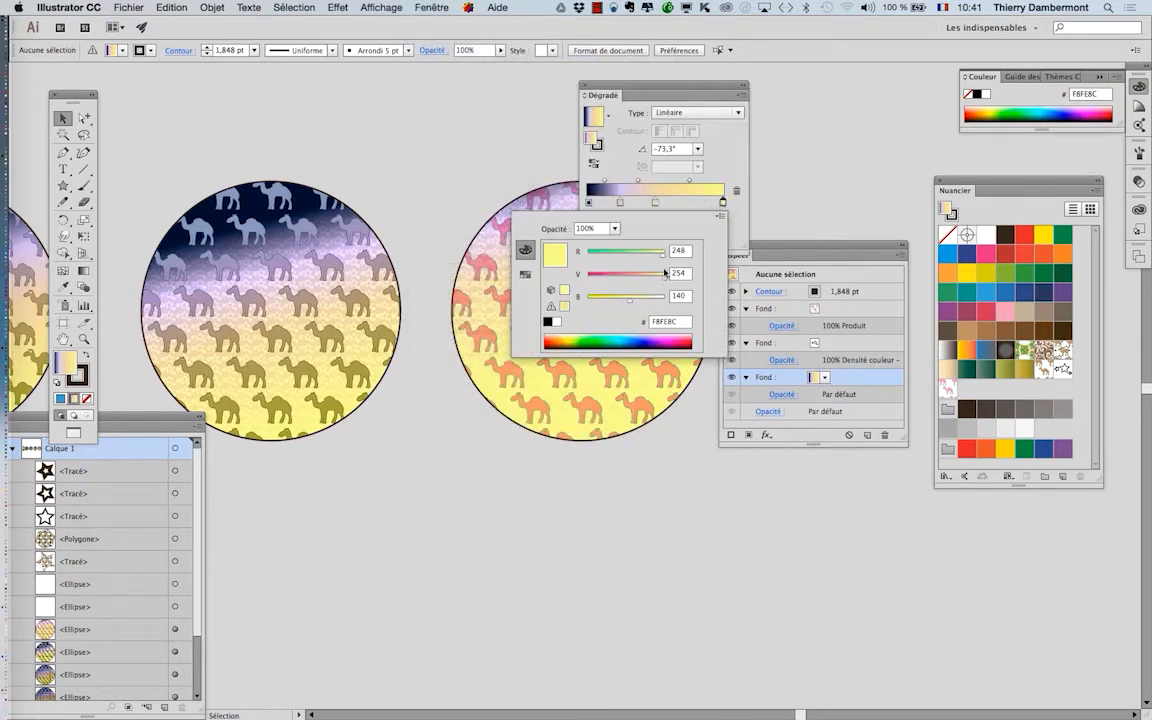
{"action": "left_click", "coordinate": [627, 277]}
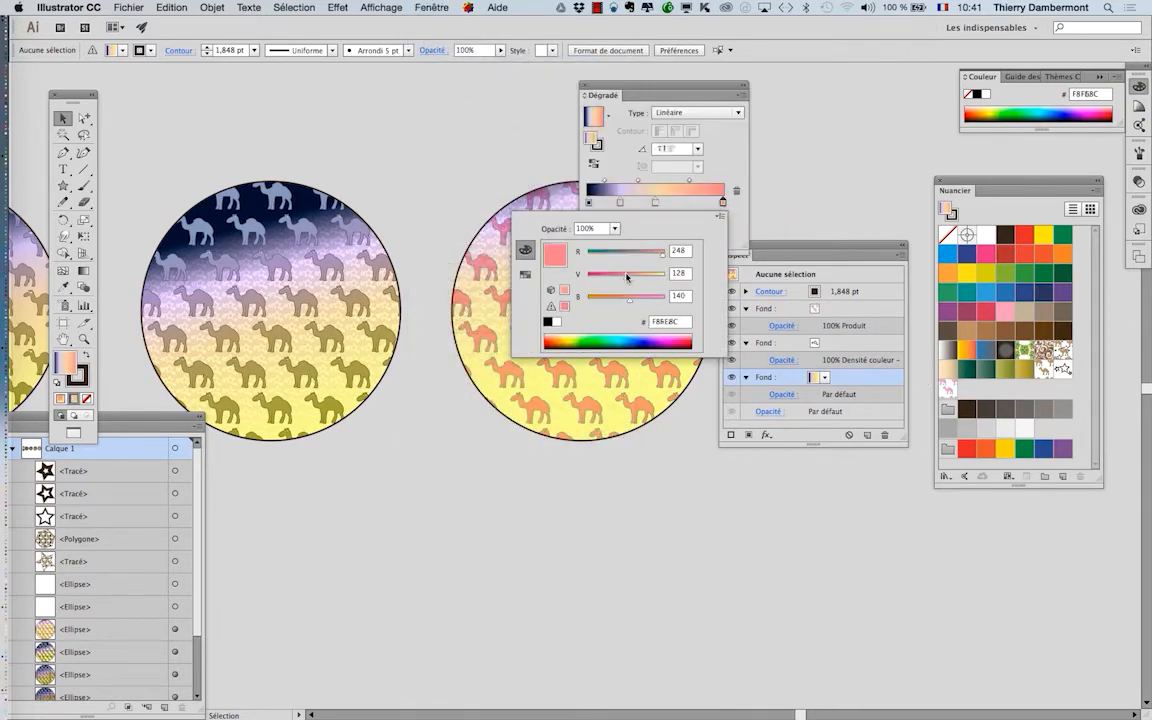
{"action": "left_click", "coordinate": [638, 86]}
Step: Recolour the last gradient stop of the rightmost circle to grey-blue 6C6E8C (R 108, V 110, B 140), and deselect the circle
{"action": "left_click_drag", "start_coordinate": [627, 85], "coordinate": [739, 79]}
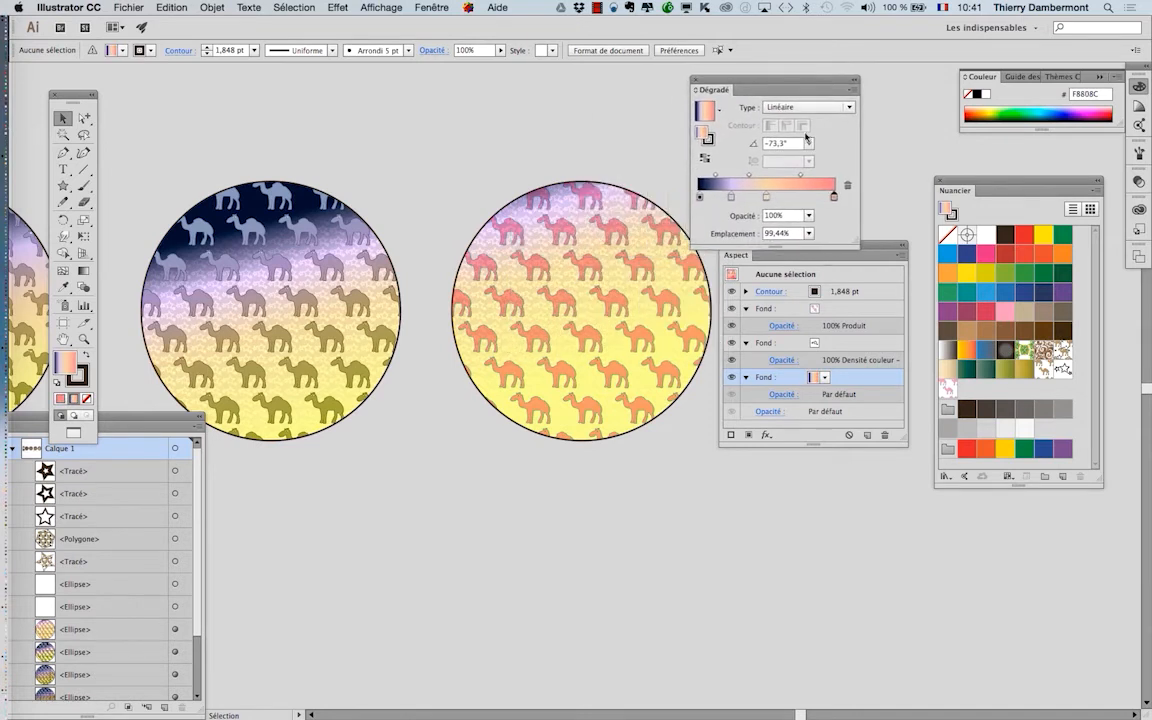
{"action": "left_click", "coordinate": [609, 252]}
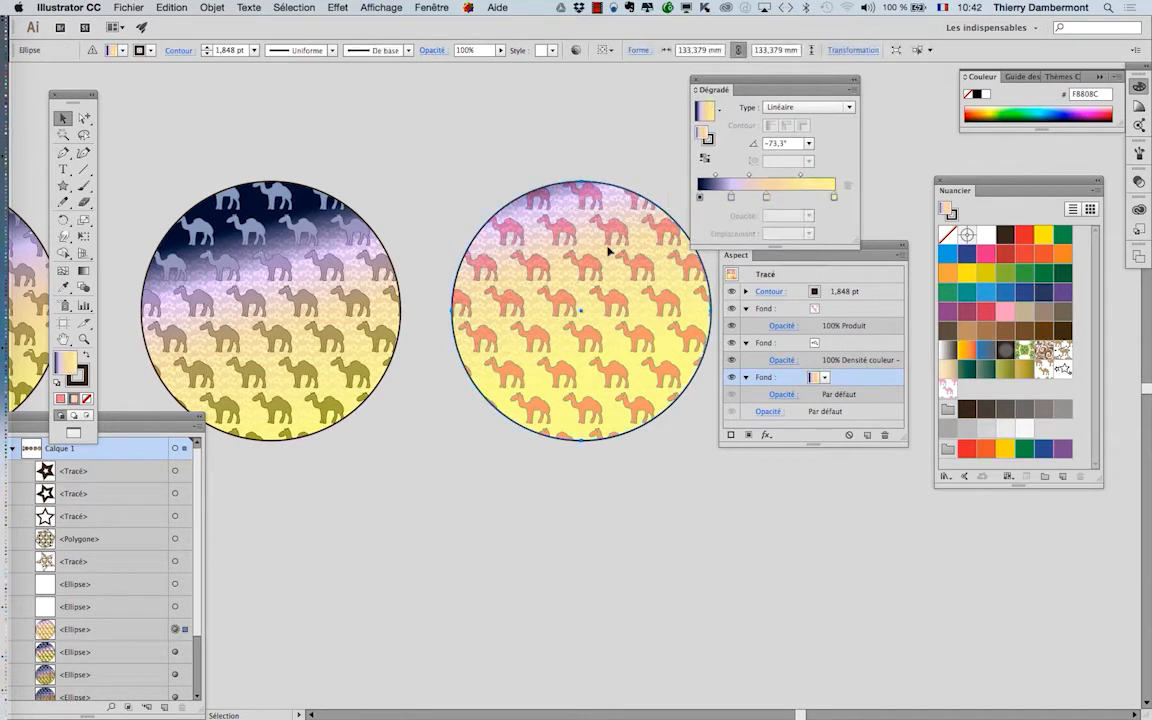
{"action": "double_click", "coordinate": [833, 198]}
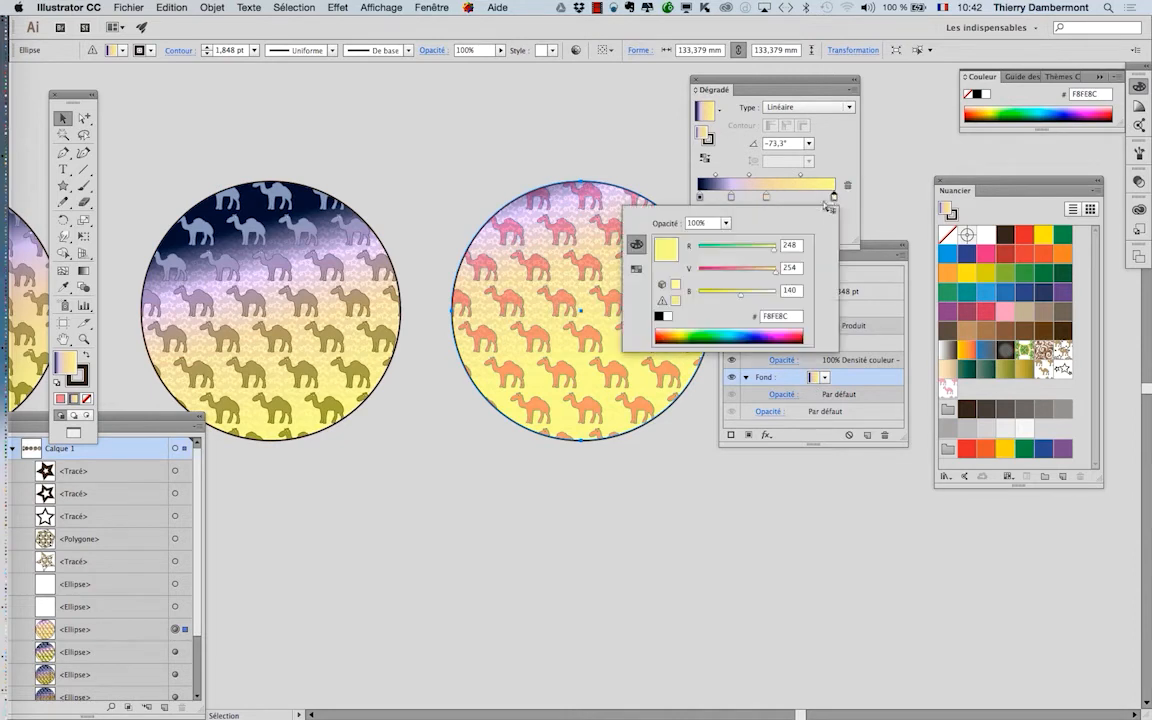
{"action": "left_click", "coordinate": [731, 250]}
{"action": "left_click", "coordinate": [733, 269]}
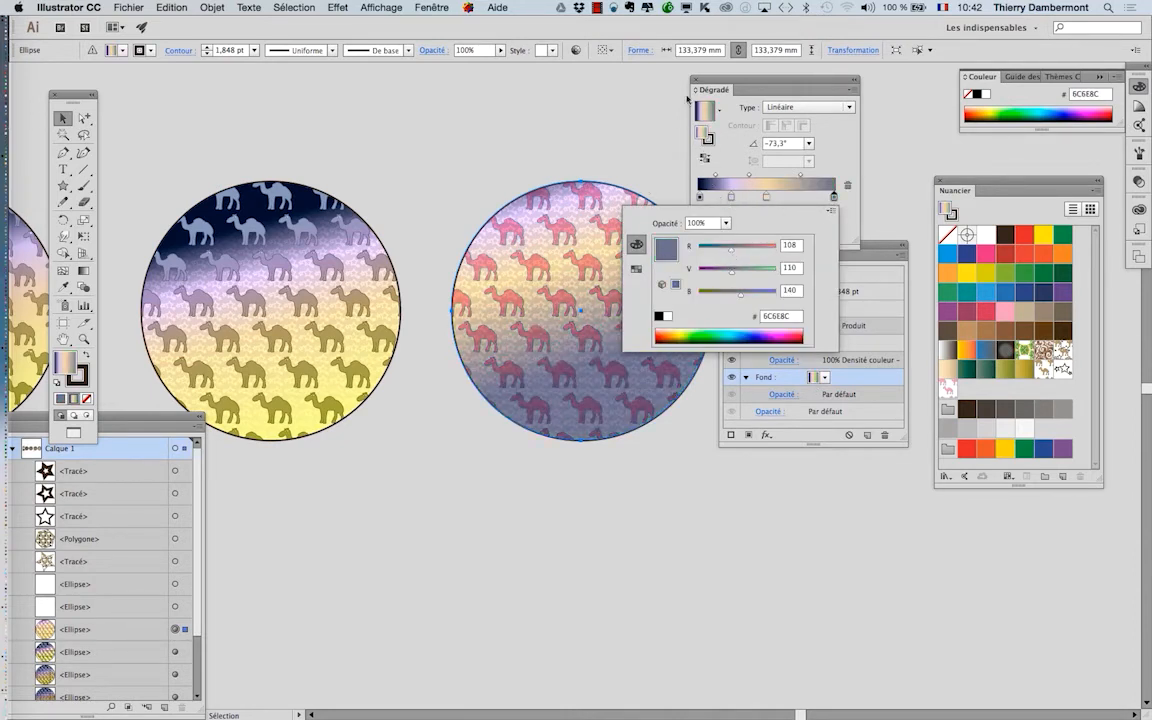
{"action": "left_click", "coordinate": [618, 93]}
{"action": "left_click", "coordinate": [696, 84]}
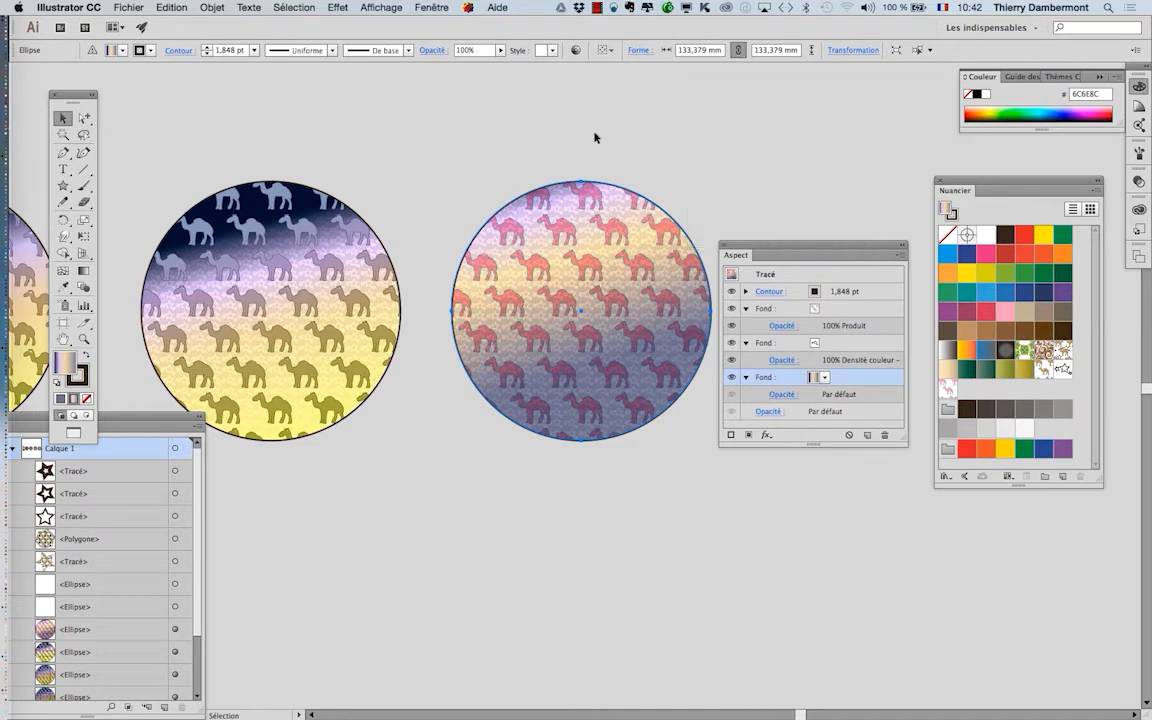
{"action": "left_click", "coordinate": [597, 136]}
Step: Save the document as motif - 15.ai in Adobe Illustrator format, keeping the default Illustrator CC options
{"action": "left_click", "coordinate": [128, 7]}
{"action": "left_click", "coordinate": [197, 124]}
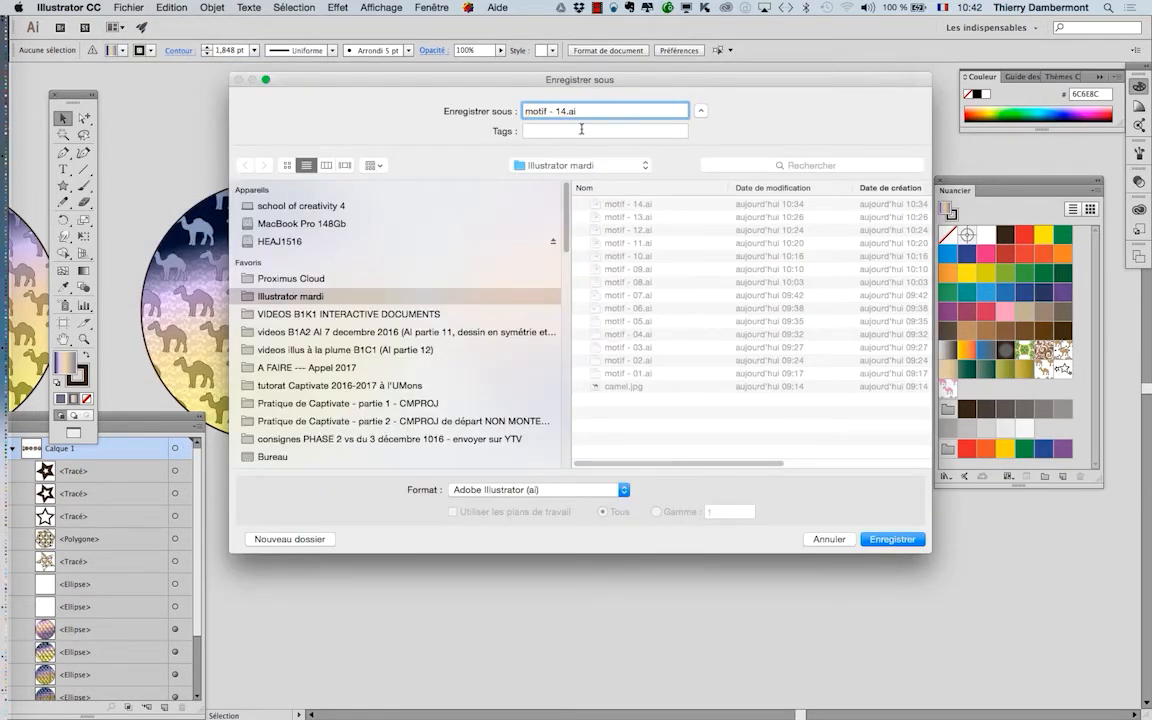
{"action": "key", "text": "Return"}
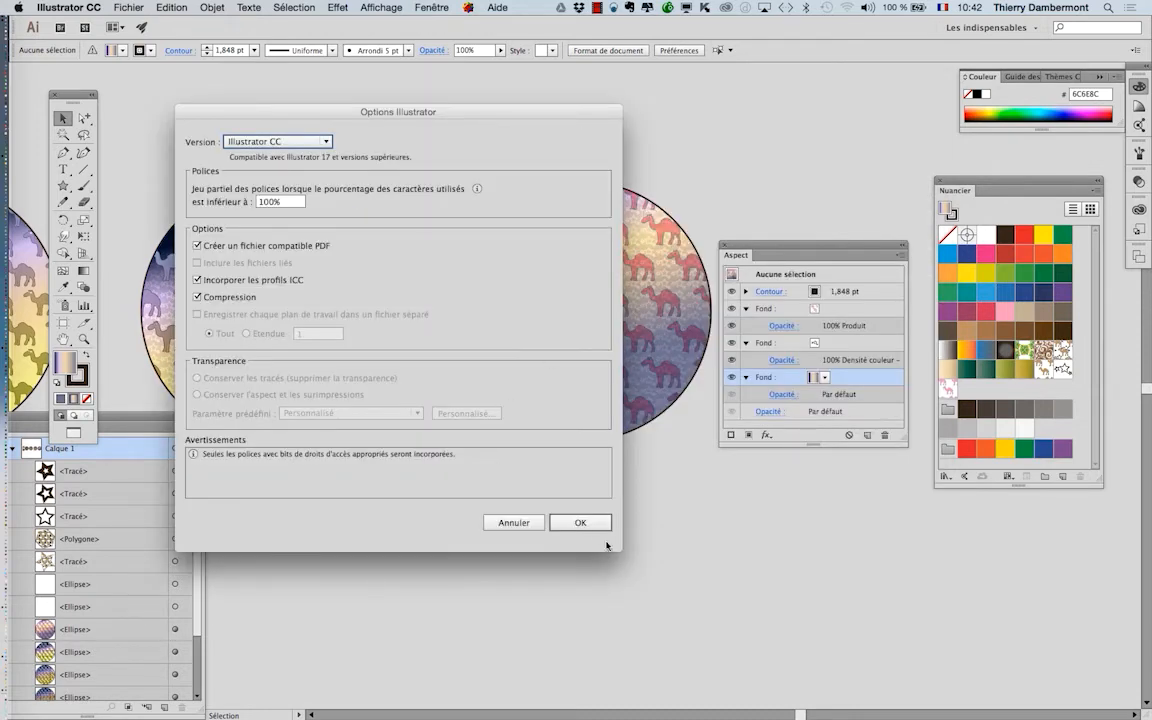
{"action": "key", "text": "Return"}
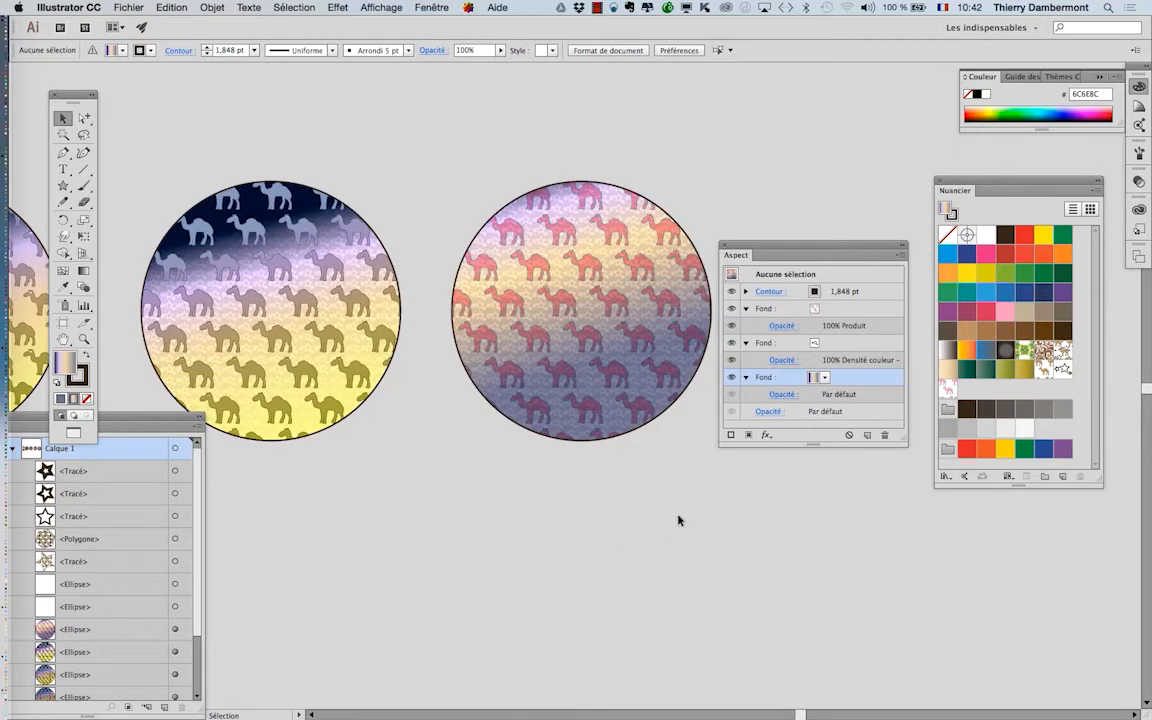
Step: Display the Styles graphiques panel on its own and arrange it and the Aspect panel around the row of circles
{"action": "scroll", "coordinate": [678, 520], "scroll_direction": "down", "scroll_amount": 2}
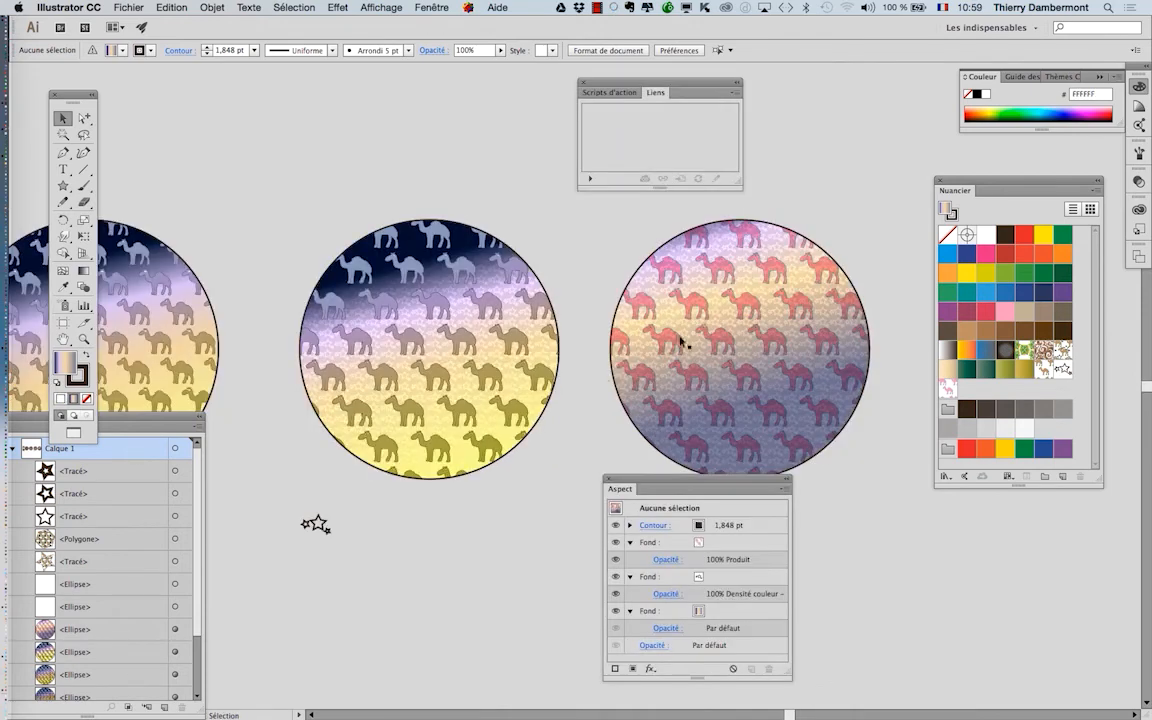
{"action": "scroll", "coordinate": [426, 352], "scroll_direction": "down", "scroll_amount": 1}
{"action": "scroll", "coordinate": [427, 358], "scroll_direction": "down", "scroll_amount": 1}
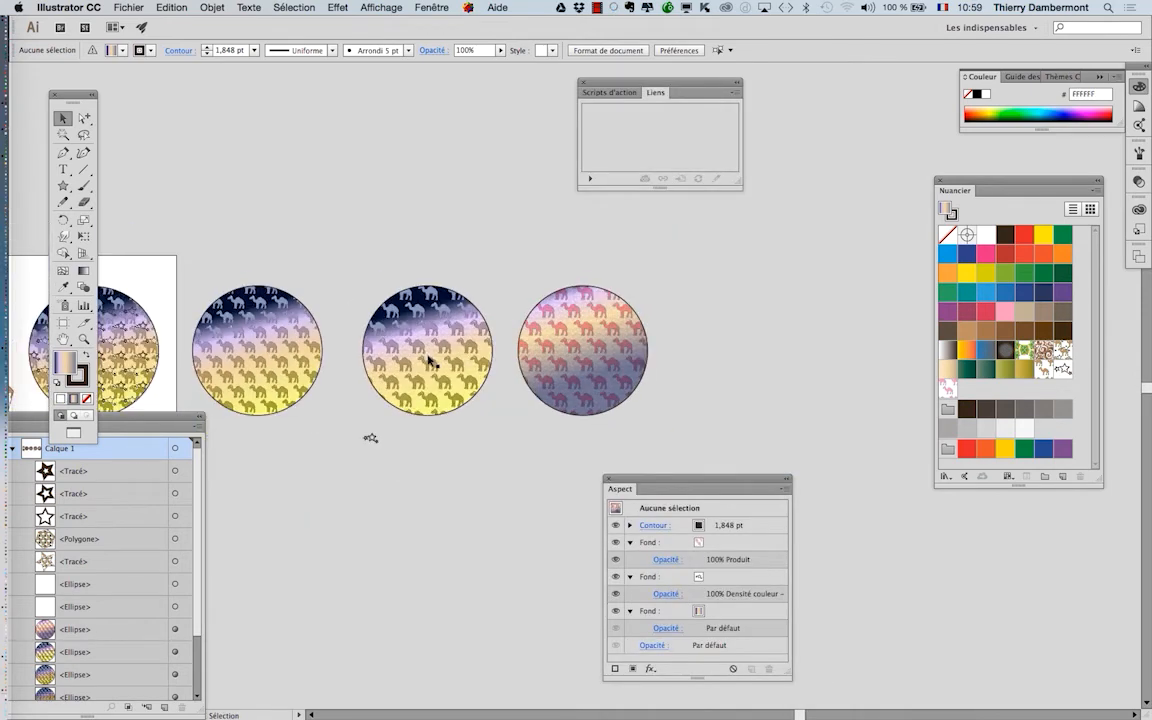
{"action": "left_click_drag", "start_coordinate": [347, 347], "coordinate": [565, 270]}
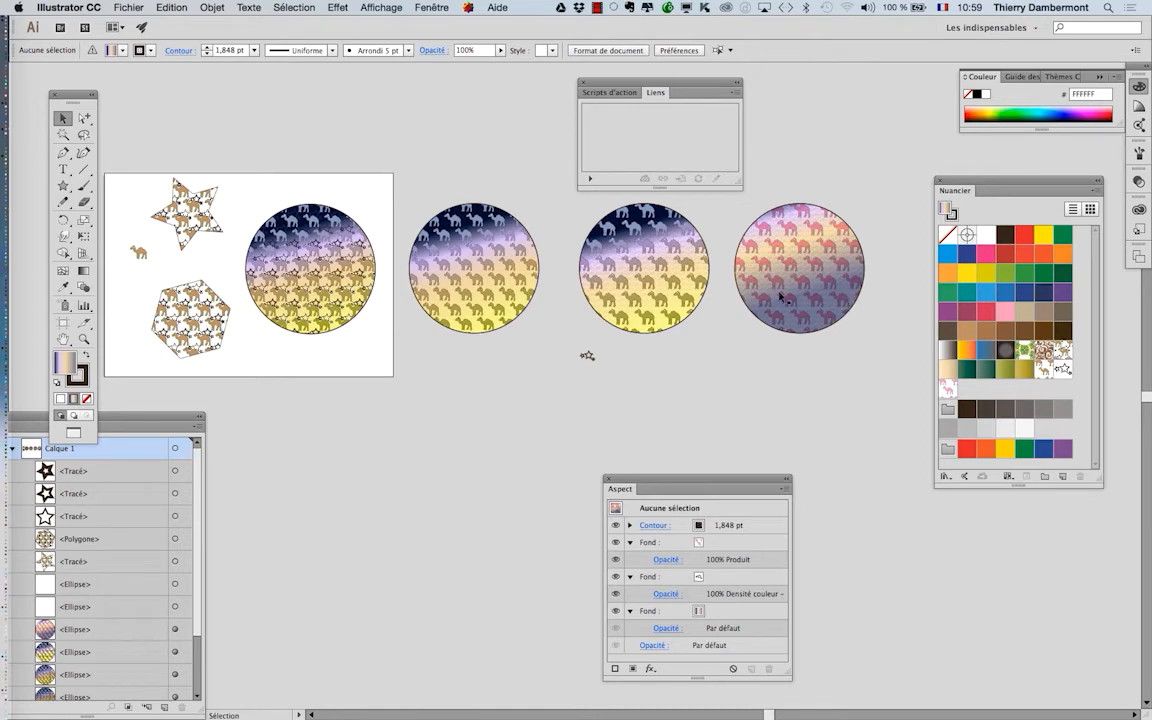
{"action": "left_click", "coordinate": [432, 7]}
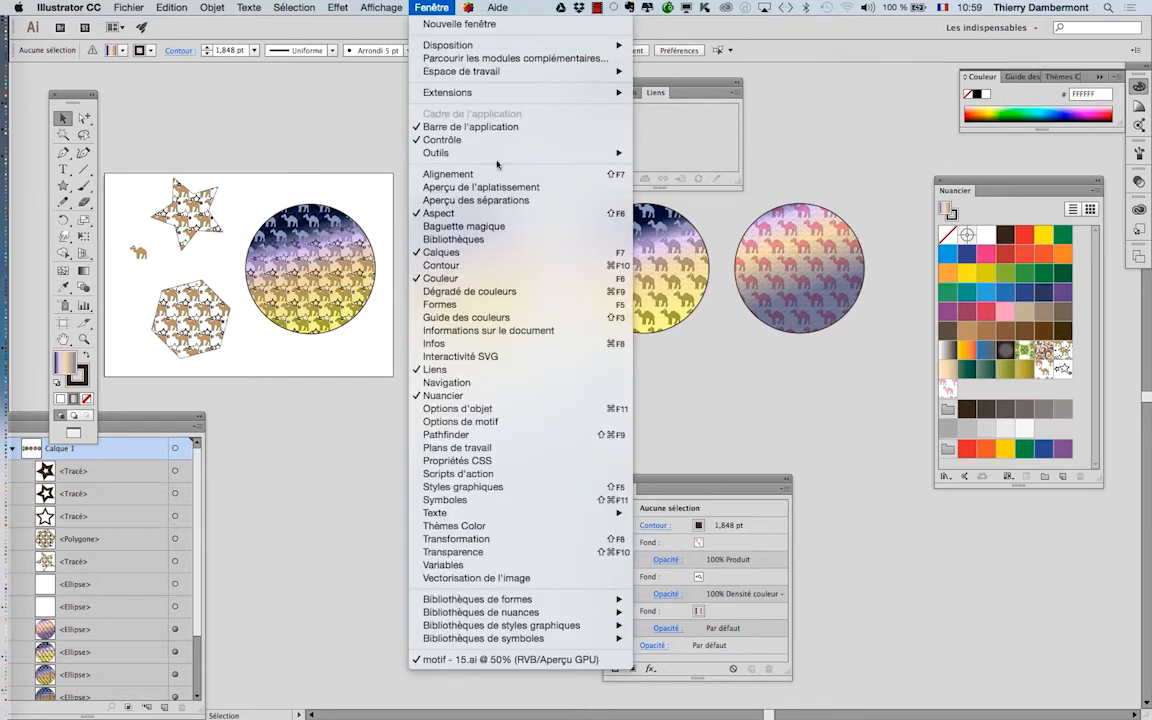
{"action": "mouse_move", "coordinate": [545, 513]}
{"action": "left_click", "coordinate": [545, 487]}
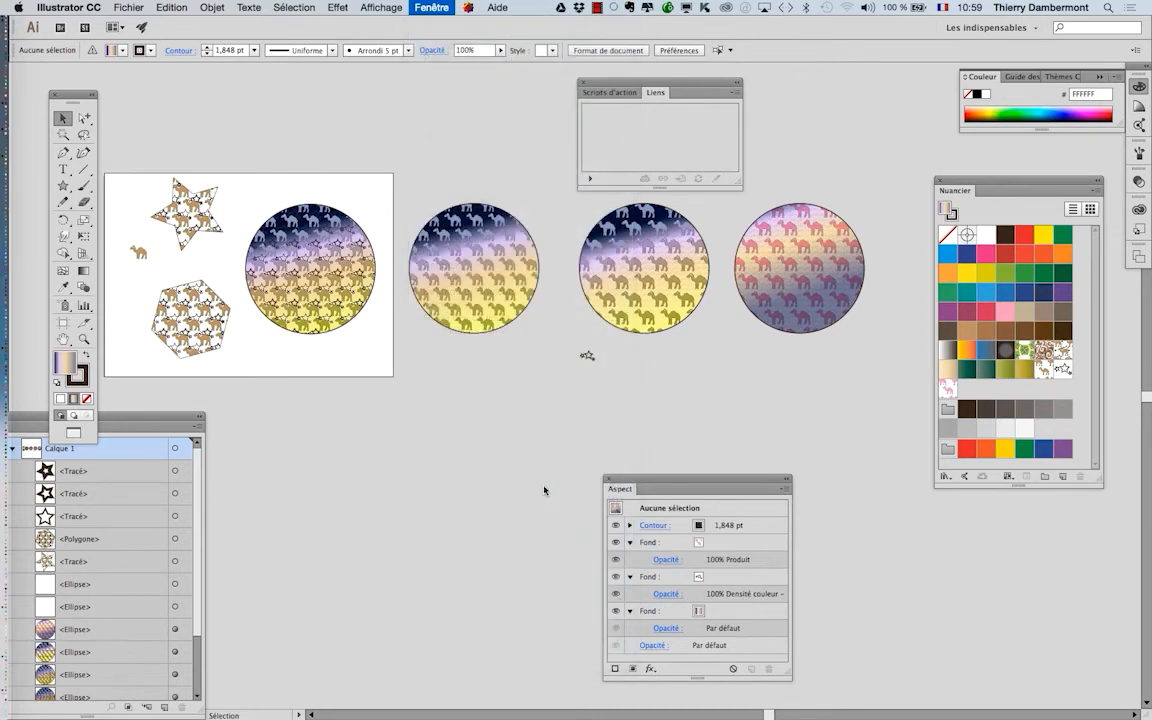
{"action": "left_click_drag", "start_coordinate": [1047, 201], "coordinate": [343, 355]}
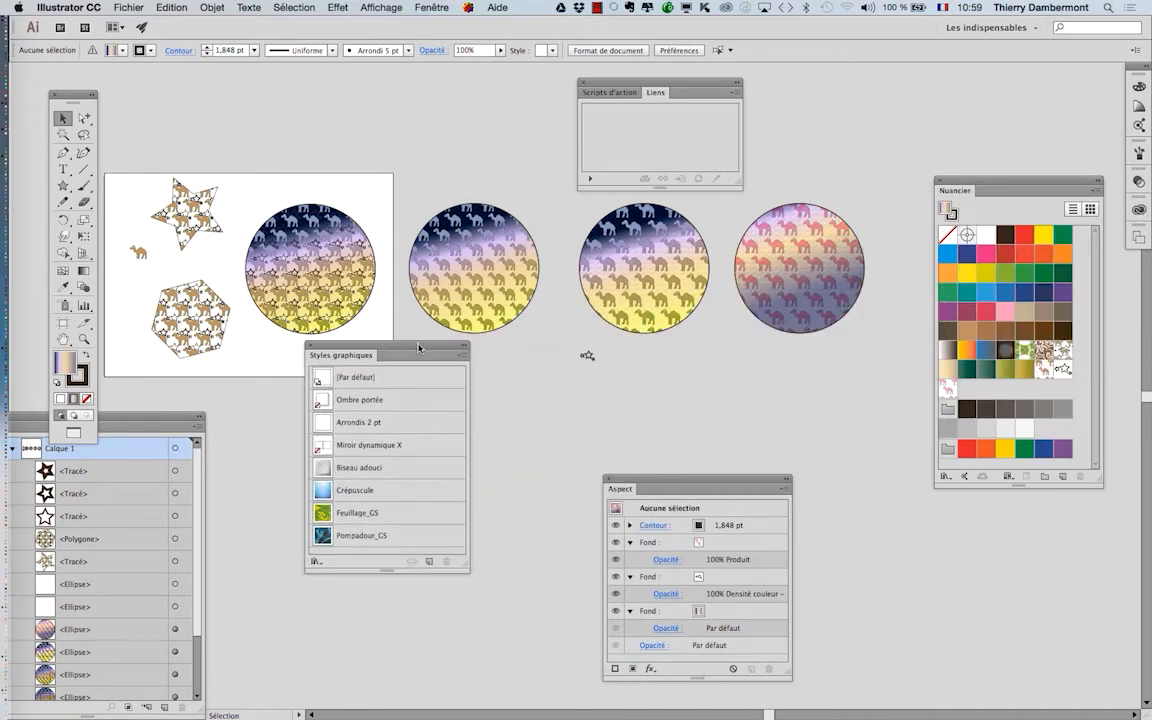
{"action": "left_click_drag", "start_coordinate": [418, 347], "coordinate": [958, 122]}
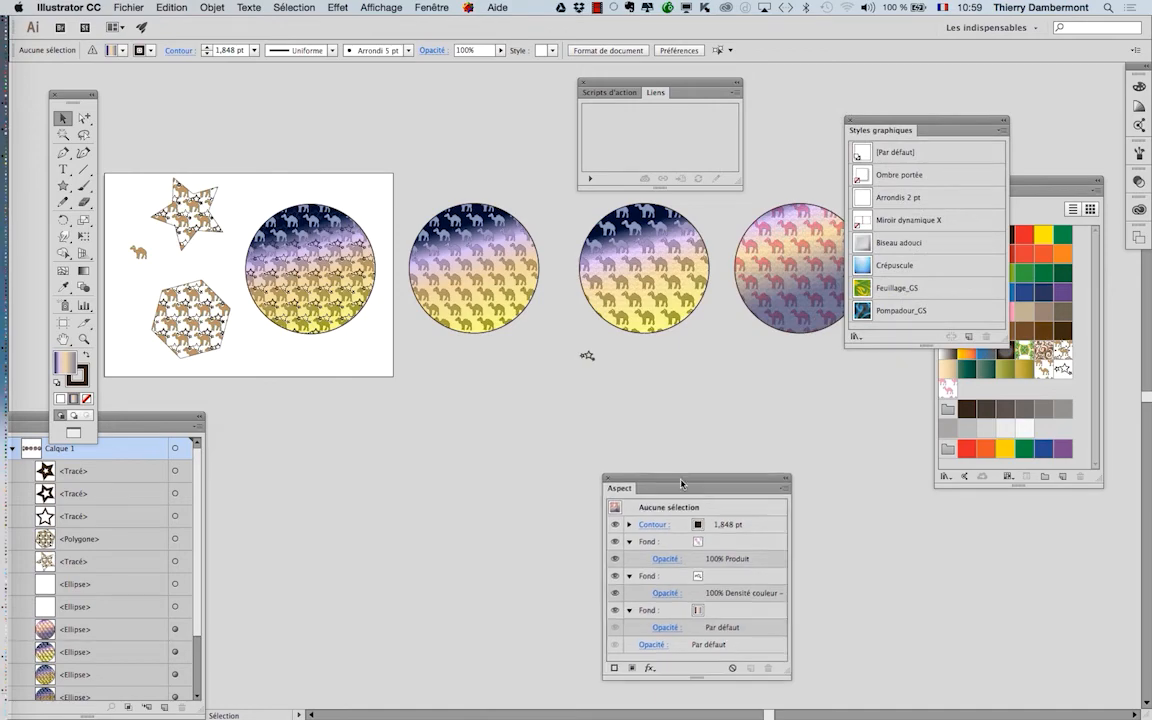
{"action": "left_click_drag", "start_coordinate": [691, 481], "coordinate": [422, 357]}
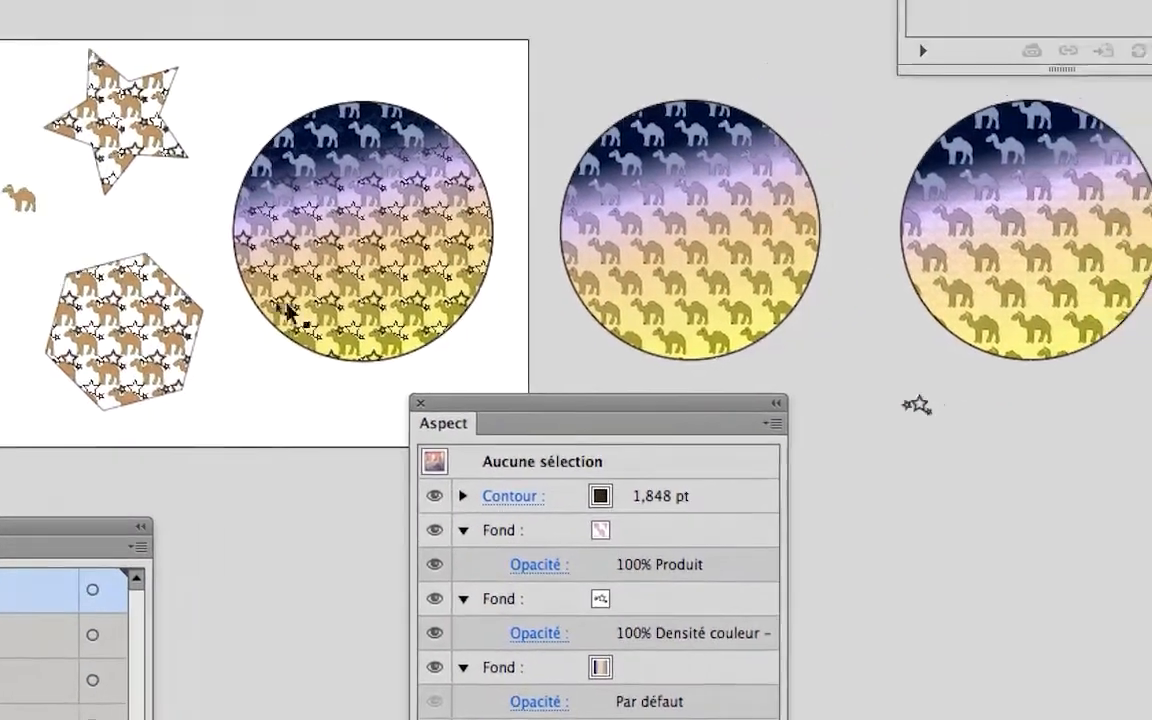
Step: Select the camel-and-star circle on the artboard, and show the graphic styles as thumbnails in a wider, shorter panel
{"action": "left_click", "coordinate": [288, 312]}
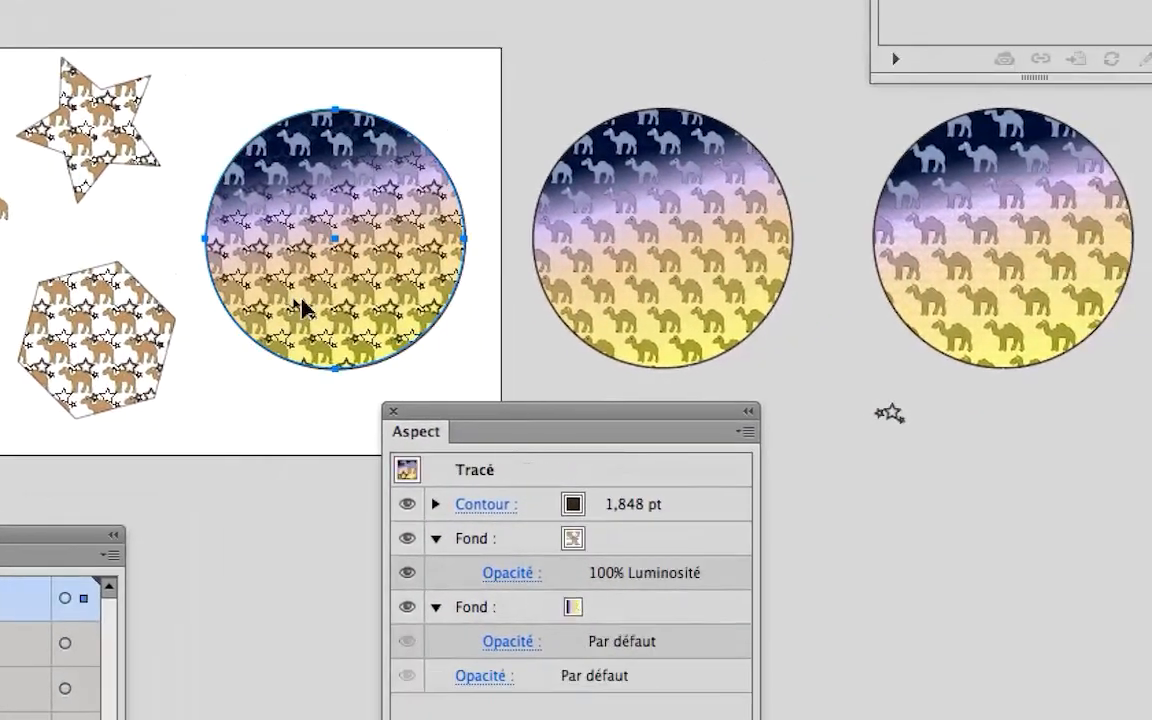
{"action": "left_click_drag", "start_coordinate": [352, 342], "coordinate": [362, 332]}
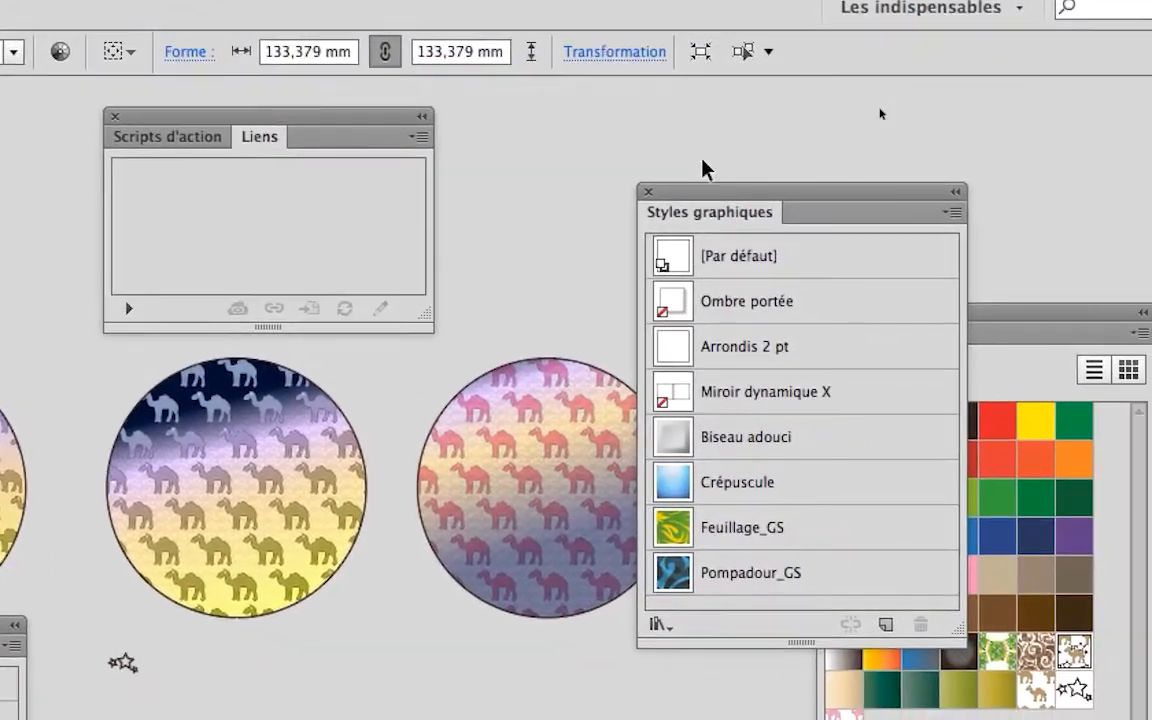
{"action": "left_click_drag", "start_coordinate": [712, 191], "coordinate": [399, 129]}
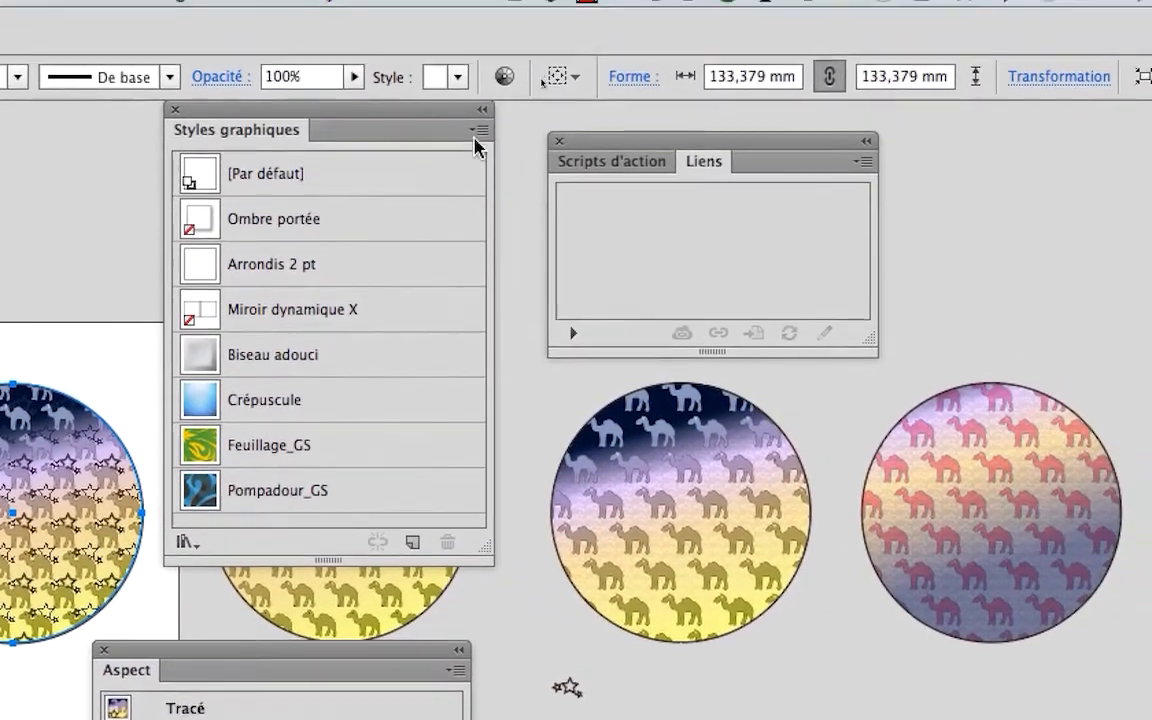
{"action": "left_click", "coordinate": [478, 133]}
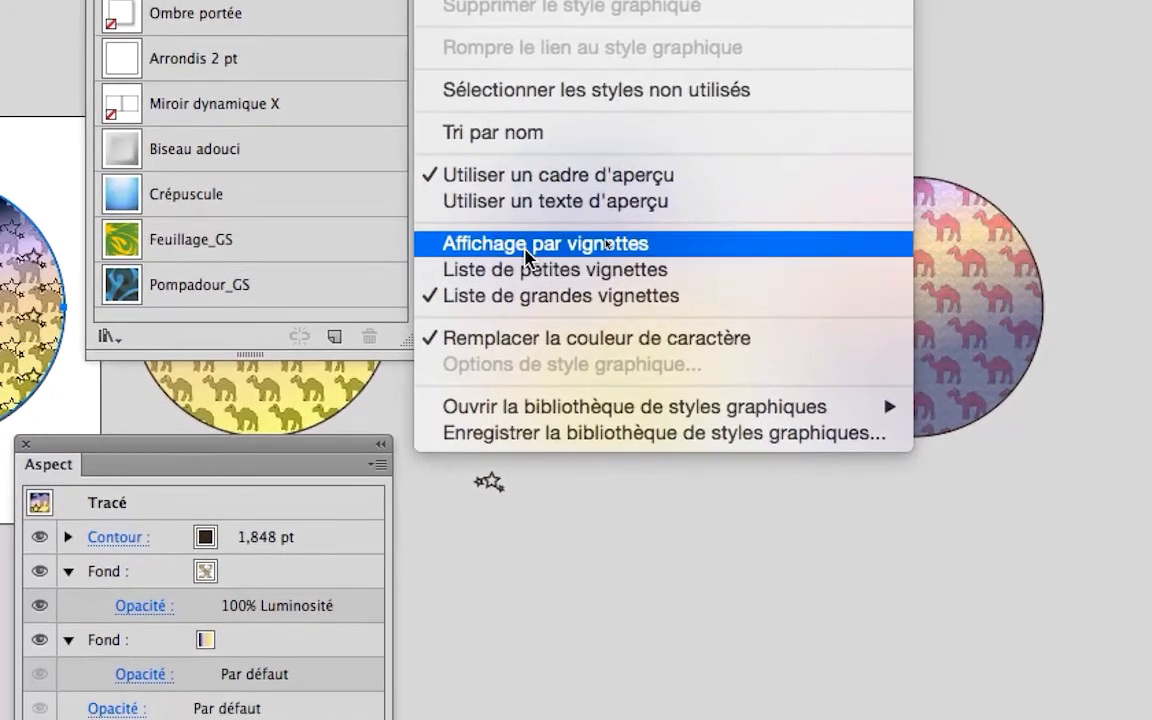
{"action": "left_click", "coordinate": [527, 269]}
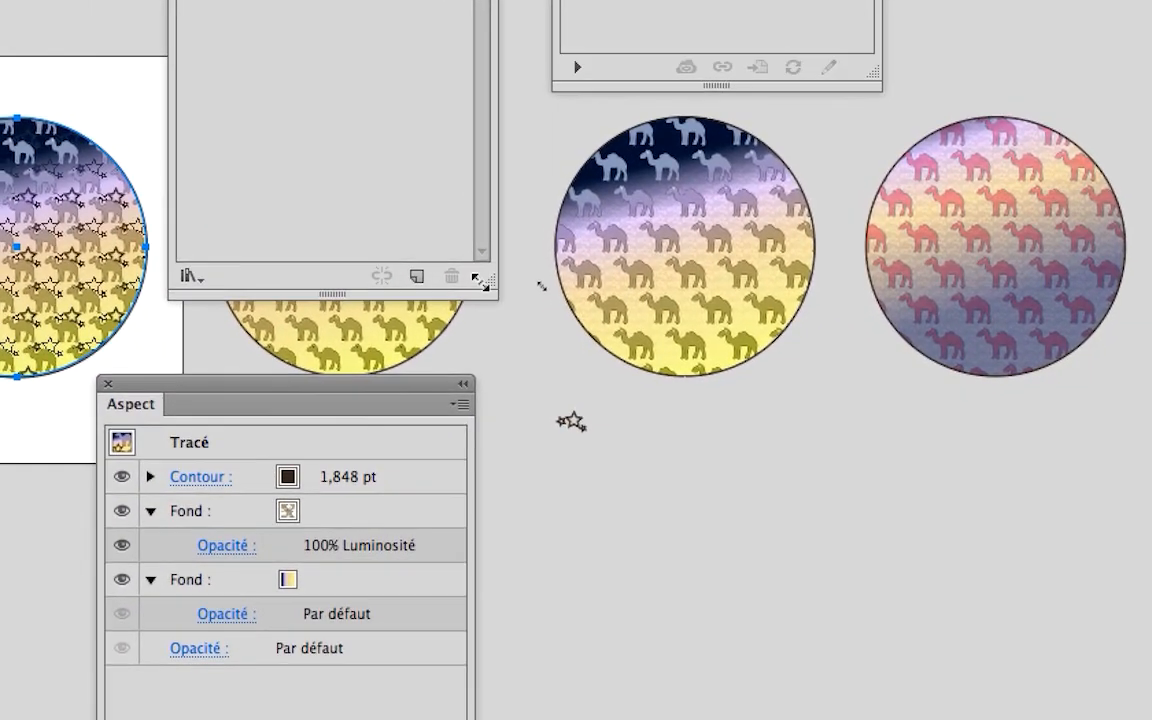
{"action": "left_click_drag", "start_coordinate": [483, 284], "coordinate": [537, 29]}
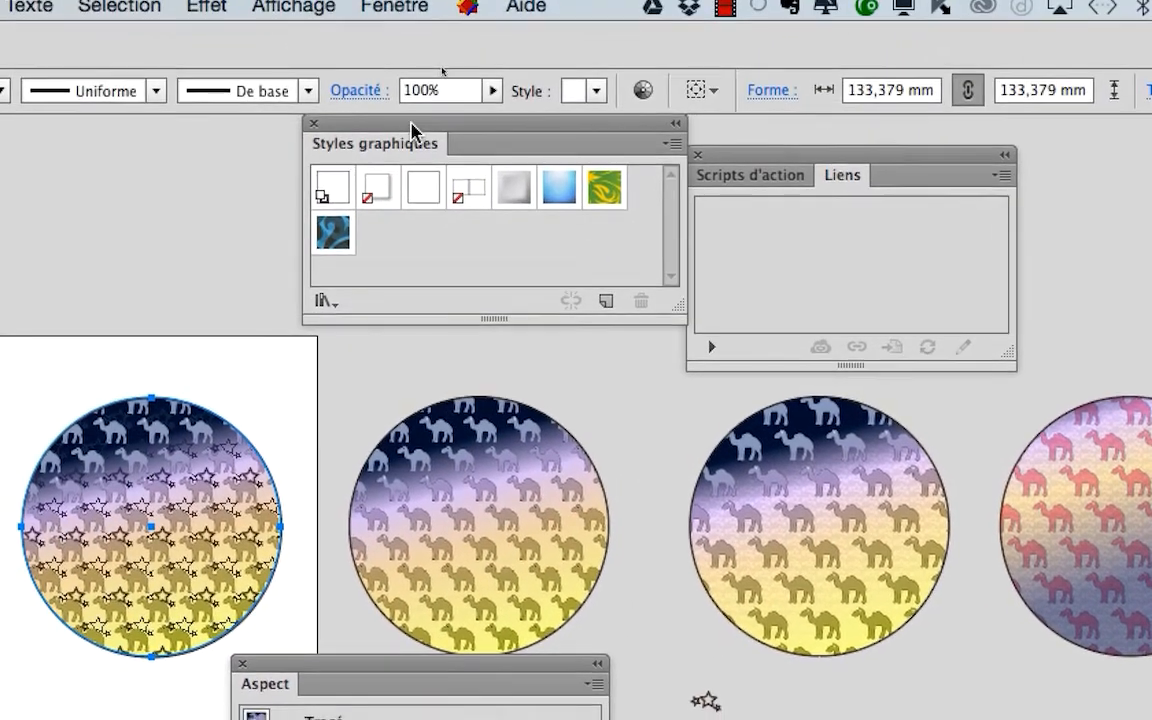
{"action": "left_click_drag", "start_coordinate": [411, 130], "coordinate": [408, 419]}
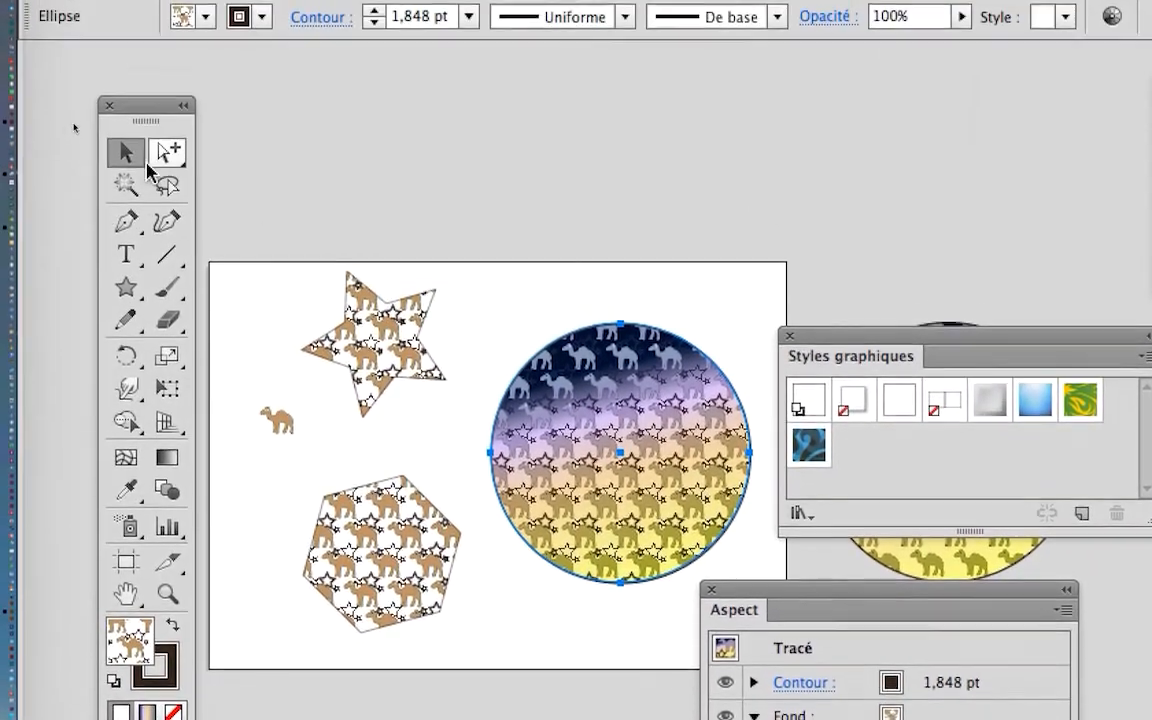
Step: Store the selected camel-and-star circle's appearance as a new graphic style
{"action": "left_click", "coordinate": [137, 82]}
{"action": "left_click", "coordinate": [374, 275]}
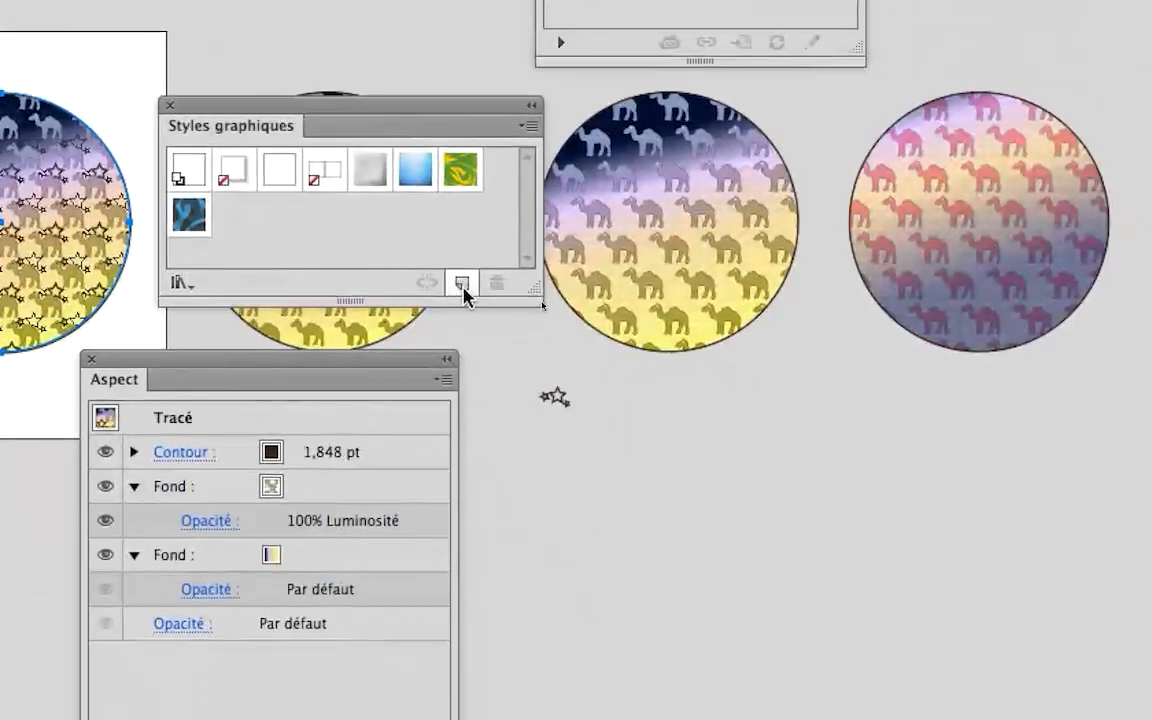
{"action": "left_click", "coordinate": [784, 359]}
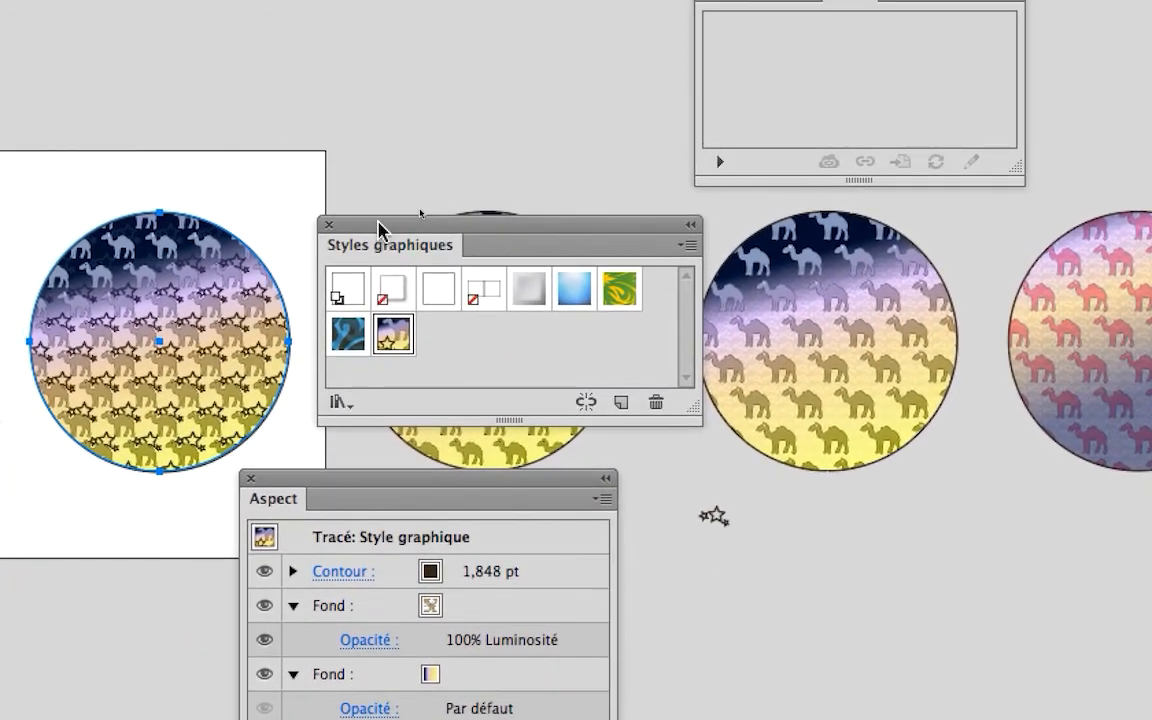
Step: Store the appearance of each of the three circles outside the artboard as its own new graphic style
{"action": "left_click_drag", "start_coordinate": [371, 201], "coordinate": [701, 310]}
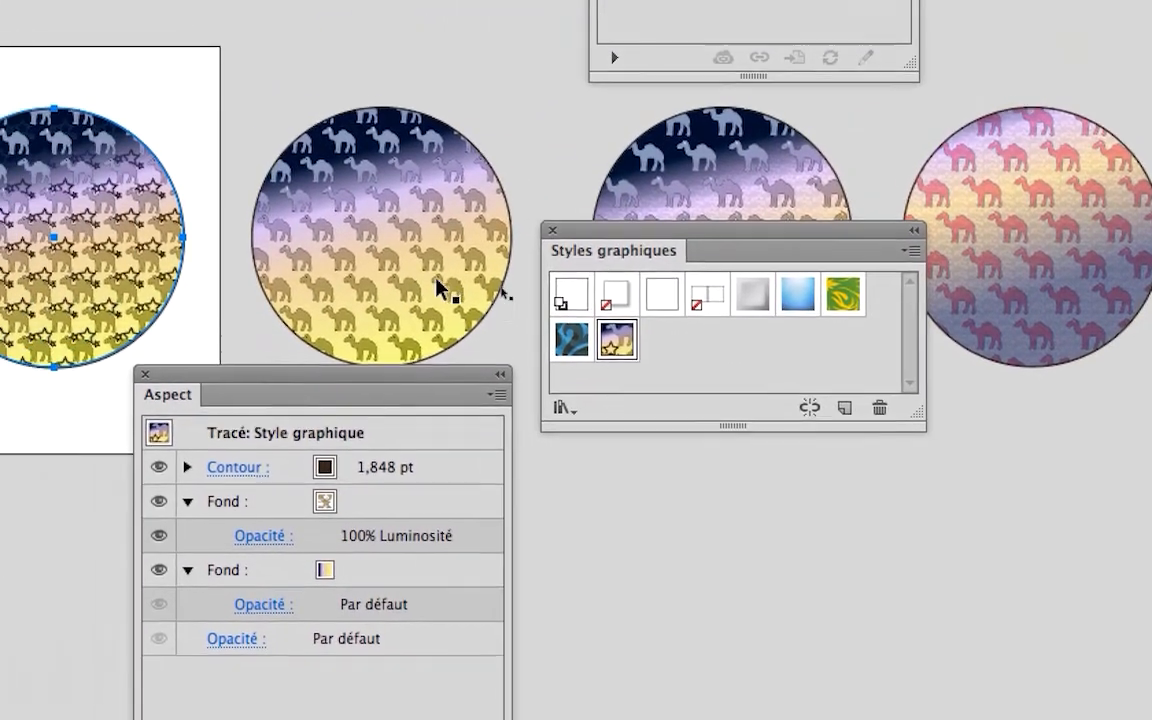
{"action": "left_click", "coordinate": [318, 248]}
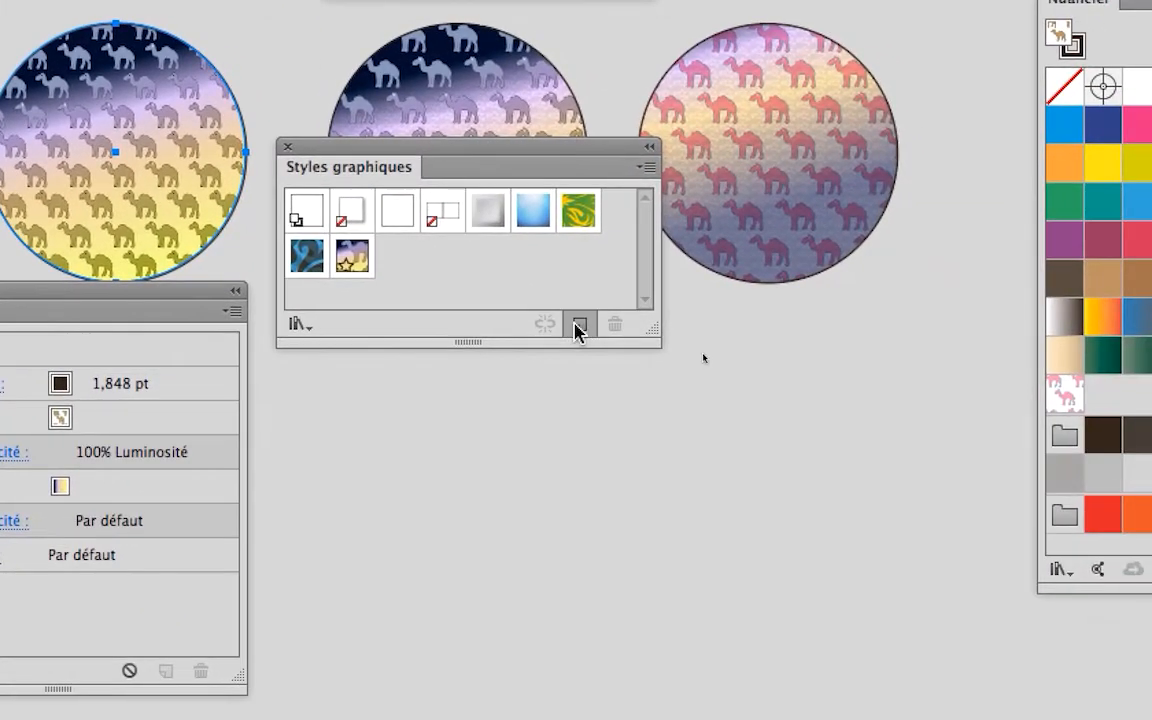
{"action": "left_click", "coordinate": [601, 329]}
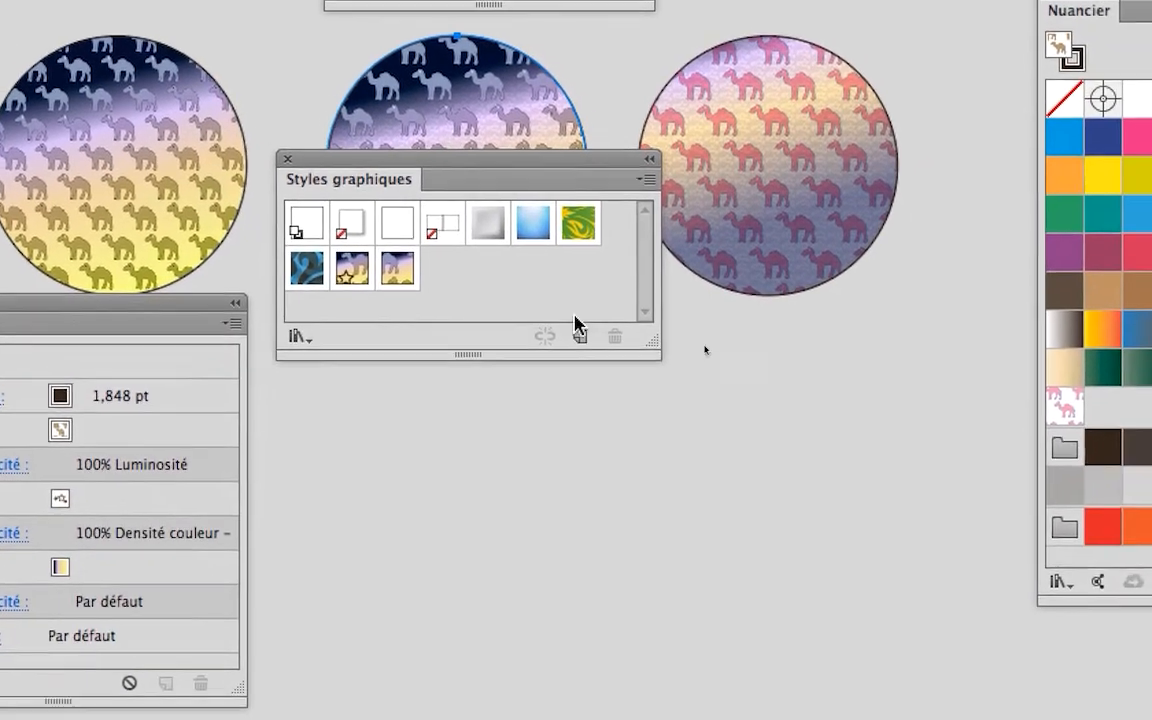
{"action": "left_click", "coordinate": [660, 455]}
{"action": "left_click", "coordinate": [846, 380]}
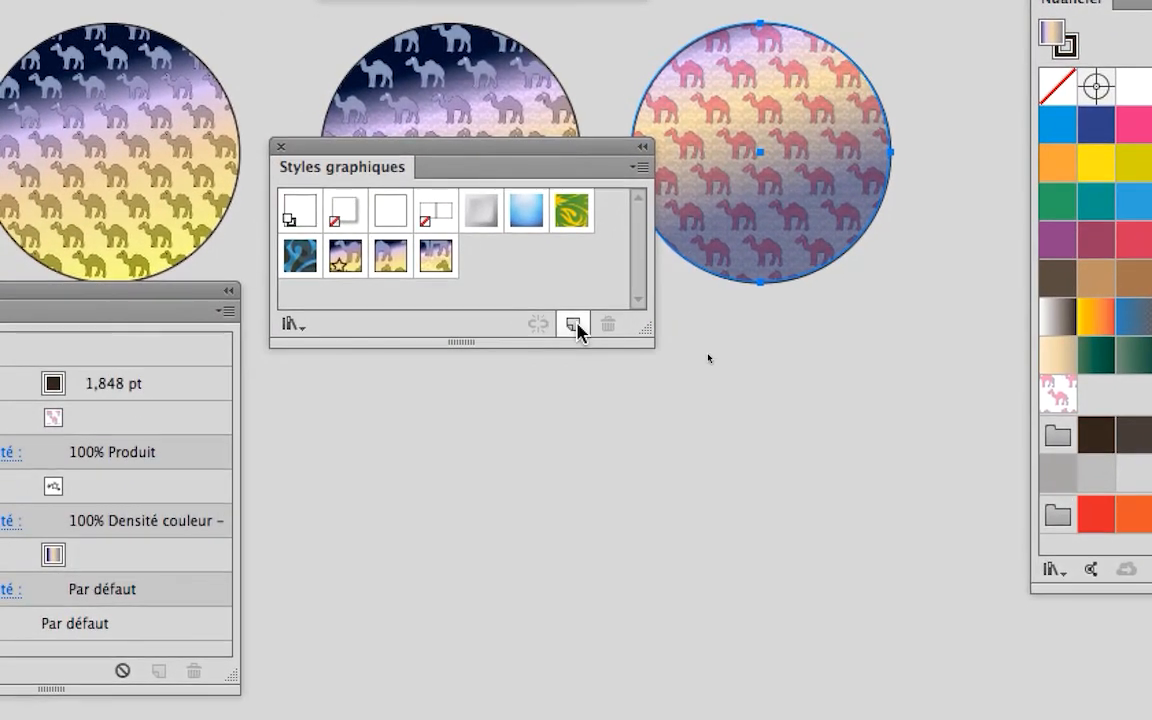
{"action": "left_click", "coordinate": [515, 362]}
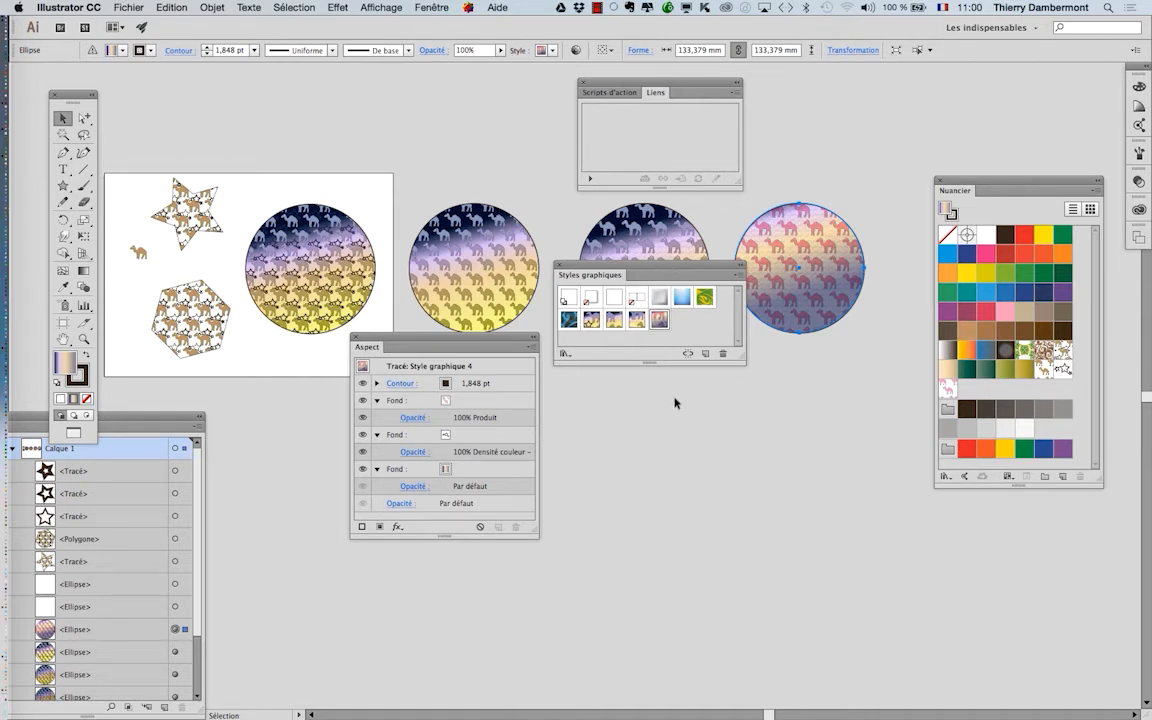
Step: Save the document as motif - 16.ai in the Illustrator mardi folder, with the default Illustrator CC options
{"action": "left_click", "coordinate": [120, 7]}
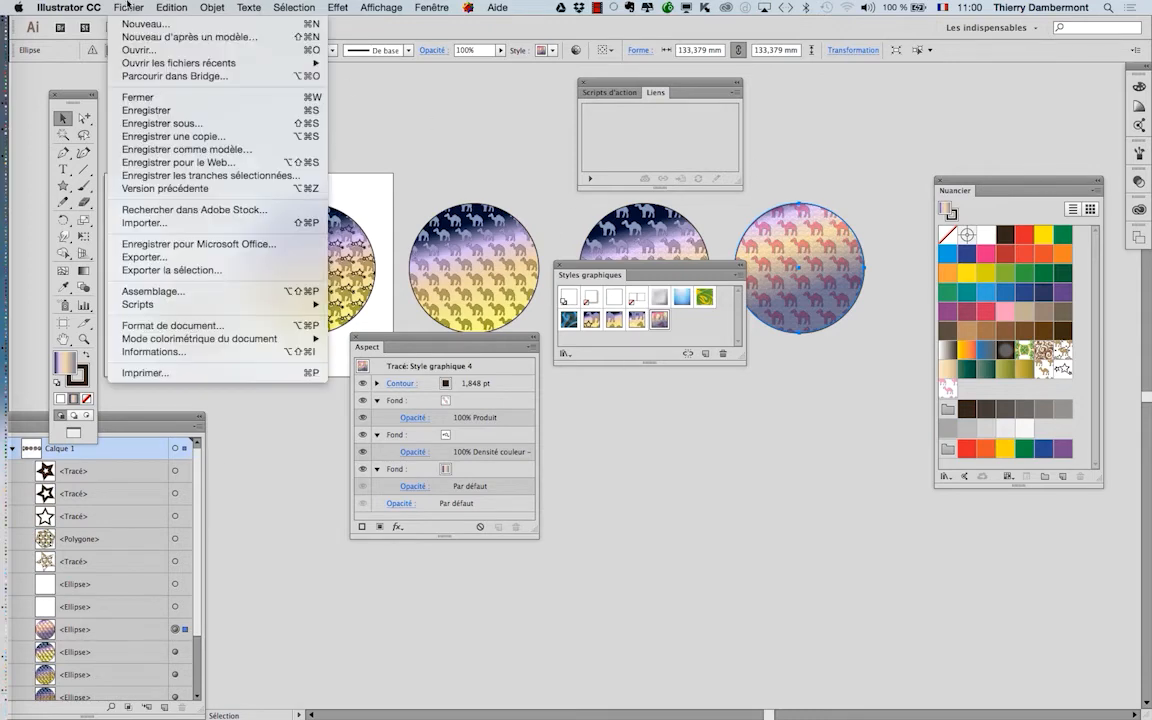
{"action": "left_click", "coordinate": [161, 112]}
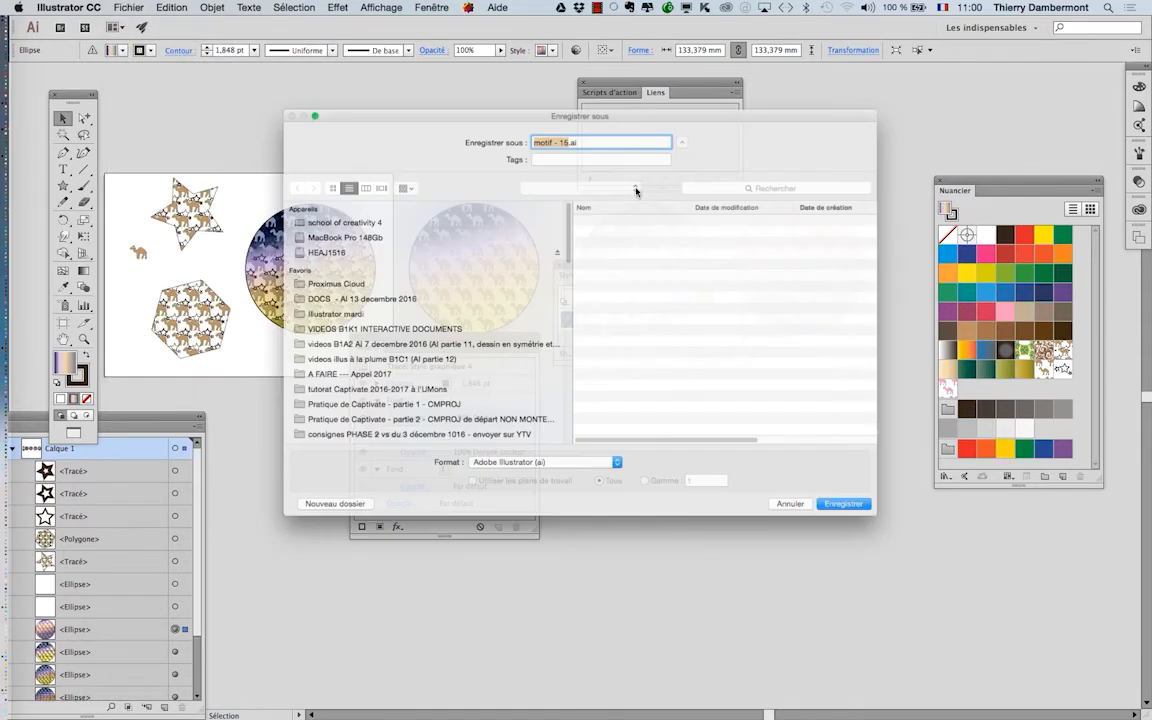
{"action": "left_click", "coordinate": [566, 112]}
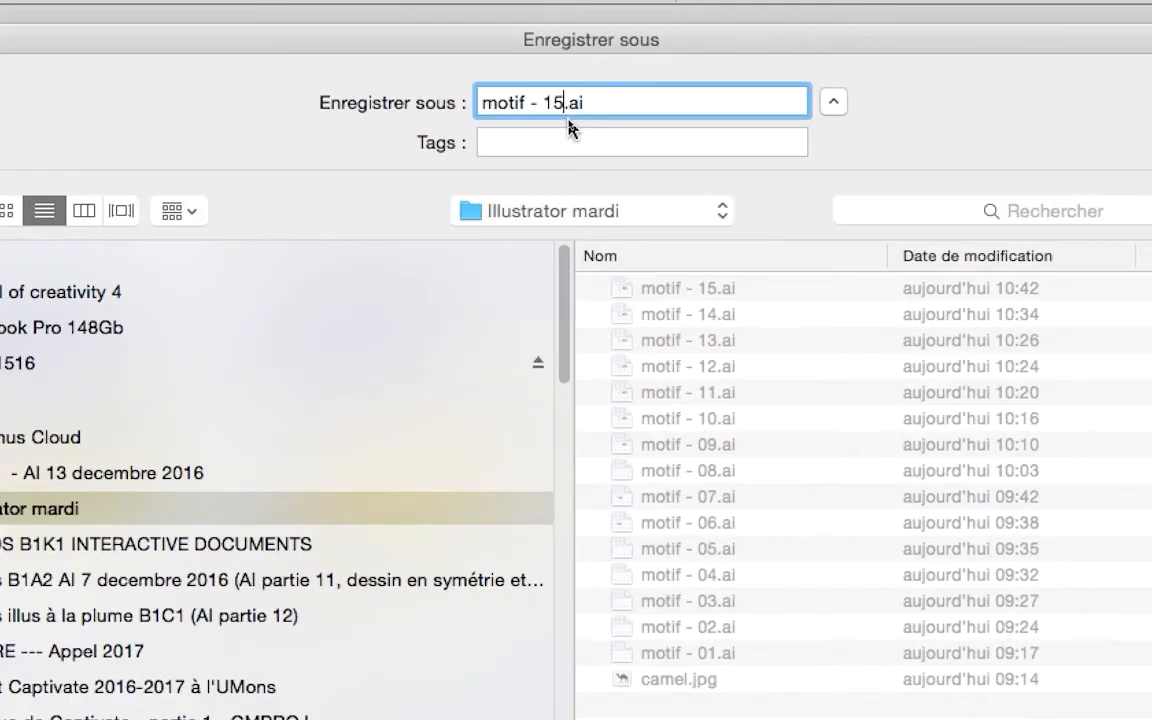
{"action": "type", "text": "-"}
{"action": "key", "text": "BackSpace"}
{"action": "key", "text": "BackSpace"}
{"action": "type", "text": "6"}
{"action": "key", "text": "Return"}
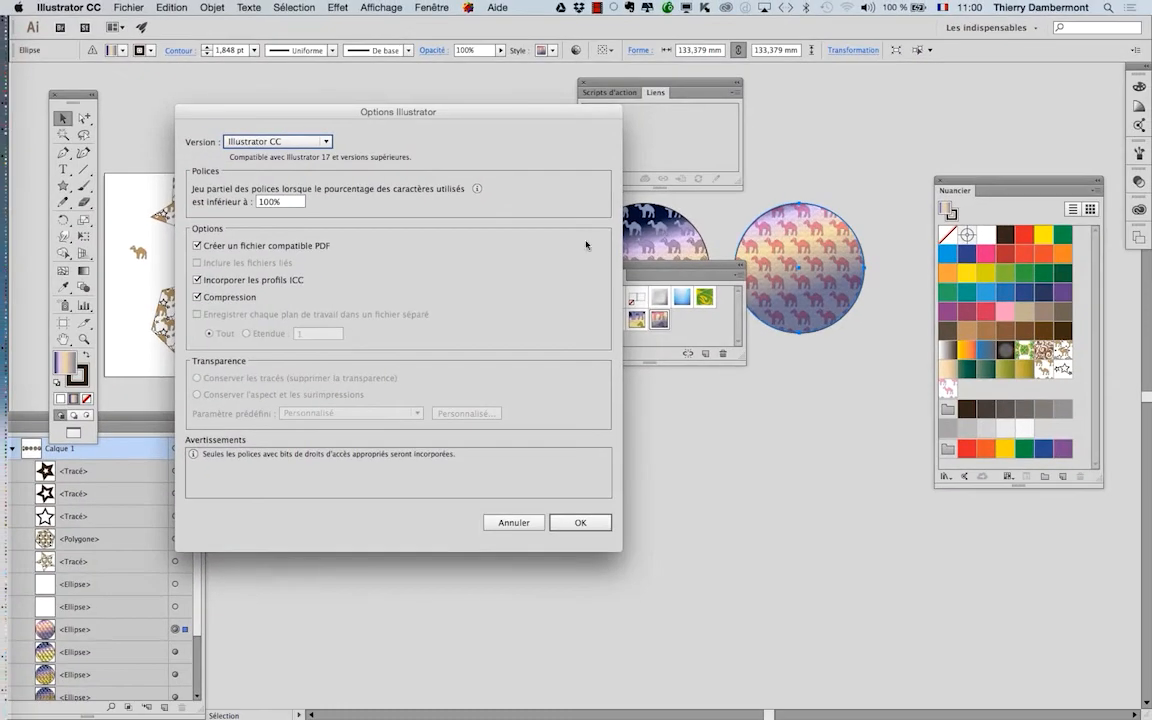
{"action": "left_click", "coordinate": [578, 528]}
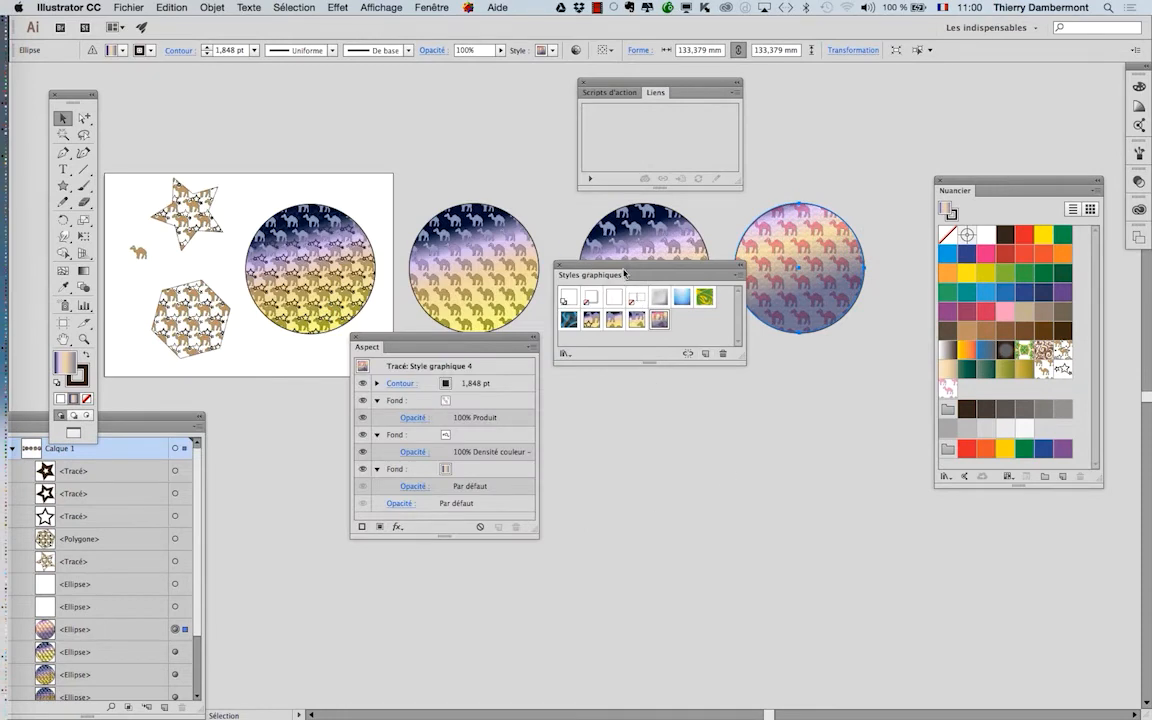
Step: Create a new A4 landscape document in RVB mode, and place the Styles graphiques and Aspect panels along the lower part of its artboard
{"action": "left_click_drag", "start_coordinate": [564, 252], "coordinate": [588, 357]}
{"action": "left_click", "coordinate": [130, 7]}
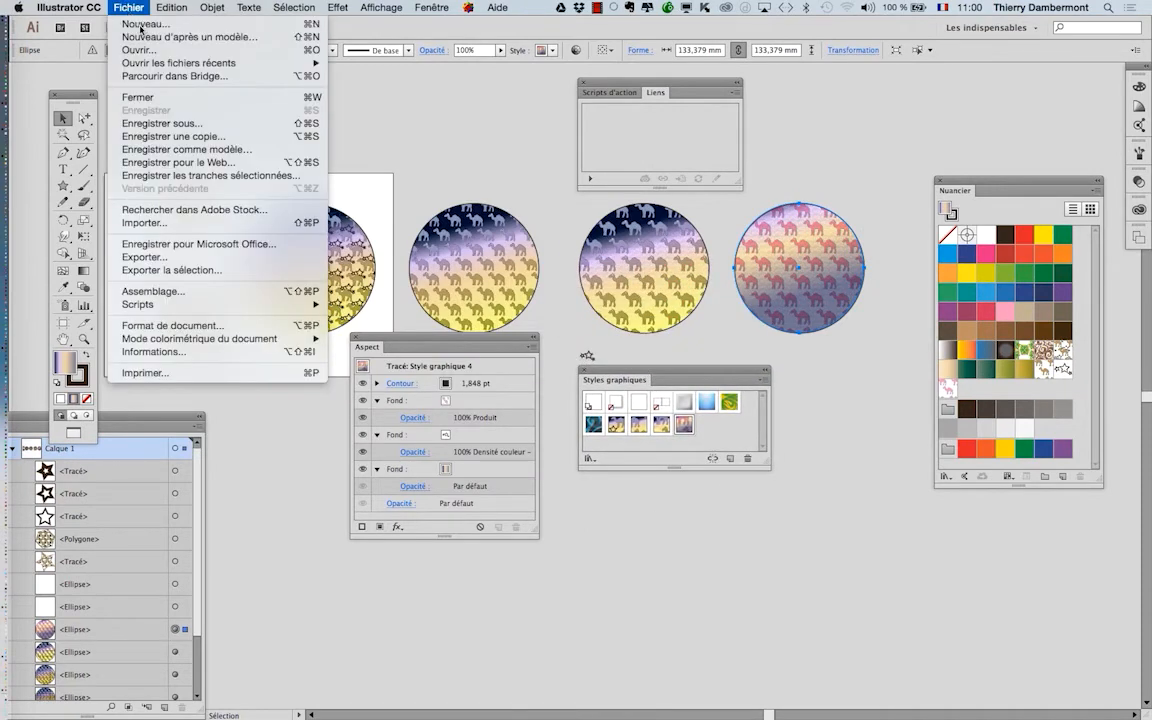
{"action": "left_click", "coordinate": [125, 26]}
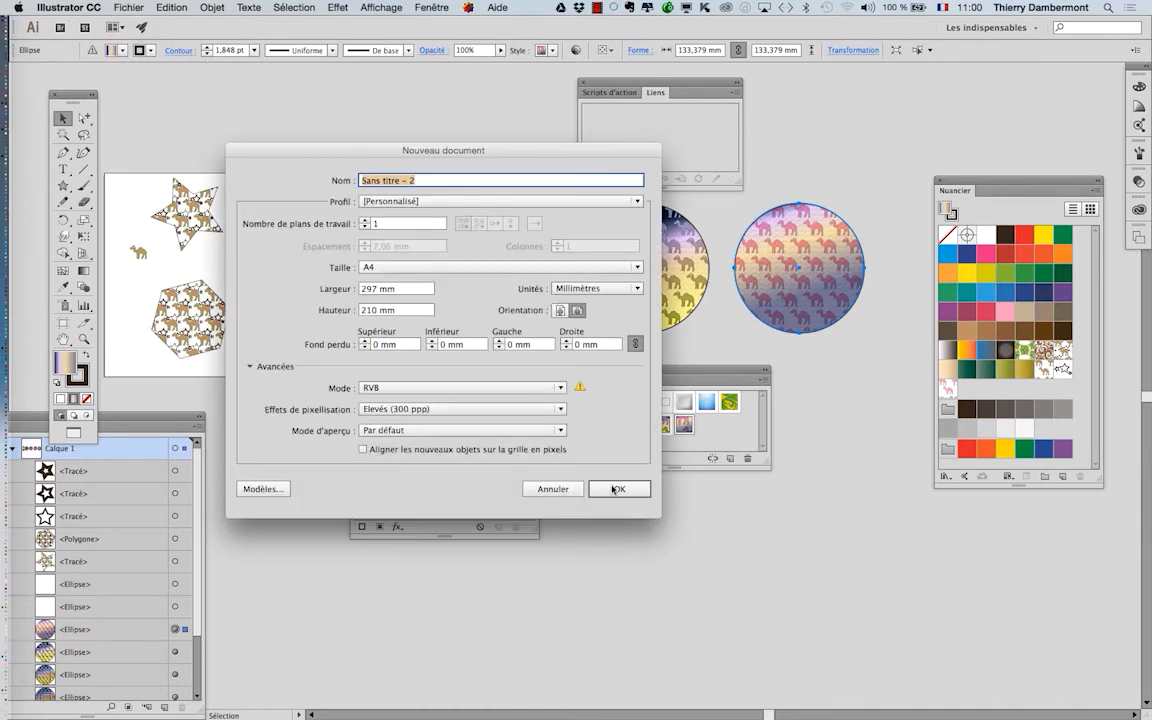
{"action": "left_click", "coordinate": [616, 489]}
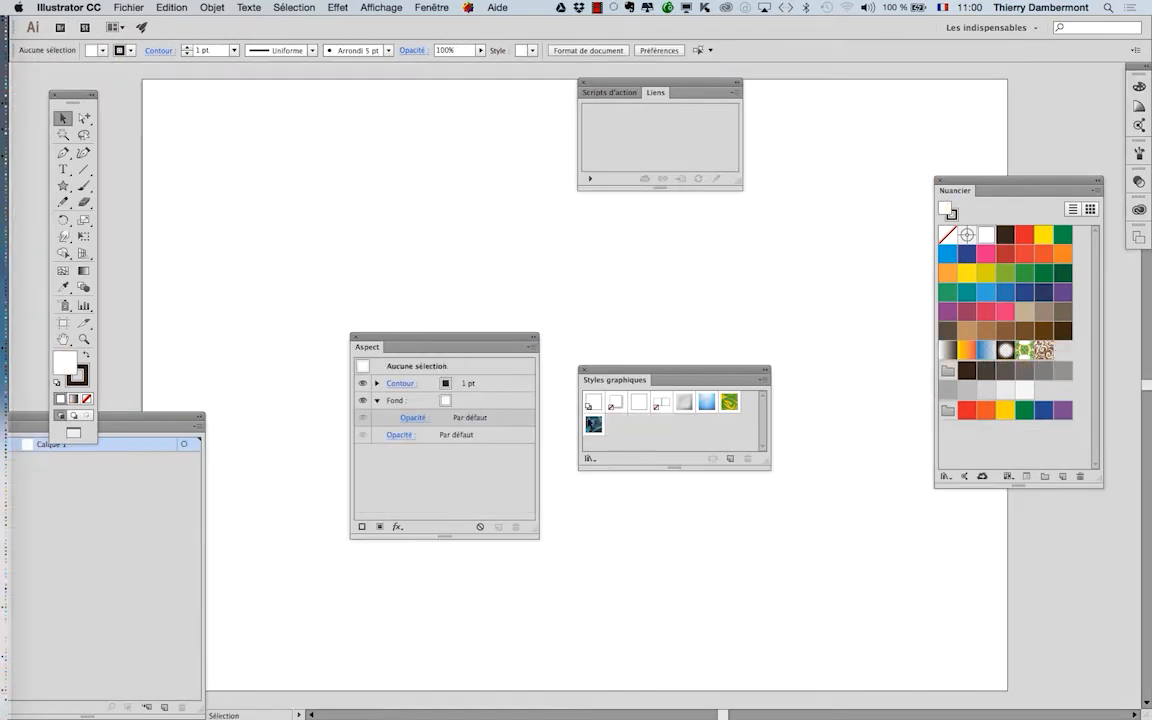
{"action": "left_click_drag", "start_coordinate": [453, 338], "coordinate": [777, 548]}
{"action": "left_click_drag", "start_coordinate": [631, 376], "coordinate": [437, 553]}
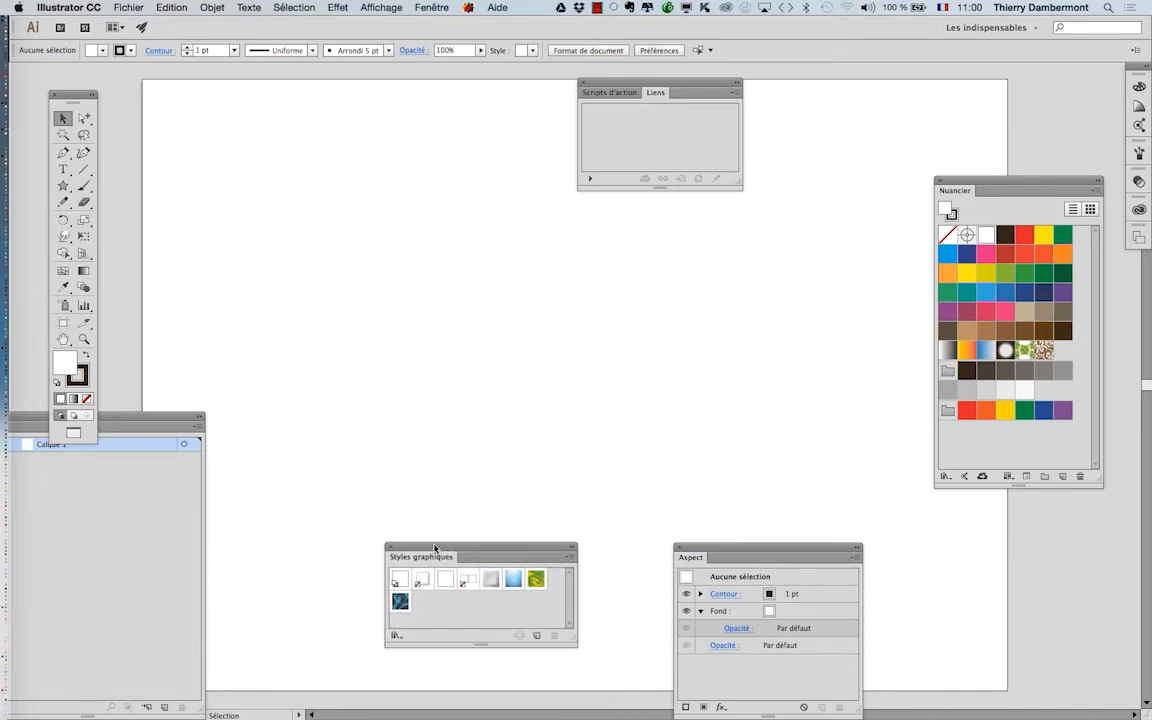
Step: Add the point text "Sahara" near the middle left of the artboard
{"action": "key", "text": "t"}
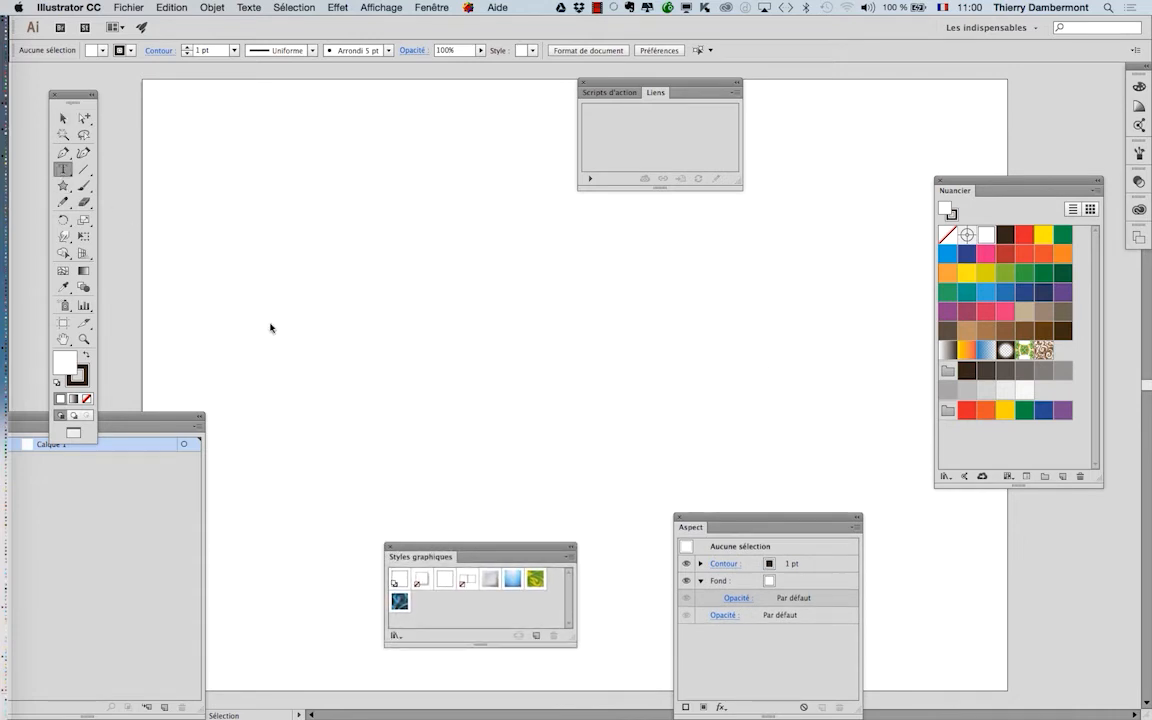
{"action": "left_click", "coordinate": [287, 338]}
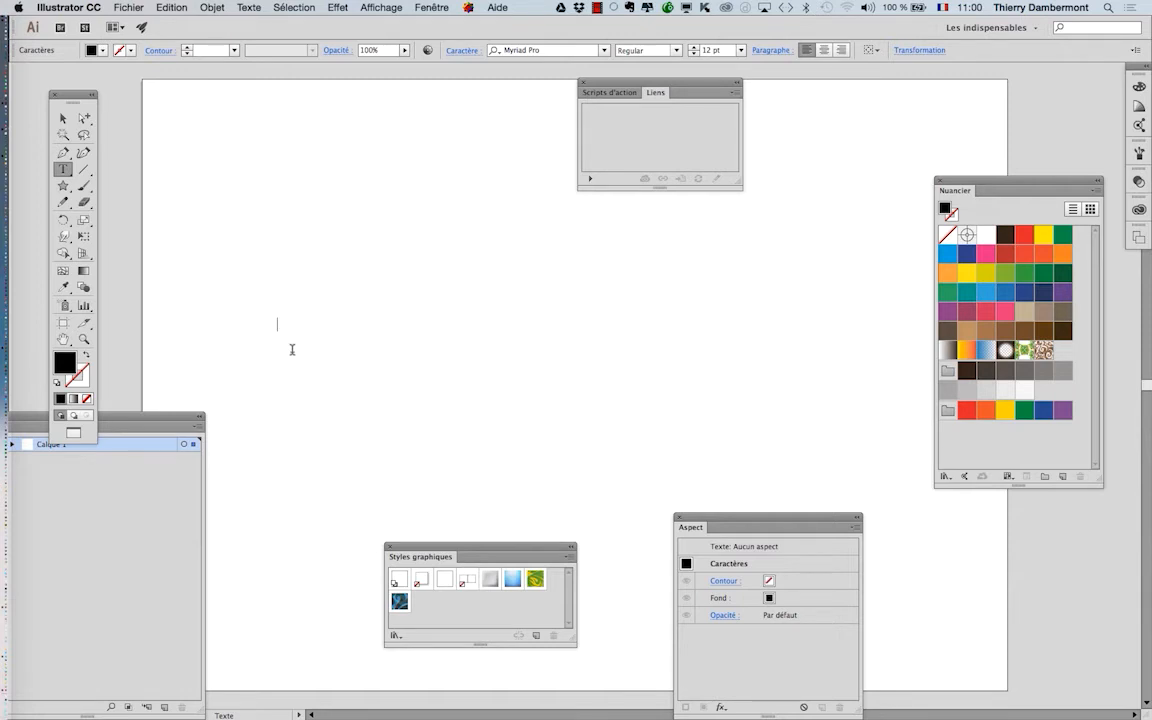
{"action": "type", "text": "Sahara"}
Step: Enlarge the word Sahara proportionally with Free Transform to about 249 pt, so it spans most of the artboard width
{"action": "left_click", "coordinate": [63, 118]}
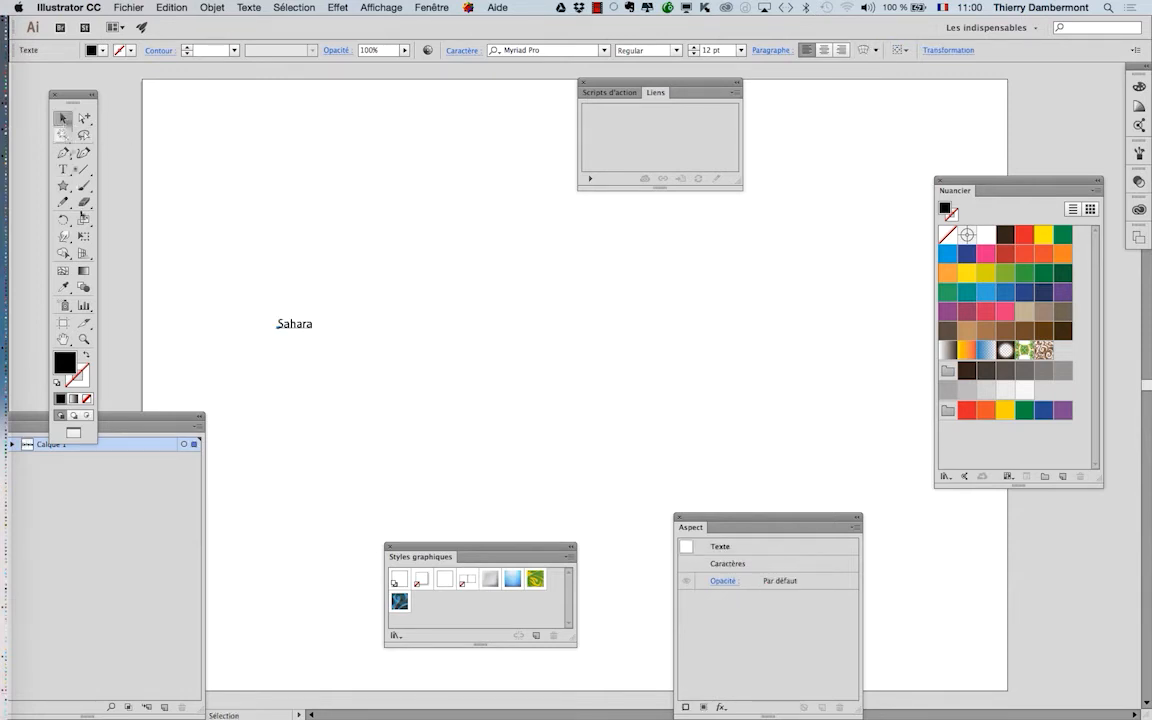
{"action": "left_click", "coordinate": [84, 237]}
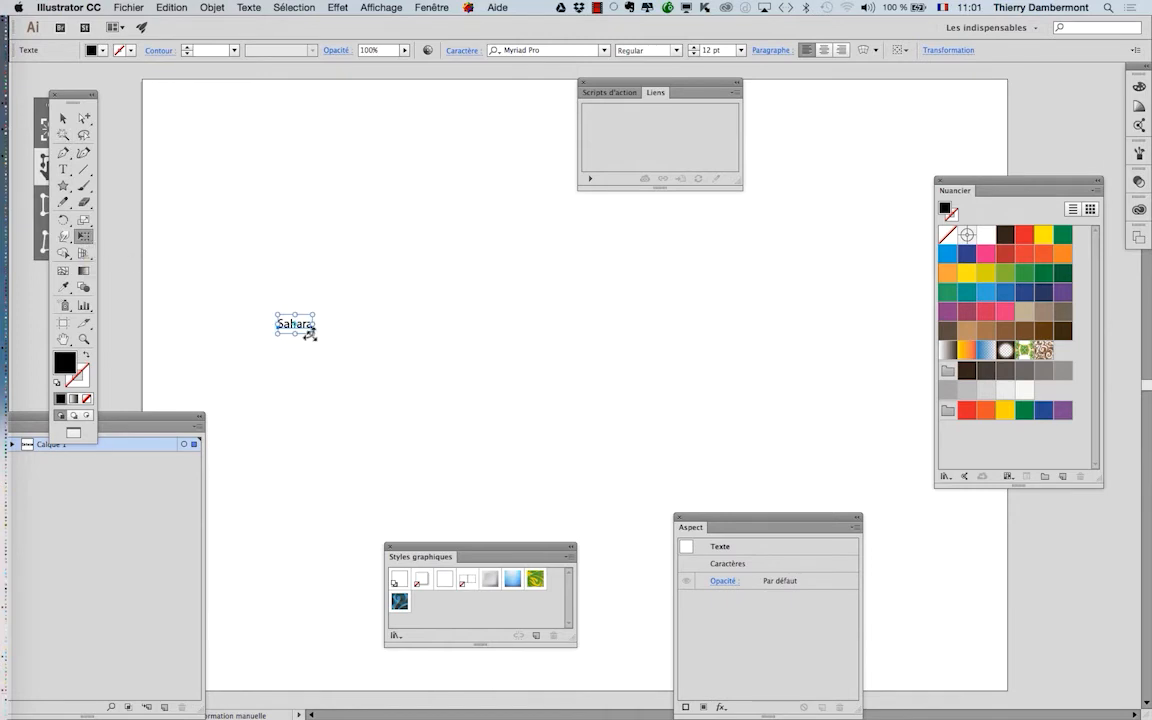
{"action": "left_click_drag", "start_coordinate": [310, 334], "coordinate": [699, 511]}
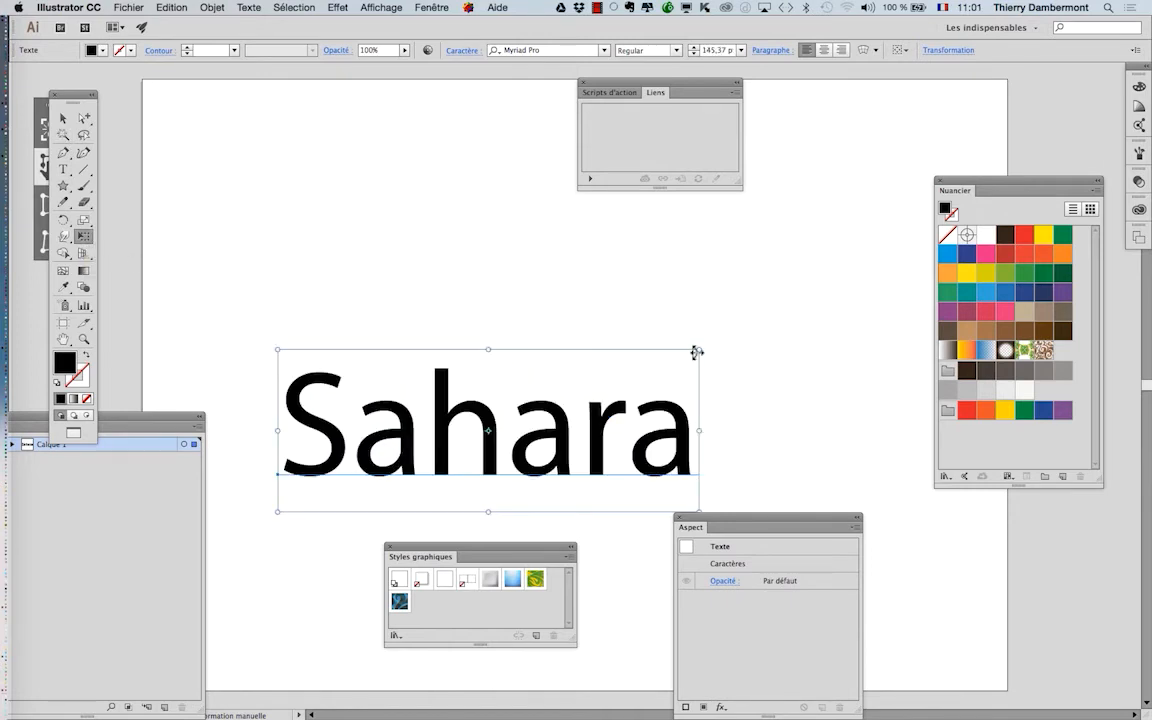
{"action": "left_click_drag", "start_coordinate": [697, 352], "coordinate": [890, 224]}
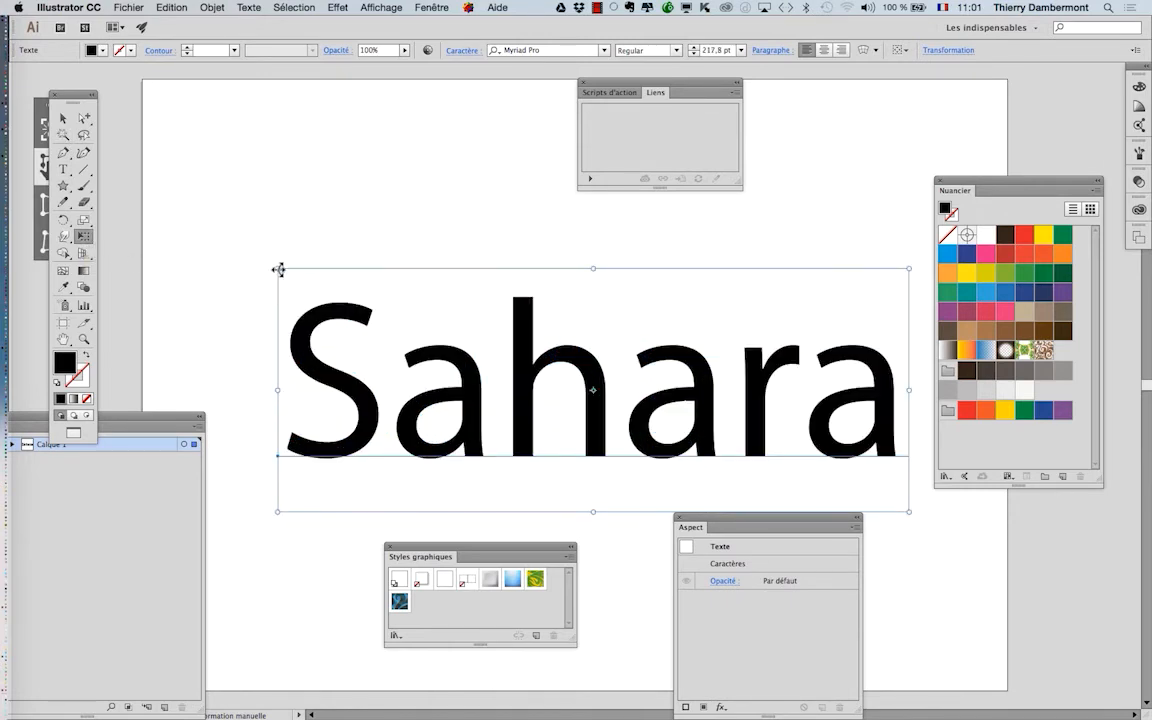
{"action": "left_click_drag", "start_coordinate": [279, 269], "coordinate": [186, 233]}
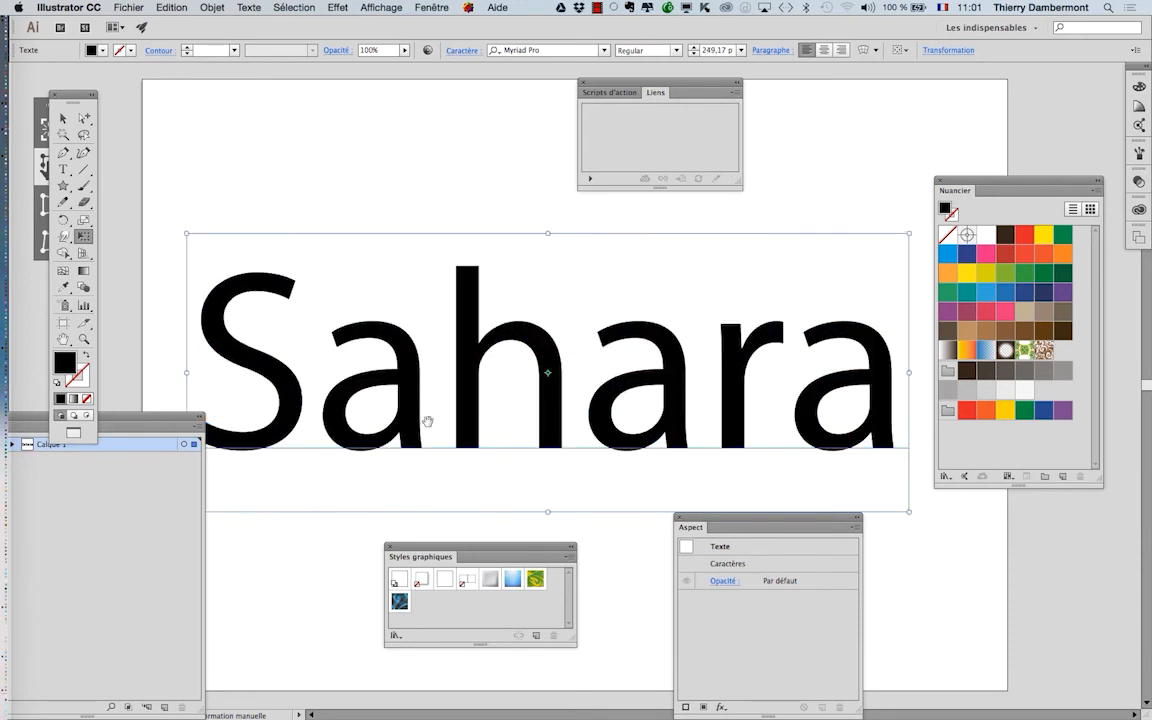
Step: Move the Liens panel off the artboard, clear of the word Sahara, to just above the Nuancier panel
{"action": "left_click_drag", "start_coordinate": [427, 421], "coordinate": [419, 371]}
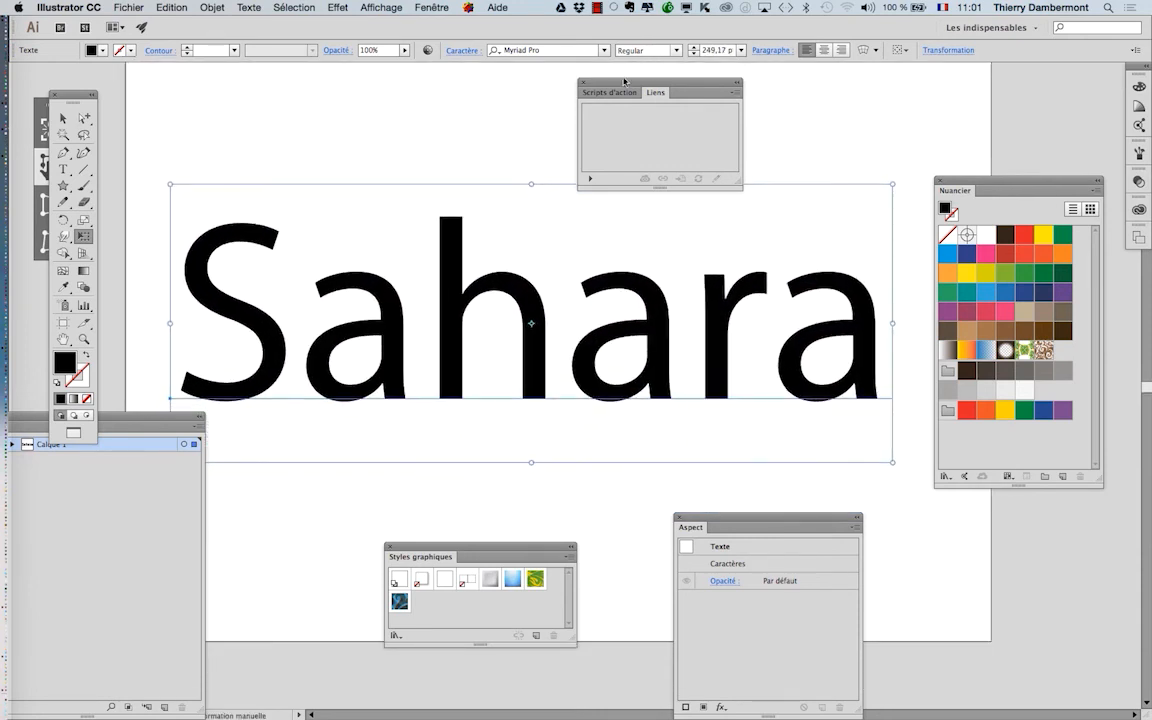
{"action": "left_click_drag", "start_coordinate": [610, 82], "coordinate": [921, 96]}
{"action": "left_click_drag", "start_coordinate": [704, 193], "coordinate": [663, 123]}
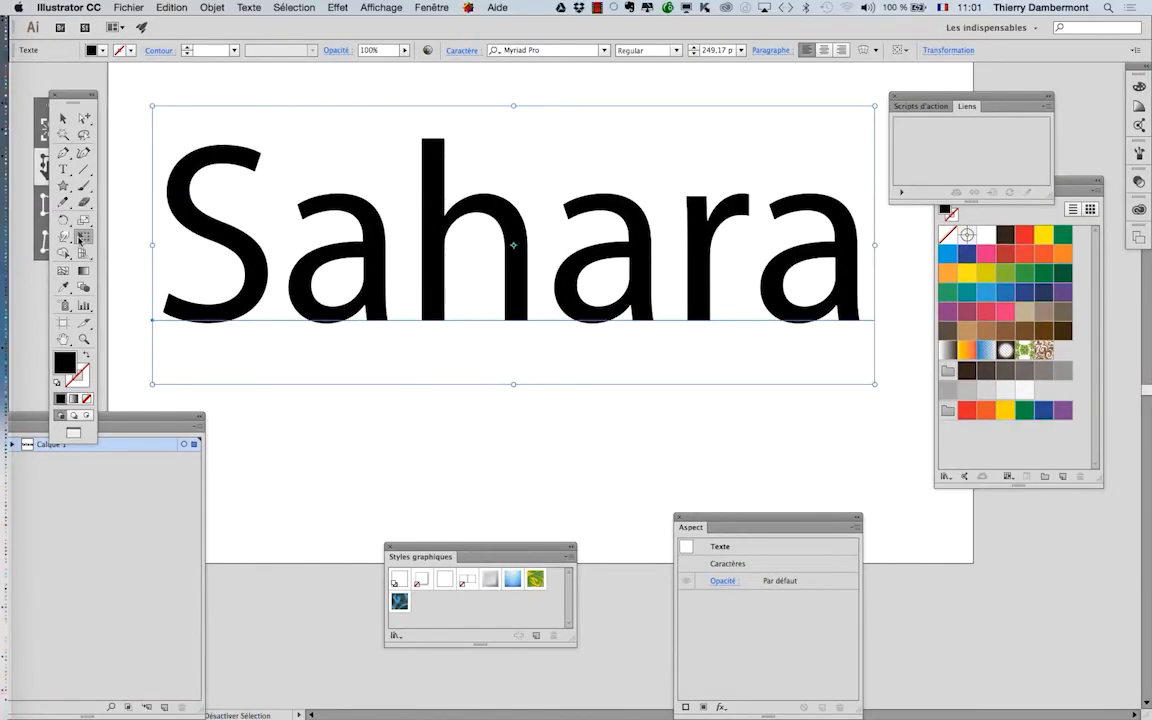
Step: Display the Caractère panel and place it below the word Sahara
{"action": "left_click", "coordinate": [240, 7]}
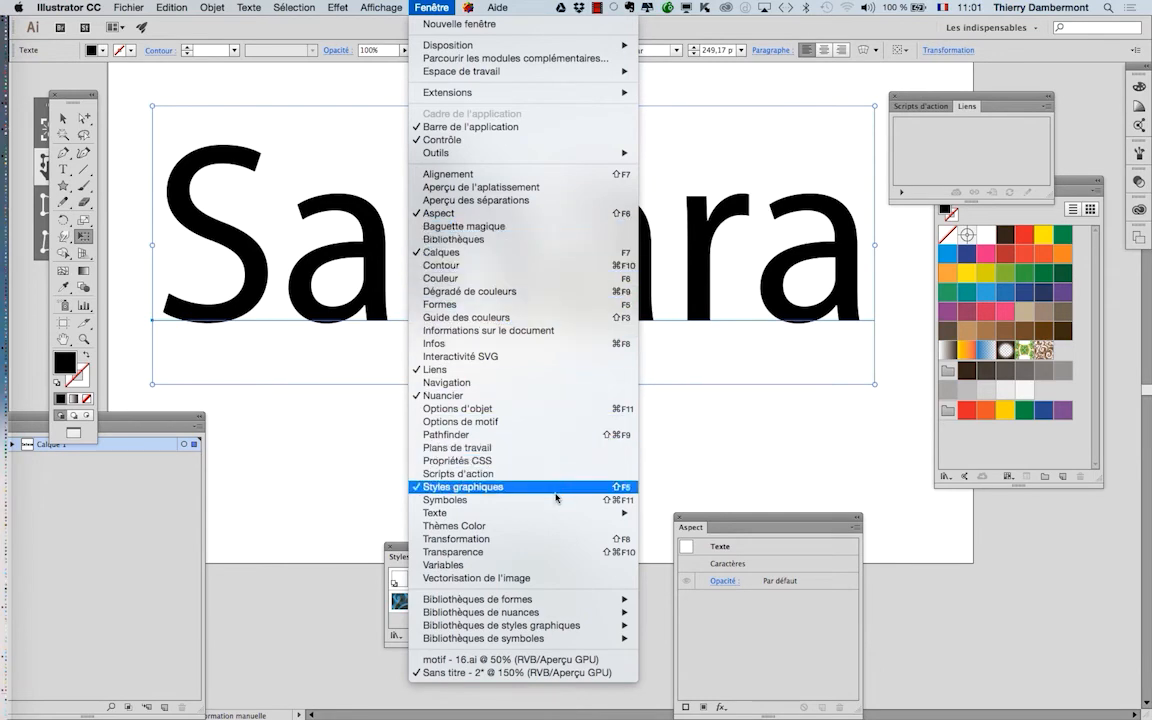
{"action": "mouse_move", "coordinate": [560, 516]}
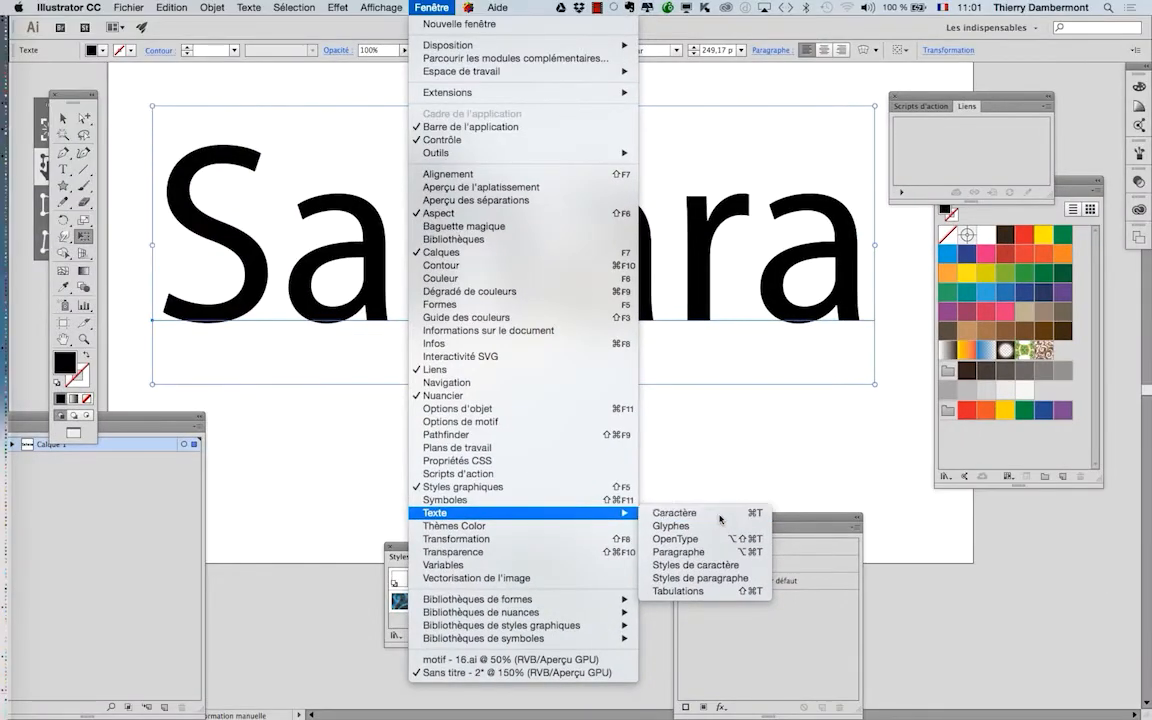
{"action": "left_click", "coordinate": [719, 513]}
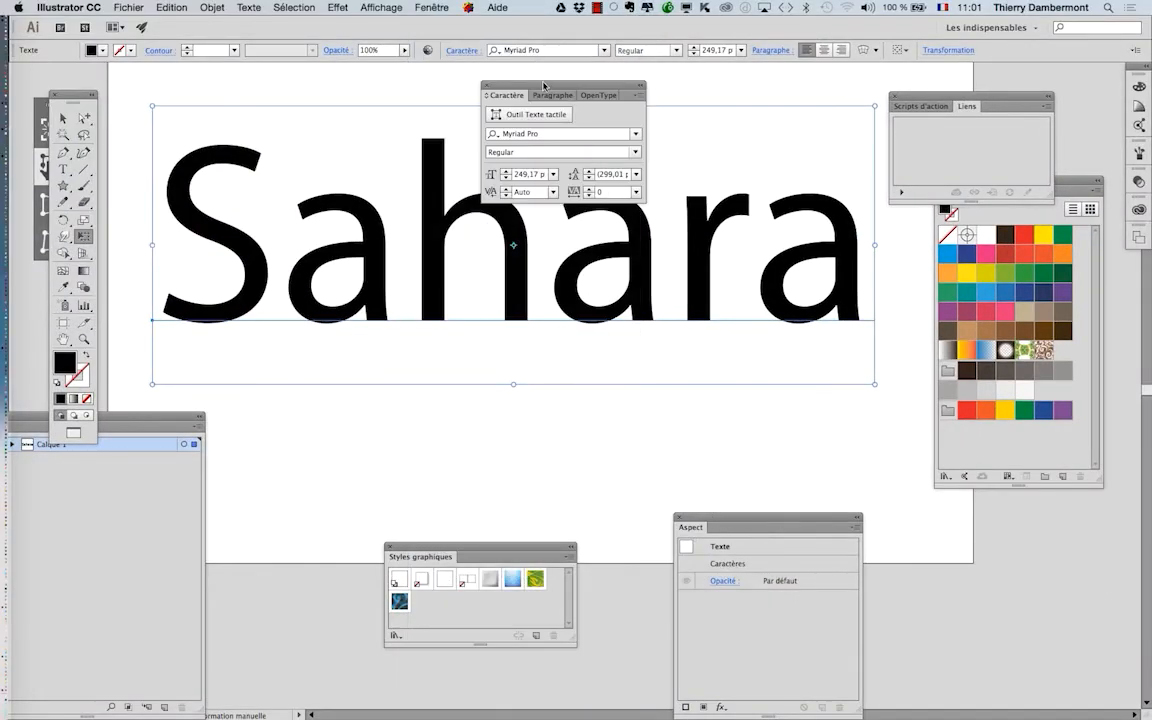
{"action": "left_click_drag", "start_coordinate": [544, 86], "coordinate": [401, 334]}
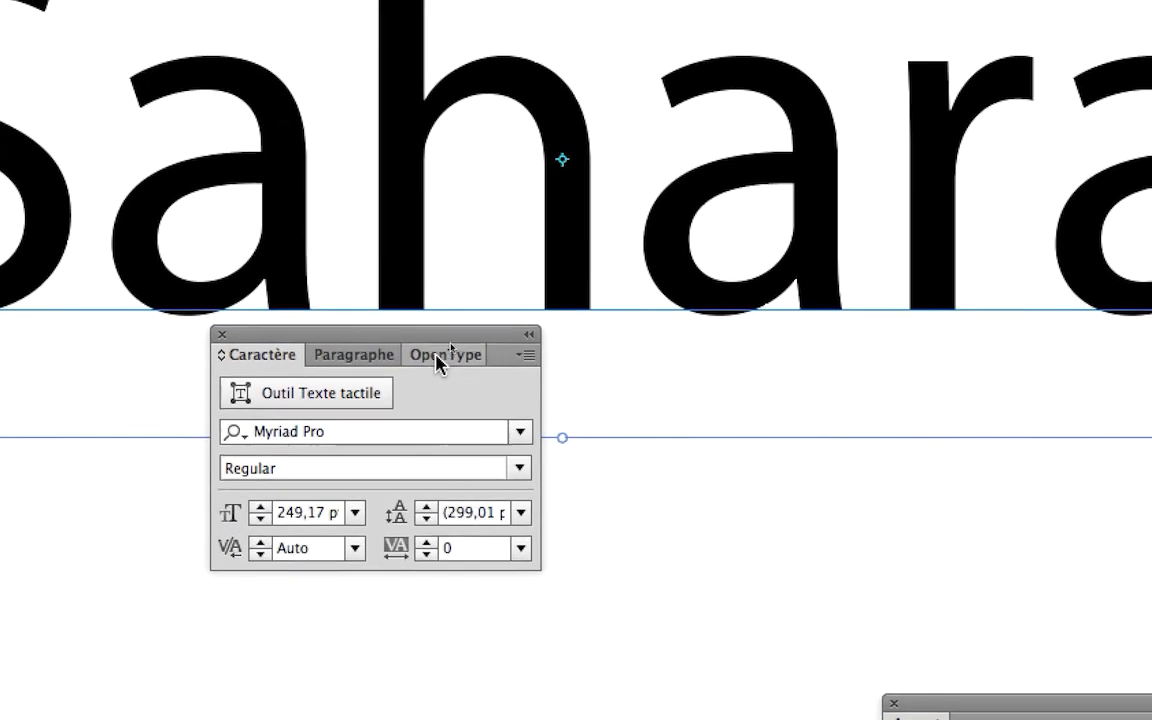
Step: Look through the OpenType and Paragraphe settings and return to the Caractère settings
{"action": "left_click", "coordinate": [505, 296]}
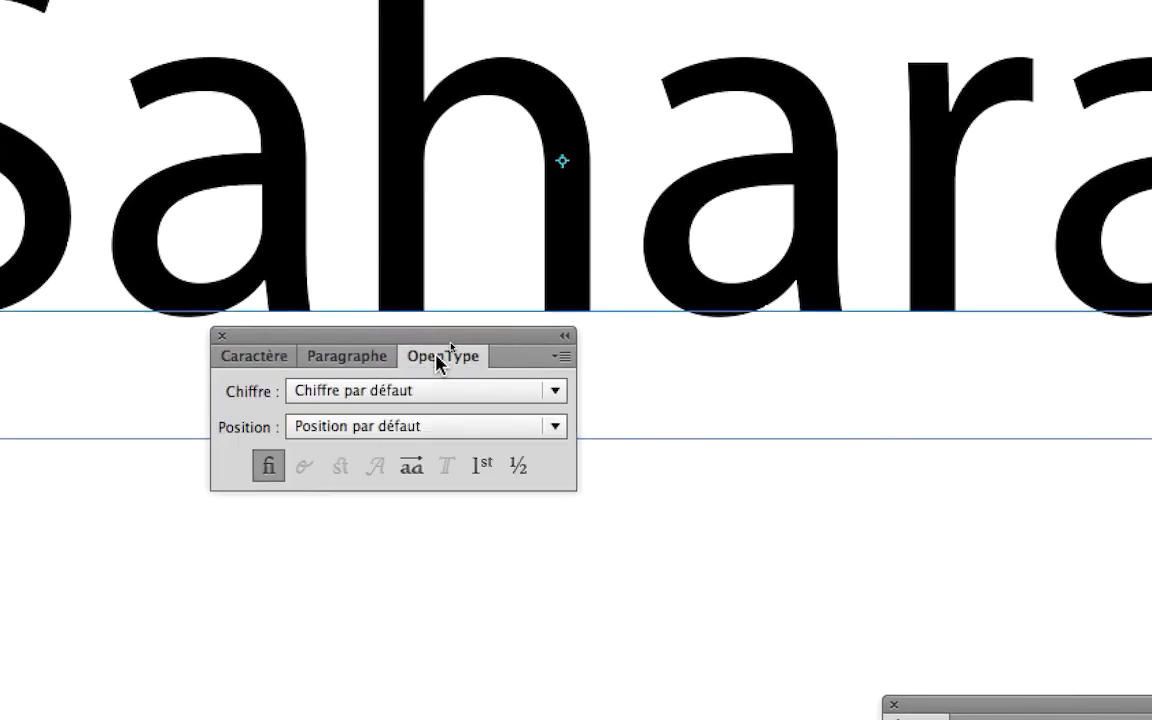
{"action": "left_click", "coordinate": [320, 355]}
{"action": "left_click", "coordinate": [272, 355]}
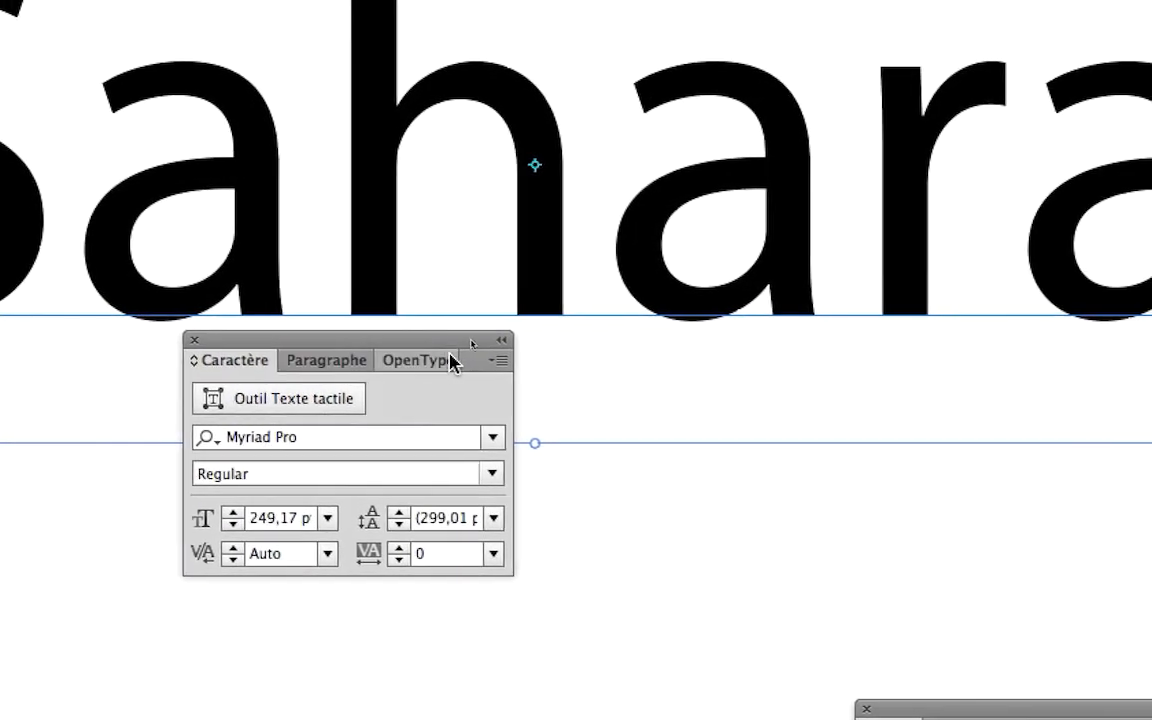
Step: Expand the Caractère panel to show all its options, including scaling, baseline shift and rotation
{"action": "left_click", "coordinate": [499, 362]}
{"action": "left_click", "coordinate": [517, 366]}
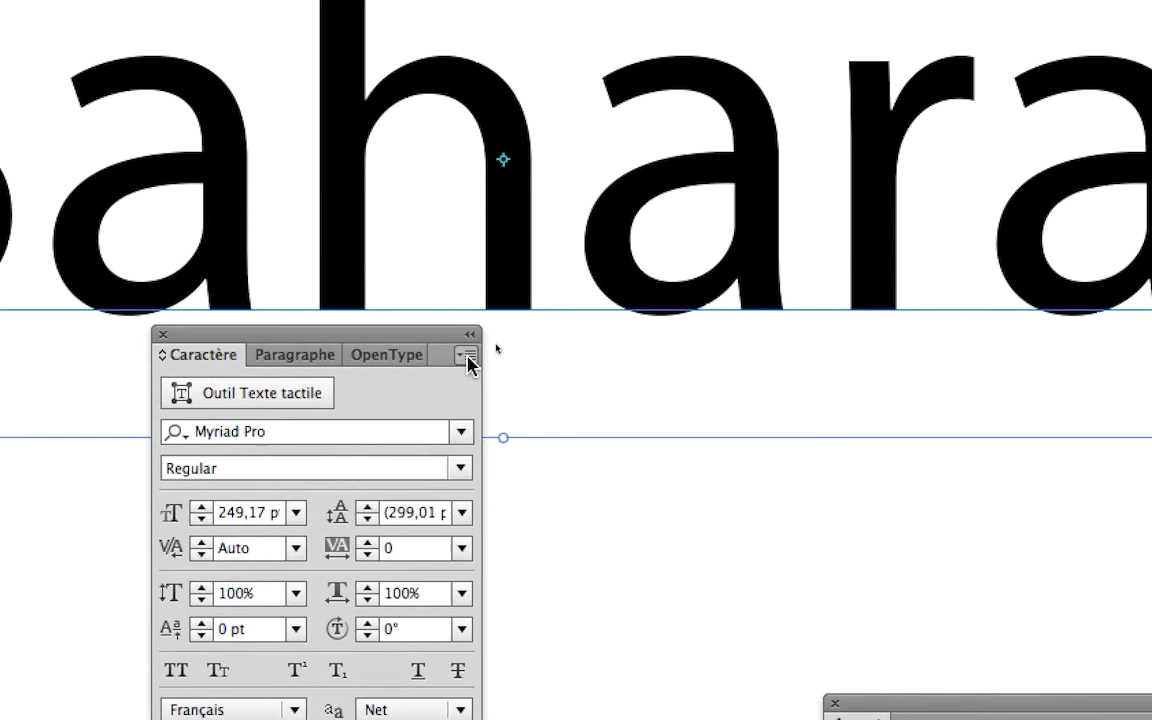
{"action": "left_click", "coordinate": [470, 362]}
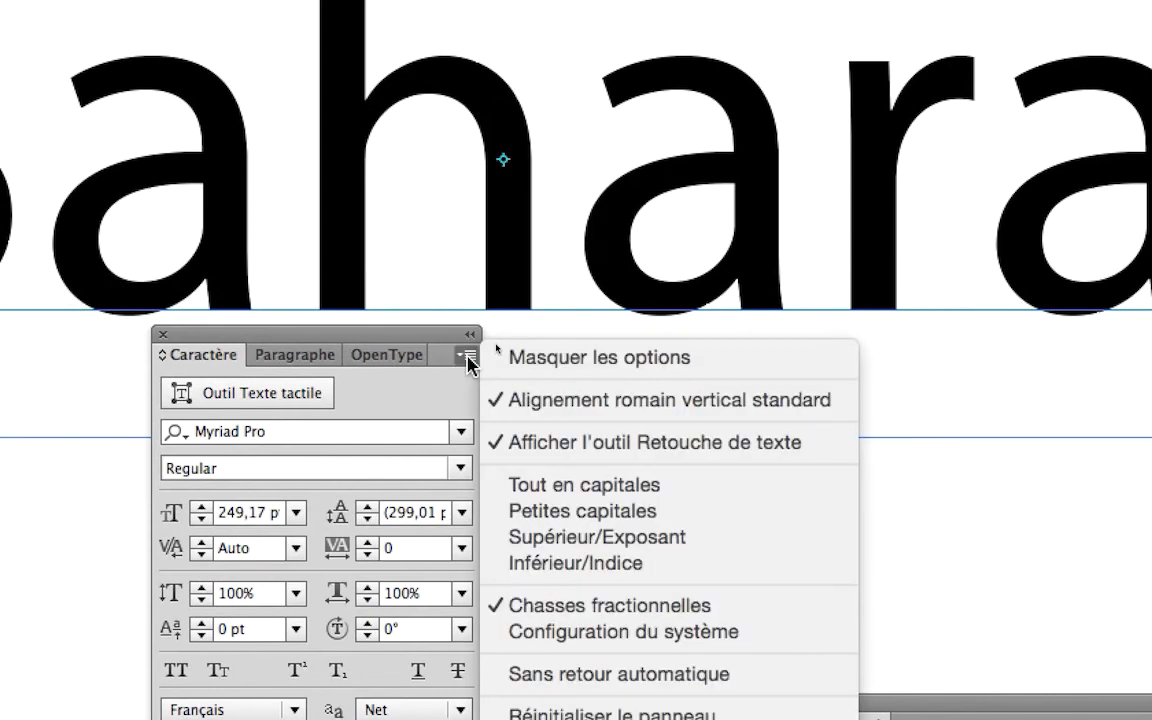
{"action": "left_click", "coordinate": [505, 356]}
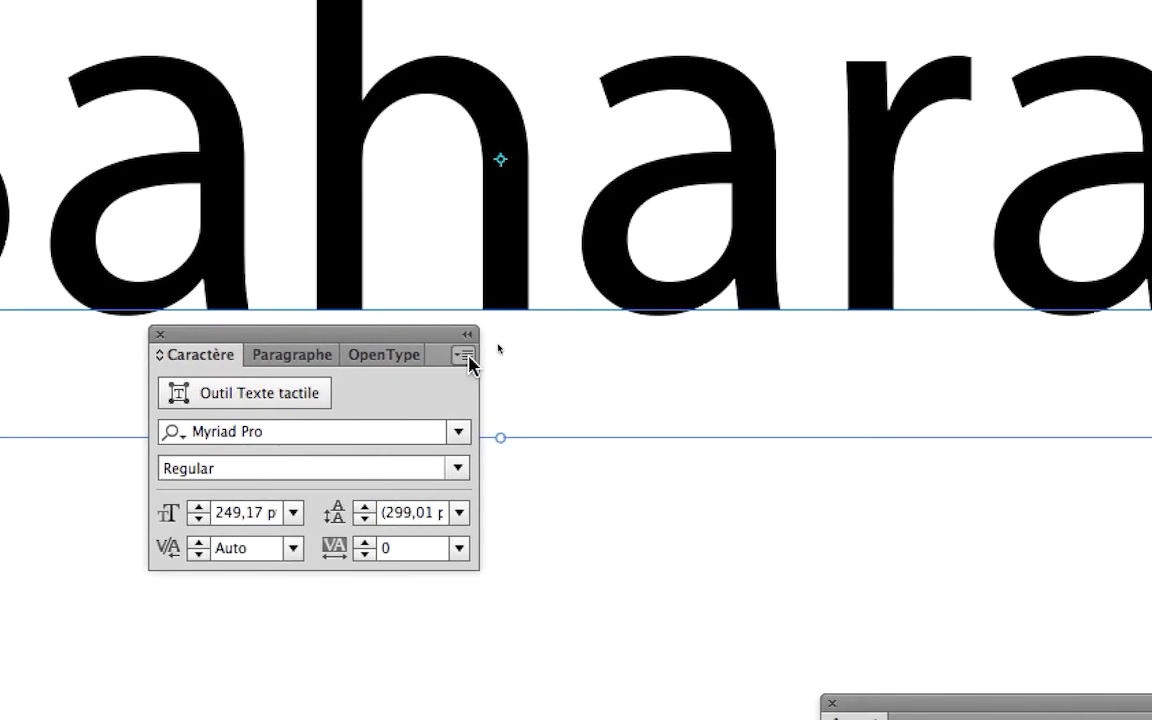
{"action": "left_click", "coordinate": [468, 357]}
{"action": "left_click", "coordinate": [480, 357]}
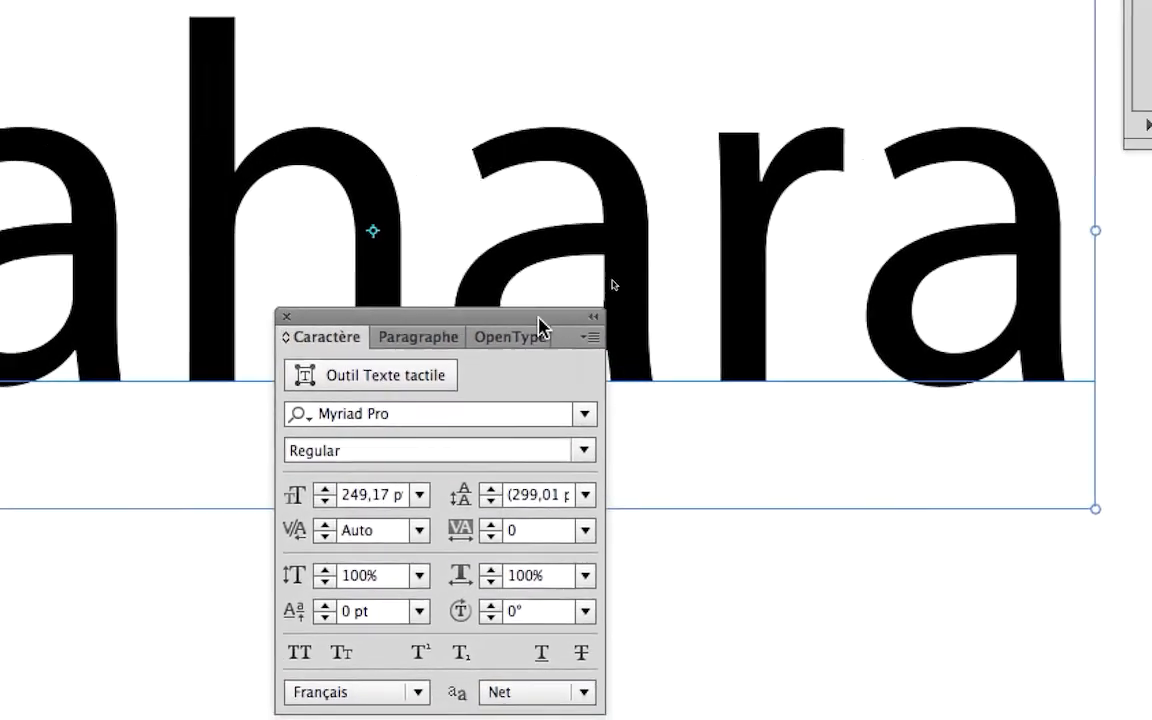
Step: Try Optique kerning on the word Sahara and set it back to Auto
{"action": "left_click_drag", "start_coordinate": [540, 325], "coordinate": [686, 134]}
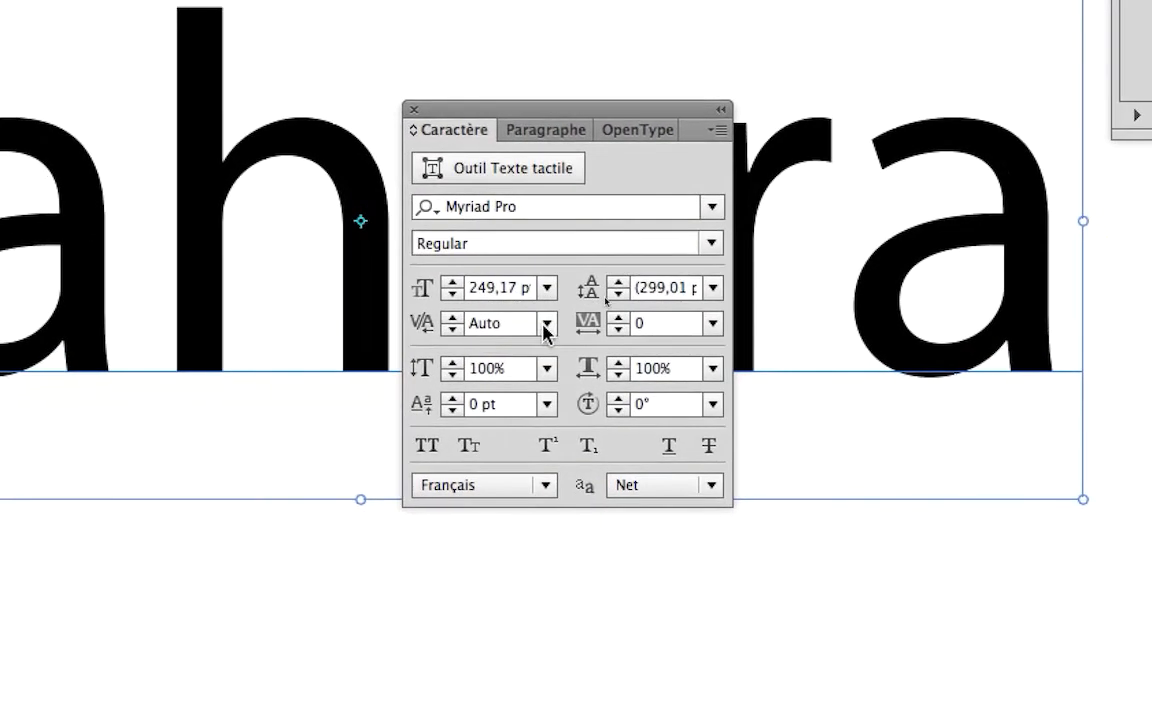
{"action": "left_click", "coordinate": [546, 330]}
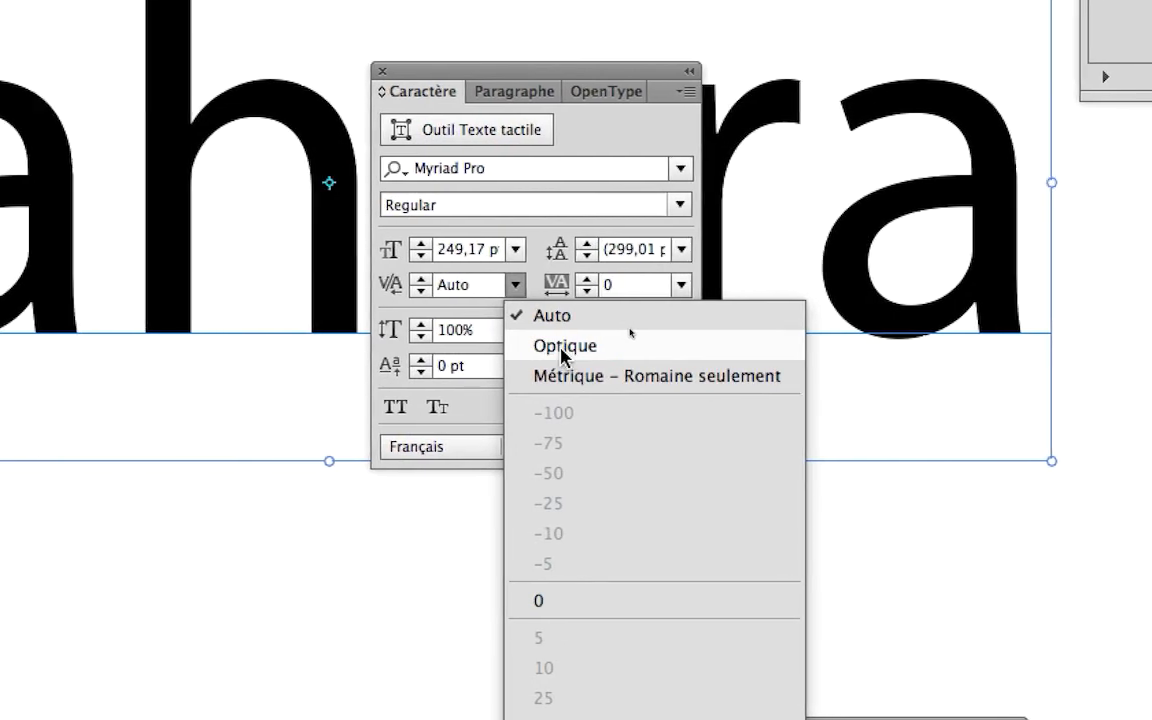
{"action": "left_click", "coordinate": [562, 346]}
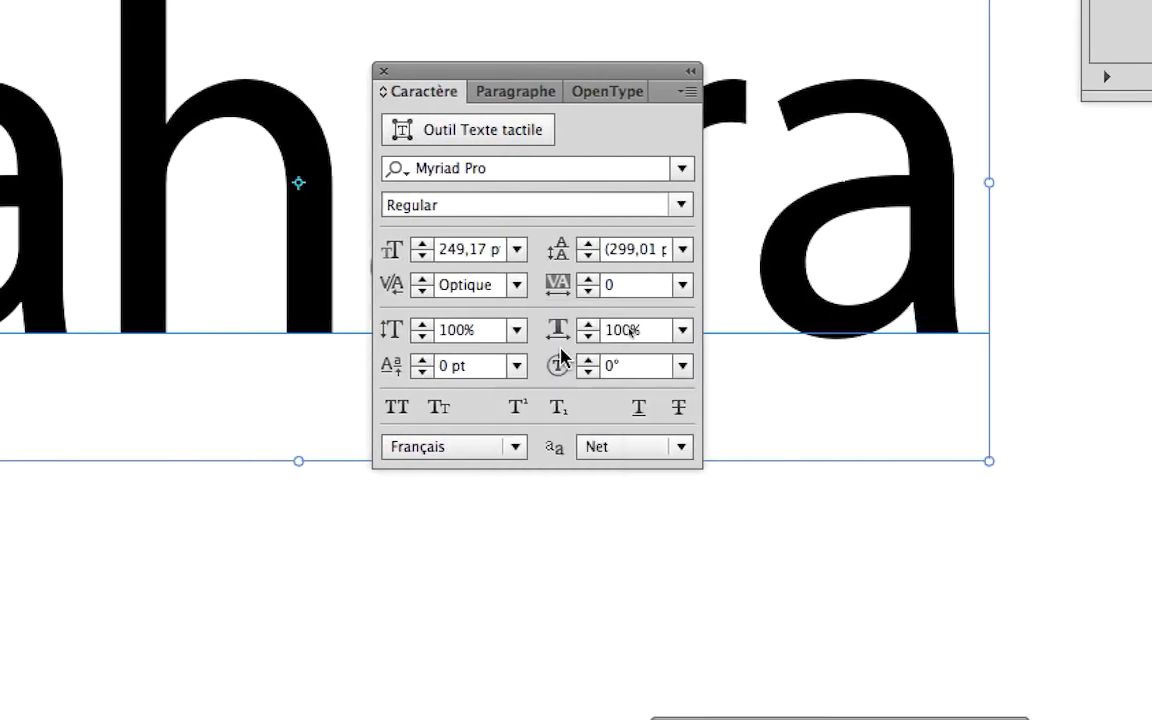
{"action": "left_click", "coordinate": [517, 285]}
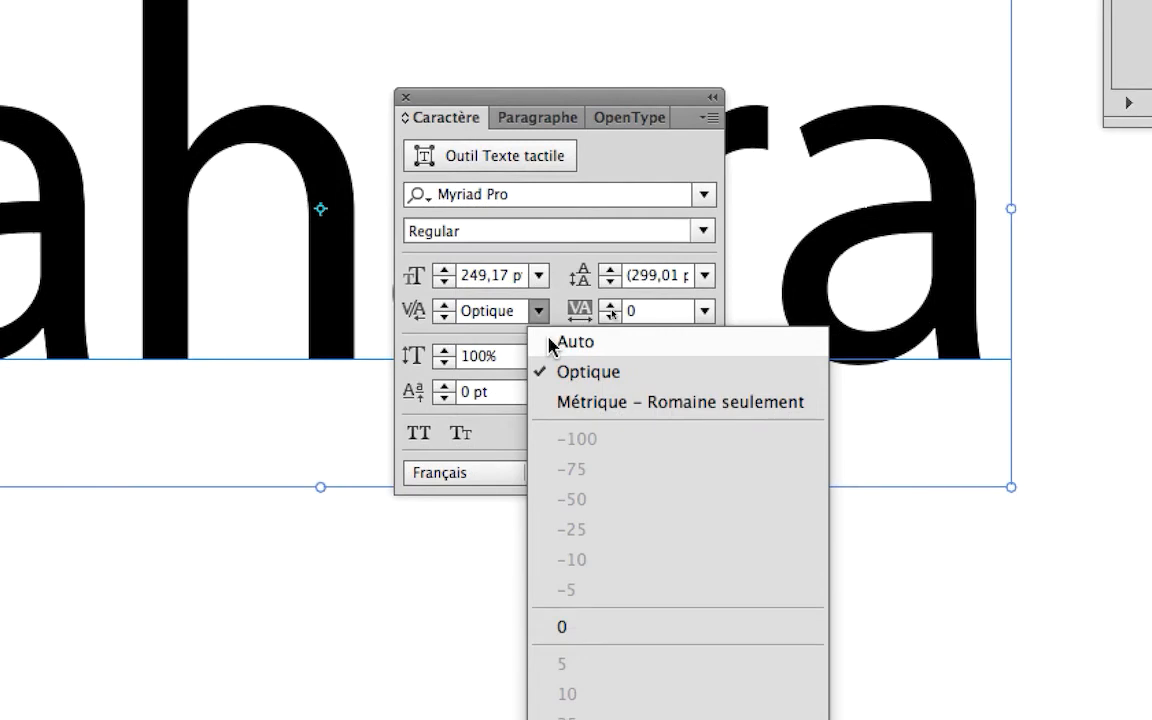
{"action": "left_click", "coordinate": [553, 344]}
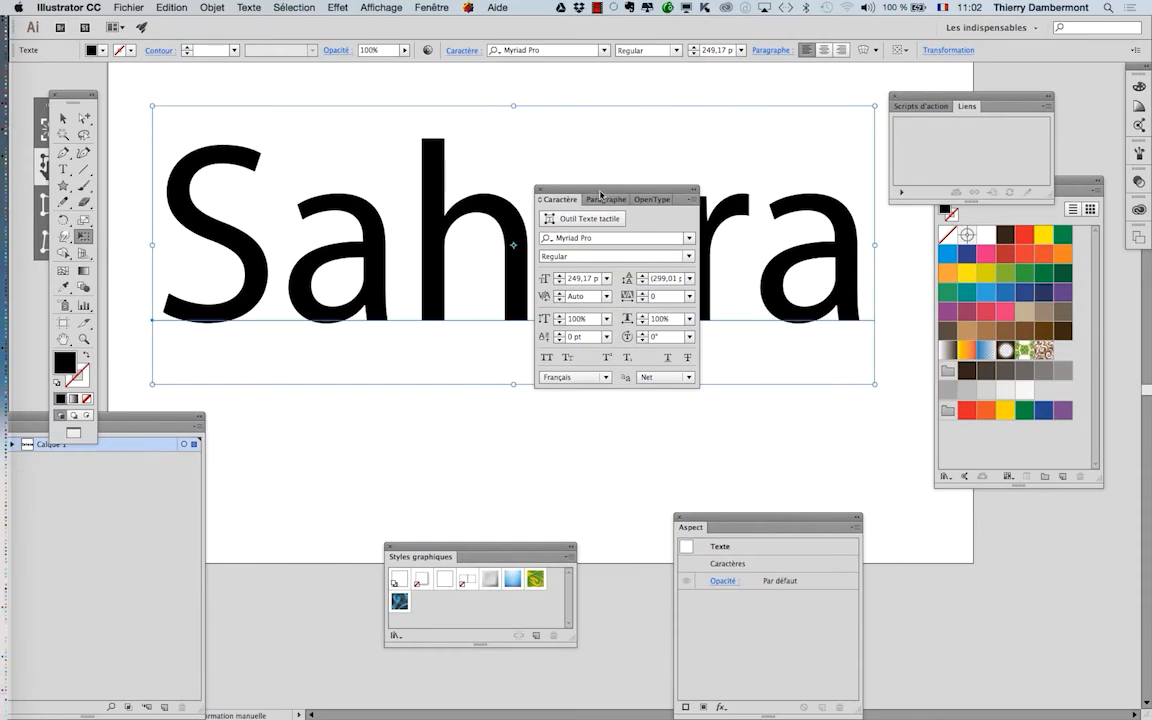
Step: Apply Optique kerning to the word Sahara and close the Caractère panel
{"action": "left_click_drag", "start_coordinate": [528, 97], "coordinate": [506, 403]}
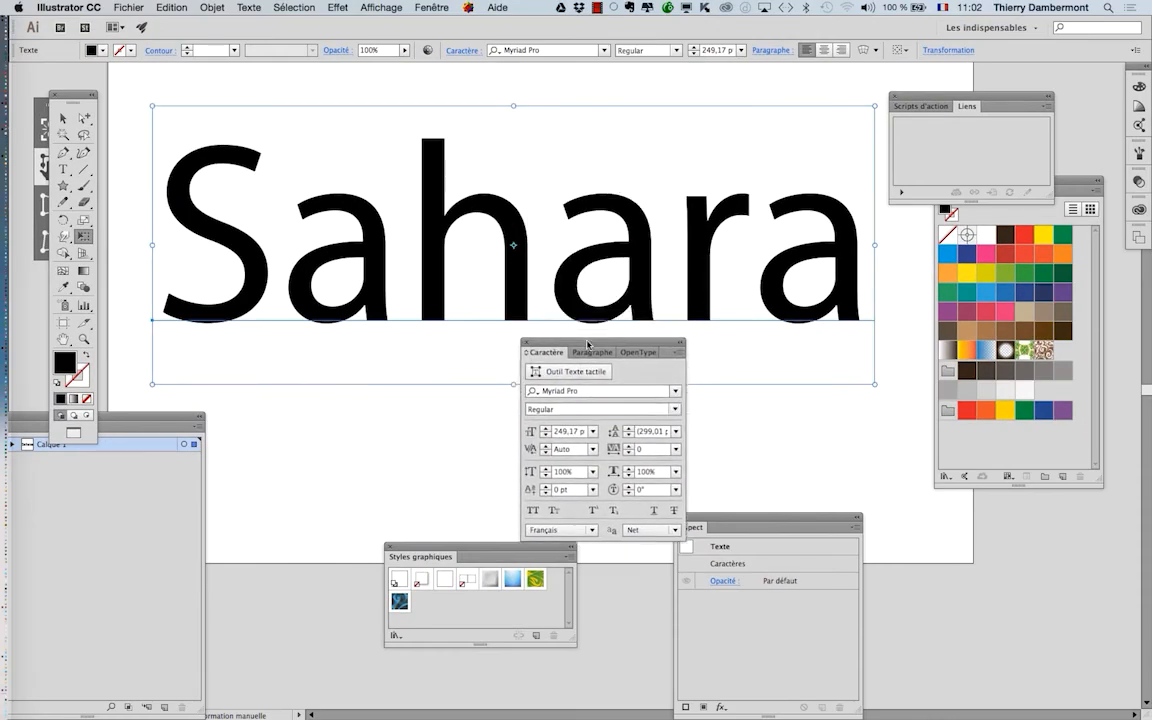
{"action": "left_click_drag", "start_coordinate": [588, 344], "coordinate": [591, 353]}
{"action": "left_click", "coordinate": [595, 458]}
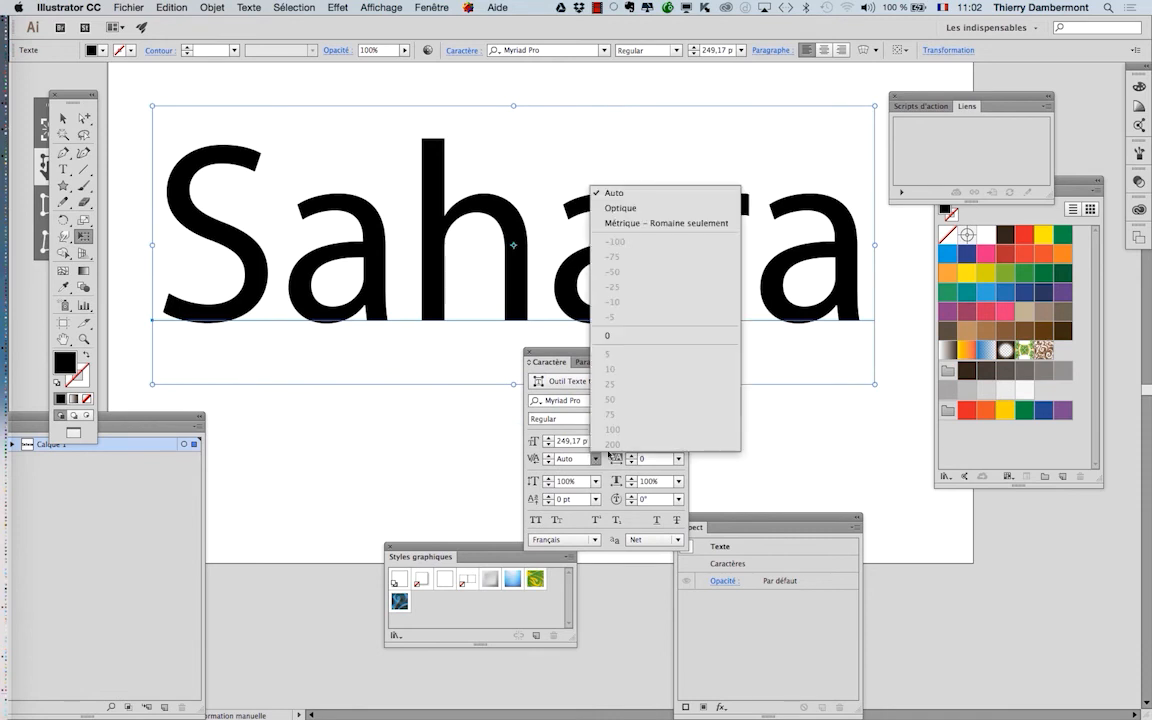
{"action": "left_click", "coordinate": [621, 210]}
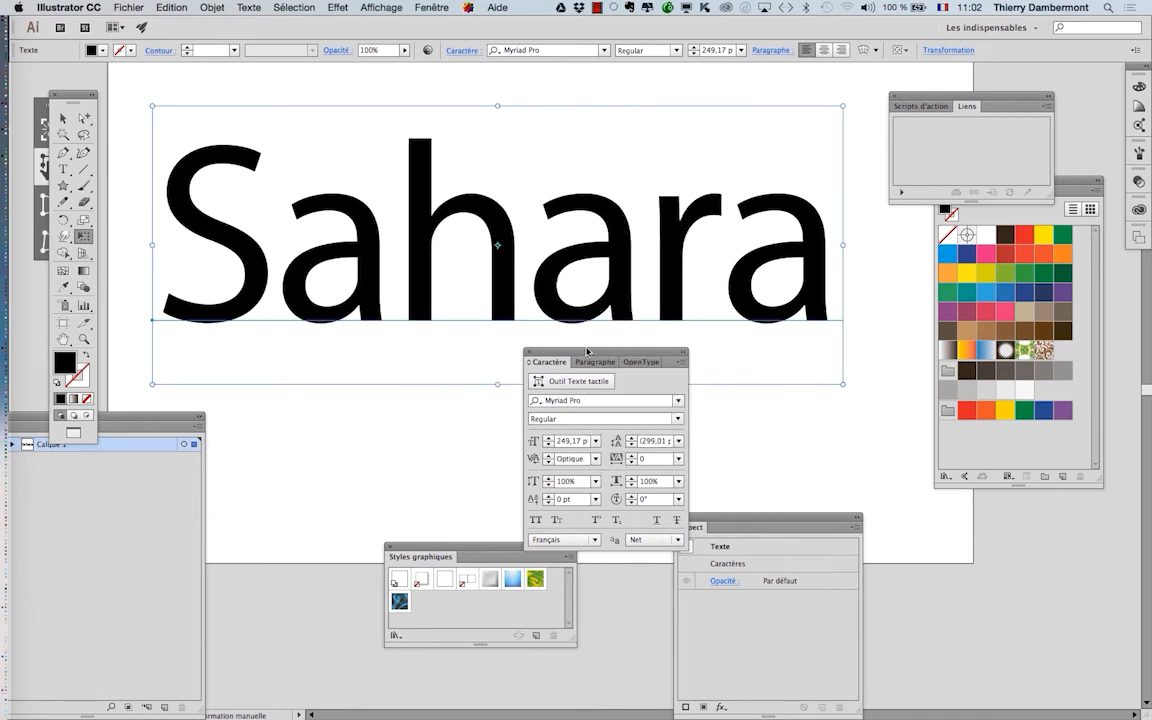
{"action": "left_click_drag", "start_coordinate": [587, 351], "coordinate": [813, 358]}
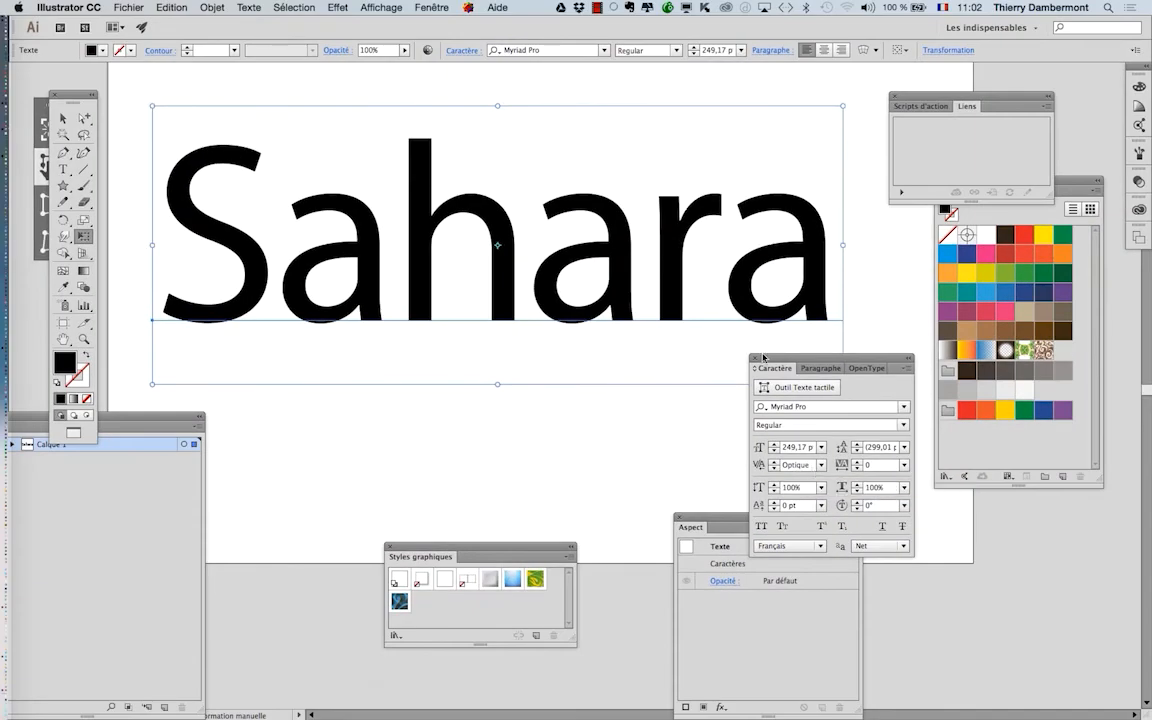
{"action": "left_click", "coordinate": [755, 358]}
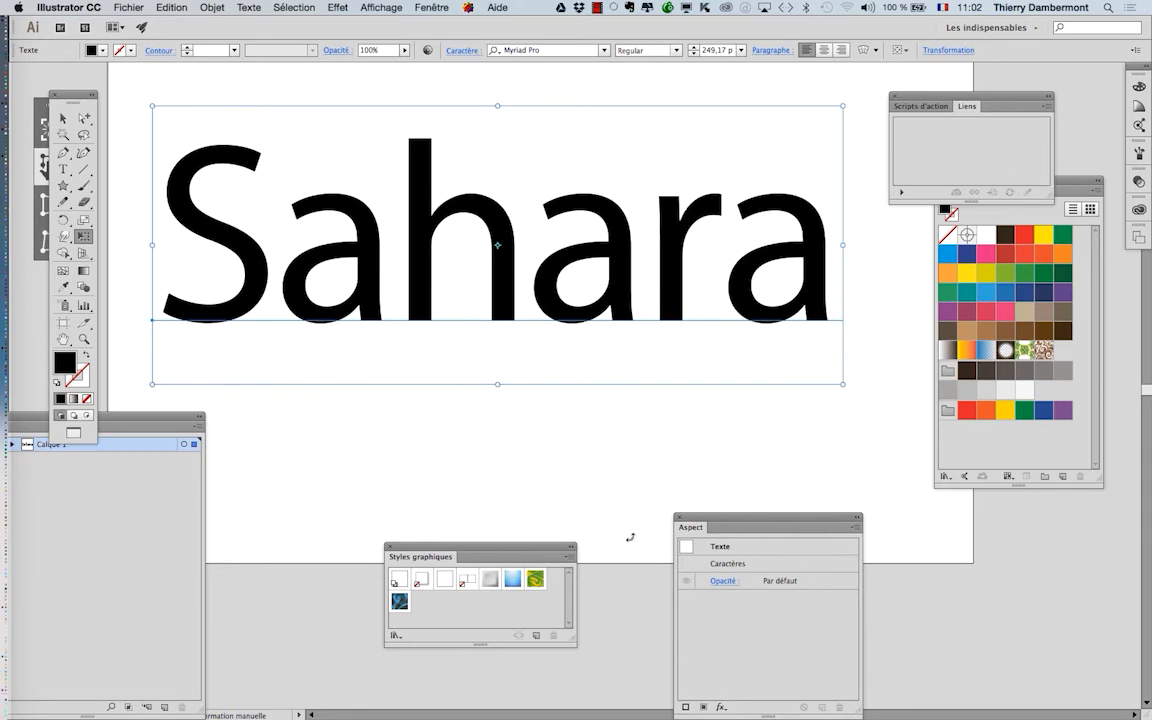
Step: Switch to the motif - 16.ai document and place the Styles graphiques panel below the circles
{"action": "left_click_drag", "start_coordinate": [505, 553], "coordinate": [617, 364]}
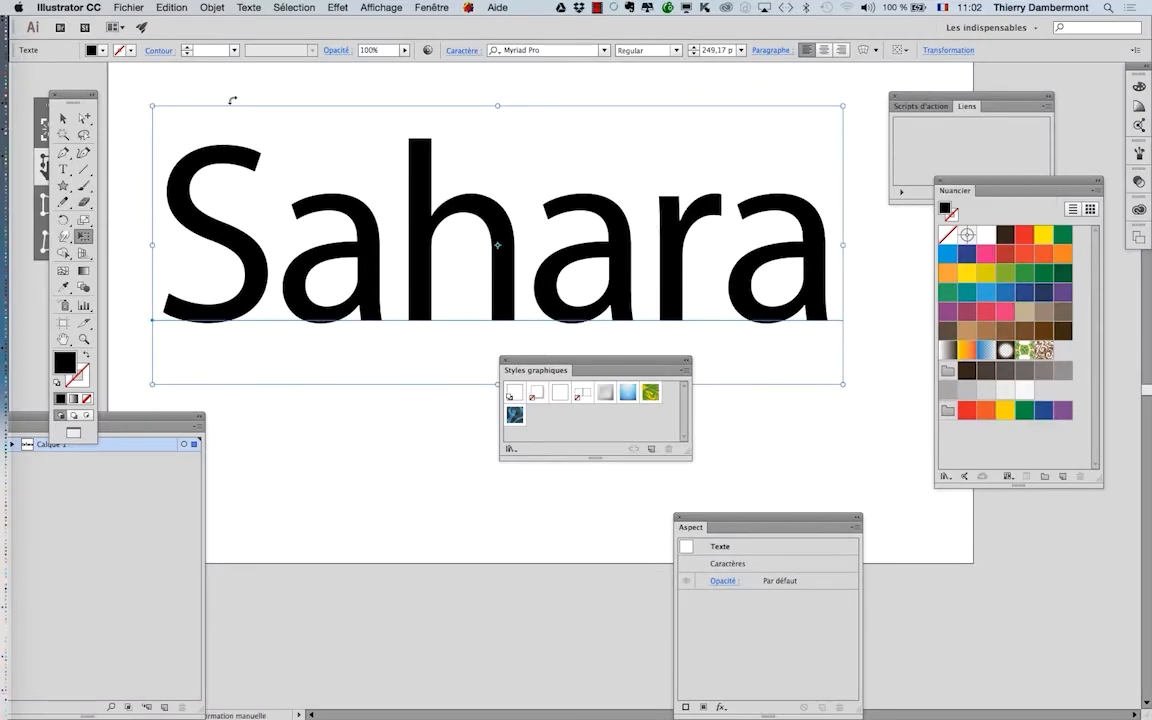
{"action": "left_click", "coordinate": [449, 8]}
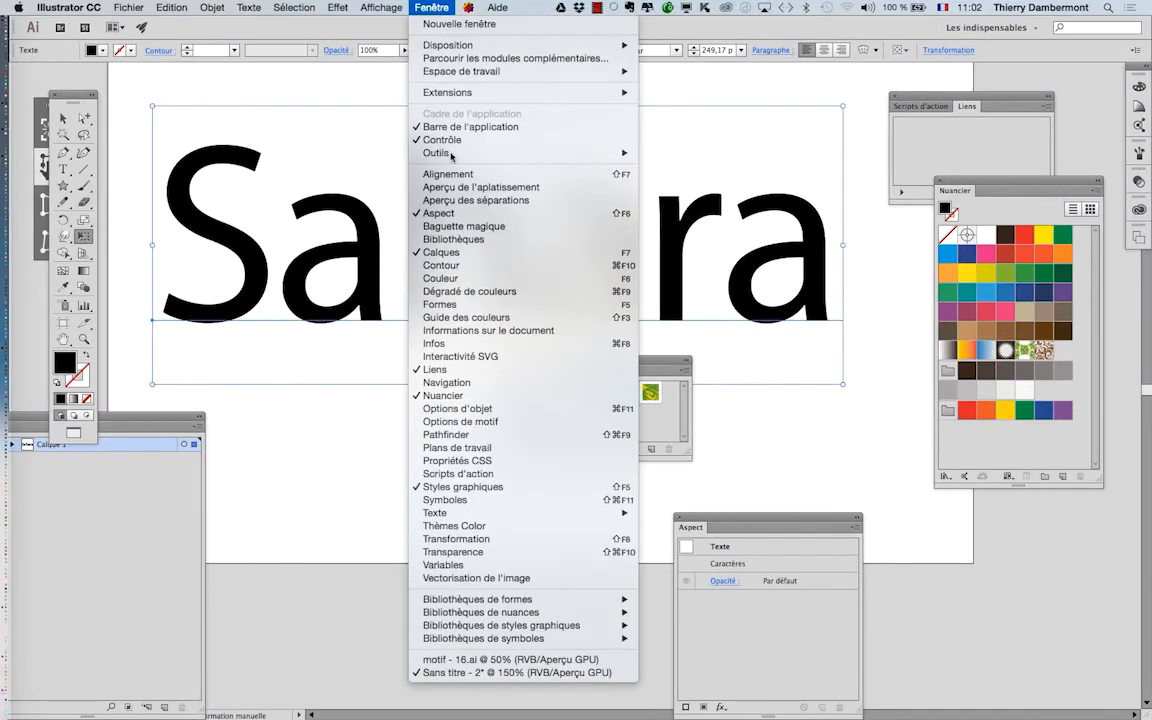
{"action": "left_click", "coordinate": [469, 654]}
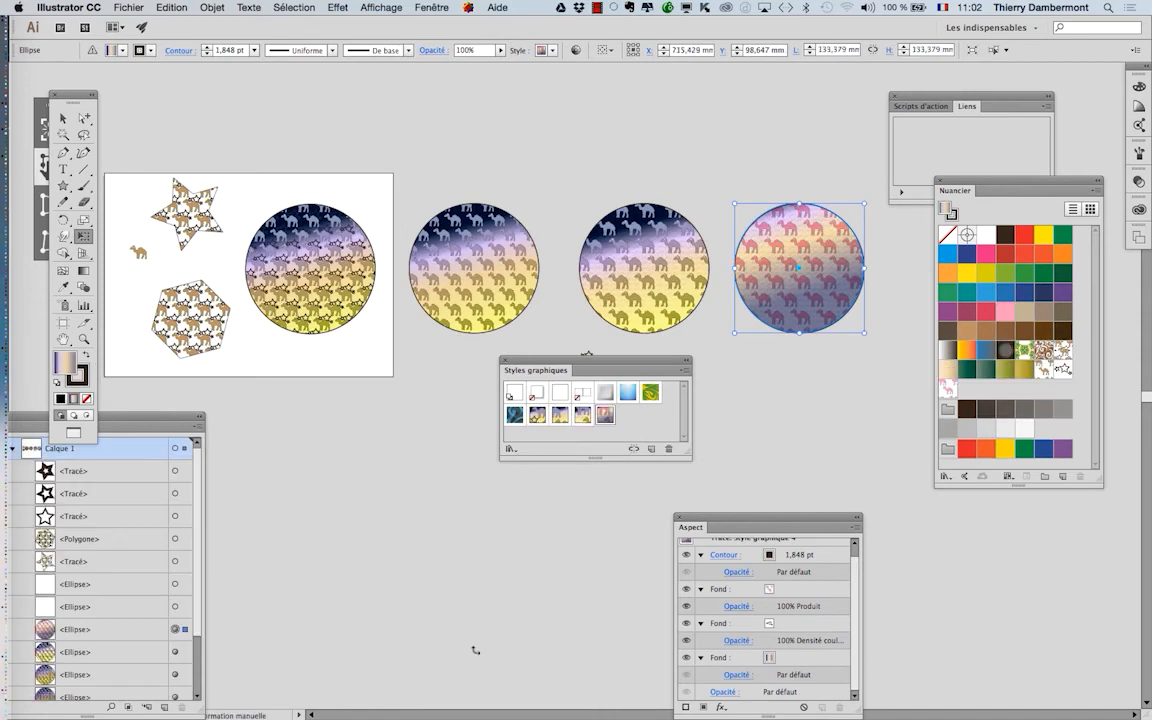
{"action": "left_click_drag", "start_coordinate": [576, 368], "coordinate": [445, 357]}
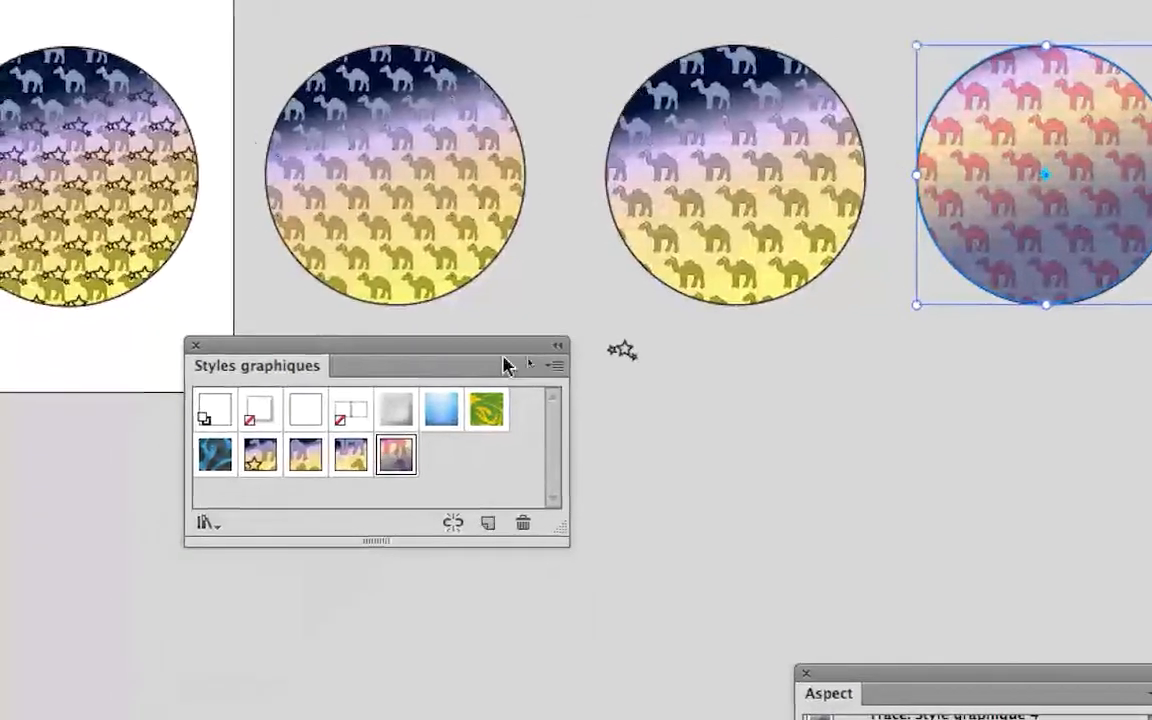
{"action": "left_click_drag", "start_coordinate": [566, 362], "coordinate": [638, 367]}
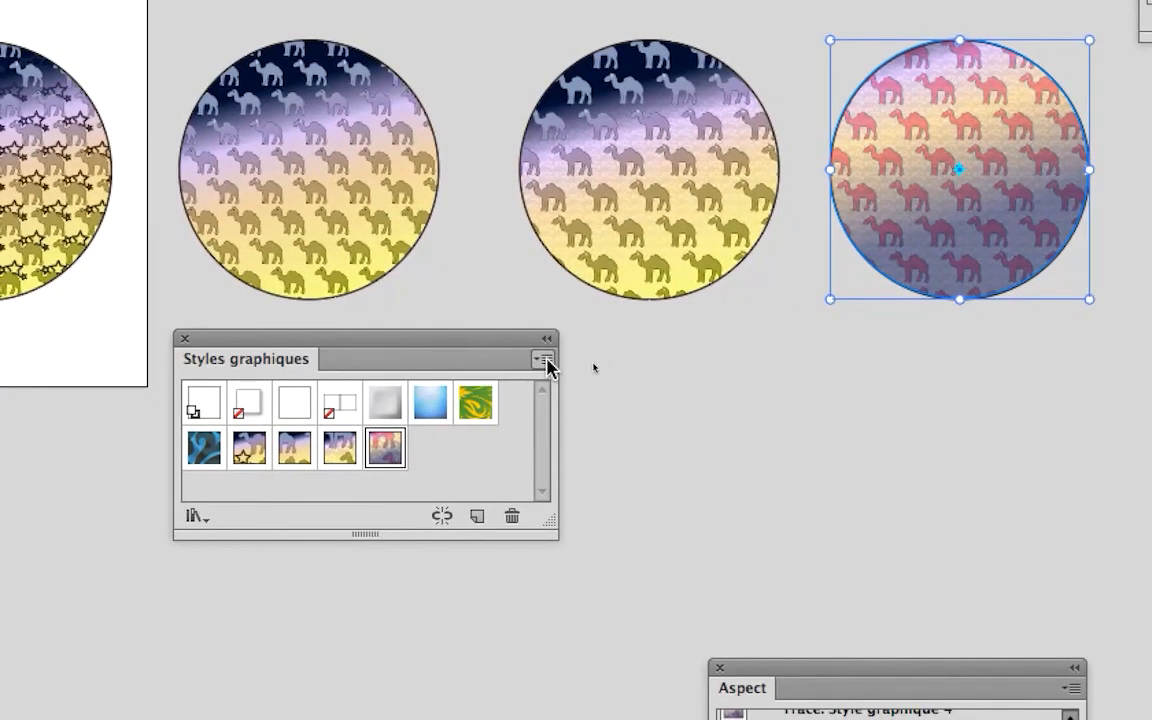
Step: Save the graphic styles as a library named "styles graphiques chameau et étoiles.ai" in the Illustrator mardi folder
{"action": "left_click", "coordinate": [588, 375]}
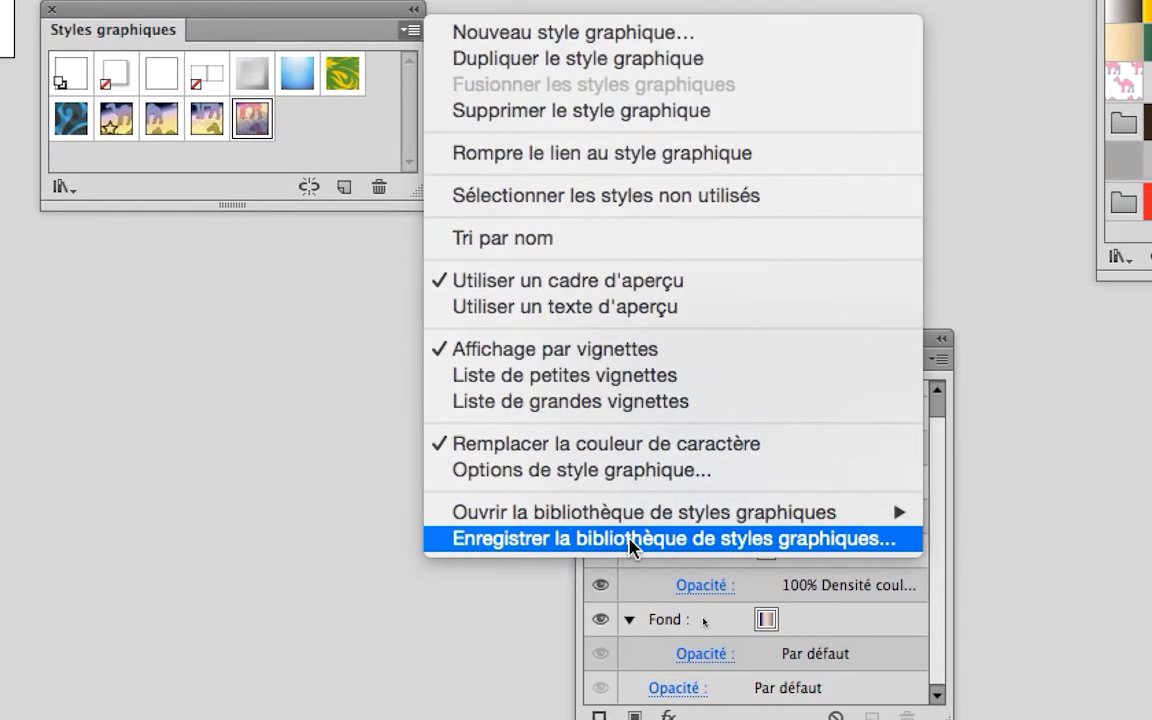
{"action": "left_click", "coordinate": [648, 546]}
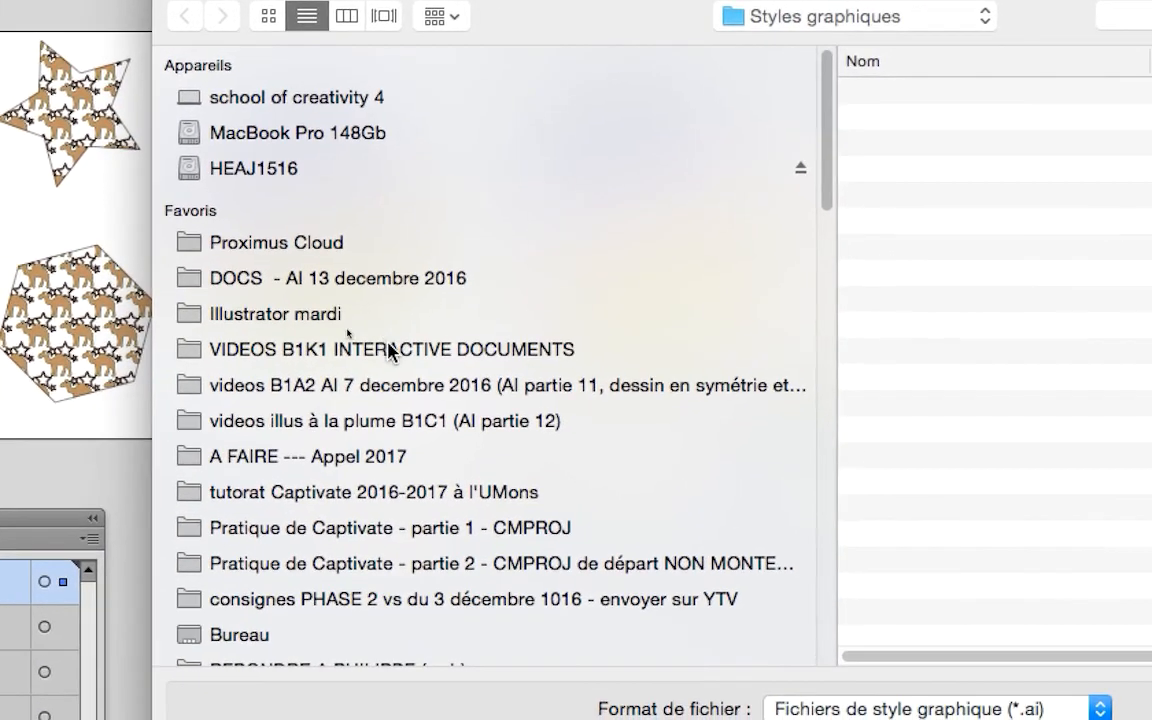
{"action": "left_click", "coordinate": [385, 317]}
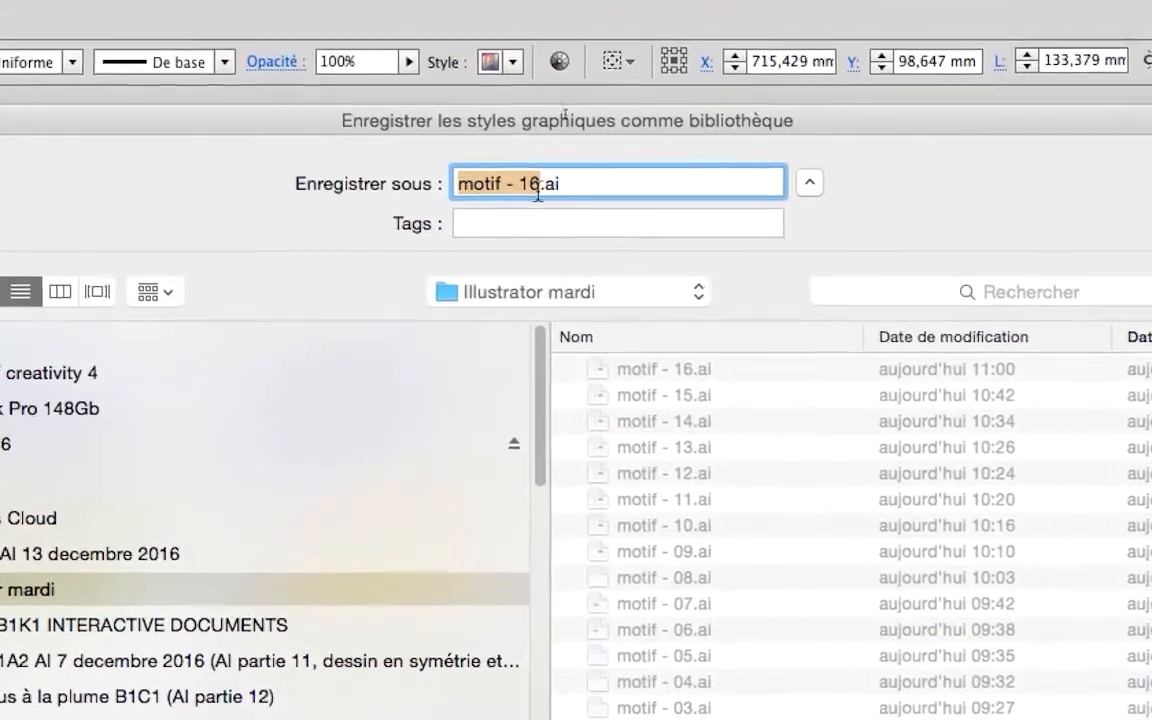
{"action": "left_click", "coordinate": [525, 155]}
{"action": "left_click_drag", "start_coordinate": [538, 192], "coordinate": [433, 196]}
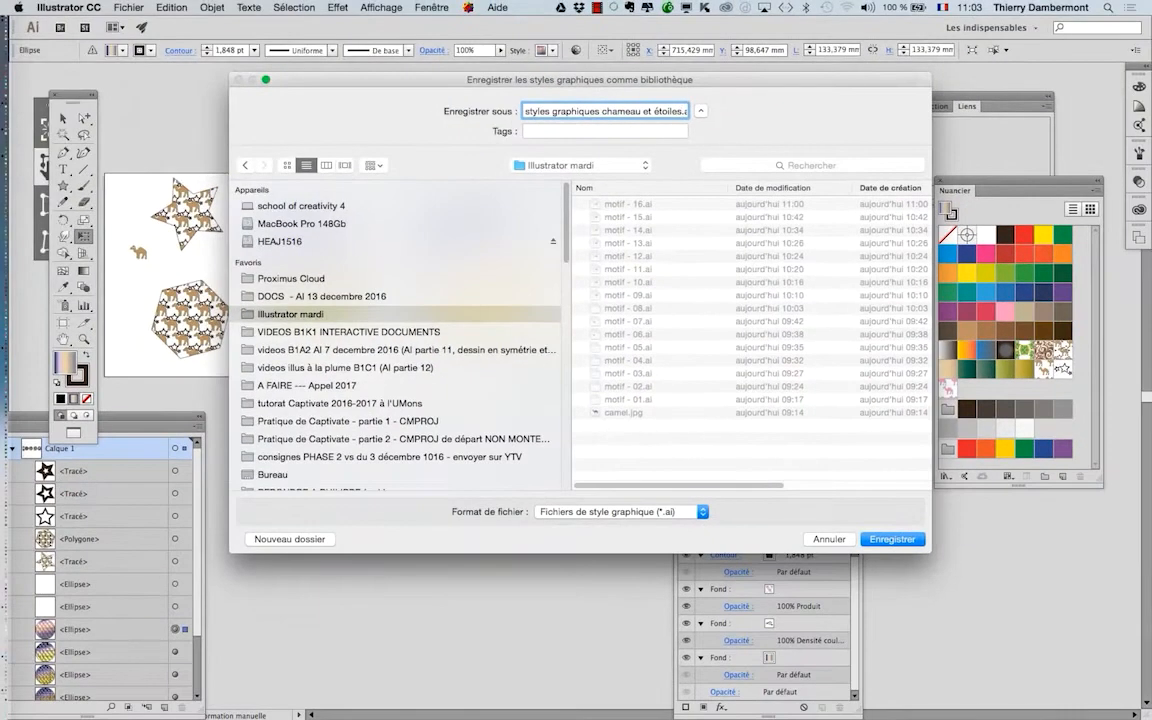
{"action": "key", "text": "Return"}
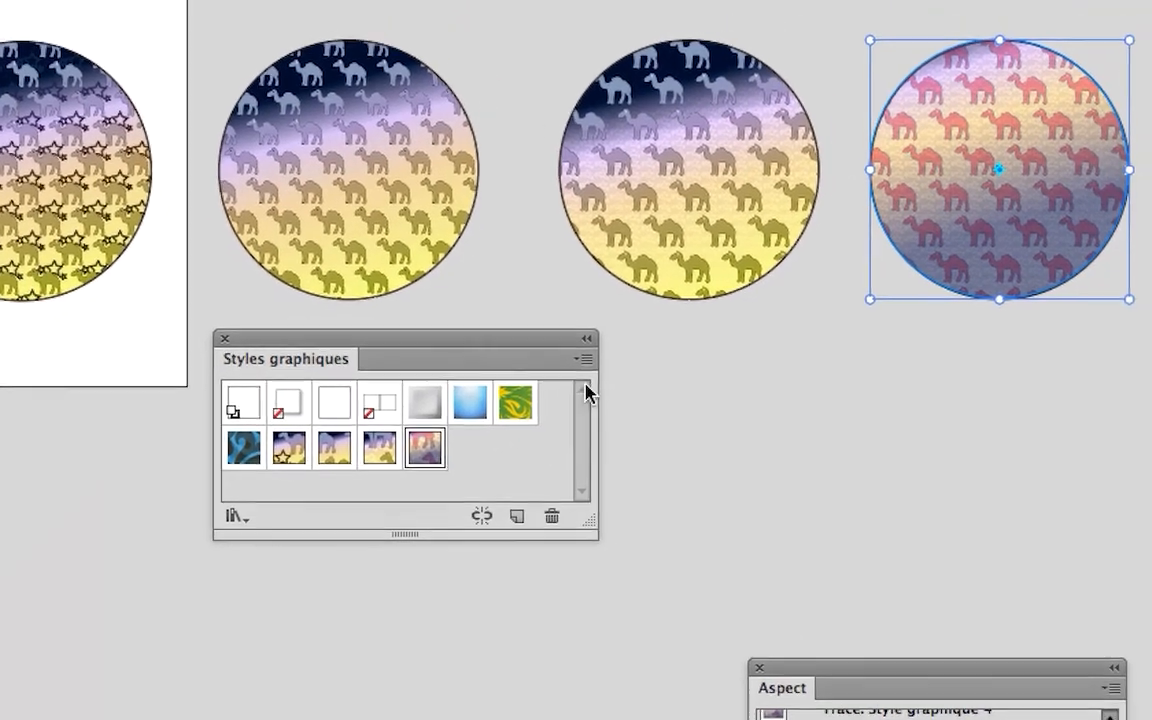
{"action": "left_click", "coordinate": [588, 372]}
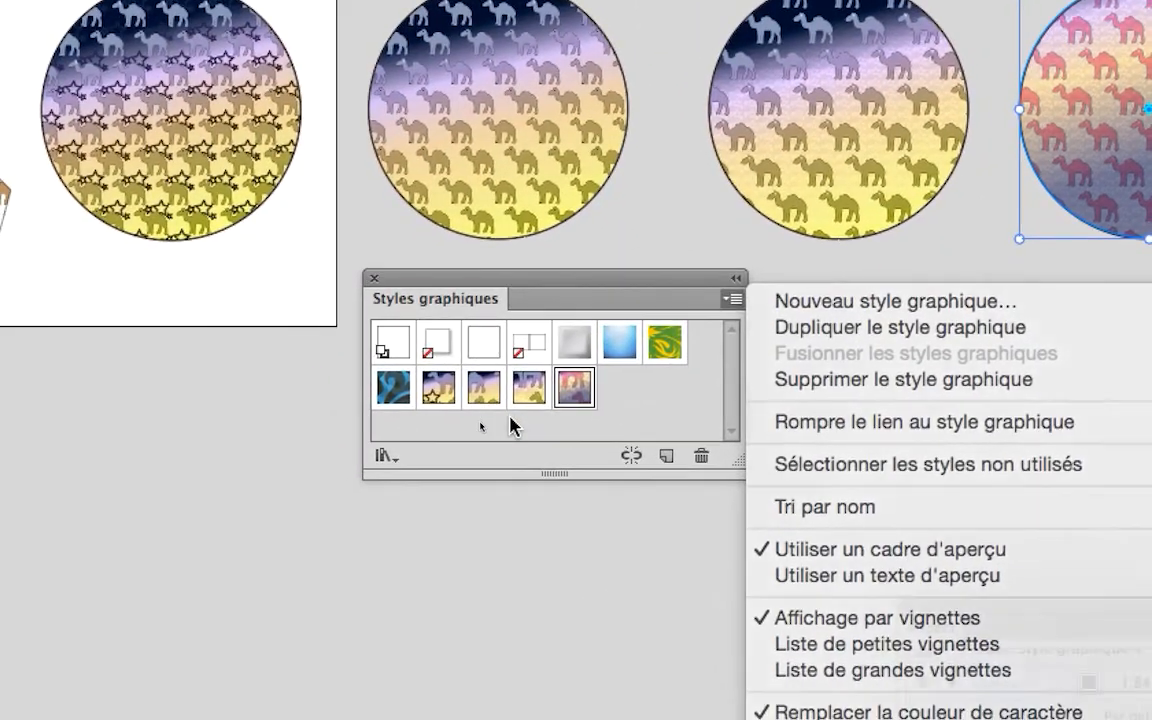
{"action": "left_click", "coordinate": [301, 155]}
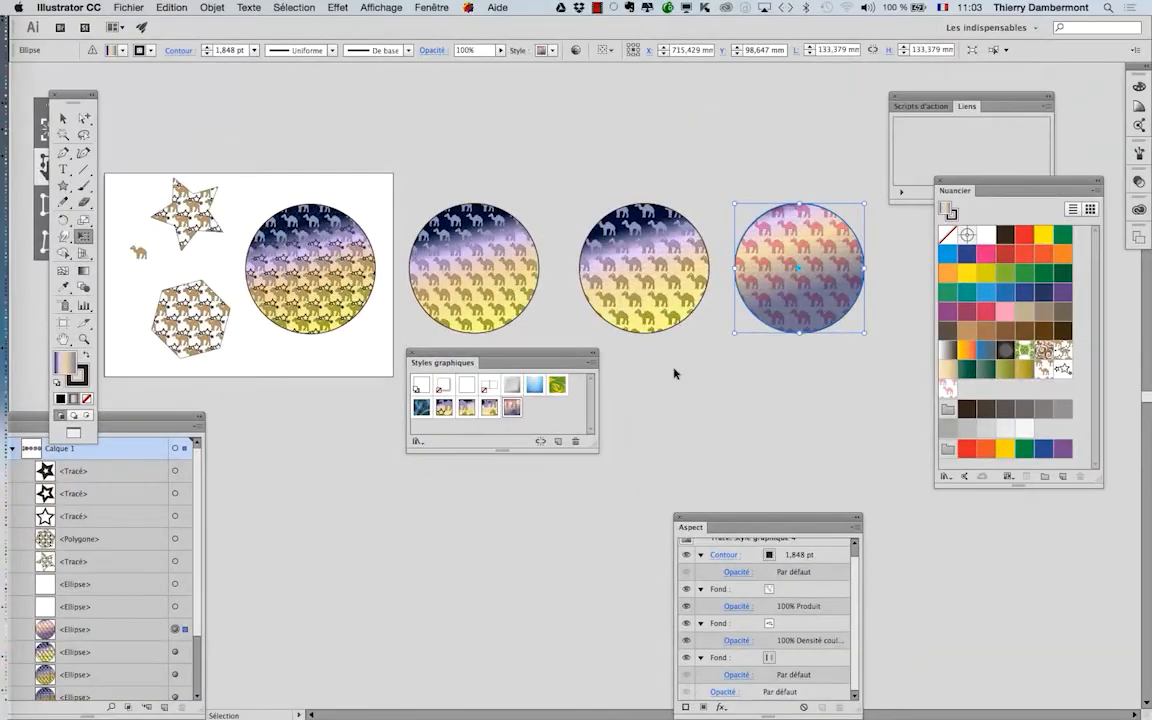
Step: Switch to Finder, check the saved style library file in the Illustrator mardi folder, and return to Illustrator
{"action": "key", "text": "super+Tab"}
{"action": "key", "text": "super+Tab"}
{"action": "left_click", "coordinate": [90, 8]}
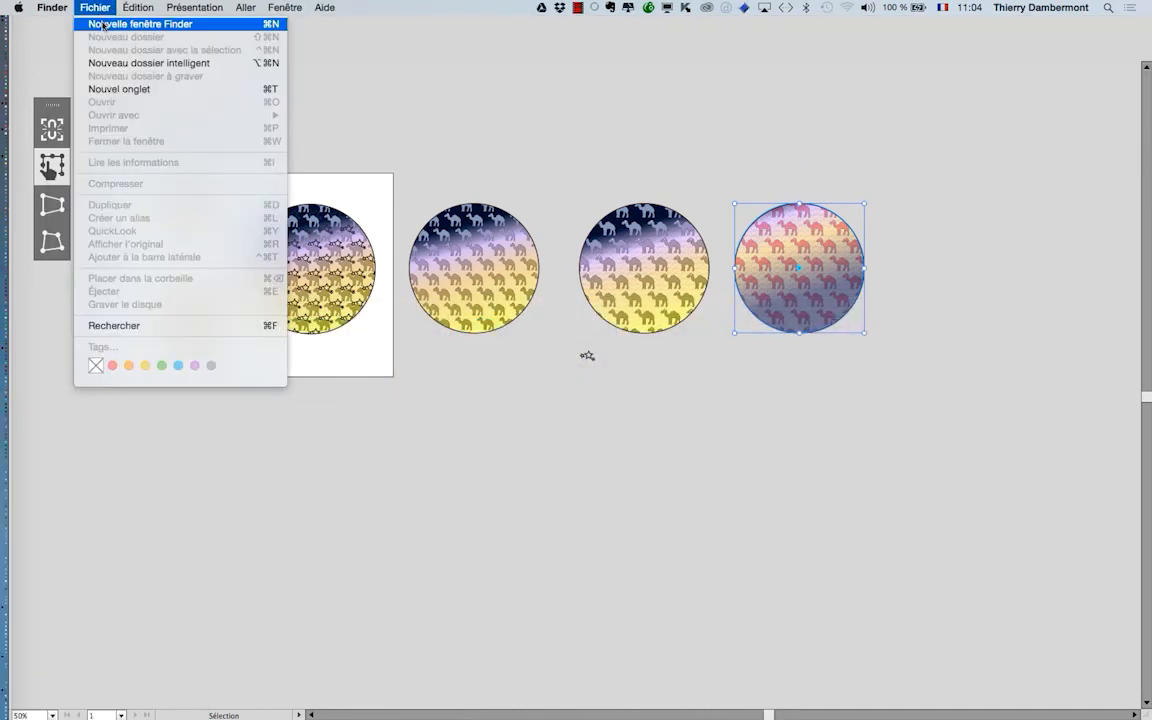
{"action": "left_click", "coordinate": [391, 173]}
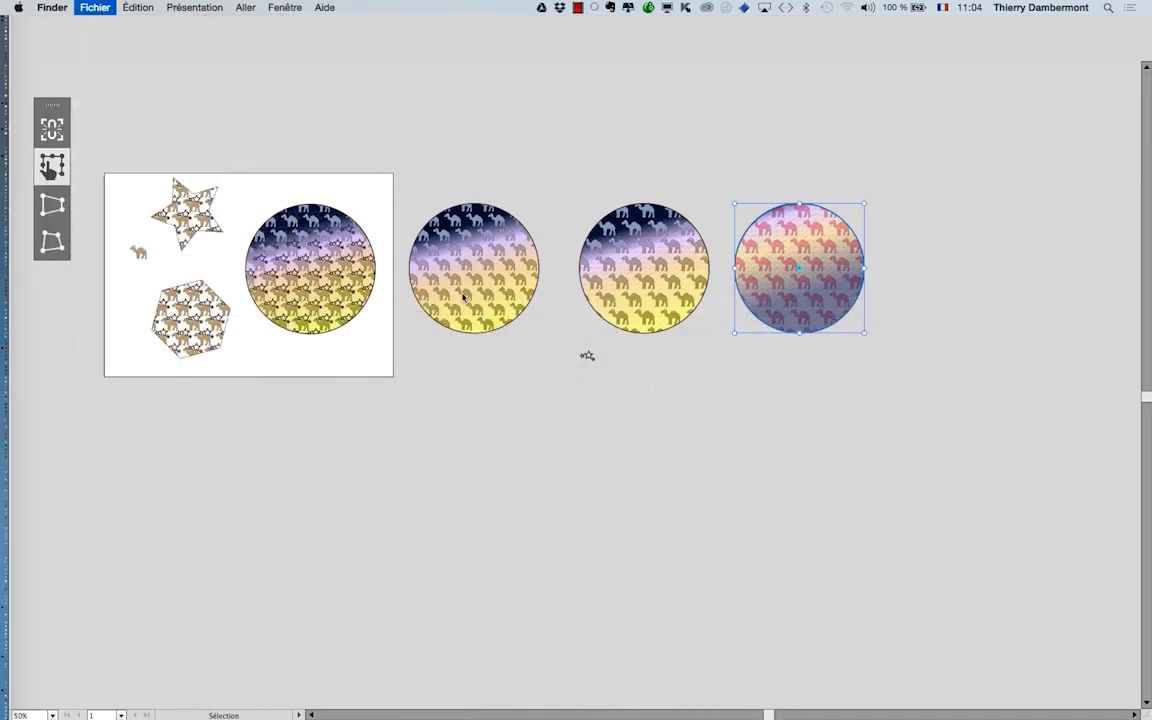
{"action": "key", "text": "super+n"}
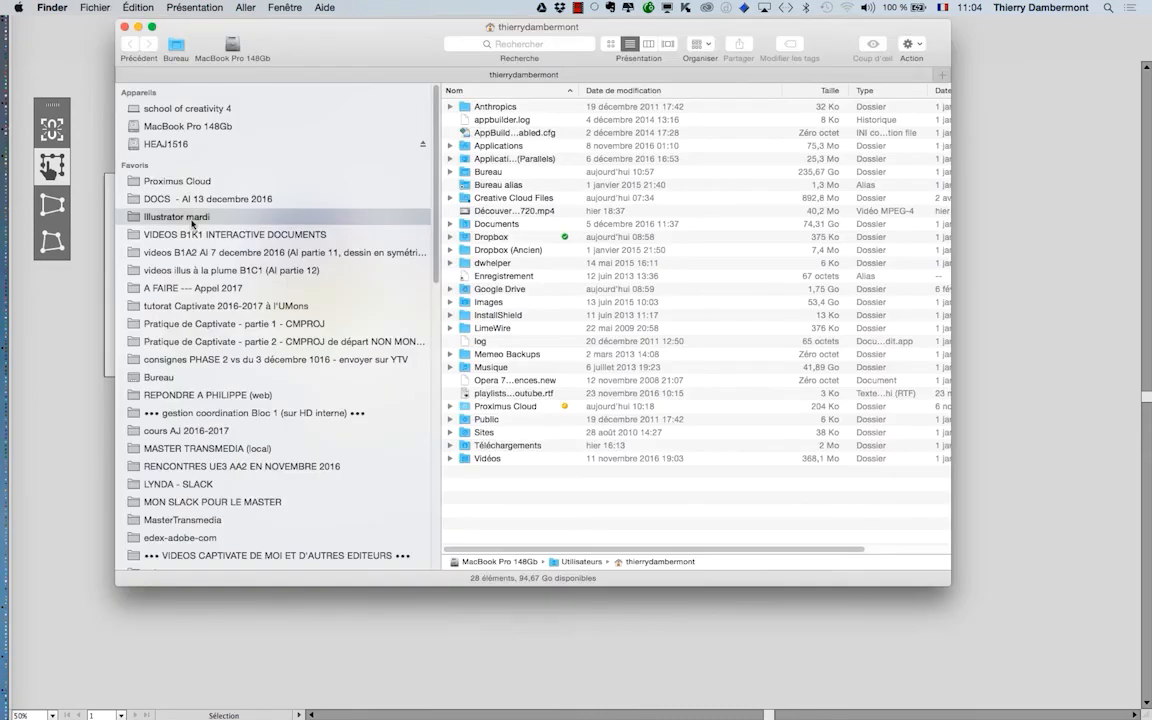
{"action": "left_click", "coordinate": [629, 44]}
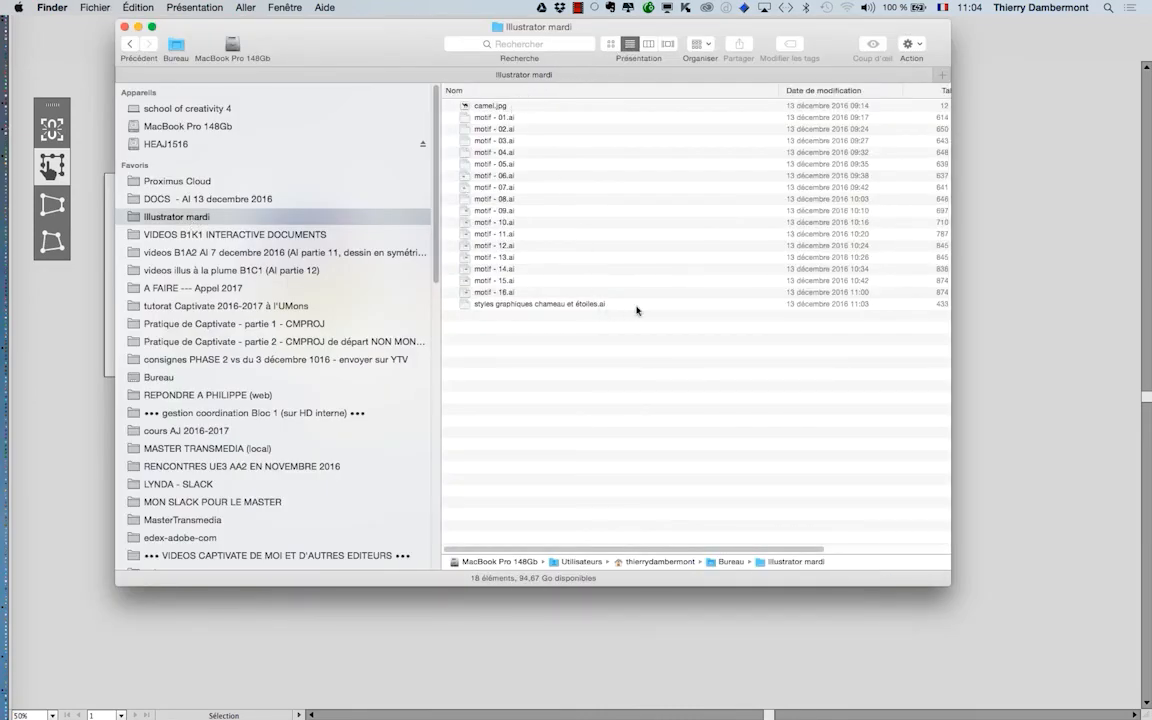
{"action": "double_click", "coordinate": [778, 89]}
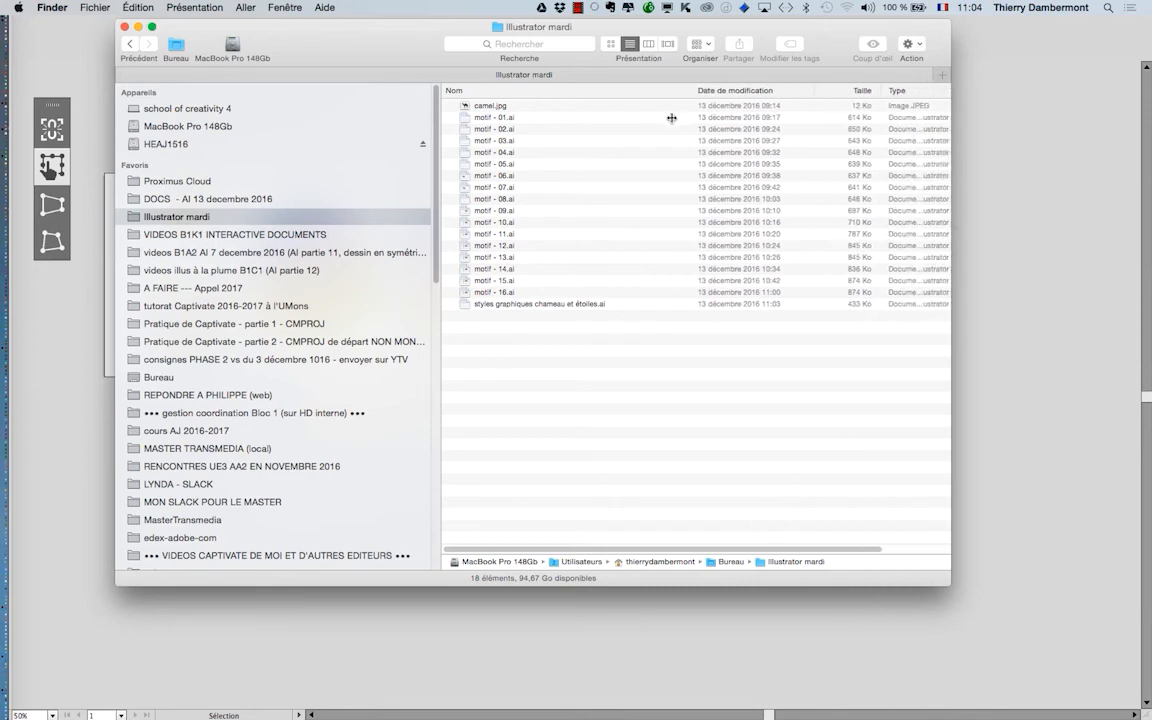
{"action": "left_click", "coordinate": [674, 304]}
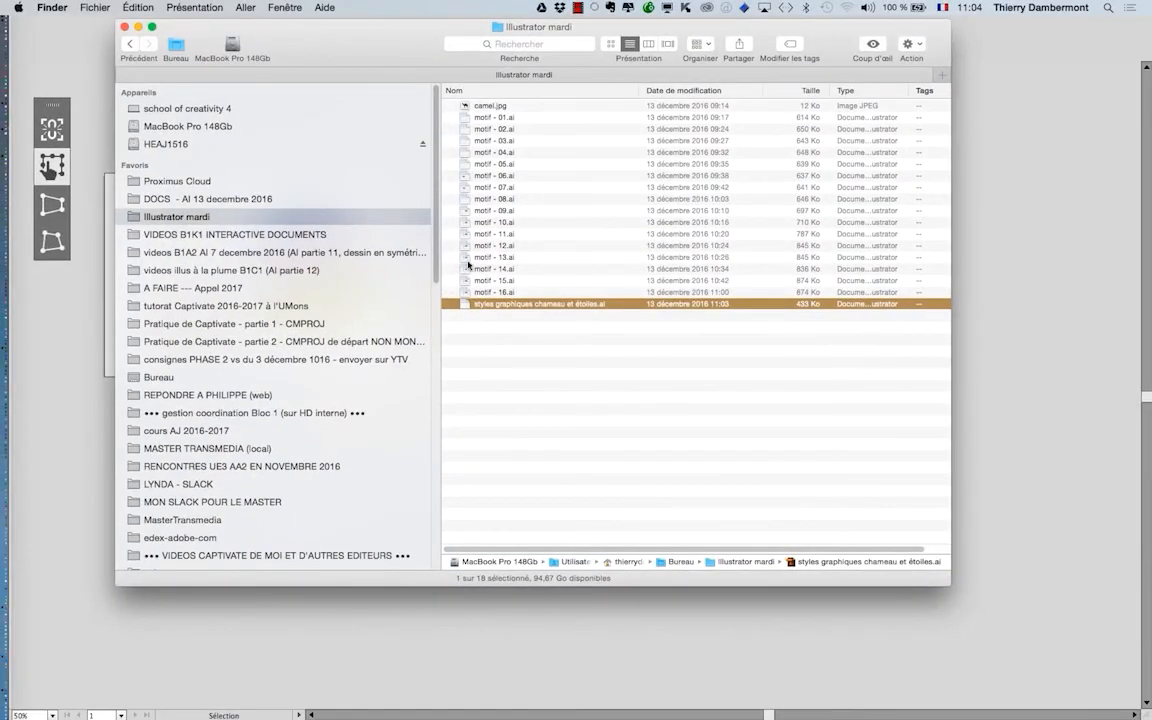
{"action": "left_click", "coordinate": [139, 28]}
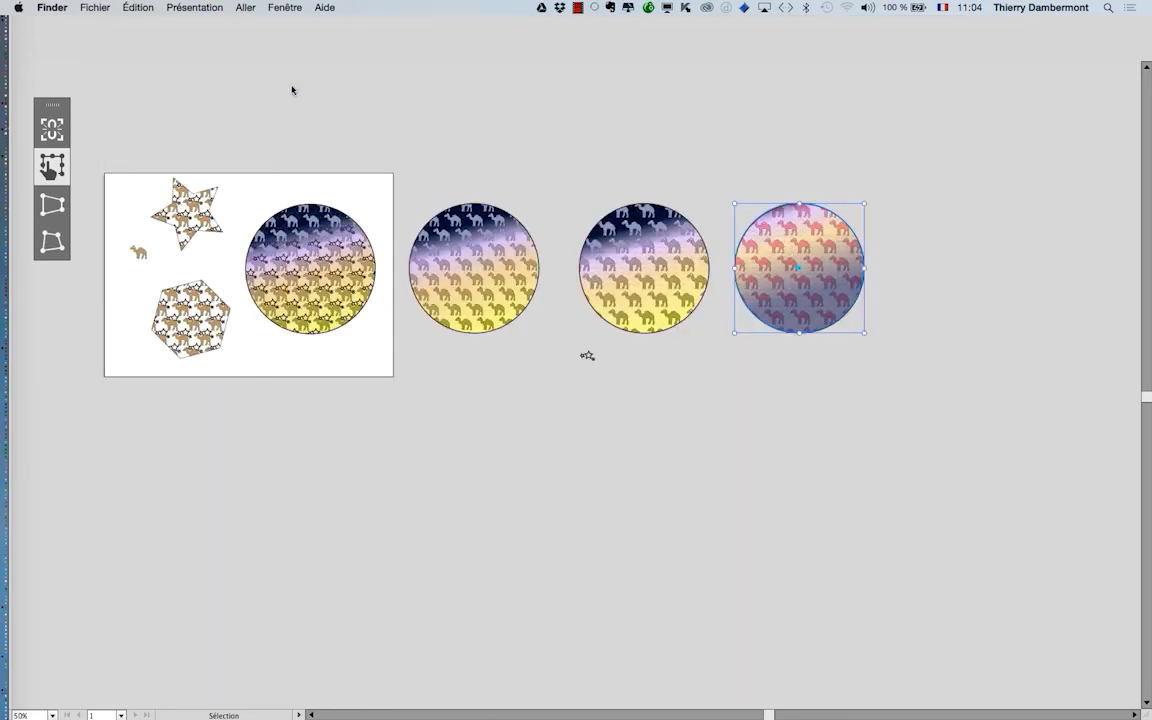
{"action": "left_click", "coordinate": [287, 95]}
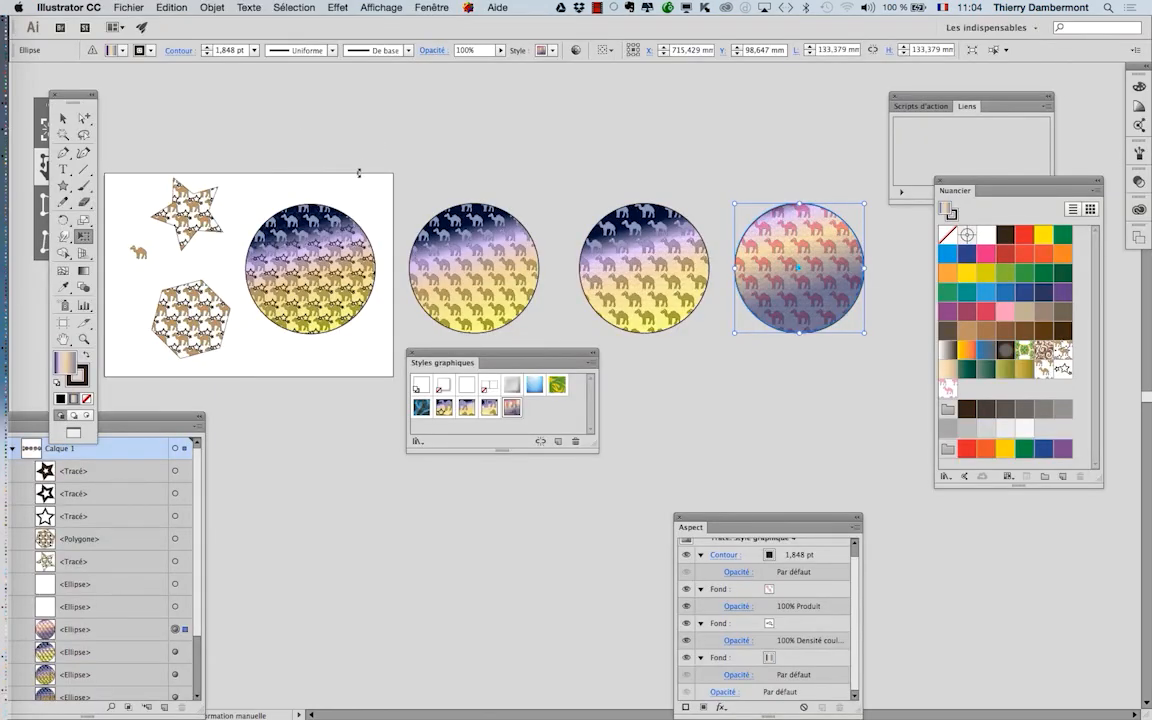
Step: Compare the graphic styles available in the Sans titre - 2 and motif - 16.ai documents by alternating between them
{"action": "left_click", "coordinate": [432, 8]}
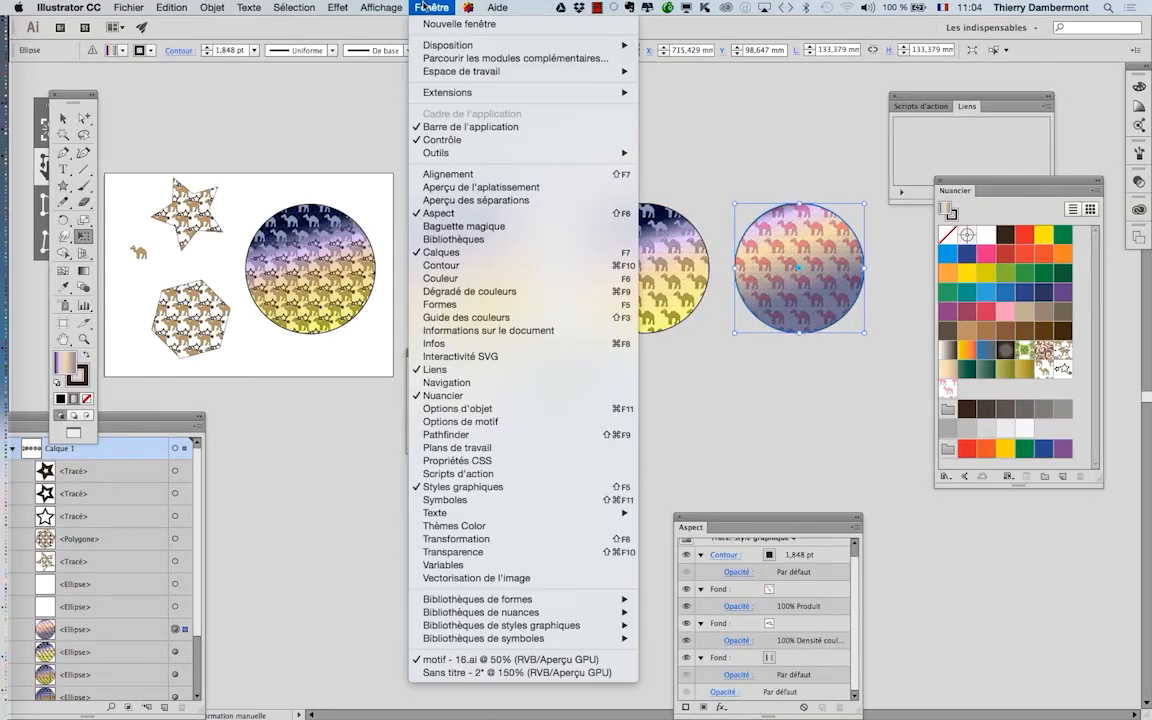
{"action": "left_click", "coordinate": [521, 673]}
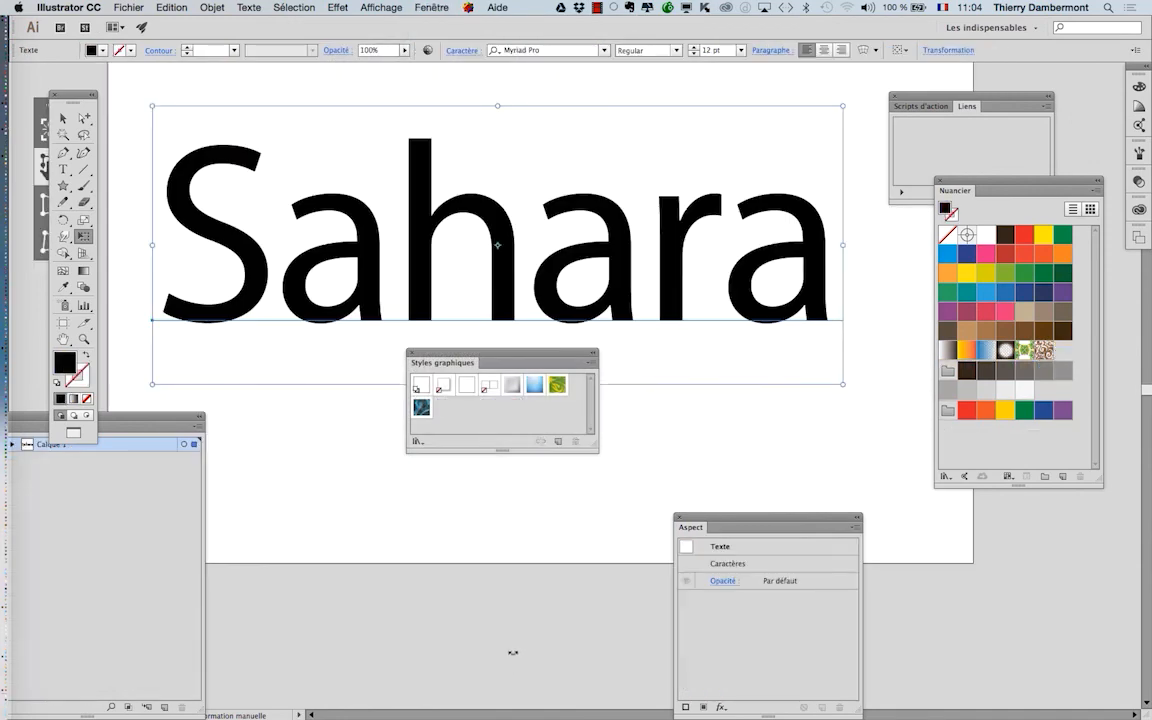
{"action": "left_click", "coordinate": [430, 7]}
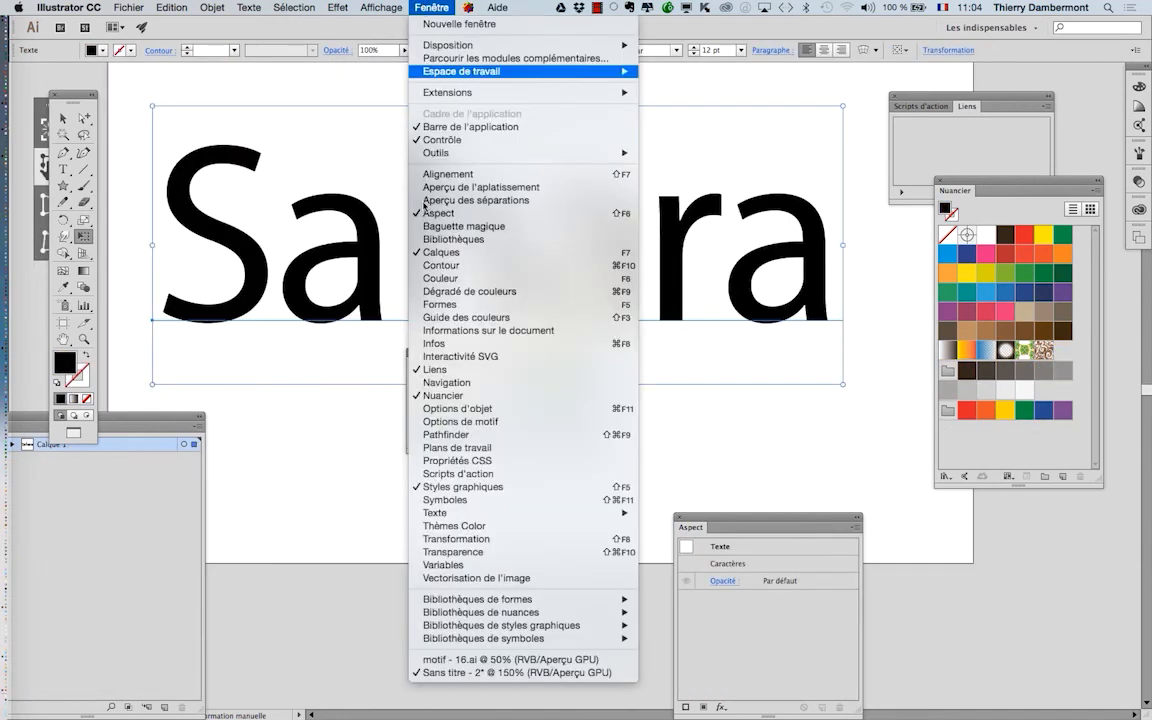
{"action": "left_click", "coordinate": [481, 659]}
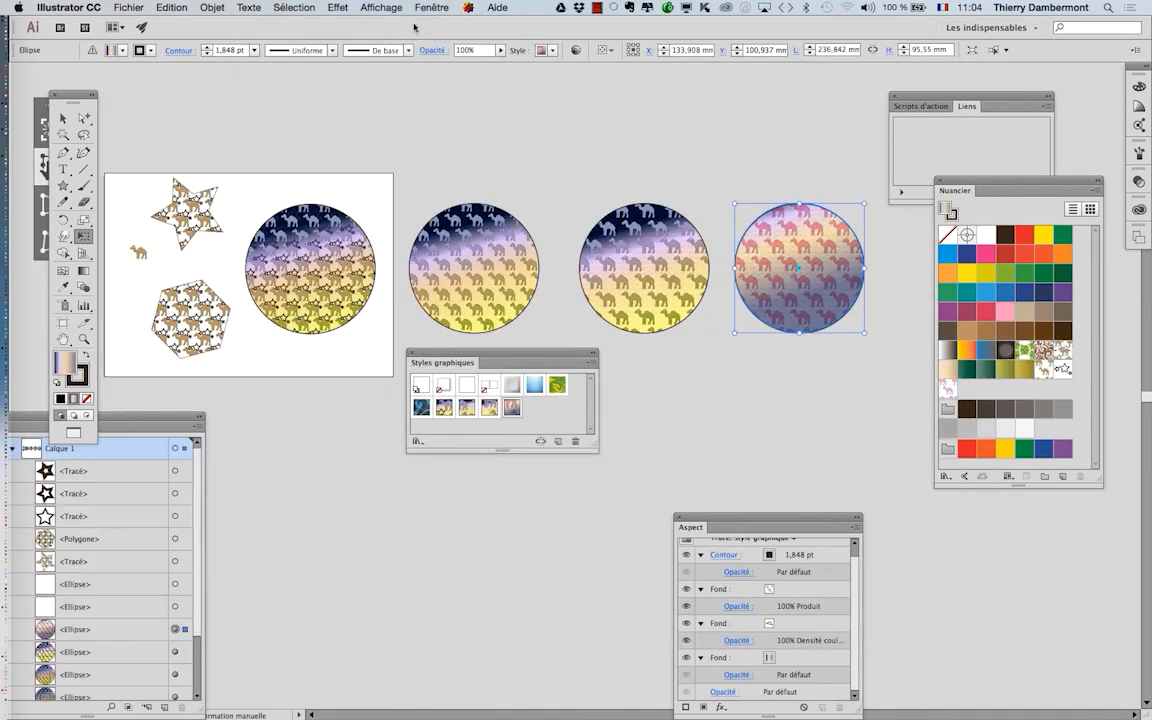
{"action": "left_click", "coordinate": [431, 8]}
{"action": "left_click", "coordinate": [475, 680]}
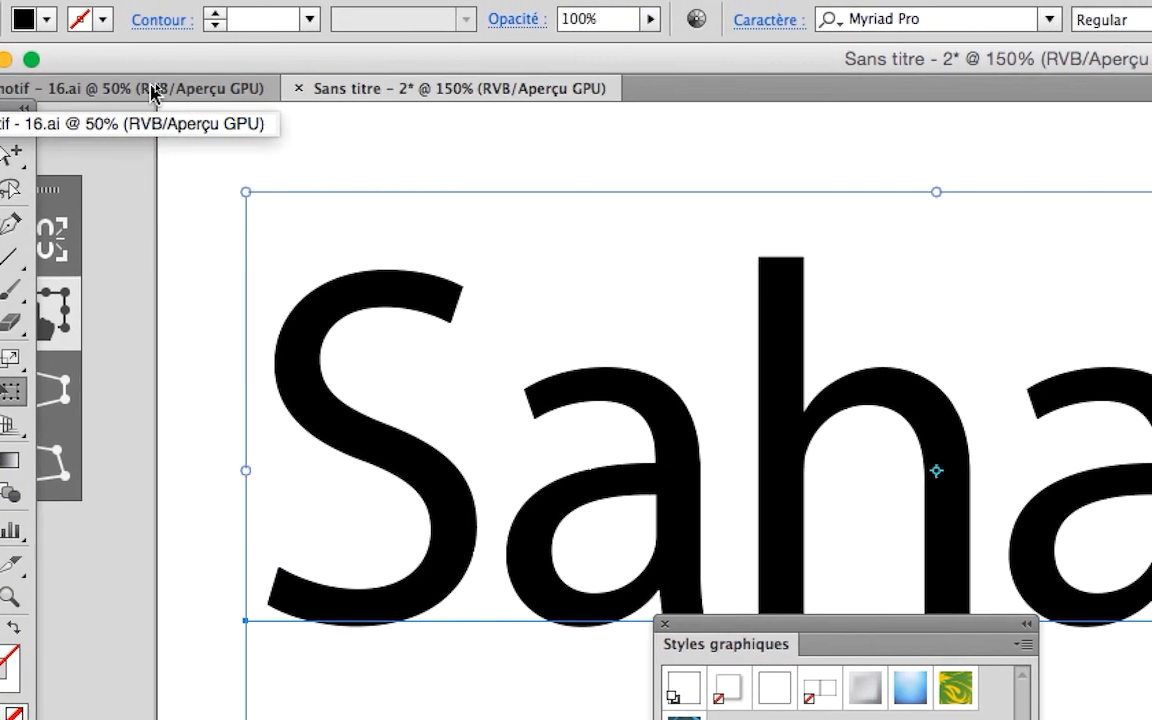
{"action": "left_click", "coordinate": [150, 95]}
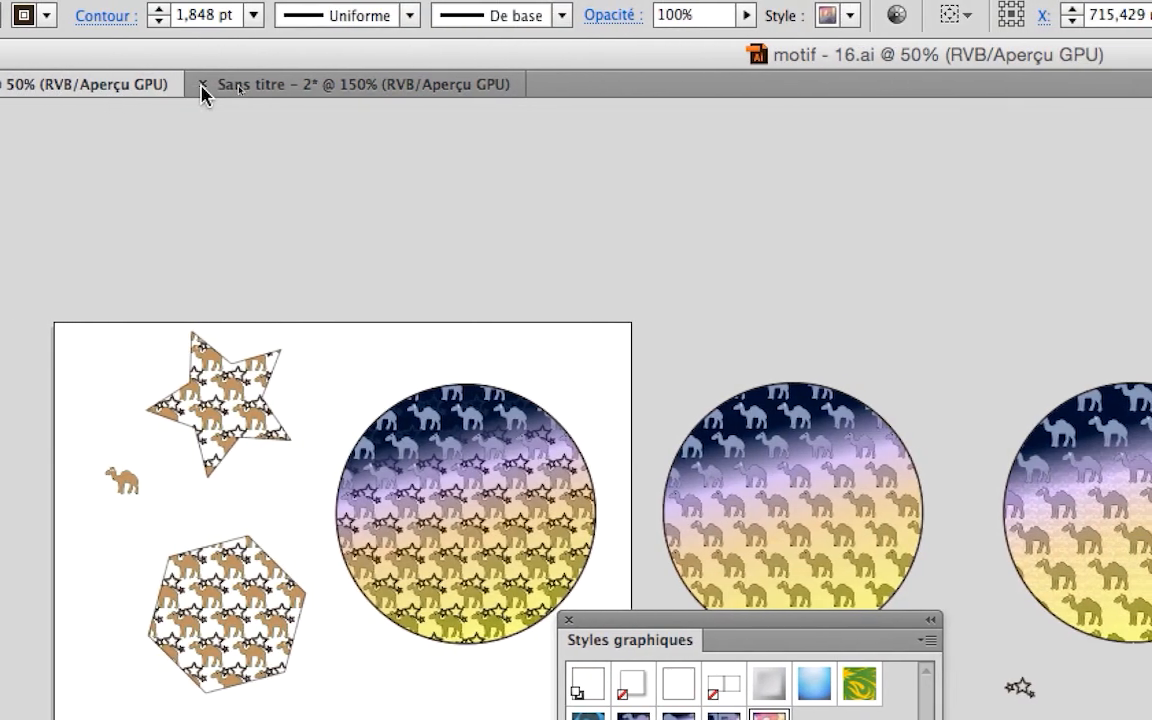
{"action": "left_click", "coordinate": [340, 94]}
{"action": "left_click", "coordinate": [153, 95]}
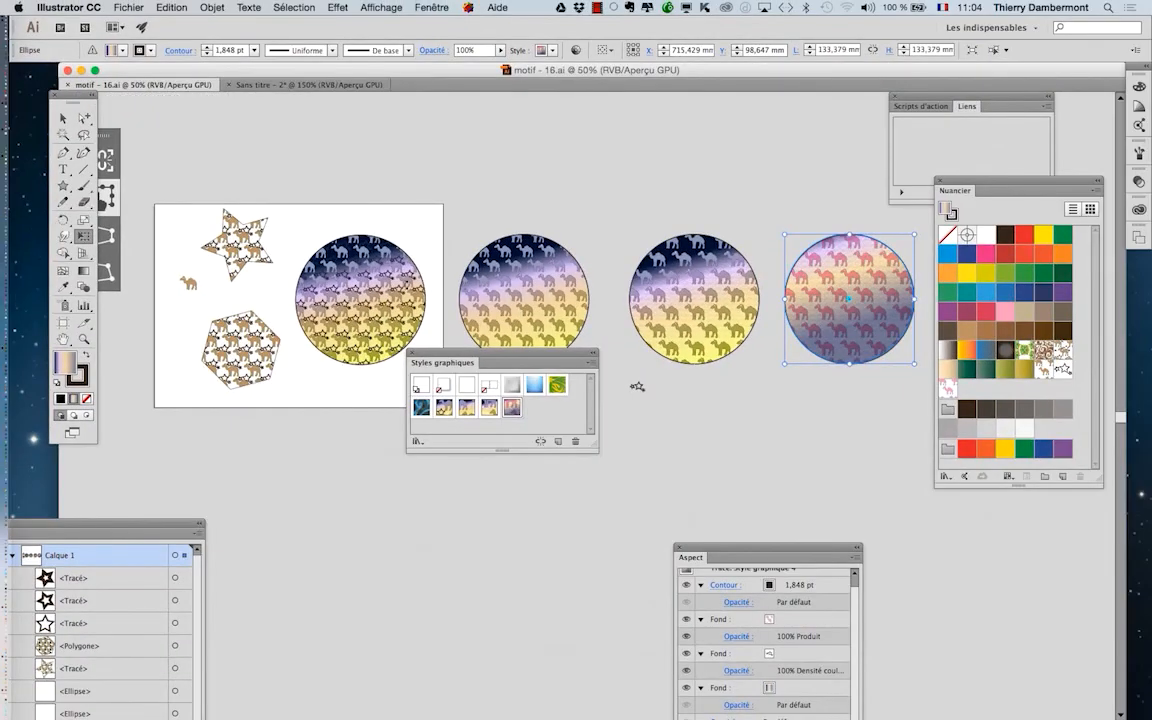
Step: In the Sans titre - 2 document, open the graphic style library "styles graphiques chameau et étoiles.ai" from the Illustrator mardi folder
{"action": "left_click", "coordinate": [336, 93]}
{"action": "left_click_drag", "start_coordinate": [473, 362], "coordinate": [448, 127]}
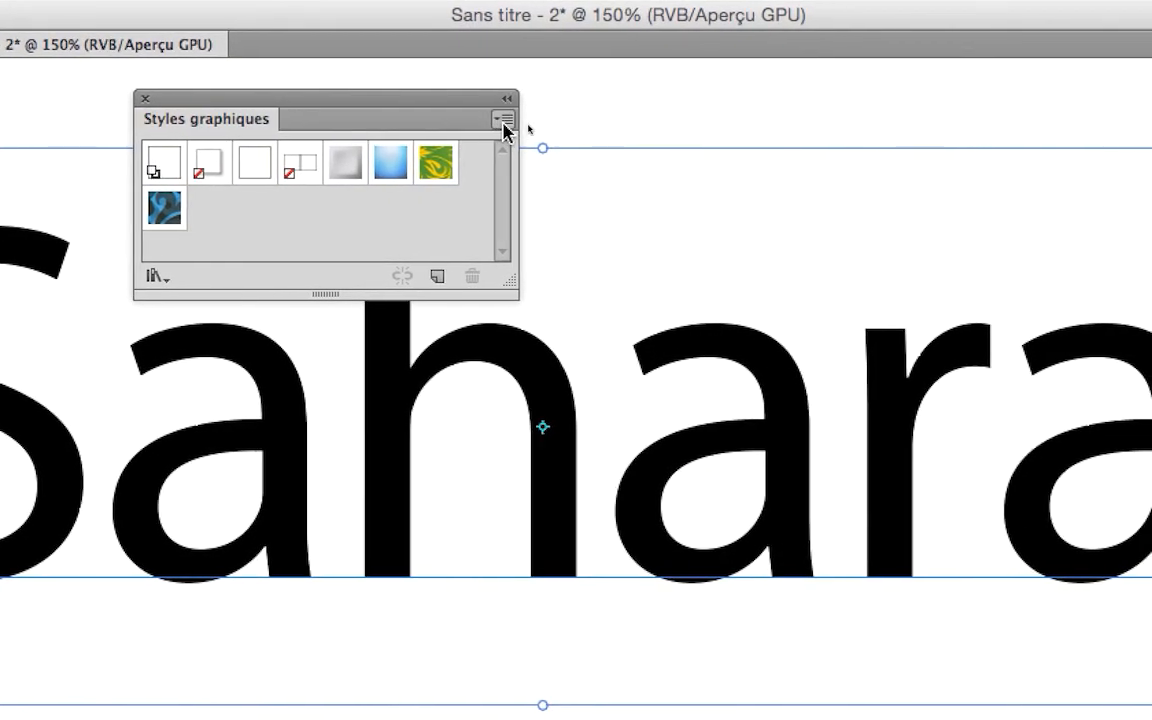
{"action": "left_click", "coordinate": [541, 123]}
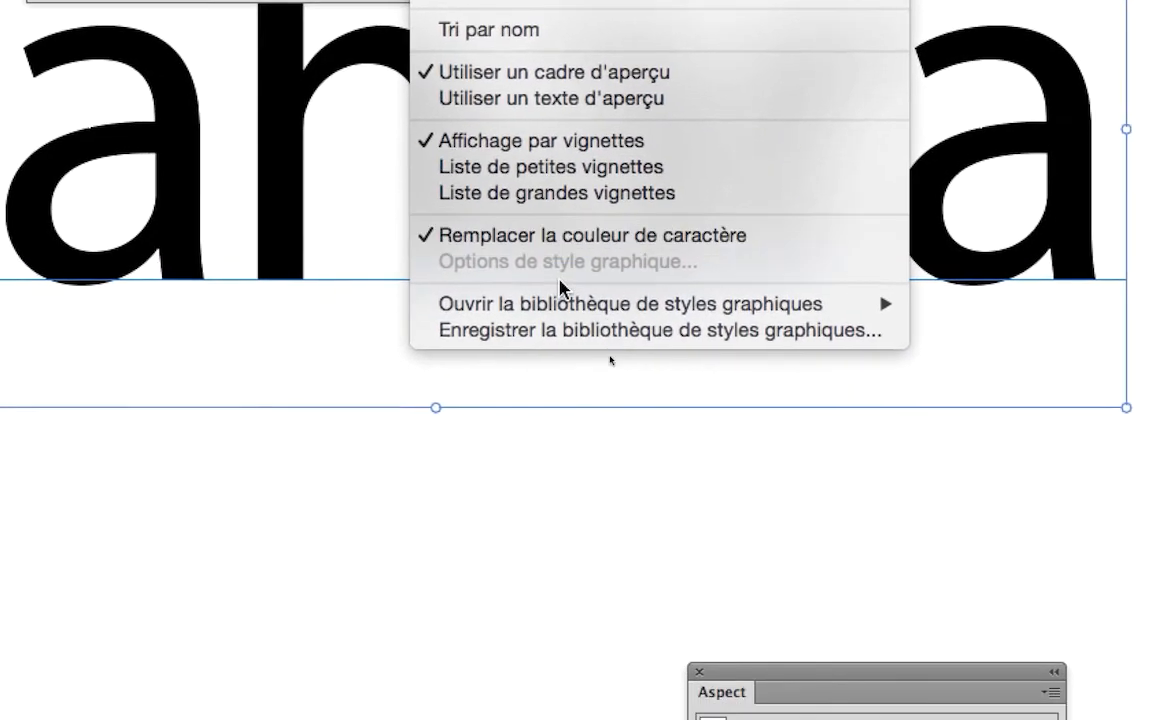
{"action": "mouse_move", "coordinate": [618, 448]}
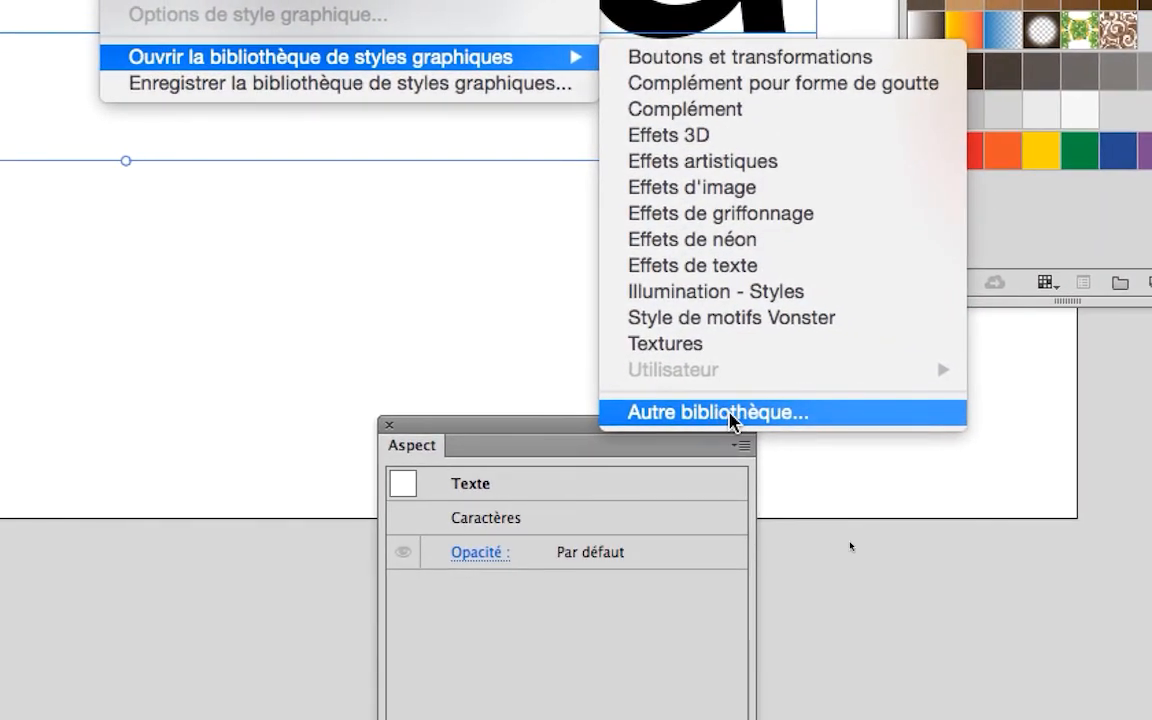
{"action": "left_click", "coordinate": [731, 420]}
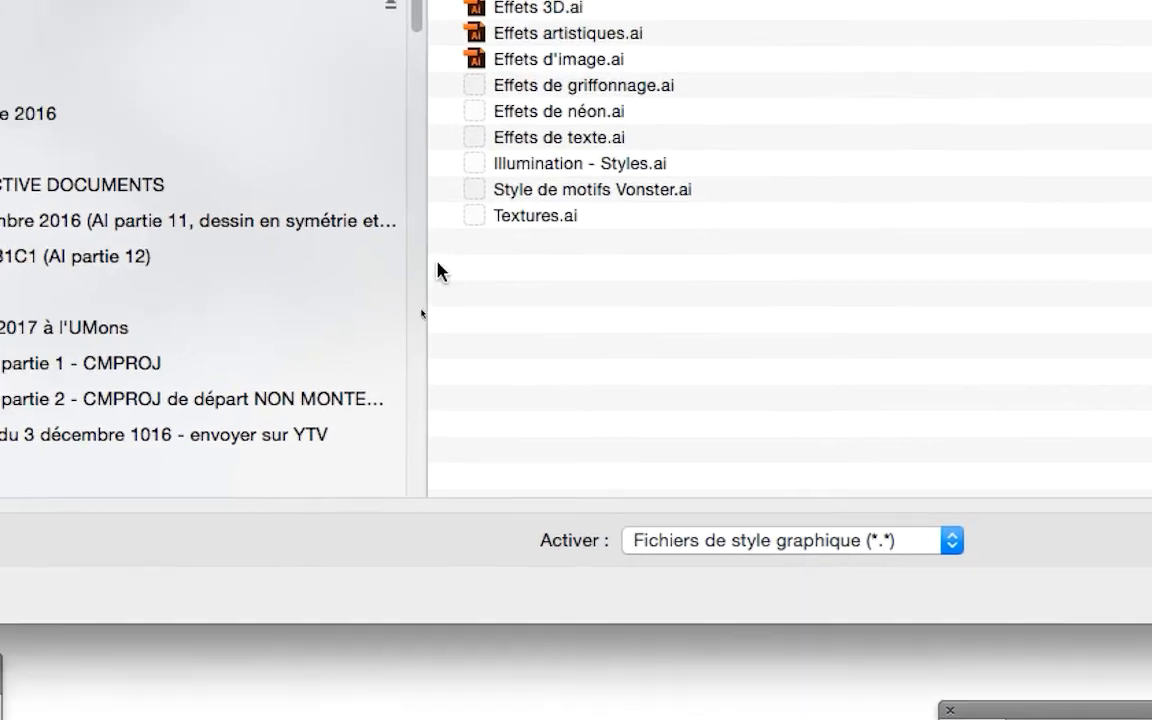
{"action": "left_click", "coordinate": [258, 228]}
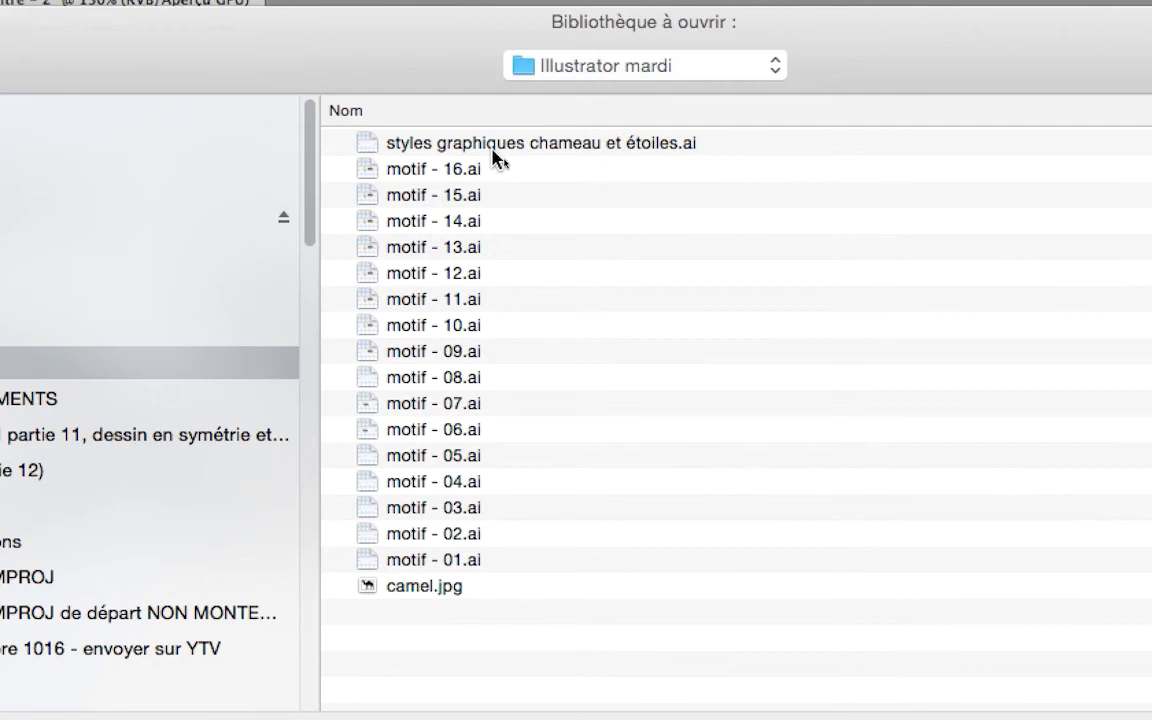
{"action": "left_click", "coordinate": [953, 17]}
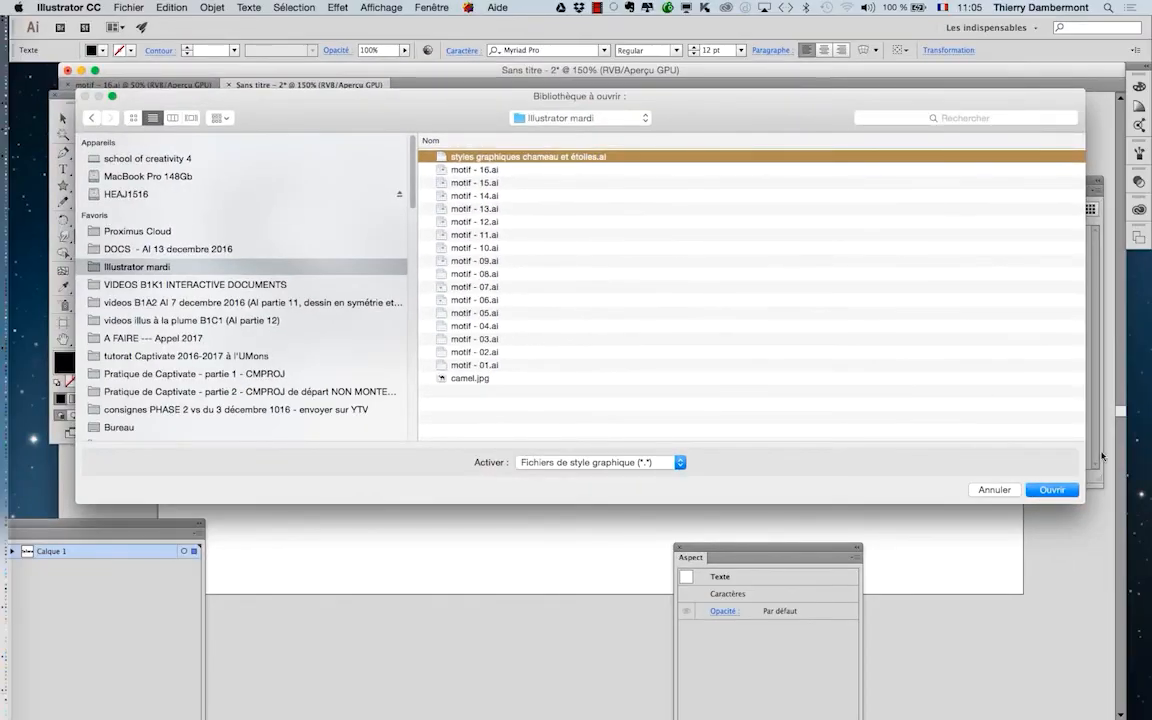
{"action": "left_click", "coordinate": [1067, 492]}
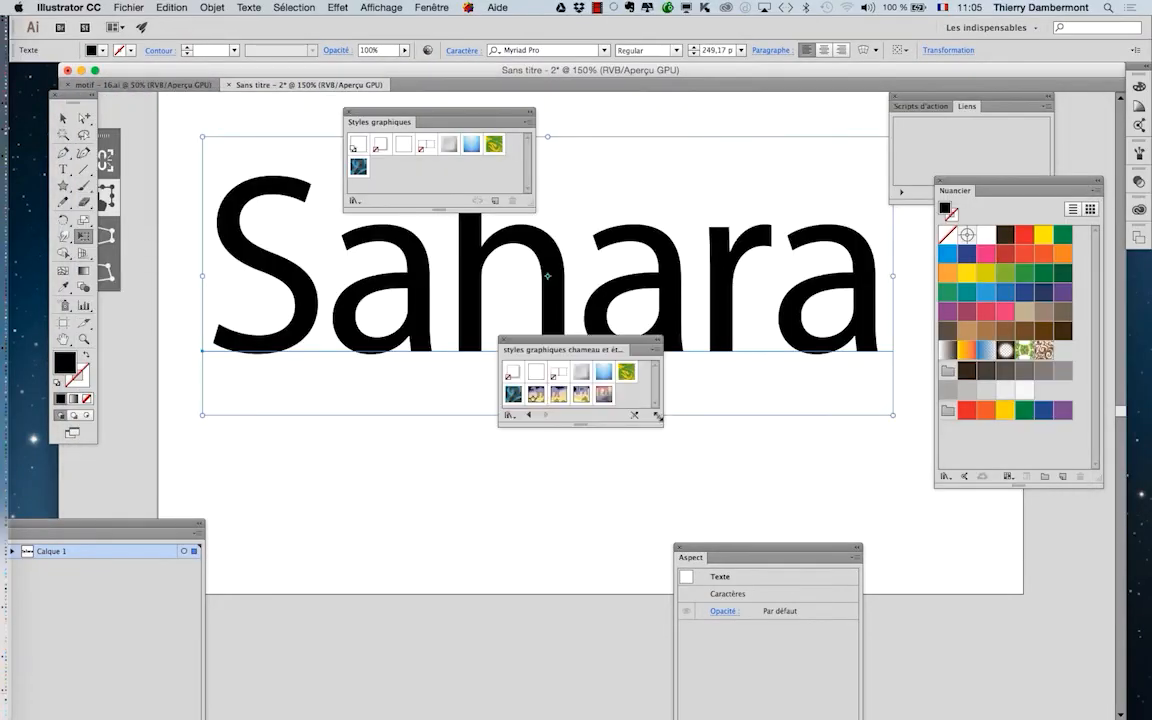
Step: Enlarge the loaded library panel, apply its first camel-and-star style to the Sahara text, and move the document's Styles graphiques panel off the text
{"action": "left_click_drag", "start_coordinate": [665, 478], "coordinate": [672, 502]}
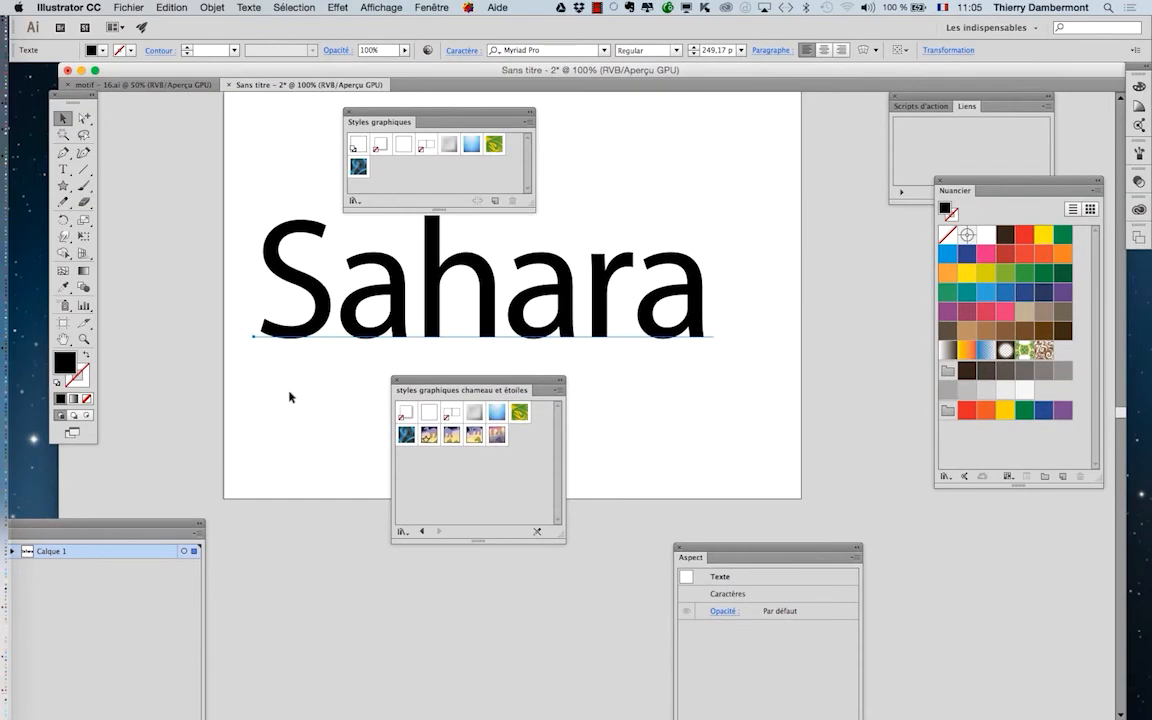
{"action": "left_click", "coordinate": [137, 300]}
{"action": "left_click", "coordinate": [282, 343]}
{"action": "left_click", "coordinate": [429, 434]}
{"action": "left_click_drag", "start_coordinate": [446, 117], "coordinate": [856, 138]}
{"action": "scroll", "coordinate": [507, 321], "scroll_direction": "up", "scroll_amount": 1}
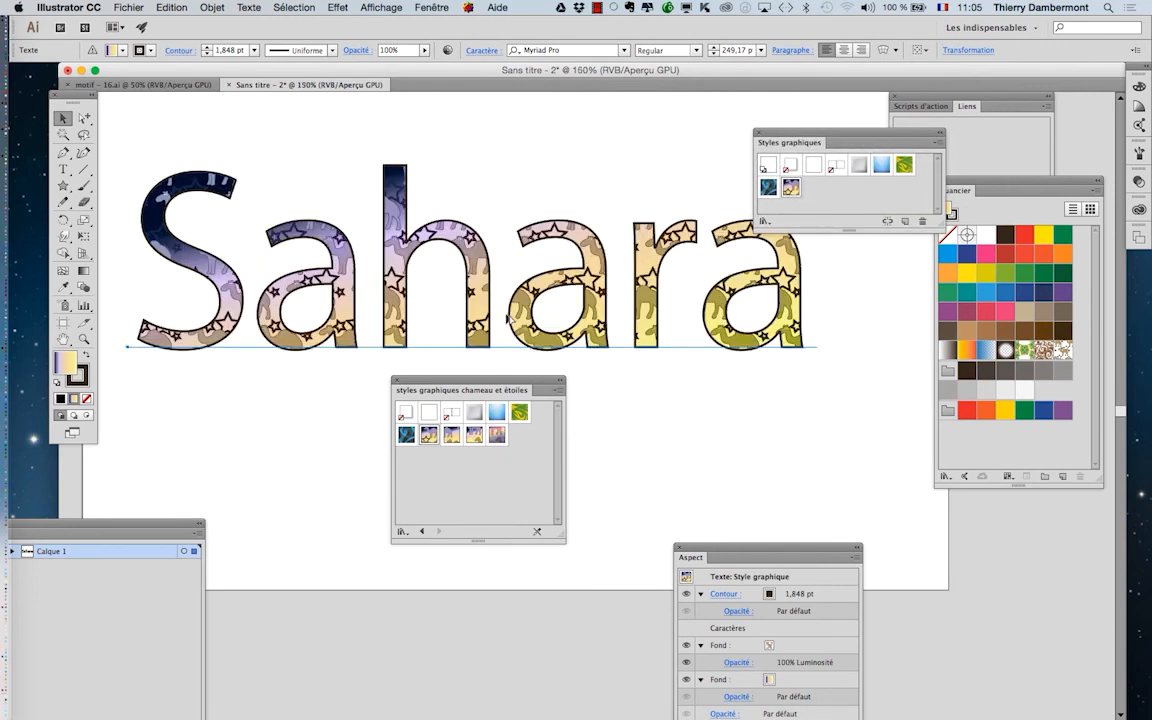
Step: Apply the library's remaining three camel styles to the Sahara text one after another, ending with the red camel style, Style graphique 4
{"action": "left_click", "coordinate": [471, 440]}
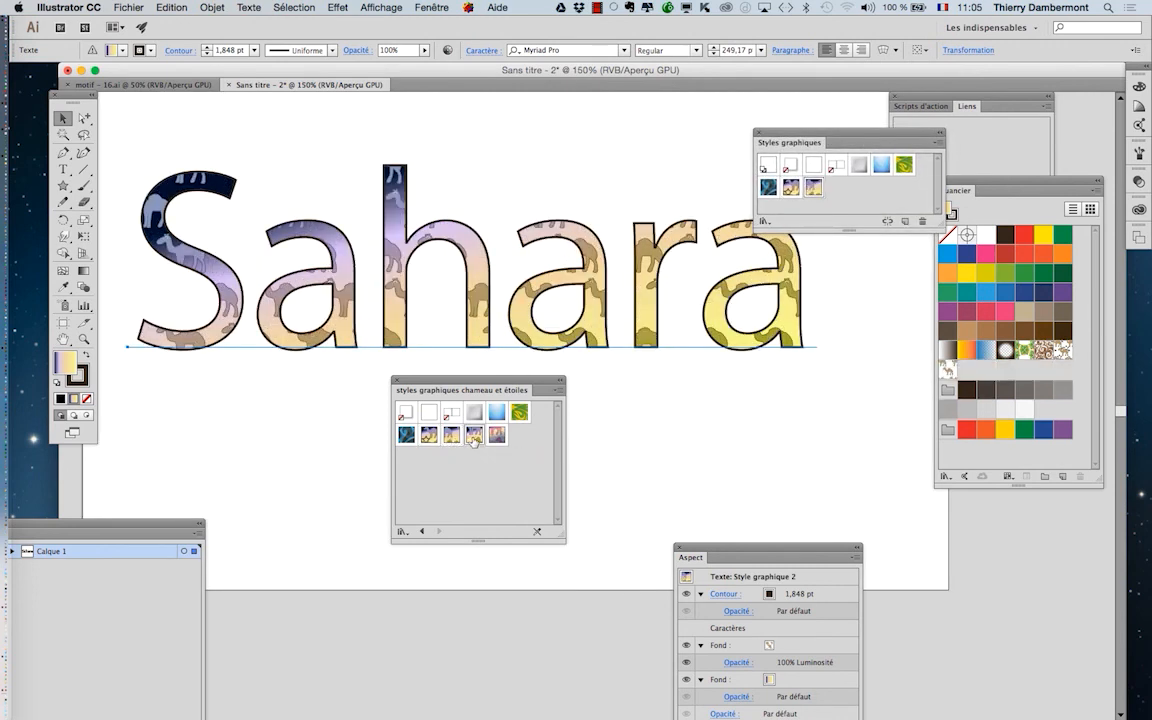
{"action": "left_click", "coordinate": [474, 438], "text": "alt"}
{"action": "scroll", "coordinate": [480, 333], "scroll_direction": "up", "scroll_amount": 2}
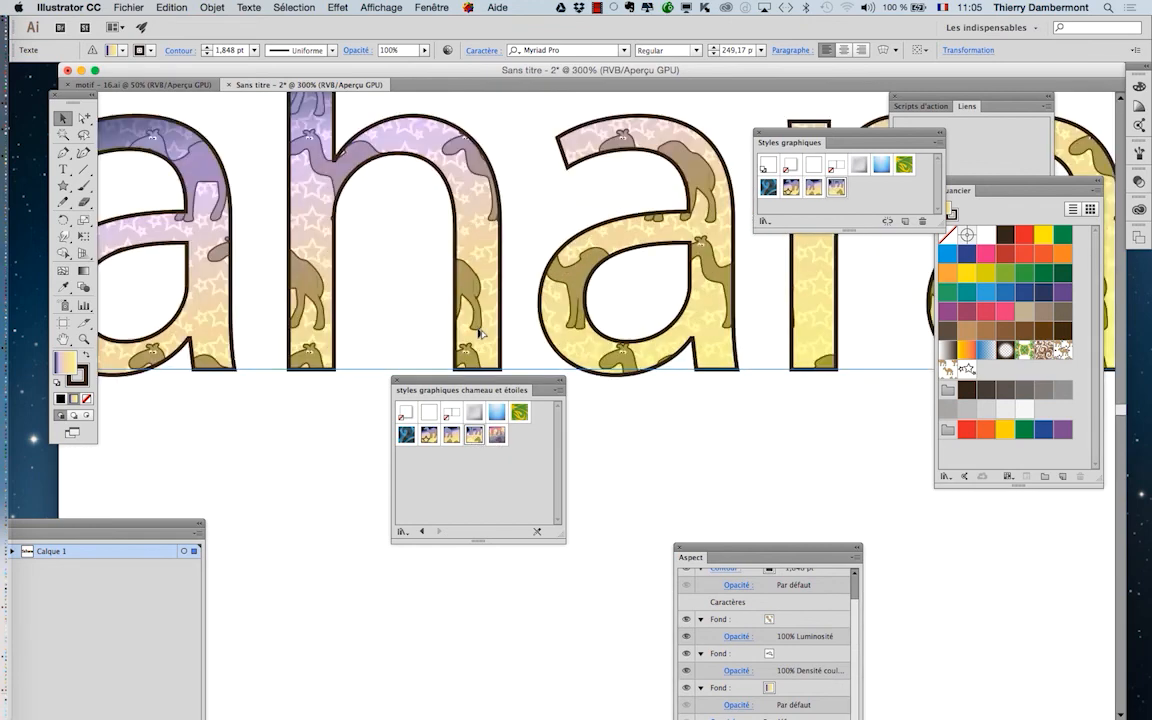
{"action": "left_click", "coordinate": [497, 436]}
{"action": "scroll", "coordinate": [519, 289], "scroll_direction": "down", "scroll_amount": 1}
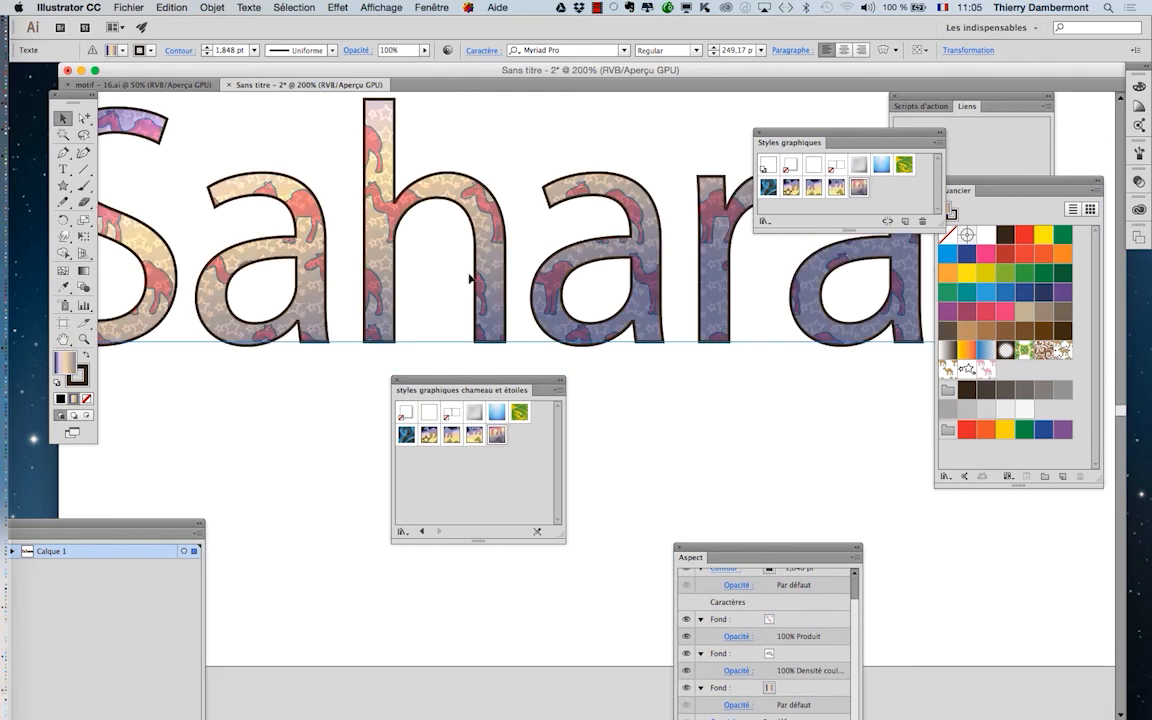
{"action": "left_click_drag", "start_coordinate": [317, 240], "coordinate": [449, 240]}
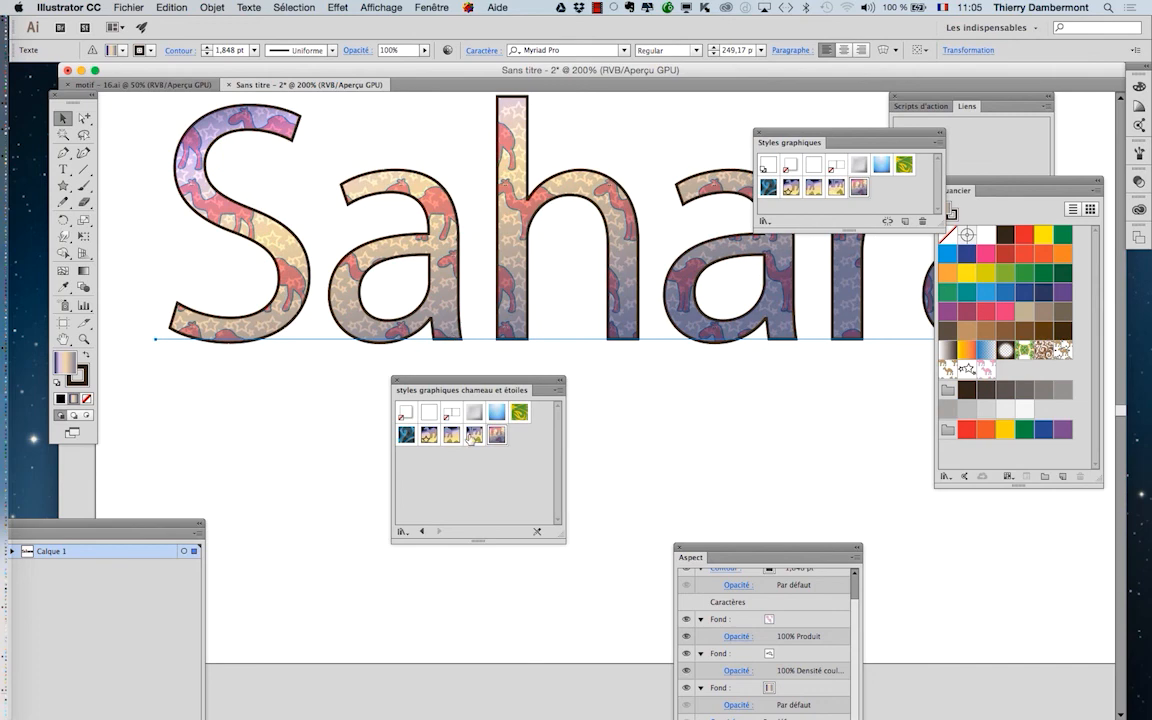
Step: Compare the library's other camel styles on the Sahara text again and finish with Style graphique 4 applied to the whole word
{"action": "left_click", "coordinate": [452, 436]}
{"action": "left_click", "coordinate": [436, 441]}
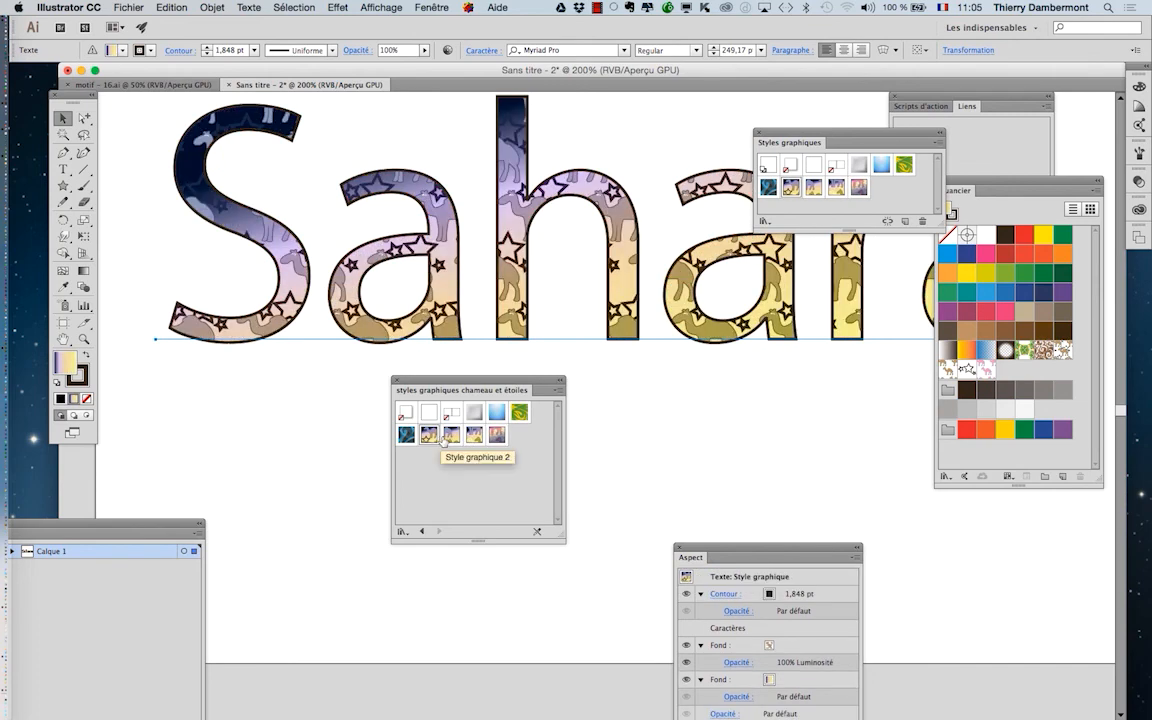
{"action": "key", "text": "super+z"}
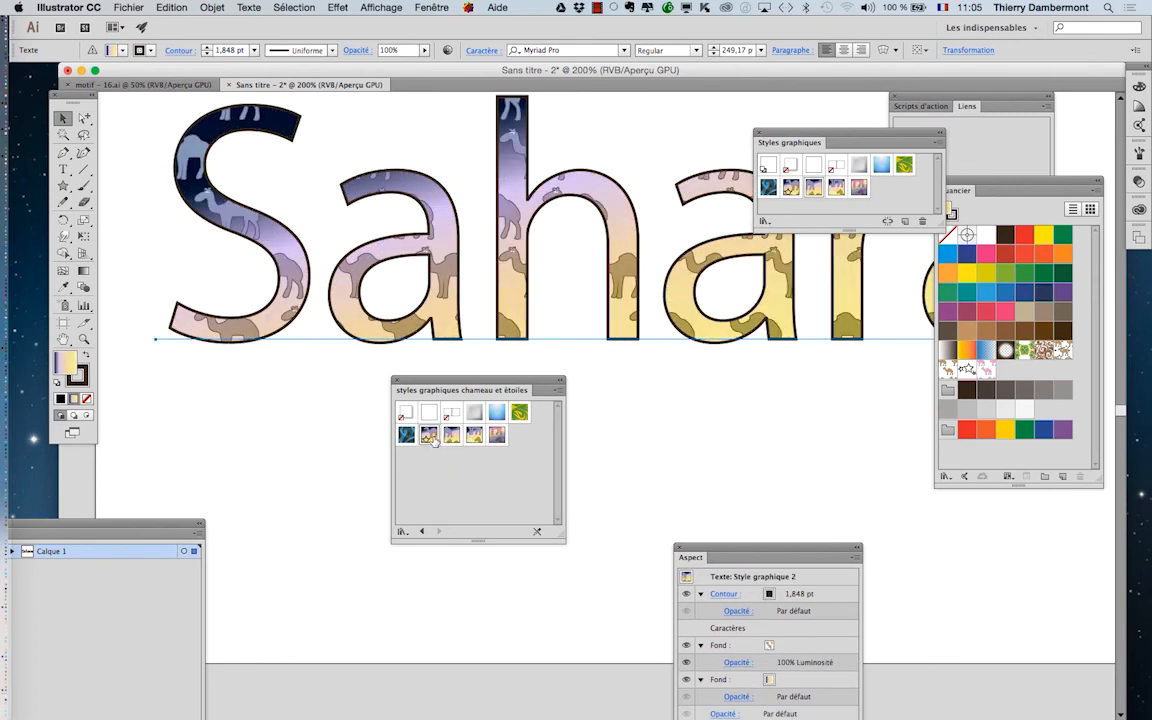
{"action": "left_click", "coordinate": [484, 437]}
{"action": "left_click", "coordinate": [498, 436]}
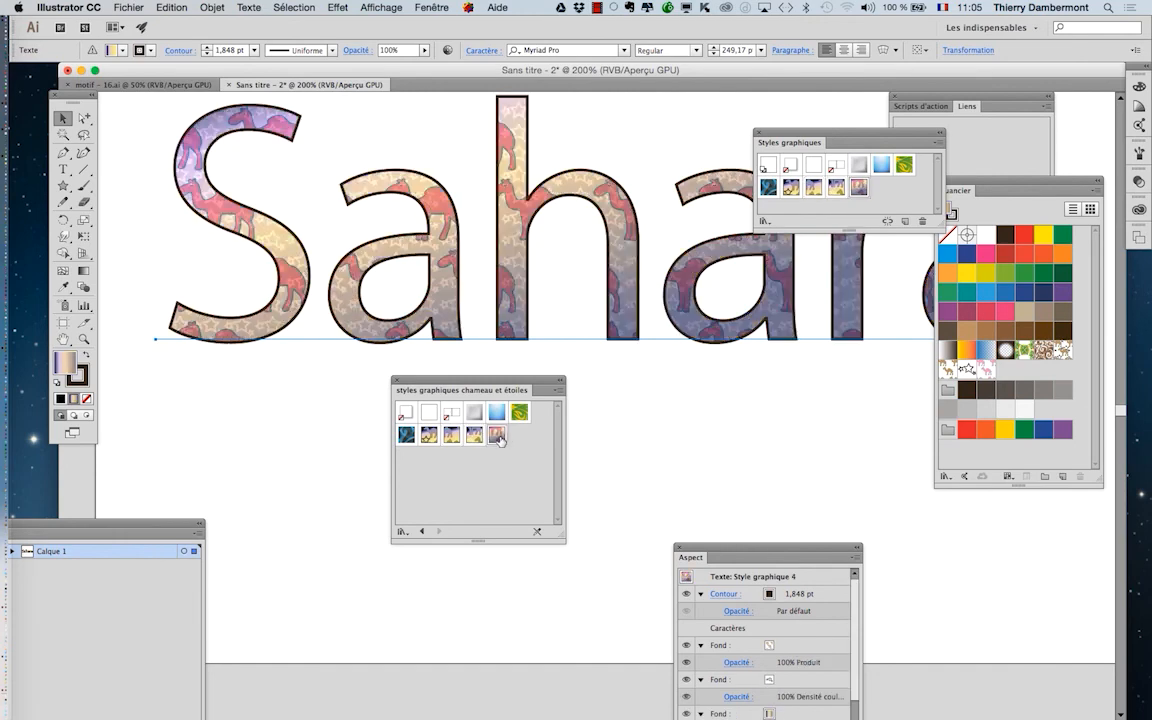
{"action": "key", "text": "super+minus"}
{"action": "key", "text": "super+minus"}
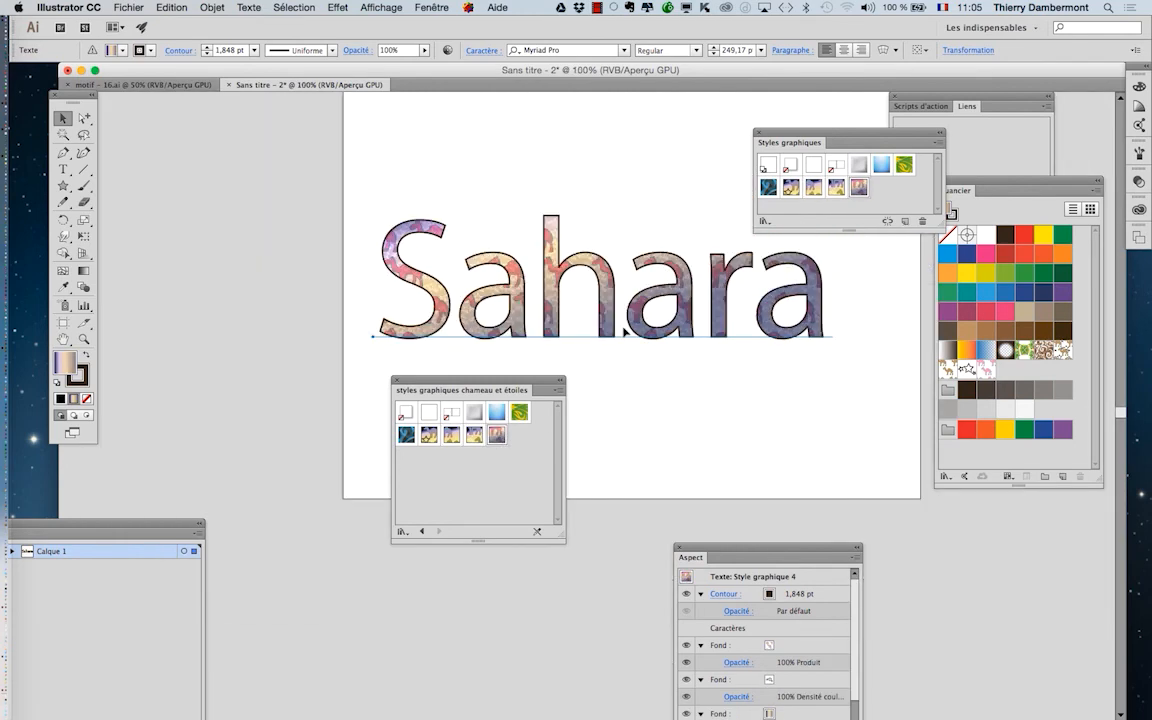